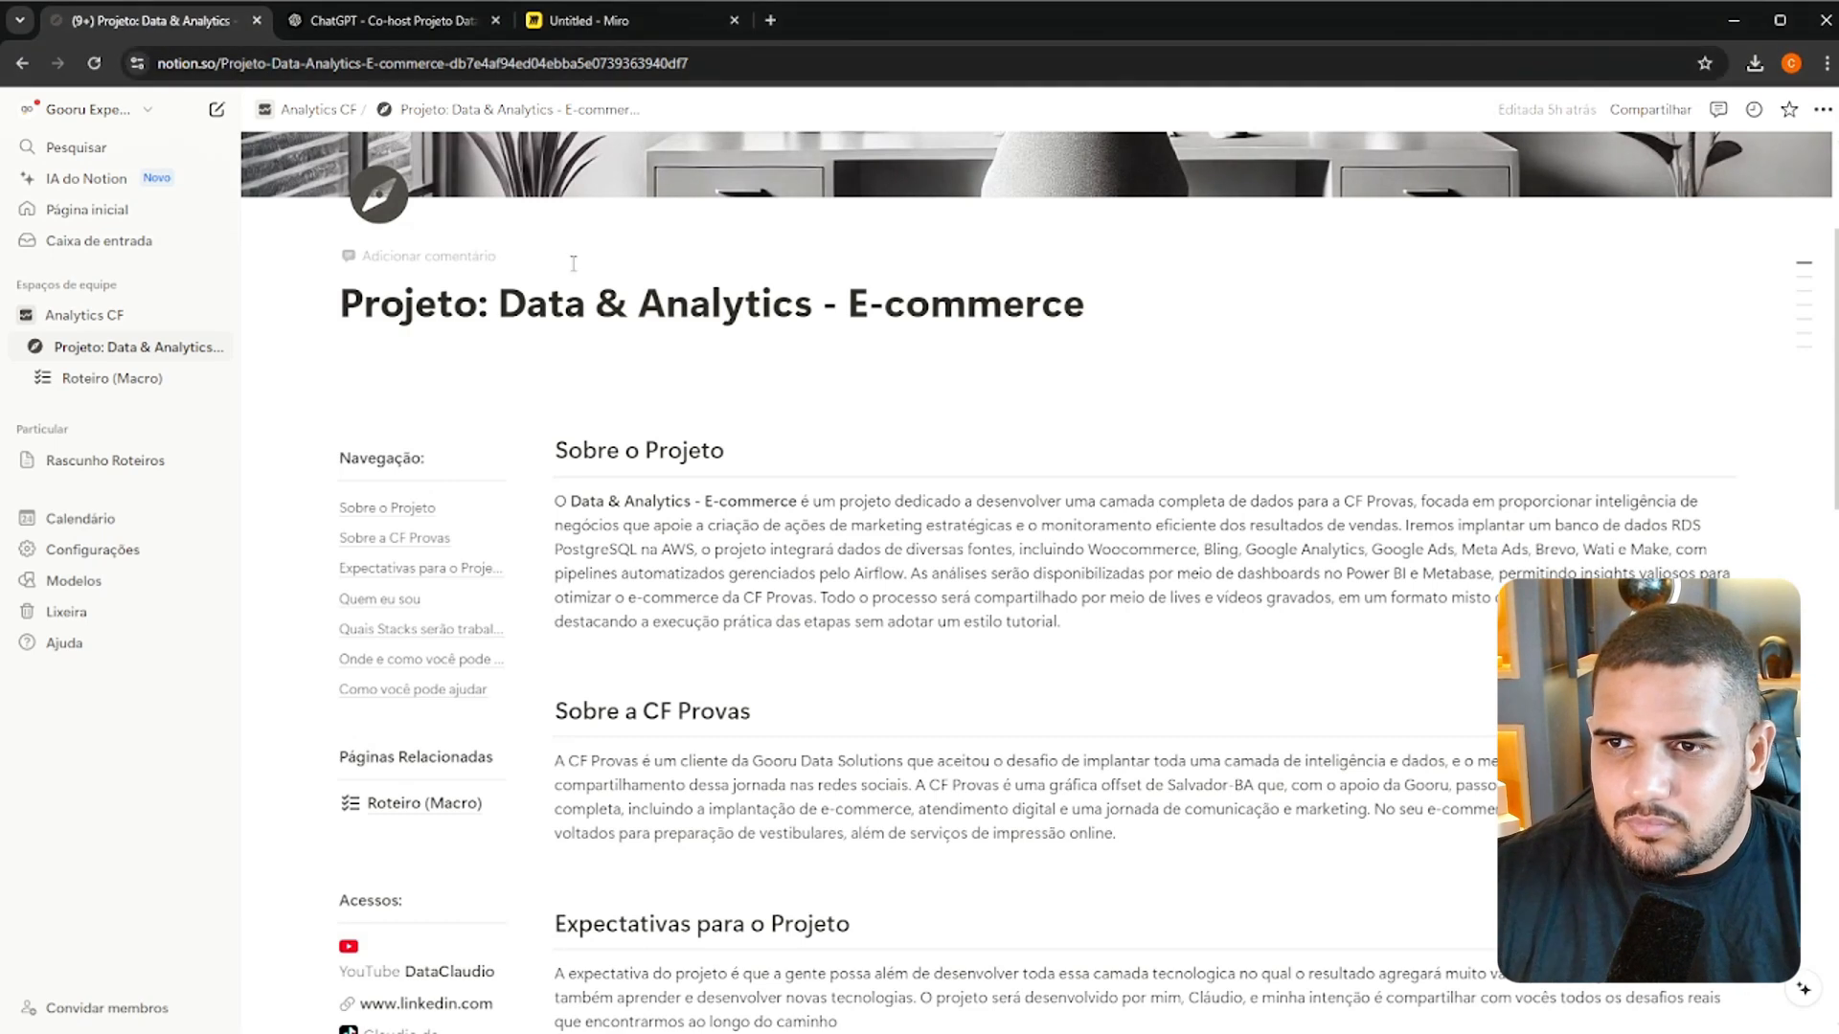
Switch to the Miro board and duplicate the white background rectangle of "Sistemas e Ferramentas" into the empty space below it
click(754, 383)
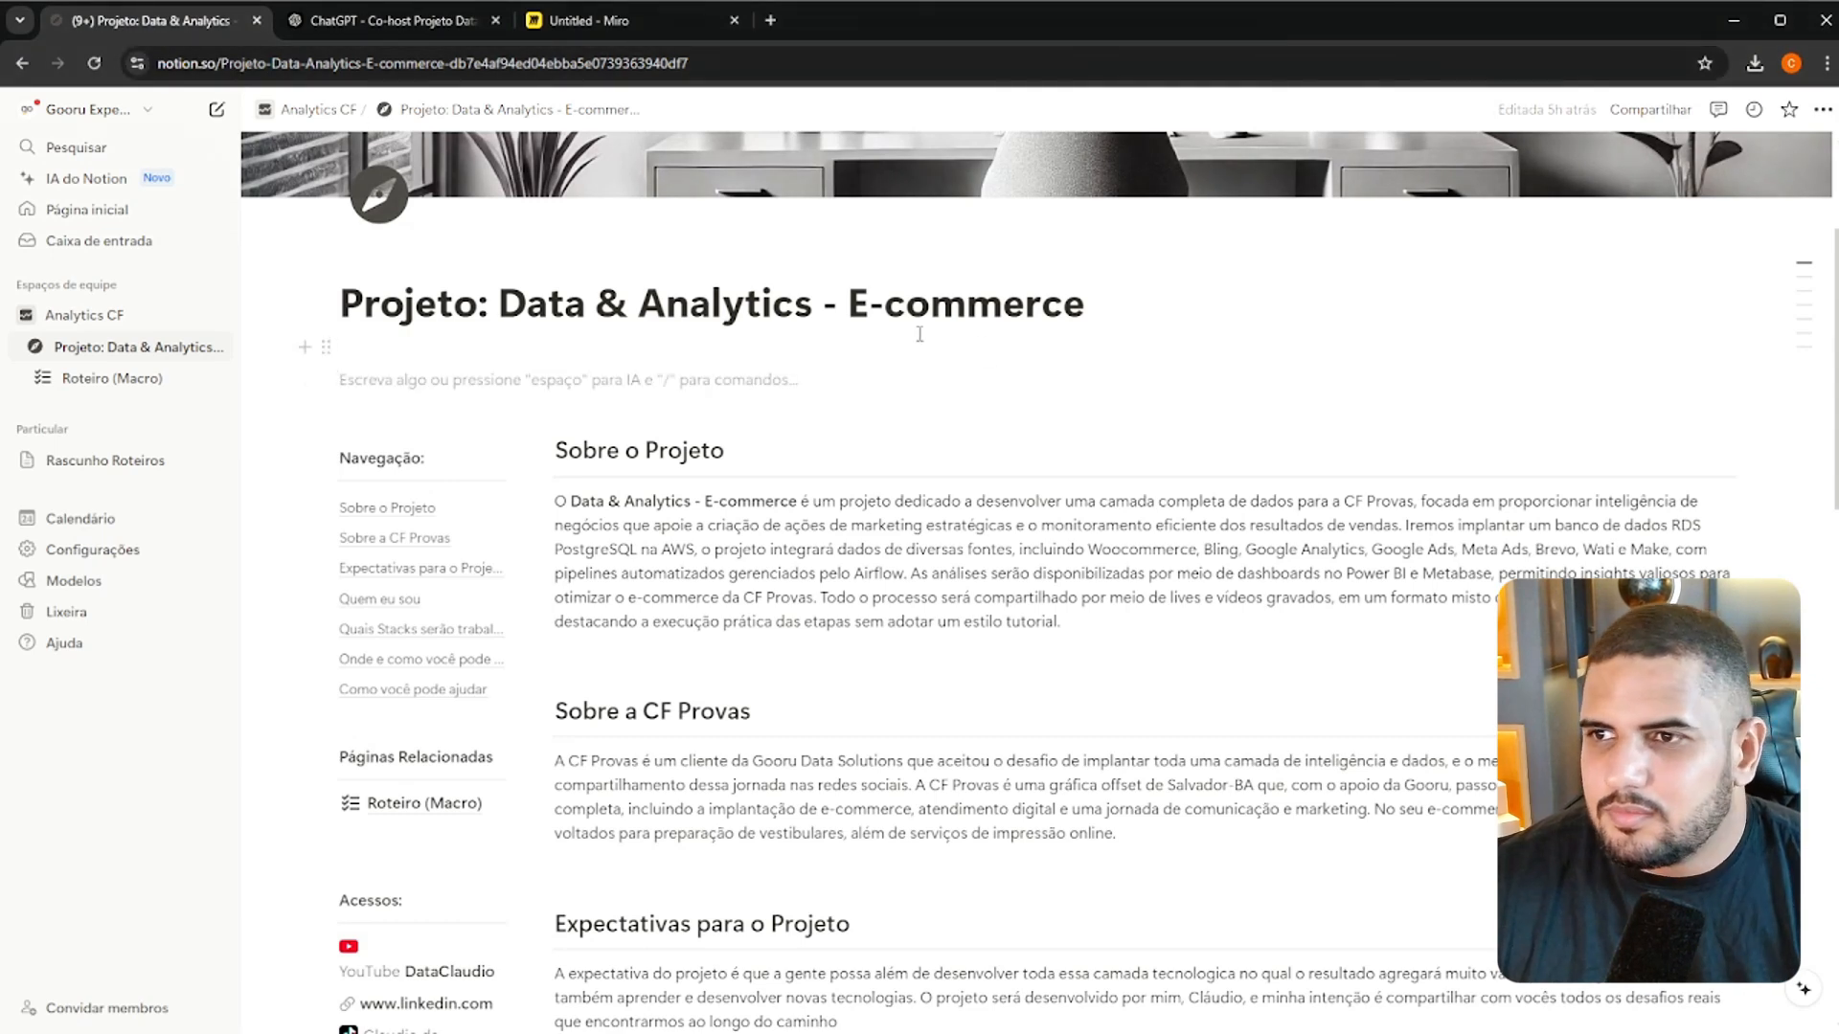
click(621, 17)
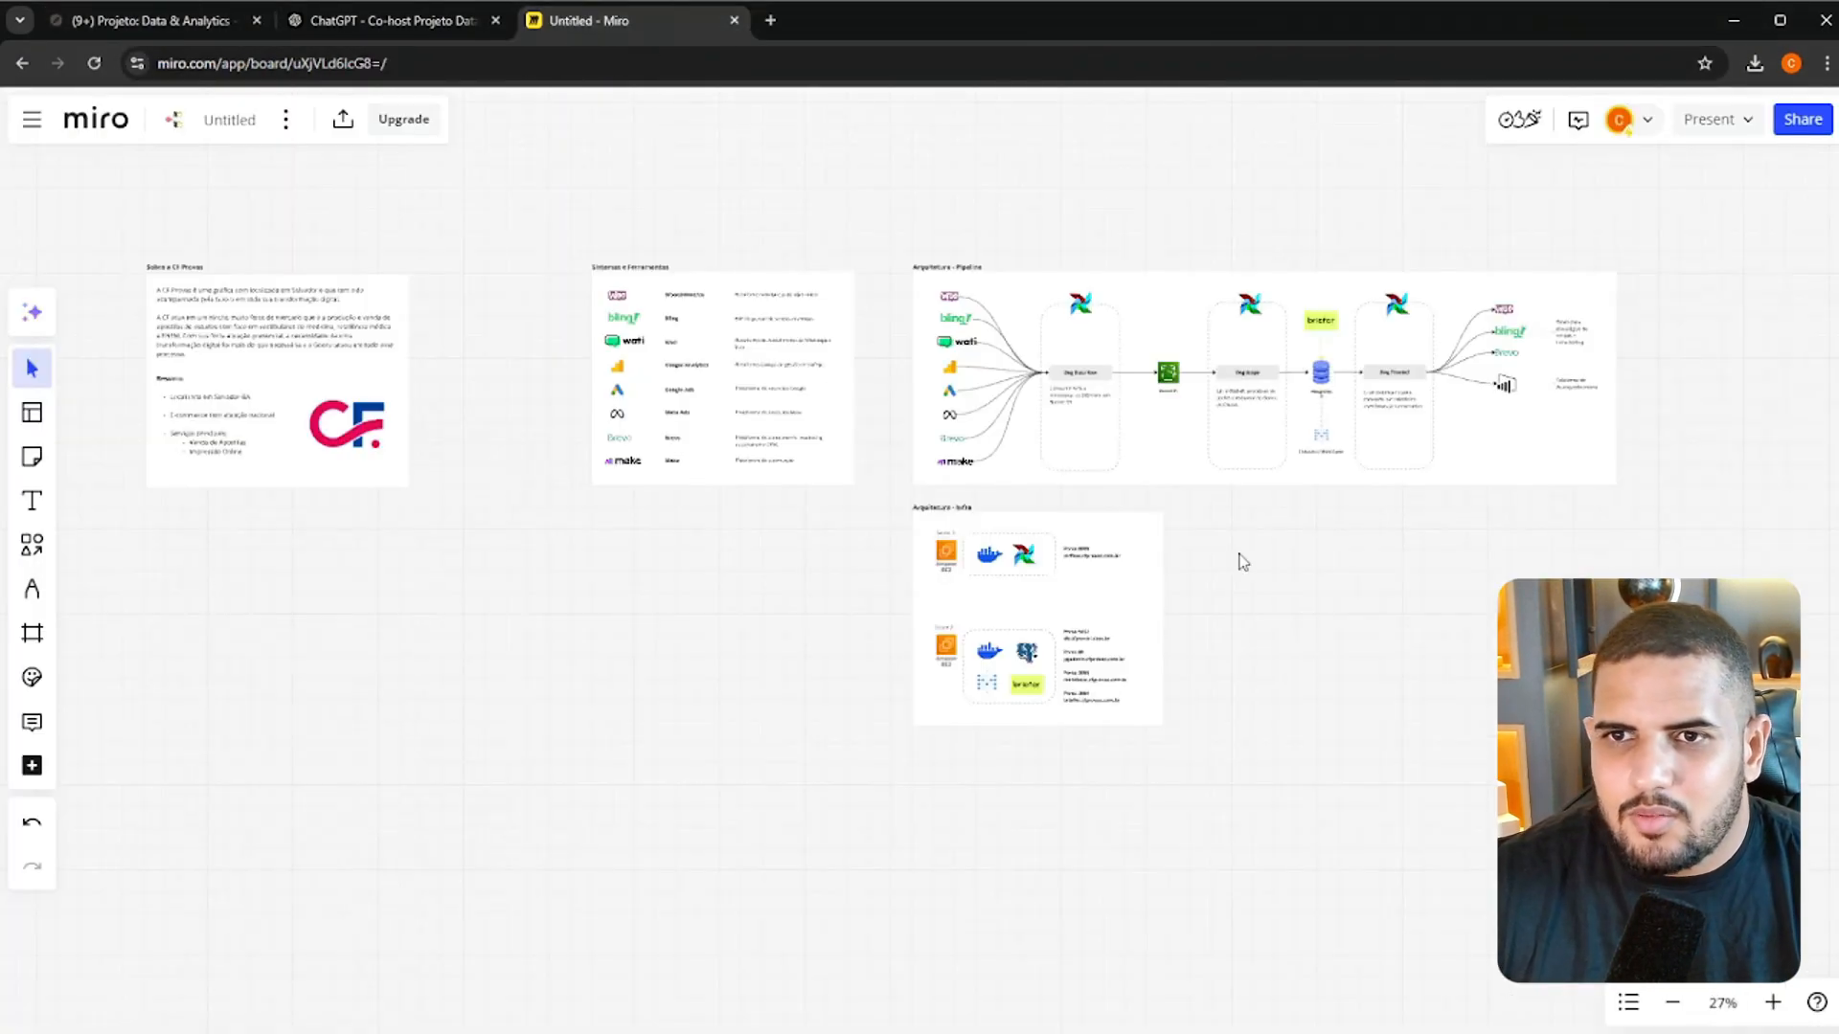
drag(1242, 562, 1354, 389)
click(842, 320)
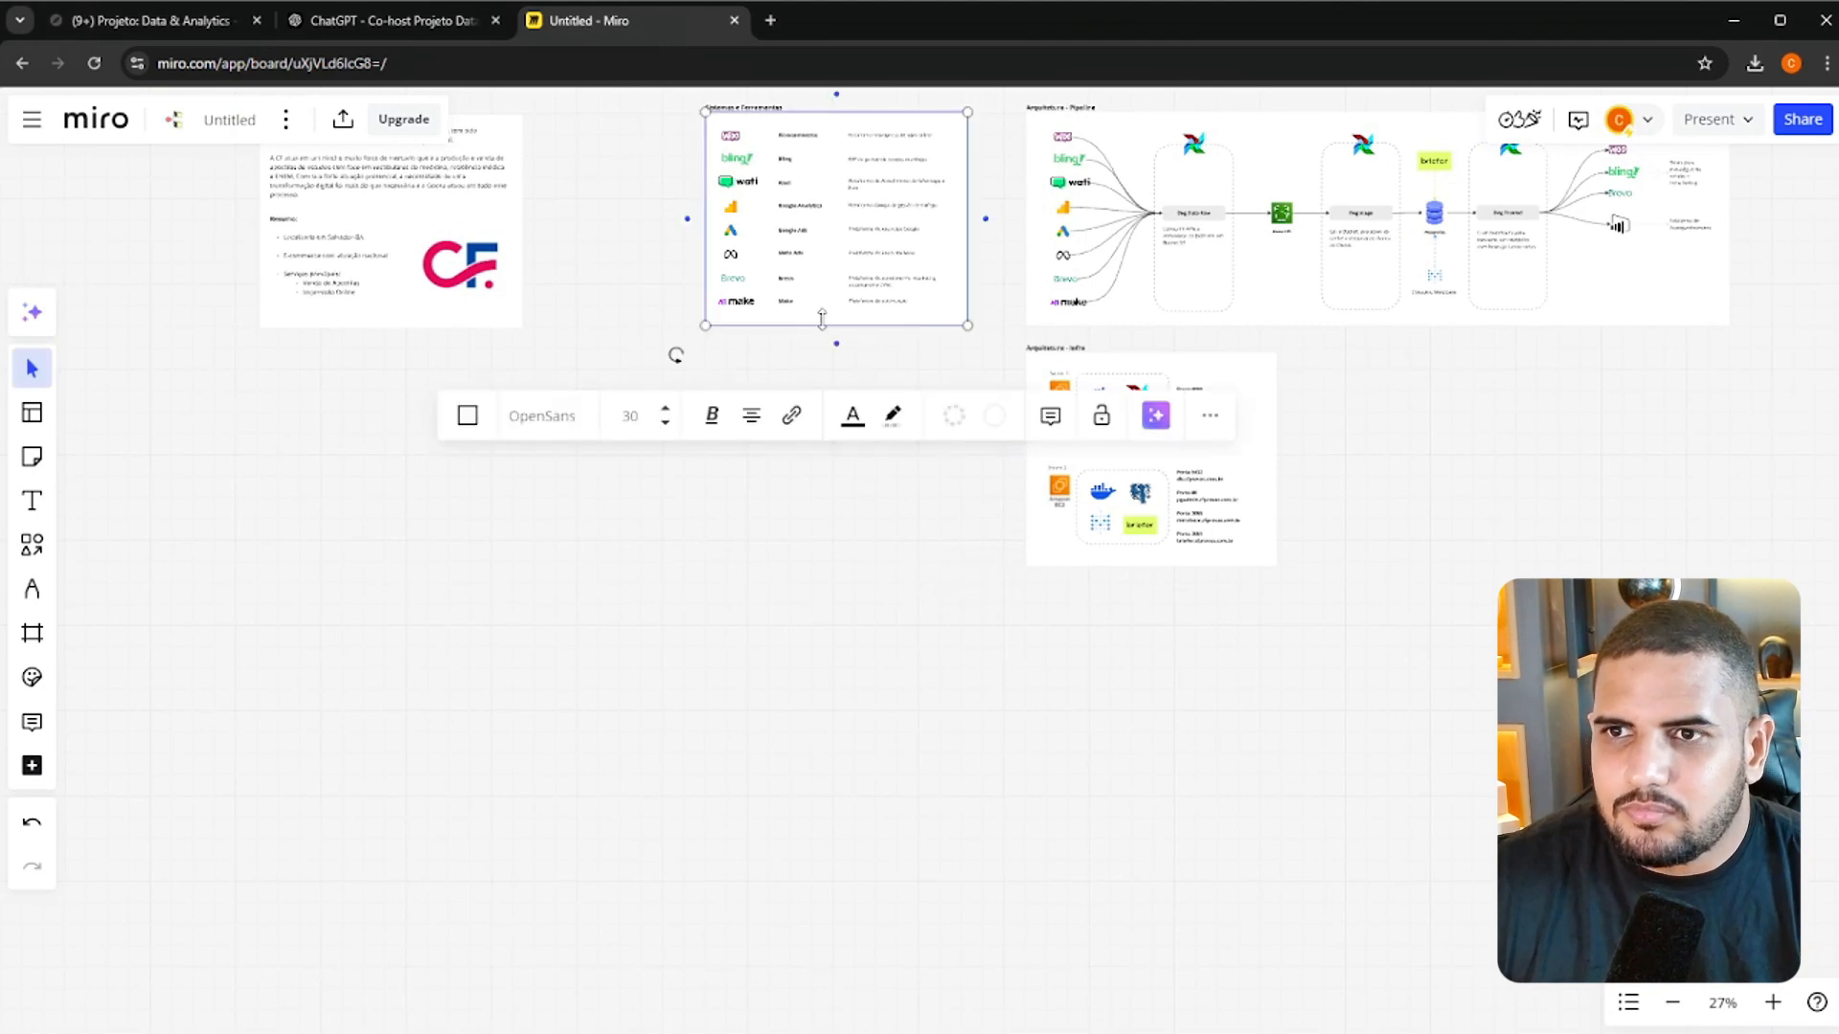
key(ctrl+c)
key(ctrl+v)
drag(831, 314, 837, 592)
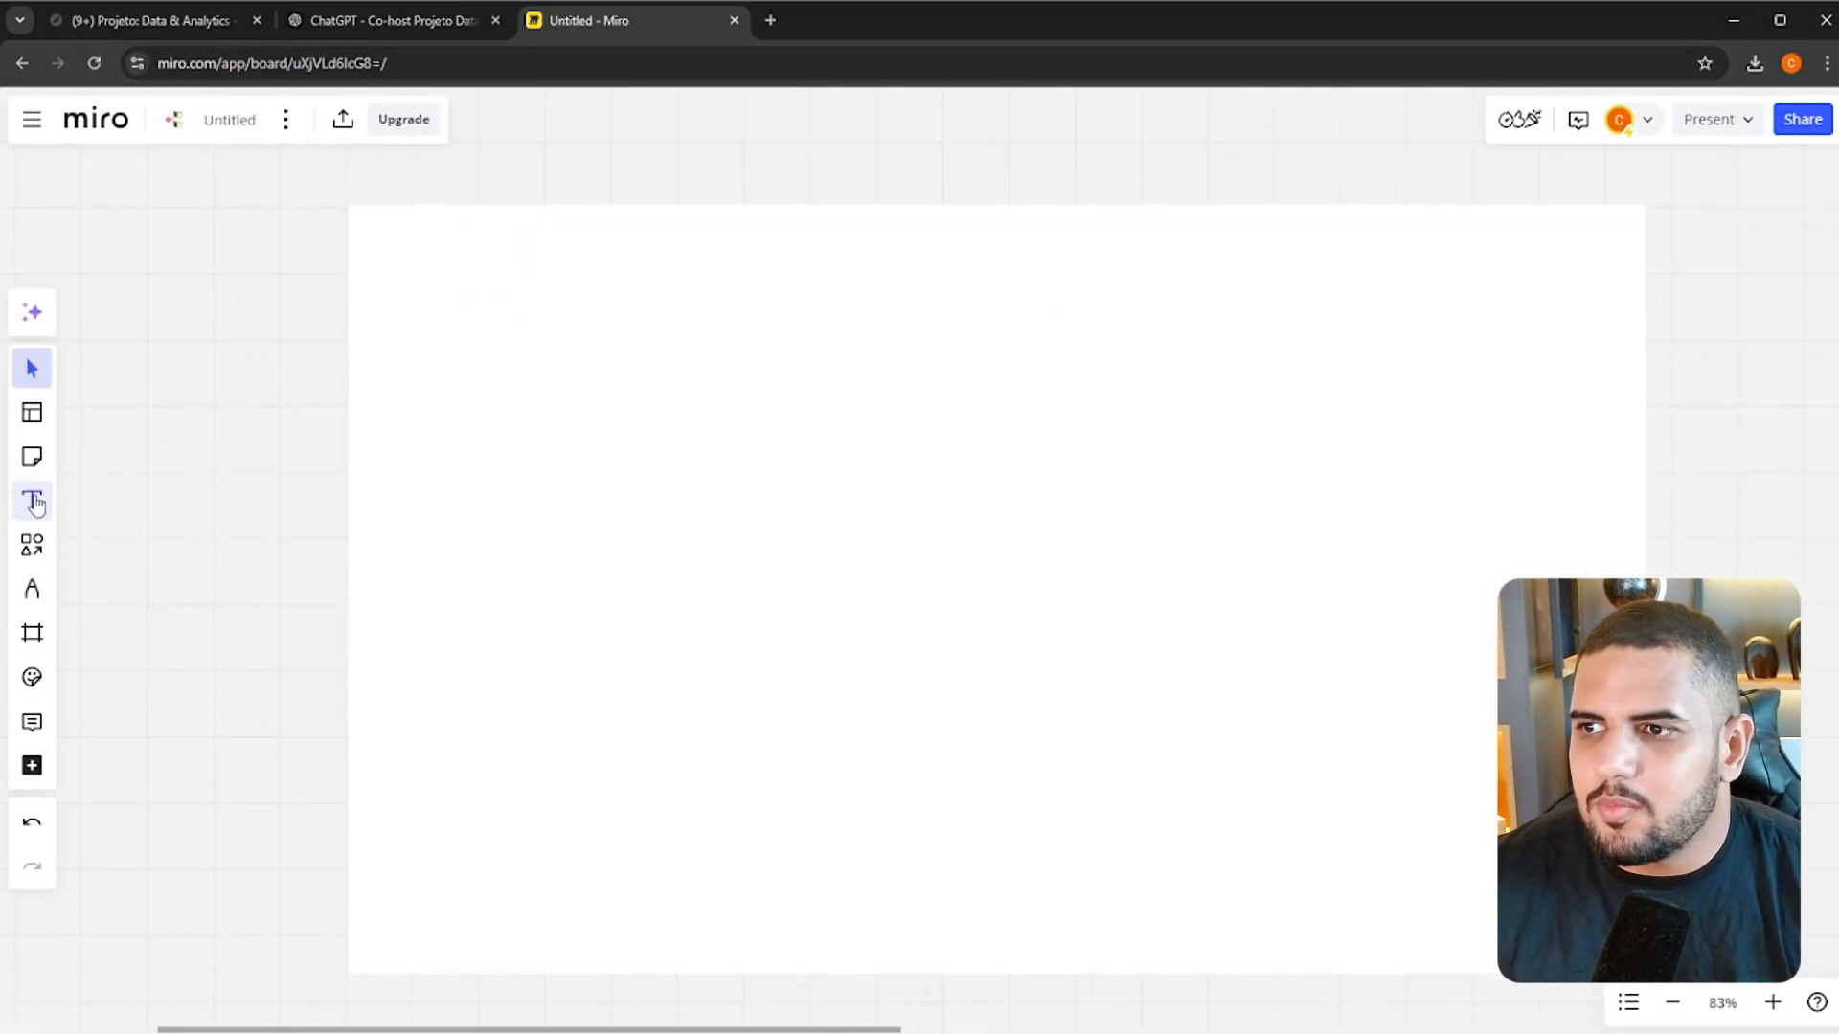
Draw a rounded rectangle in the upper-left part of the blank background and label it "Projeto"
click(32, 545)
click(155, 584)
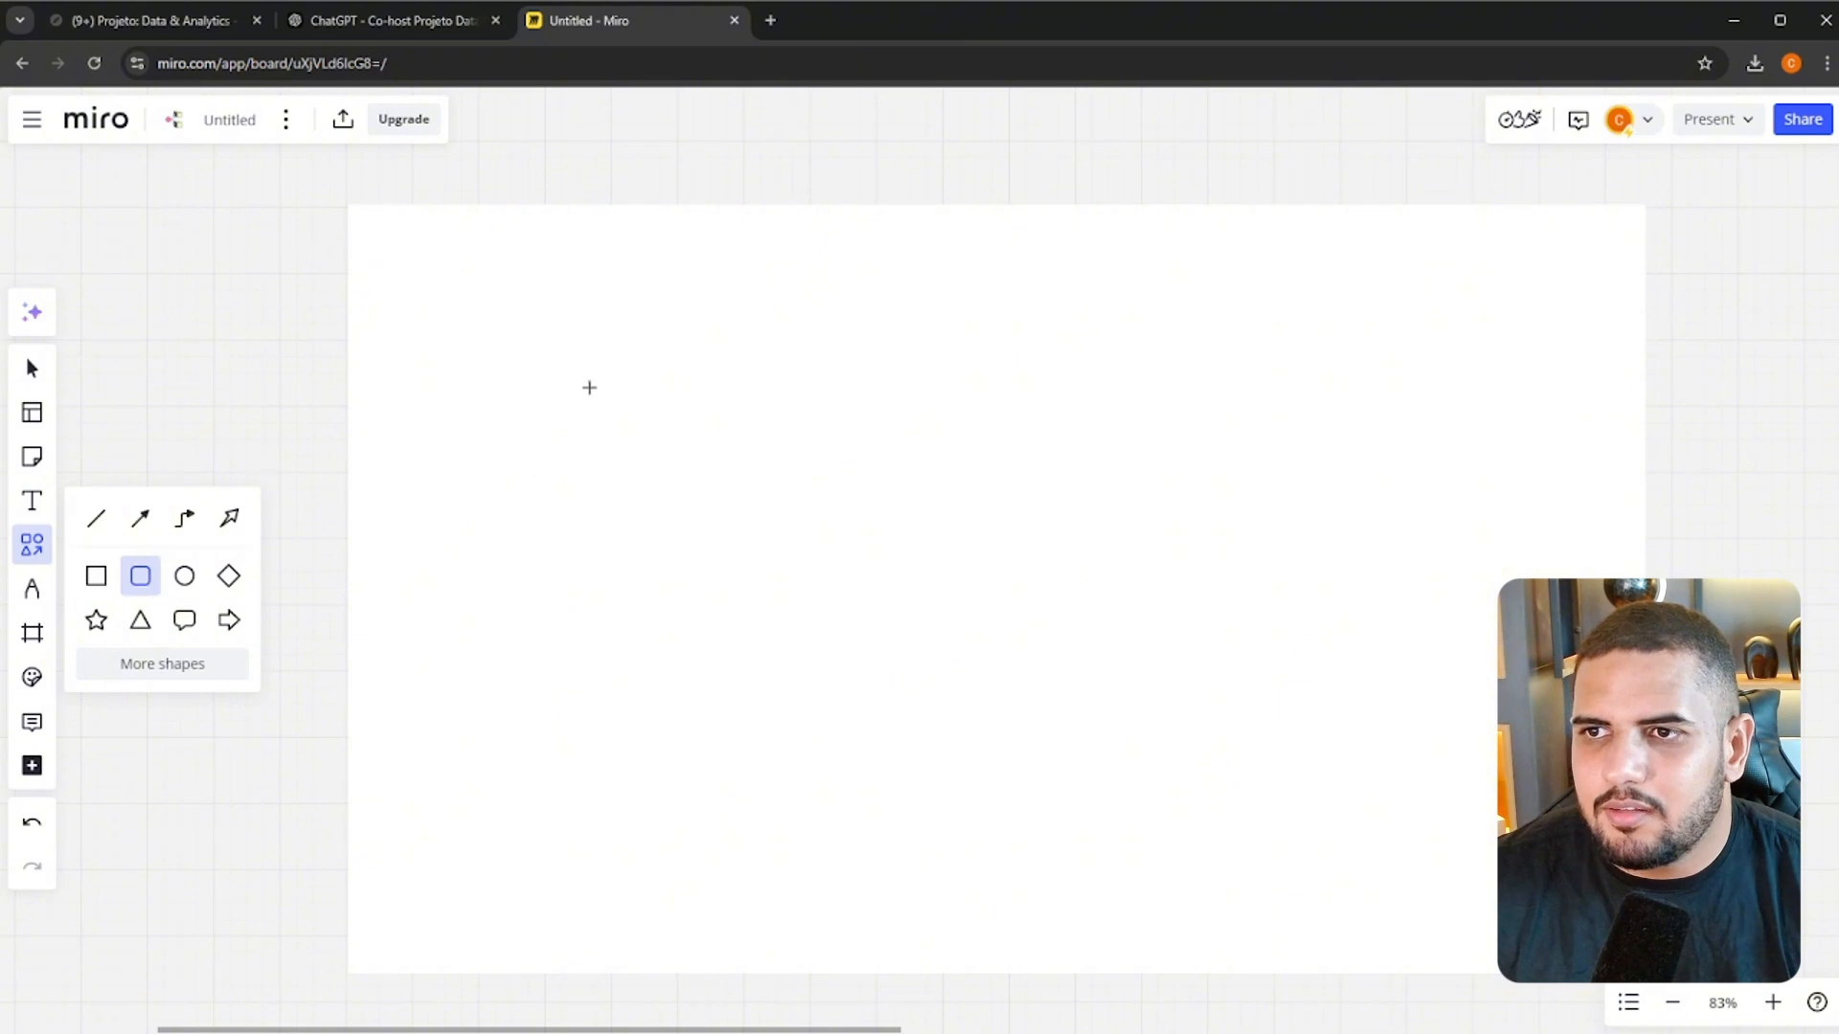
drag(537, 373, 807, 500)
click(180, 355)
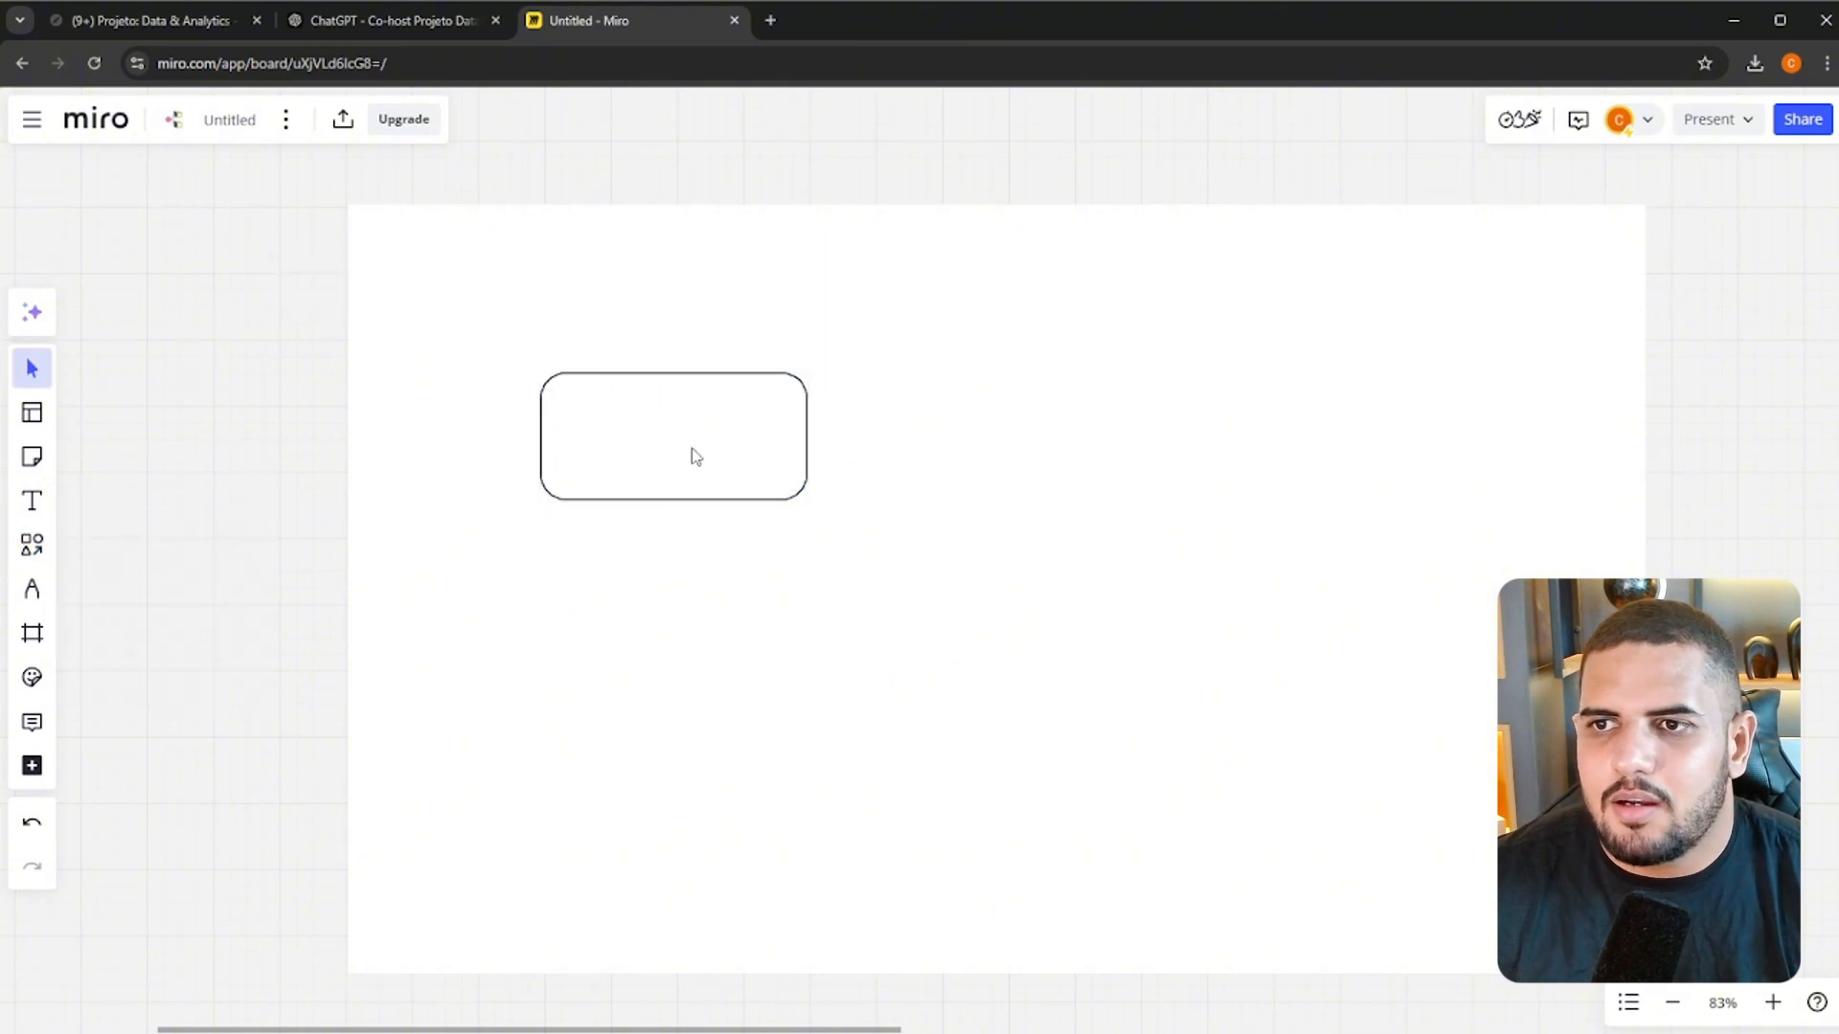
click(694, 457)
text(Projeto)
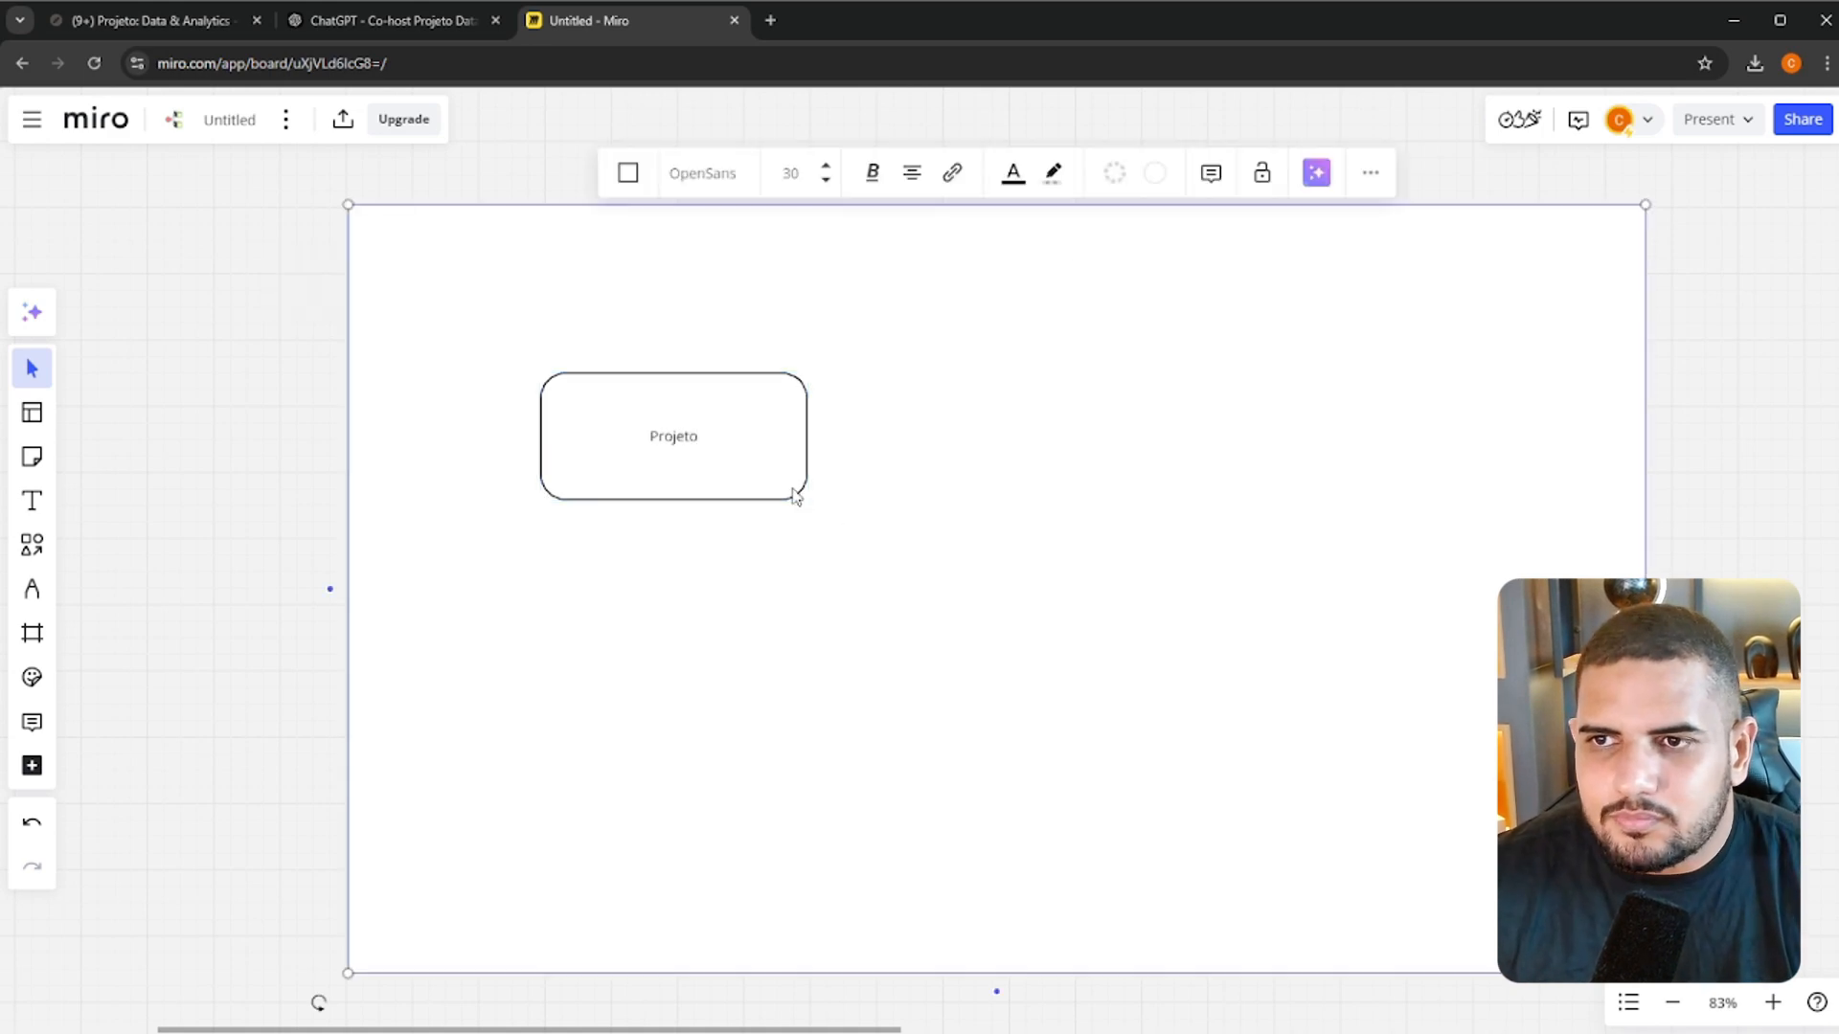
Shrink the Projeto box and add a smaller copy of it directly below, labelled "Tarefas"
drag(807, 500, 651, 510)
key(ctrl+c)
key(ctrl+v)
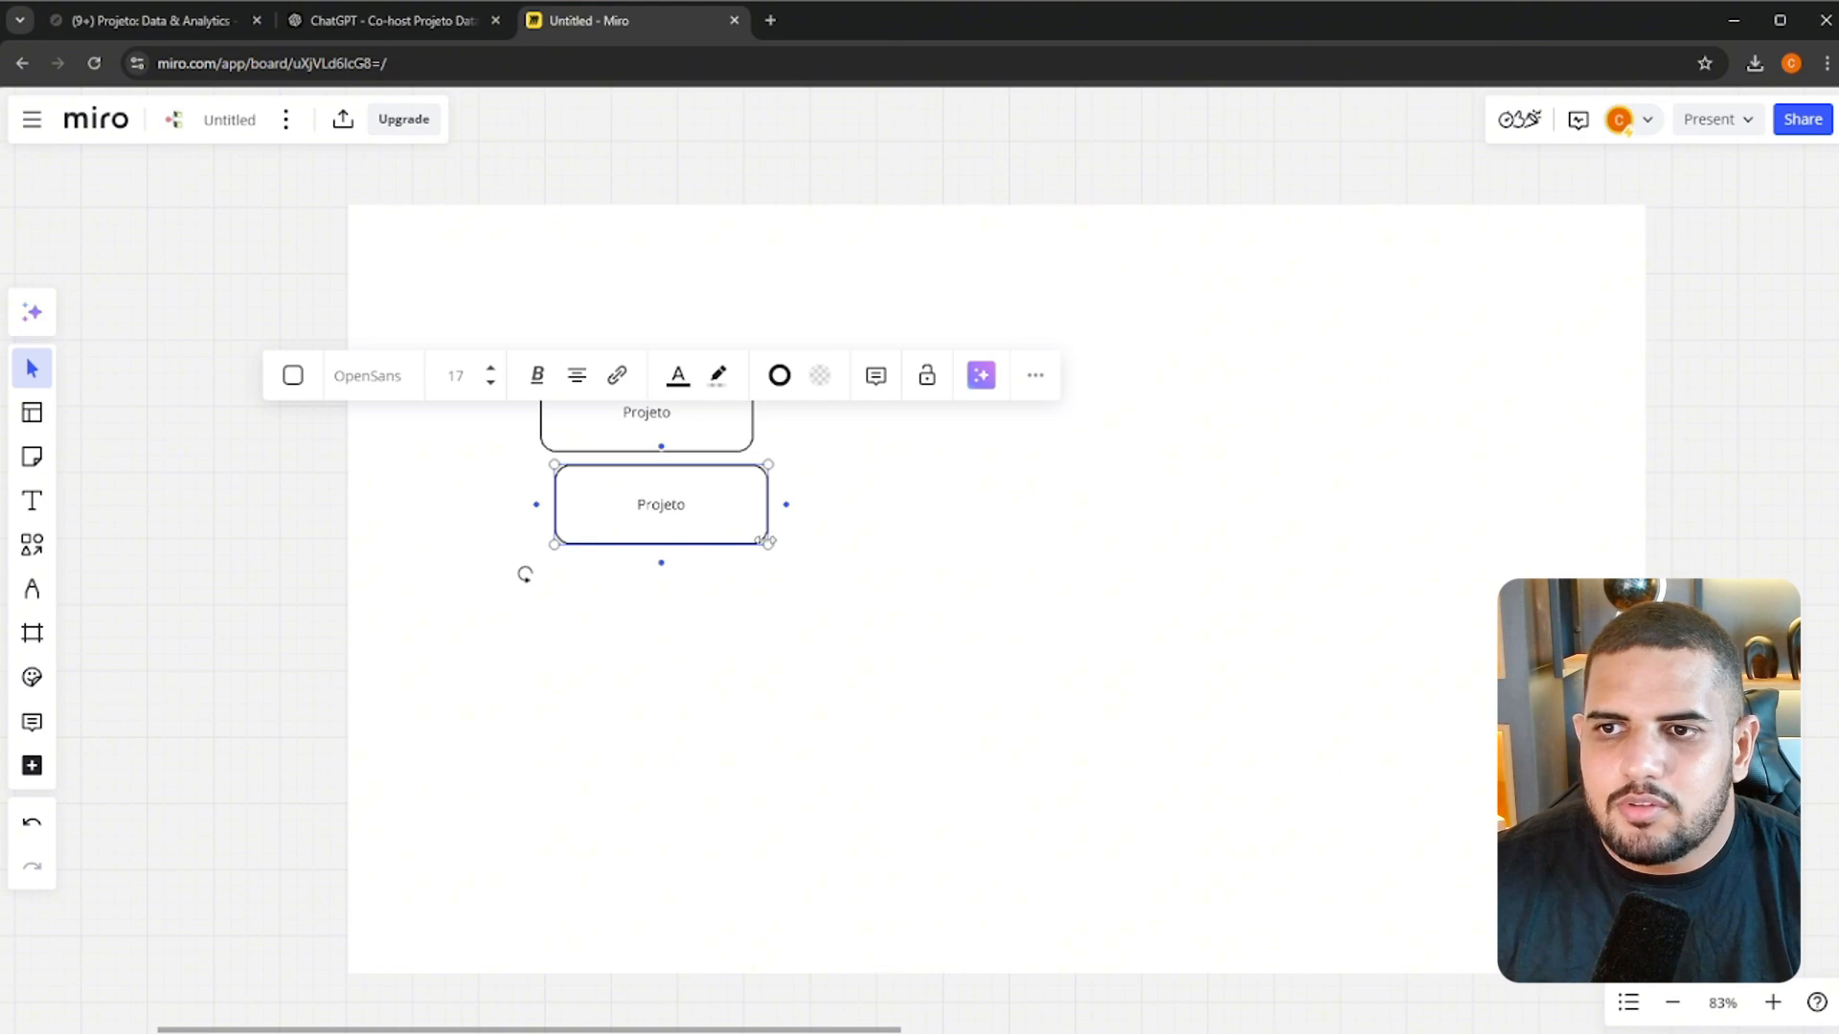
drag(763, 541, 711, 517)
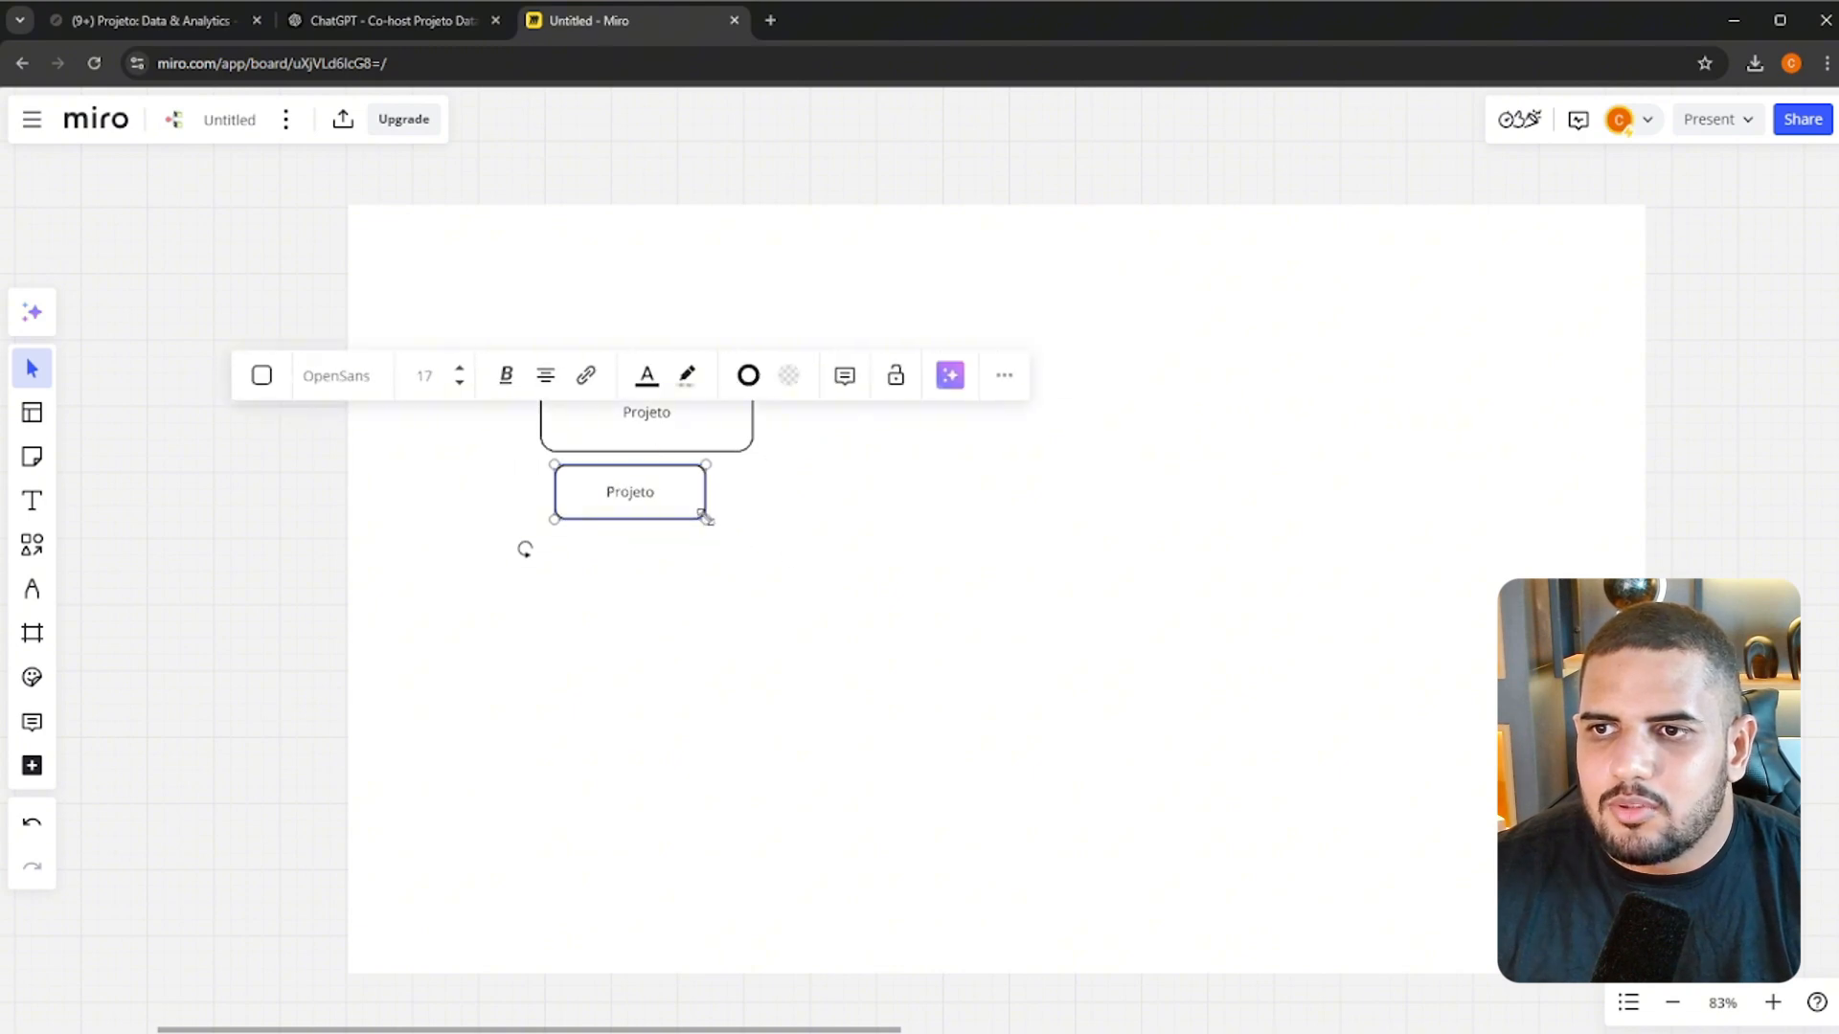
double_click(631, 494)
text(Ta)
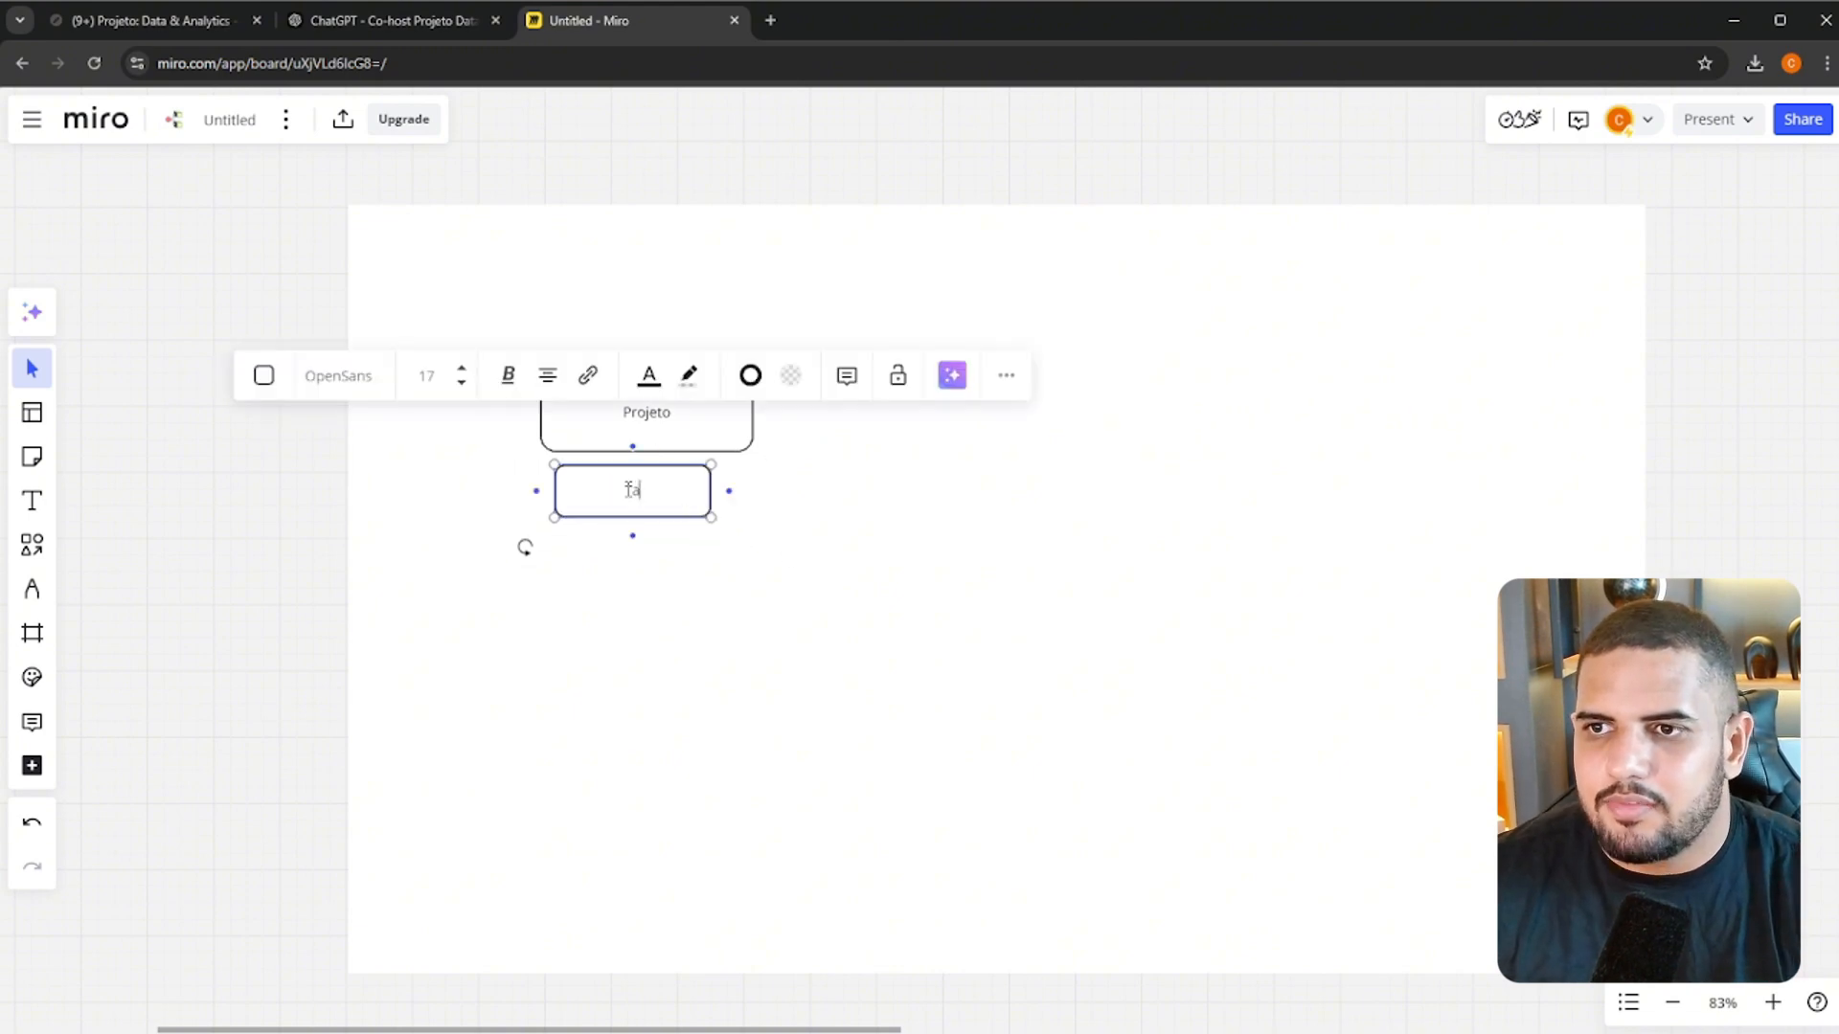
text(refas)
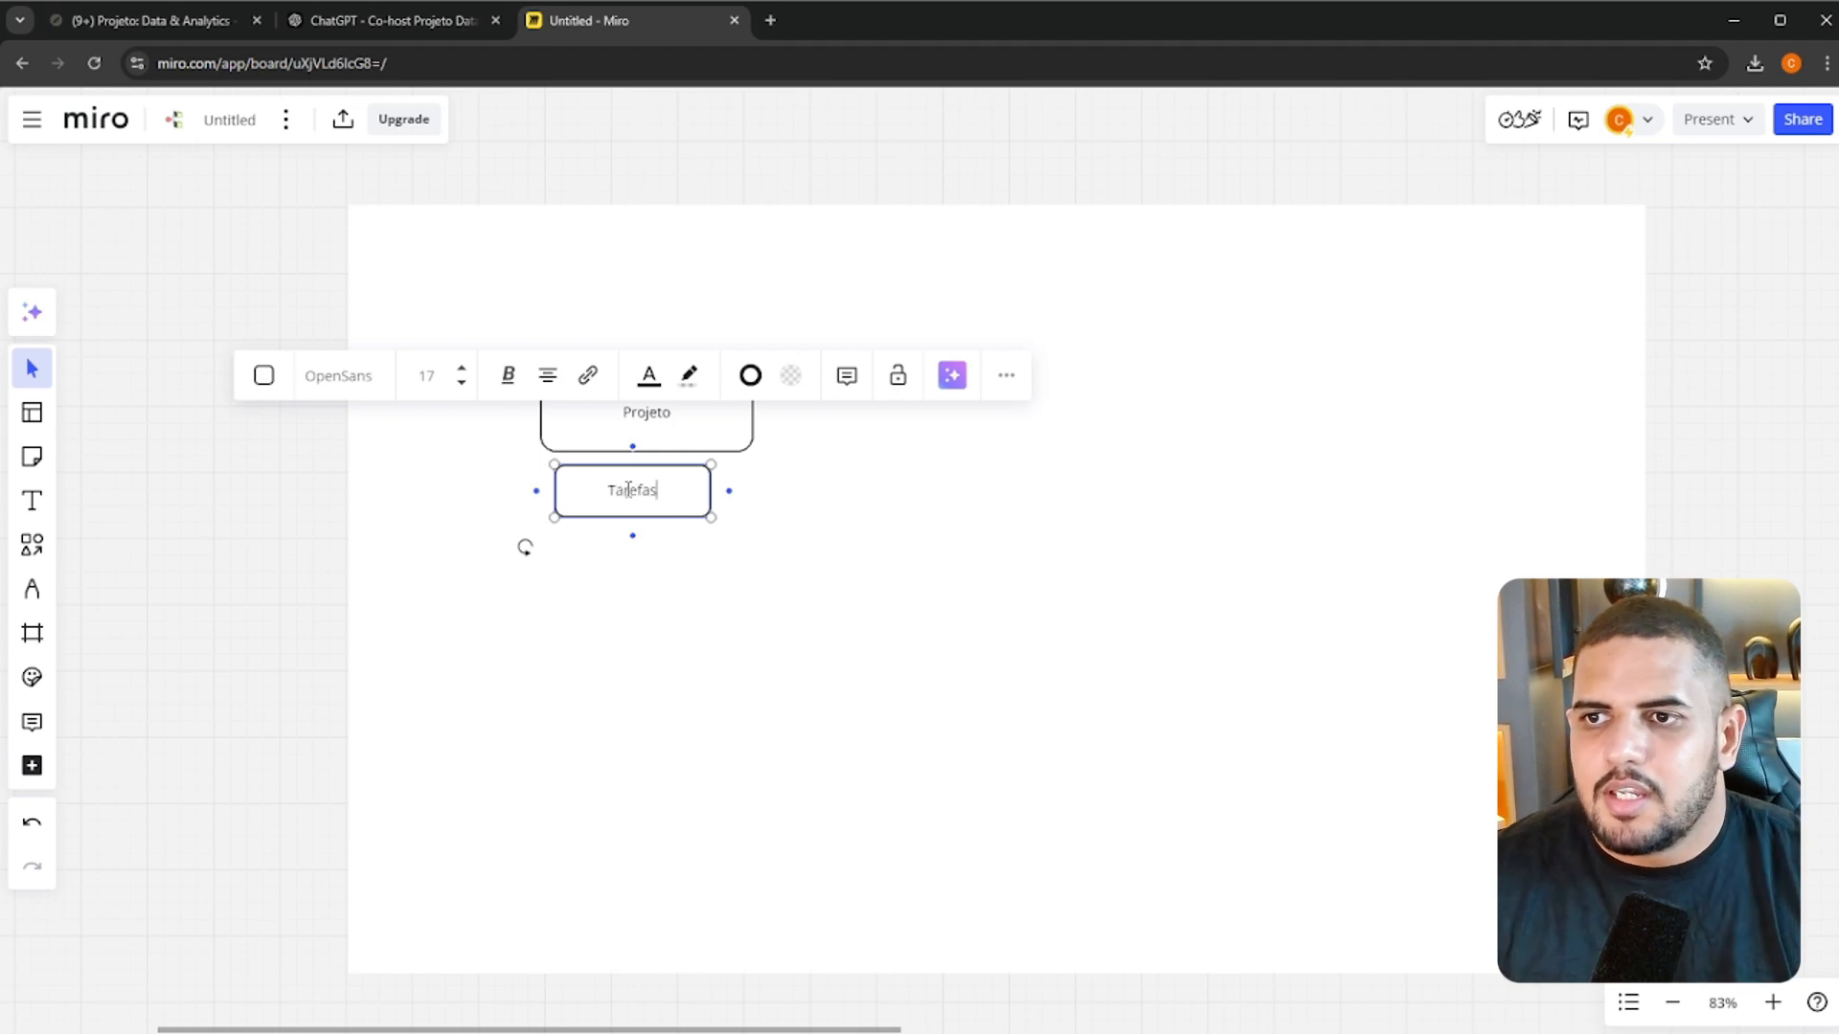
Shift the Tarefas box to the right and duplicate it below, labelling the copy "Sub Tarefas"
click(691, 519)
drag(688, 509, 706, 558)
key(ctrl+c)
key(ctrl+v)
double_click(706, 550)
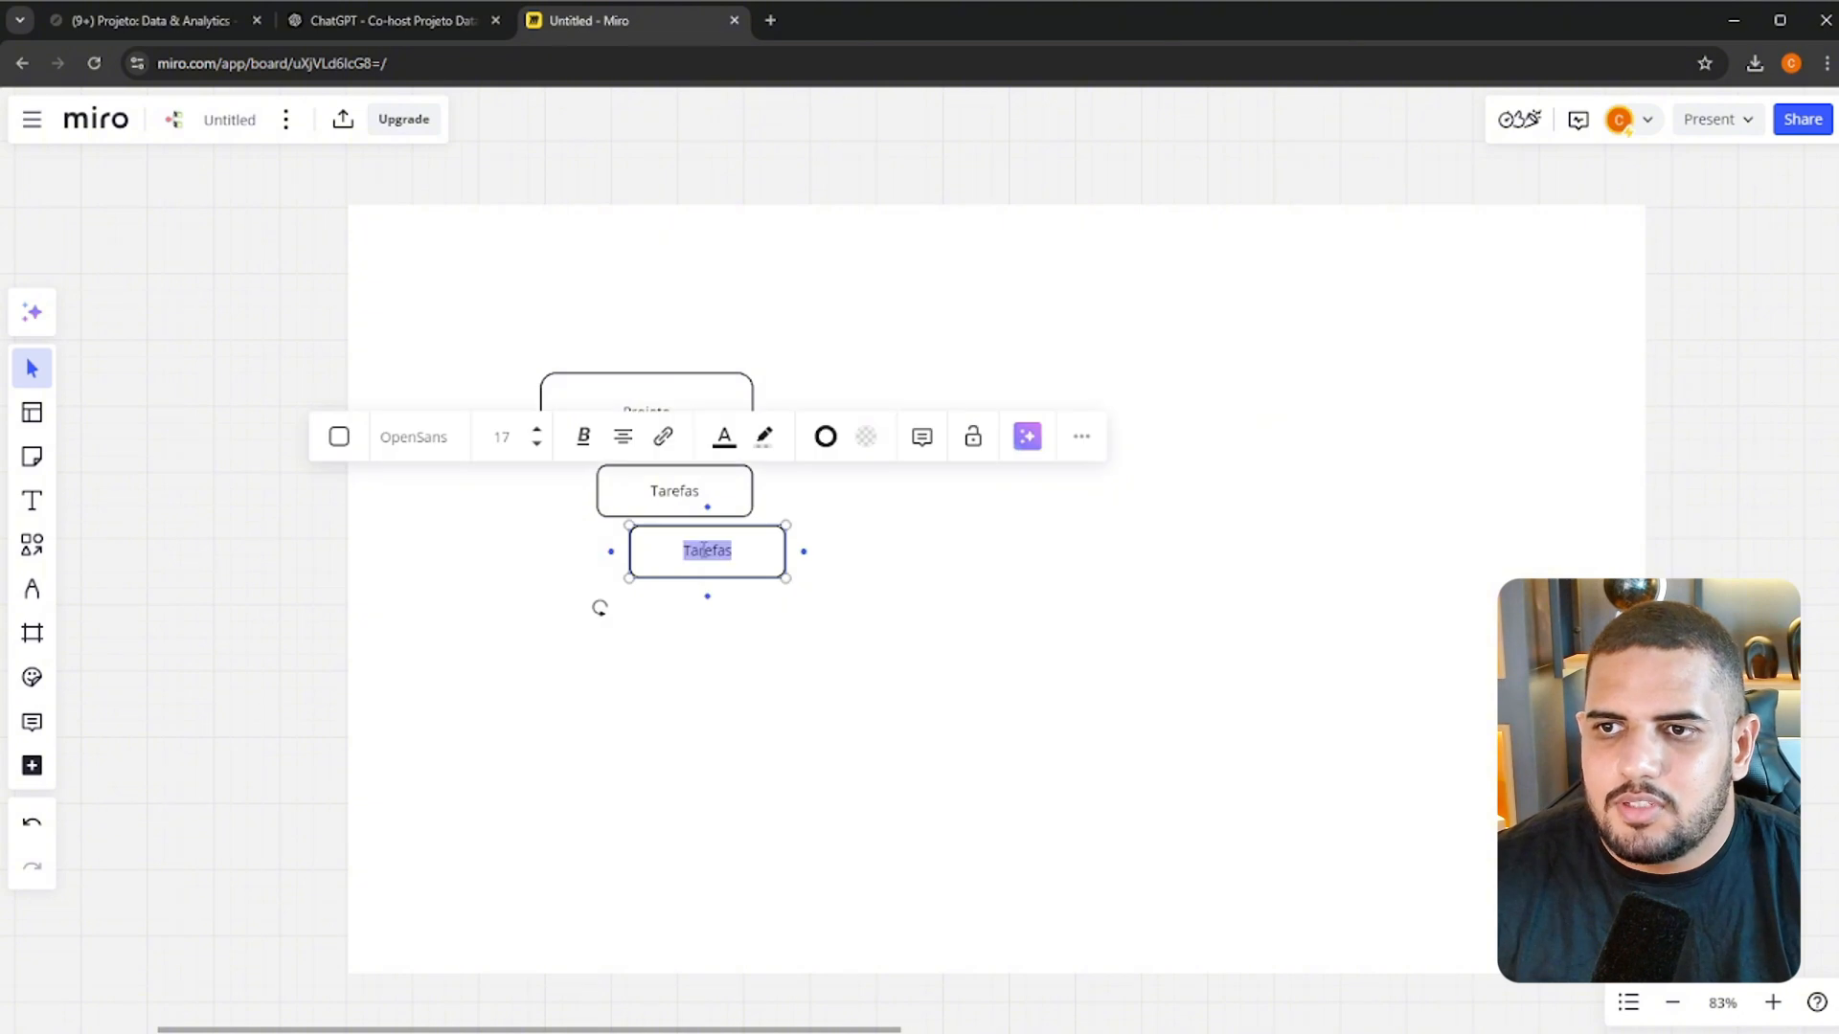
key(BackSpace)
text(Sub Tare)
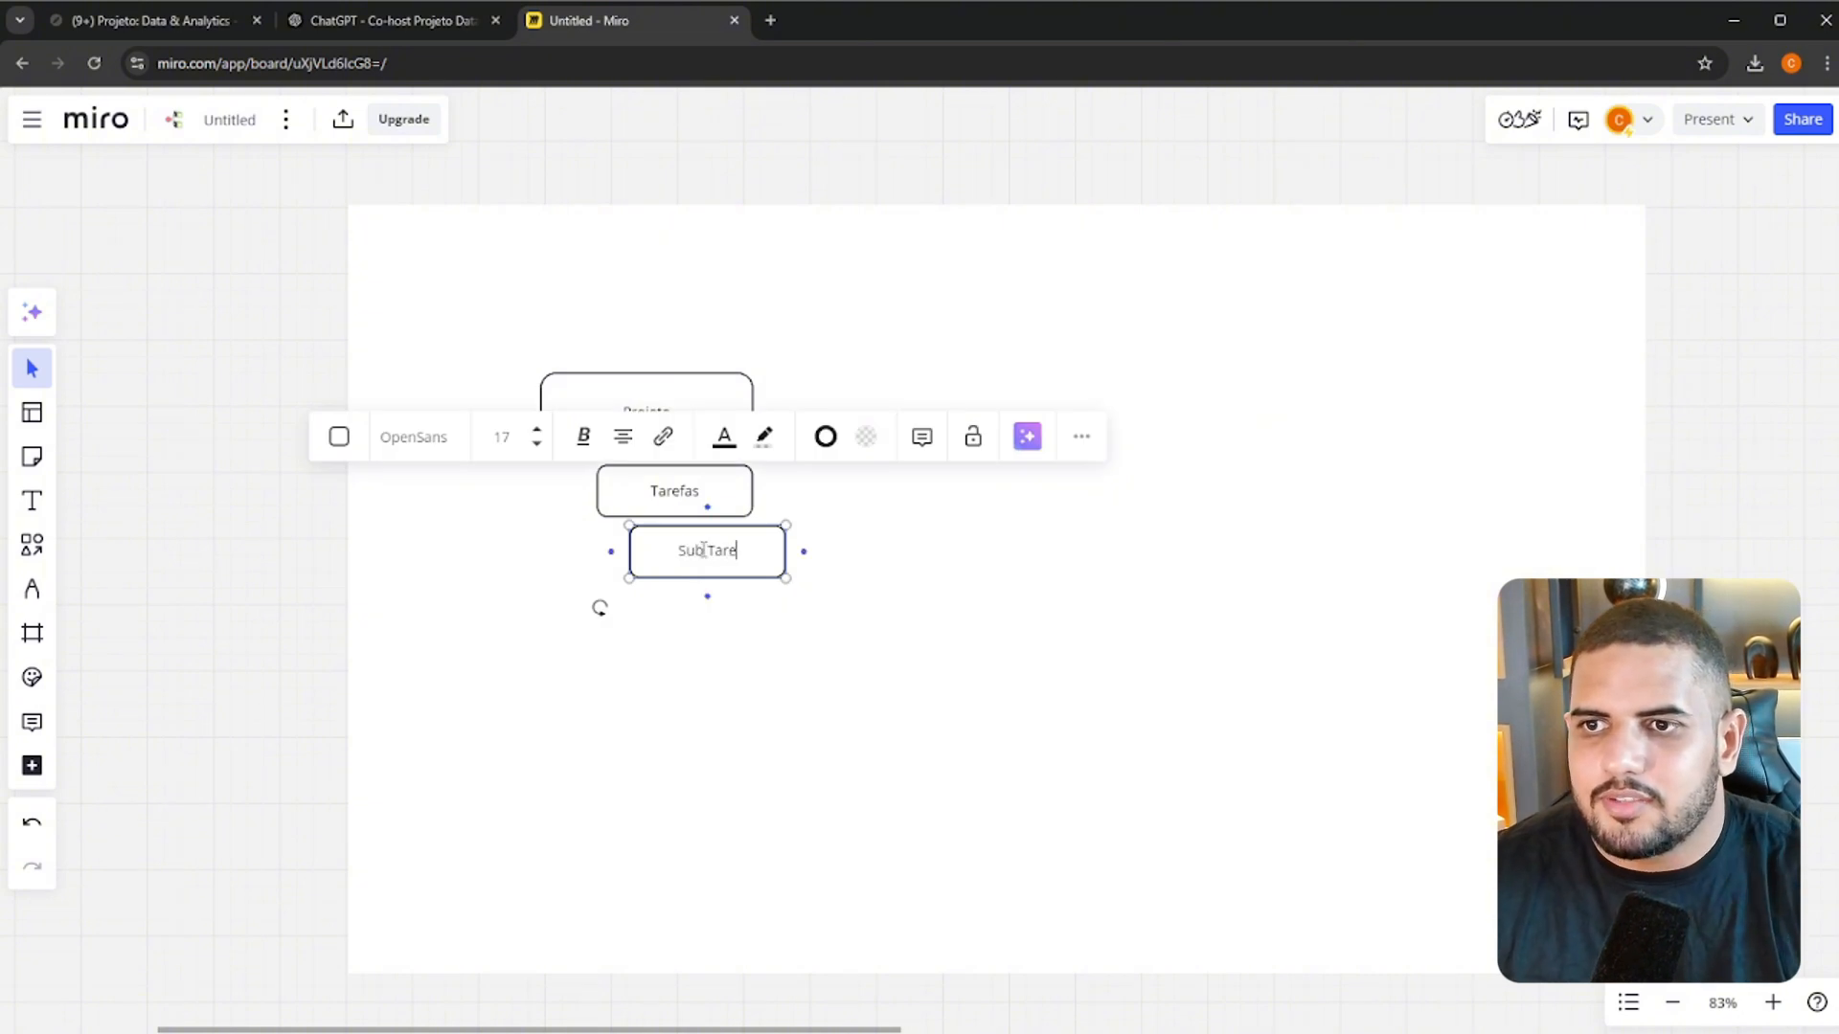
text(fas)
click(1050, 578)
Indent Tarefas and Sub Tarefas in a stepped layout and resize the Projeto box to match their size
scroll(582, 385, up, 5)
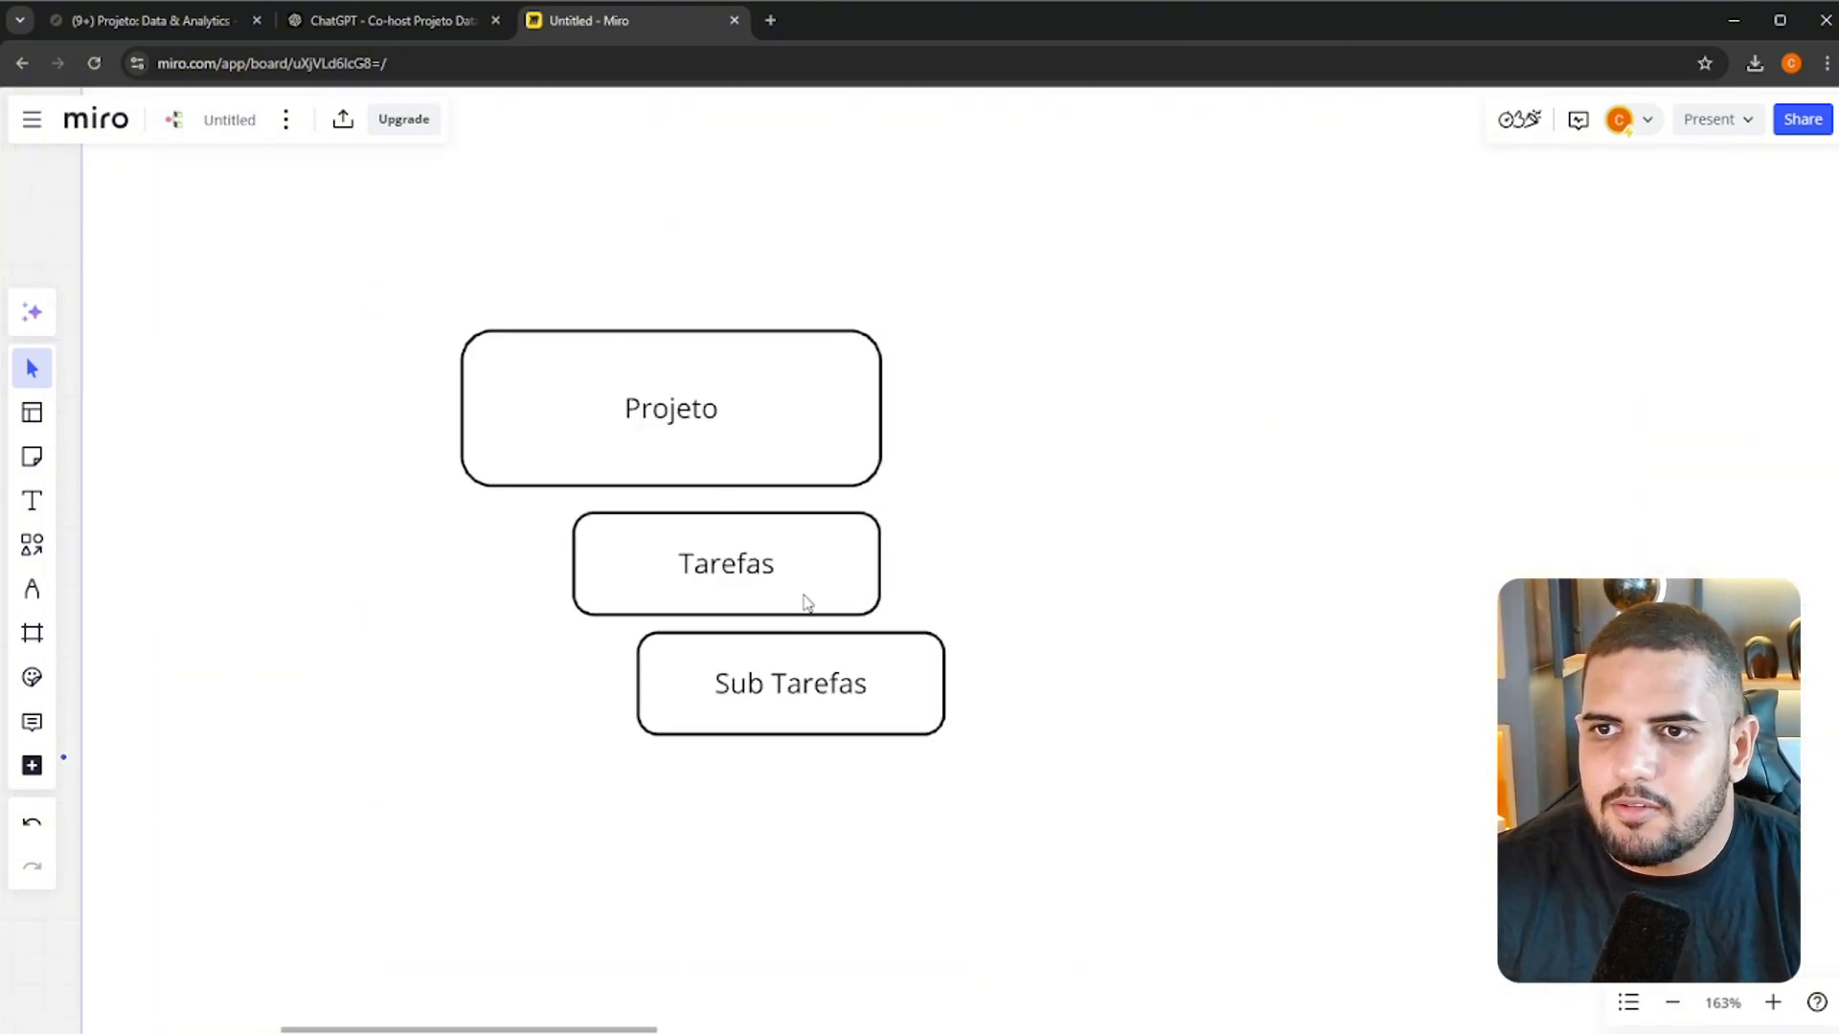
mouse_move(807, 603)
mouse_down()
mouse_move(830, 596)
mouse_move(810, 592)
mouse_up()
drag(849, 693, 941, 694)
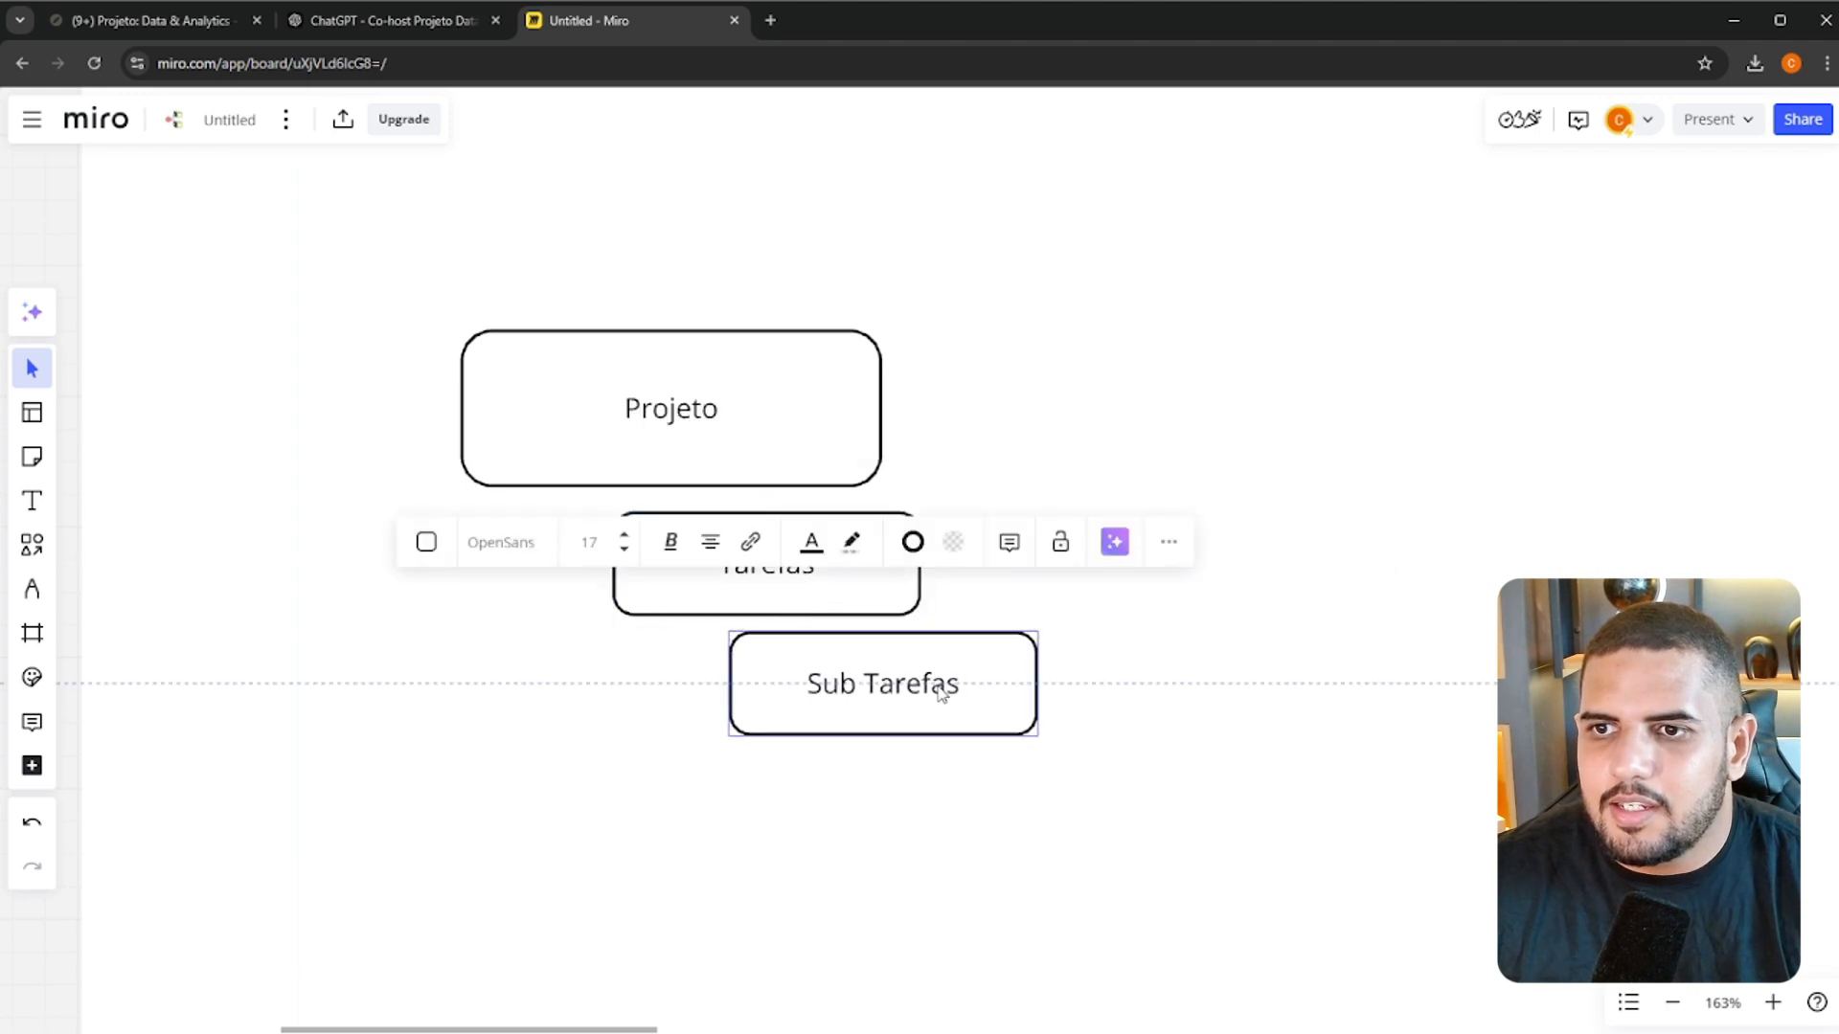
click(1121, 694)
click(813, 484)
drag(878, 484, 758, 444)
click(791, 563)
click(1104, 641)
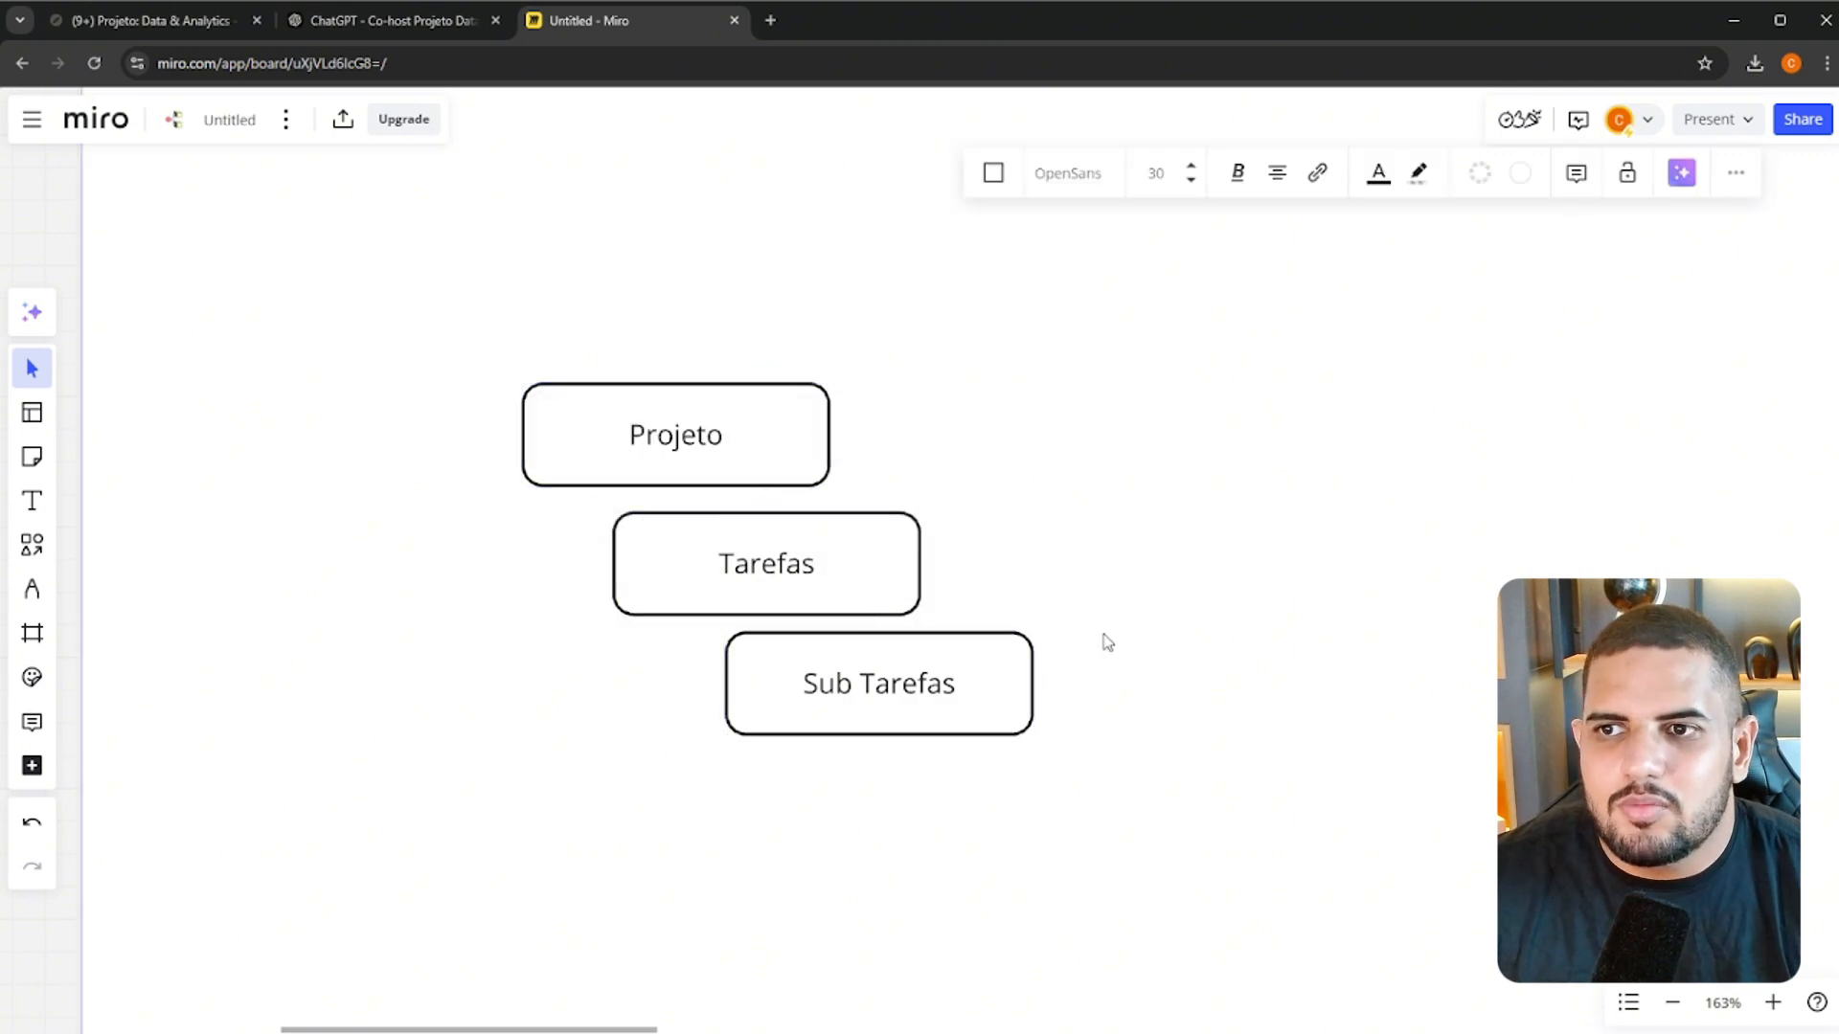
scroll(1108, 641, down, 2)
click(871, 596)
click(961, 662)
scroll(698, 598, down, 1)
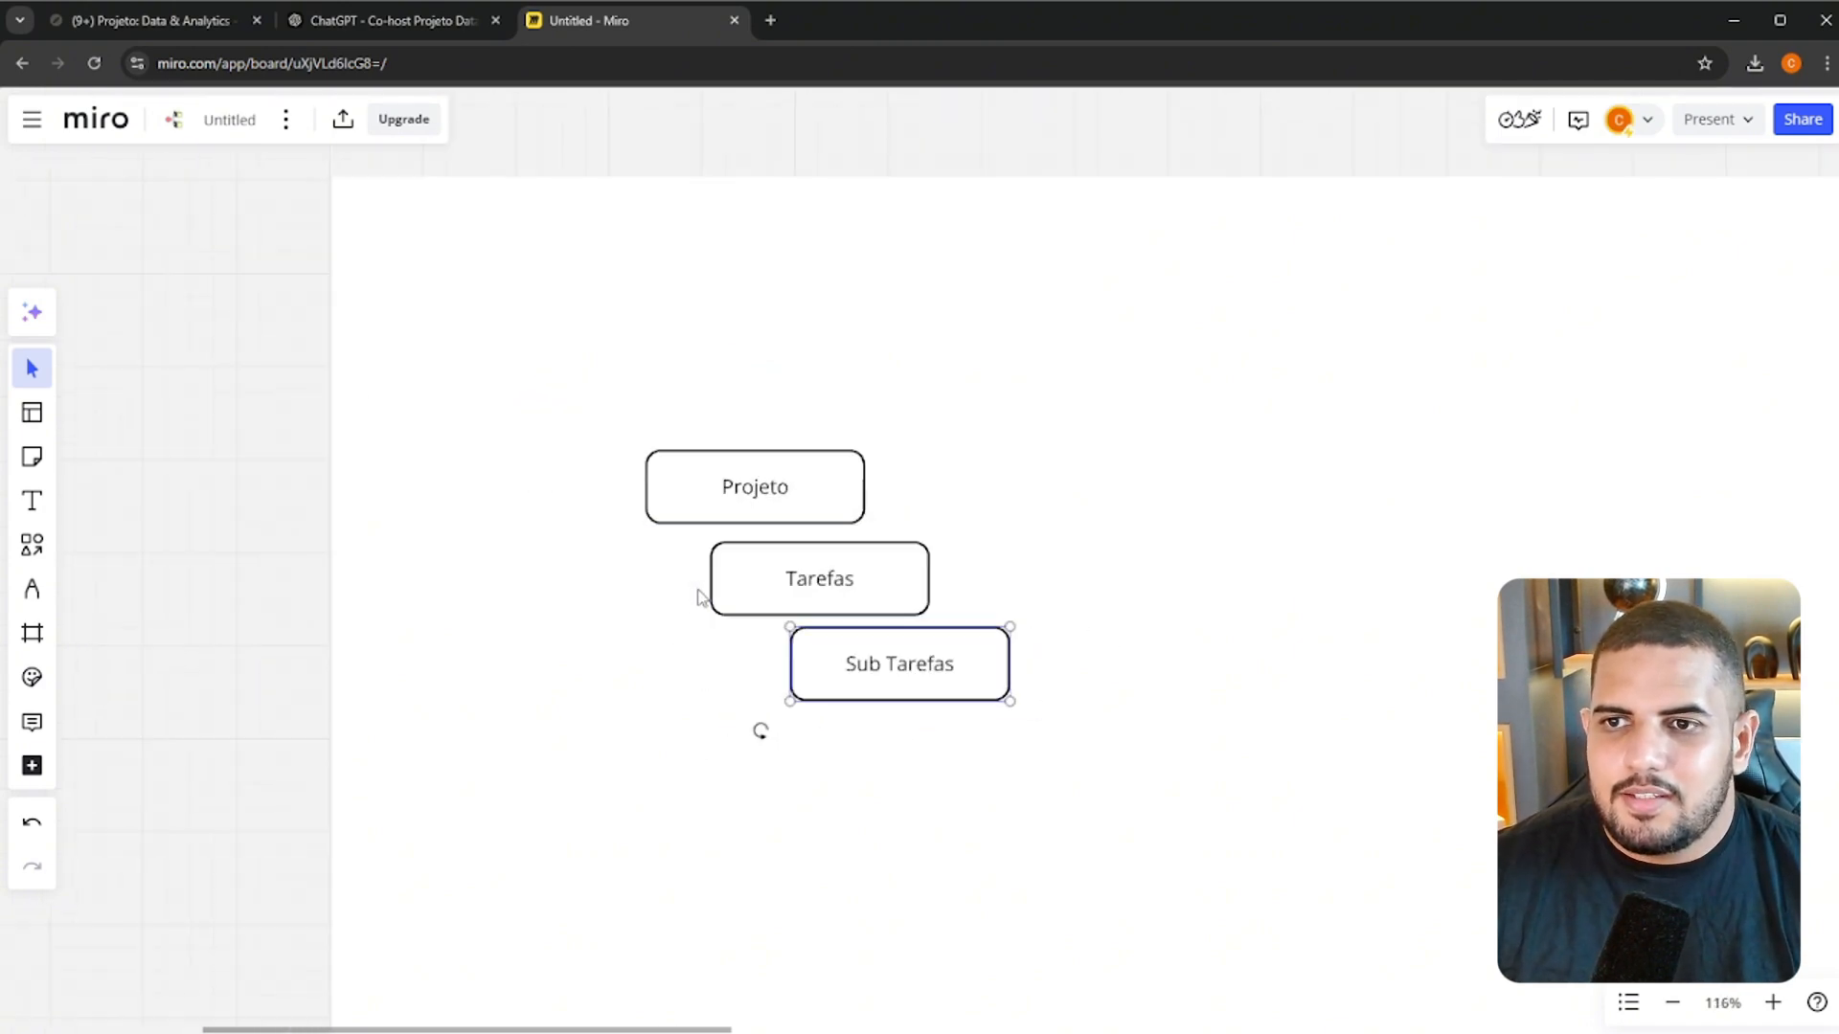
click(289, 513)
drag(288, 515, 67, 493)
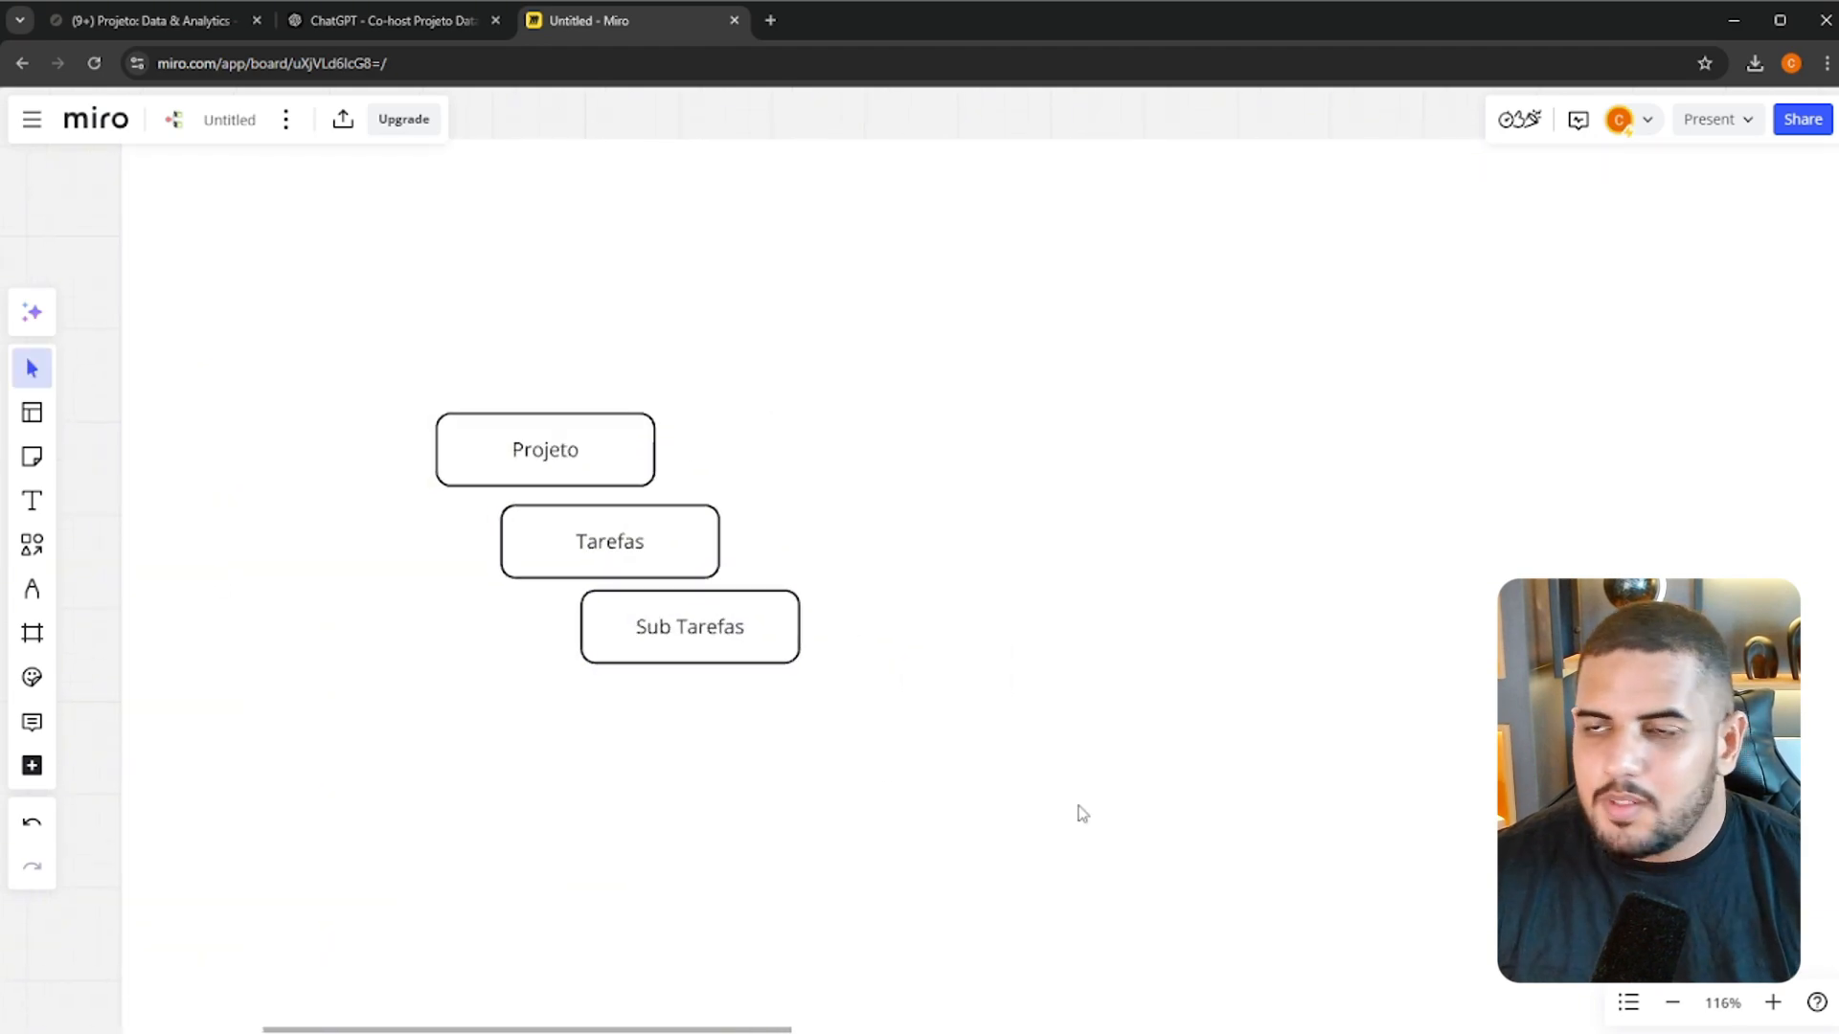
scroll(1214, 504, down, 3)
drag(1054, 507, 989, 632)
scroll(839, 479, up, 2)
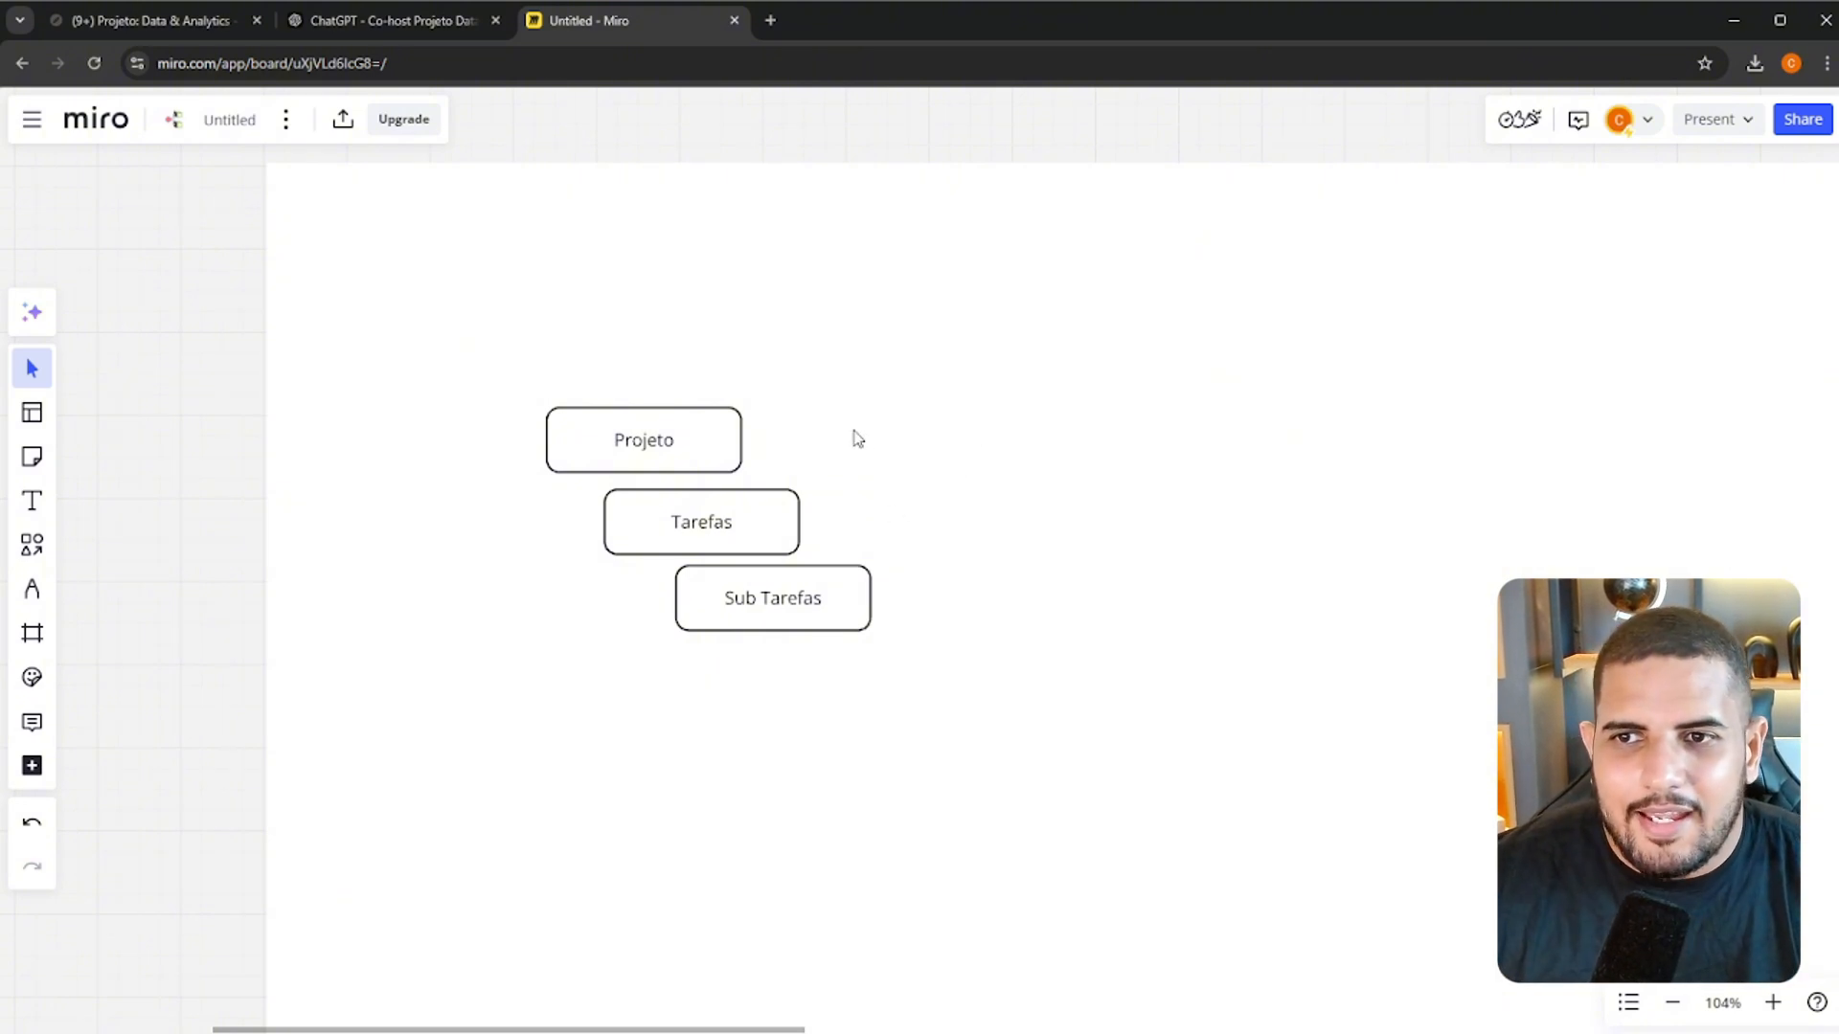
click(714, 531)
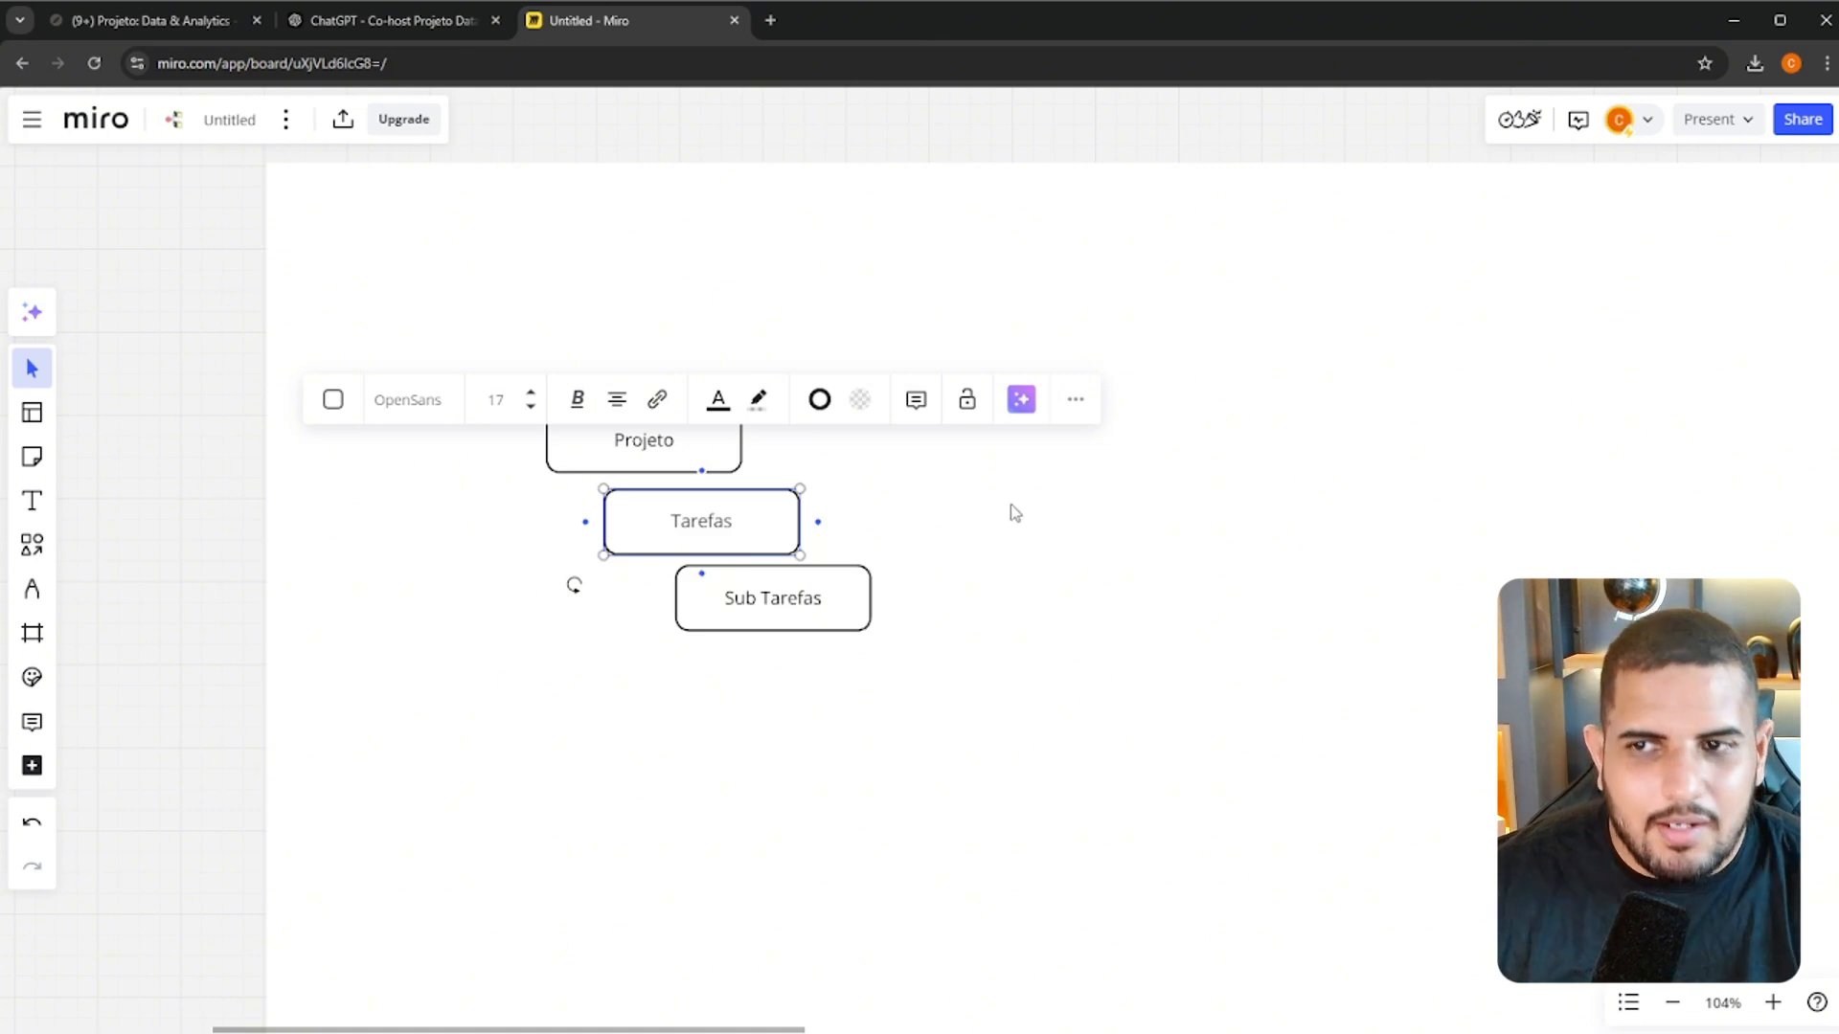
click(881, 529)
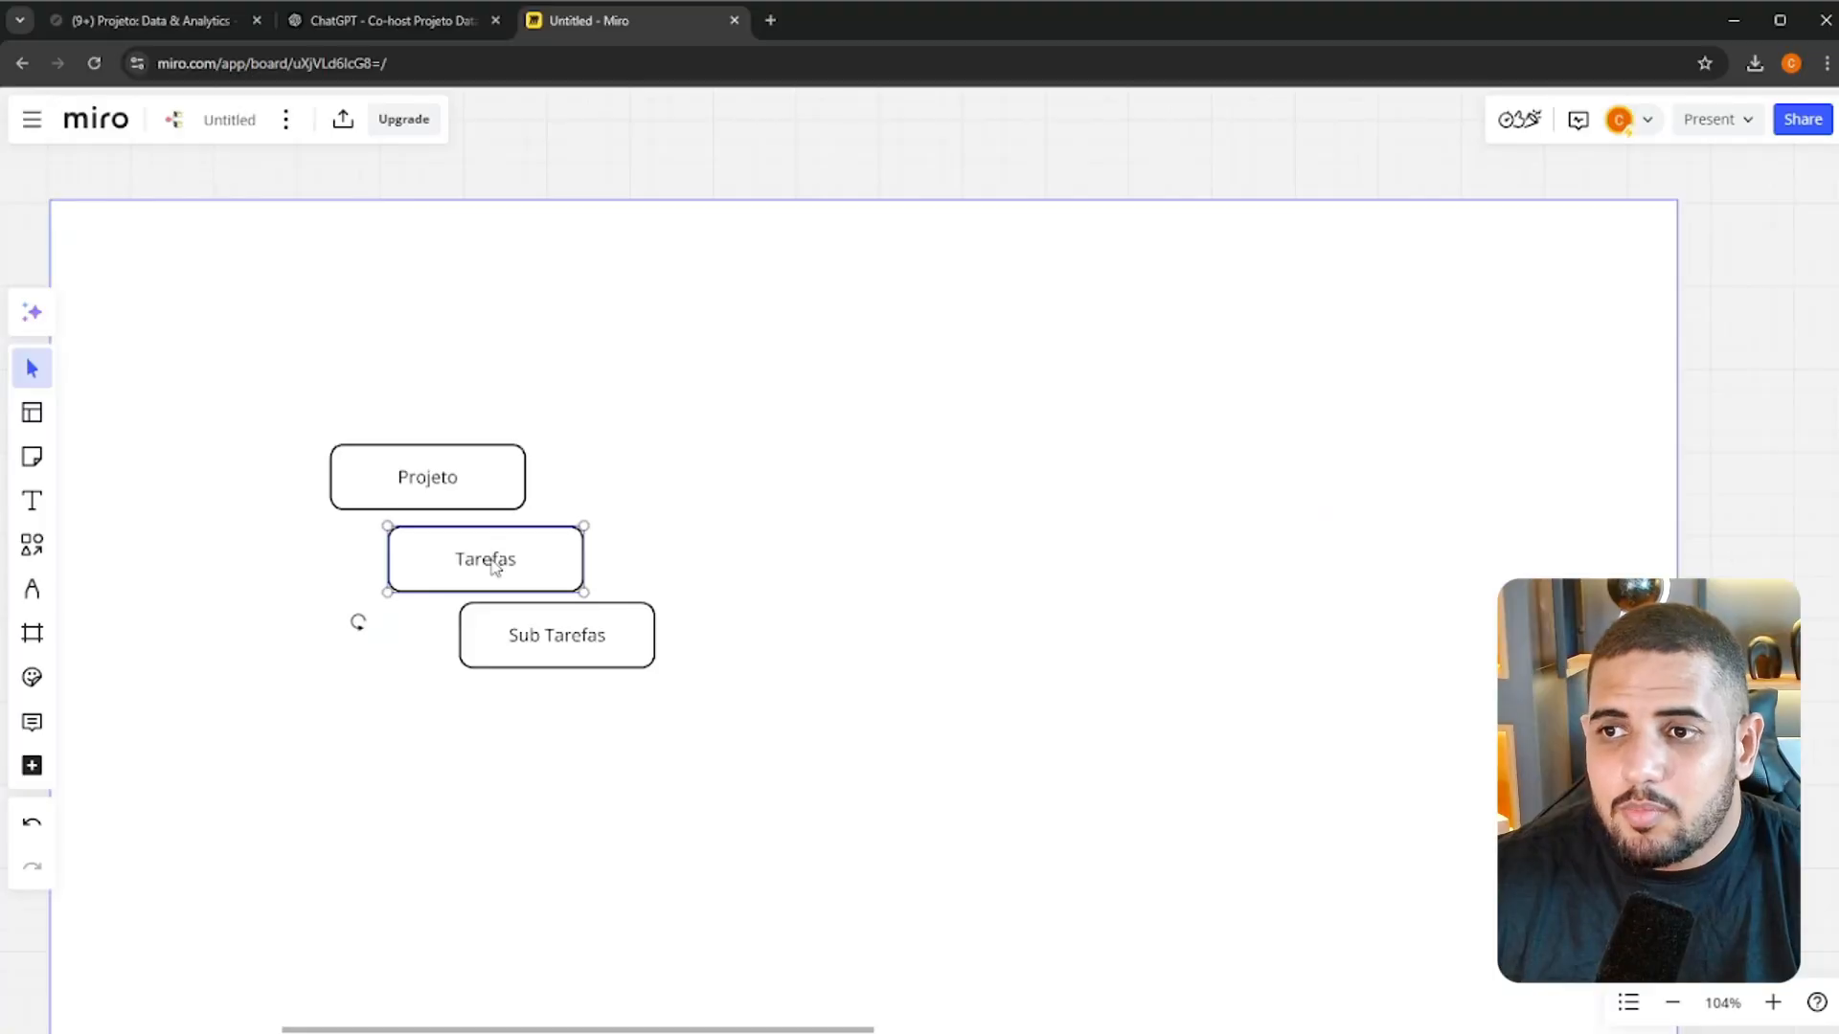
click(525, 287)
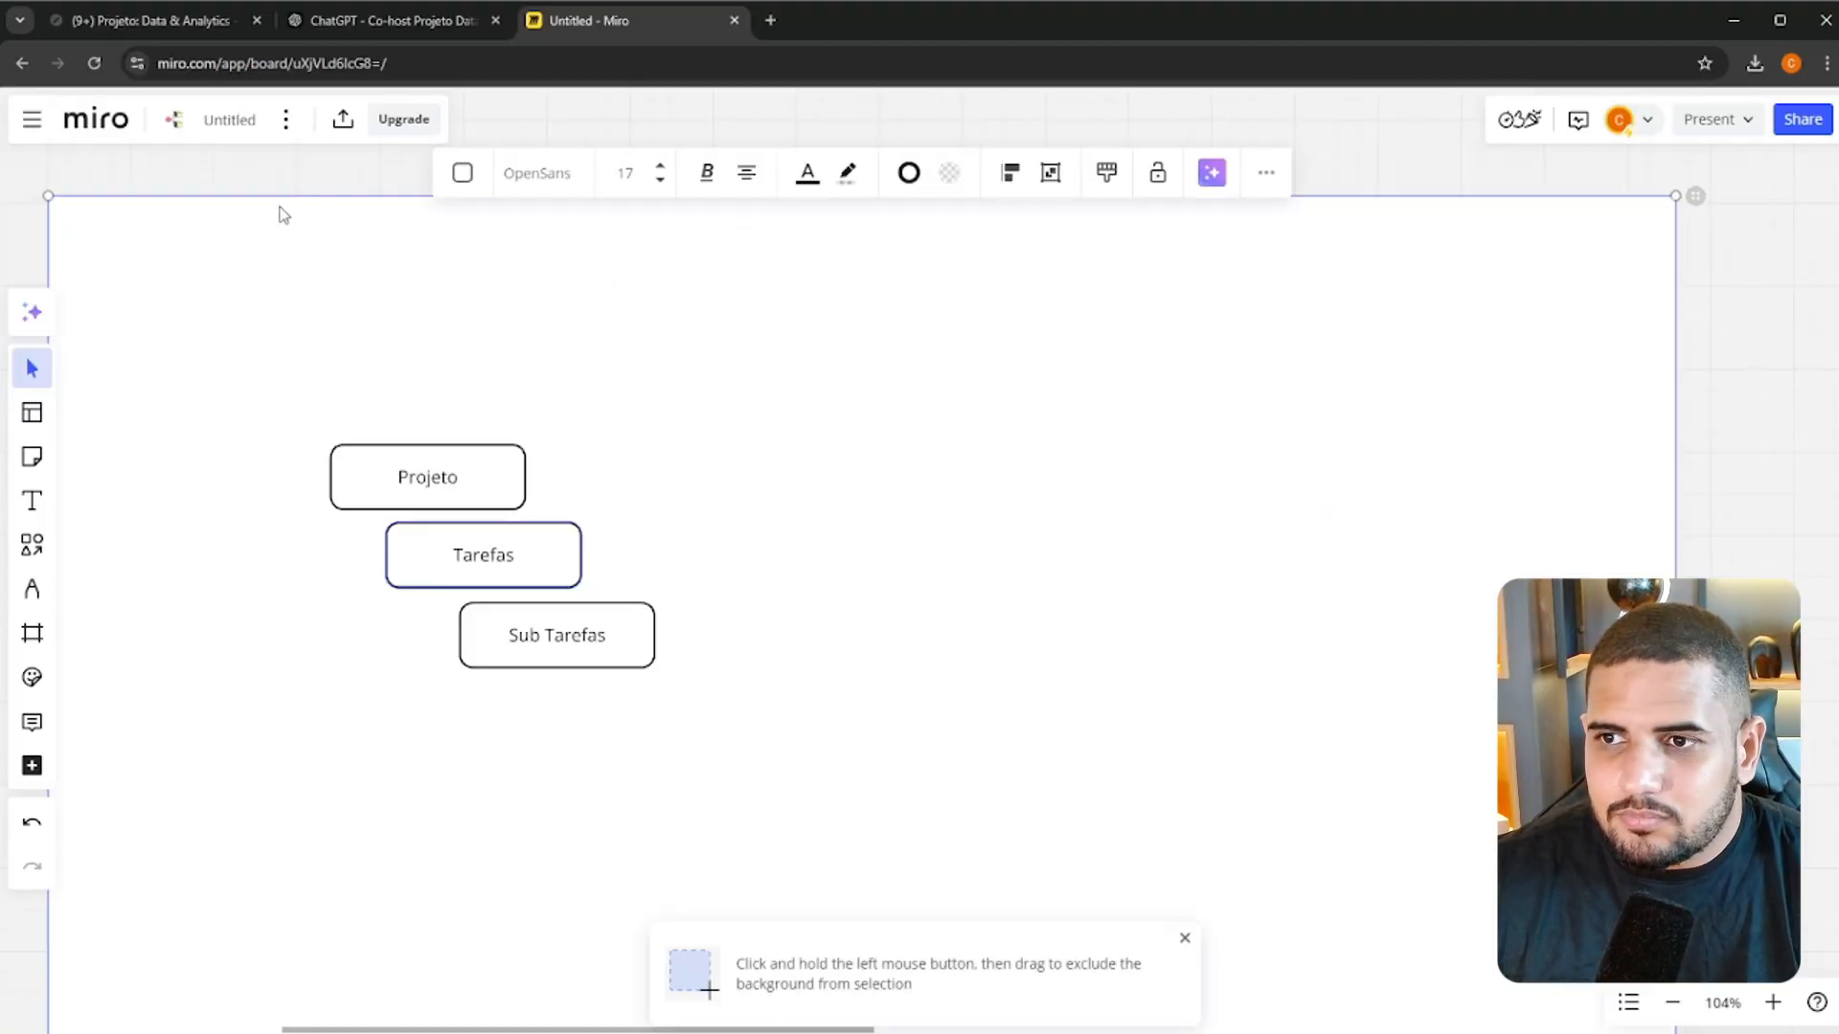
click(1768, 457)
drag(806, 428, 987, 441)
click(1183, 938)
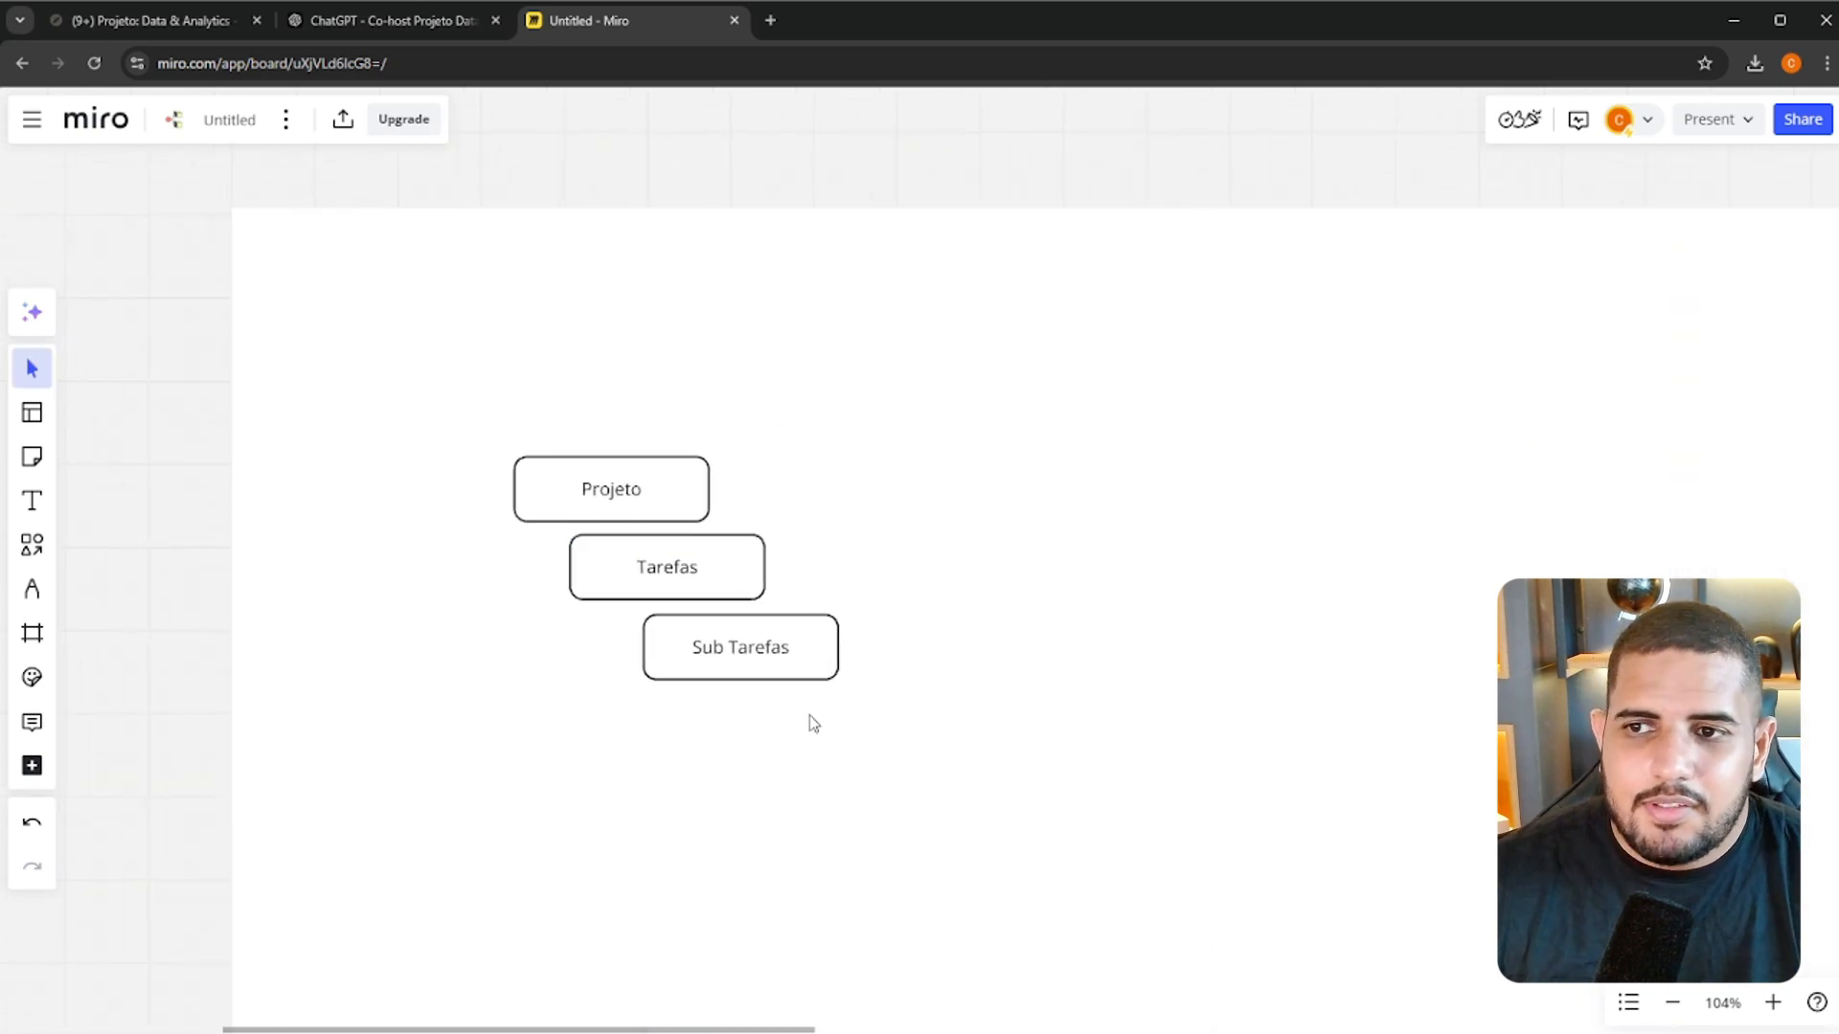
click(779, 664)
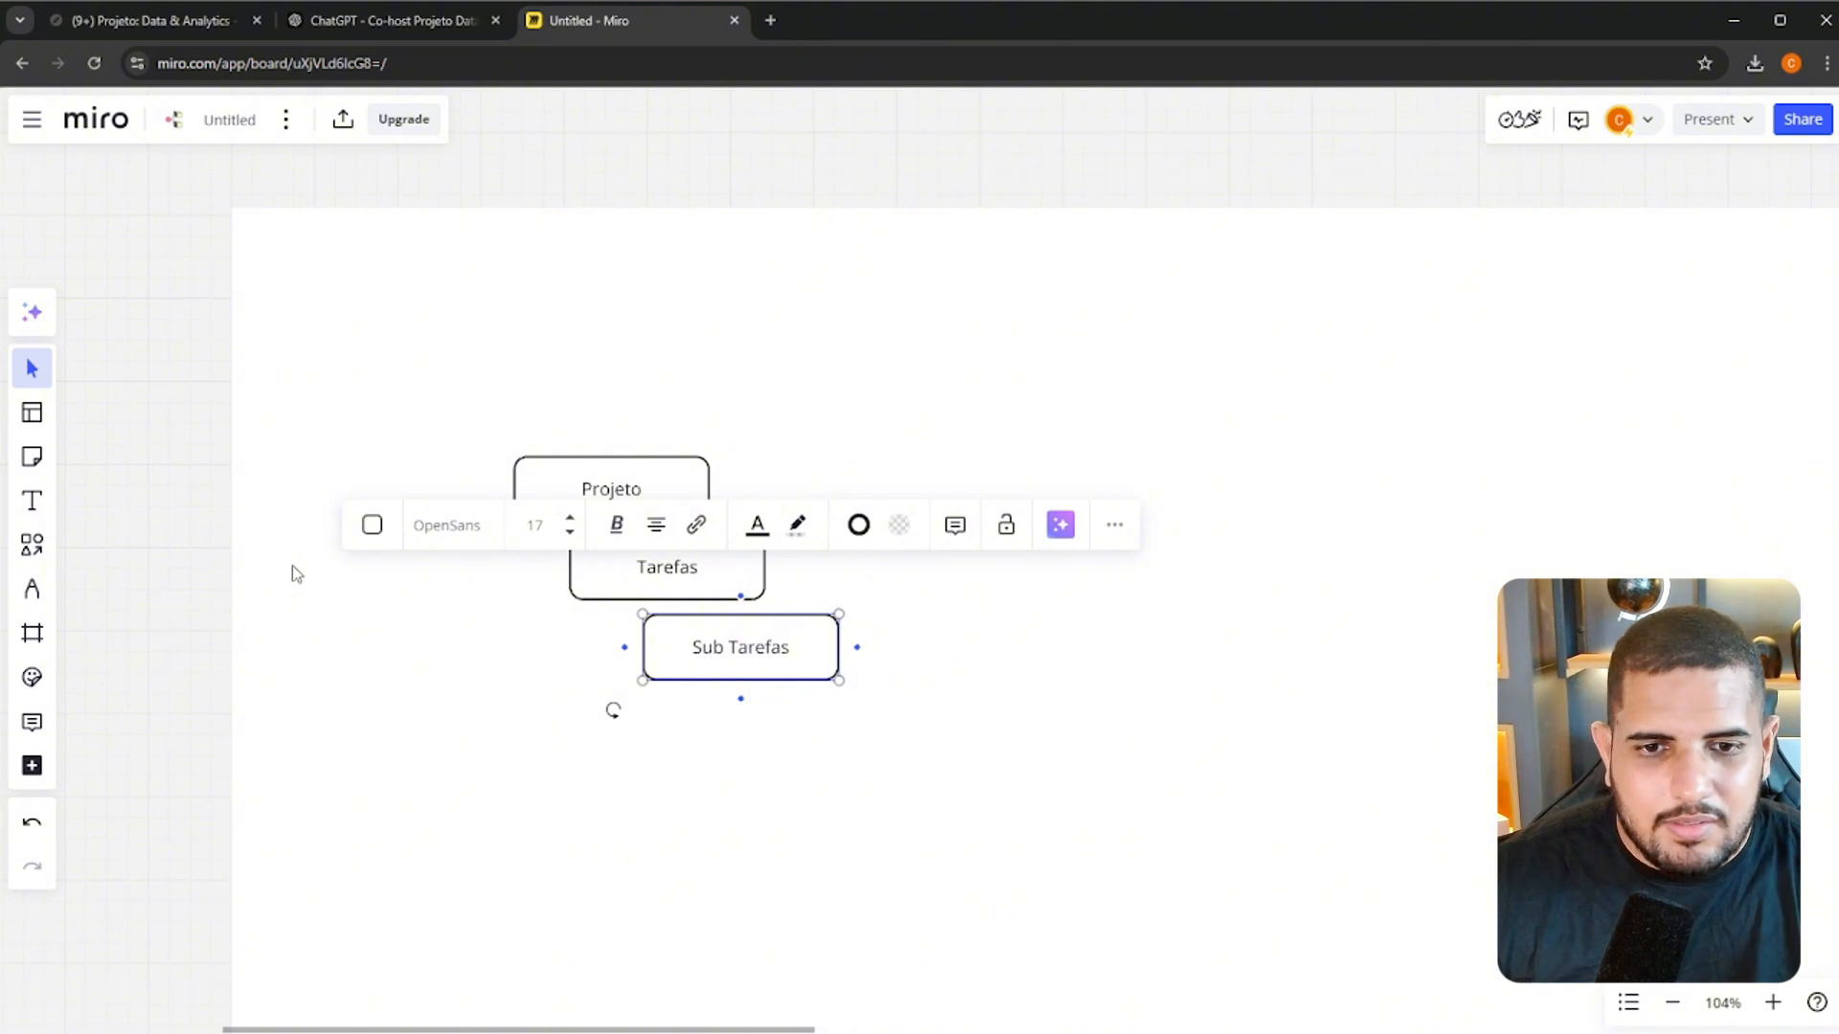
click(171, 583)
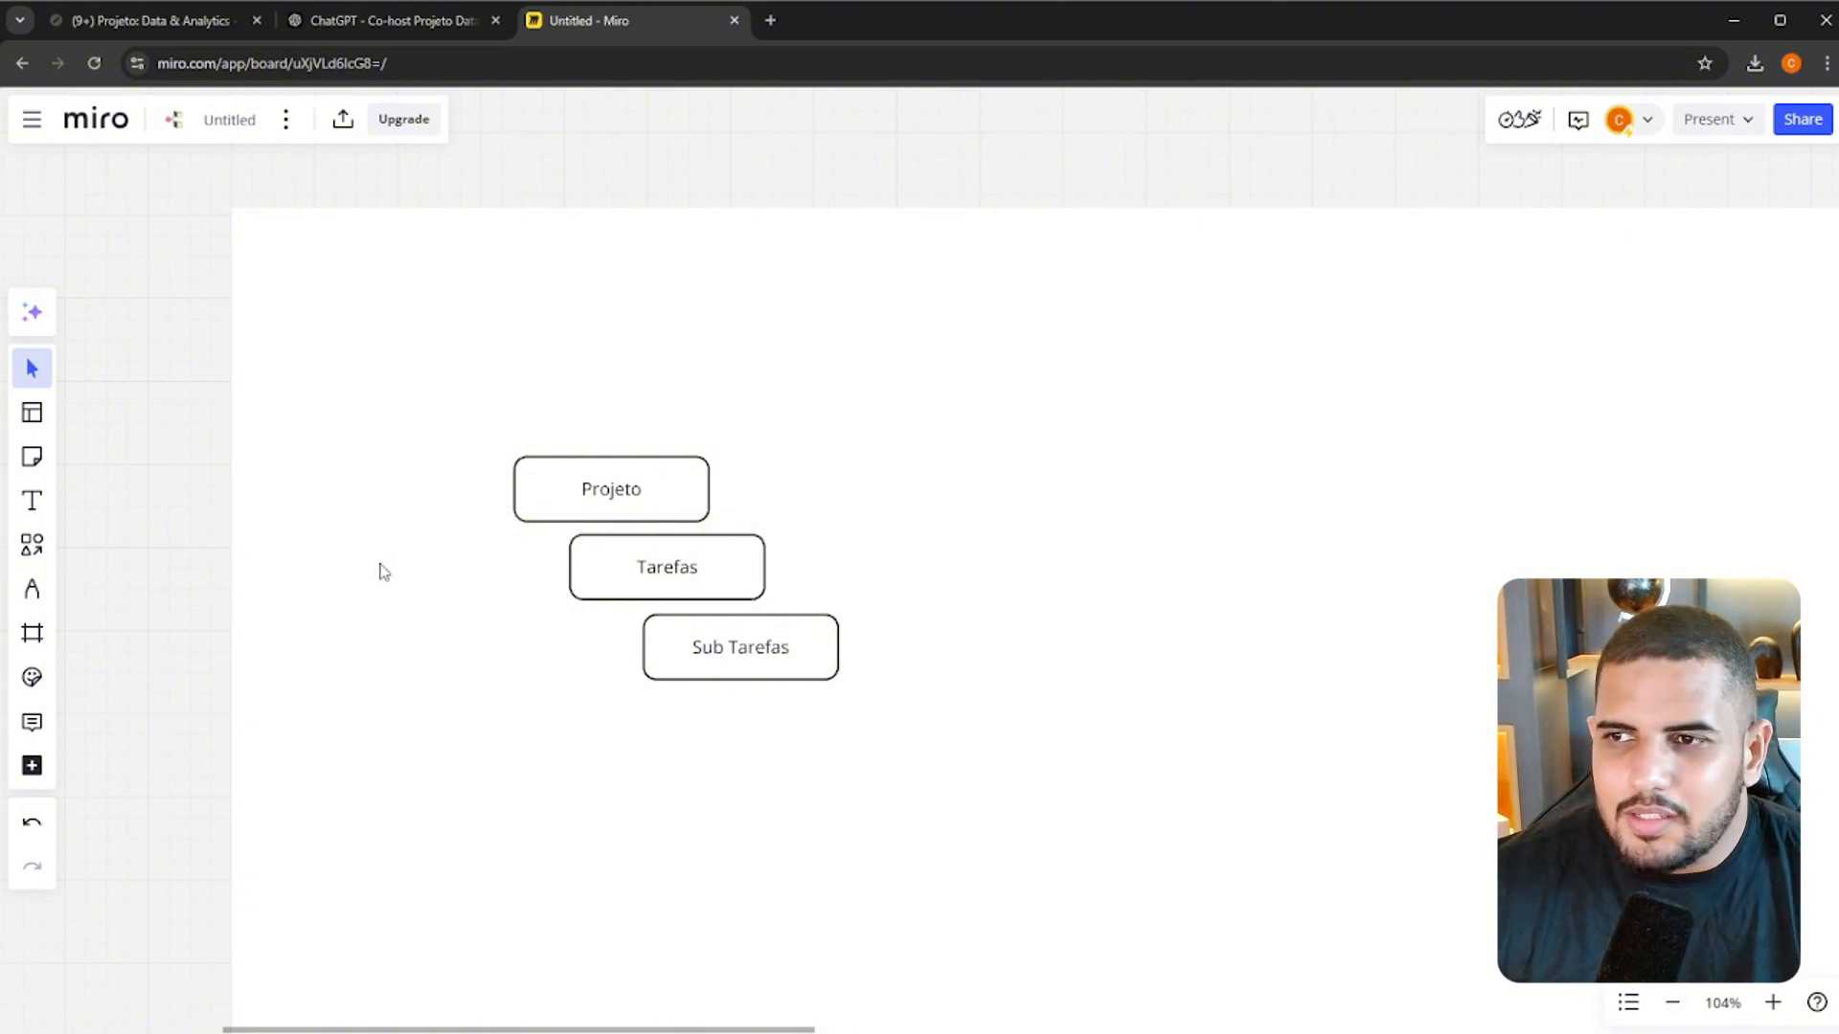
Move the Tarefas and Sub Tarefas boxes together to the lower-left area of the background, away from Projeto
click(697, 586)
click(767, 628)
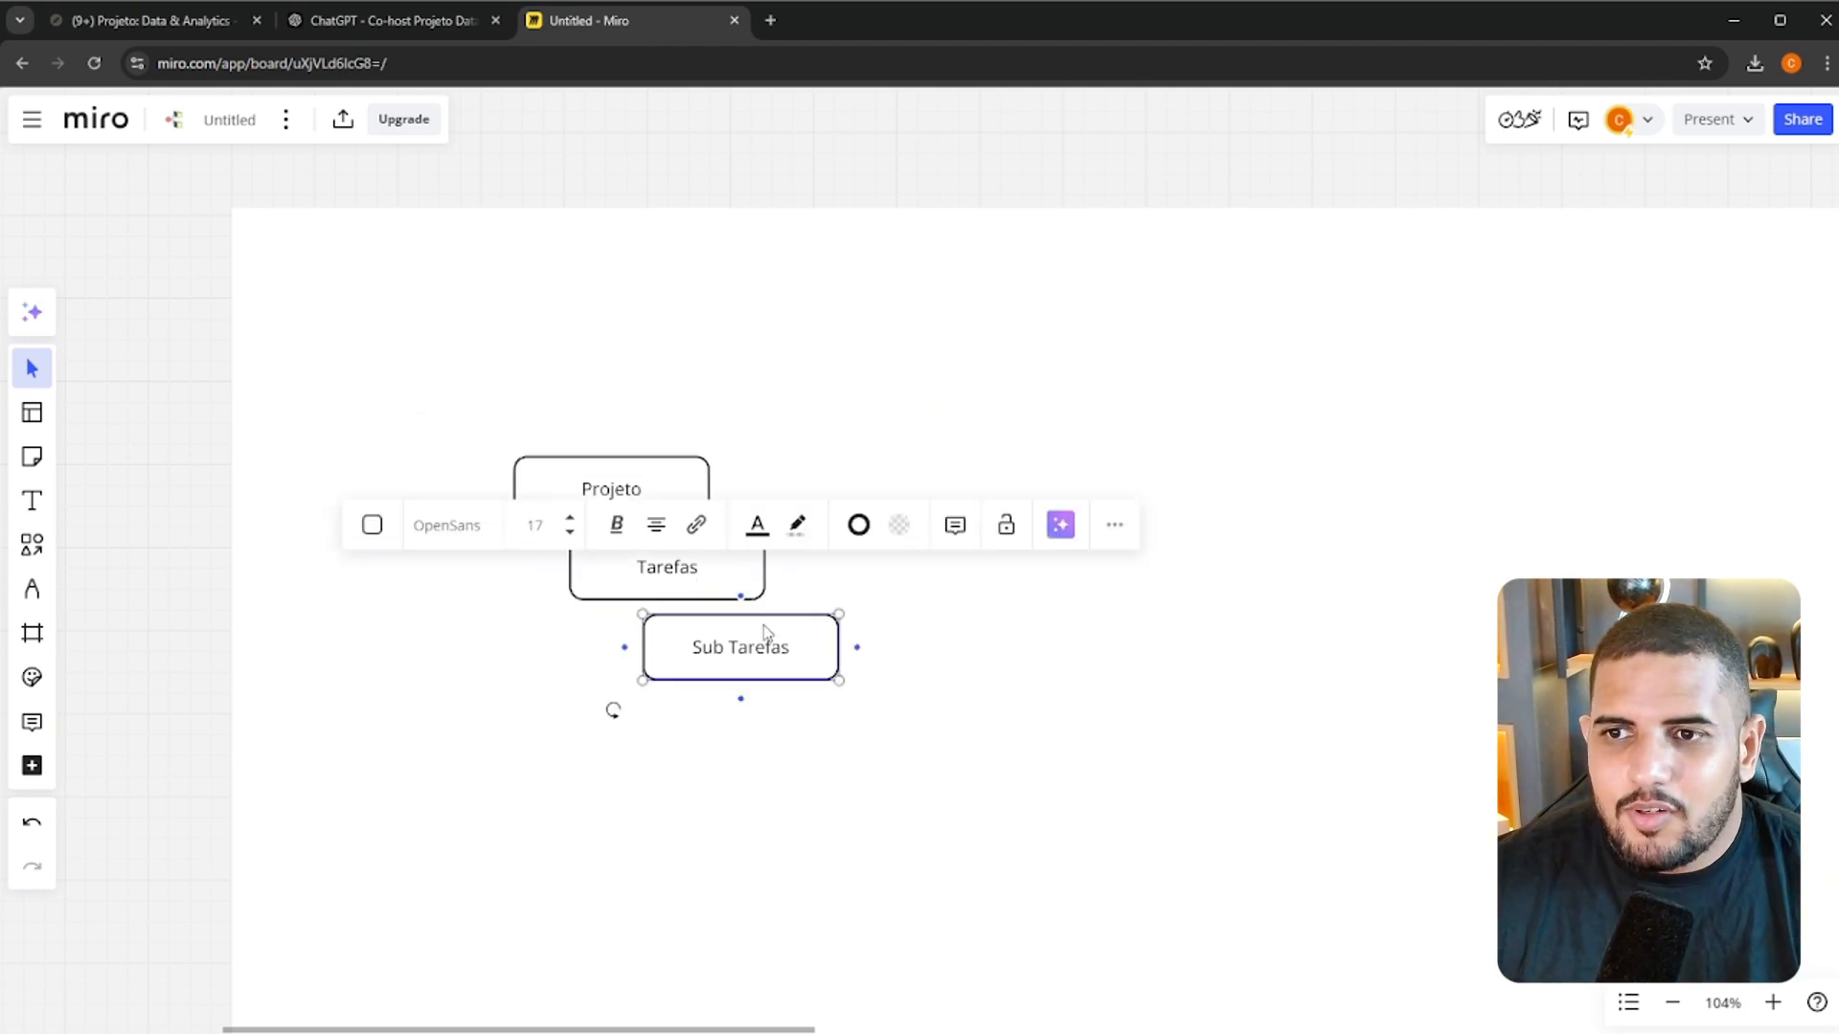
shift+click(689, 586)
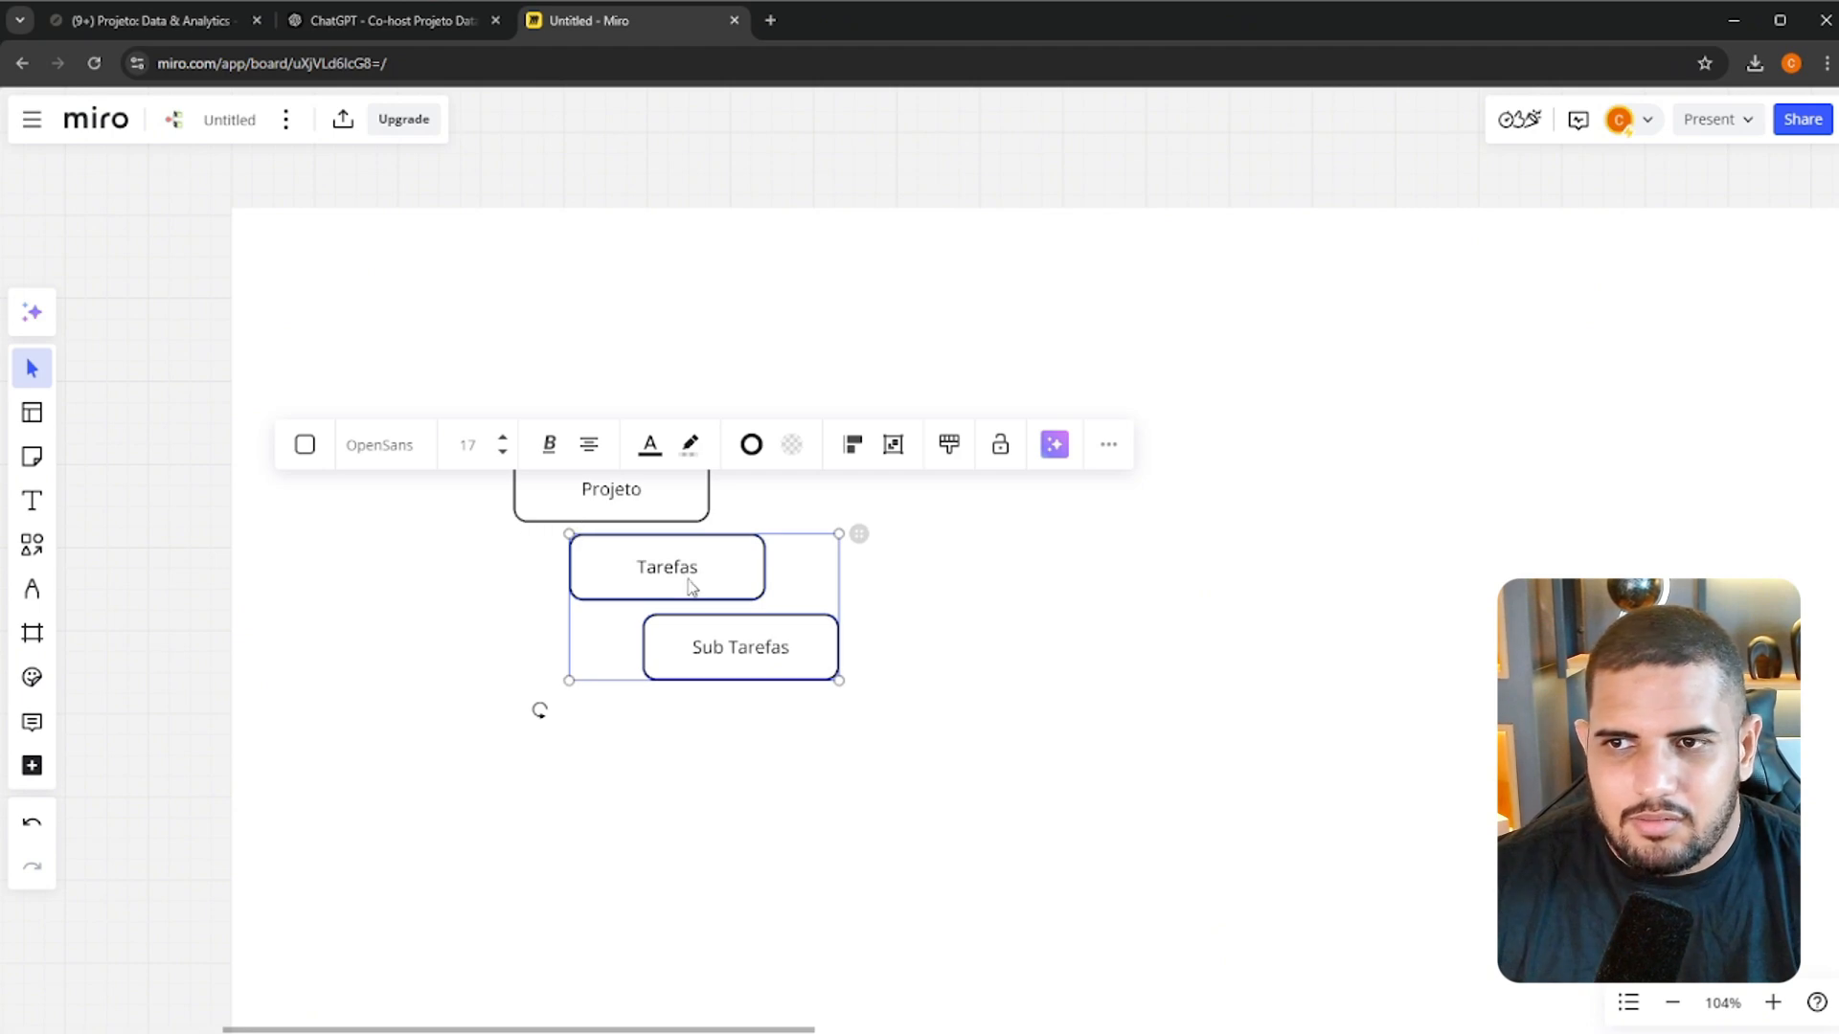
shift+click(643, 515)
click(113, 572)
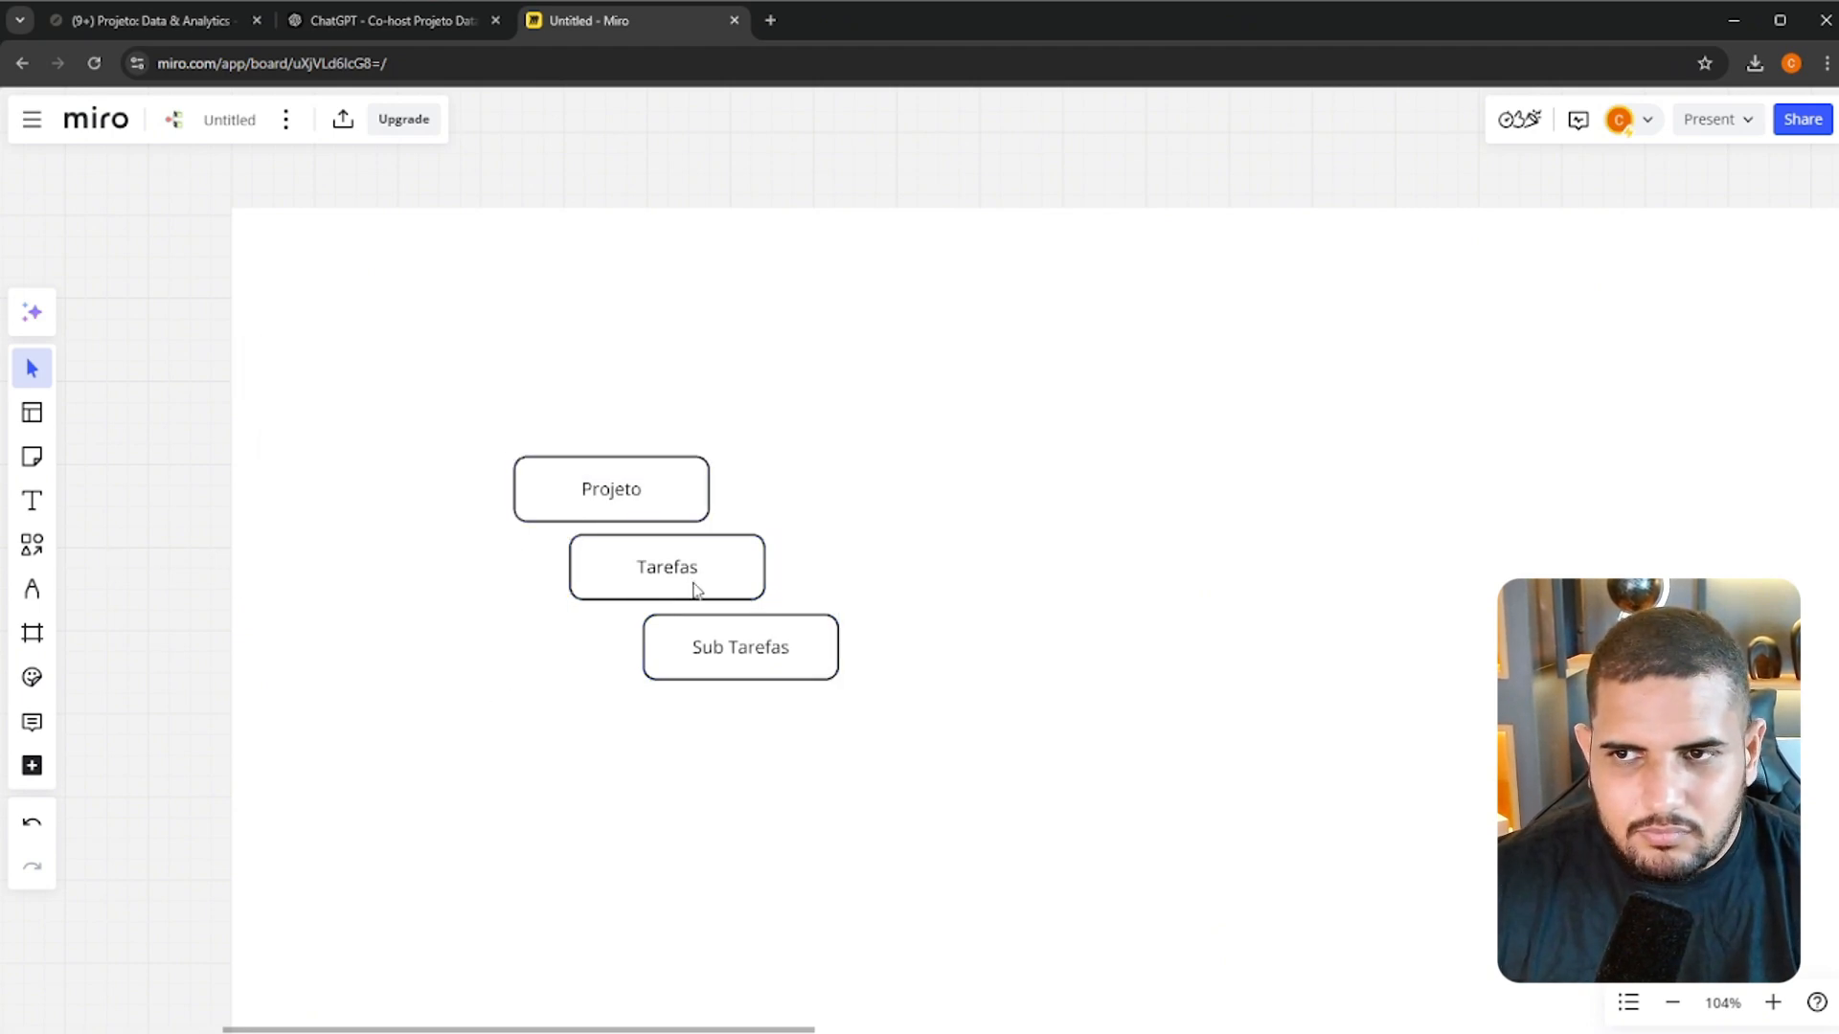
drag(731, 661, 477, 1030)
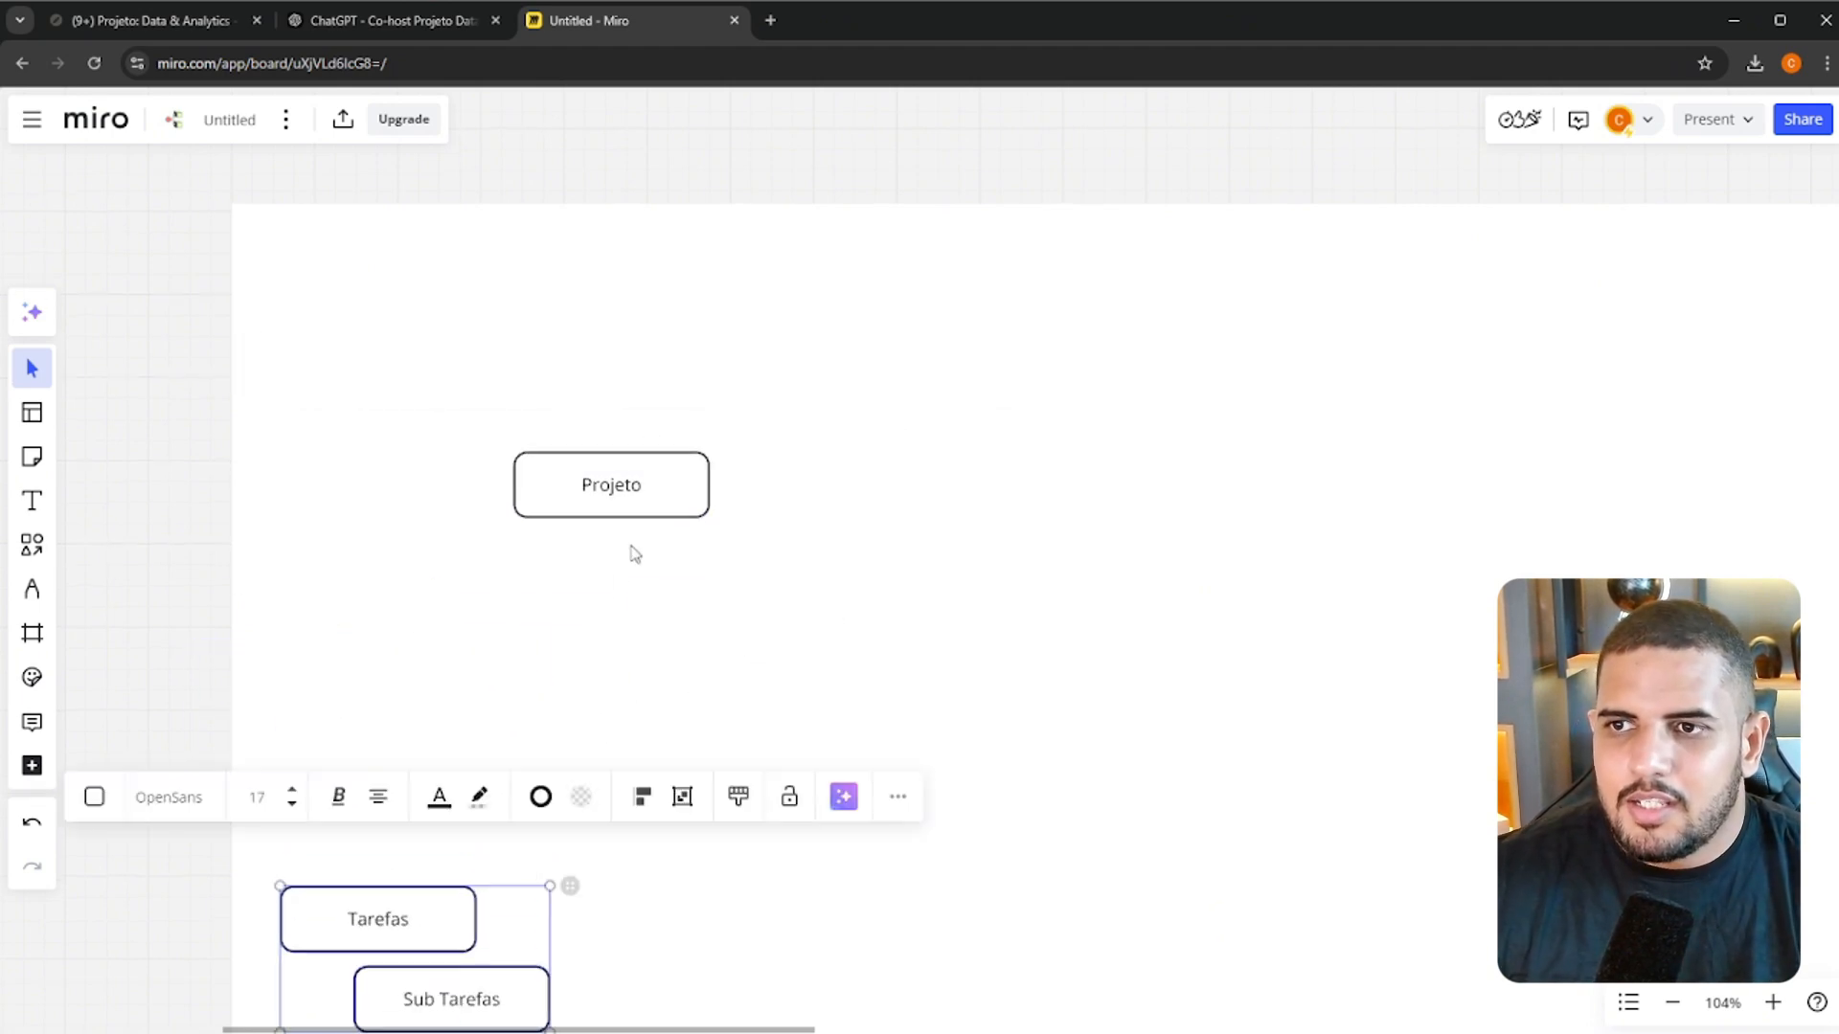
Duplicate the Projeto box below and to the right of the original and label the copy "Marcos"
click(613, 500)
drag(644, 508, 698, 501)
double_click(698, 501)
text(Marc)
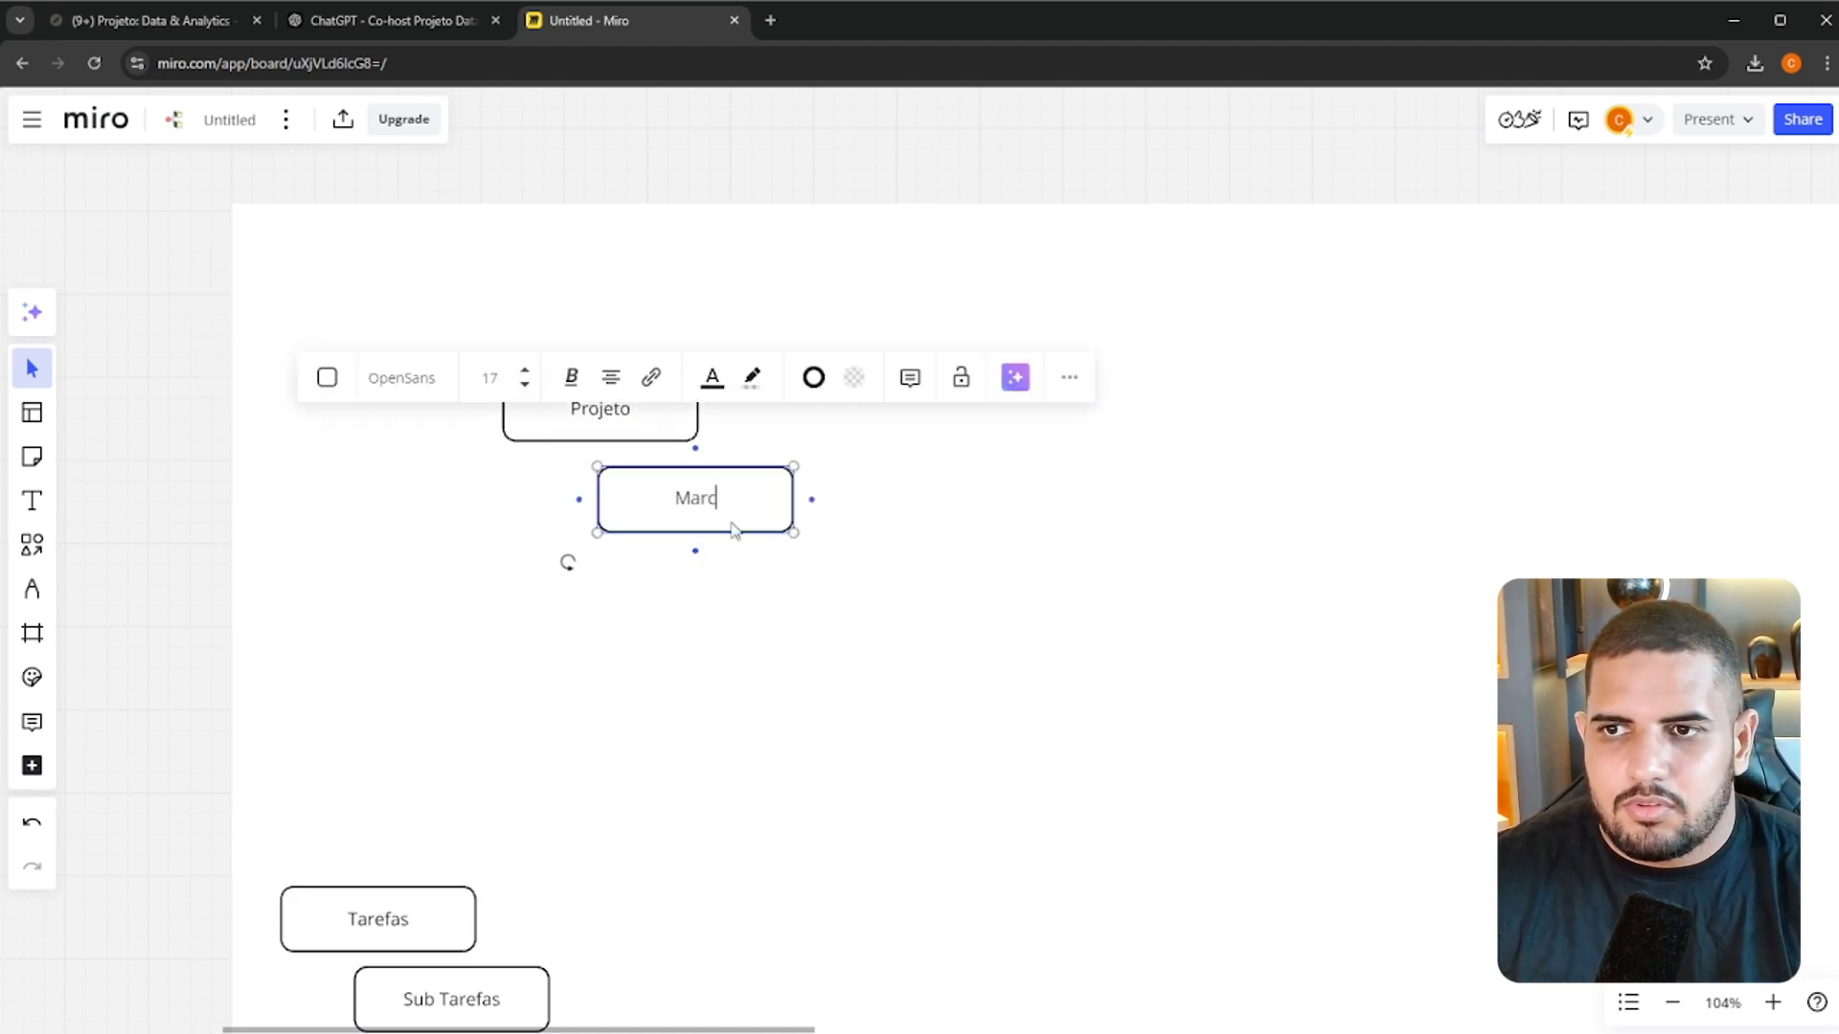
text(os)
click(965, 552)
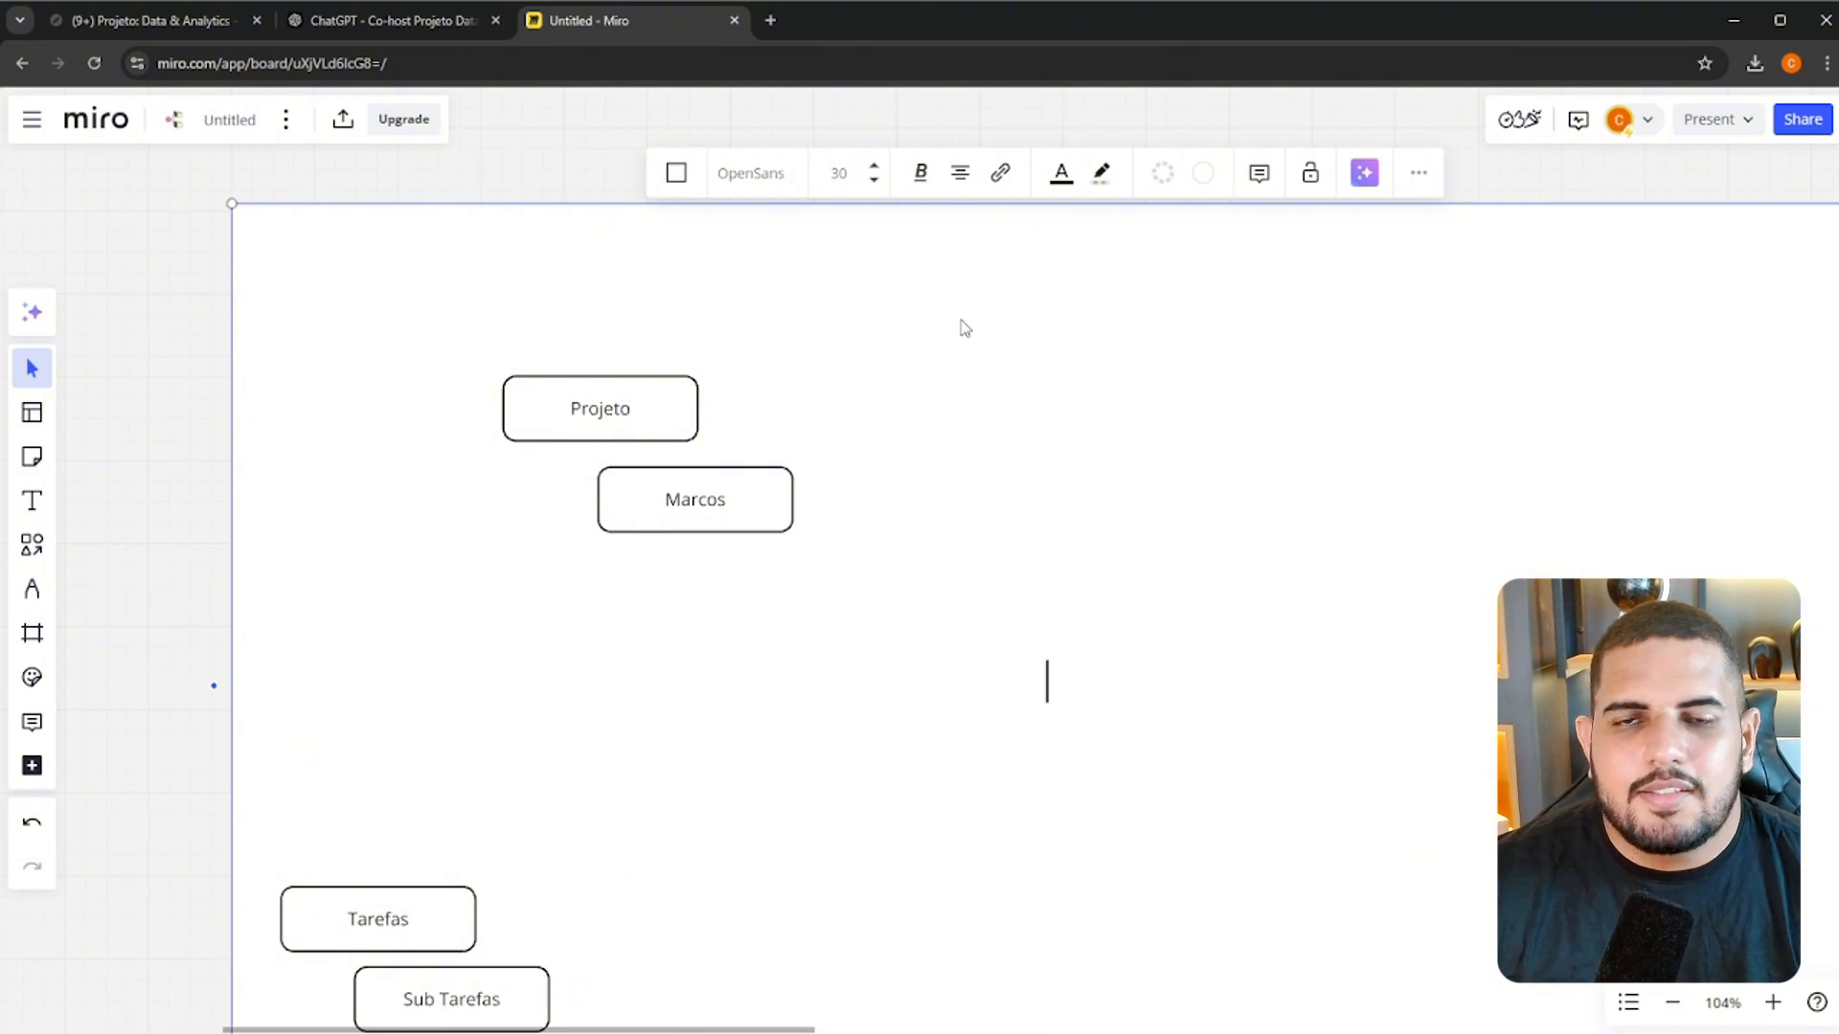
key(Escape)
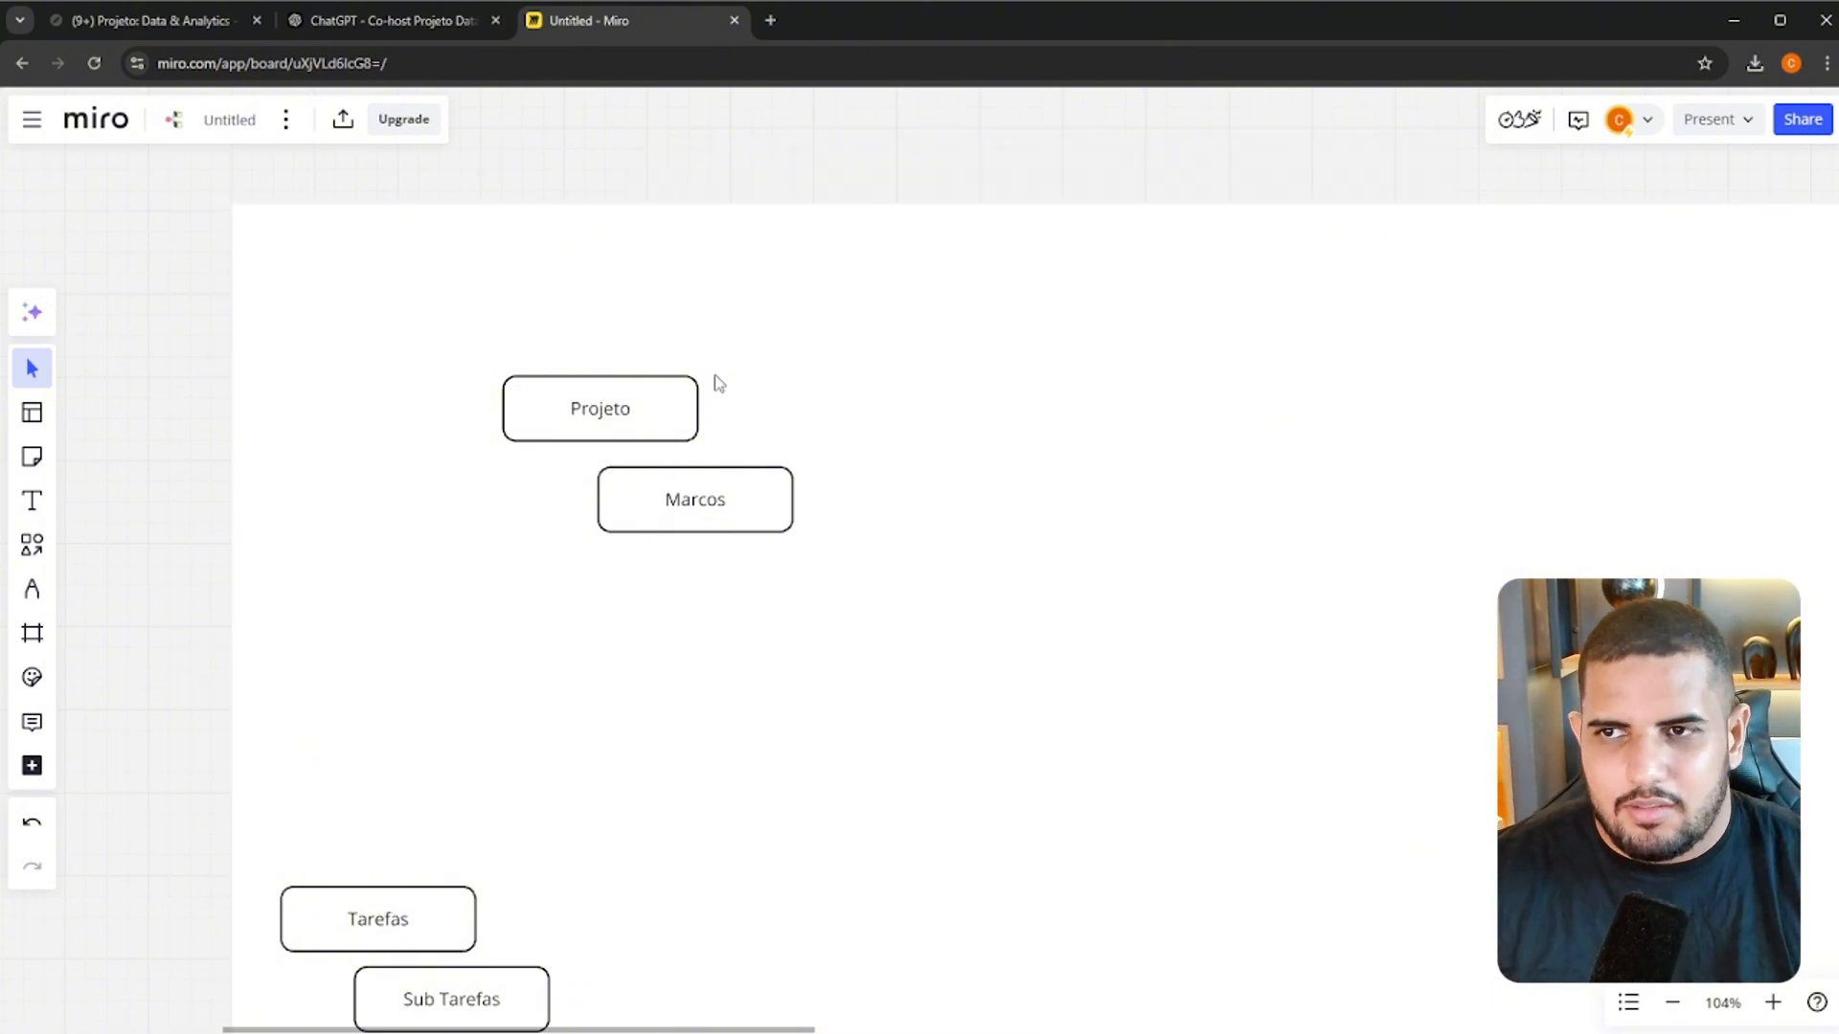
Widen the Projeto box to the right and extend its label to "Projeto: Arquitetura de Dados"
click(645, 410)
click(634, 419)
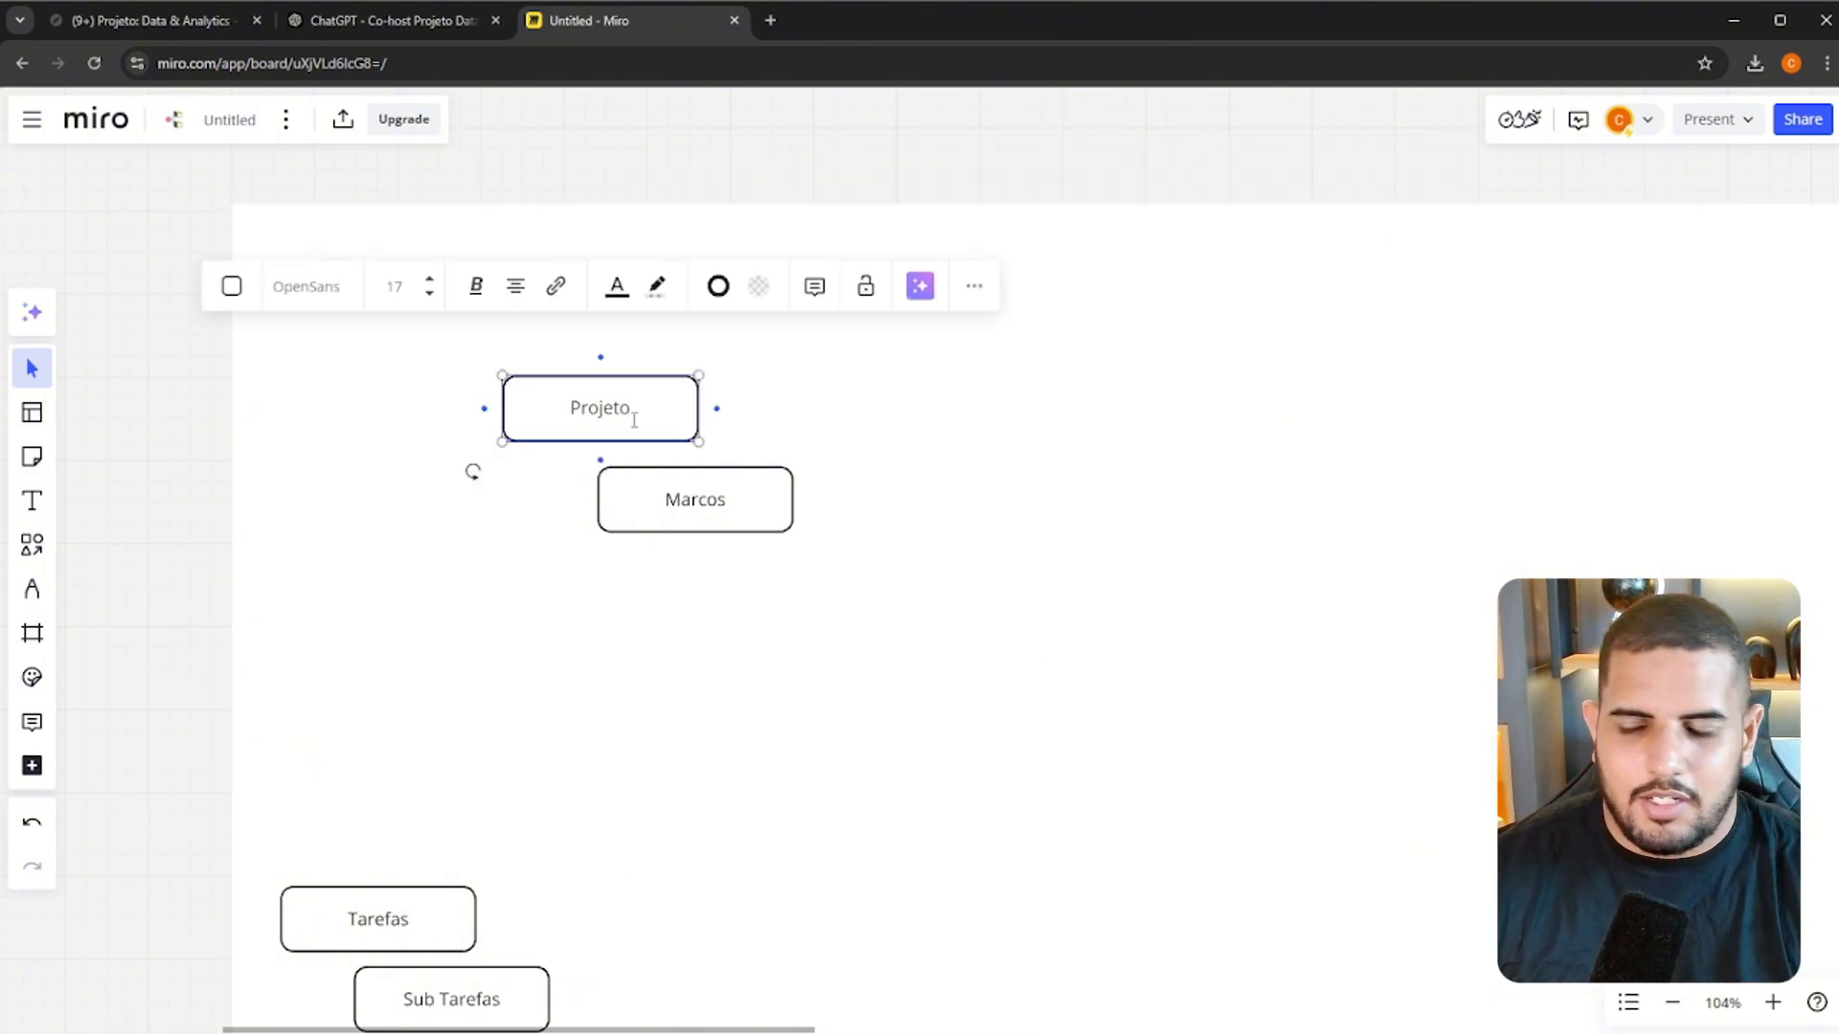
text(:)
drag(699, 410, 953, 410)
text(Arquiterua)
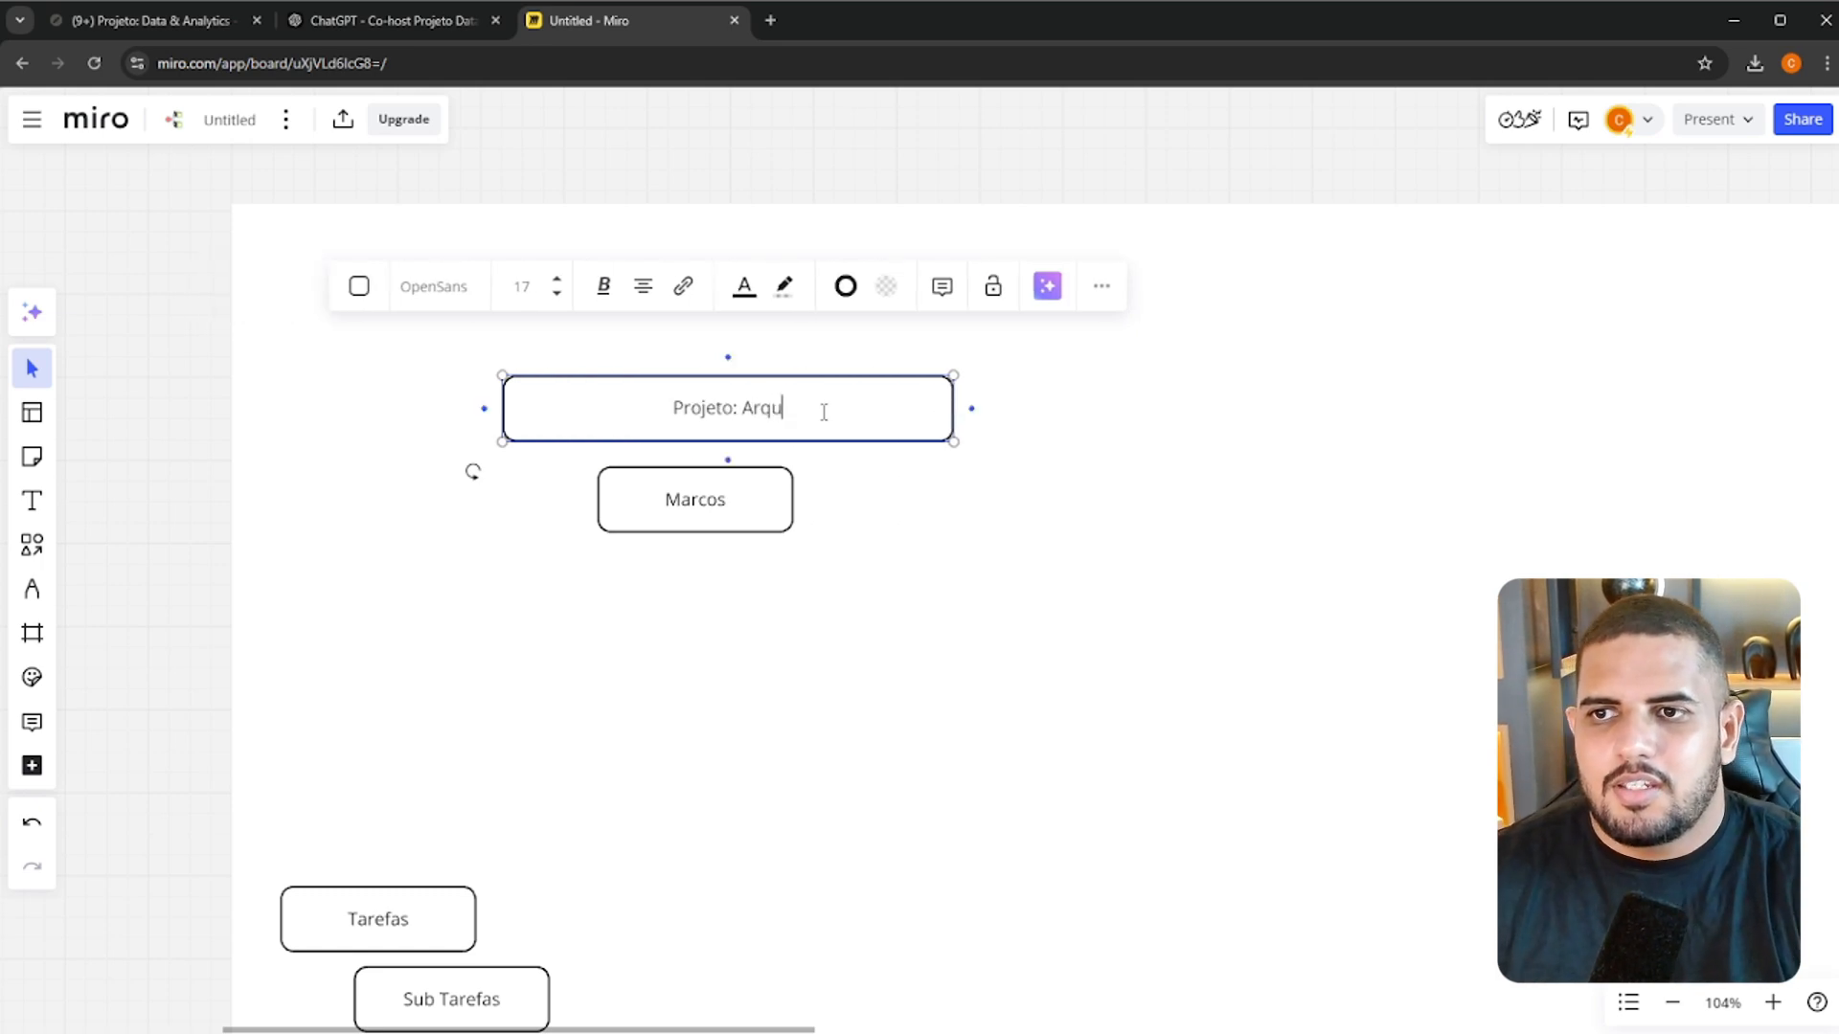
key(BackSpace)
key(BackSpace)
key(BackSpace)
key(BackSpace)
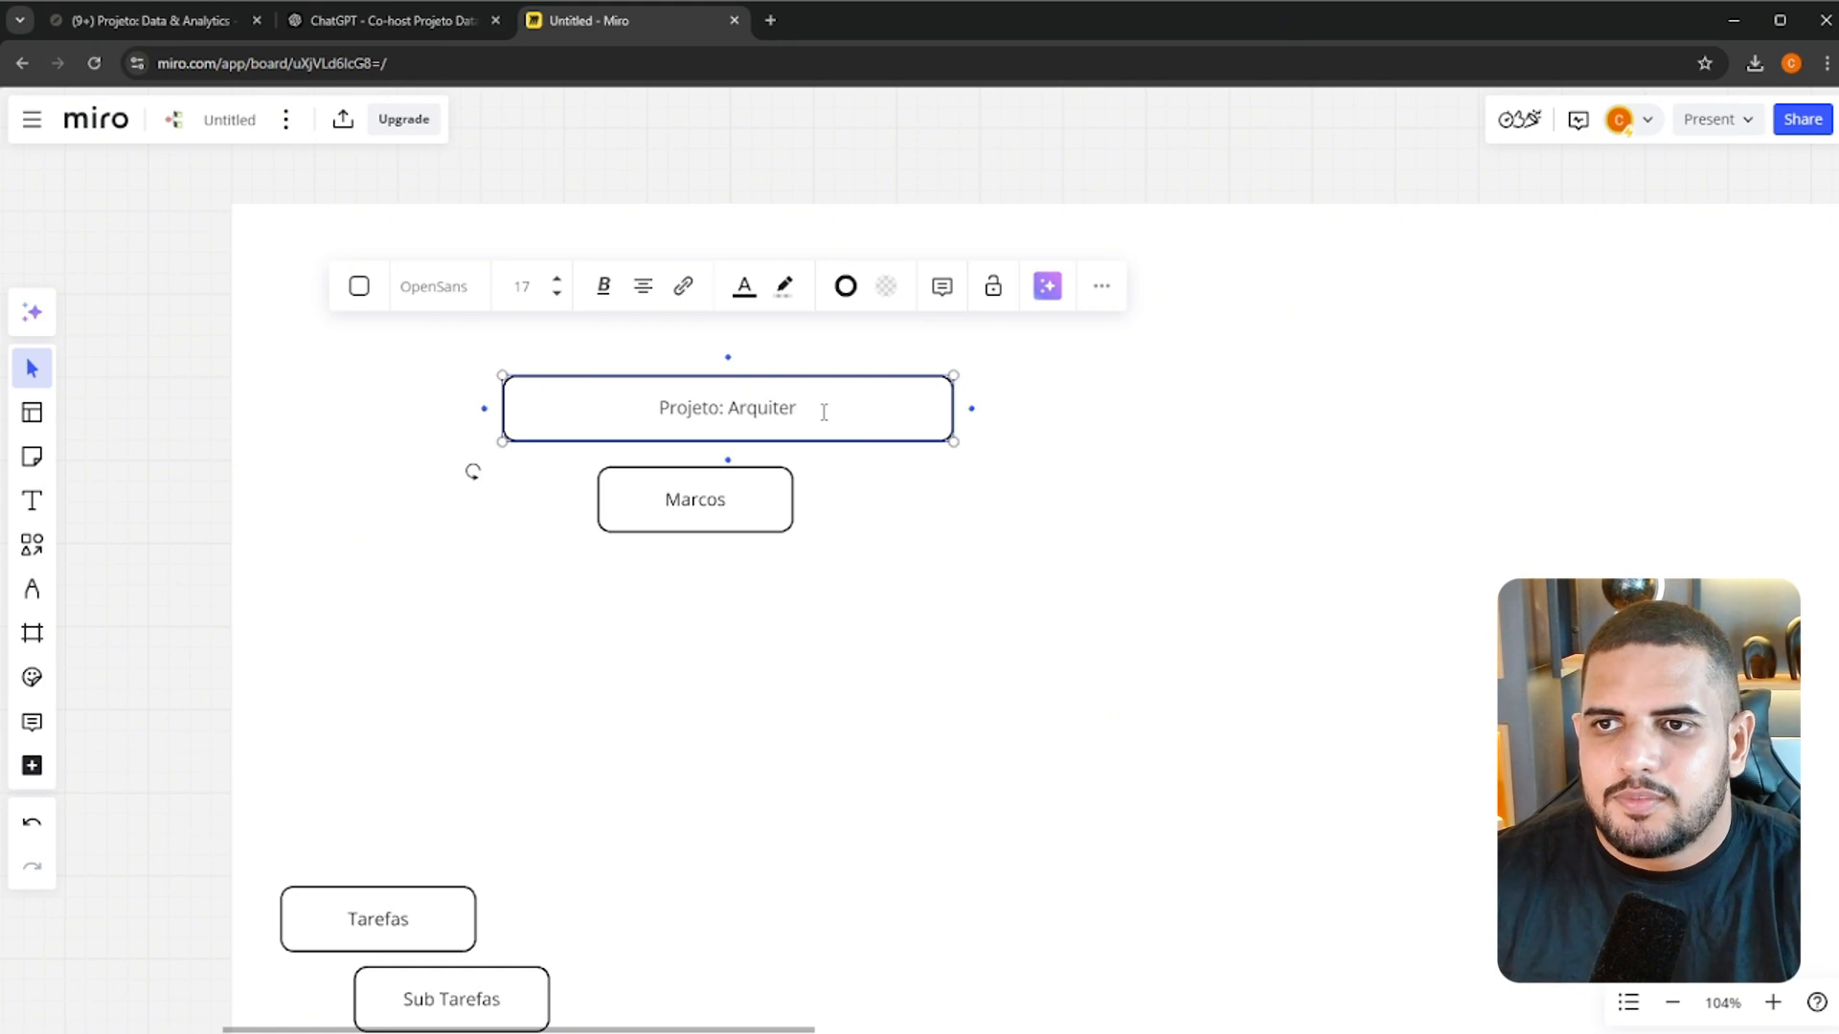
text(tura de Dados)
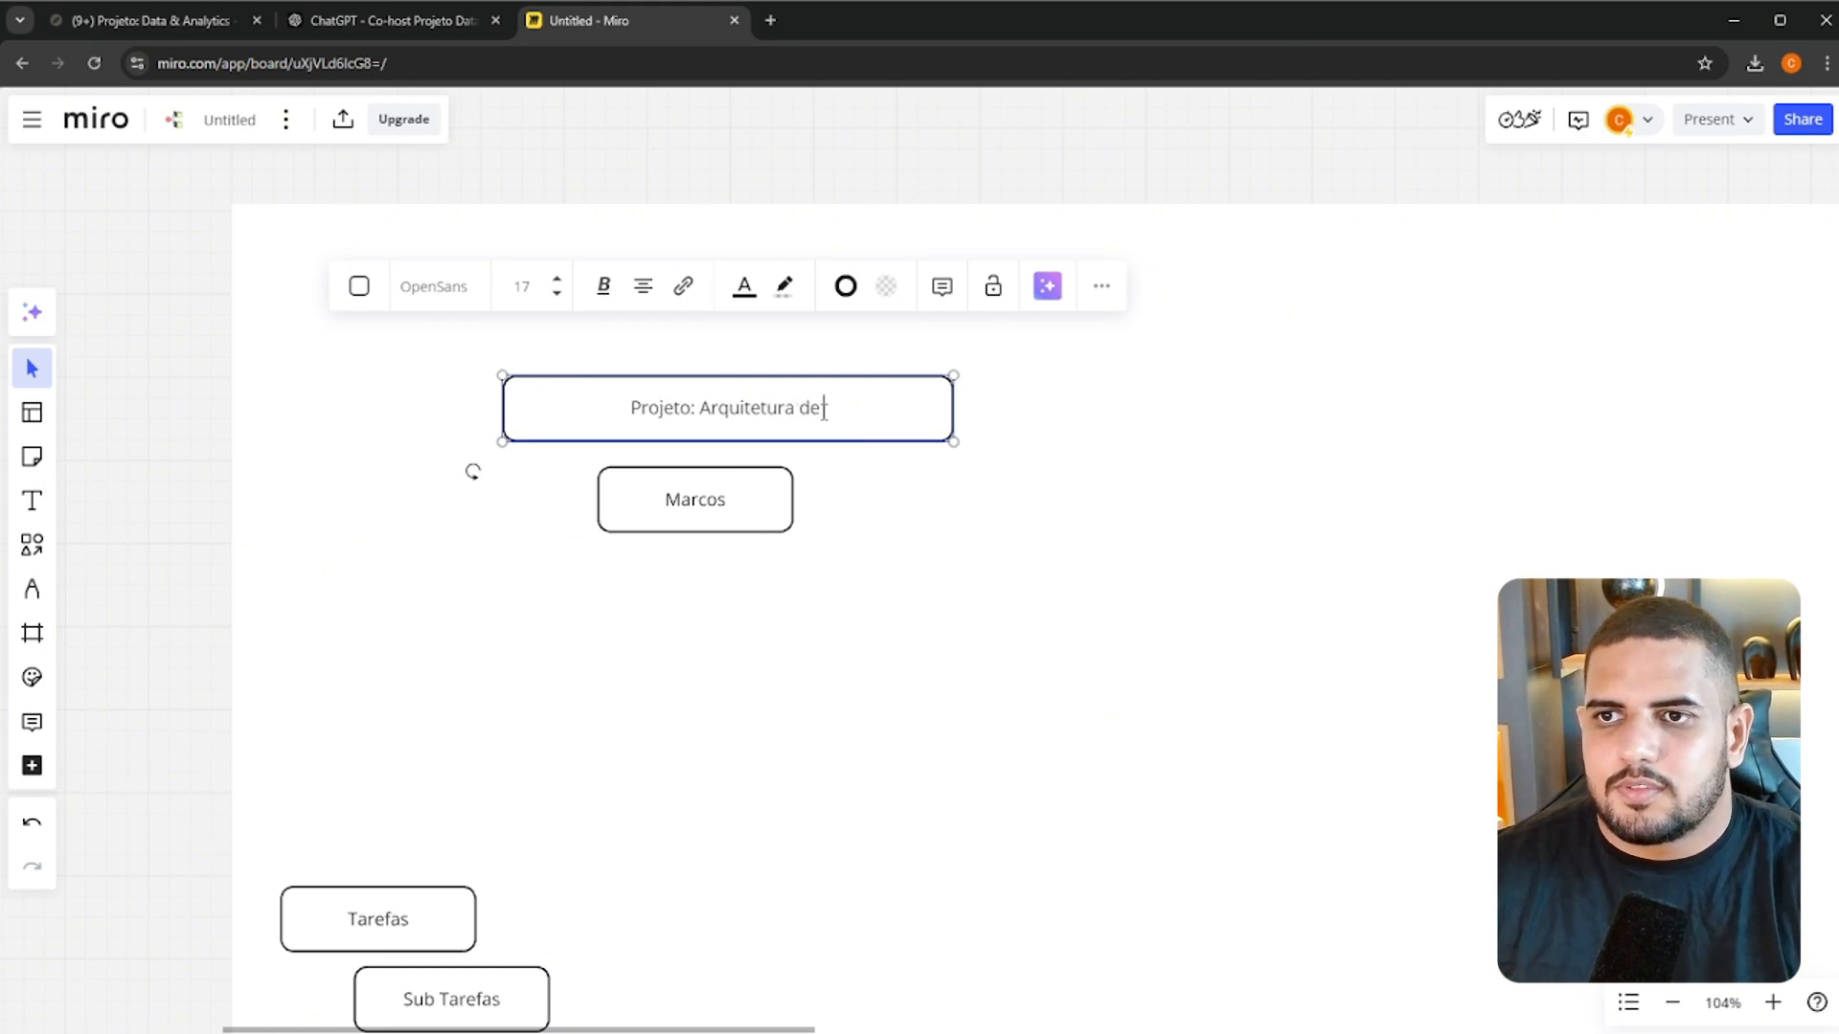
click(871, 468)
Examine the pipeline and infrastructure architecture diagrams elsewhere on the board, and return to the planning hierarchy
click(639, 517)
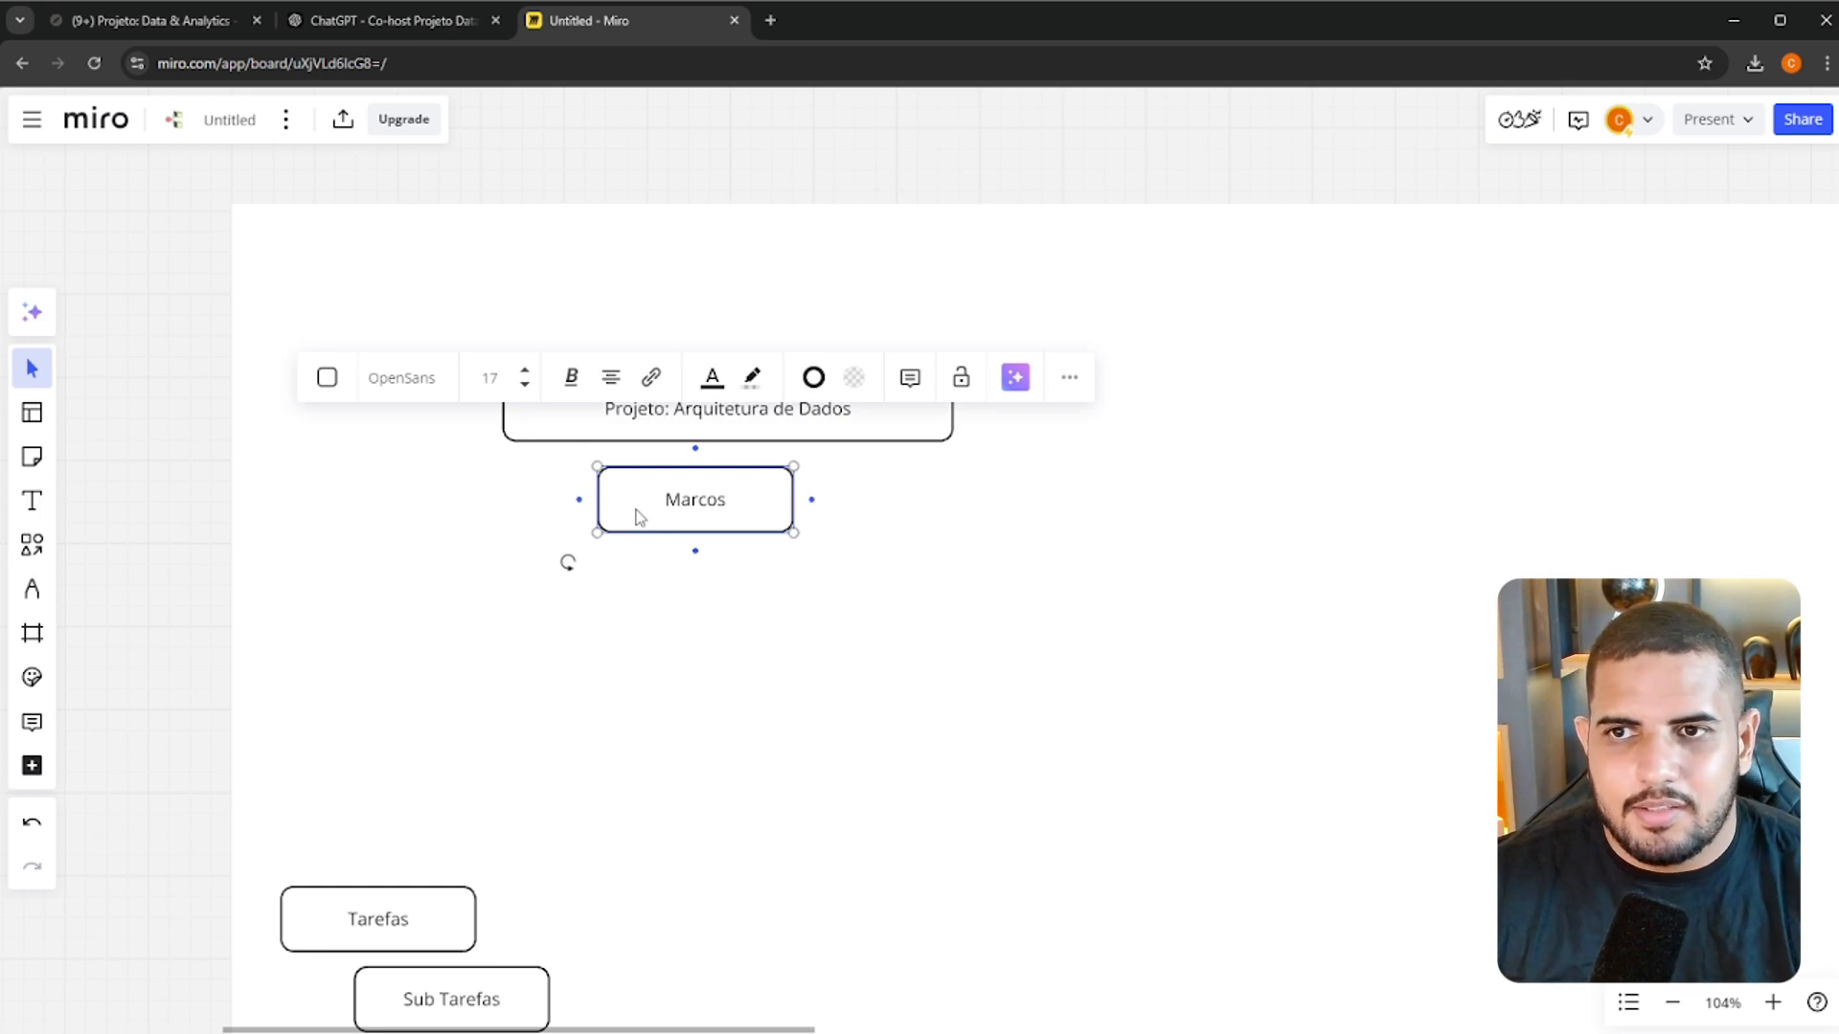
click(1244, 239)
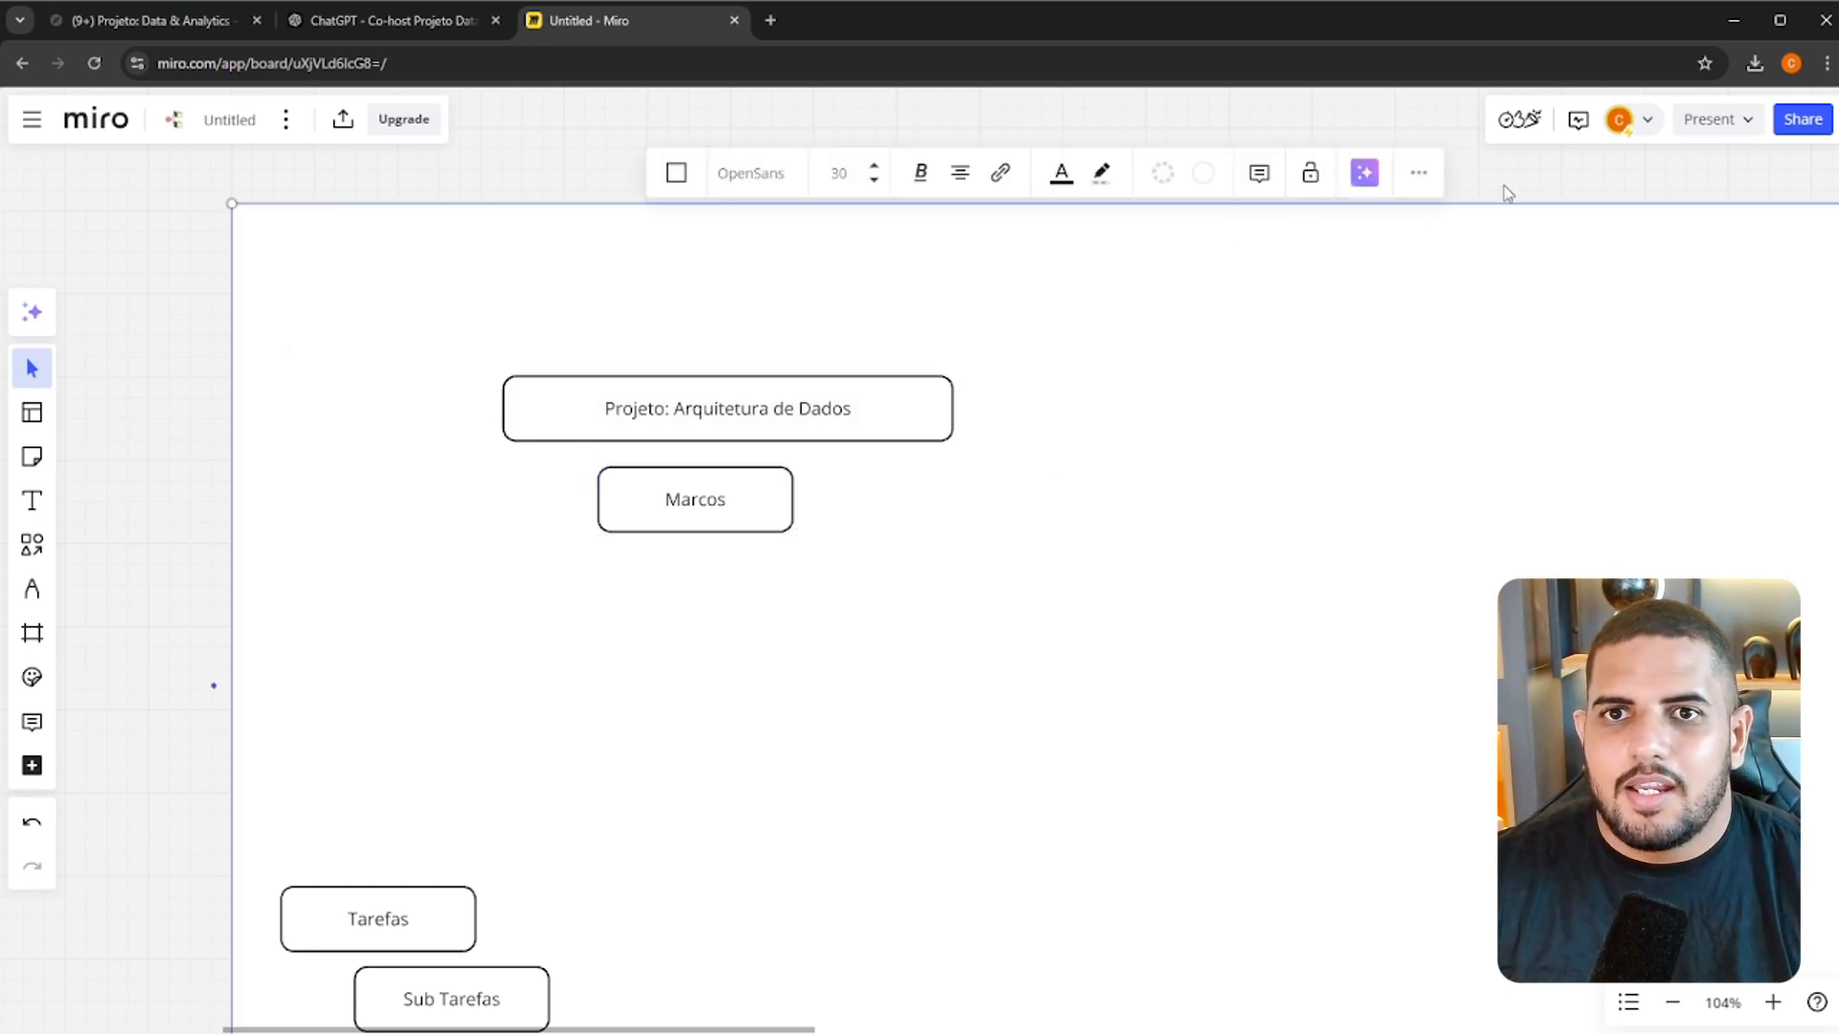
scroll(1509, 193, down, 6)
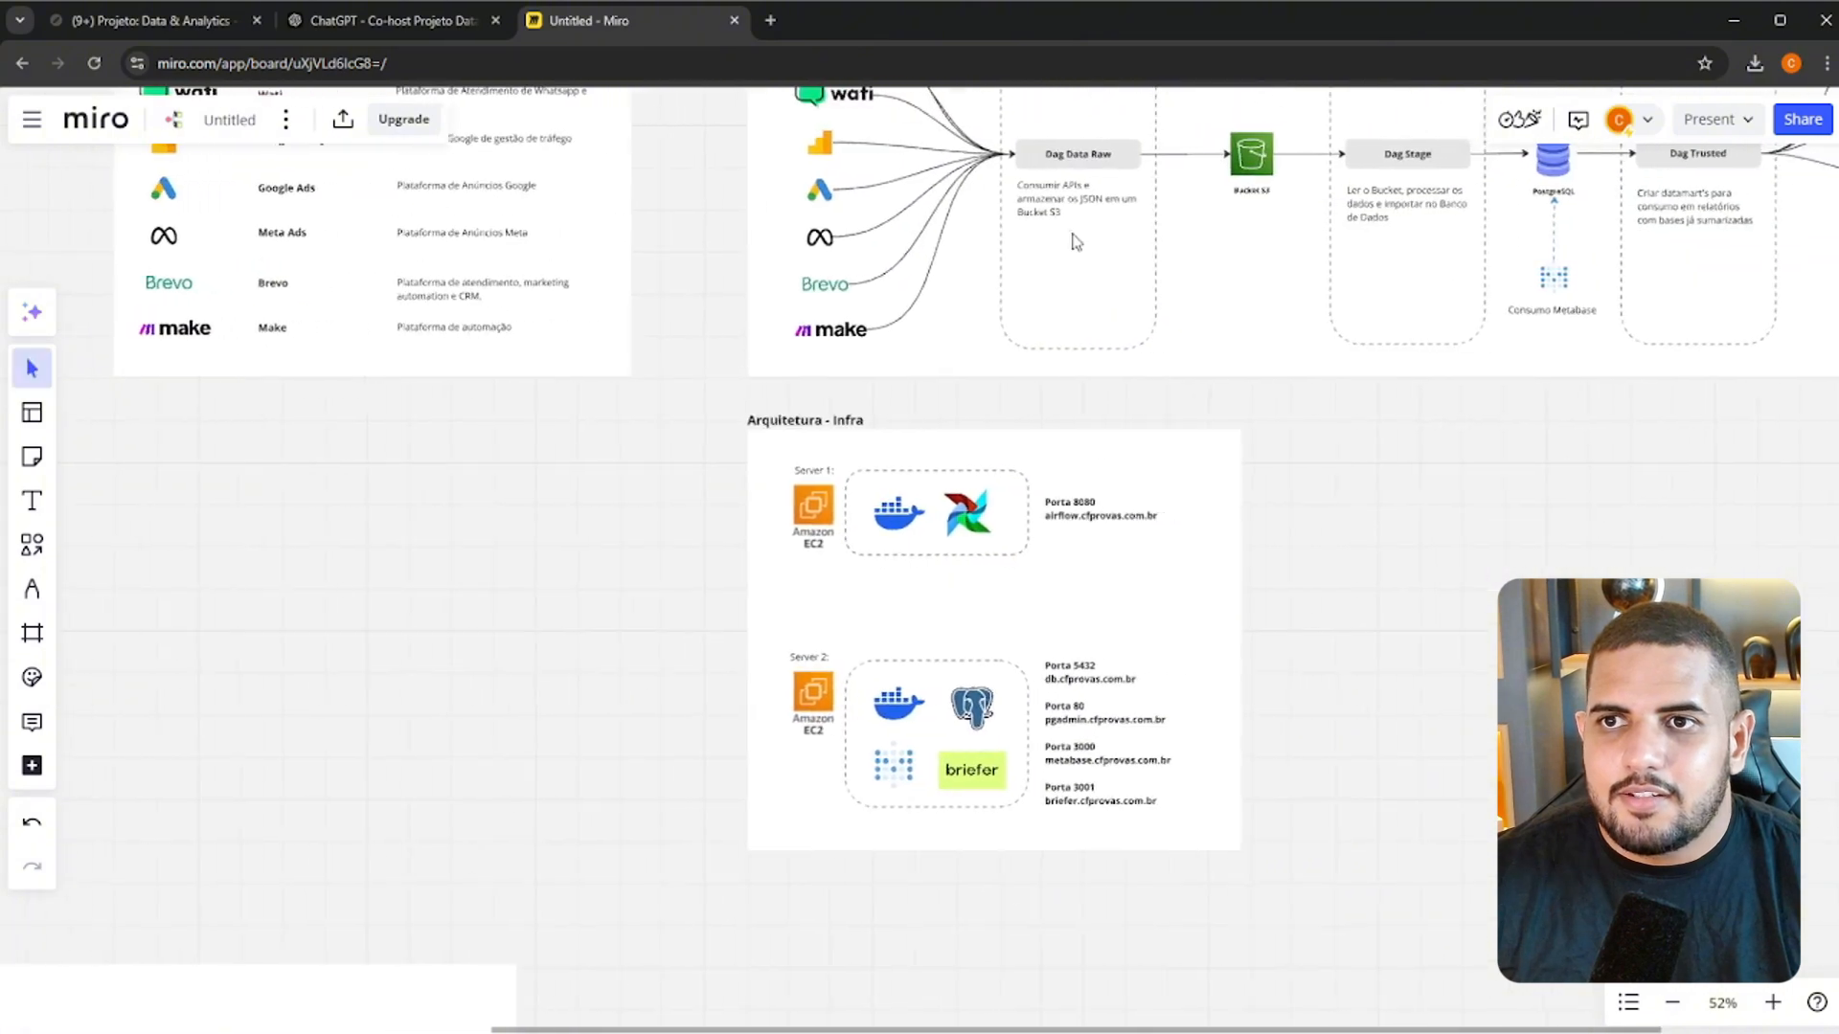
drag(1446, 433, 1095, 871)
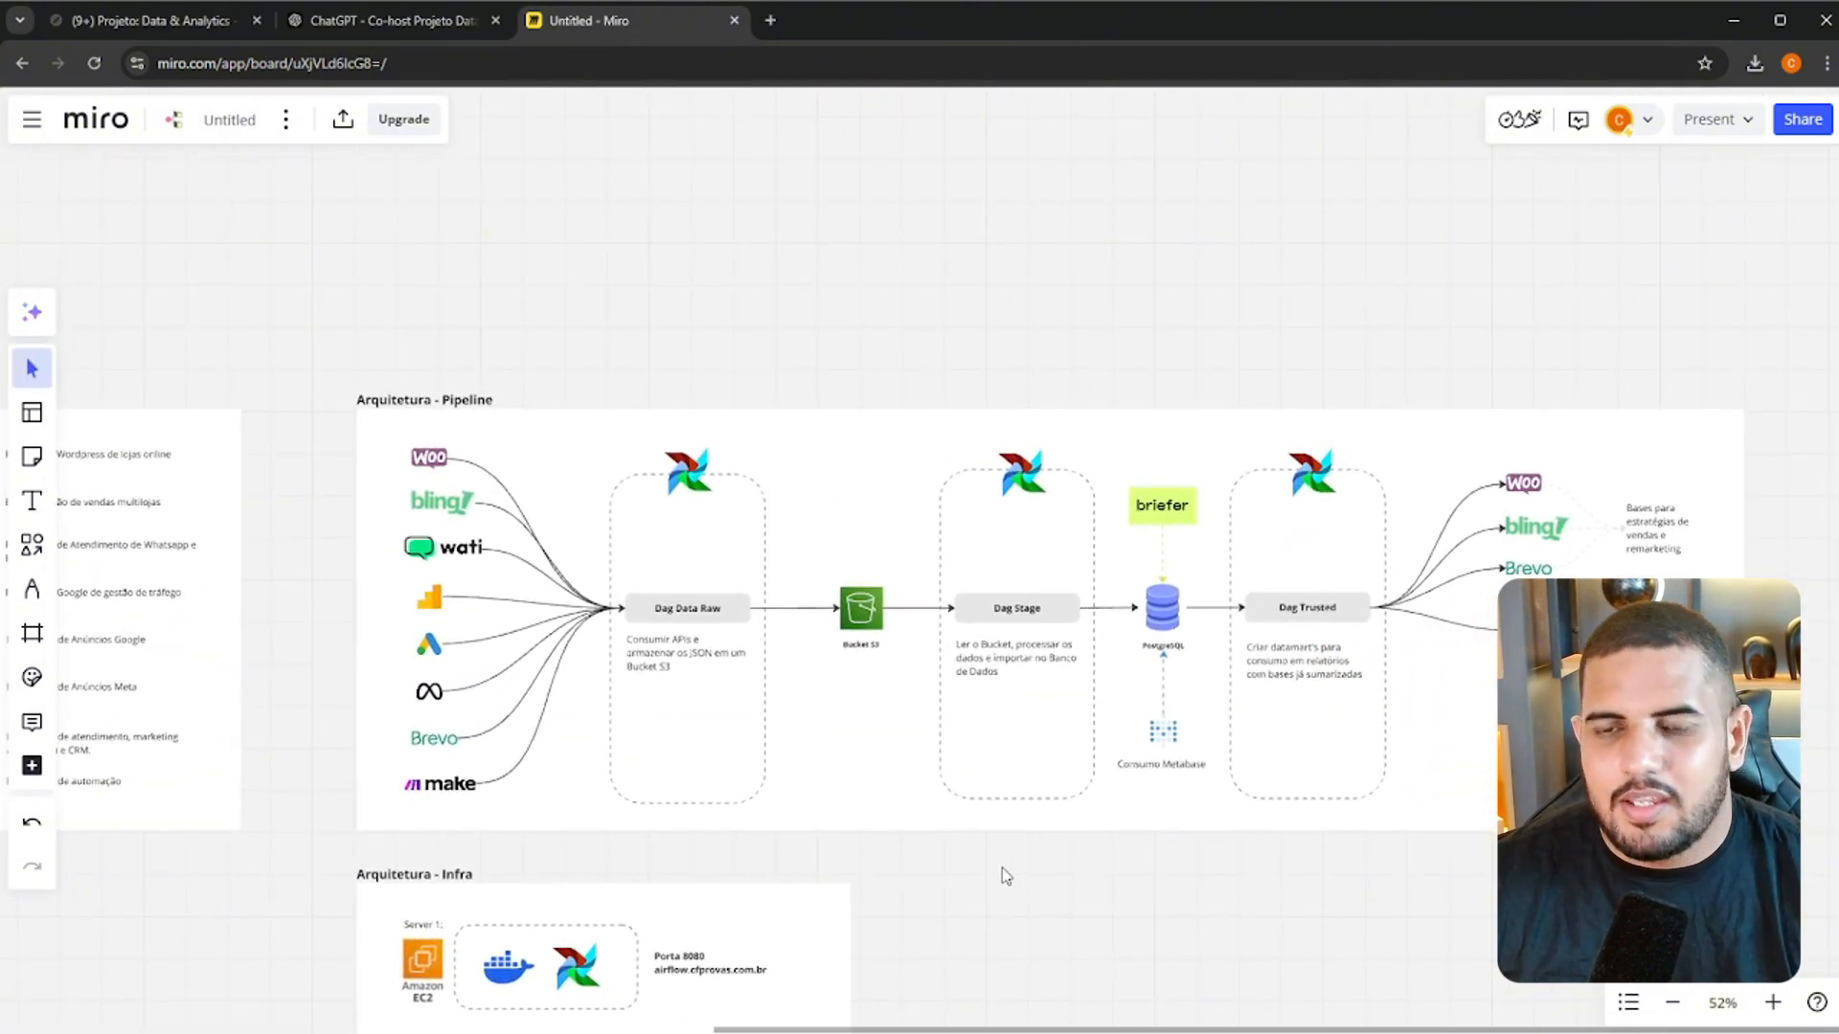
drag(591, 858, 1571, 541)
drag(723, 851, 1526, 380)
drag(751, 811, 787, 495)
drag(1667, 333, 430, 493)
scroll(895, 570, up, 1)
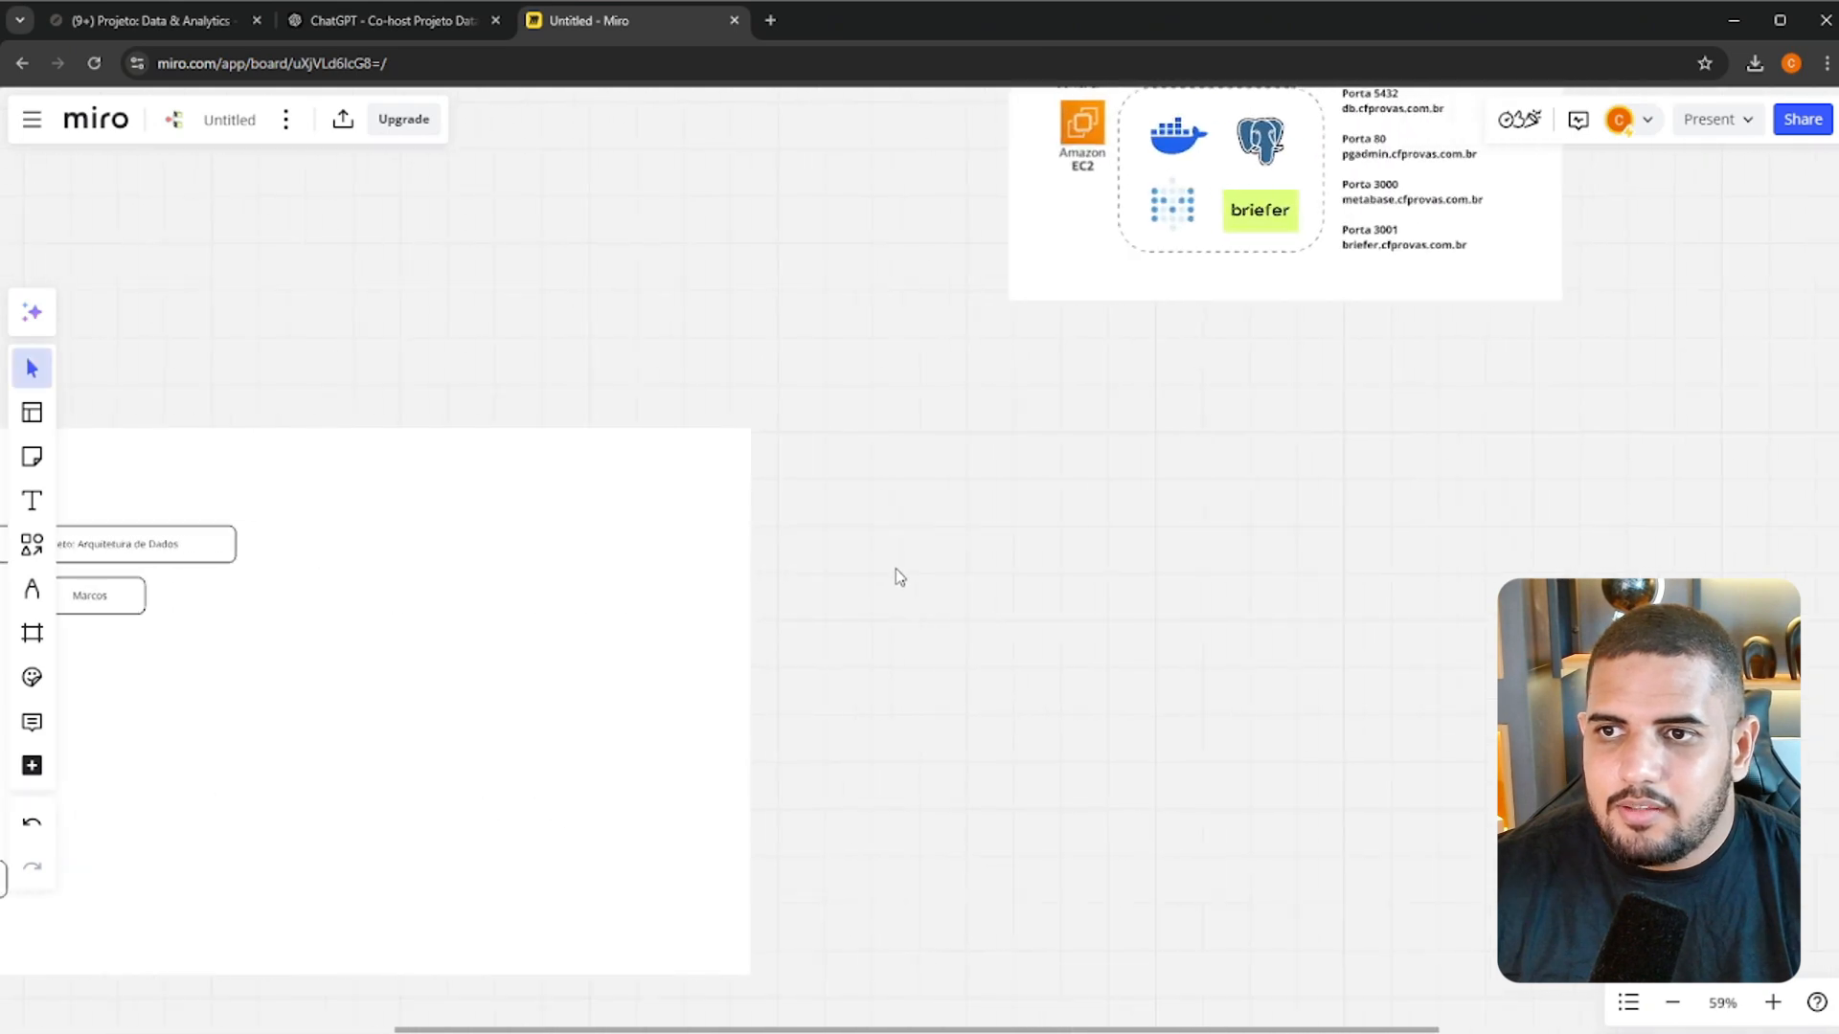
drag(524, 589, 628, 602)
key(ctrl+z)
click(250, 409)
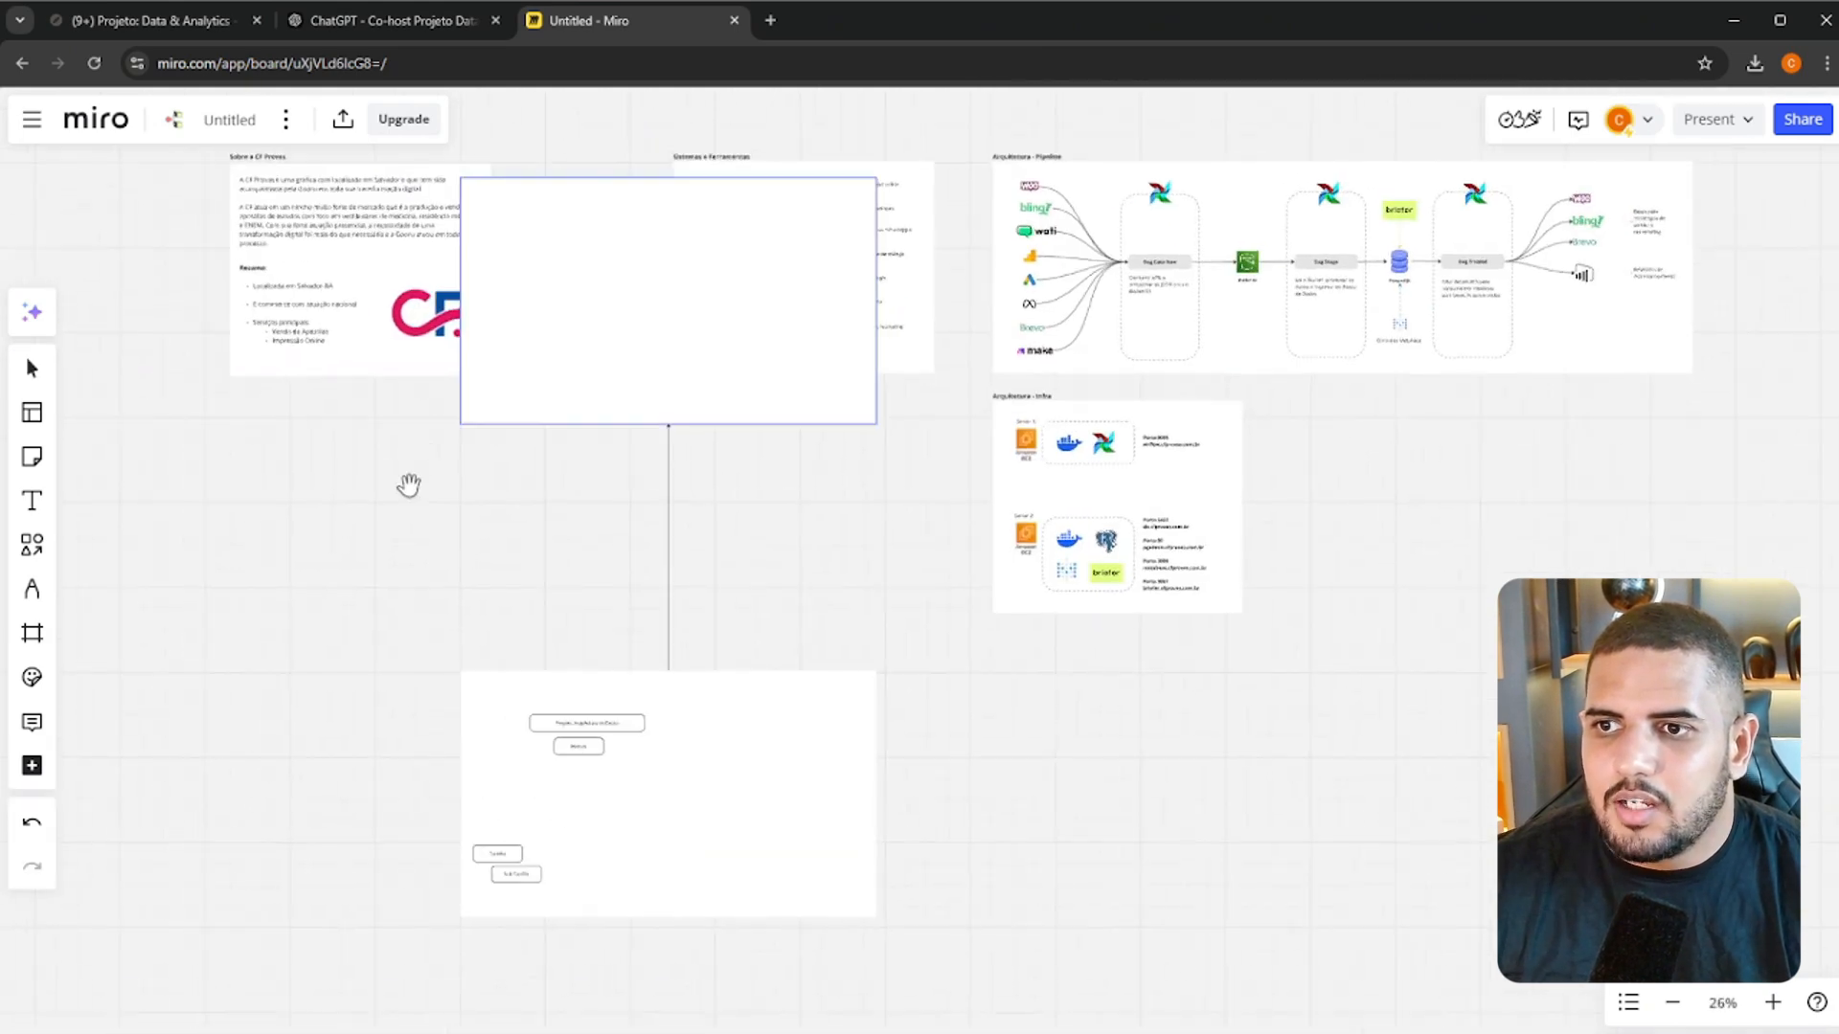
click(706, 351)
key(Delete)
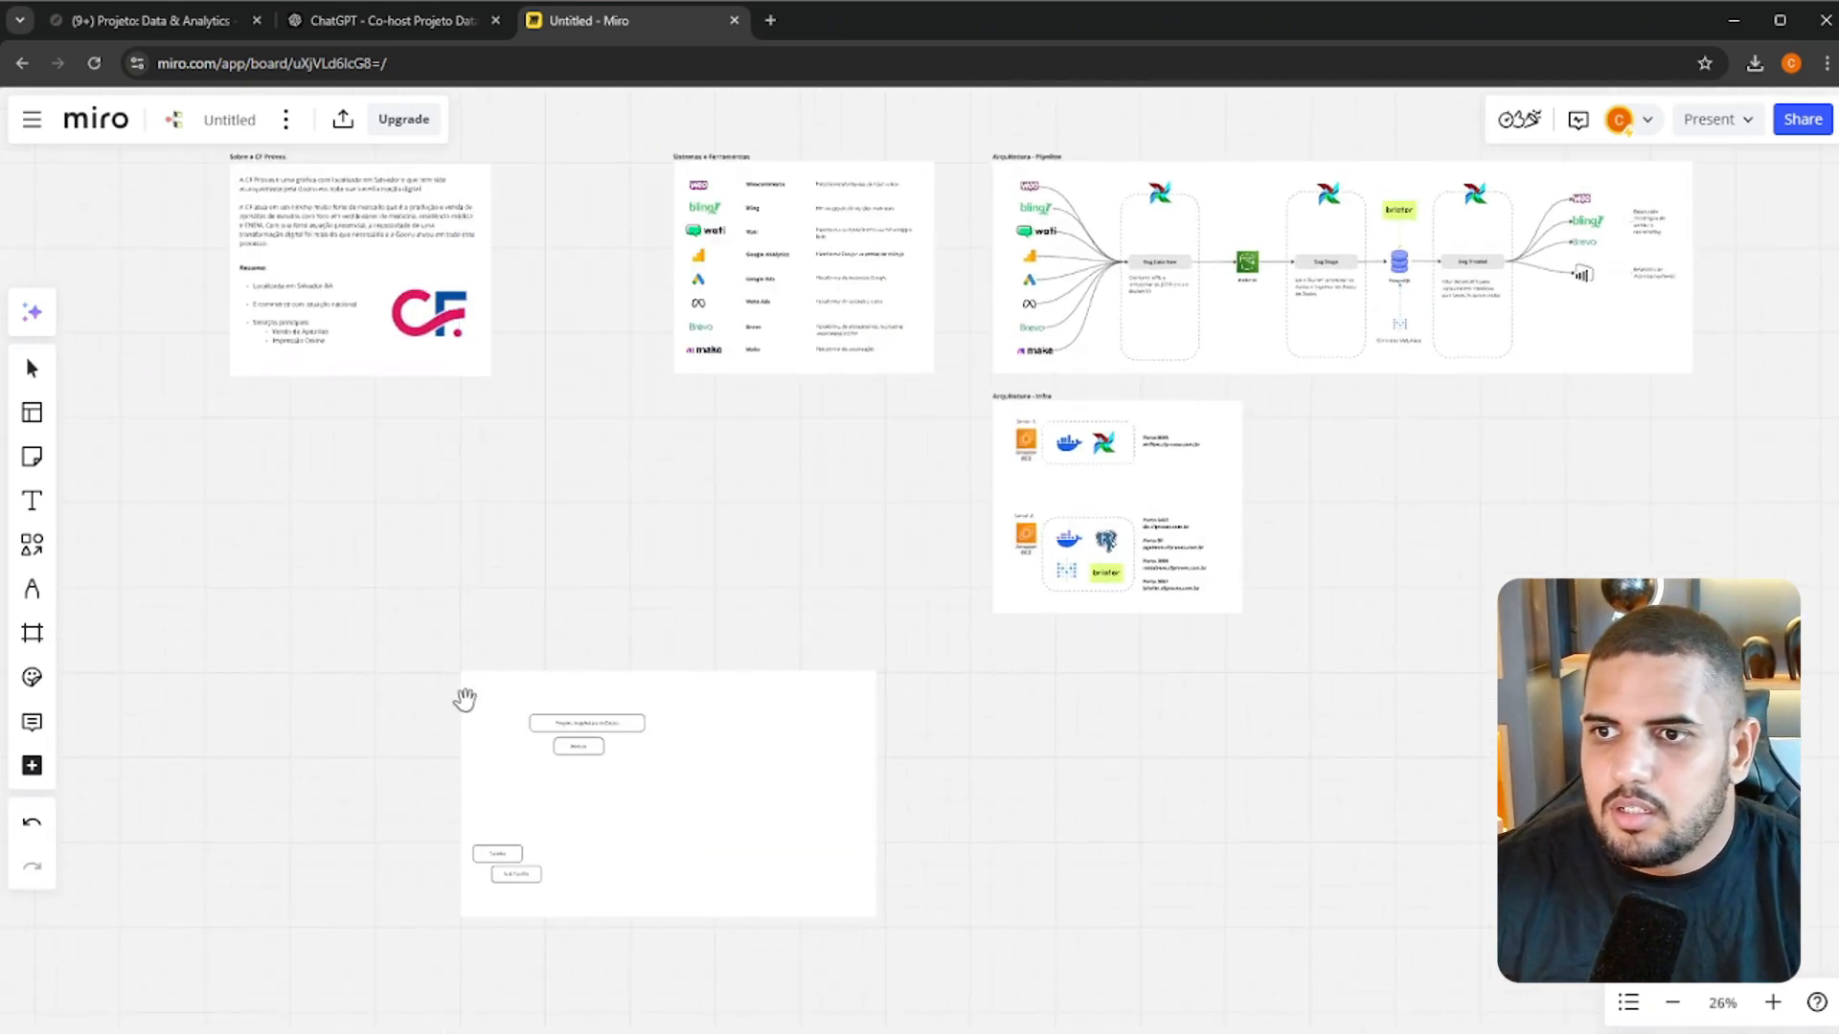
Duplicate the Marcos box and align the copy directly below the original
scroll(479, 746, up, 5)
scroll(712, 733, up, 4)
click(809, 616)
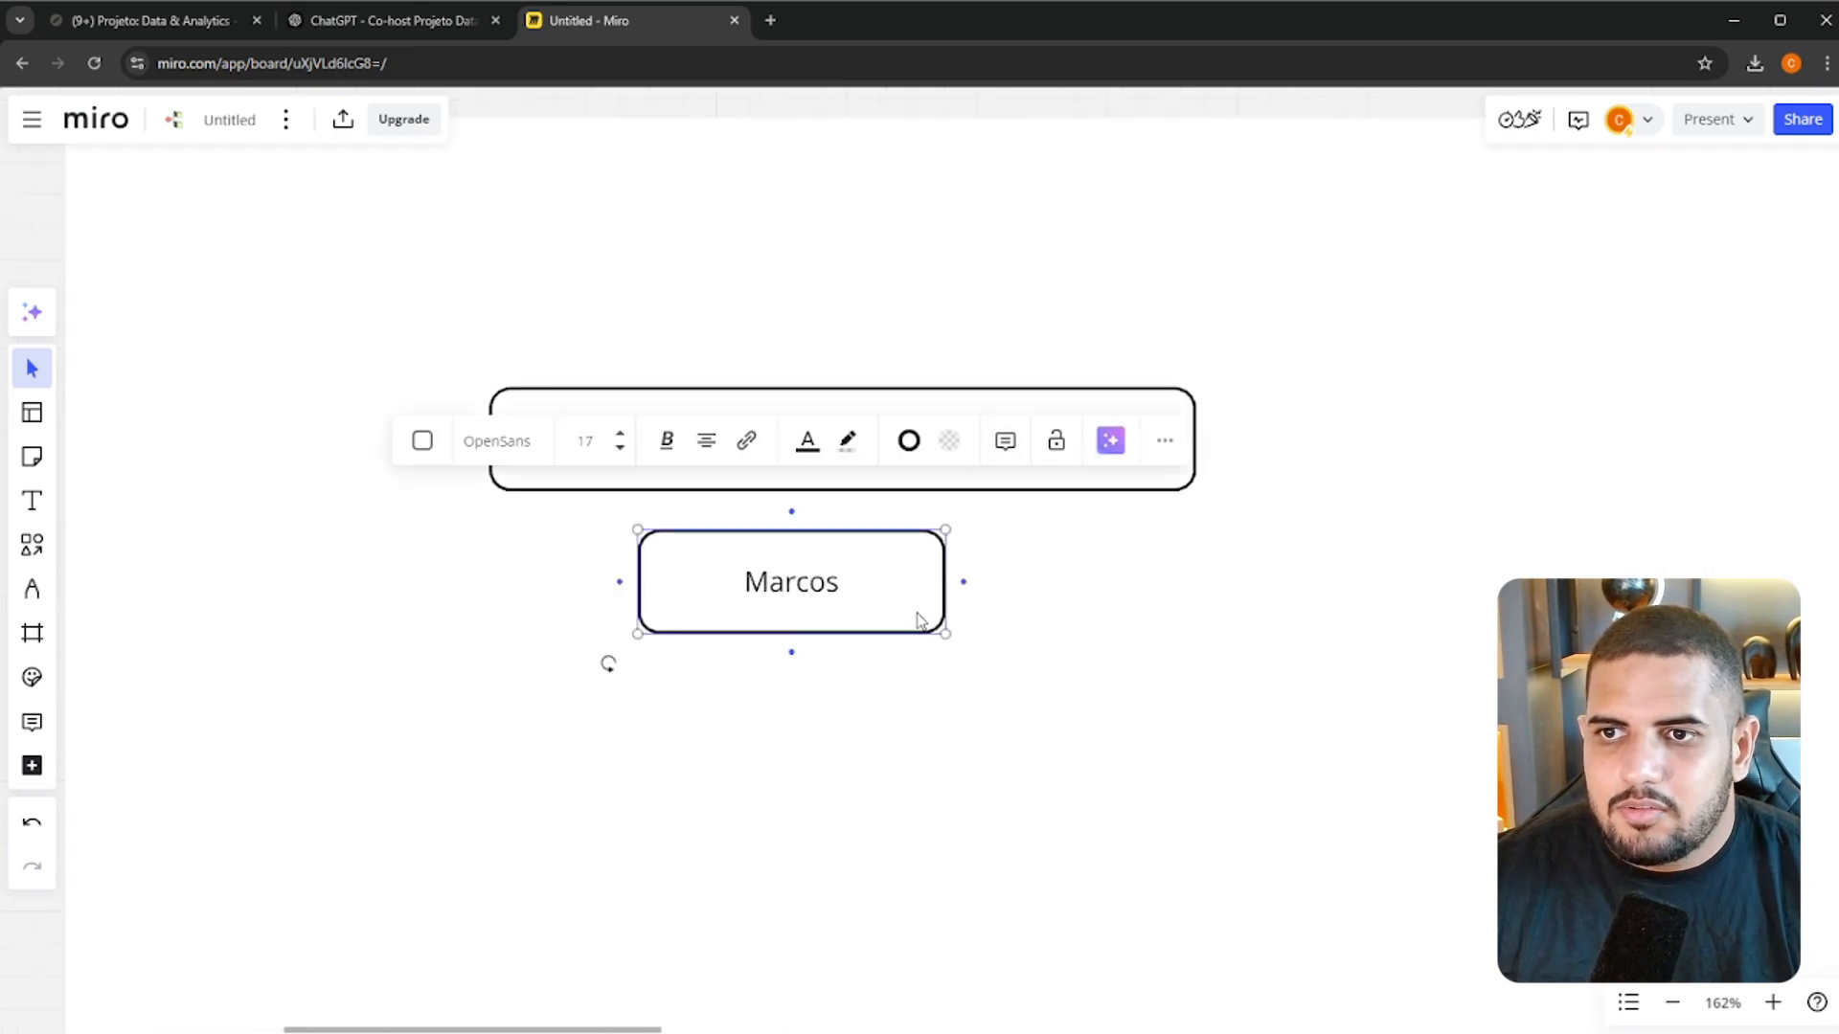
key(ctrl+v)
drag(877, 626, 778, 699)
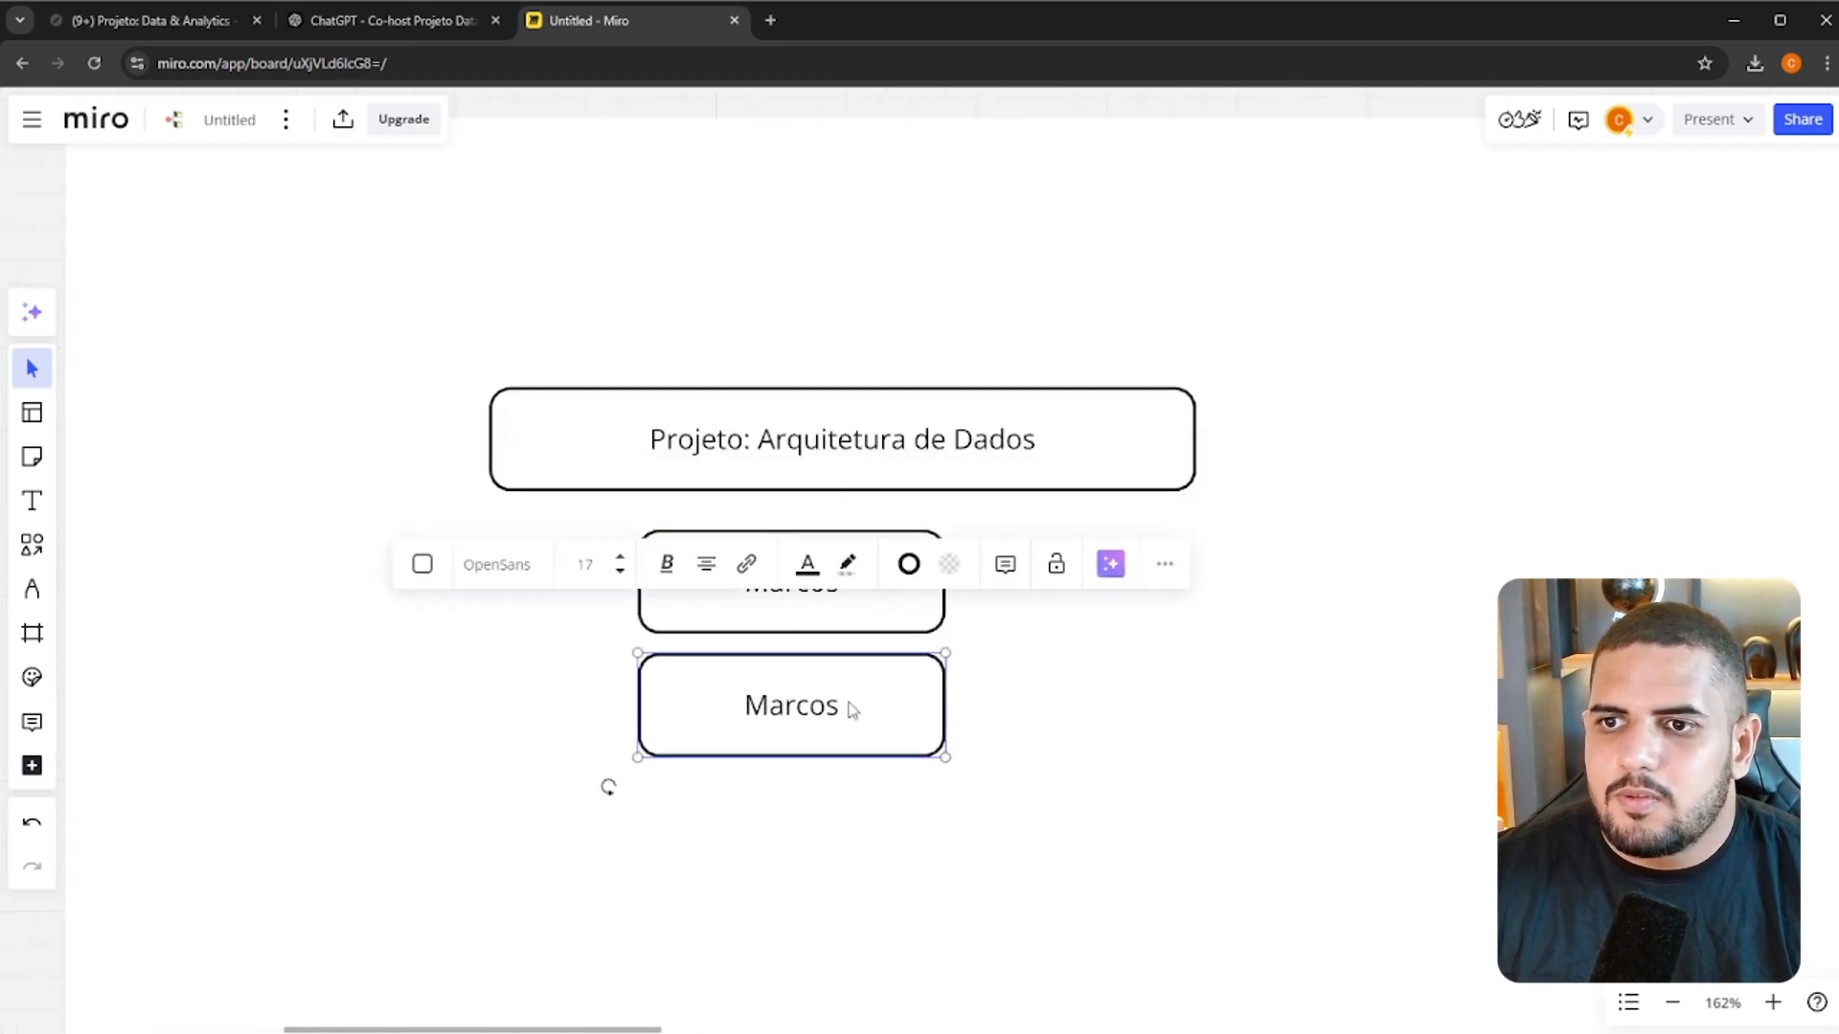
scroll(869, 689, down, 2)
click(1101, 706)
Relabel the upper Marcos box "Etapa 1: Introdução e Planejamento" and widen it to the right to fit the text
click(830, 624)
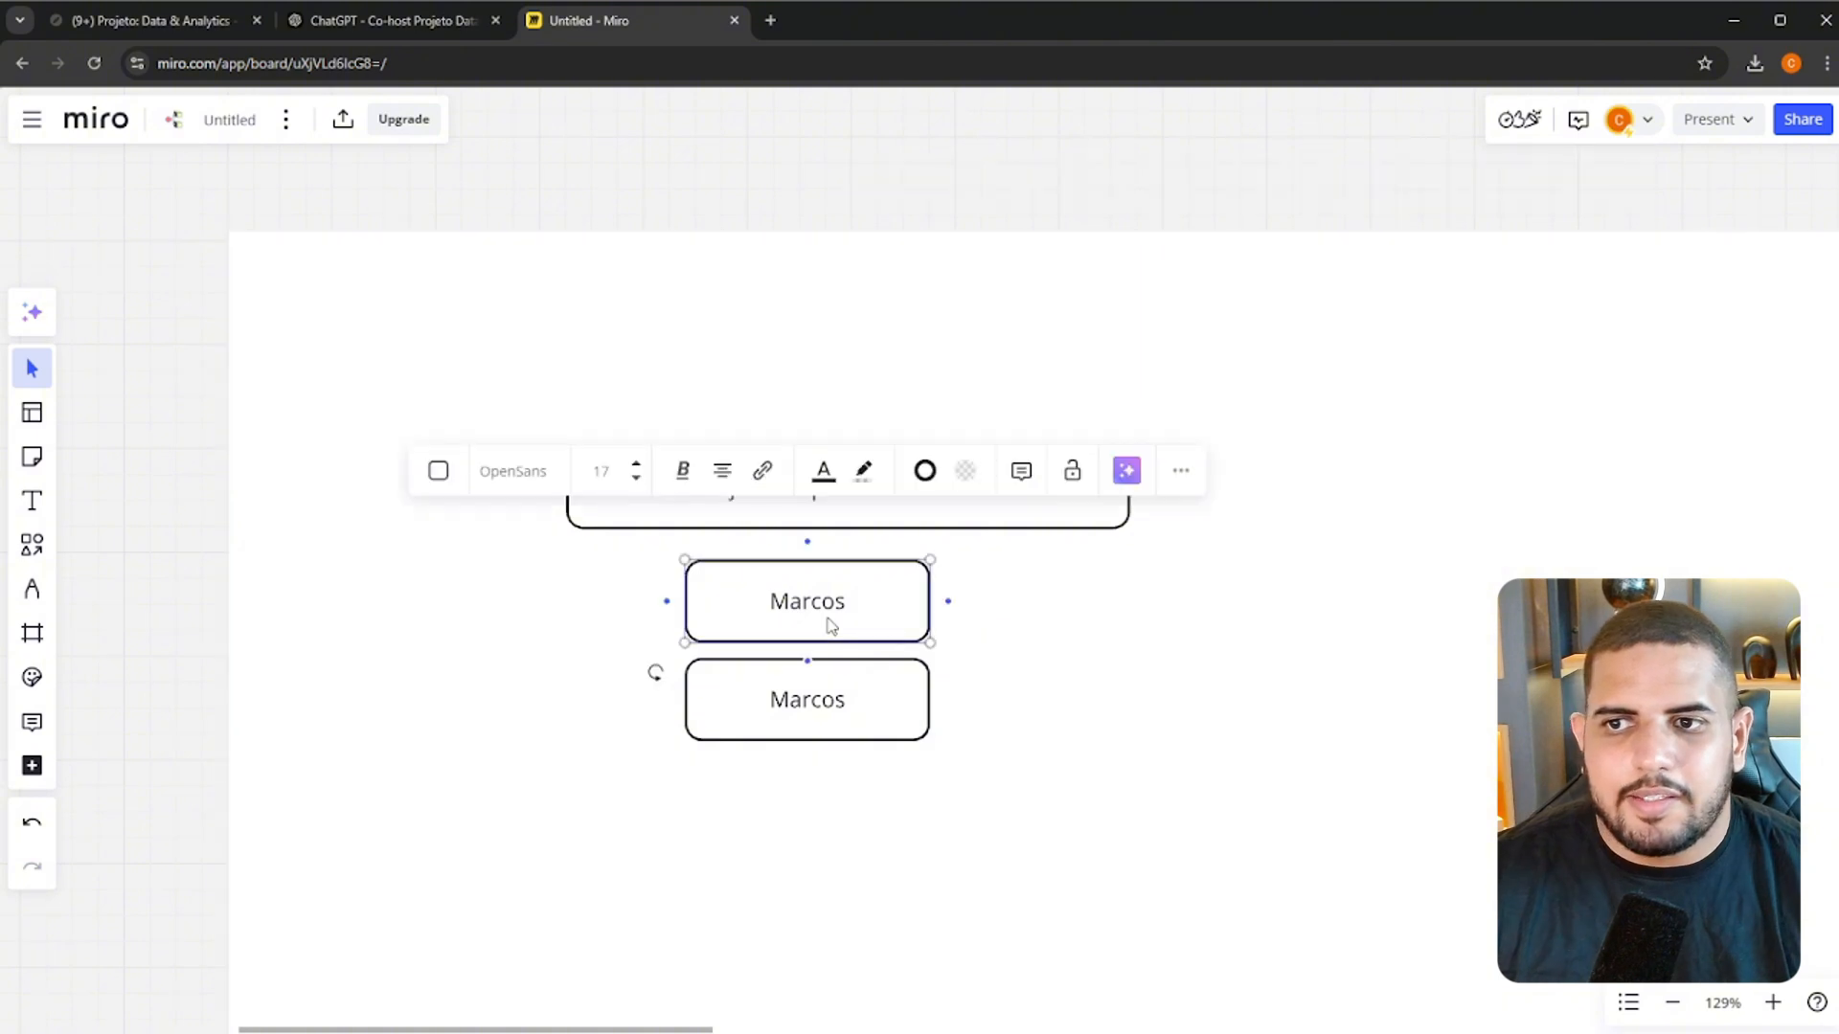
double_click(828, 606)
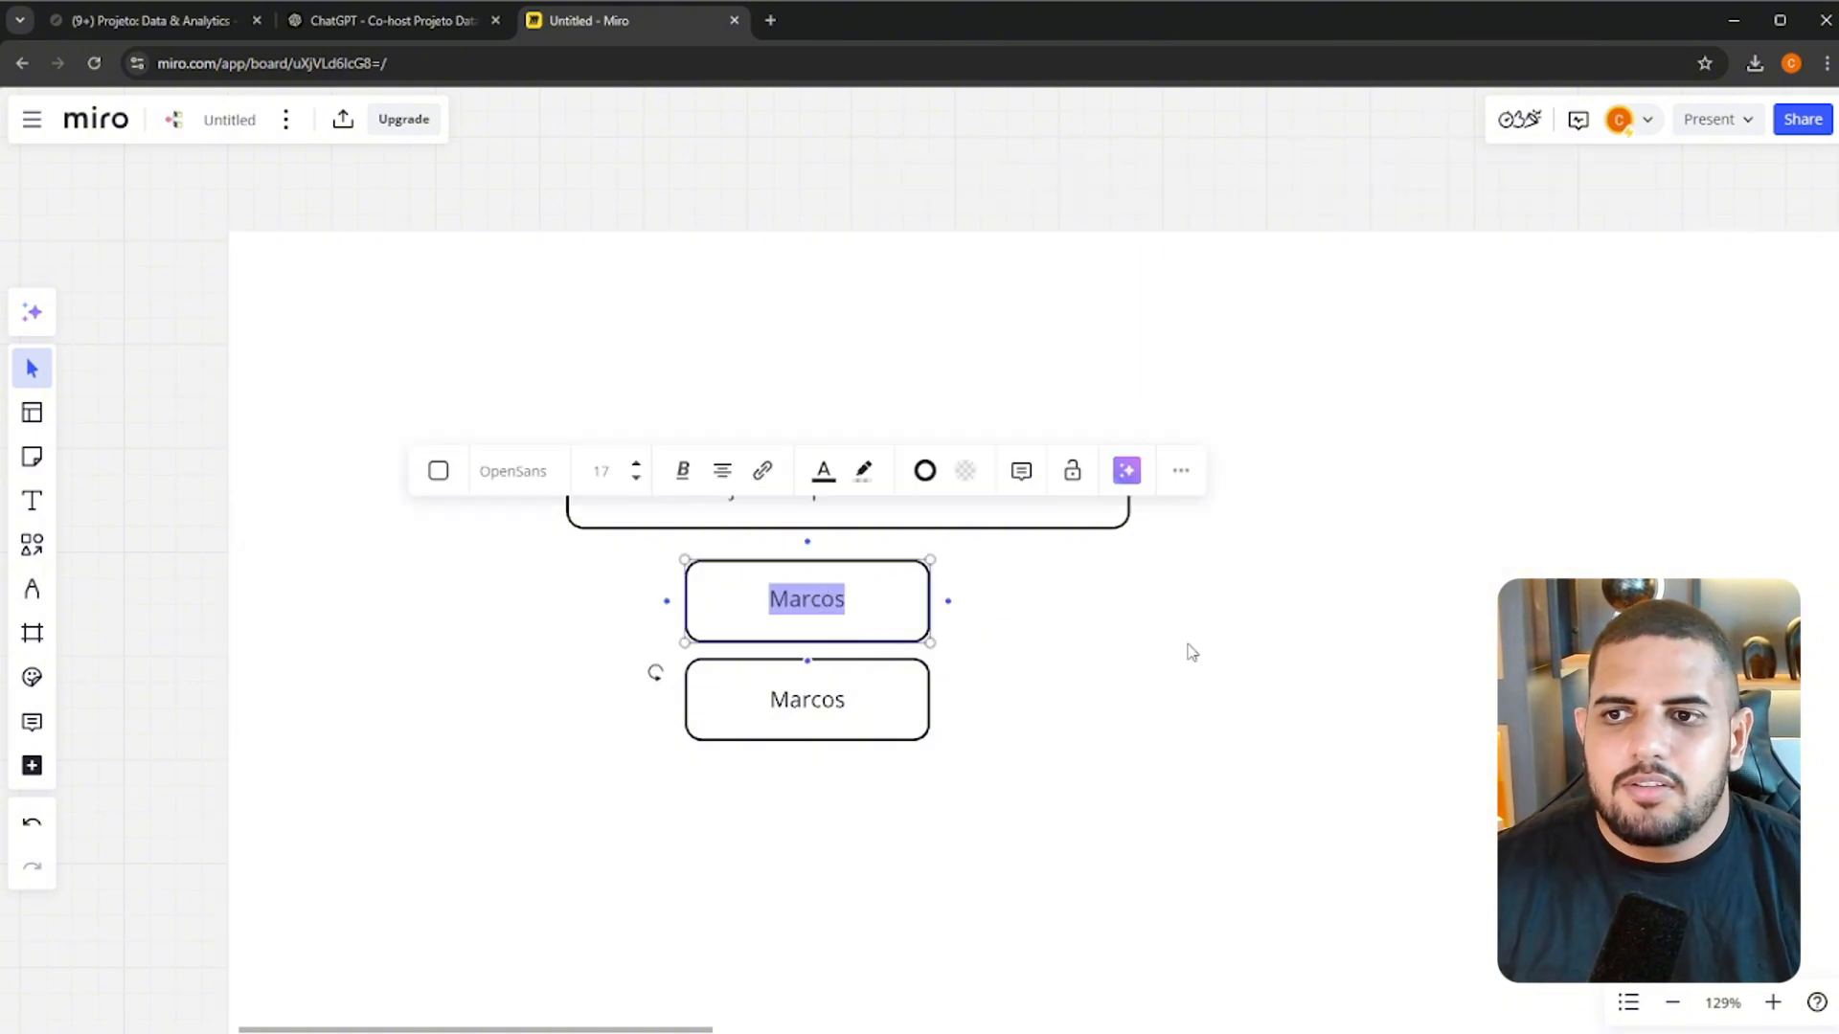
text(Etapa:)
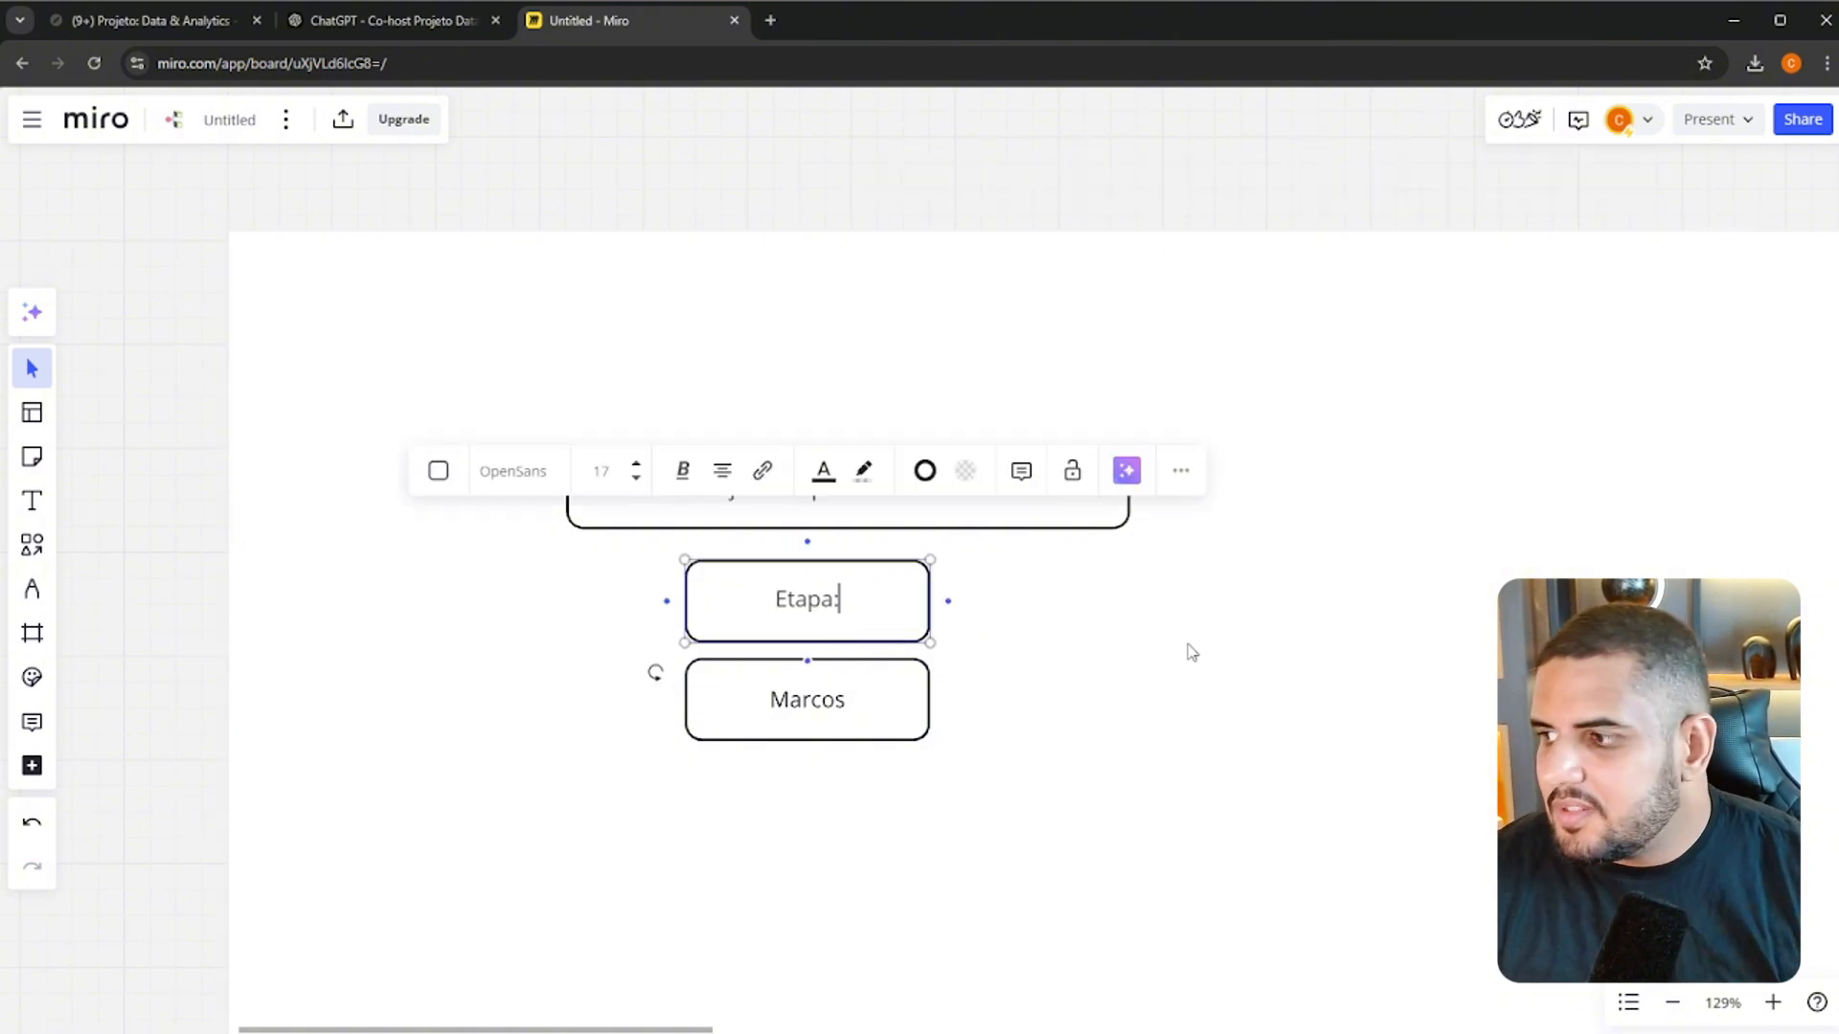
key(BackSpace)
text( 1:)
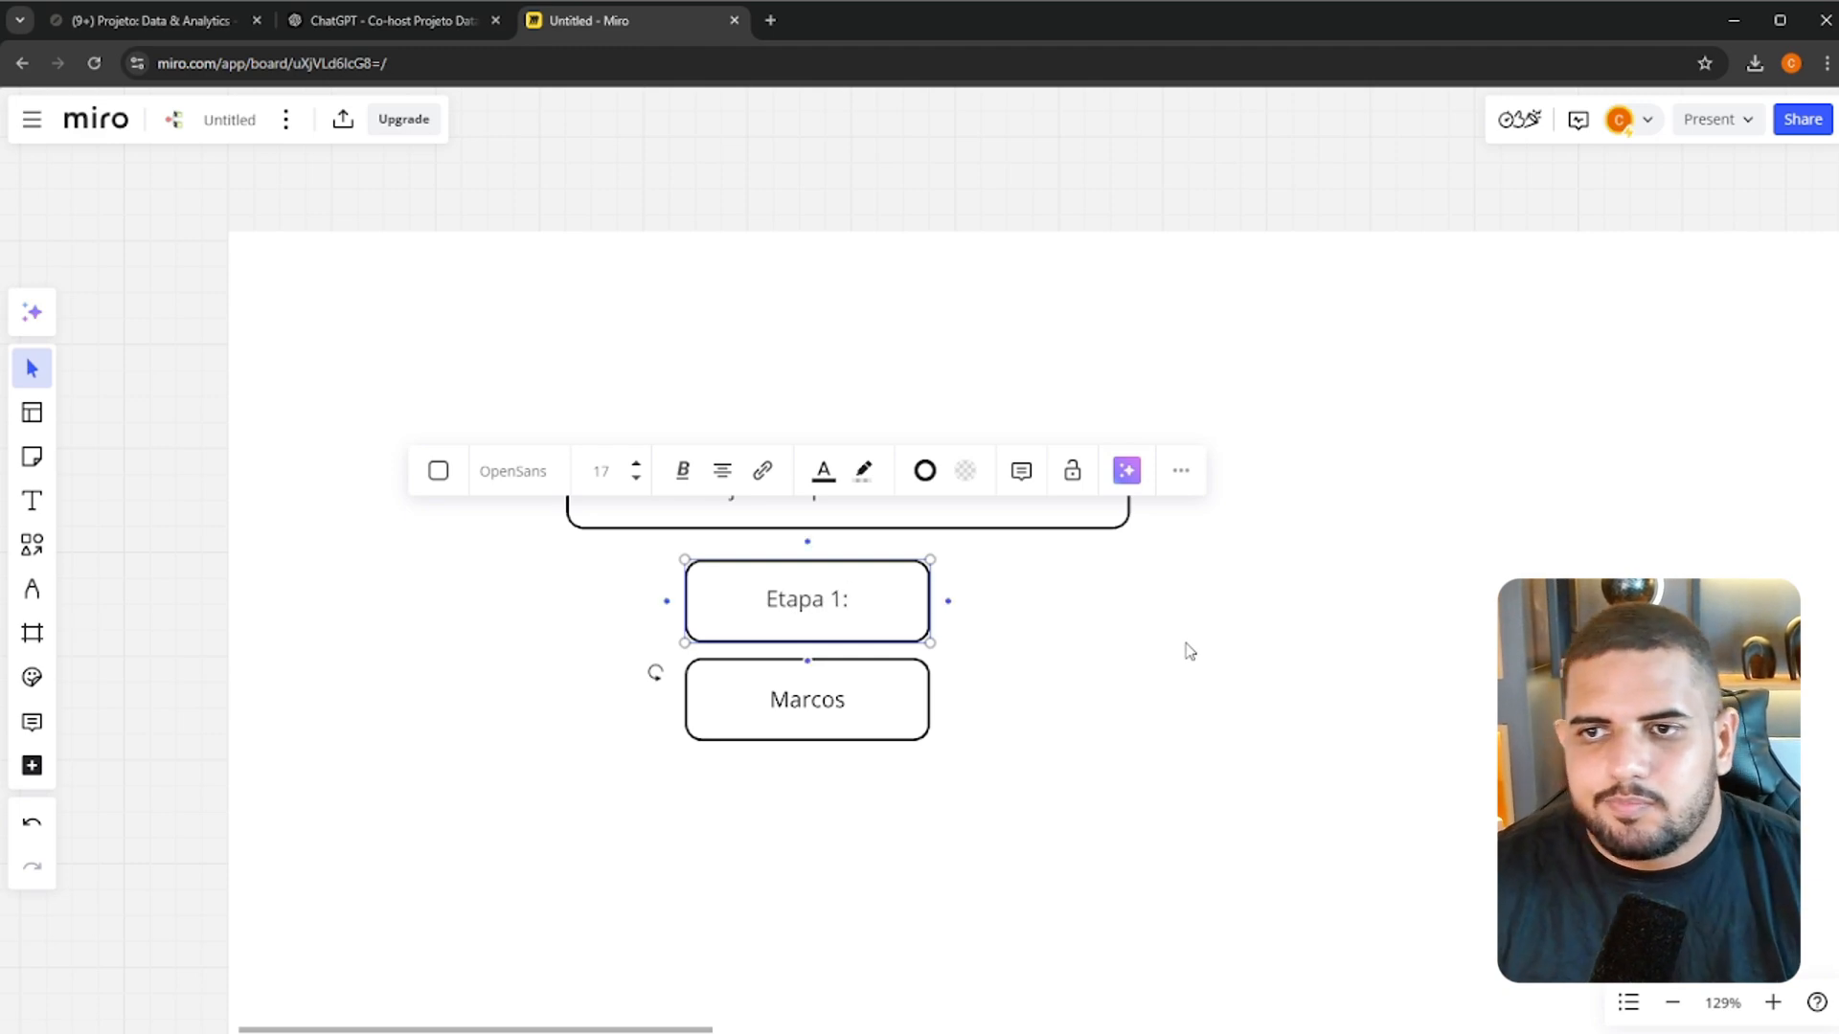
drag(930, 609, 1311, 609)
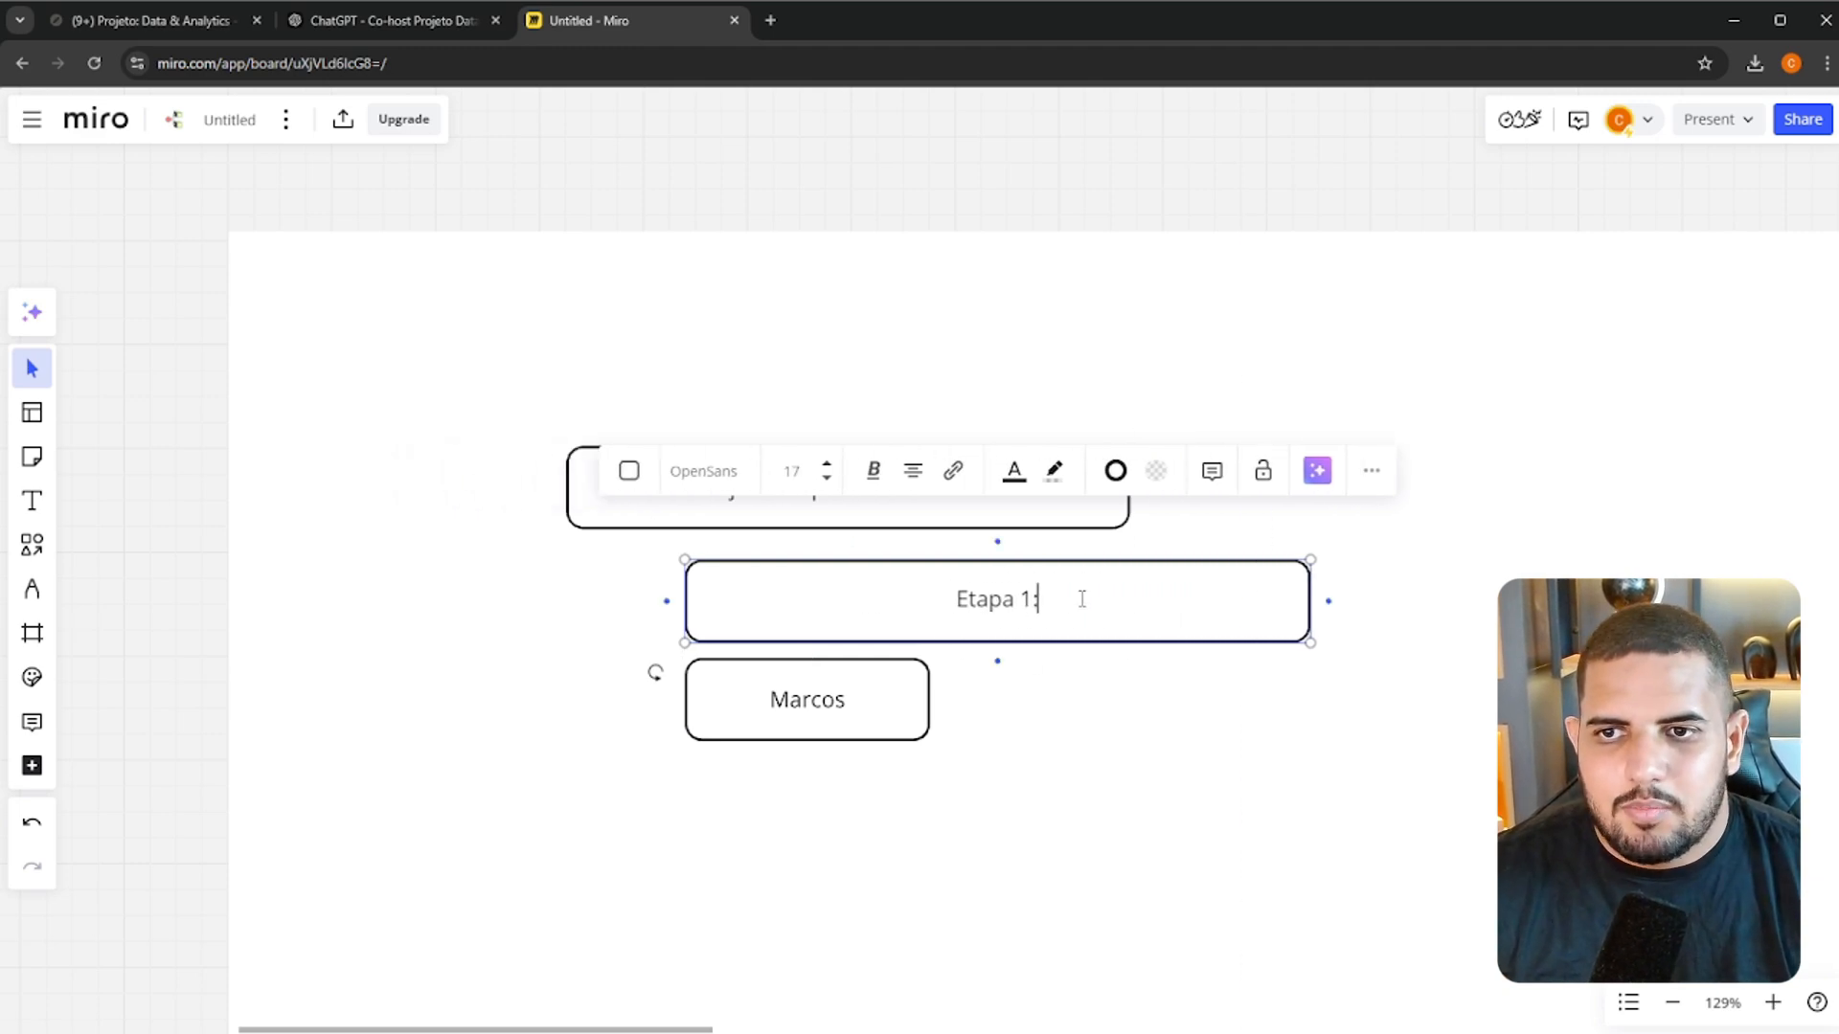
text(Inro)
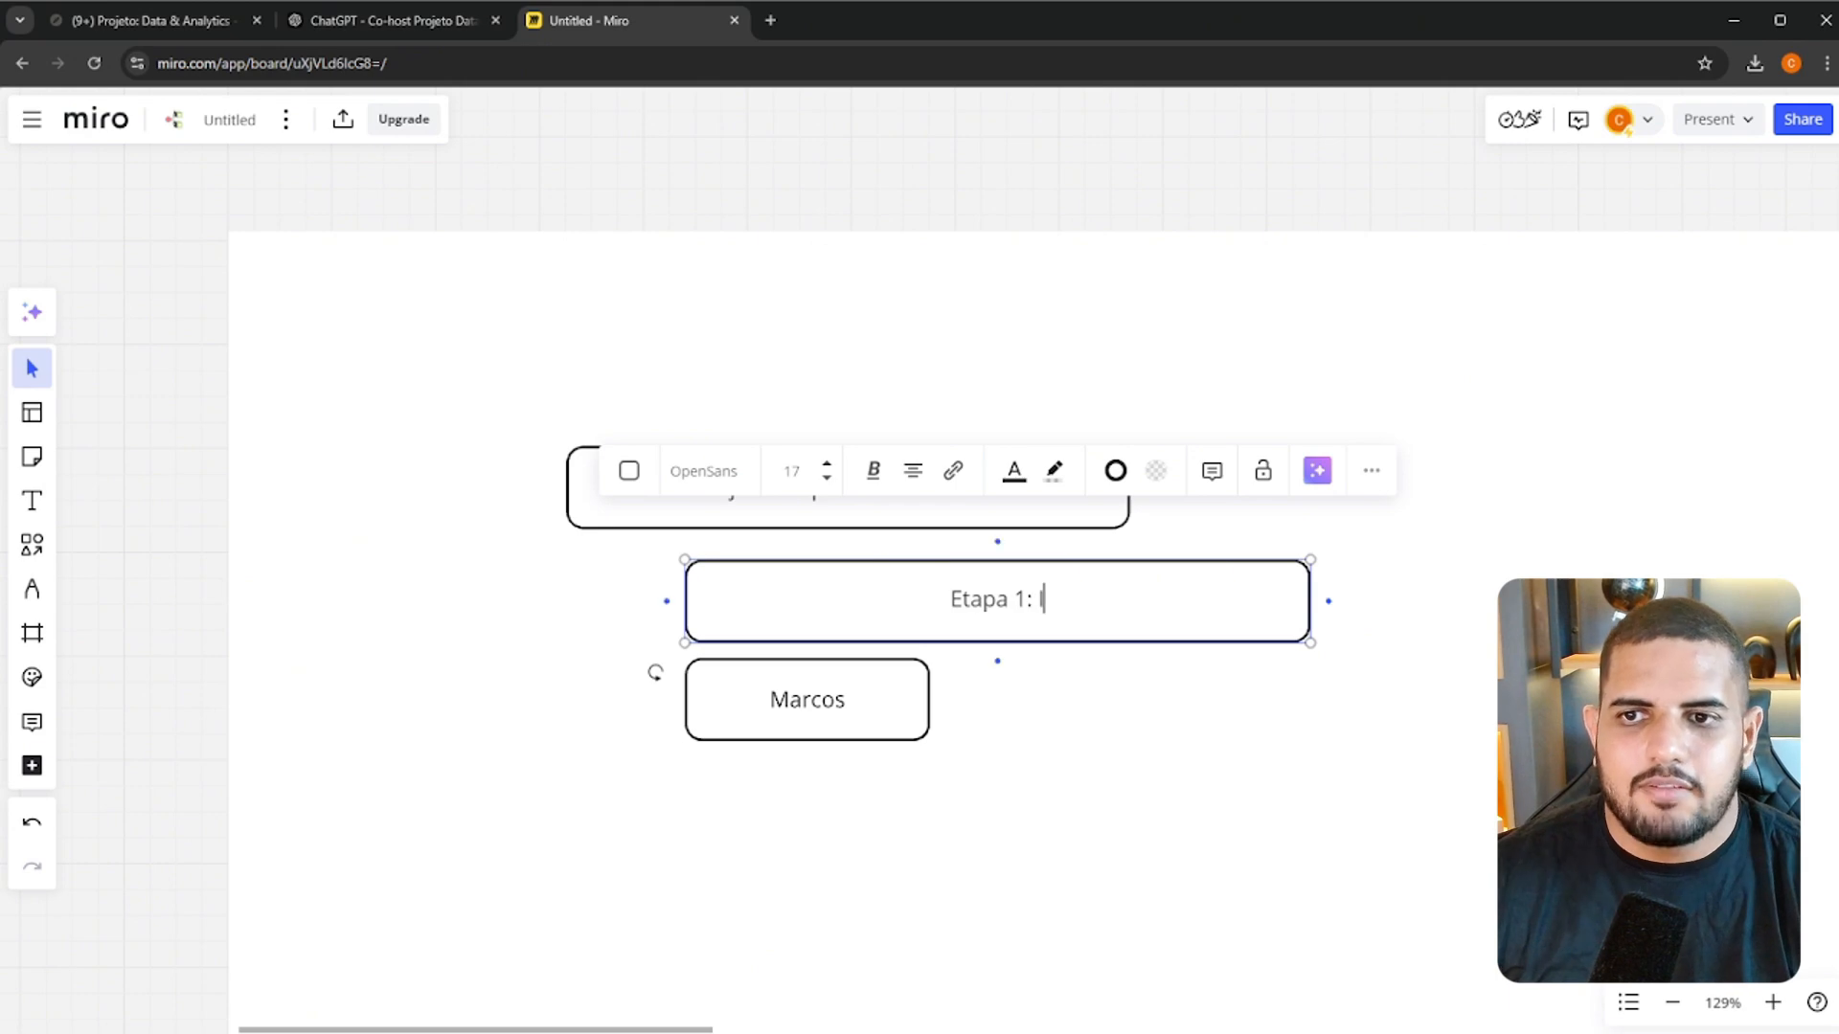
key(BackSpace)
key(BackSpace)
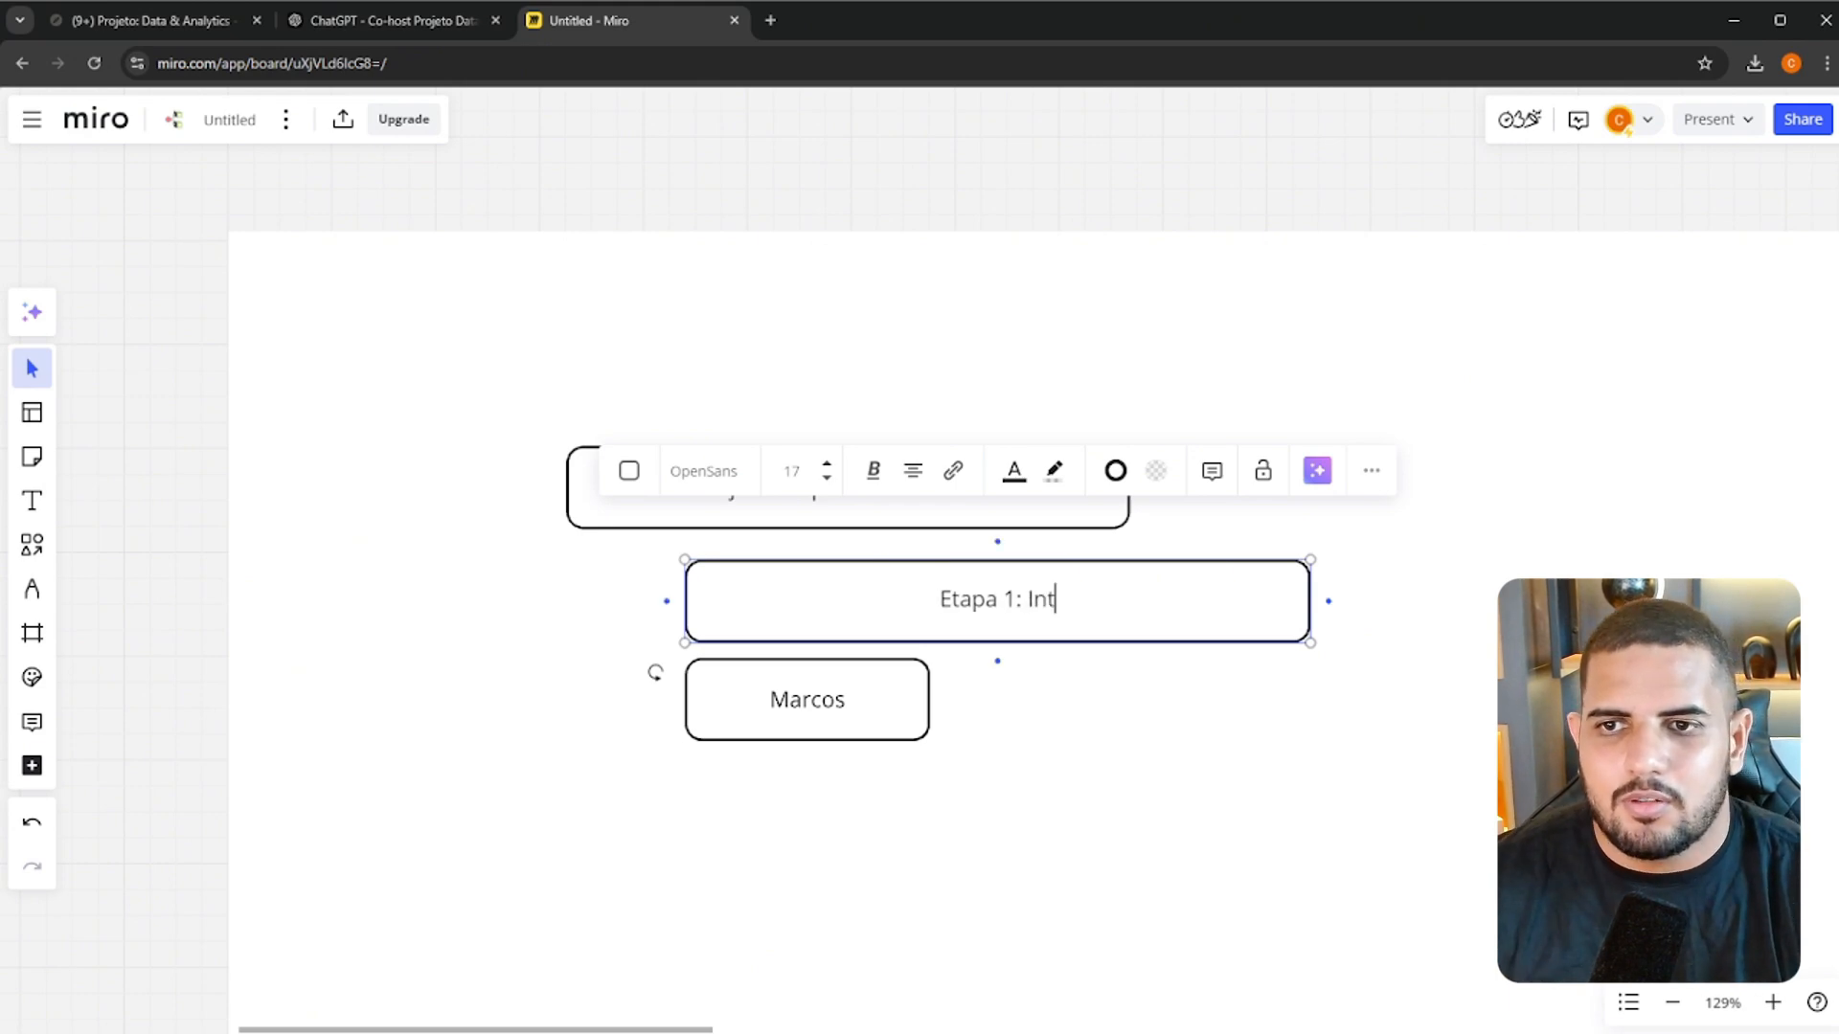
text(trou)
key(BackSpace)
text(dução e Planeja)
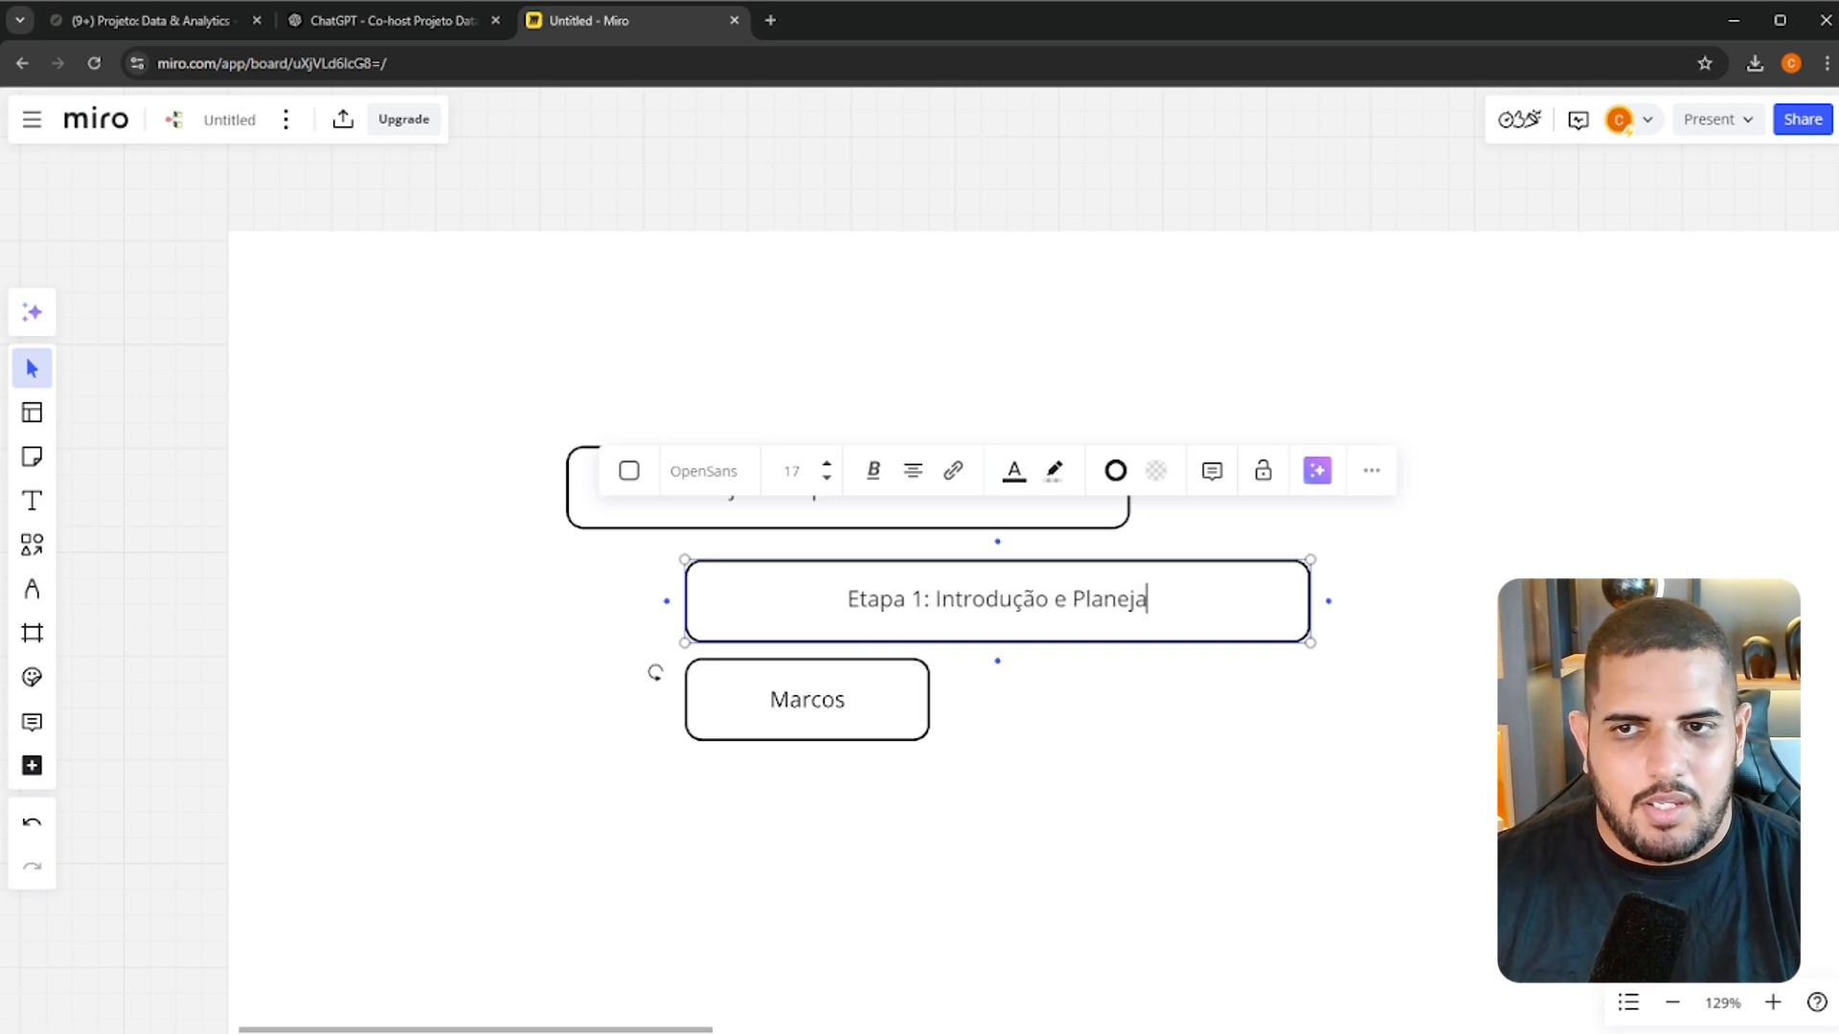
key(BackSpace)
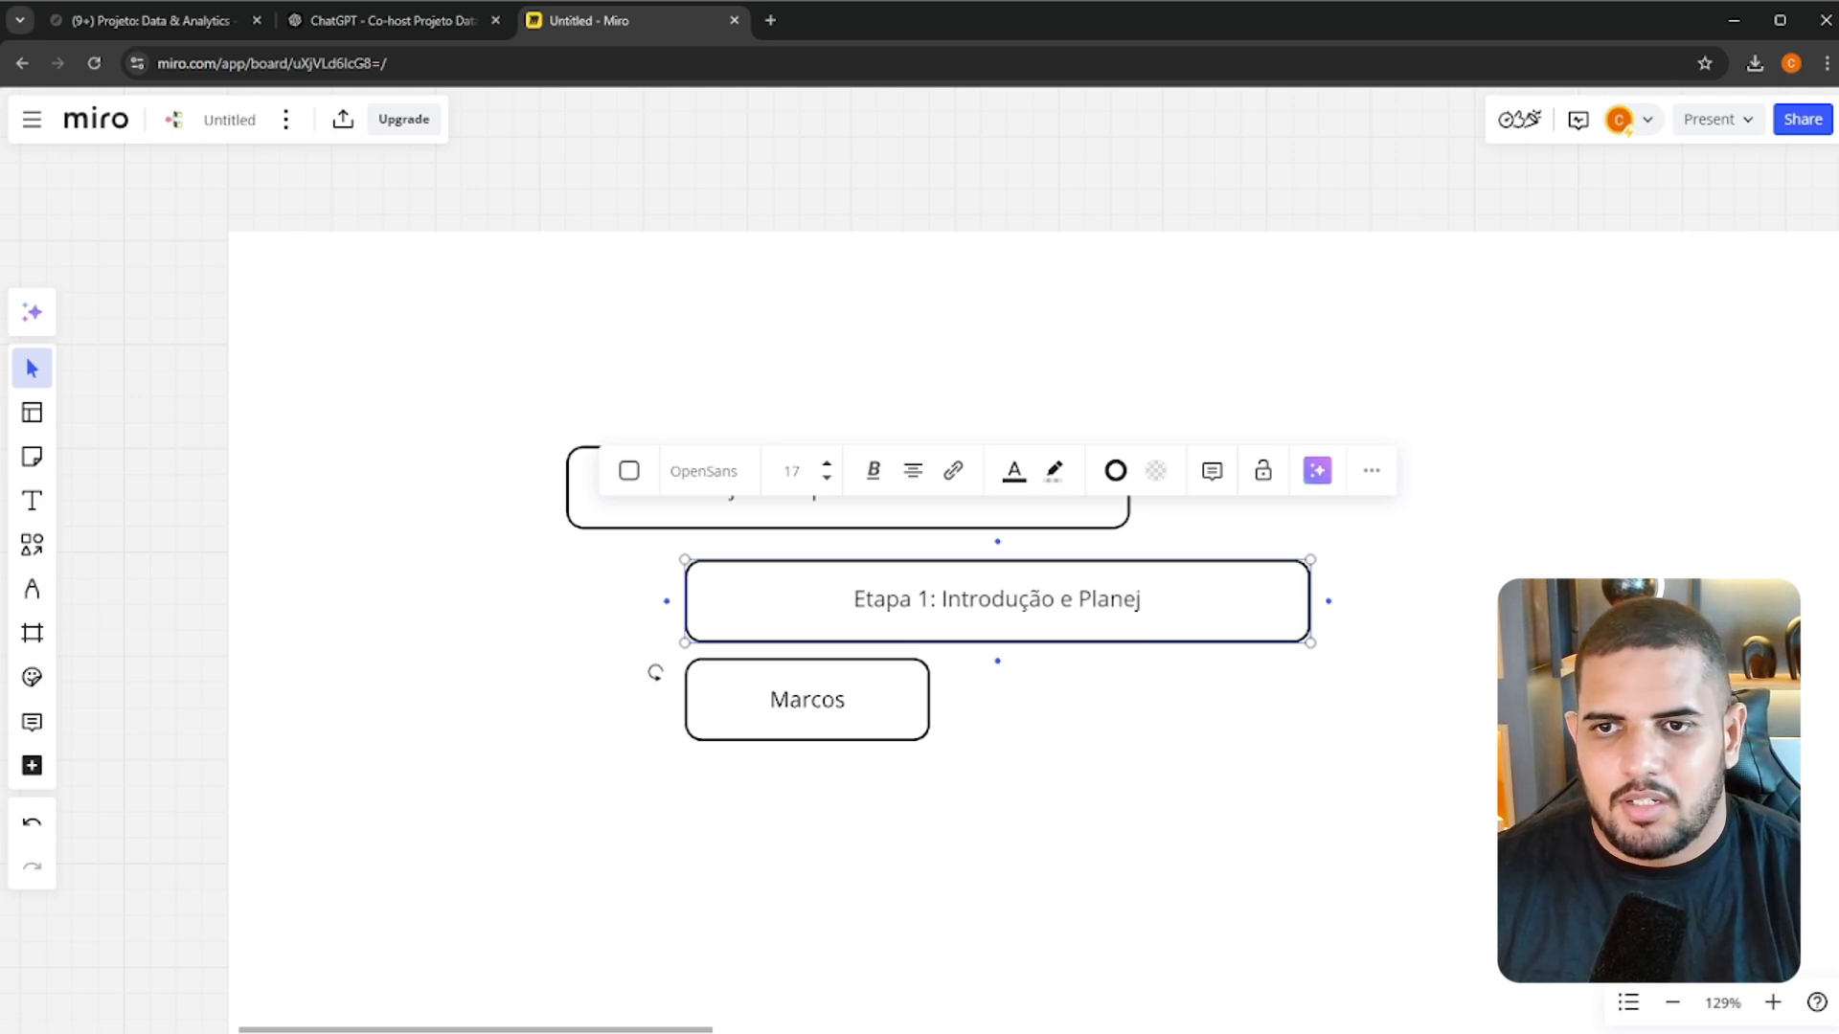
text(amento)
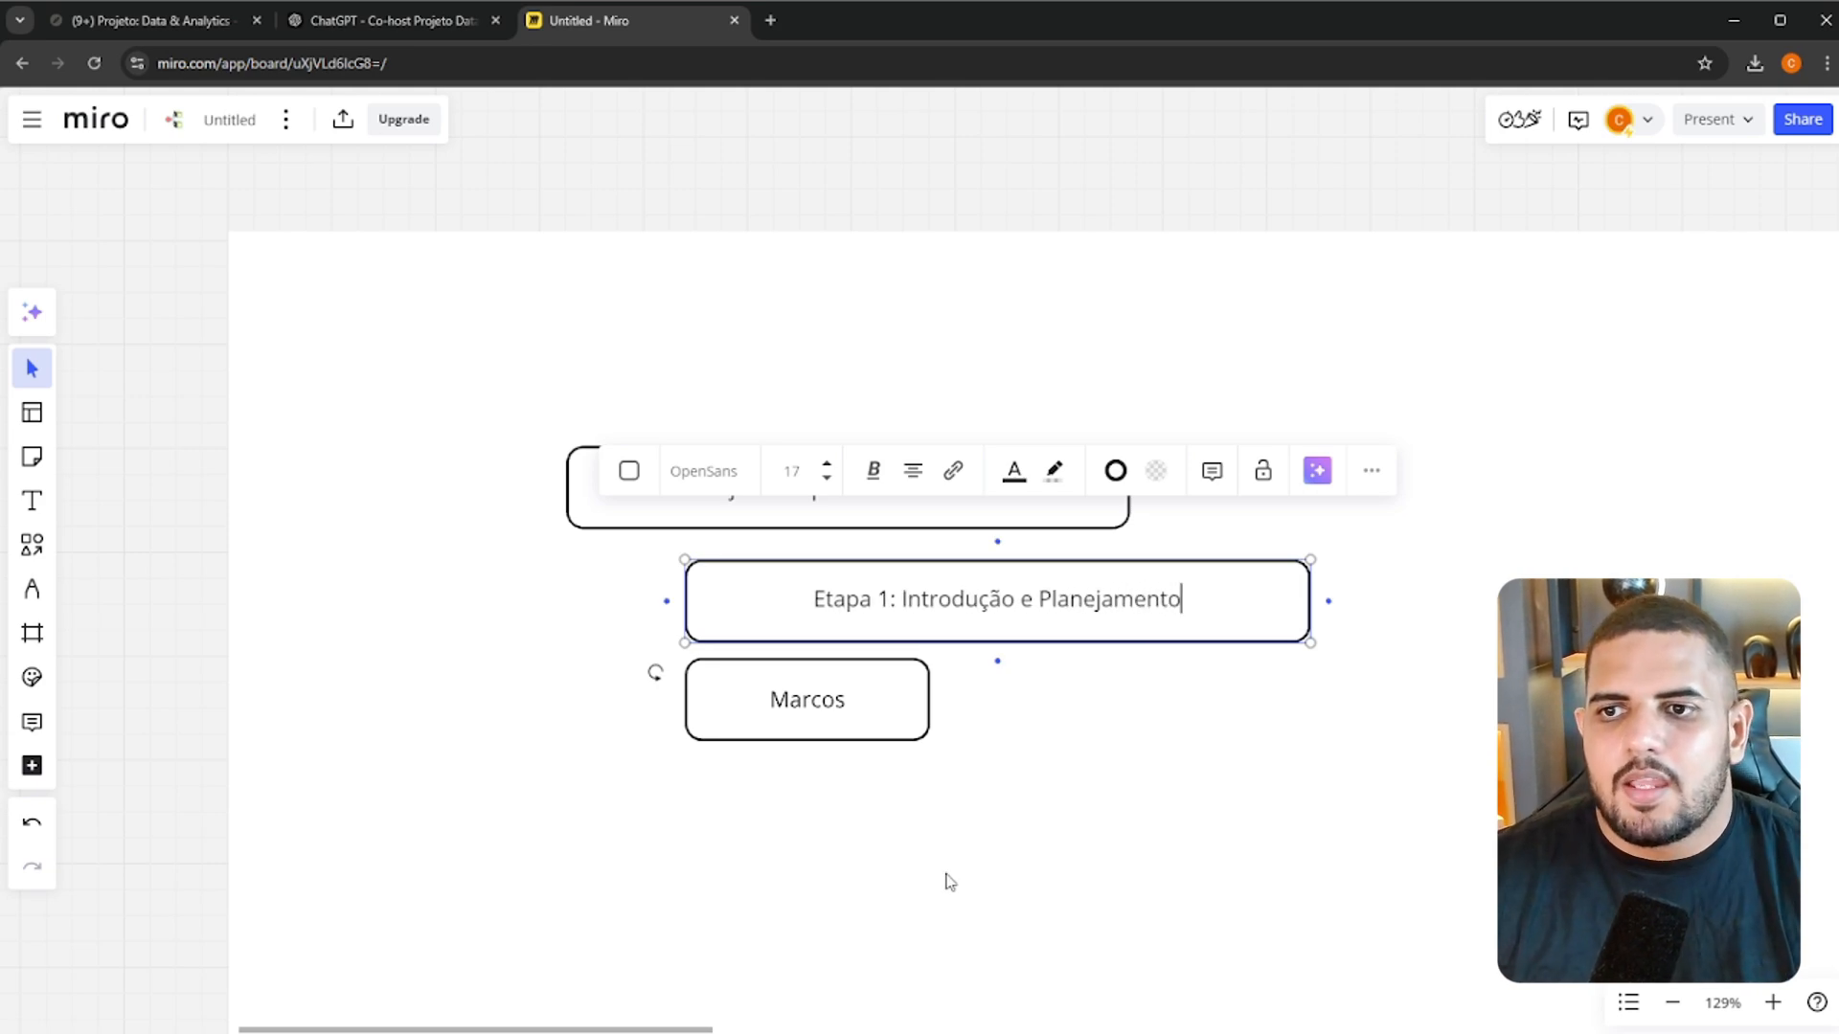
Widen the remaining Marcos box to match the Etapa 1 box and relabel it "Etapa 2: Implantação da Infra Inicial"
click(933, 697)
drag(937, 697, 1318, 688)
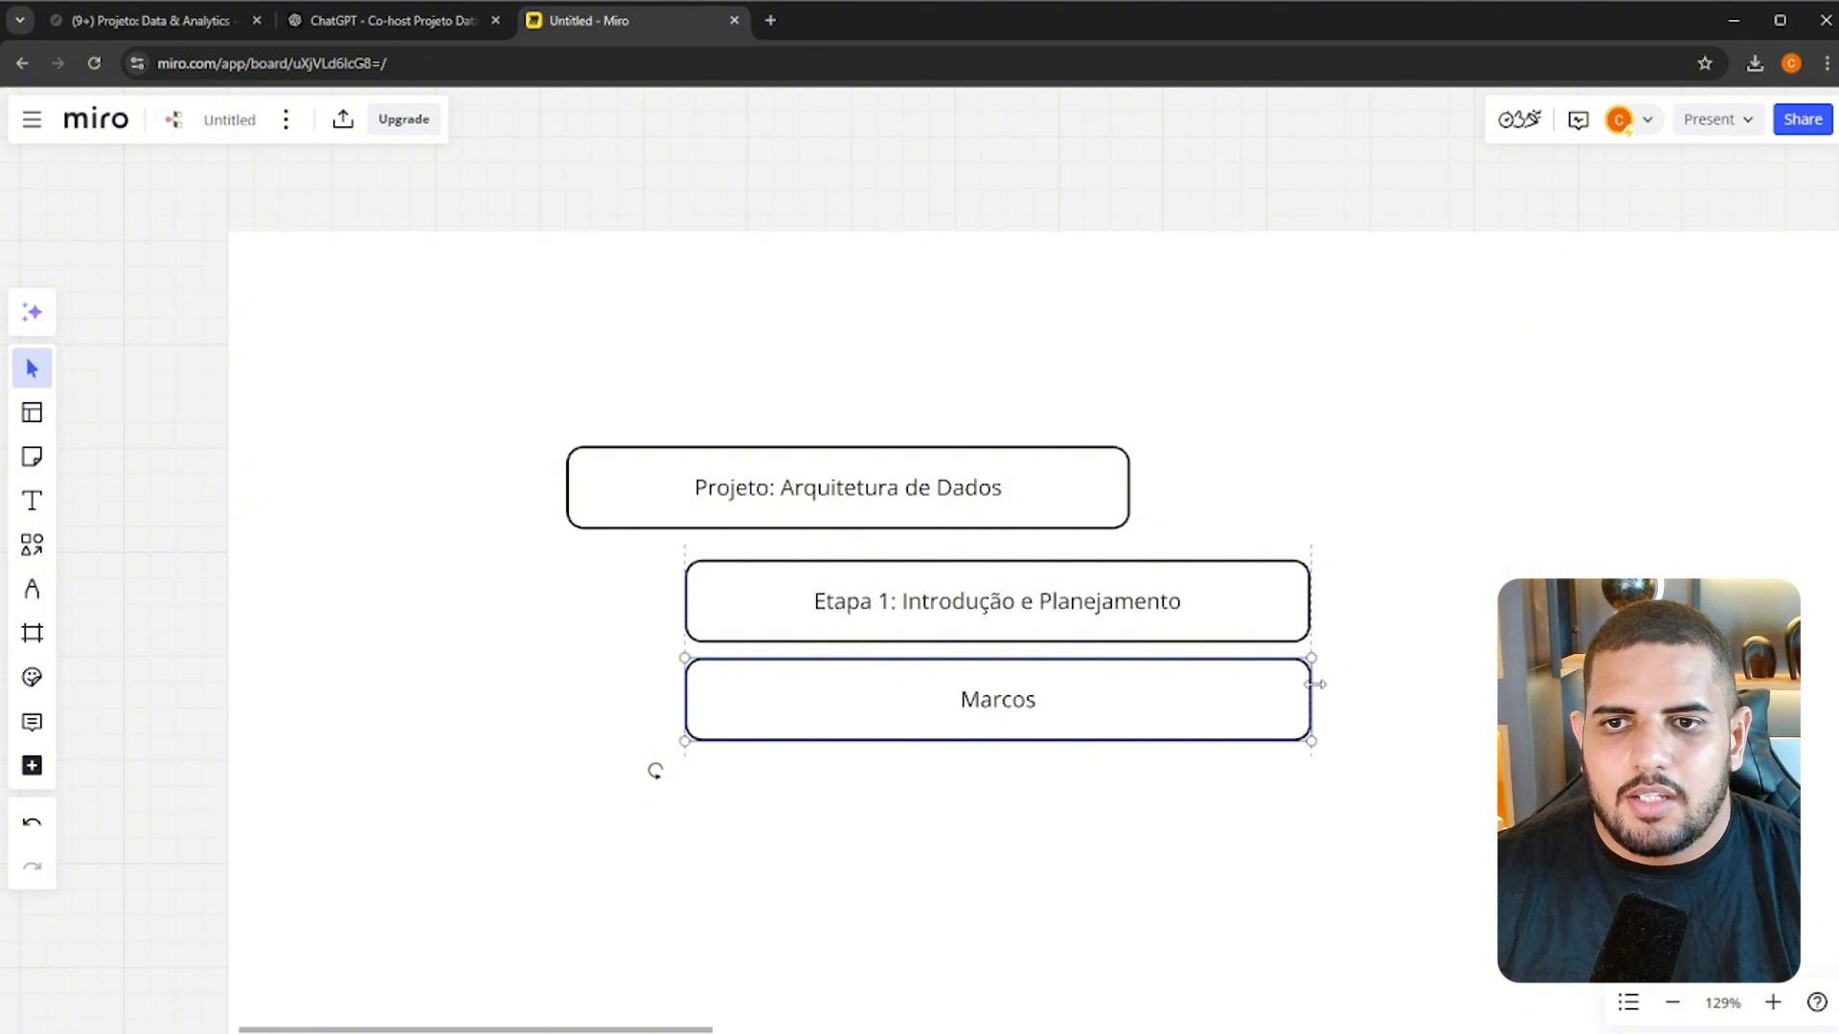
double_click(1007, 699)
text(Etapa 2:)
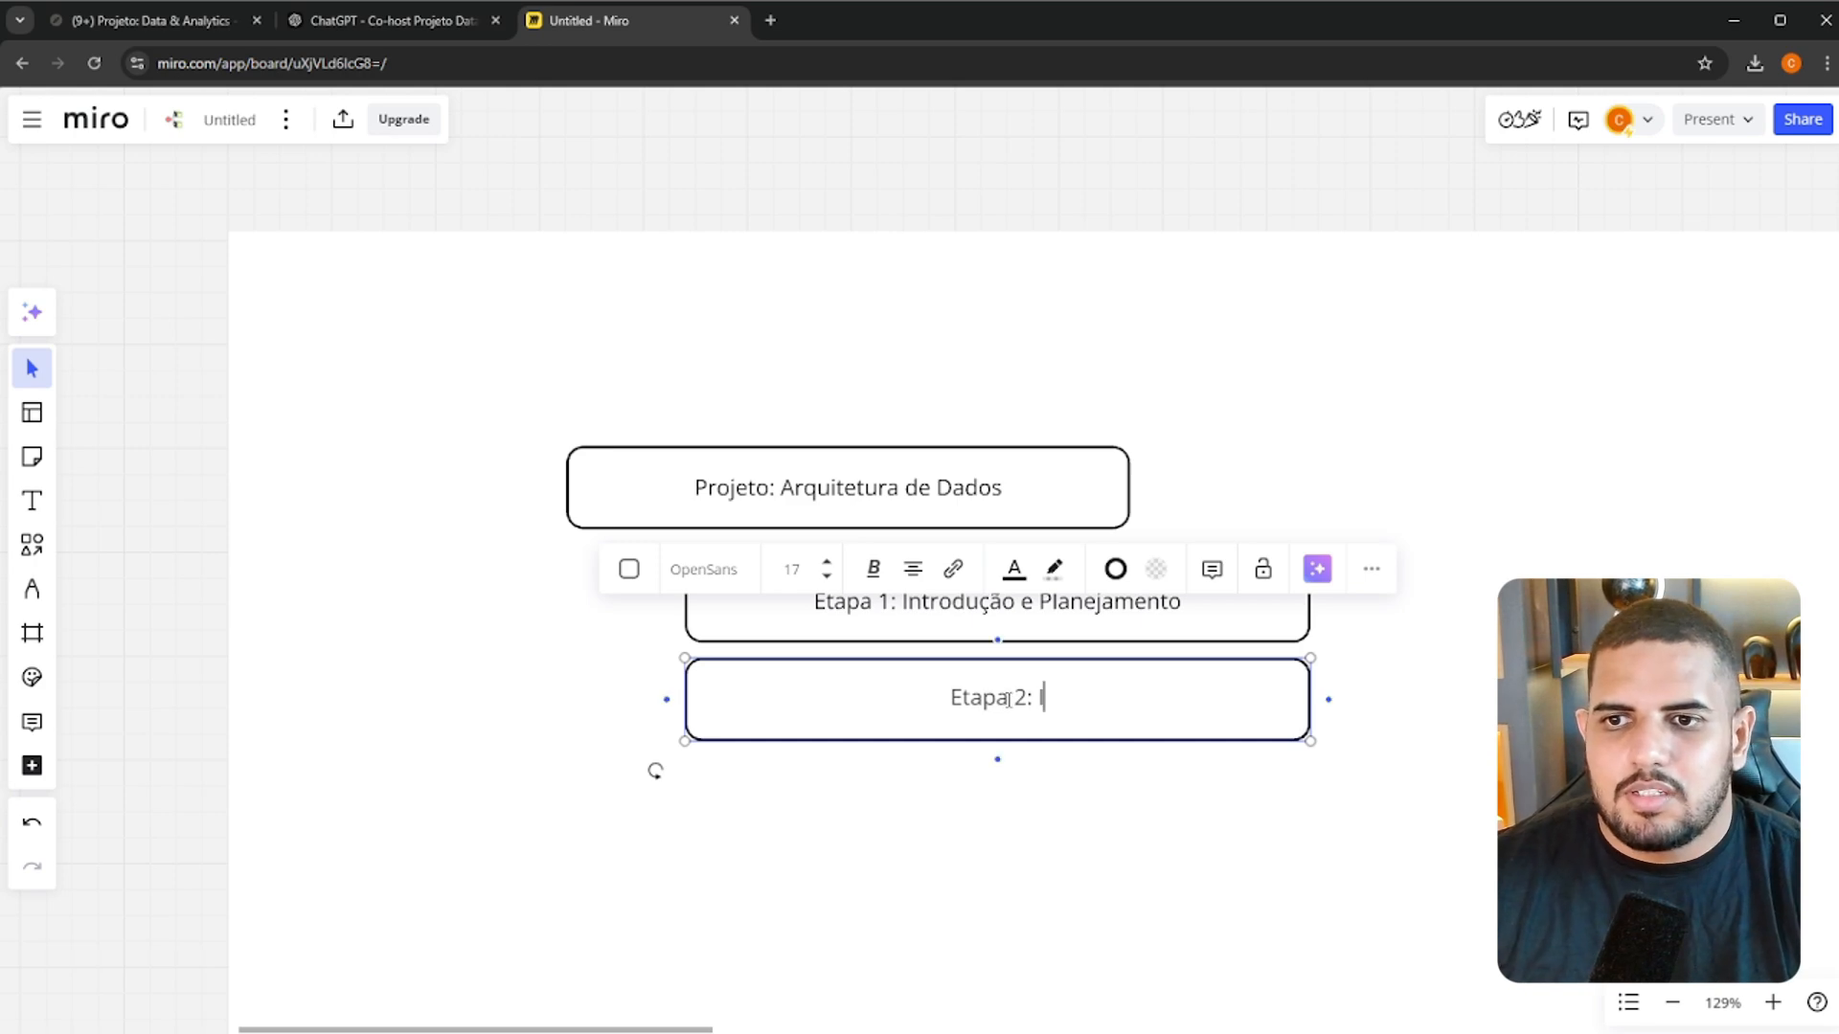
text( Implantação da Infr)
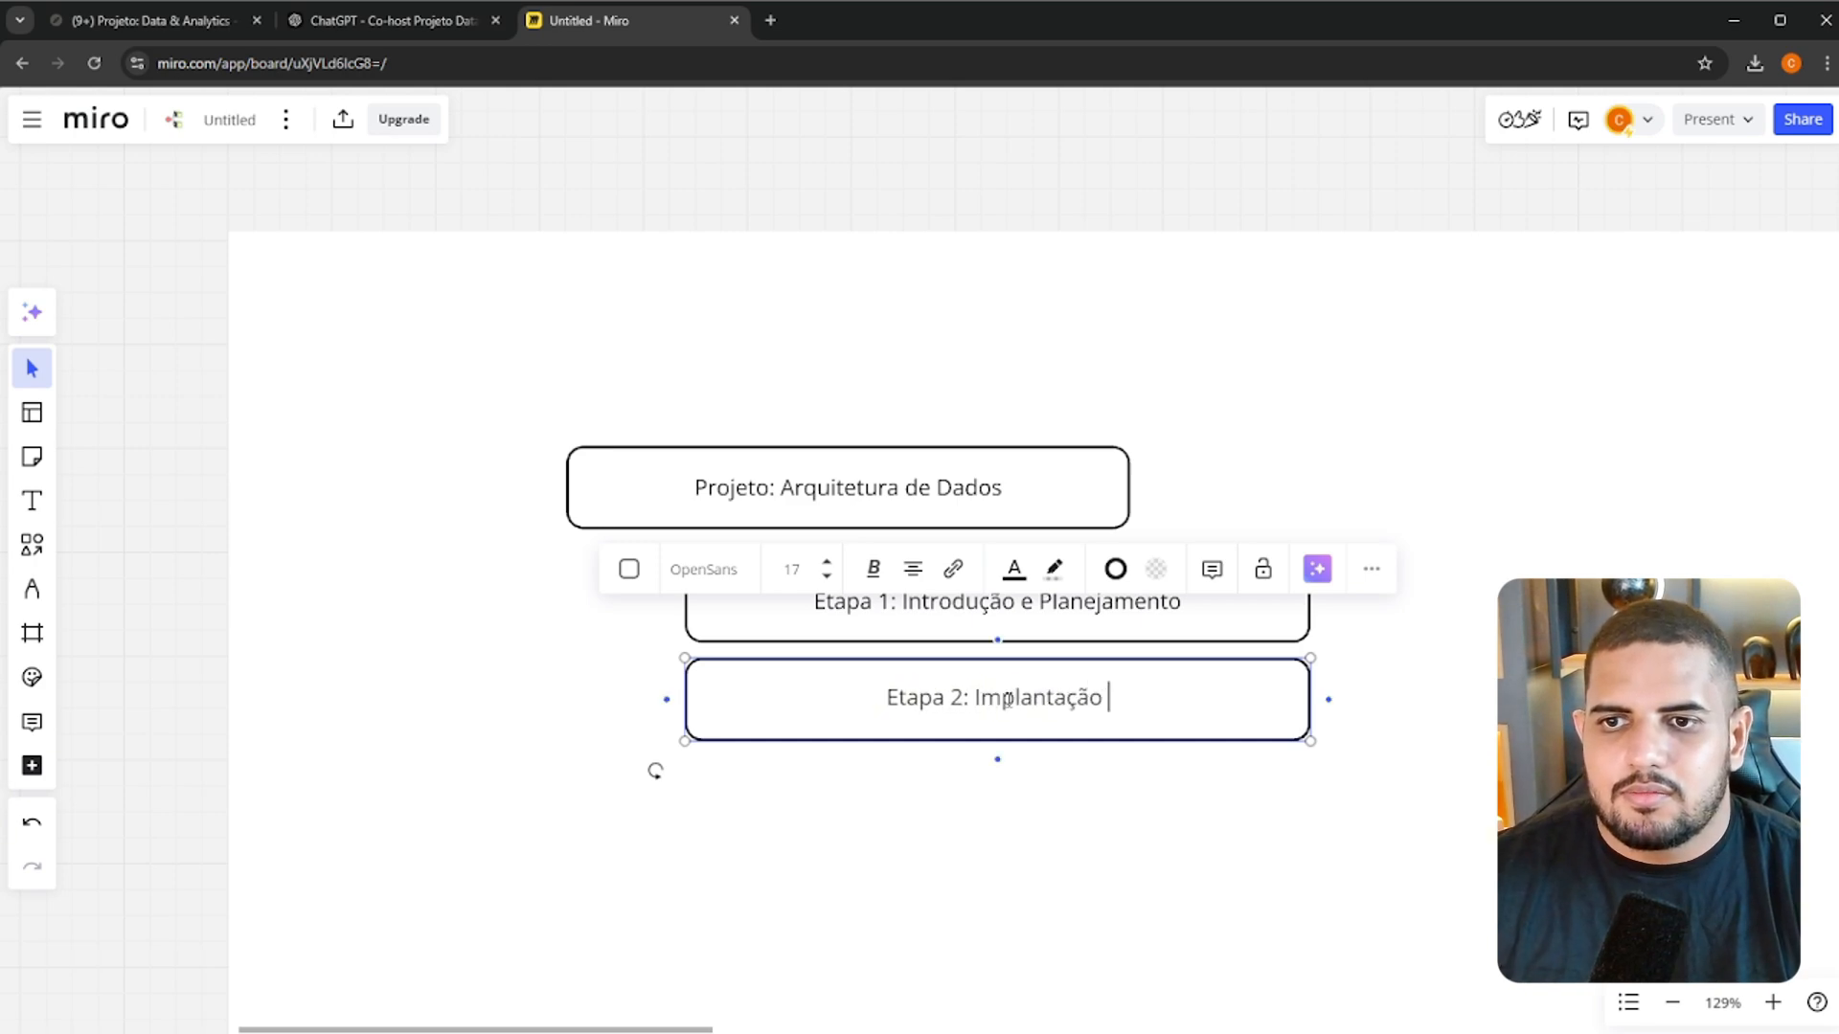
text(Inicial)
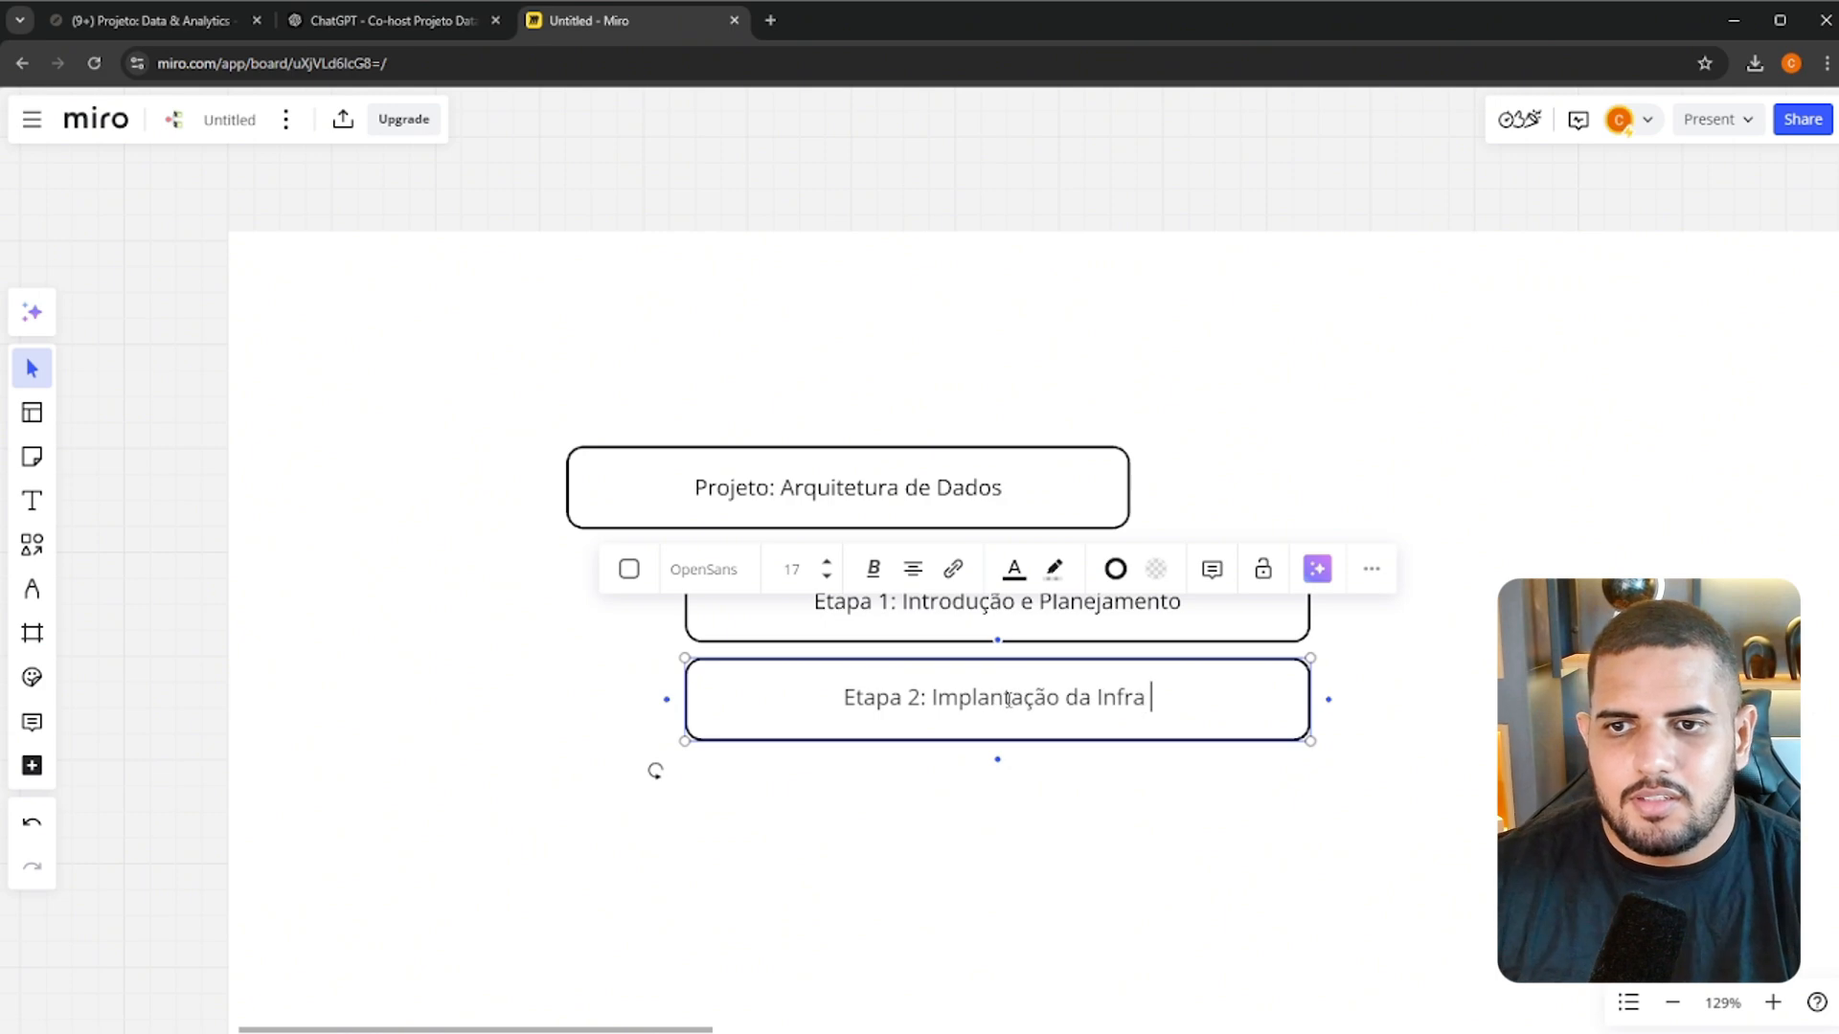
click(1349, 830)
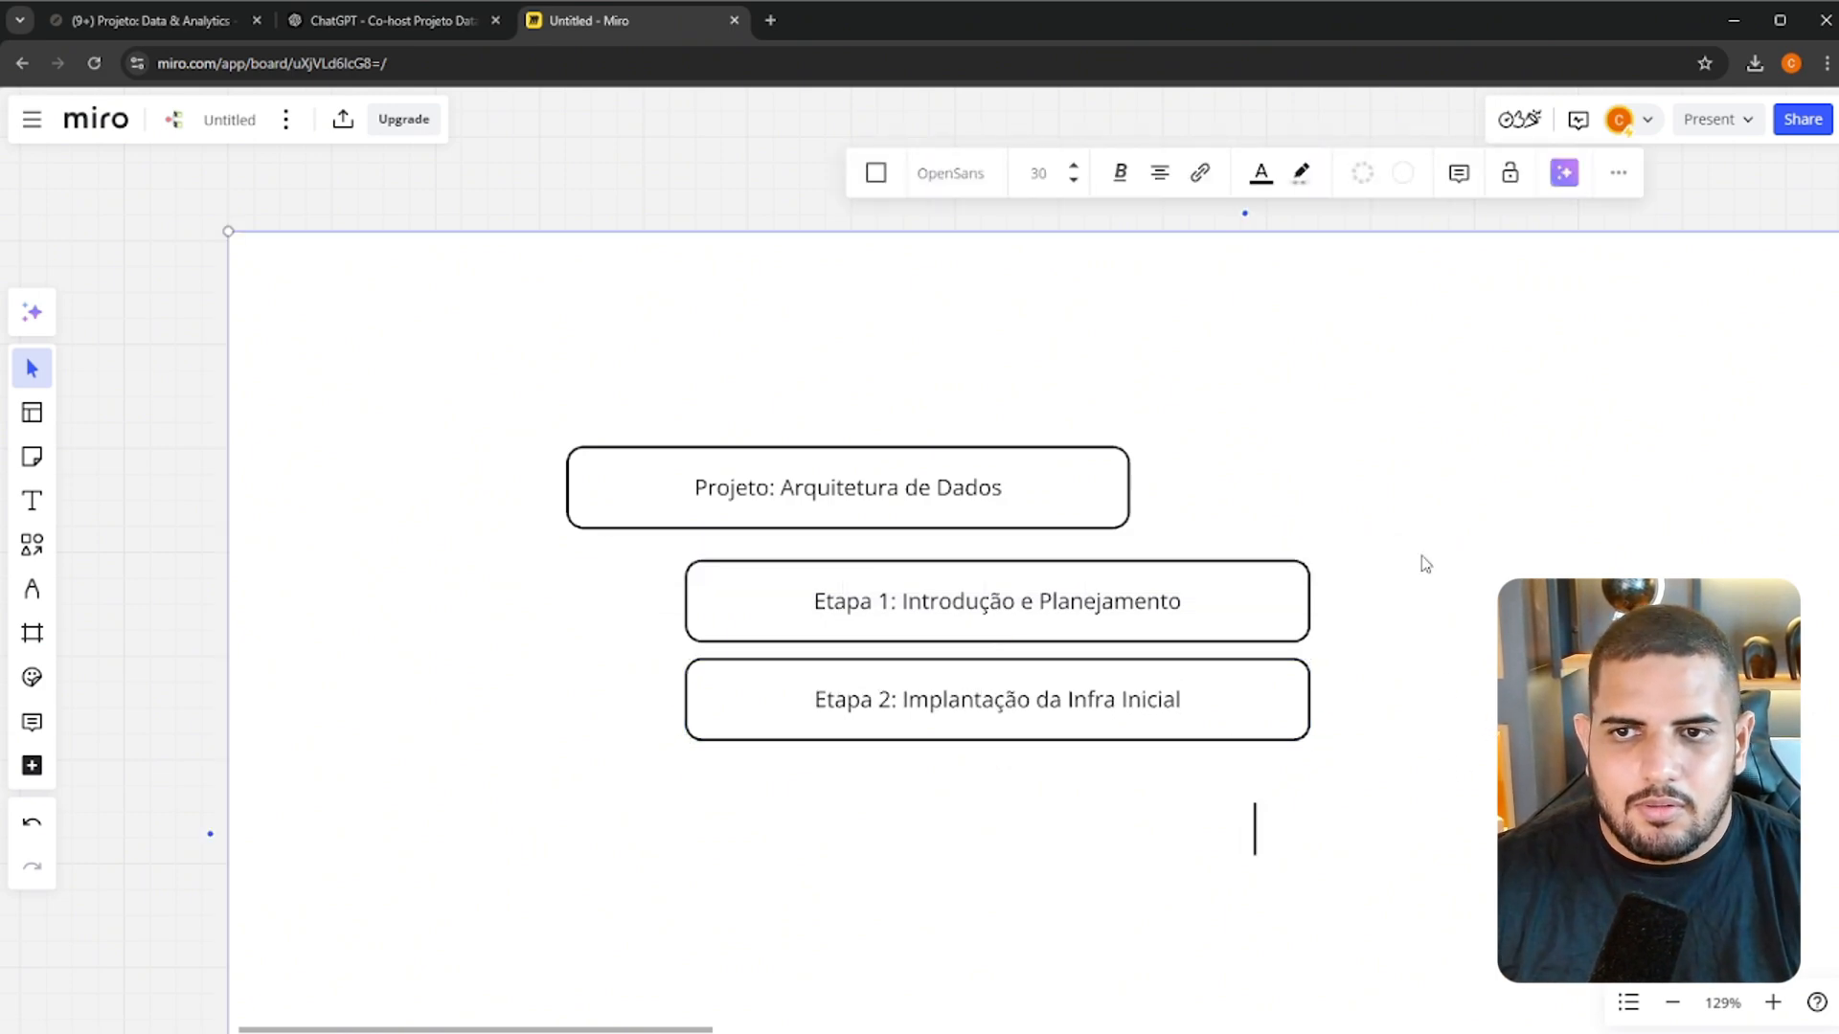
Duplicate the Etapa 2 box directly below, aligned with it, and change the copy's stage number to 3
click(1129, 711)
key(ctrl+d)
drag(1197, 713, 999, 812)
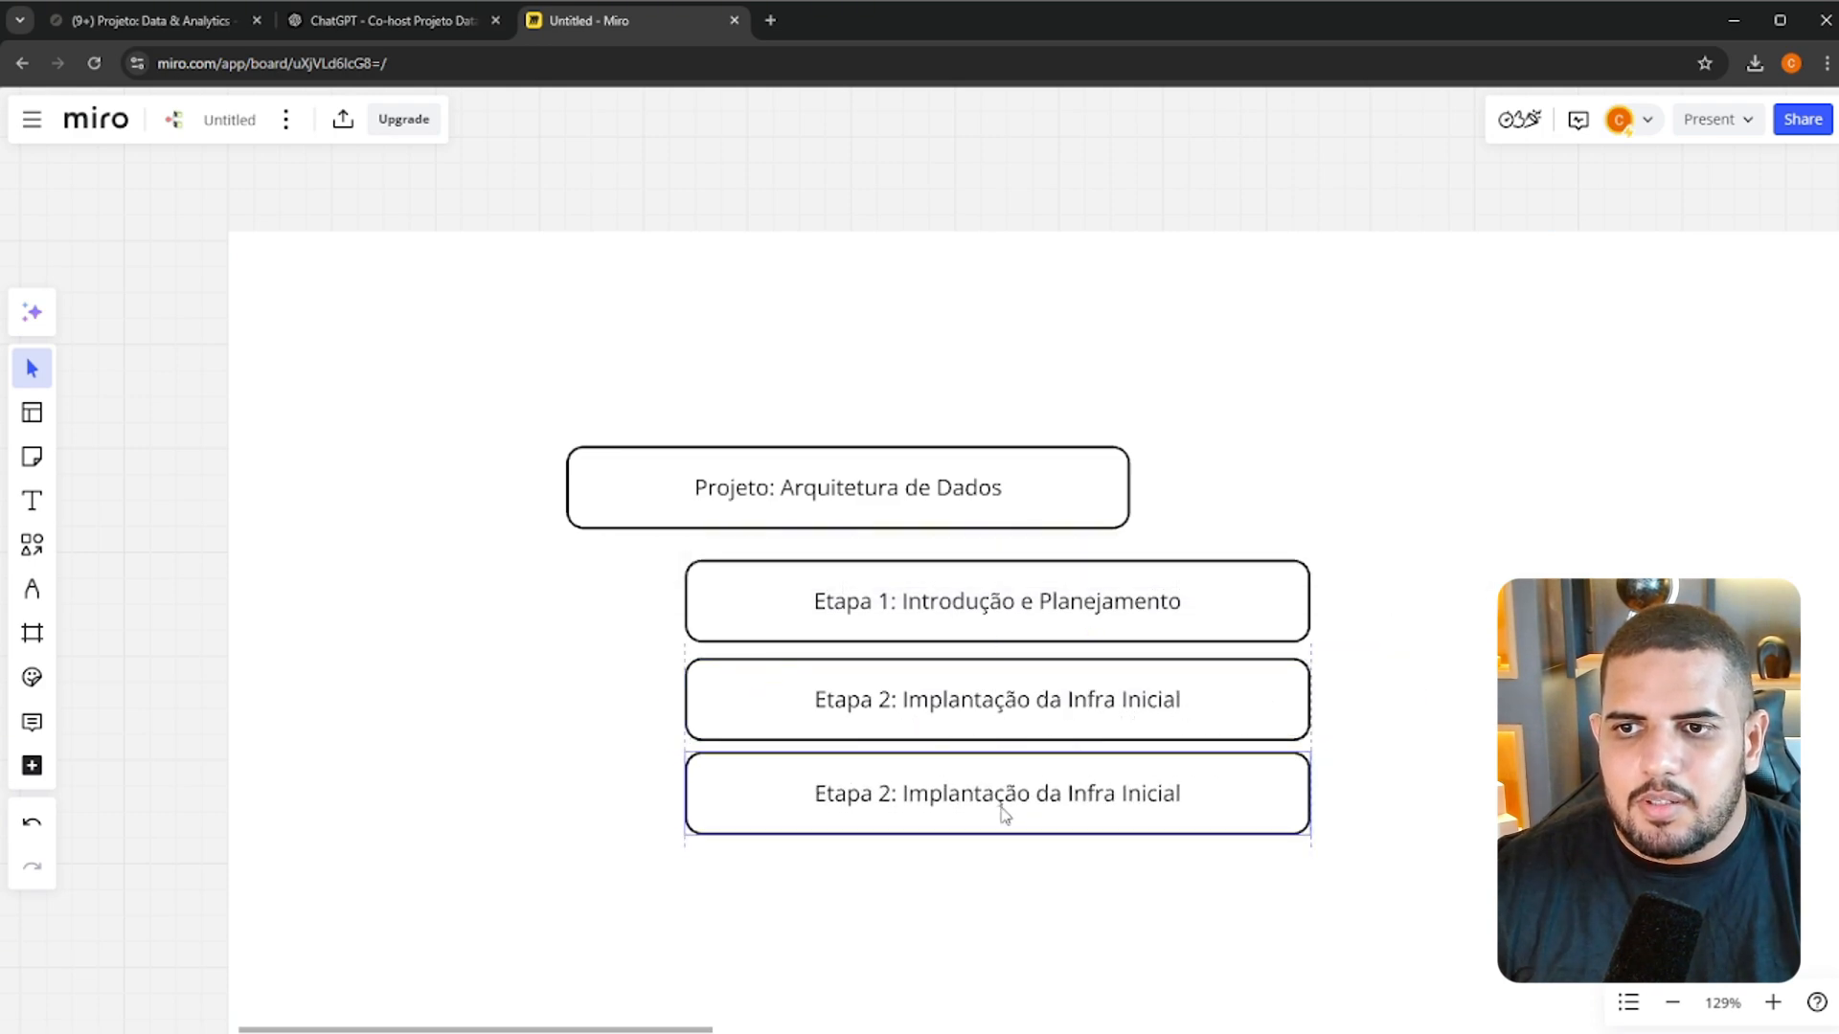
double_click(1000, 812)
click(886, 795)
key(BackSpace)
text(3)
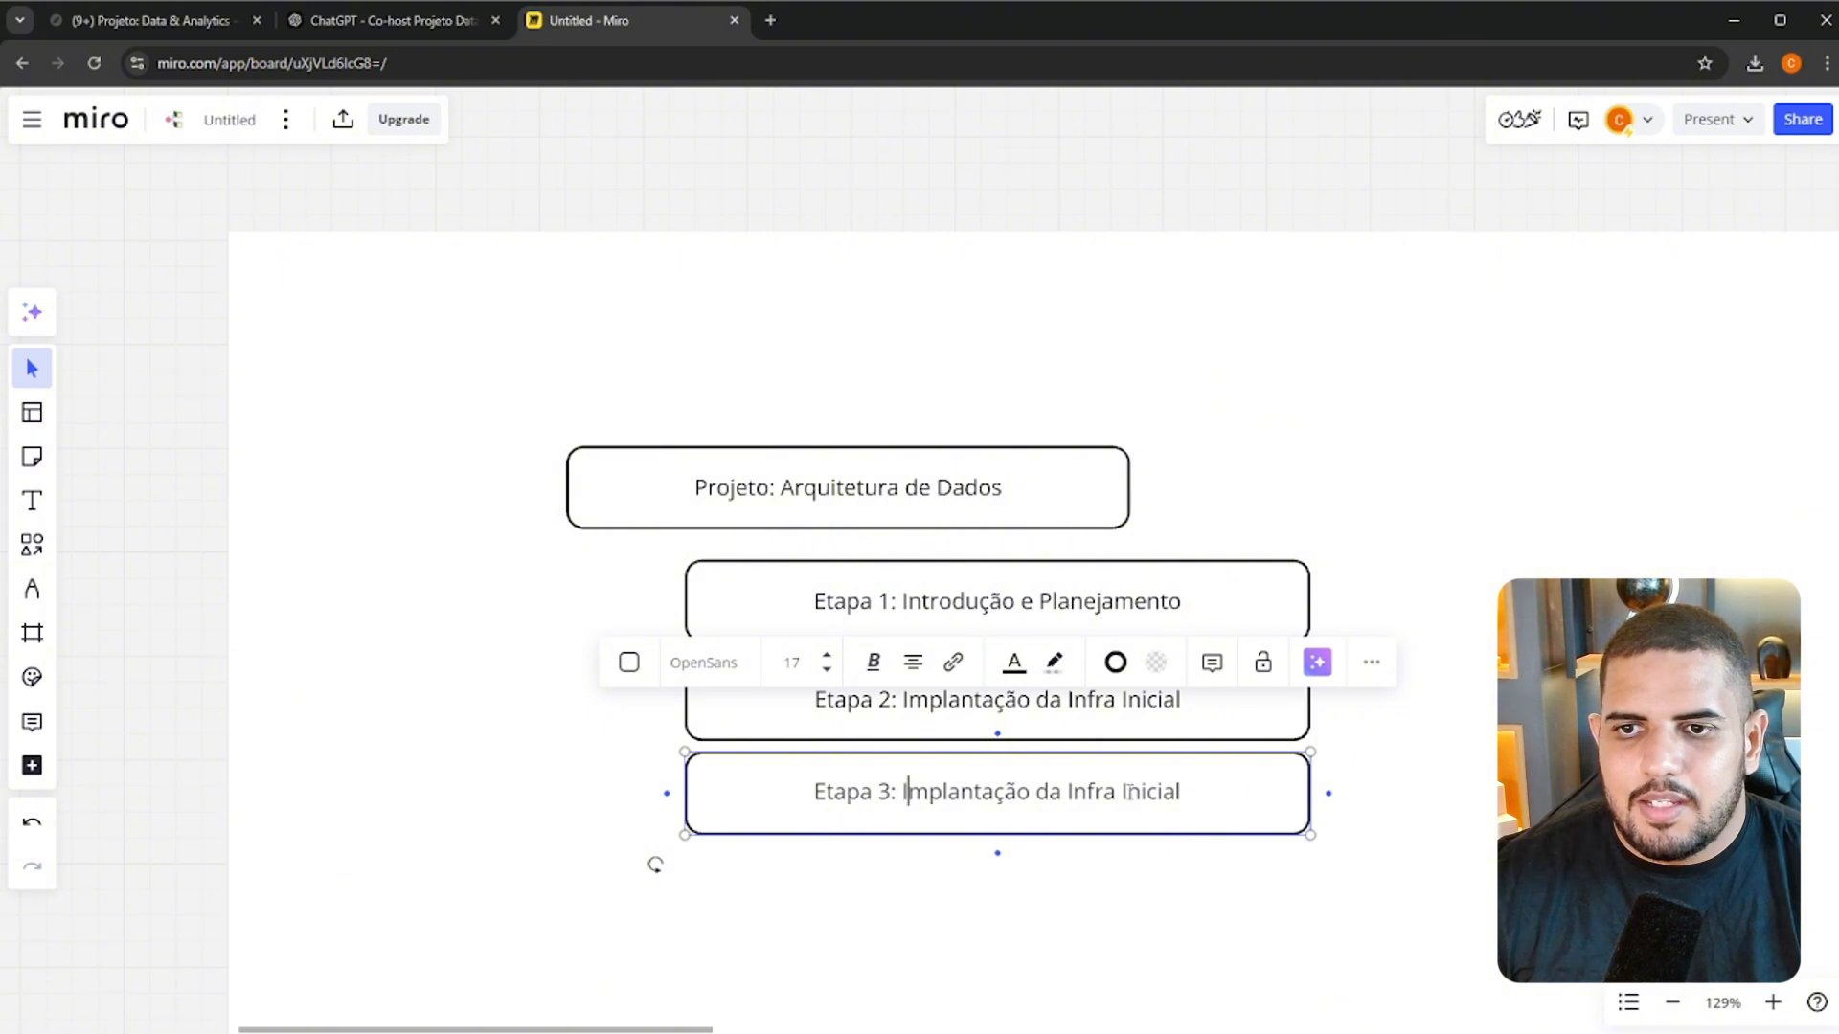
drag(1190, 792, 926, 791)
text(Pri)
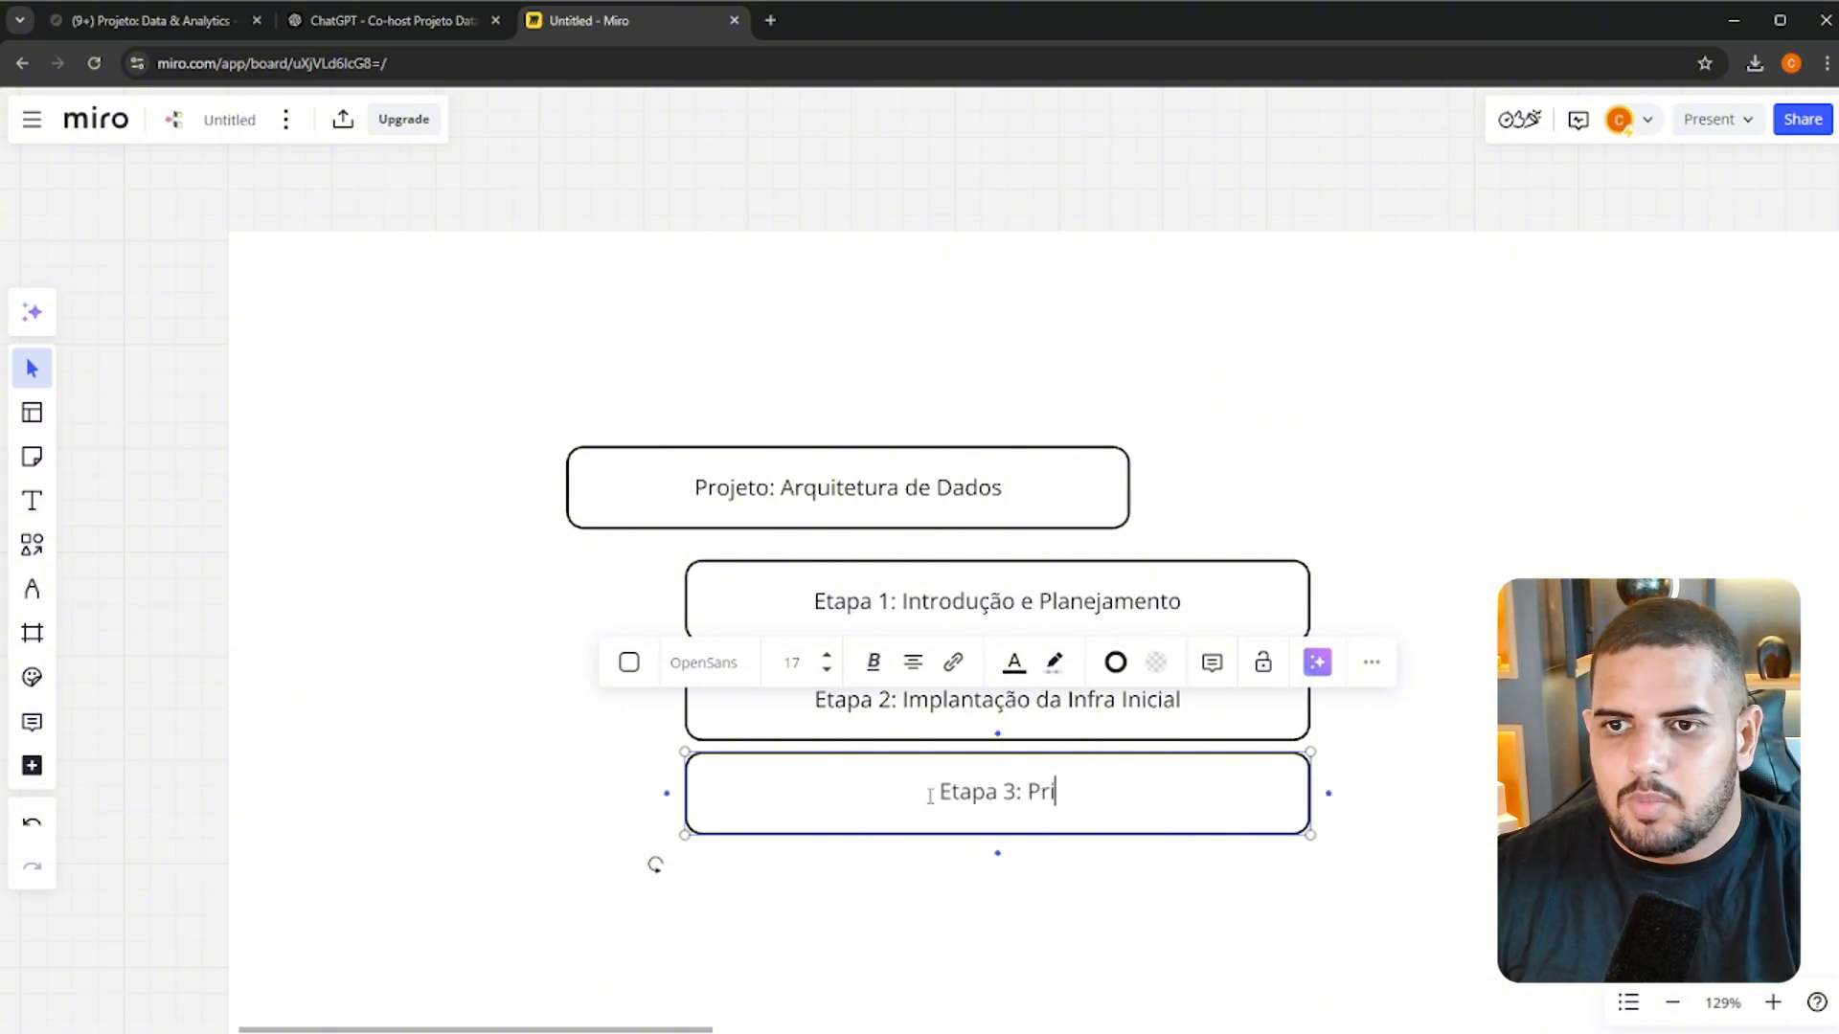
text(meira Integração ()
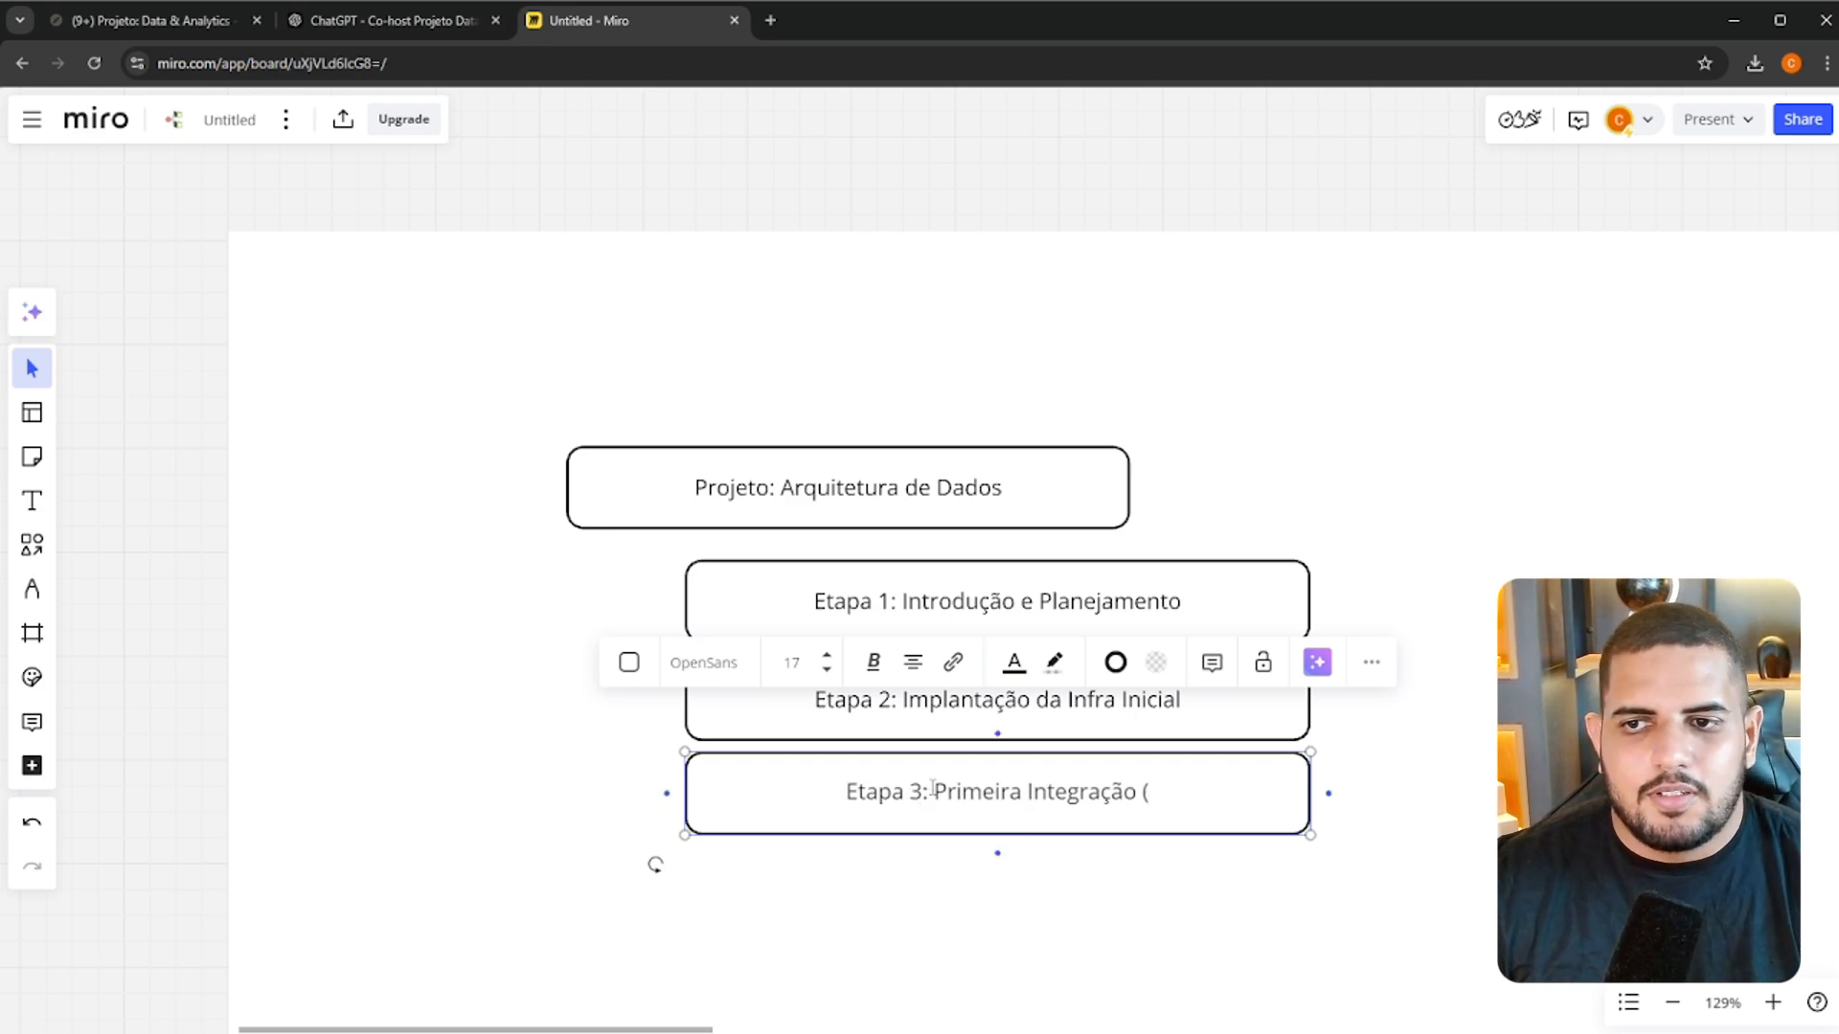
Replace the description after "Etapa 3:" with "Integração - Woocommerce"
drag(934, 788, 1190, 801)
text(Integraç)
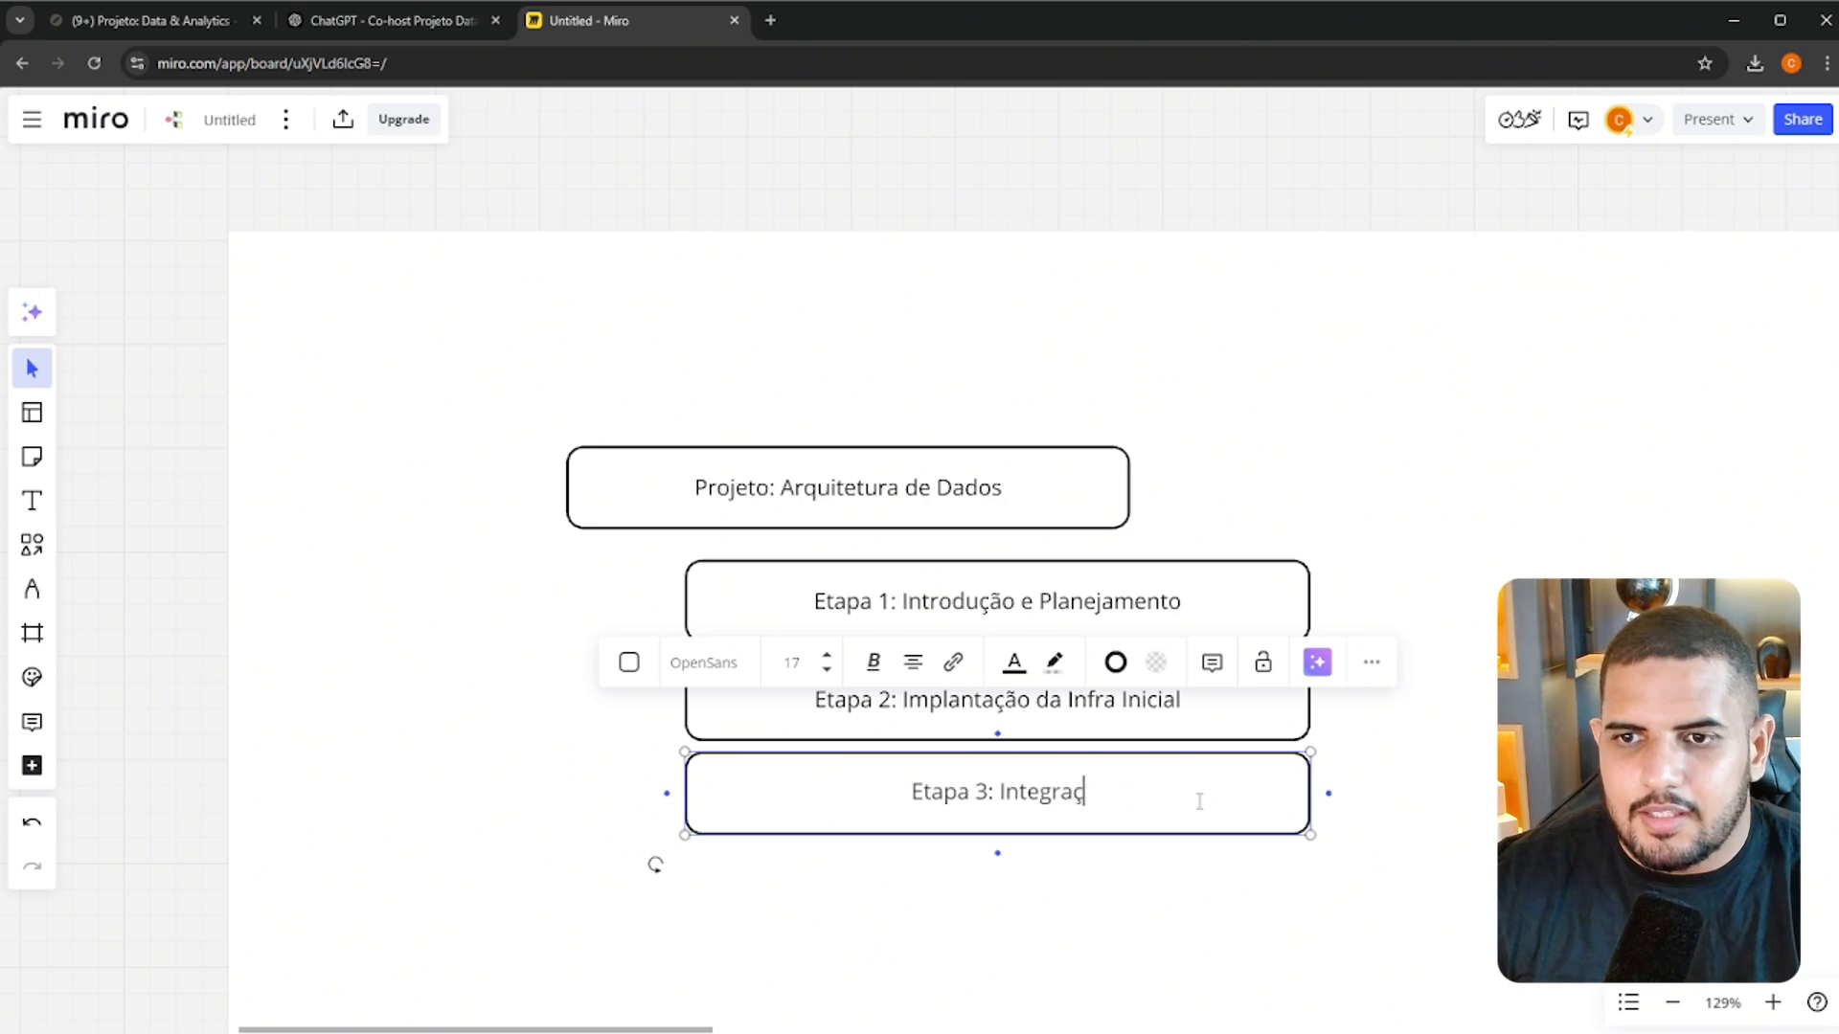
text(ão - Woo)
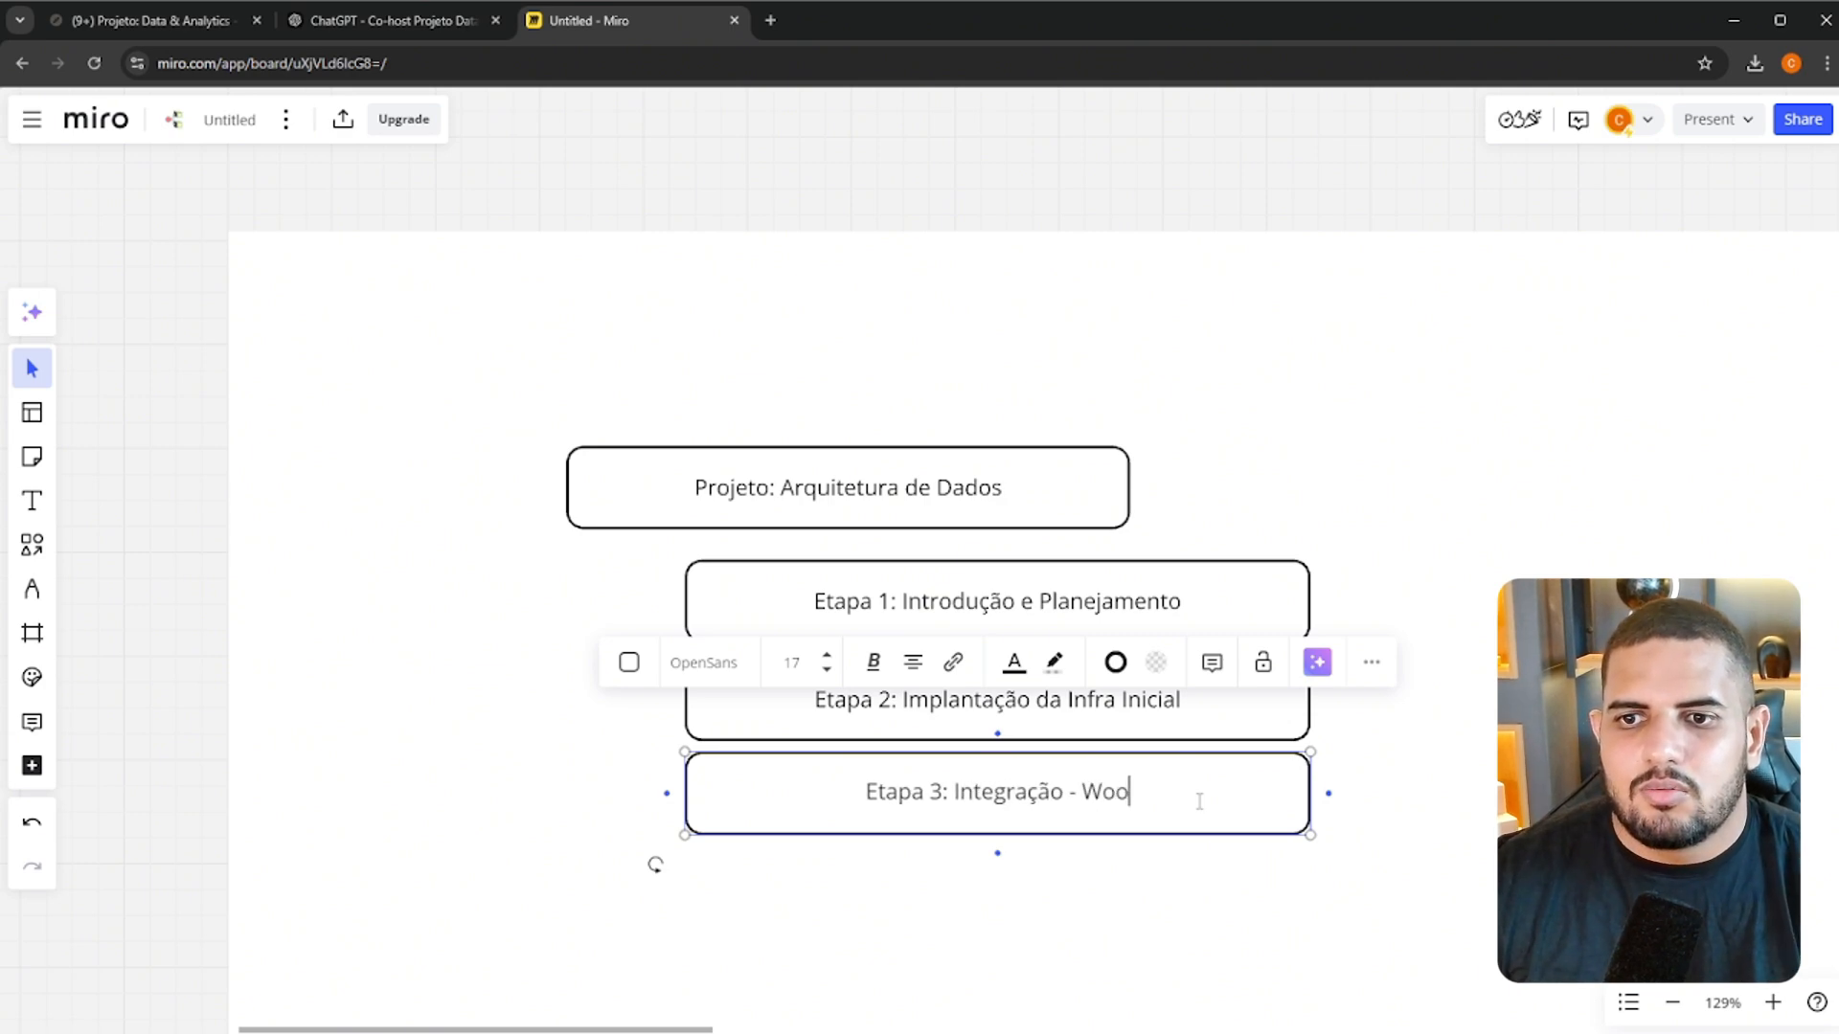
text(commerce)
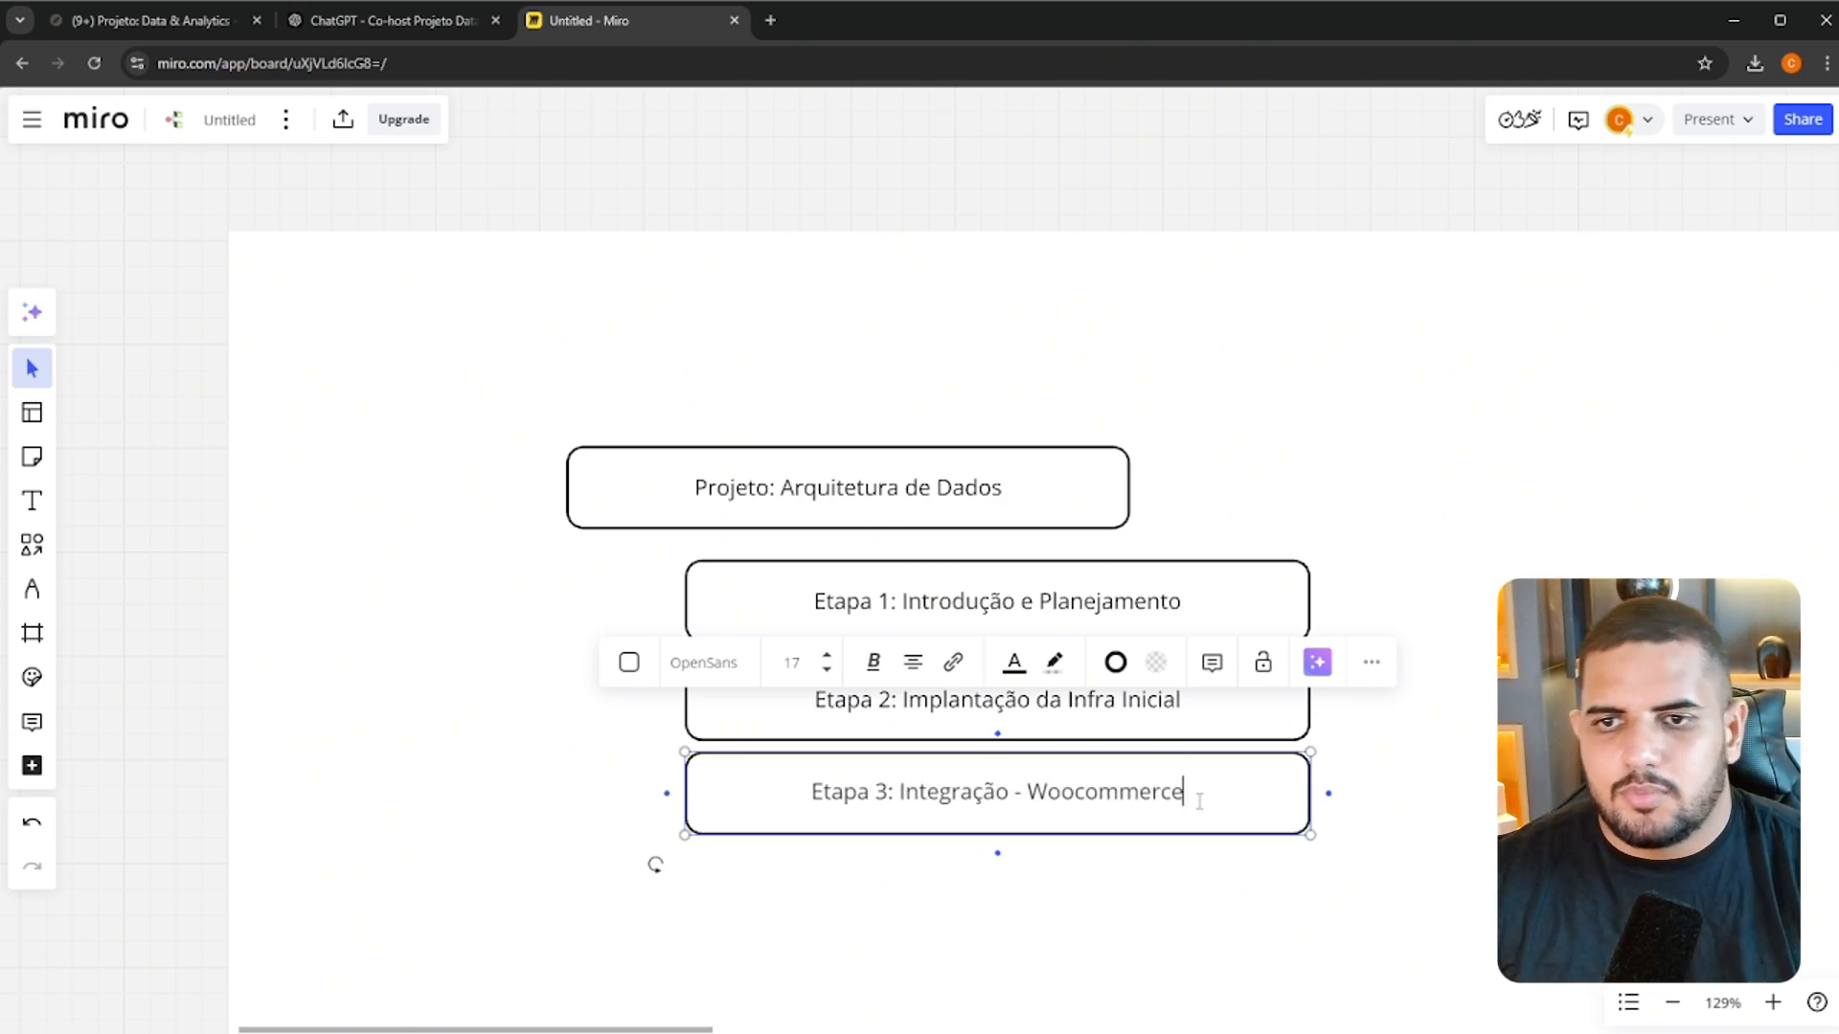
Duplicate the Etapa 3 box directly below, aligned with it, and change the copy's stage number to 4
click(1448, 797)
click(1099, 793)
key(ctrl+c)
key(ctrl+v)
drag(1096, 830, 980, 905)
click(979, 905)
drag(872, 887, 888, 885)
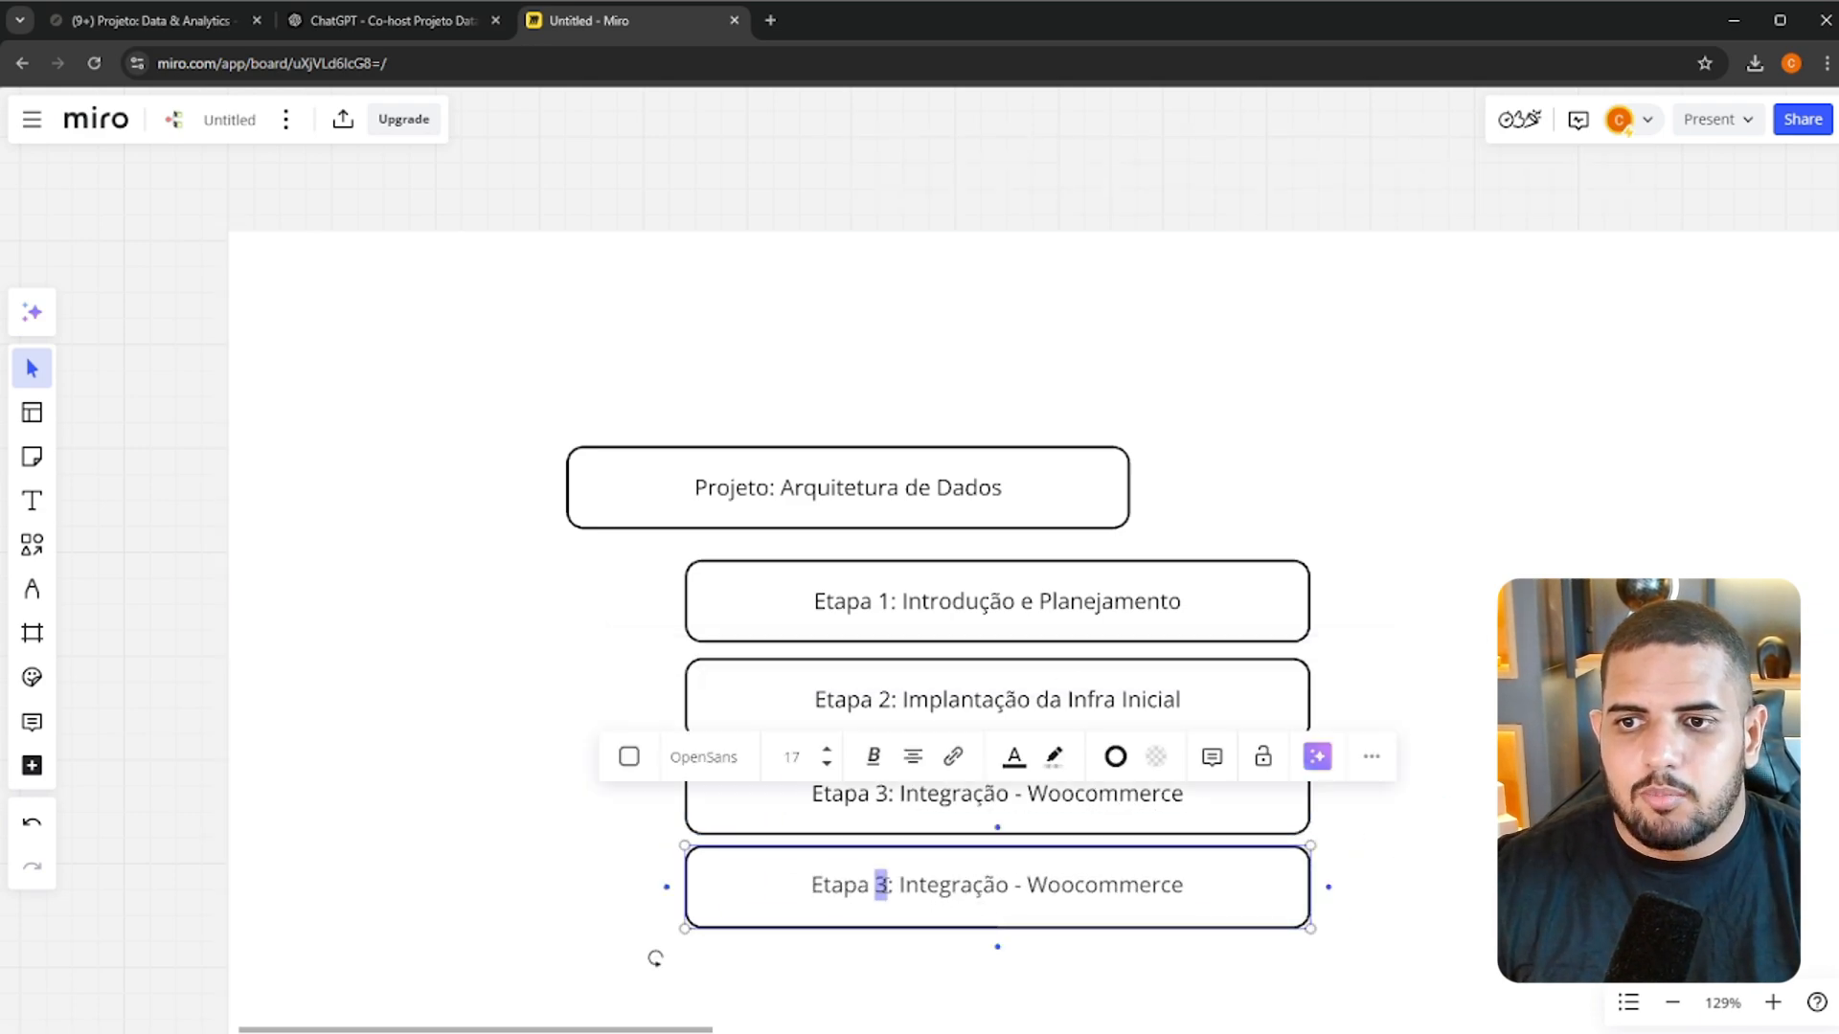
text(4)
double_click(1104, 885)
click(1399, 874)
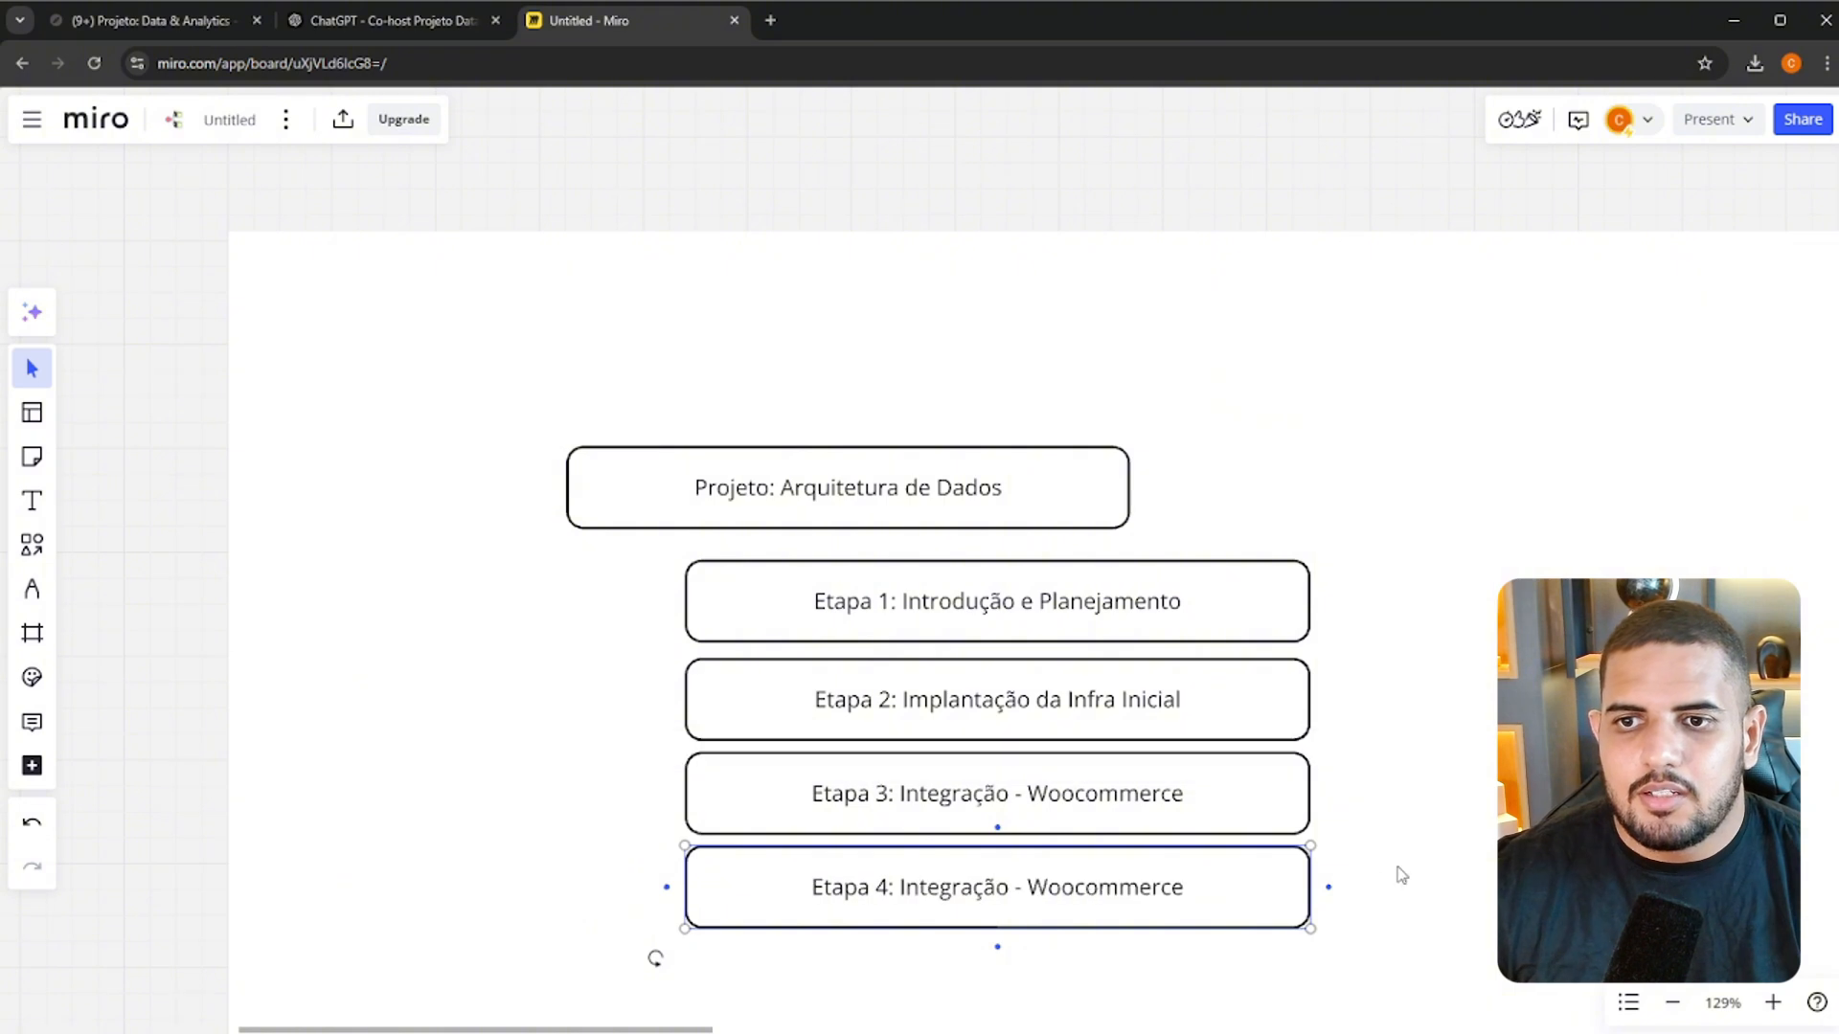
Insert "e Visualização" after "Integração" in the Etapa 3 label, keeping "- Woocommerce" at the end
drag(1407, 829, 1377, 666)
click(952, 731)
click(1128, 629)
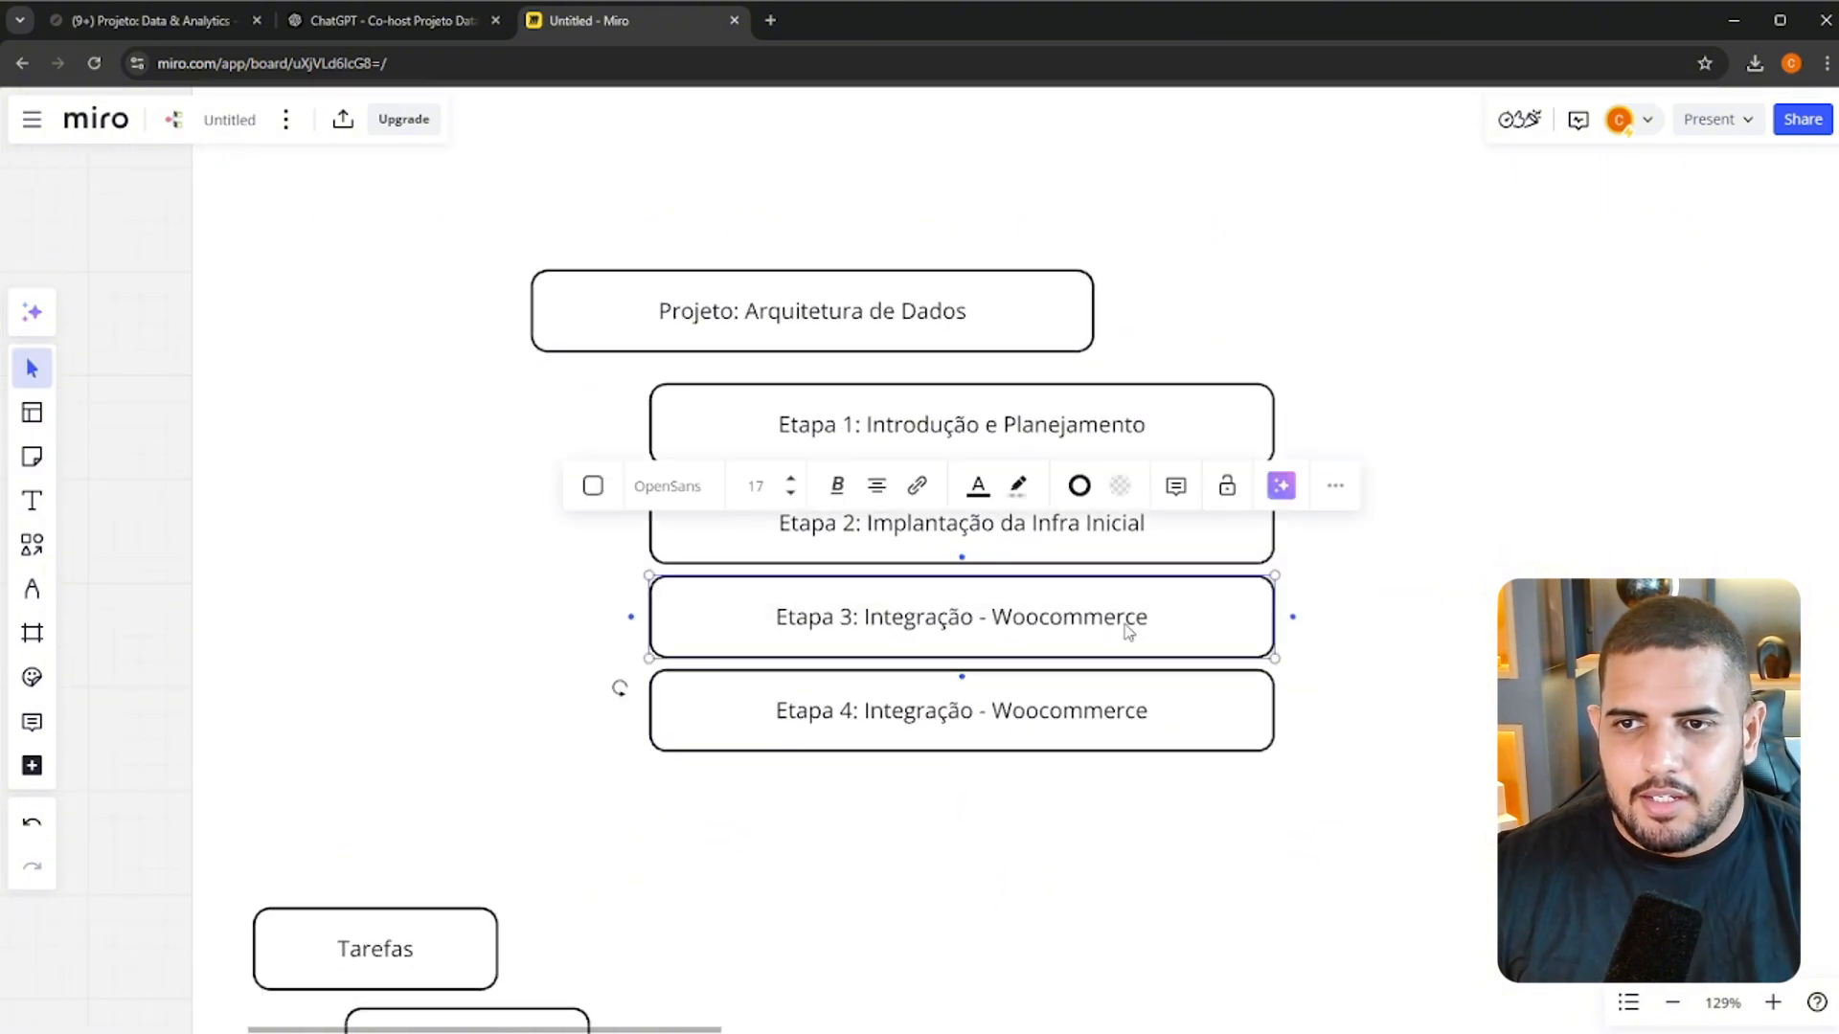
click(1038, 620)
click(934, 622)
click(1178, 616)
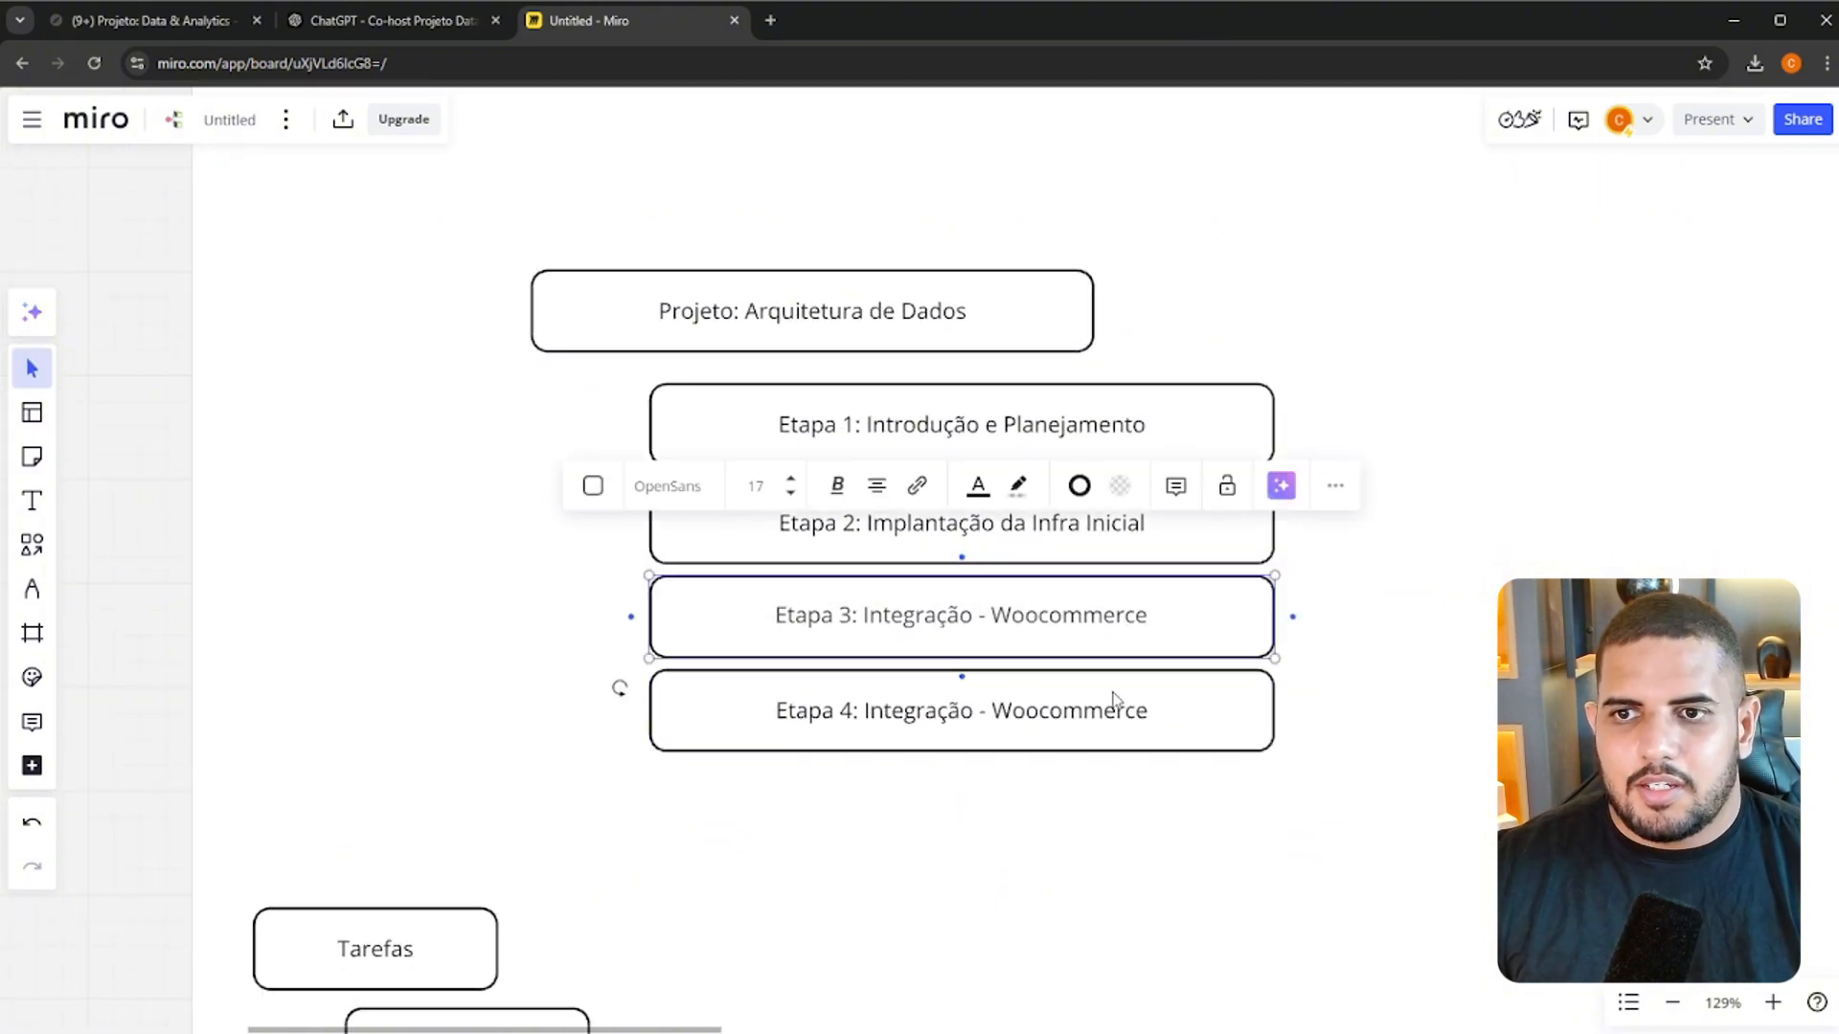
key(Left)
key(Left)
key(Left)
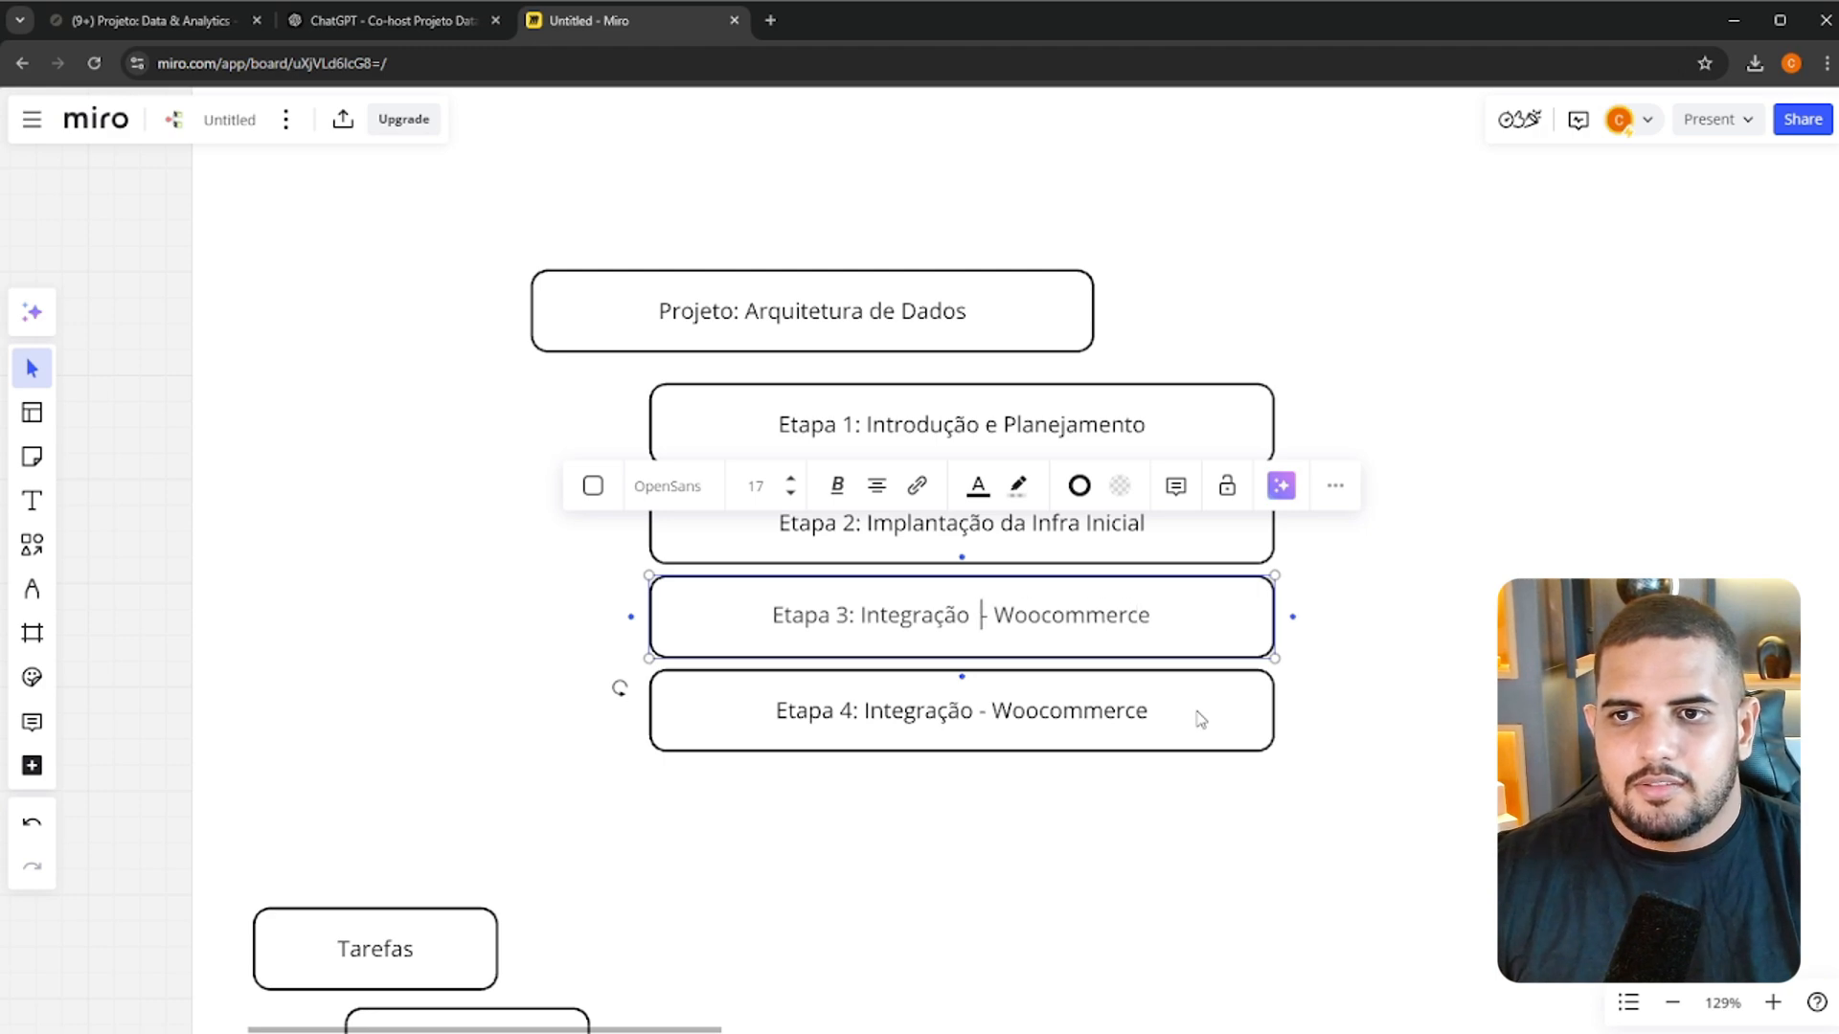
text(e Visu)
text(alização)
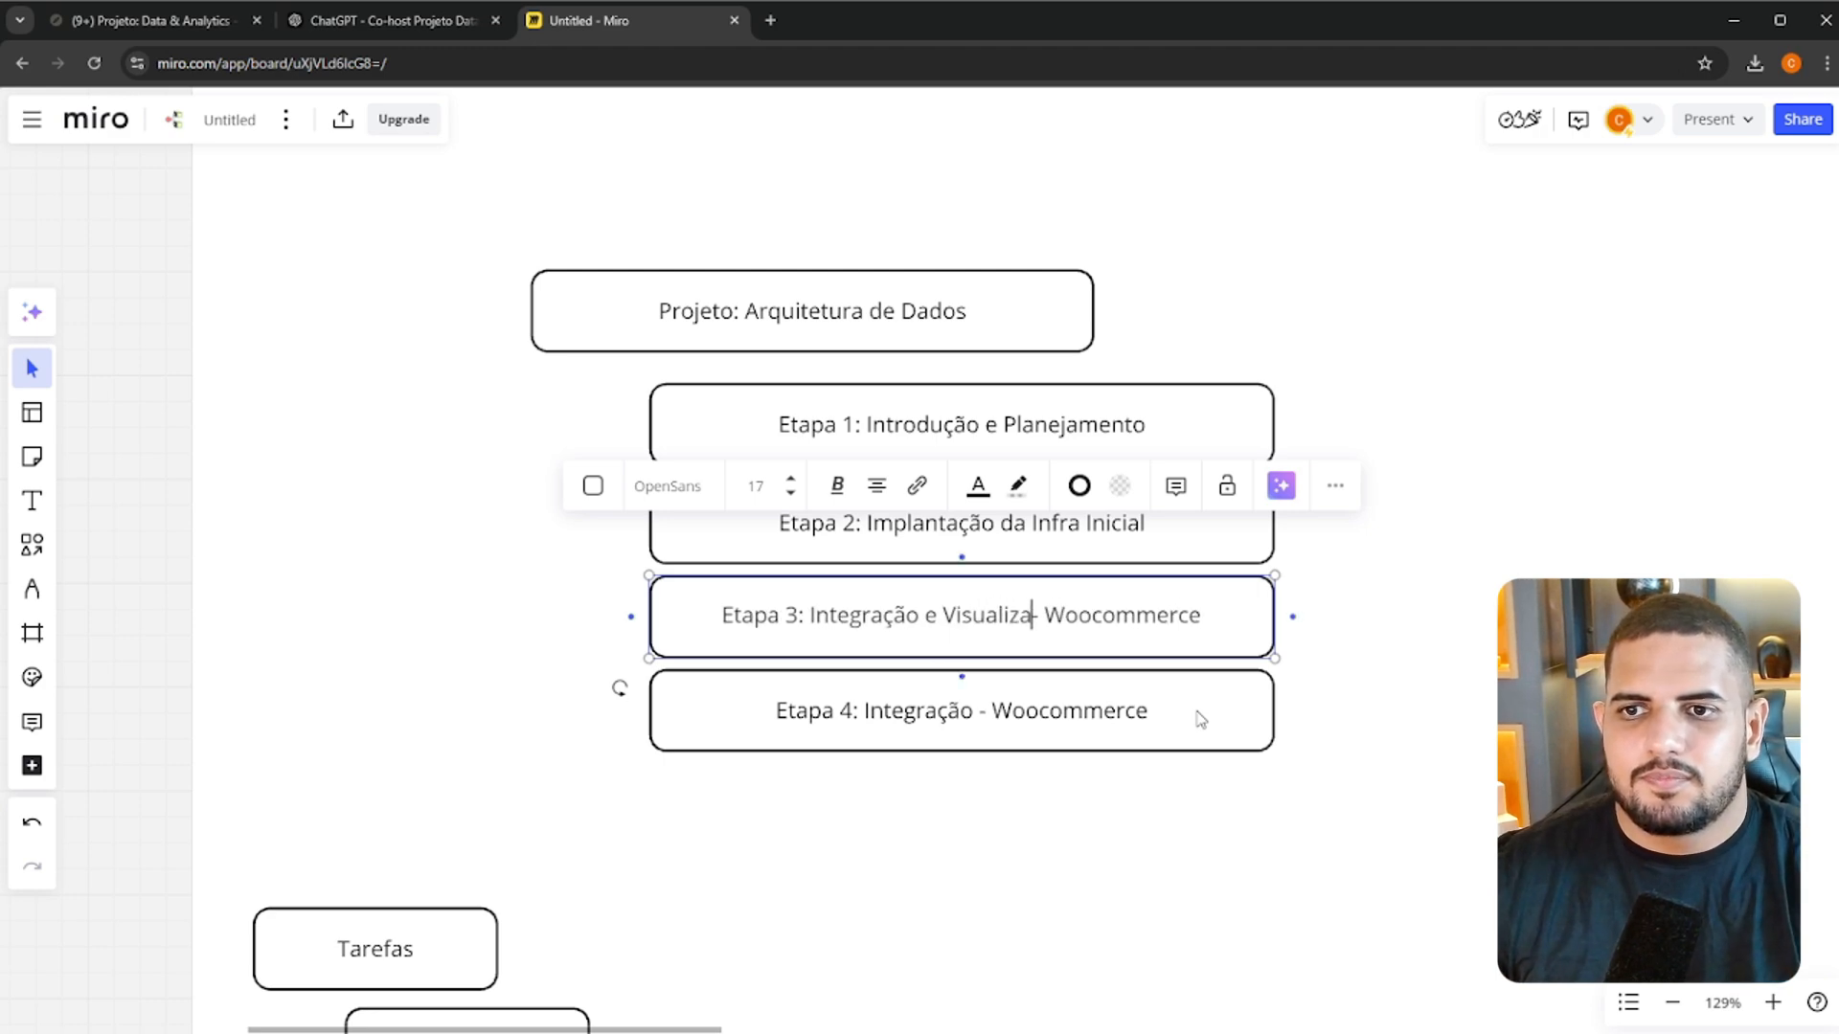
click(1200, 719)
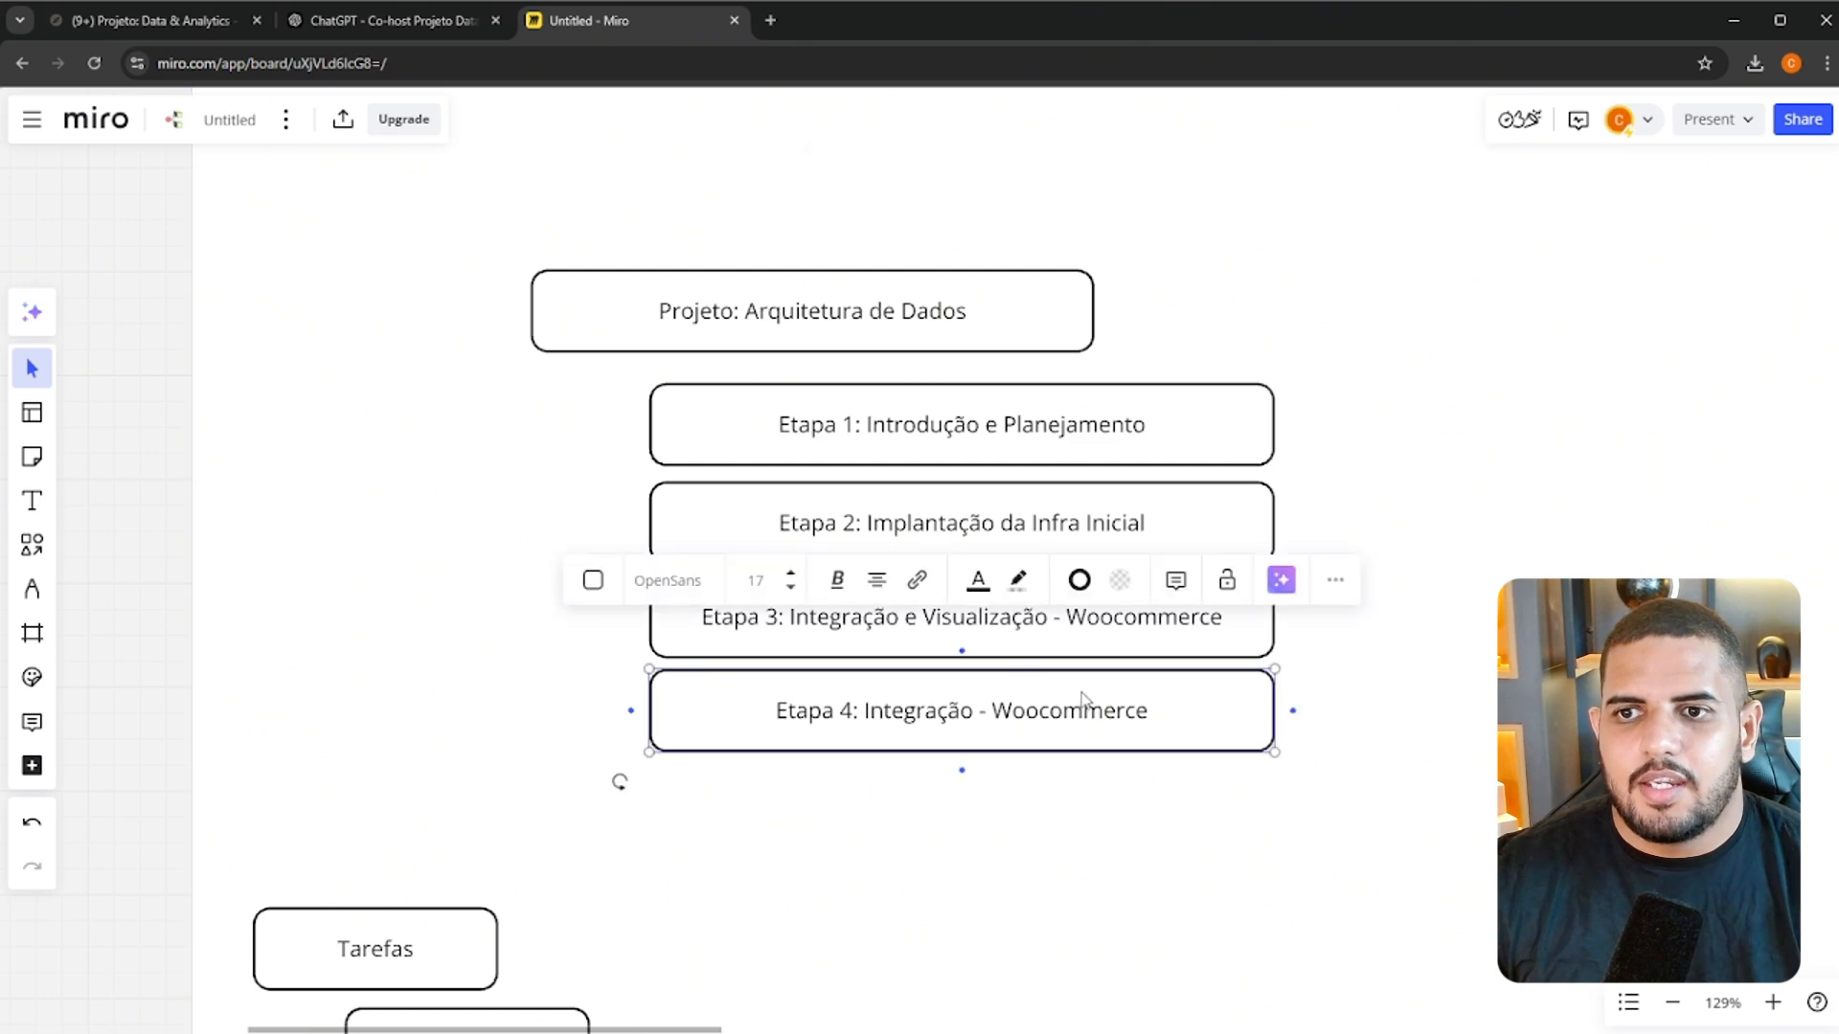
click(1144, 771)
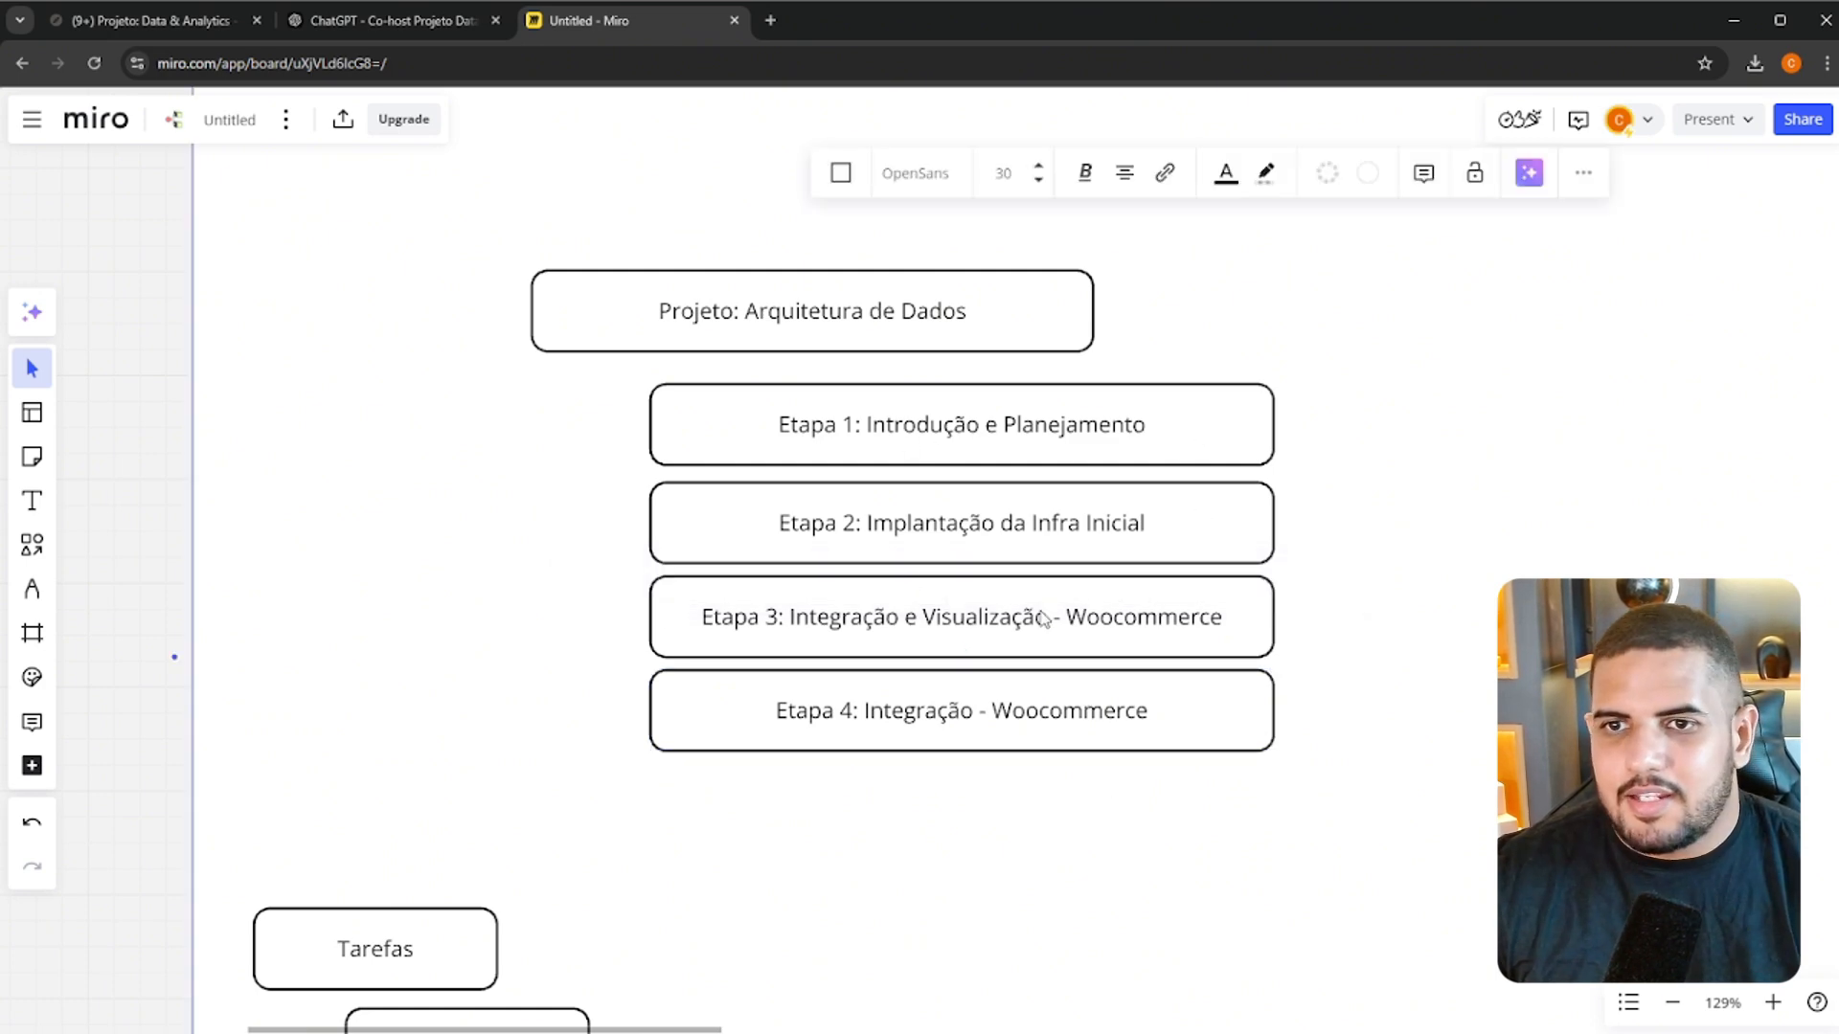
Change the description in the Etapa 4 box to "Integração e Visualização - Bling"
click(1162, 700)
click(953, 706)
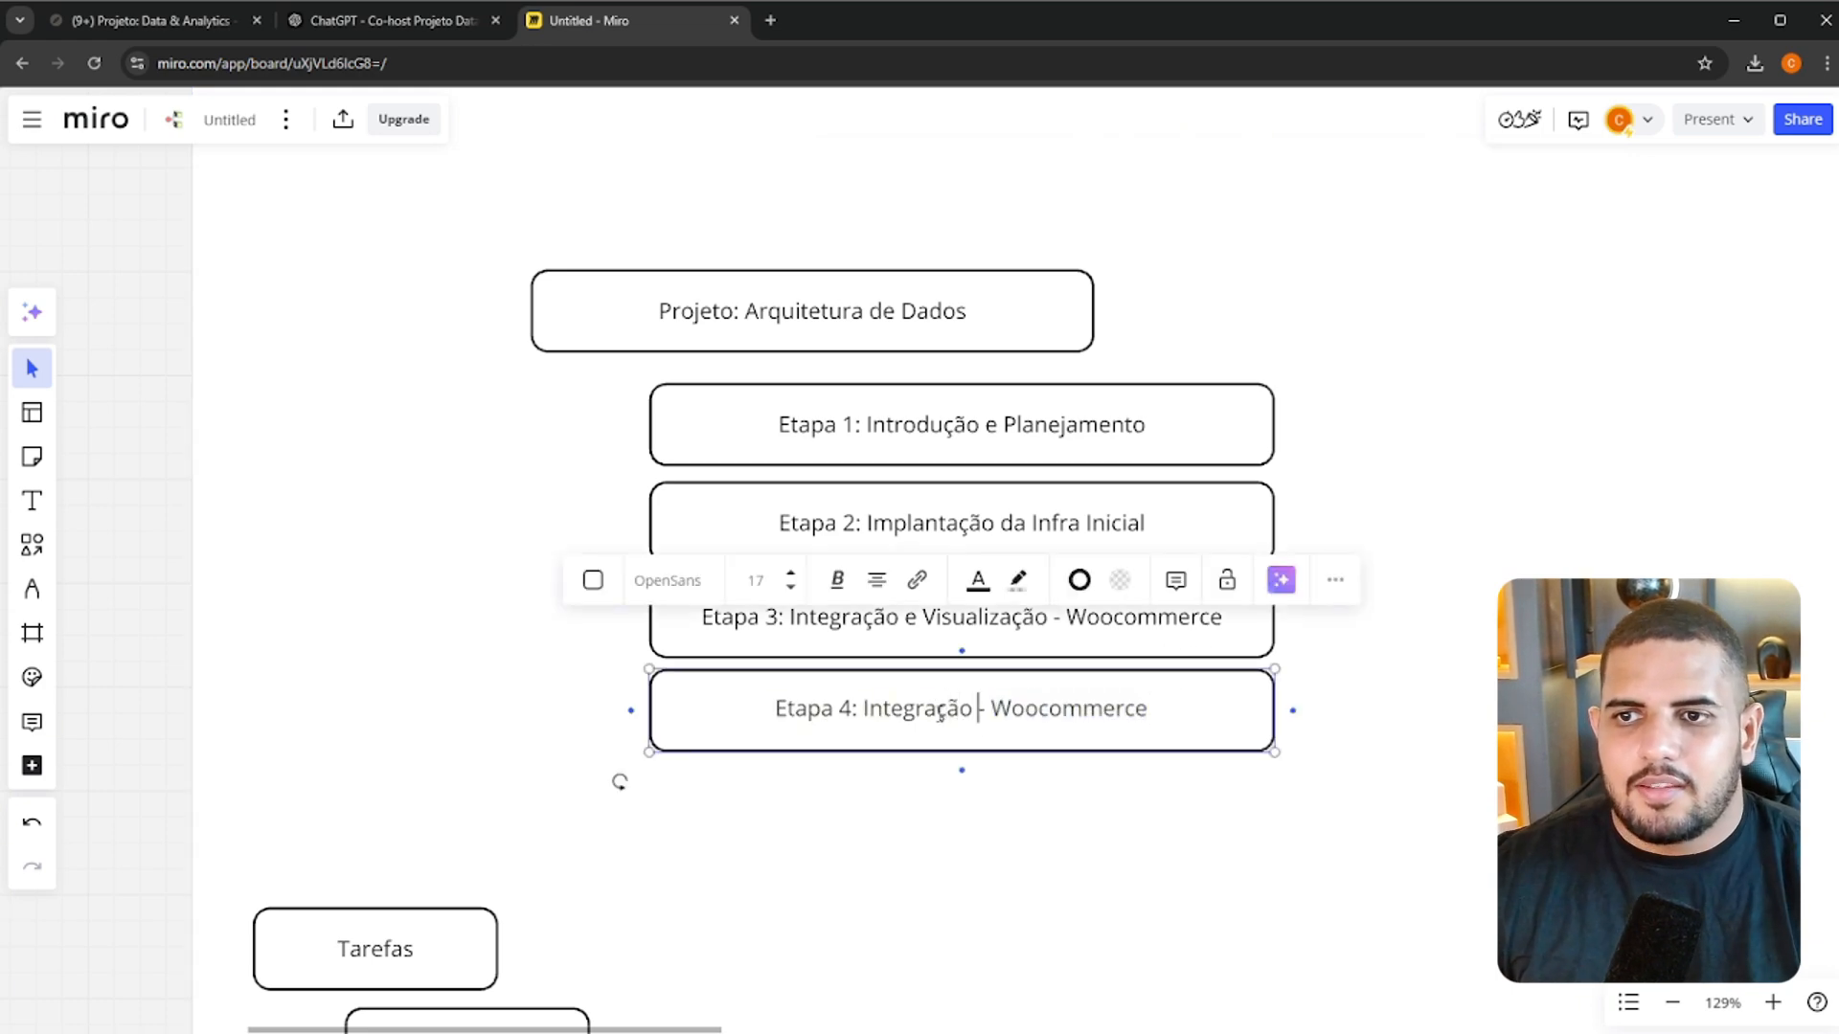
text(e Visualização)
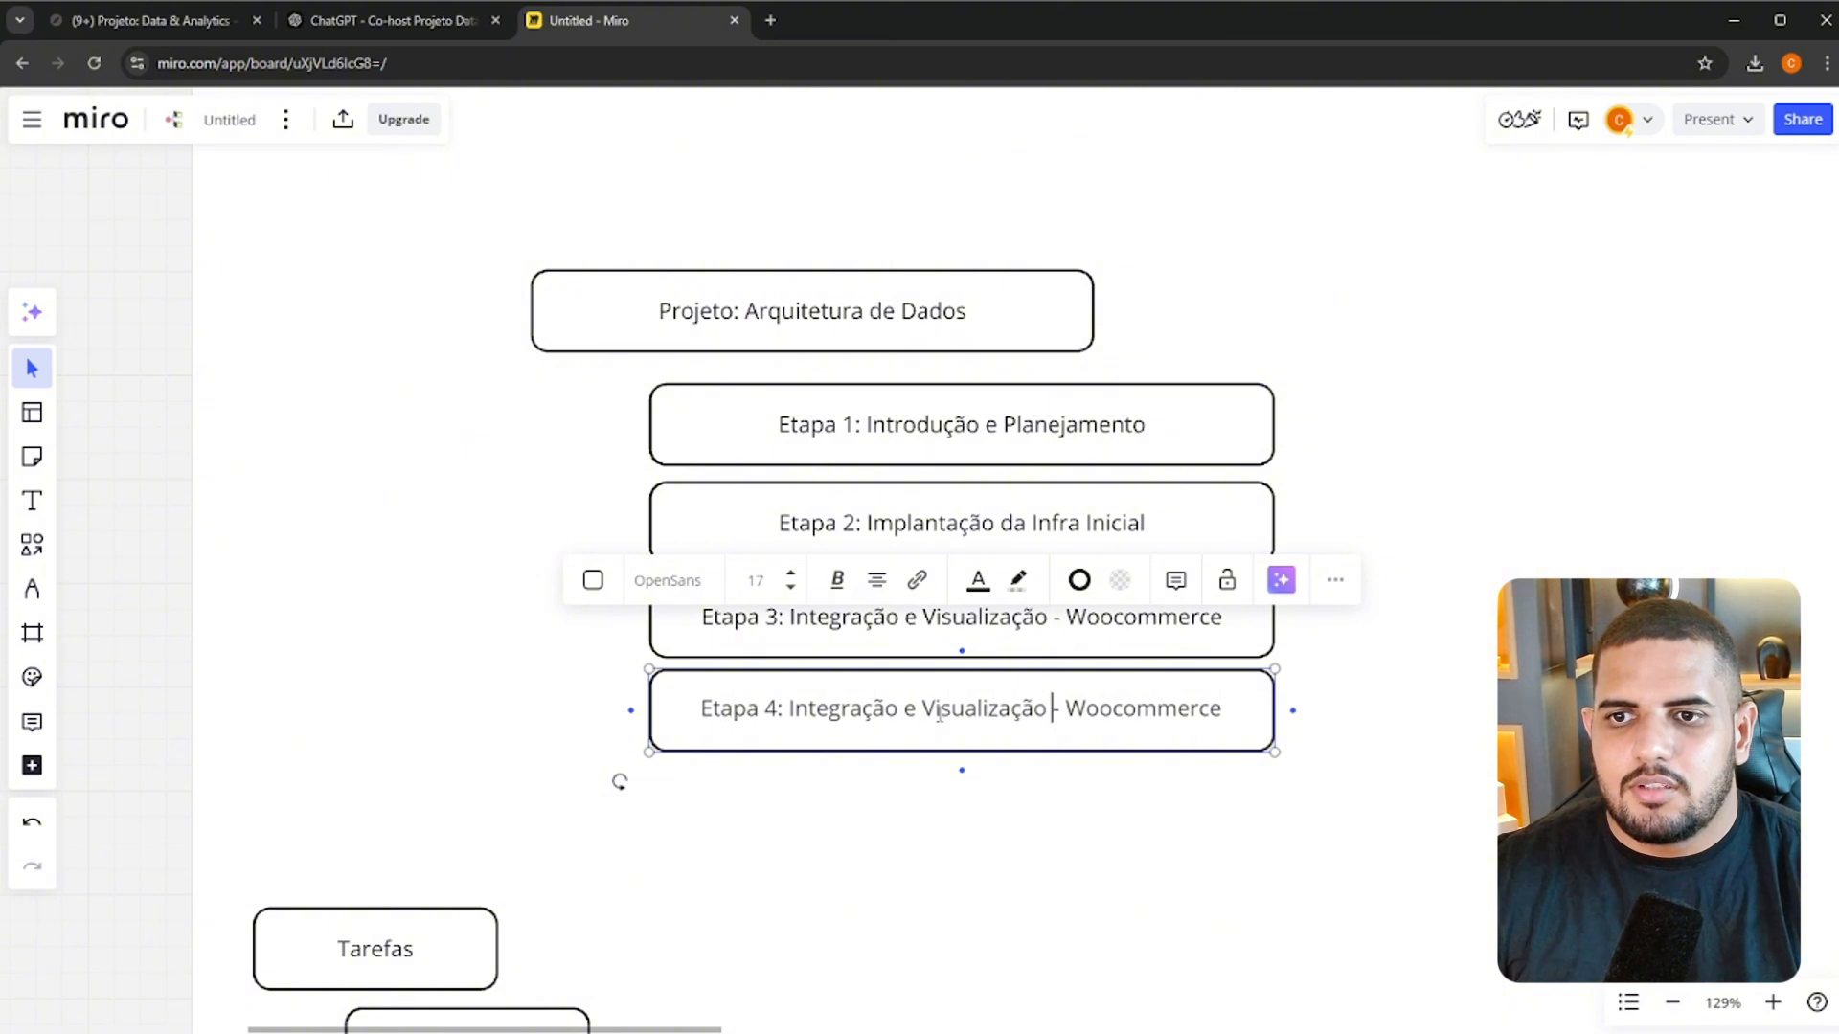
double_click(1136, 709)
text(Bling)
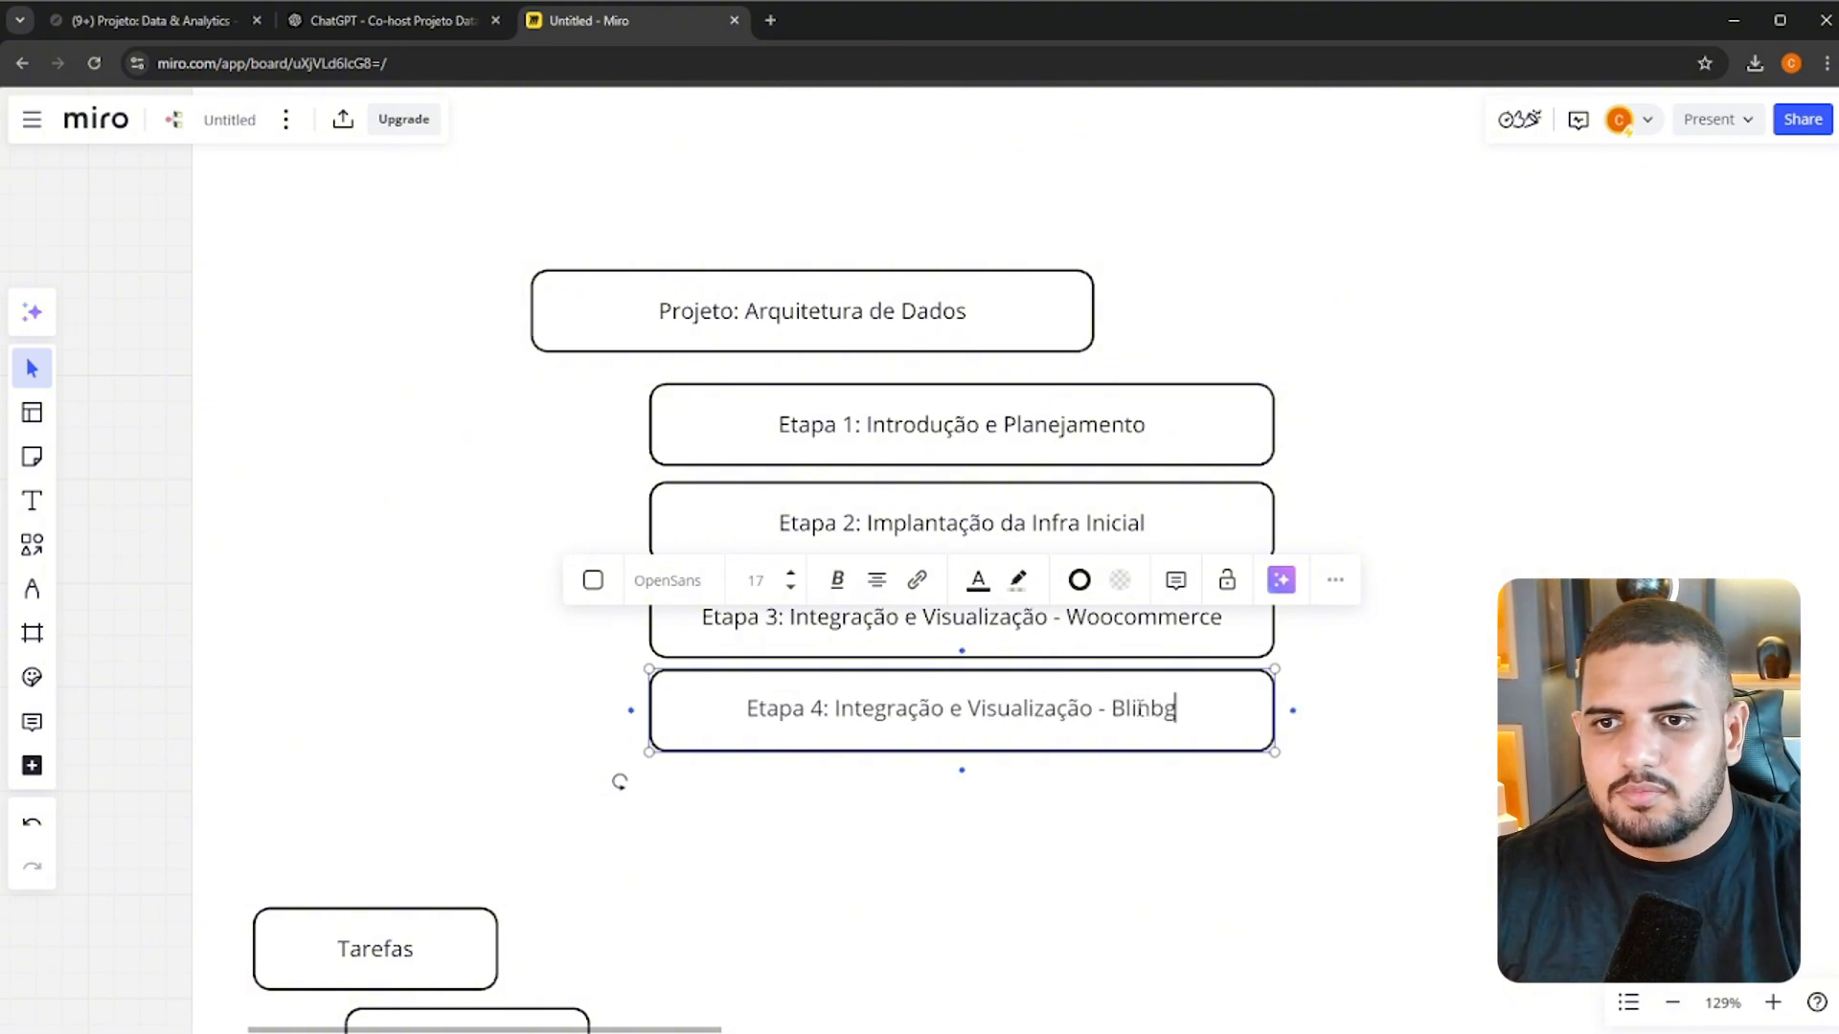
click(1381, 714)
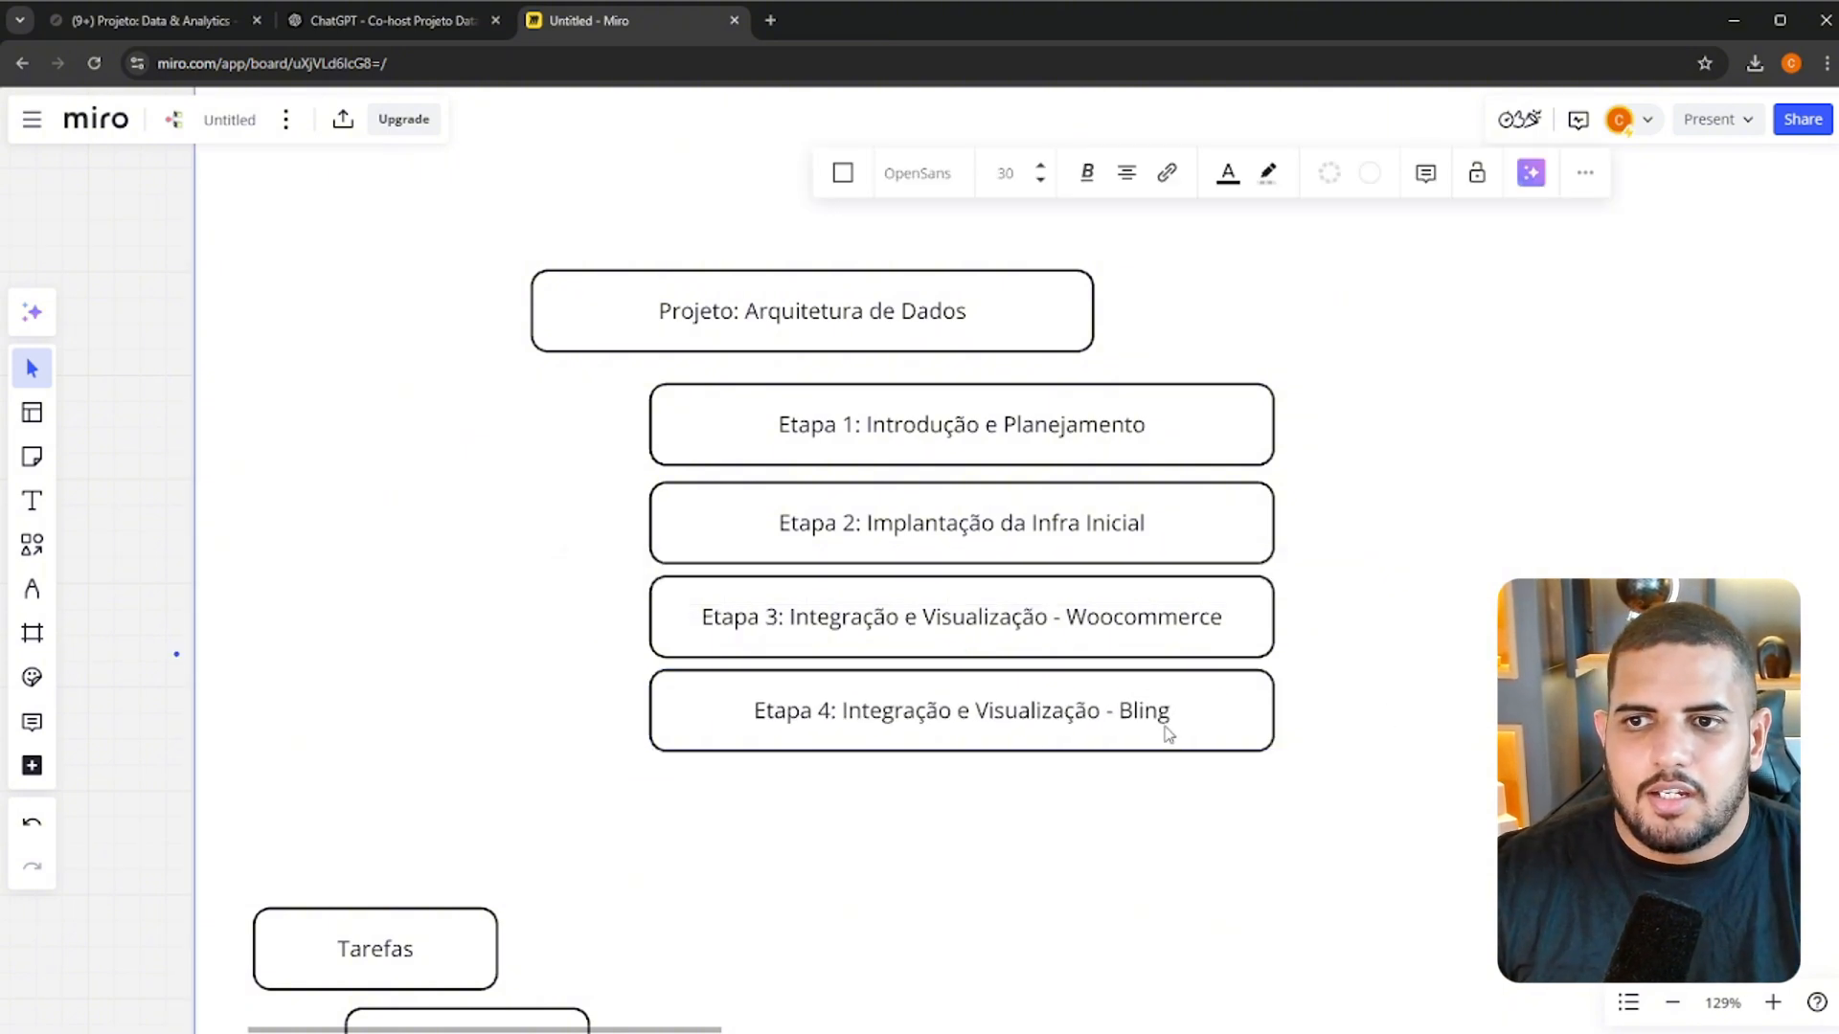
Duplicate the Etapa 4 box directly below, aligned with it, and change the copy's stage number to 5
click(1162, 726)
key(ctrl+c)
key(ctrl+v)
drag(1066, 724, 939, 821)
double_click(934, 814)
double_click(825, 803)
text(5)
click(1011, 804)
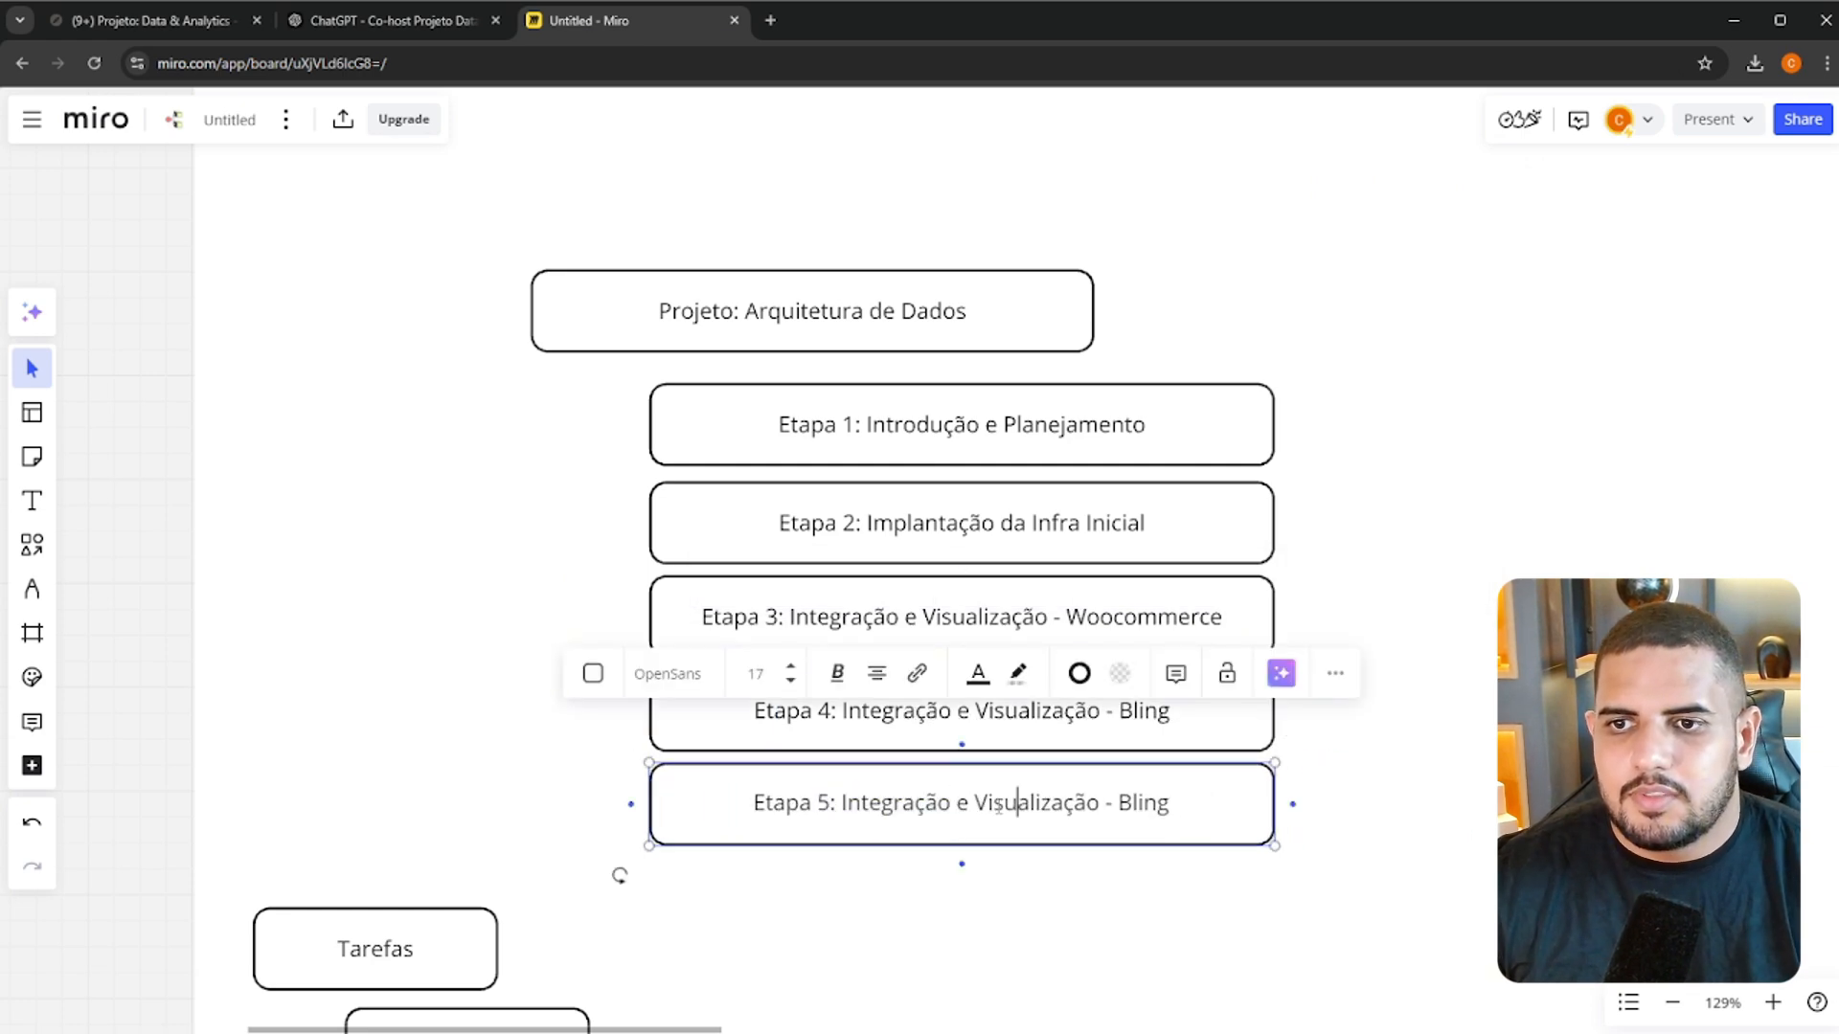
Replace "Bling" in the Etapa 5 box with "Google Analytics"
double_click(1138, 803)
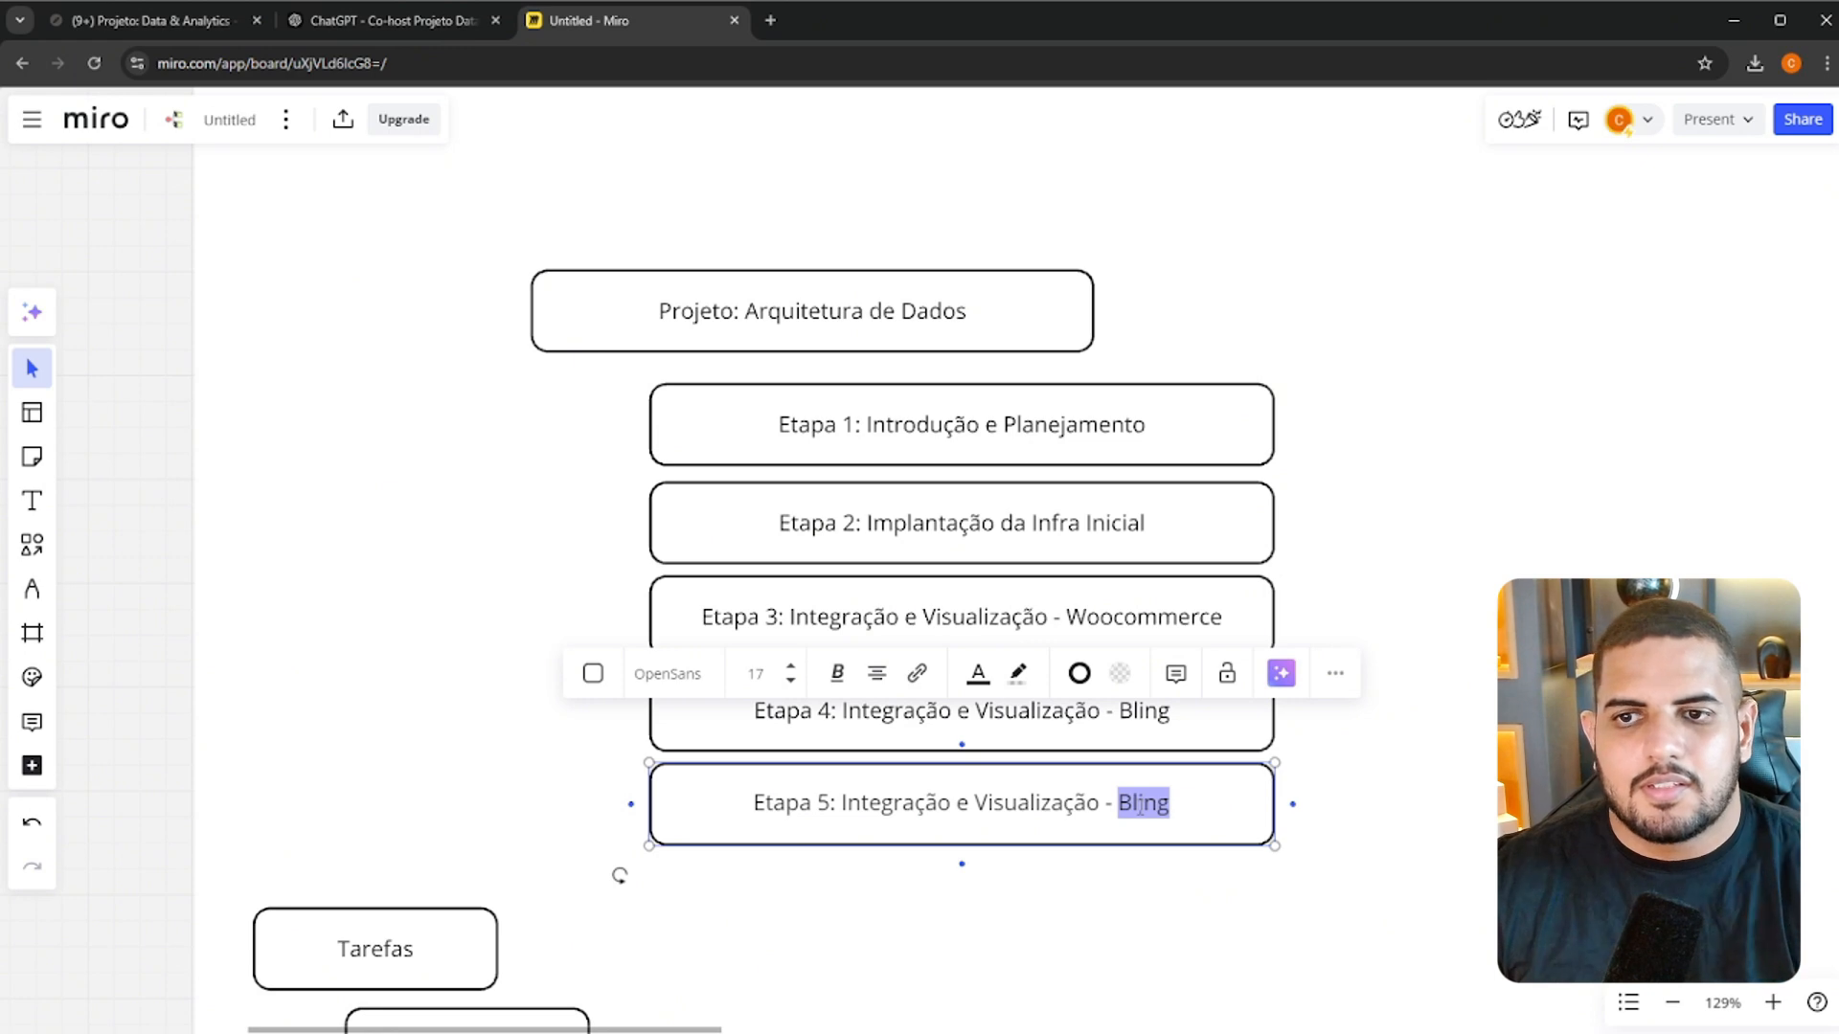
text(Google)
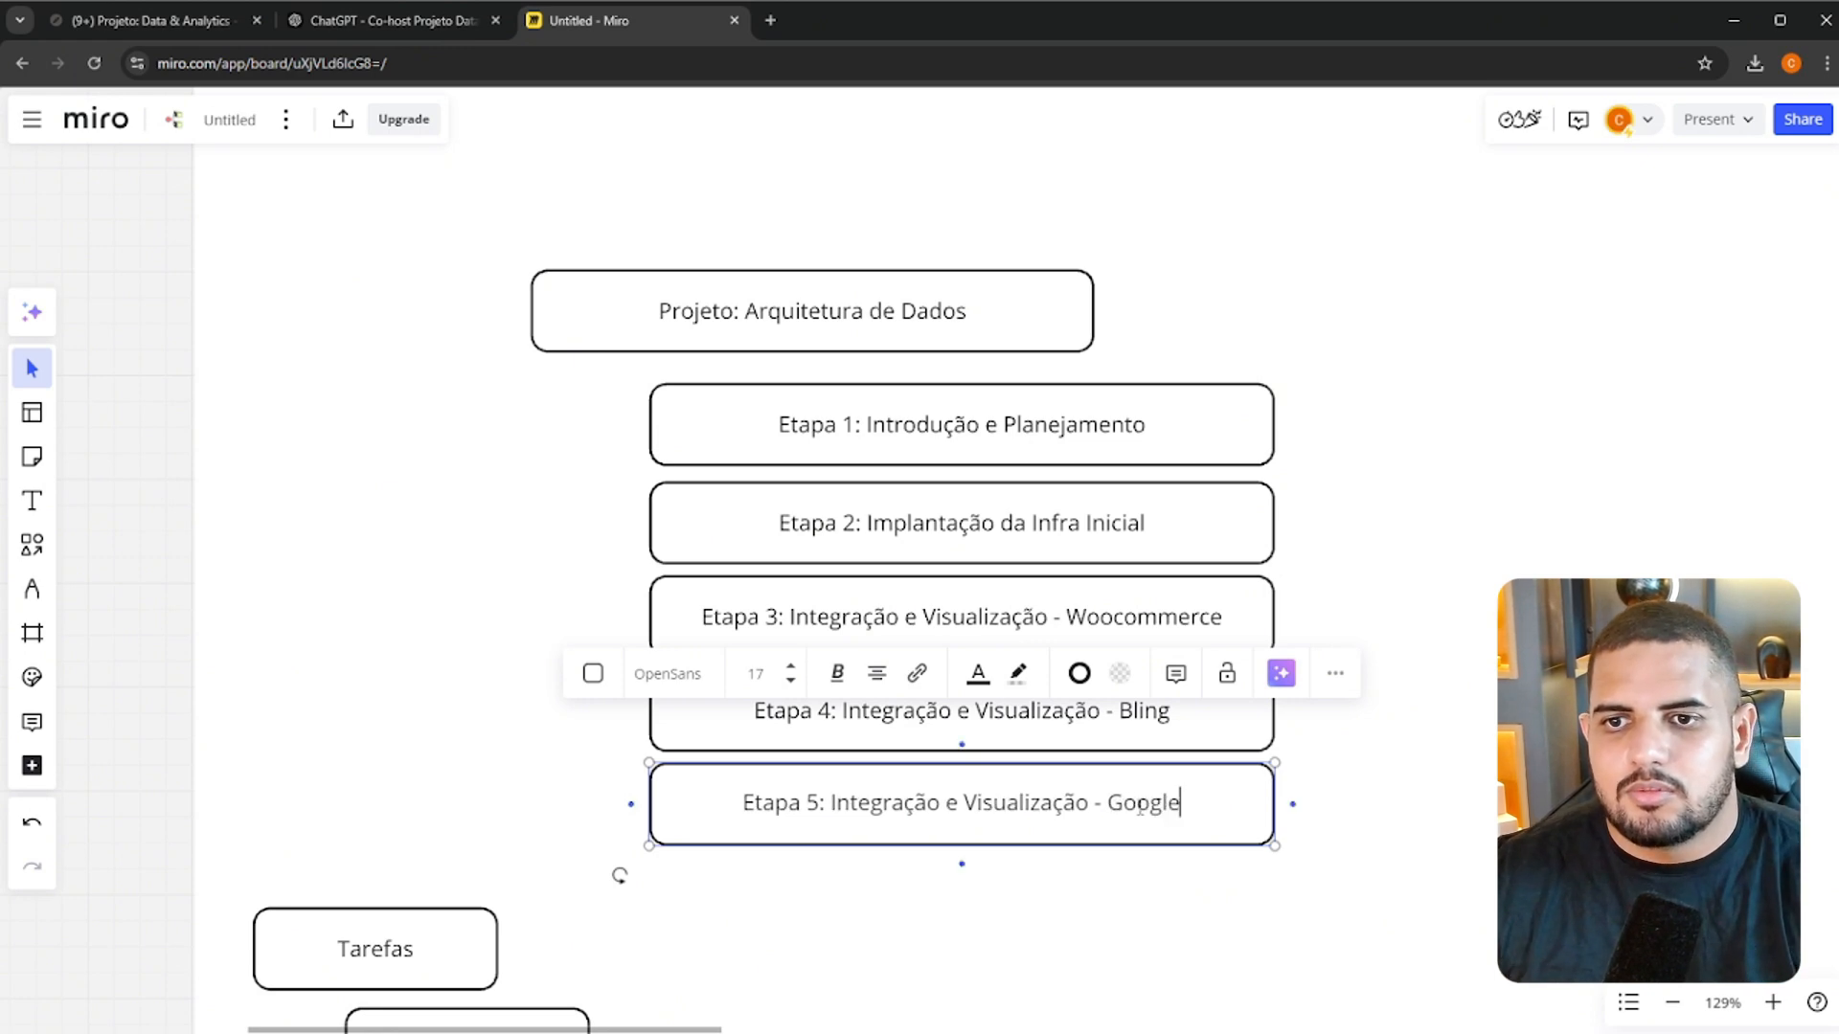
text( Analytics)
click(1162, 750)
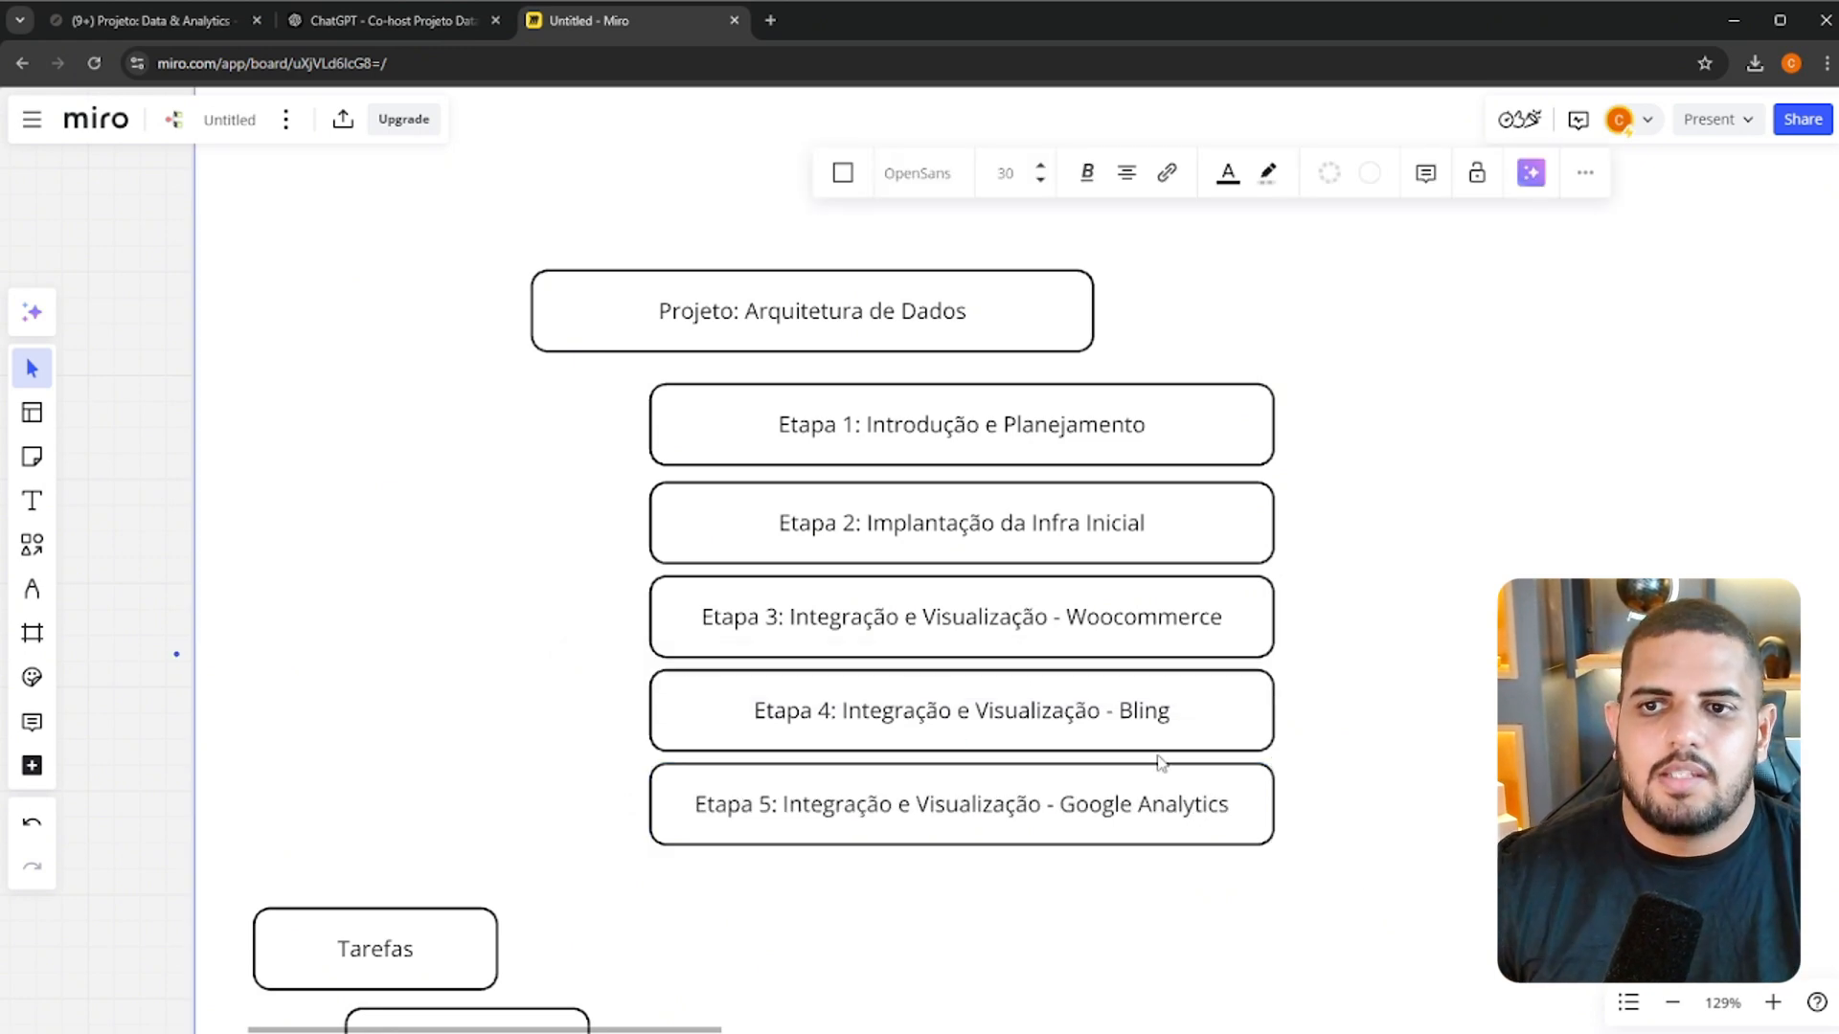
click(1099, 802)
click(1487, 760)
Delete the leftover Tarefas and Sub Tarefas boxes below the list of stages
scroll(1491, 764, down, 2)
drag(1136, 817, 981, 484)
drag(243, 535, 632, 732)
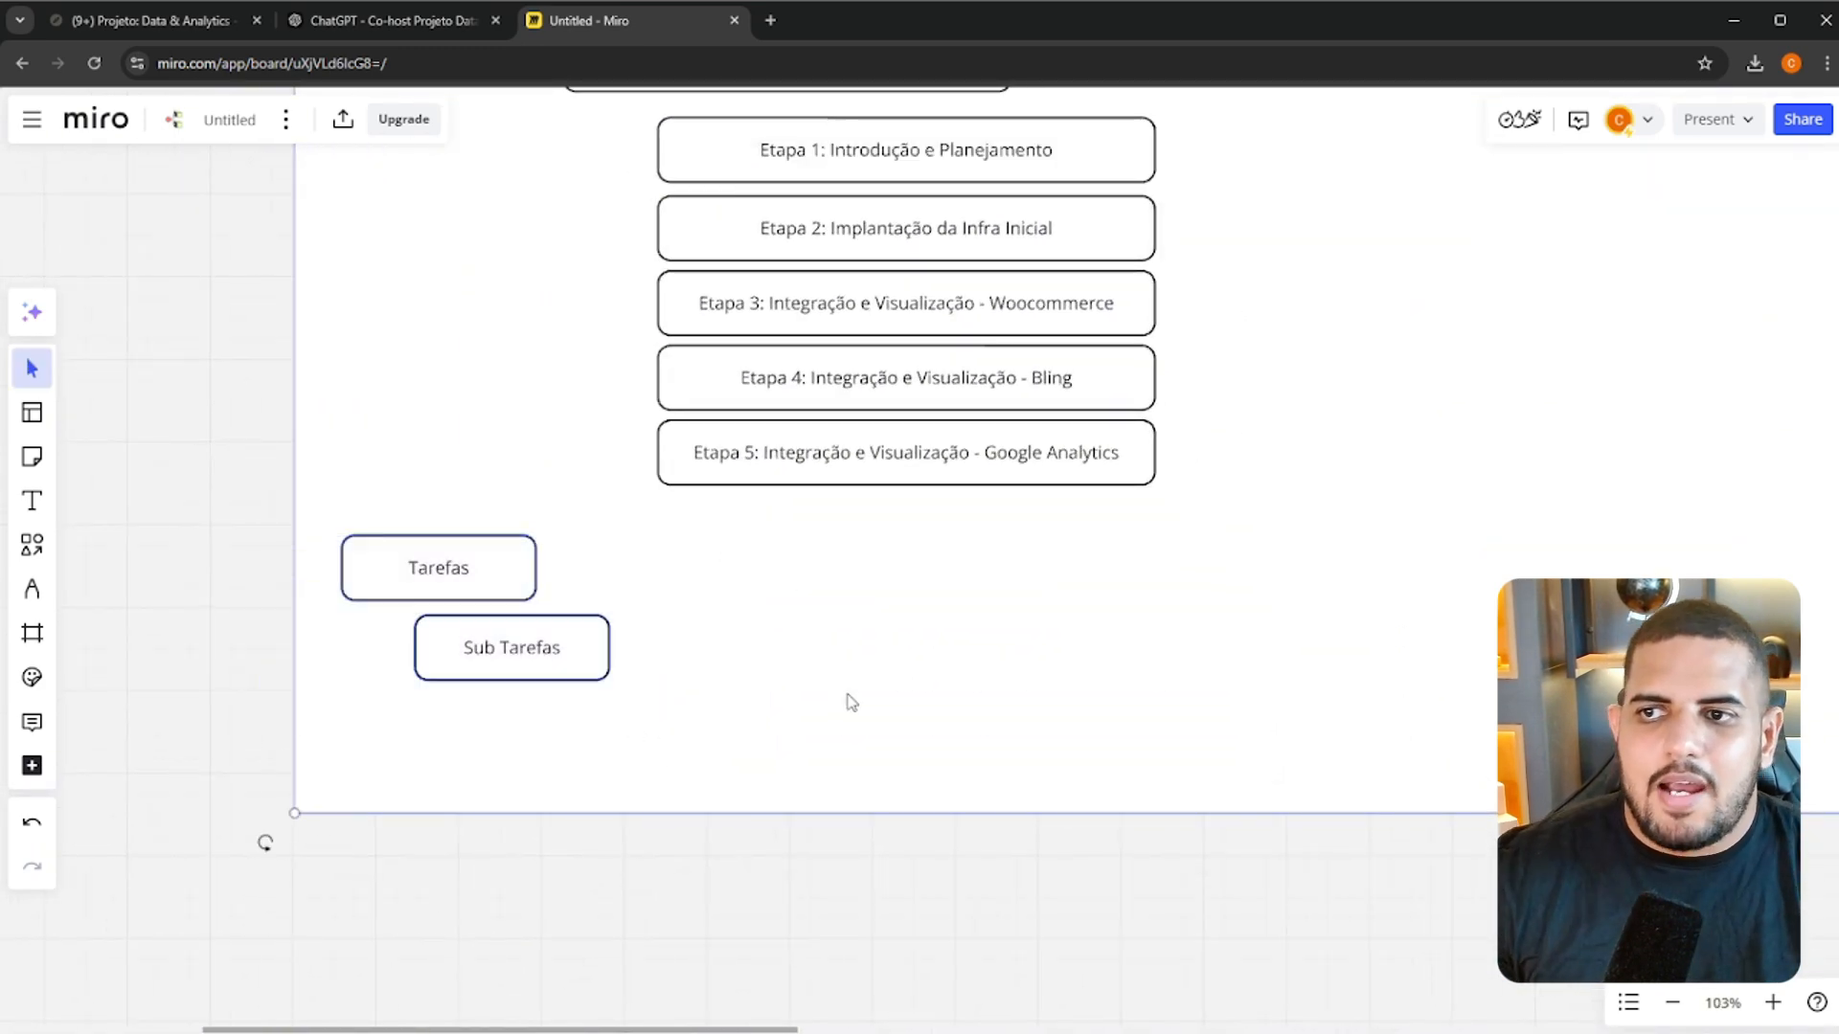
key(Delete)
scroll(937, 617, up, 3)
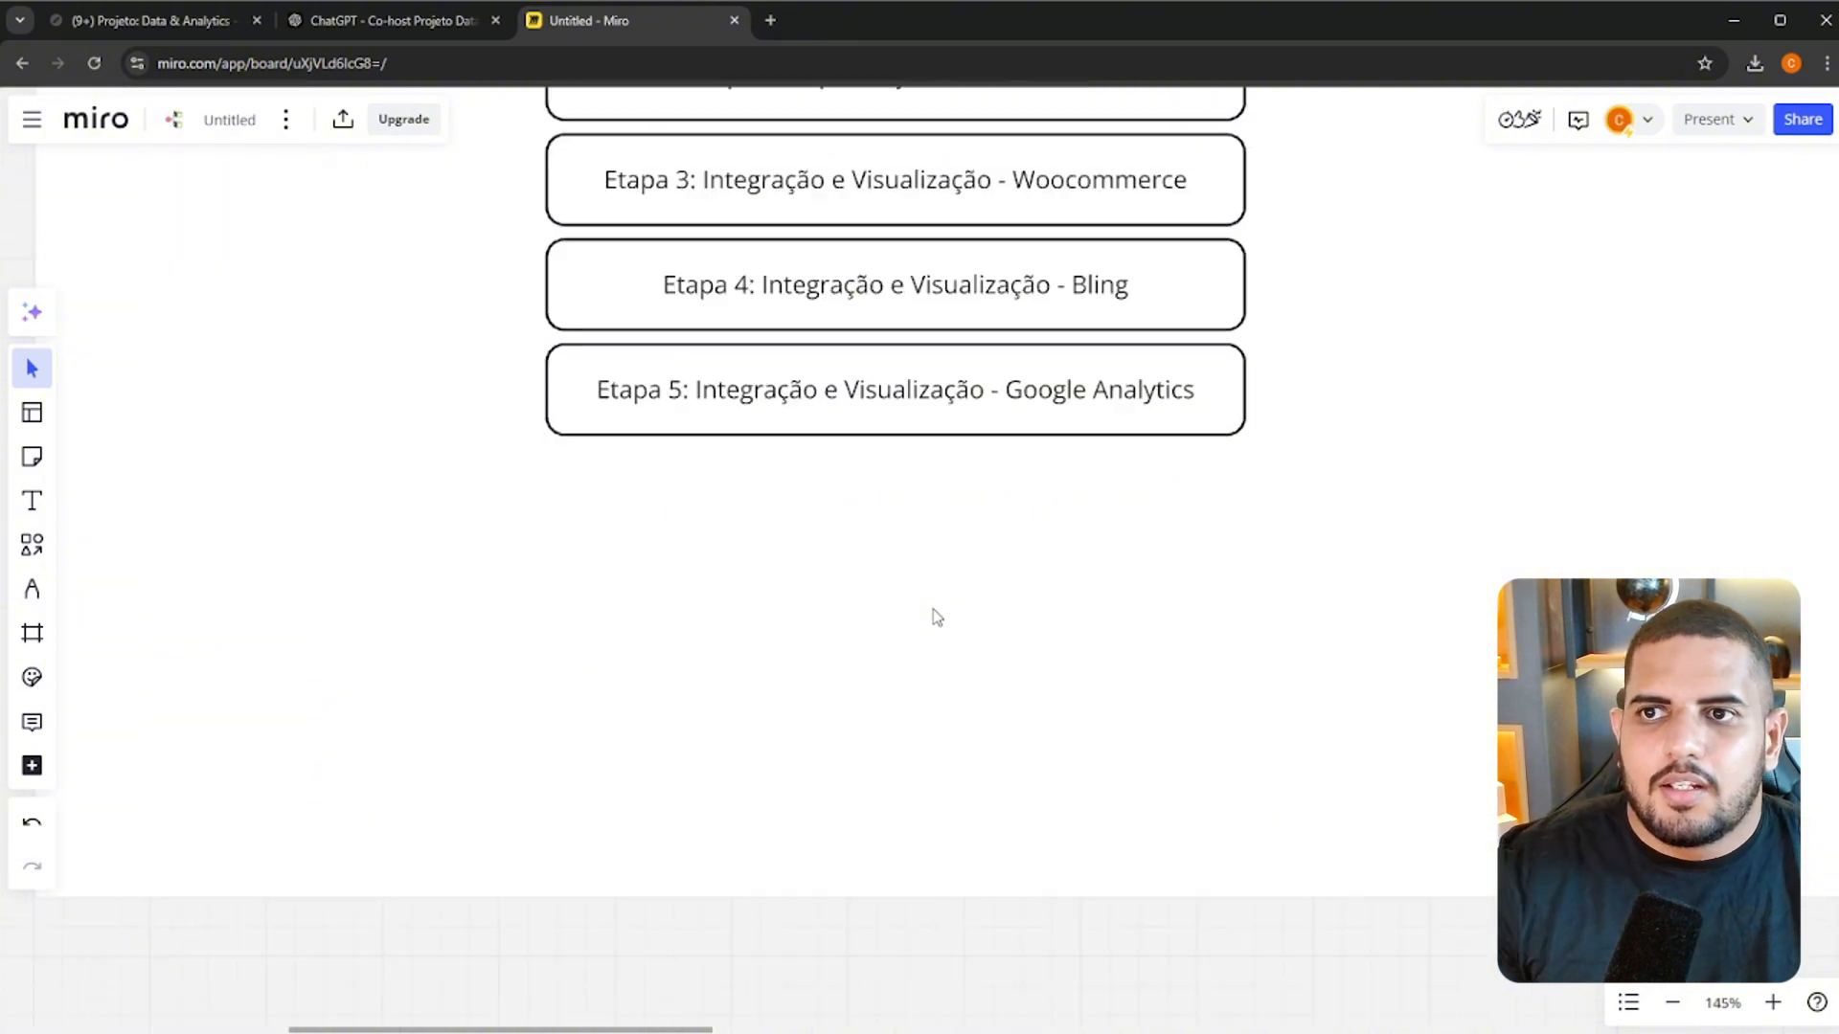
drag(1292, 390, 1326, 756)
scroll(1269, 507, down, 2)
scroll(1269, 507, down, 2)
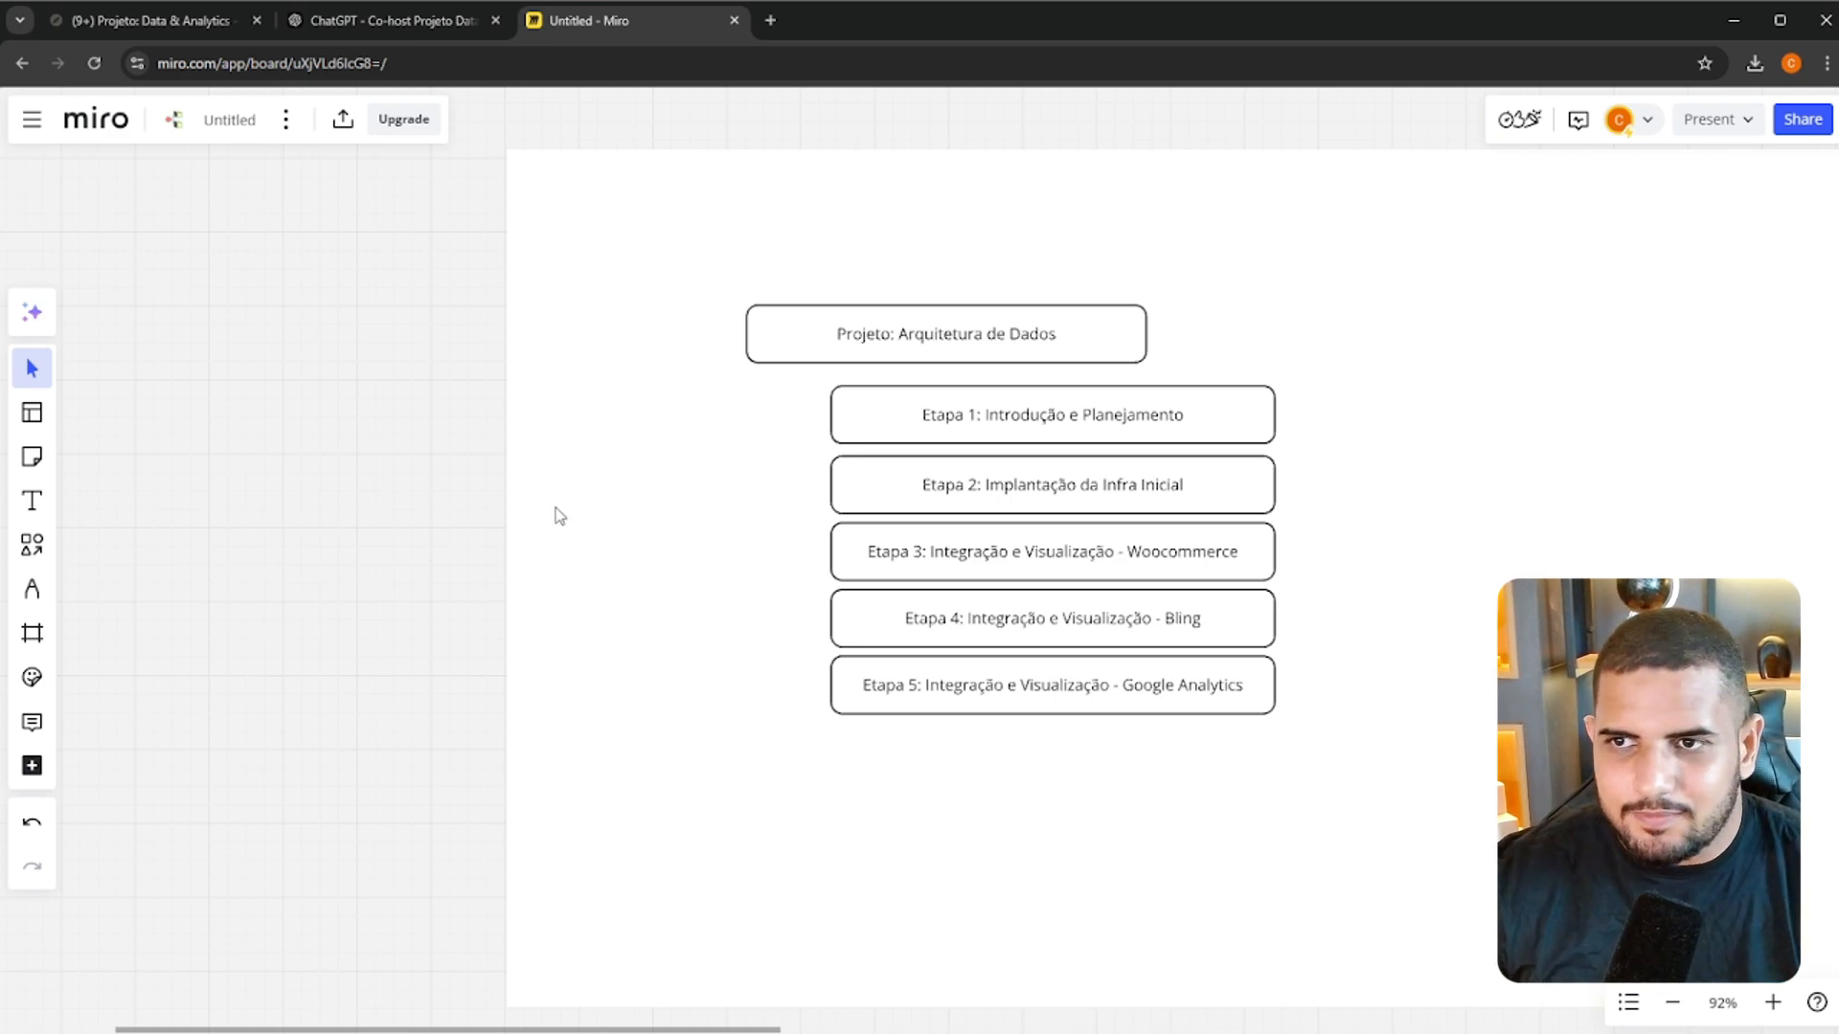
Move the Etapa 2 to Etapa 5 boxes down together to open a gap beneath the Etapa 1 box
drag(407, 476, 1295, 766)
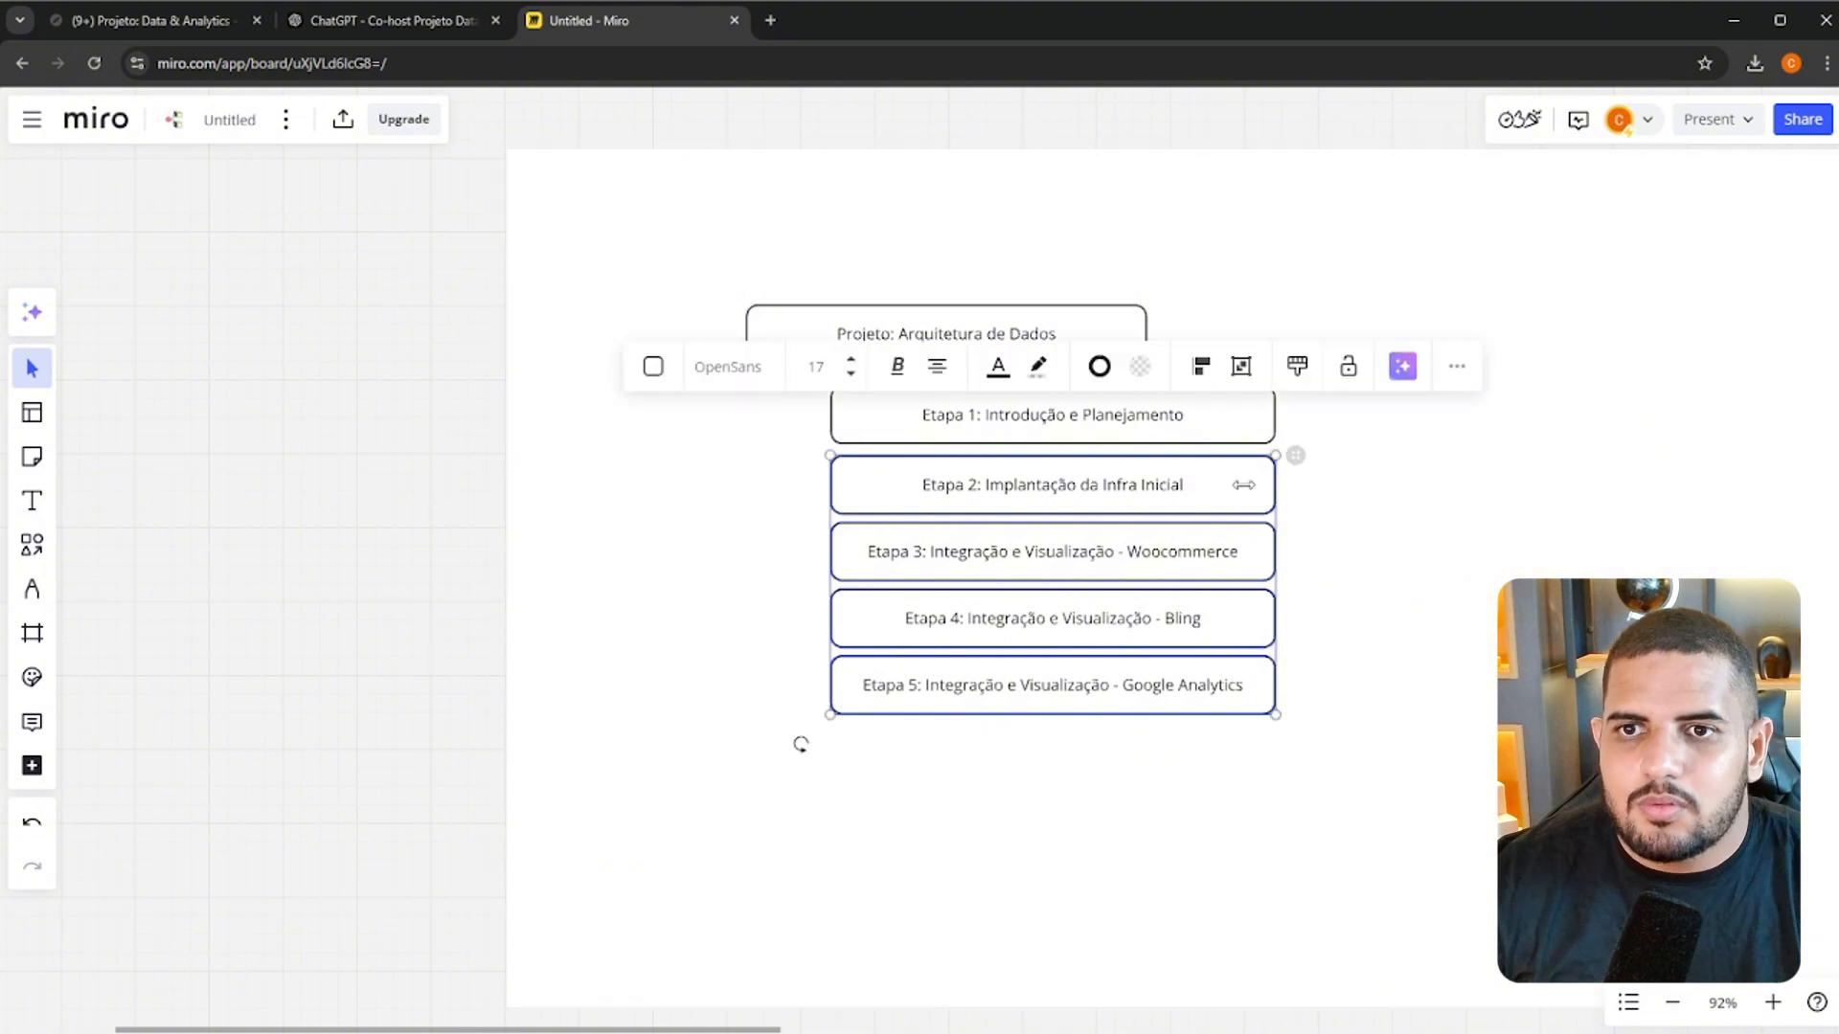
drag(1120, 498, 1125, 554)
click(1425, 503)
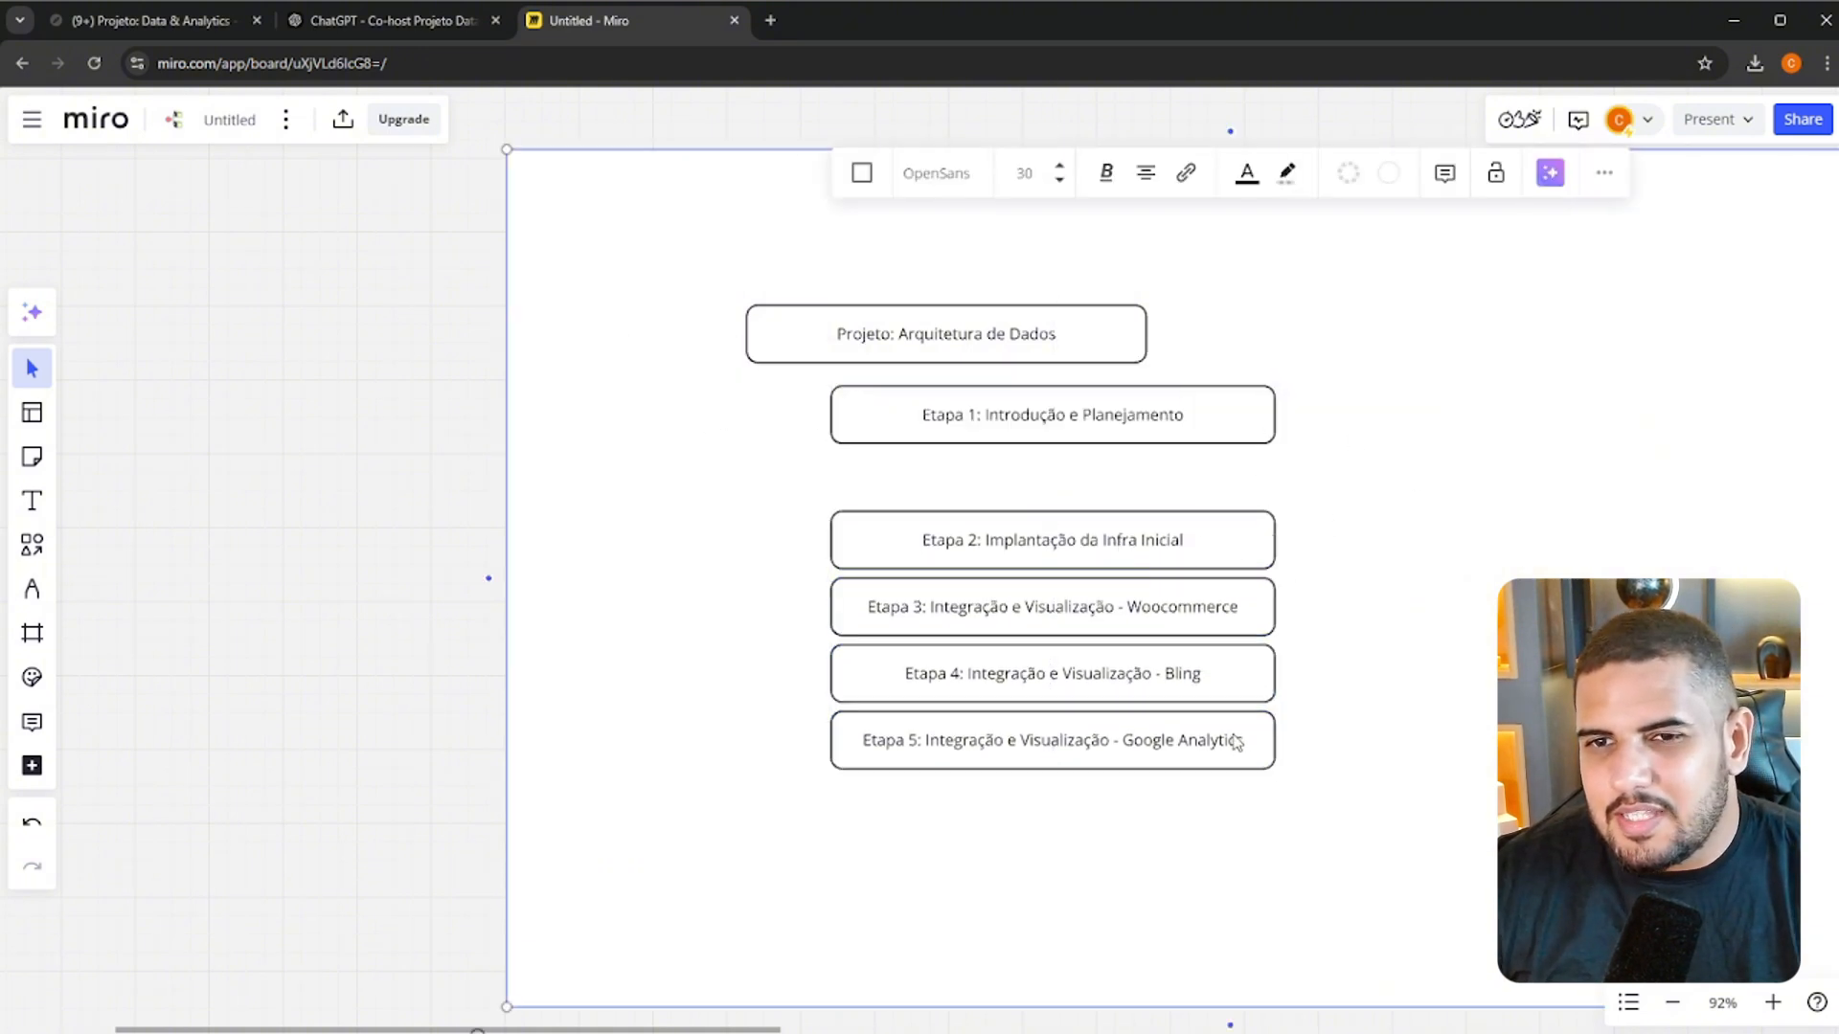
click(415, 499)
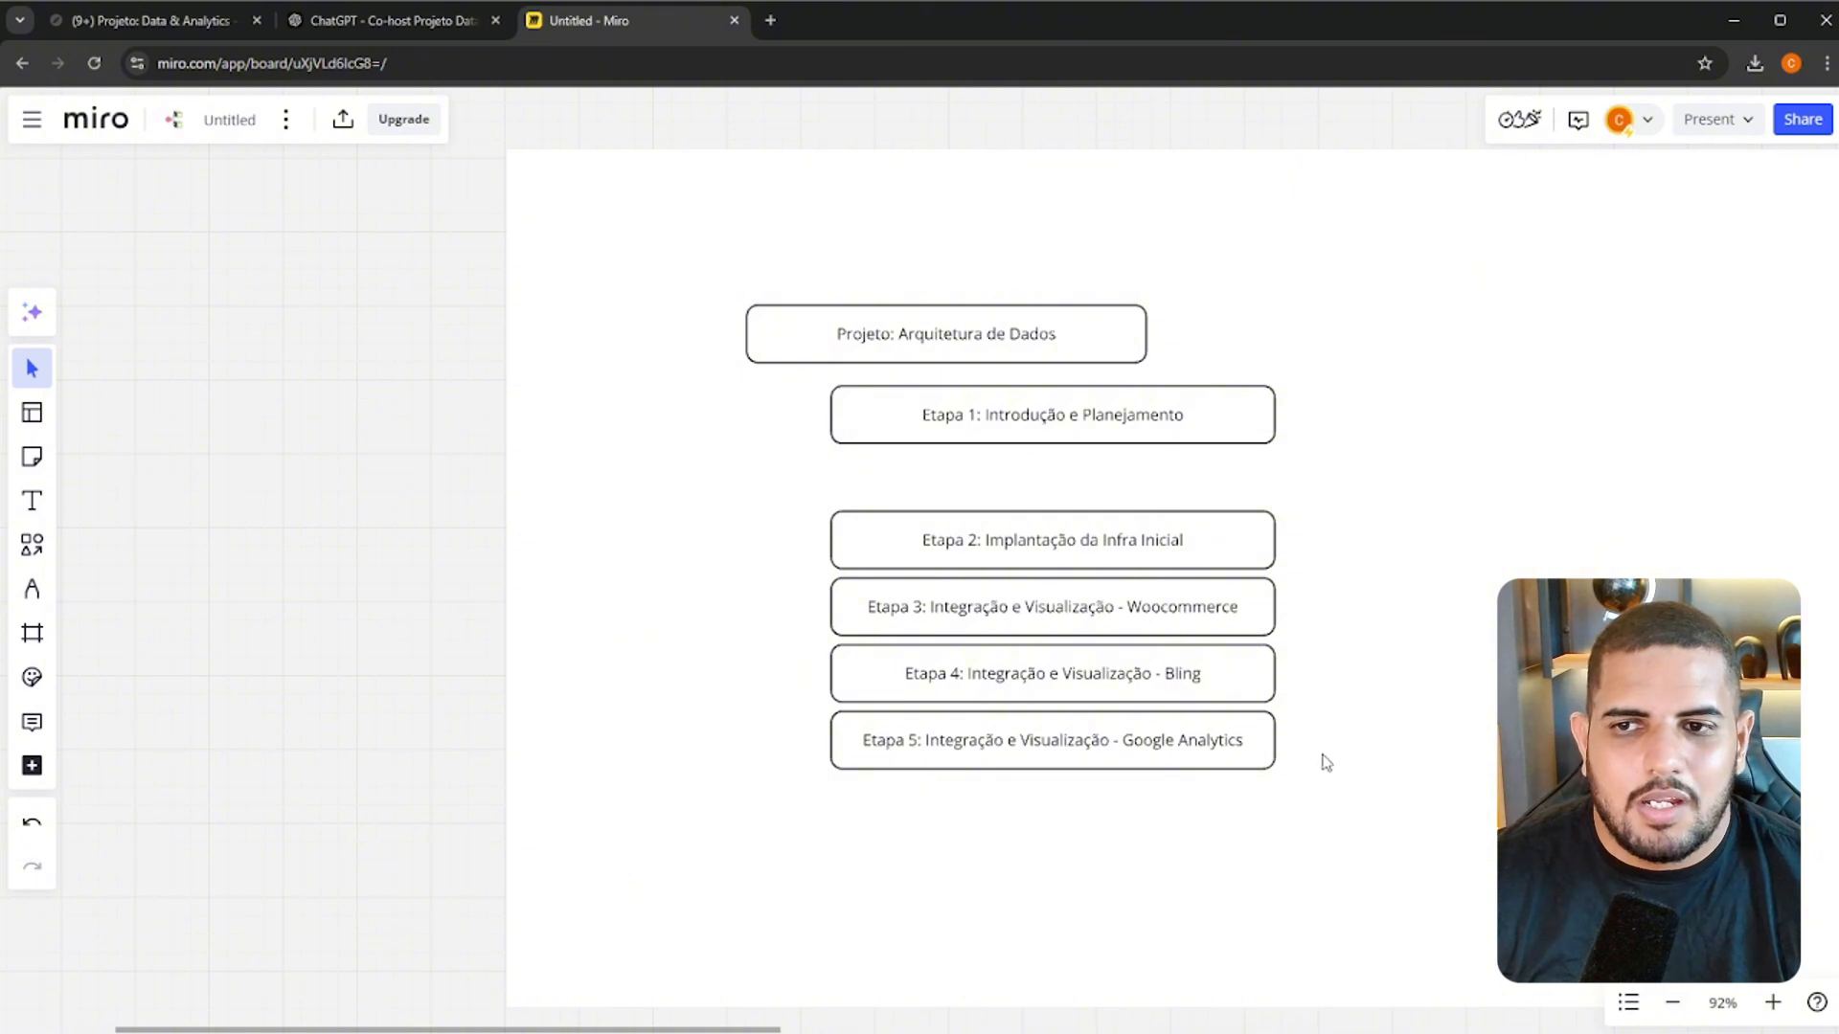
drag(448, 496, 1285, 843)
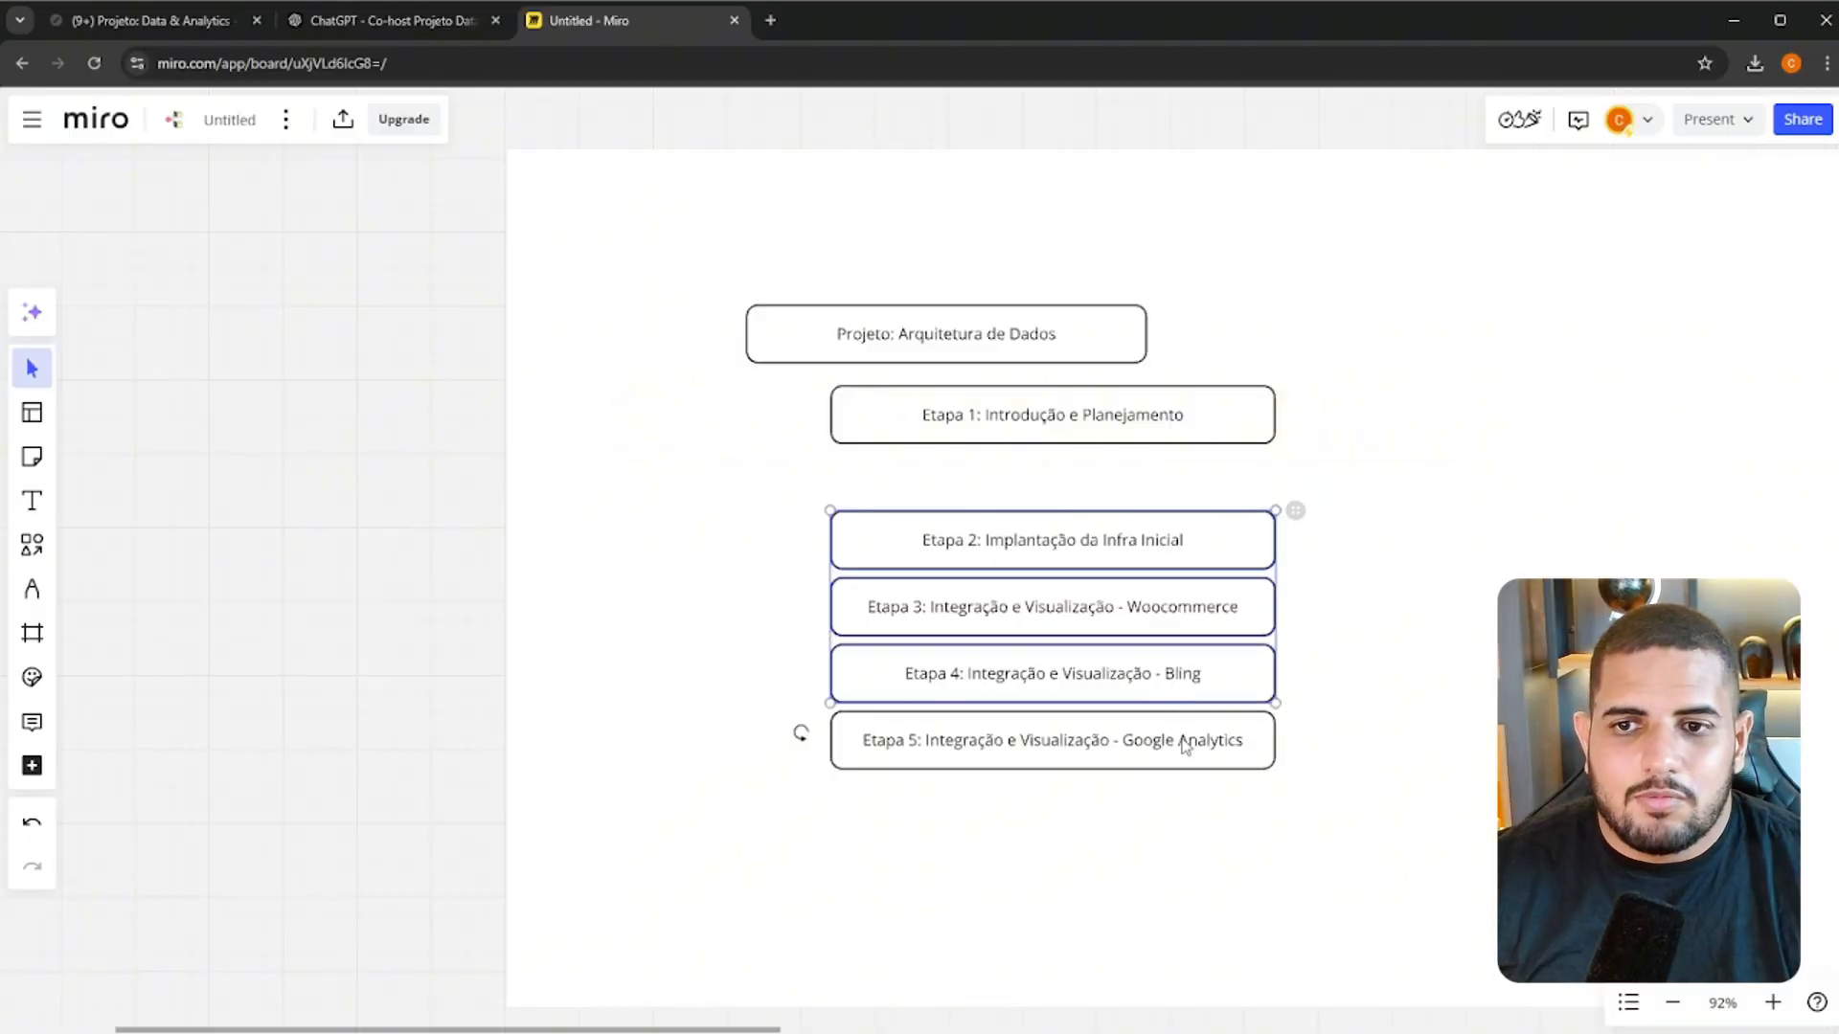
shift+click(1186, 747)
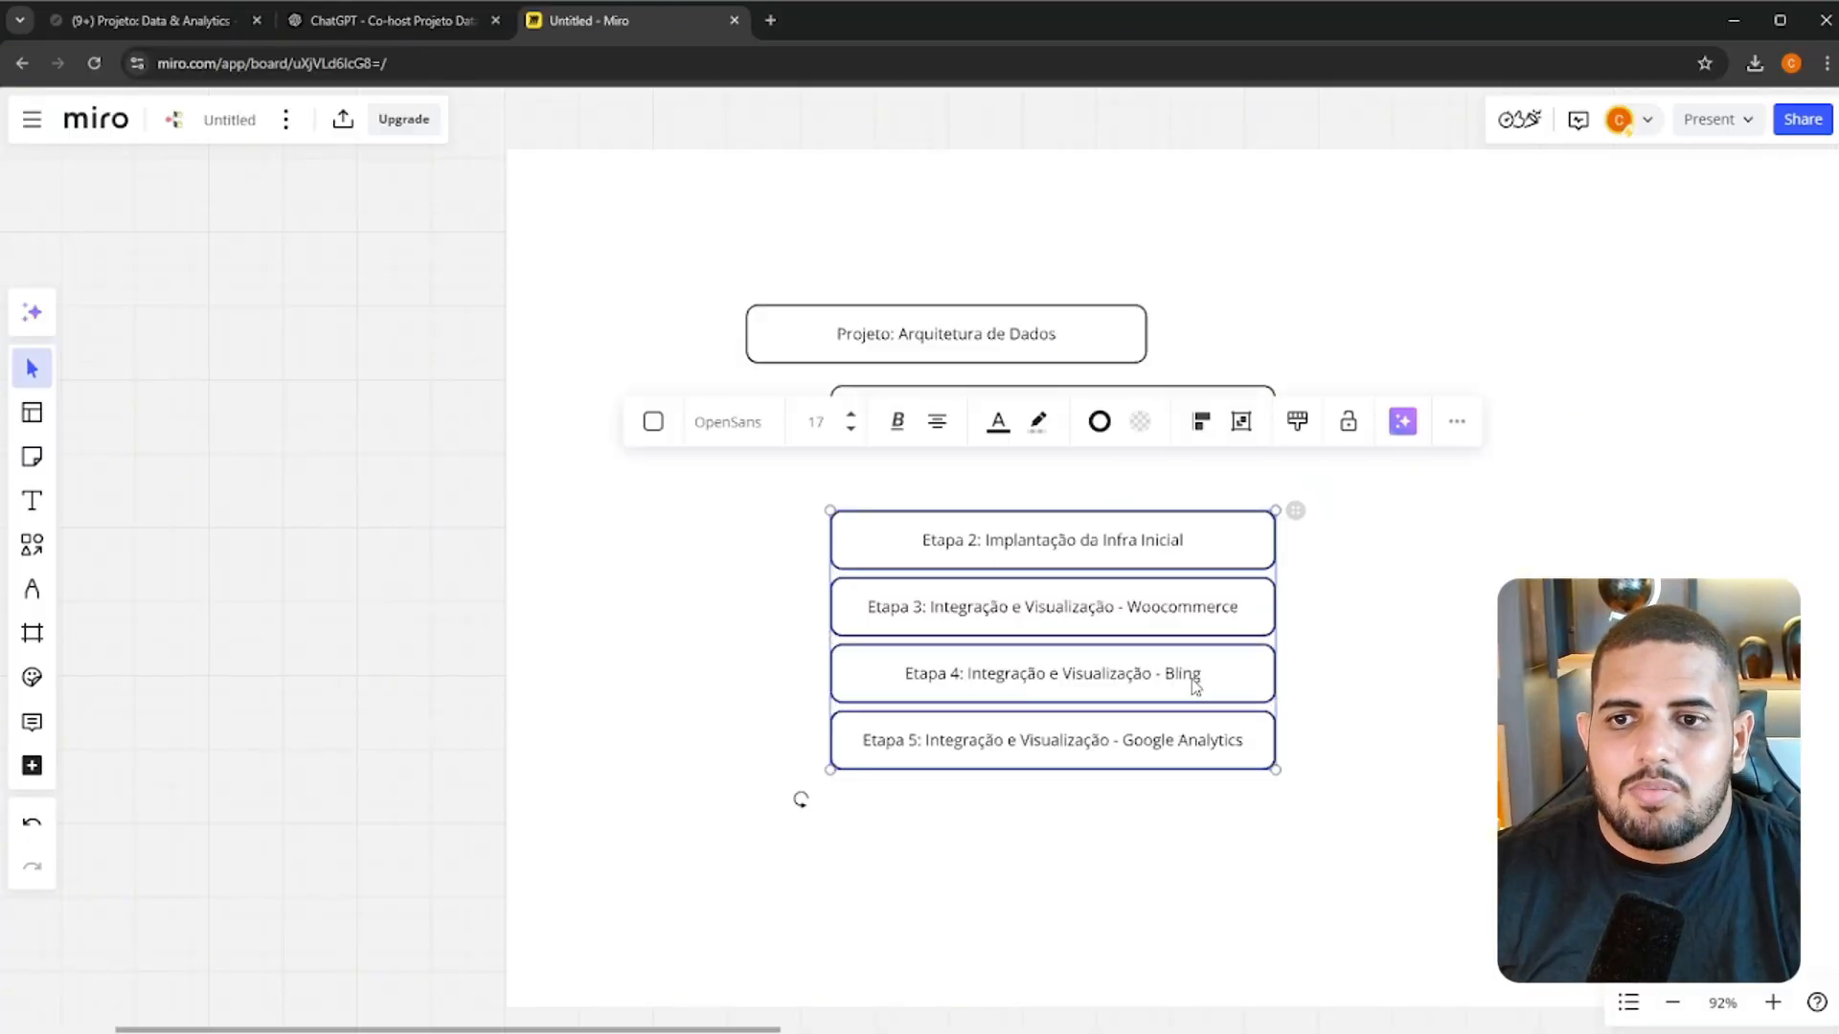
mouse_move(1185, 553)
mouse_down()
mouse_move(1185, 593)
mouse_move(1164, 577)
mouse_up()
click(668, 508)
Duplicate the Etapa 1 box, place the copy slightly indented just below it, and make it narrower and shorter
click(1186, 438)
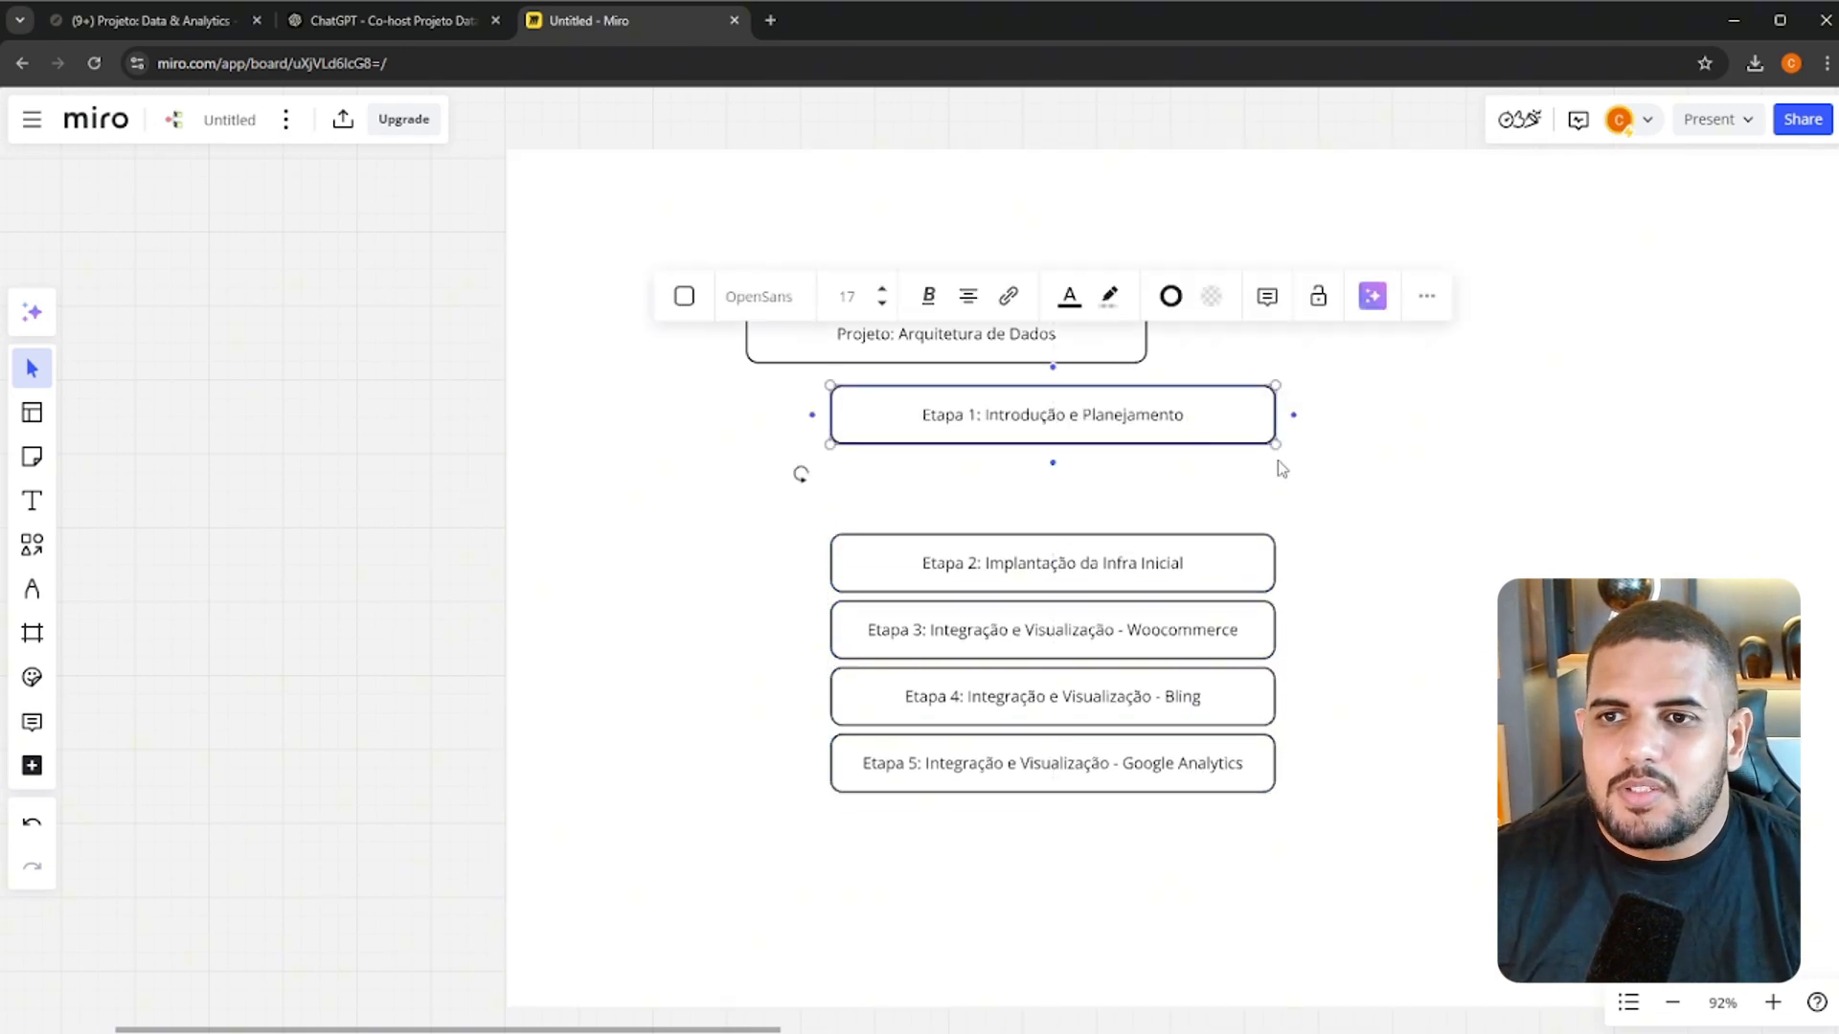
key(ctrl+d)
drag(1272, 530, 1173, 500)
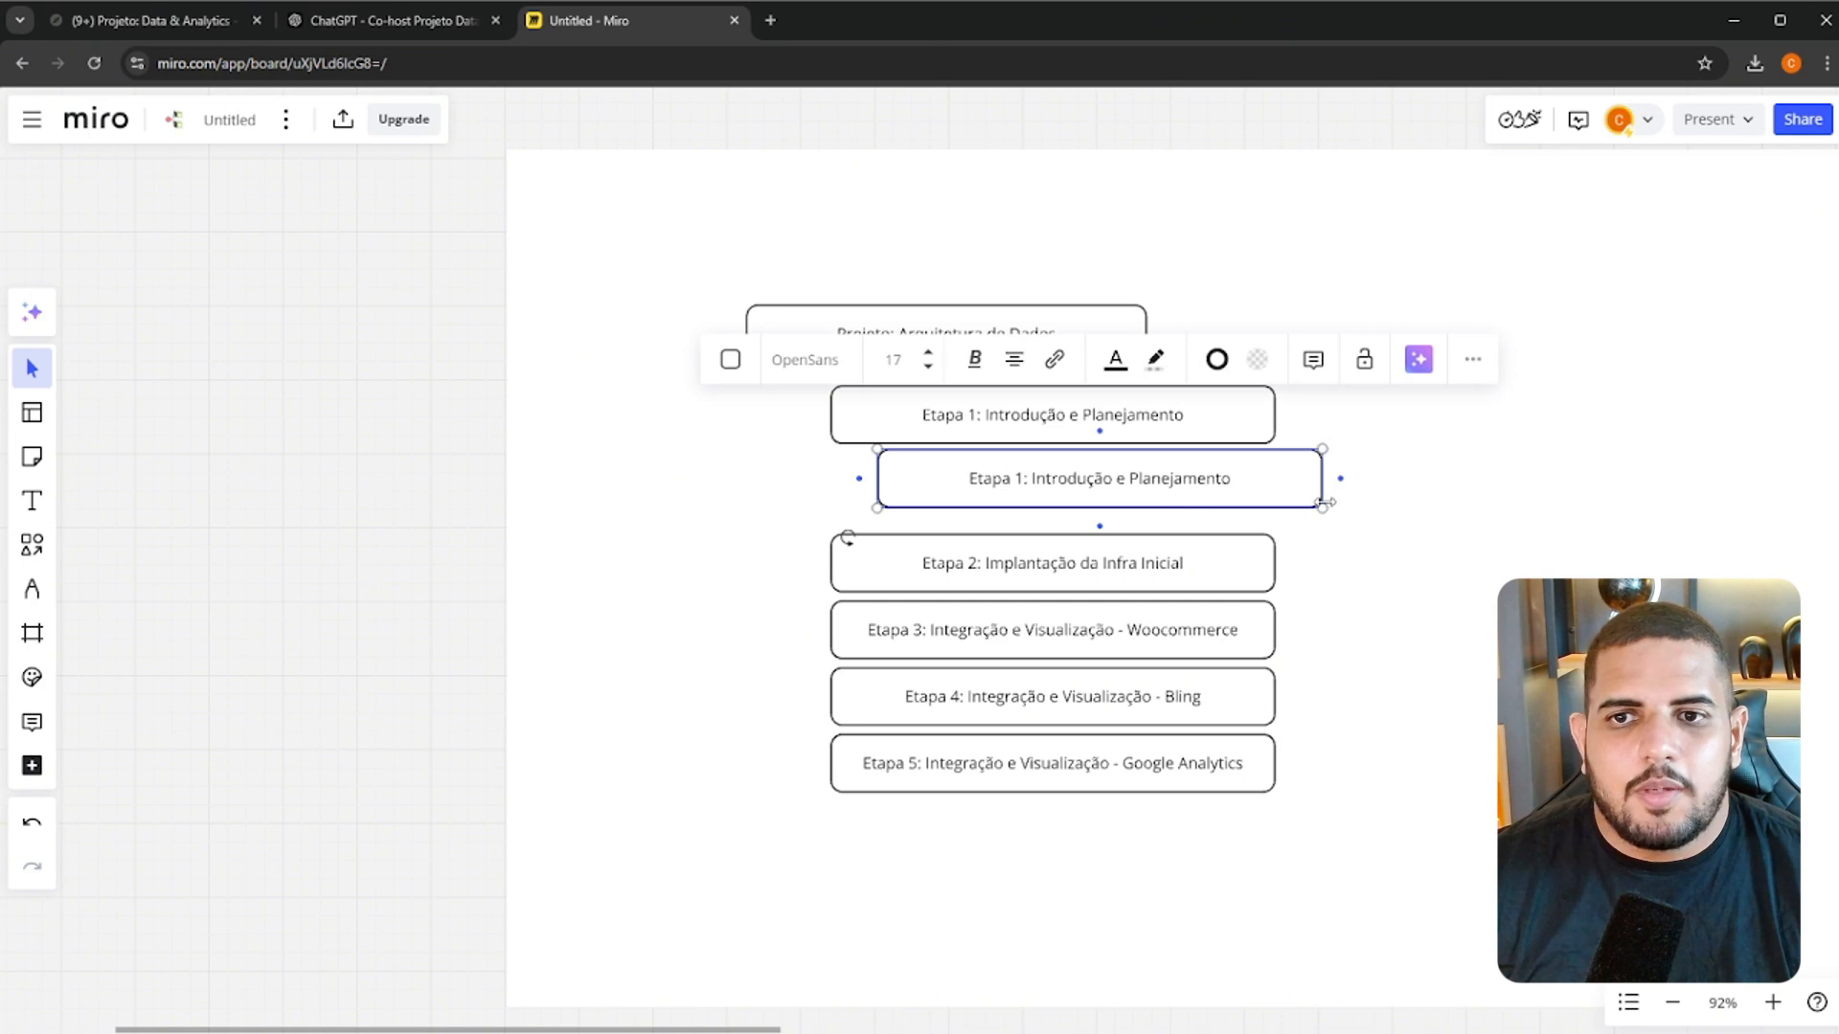
drag(1329, 502, 1204, 486)
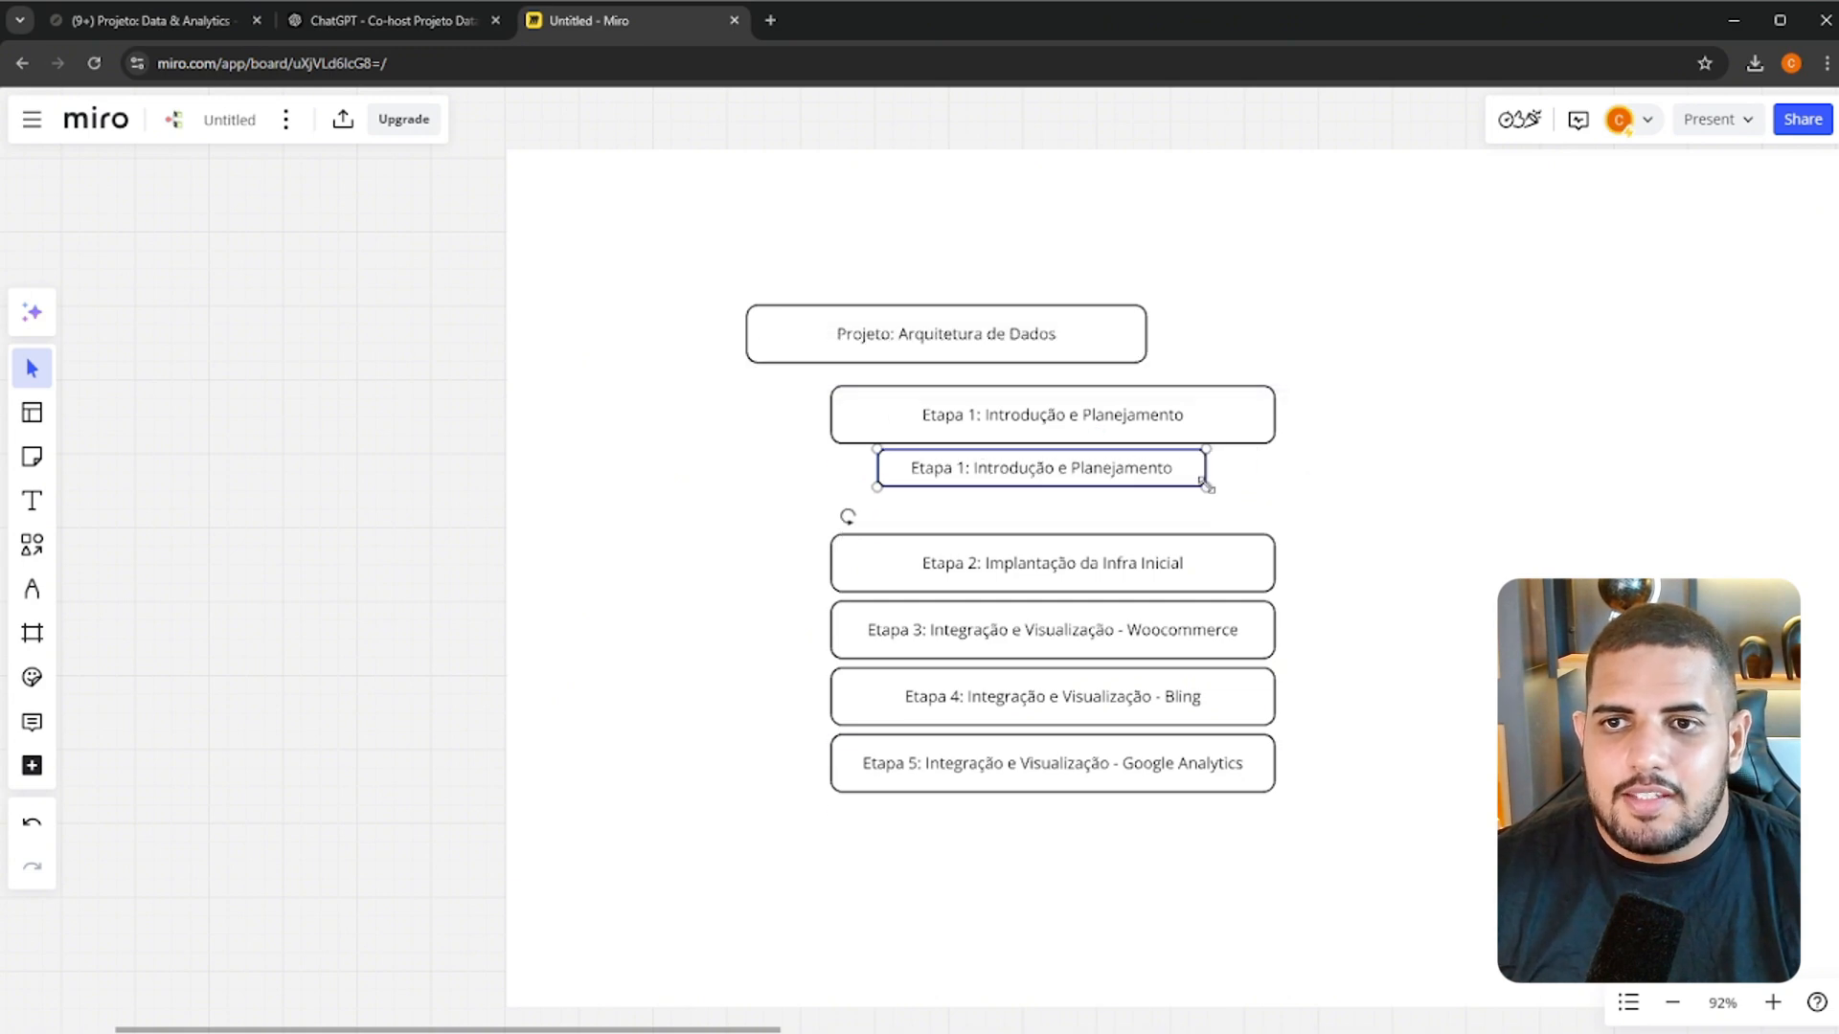
Relabel the small box beneath Etapa 1 as "Task: 1"
double_click(1093, 471)
text(Tas)
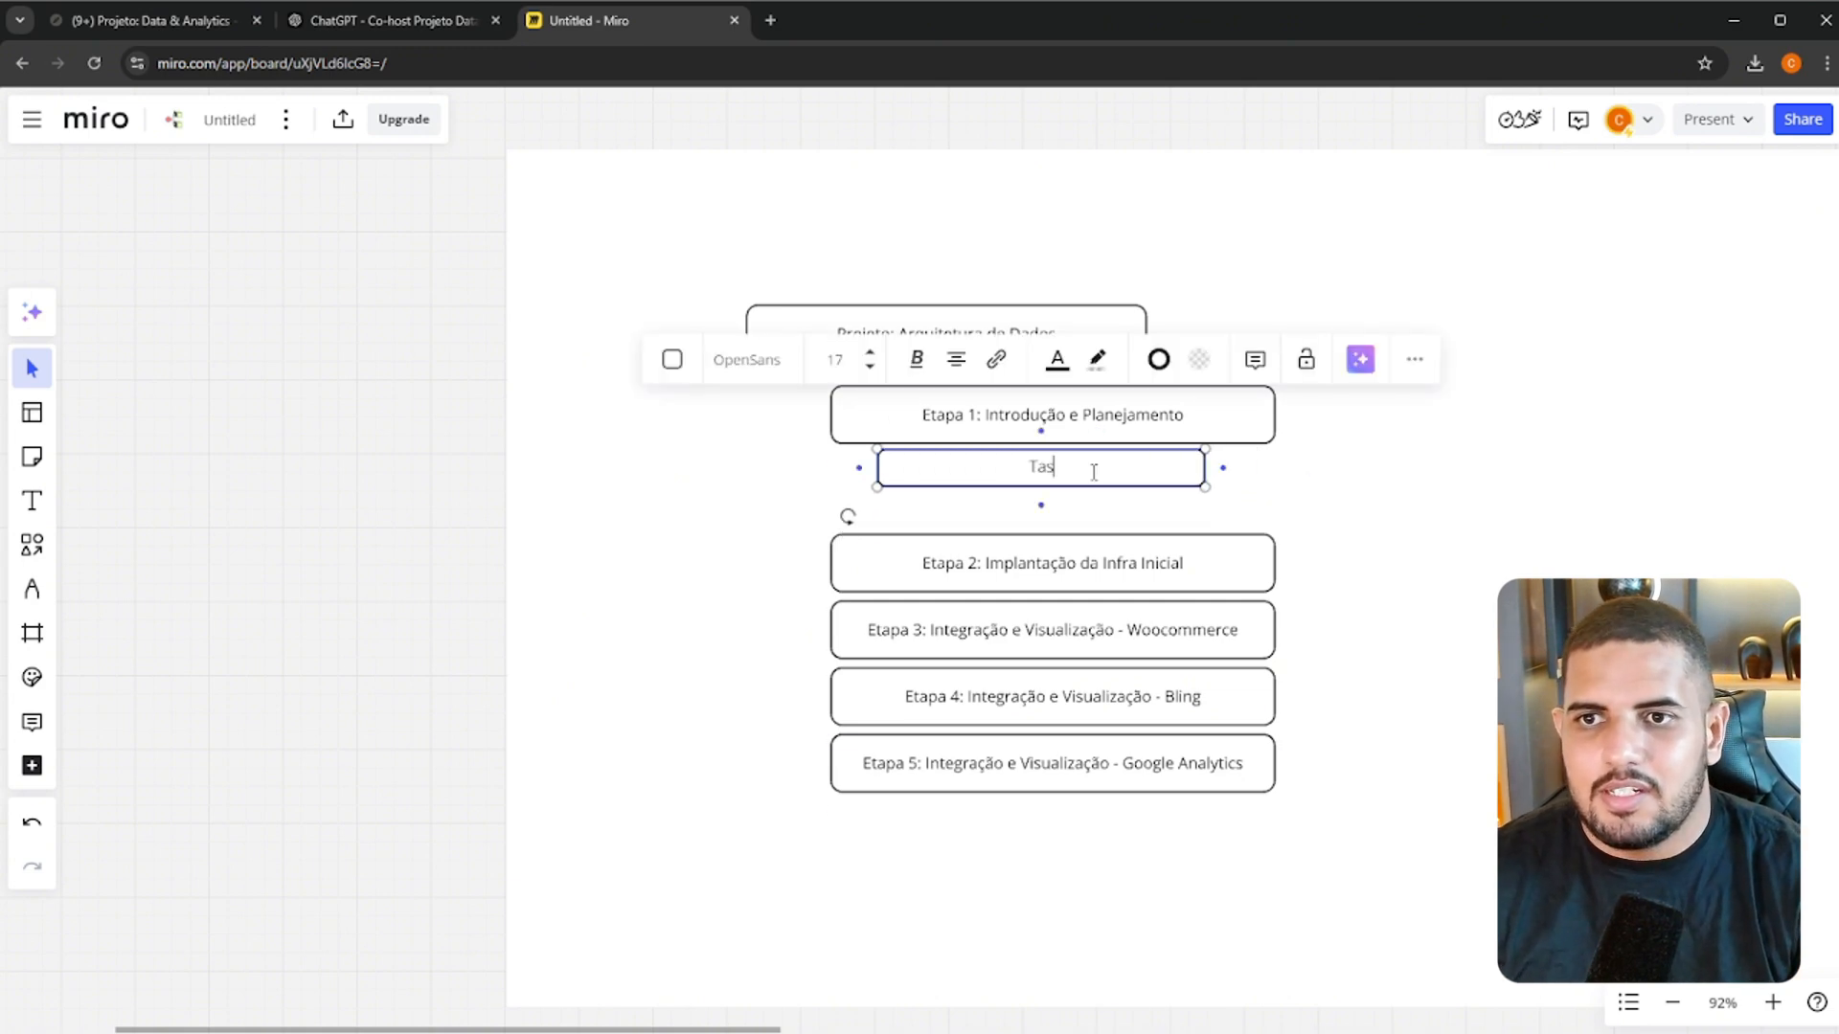
text(k: 1)
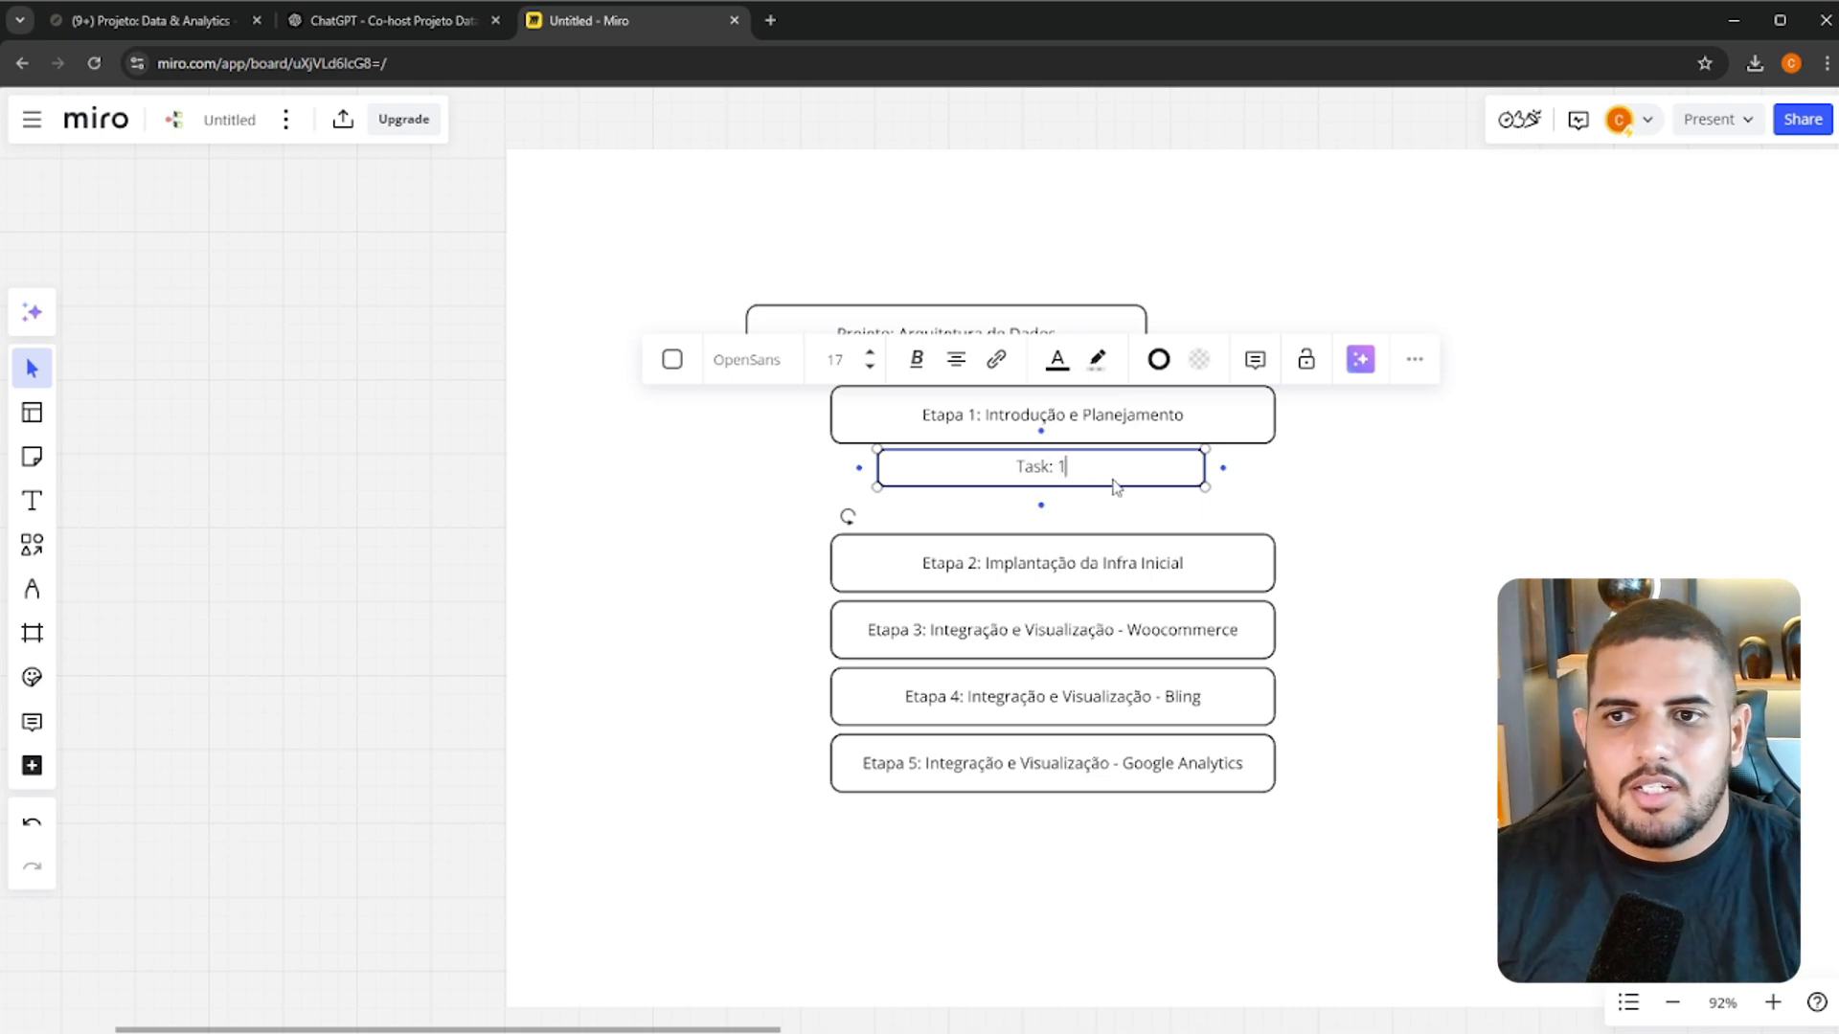
click(1179, 521)
Duplicate the Task: 1 box directly below, aligned with it, and relabel the copy "Task: 2"
click(1134, 478)
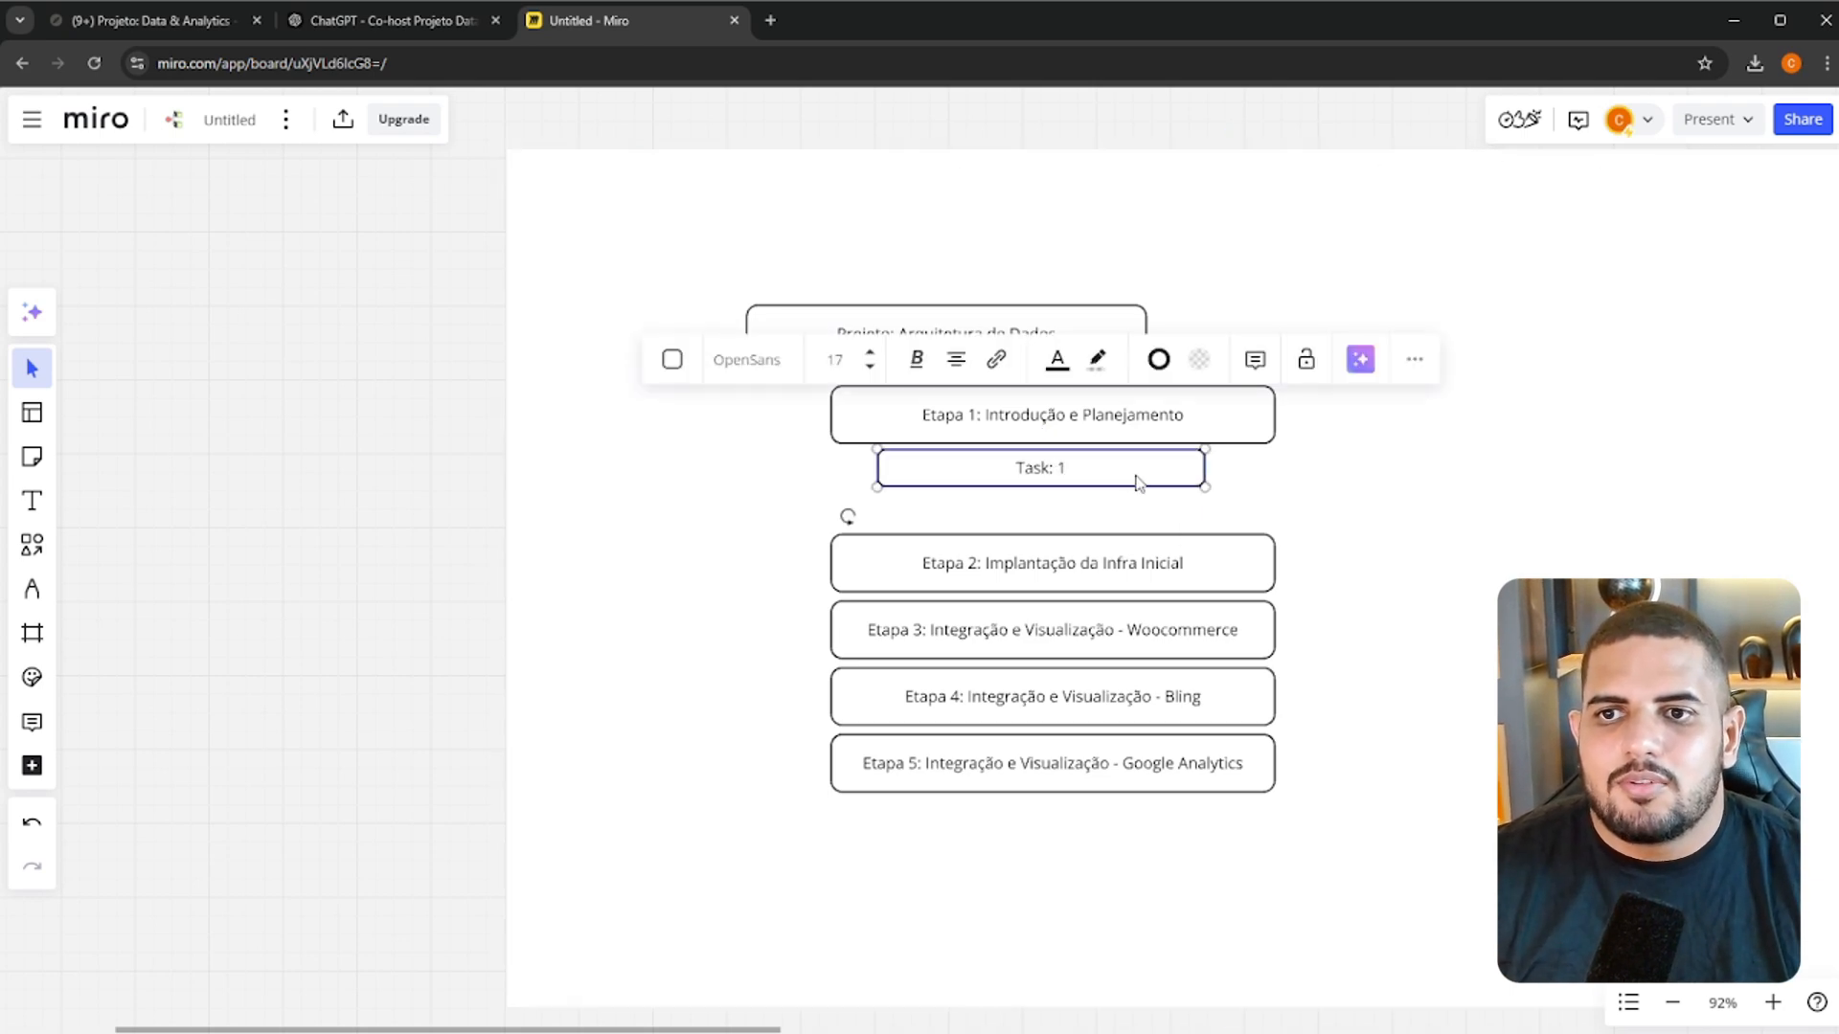
key(ctrl+c)
key(ctrl+v)
drag(1133, 479, 1040, 523)
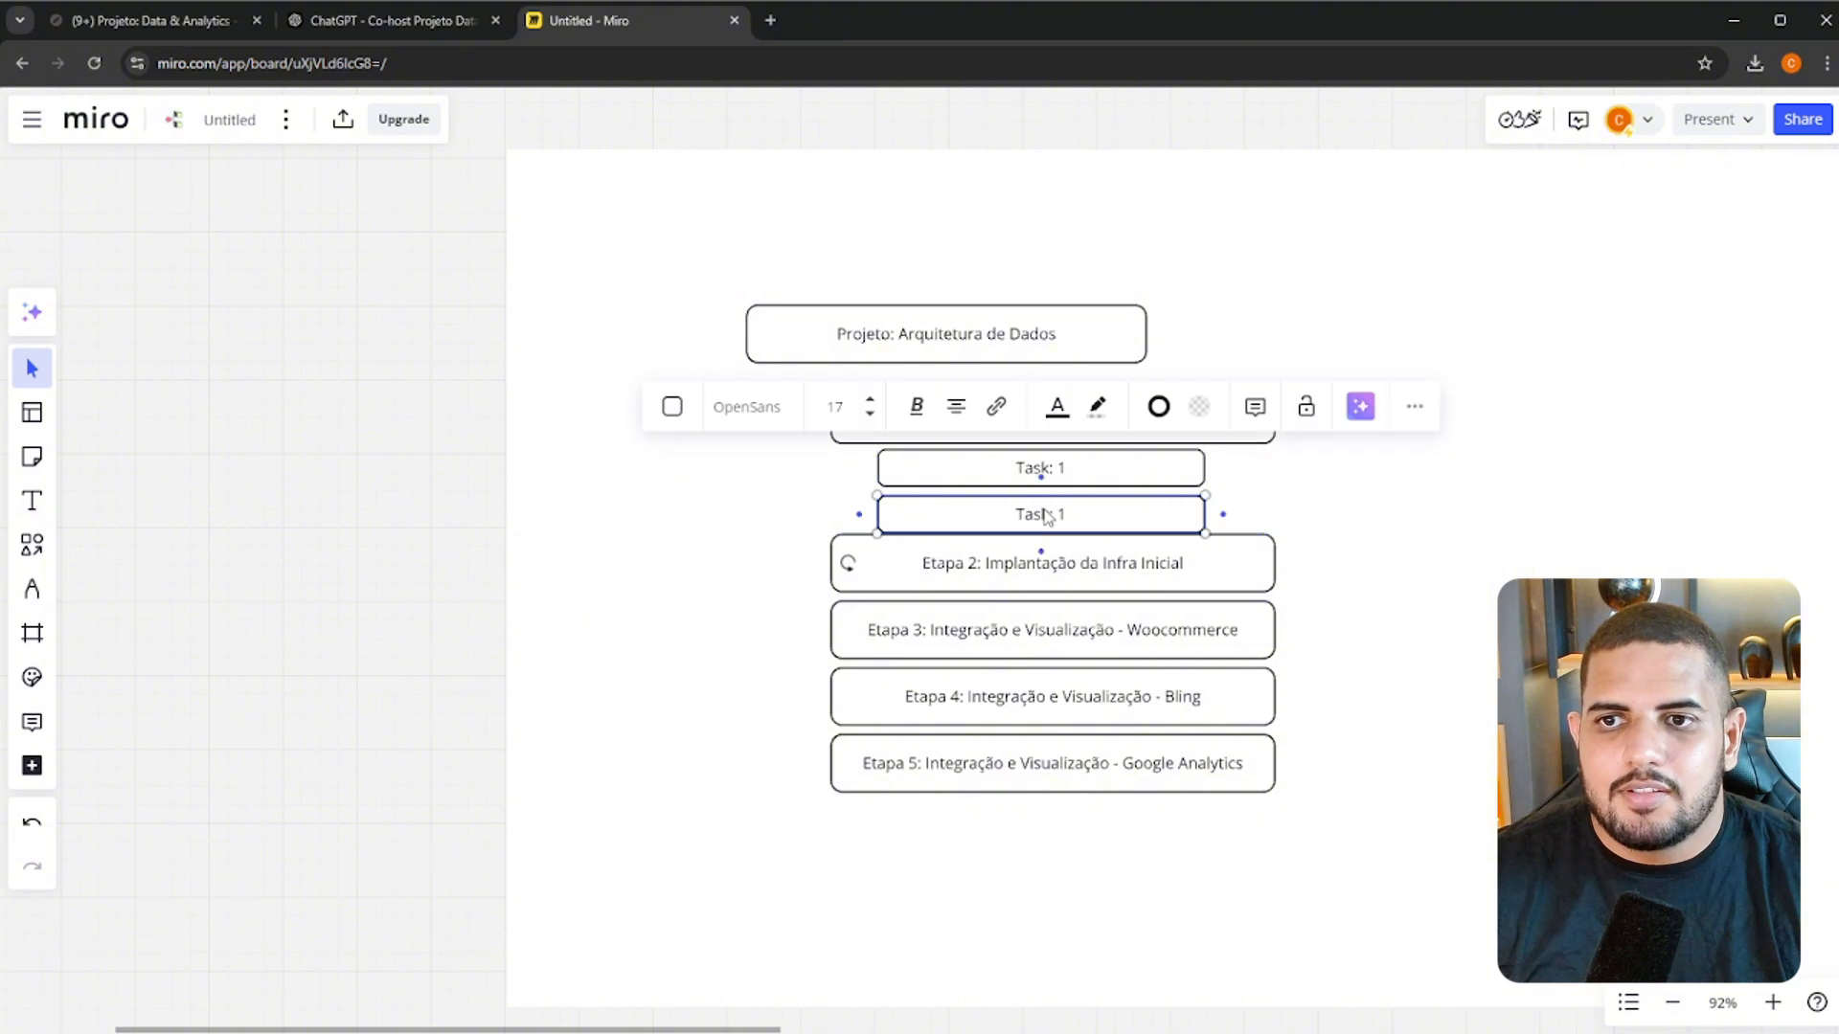
text(2)
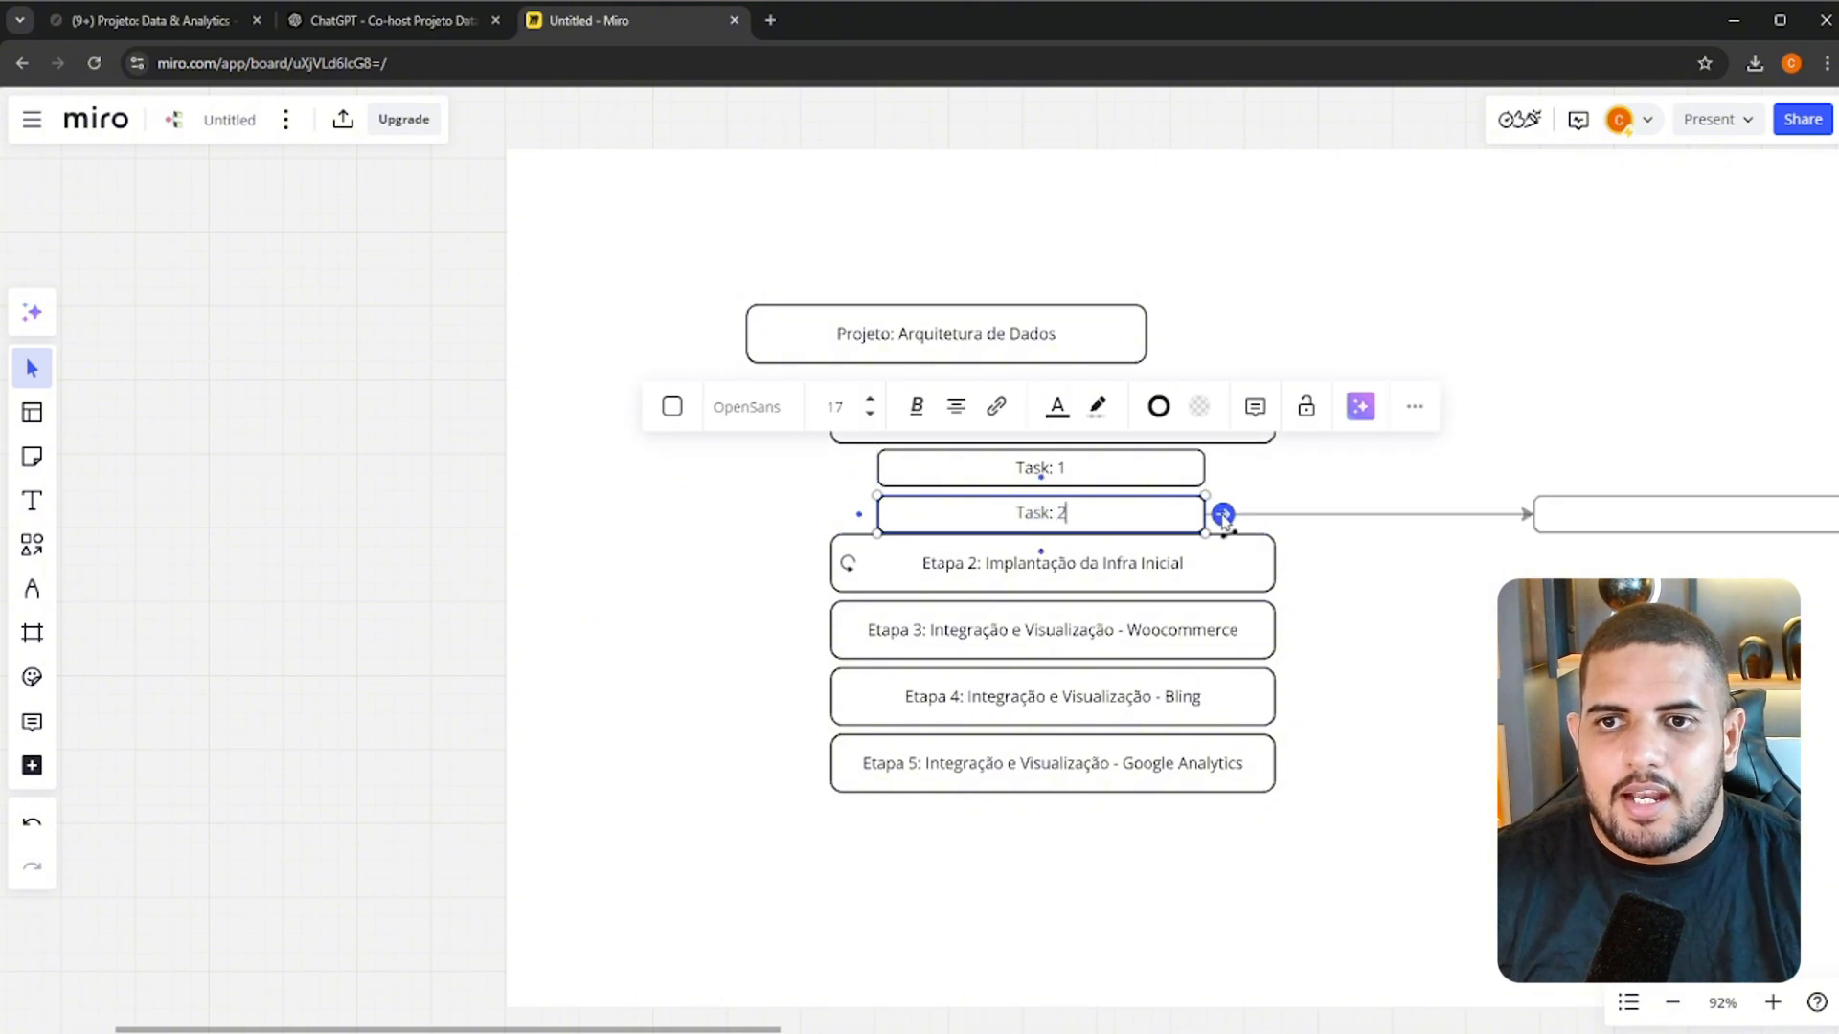
click(1178, 476)
Select the Etapa 2 to Etapa 5 boxes and shift them further down, clear of the Task: 2 box
click(1032, 577)
shift+click(1043, 644)
shift+click(1058, 718)
shift+click(1081, 776)
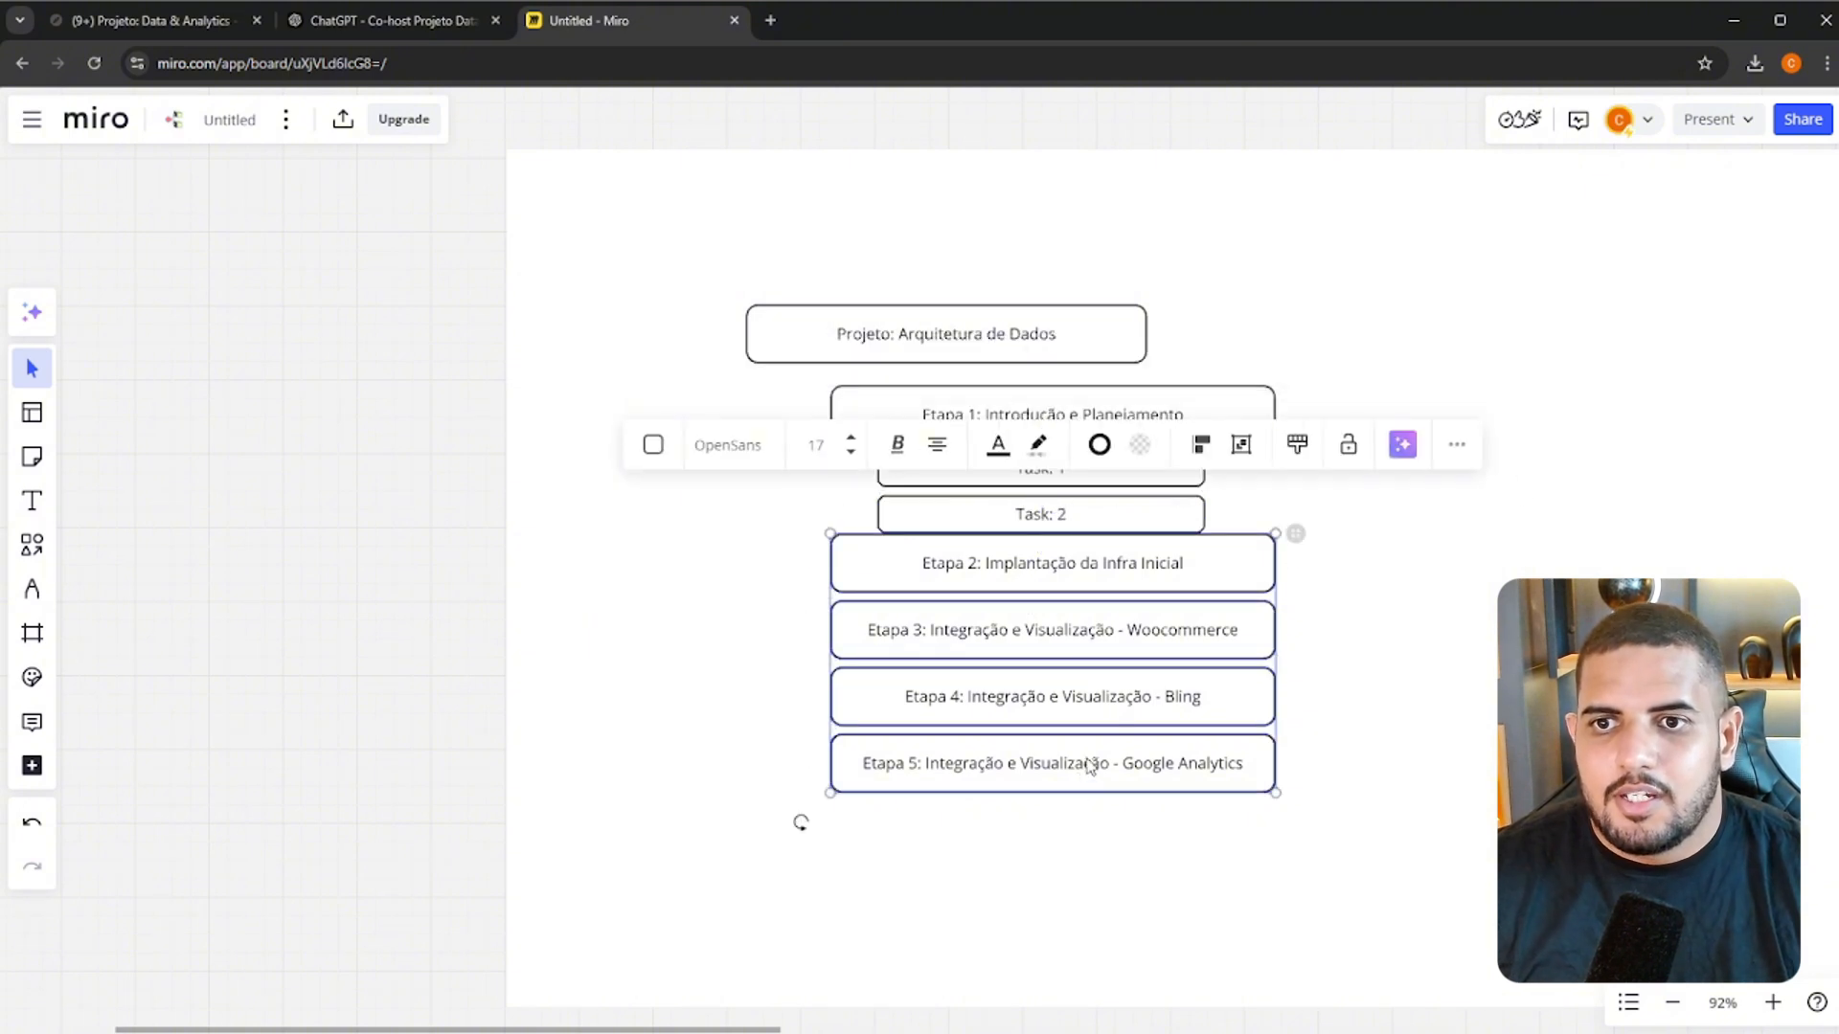
drag(1202, 644, 1204, 720)
Narrow the Task: 1 and Task: 2 boxes and align them with the right edge of the Etapa 1 box
click(1117, 472)
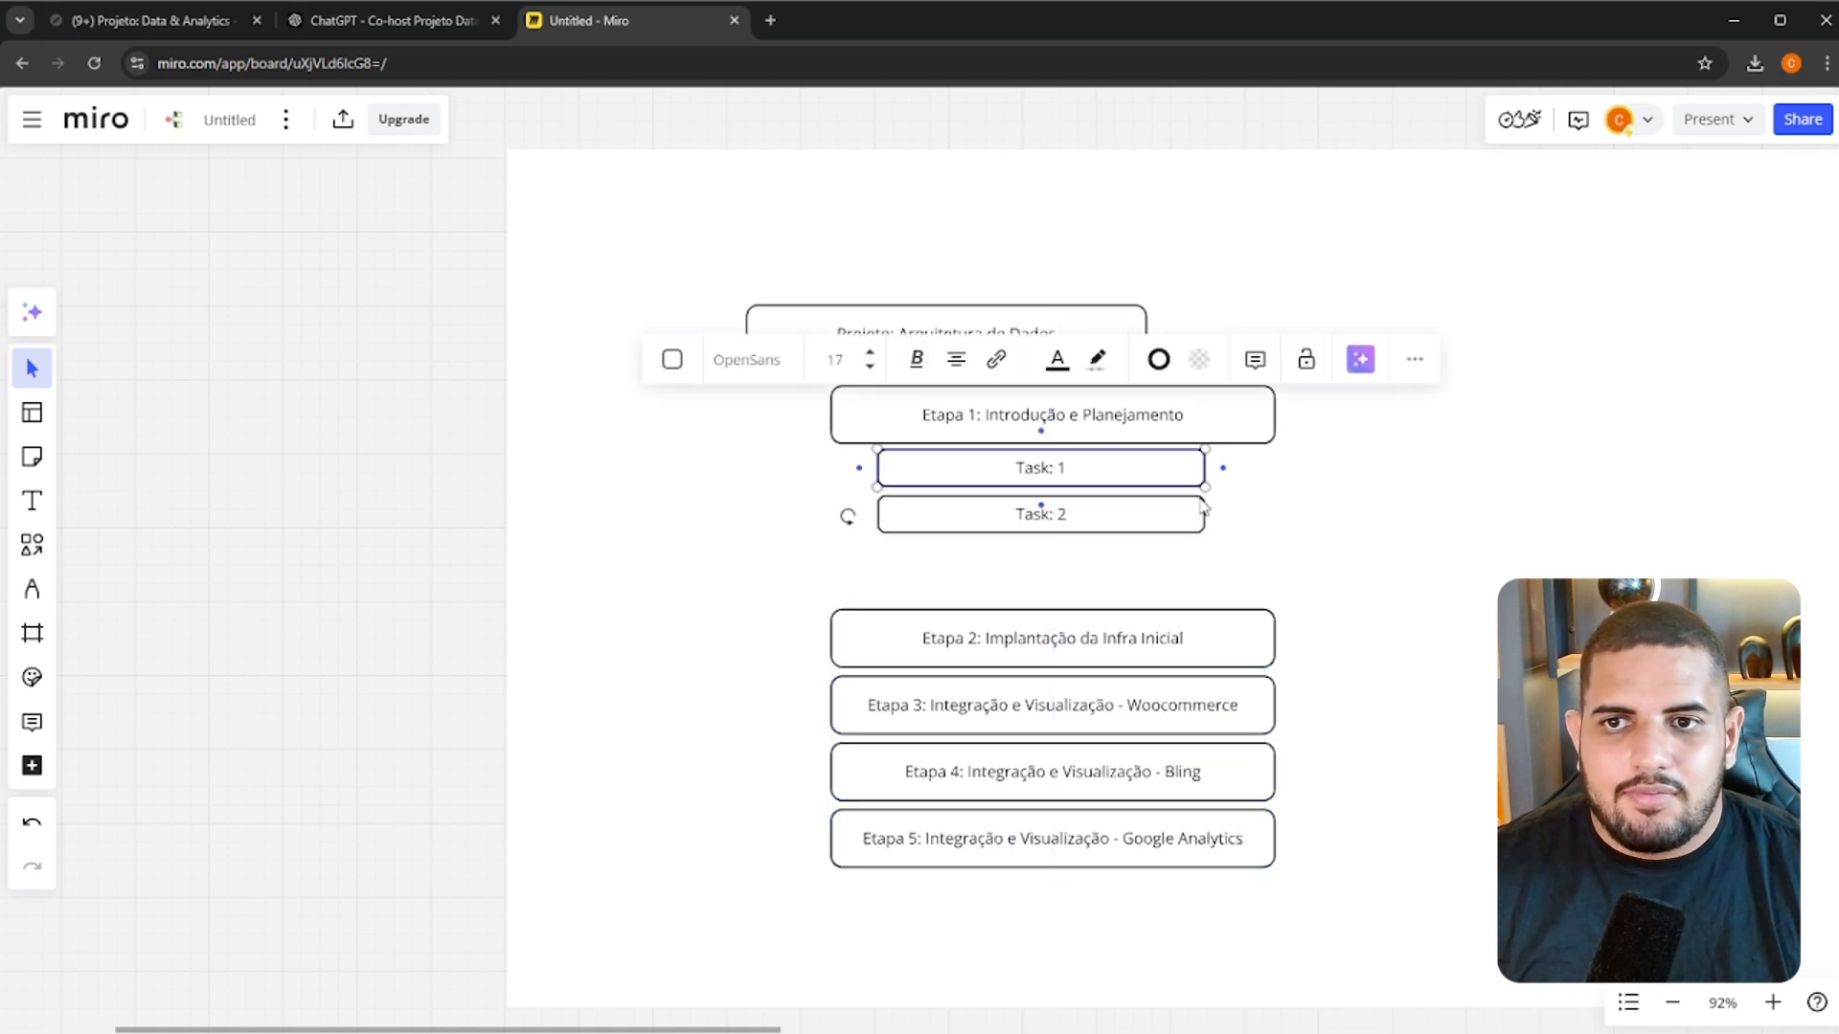
shift+click(1195, 514)
mouse_move(1199, 479)
mouse_down()
mouse_move(1017, 479)
mouse_move(1226, 476)
mouse_up()
click(1394, 480)
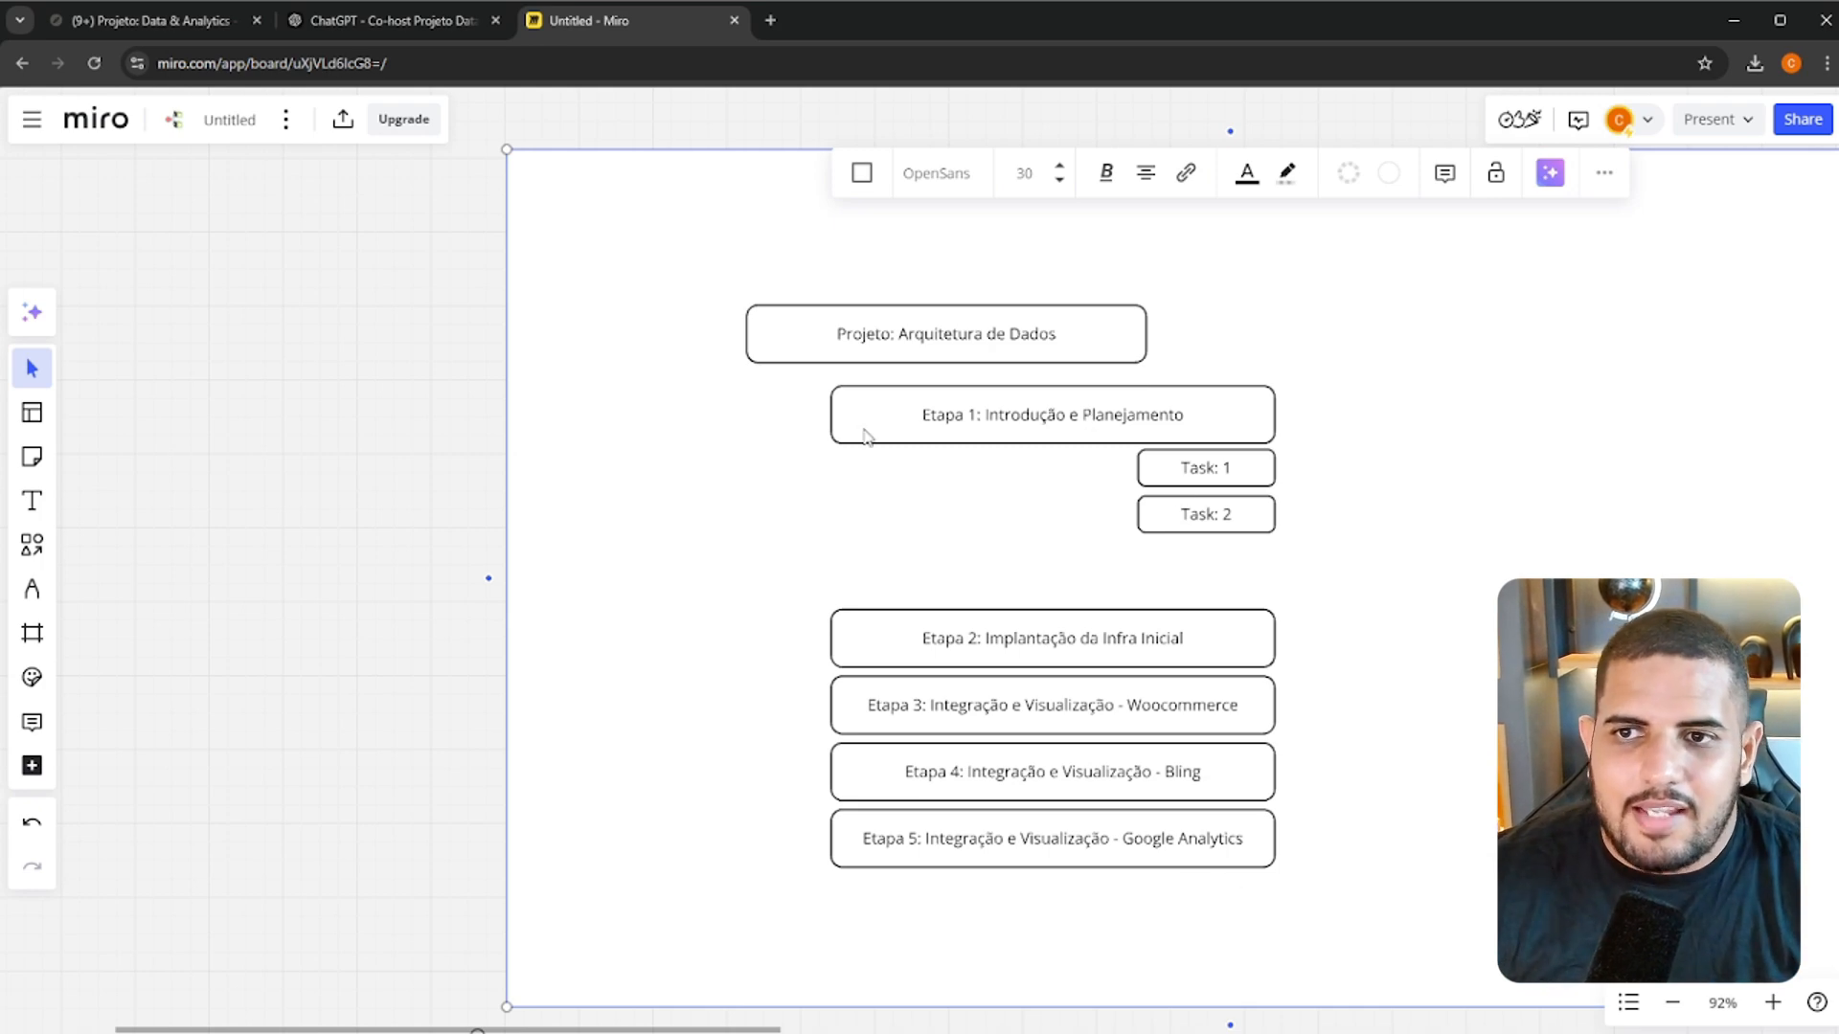
click(1053, 440)
shift+click(1243, 466)
shift+click(1227, 517)
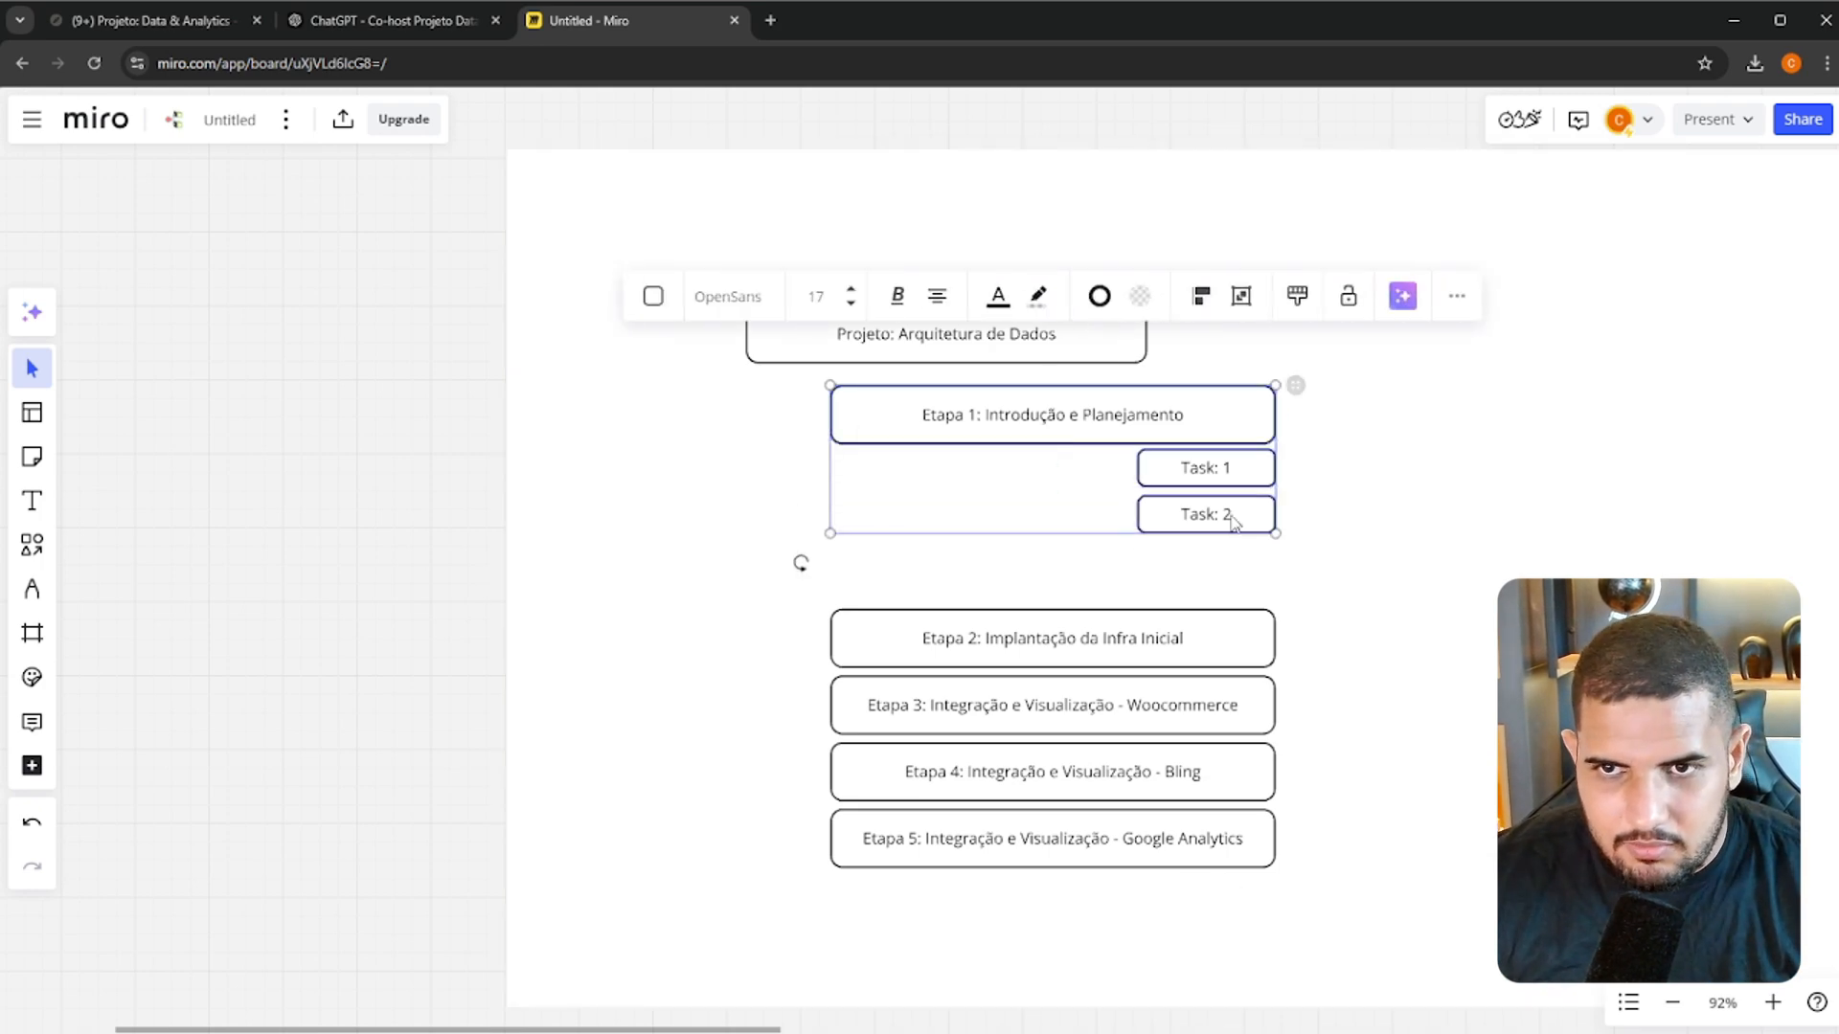
shift+click(1135, 657)
click(1361, 644)
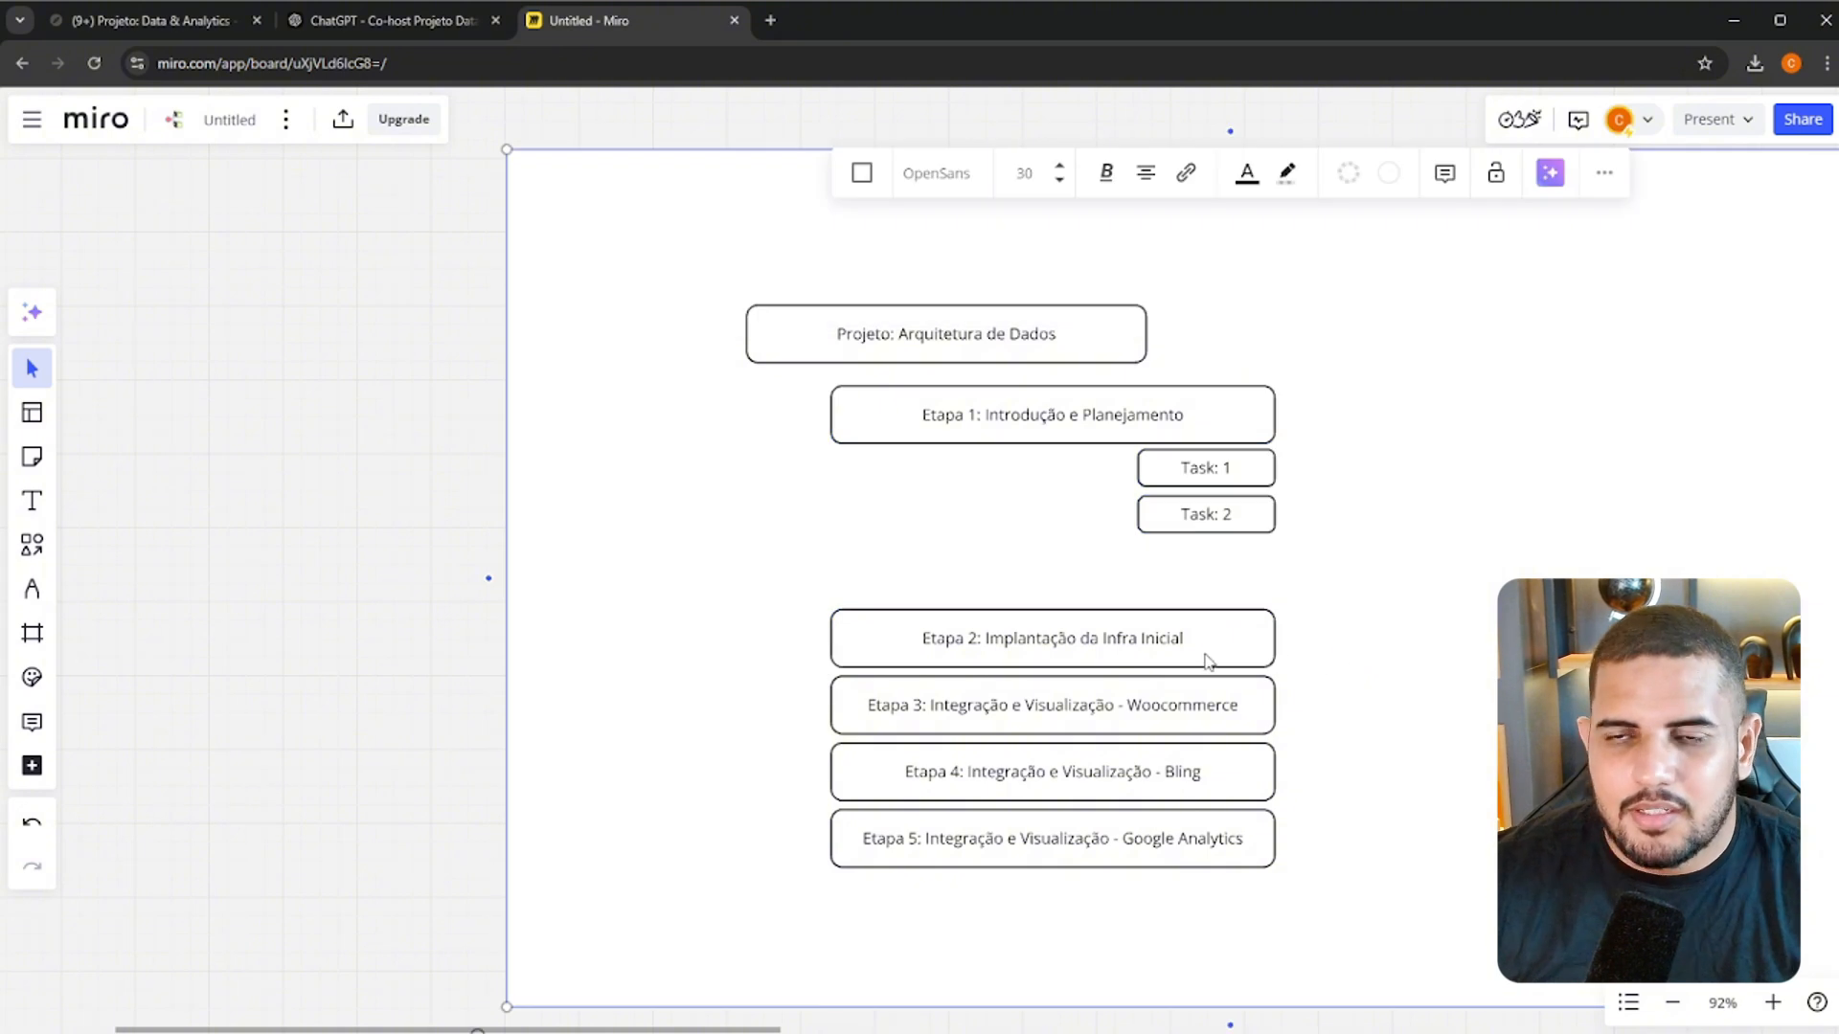
click(1206, 657)
drag(1200, 636, 1203, 610)
click(1347, 616)
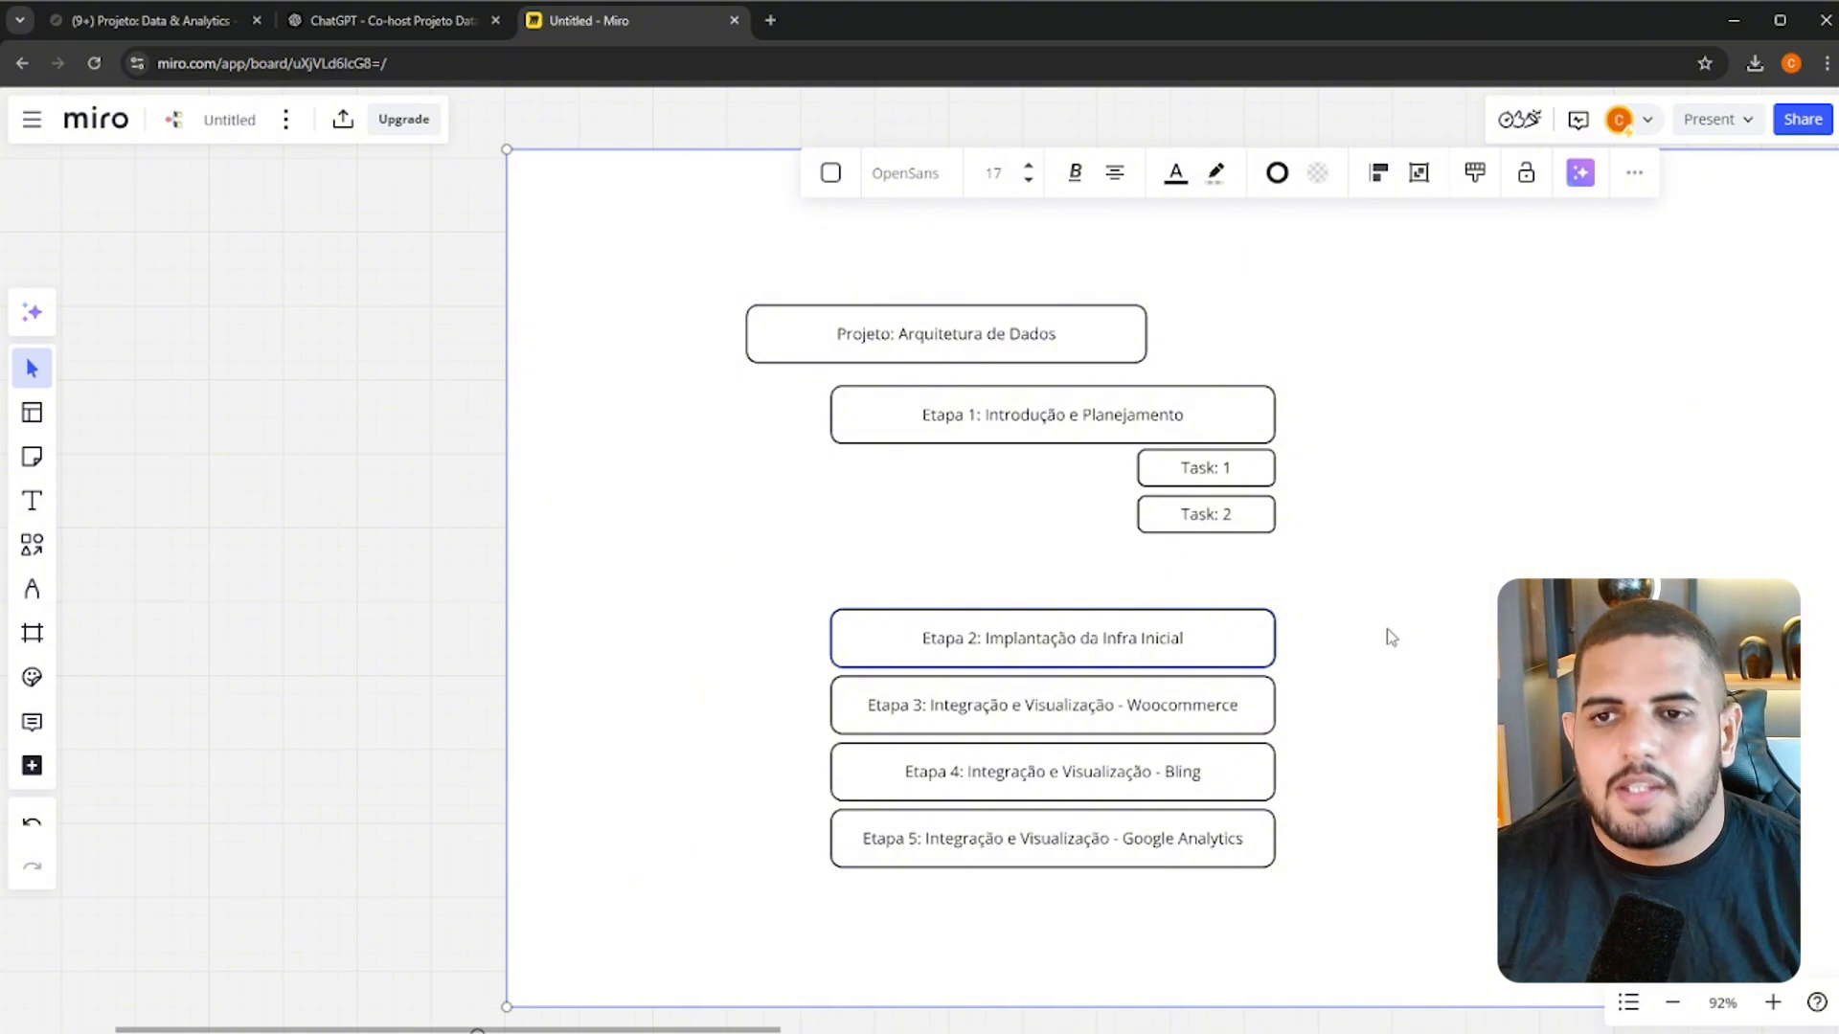
click(493, 602)
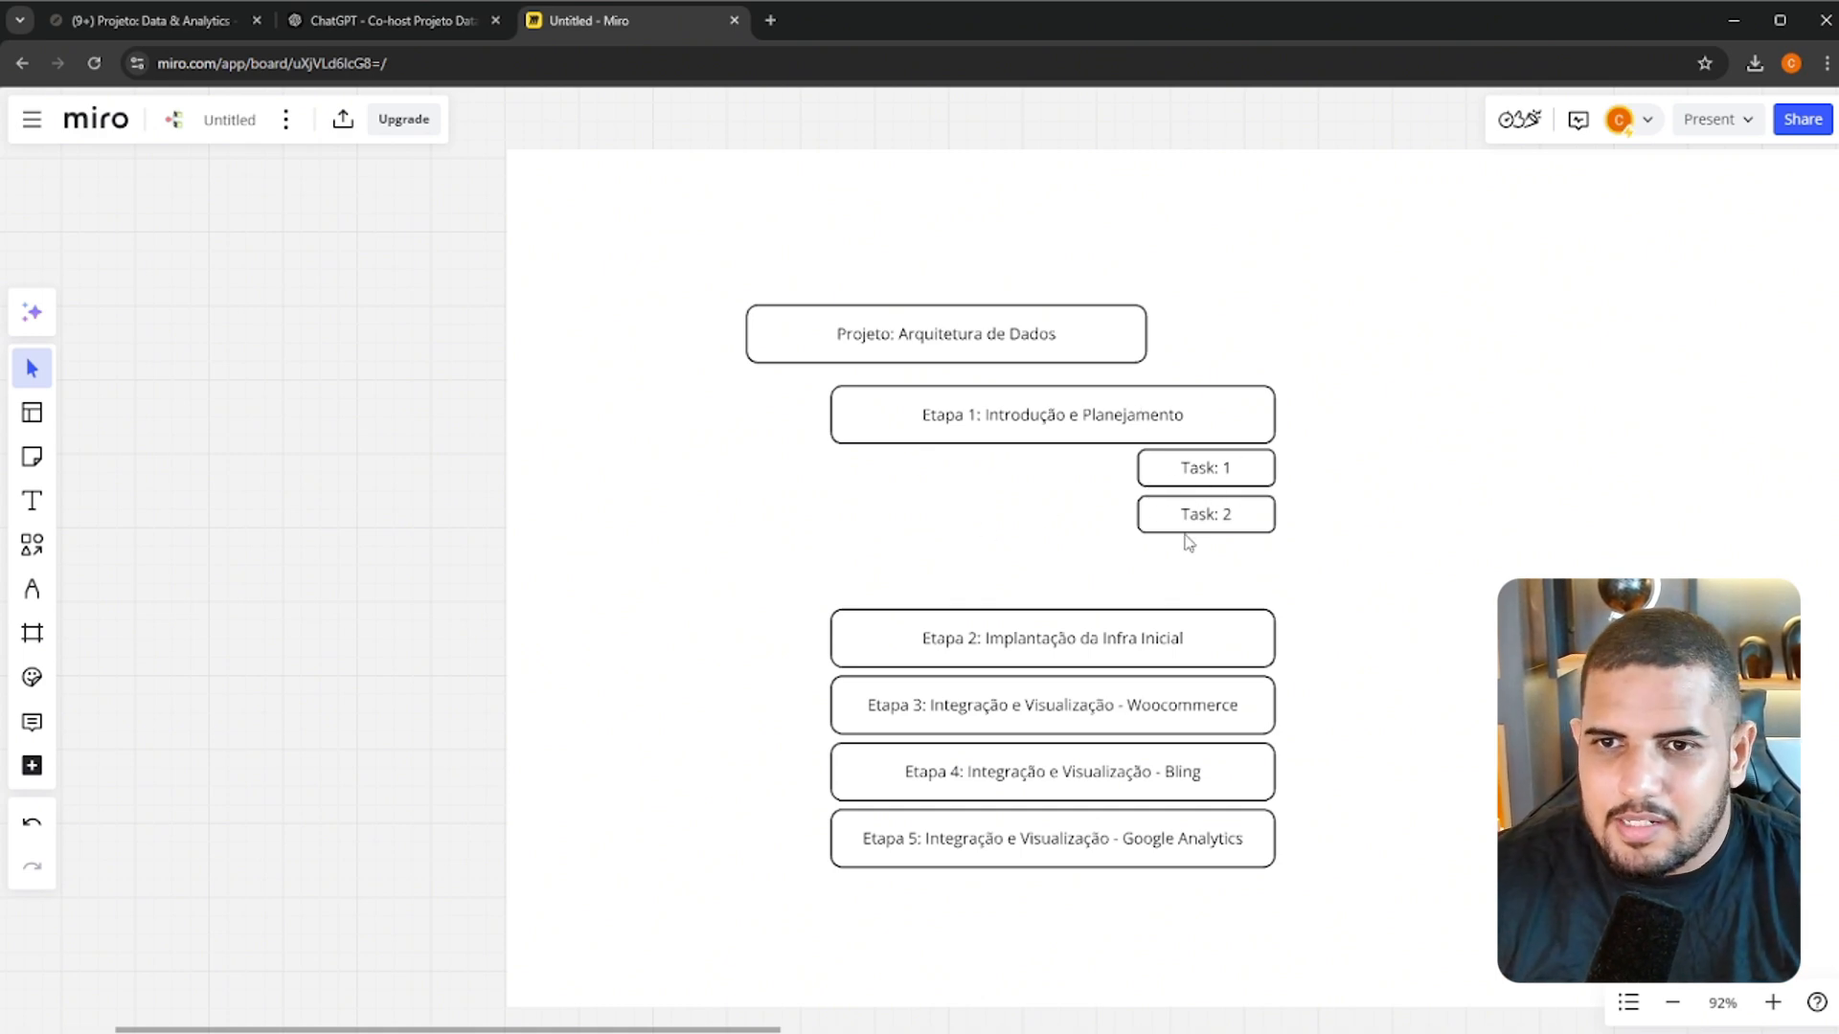
Move the Etapa 2 box up so it sits just beneath the Task: 2 box
click(1125, 654)
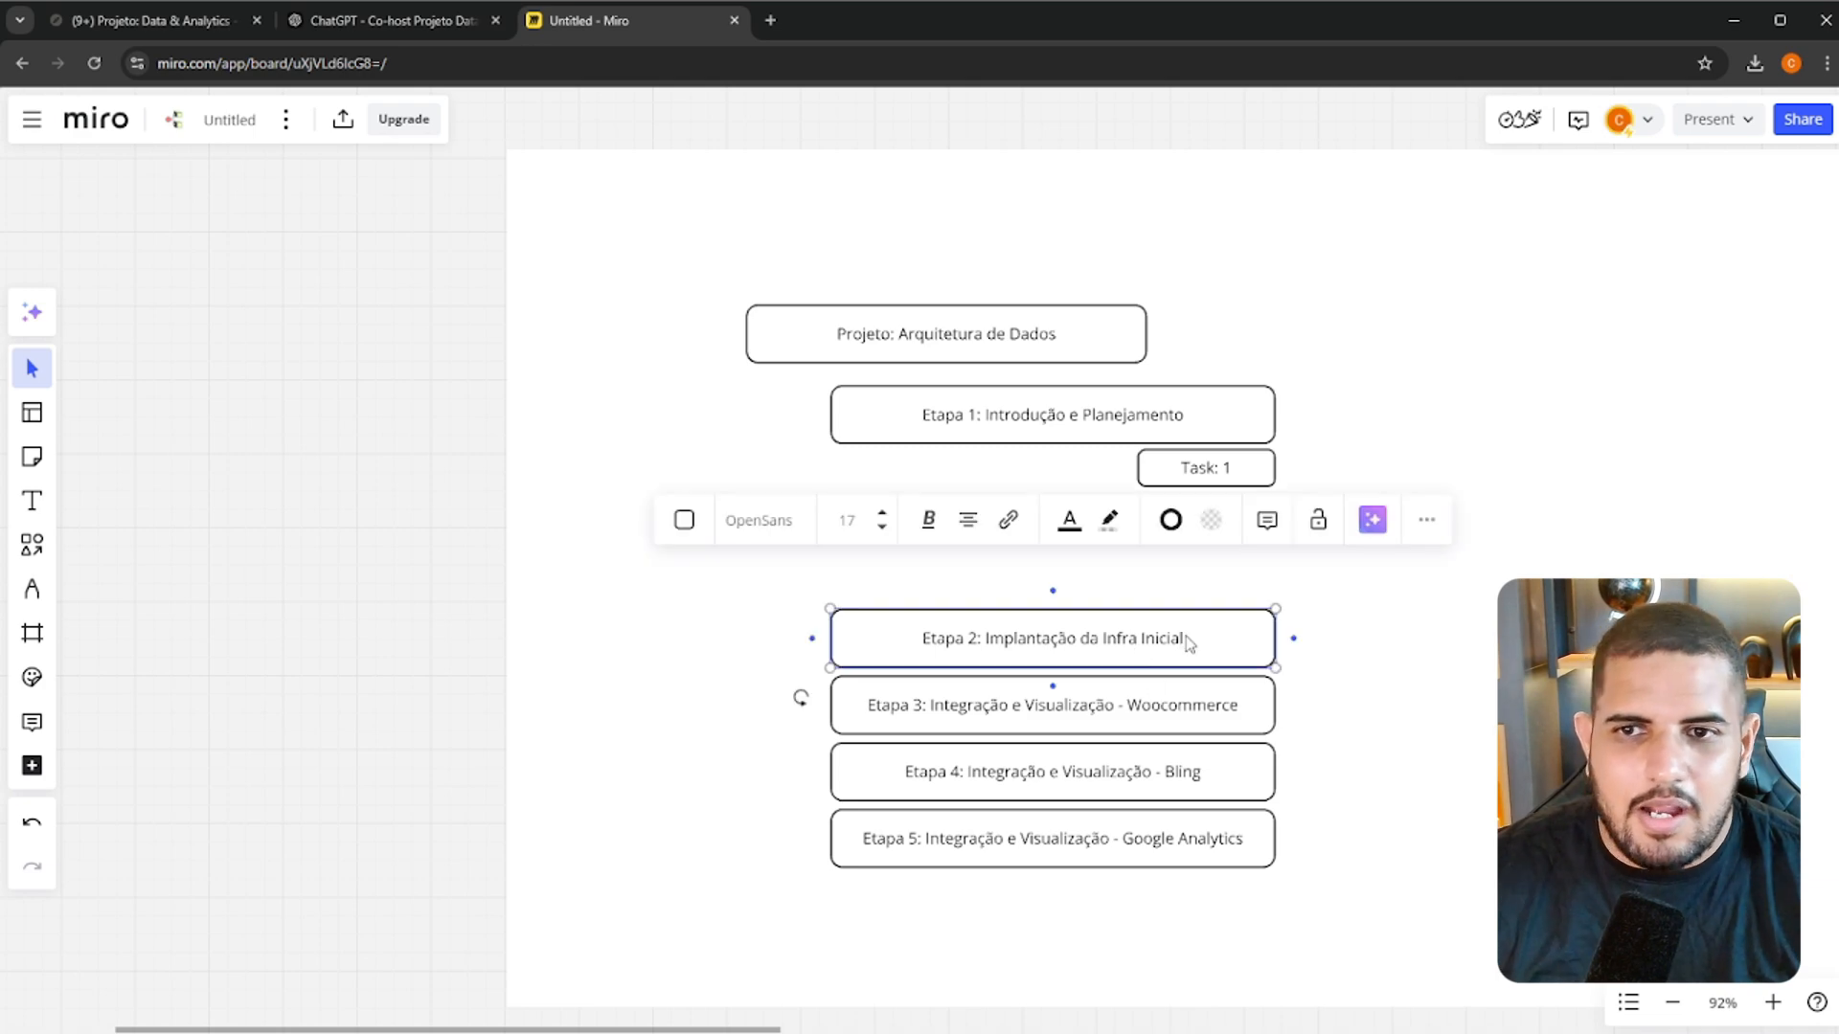
drag(1167, 638, 1168, 578)
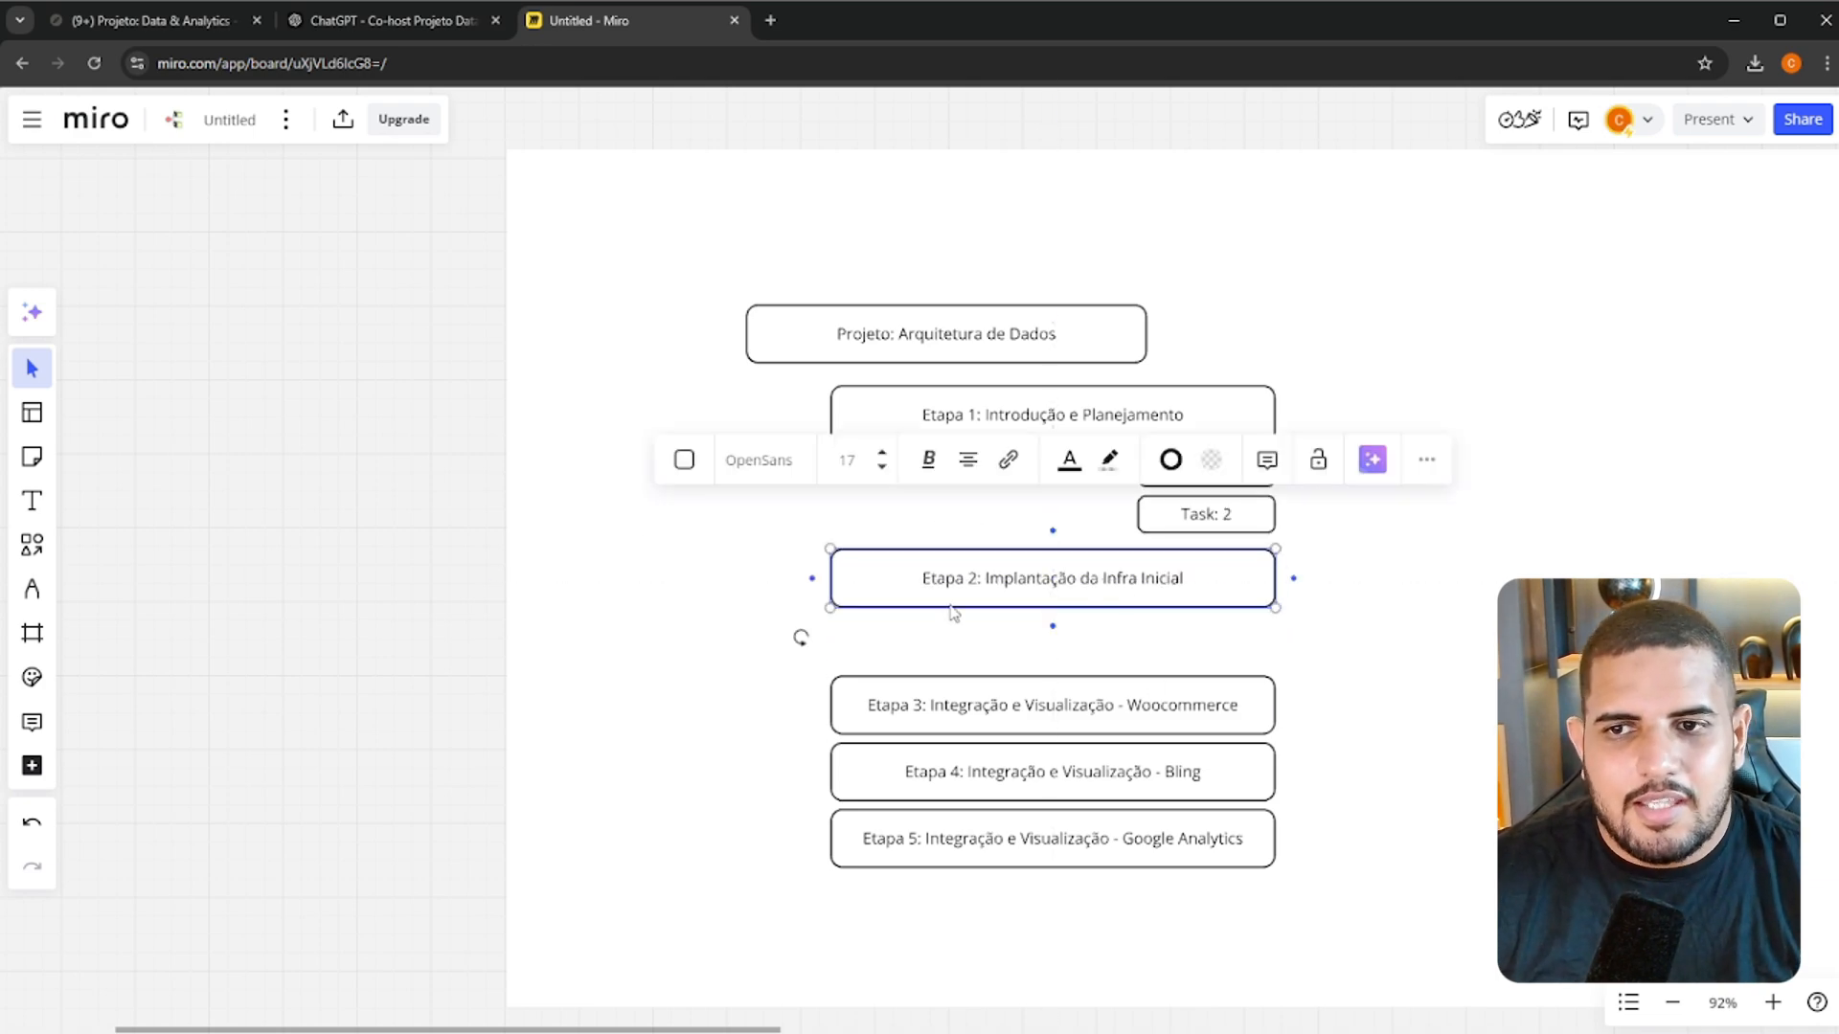
click(366, 529)
scroll(1237, 441, down, 2)
drag(1576, 462, 1553, 552)
scroll(1128, 628, up, 3)
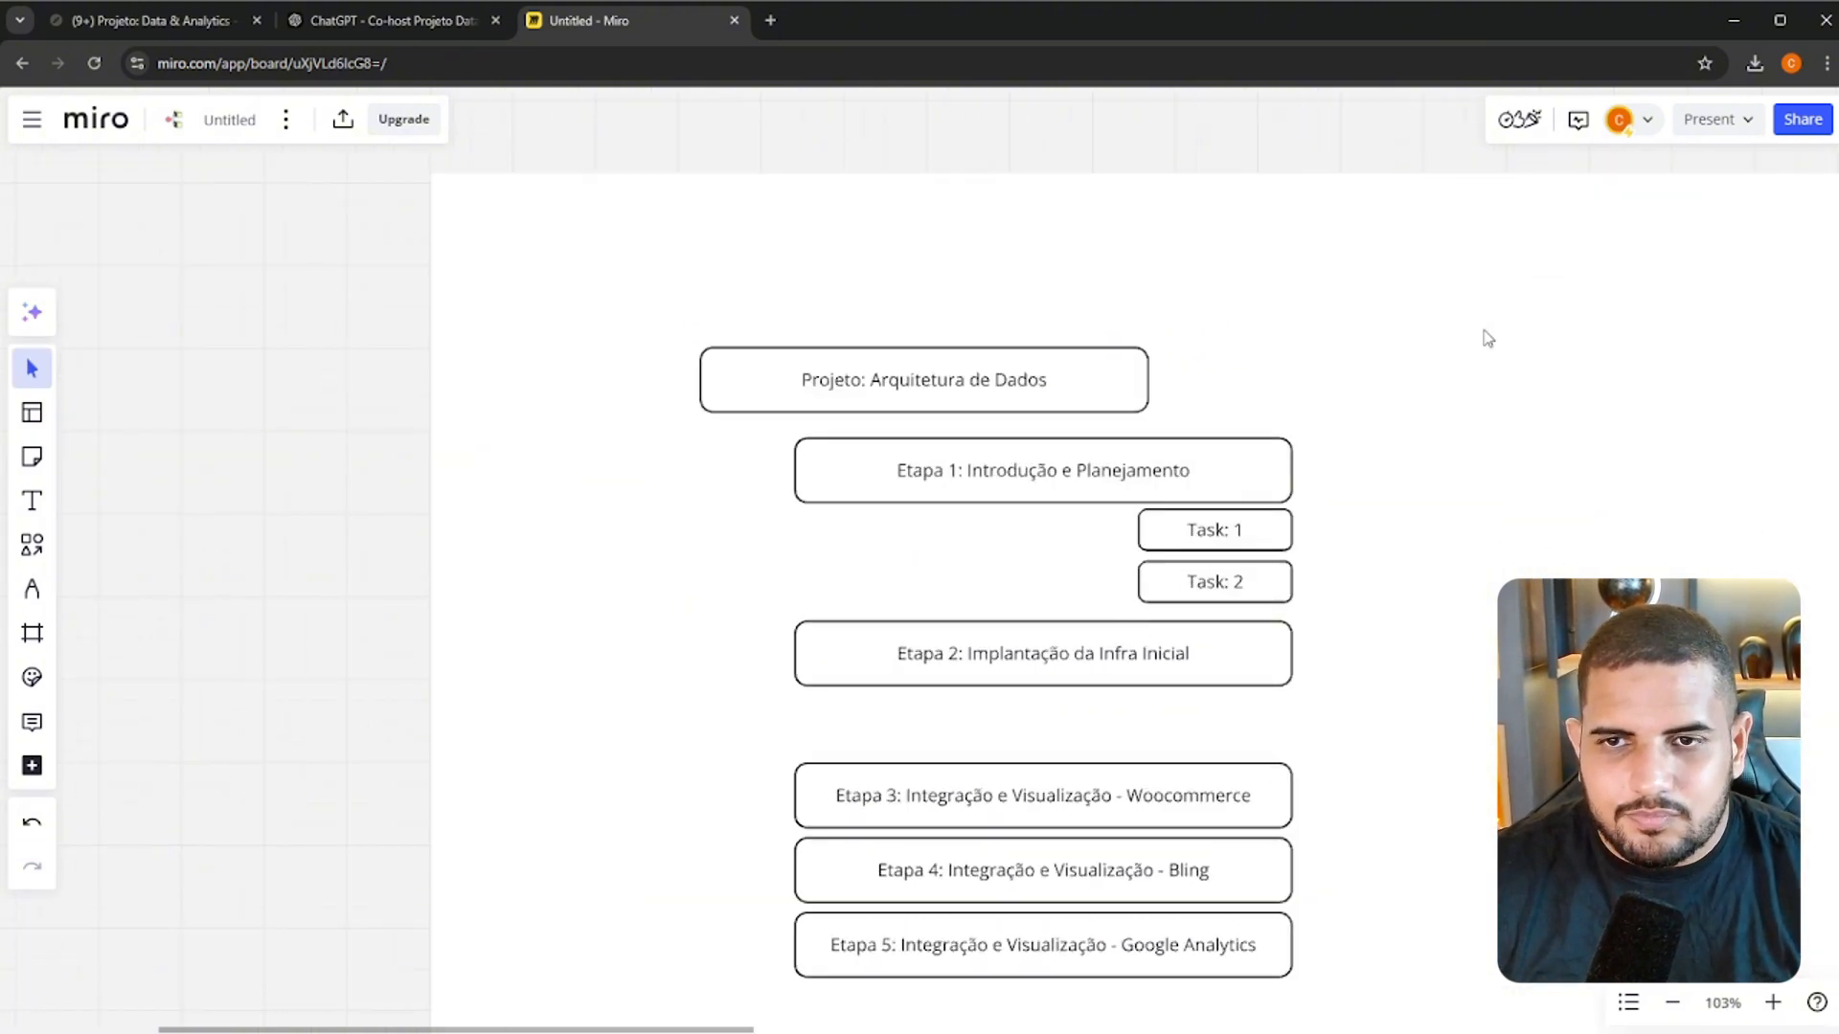
drag(368, 288, 1320, 935)
drag(1488, 916, 1488, 917)
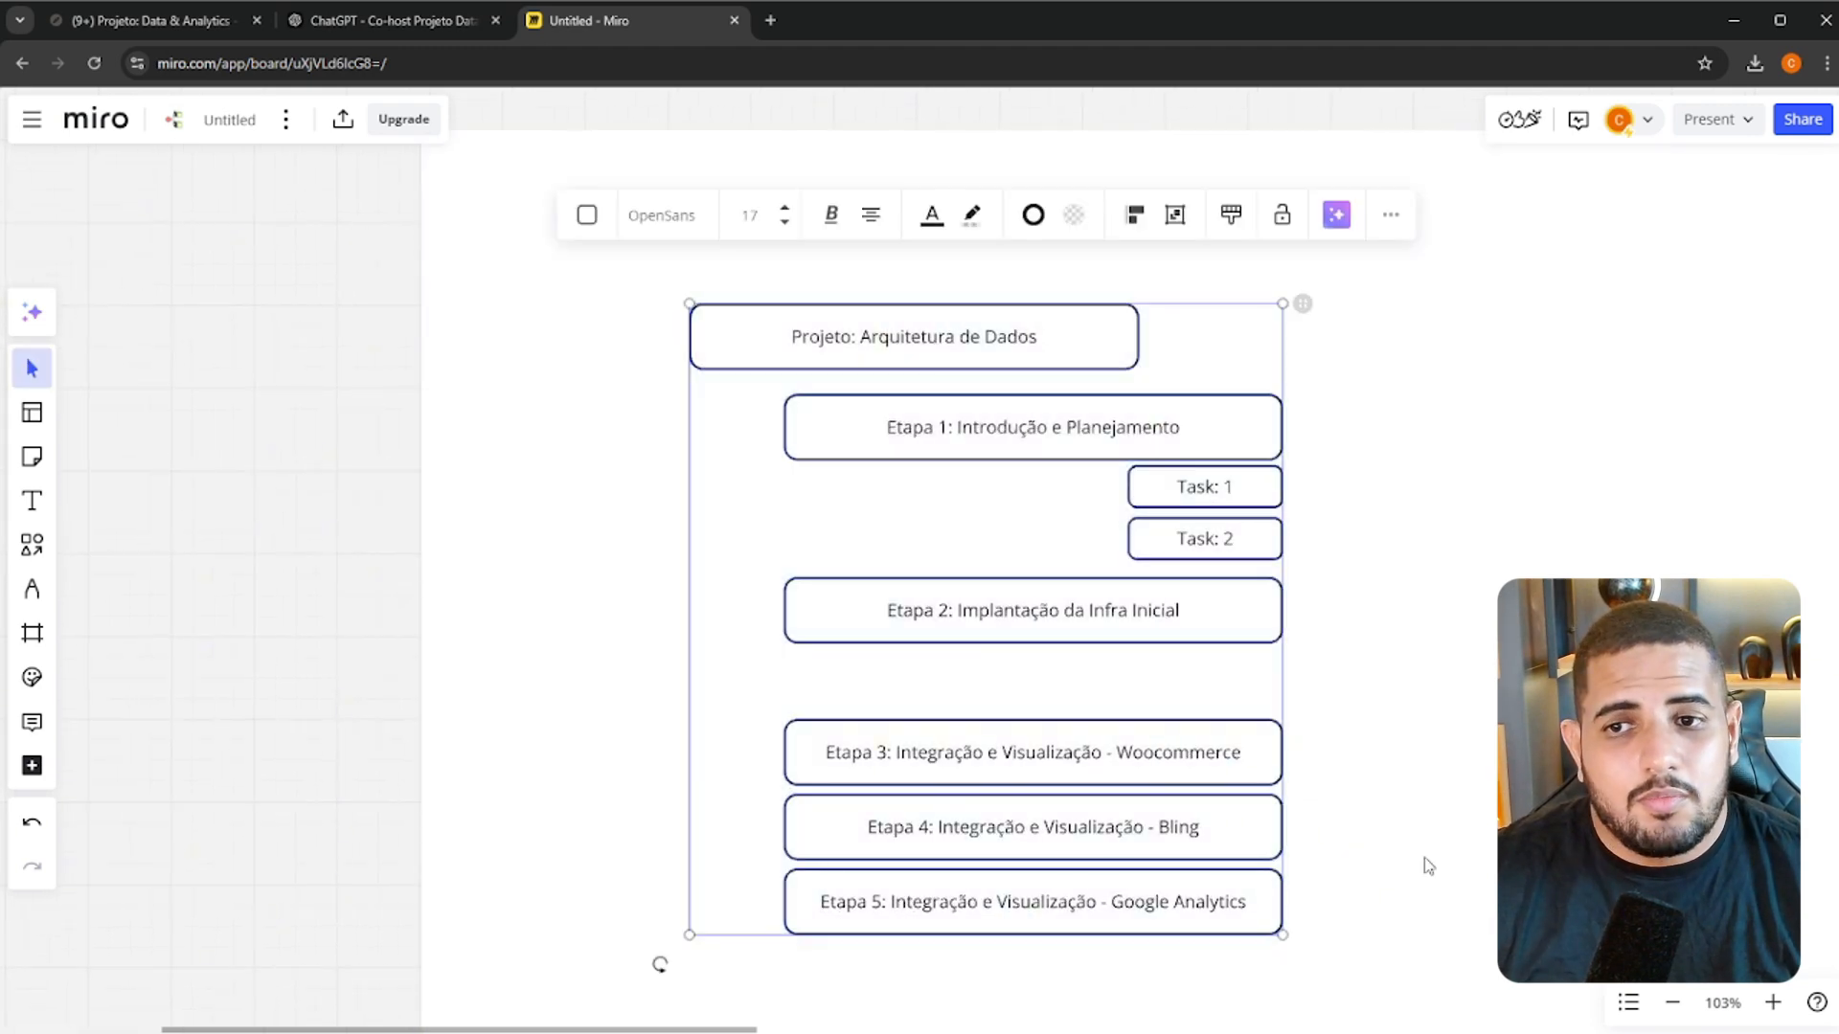
click(400, 410)
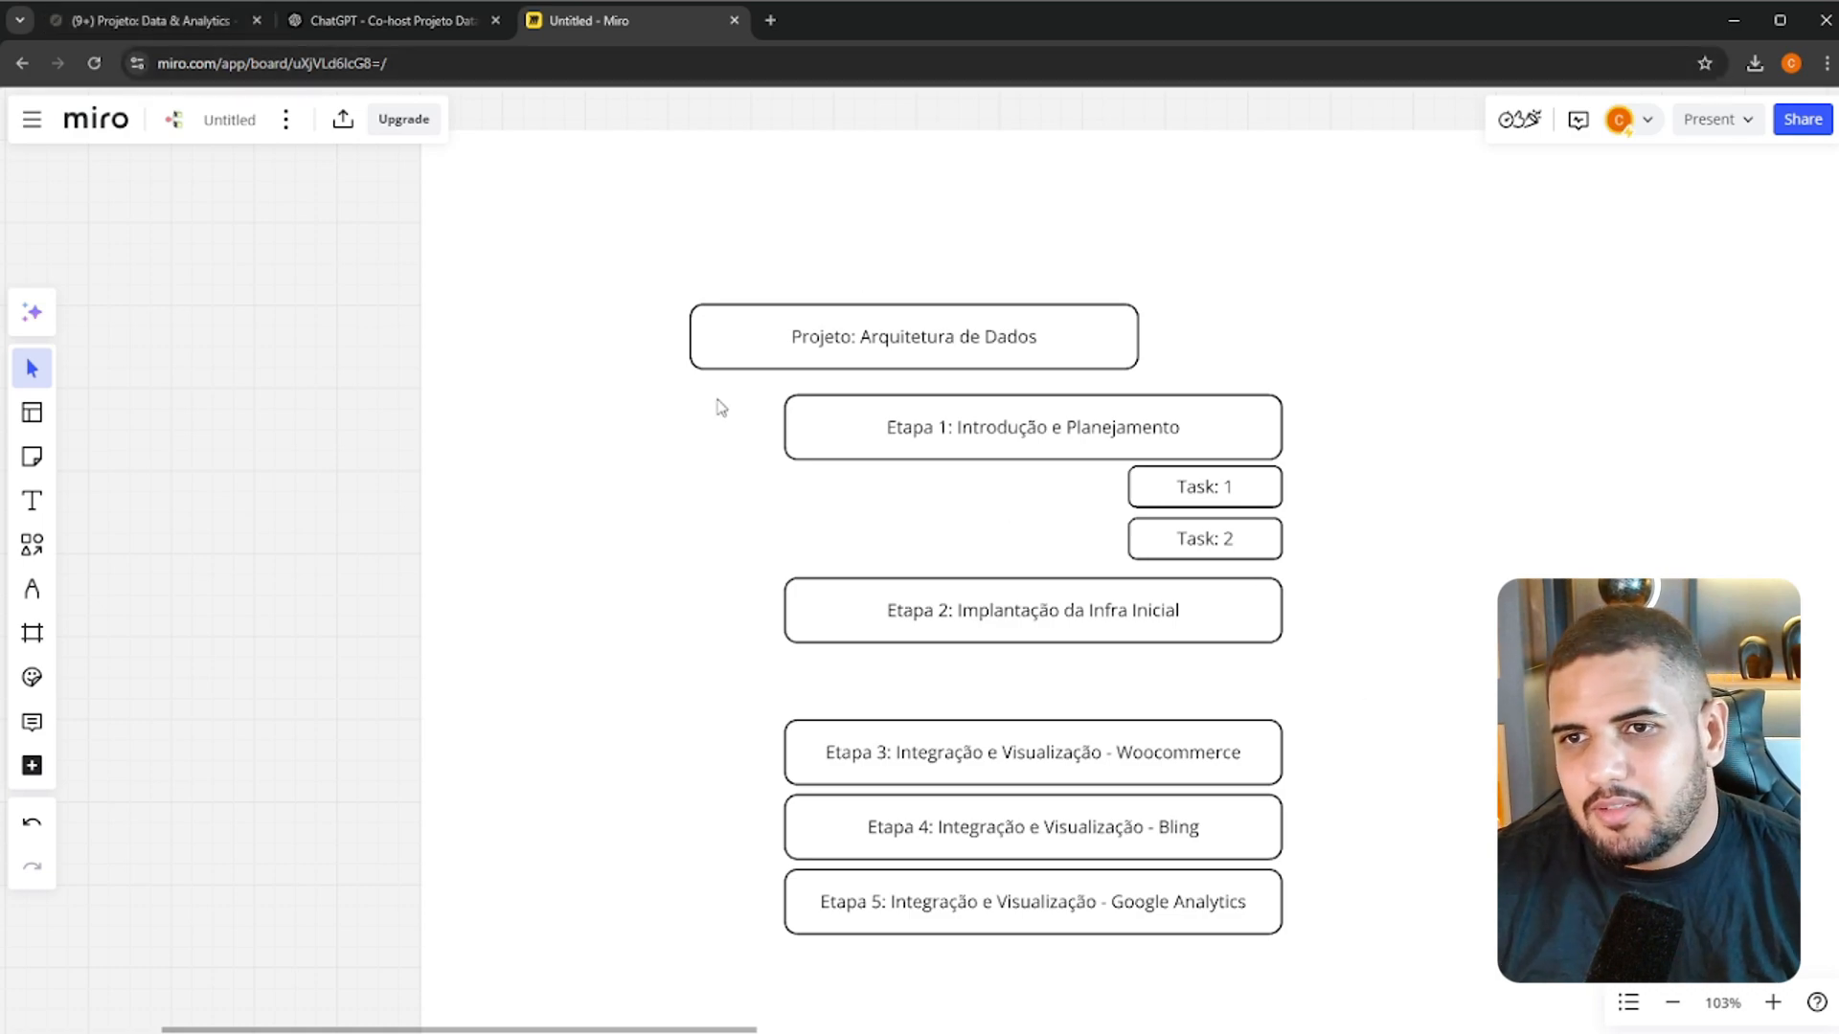
Switch to Notion and look over the Projeto: Data & Analytics - E-commerce page
click(190, 29)
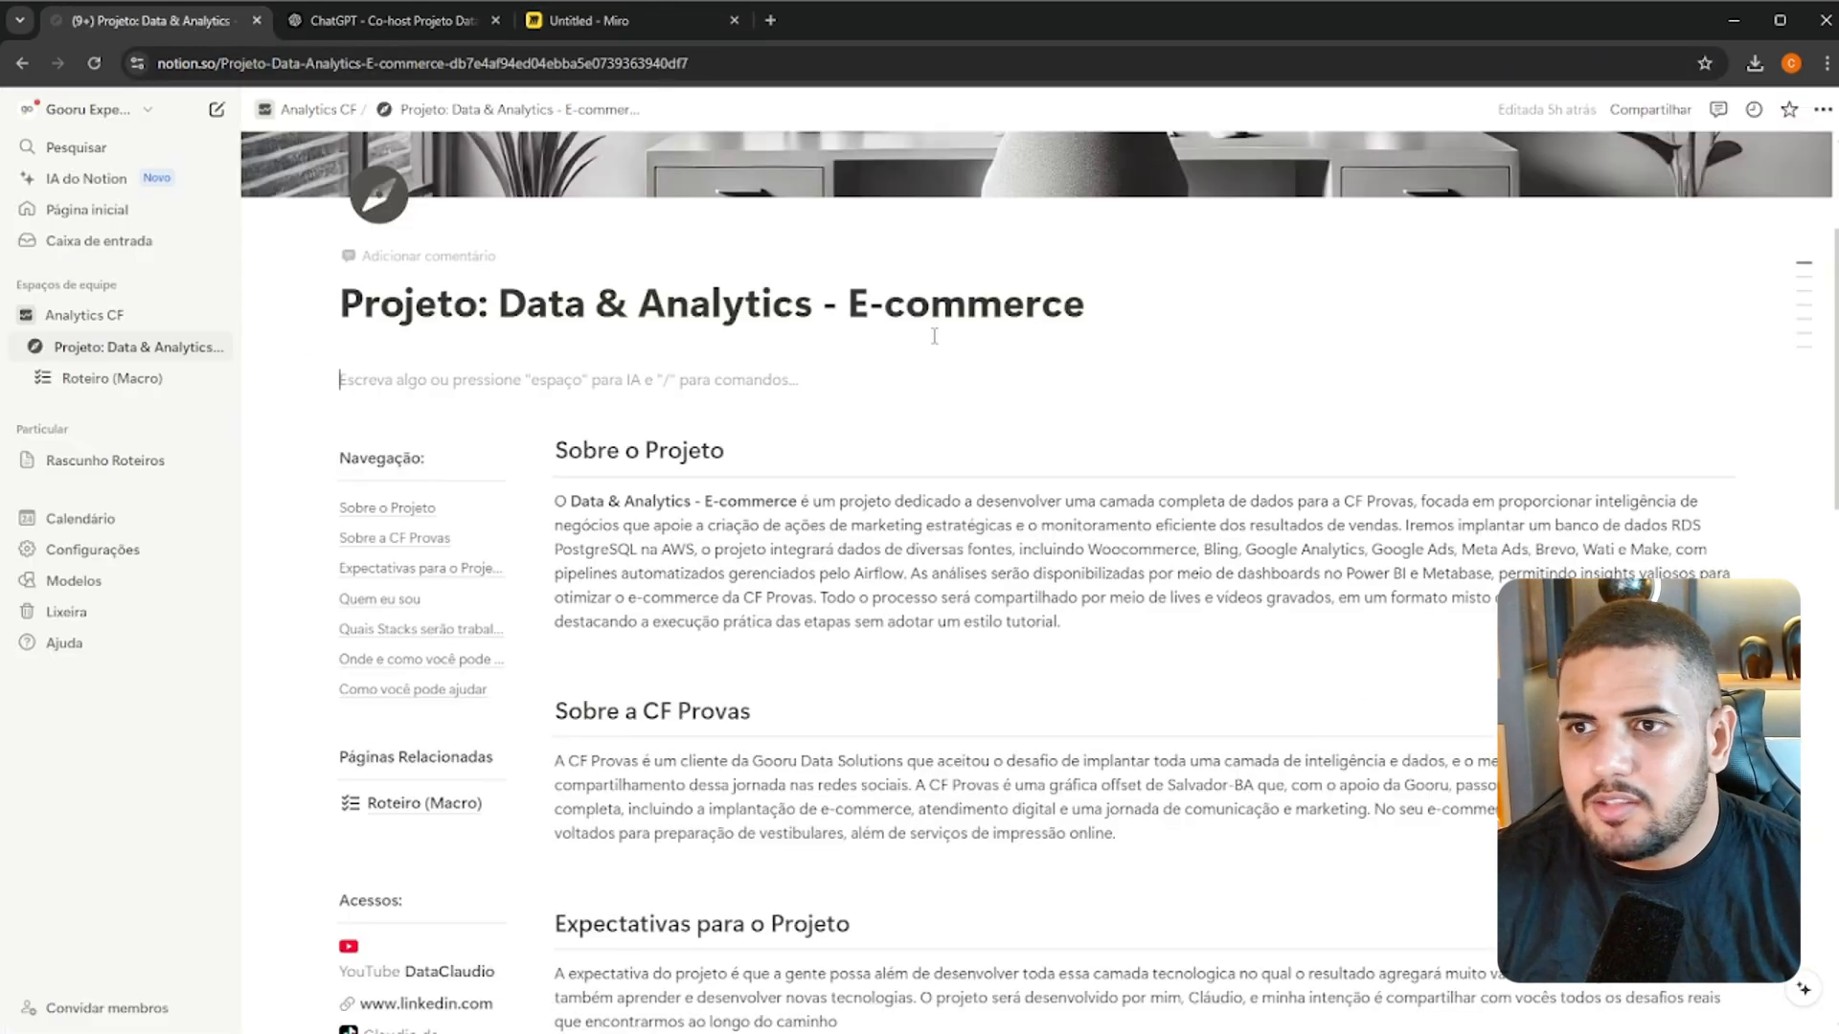
scroll(1054, 431, down, 6)
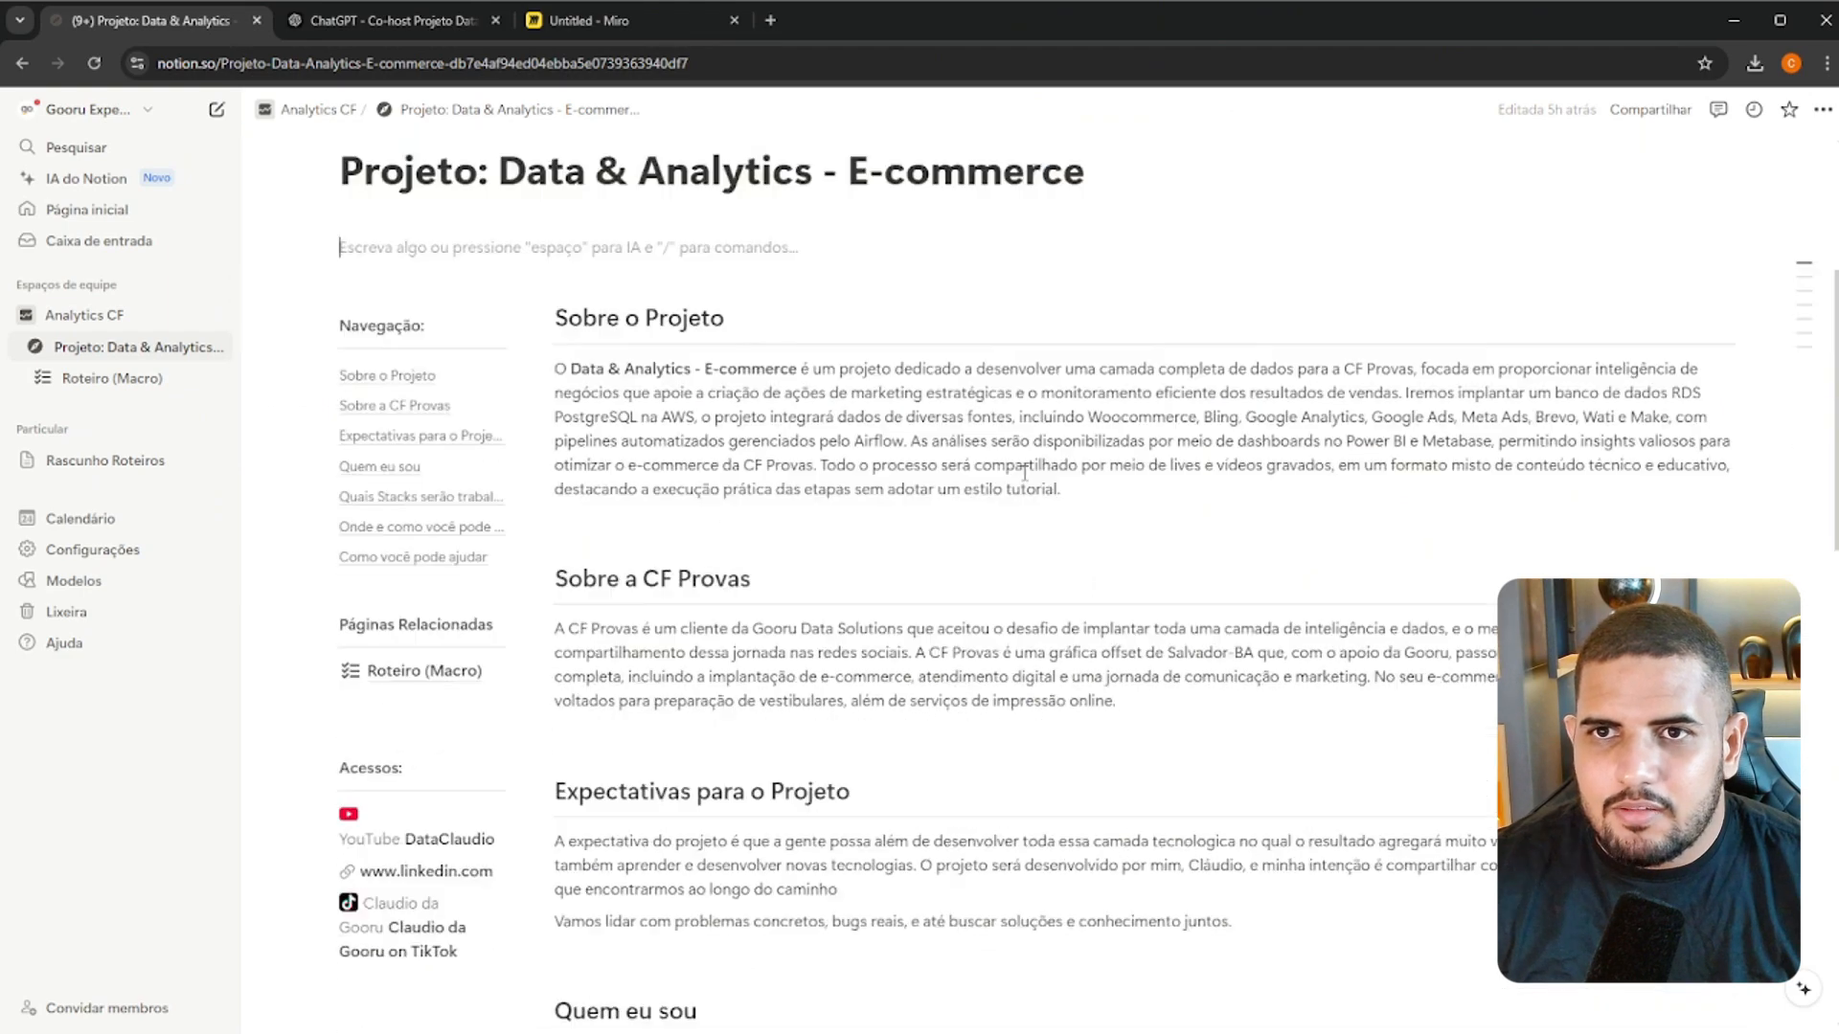
scroll(1030, 464, up, 7)
scroll(1059, 463, down, 10)
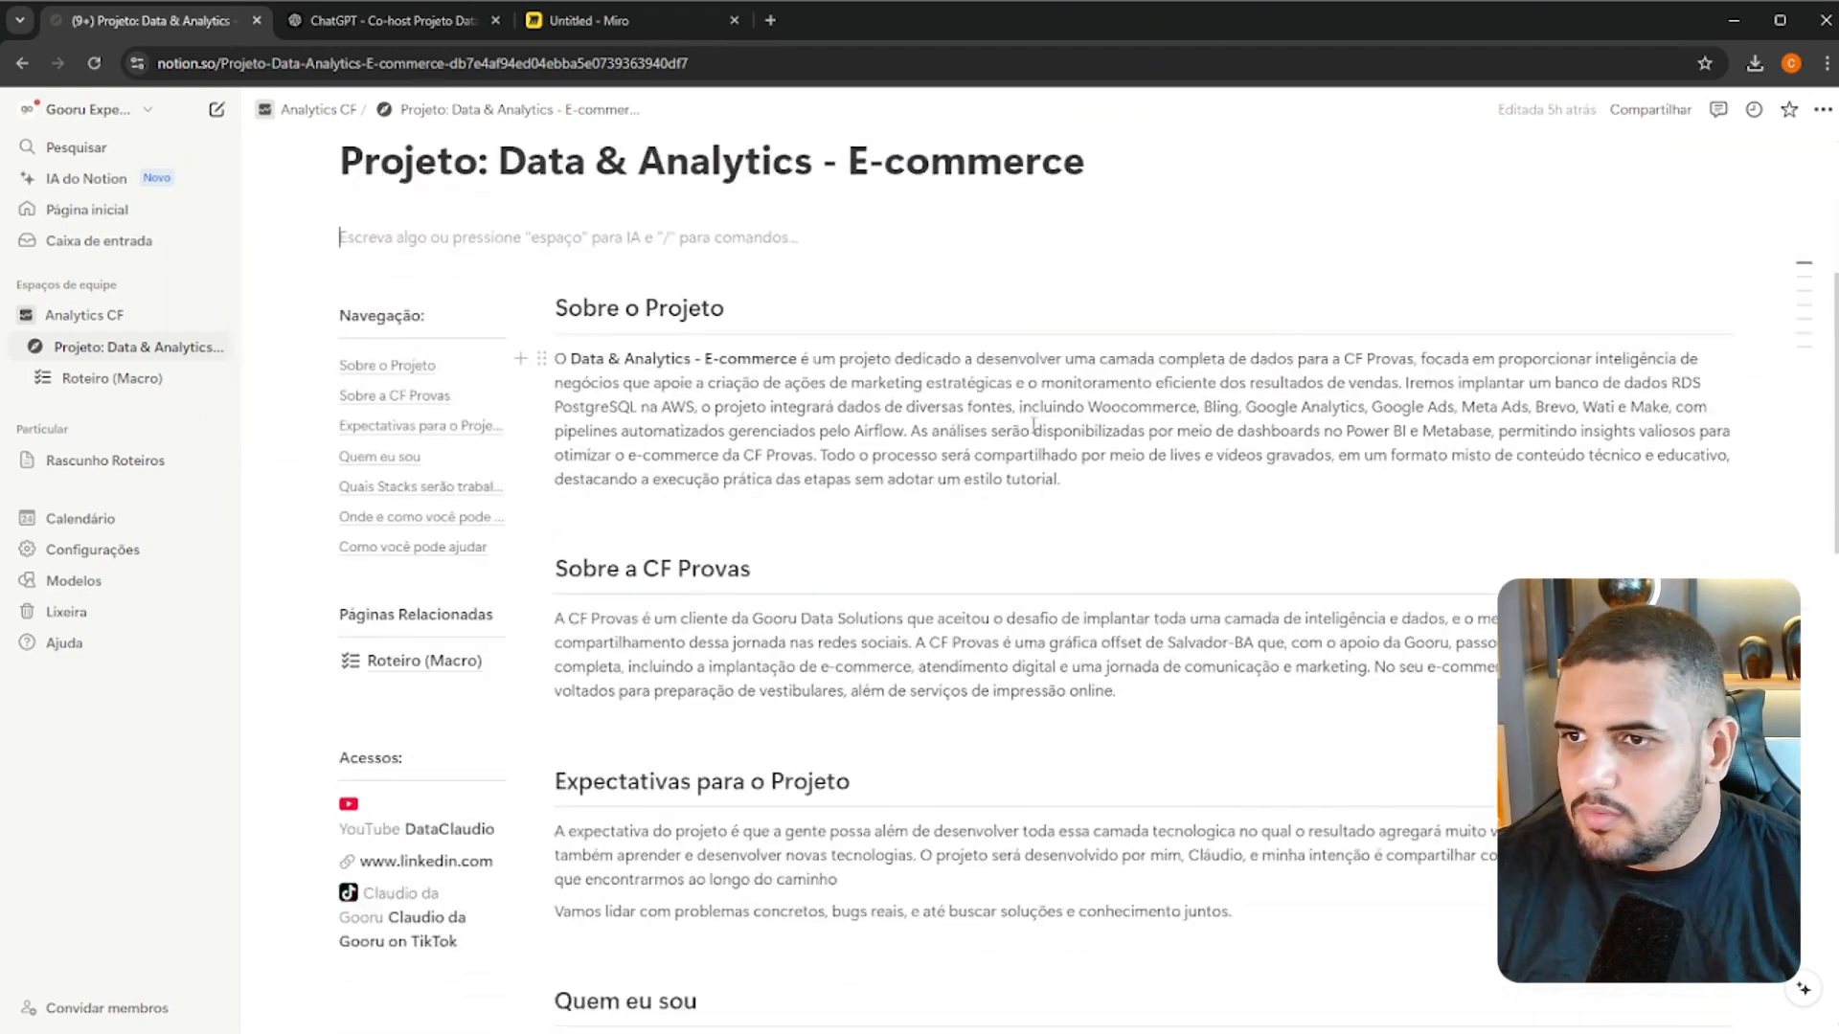
scroll(1021, 431, up, 8)
scroll(1020, 445, up, 1)
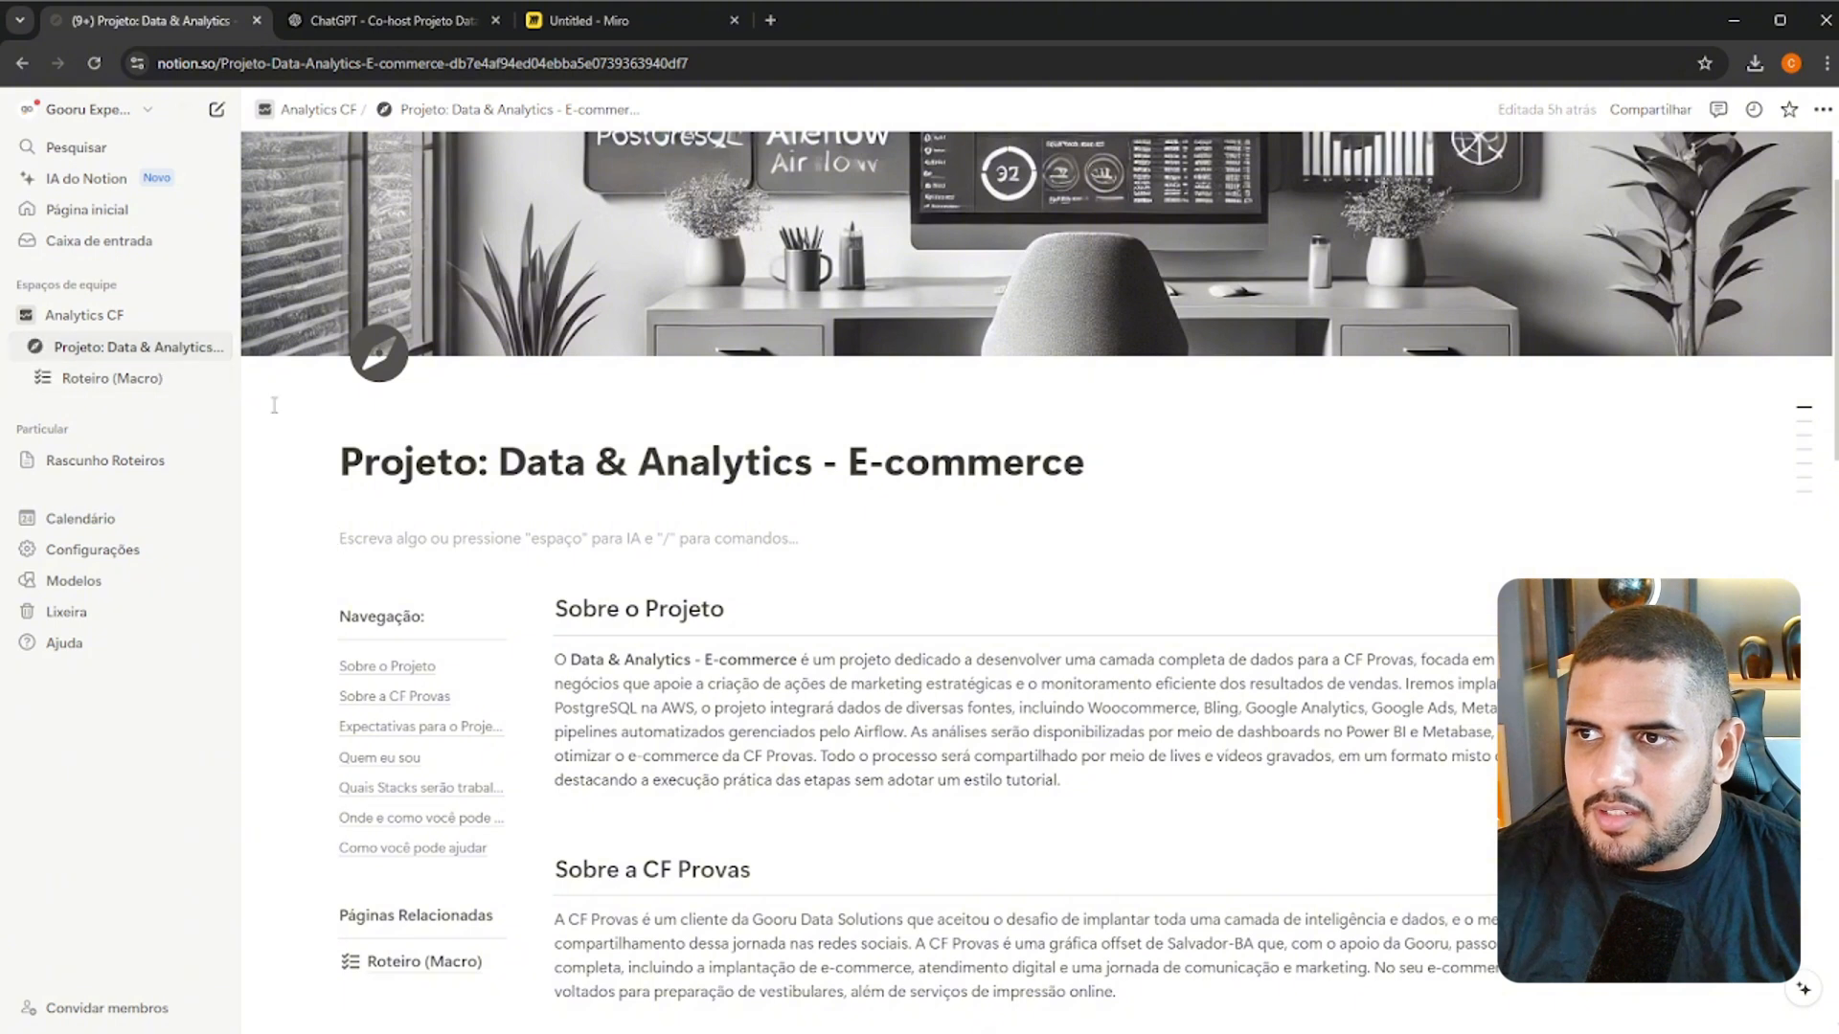
Open the template gallery from a new subpage of the Data & Analytics project and search it for "projetos"
click(190, 350)
click(215, 348)
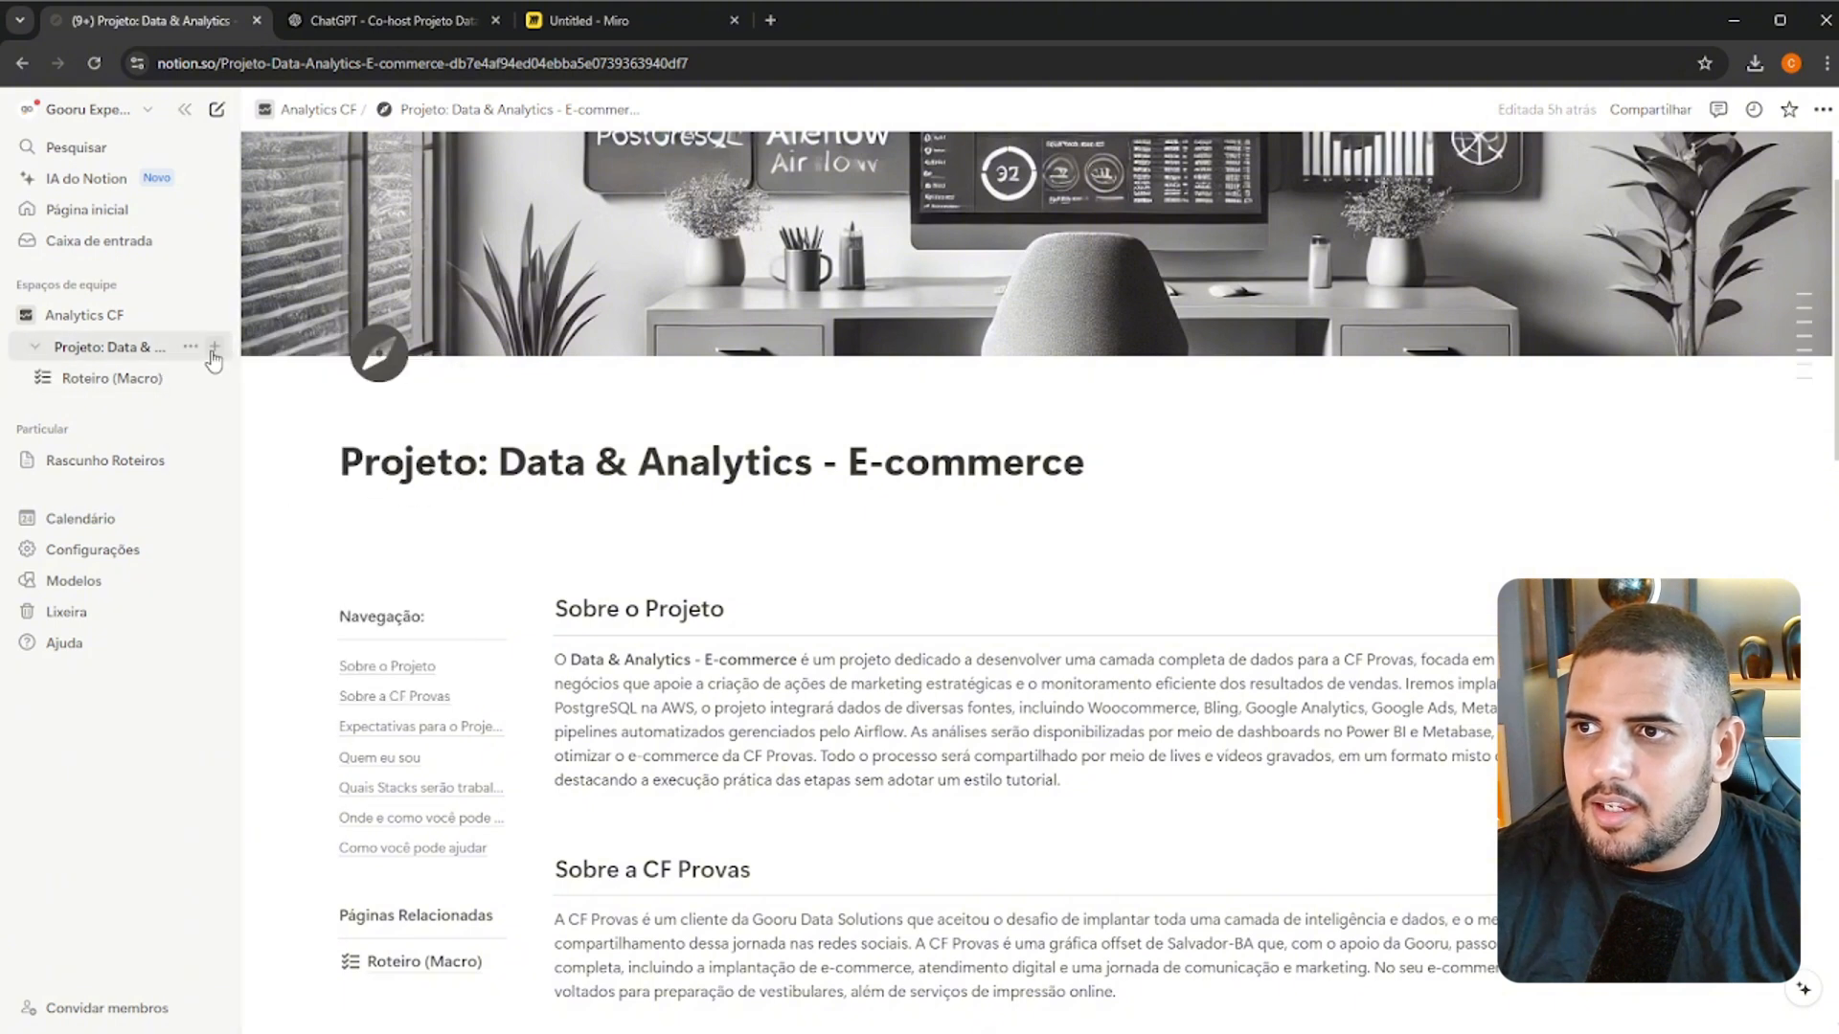
click(215, 347)
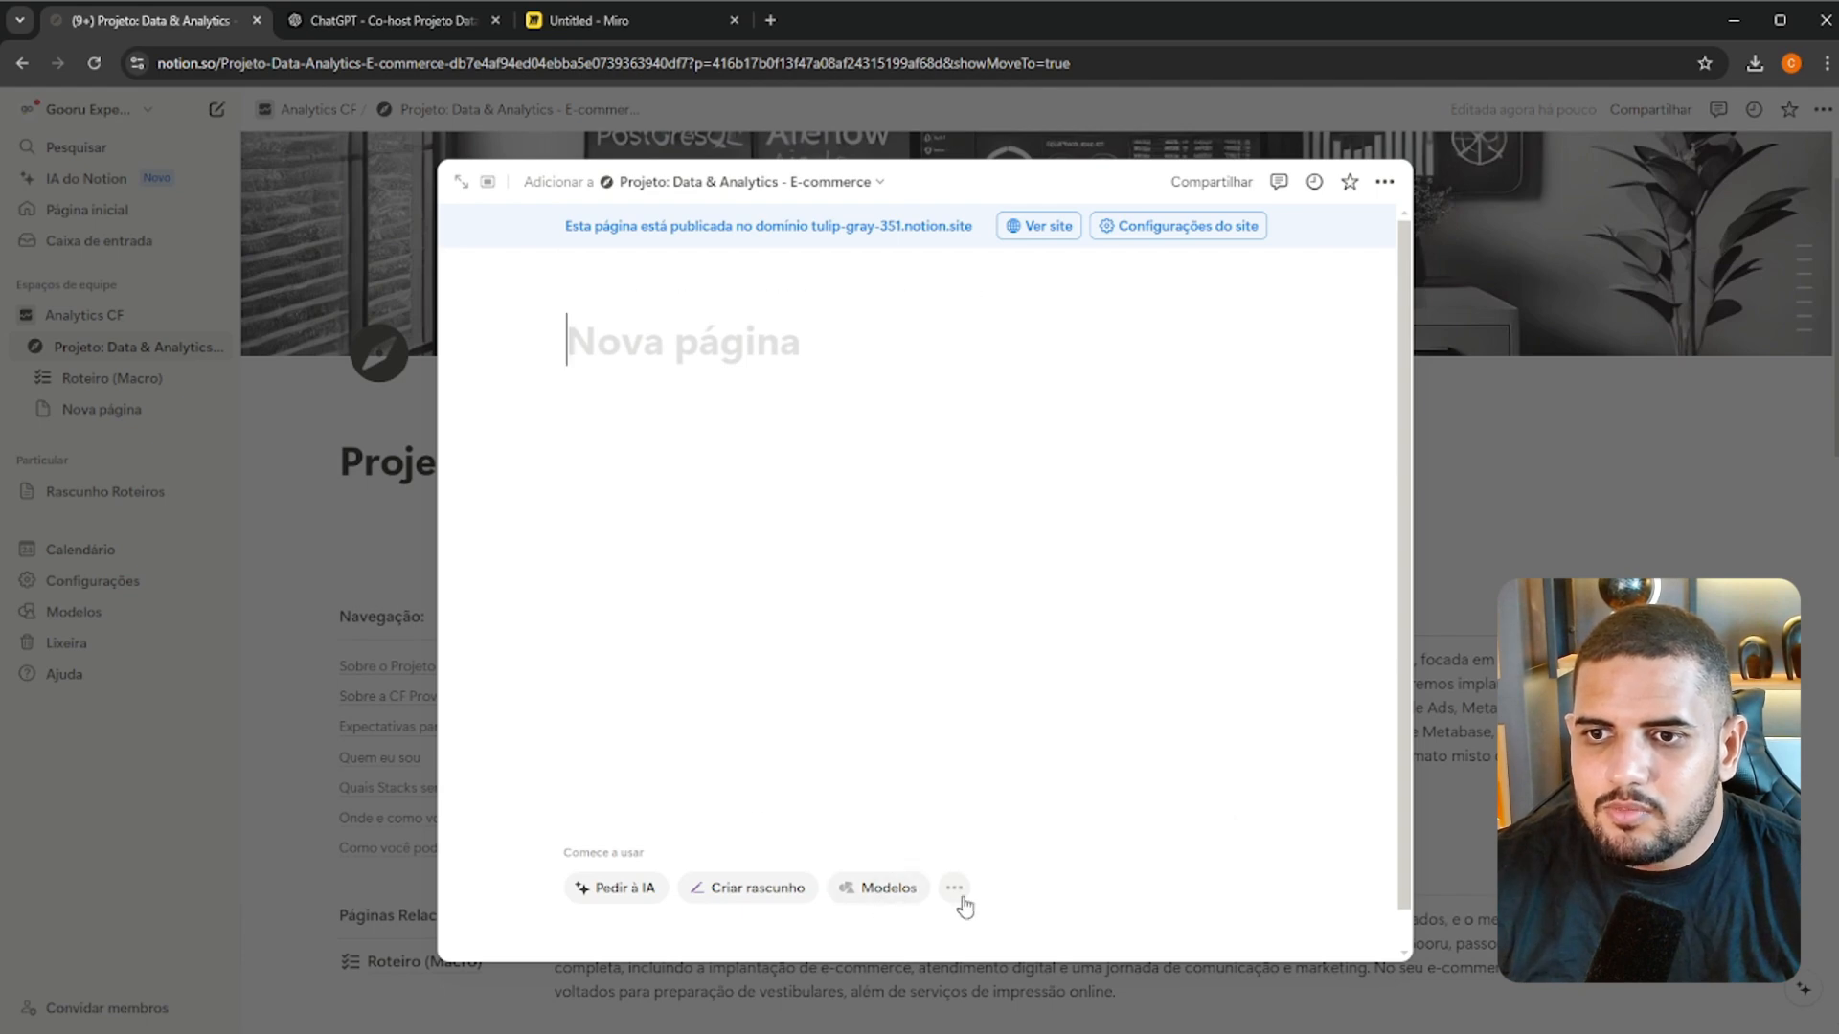
click(912, 889)
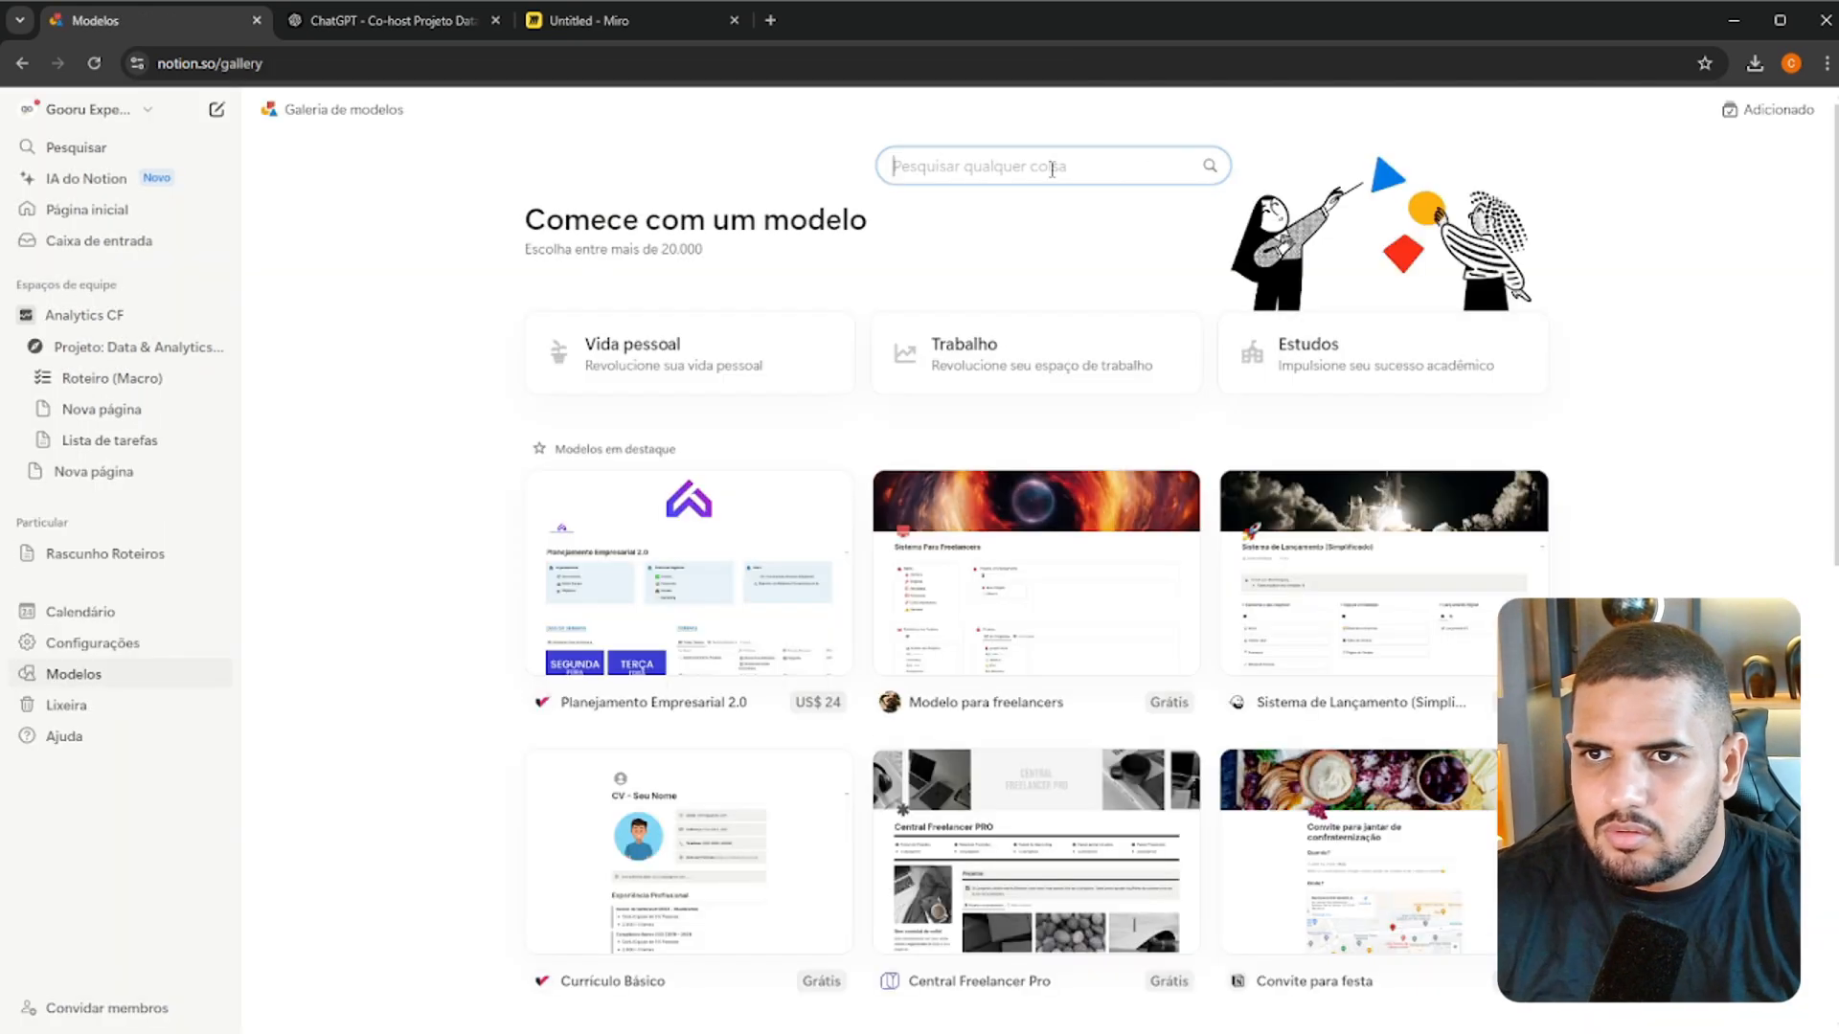
click(1050, 169)
text(projetos)
key(Return)
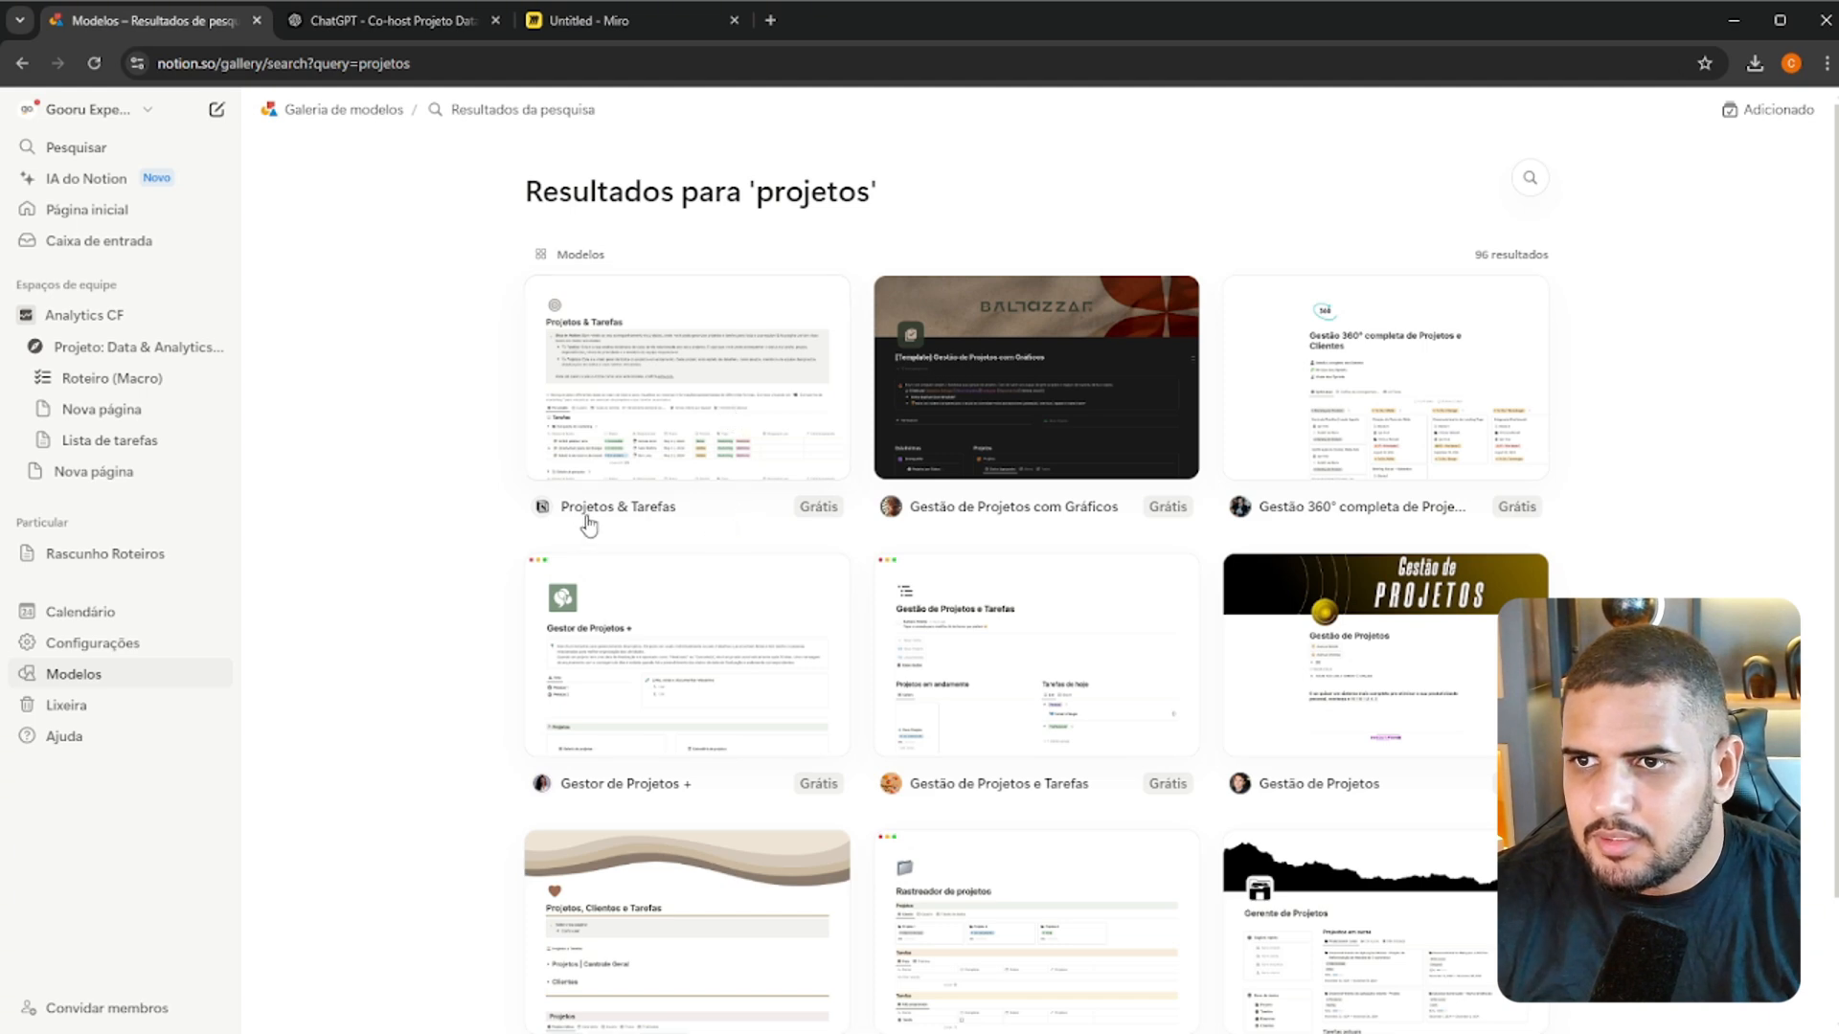
Add the Projetos & Tarefas template to the Analytics CF teamspace
click(717, 464)
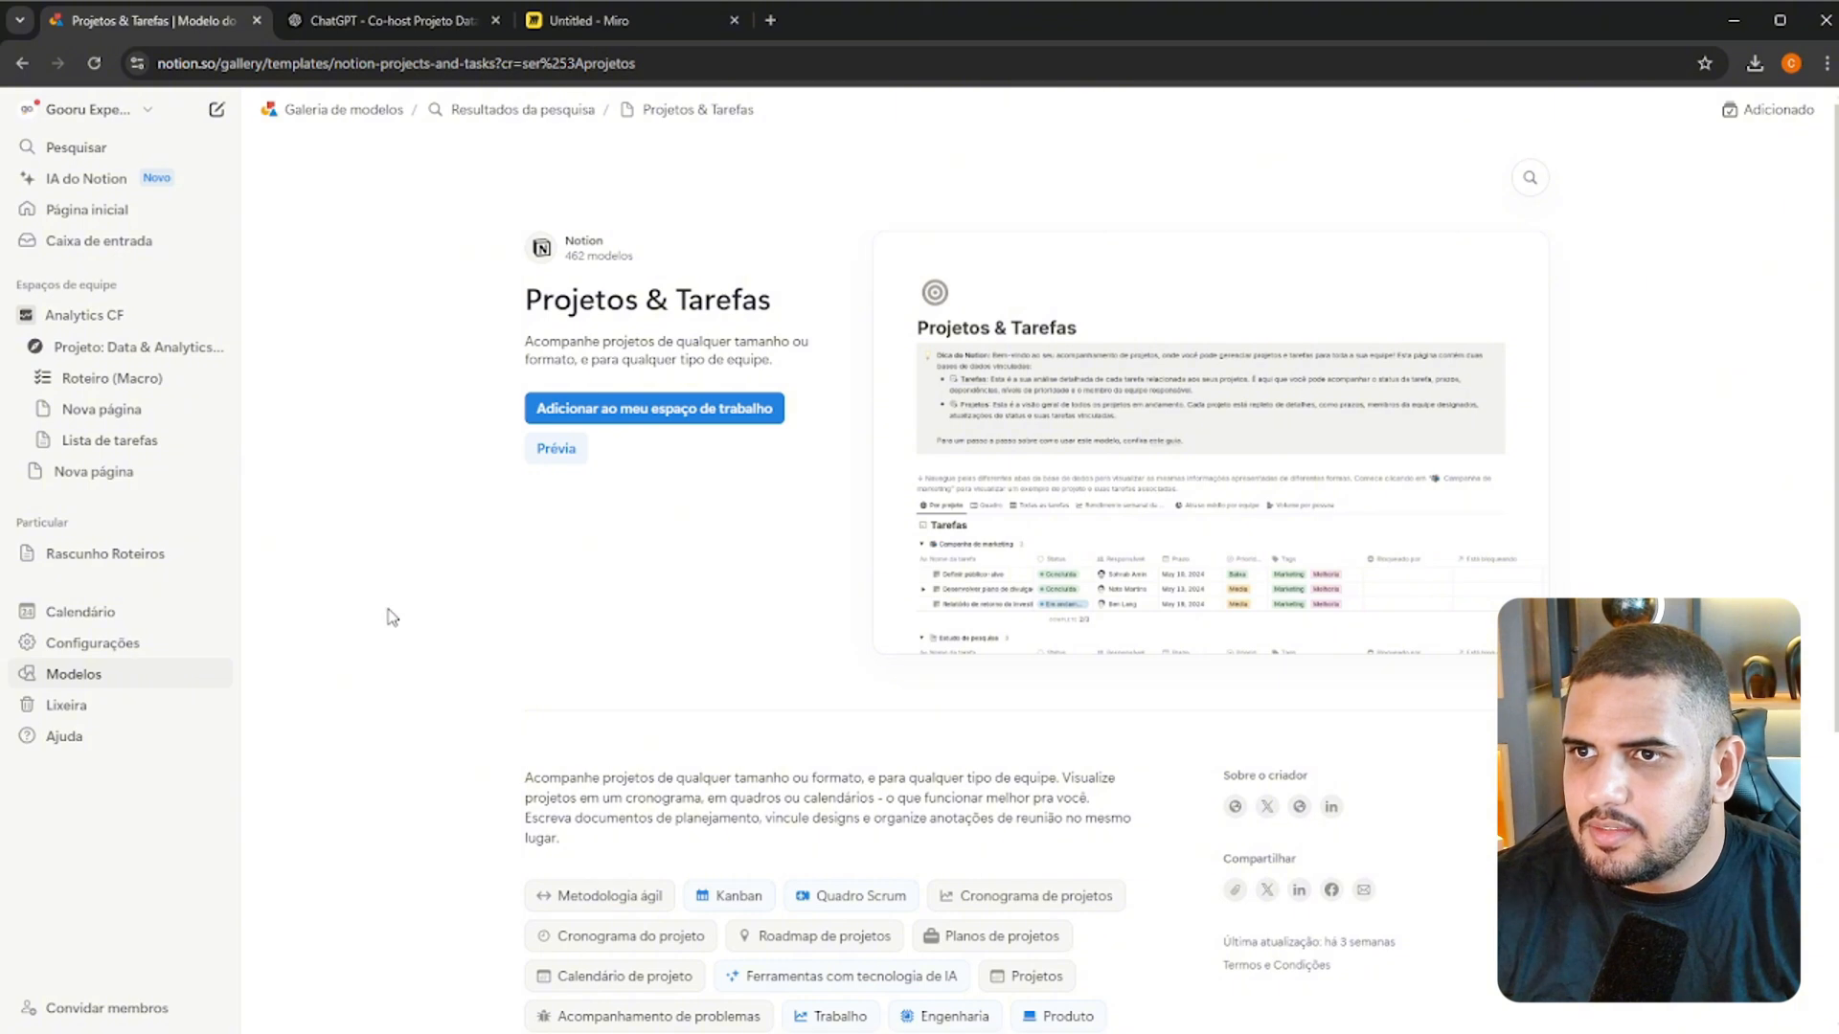
click(635, 413)
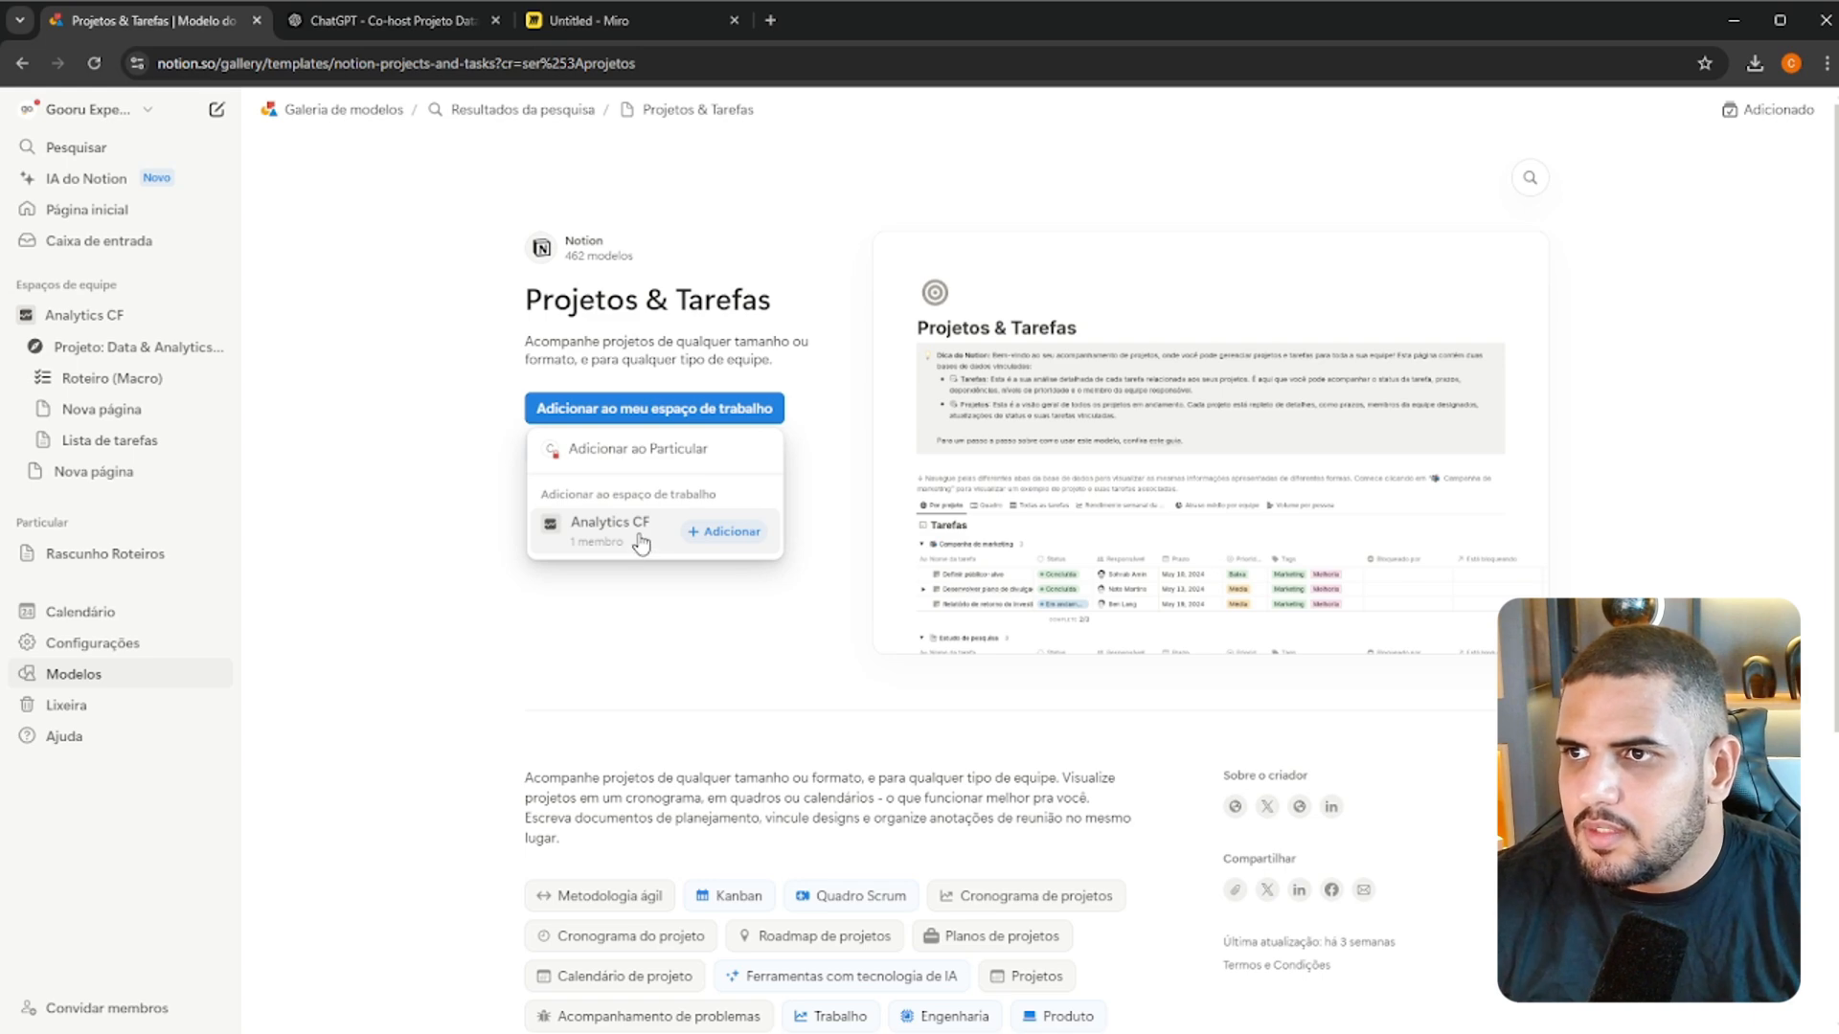
click(725, 531)
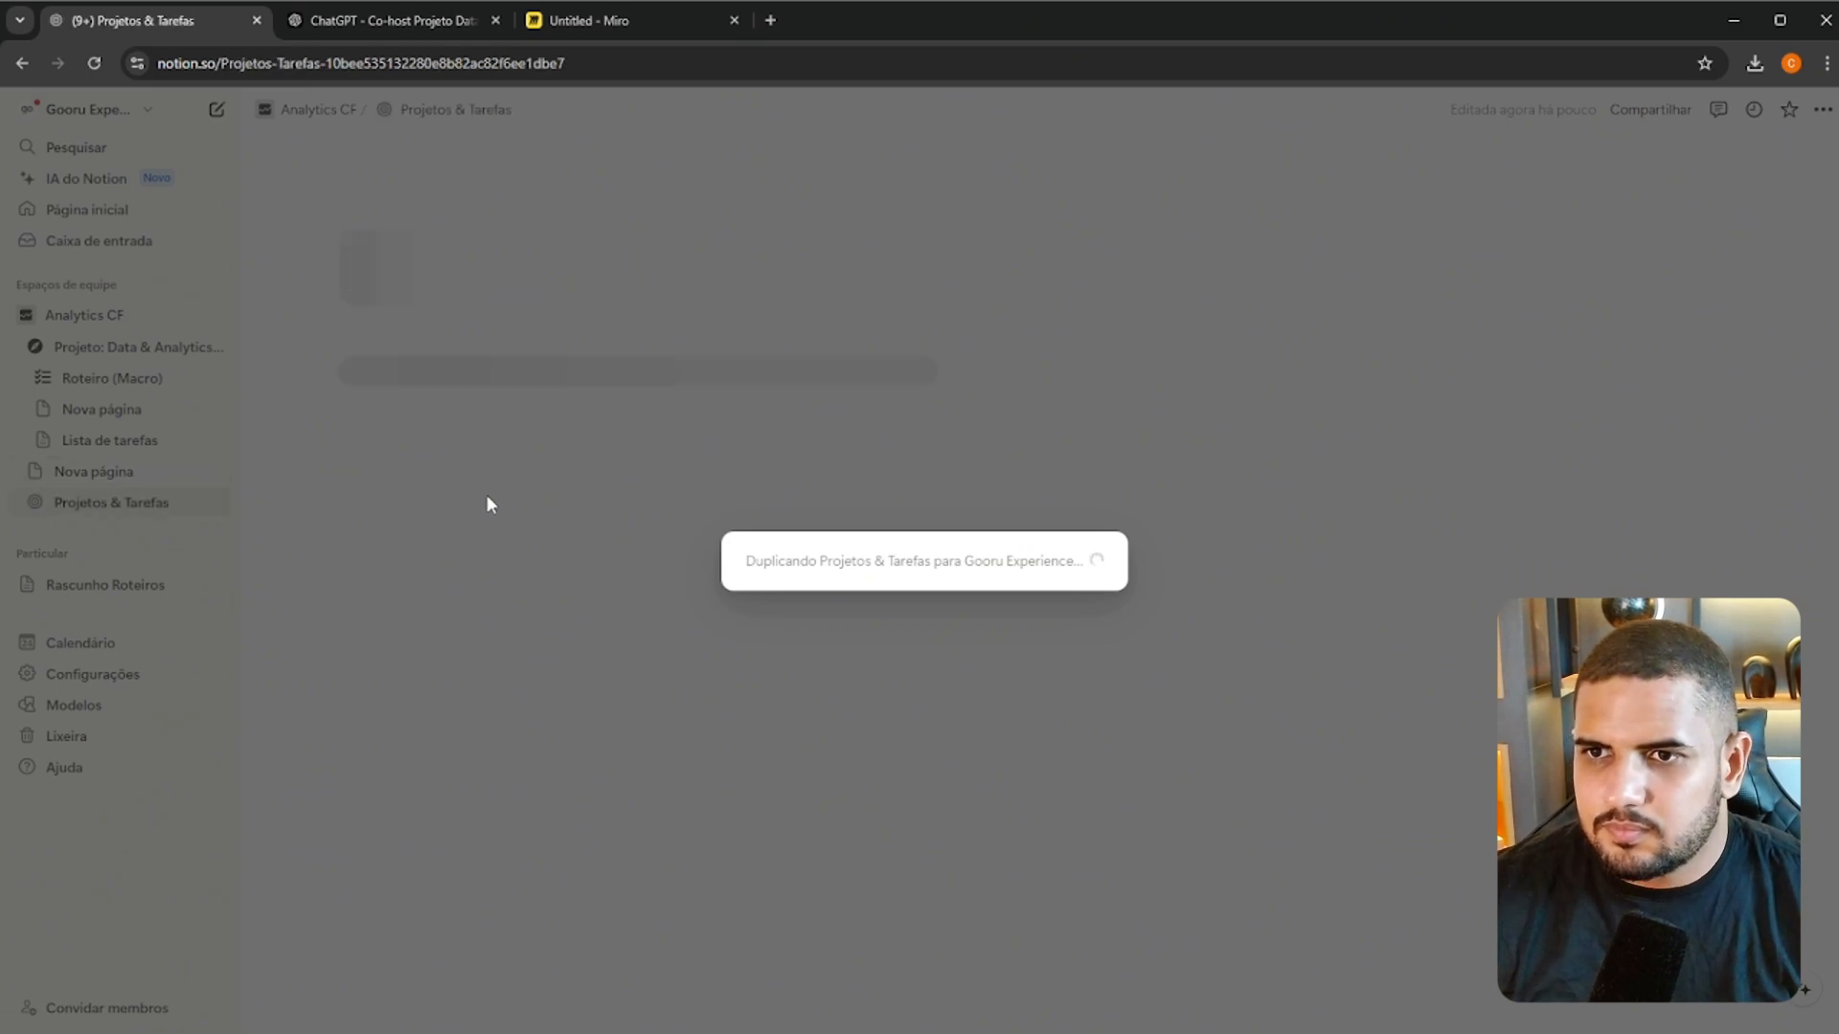
Look through the Projetos & Tarefas page and nest it under Projeto: Data & Analytics, above Roteiro (Macro)
scroll(690, 697, down, 3)
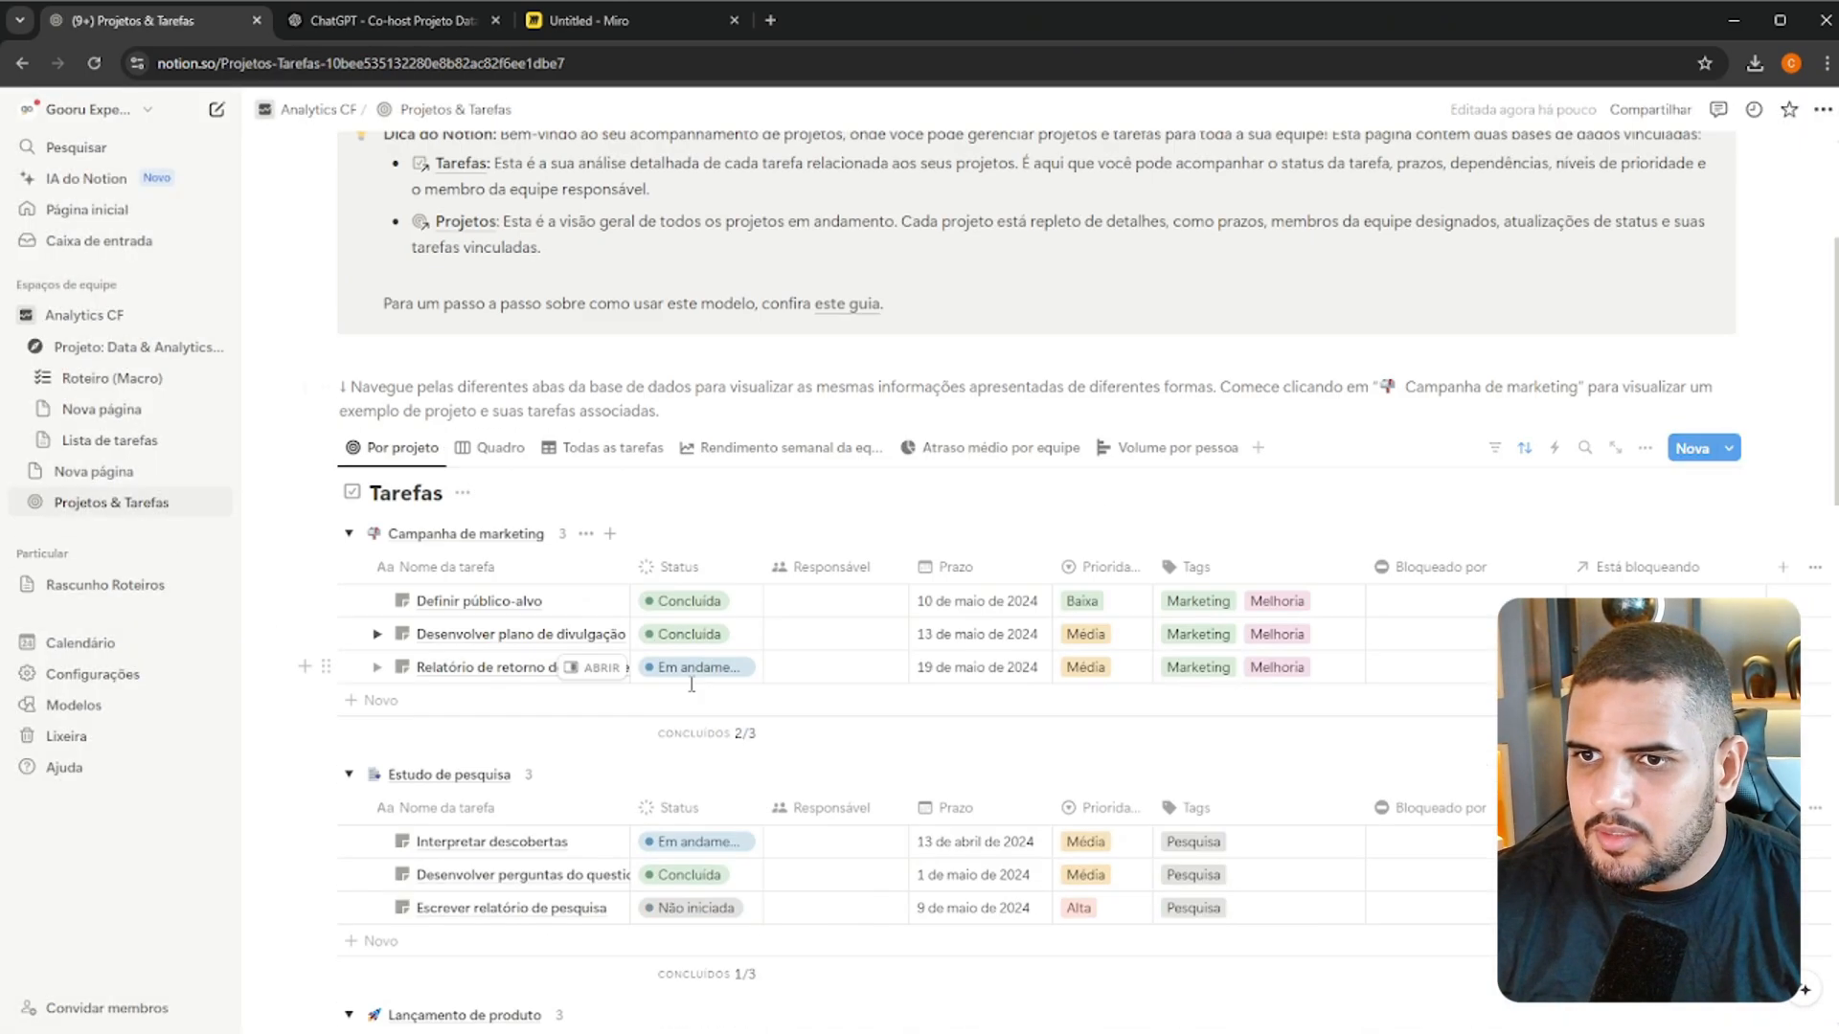
scroll(804, 479, down, 4)
scroll(1178, 508, down, 9)
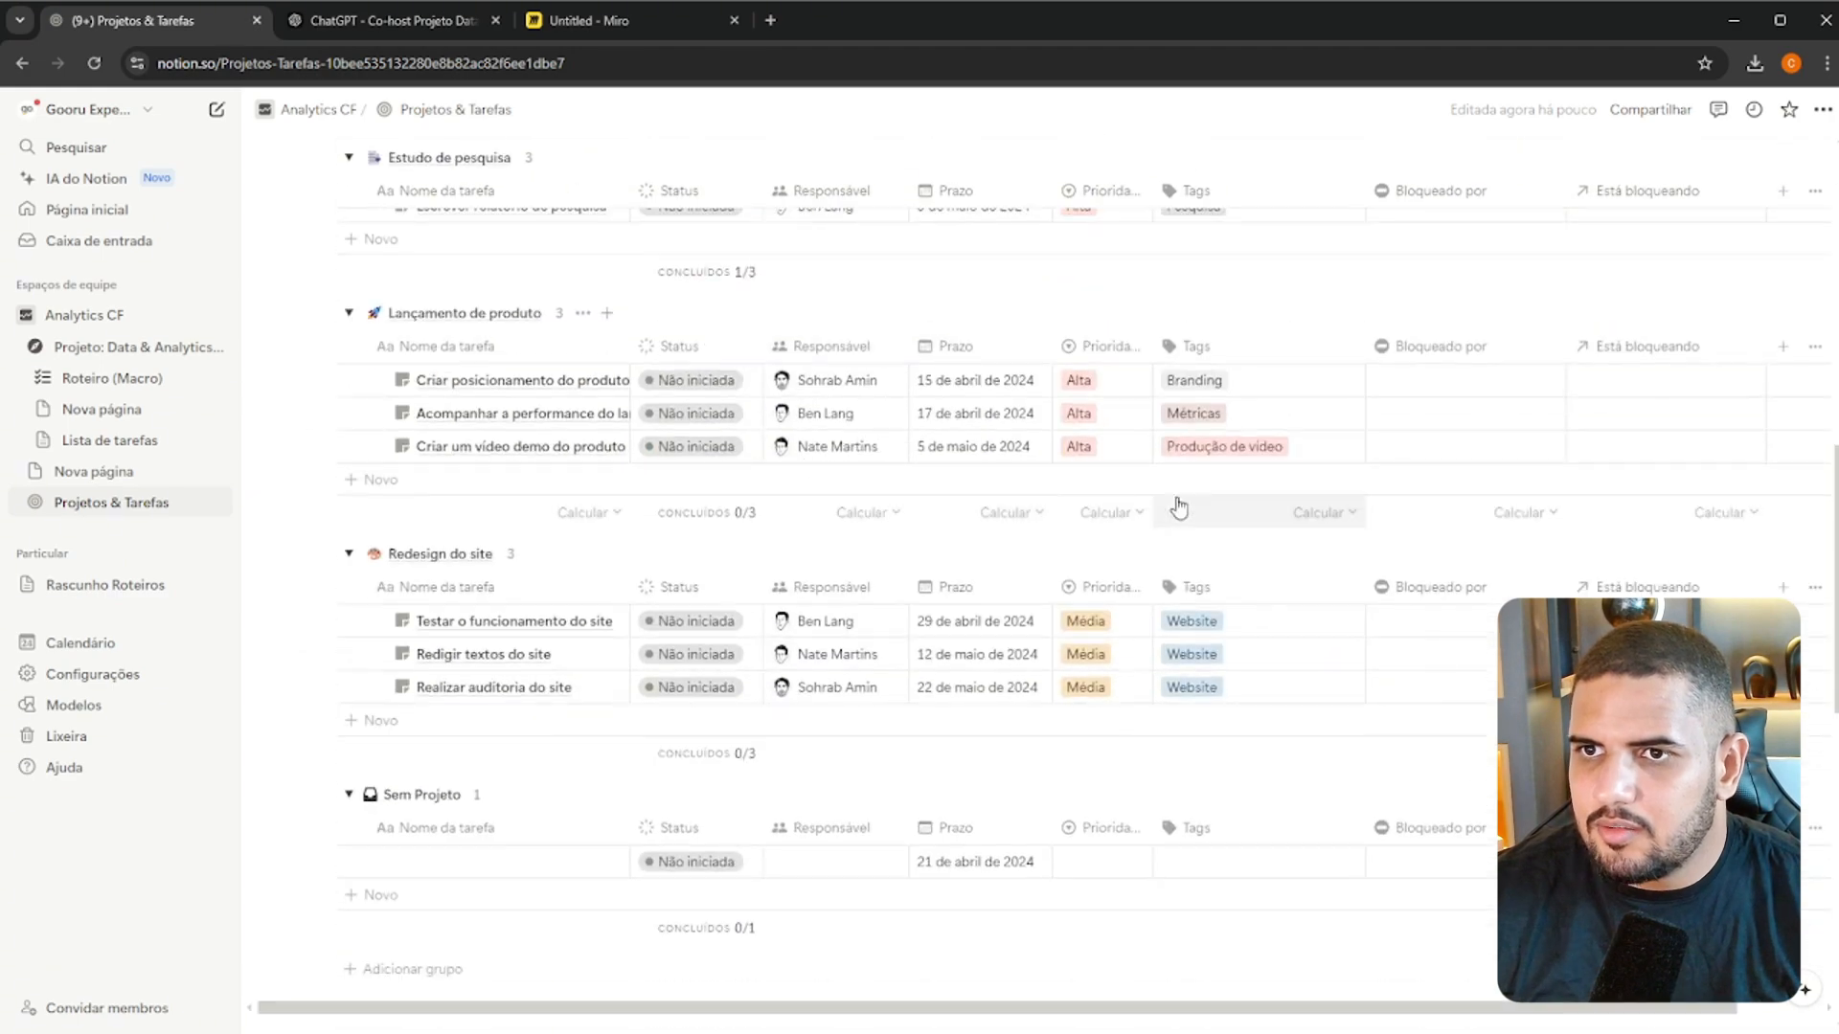
scroll(1137, 521, up, 5)
scroll(1077, 510, down, 8)
scroll(1076, 510, up, 15)
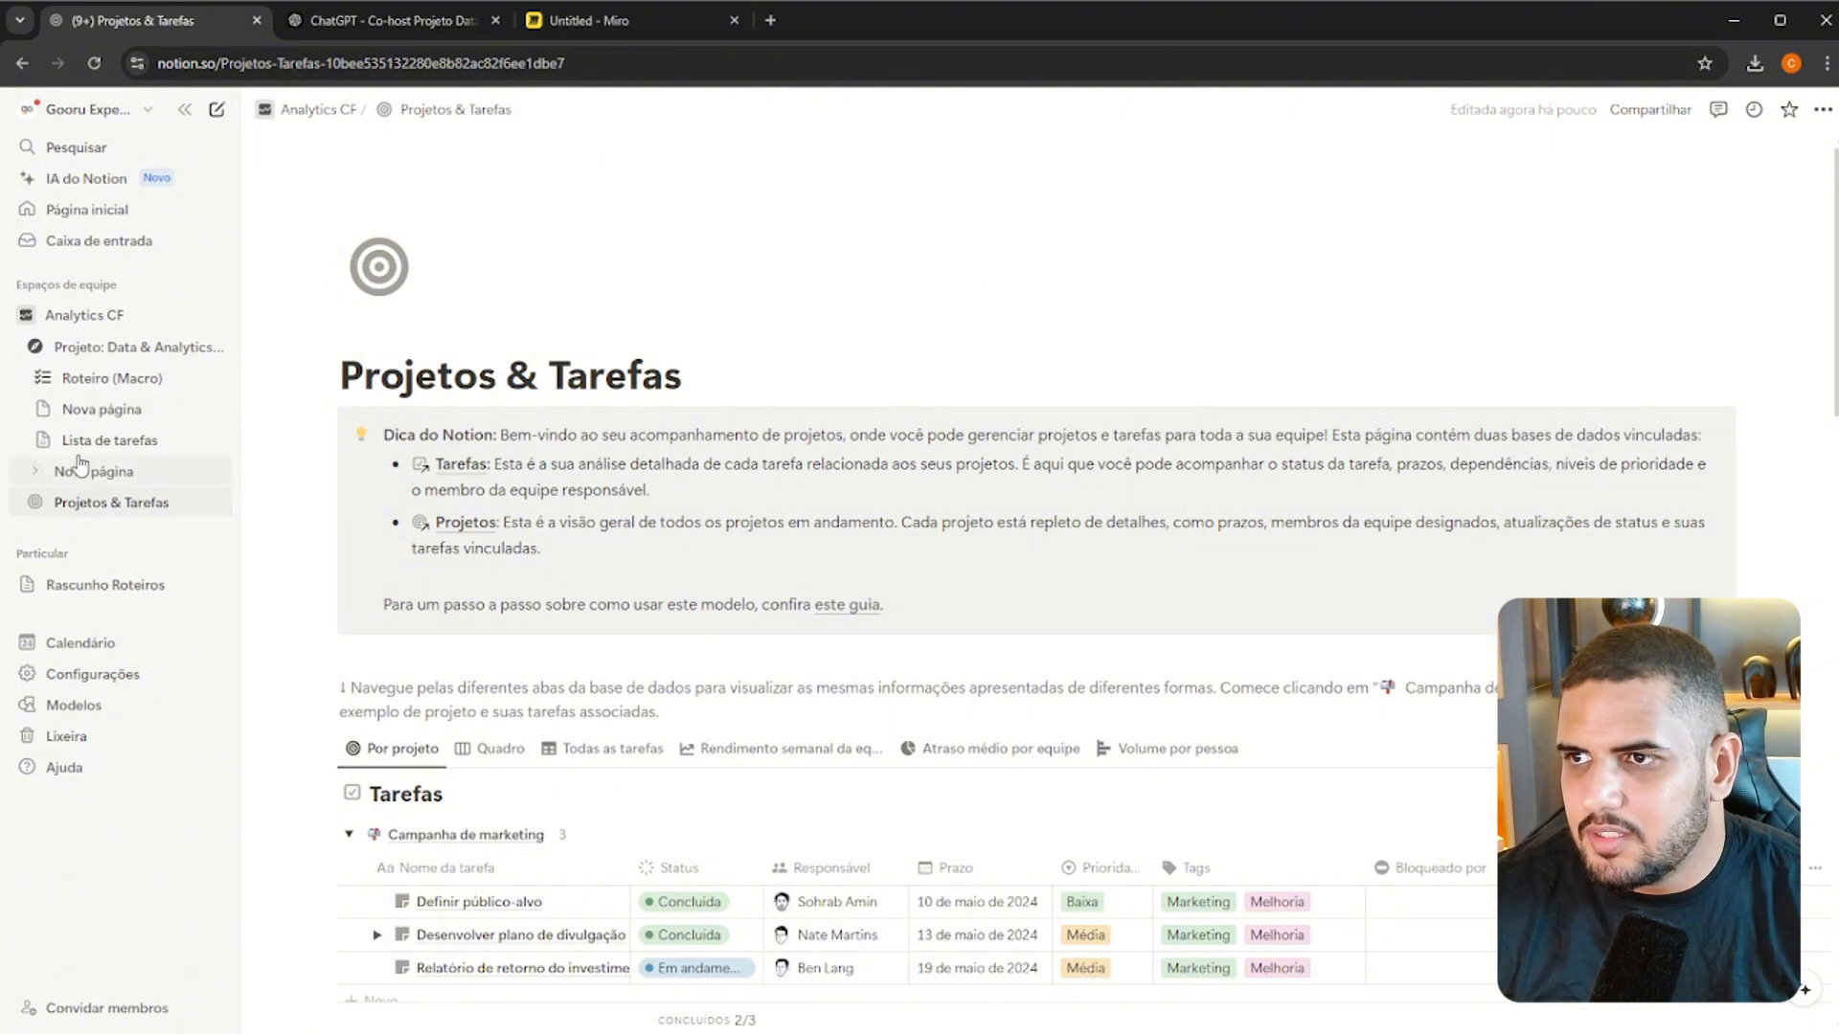
drag(167, 502, 103, 381)
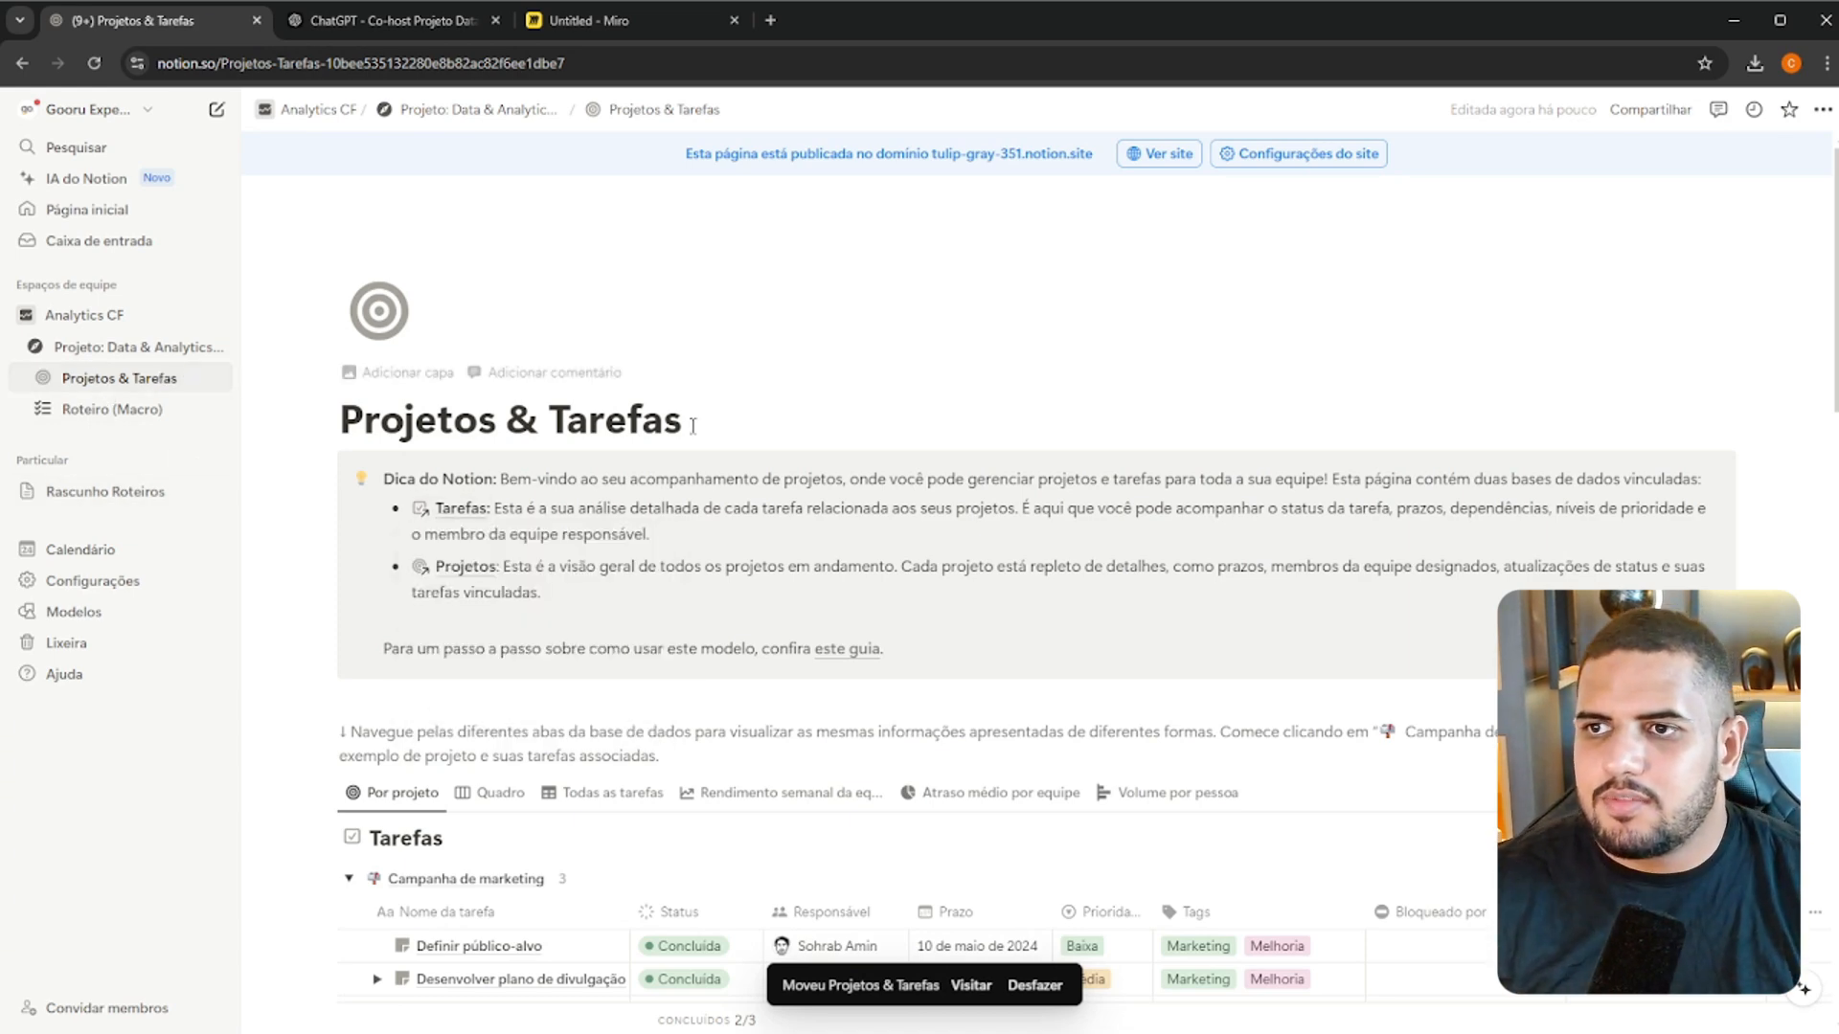
Delete the Dica do Notion callout and the navigation note above the Tarefas database on the Projetos & Tarefas page
scroll(1163, 737, down, 15)
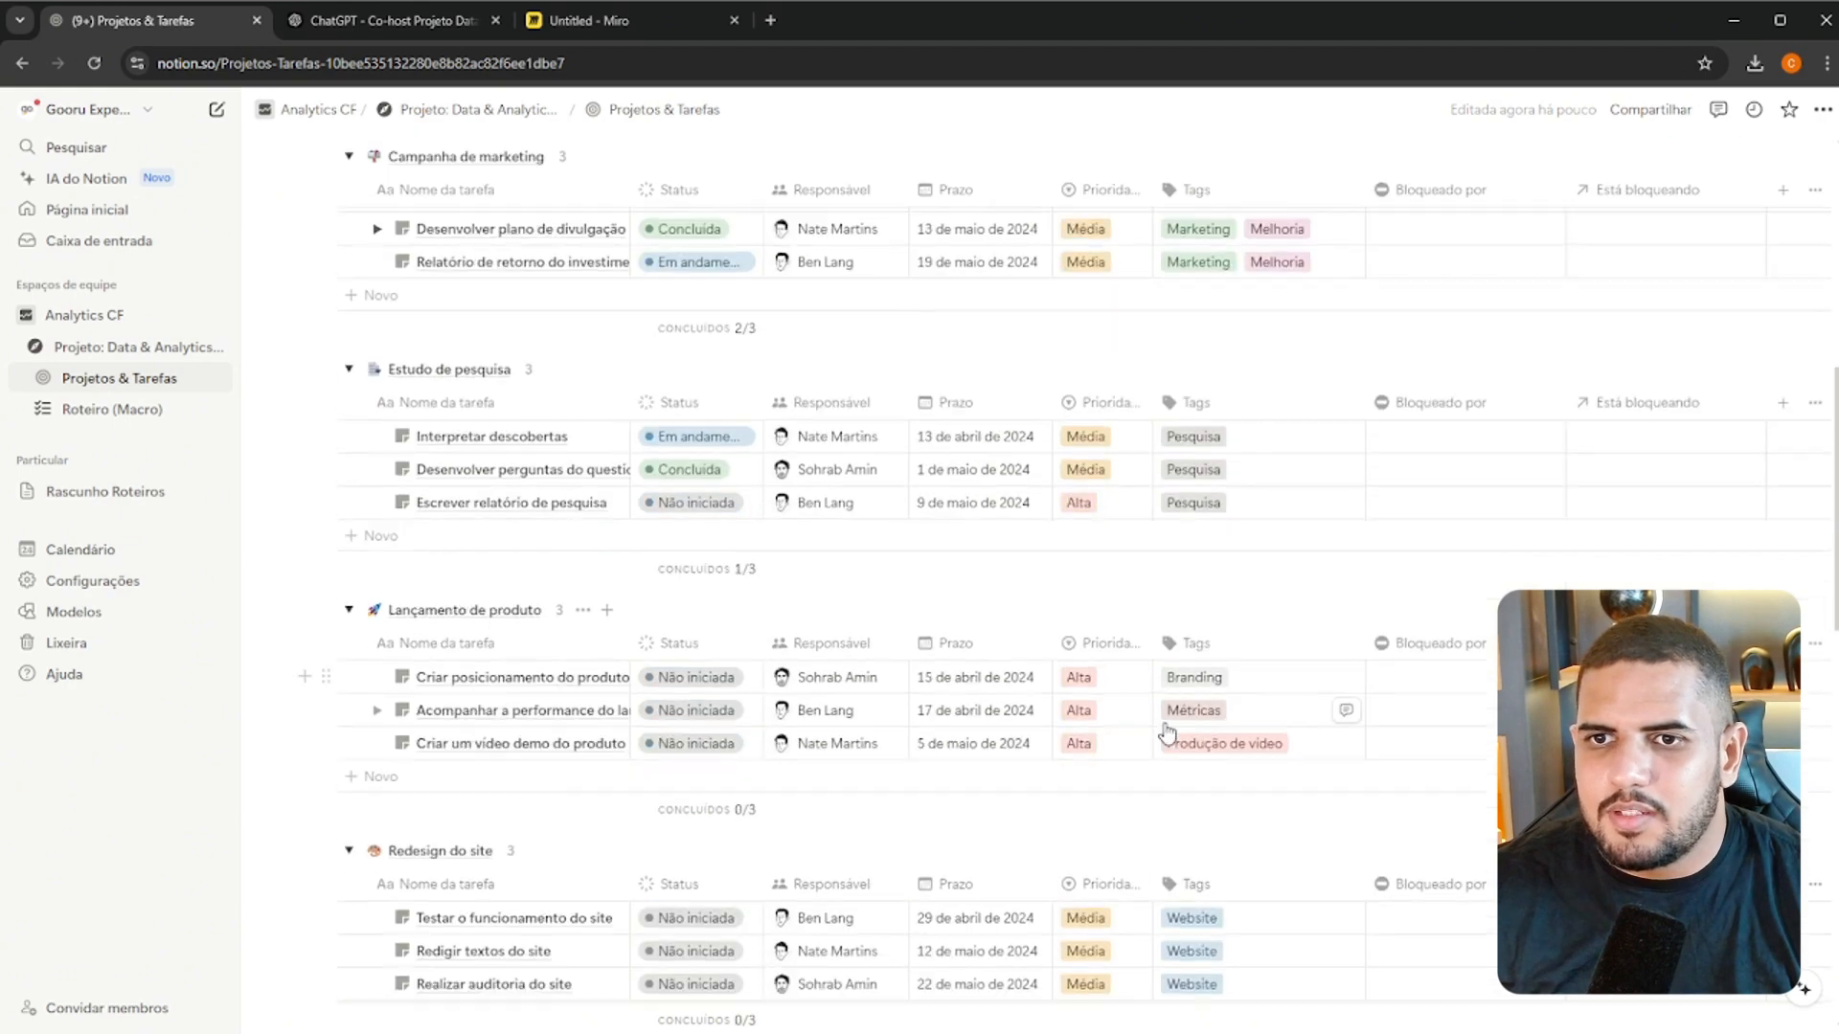
scroll(1175, 714, up, 15)
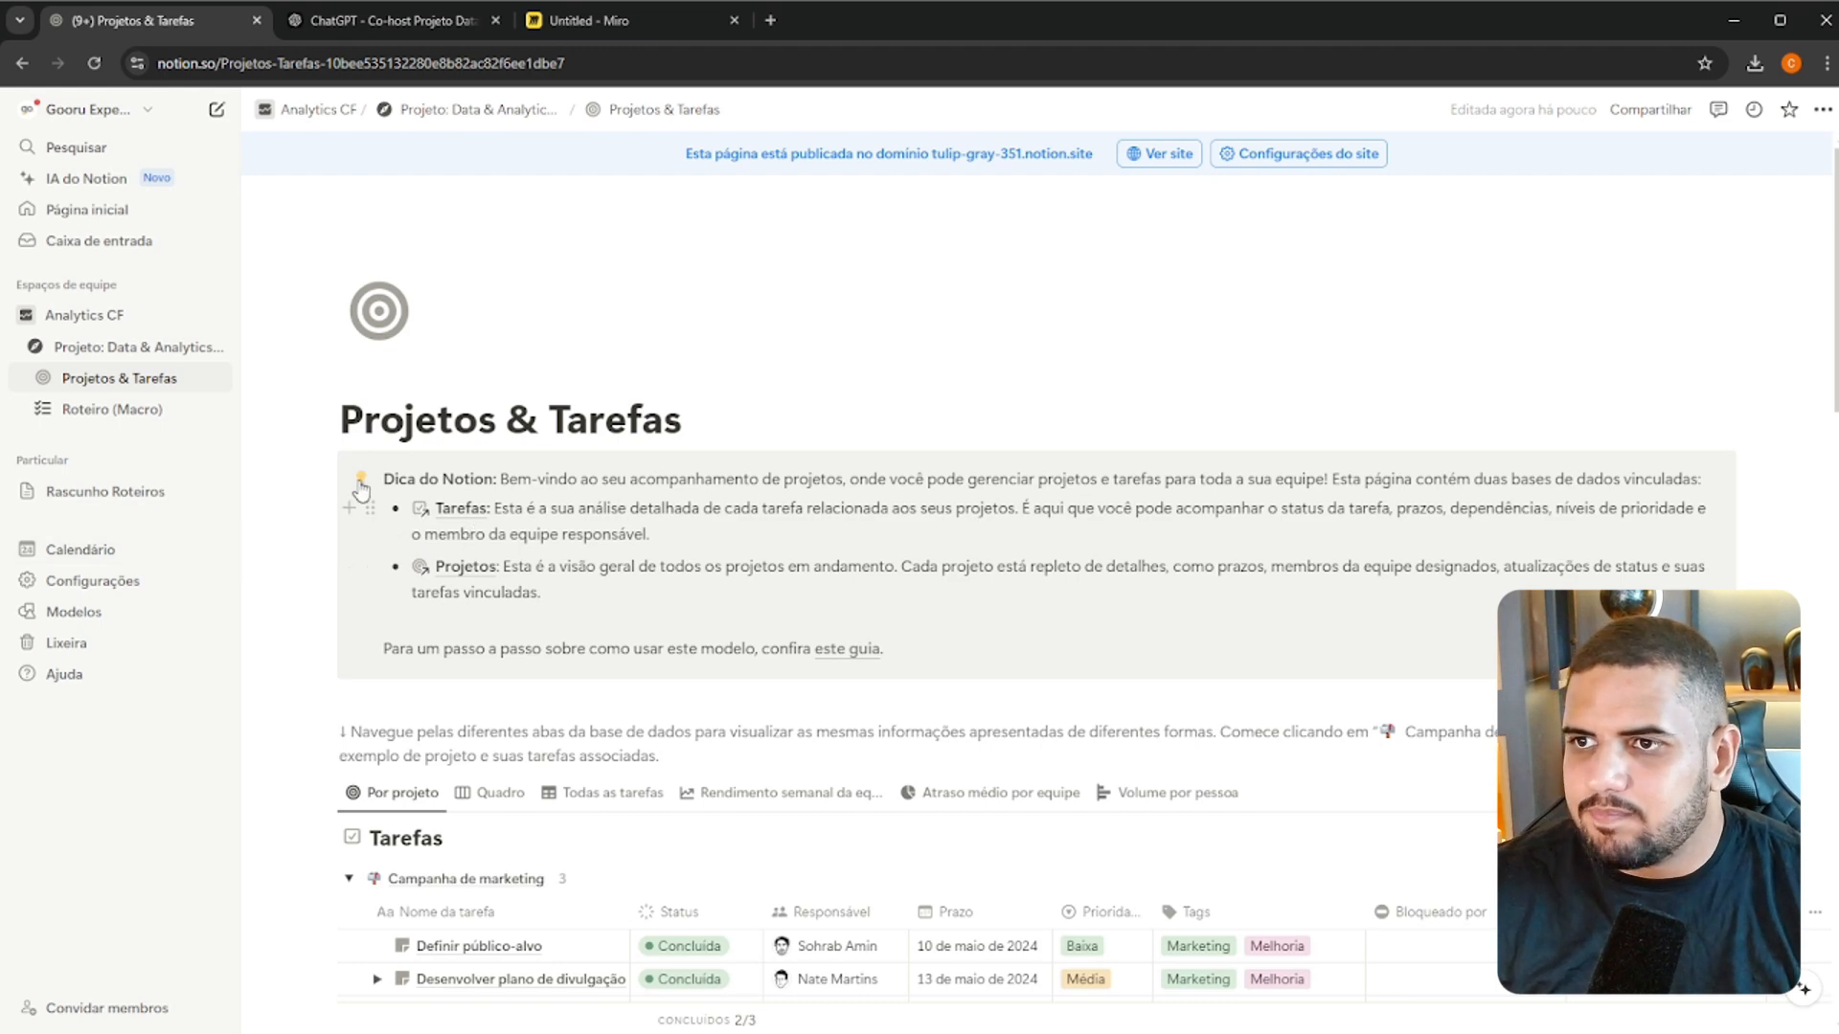
click(326, 464)
key(Delete)
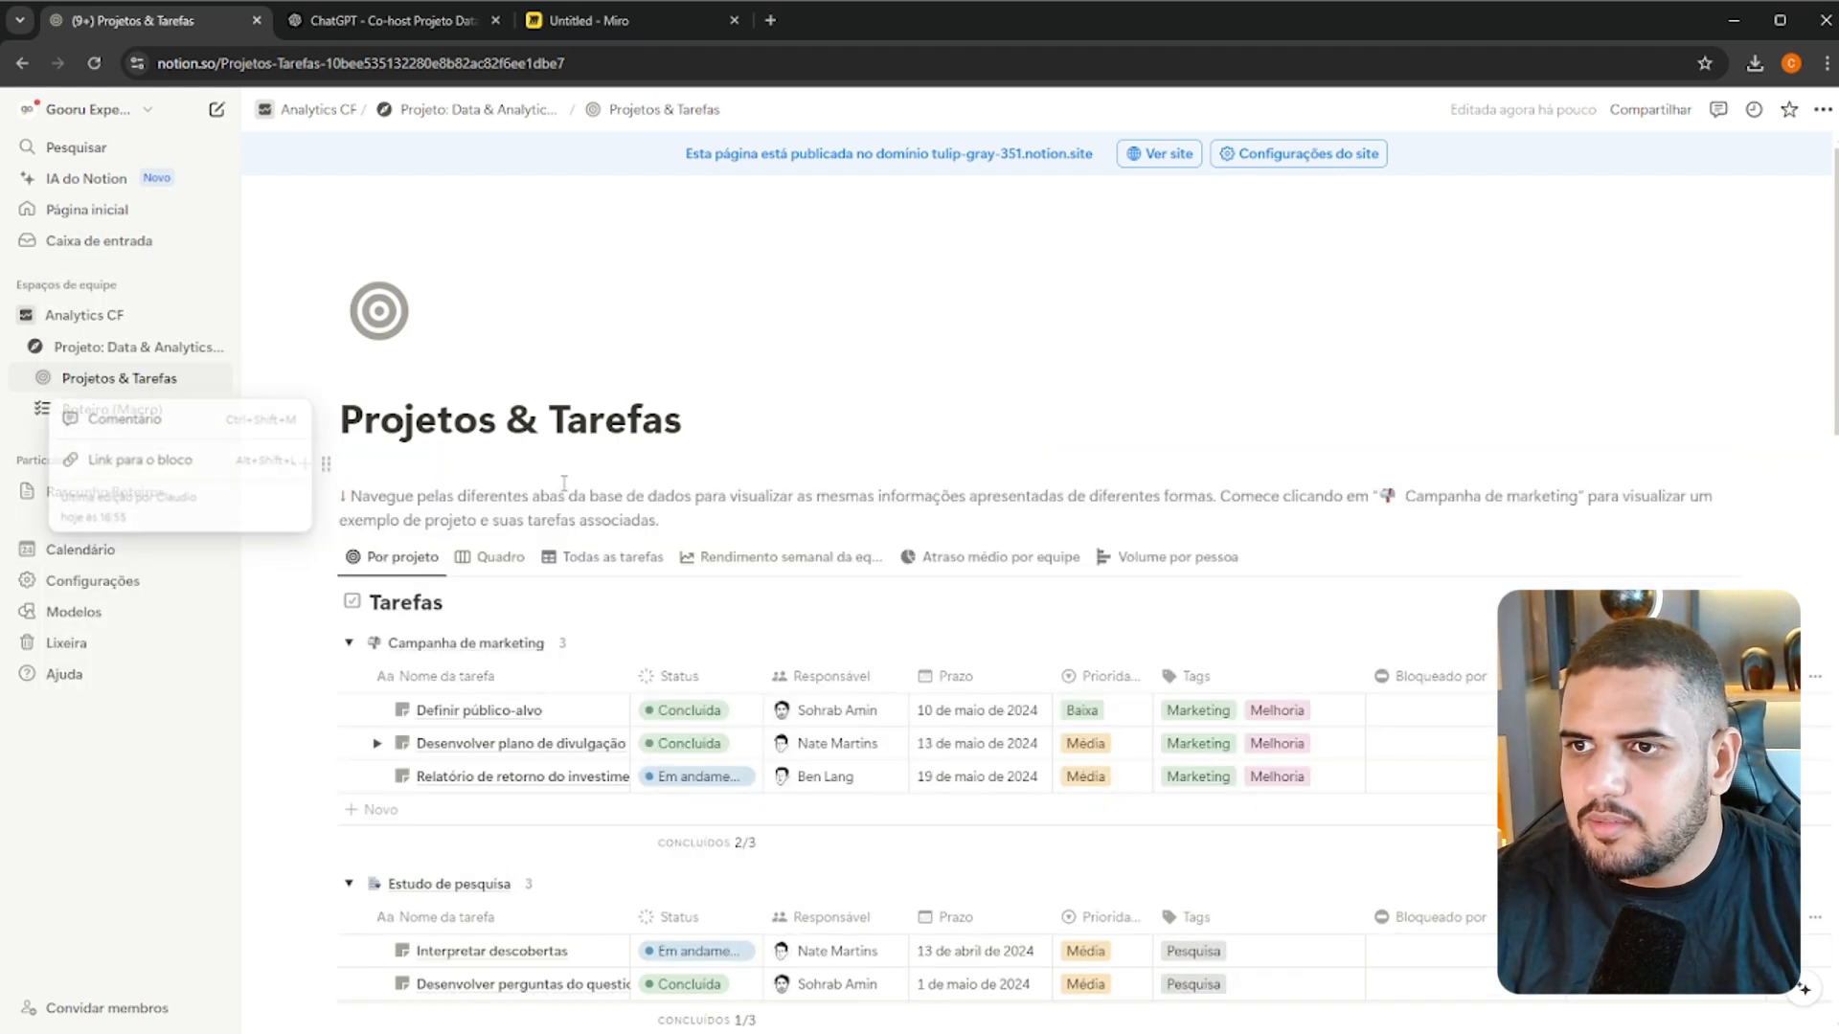
click(420, 486)
click(323, 488)
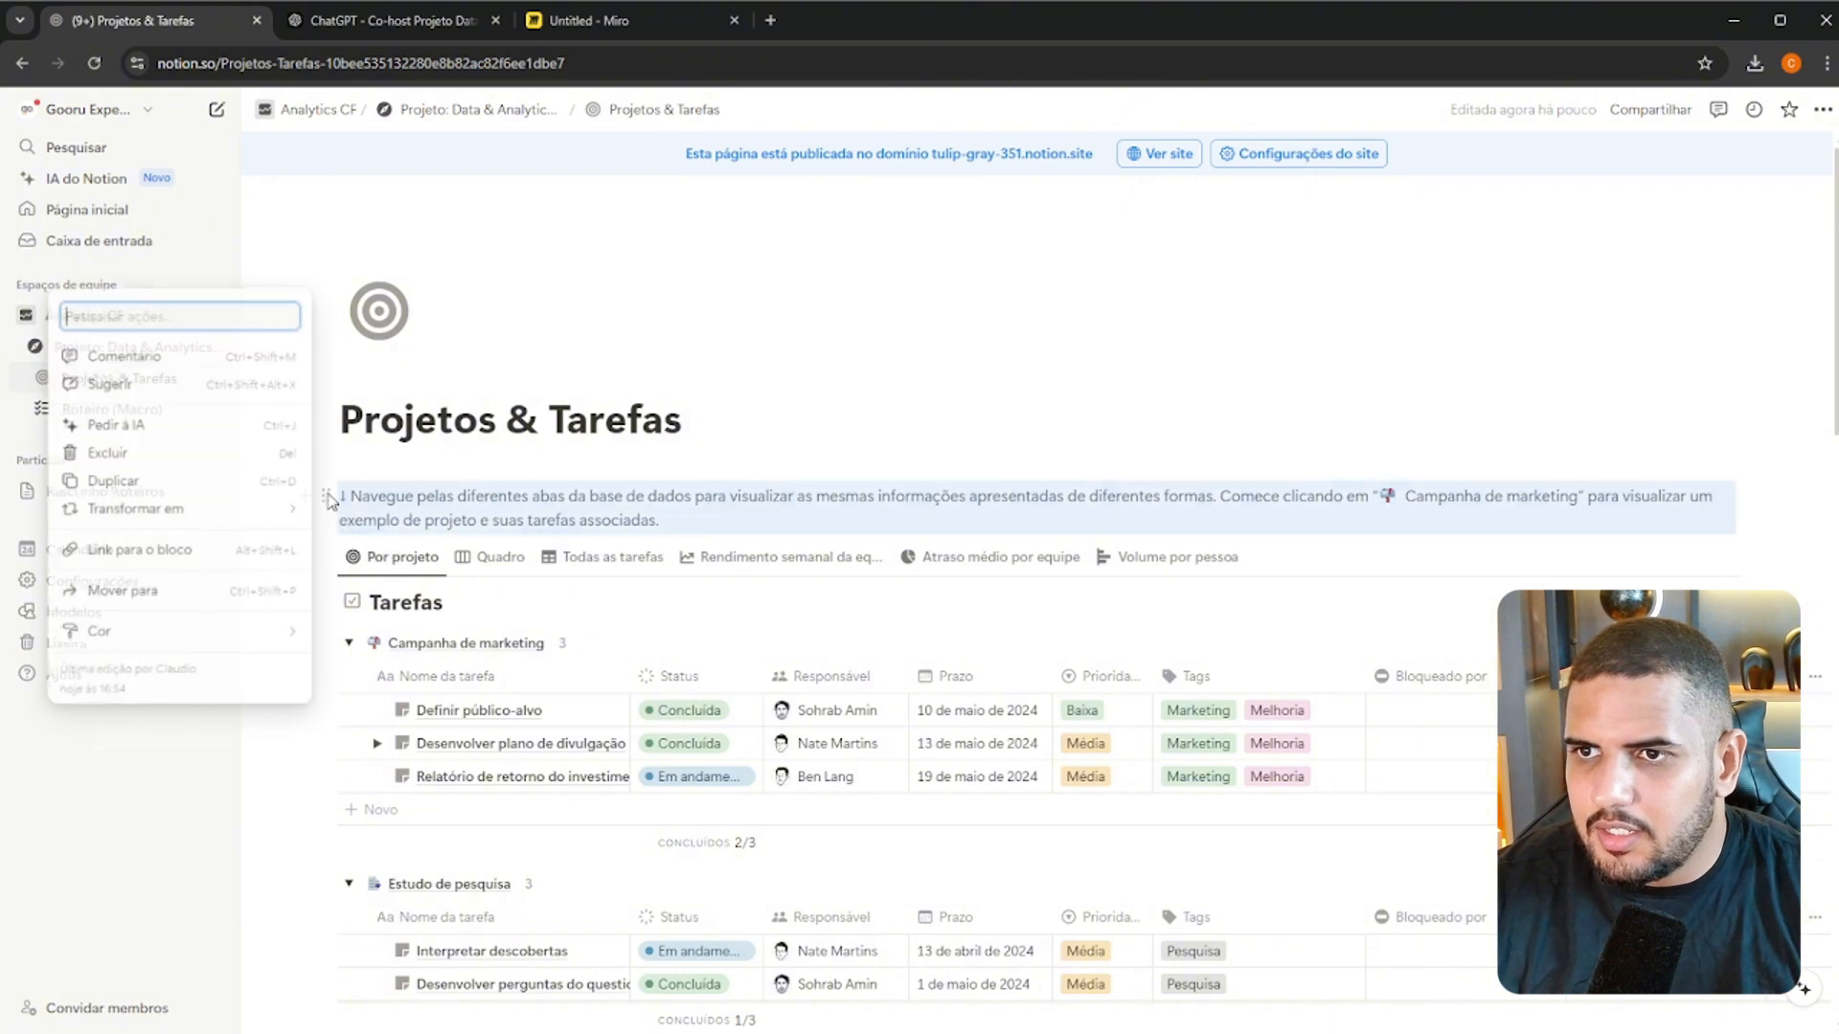
key(Delete)
key(Delete)
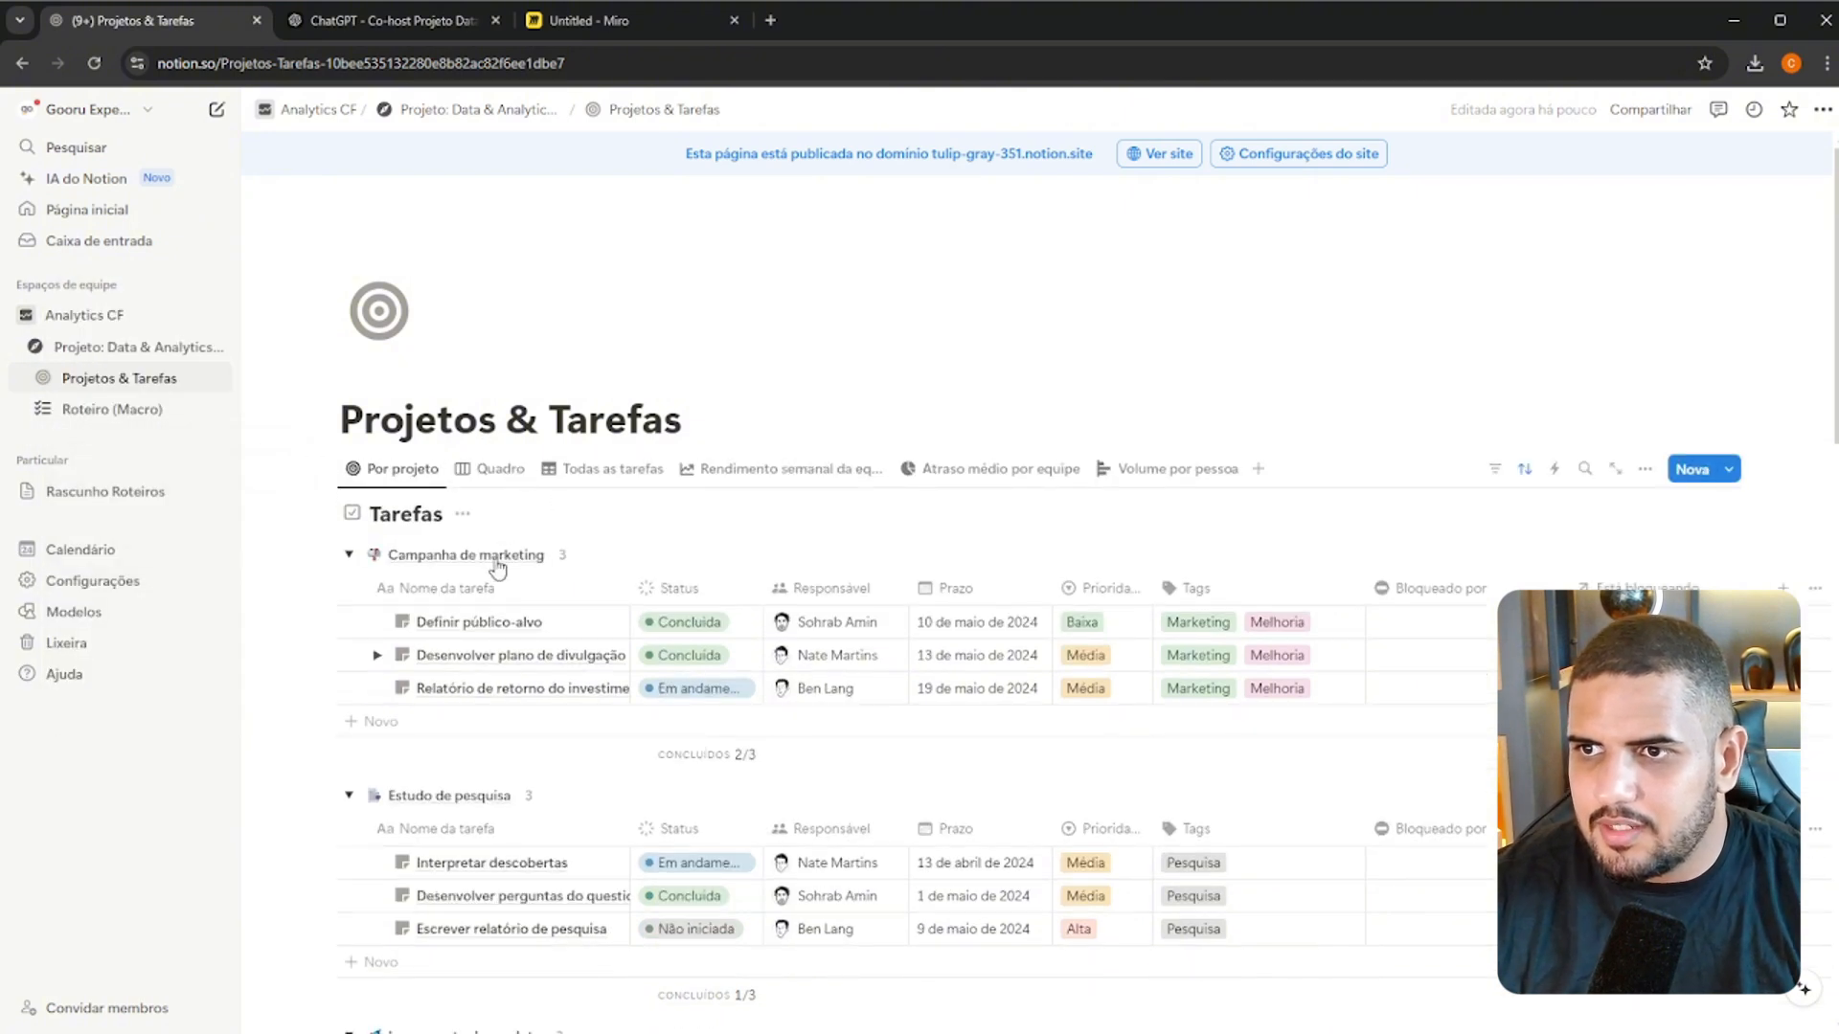
Delete the three sample tasks listed under Campanha de marketing in the Tarefas database and collapse that group
click(352, 621)
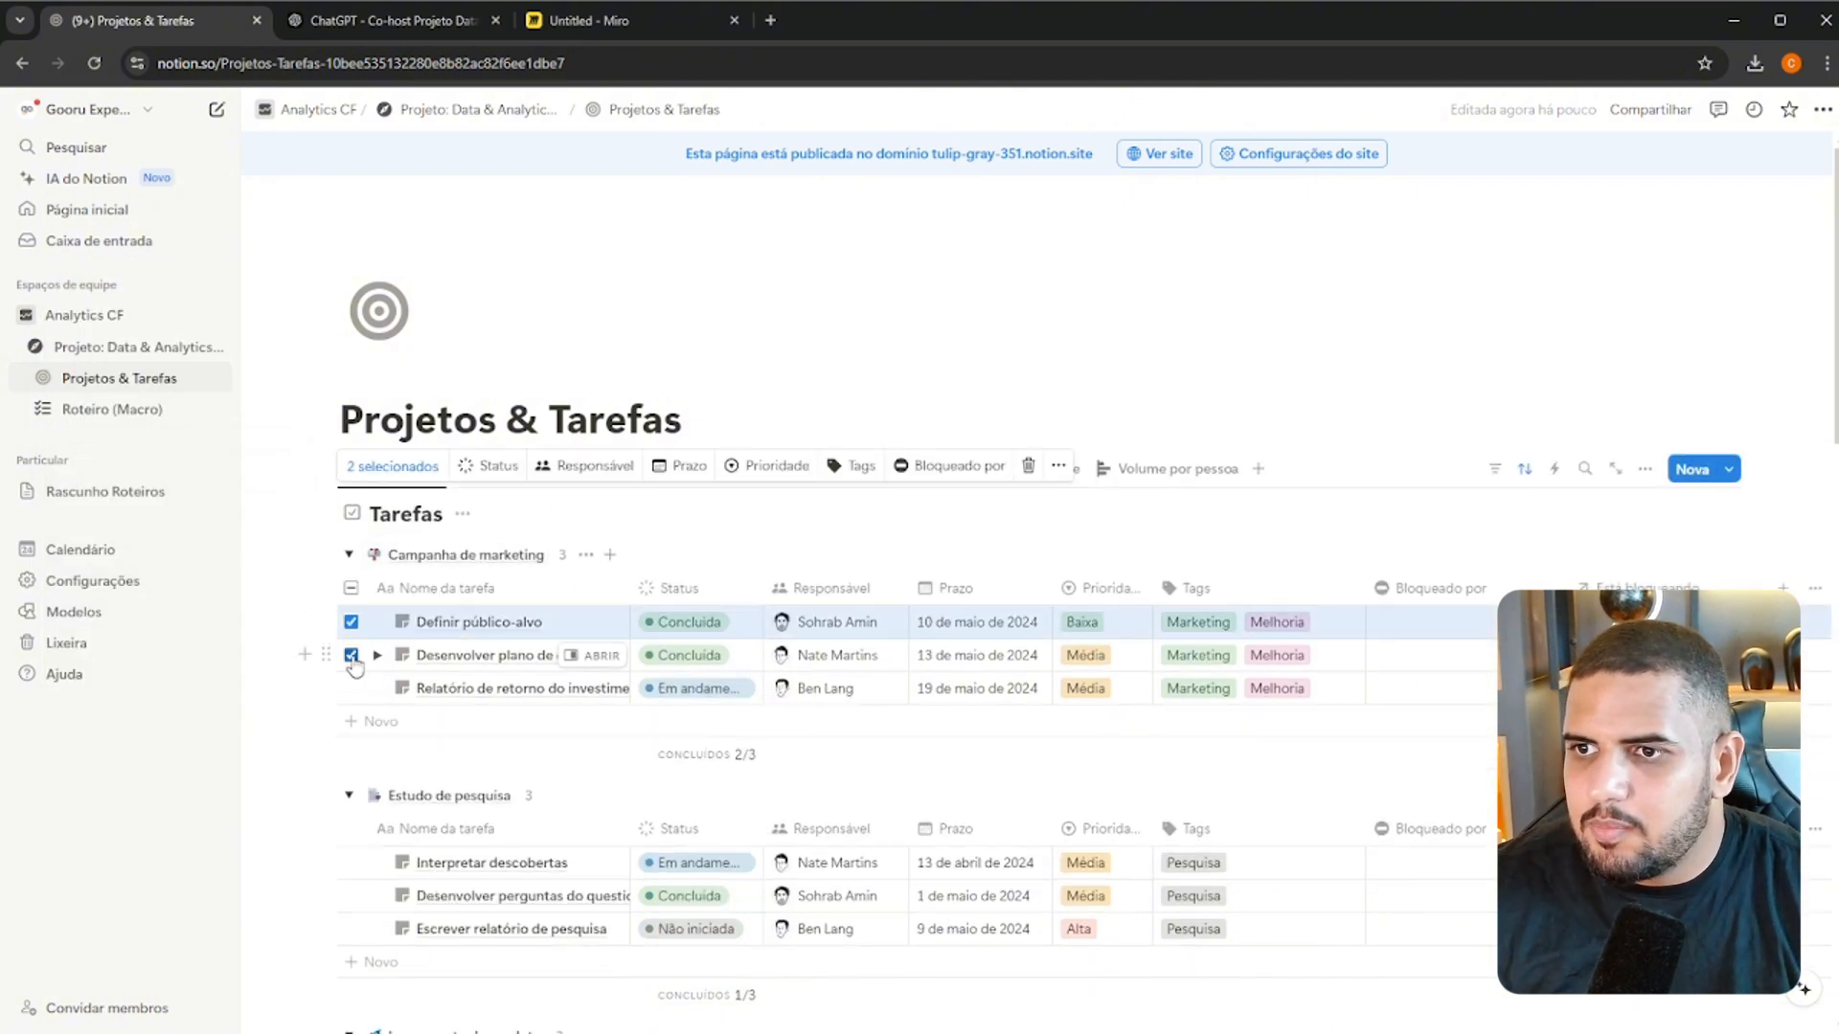
click(352, 655)
click(352, 688)
scroll(357, 697, down, 1)
key(Delete)
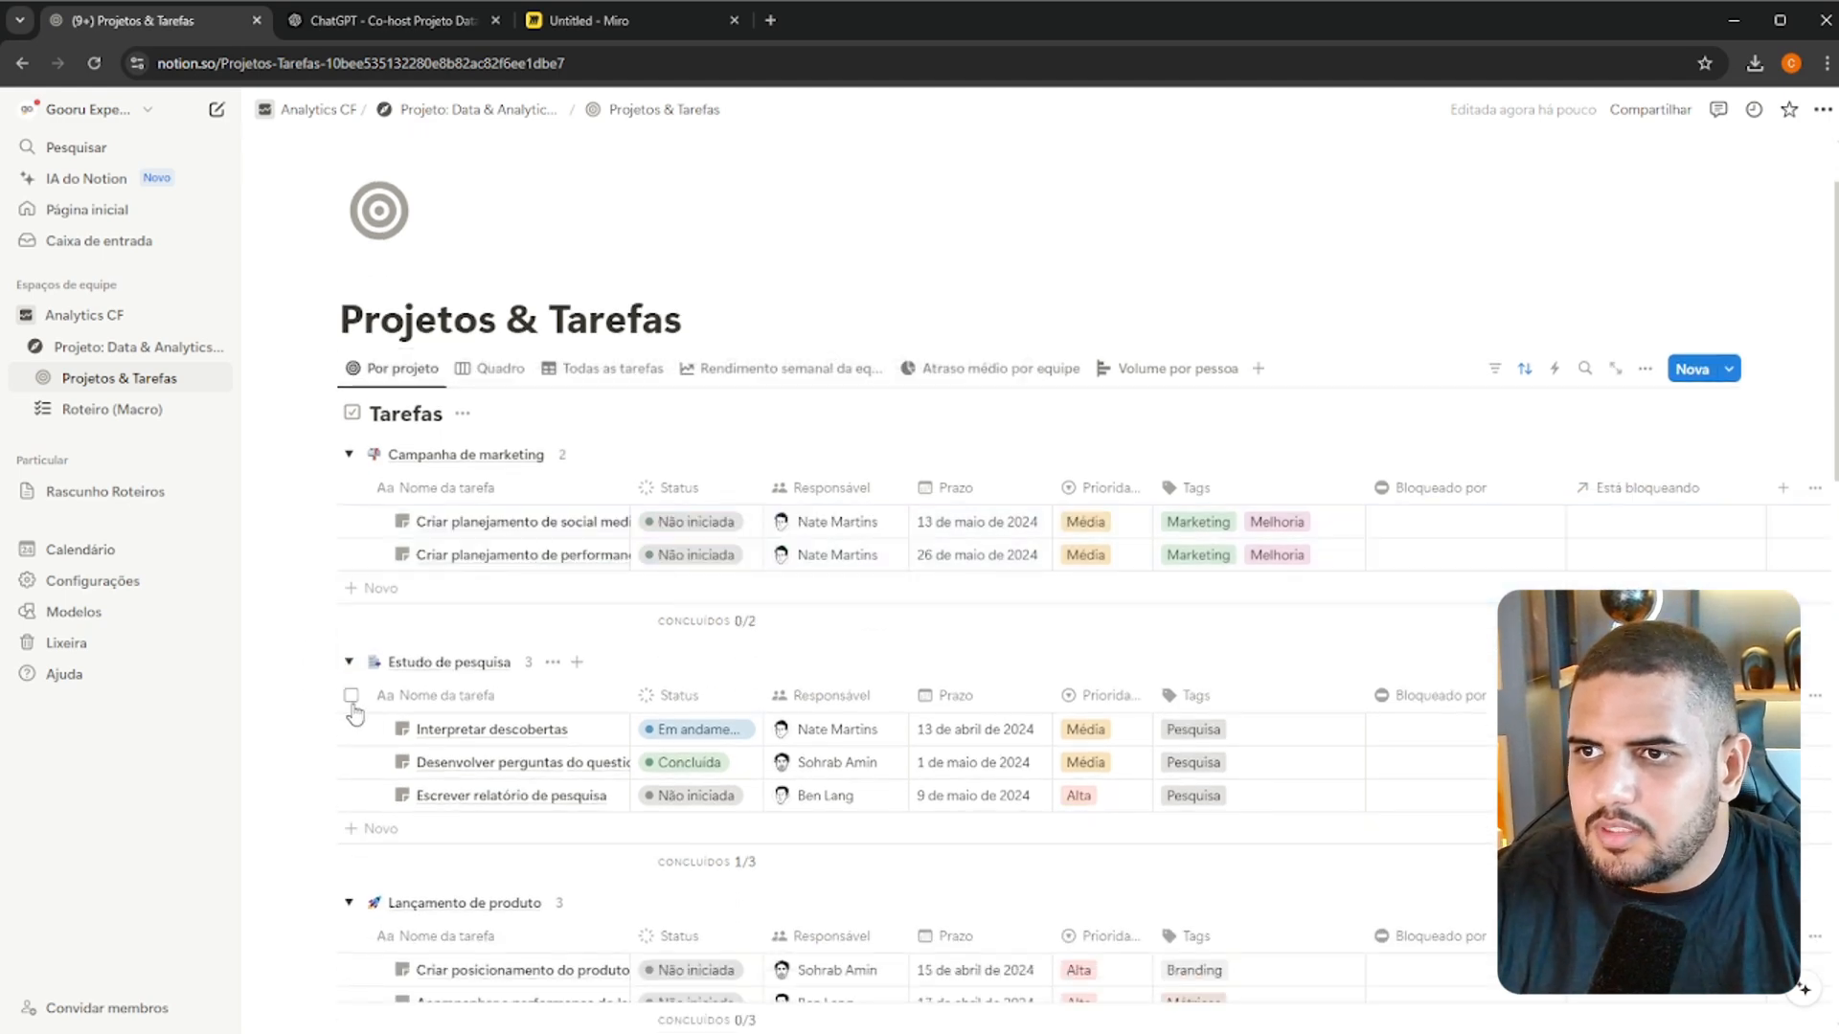
click(348, 453)
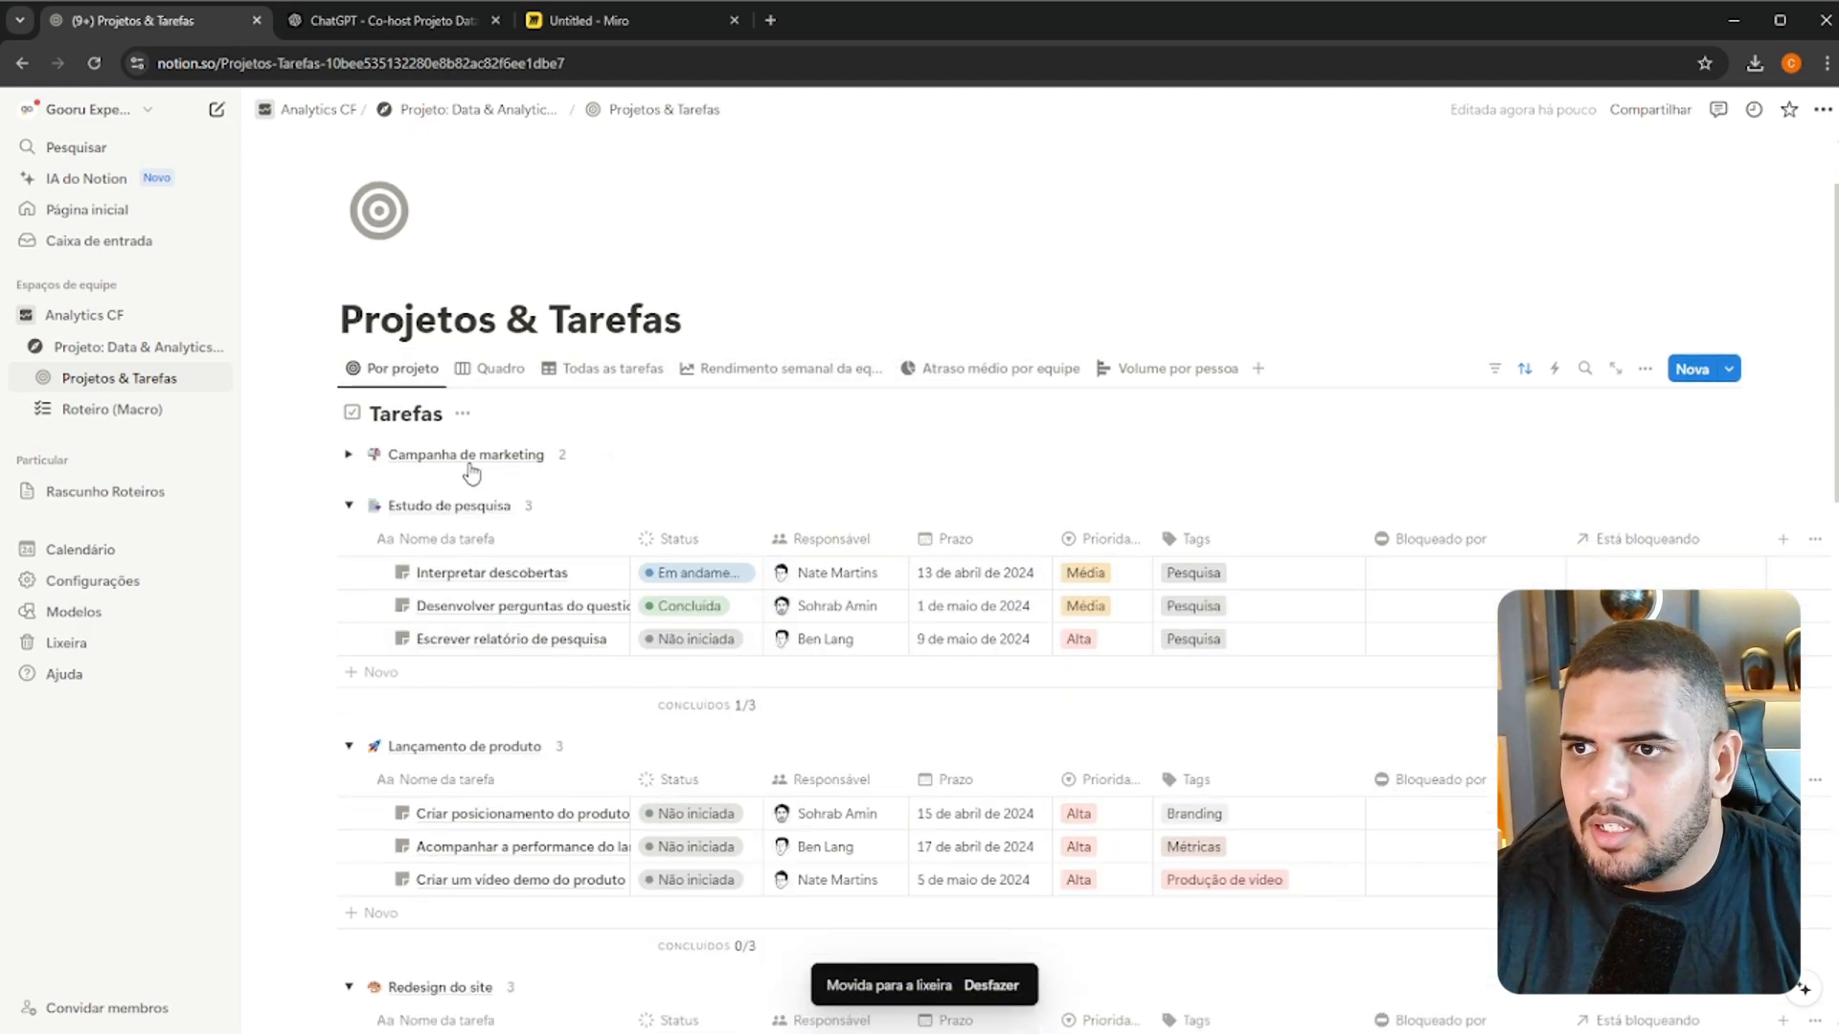
Open the Projetos database and delete all sample projects in the Planejando and Em andamento groups
click(42, 377)
click(96, 439)
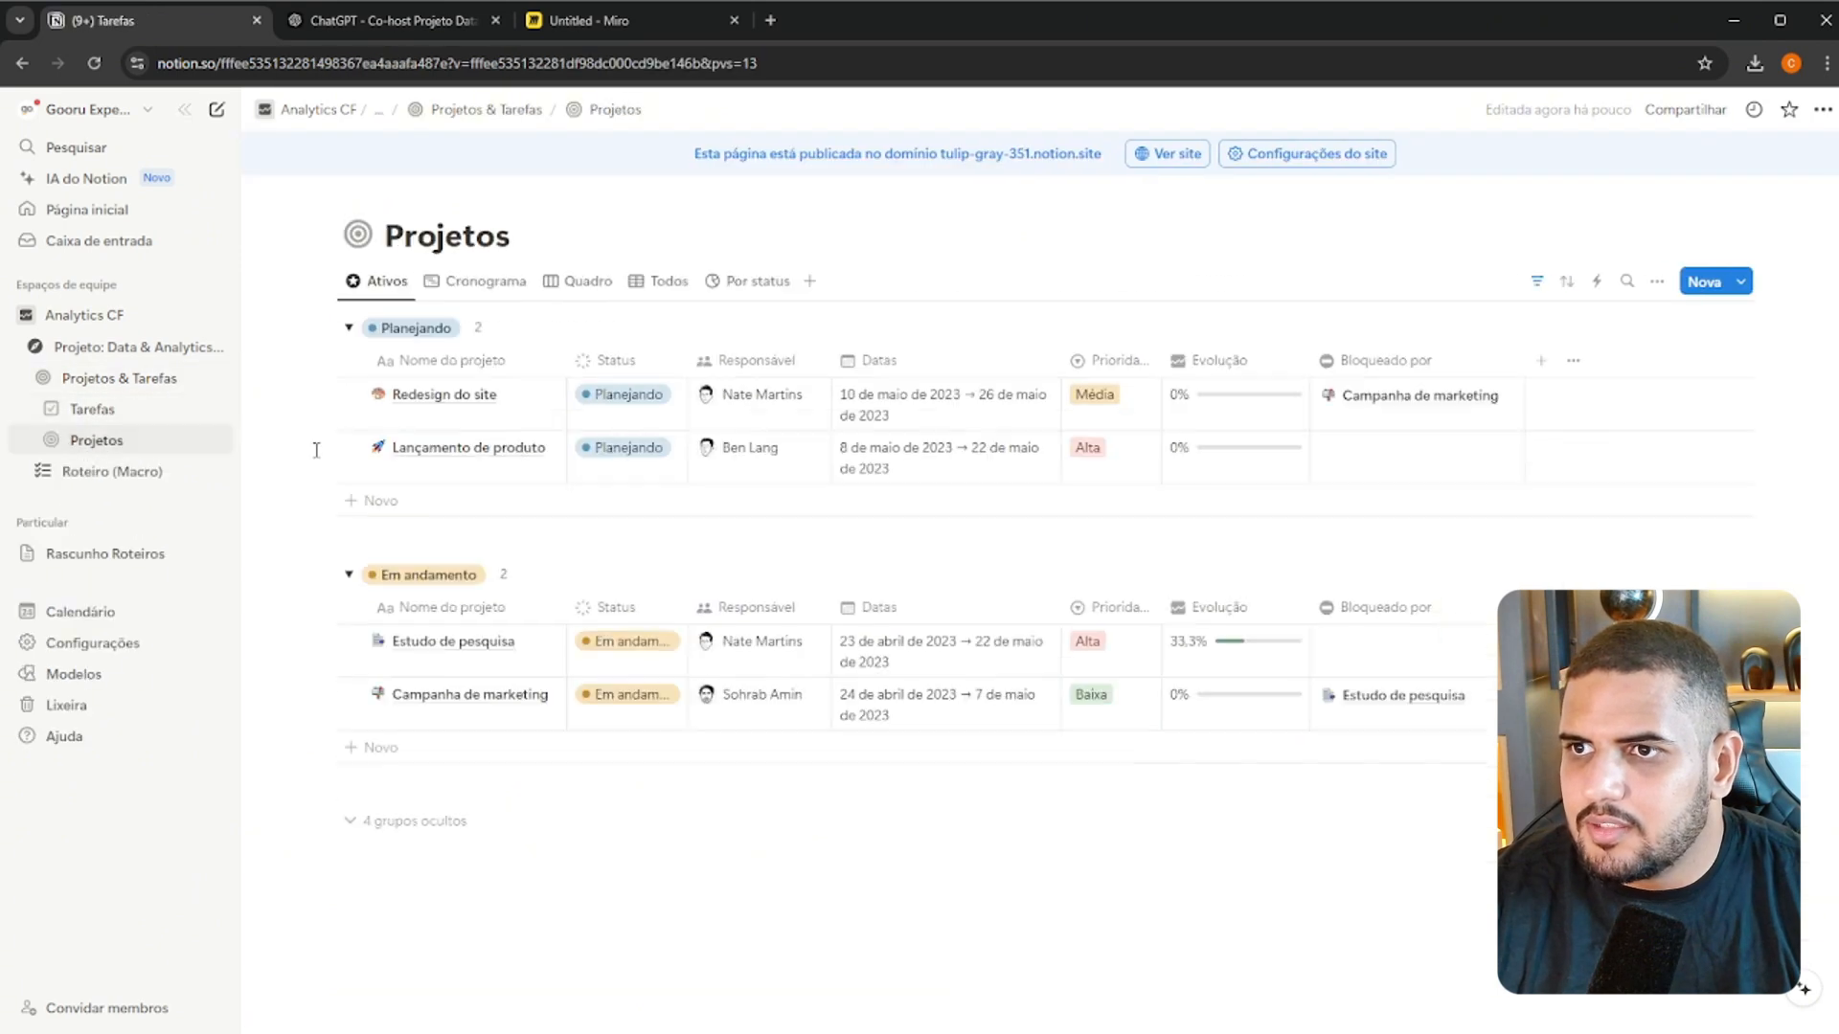
click(350, 360)
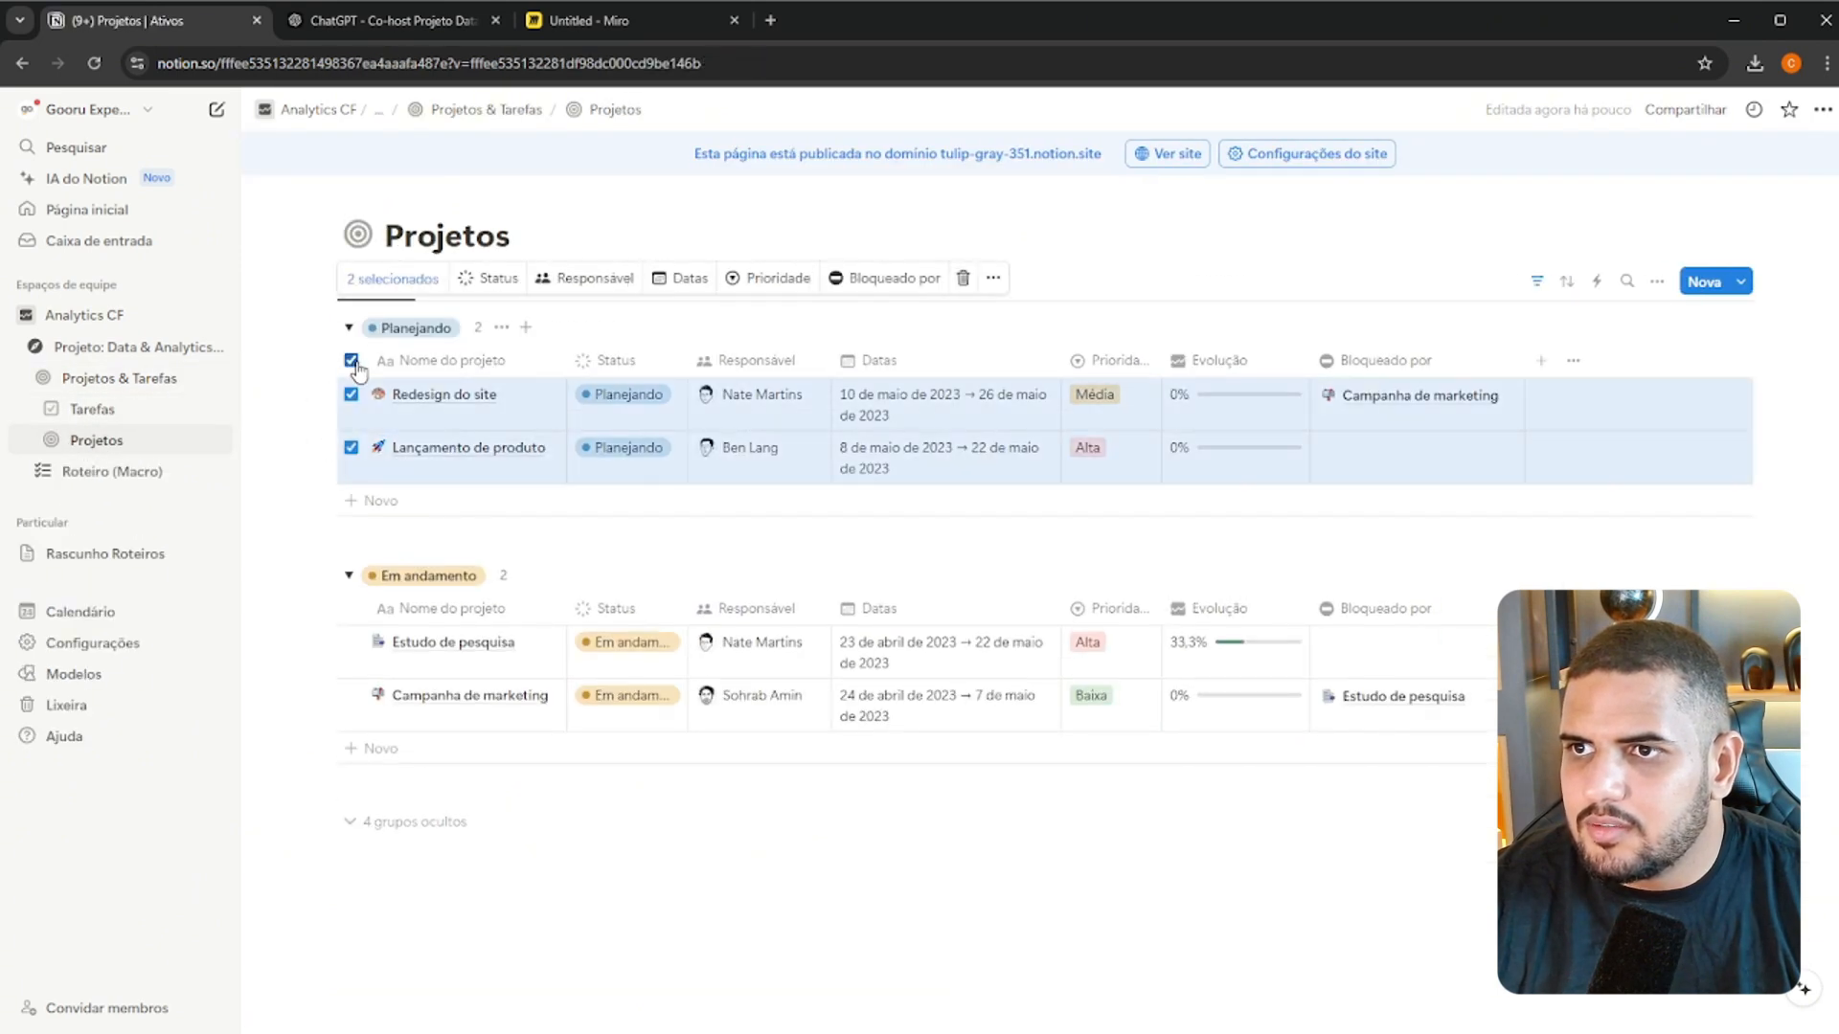
click(351, 608)
key(Delete)
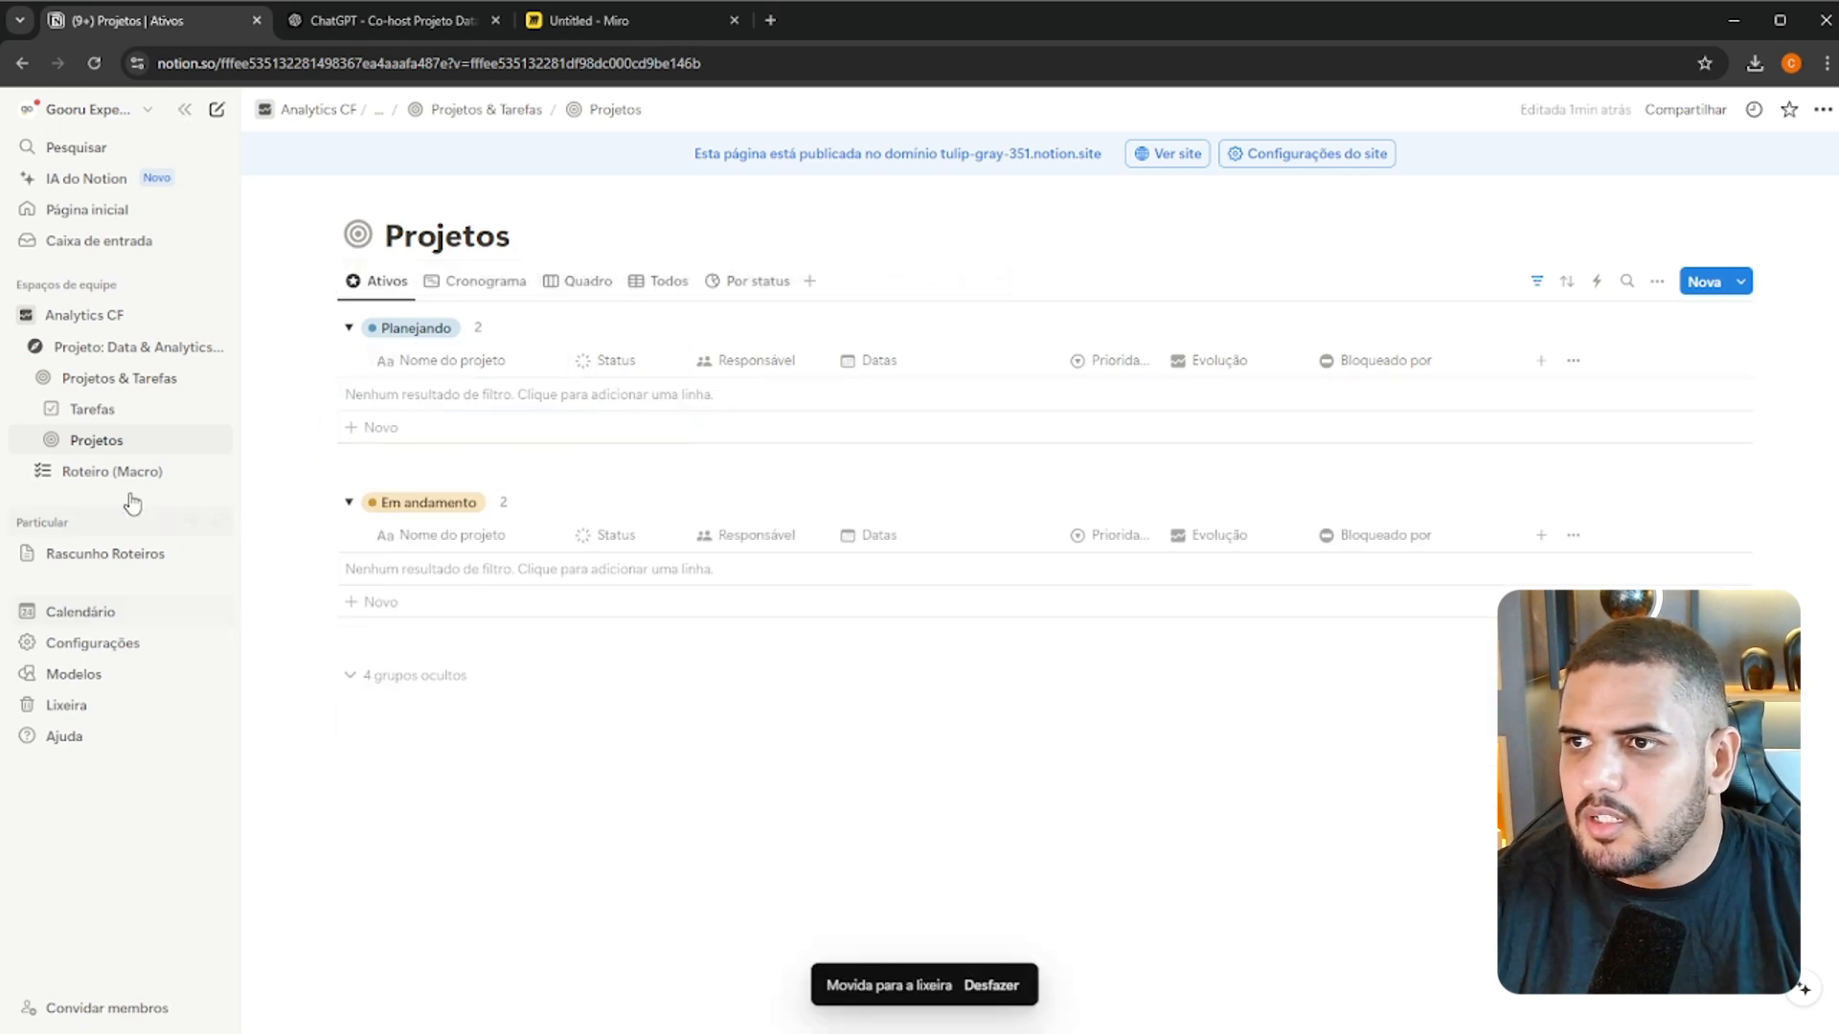
Delete the remaining blank task from the Sem Projeto group of the Tarefas database and expand its hidden group
click(105, 411)
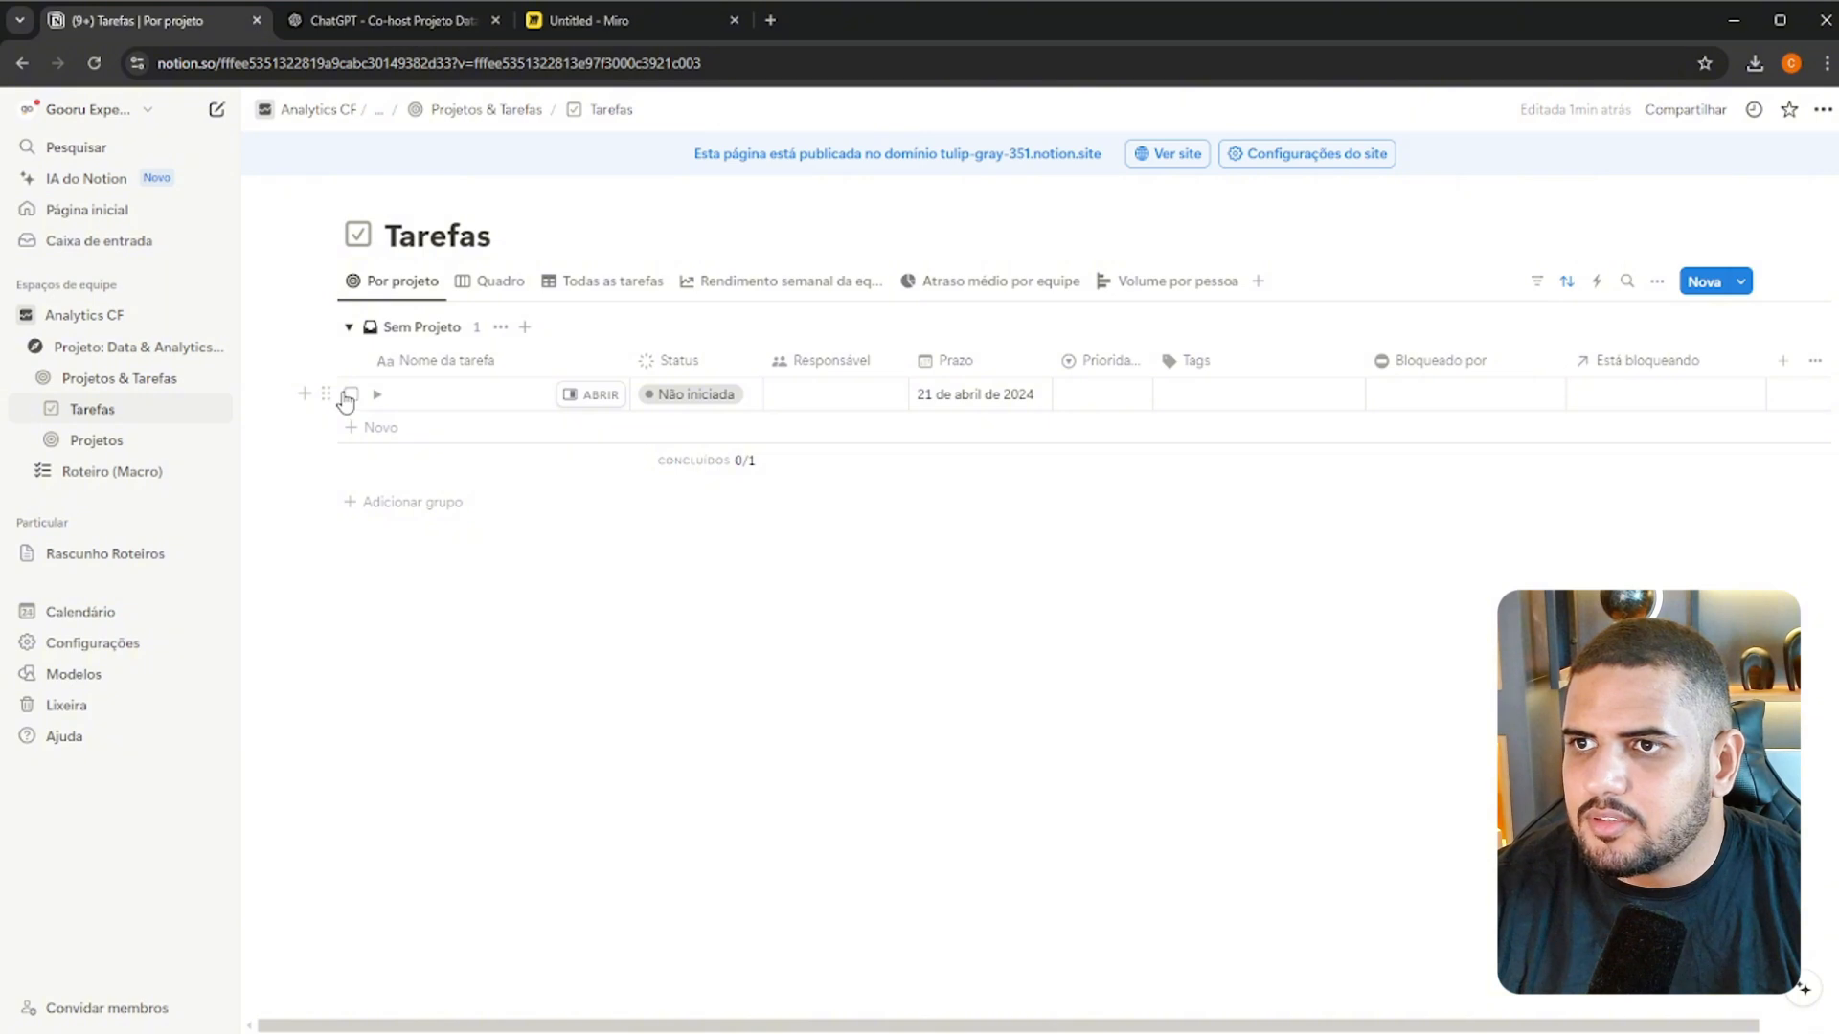
click(349, 396)
key(Delete)
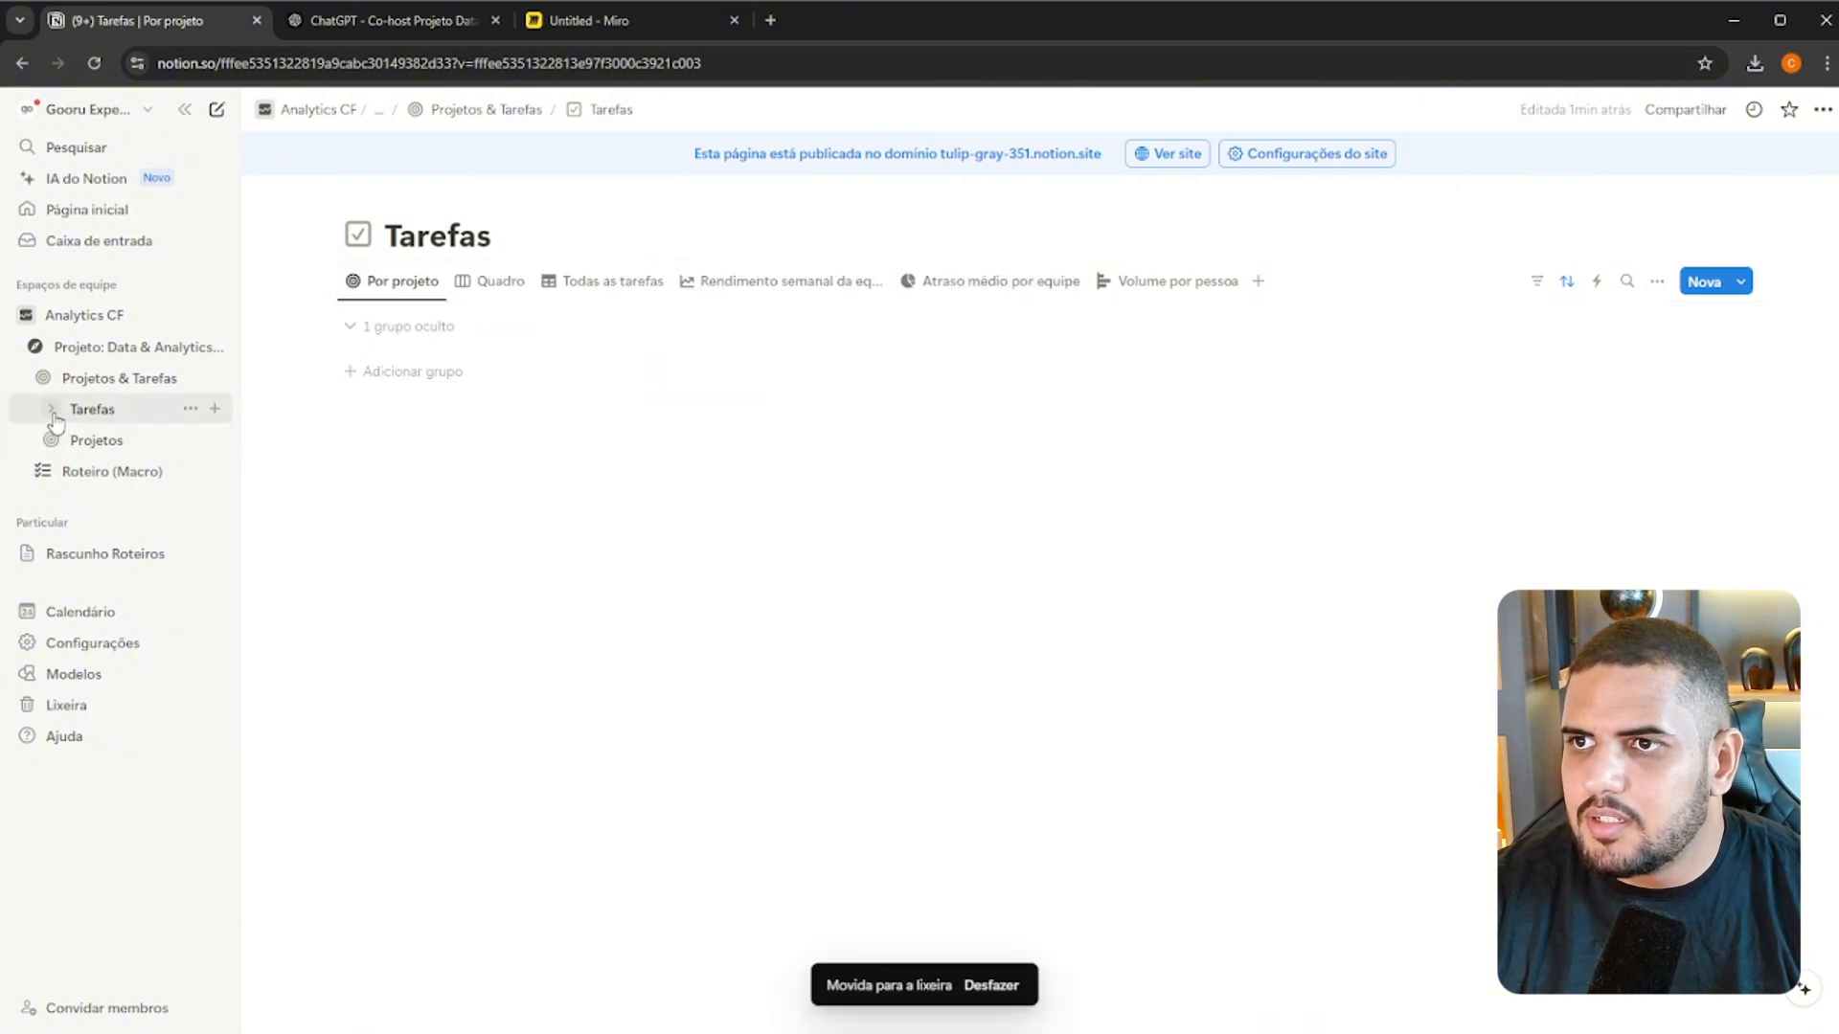
click(361, 326)
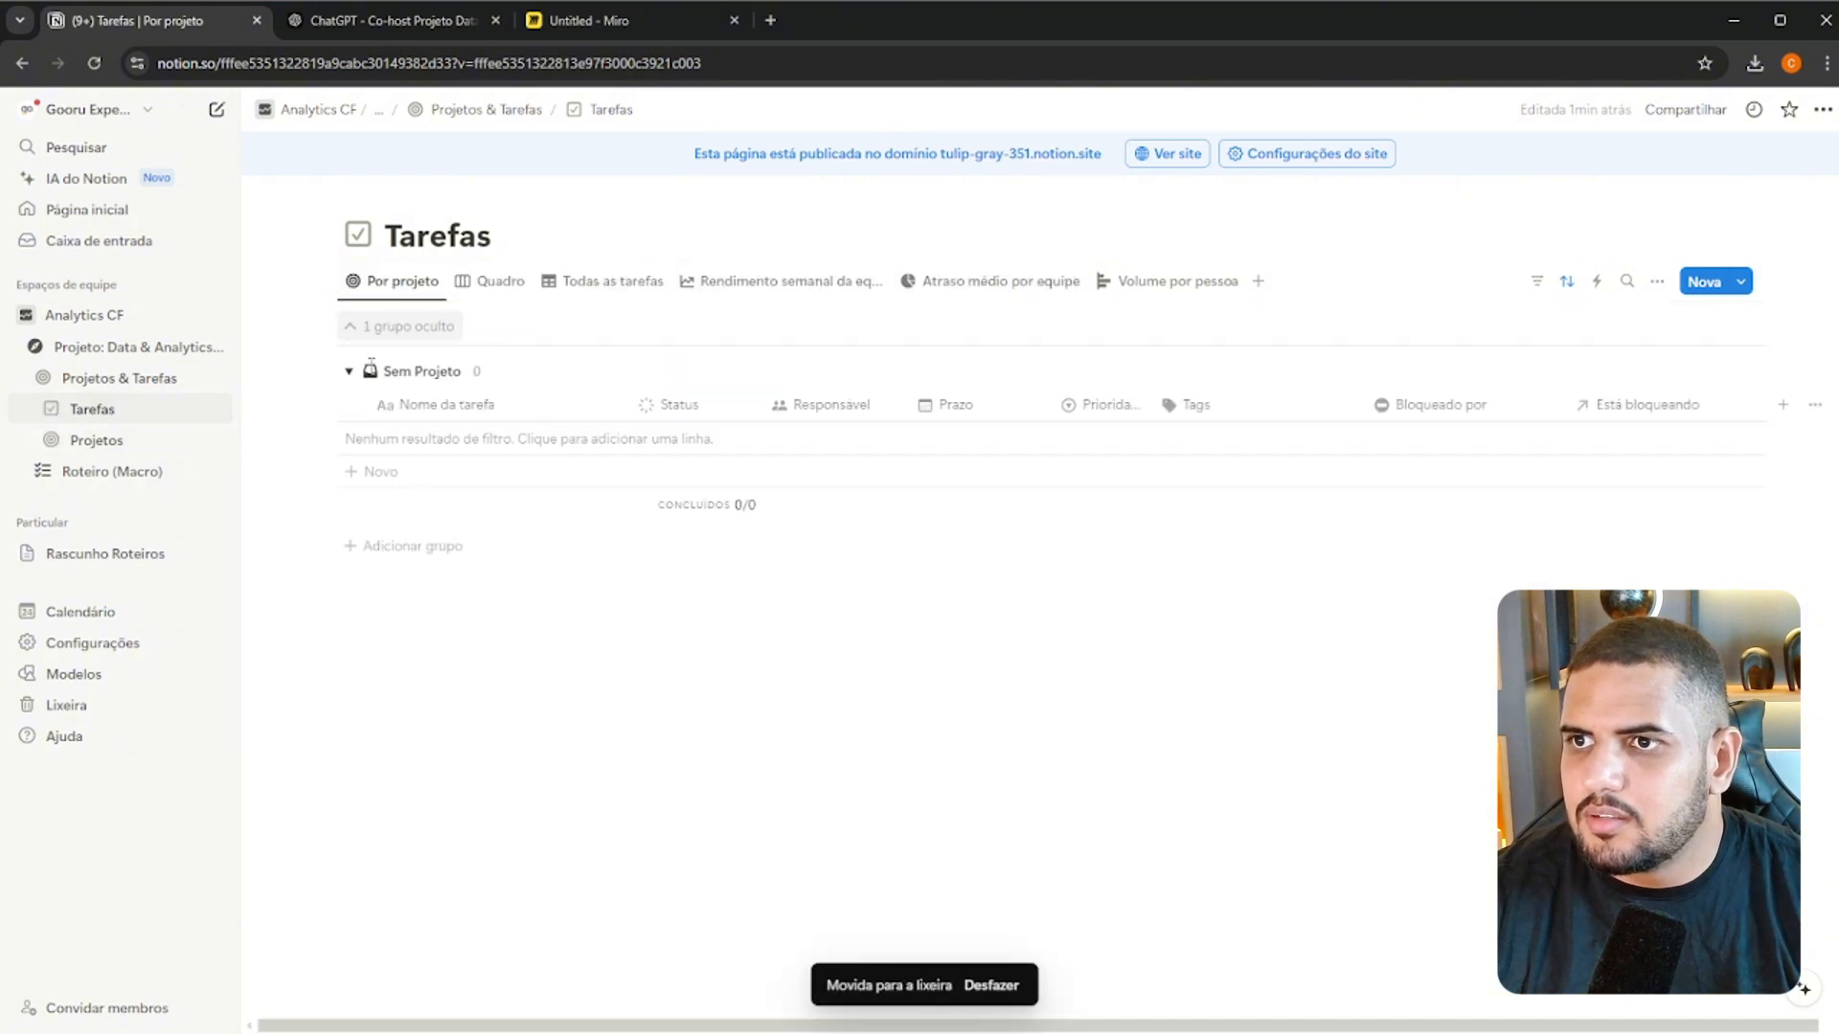
Expand the hidden groups in the Projetos database and reorder the pages under Projetos & Tarefas so Projetos sits above Tarefas
click(57, 444)
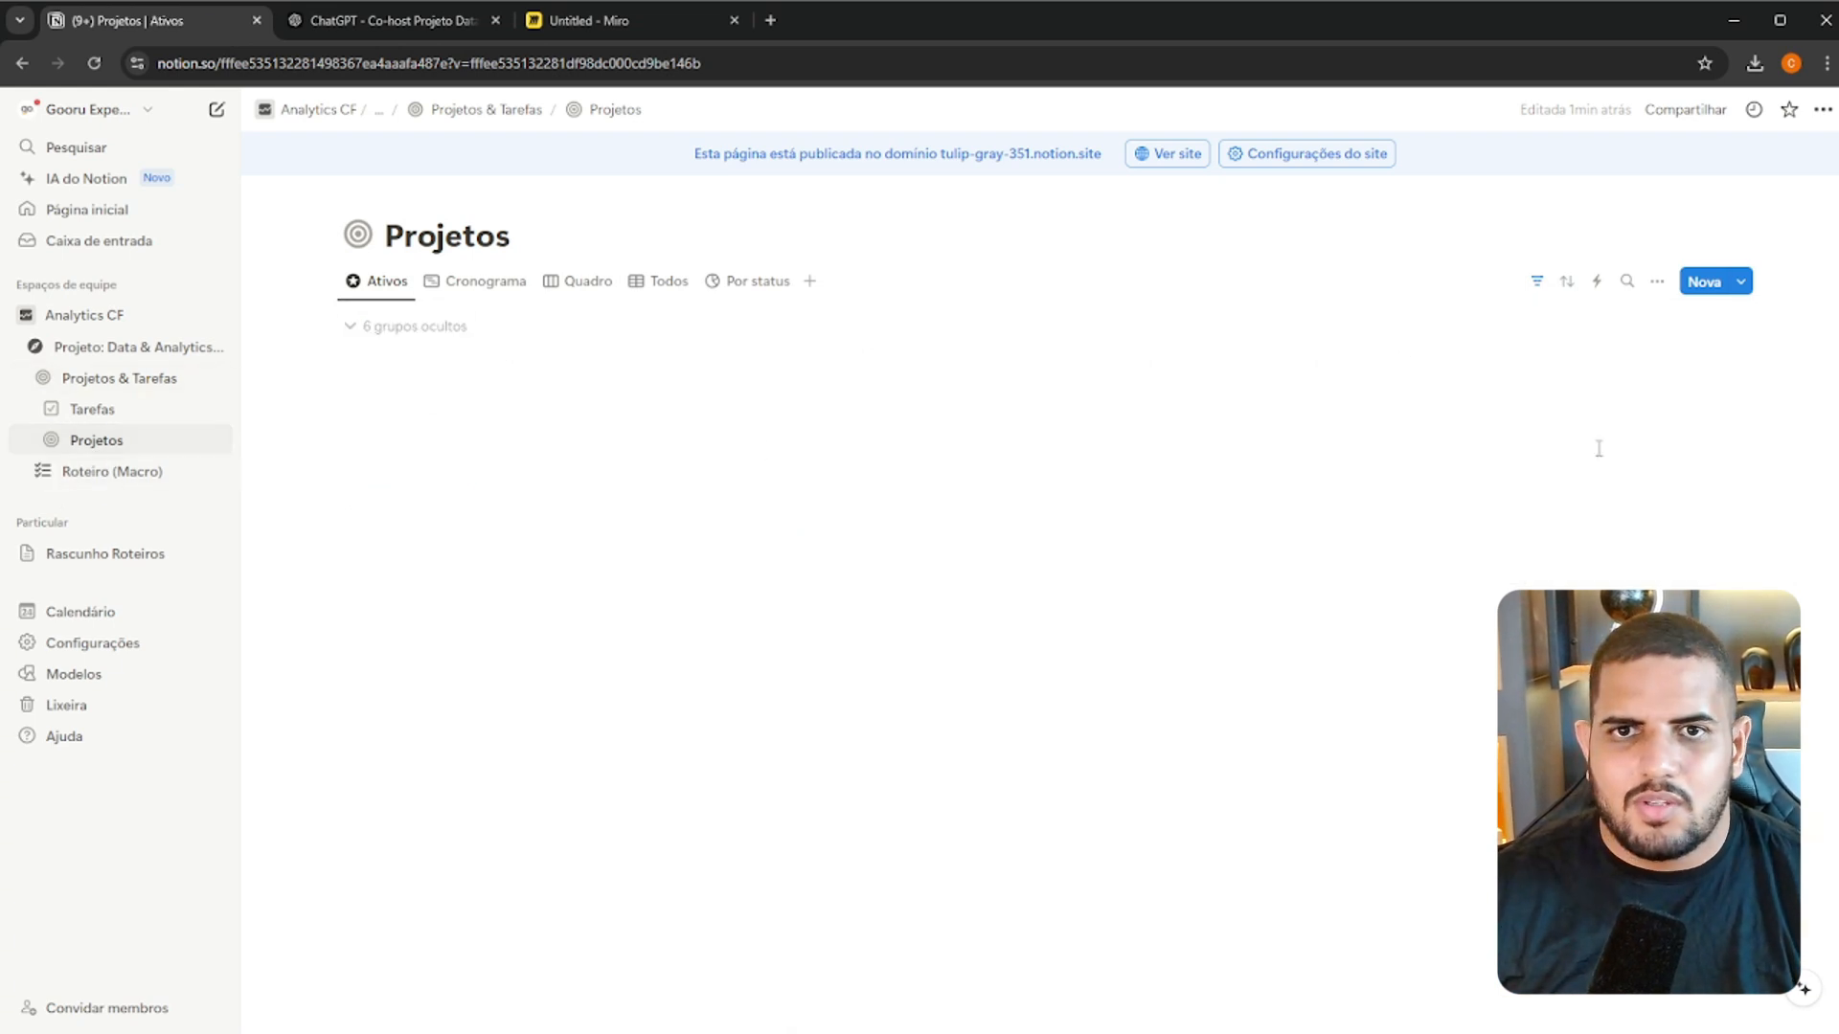
click(388, 331)
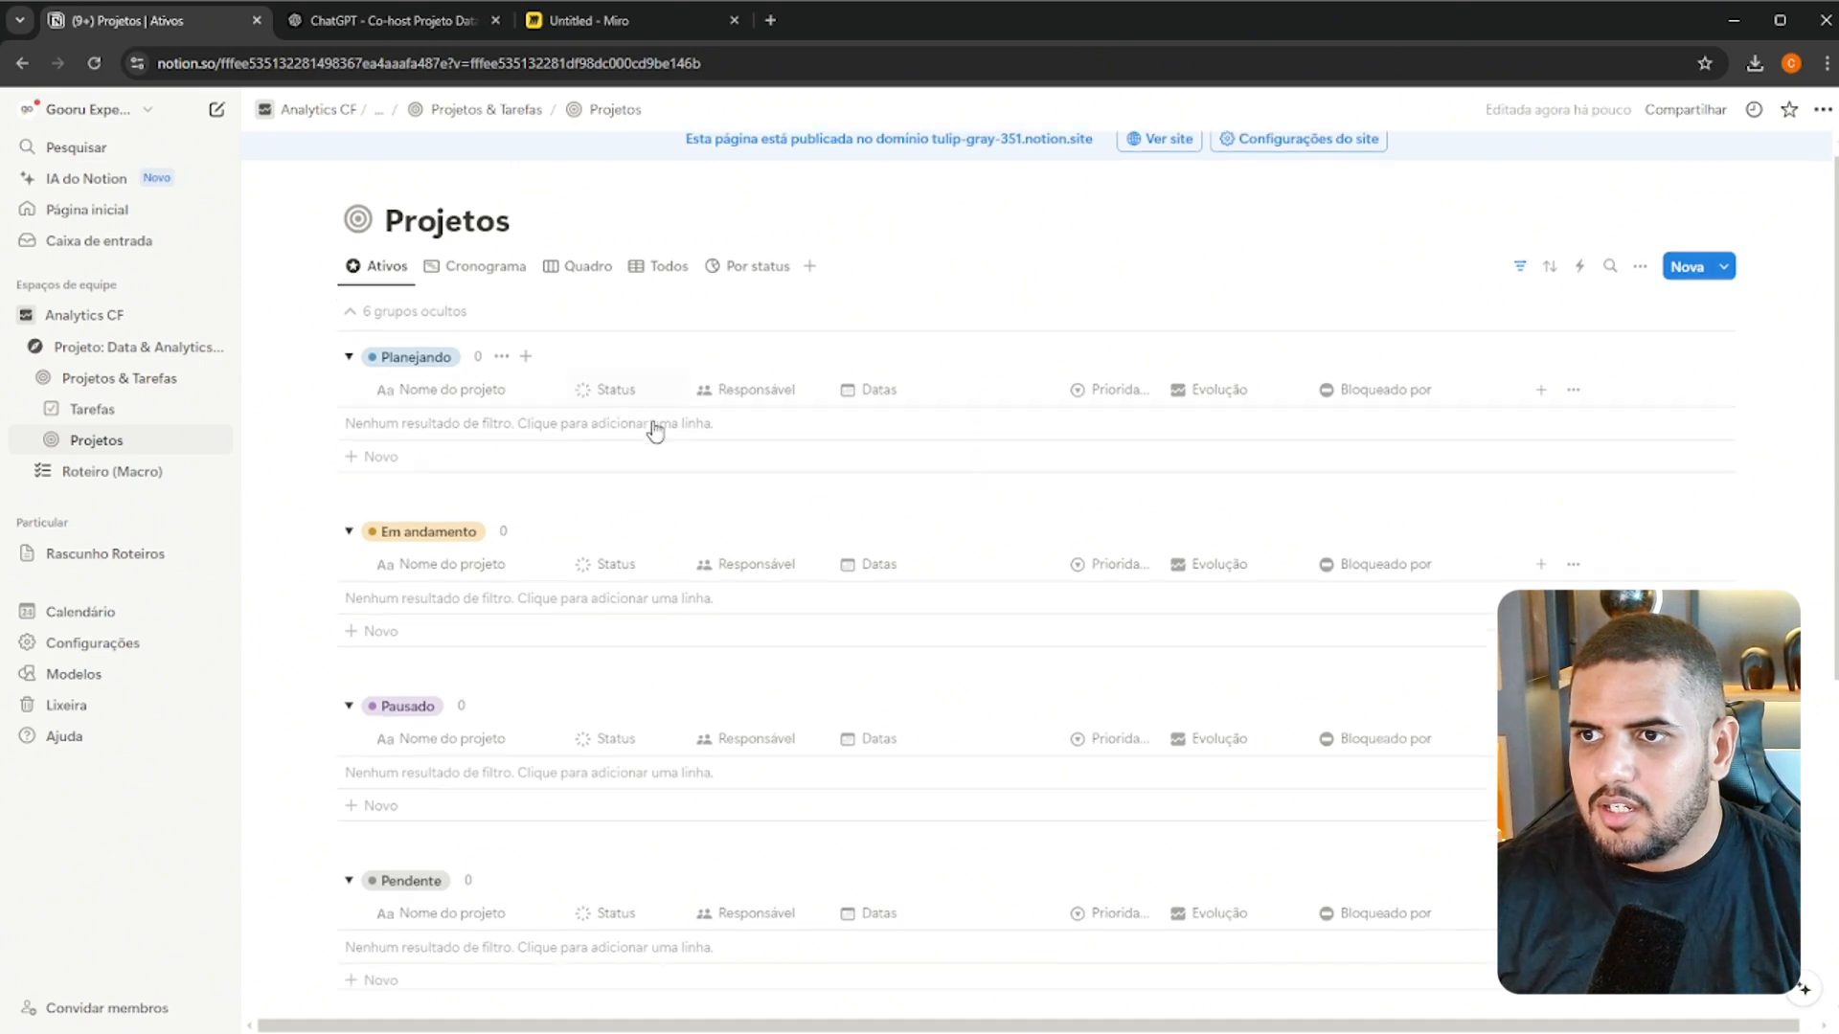
scroll(661, 435, down, 6)
scroll(694, 450, up, 6)
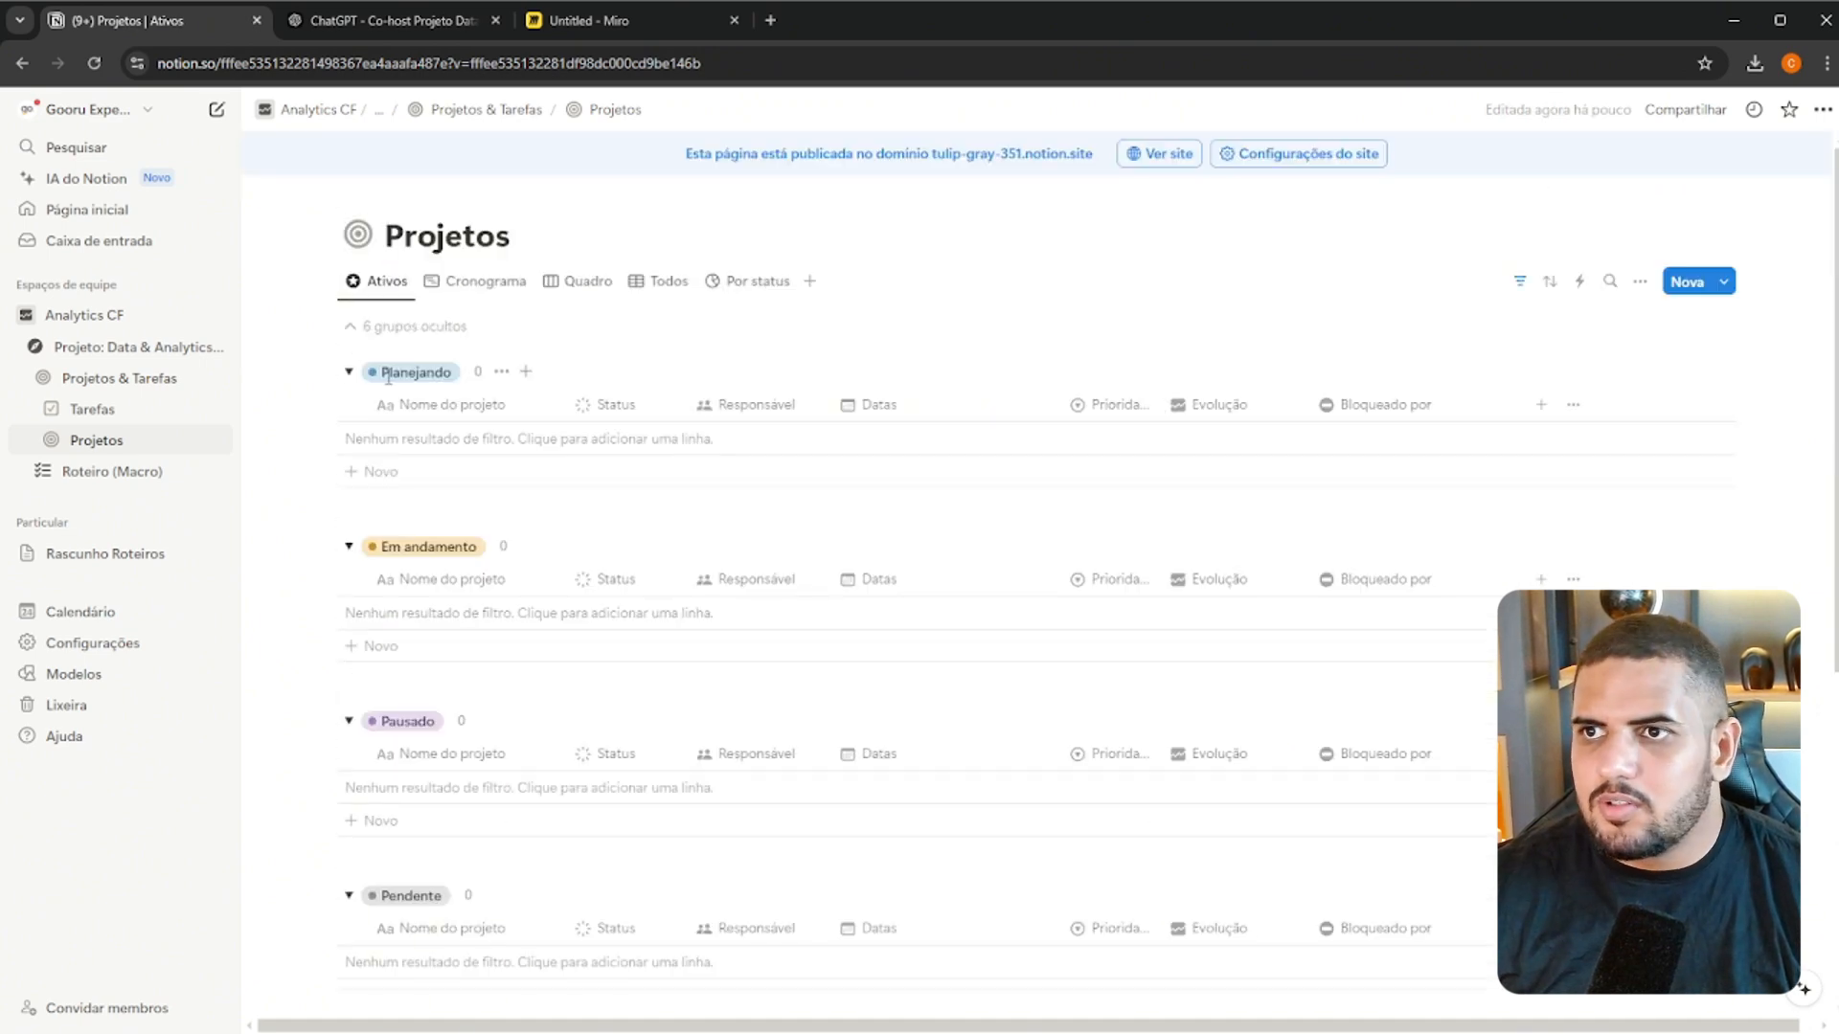
drag(192, 440, 203, 407)
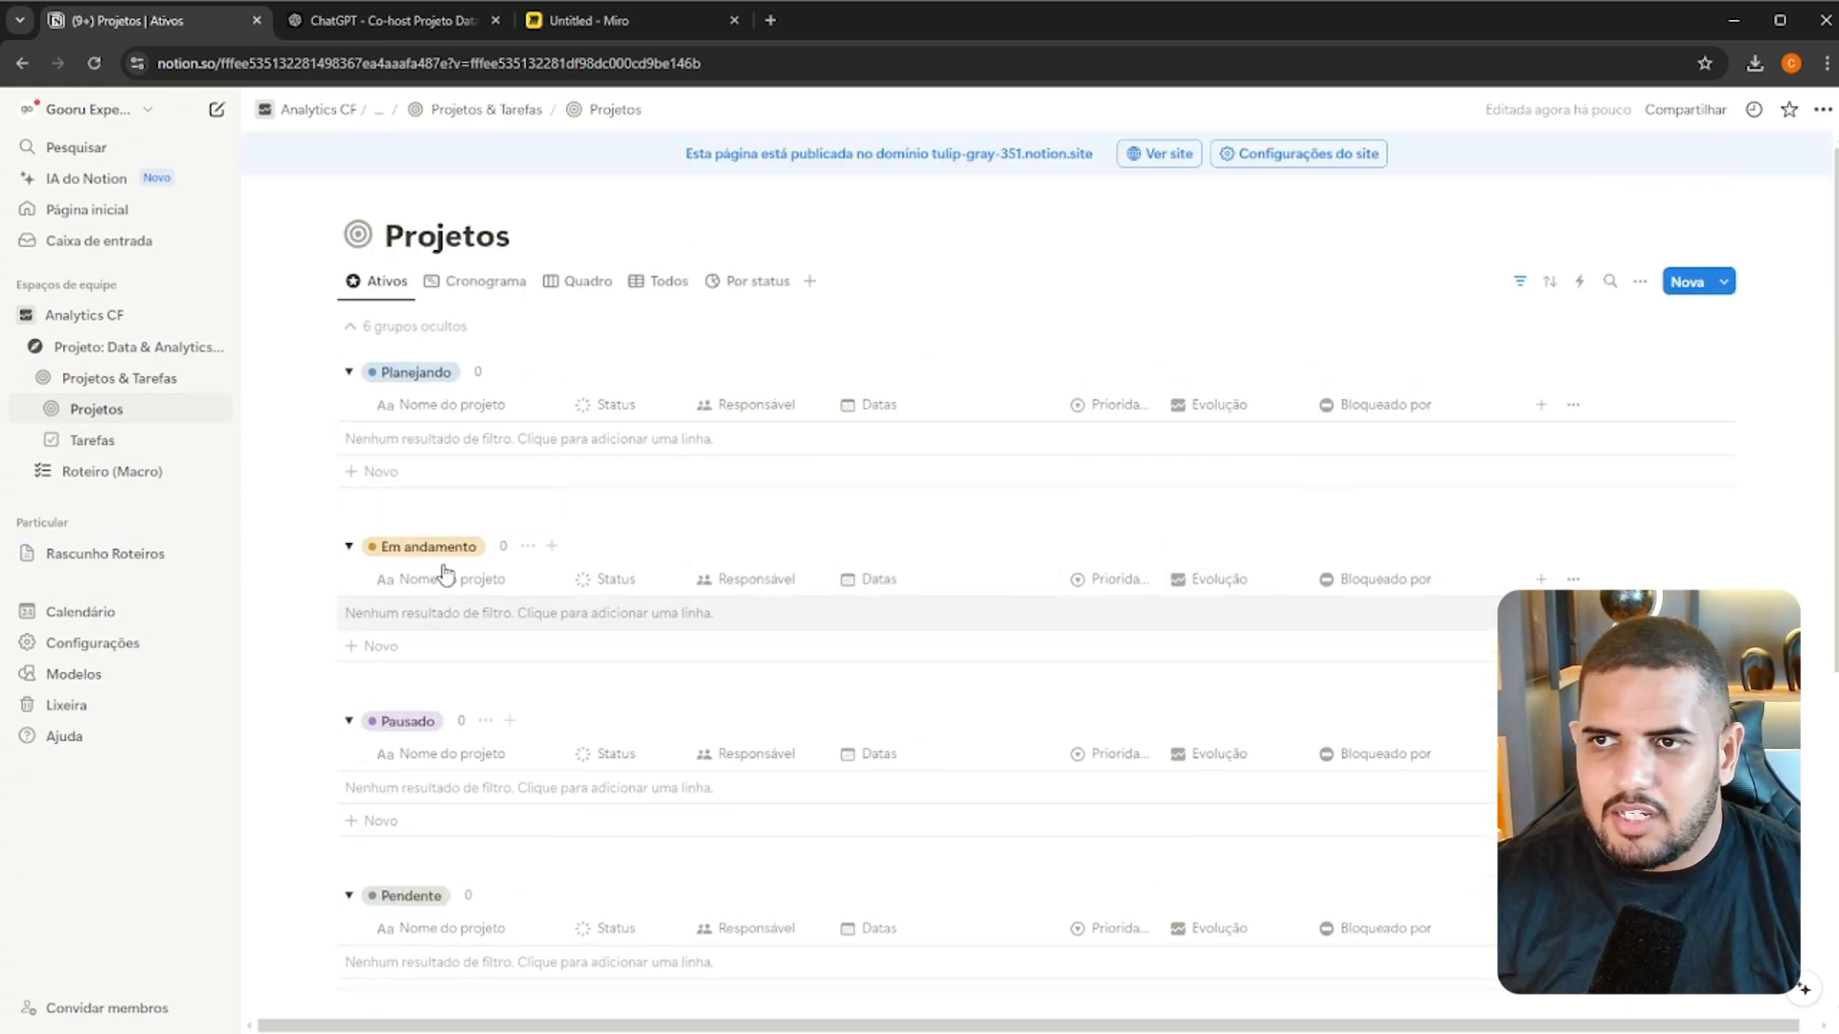
click(115, 442)
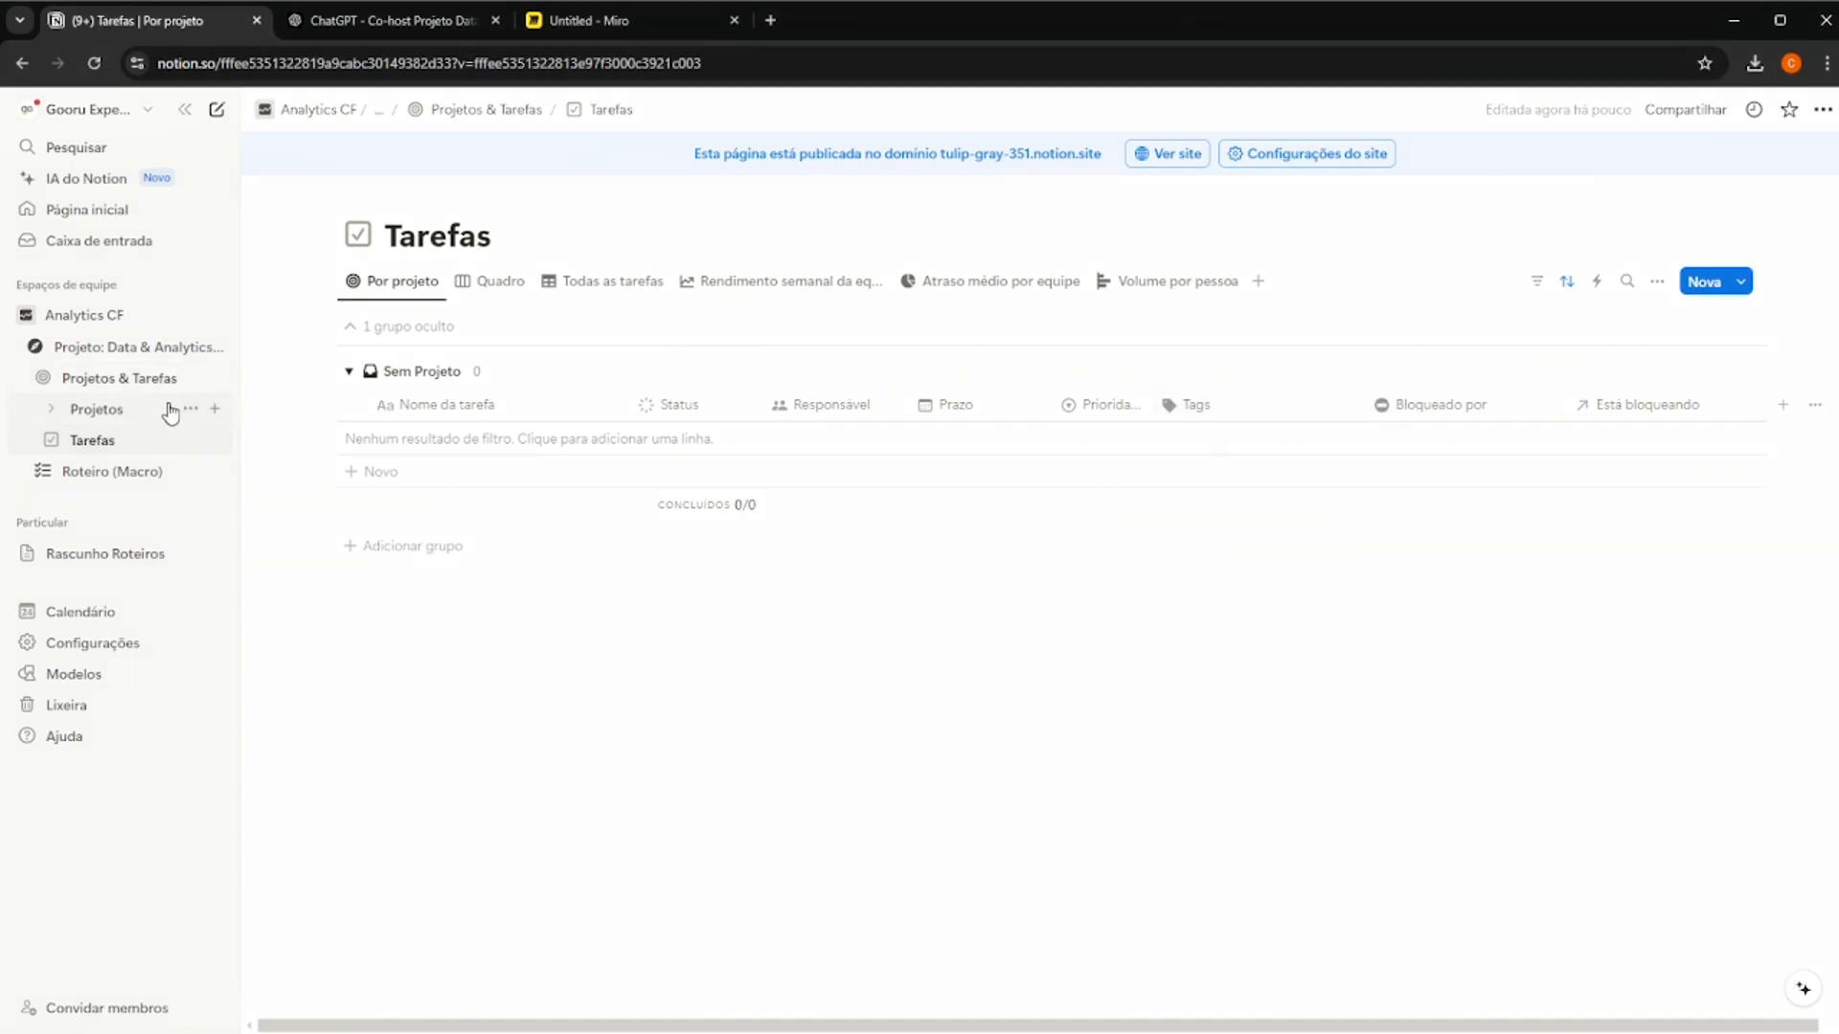
Open the Roteiro (Macro) page and review Etapa 1: Introdução e Preparação, including the Parte 2 checkpoints
click(112, 471)
scroll(1086, 609, down, 5)
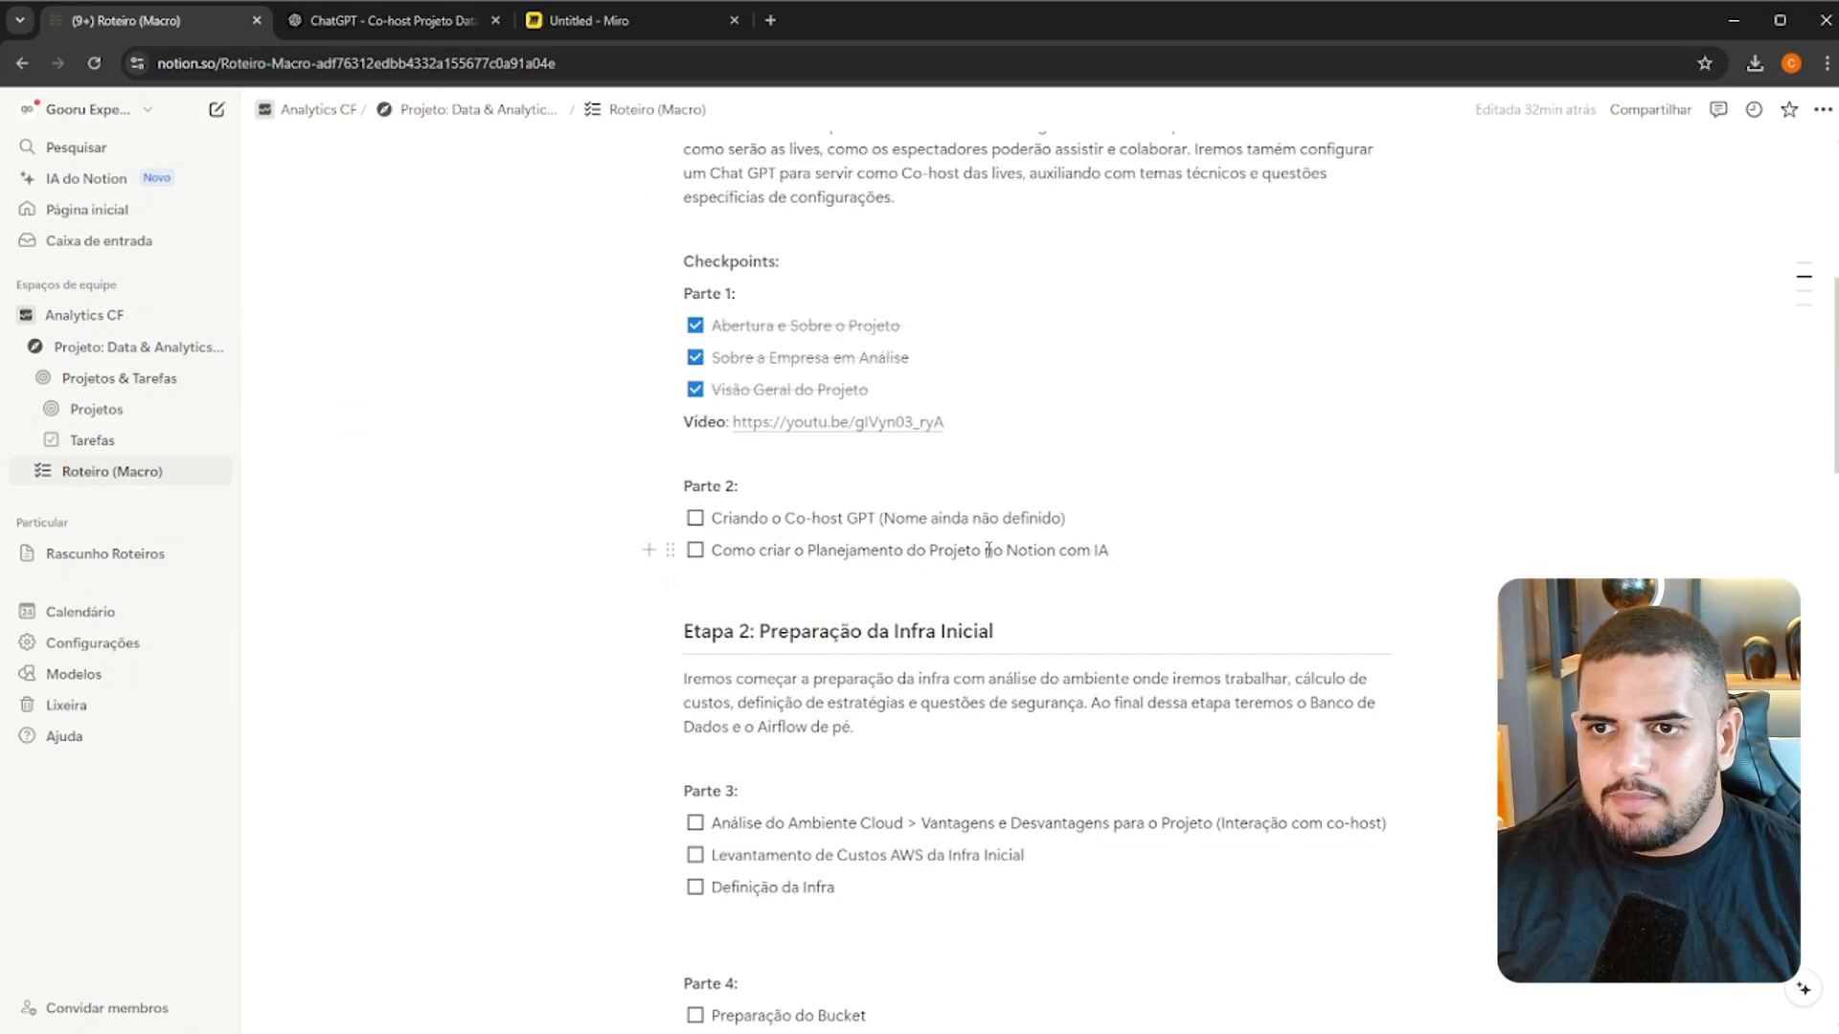
scroll(988, 575, down, 10)
scroll(996, 589, up, 10)
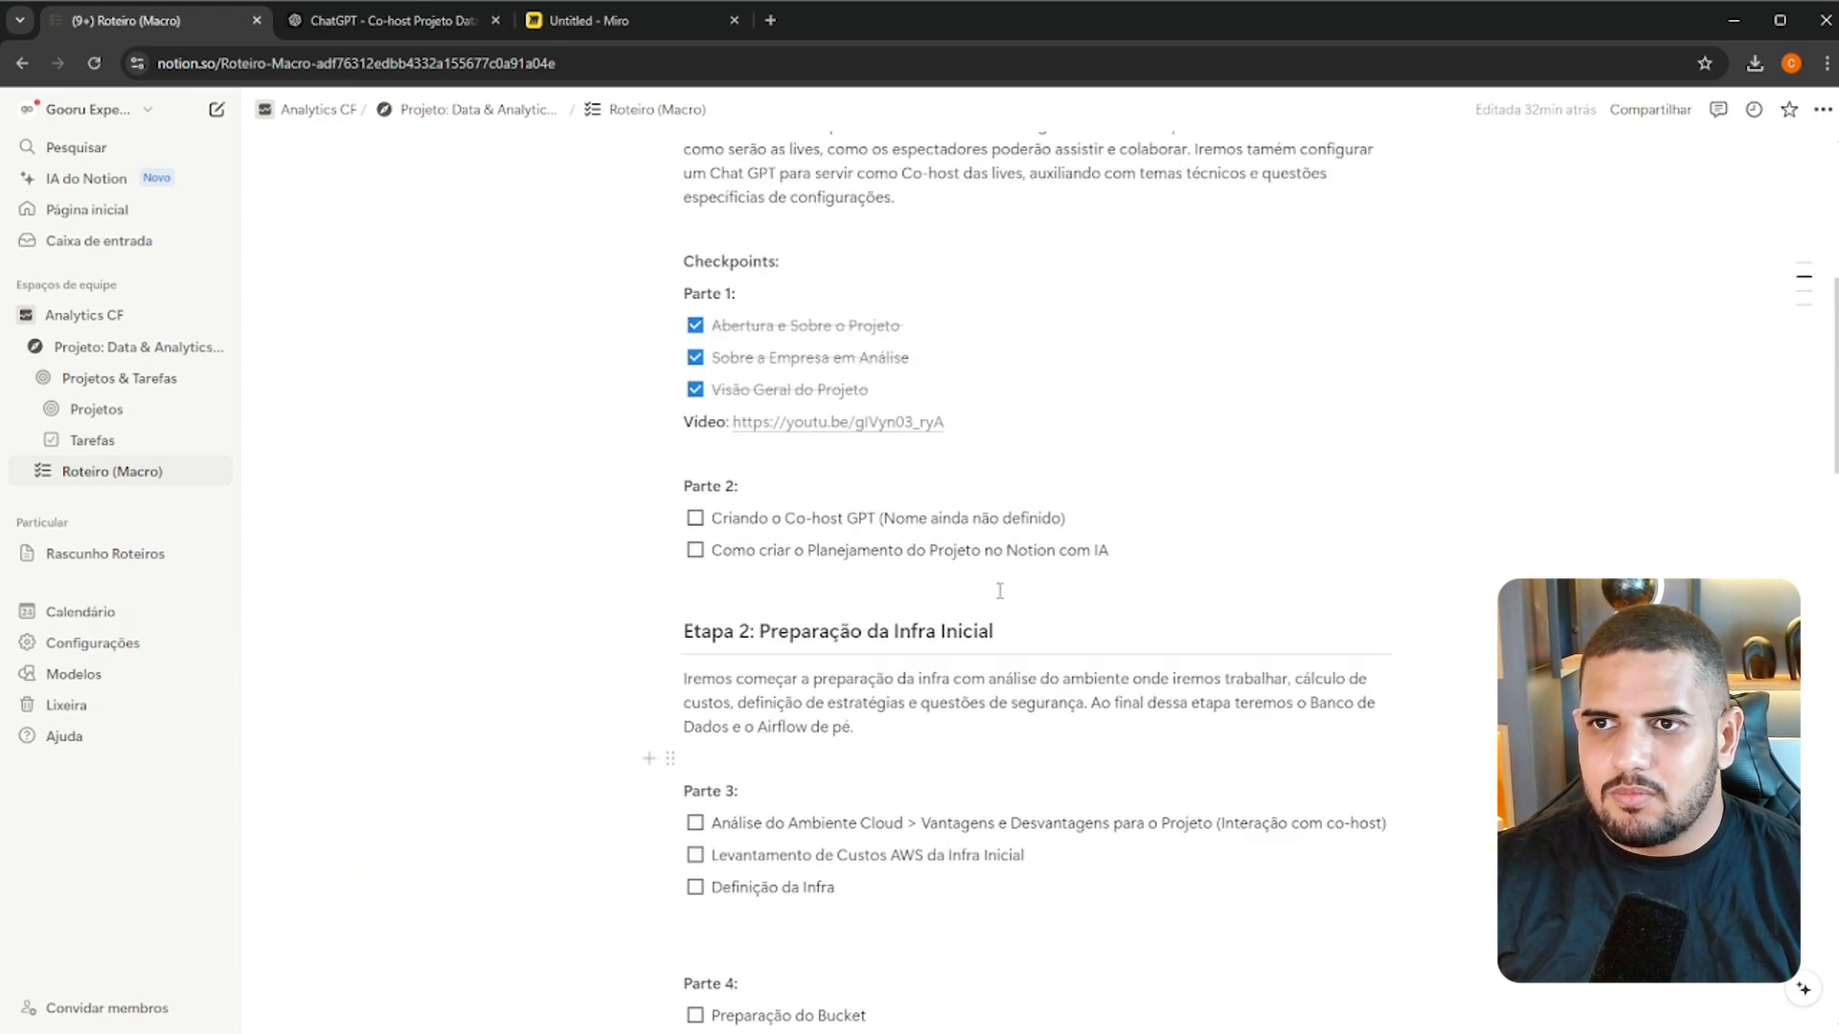
scroll(1015, 598, up, 5)
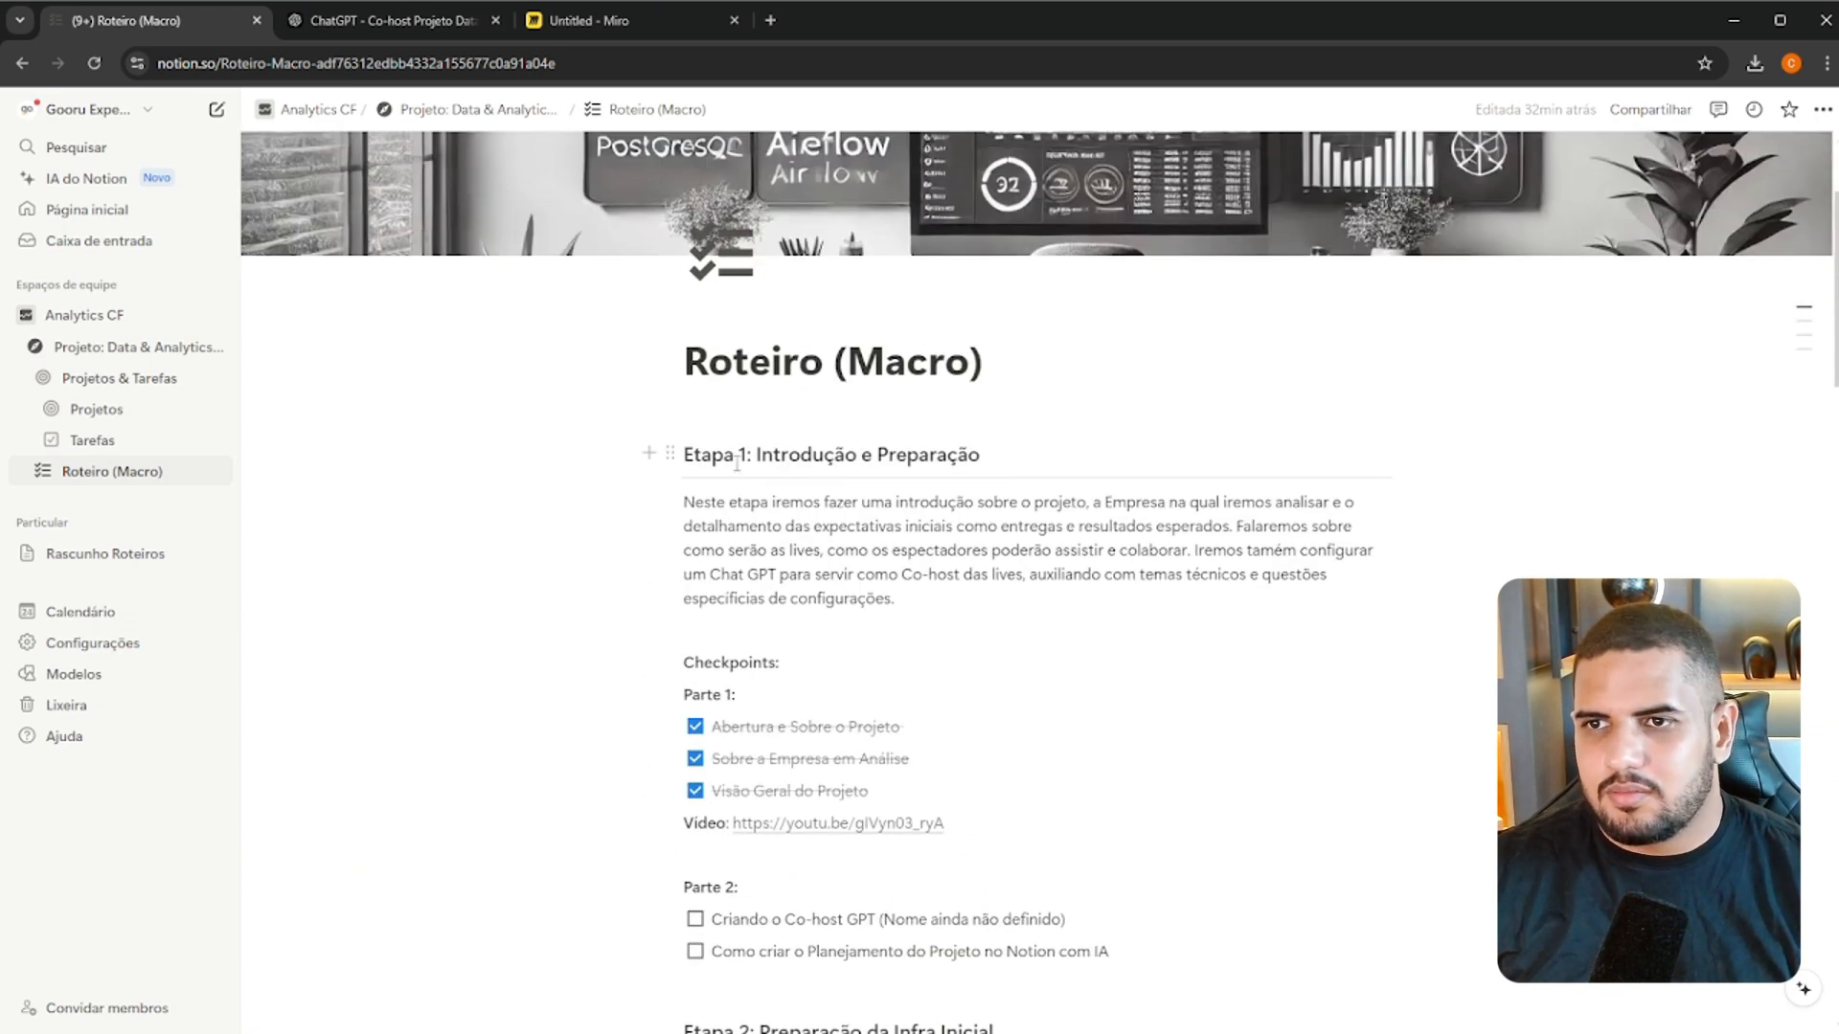
drag(686, 452, 994, 455)
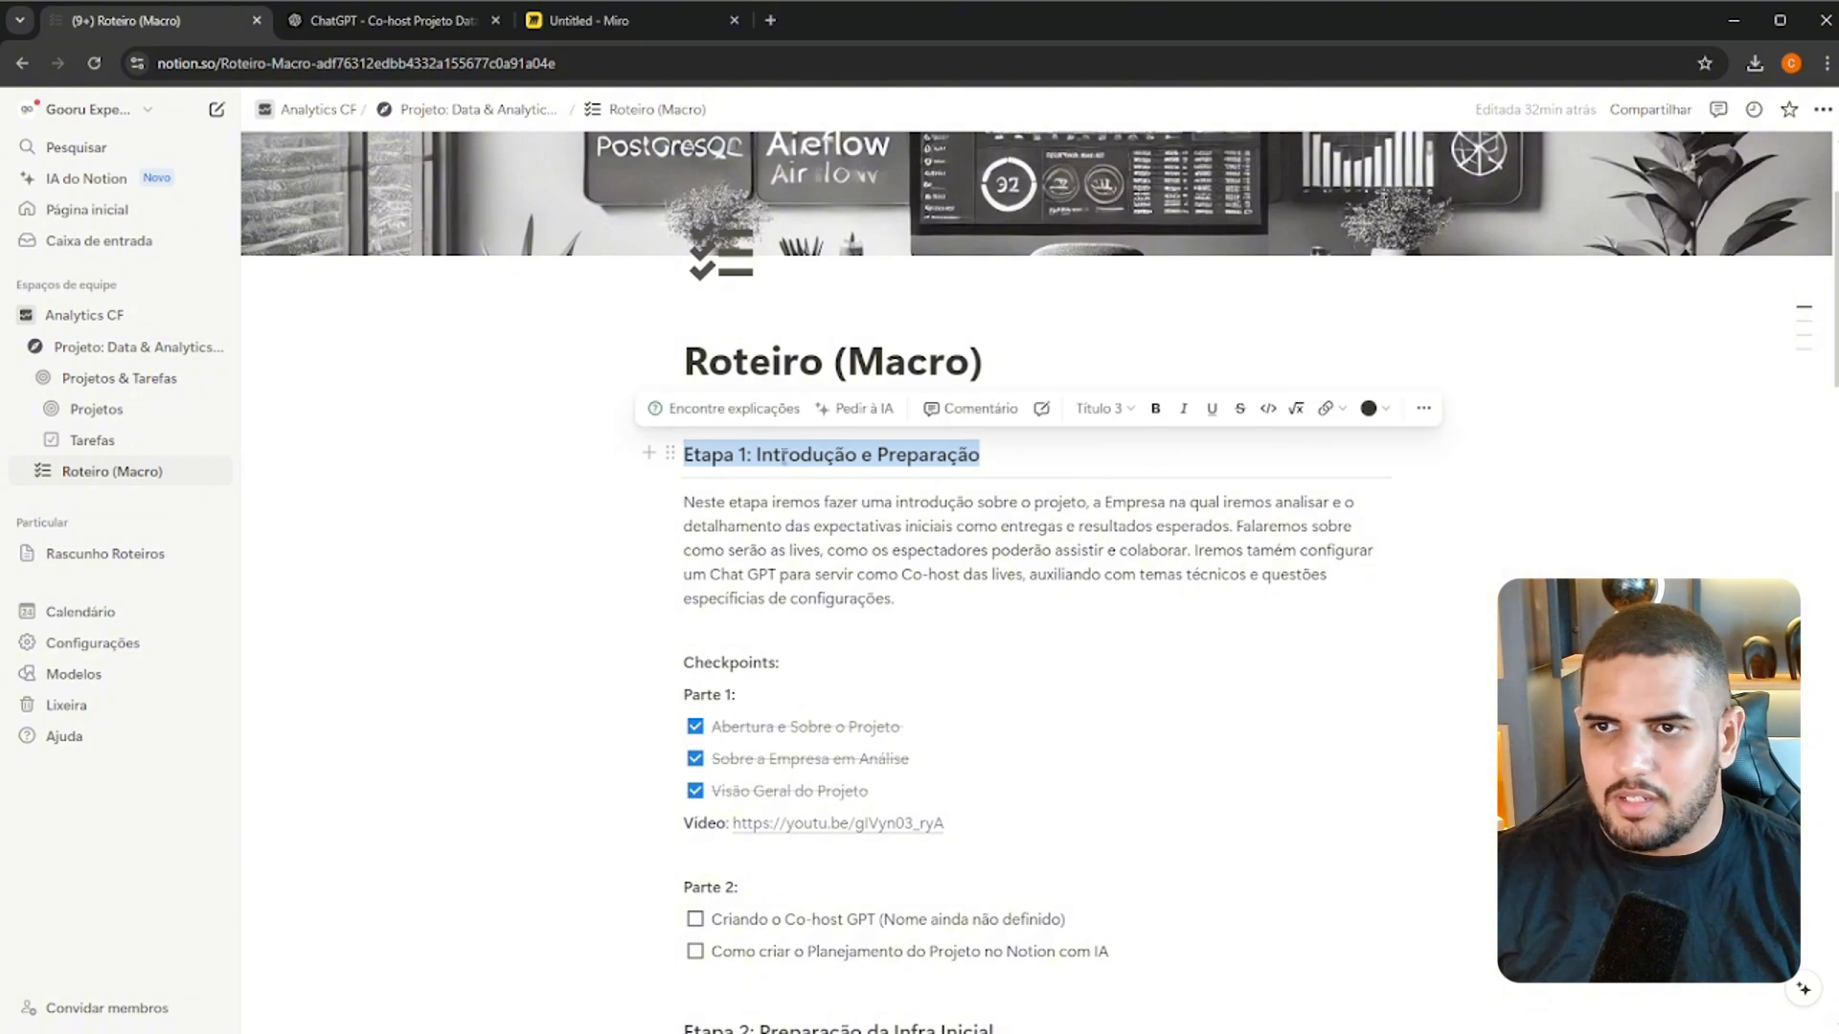
click(737, 462)
drag(758, 455, 1035, 451)
scroll(1035, 451, down, 4)
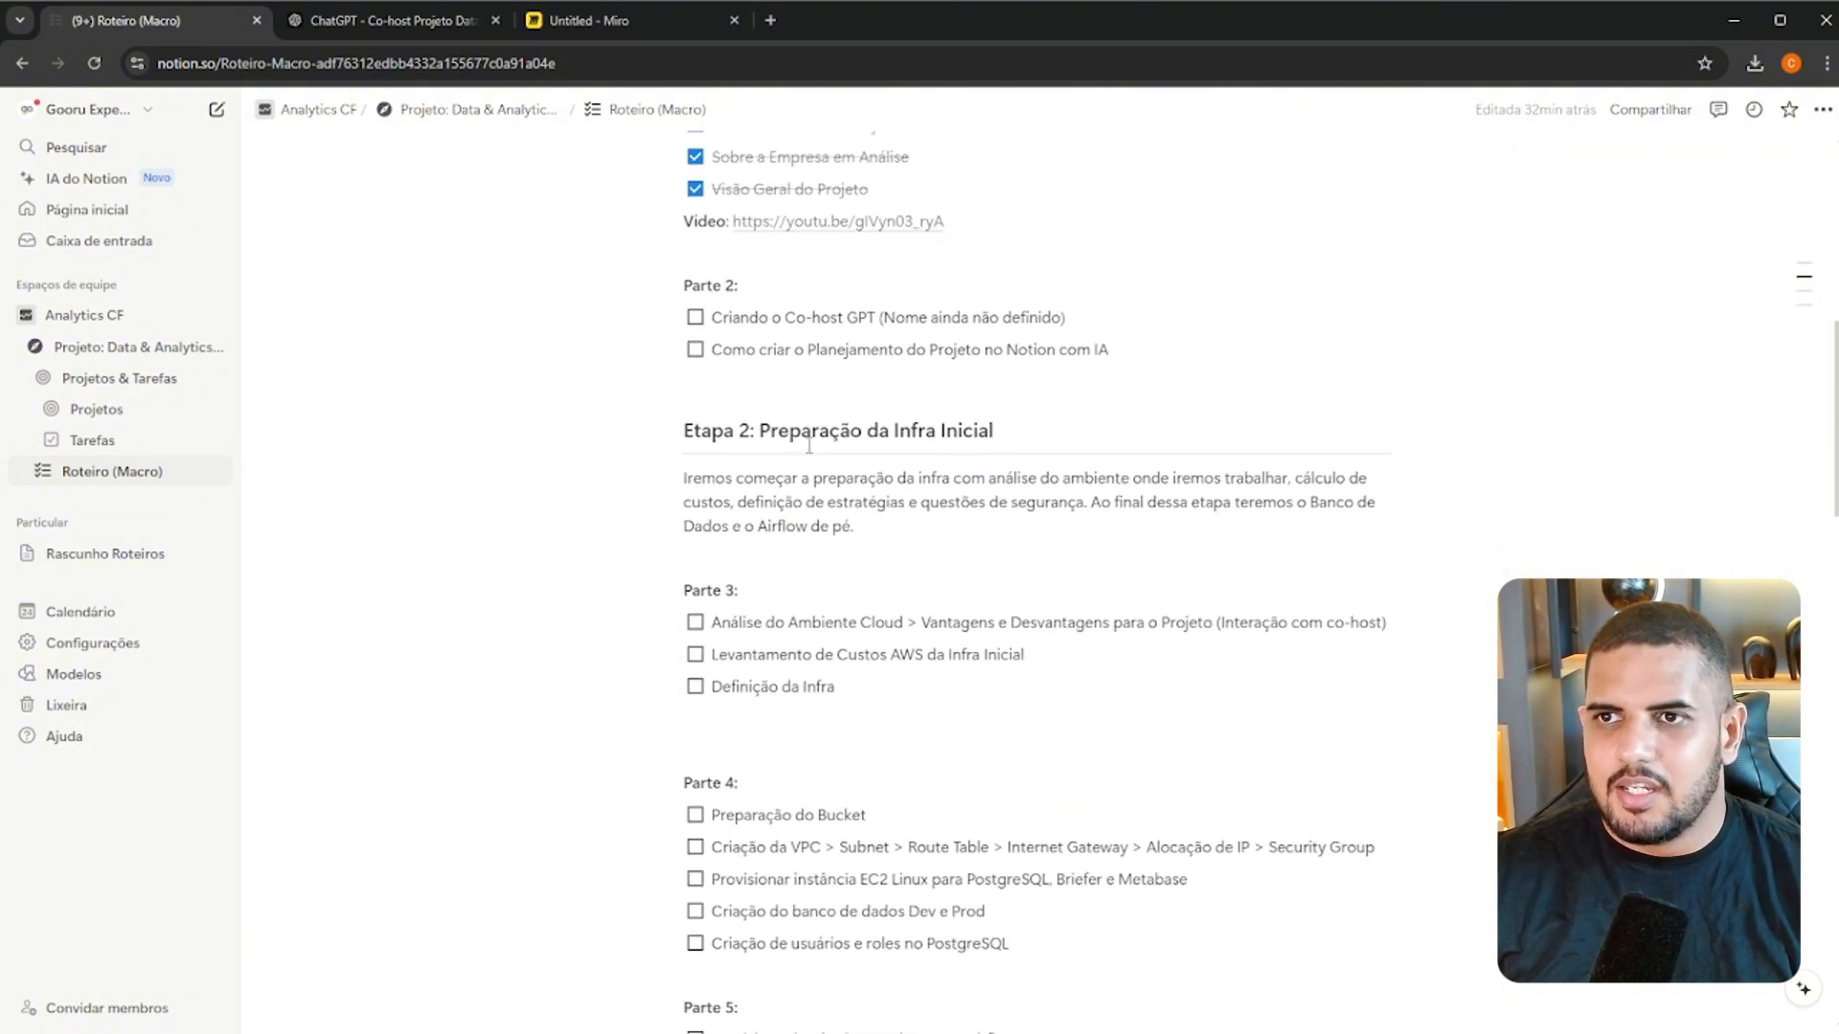
scroll(809, 381, up, 1)
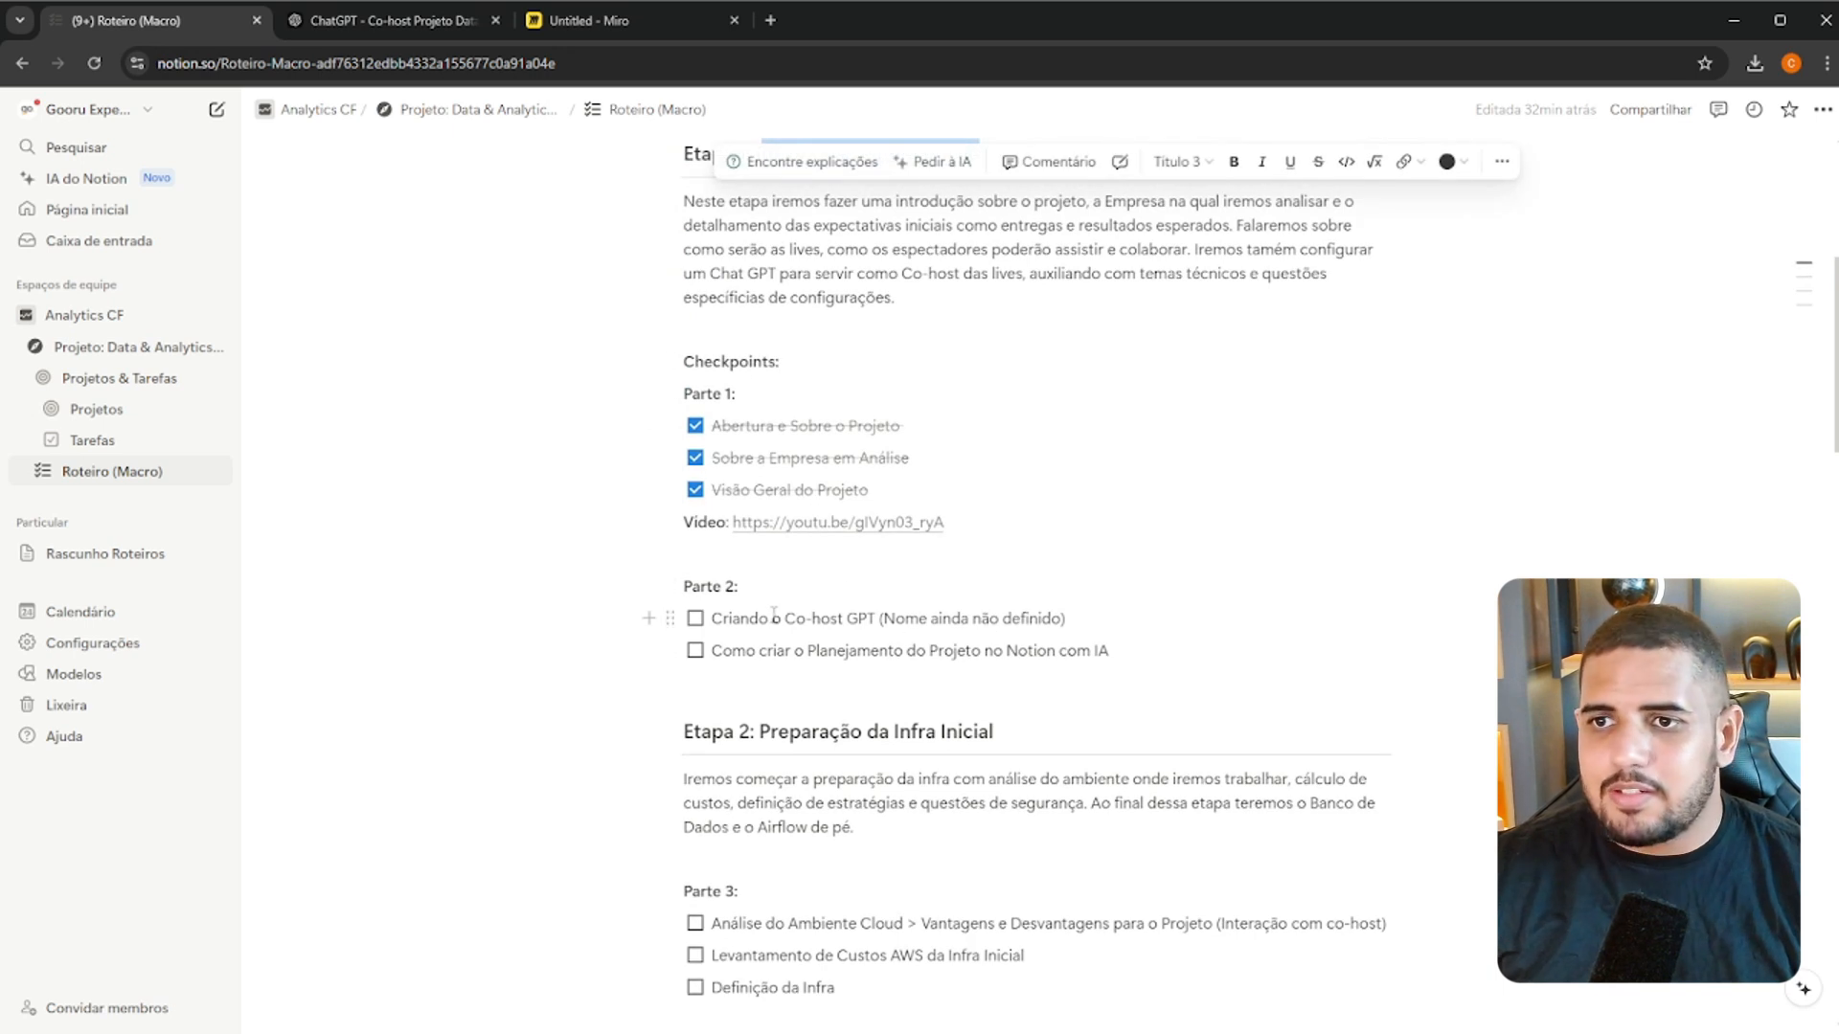
drag(713, 618, 1077, 618)
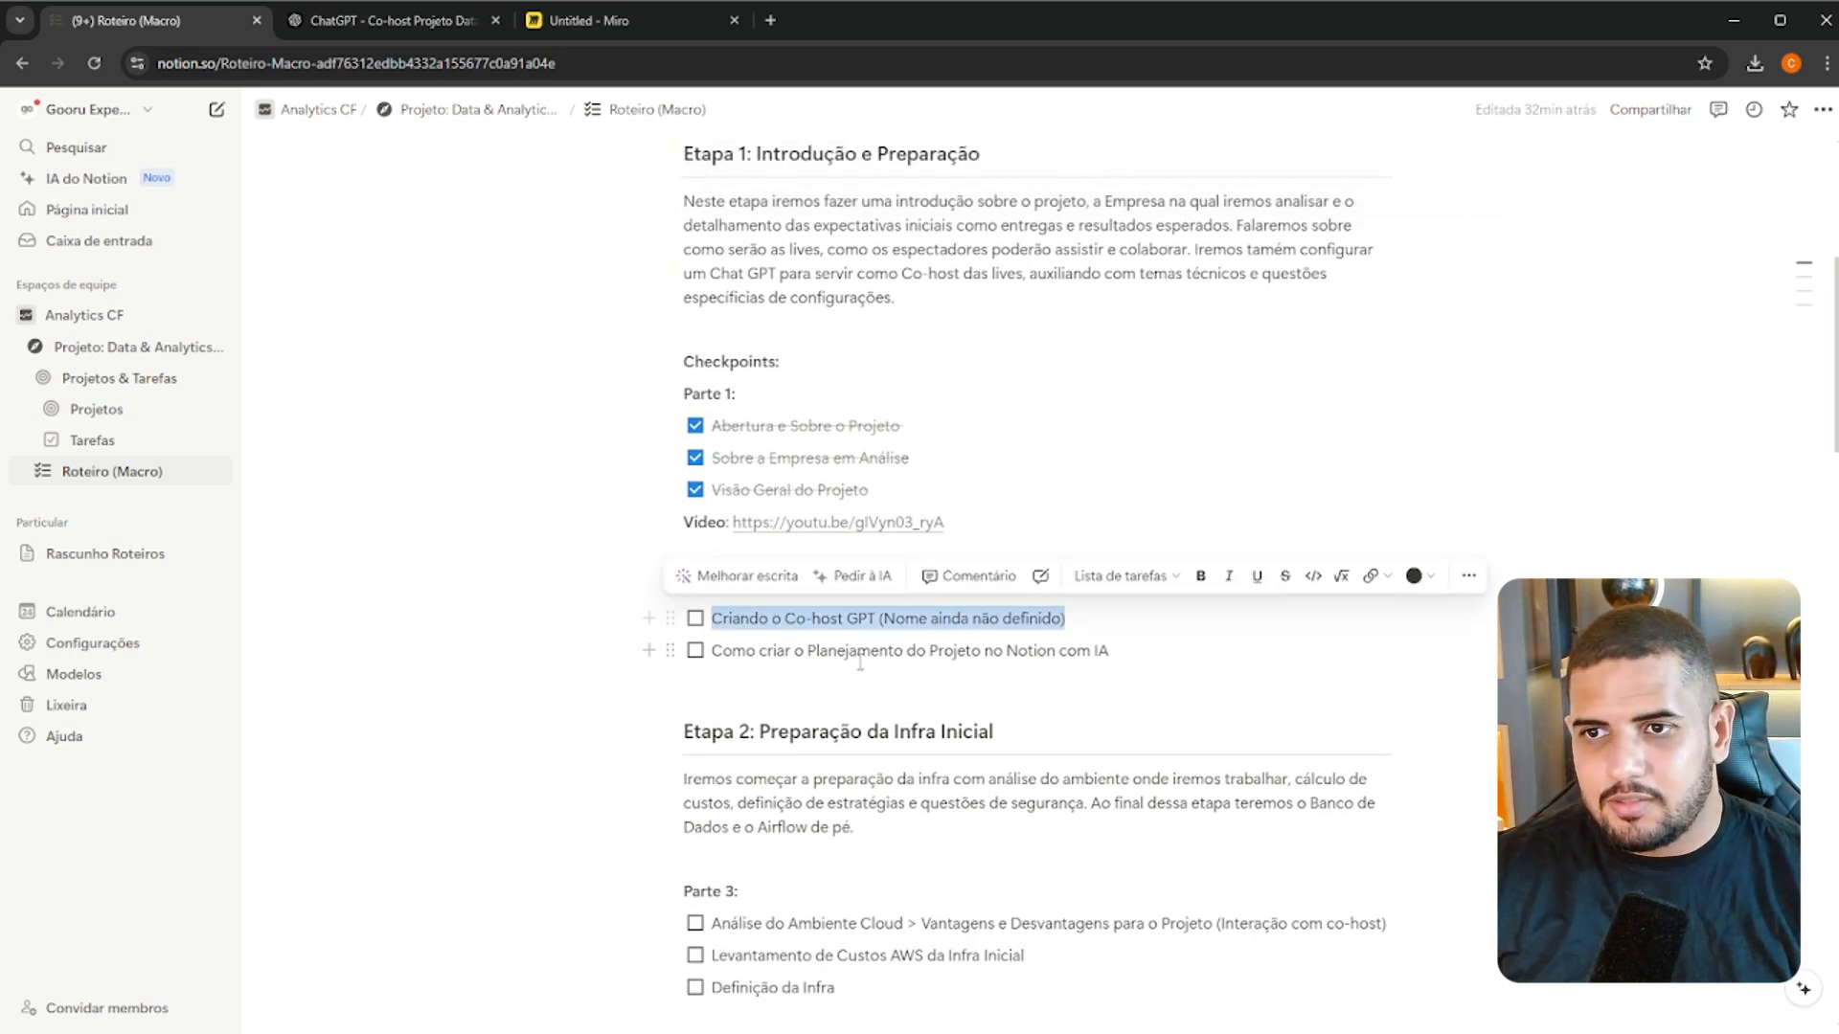
click(766, 652)
drag(768, 652, 1005, 652)
click(1140, 458)
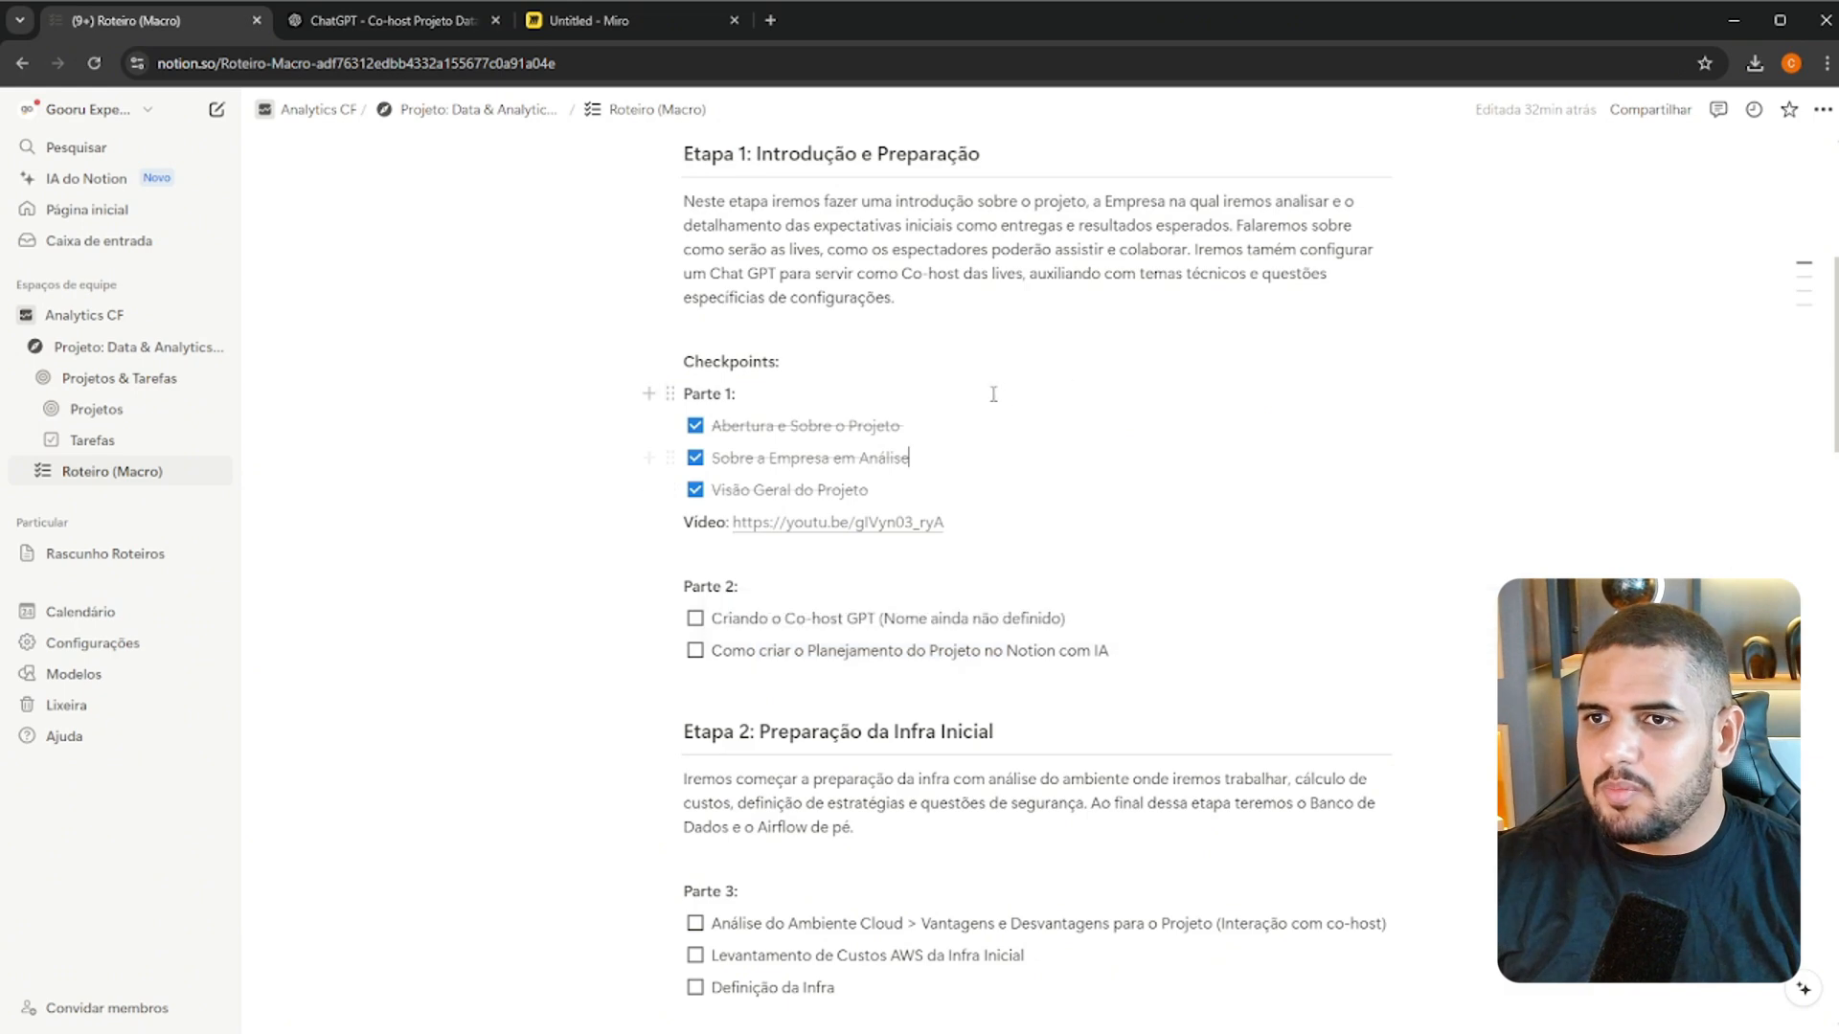
Review Etapa 2: Preparação da Infra Inicial and its checklist items in Parte 3, Parte 4 and Parte 5
scroll(756, 442, down, 3)
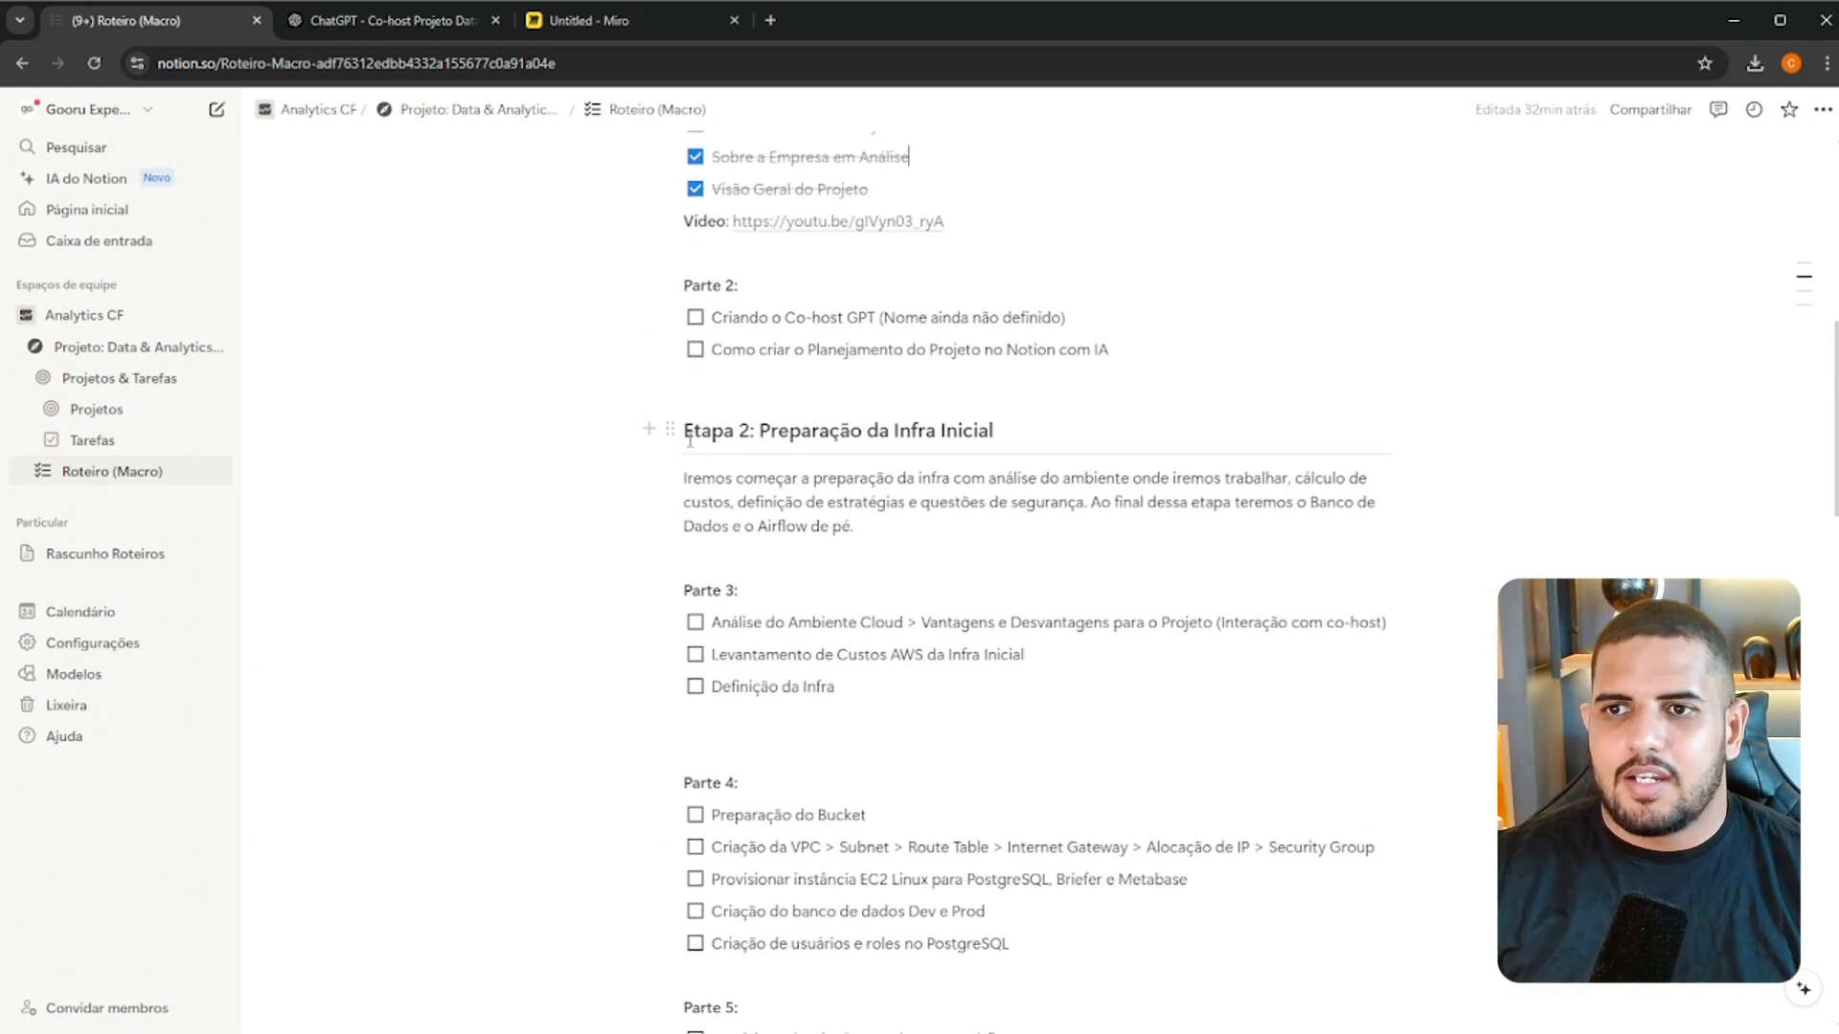
drag(694, 431, 994, 432)
scroll(956, 445, down, 2)
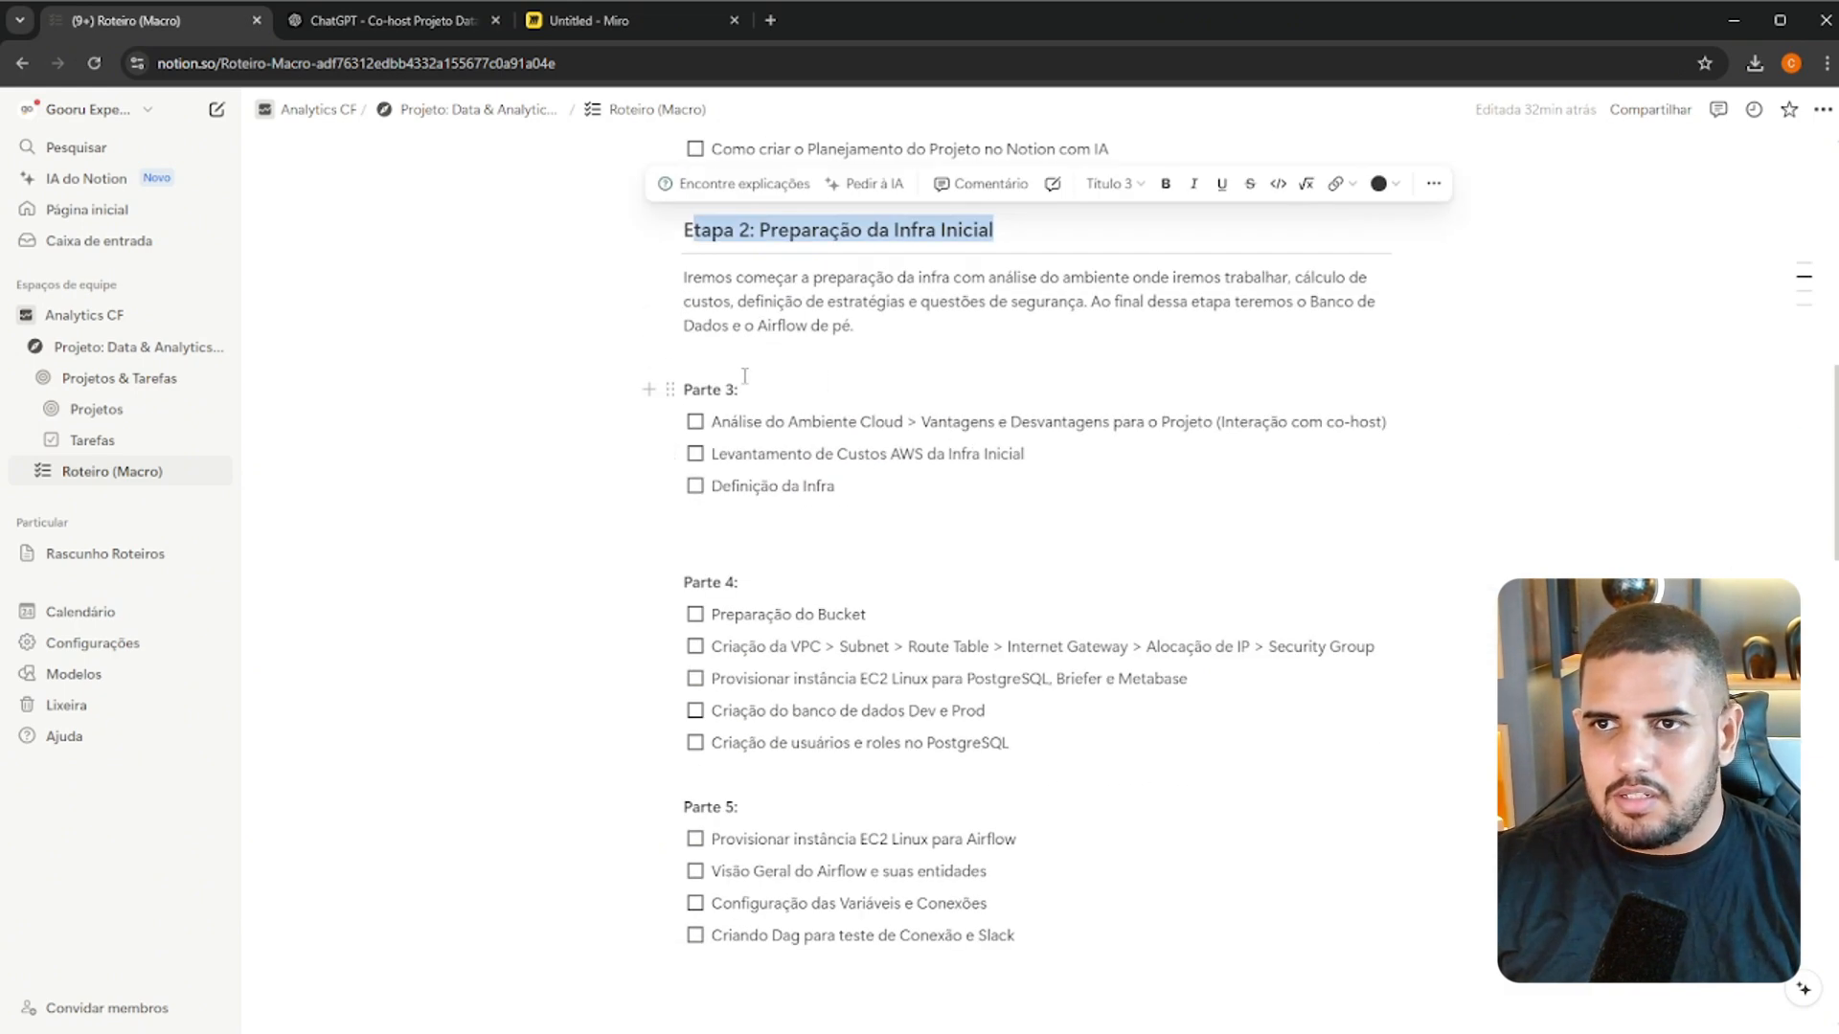
drag(693, 399, 750, 400)
drag(707, 584, 772, 583)
scroll(824, 550, down, 2)
scroll(910, 546, up, 2)
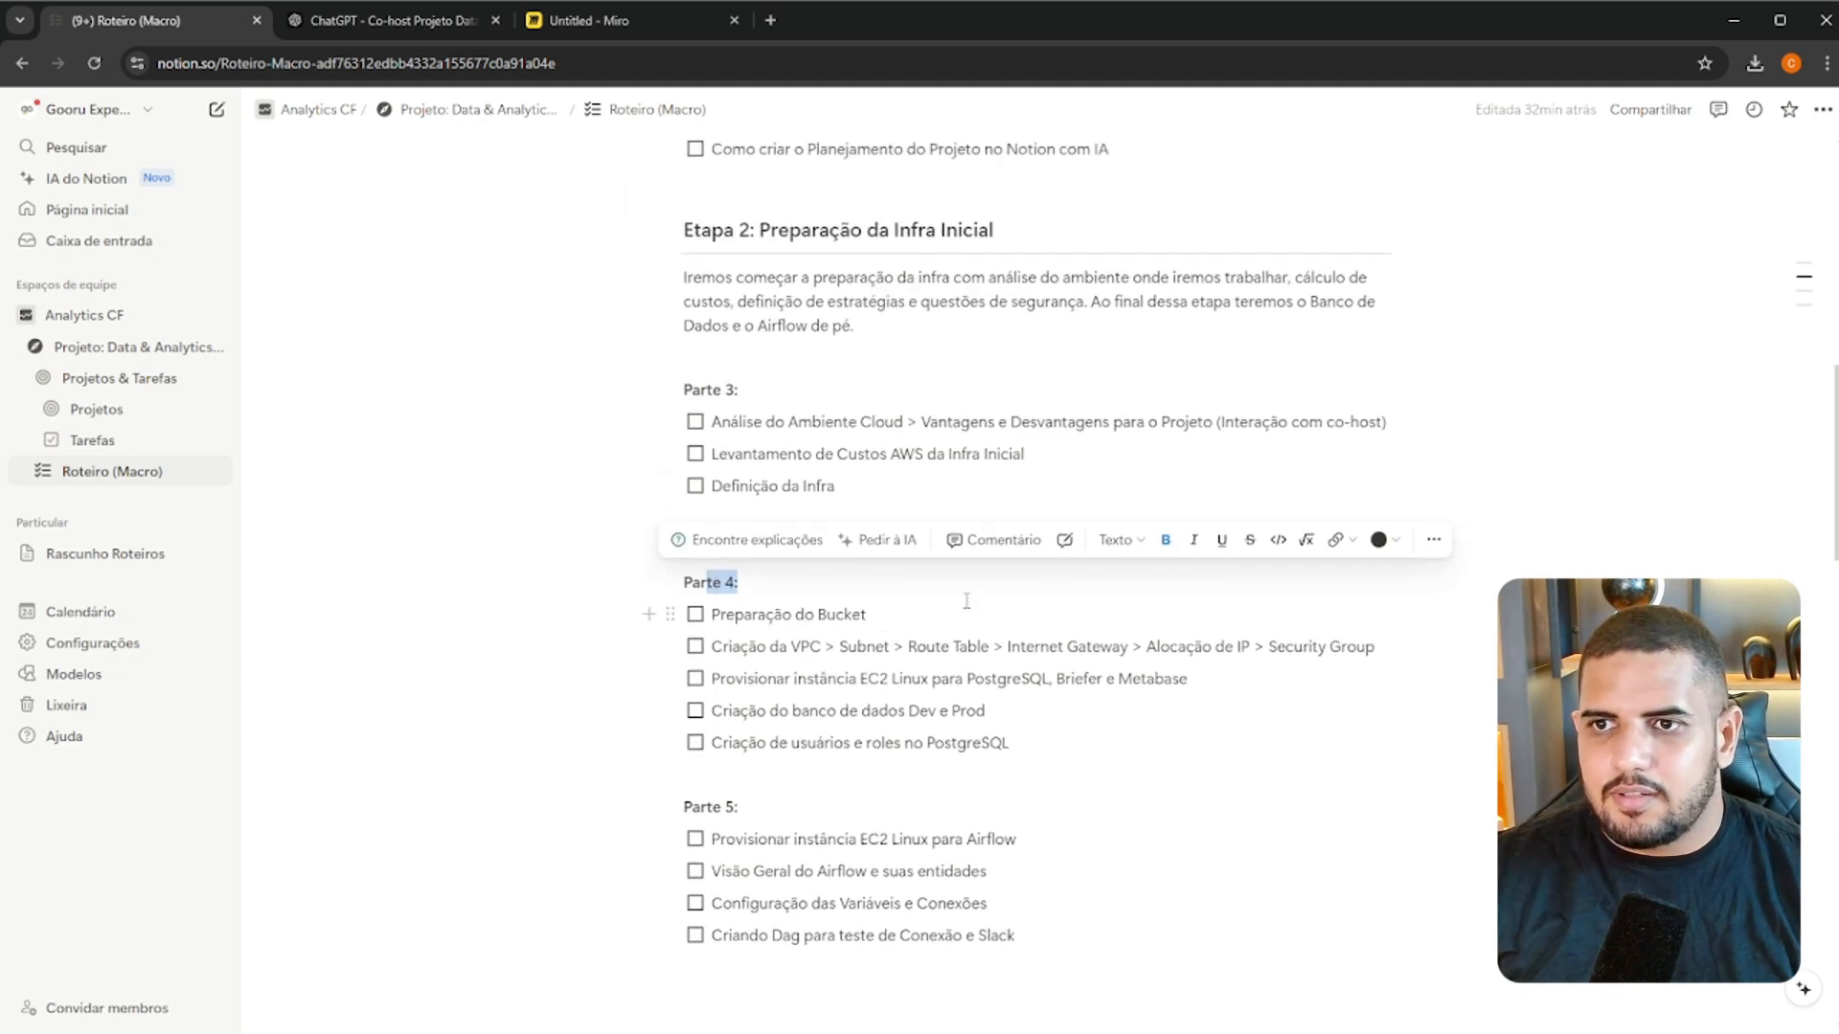
scroll(1162, 682, down, 3)
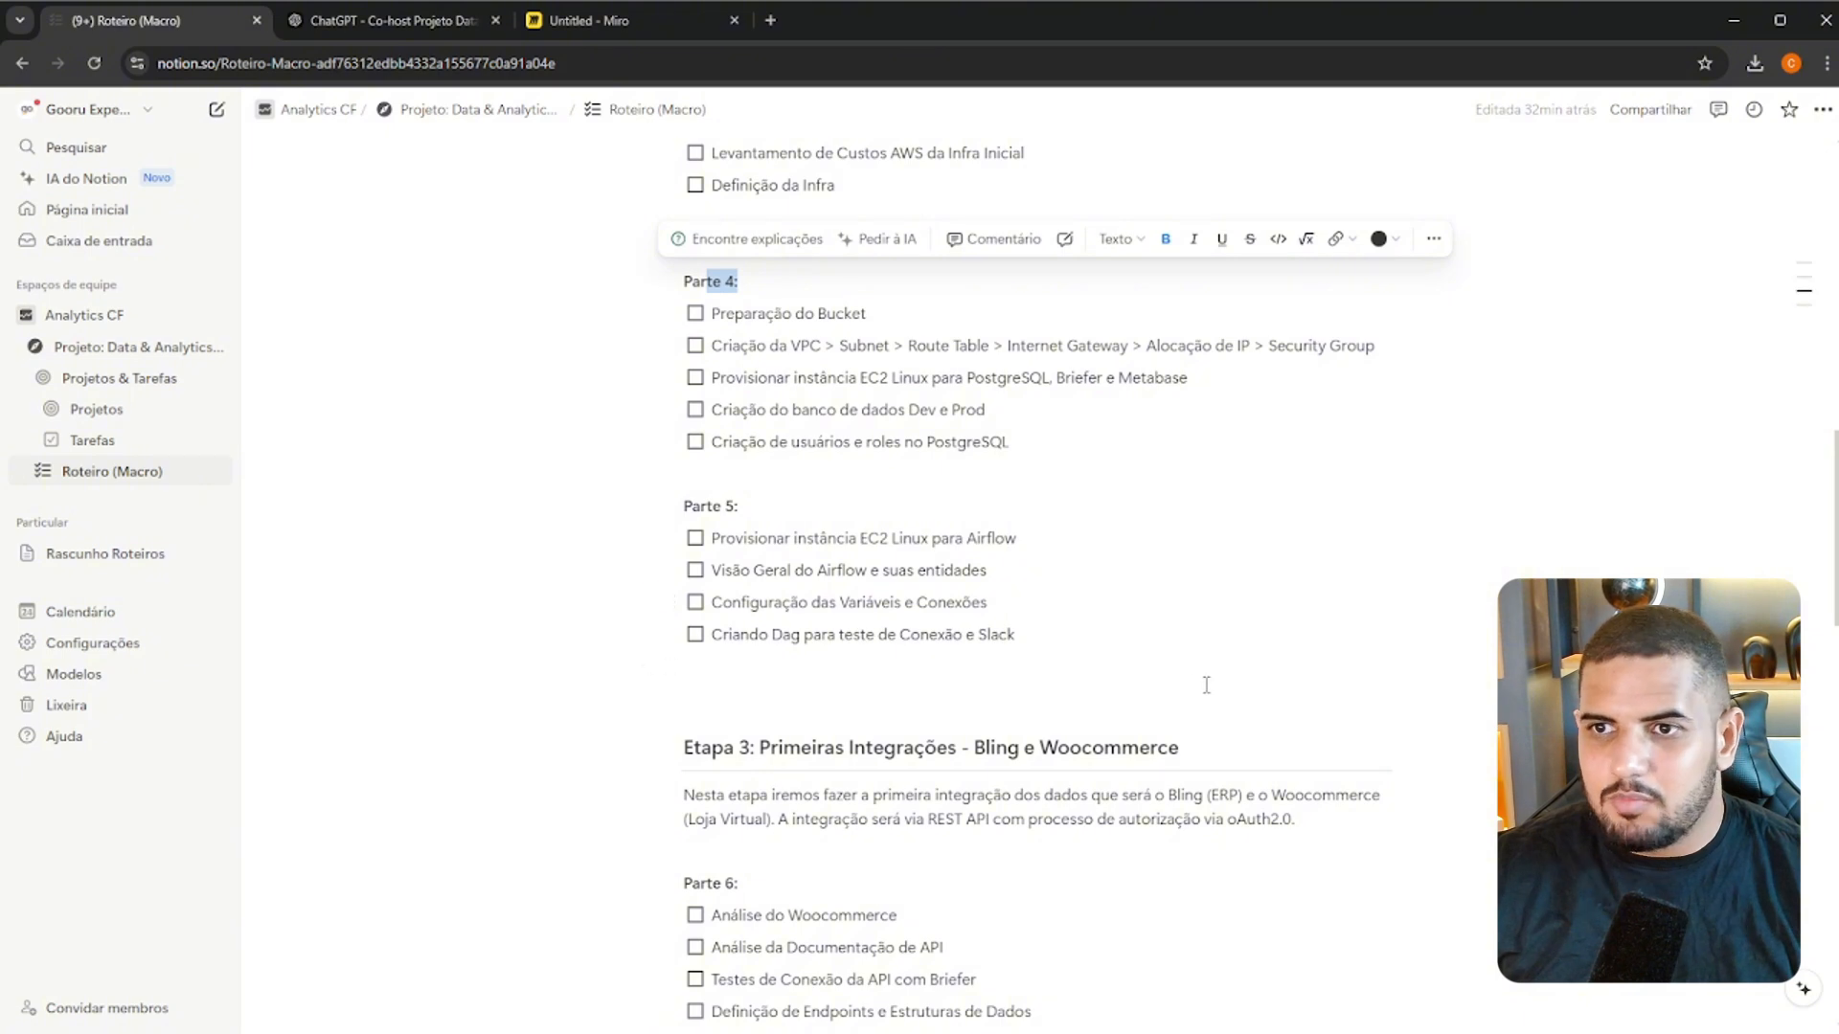
click(1204, 684)
Review Etapa 3: Primeiras Integrações - Bling e Woocommerce and the checklist items in its parts
scroll(1209, 689, down, 2)
scroll(1211, 693, down, 2)
drag(801, 345, 1229, 352)
scroll(1230, 351, down, 1)
scroll(1230, 351, down, 7)
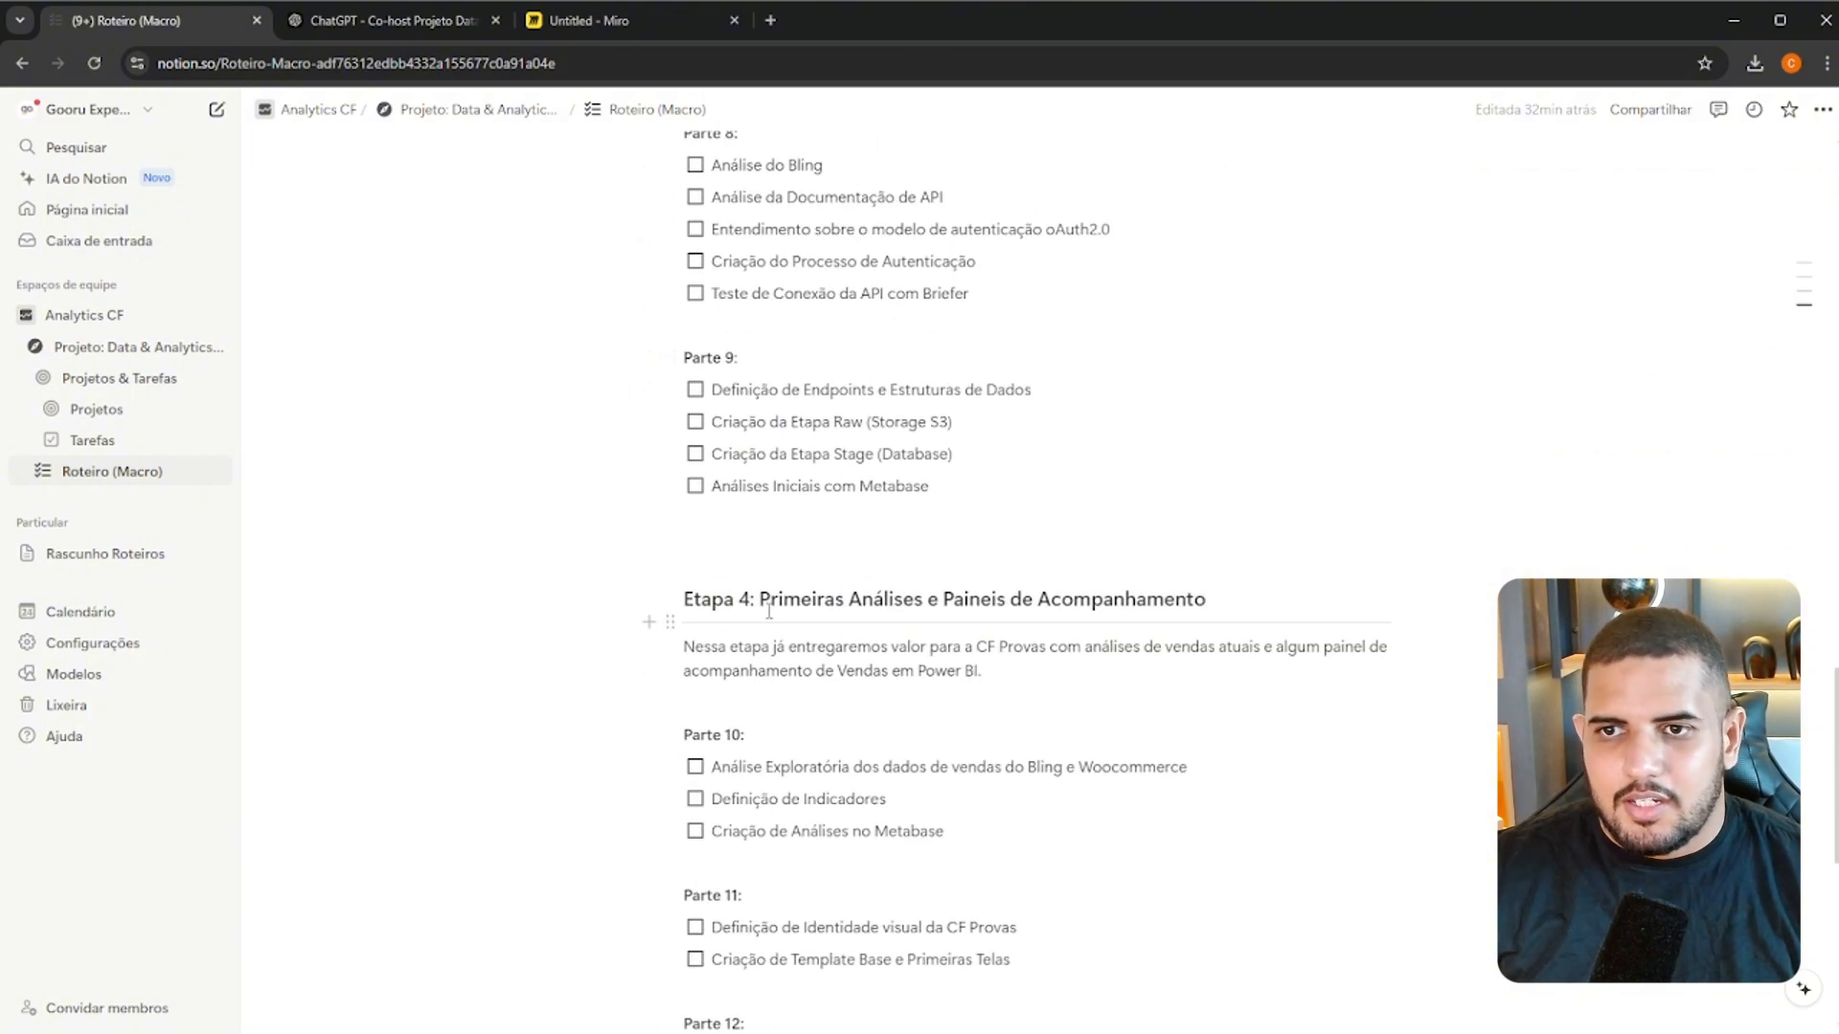
scroll(1080, 514, up, 6)
scroll(1034, 517, up, 2)
drag(765, 513, 852, 515)
scroll(853, 537, down, 2)
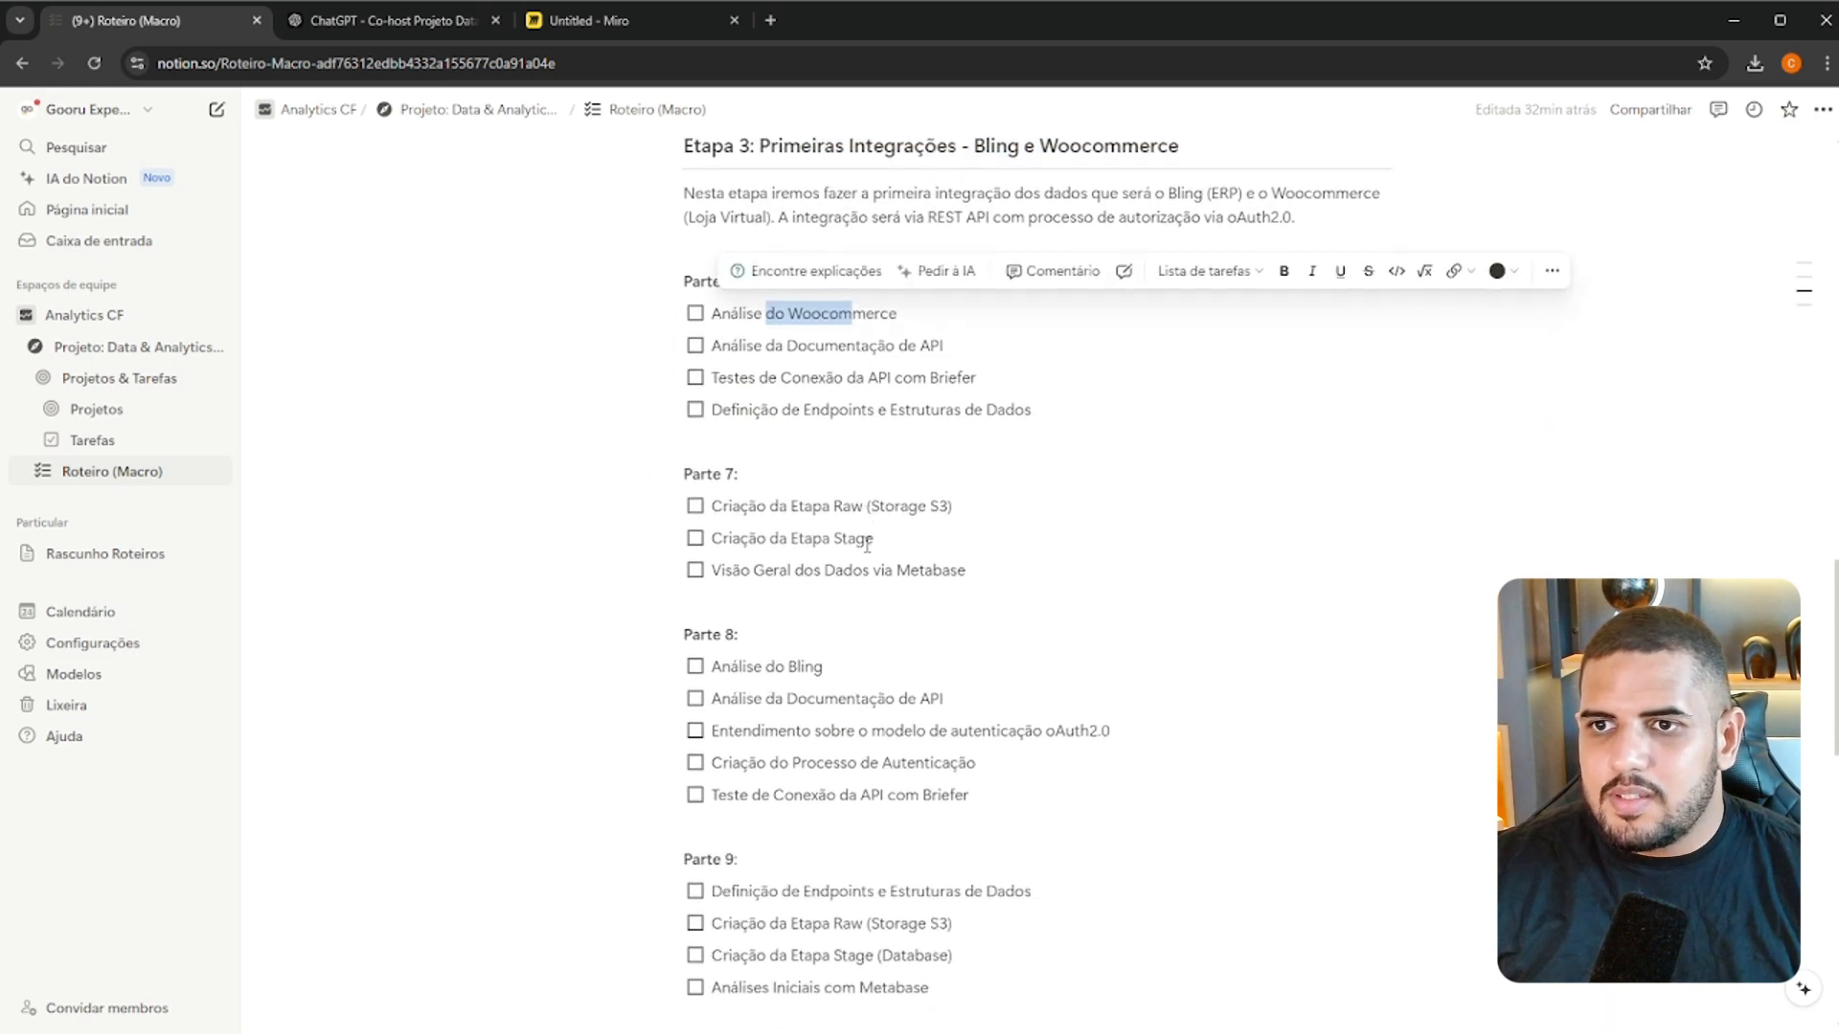
drag(763, 565, 824, 567)
scroll(1019, 593, down, 6)
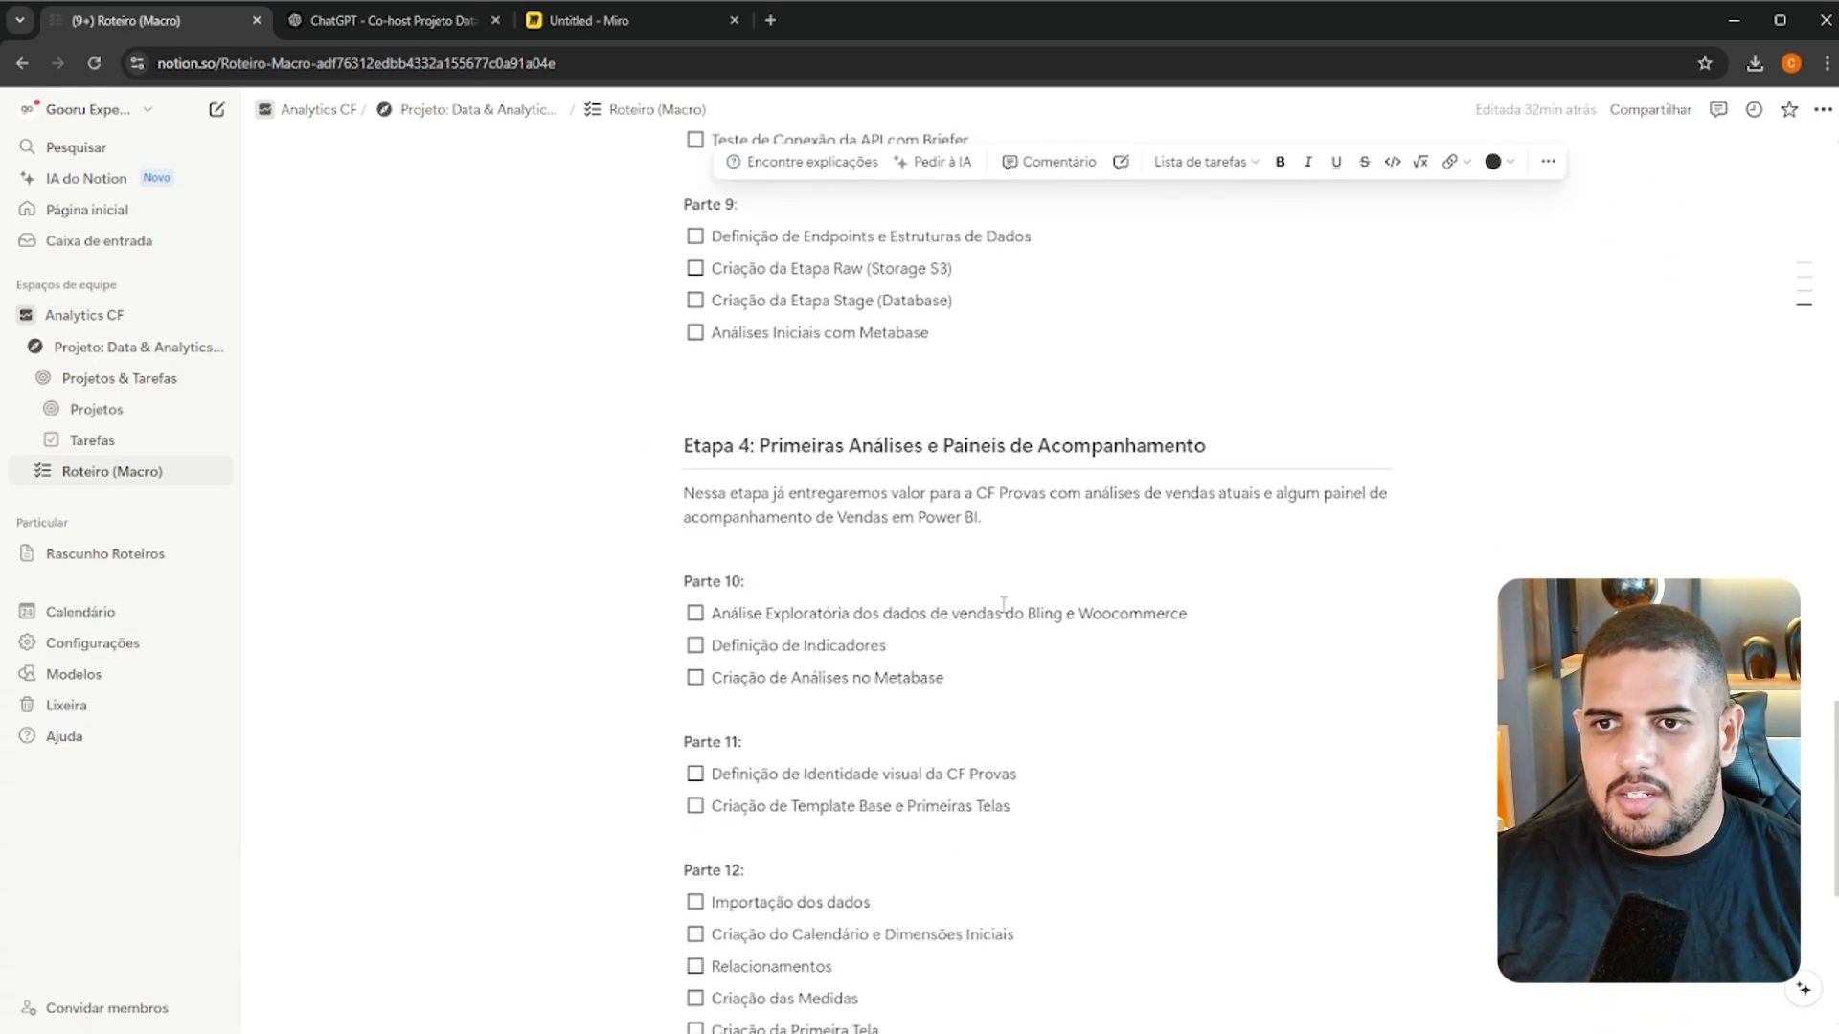
Review Etapa 4: Primeiras Análises e Paineis de Acompanhamento through Parte 13, and recheck the Woocommerce items under Etapa 3
drag(767, 401, 1181, 404)
scroll(996, 515, down, 5)
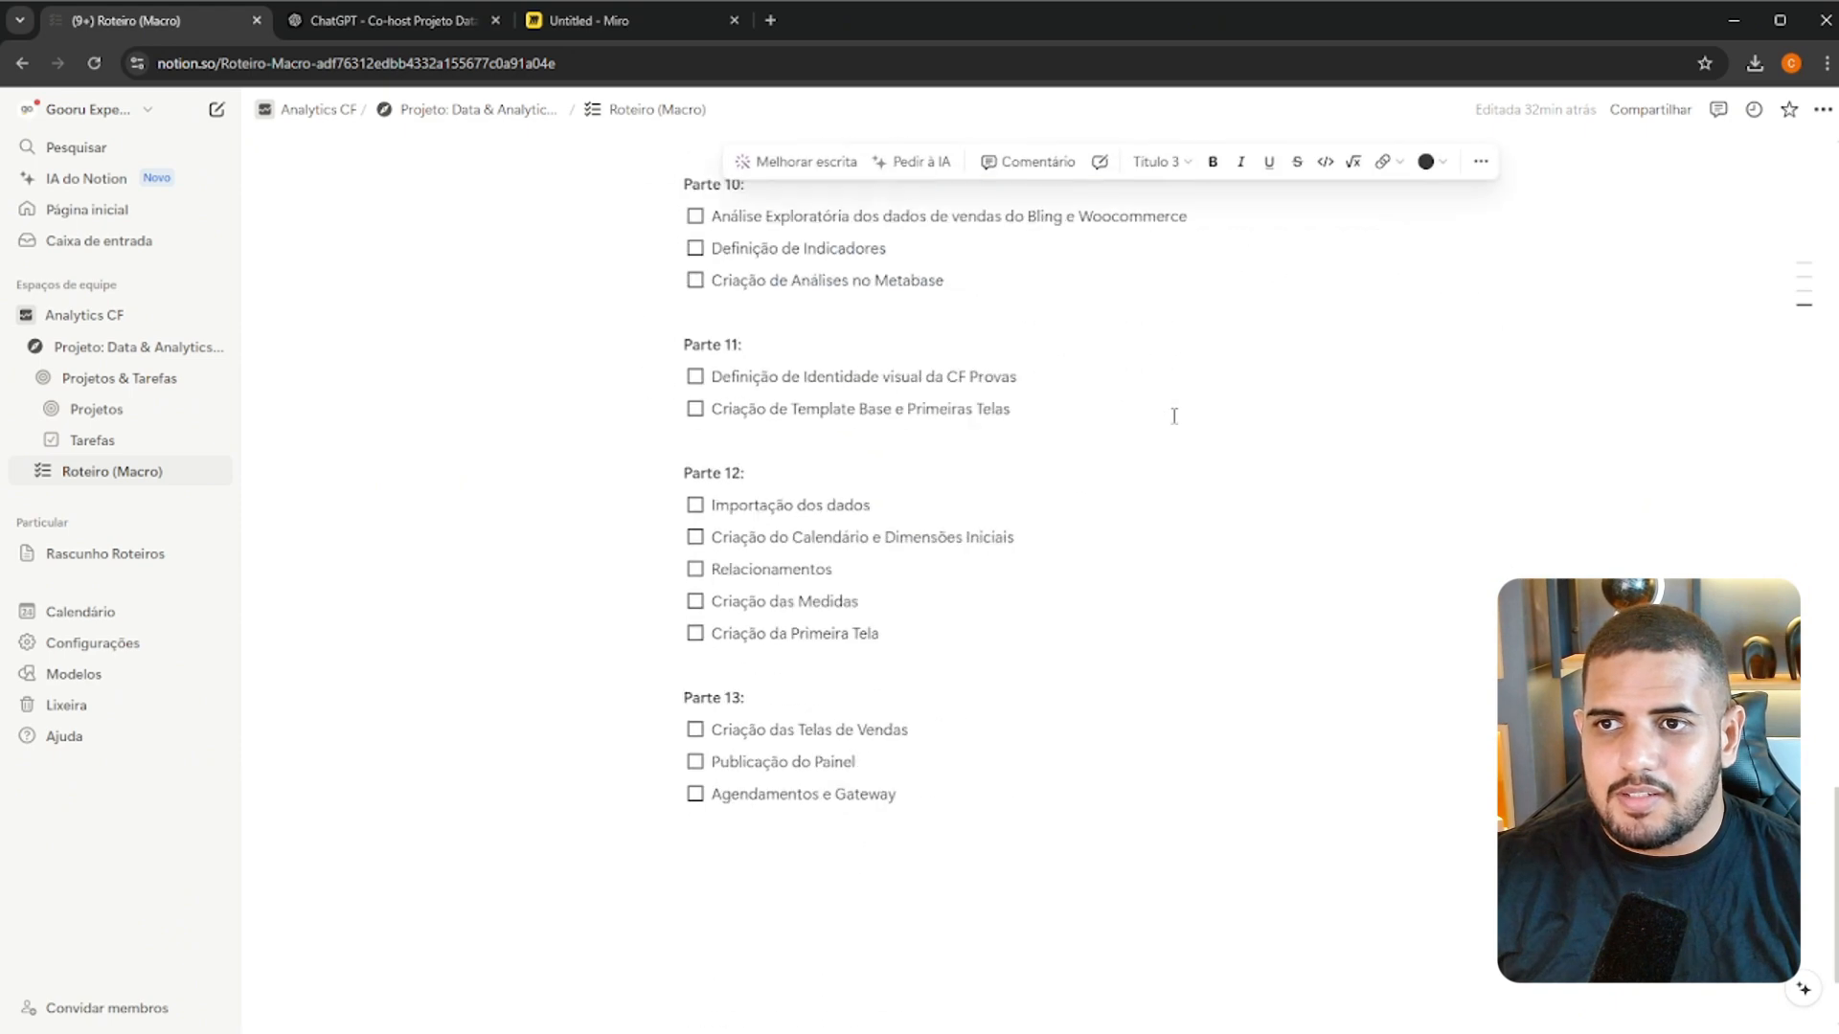
scroll(996, 516, up, 10)
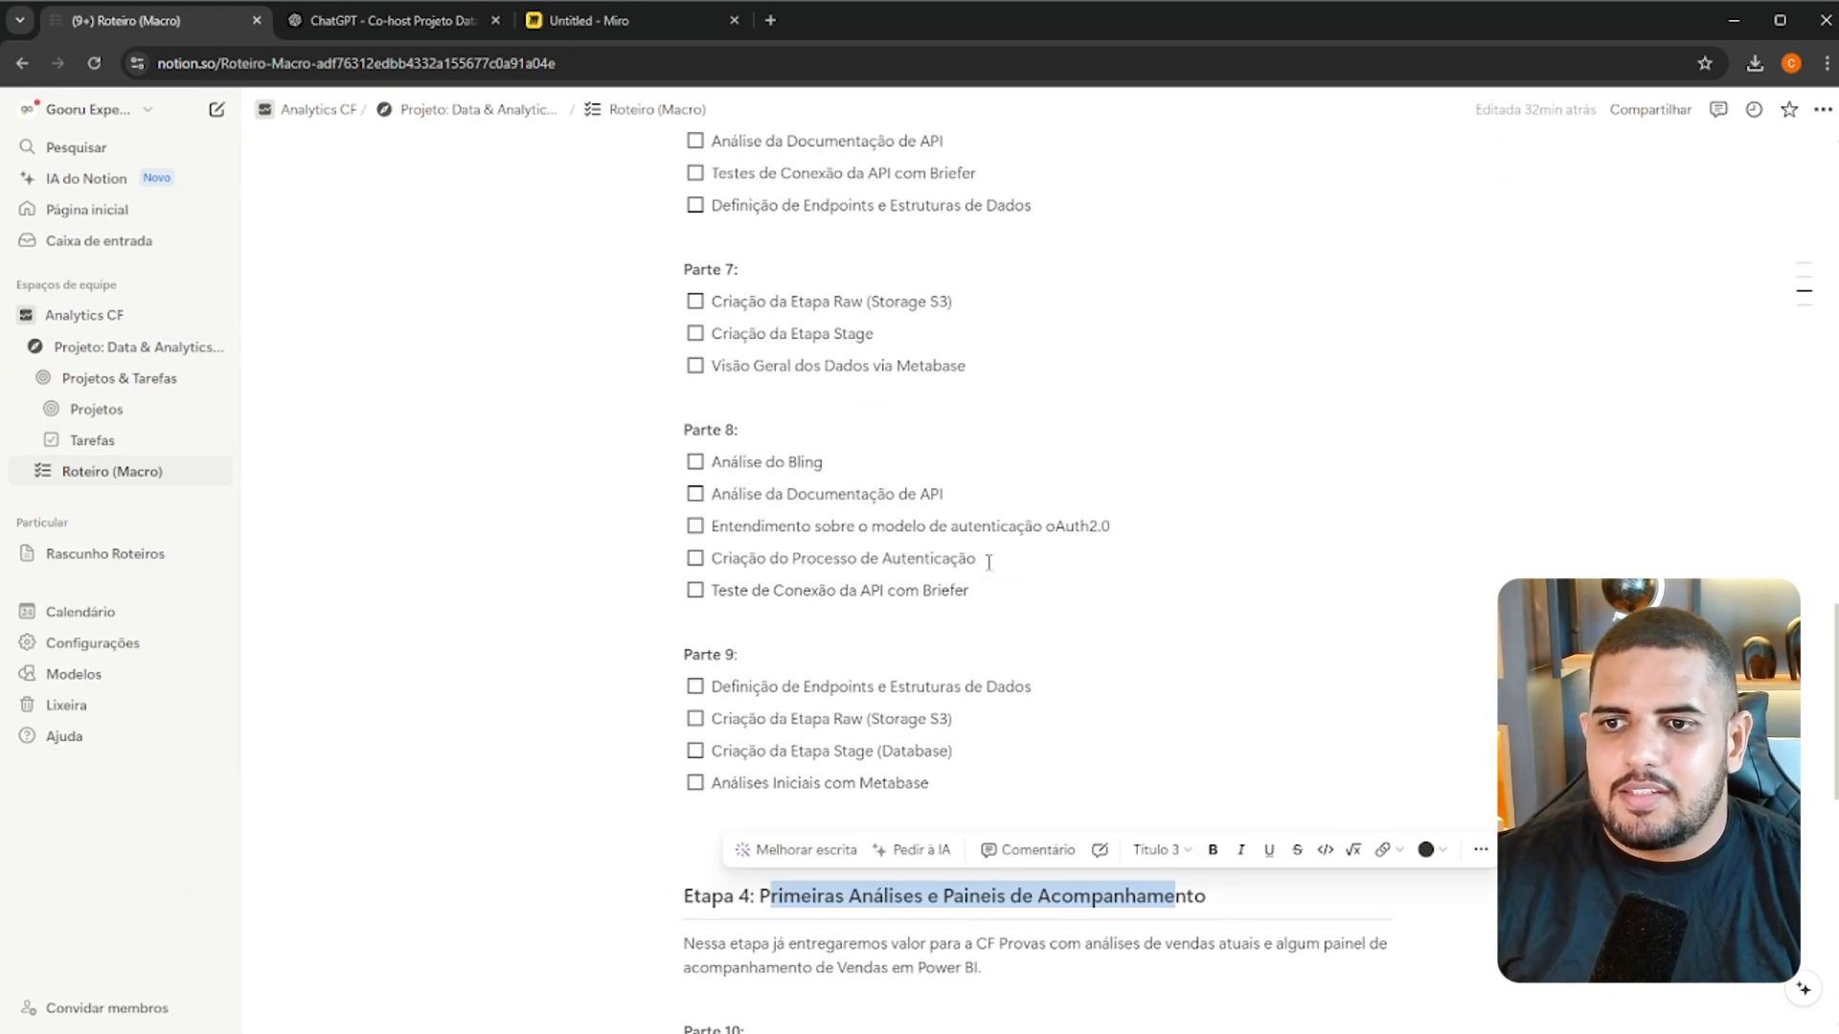
scroll(988, 562, up, 3)
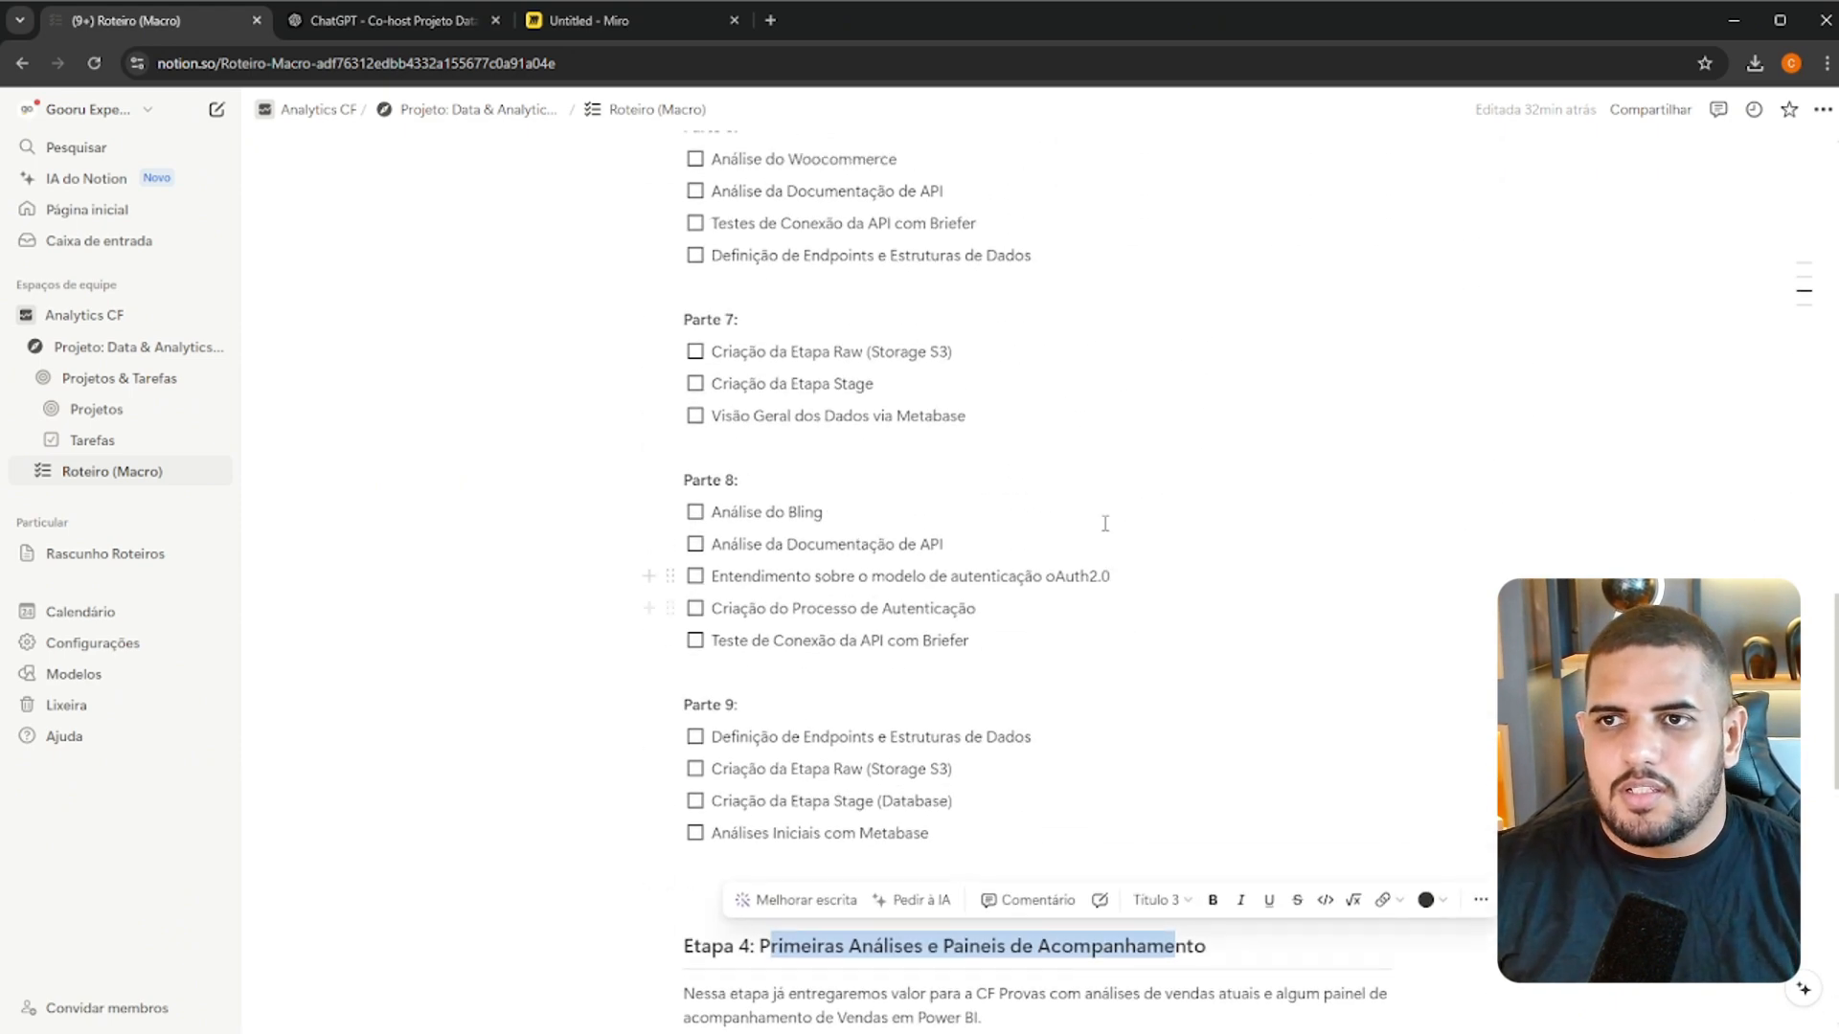
drag(813, 416, 853, 416)
scroll(809, 578, down, 9)
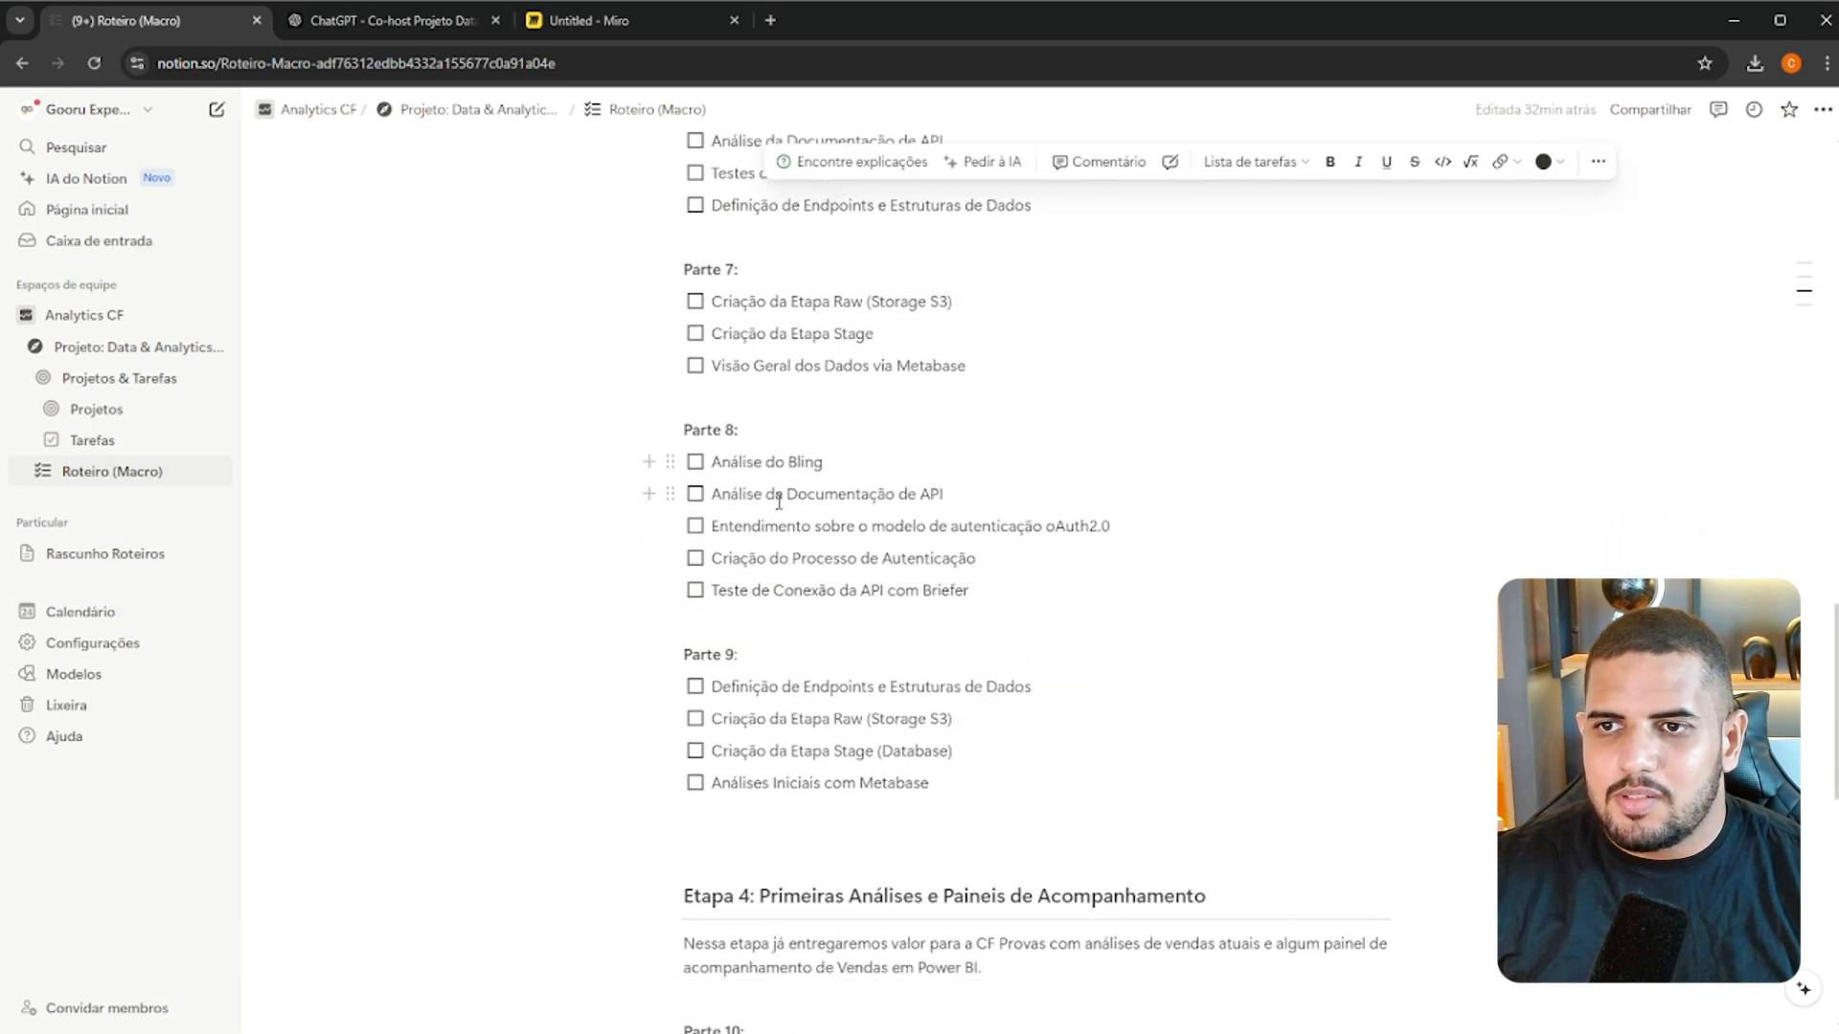
scroll(747, 847, up, 9)
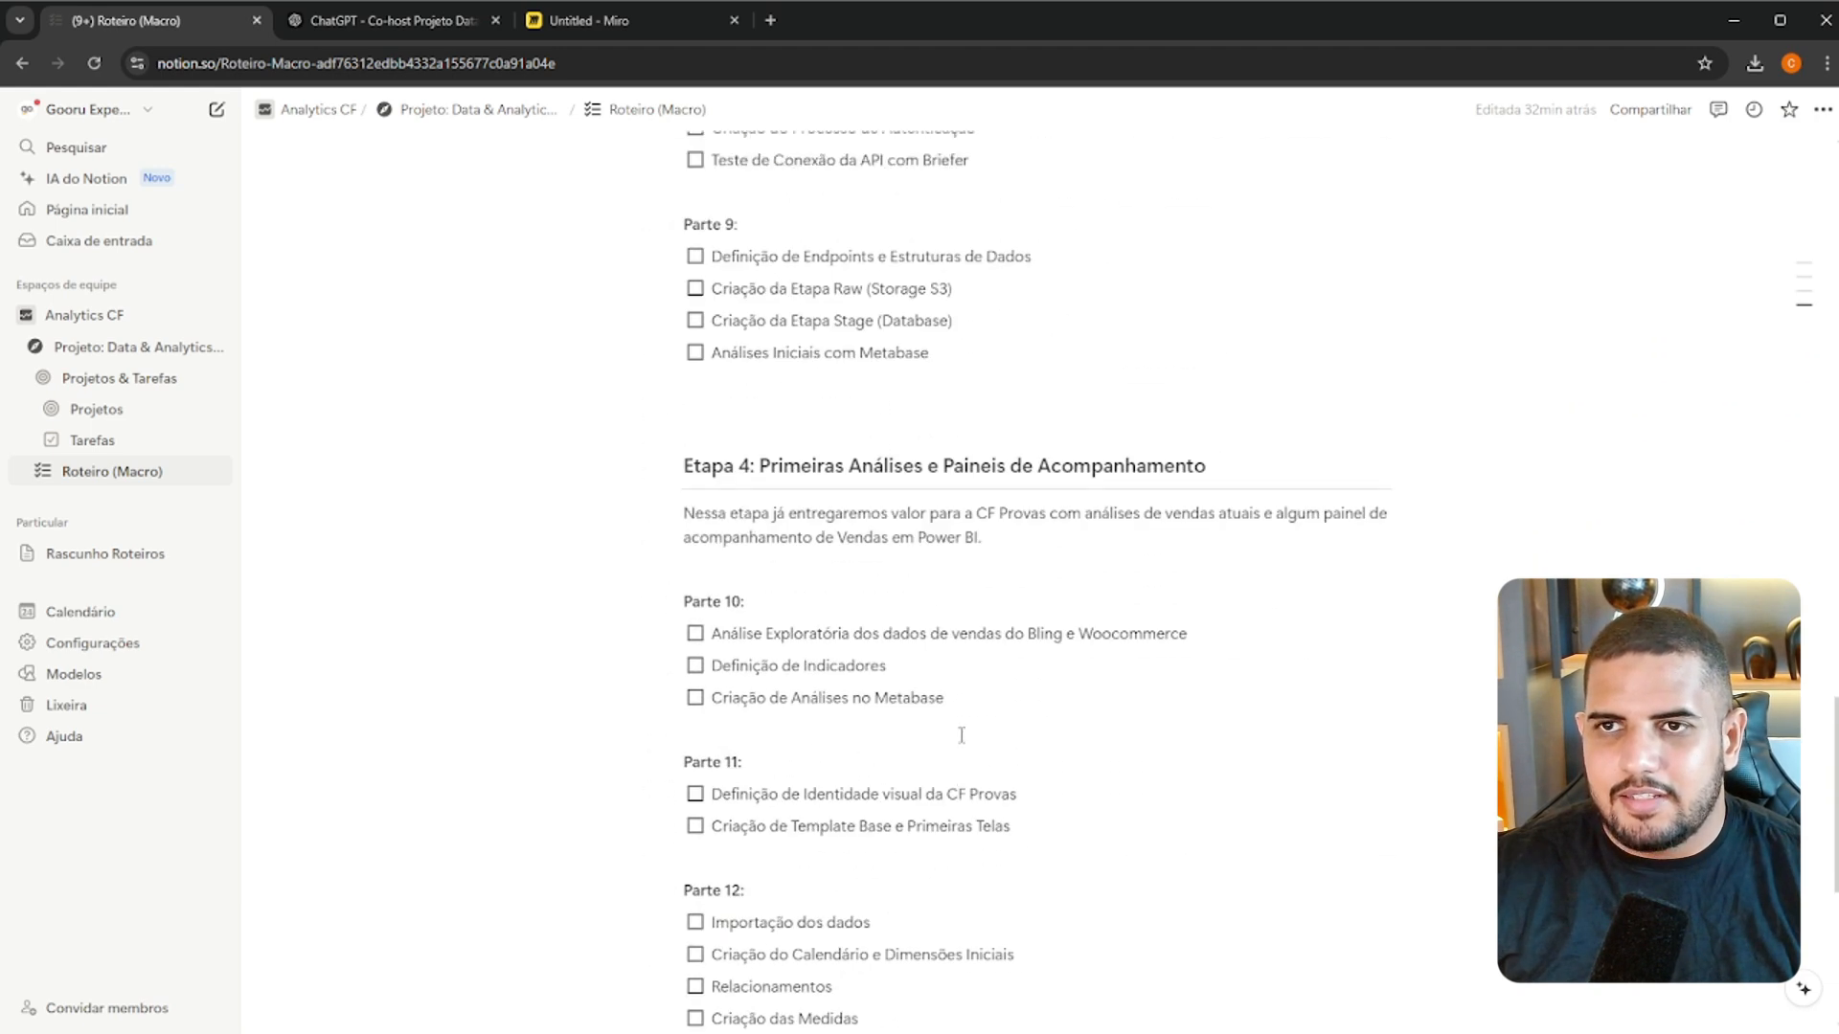
scroll(1055, 686, up, 15)
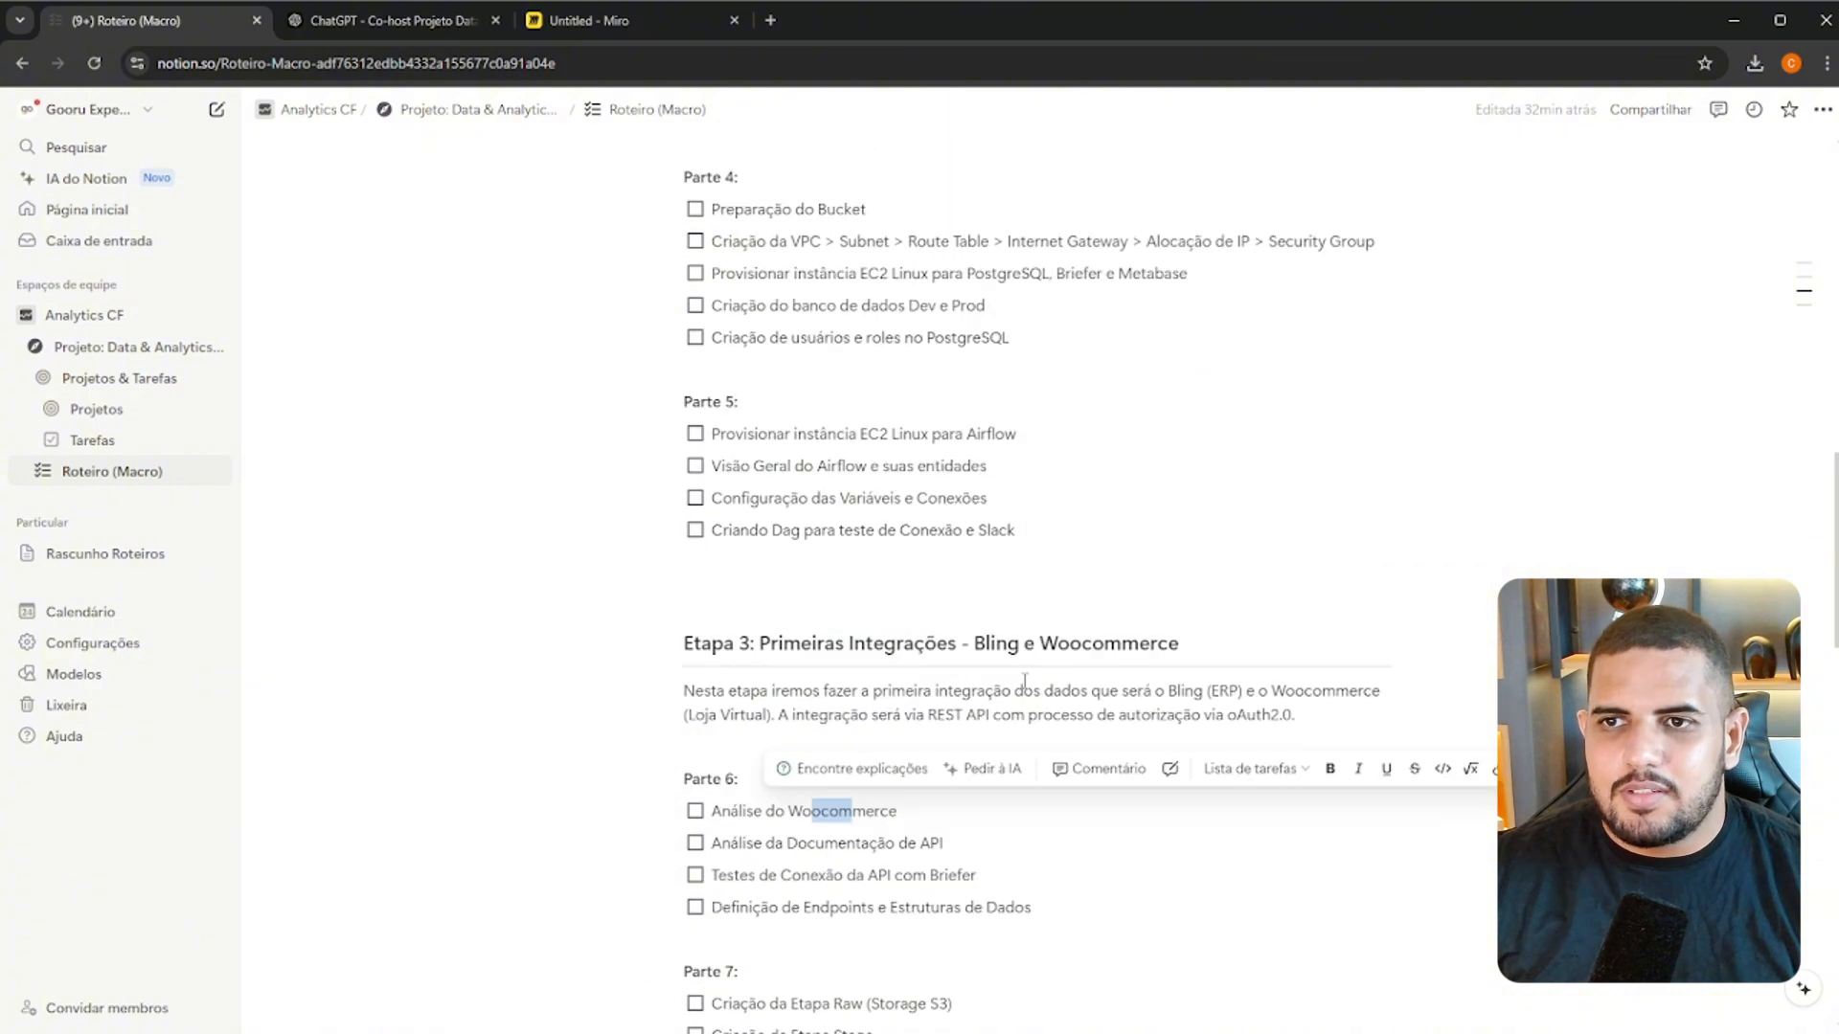
scroll(1224, 654, up, 5)
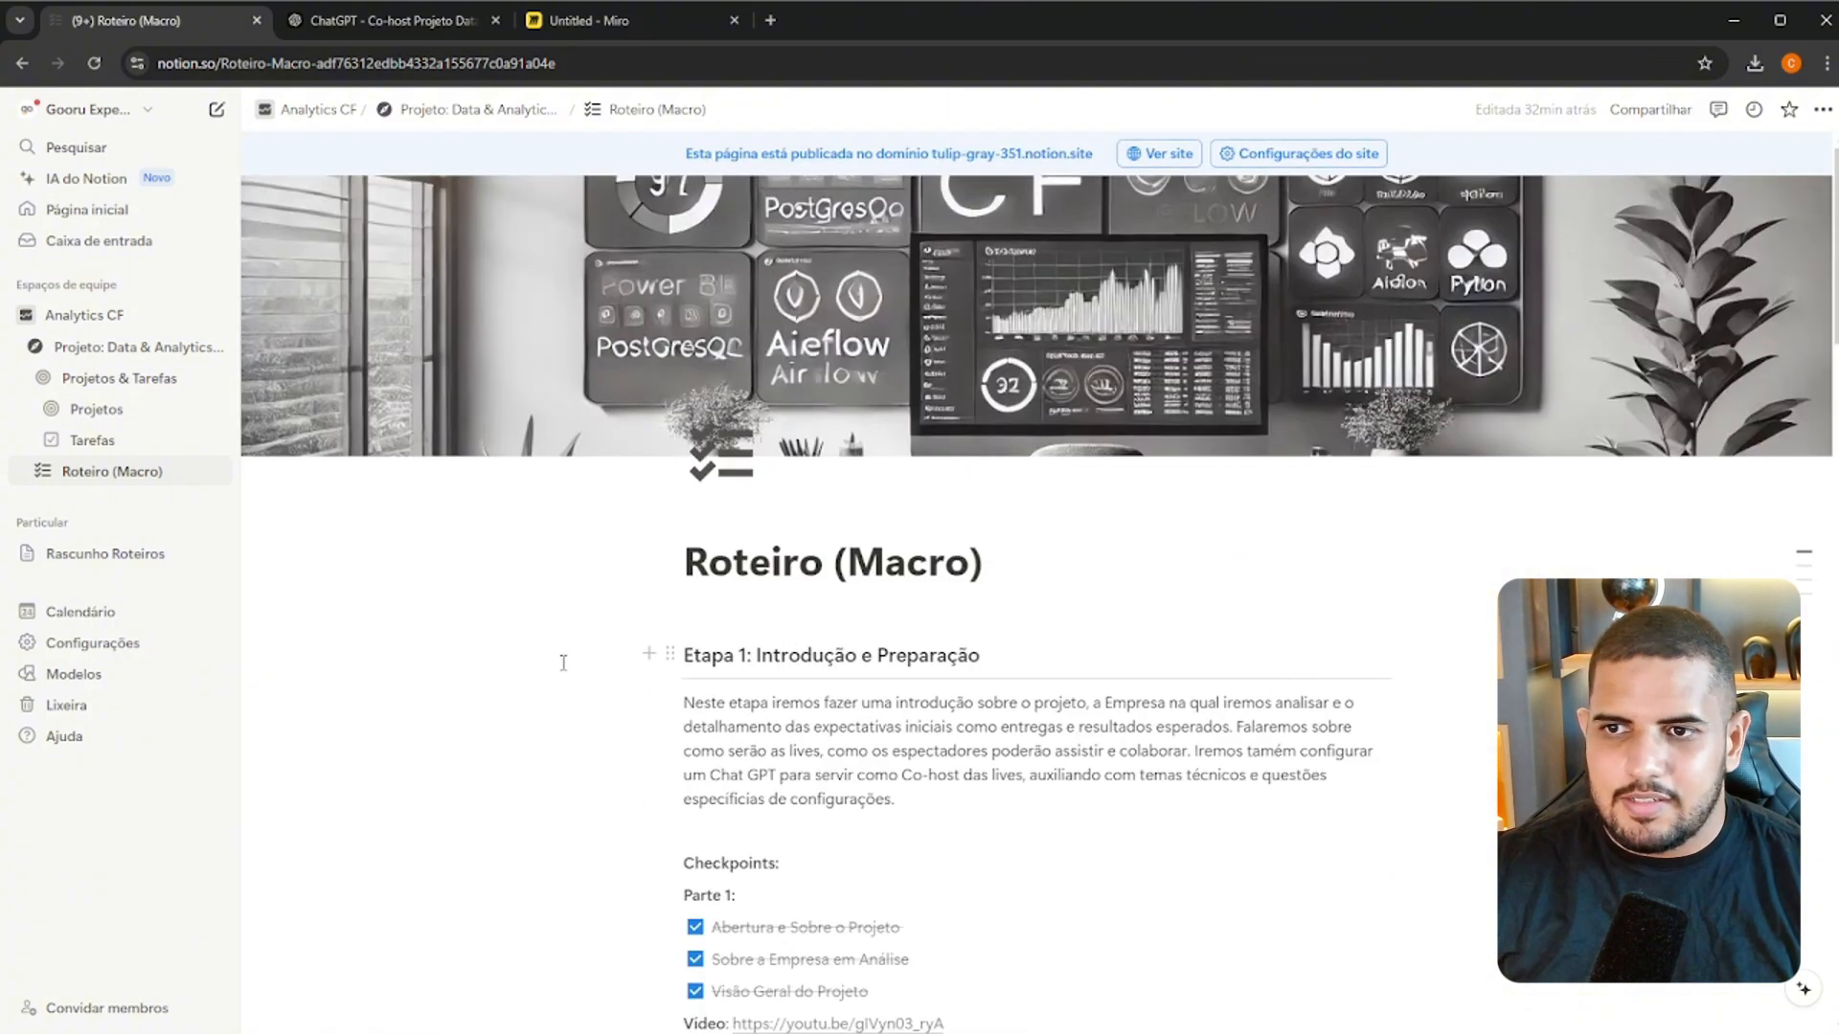
Select the whole roadmap text on Roteiro (Macro), from the Etapa 1 heading through the last item of Parte 13
scroll(873, 597, down, 4)
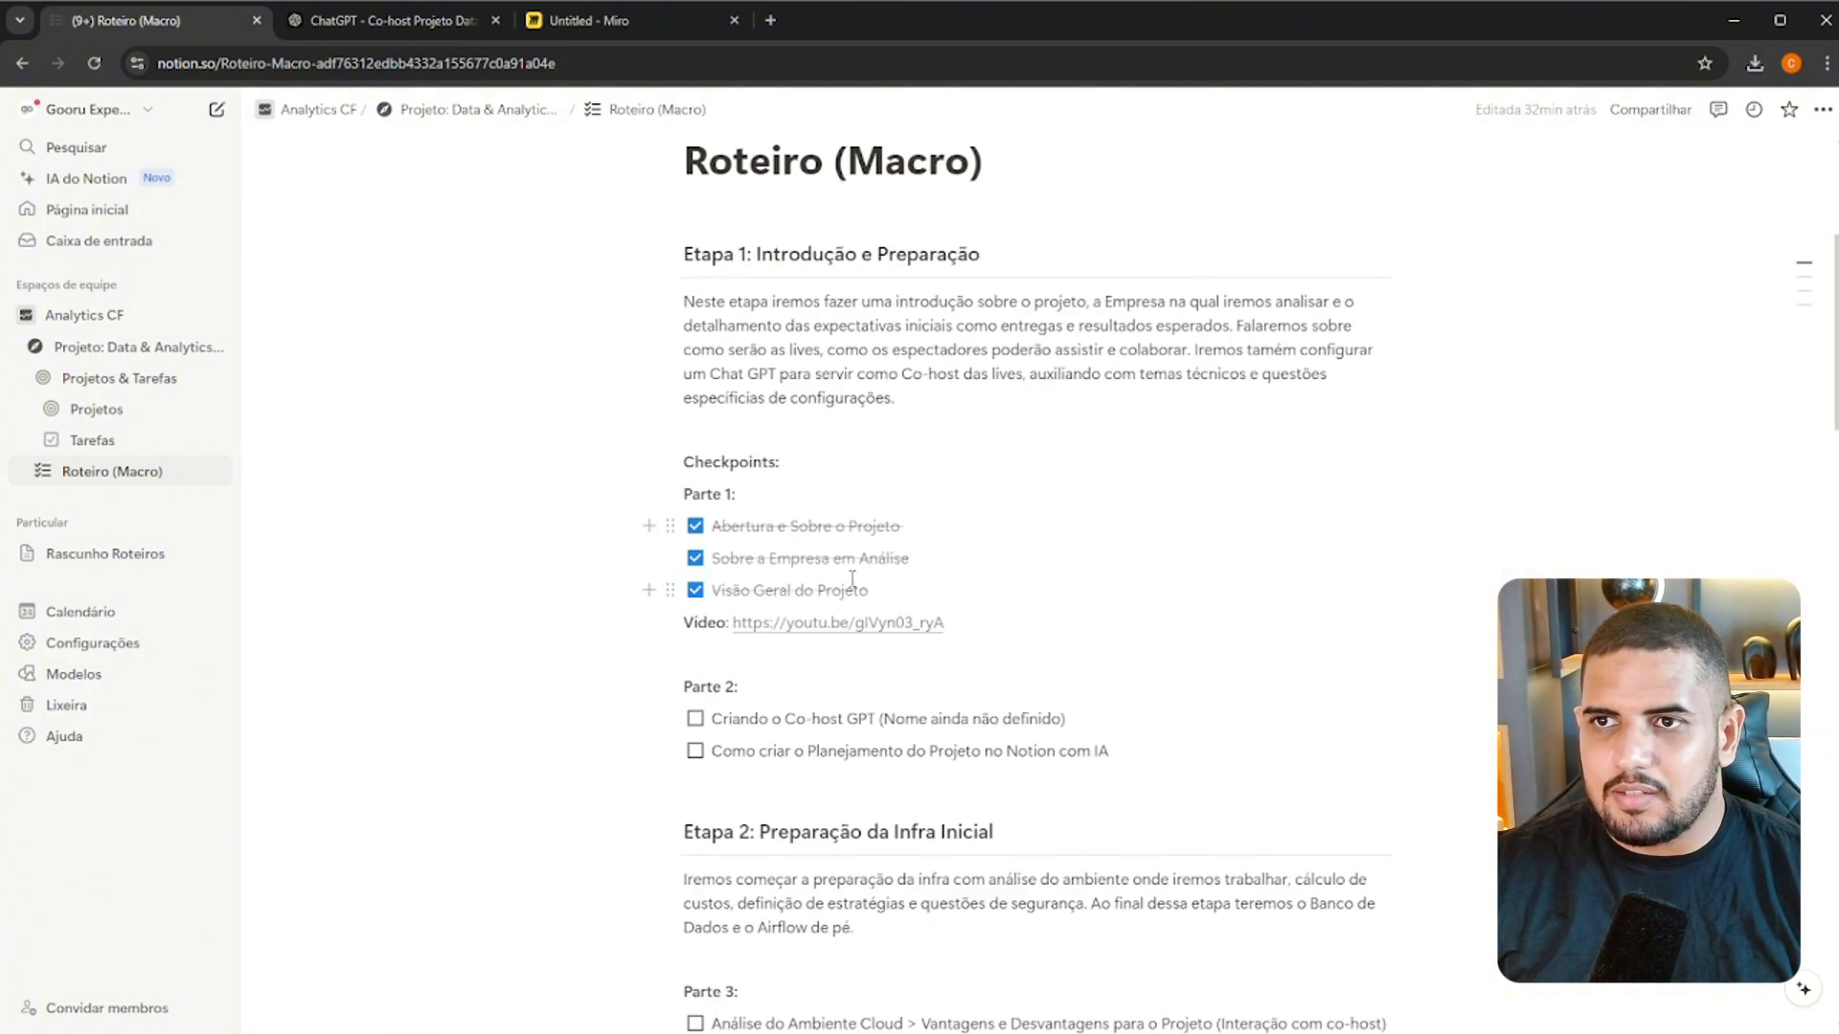
scroll(893, 407, down, 2)
drag(685, 255, 1053, 643)
scroll(893, 407, down, 15)
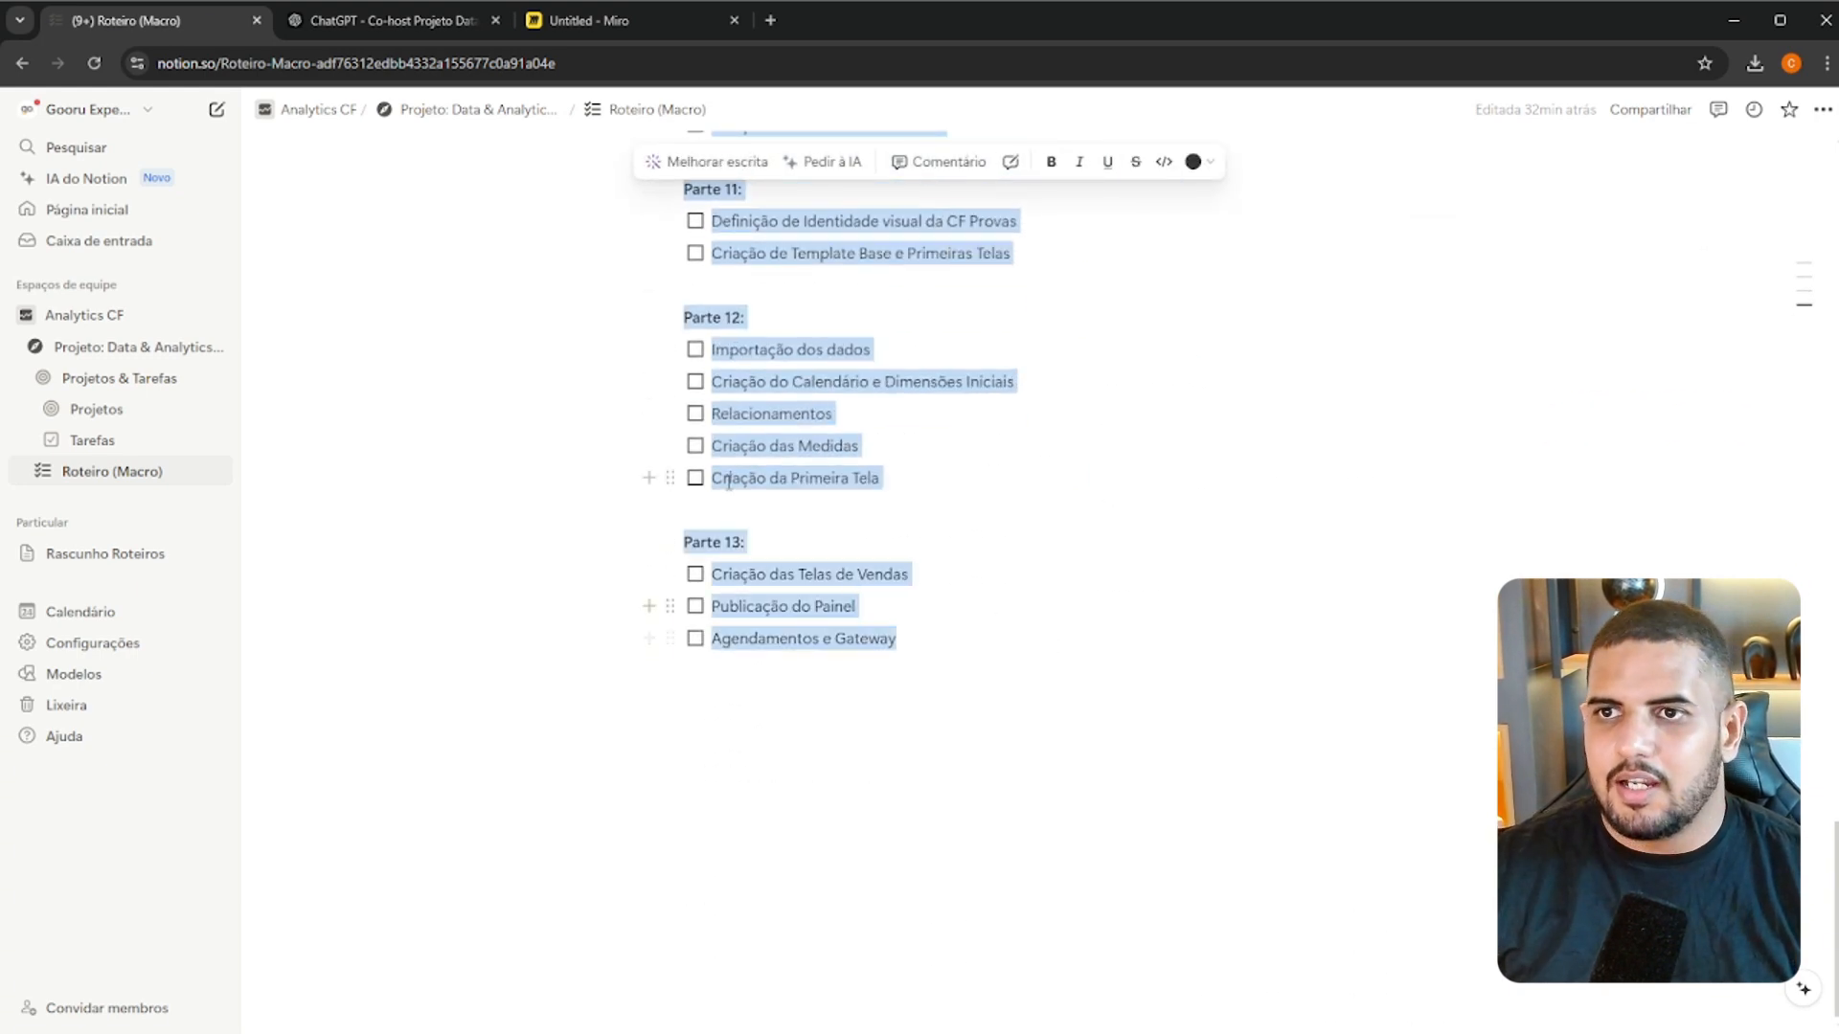
Switch to the ChatGPT co-host chat and start a message with "Me ajude a construir o planejamento do projeto."
click(356, 20)
click(1191, 298)
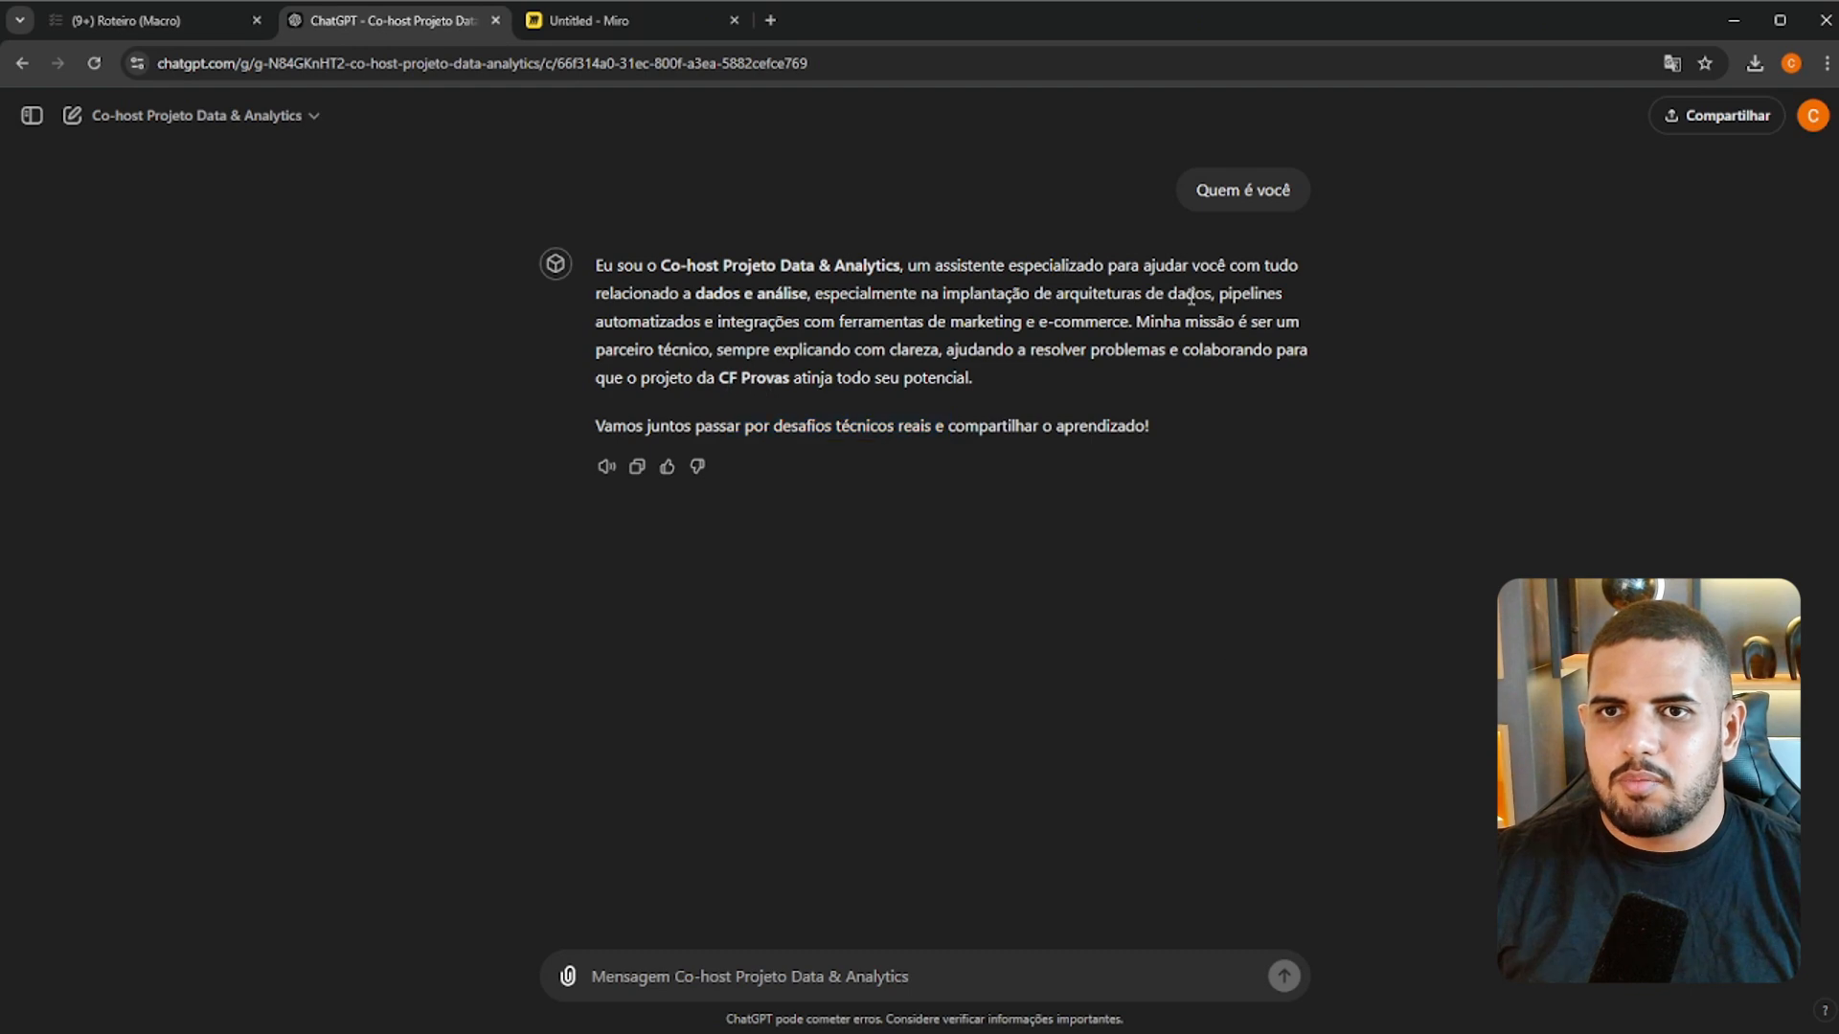
click(897, 984)
text(Me ajude a)
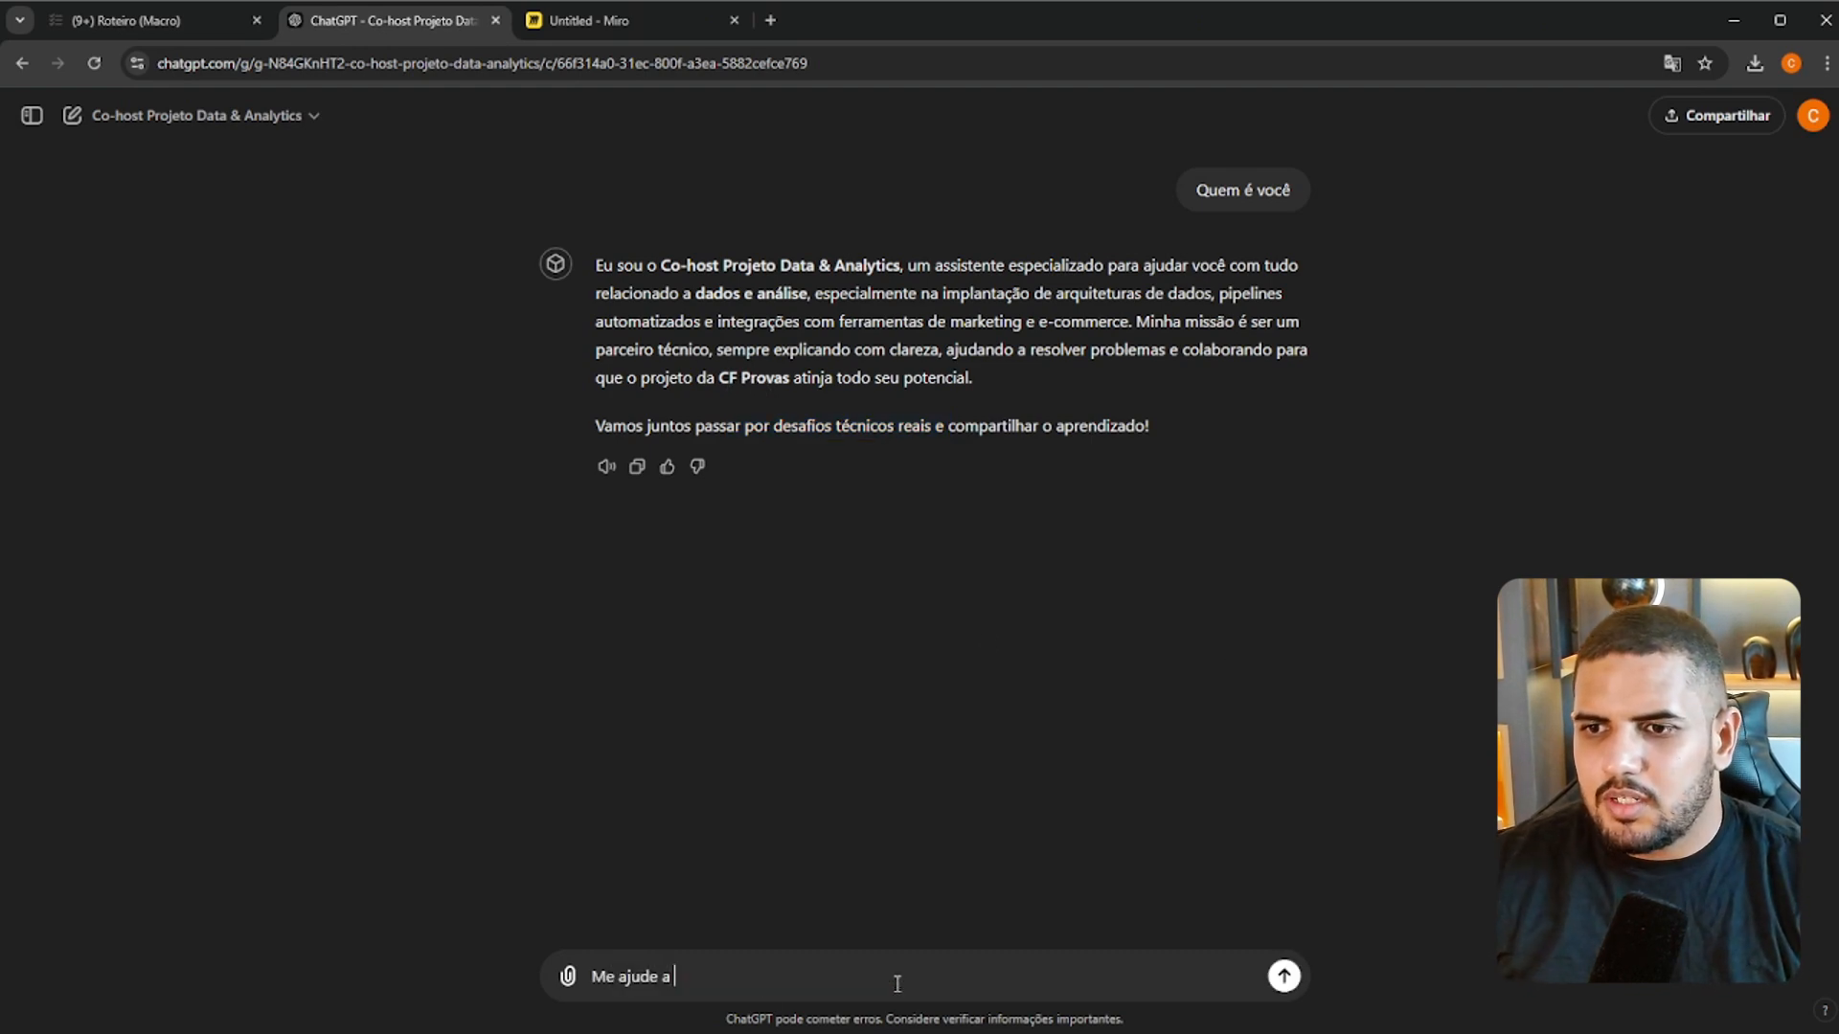
text( construir o p)
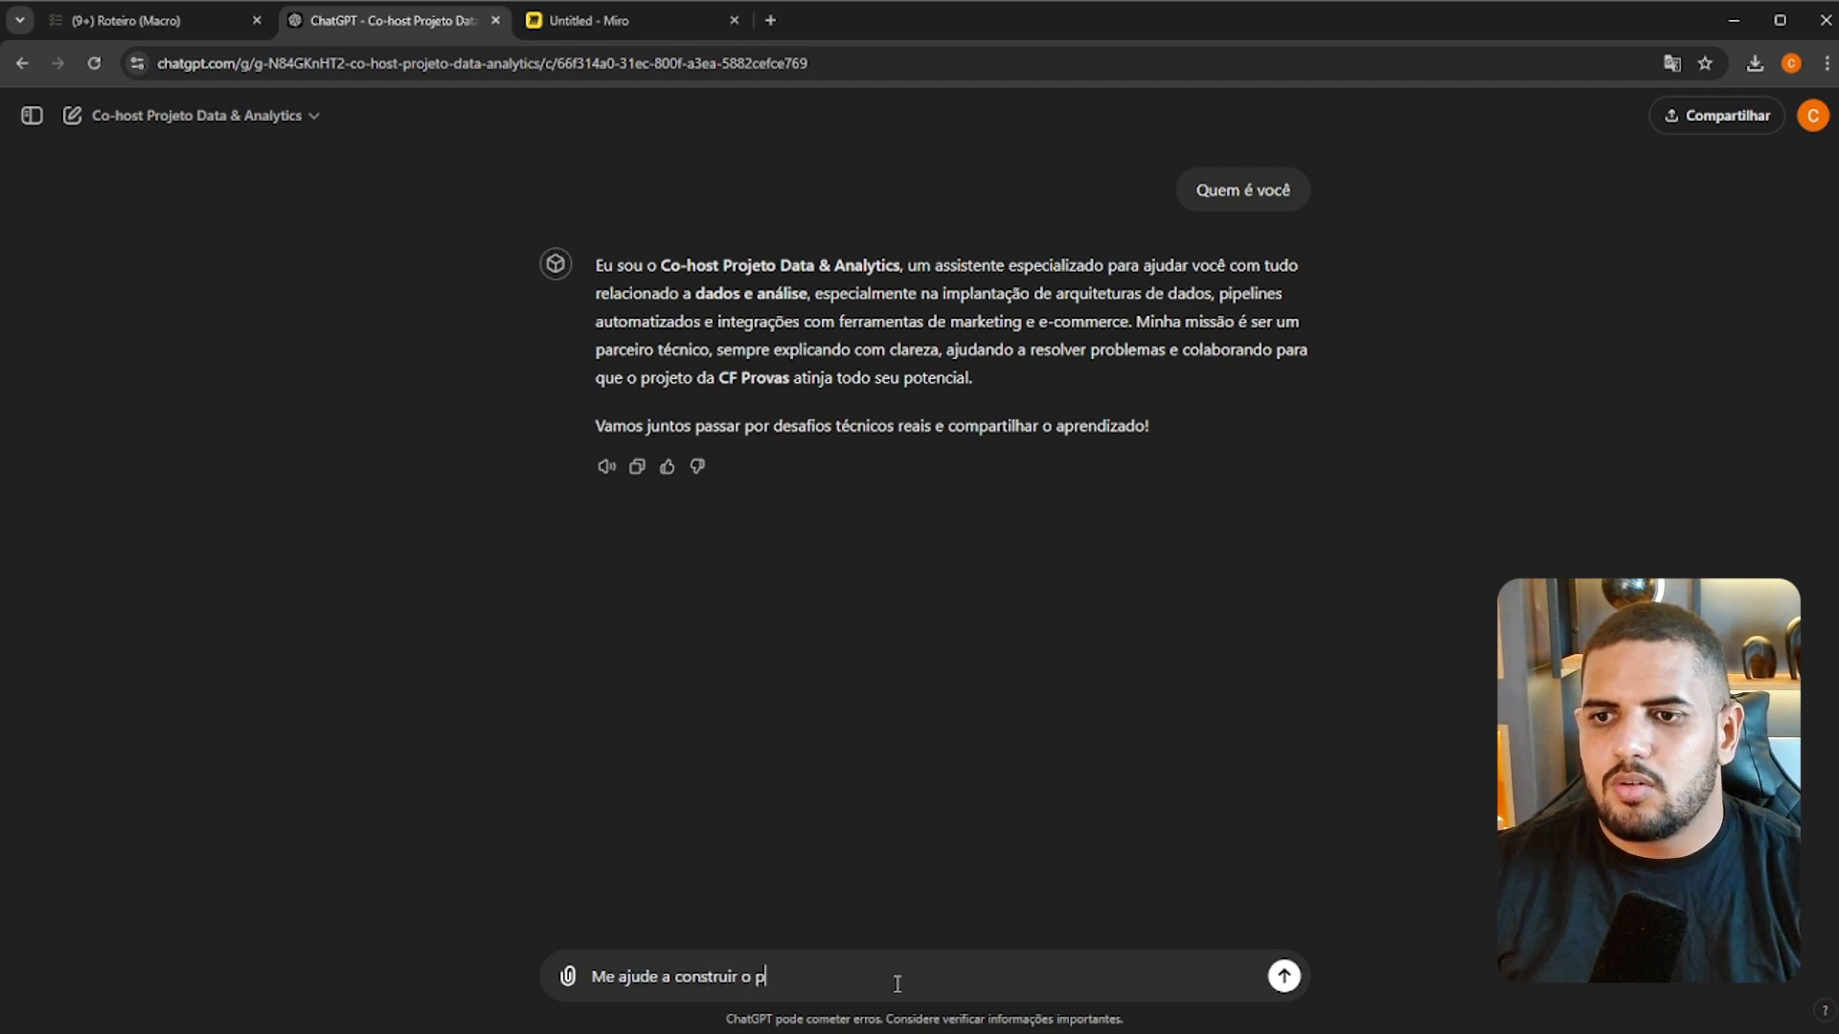
text(lanejamen)
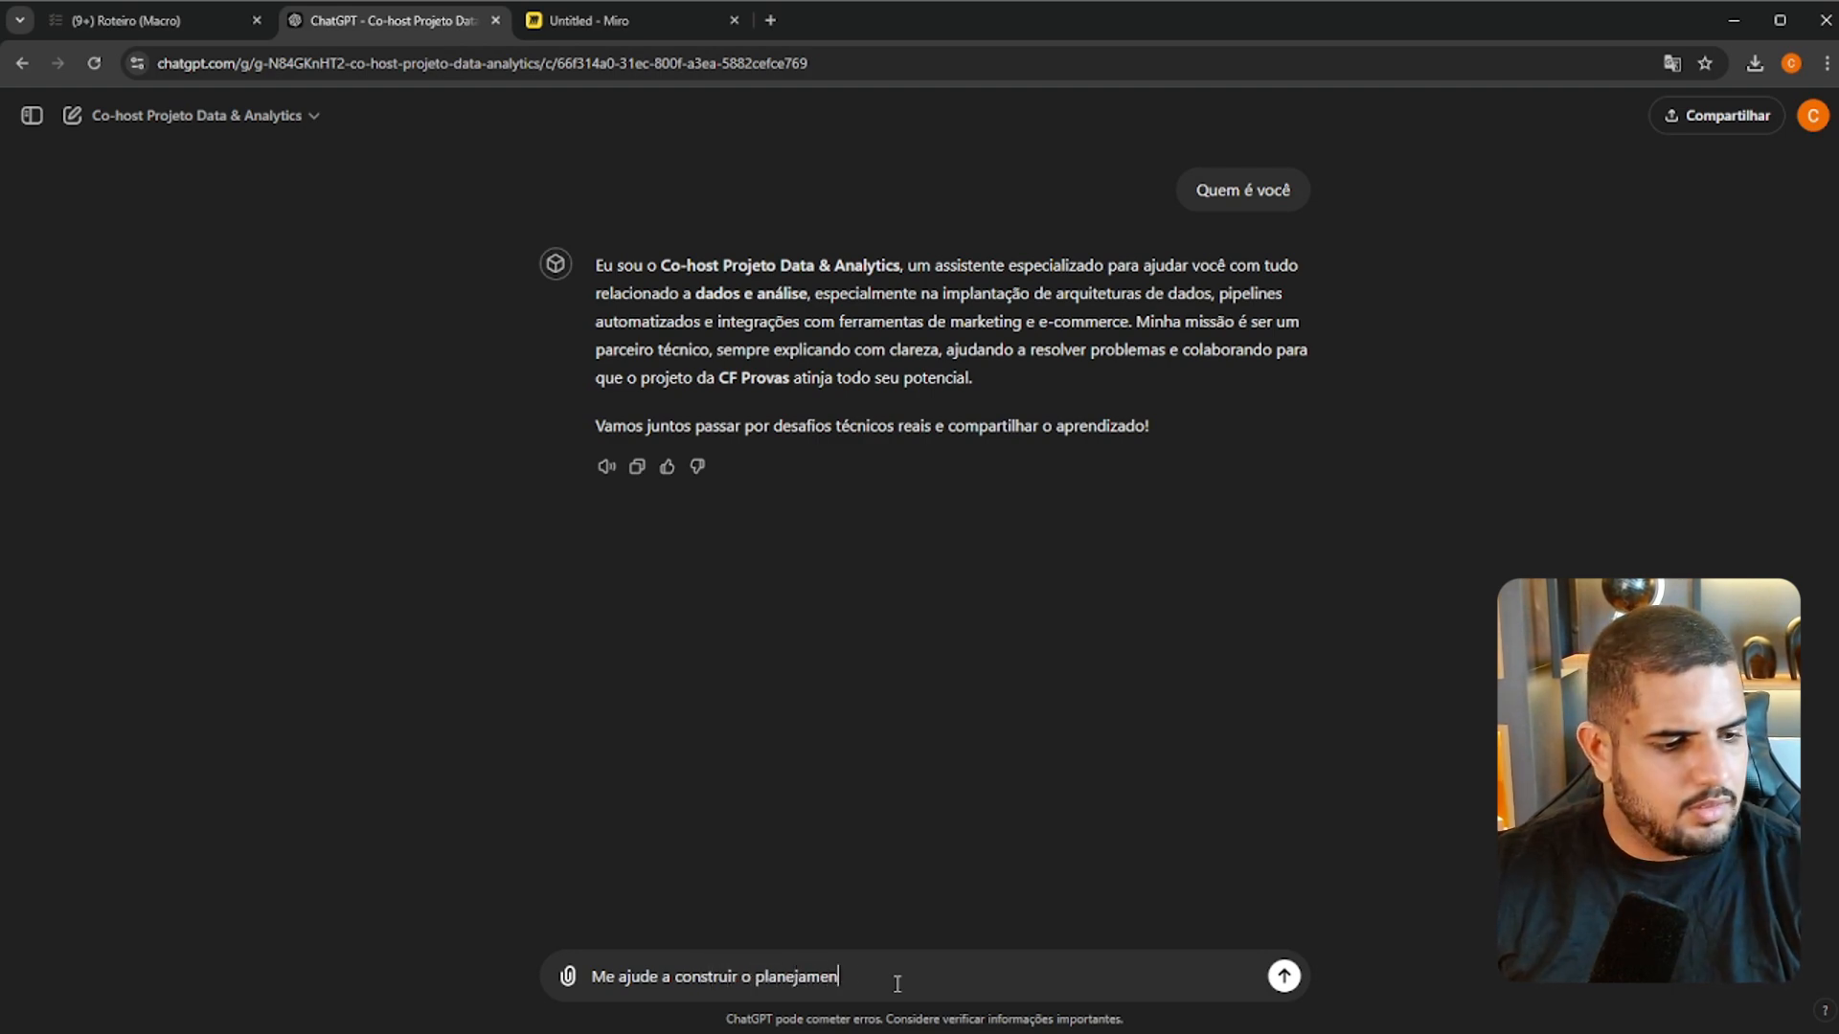
text(to do pro)
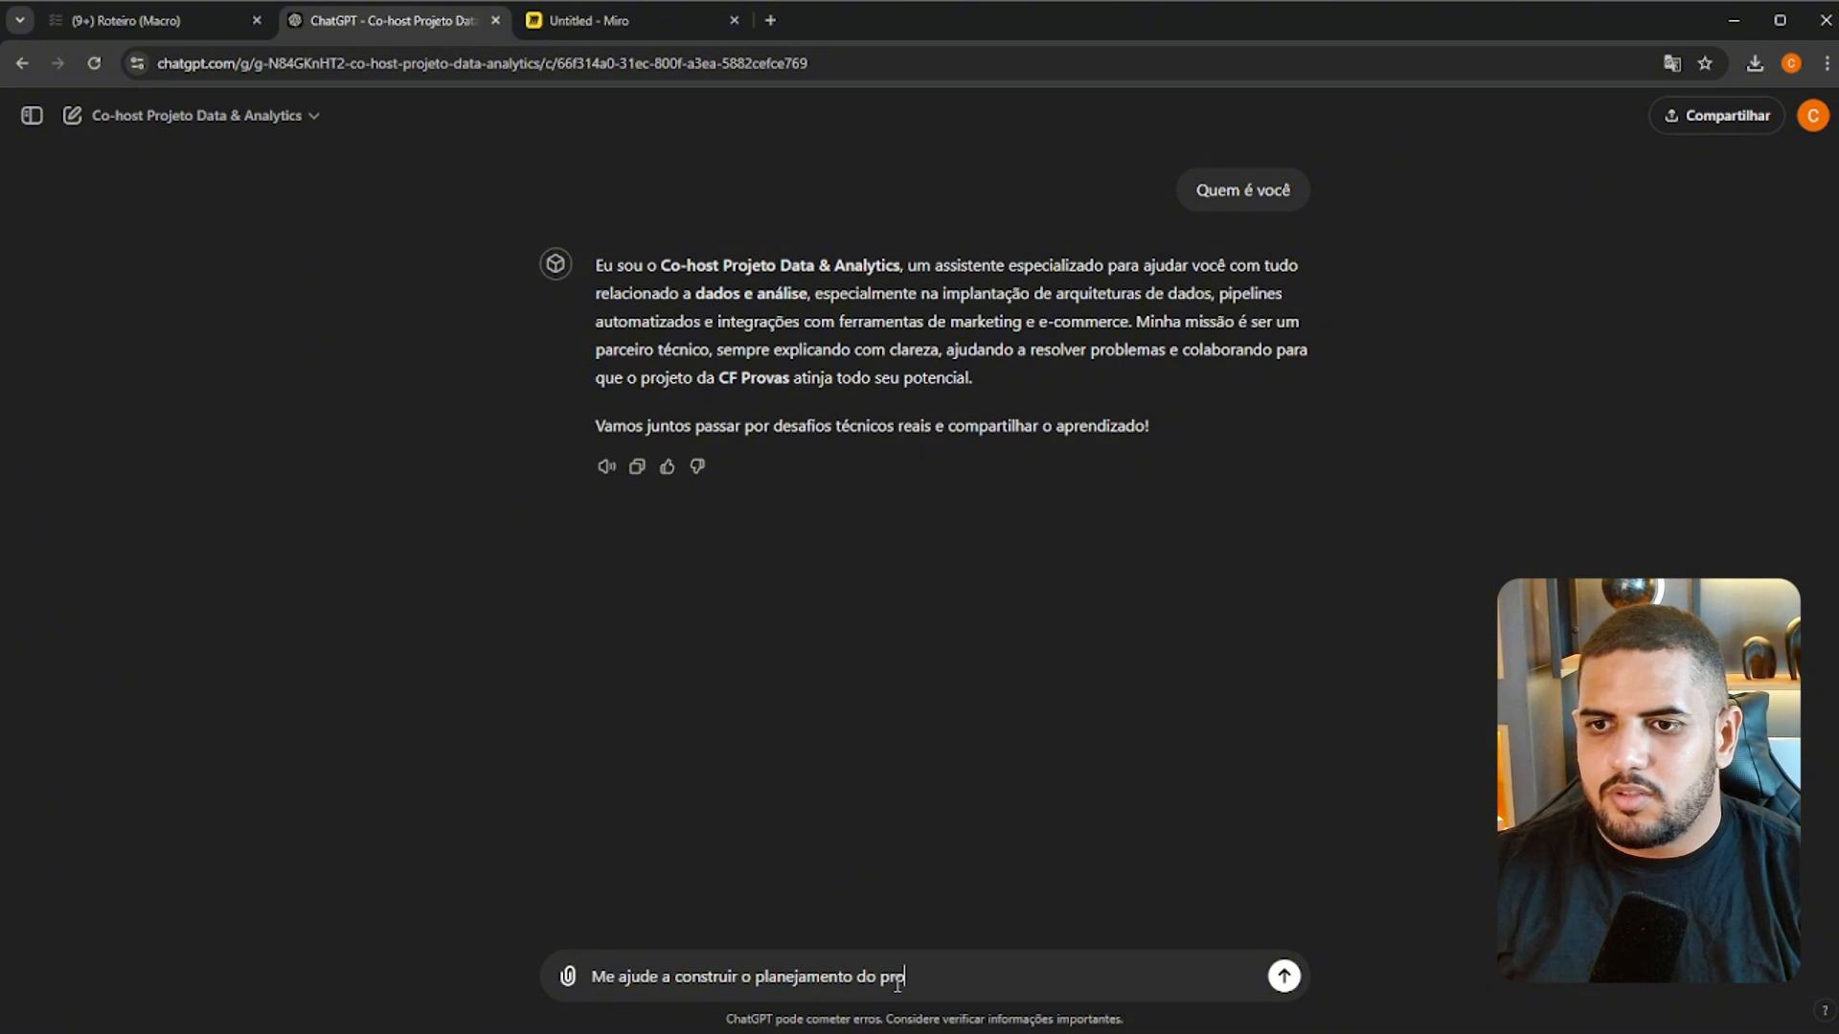
text(jeto)
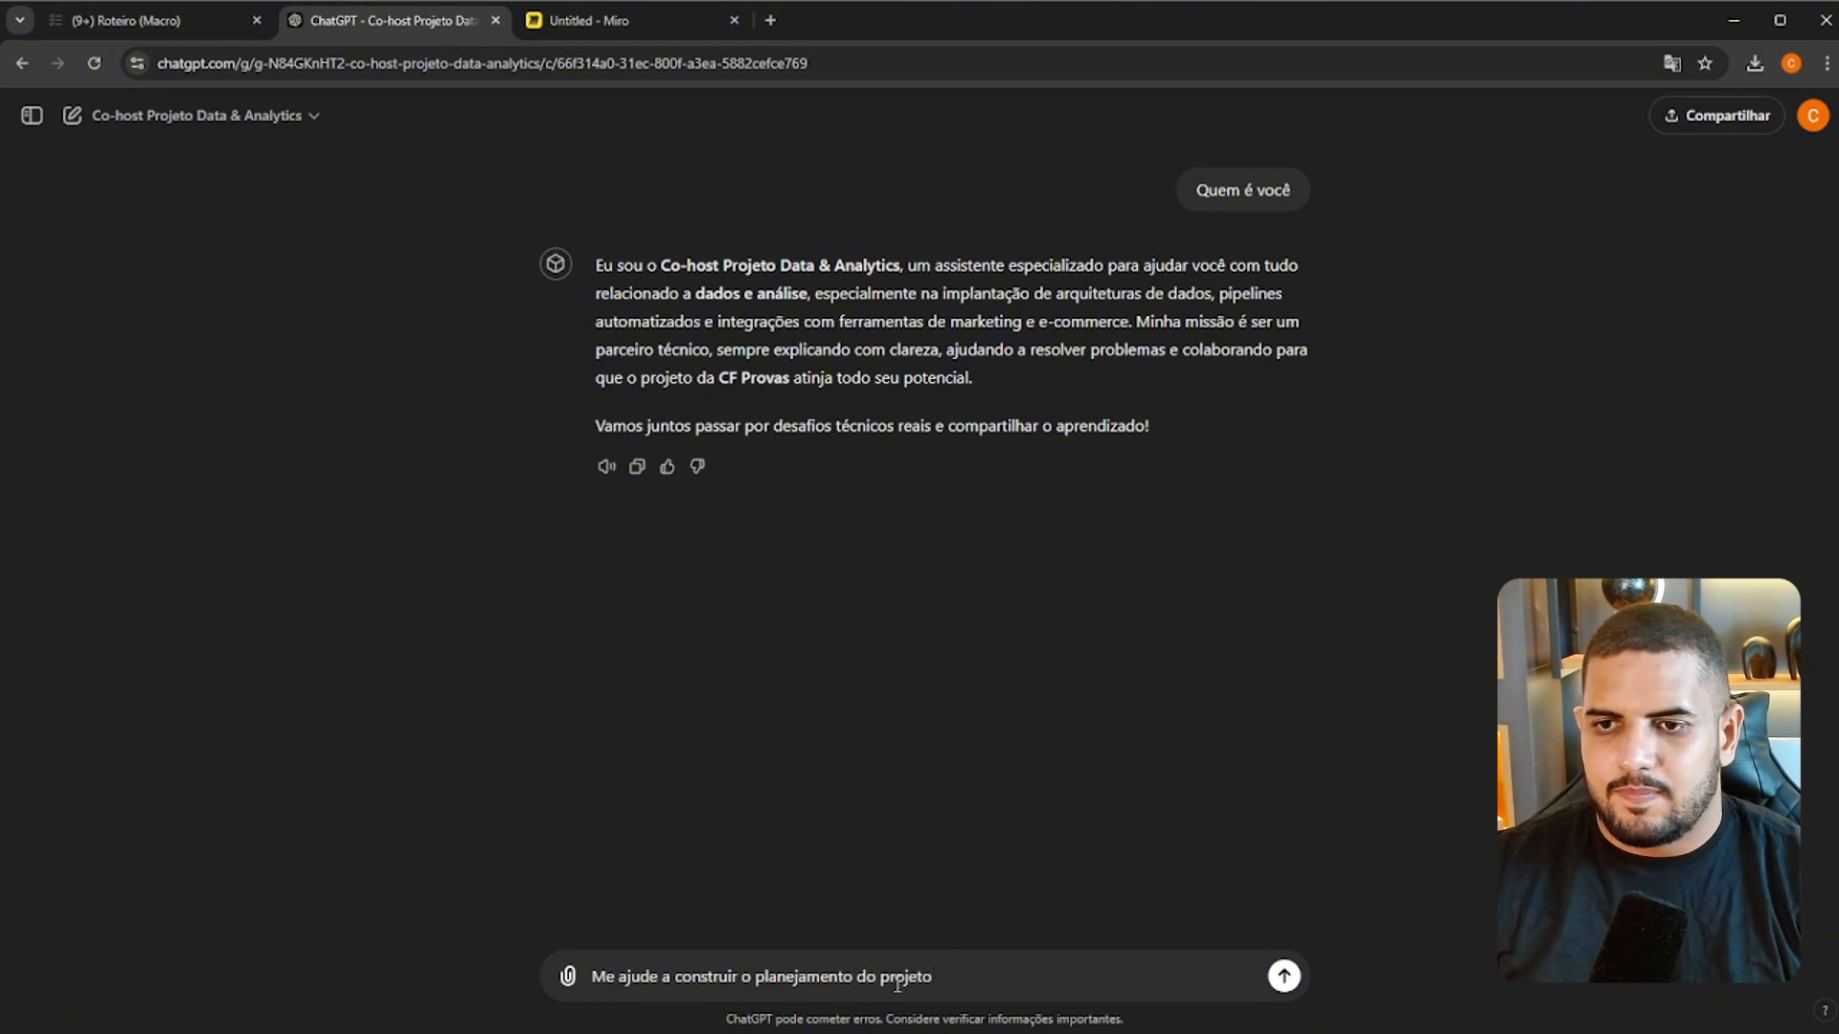
text(.)
key(shift+Return)
Add the paragraph "Eu já criei algumas etaps e atividades, mas precisamos enriquecer com o restante das atividades." to the message
text(Eu já criei a)
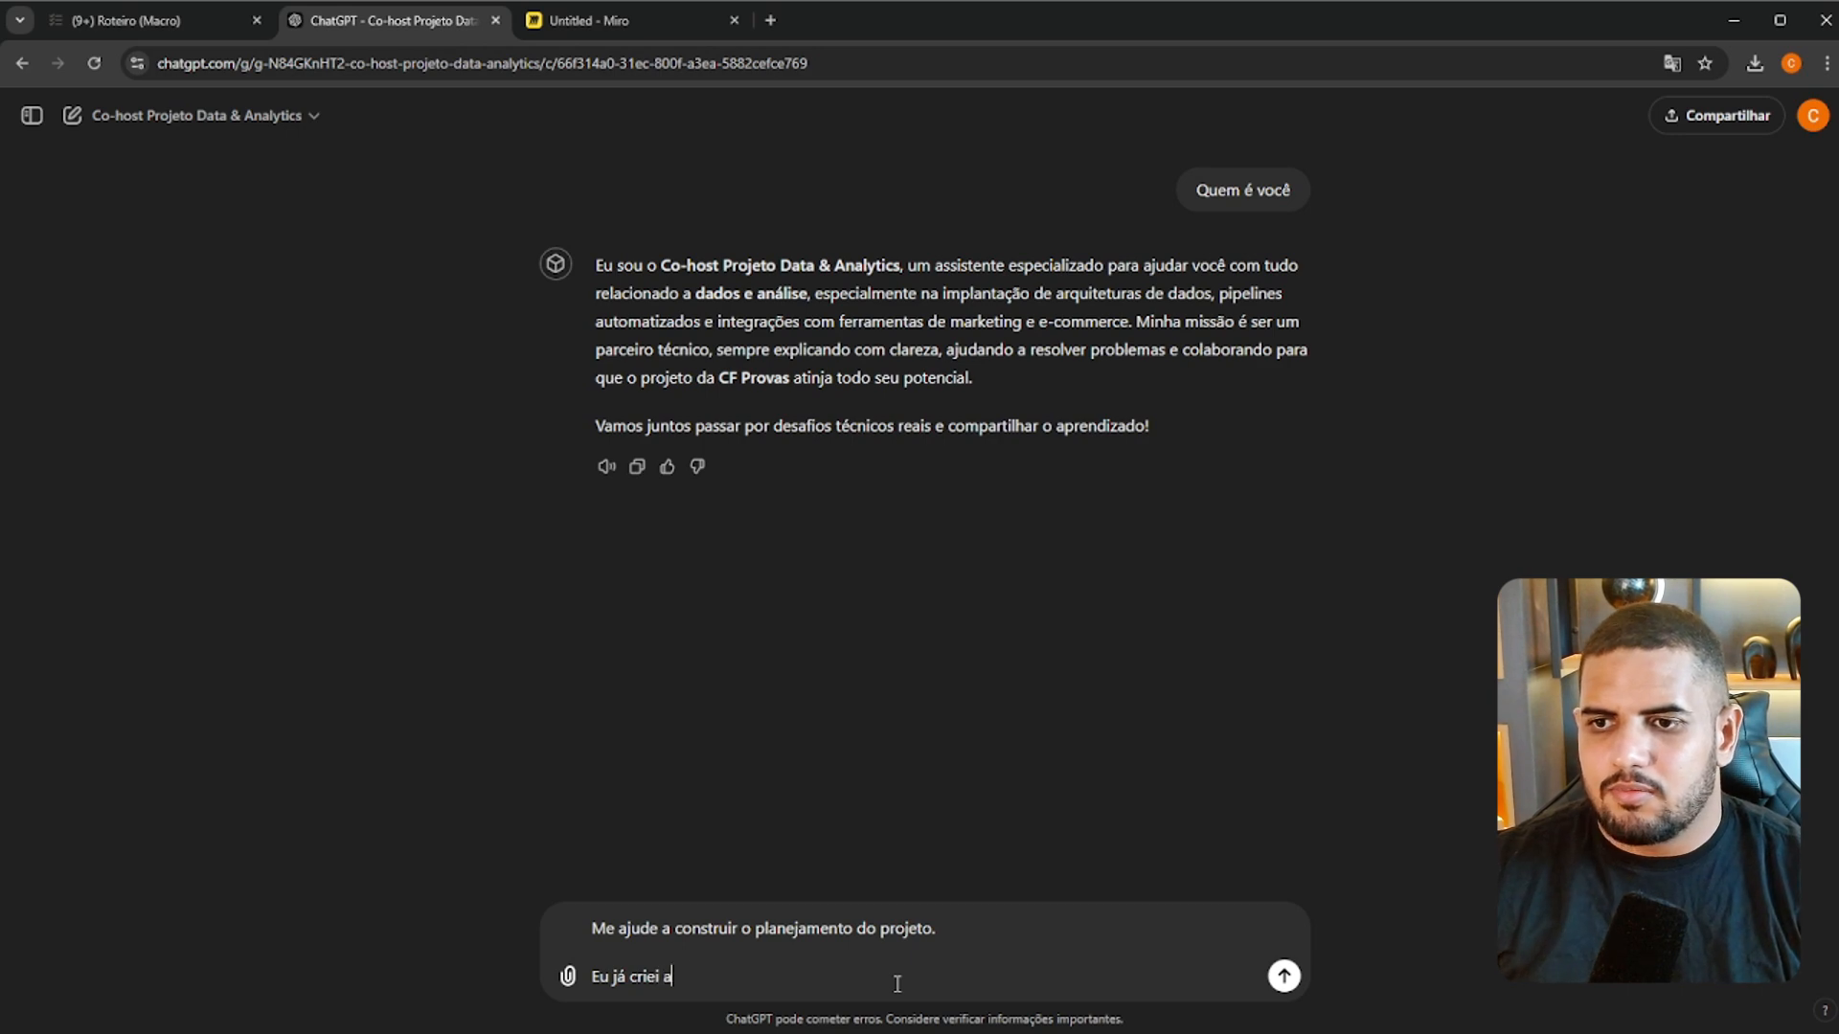
text(lgumas)
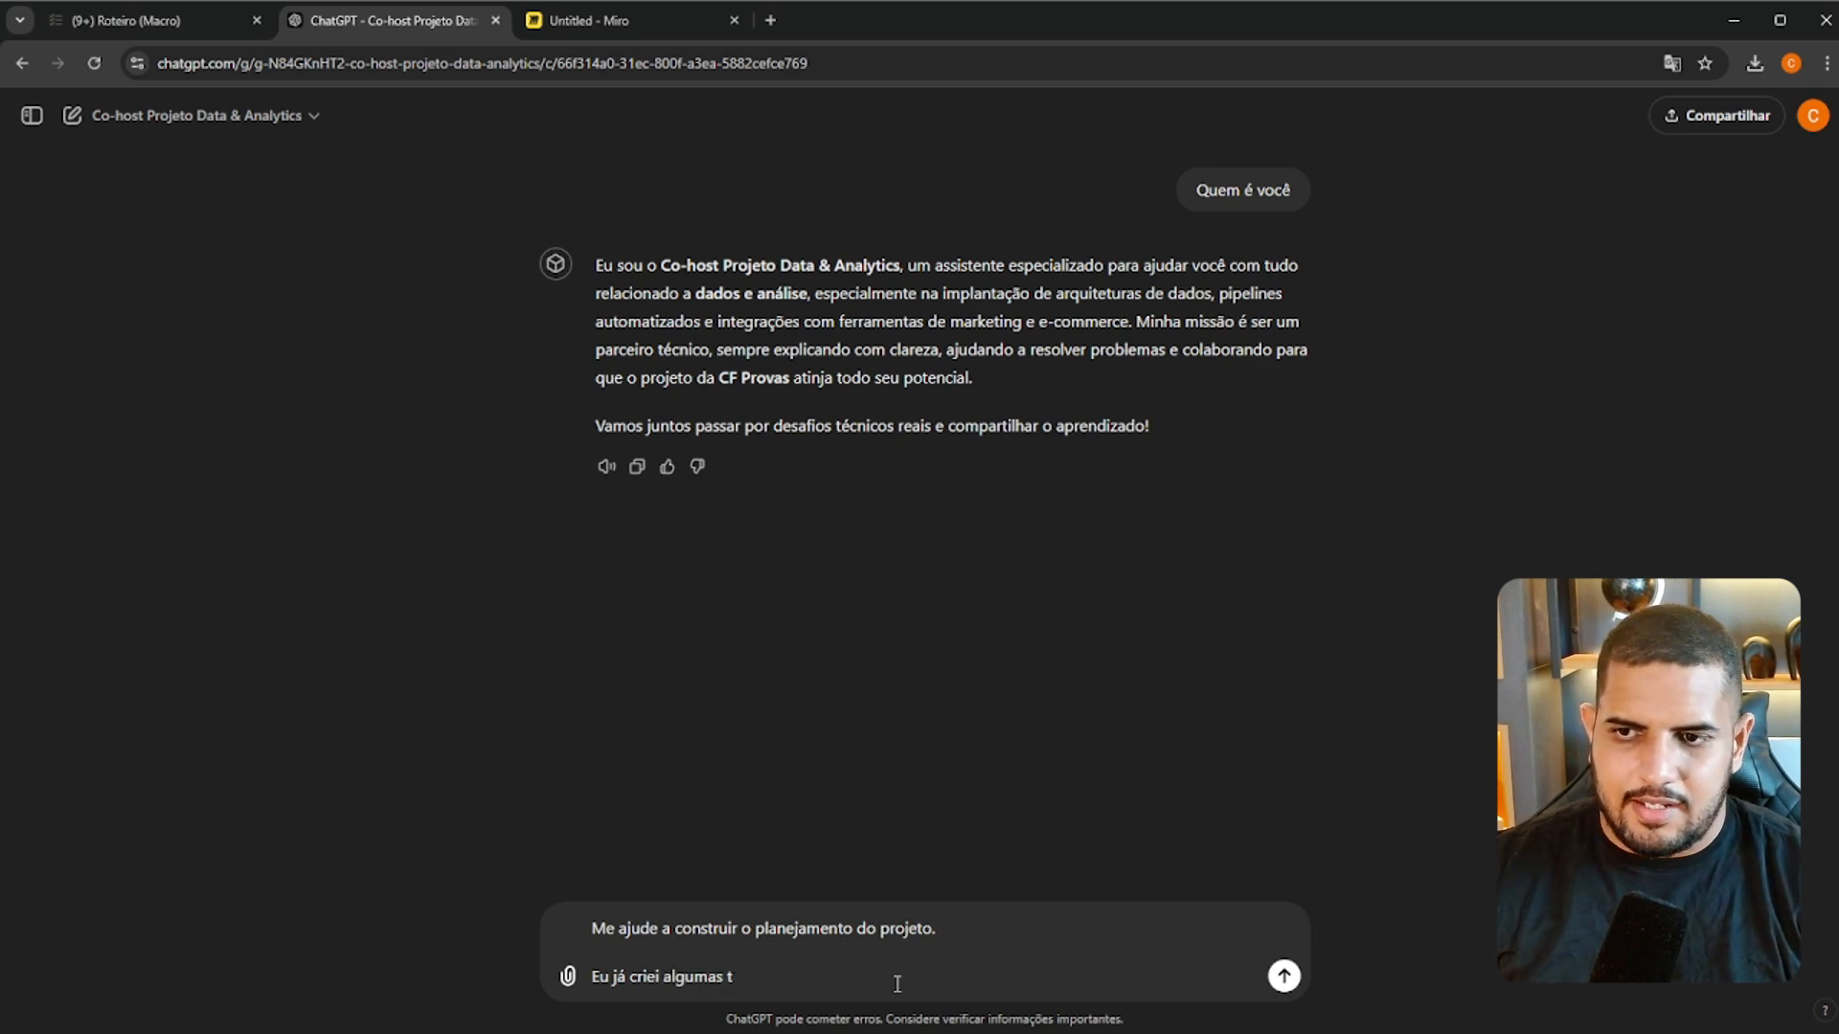
text( etaps e)
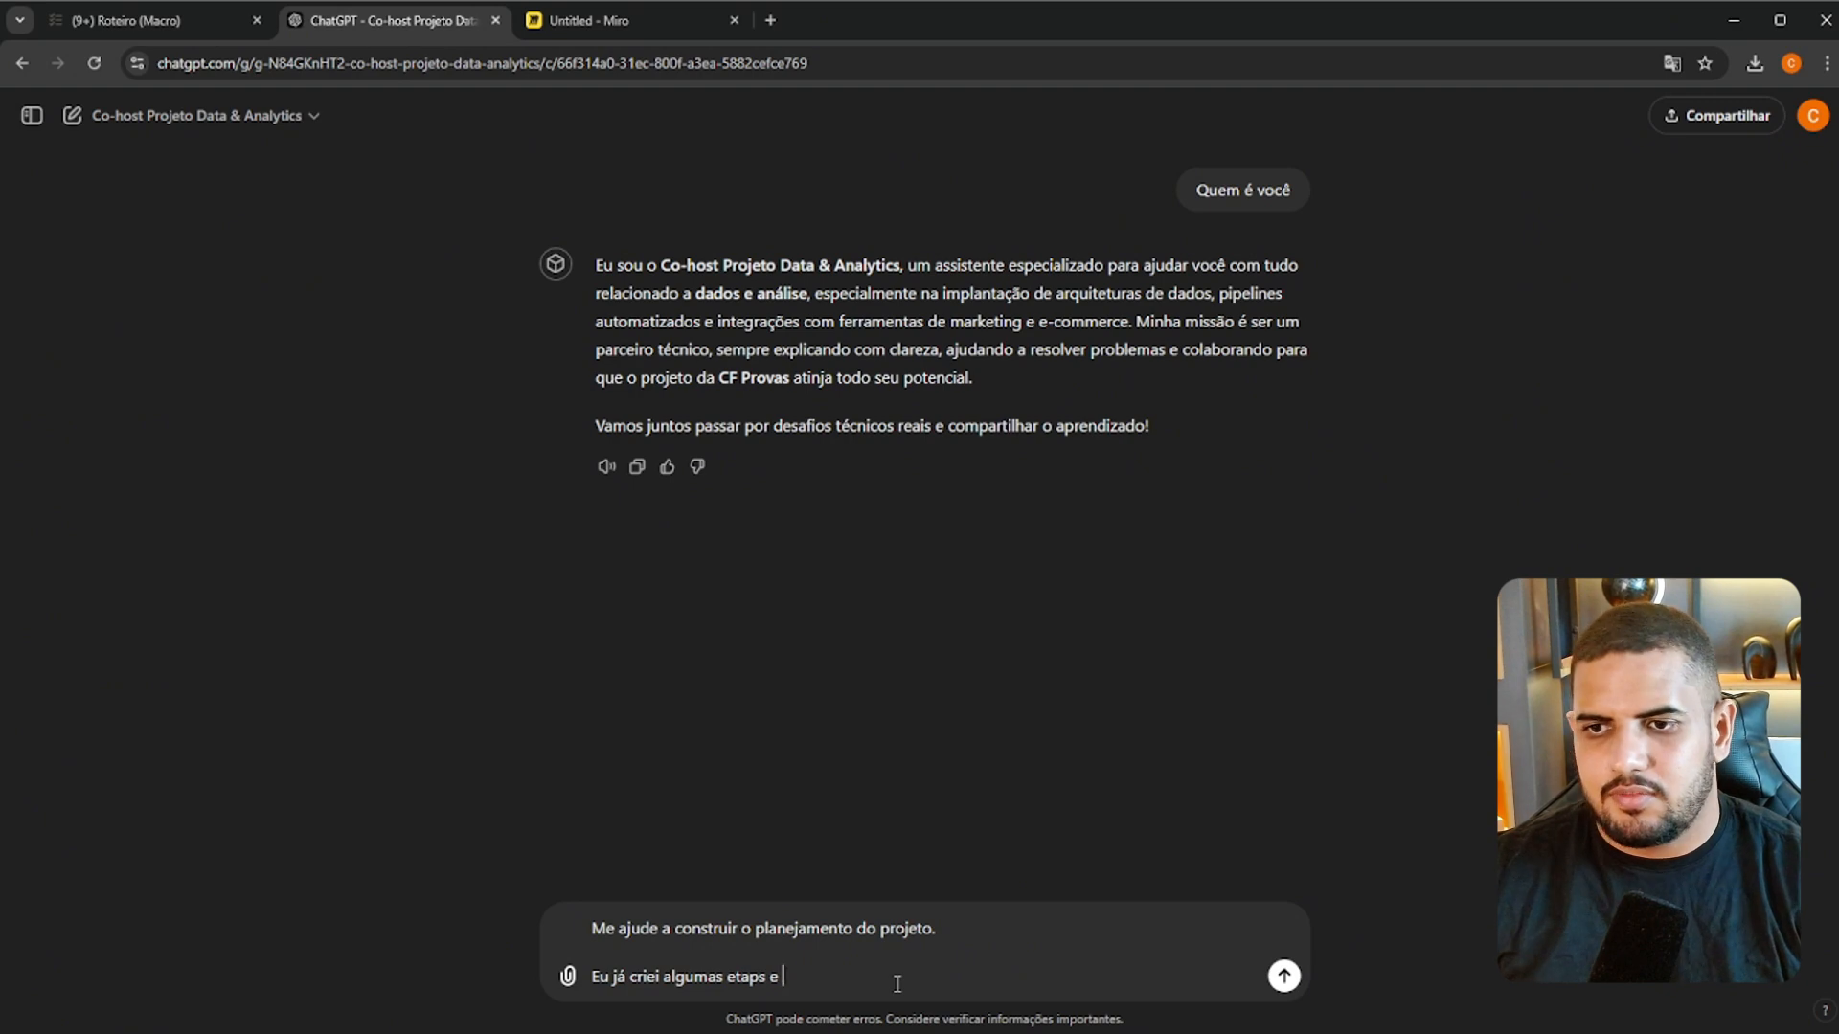
text( atividades)
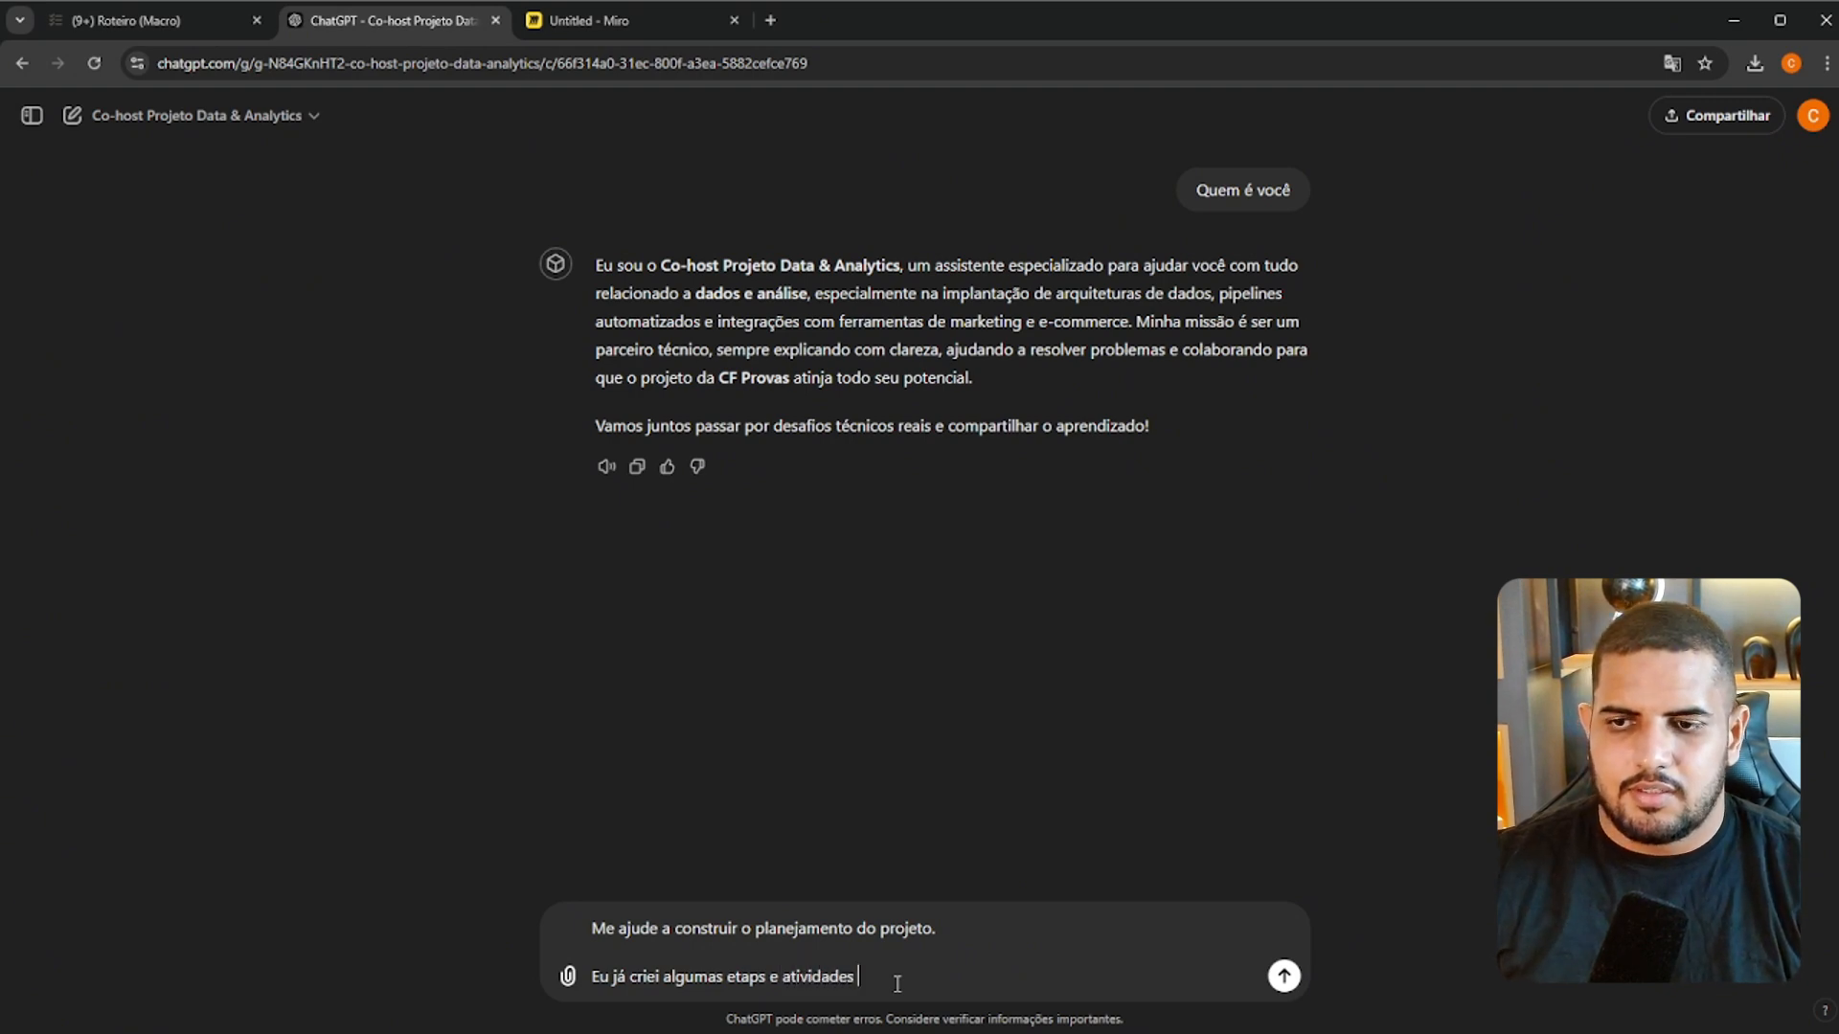
text(, mas precisam)
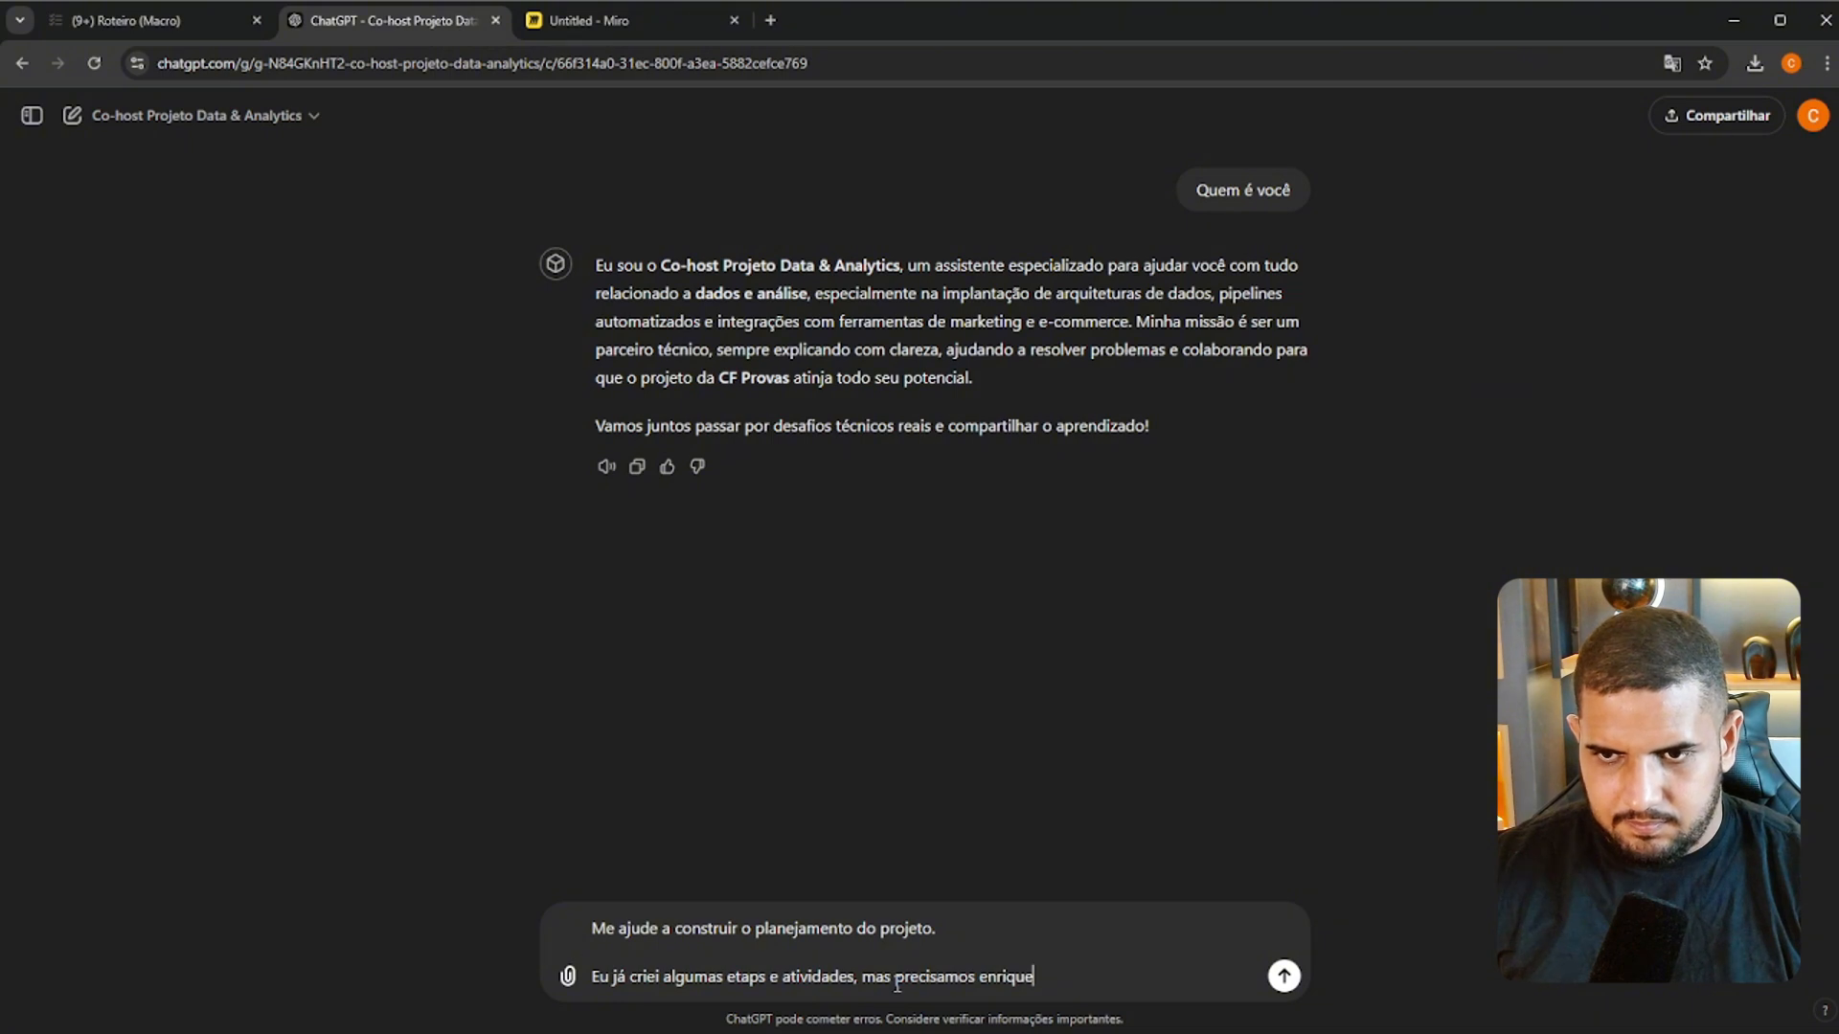
text(os enriqui)
key(BackSpace)
text(ecer com )
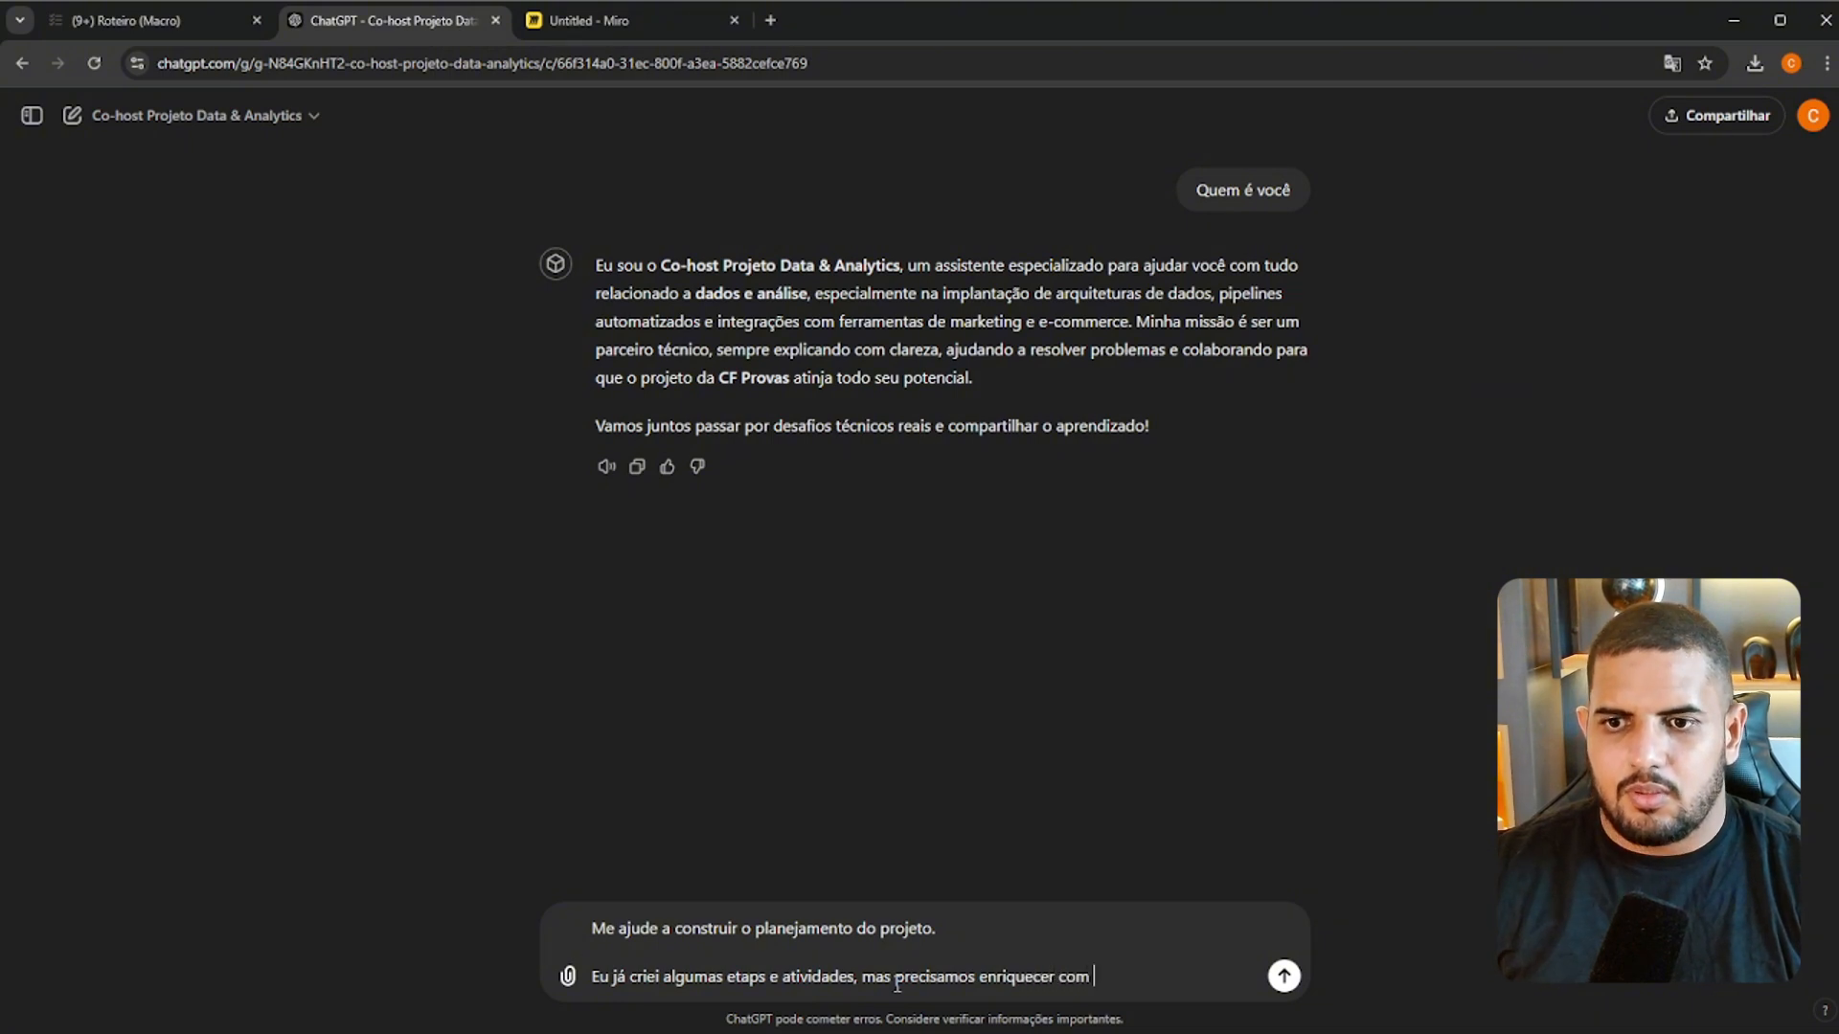
text(o restante das a)
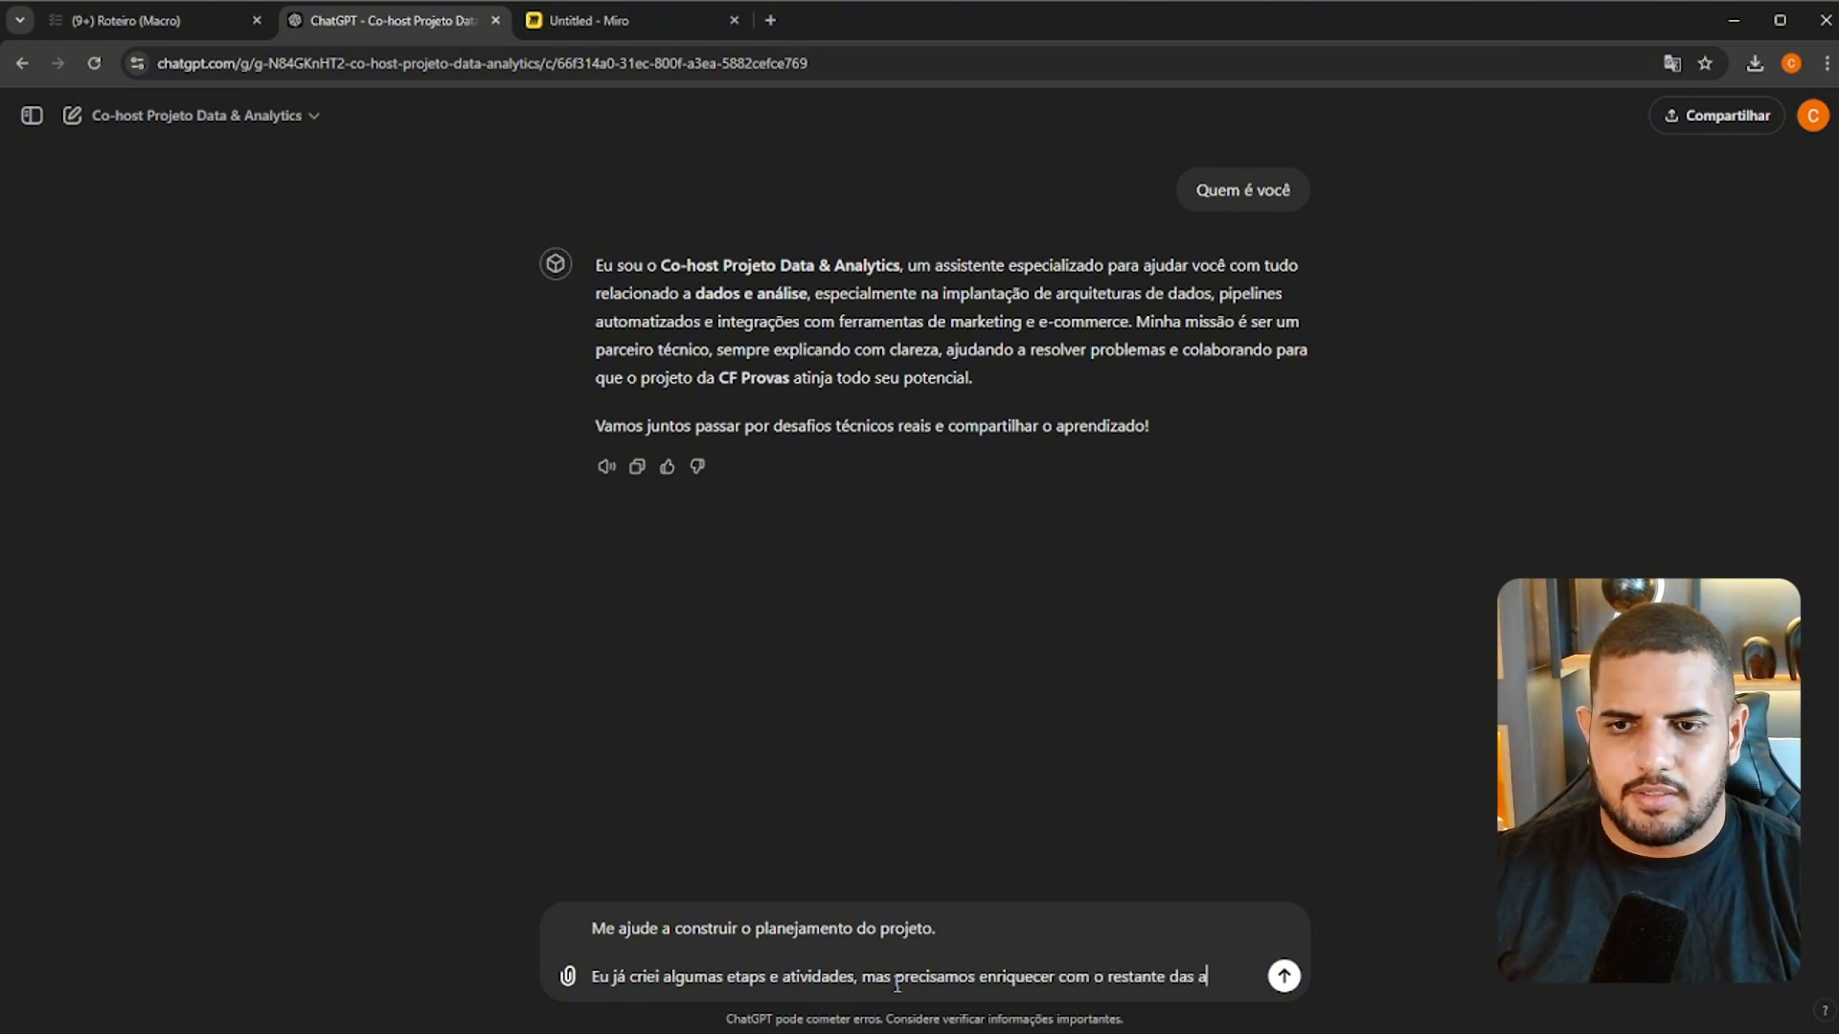
text(tividades.)
key(shift+Return)
key(shift+Return)
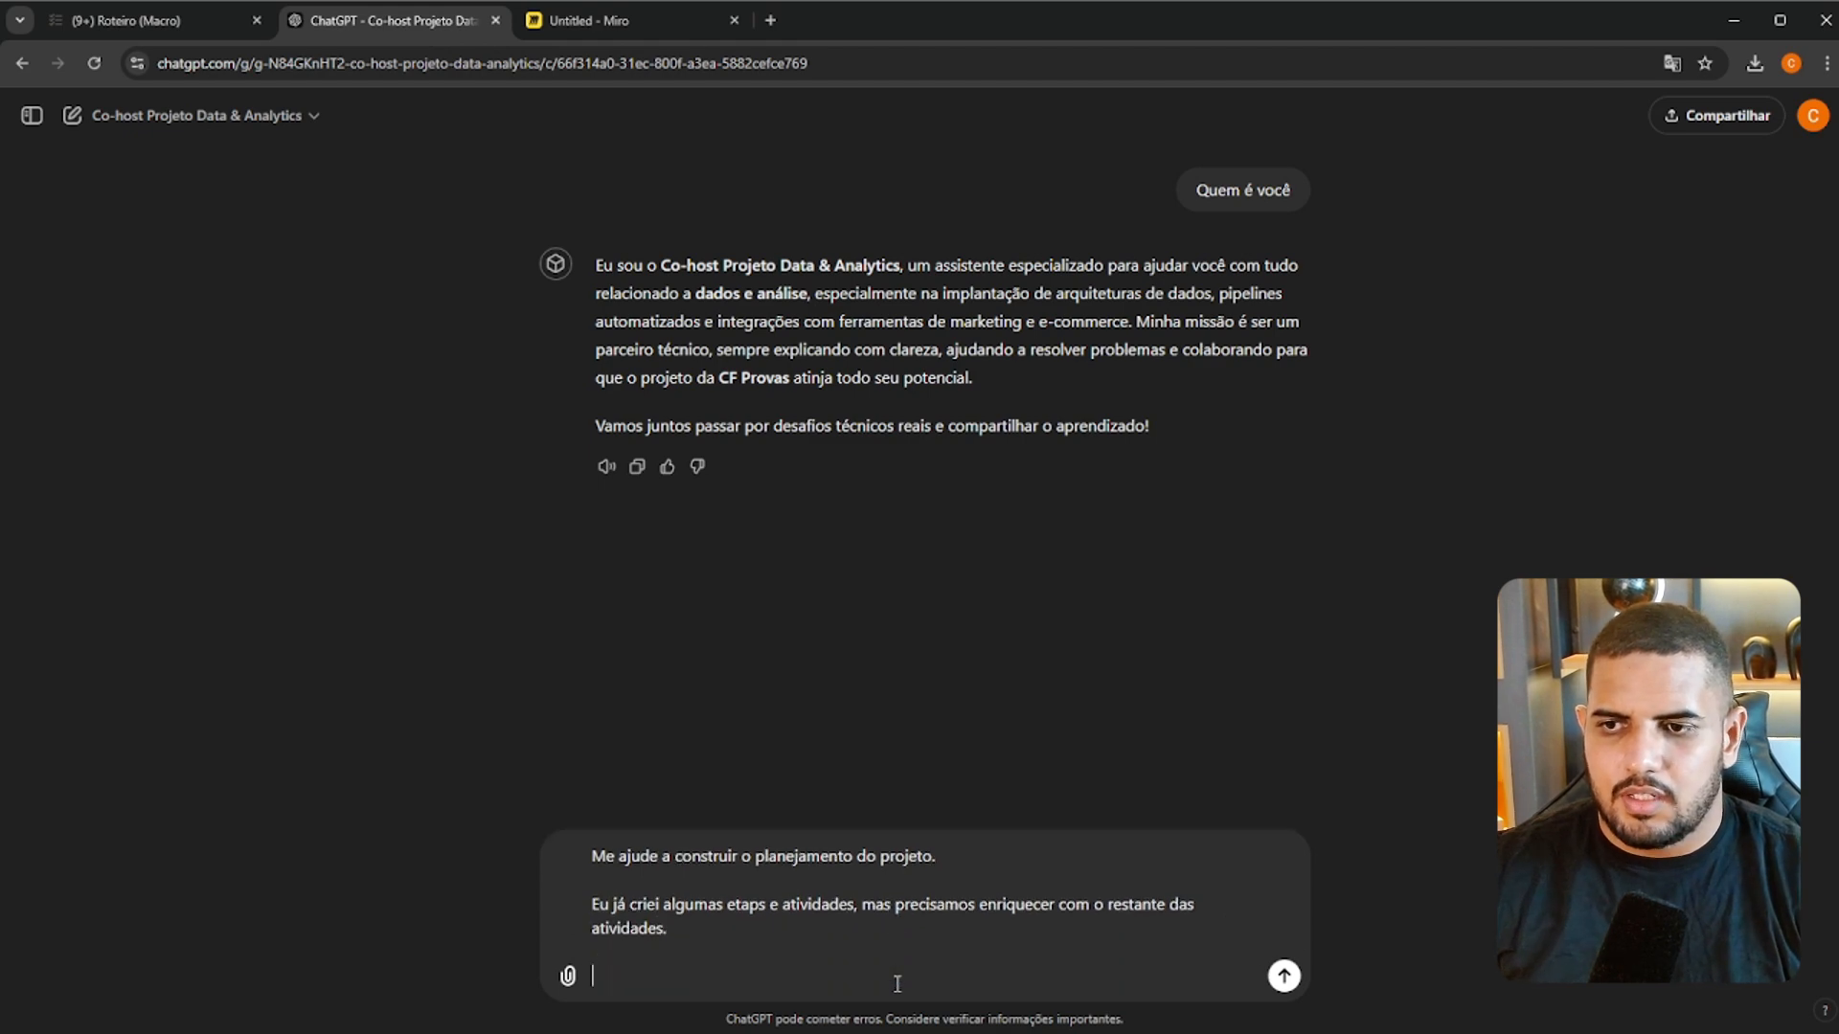
Add the line "Quero considerar cada grande integração como um Projeto, exemplos:" as a new paragraph of the message
text(Quero conside)
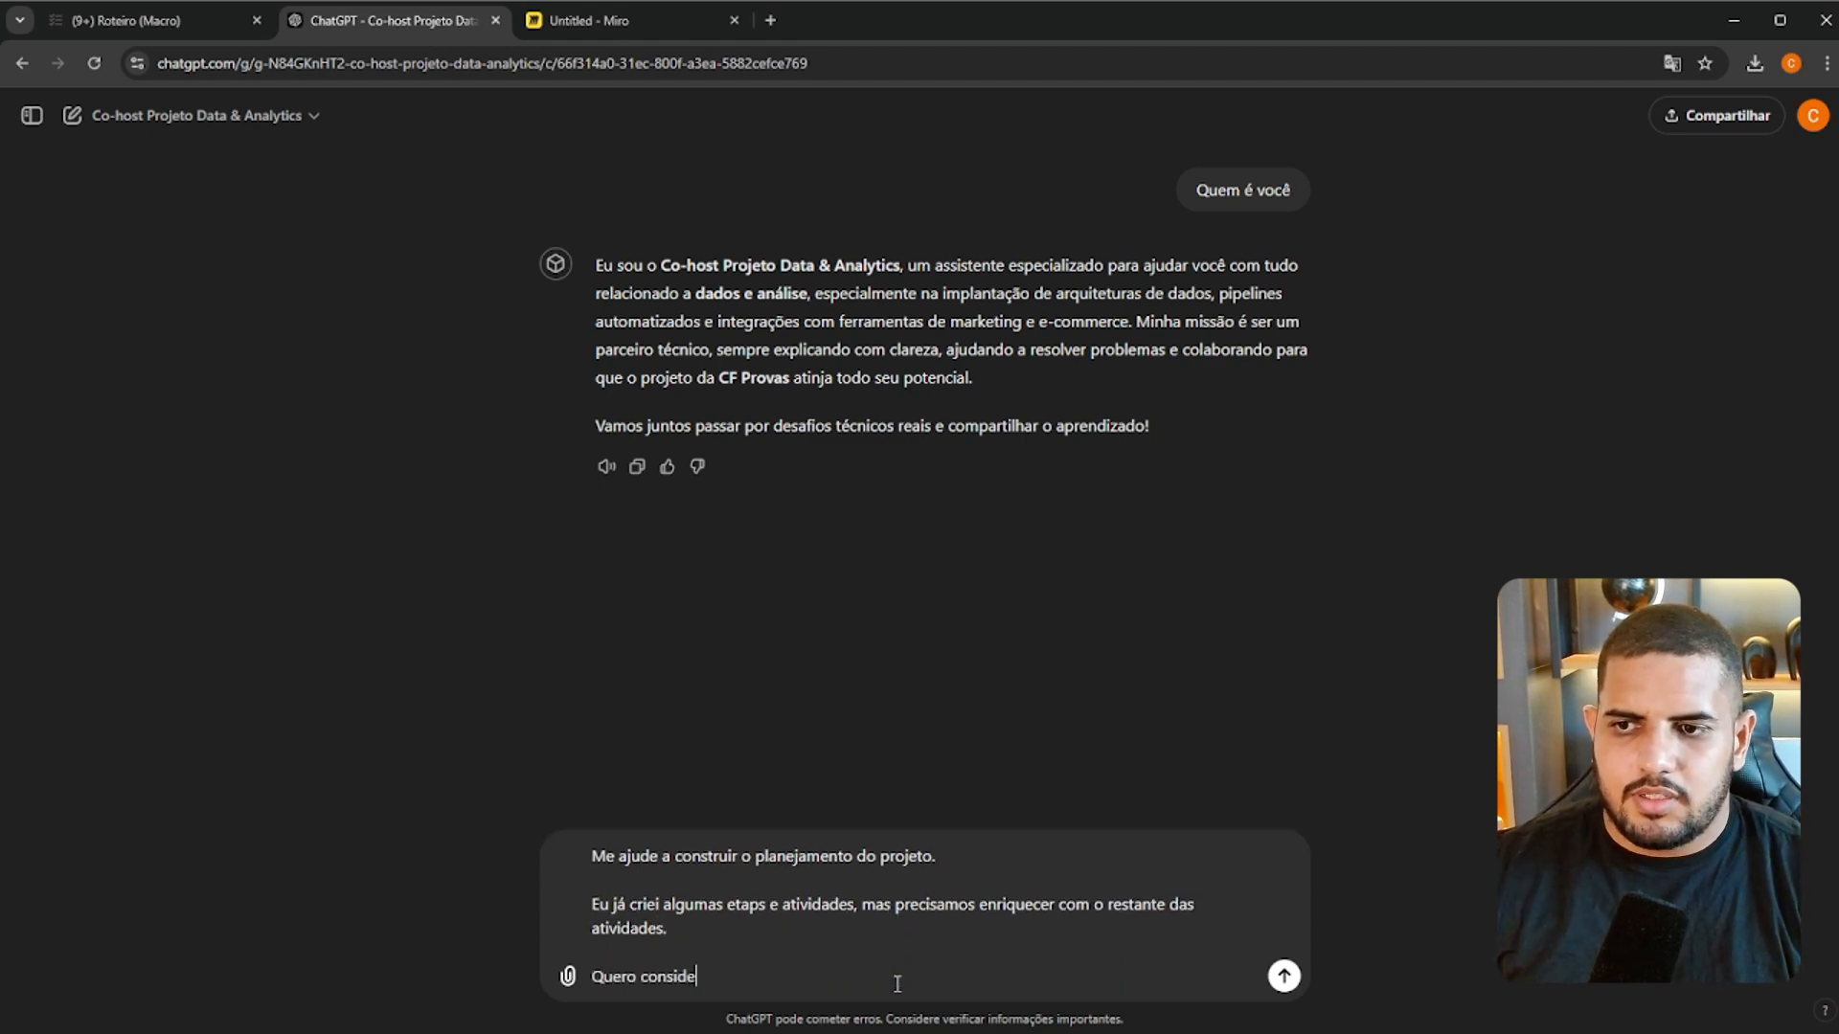
text(rar cada g)
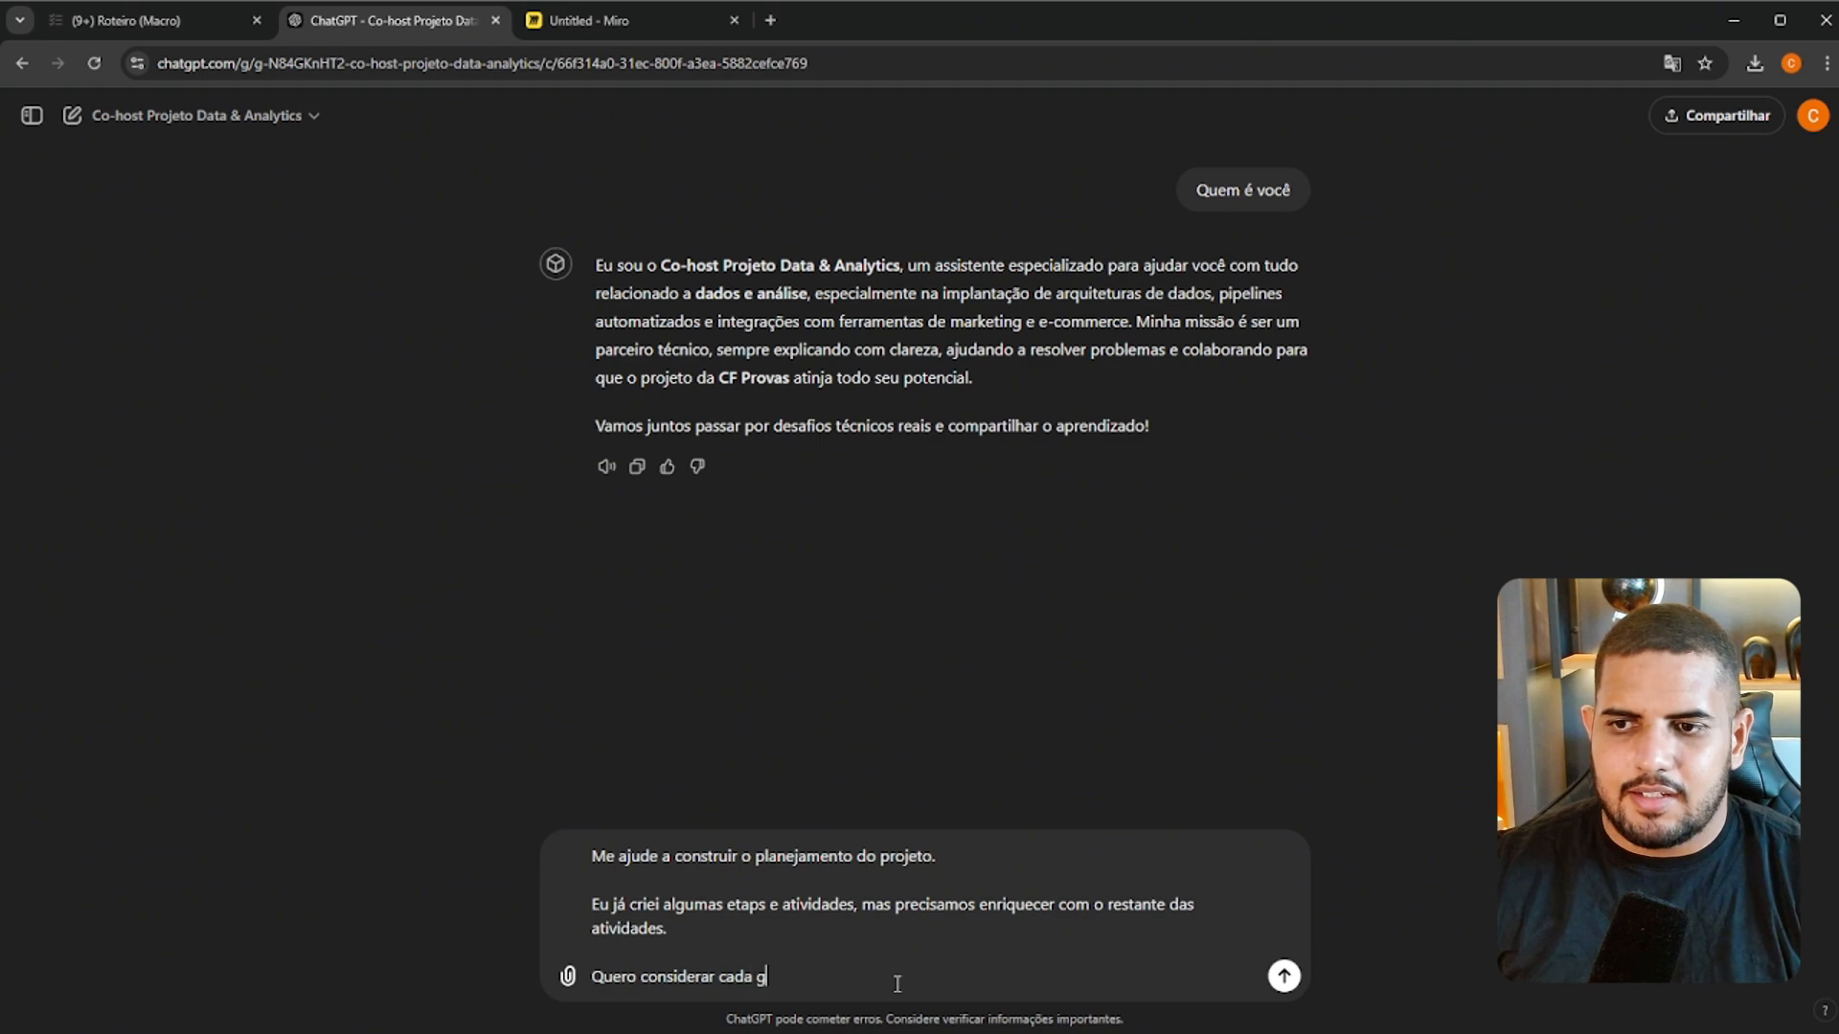
text(rande integra)
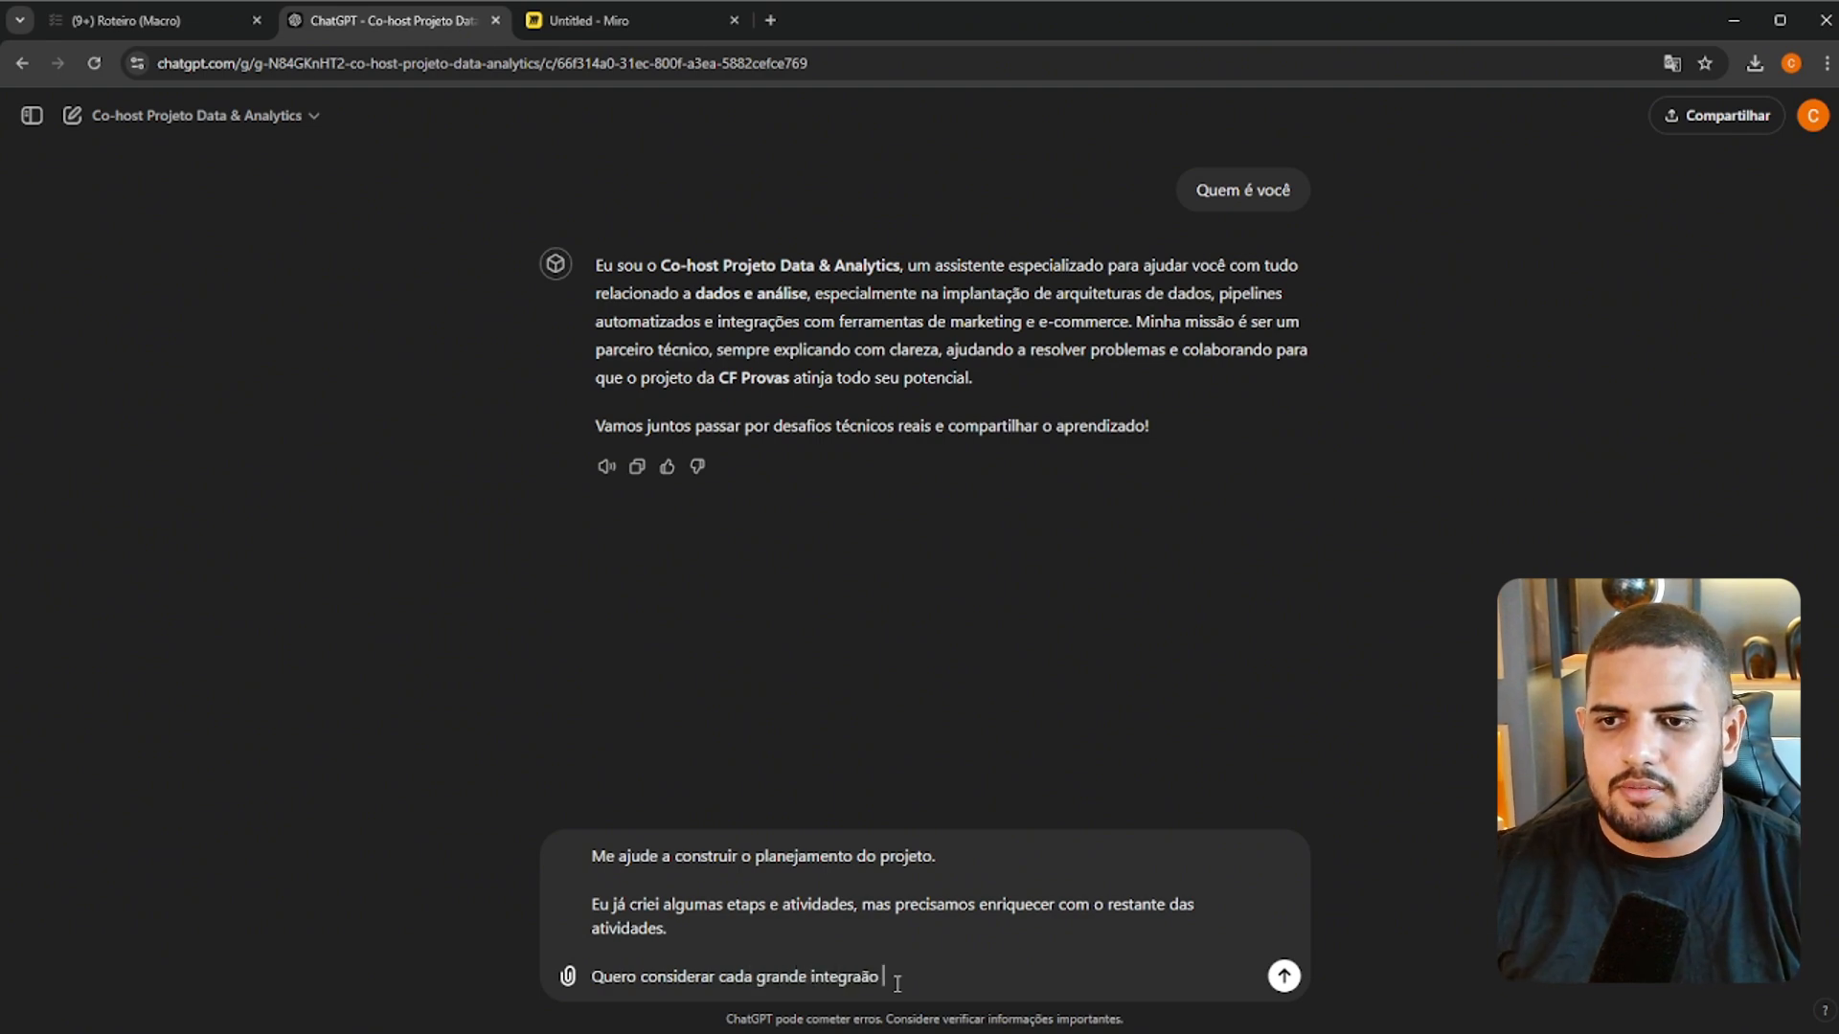
text(ção como um Projeto,)
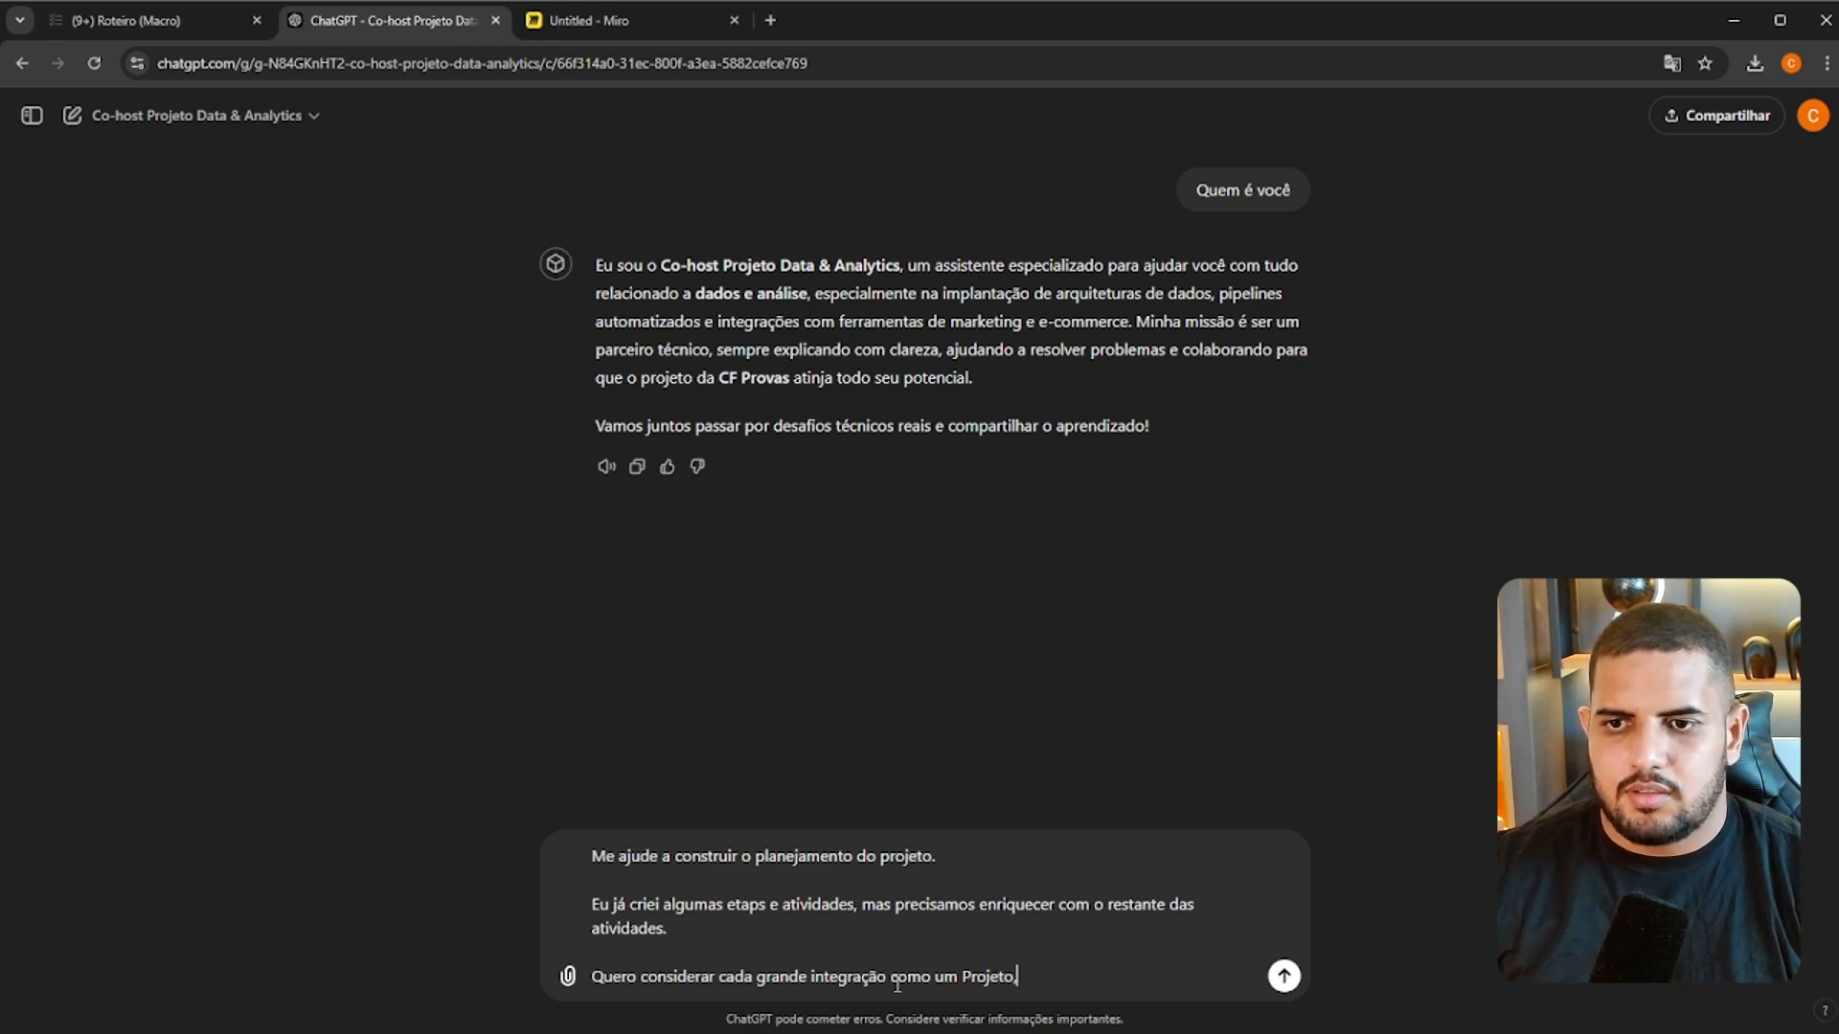
text( exemplos:)
key(shift+Return)
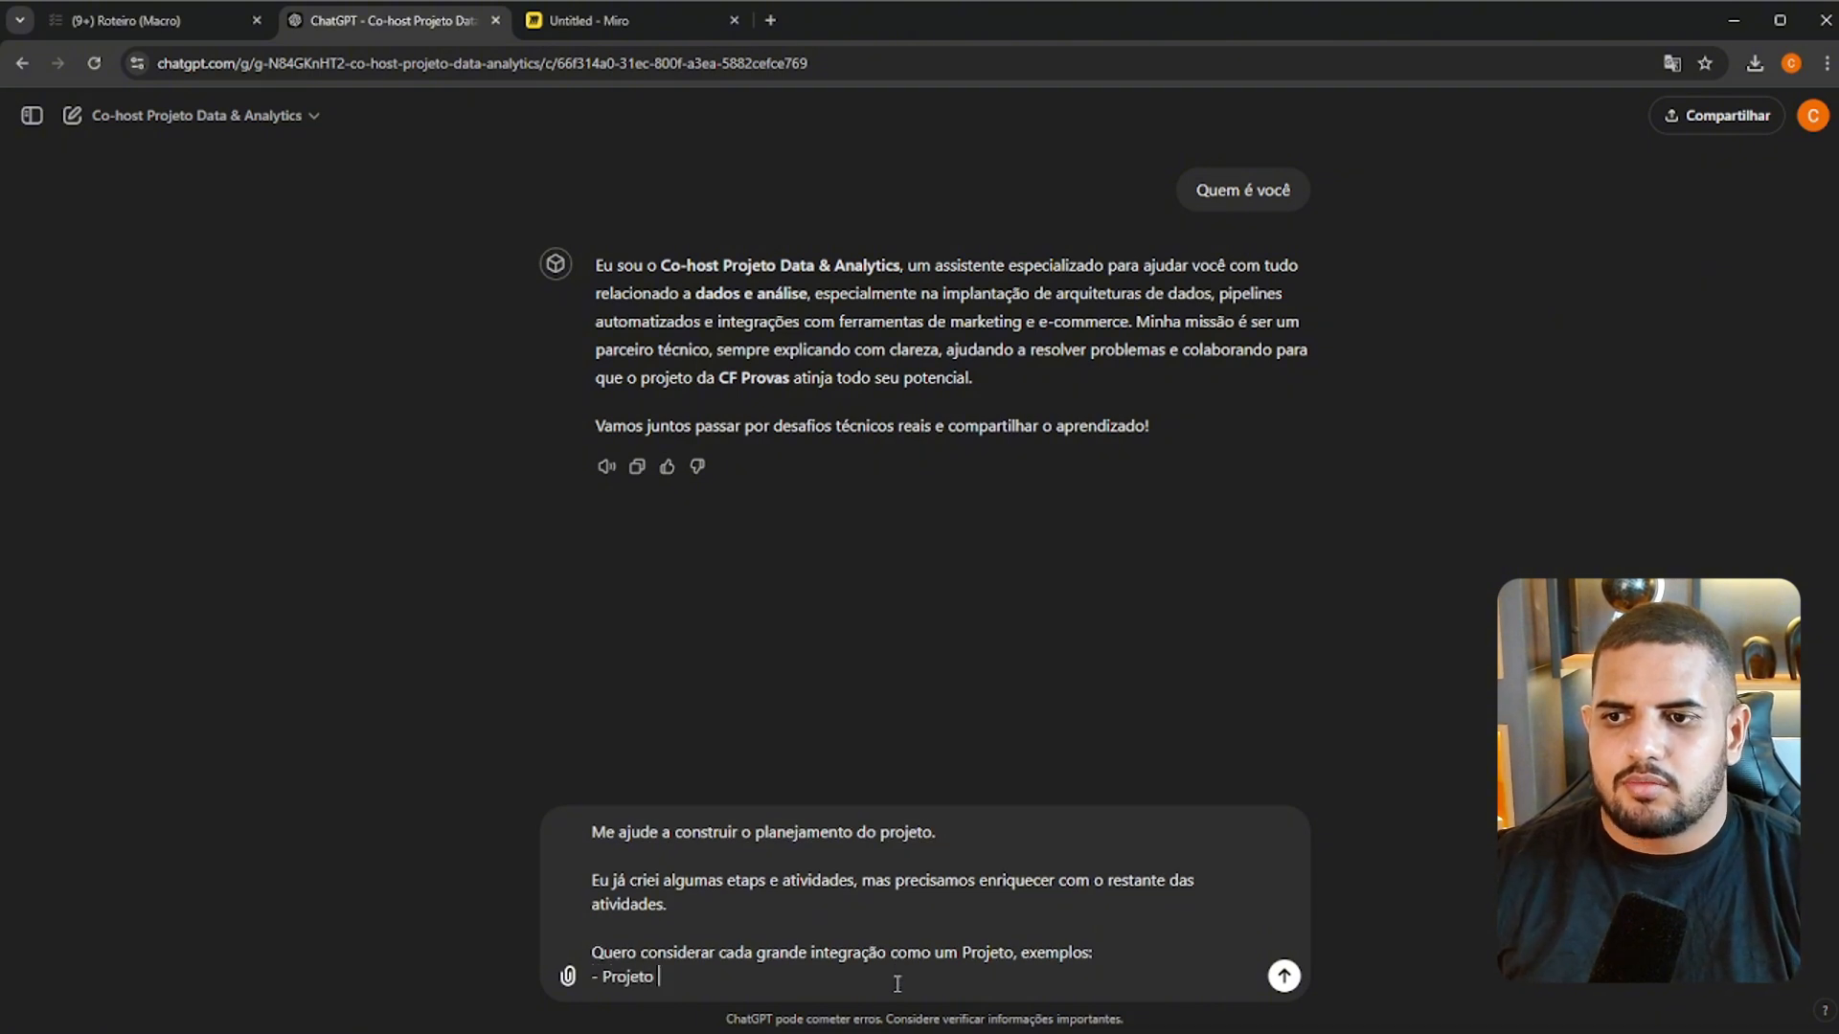
List the two examples "- Projeto 1: Integração Bling" and "- Projeto 2: Integração Woocomerce" under the exemplos line
text(- Projeto 1: Integração )
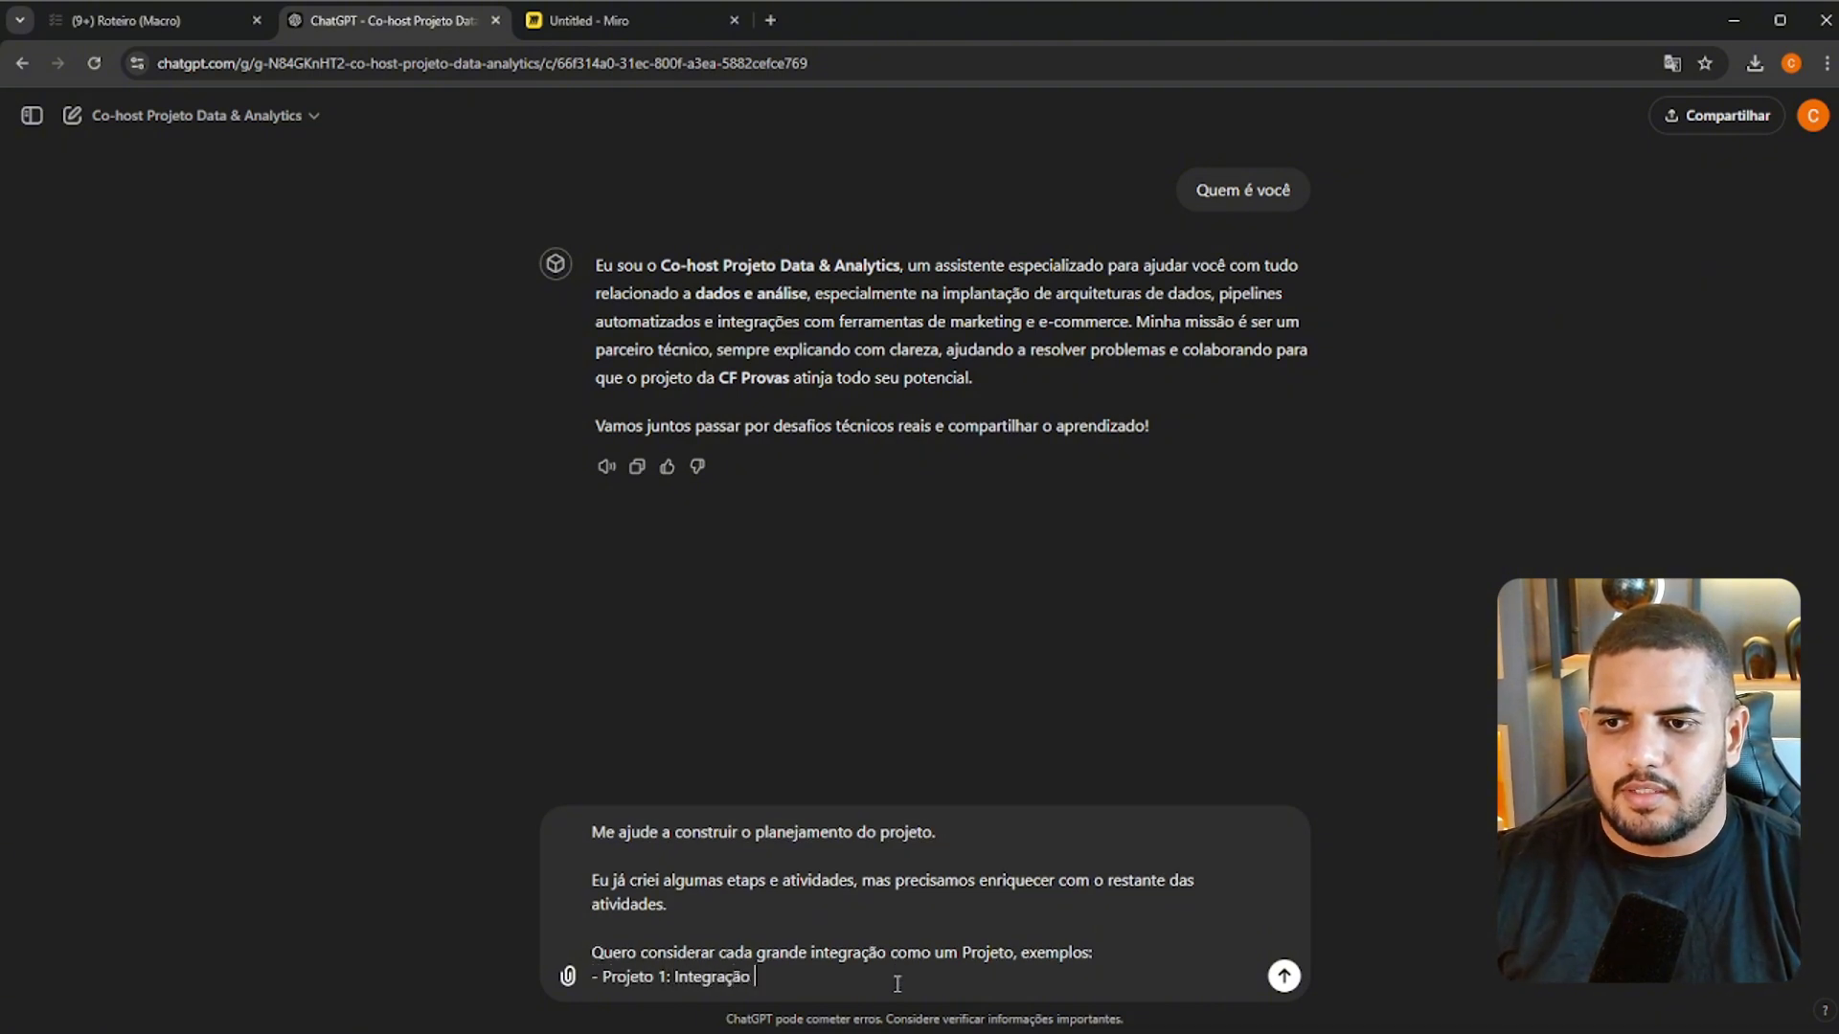
text(Bling)
key(shift+Return)
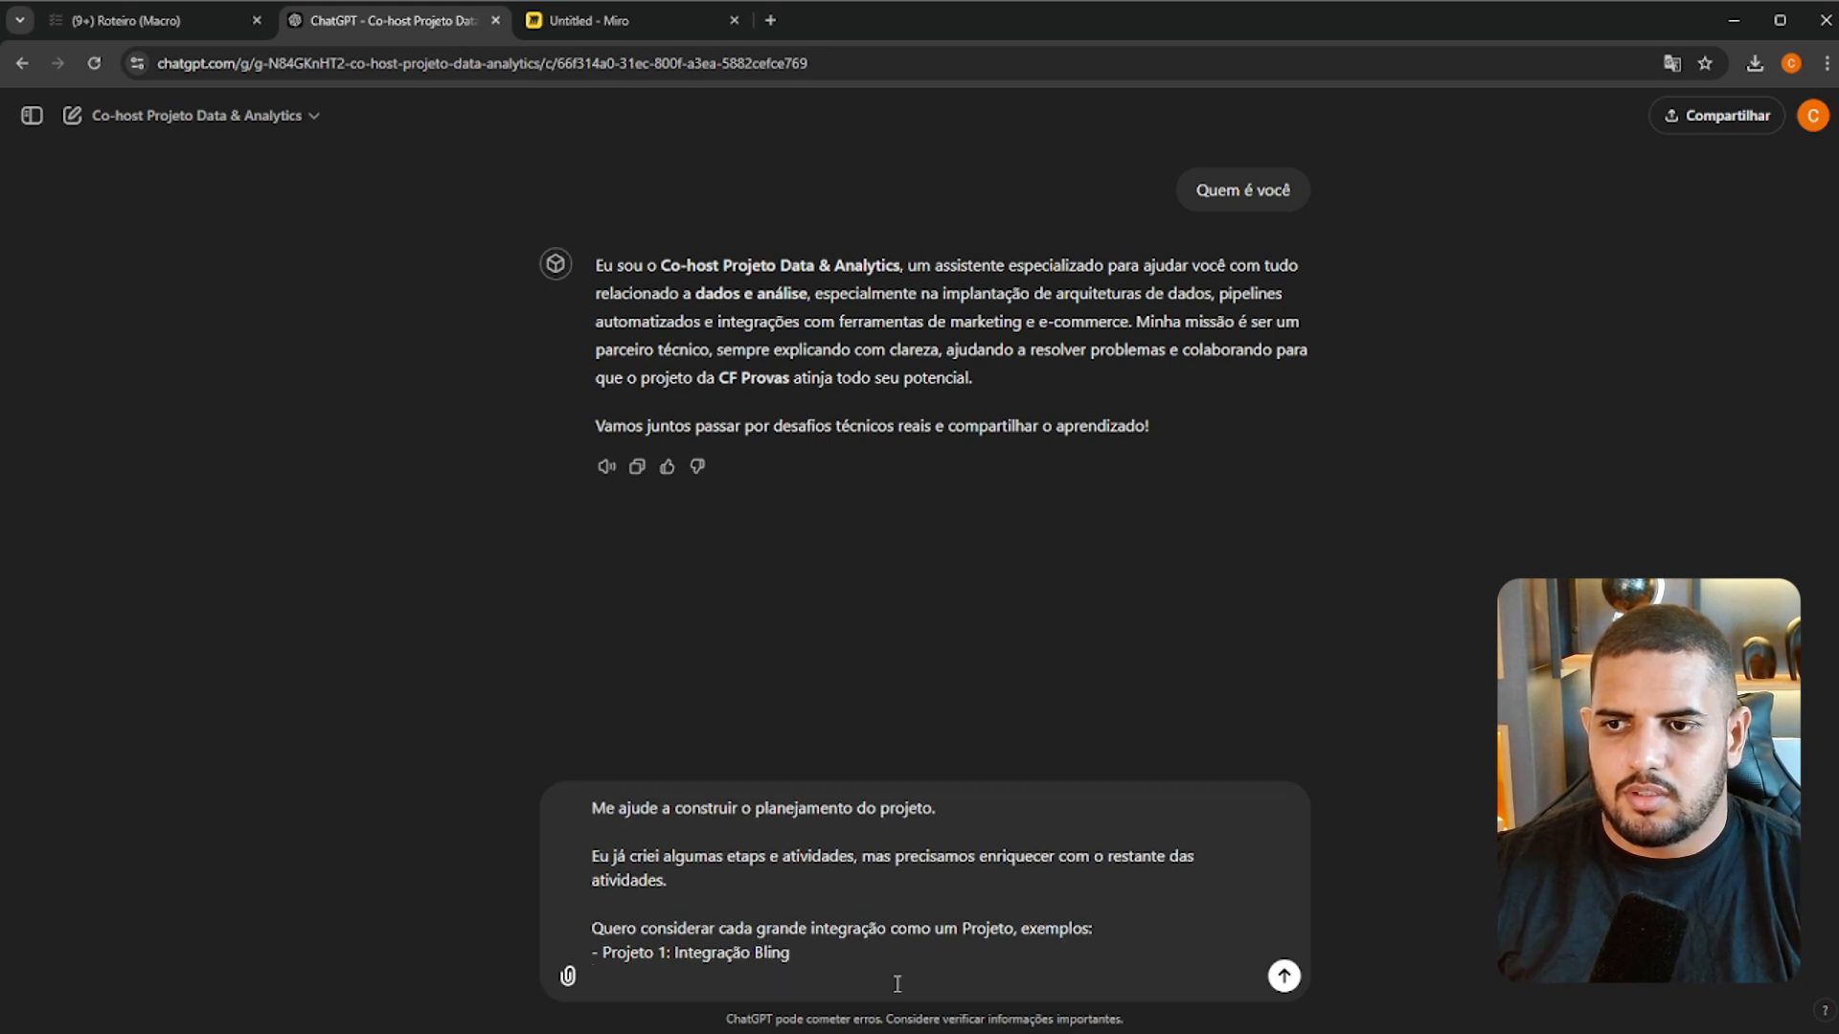
text(- Projeto 2: In)
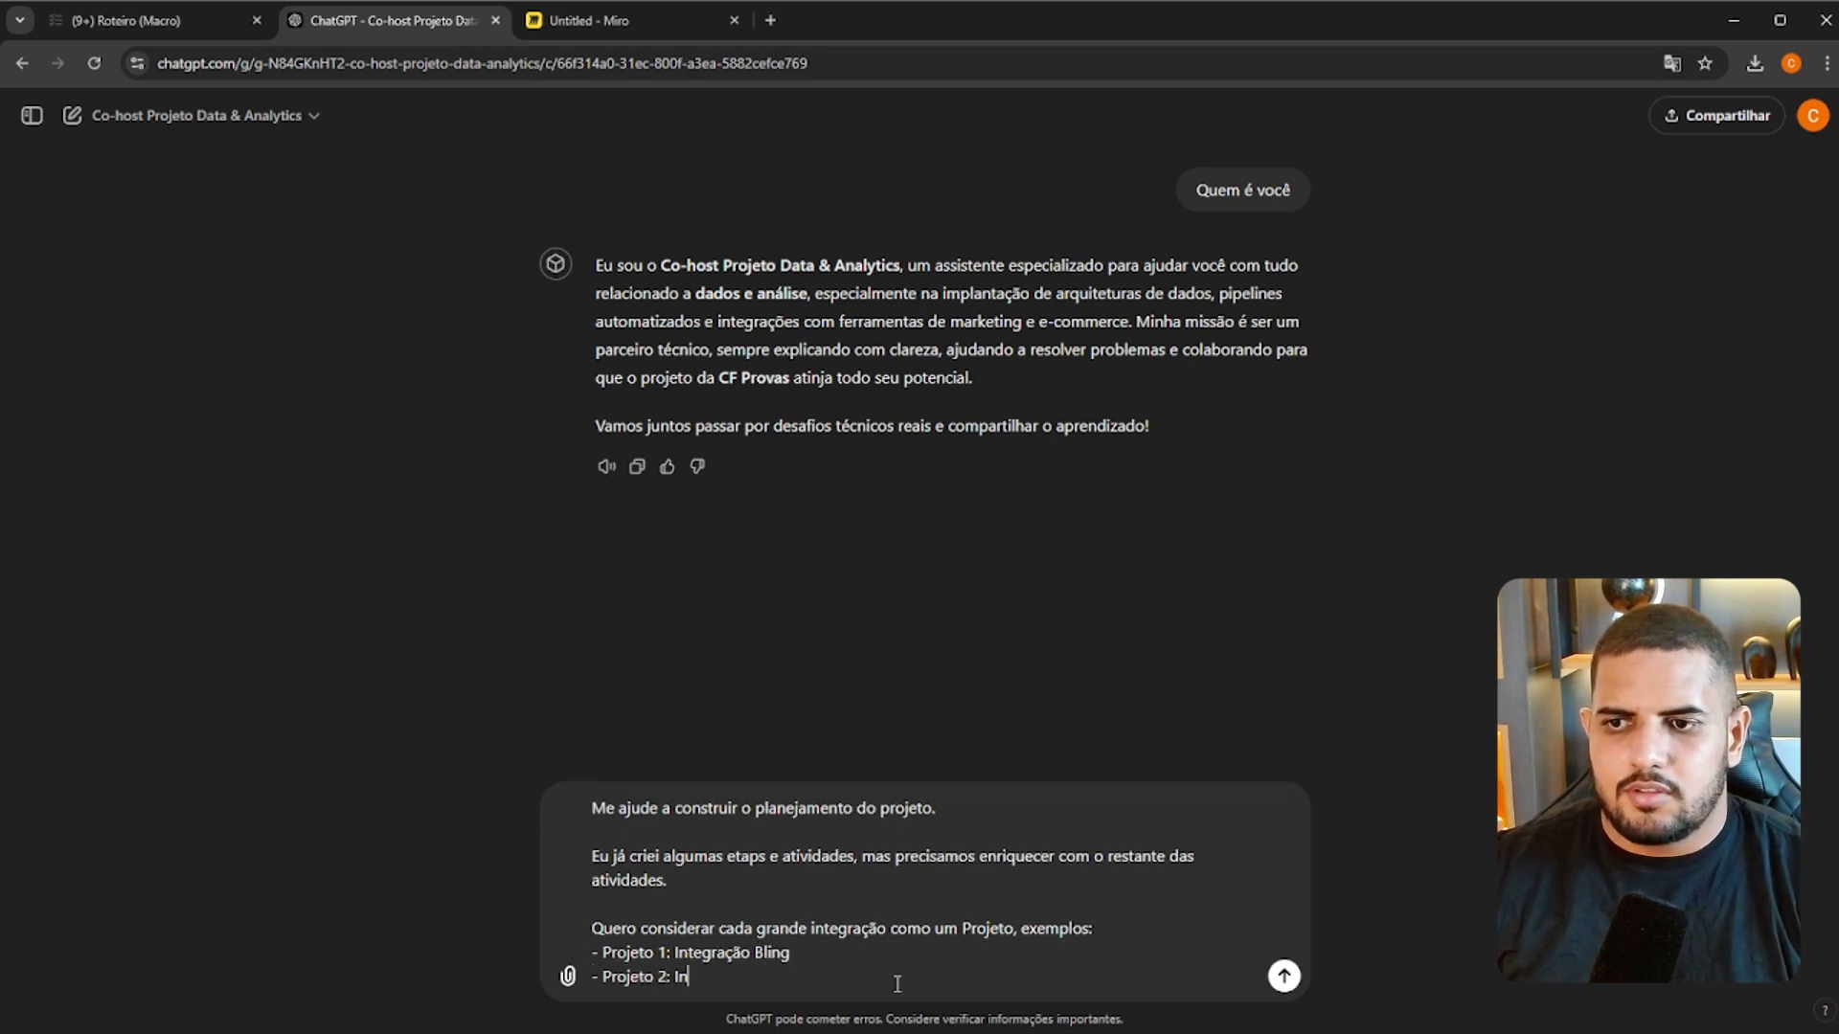
text(tegração Woocomer)
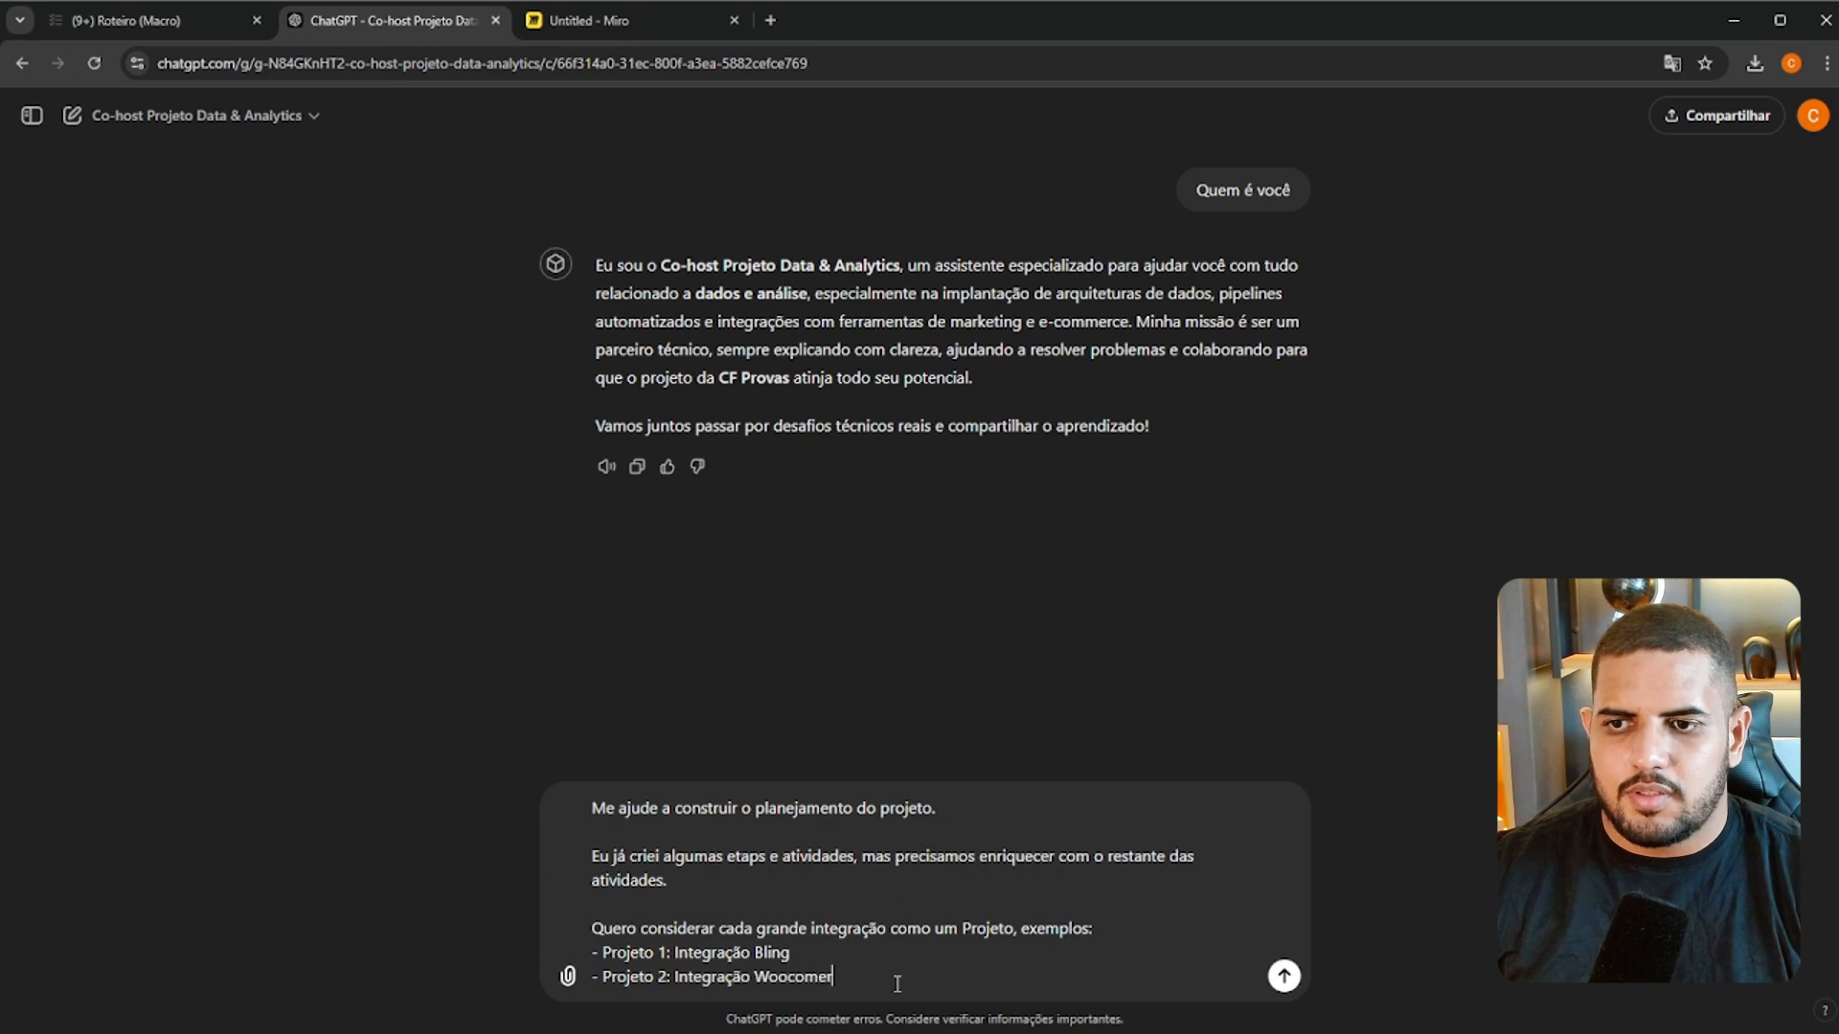
text(ce)
key(shift+Return)
key(shift+Return)
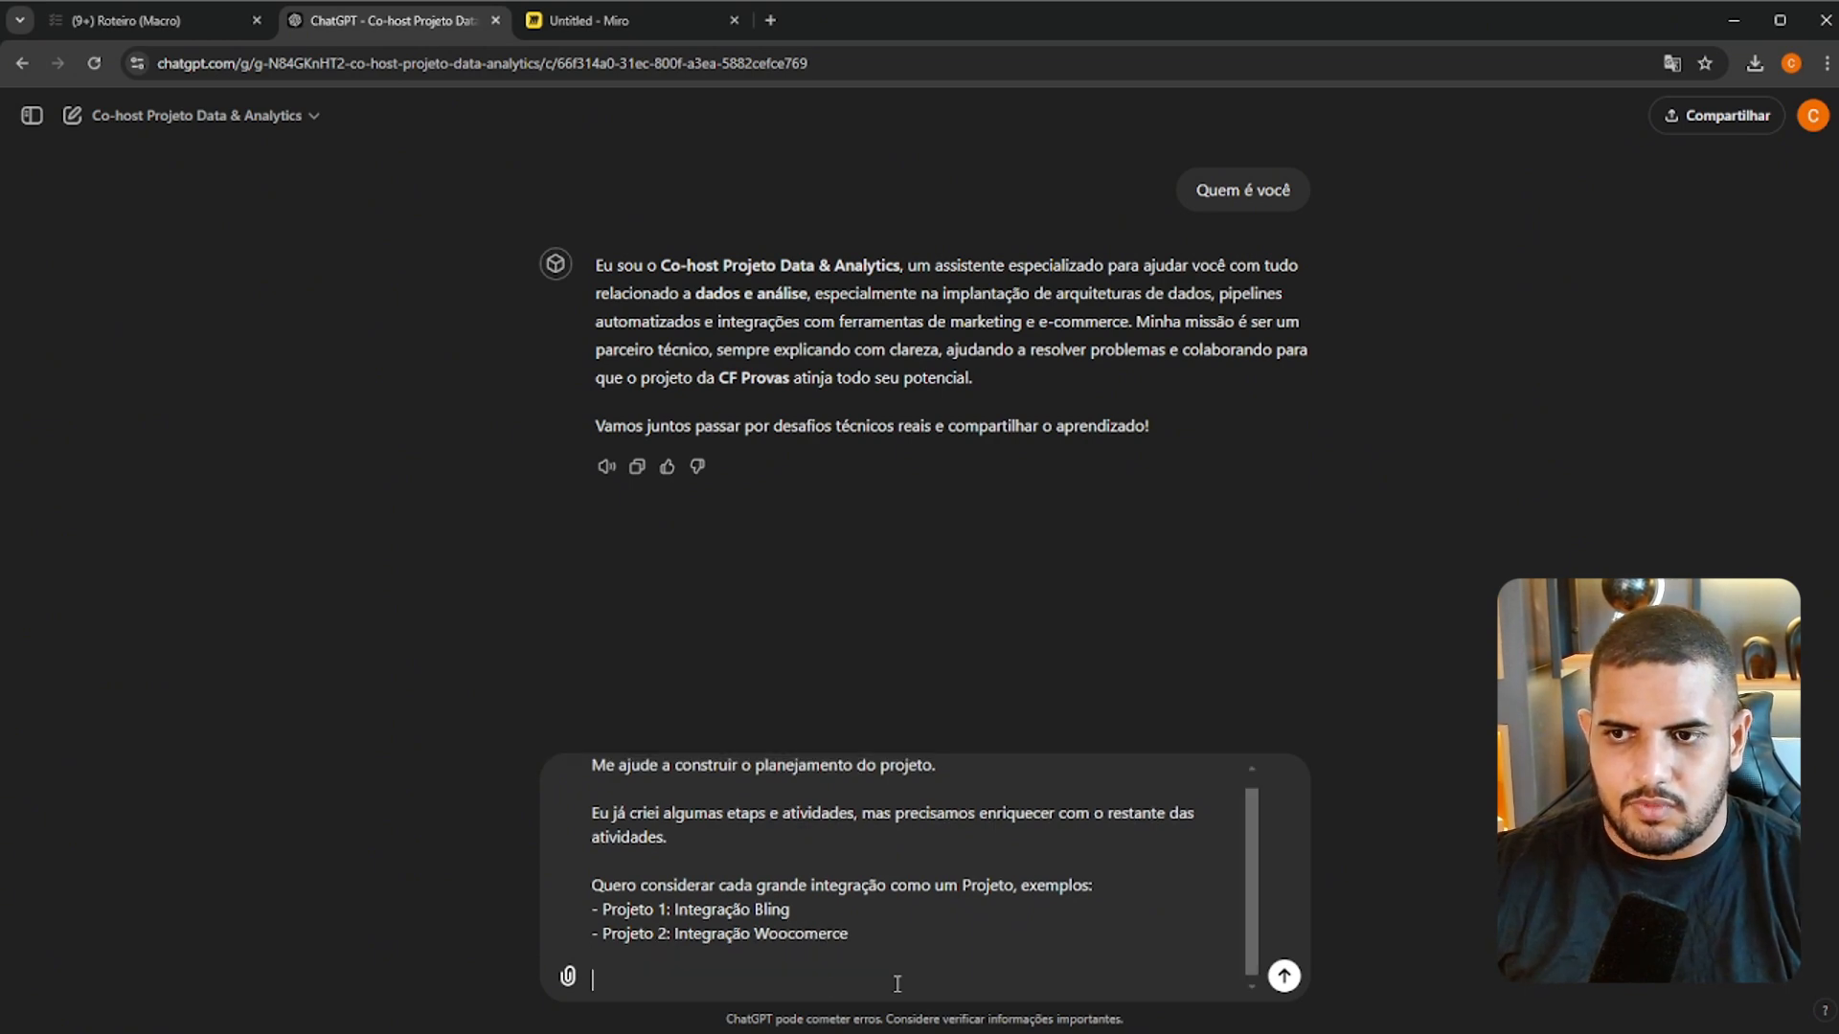
Write the paragraph "Quero inicialmente definir somente grandes projetos e etapas principais, sem detalhar todas as atividades" below the project examples
text(Quero)
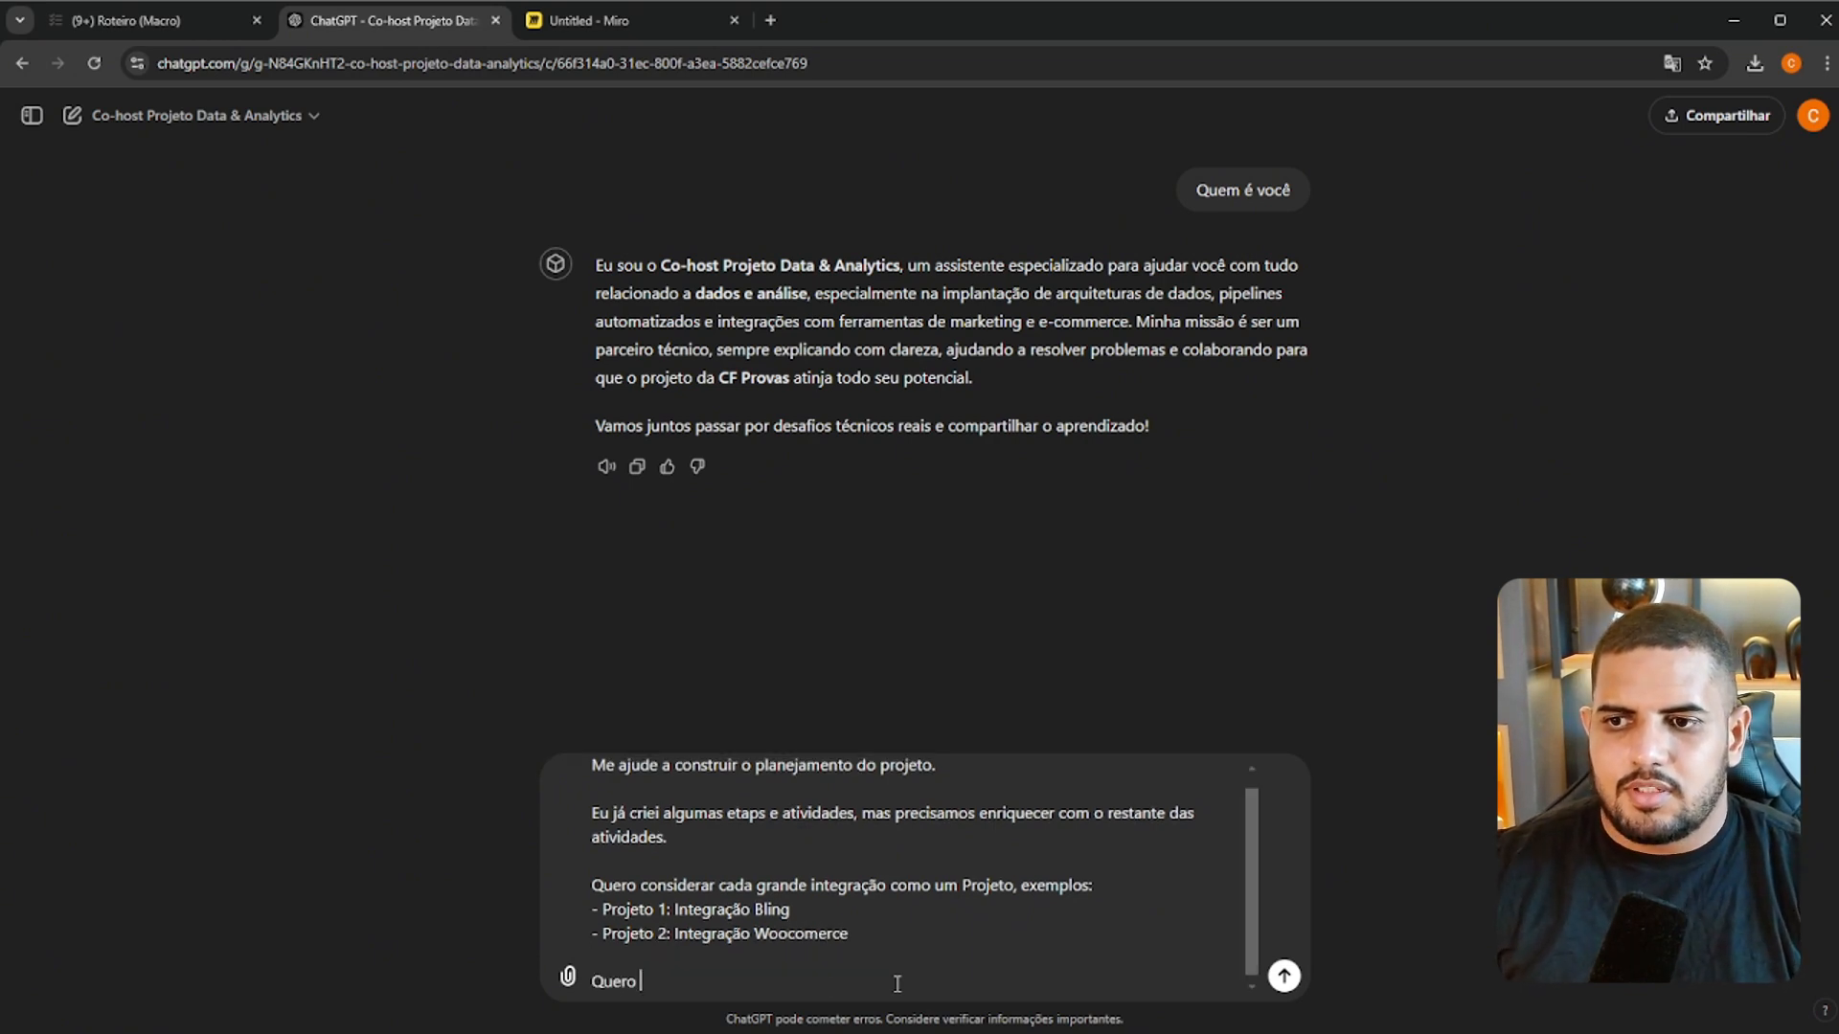
text( inicialmente defi)
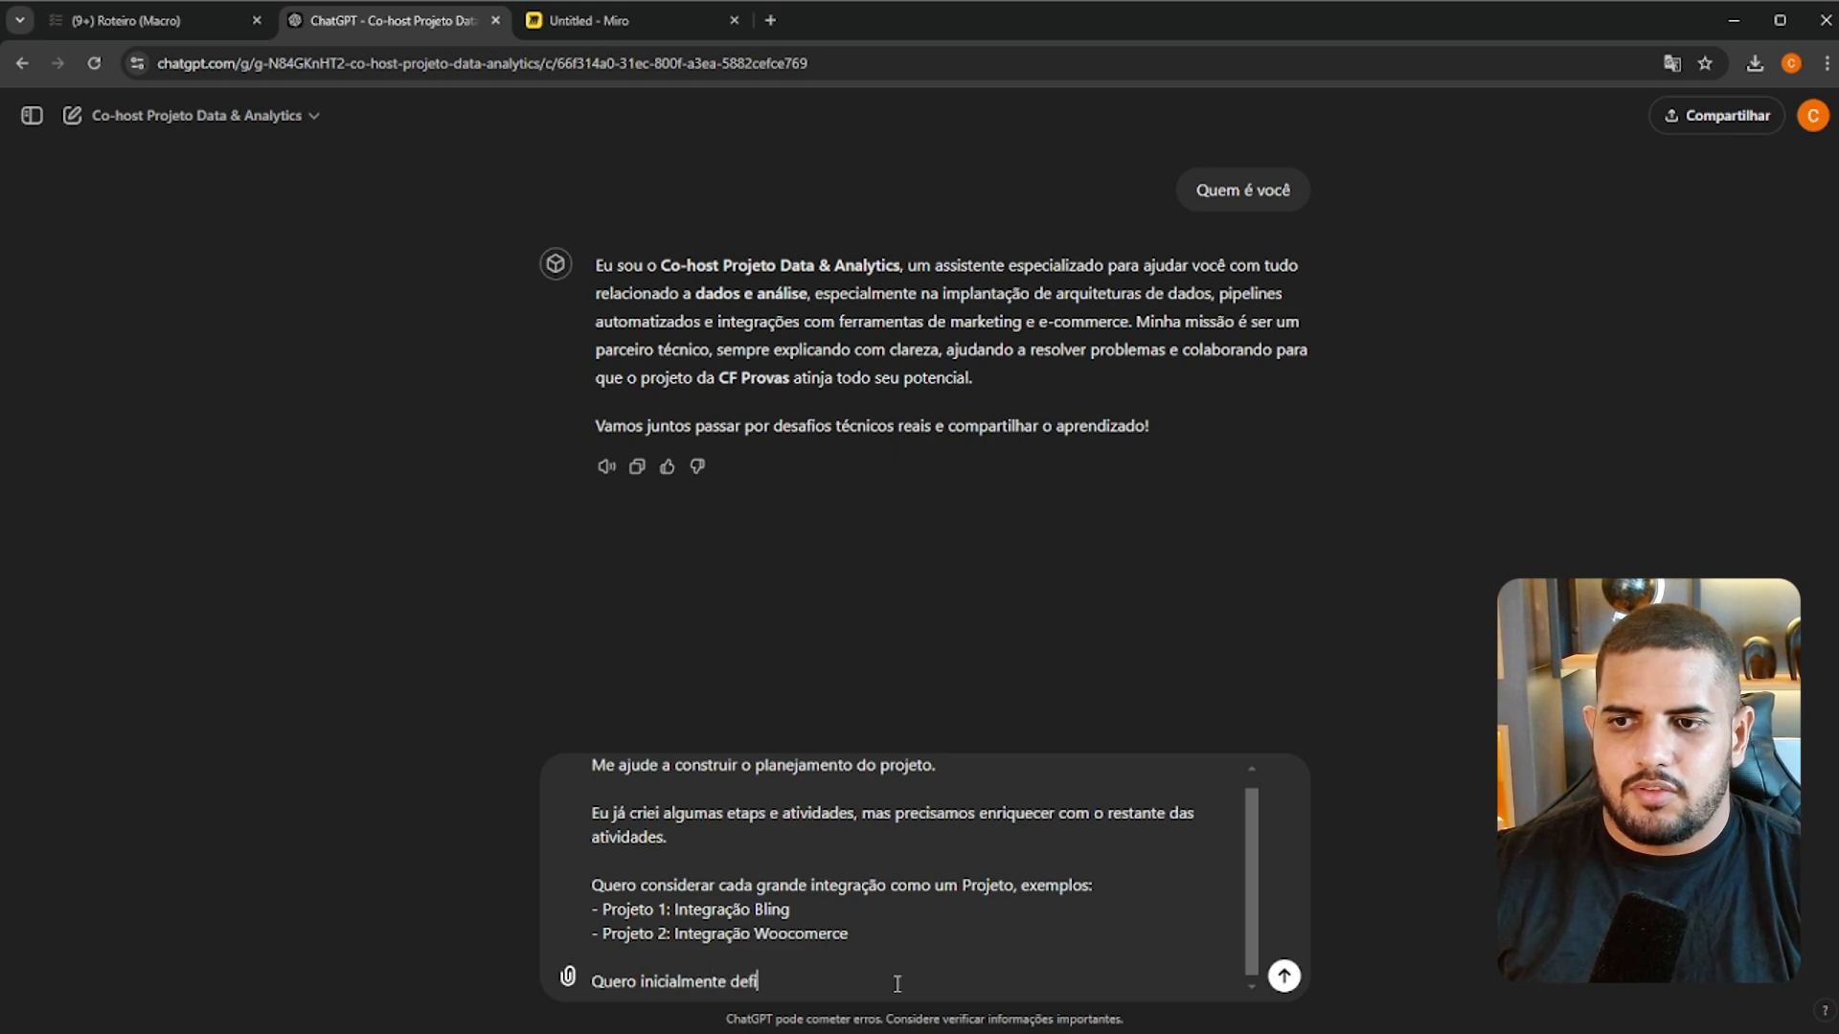
text(nir somente grande)
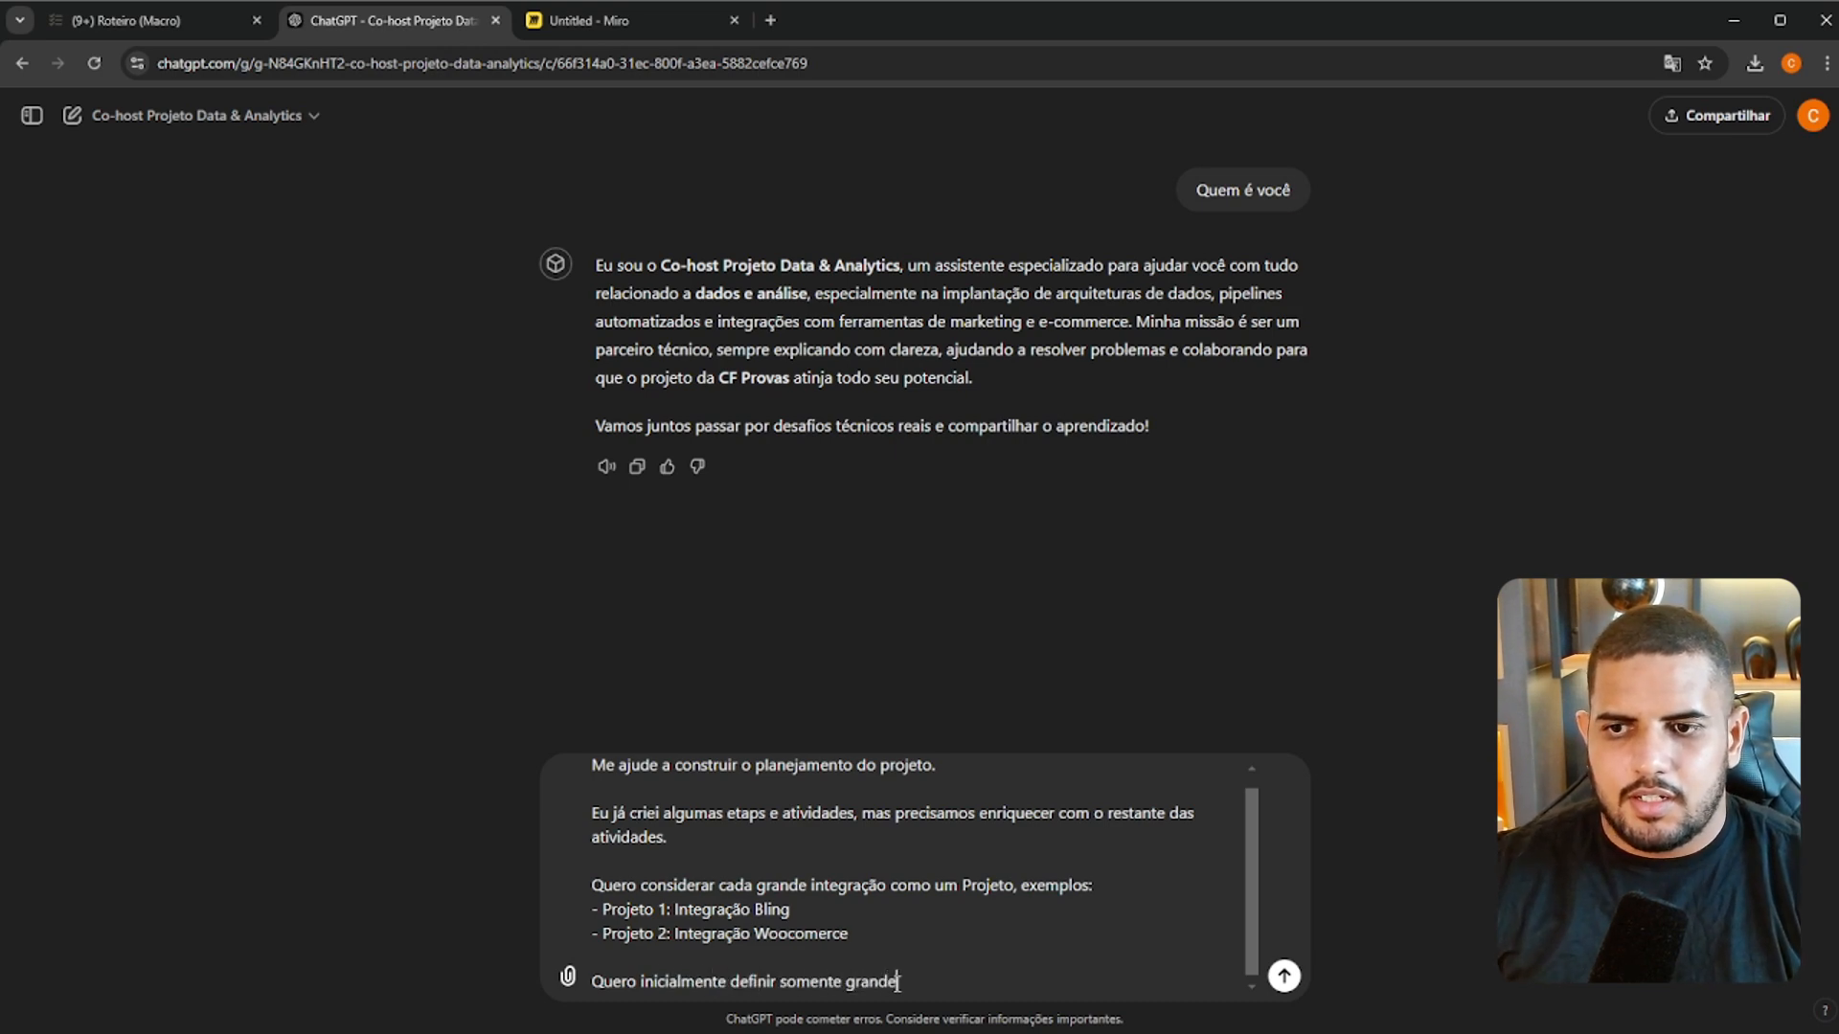
text(s projetos e etapas principais, sem)
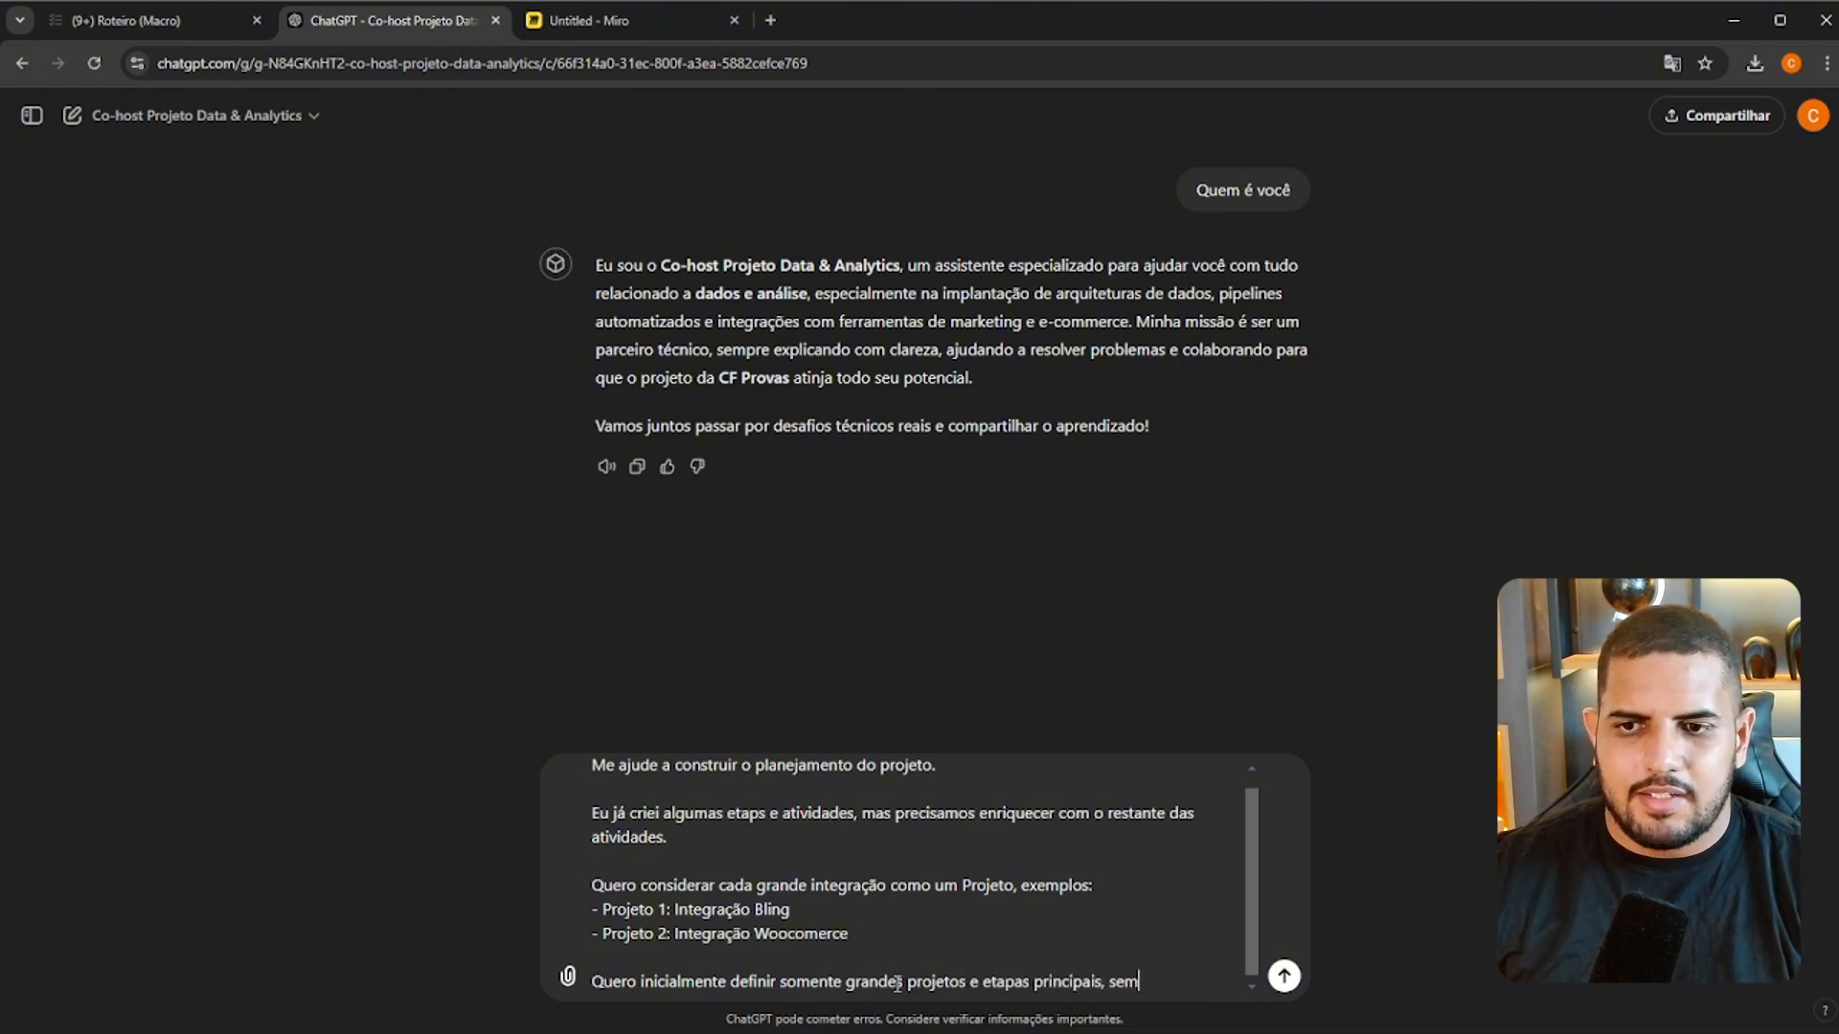
text( detalhar ao )
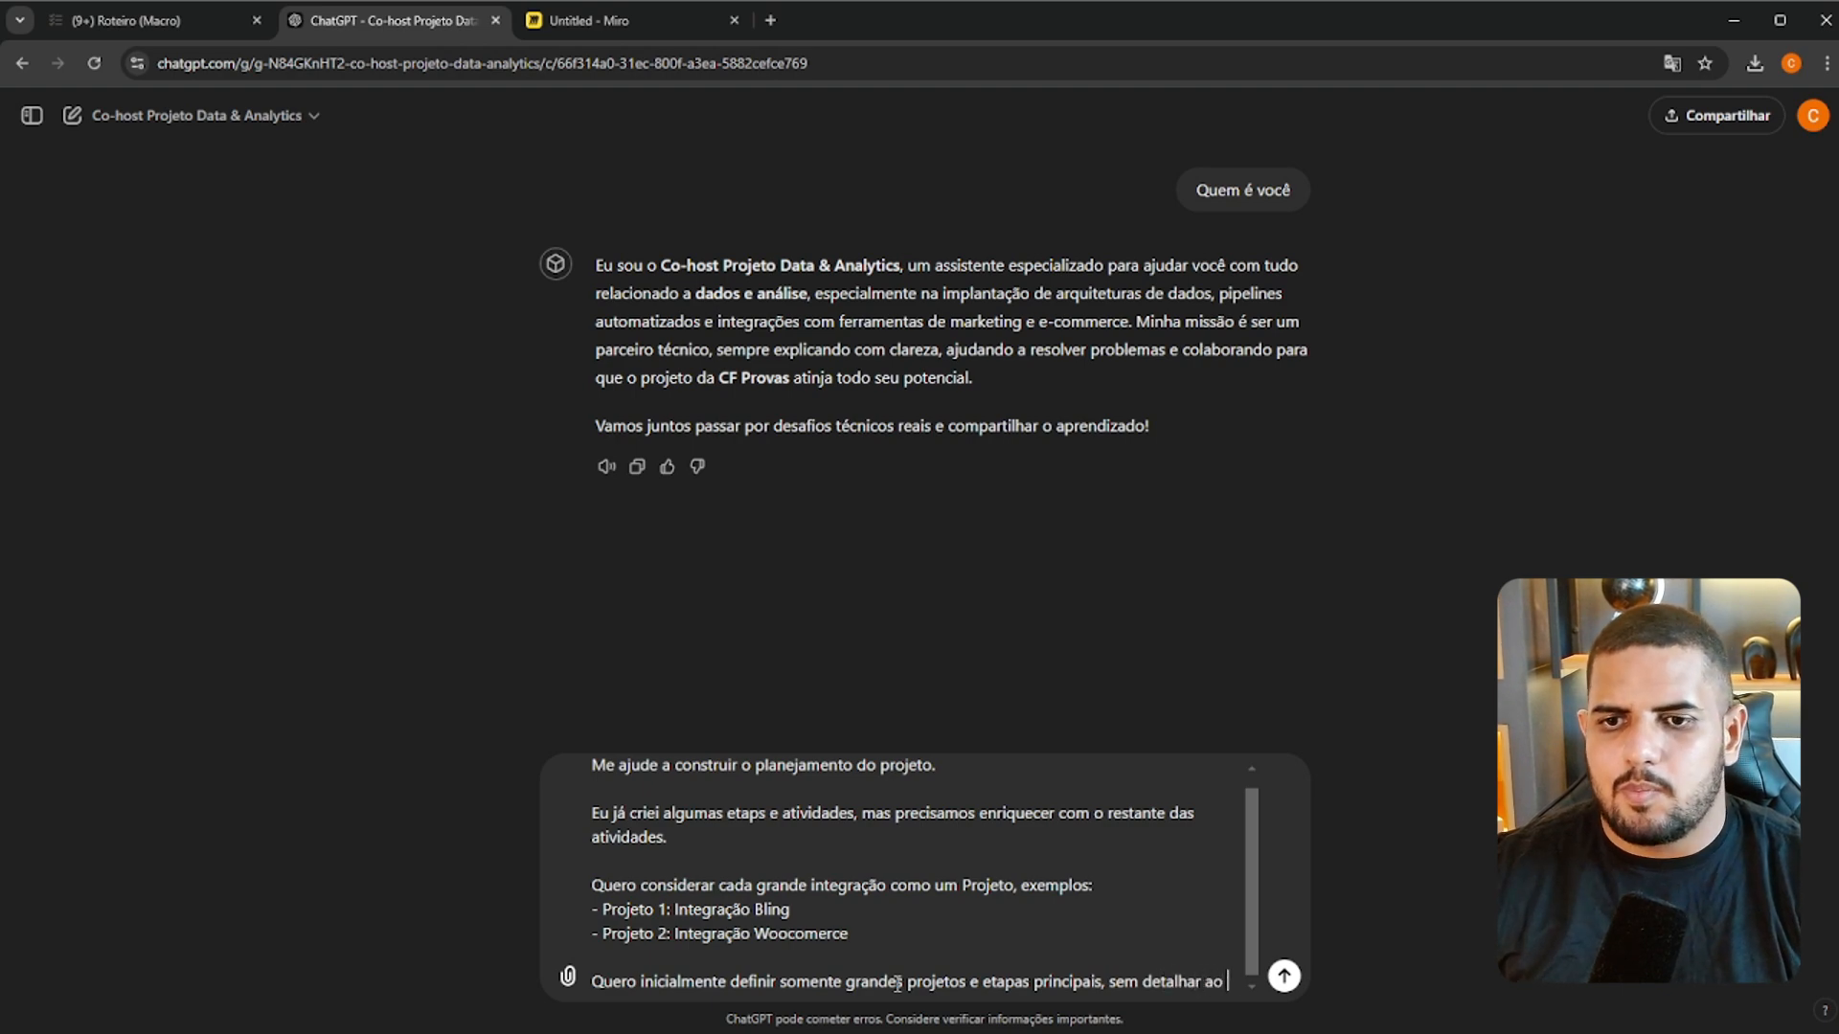
text(ma)
key(BackSpace)
key(BackSpace)
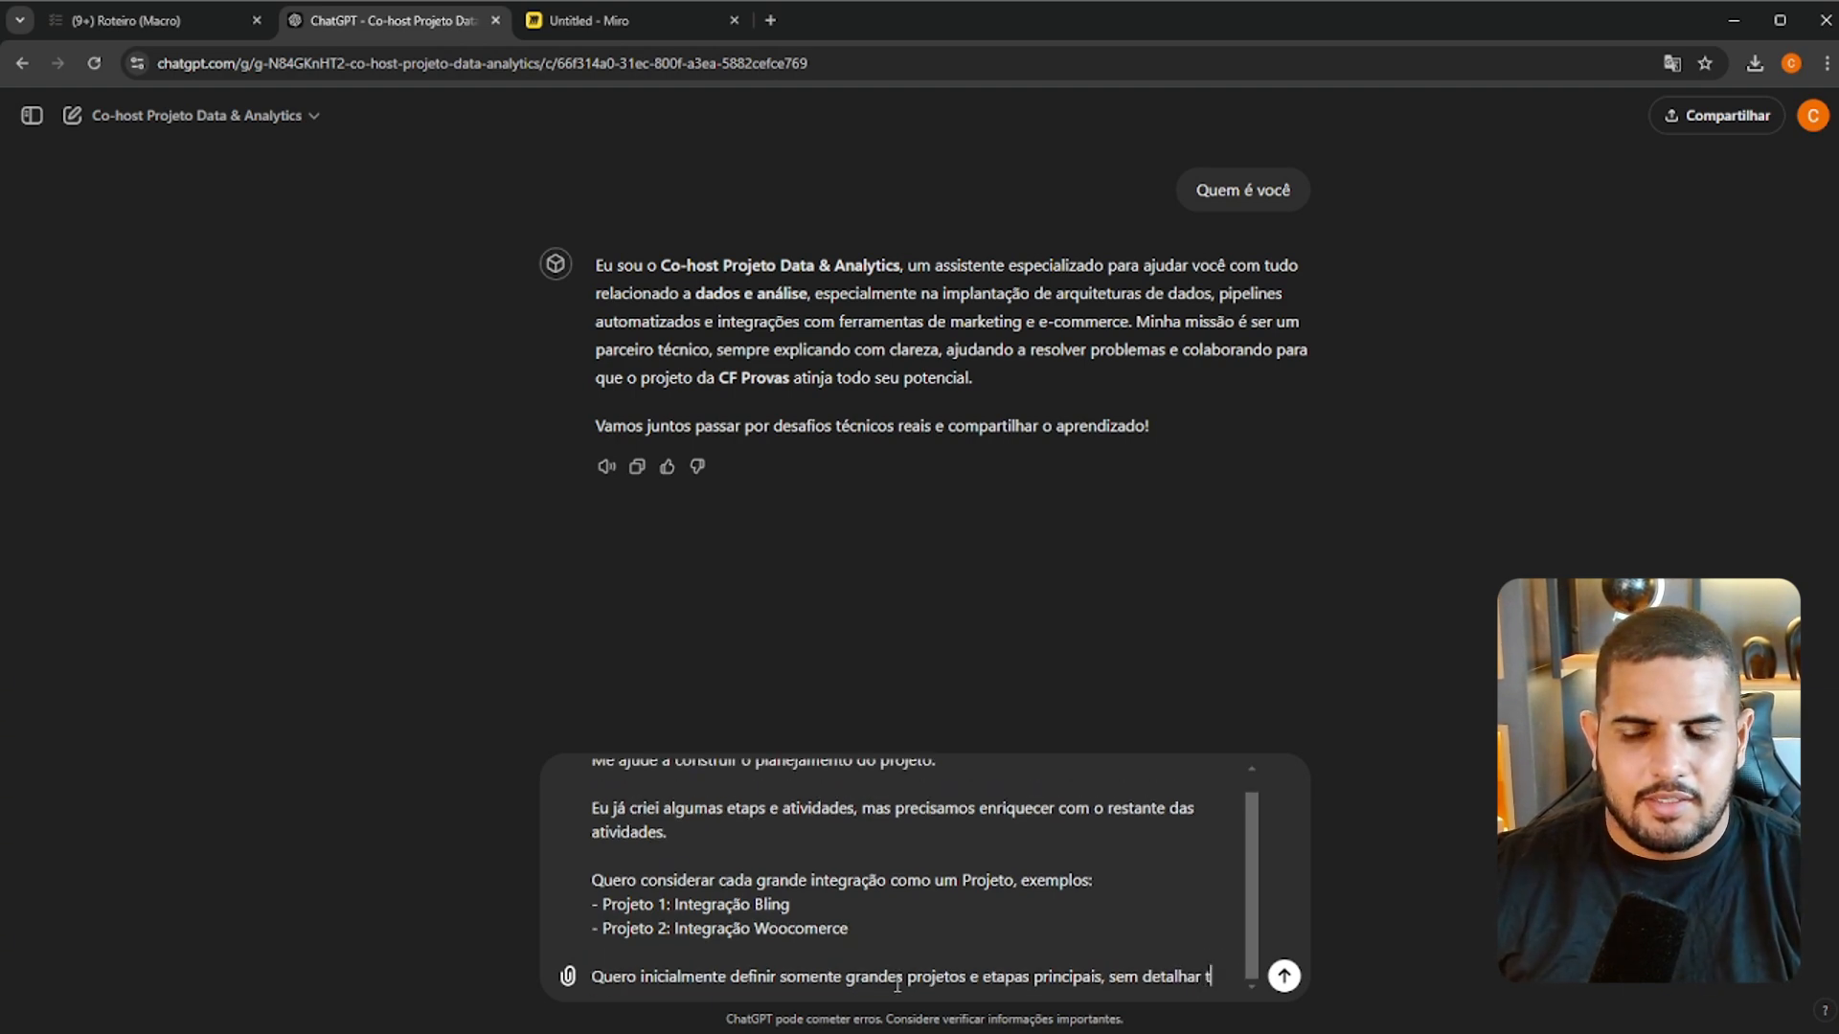
text(o)
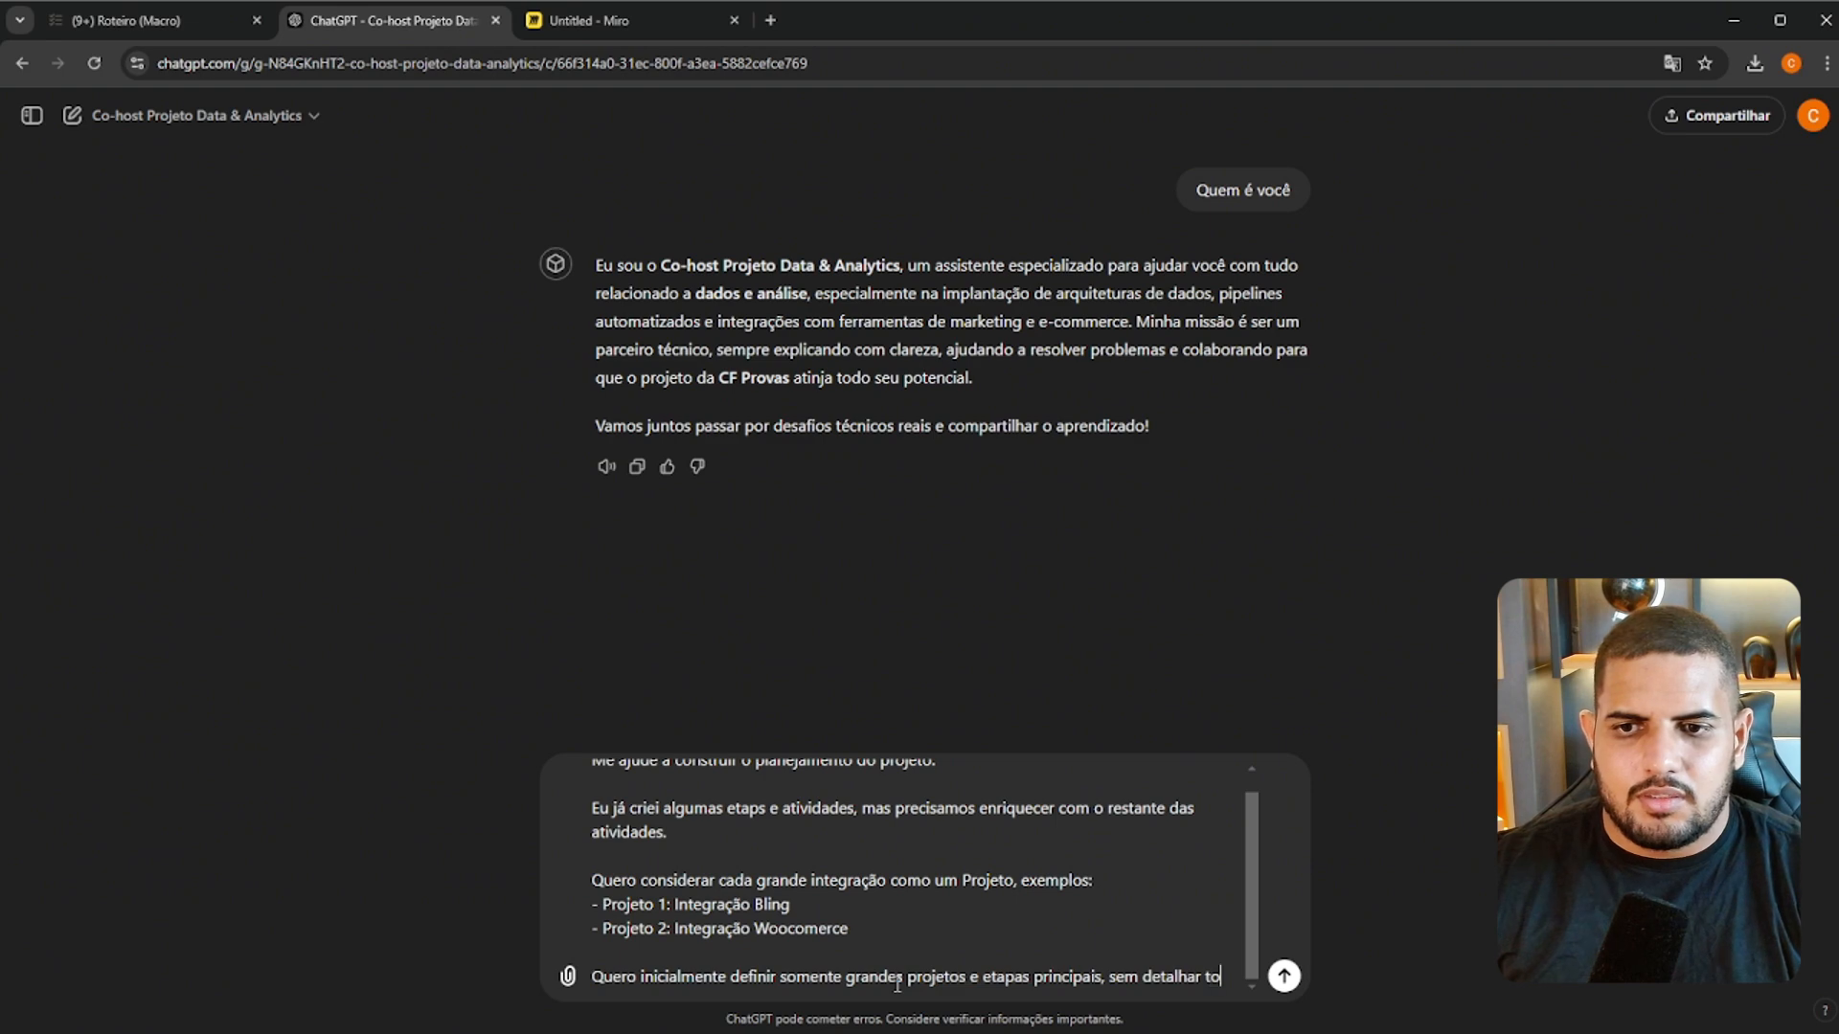
text(das as atividade)
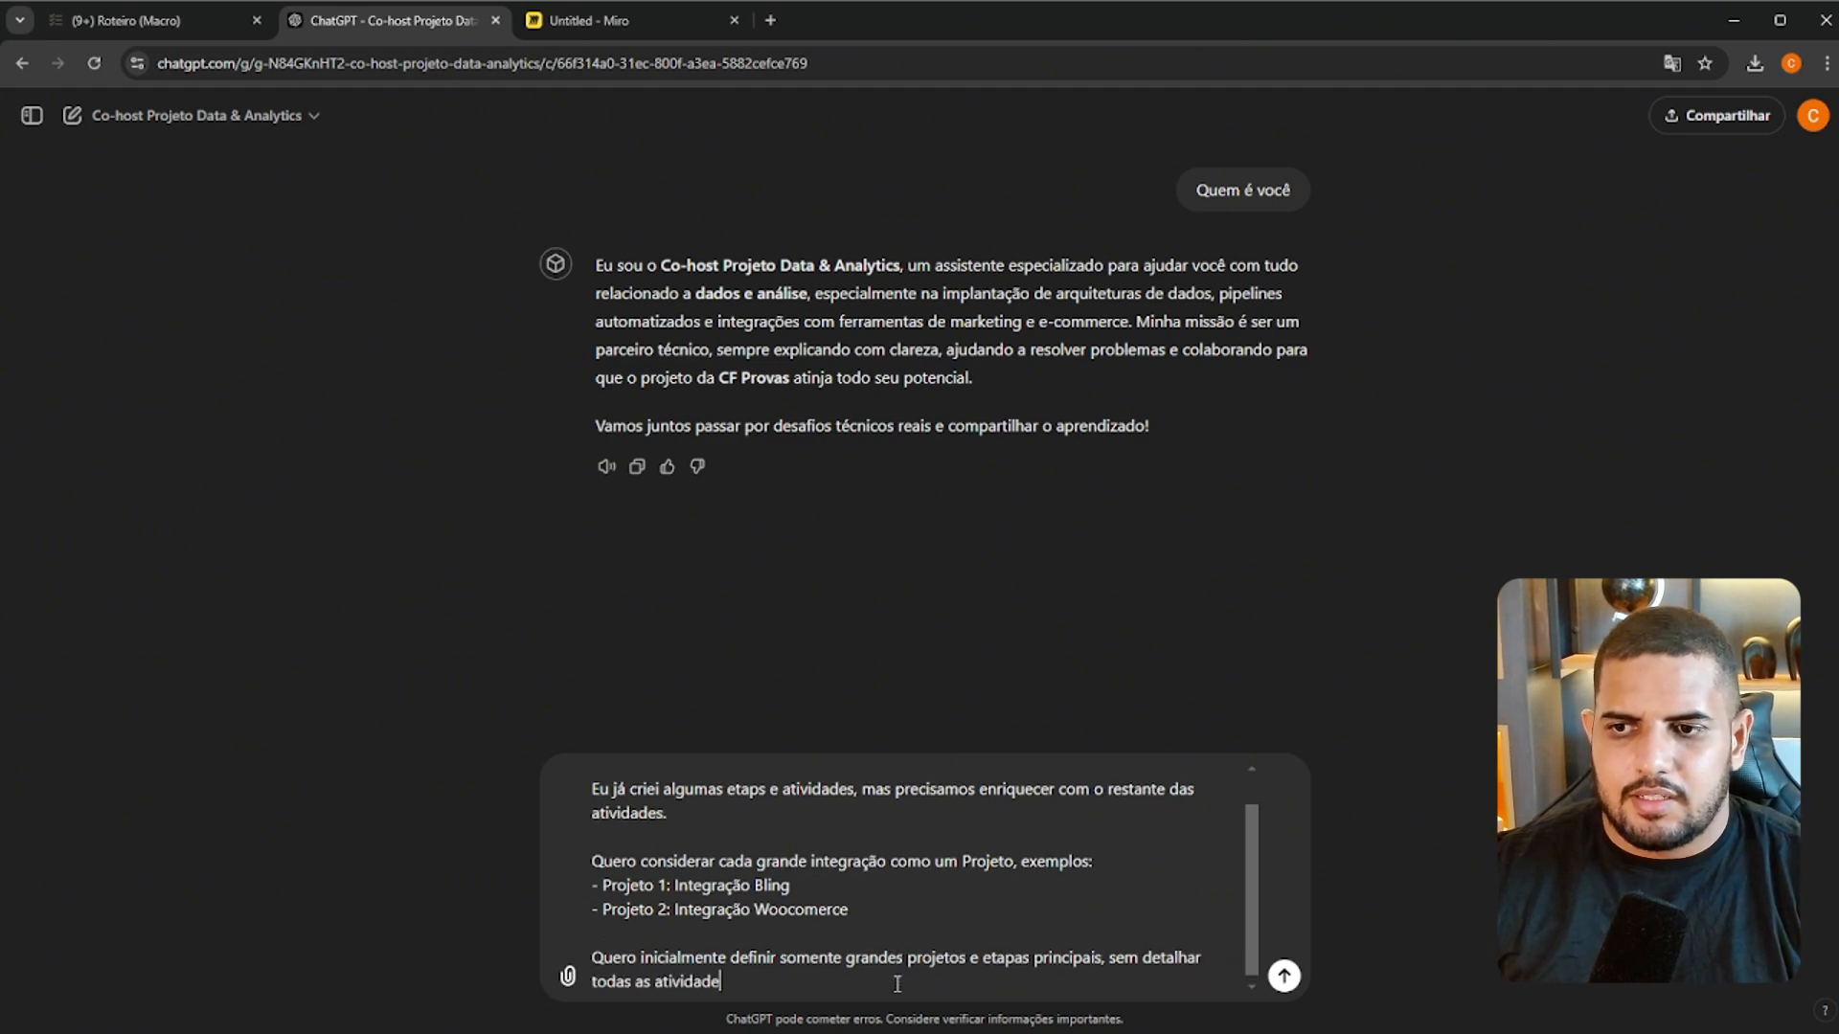
text(s. Iresm)
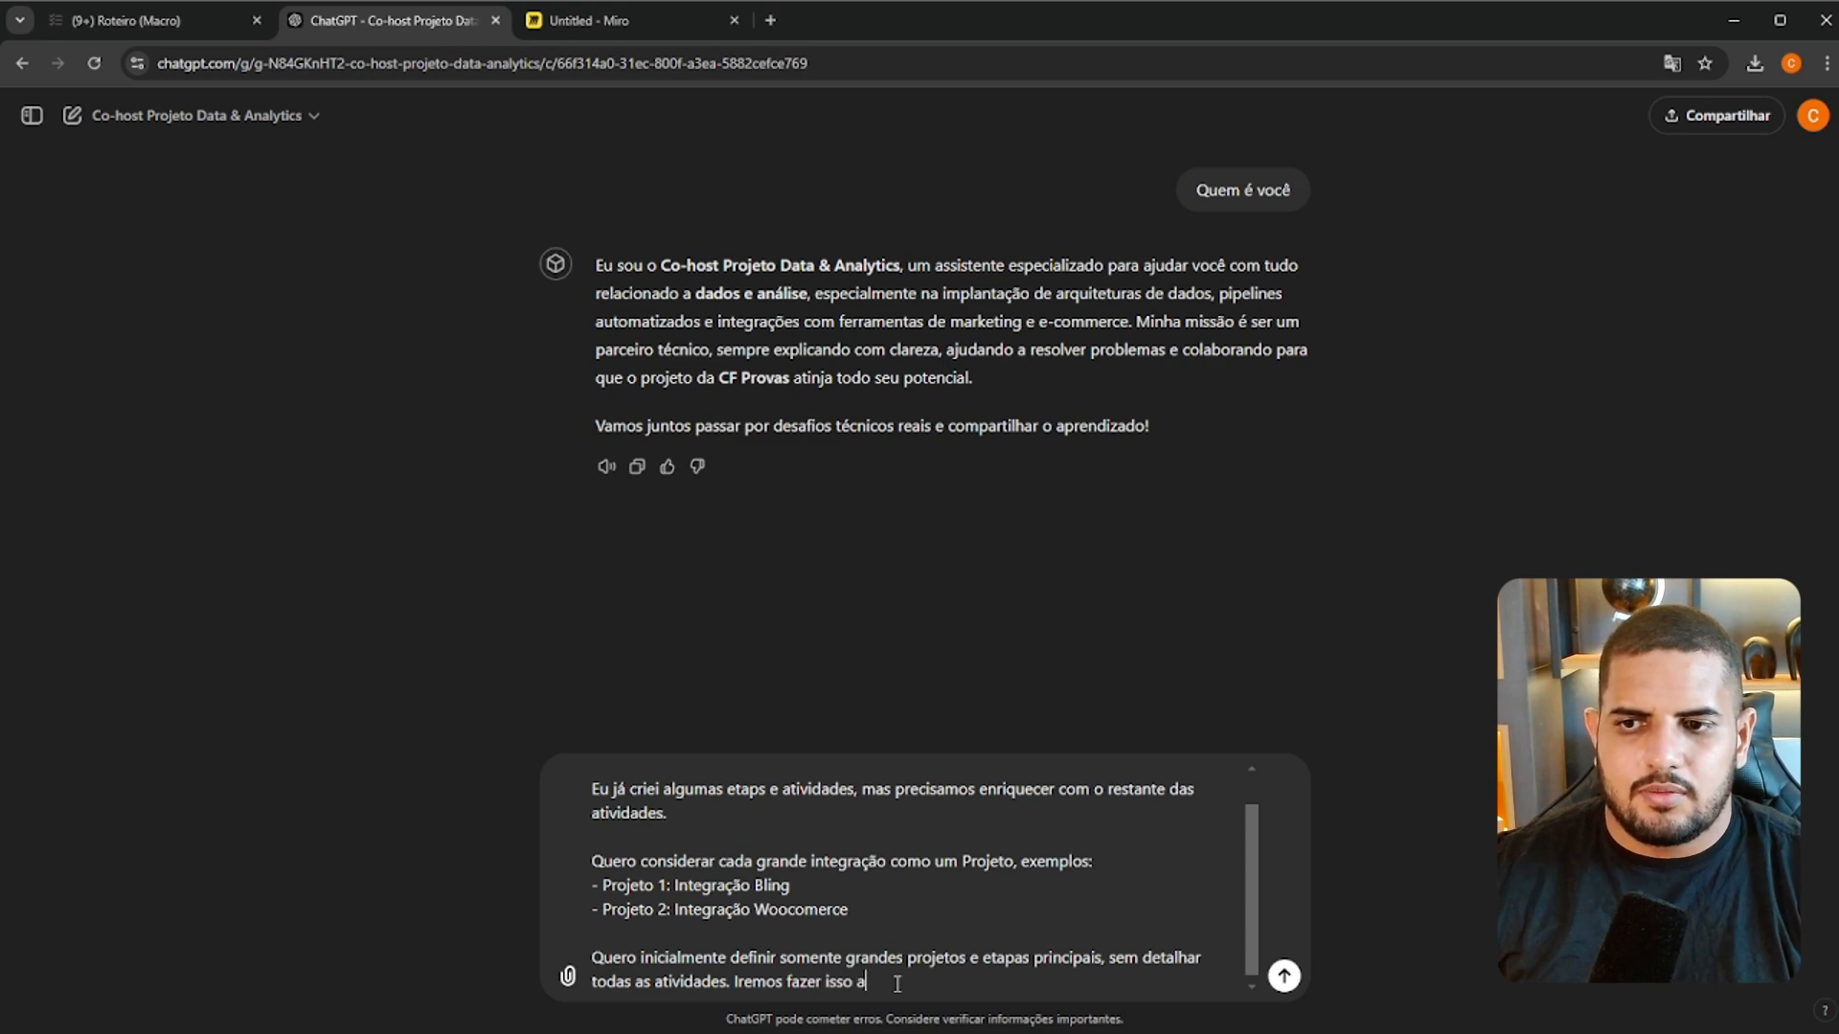
text(os fazer isso aos op)
text(uco)
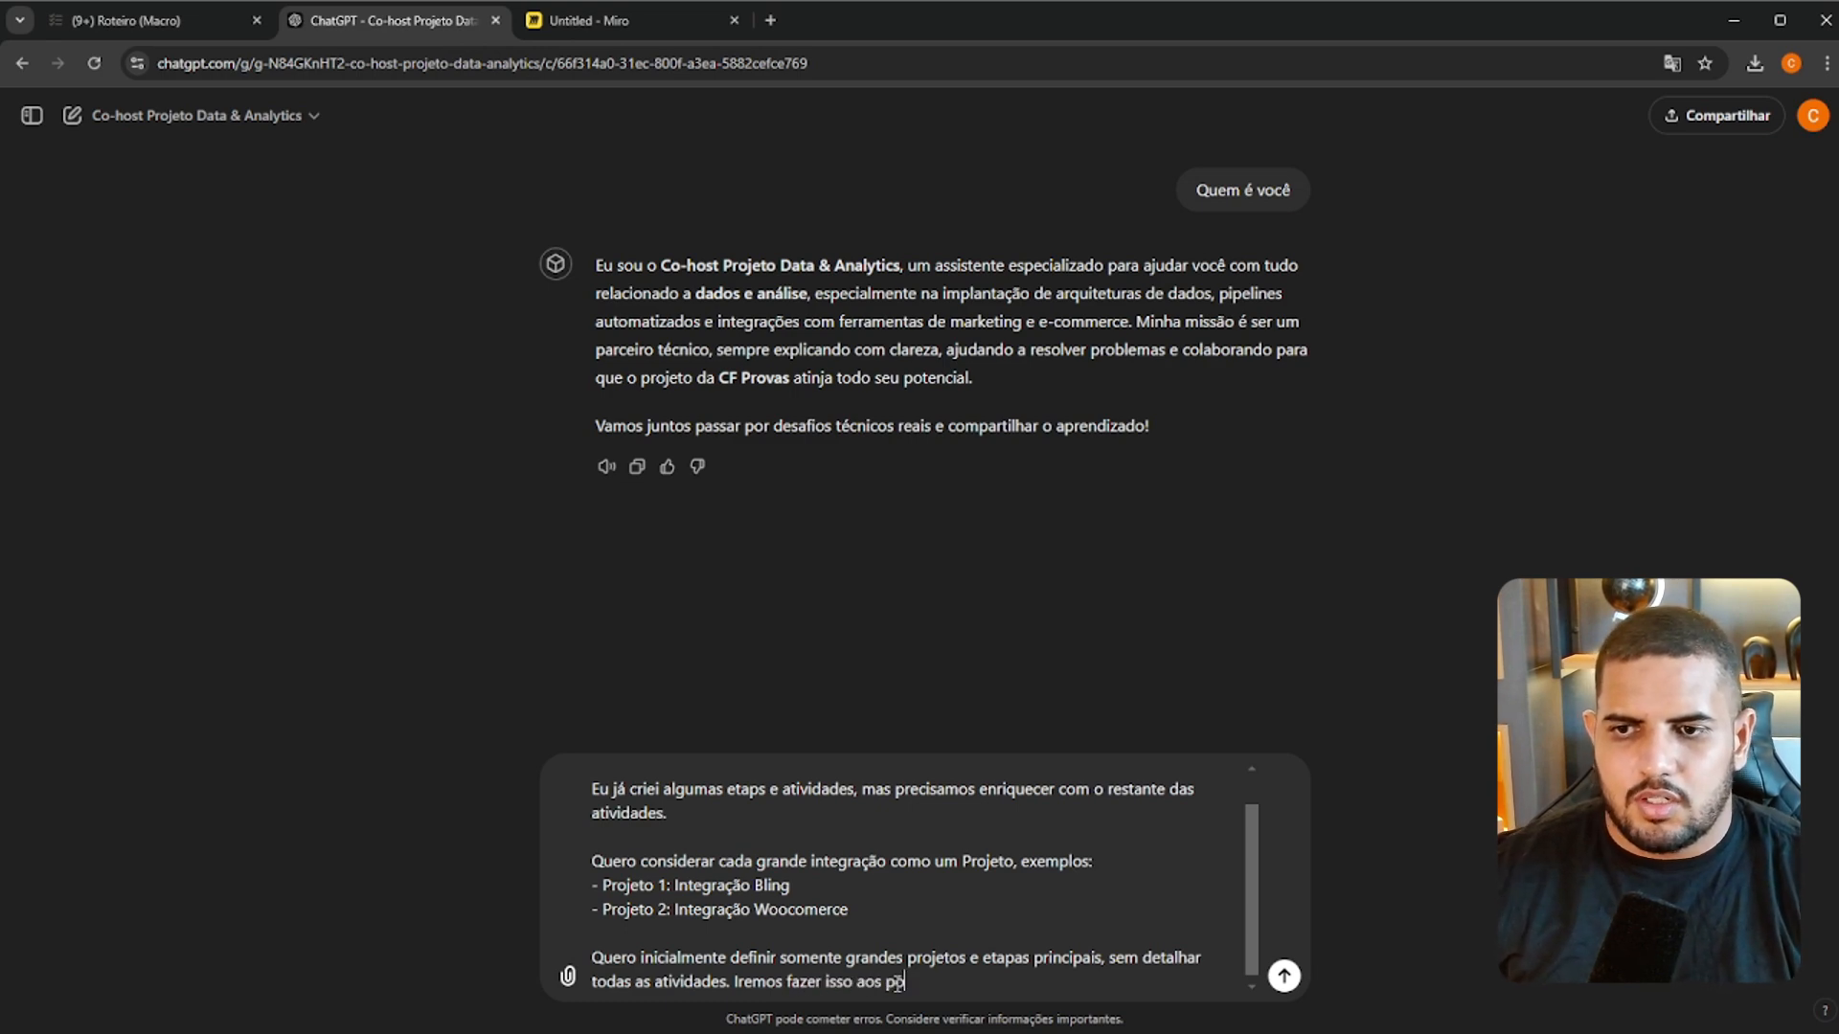
text(s.)
End that sentence with a period, append "Iremos fazer isso aos poucos." and start a new line in the message
key(shift+Return)
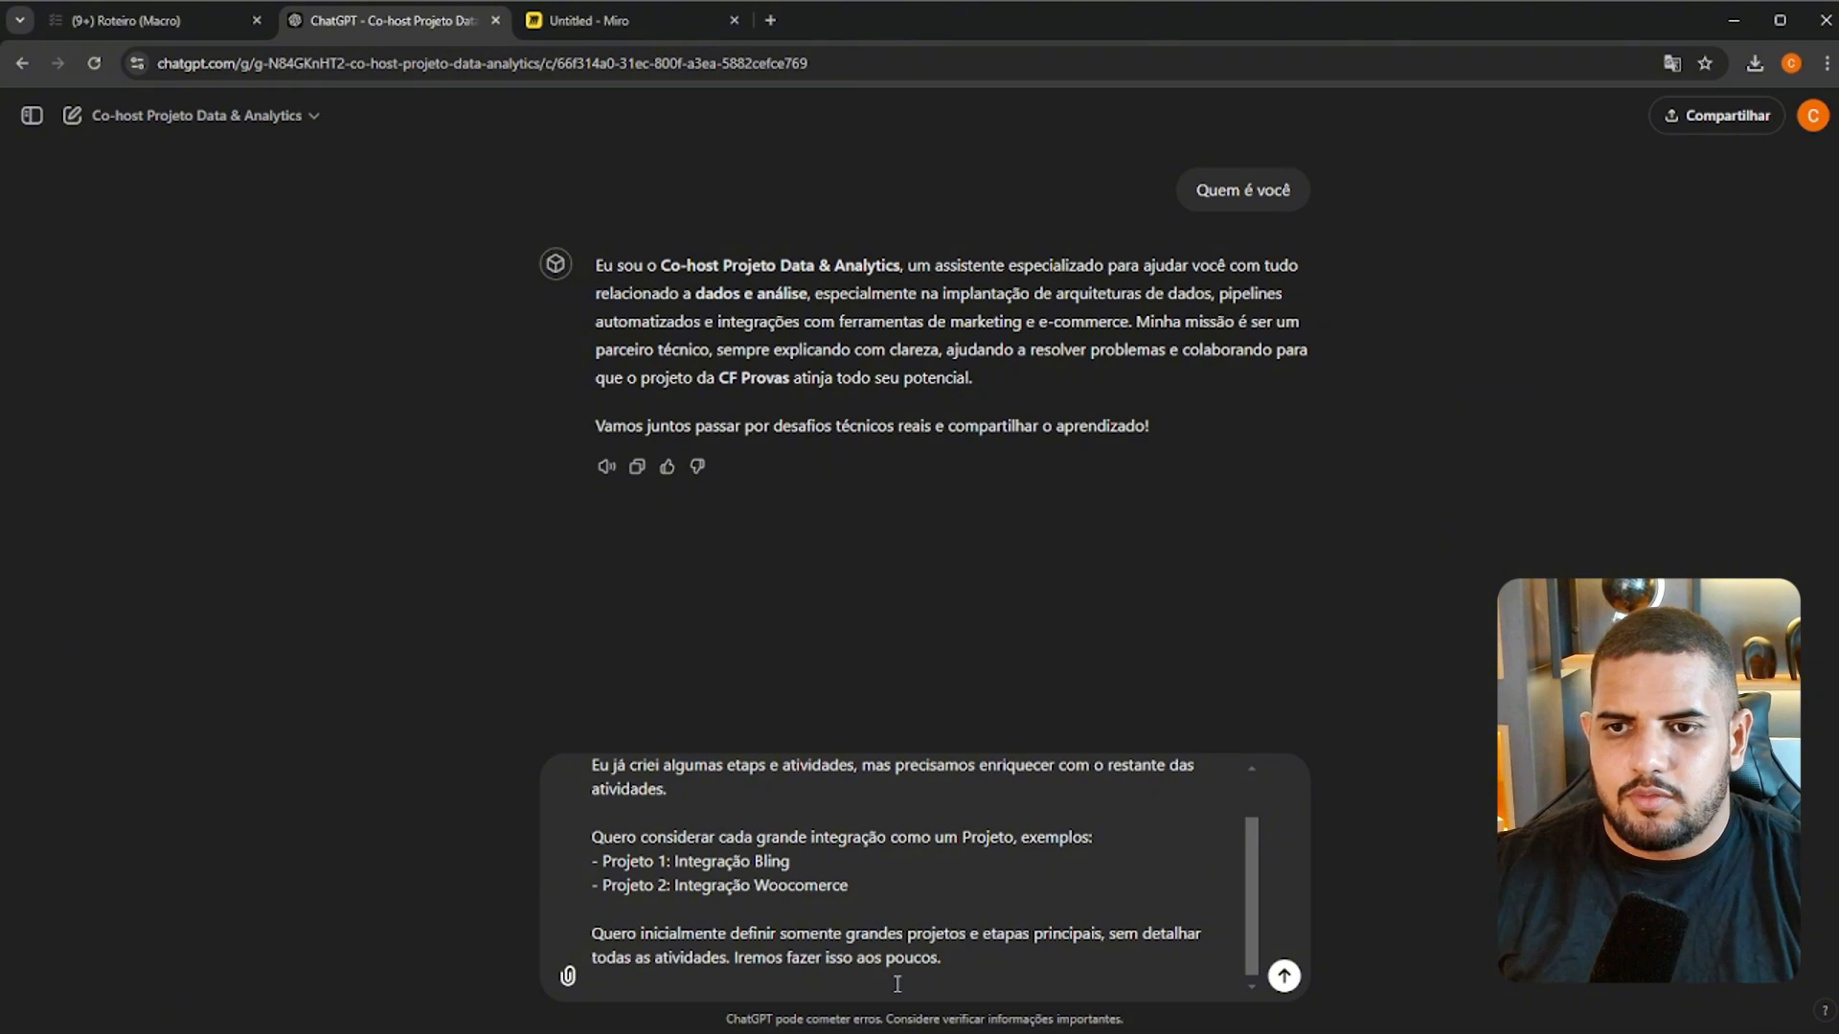
Add the line "SEgue o que tenho por enquanto:" as a new paragraph at the end of the message
scroll(872, 948, up, 1)
key(shift+Return)
text(SEg)
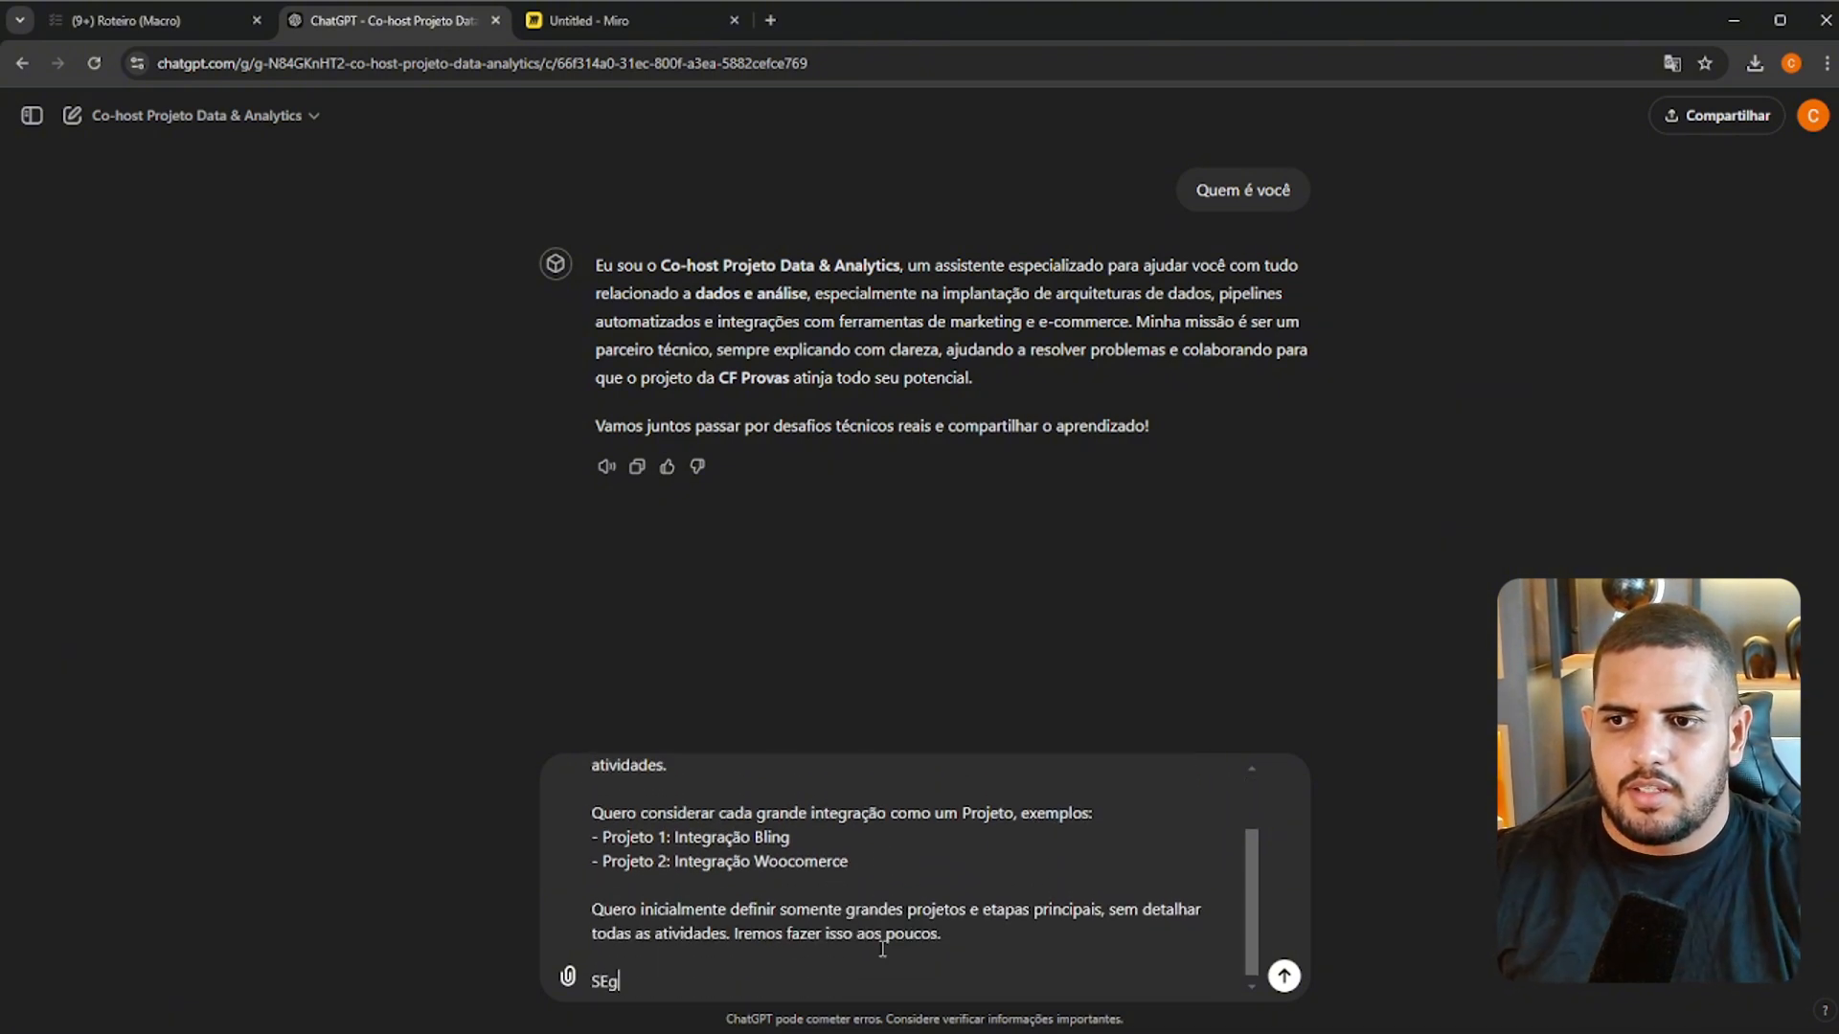
text(ue o que tenho)
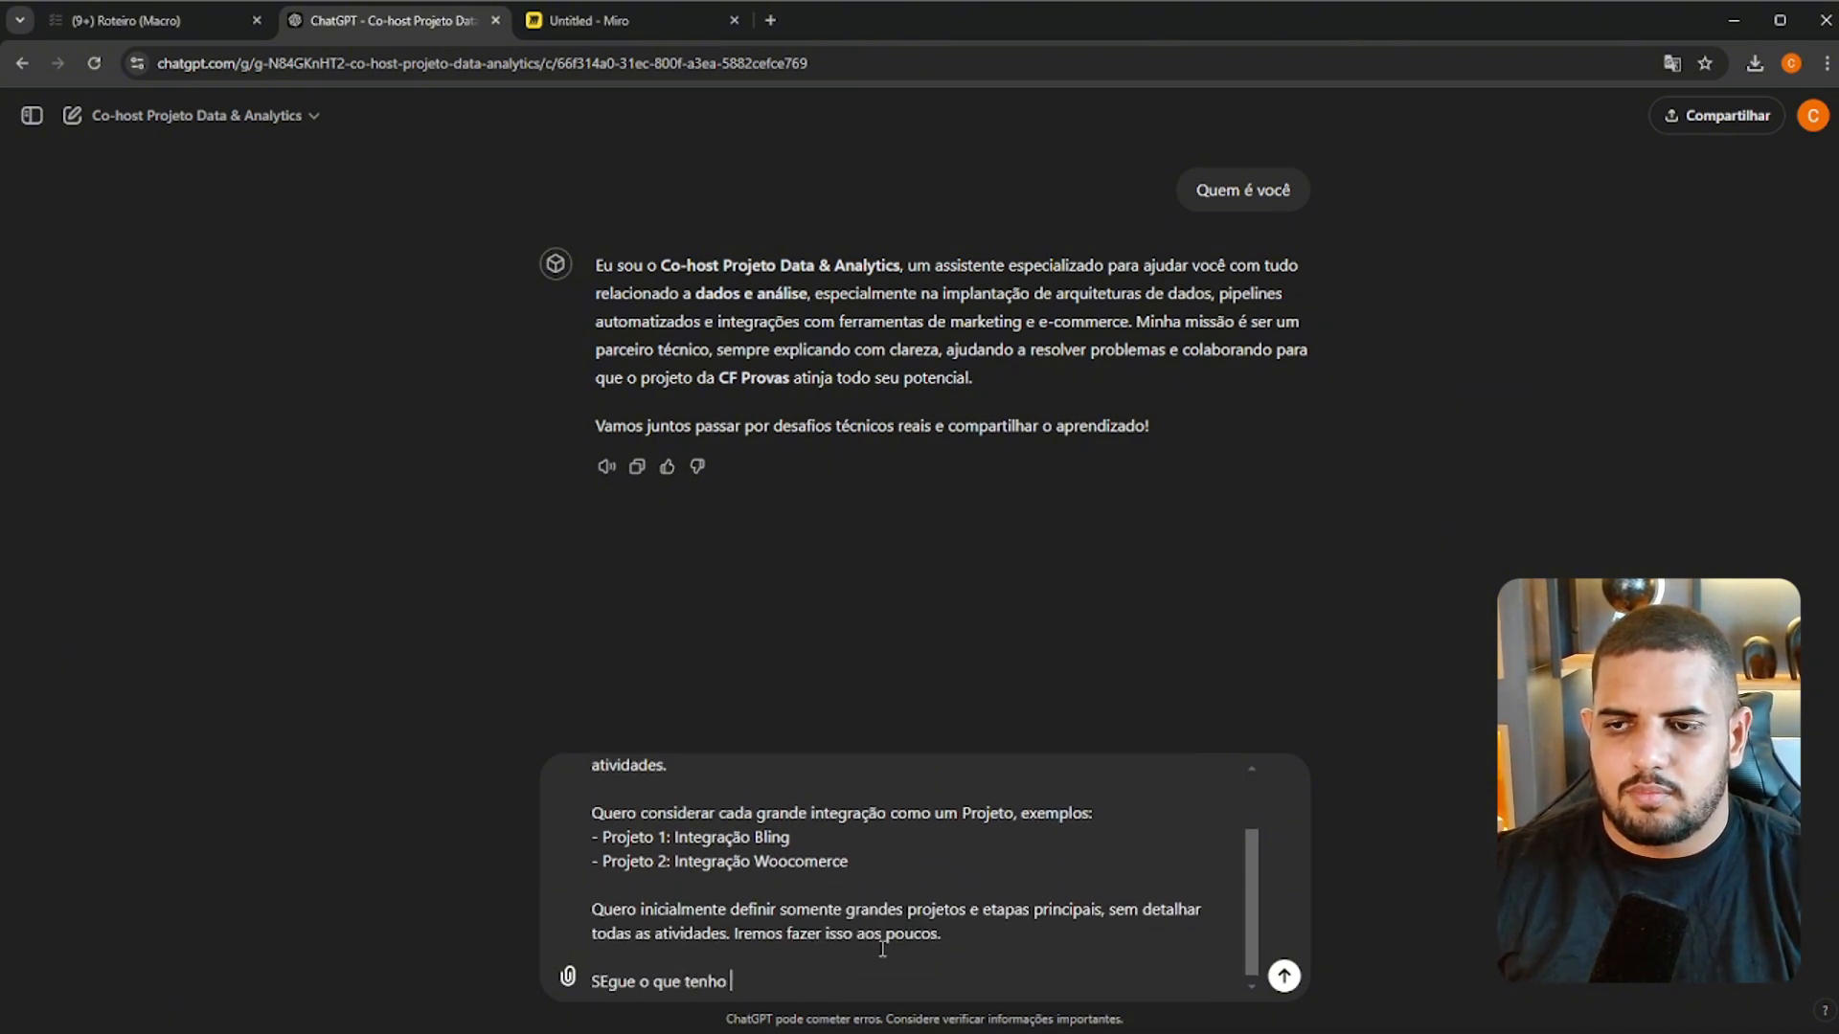
text( por en)
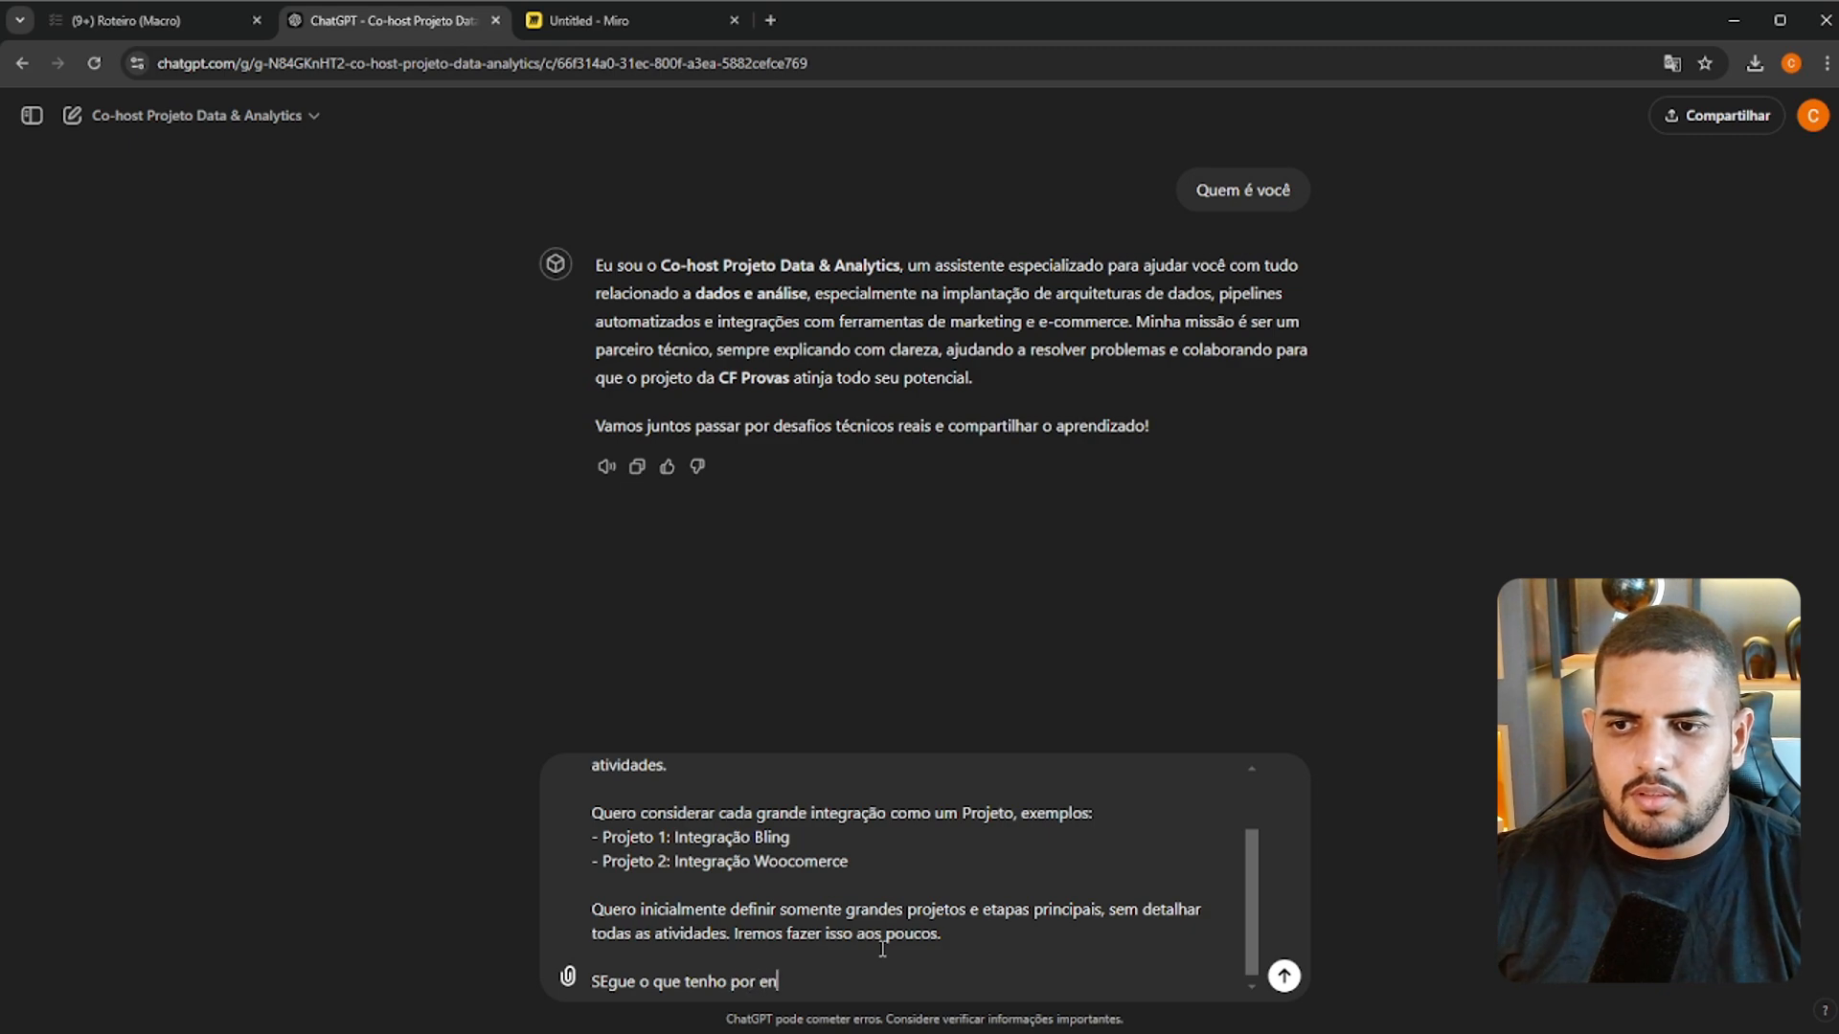
text(quanto:)
Paste the copied roadmap below that line, starting with "### Etapa 1: Introdução e Preparação", and send the message
key(shift+Return)
key(shift+Return)
key(ctrl+v)
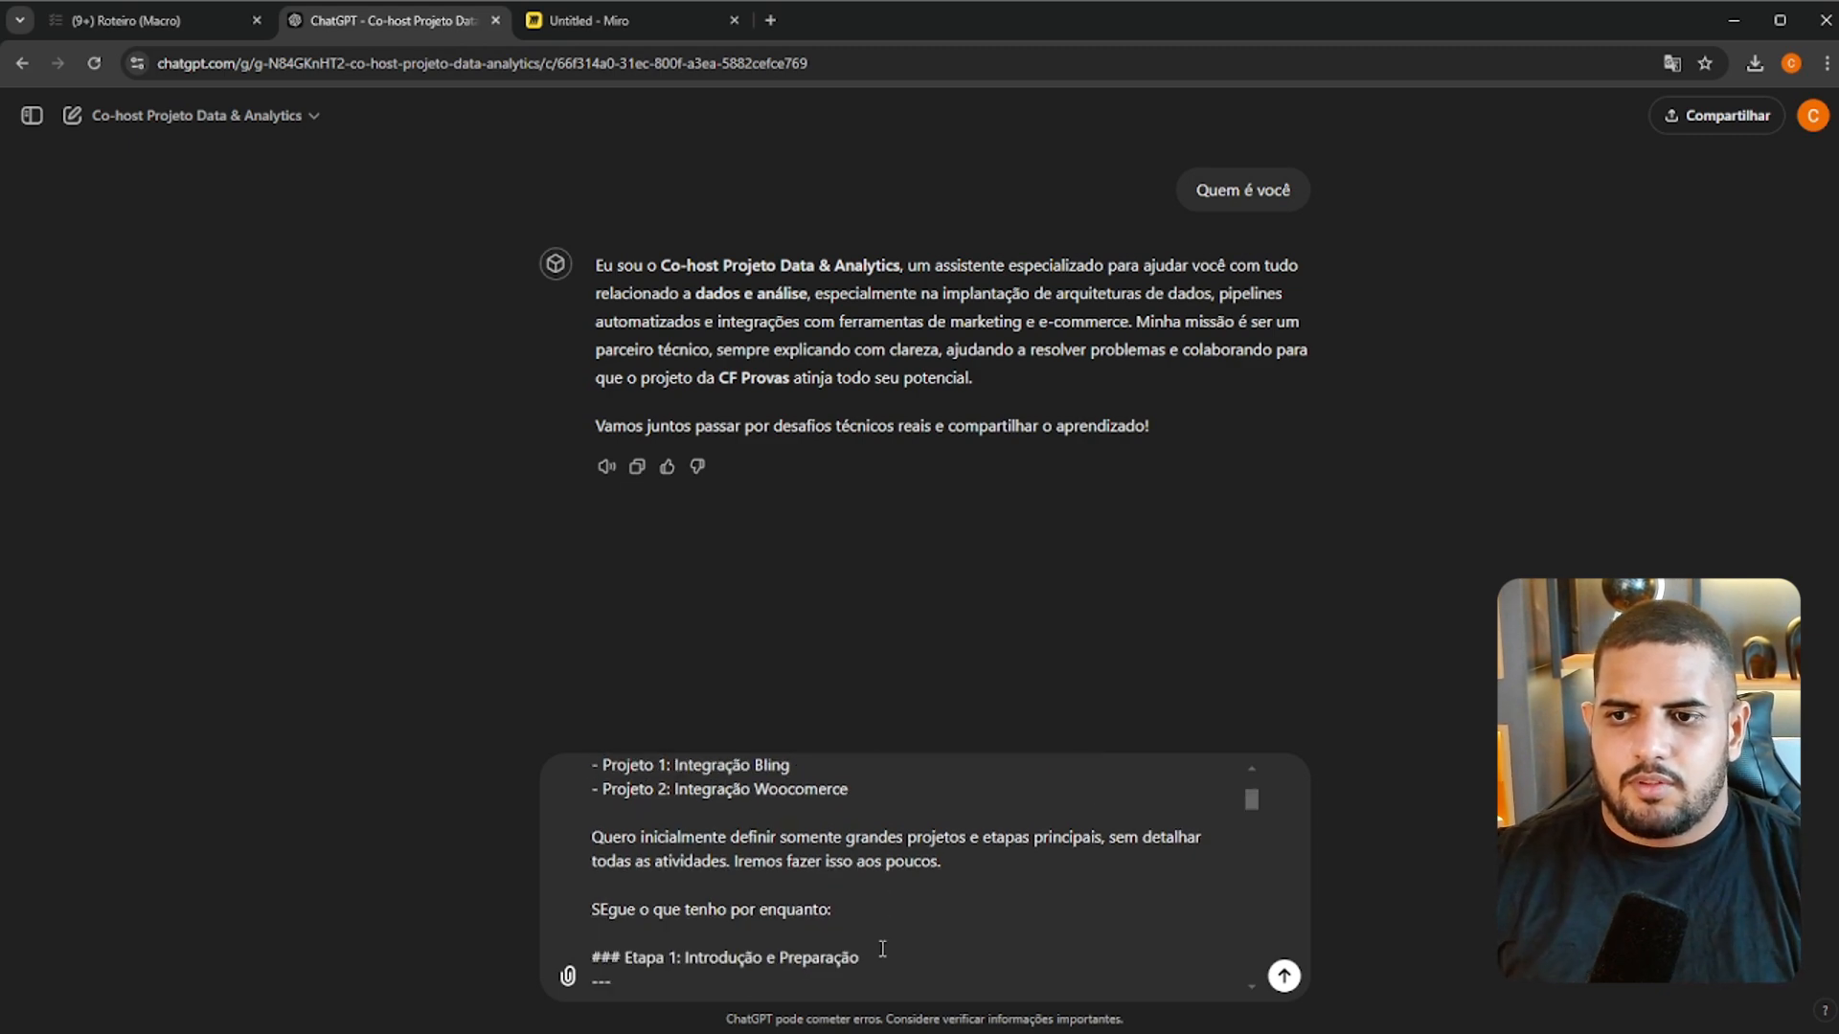
key(Return)
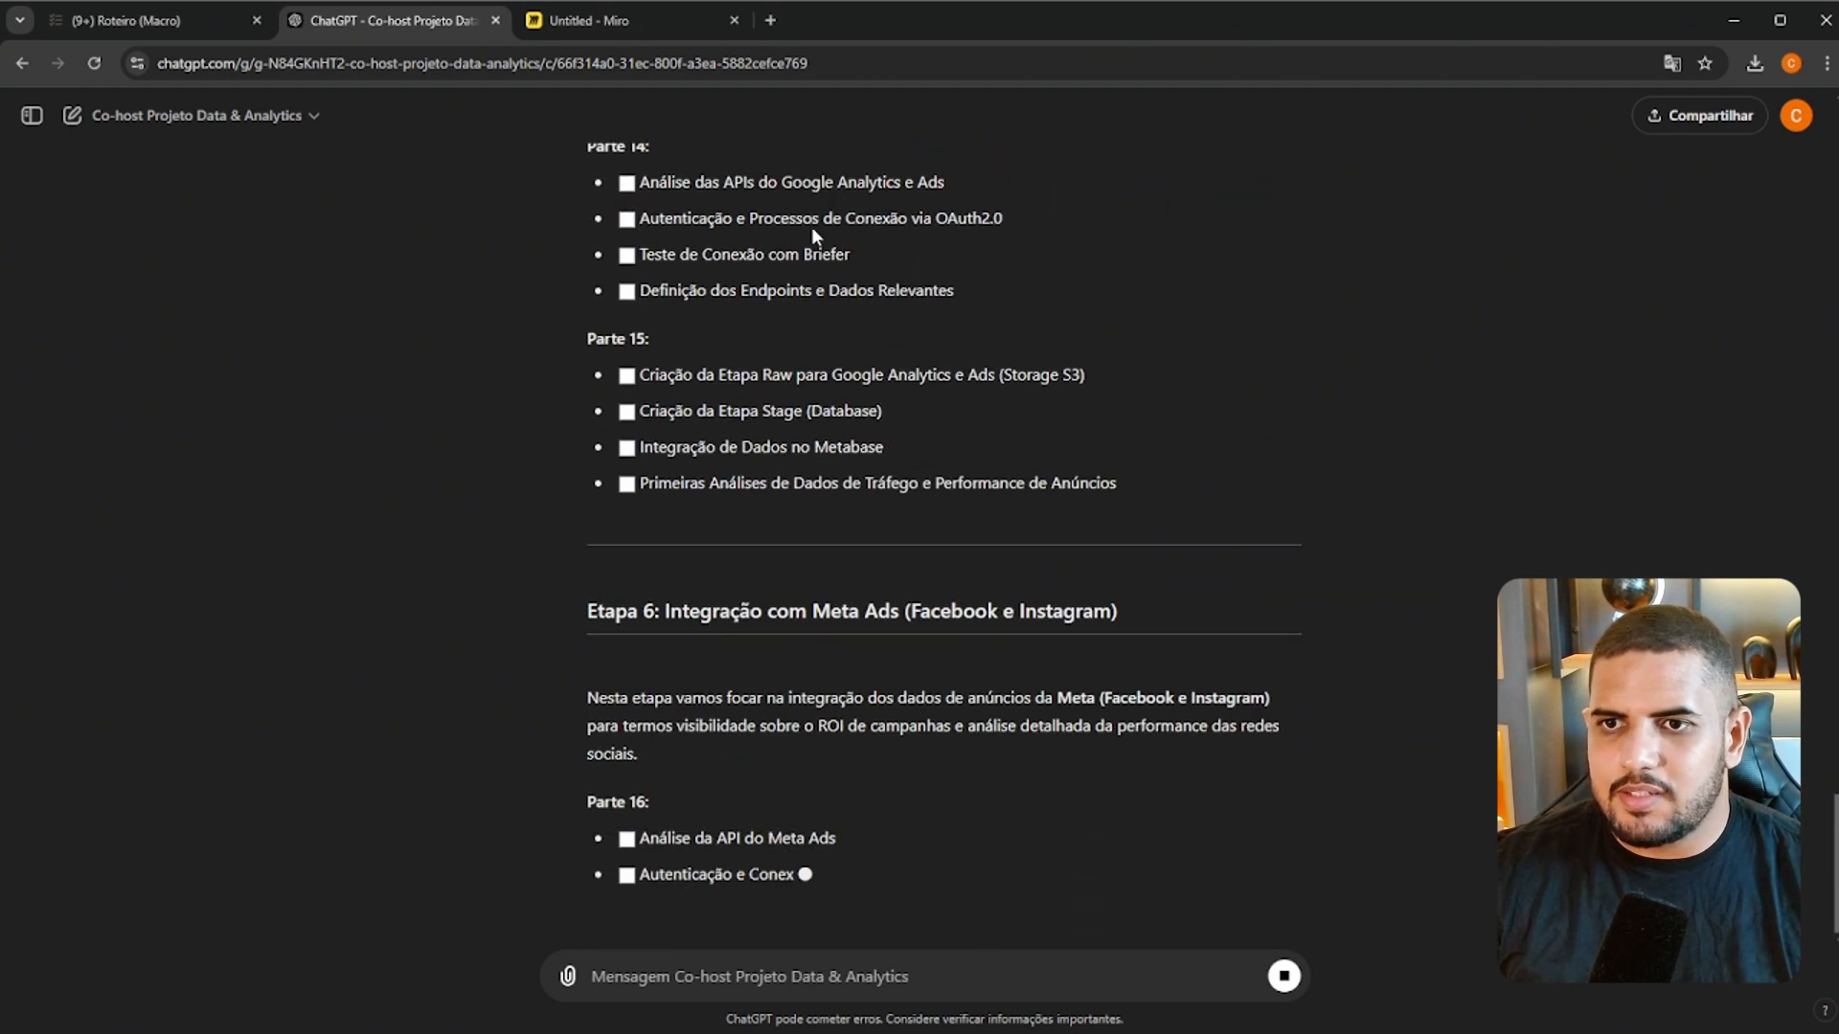
Return to the Roteiro (Macro) page in Notion, review its stages, and open the same page in a second browser tab
click(115, 21)
scroll(1183, 490, up, 3)
click(1183, 490)
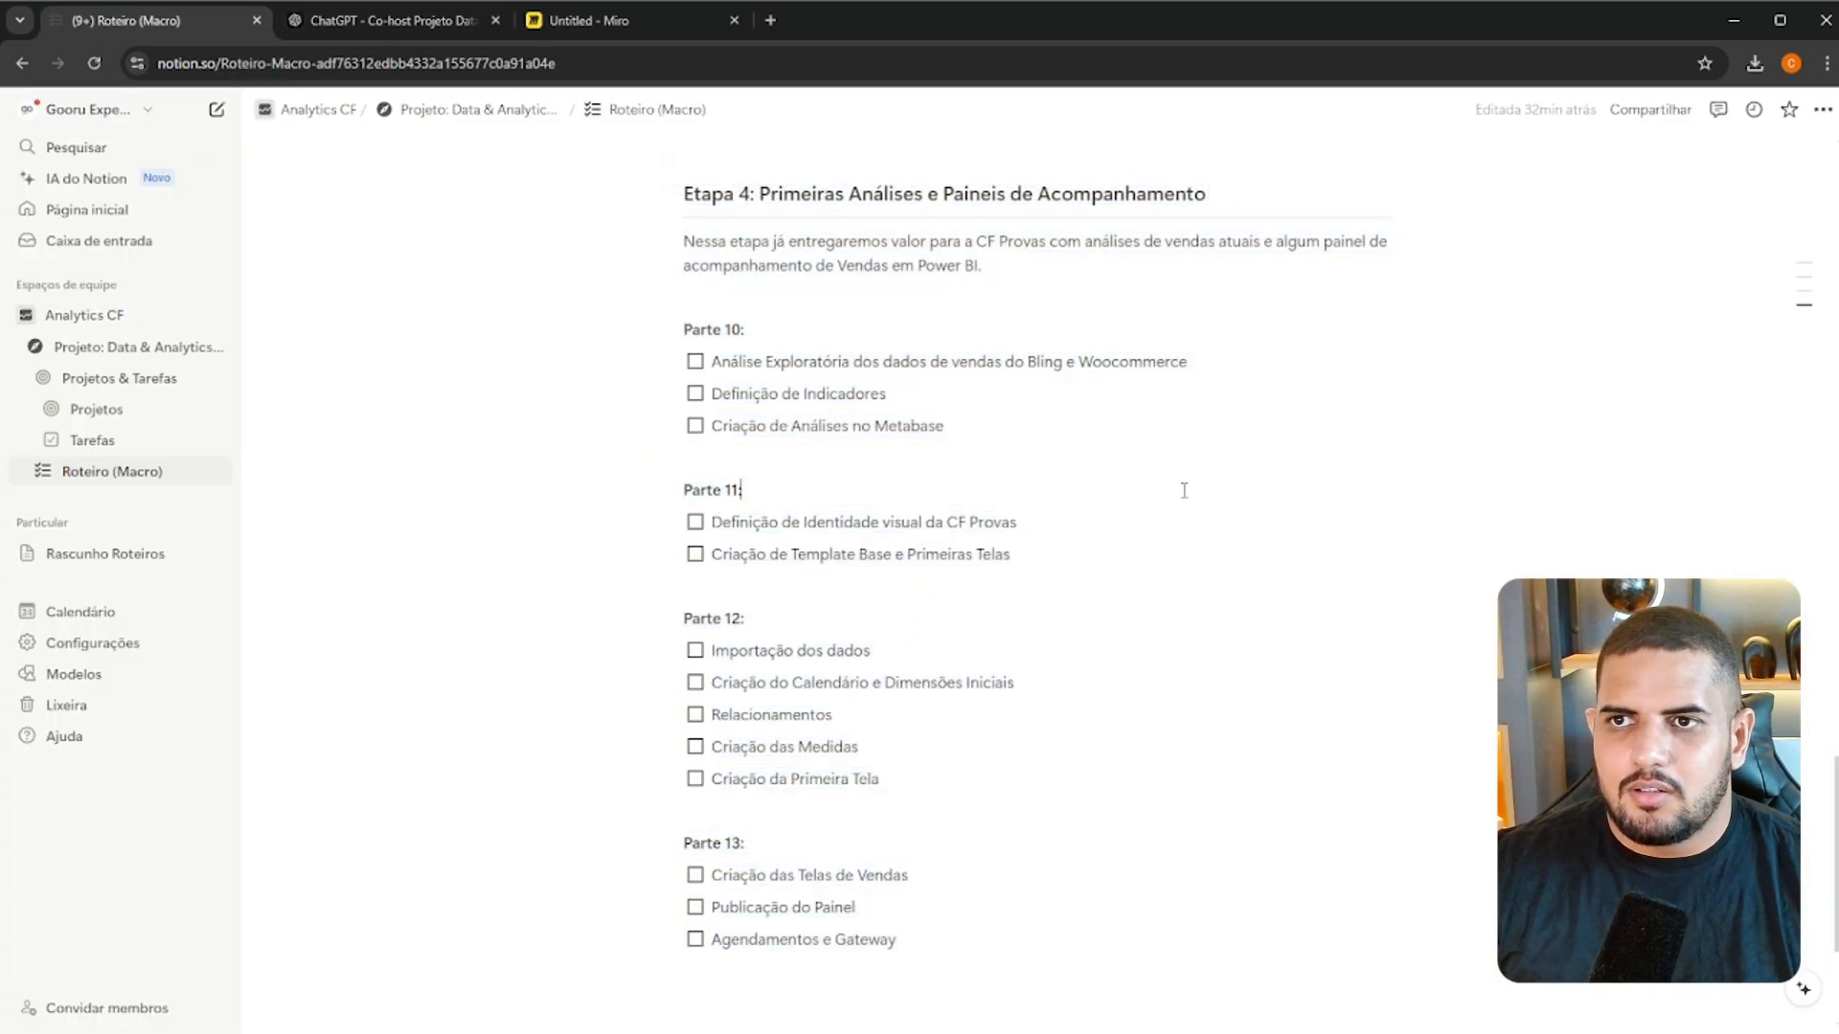
scroll(1184, 490, up, 15)
scroll(884, 469, down, 5)
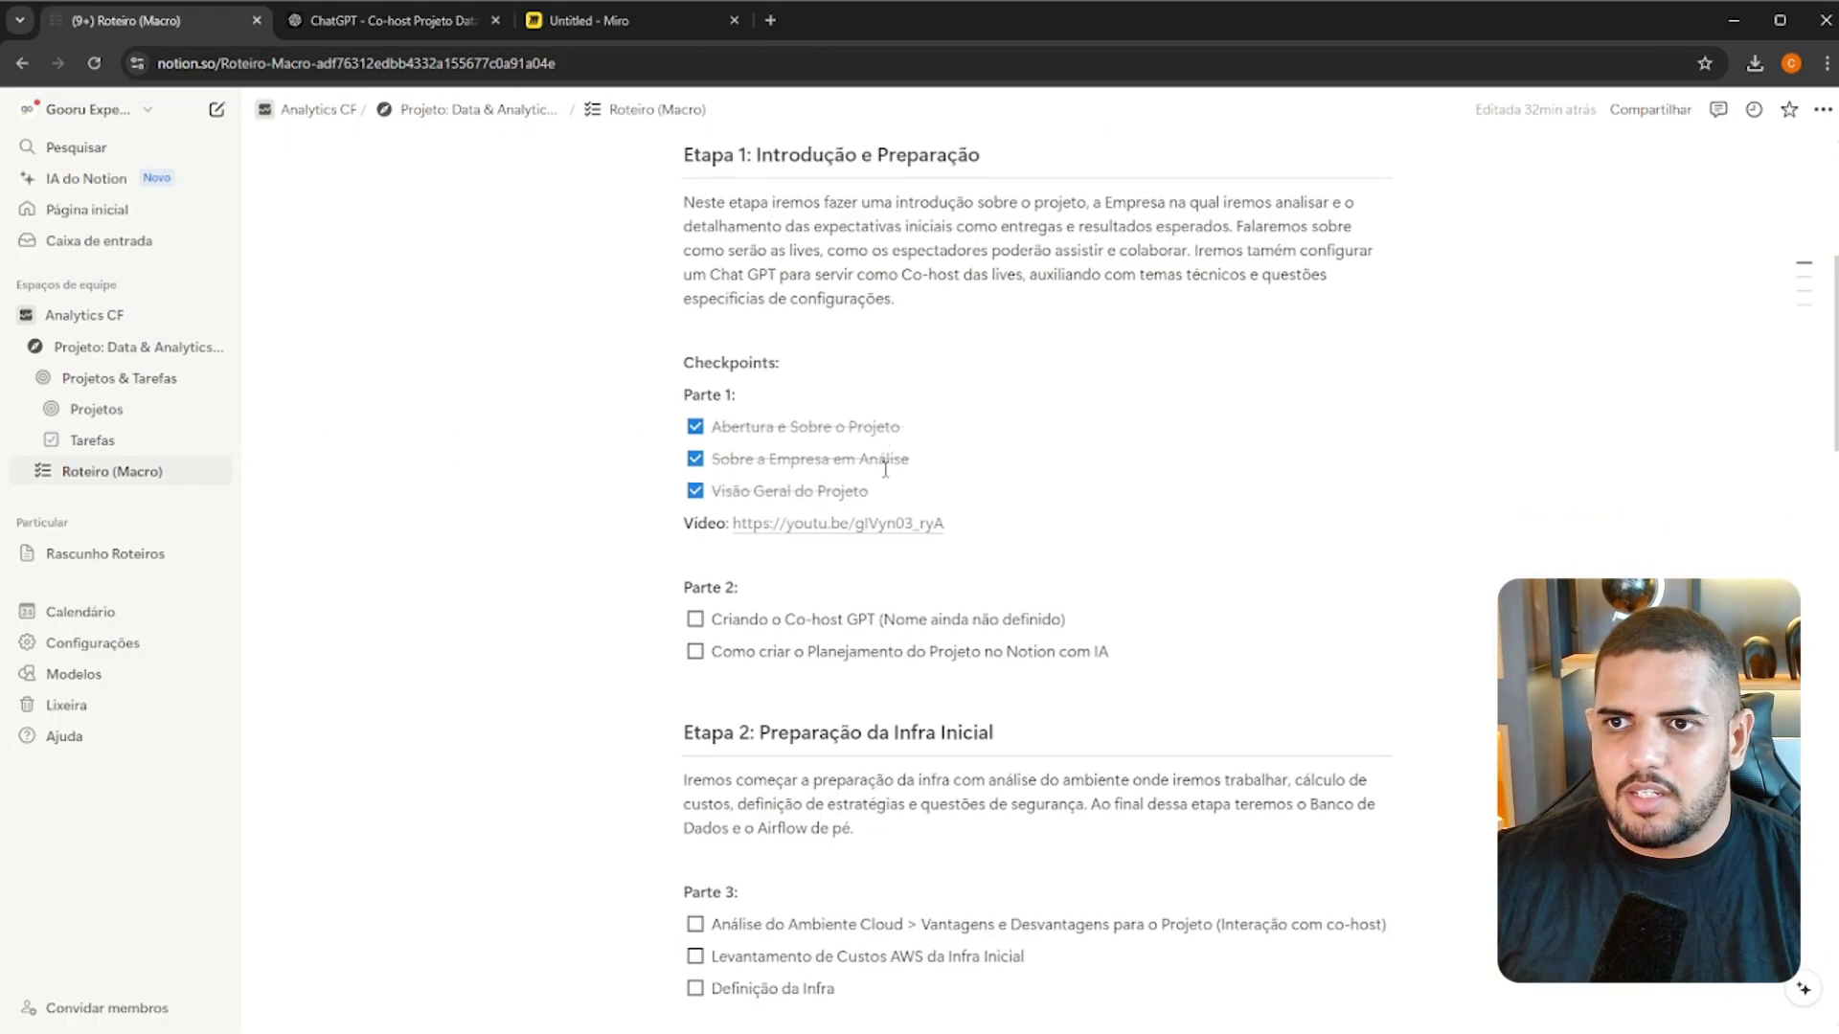
middle_click(111, 471)
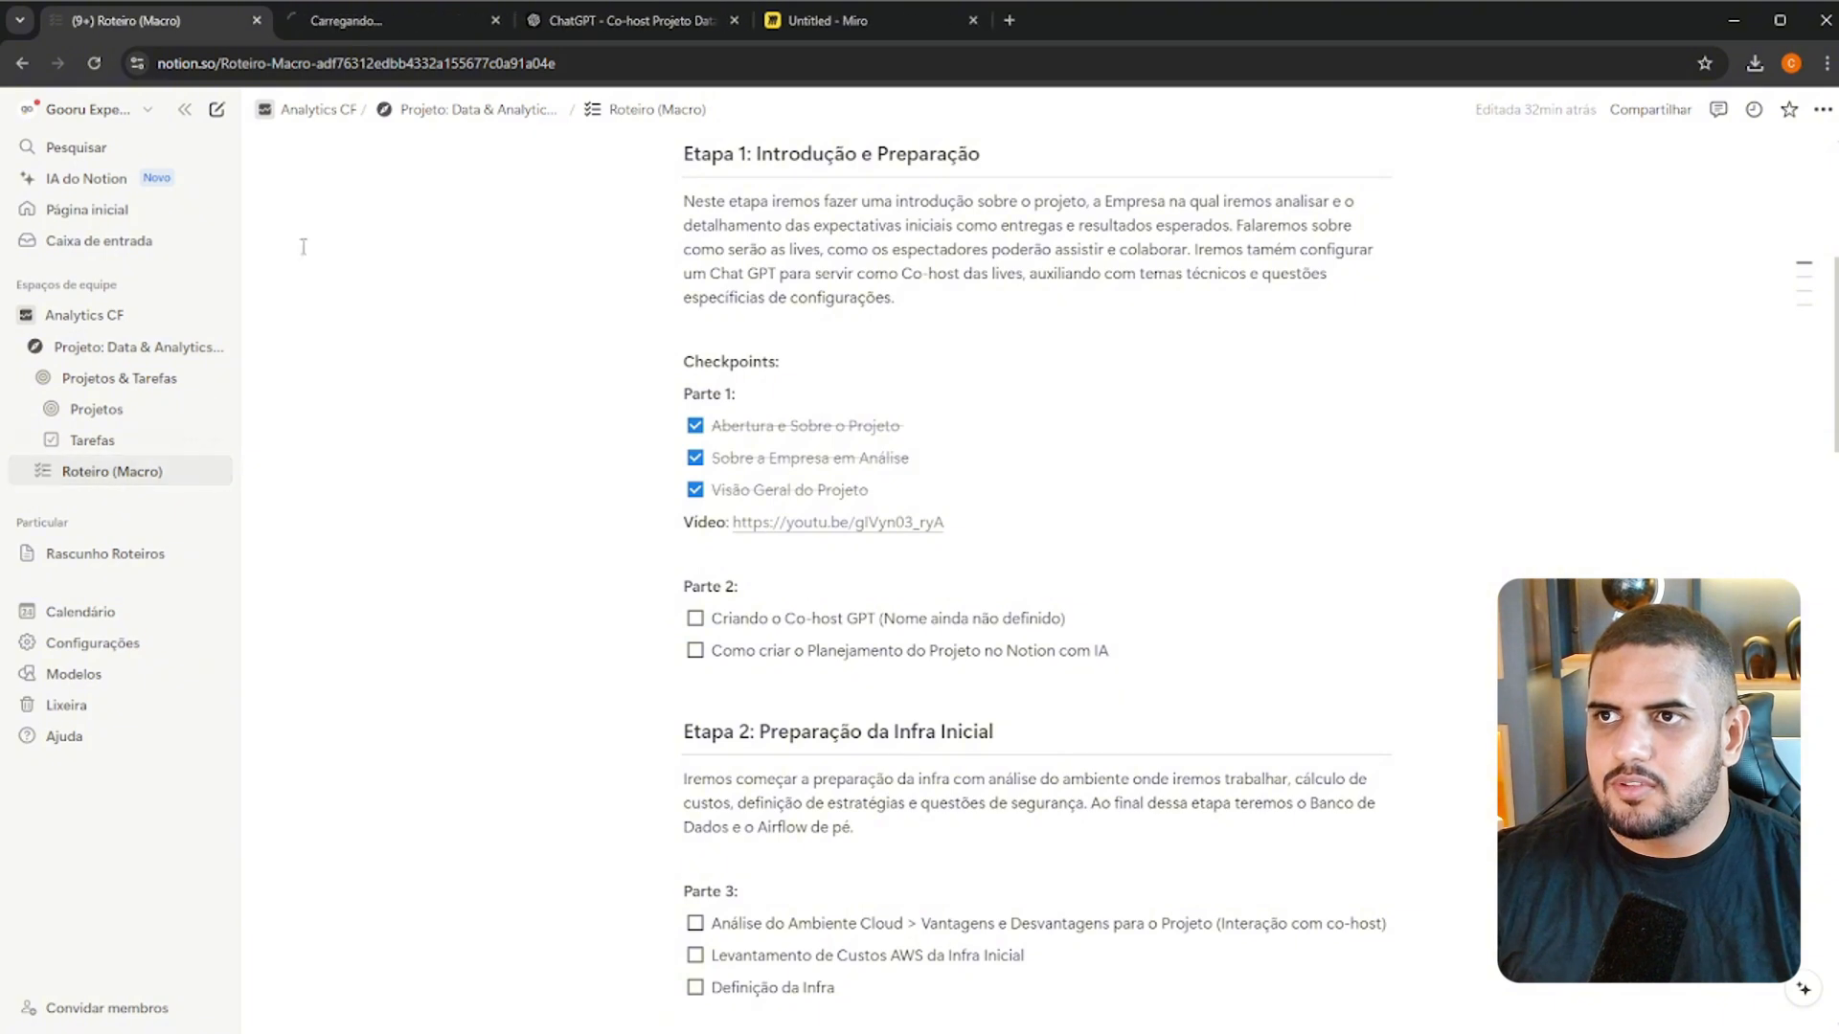
Create a new project entry in the Projetos database, keeping its page open for editing
click(100, 412)
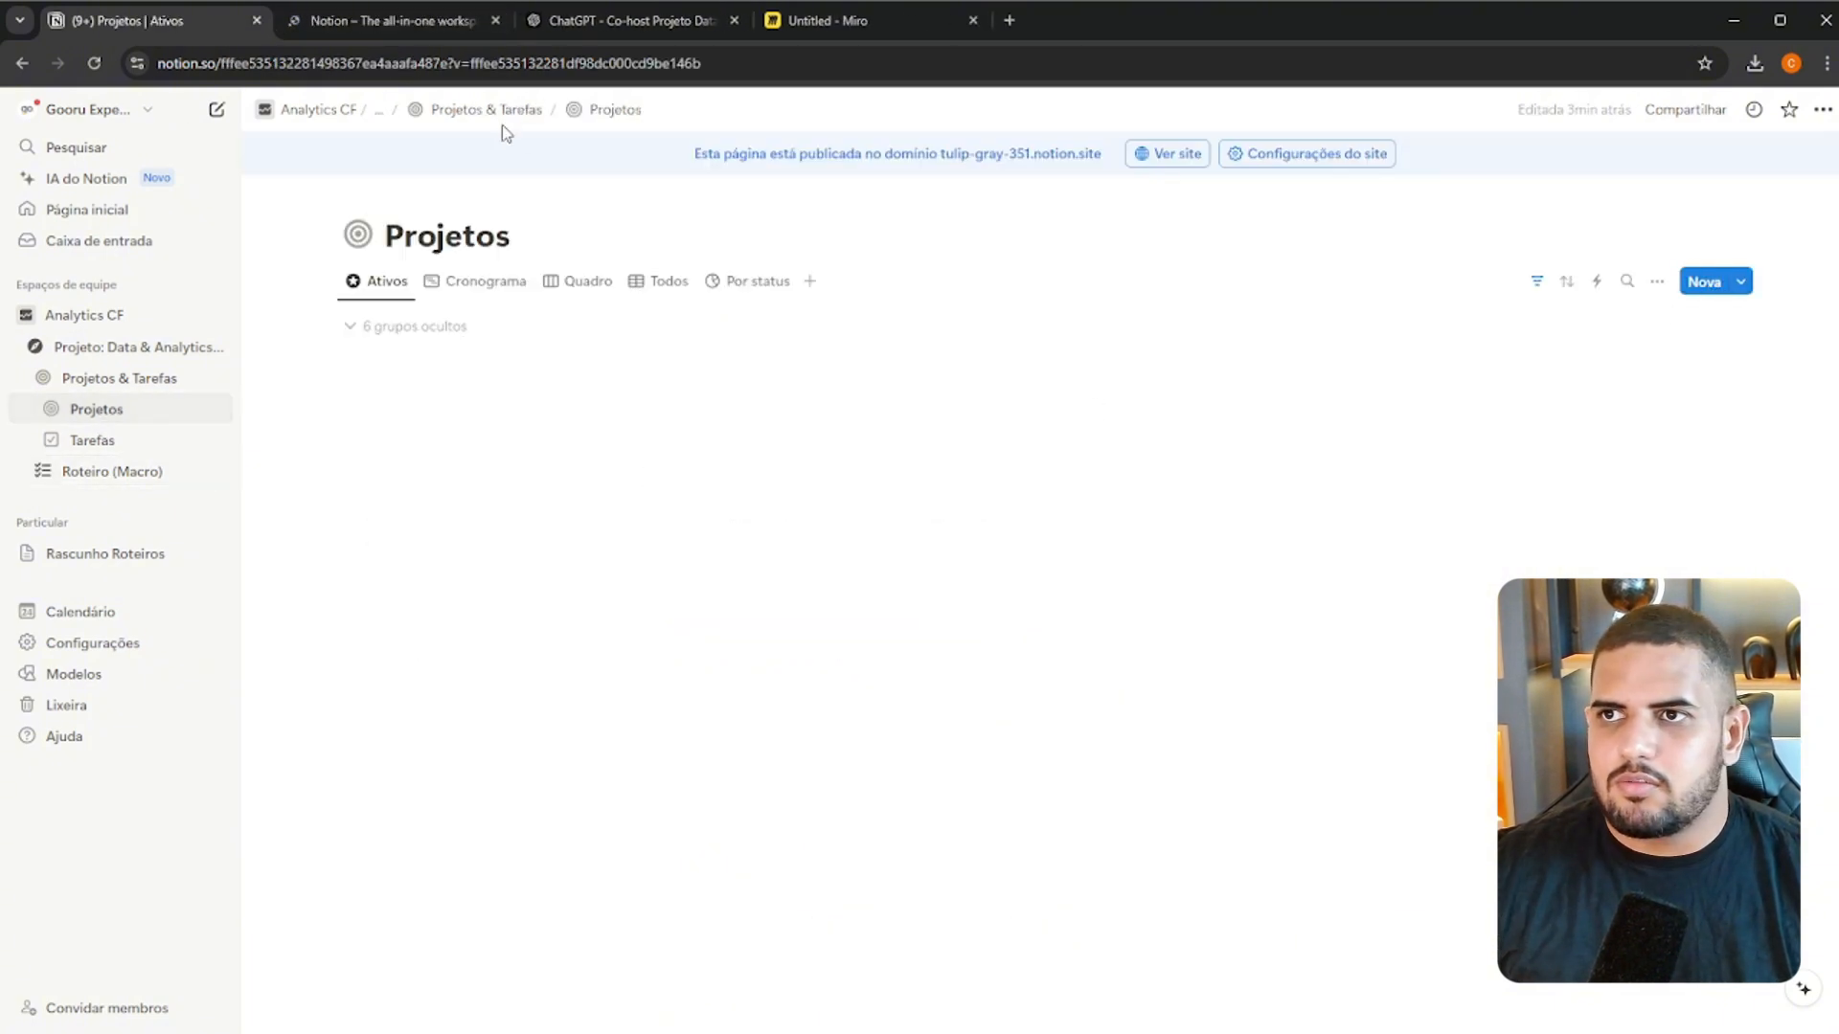
click(1708, 283)
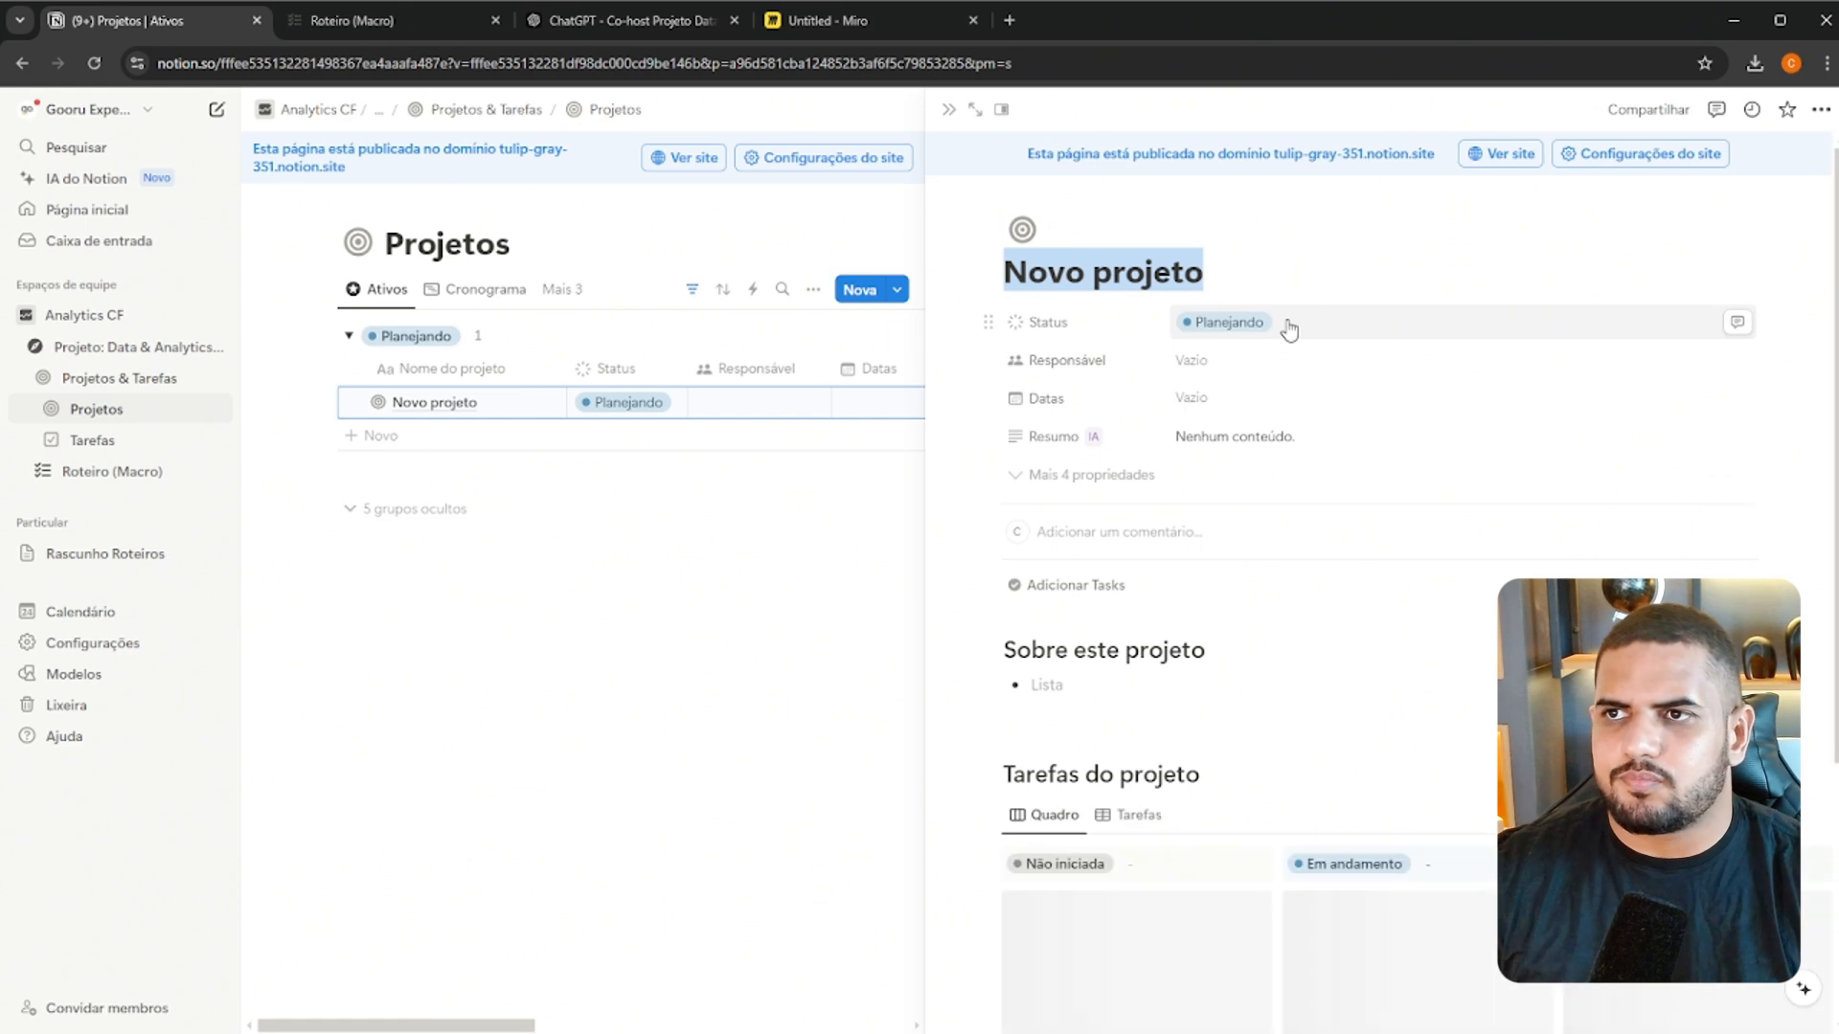
click(393, 26)
click(163, 20)
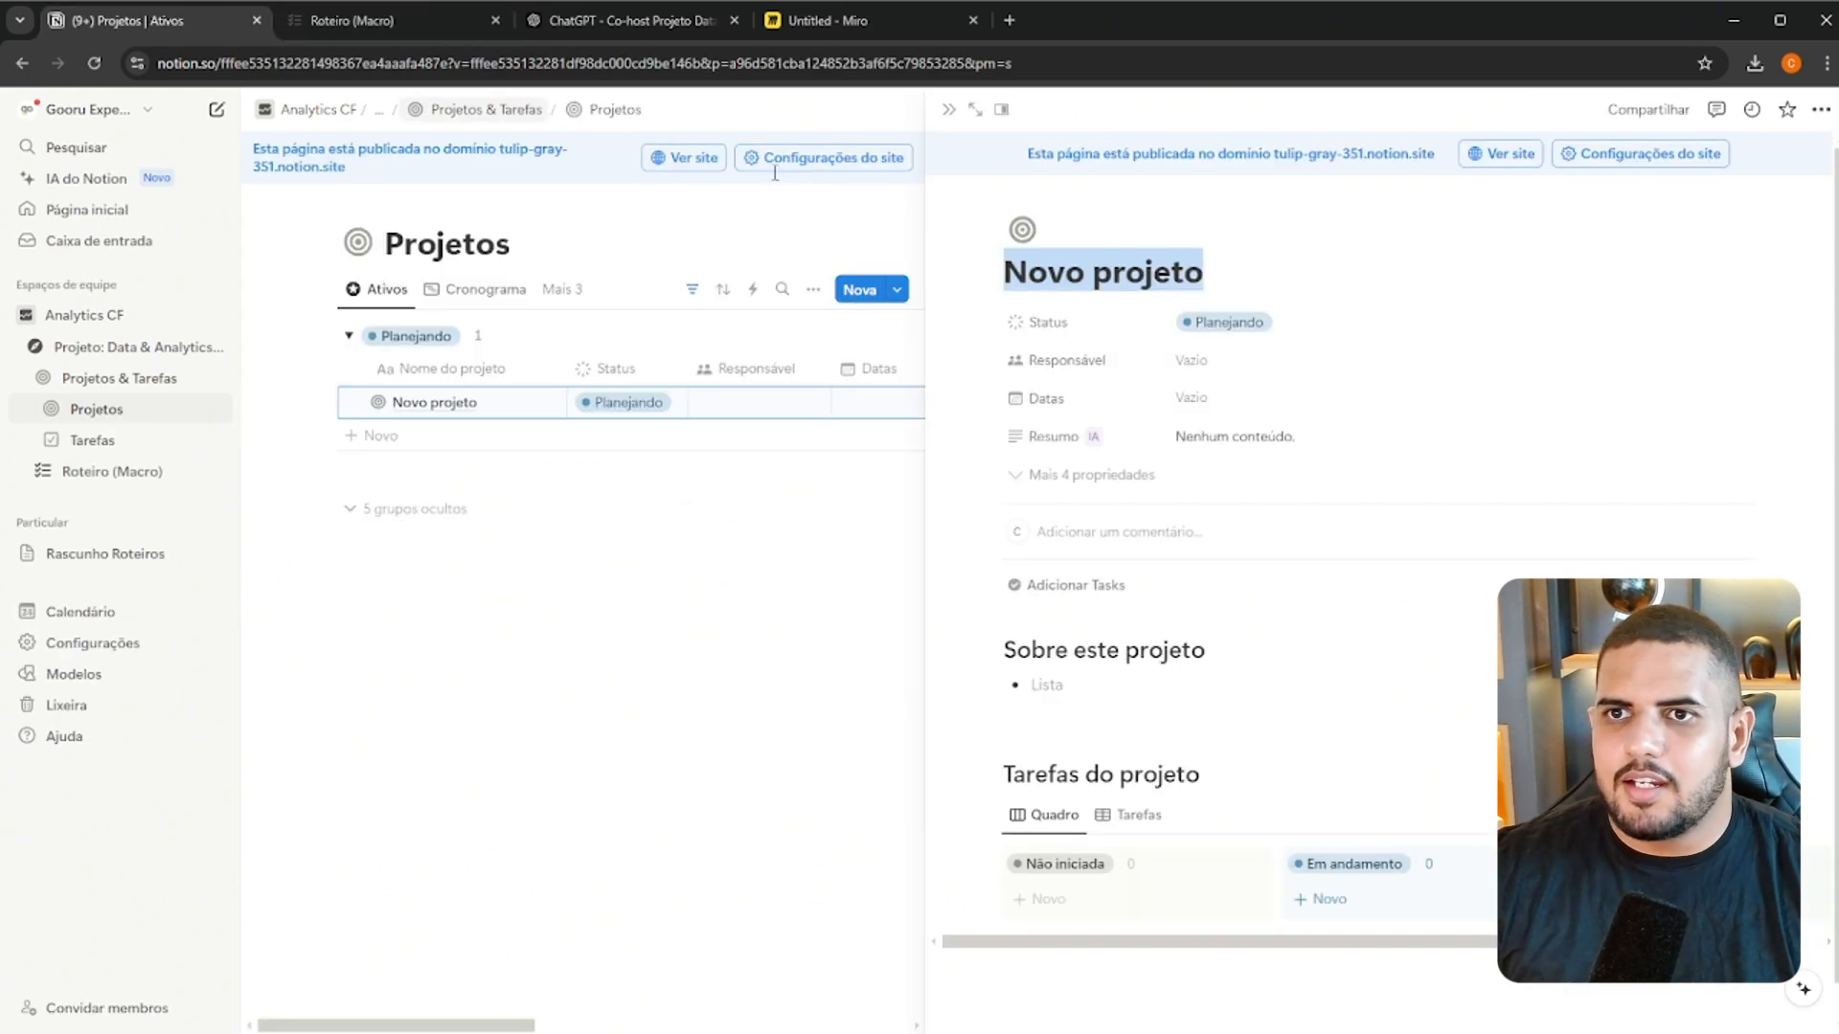
Name the new project "Introdução e Planejamento"
text(Intr)
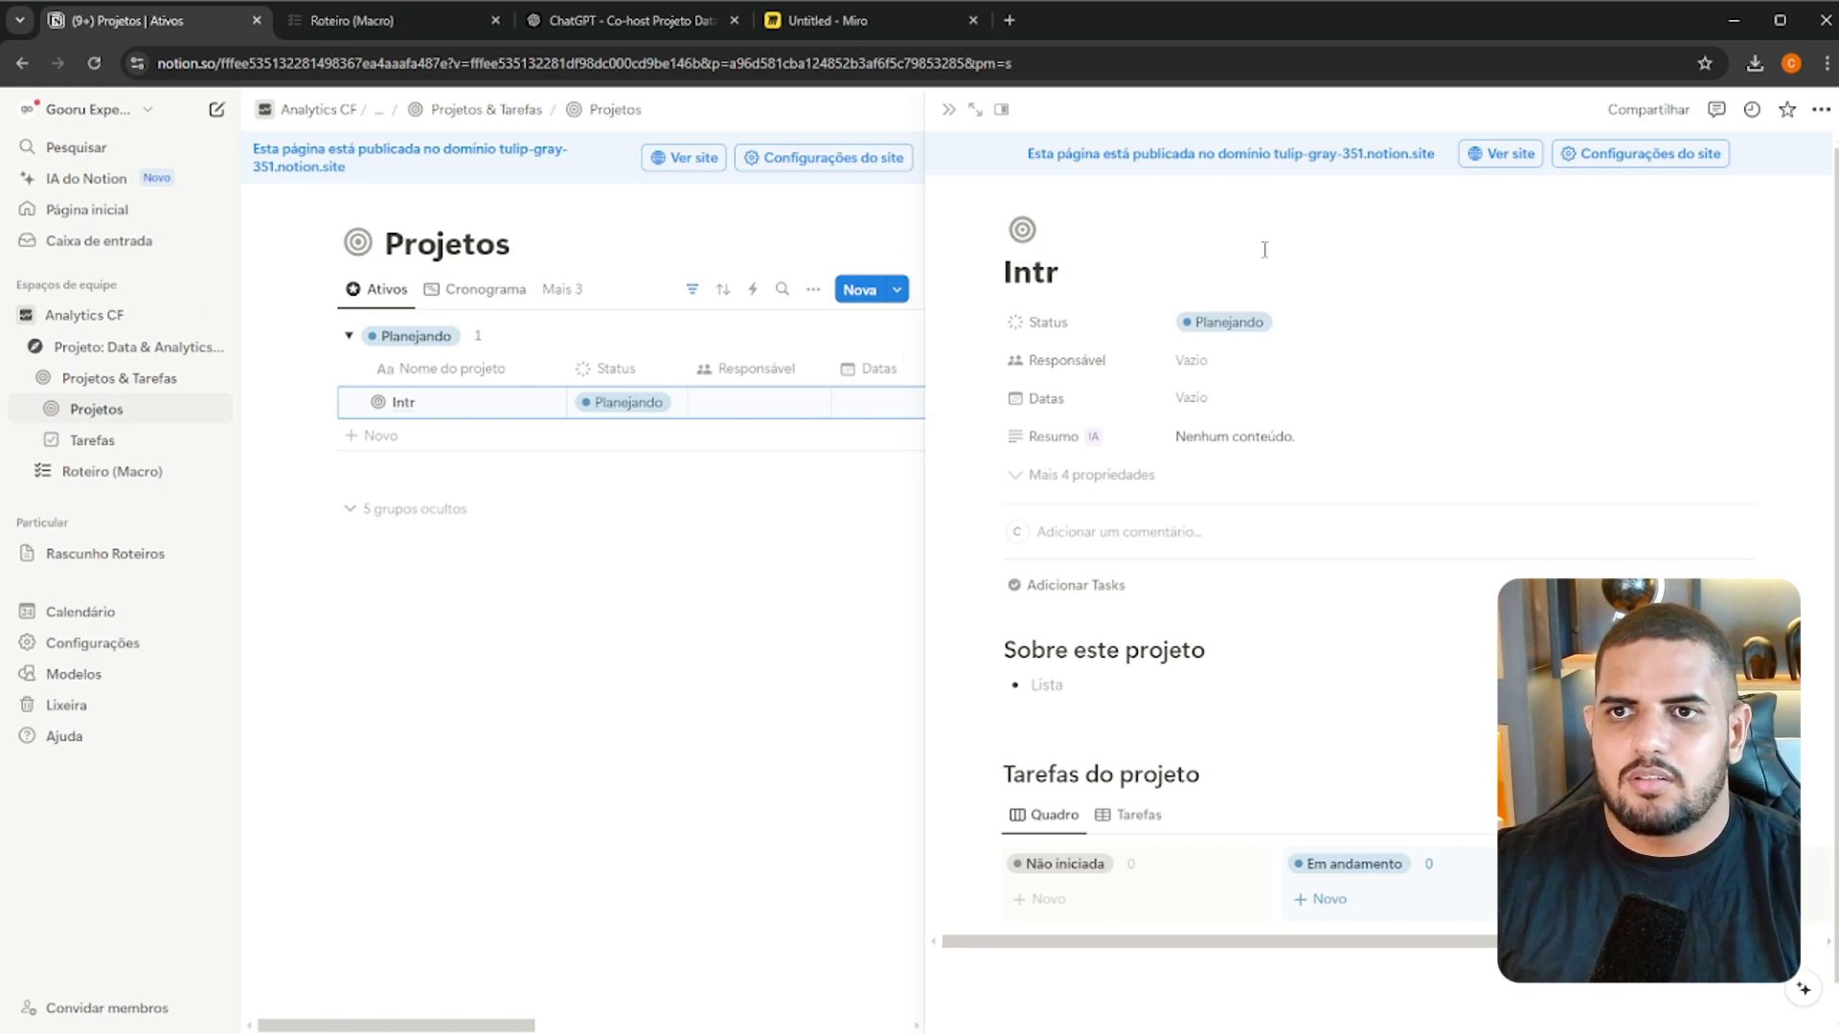
text(odução e)
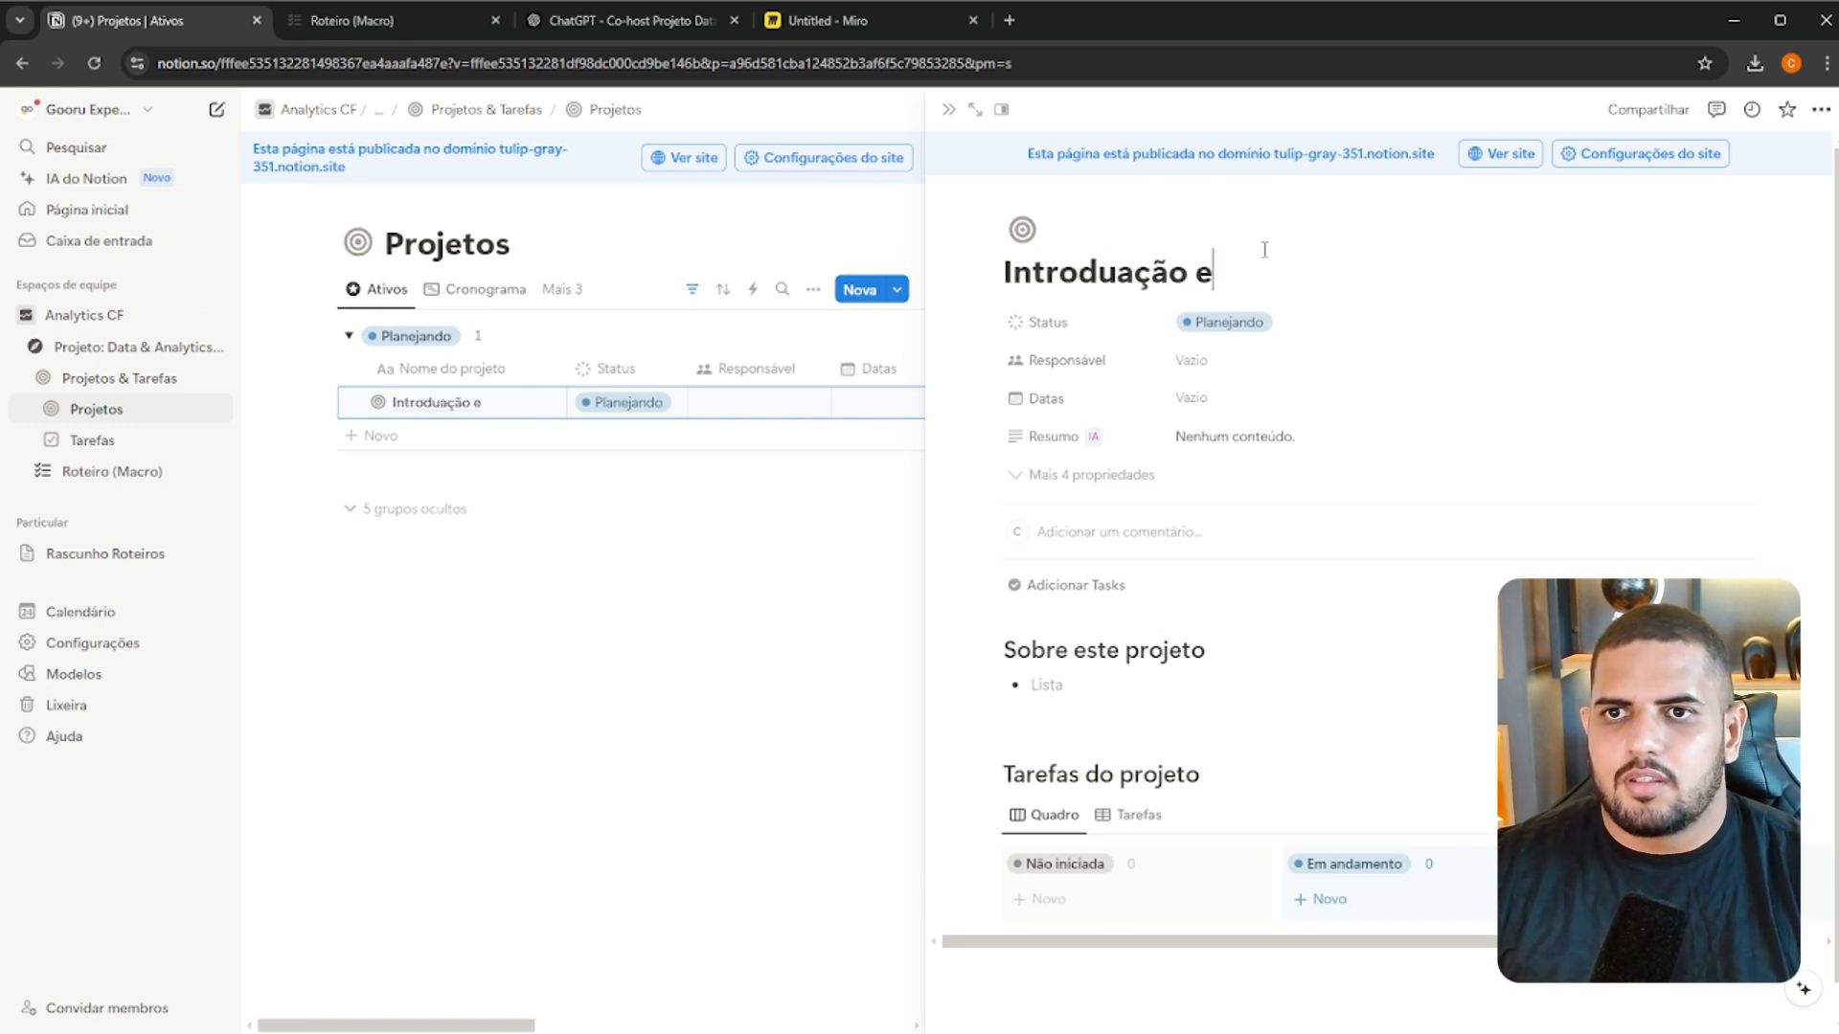
key(BackSpace)
key(BackSpace)
key(BackSpace)
key(BackSpace)
key(BackSpace)
key(BackSpace)
text(ção e Pla)
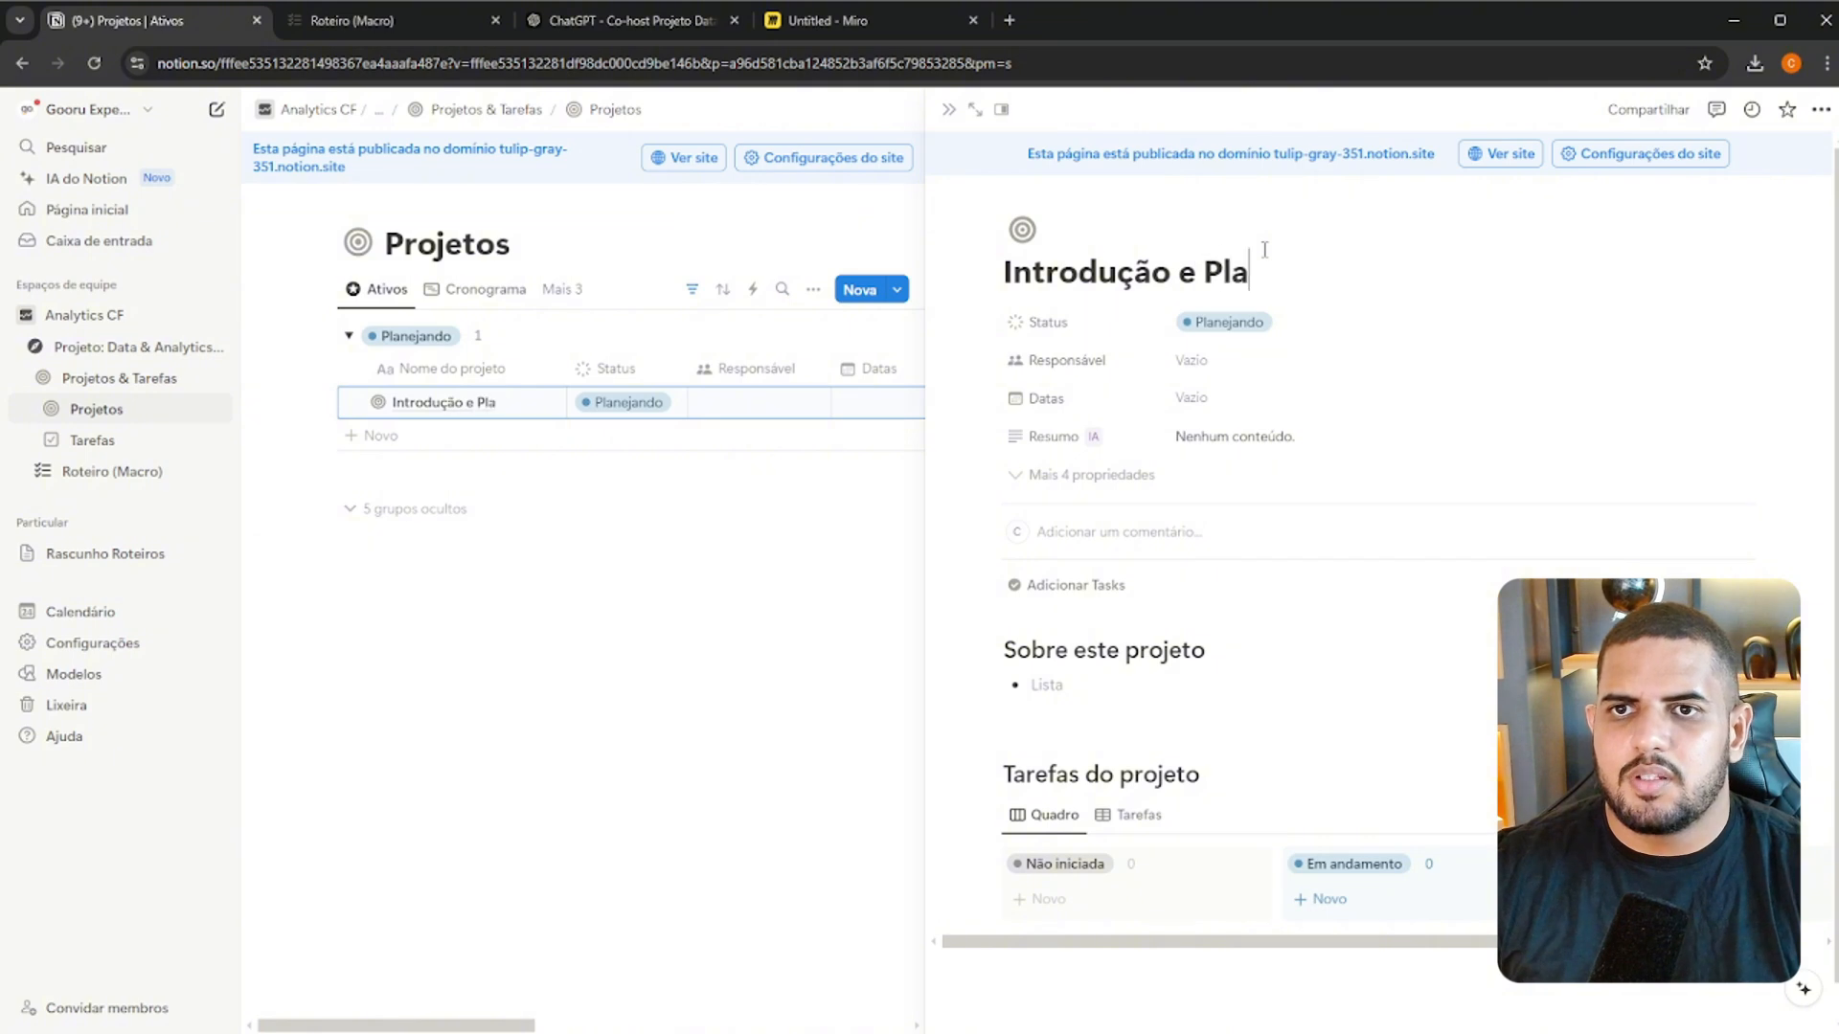
text(nejamento)
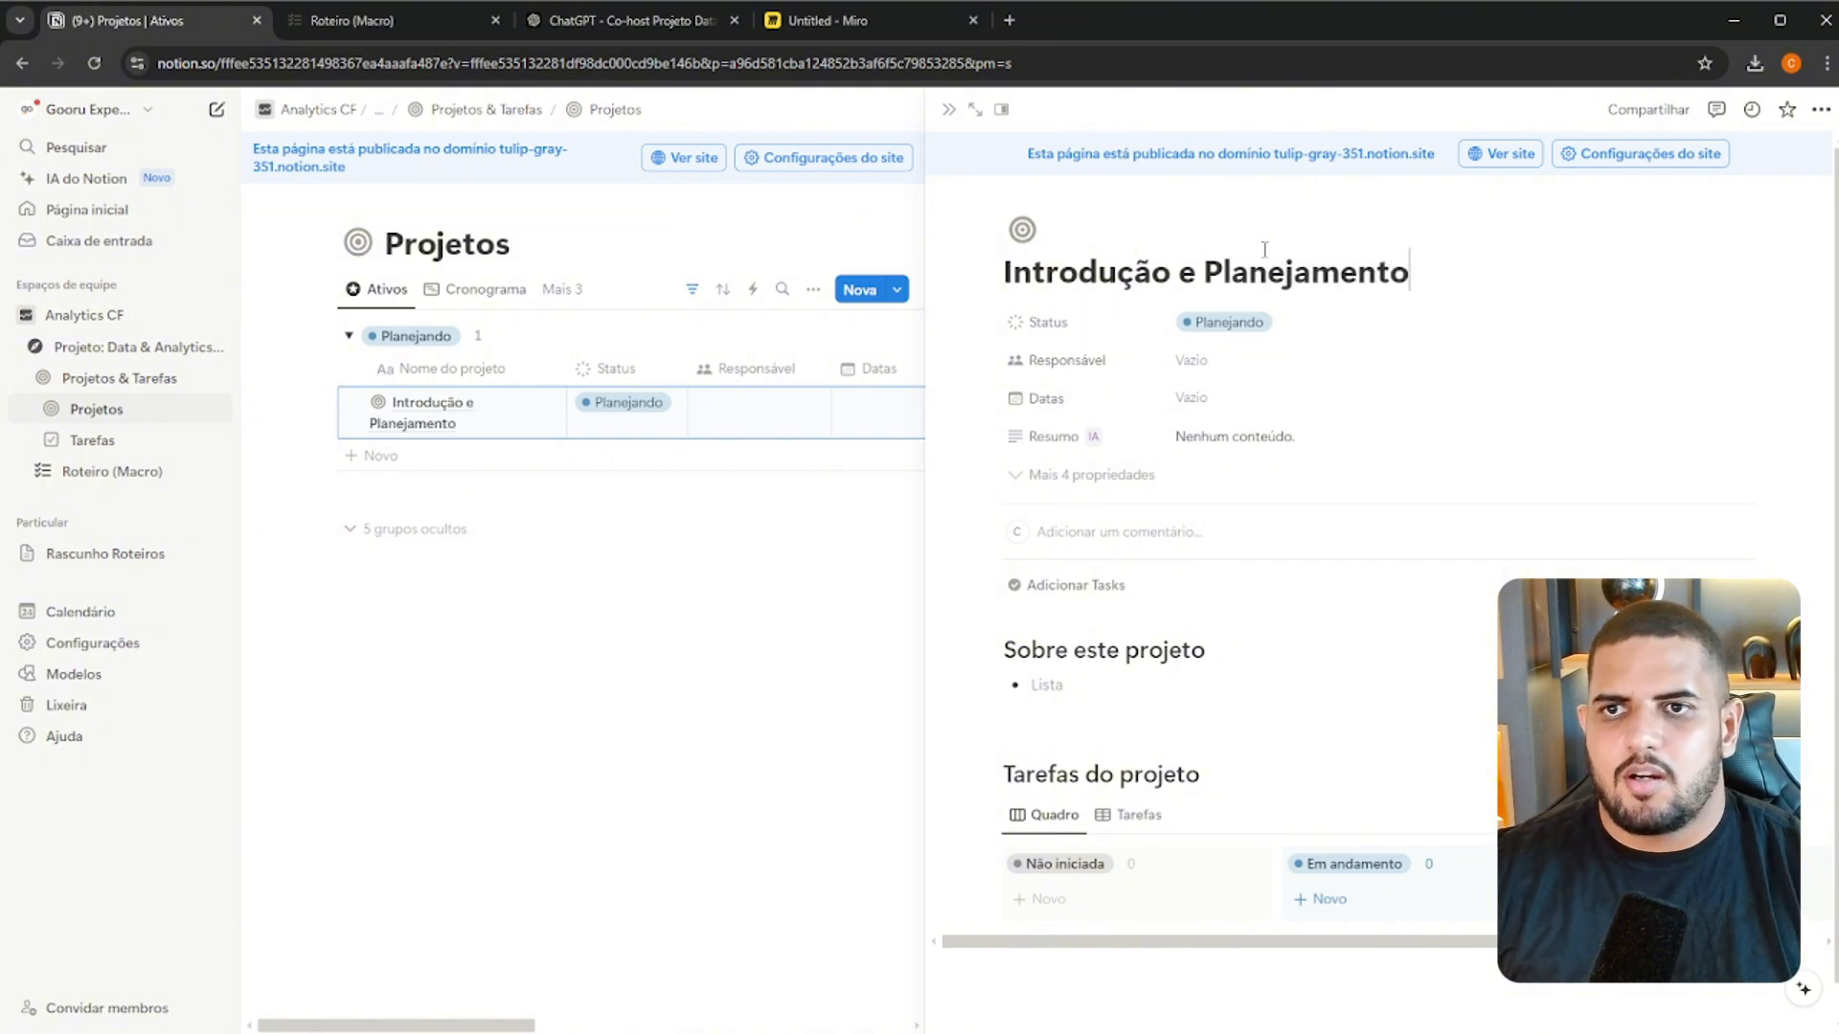
Set the project's status to Em andamento and assign your own user as Responsável
click(1216, 331)
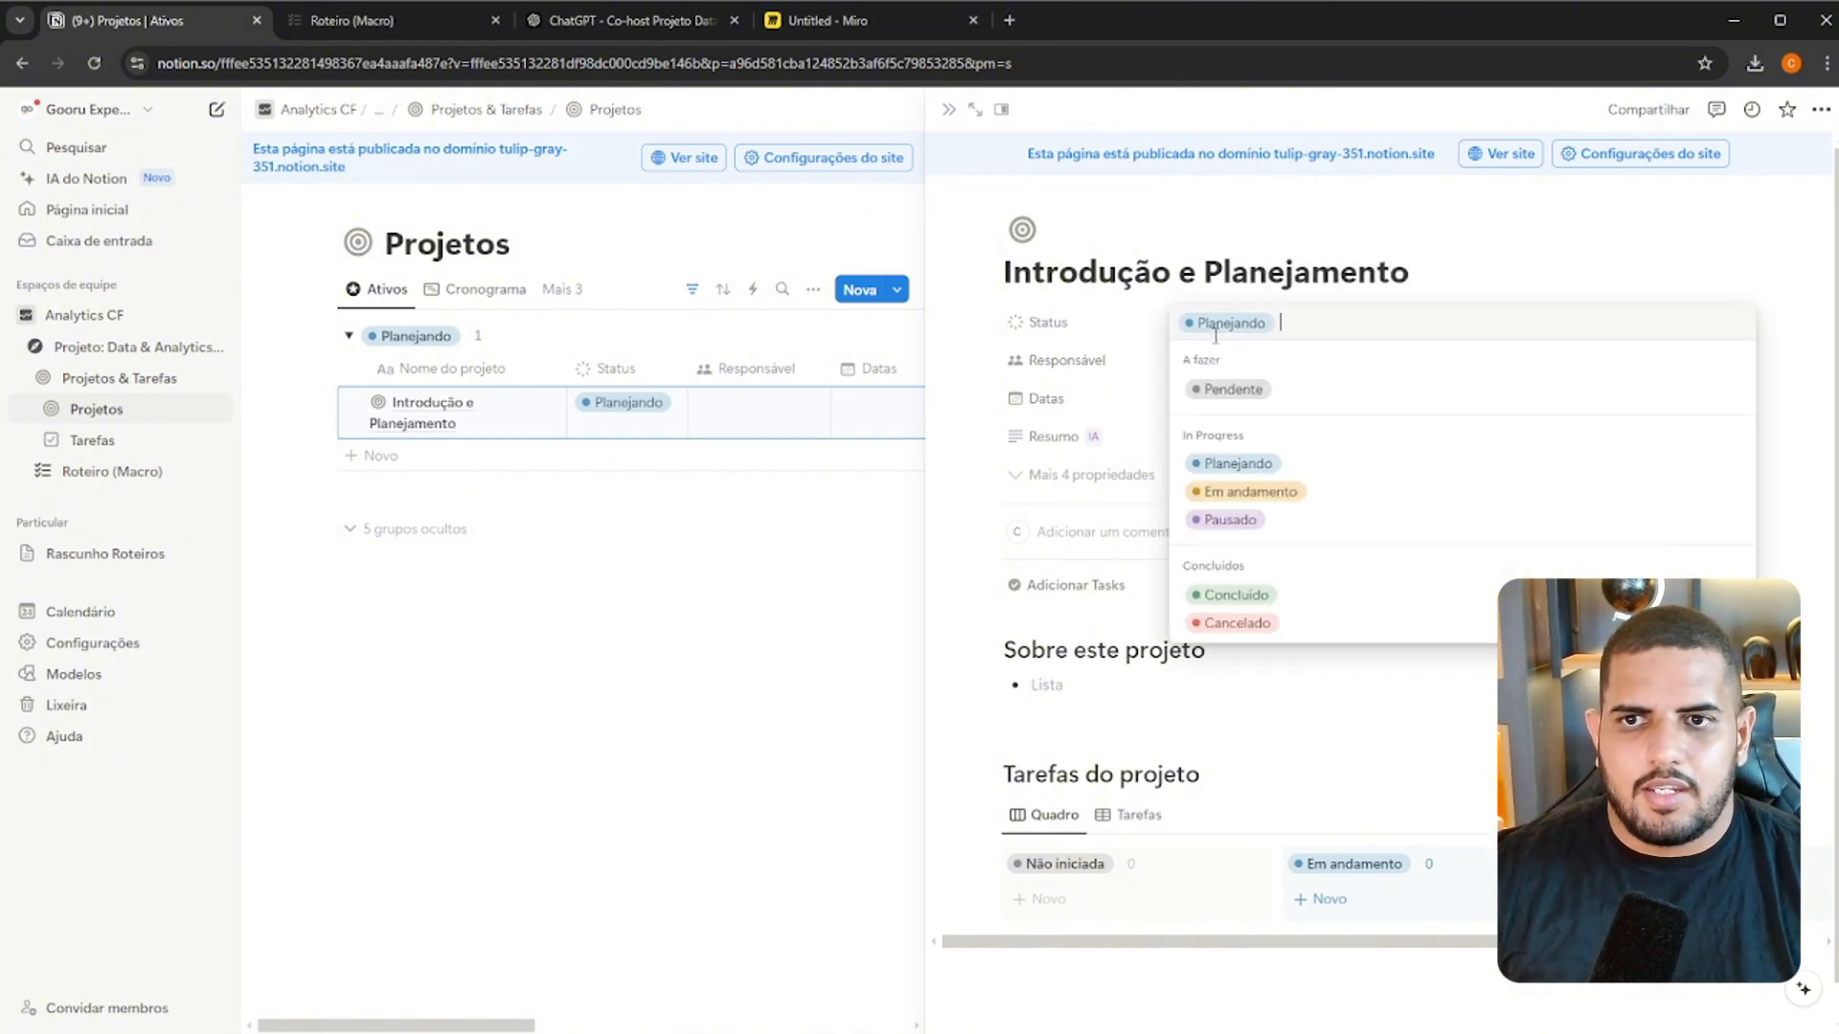
click(1249, 492)
click(1212, 371)
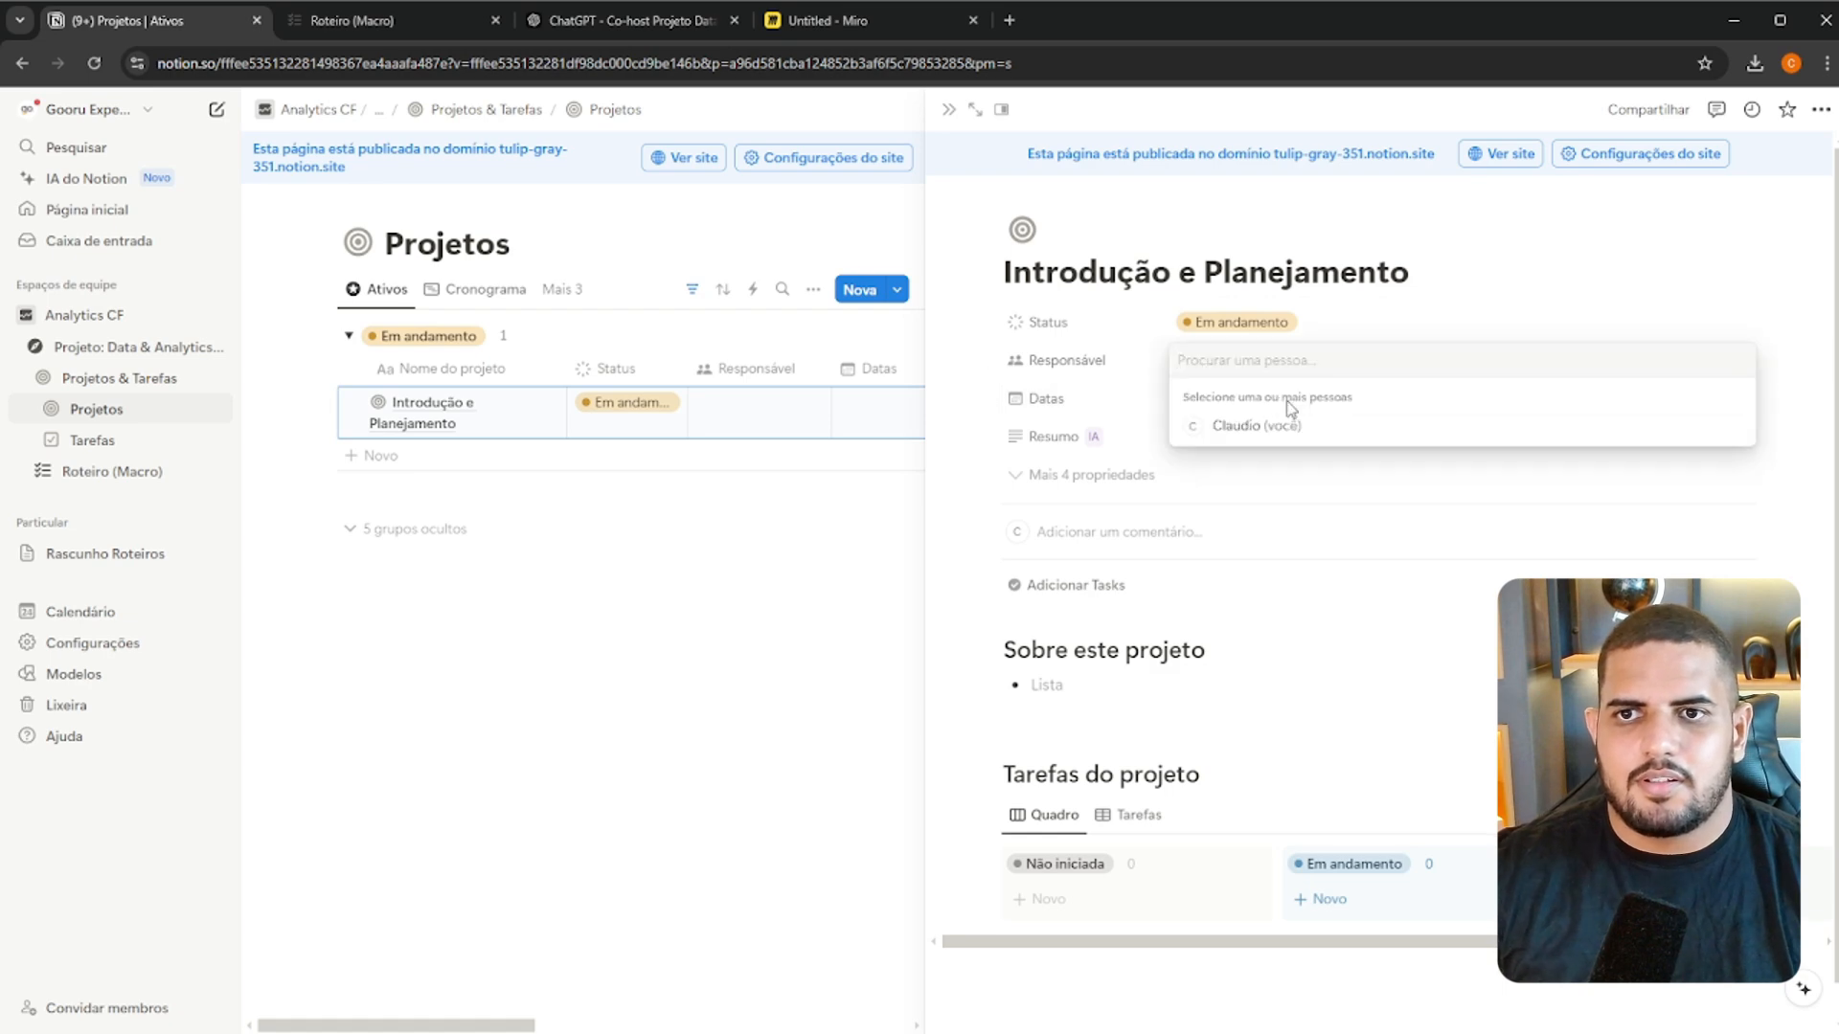
click(1264, 426)
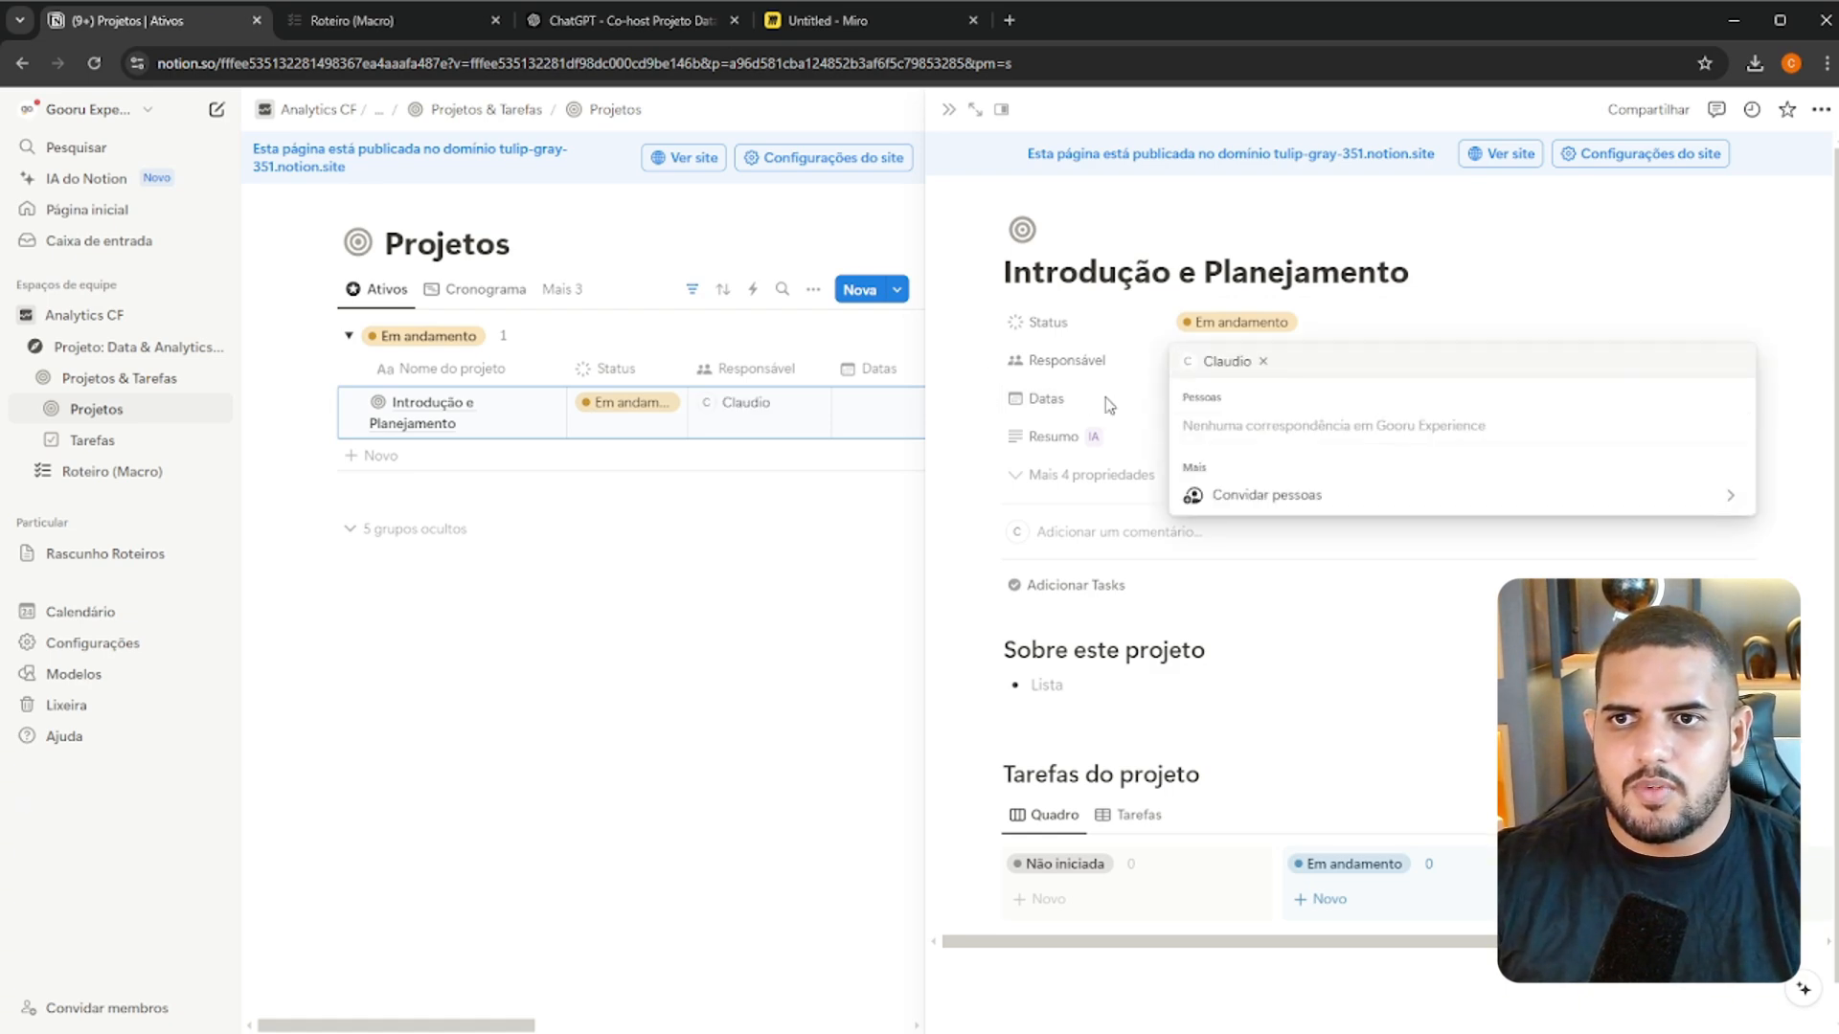
click(1108, 405)
Set the project's Datas to a range from 23 to 24 September 2024, with an end date enabled
click(1203, 400)
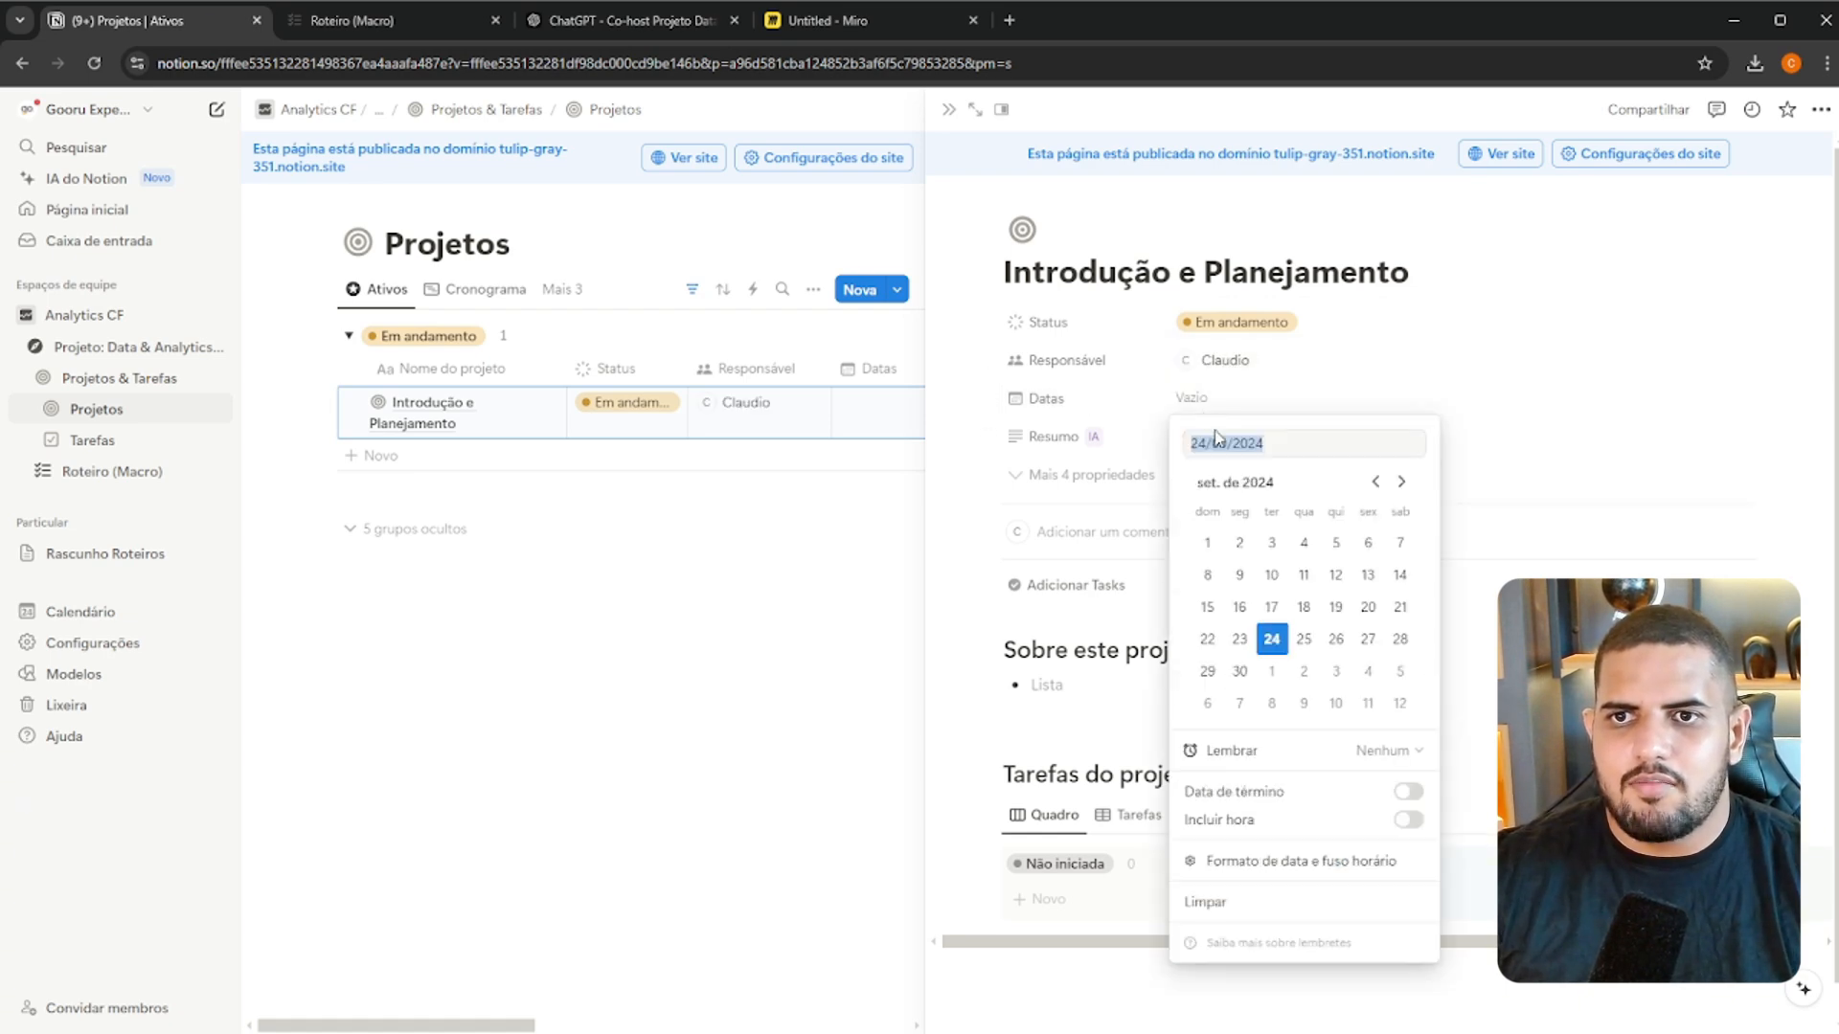
click(1237, 640)
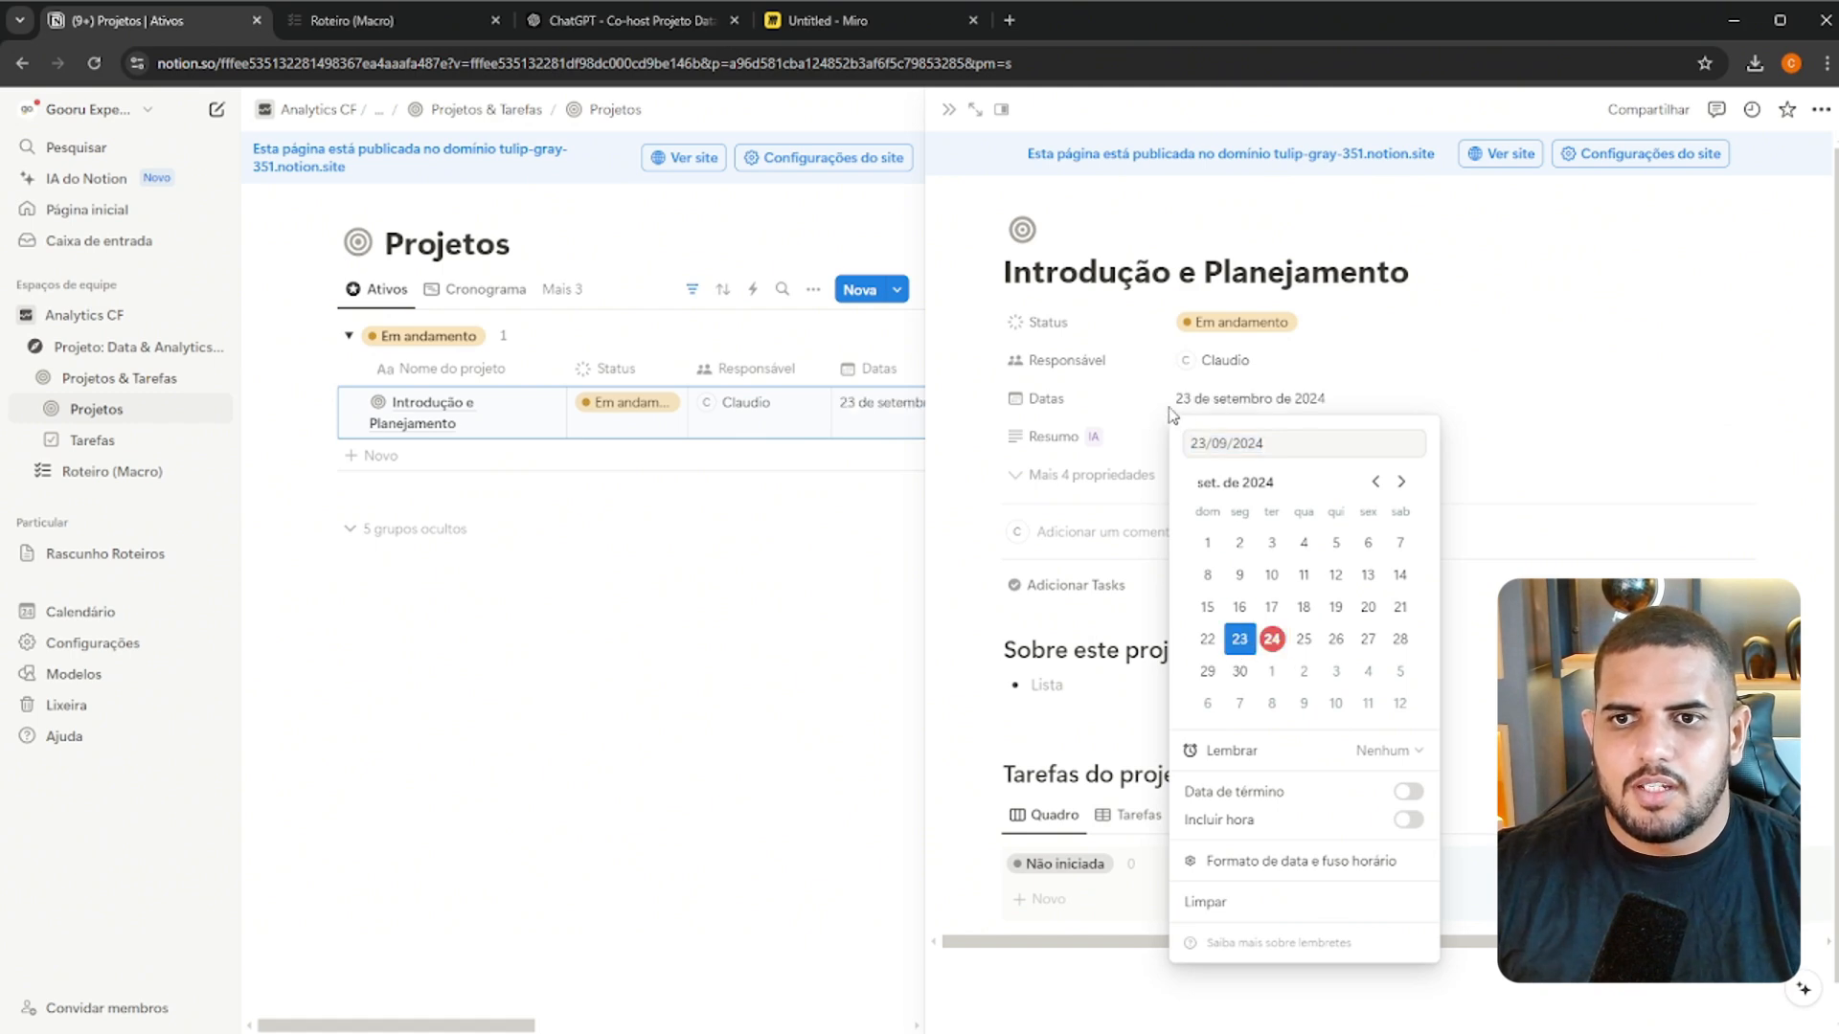
click(1283, 395)
click(1350, 401)
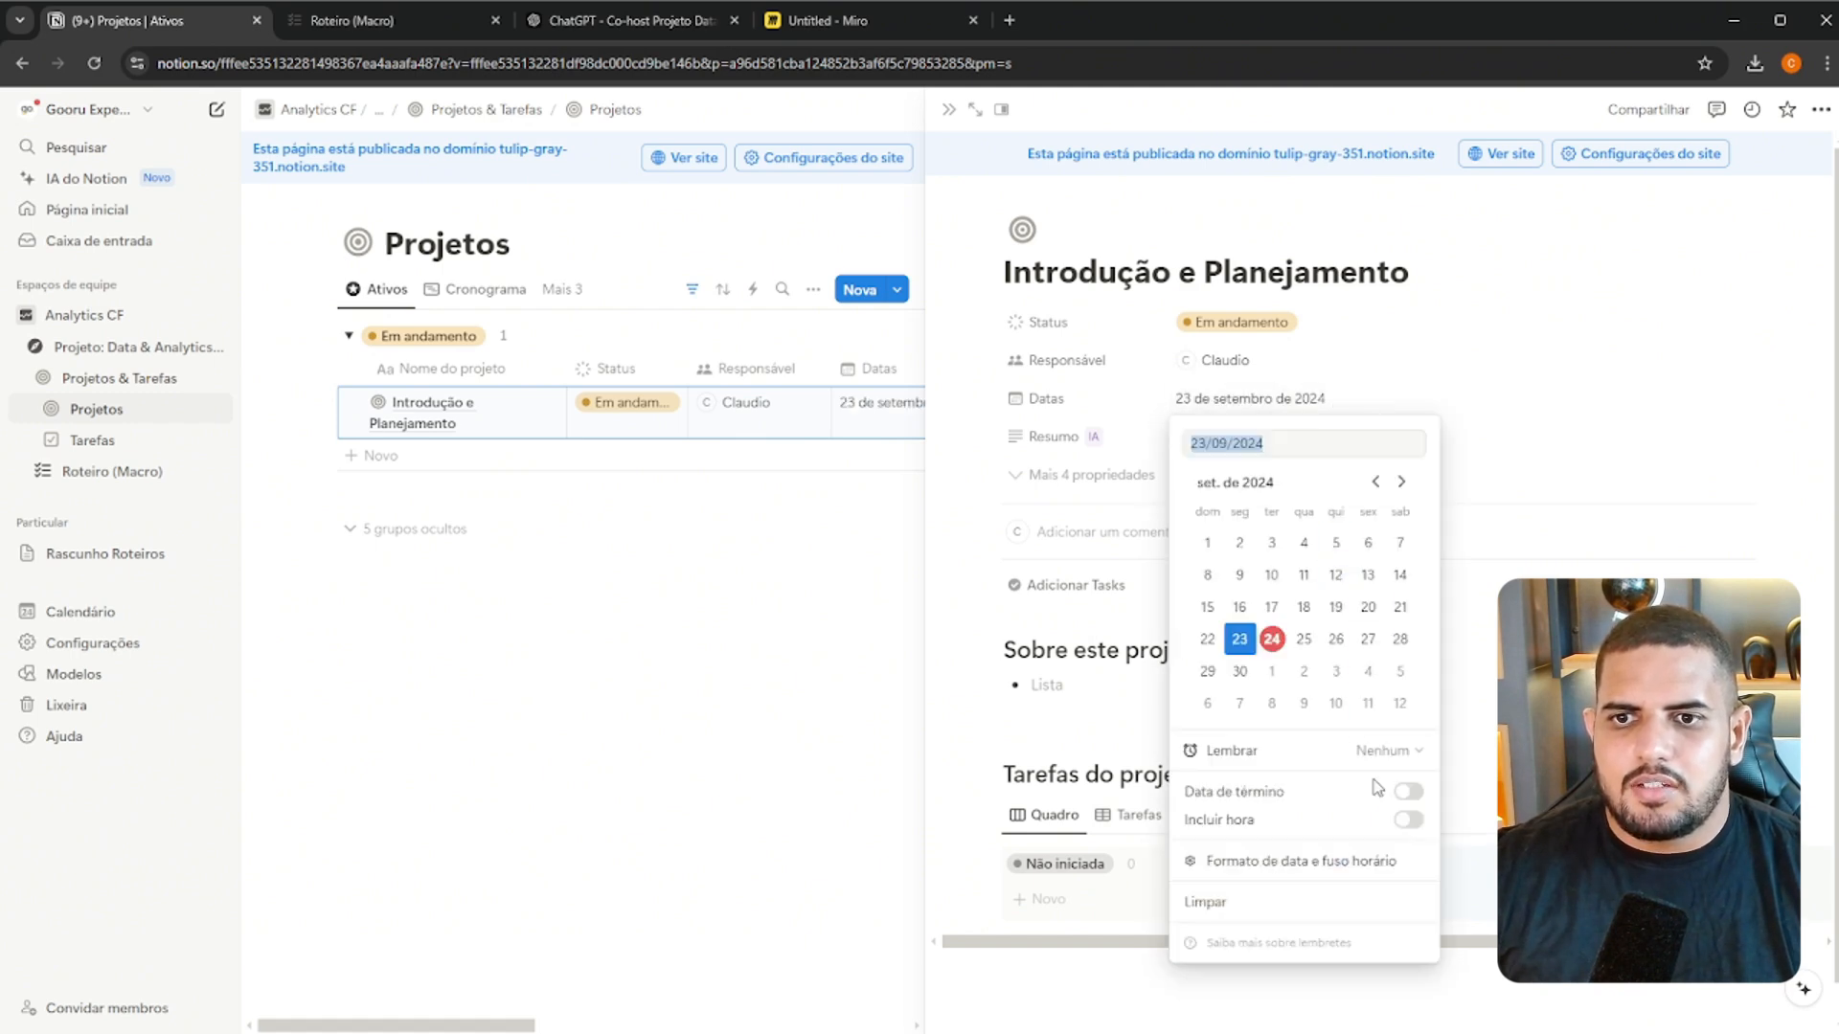
click(1407, 791)
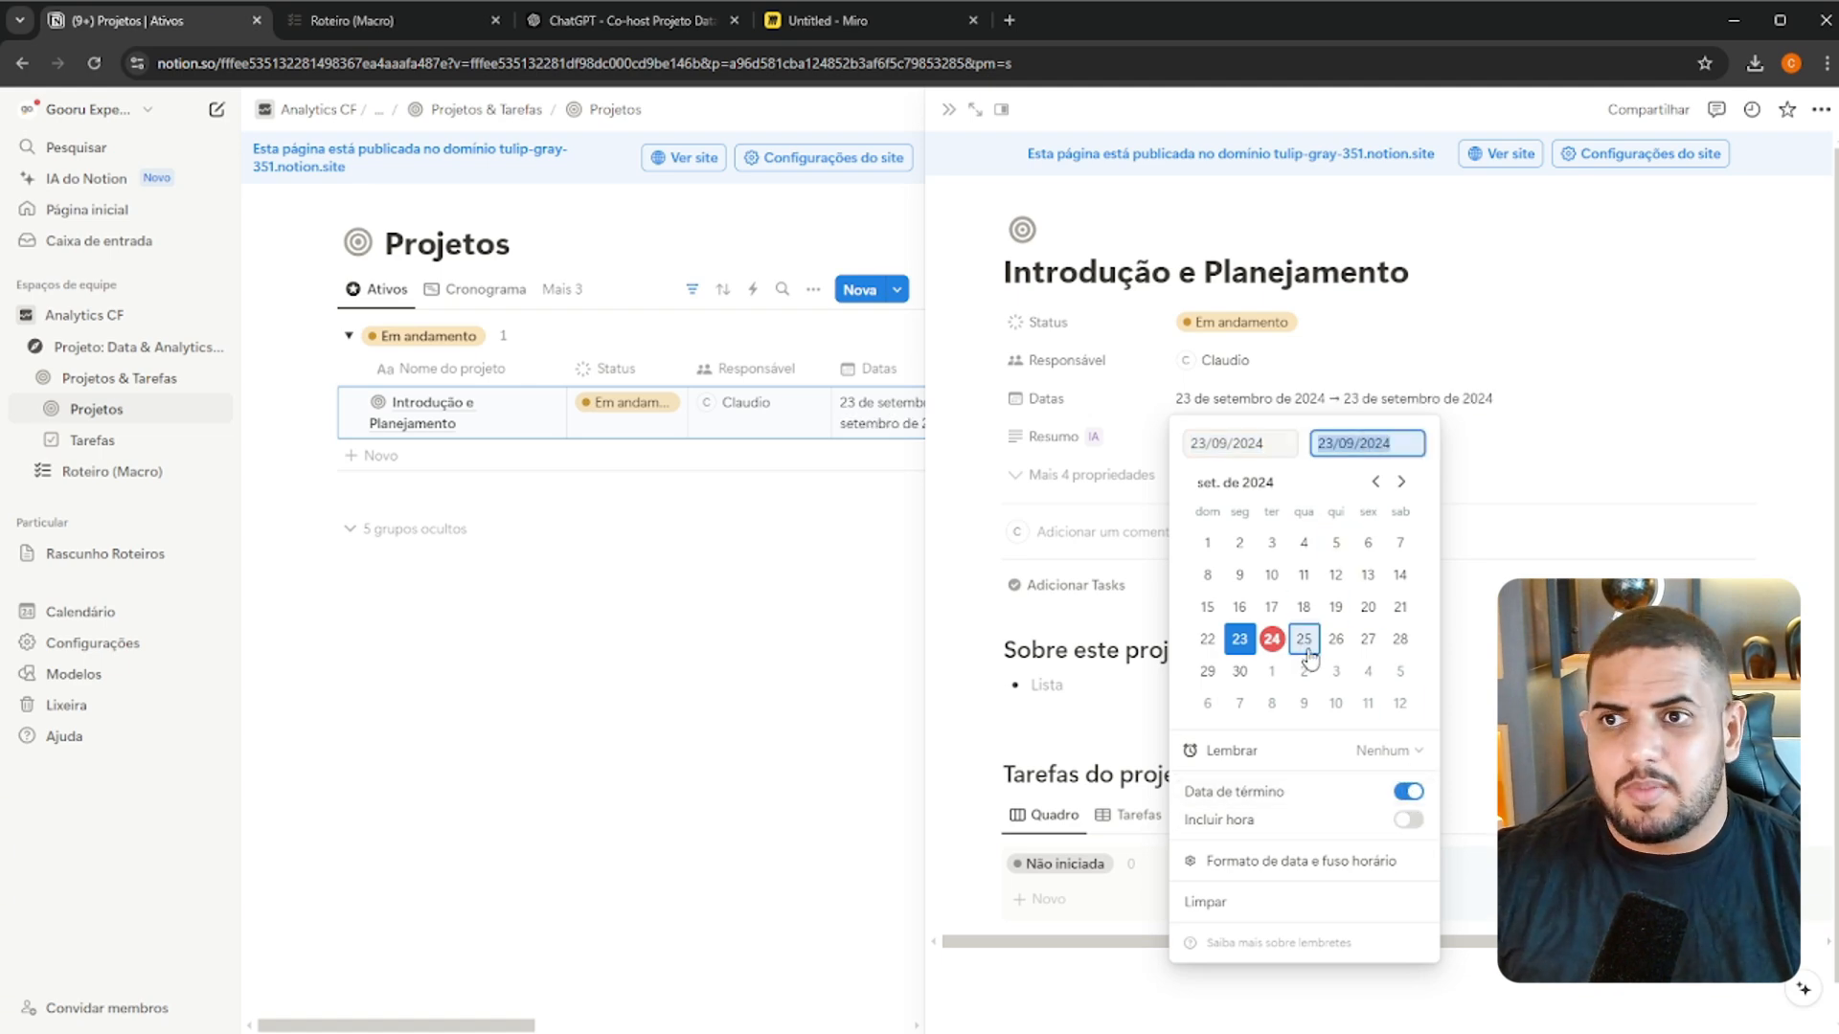
click(1273, 638)
click(1528, 441)
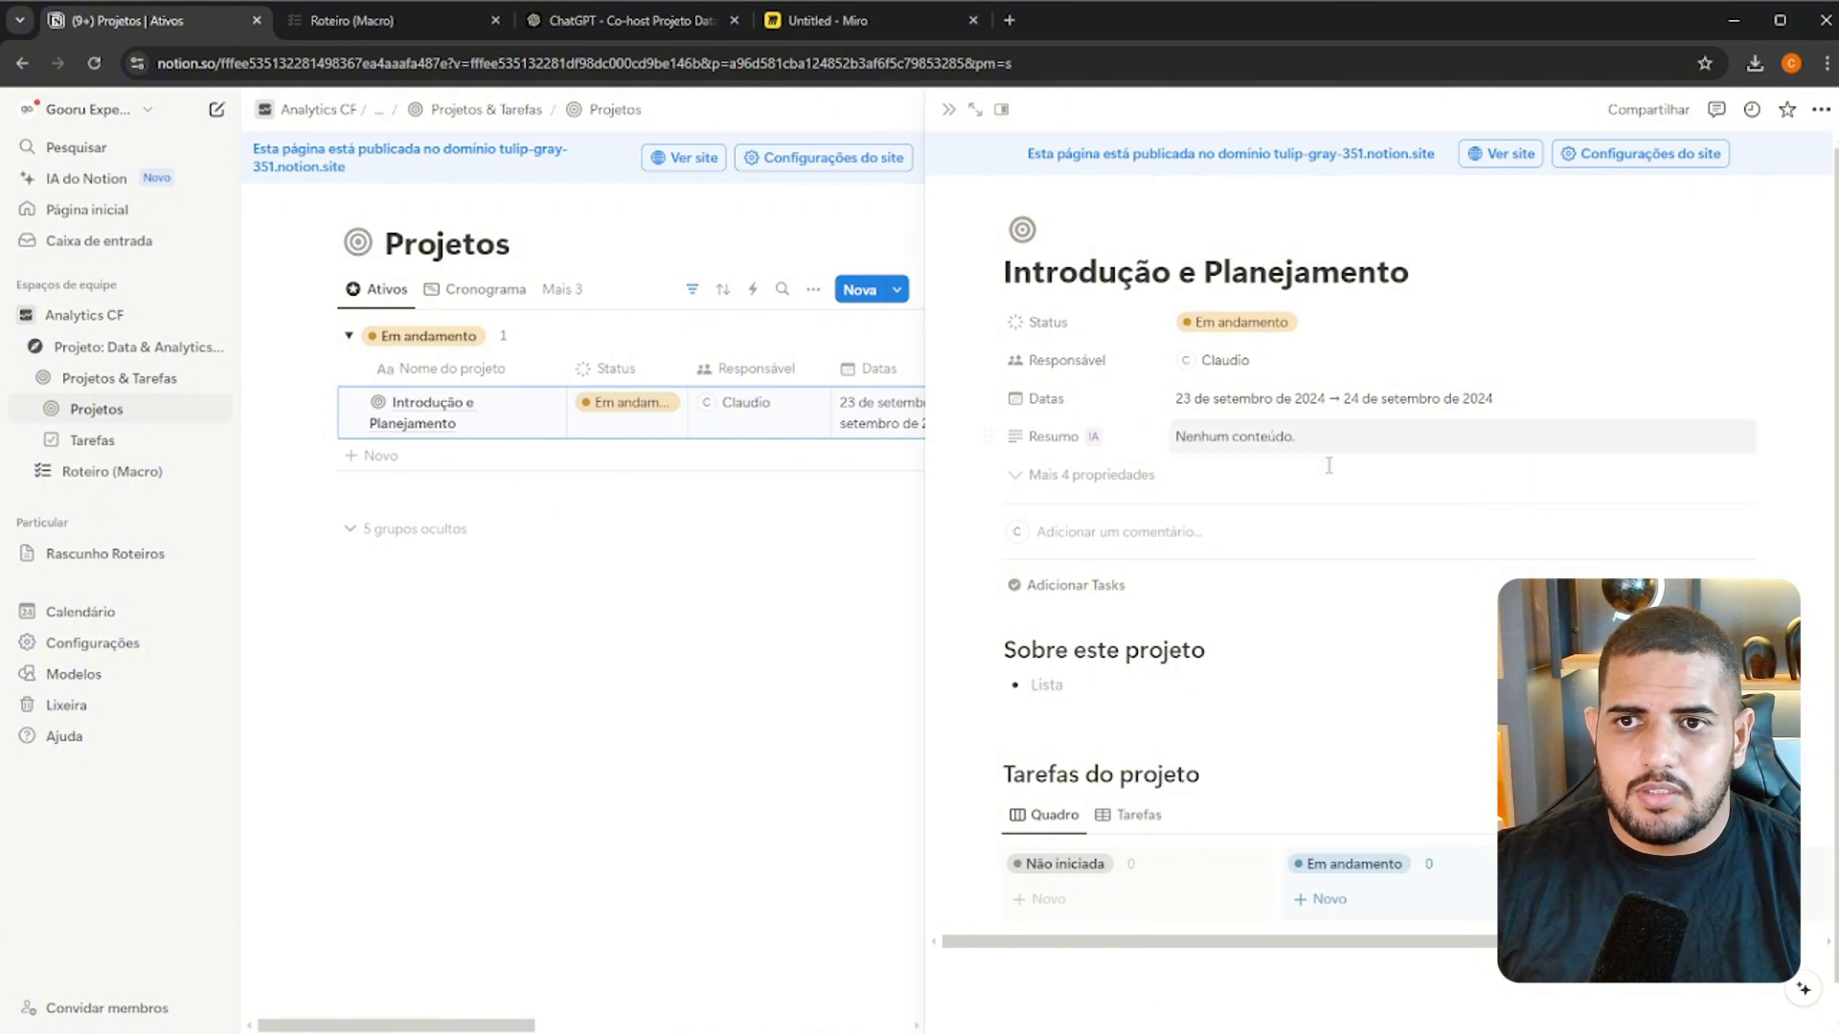
Reveal the project's hidden properties and set Prioridade to Média
click(1142, 479)
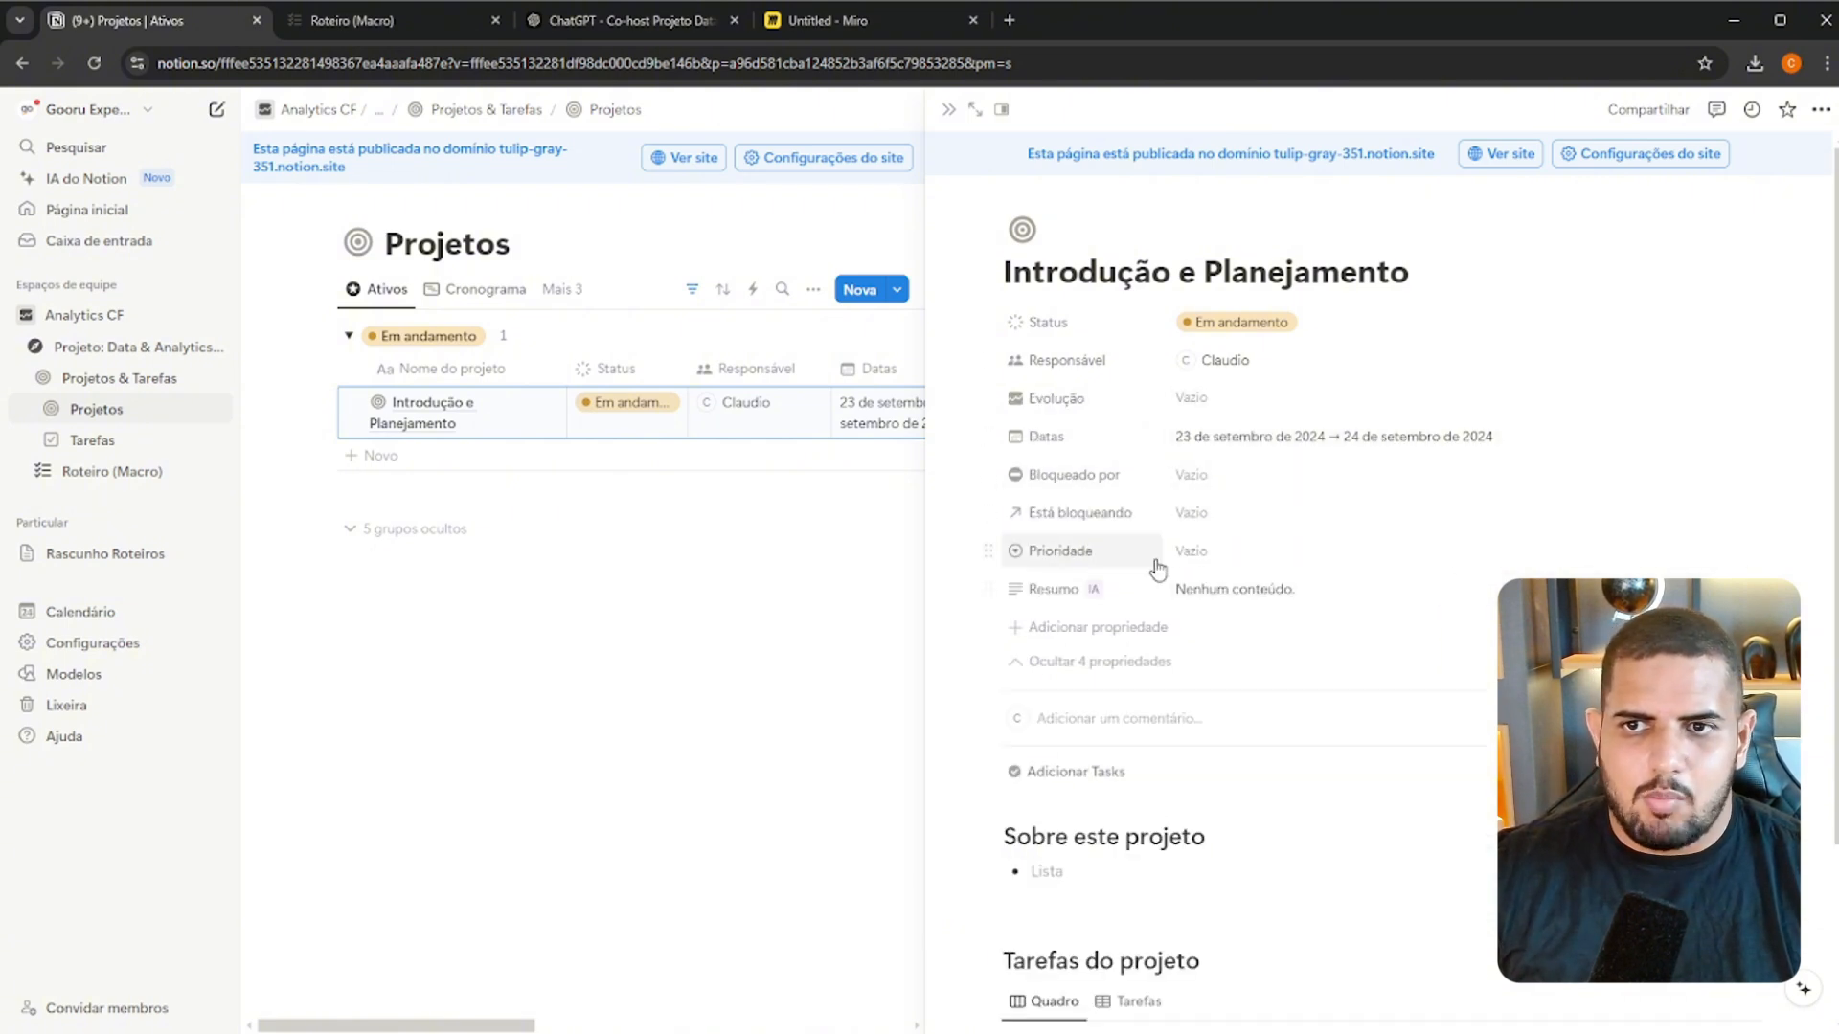
click(1238, 561)
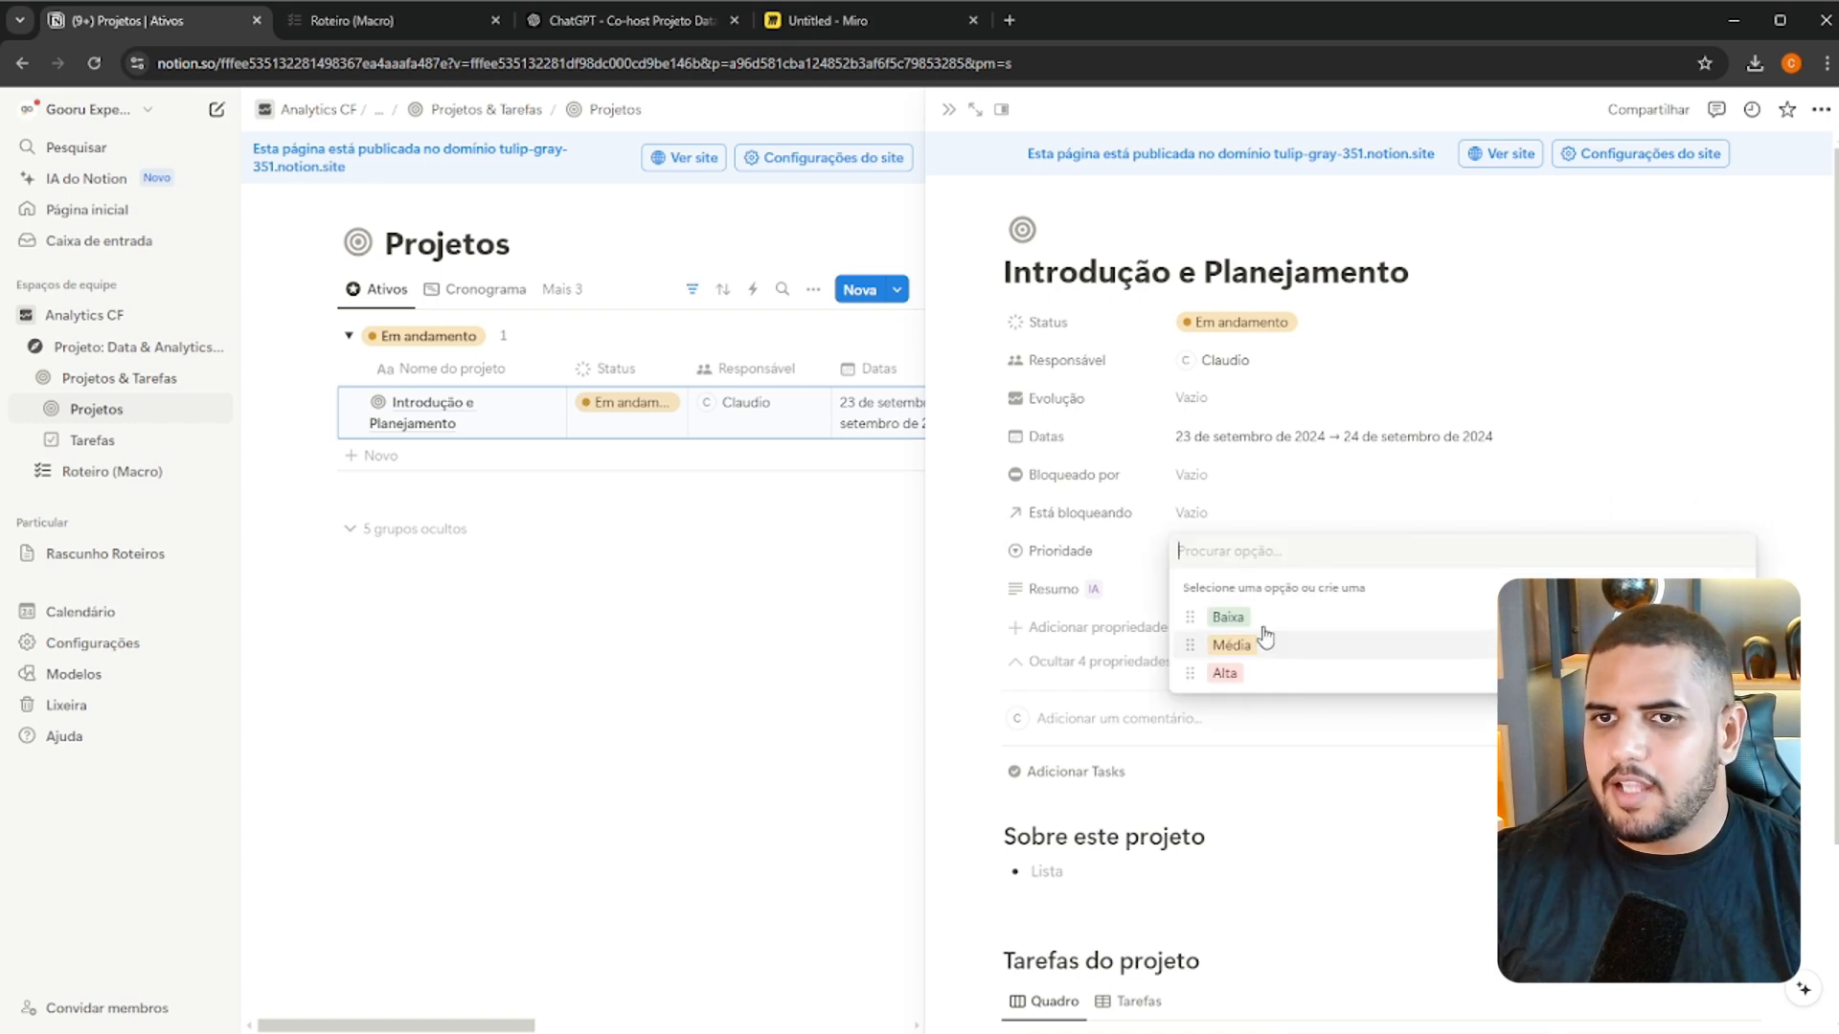
click(1236, 644)
click(1202, 514)
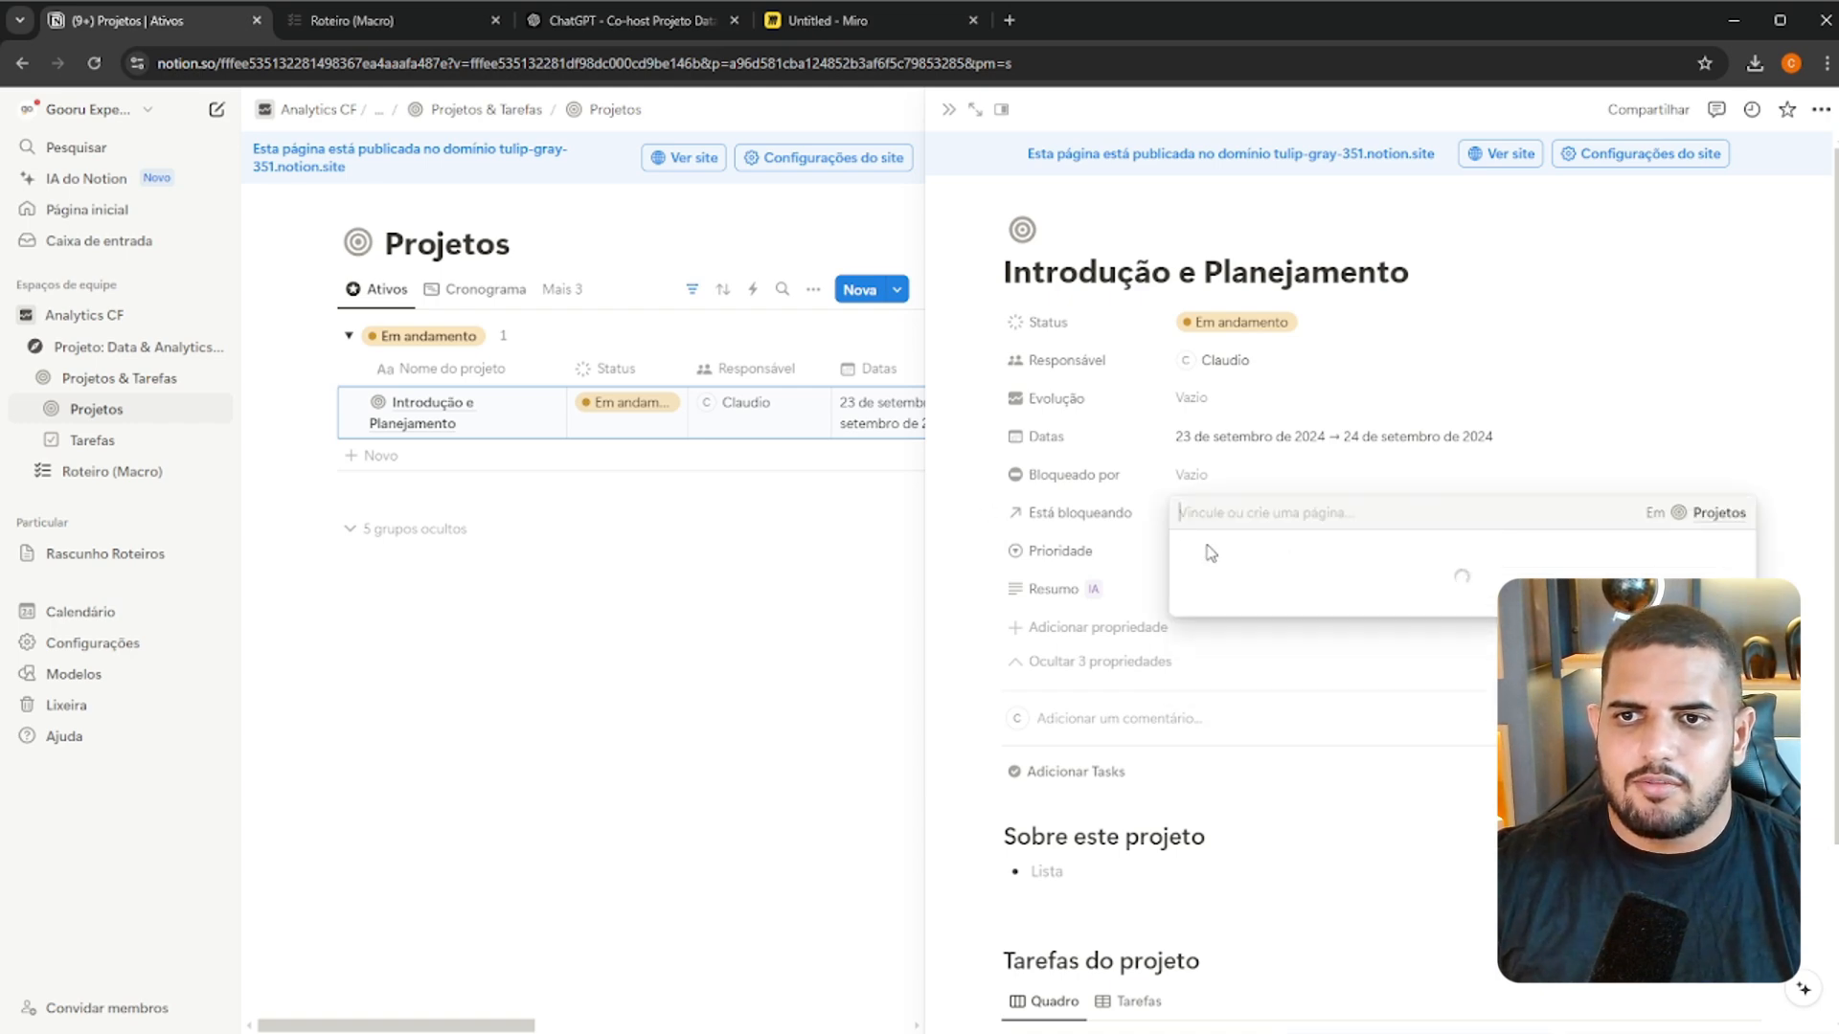
key(Escape)
Replace the empty bullet under Sobre este projeto with the Etapa 1 description paragraph copied from the Roteiro (Macro) page
scroll(1235, 570, down, 3)
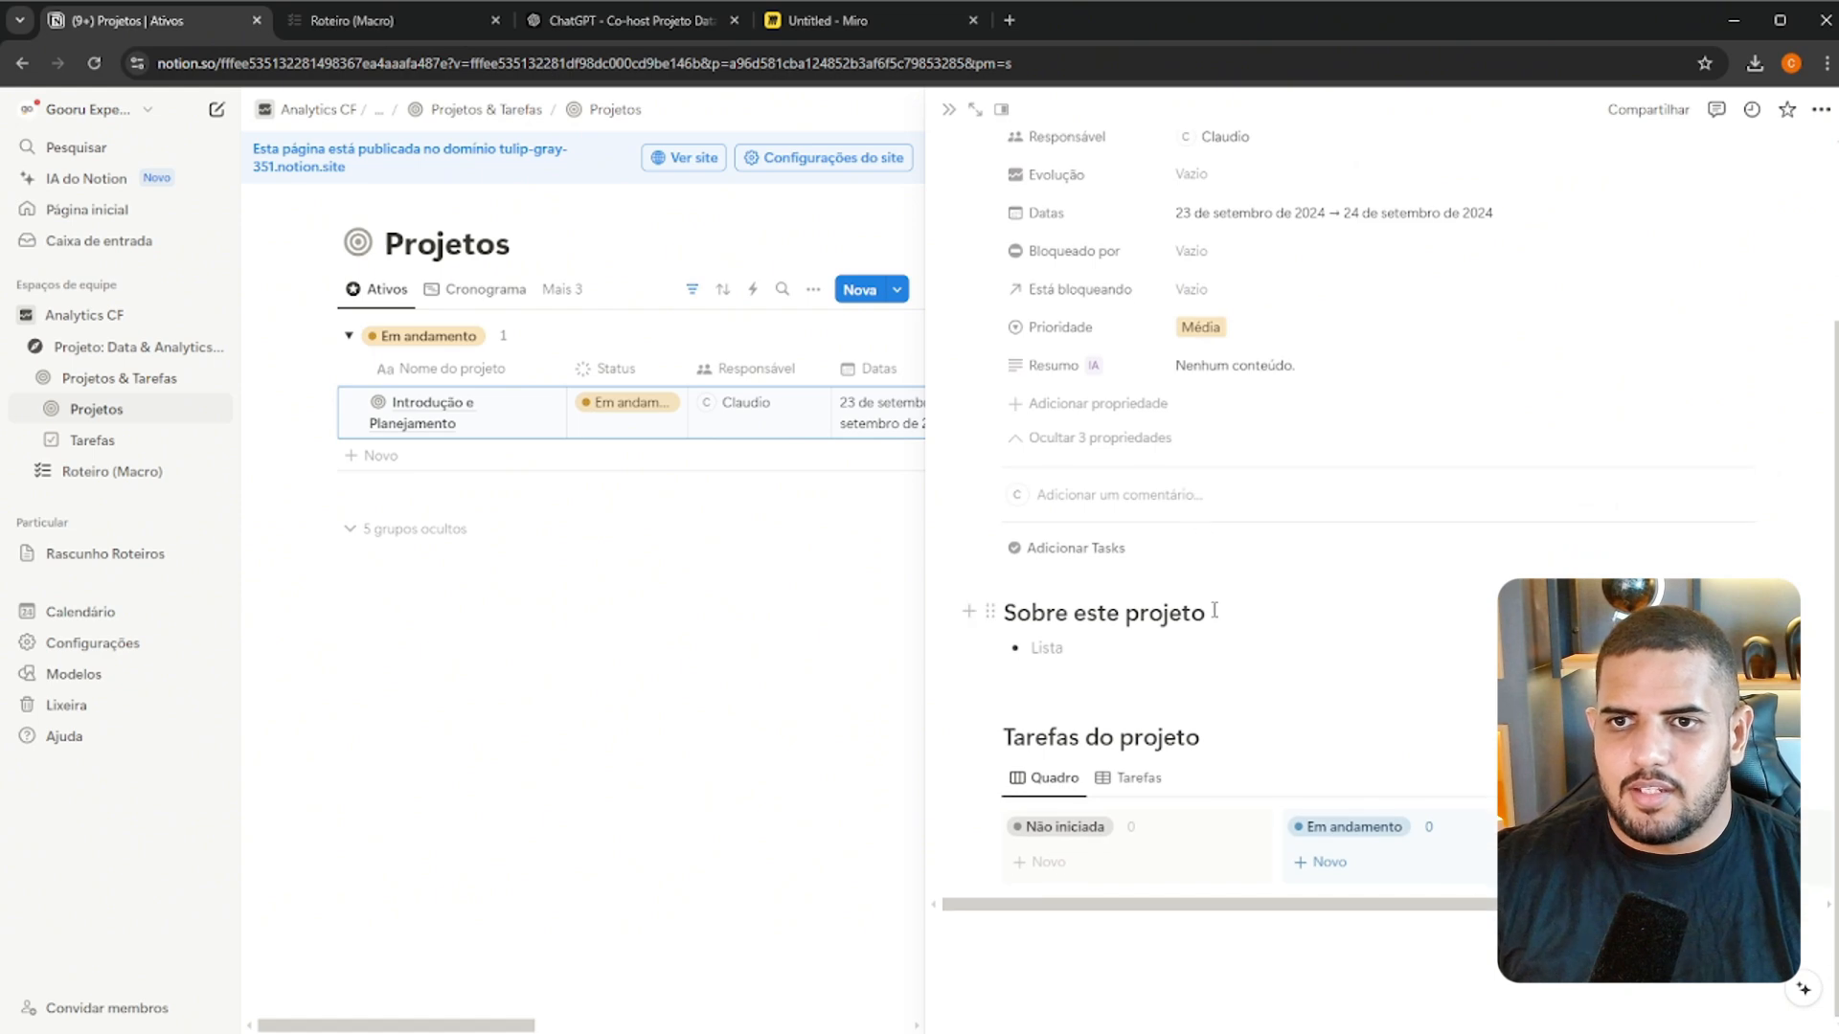
key(BackSpace)
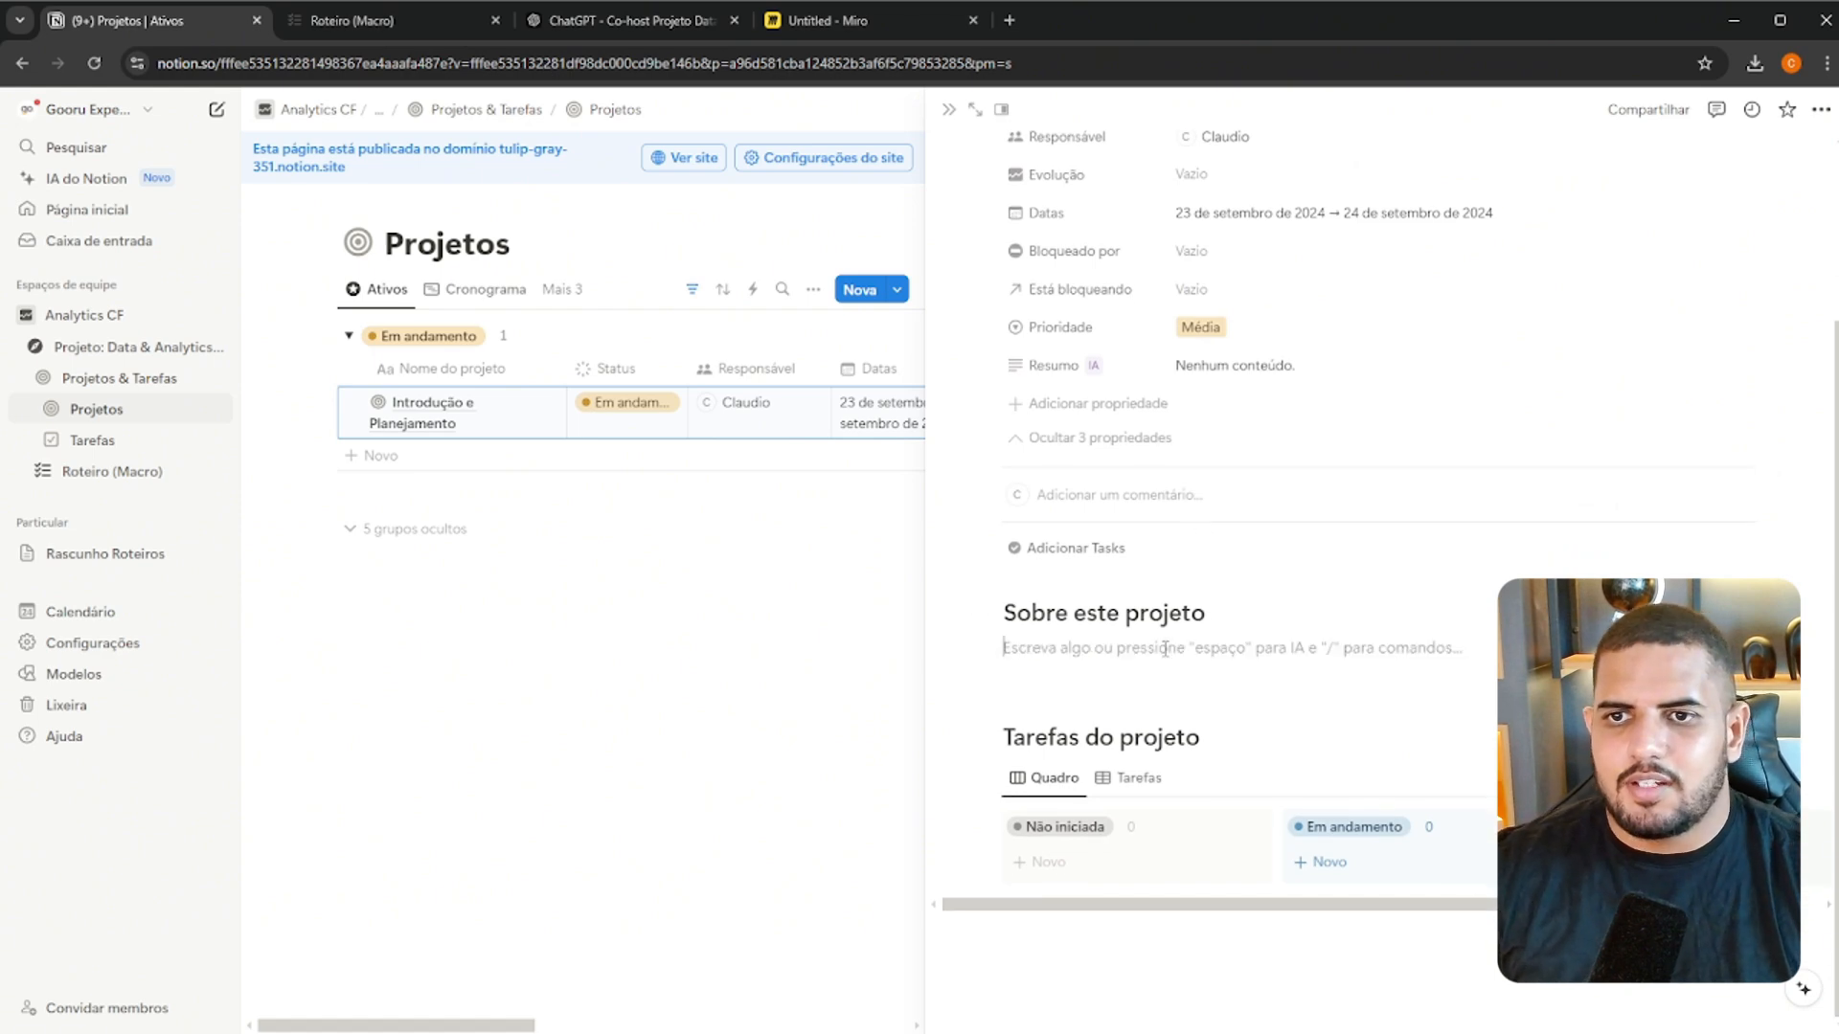
click(421, 23)
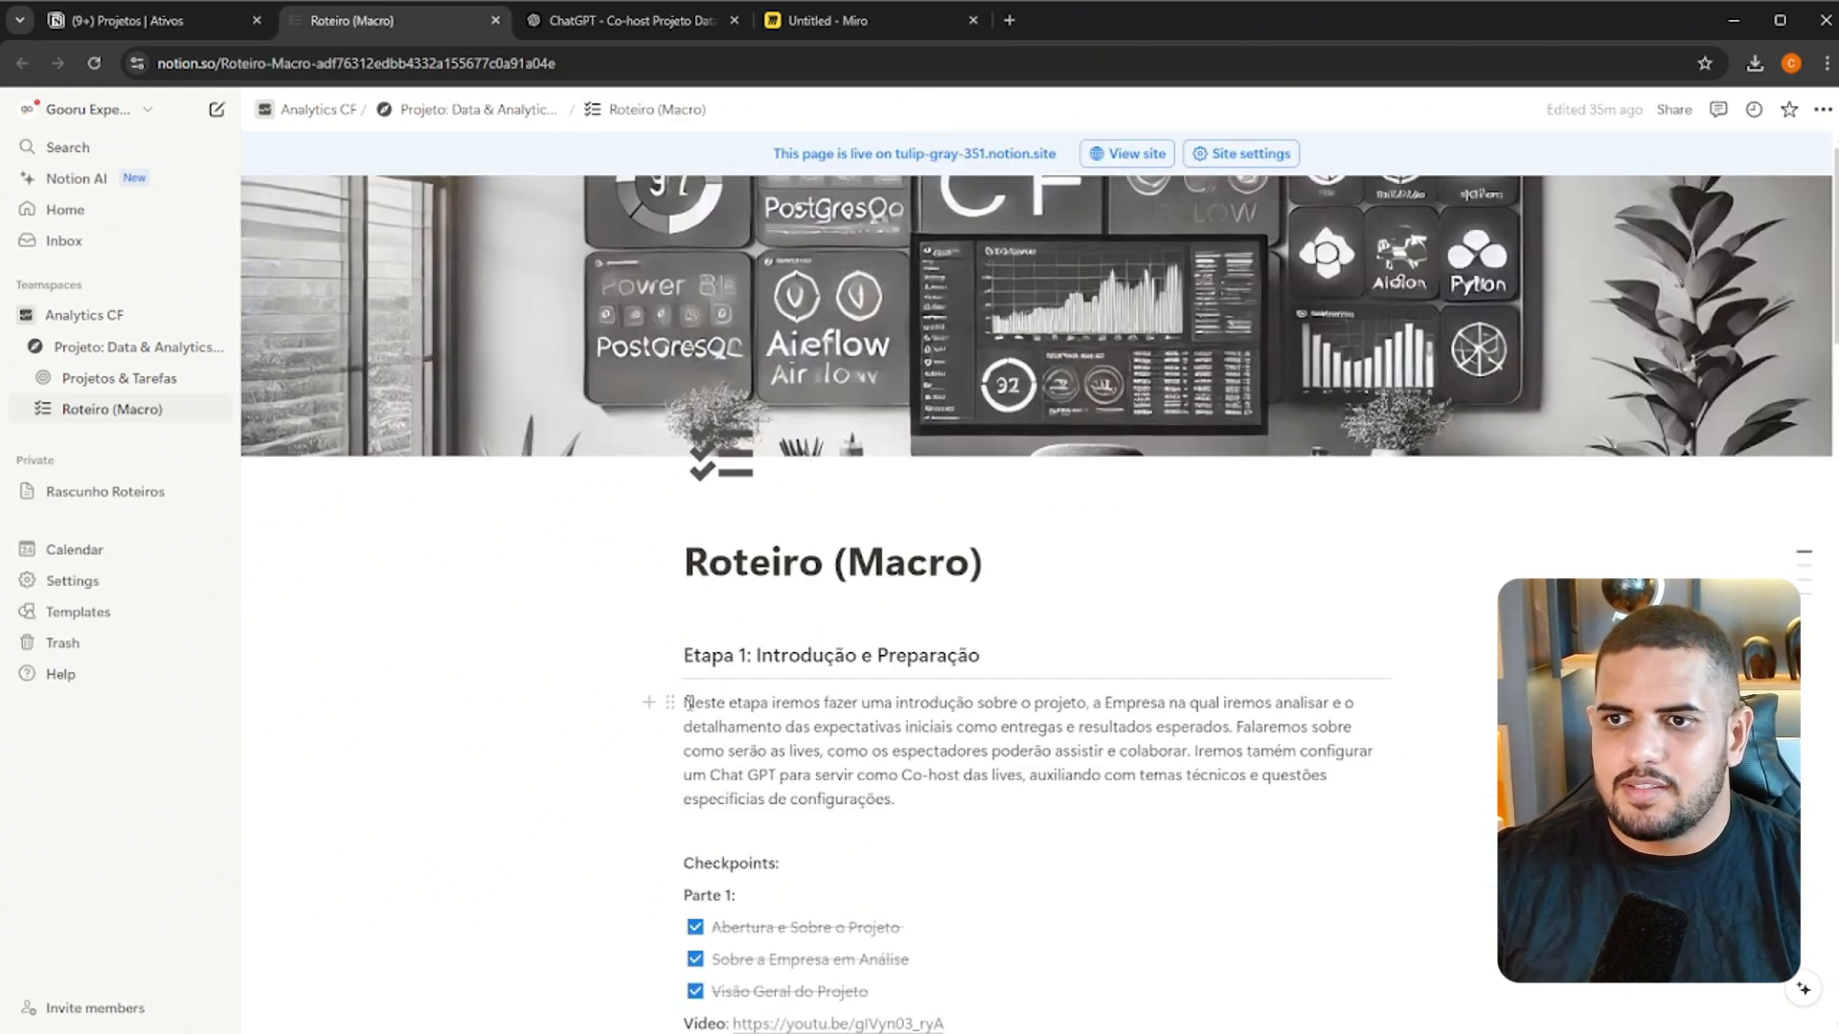
drag(689, 702, 896, 800)
click(188, 21)
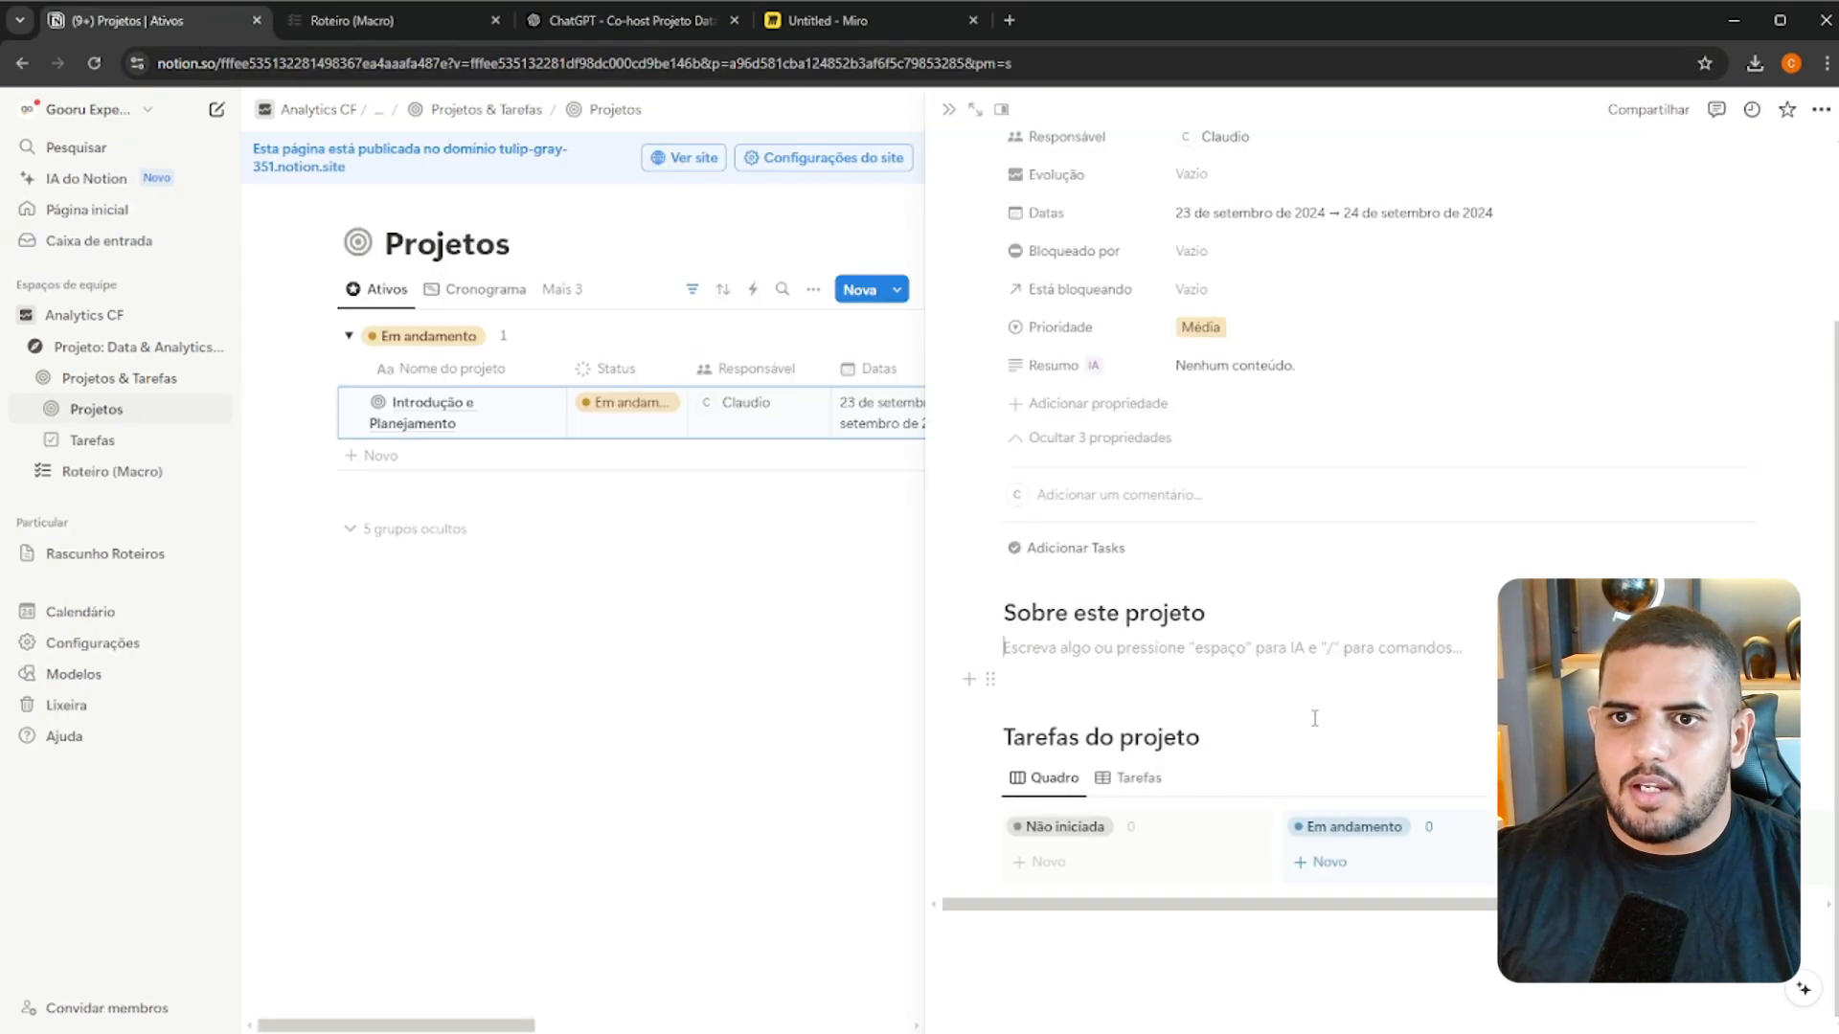
key(ctrl+v)
Prefix the project's title with "Etapa 1: " so it reads "Etapa 1: Introdução e Planejamento"
scroll(1205, 555, up, 3)
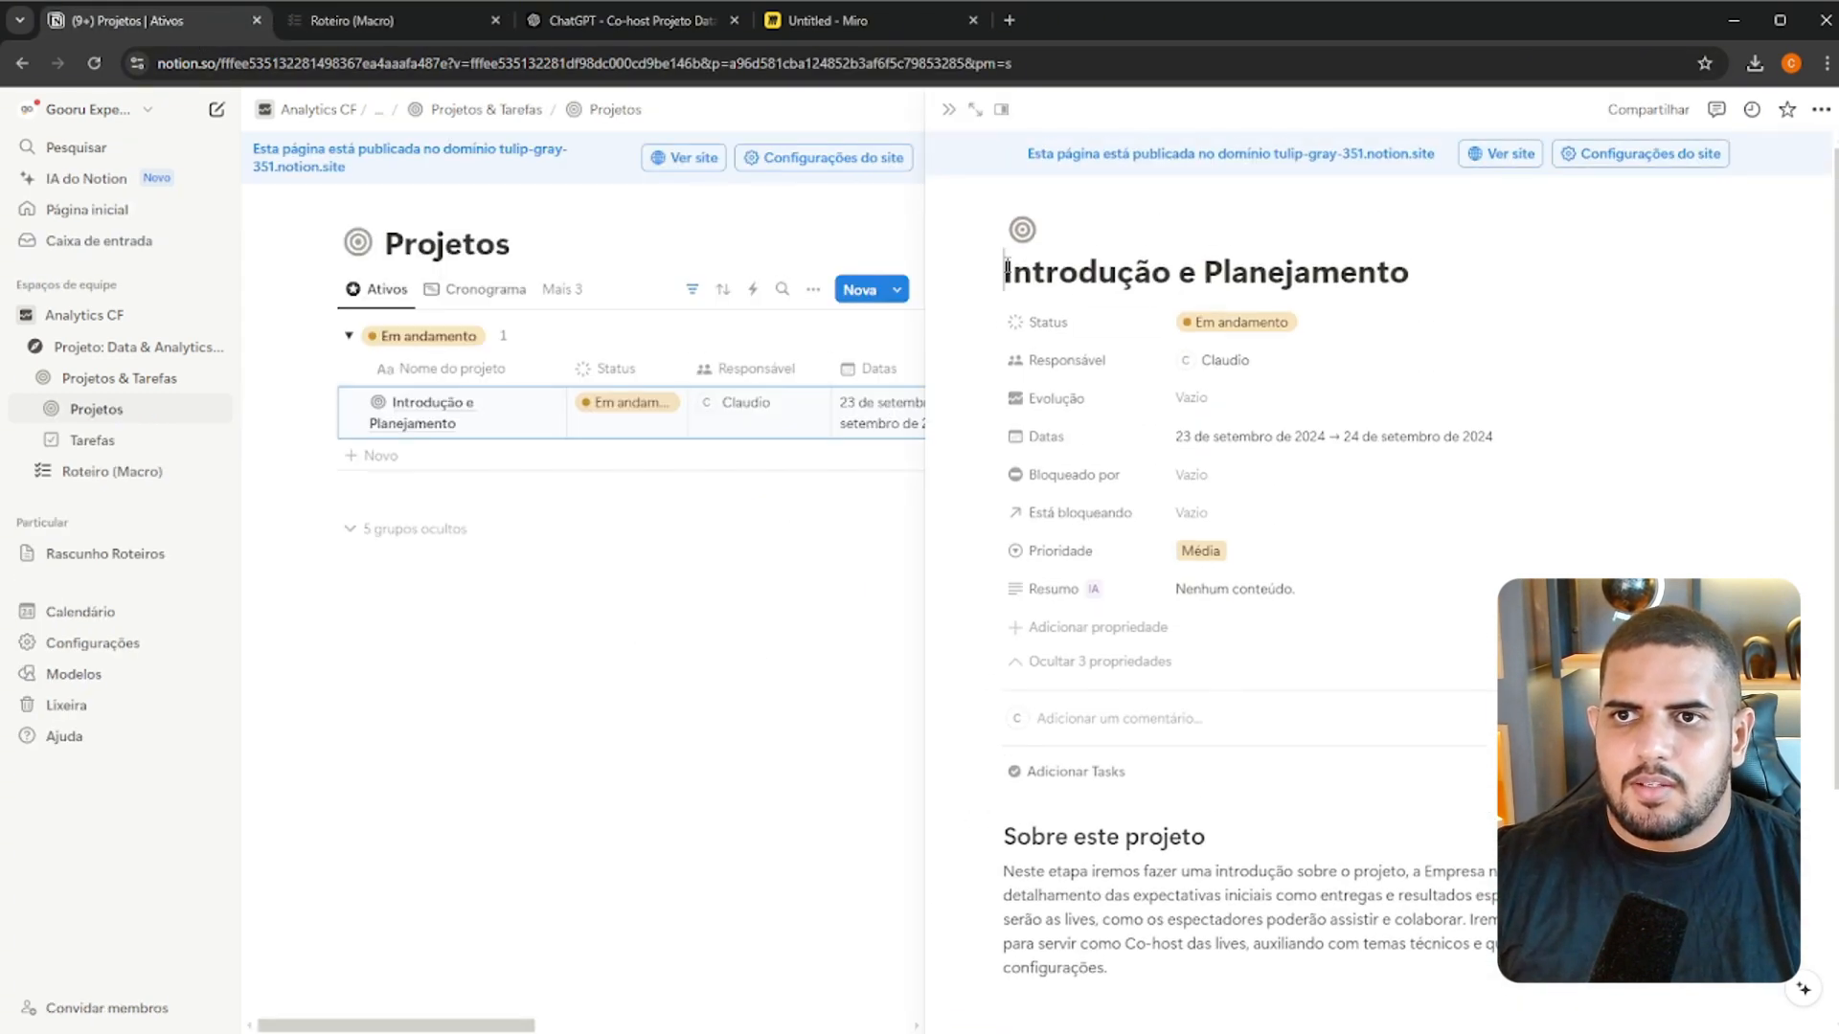
click(1006, 271)
text(Etapa 1:)
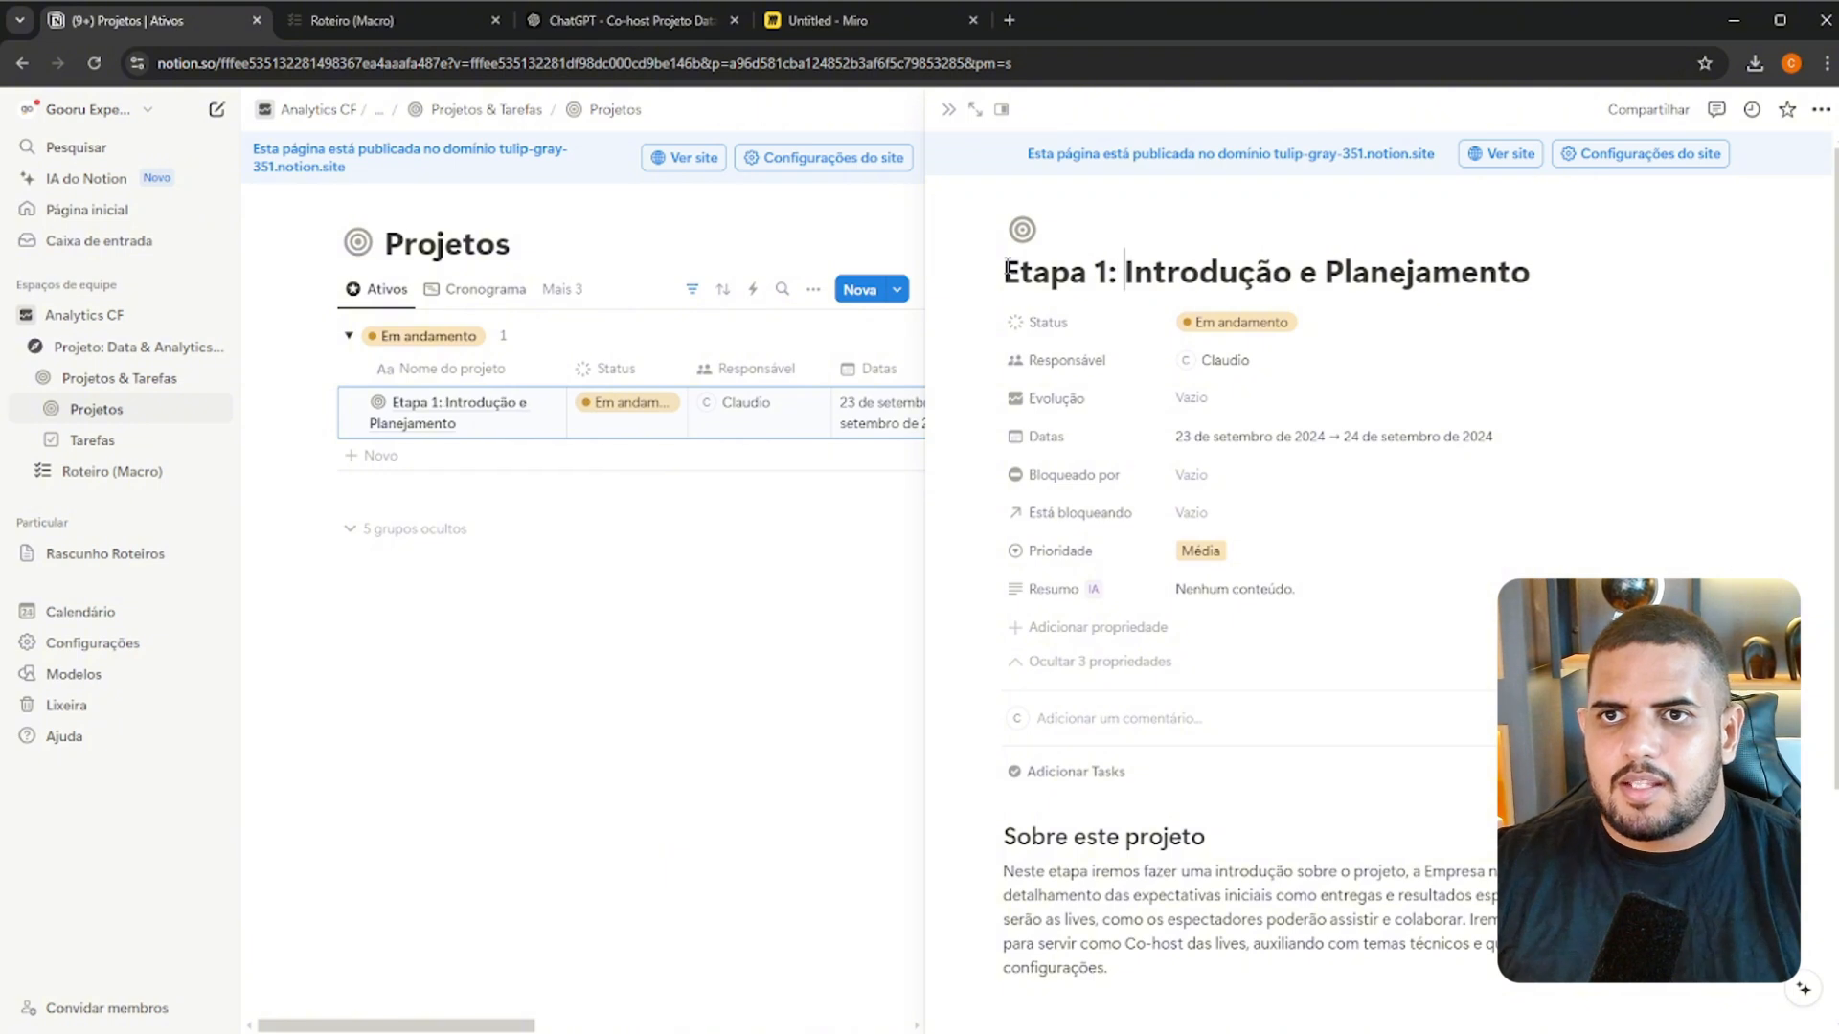
Look over the project's description and task board, and open the Etapa 1 project as a full page
scroll(1161, 543, down, 3)
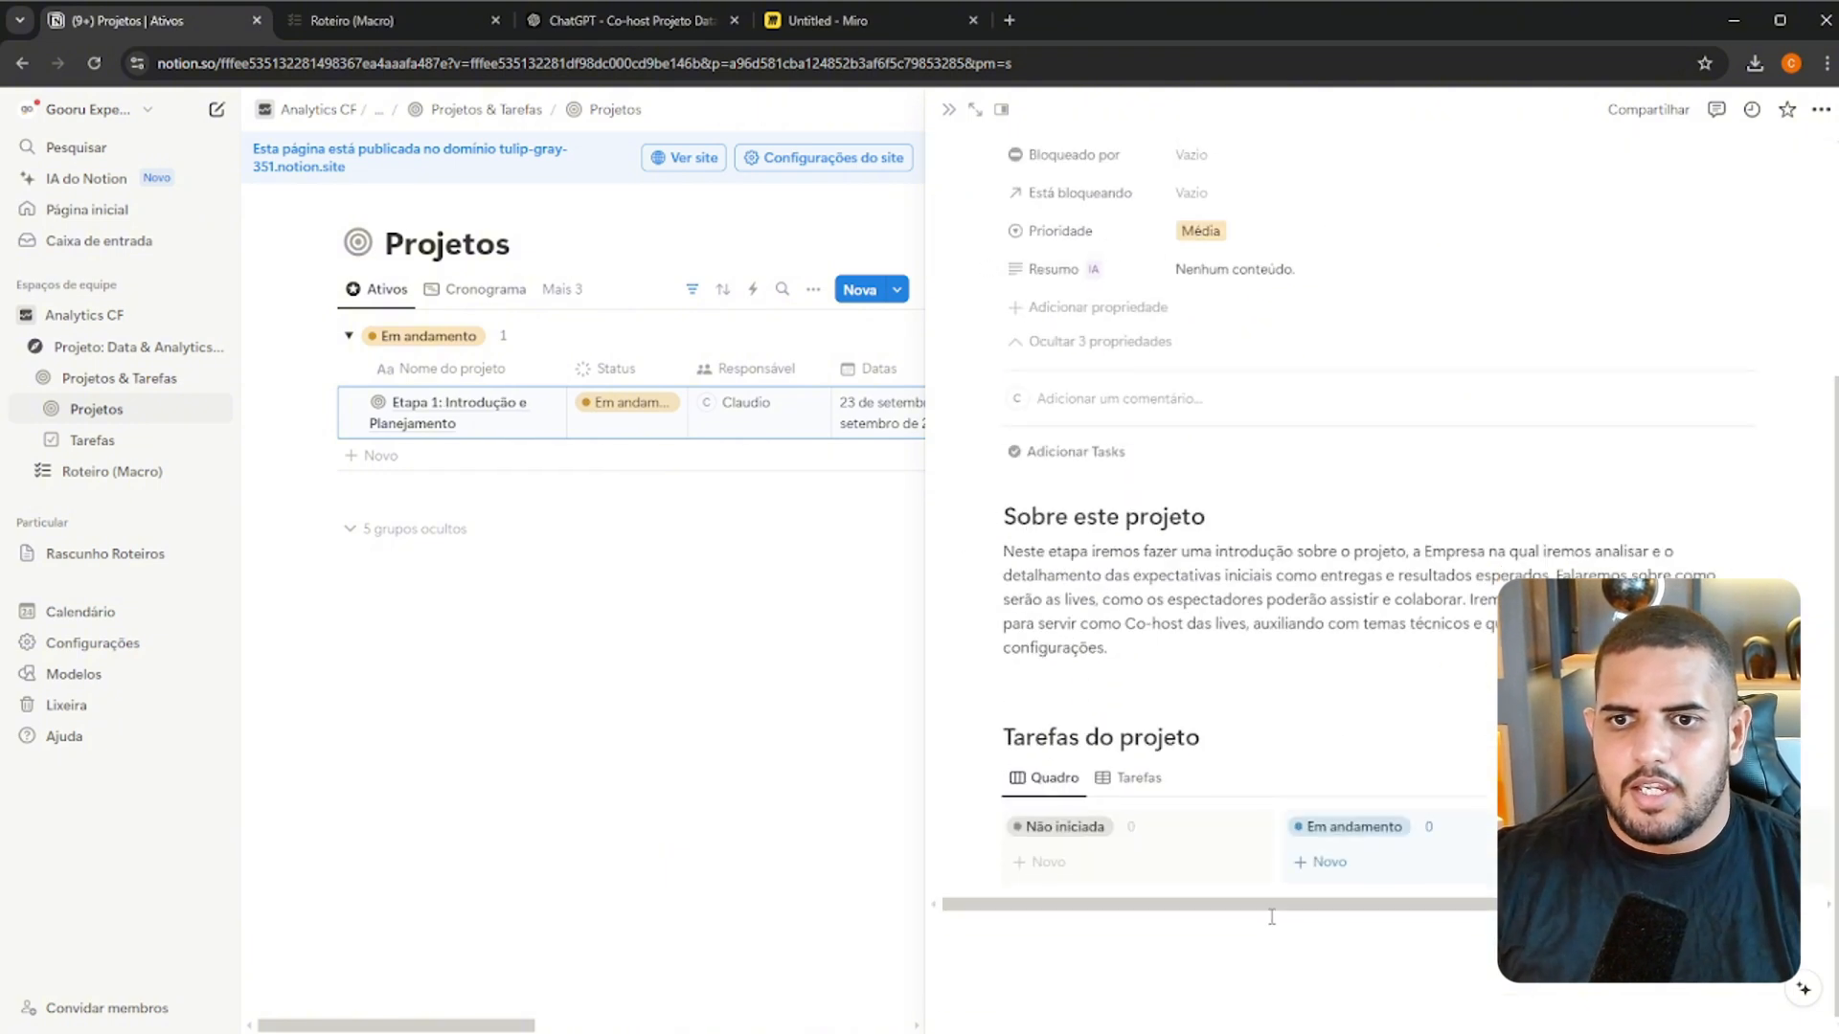
drag(1264, 909, 1210, 898)
scroll(1152, 501, up, 4)
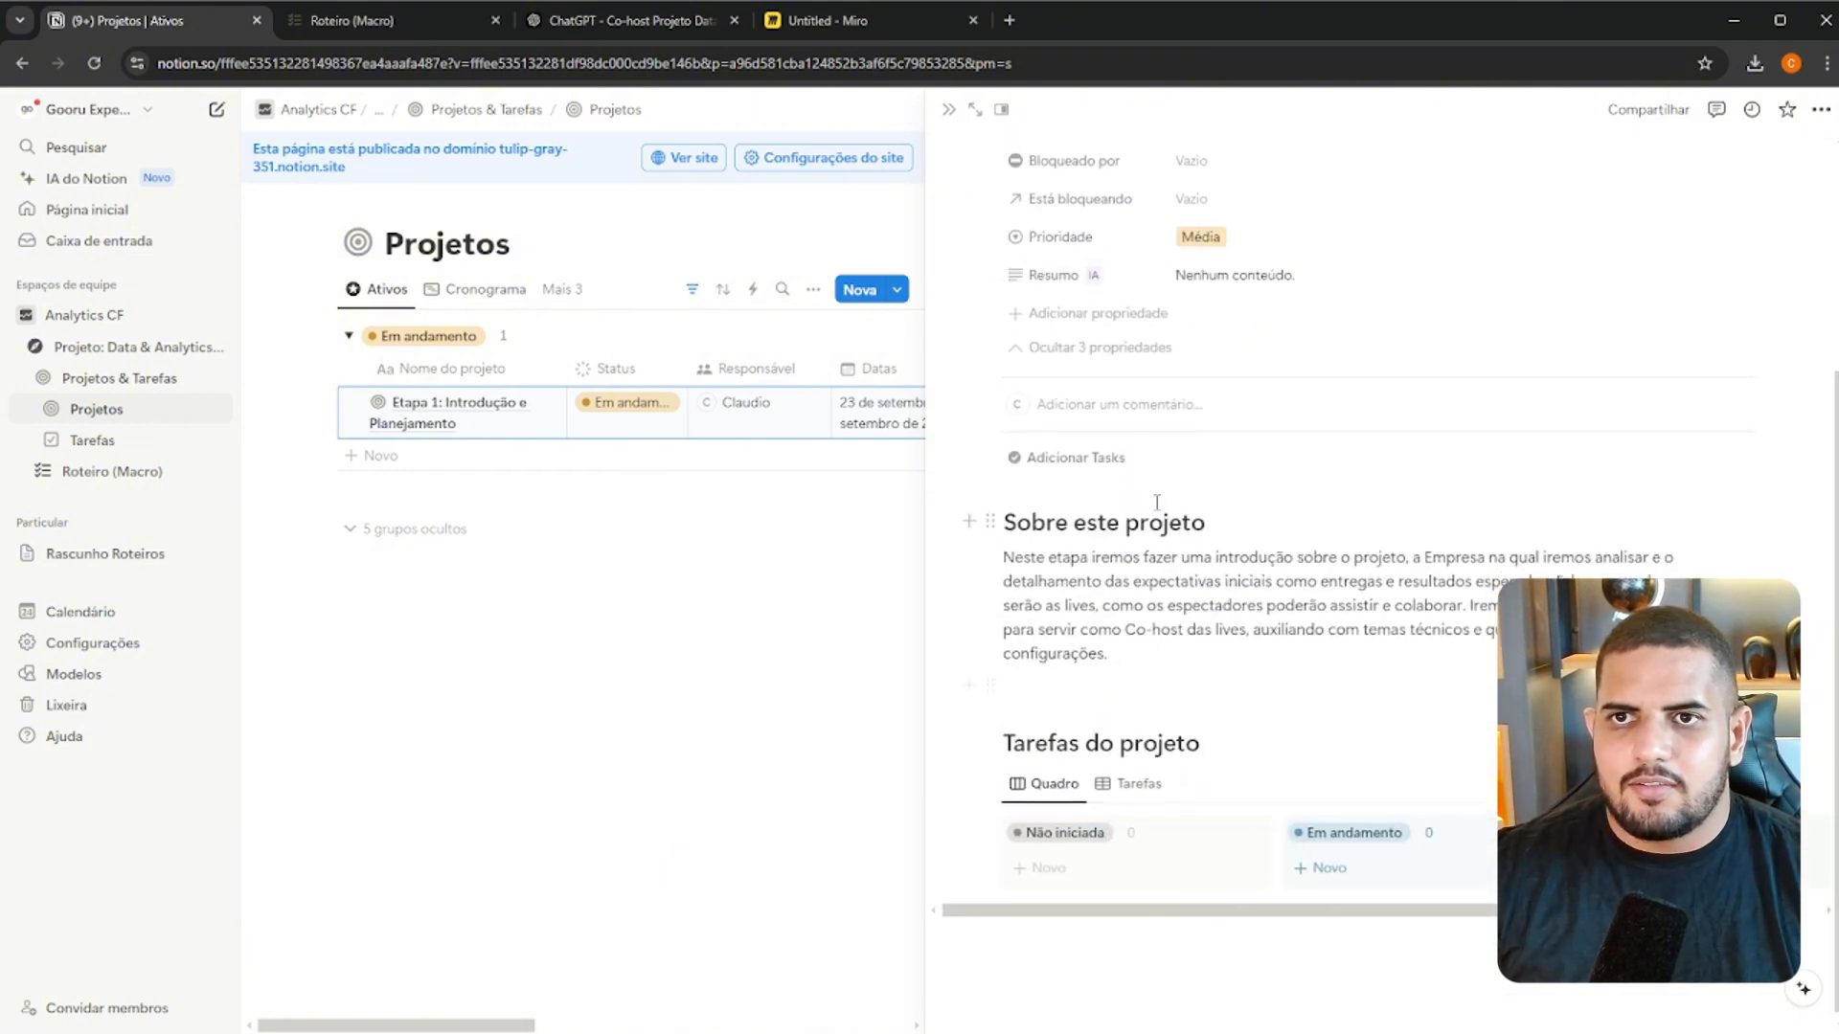
click(975, 109)
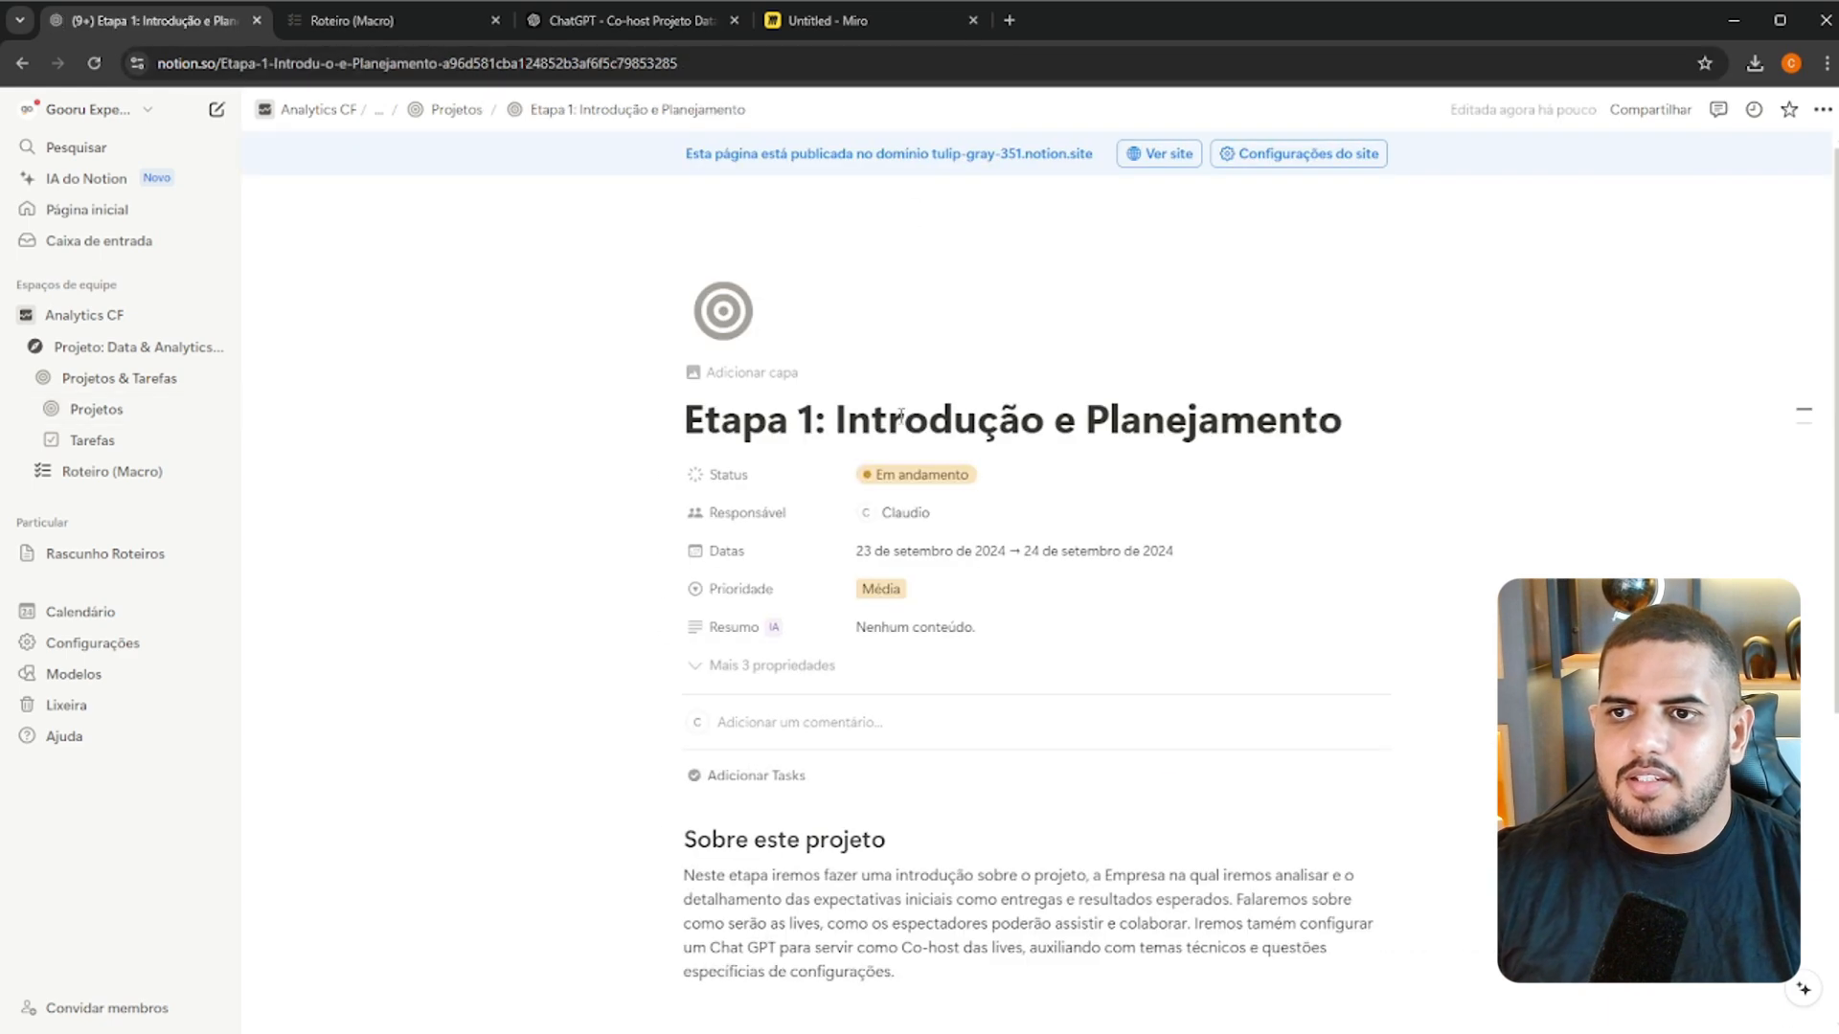
Add a task titled "Abertura e Sobre o Projeto" to the project board's Concluída column, copying the title from the Roteiro (Macro) page
scroll(926, 449, down, 5)
mouse_move(922, 747)
mouse_down()
mouse_move(1366, 760)
mouse_move(912, 747)
mouse_up()
click(387, 20)
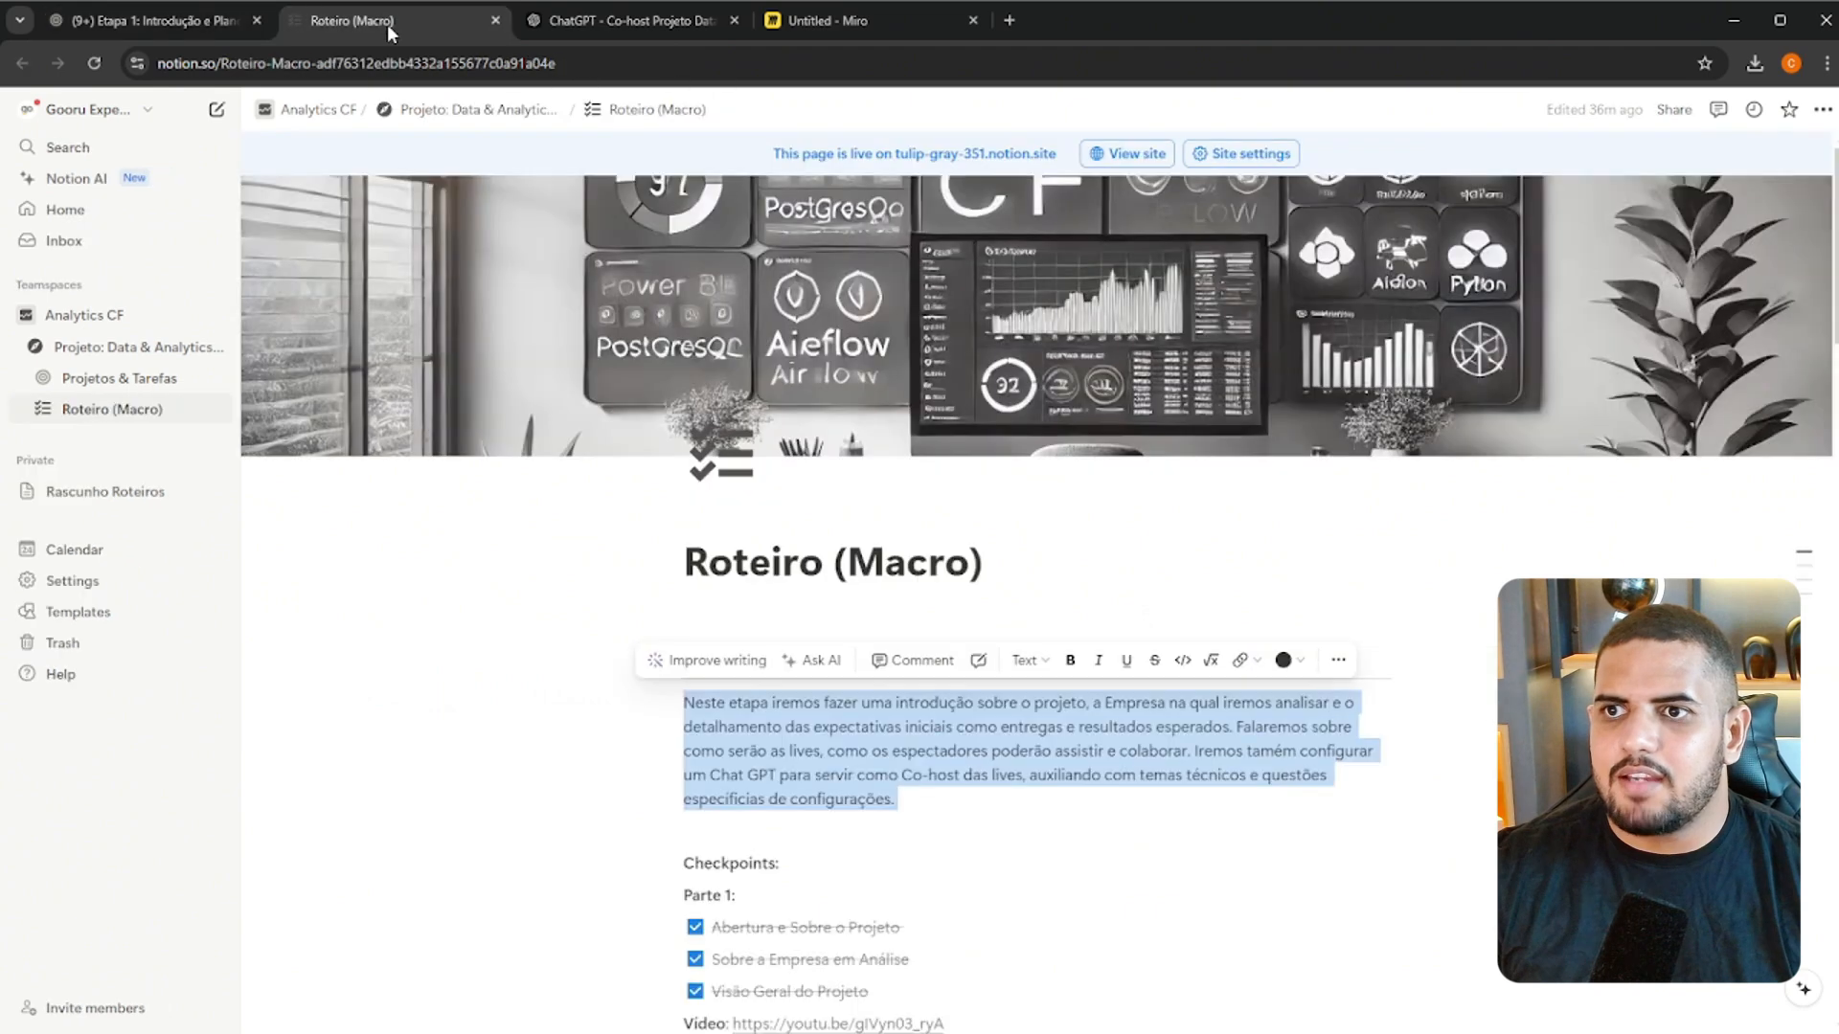
scroll(731, 434, down, 5)
triple_click(804, 429)
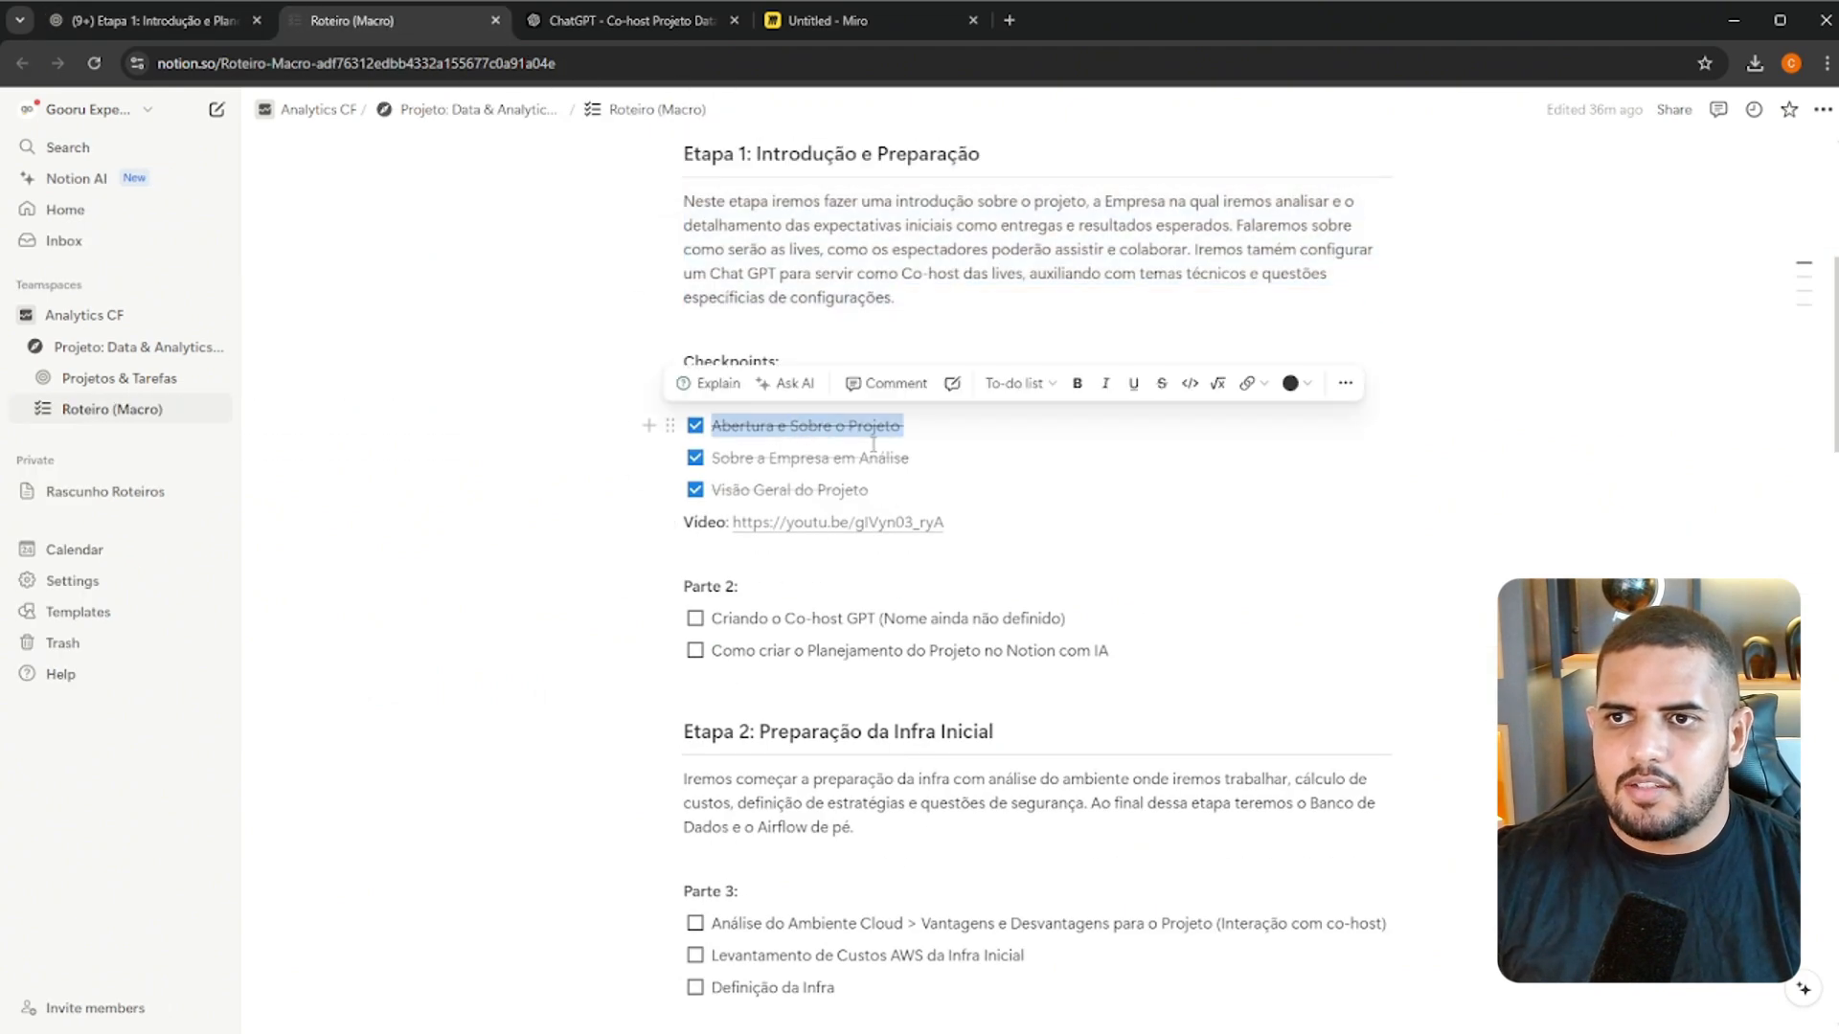
click(97, 23)
click(1336, 700)
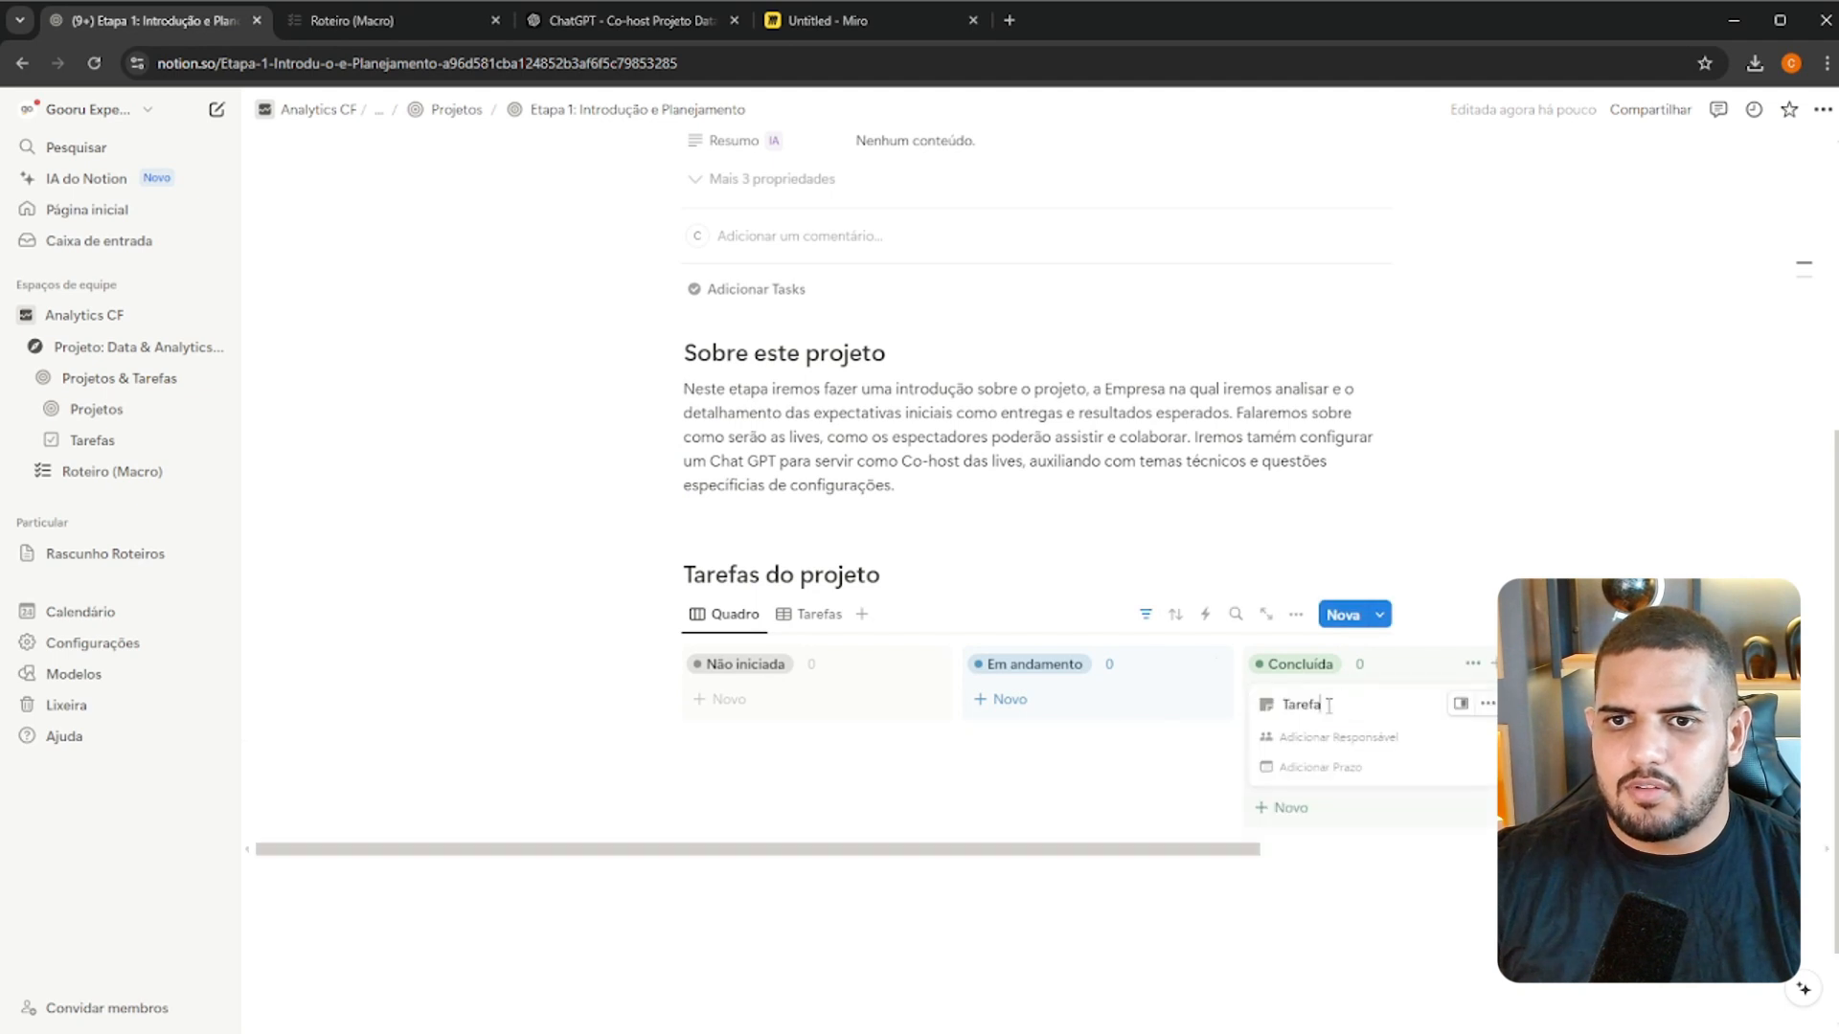
click(1417, 574)
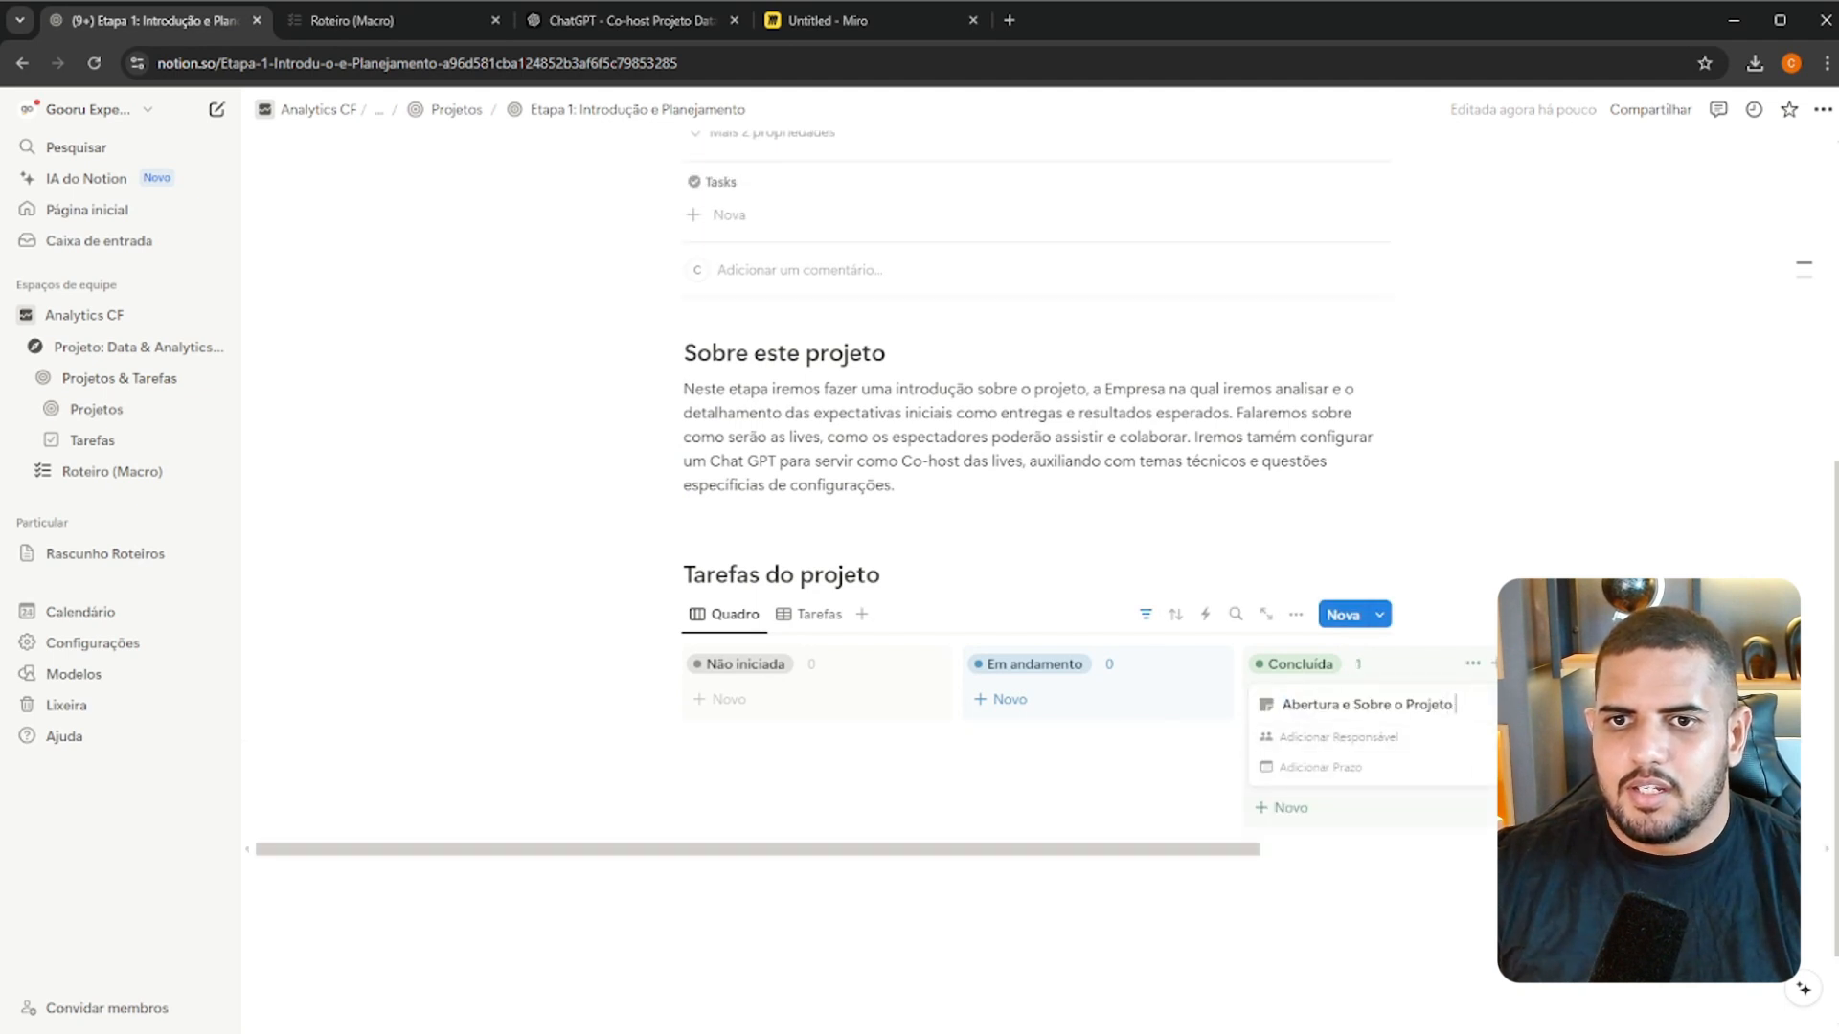
Open the "Abertura e Sobre o Projeto" task, assign yourself as Responsável and set Prazo to 23 de setembro de 2024
click(1399, 710)
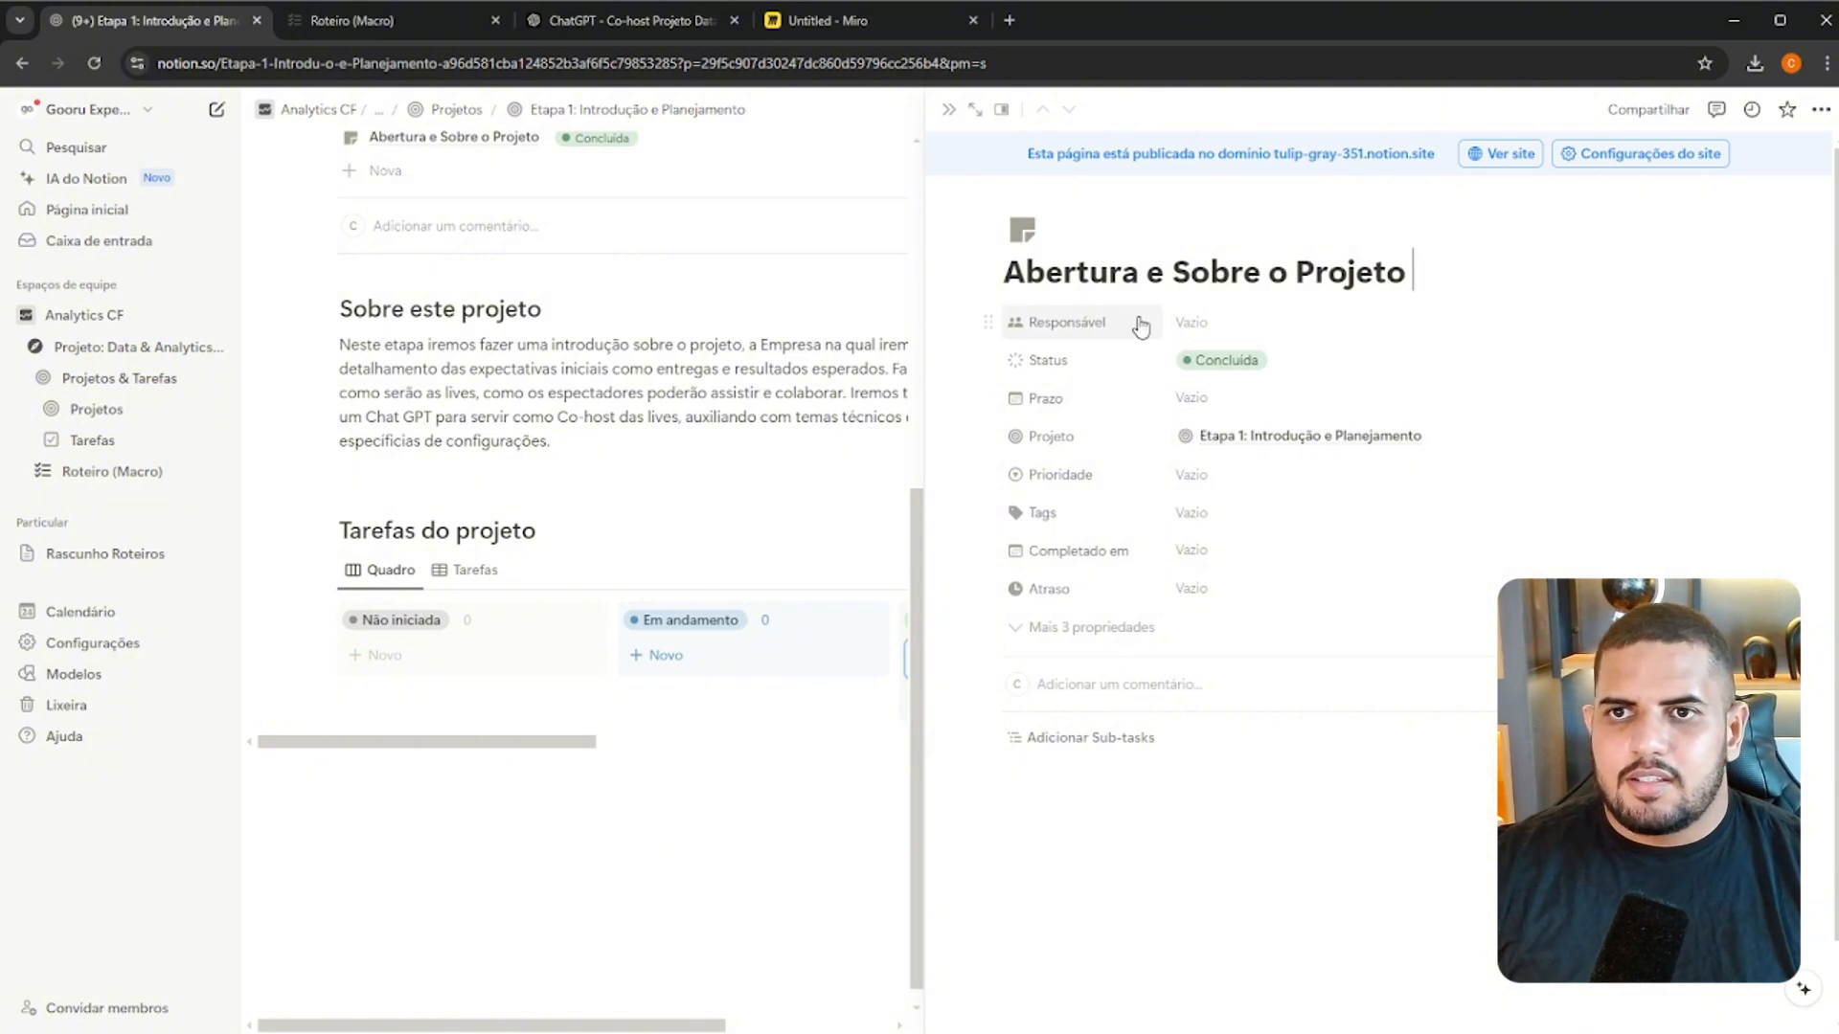
click(1197, 323)
click(1257, 387)
click(1124, 406)
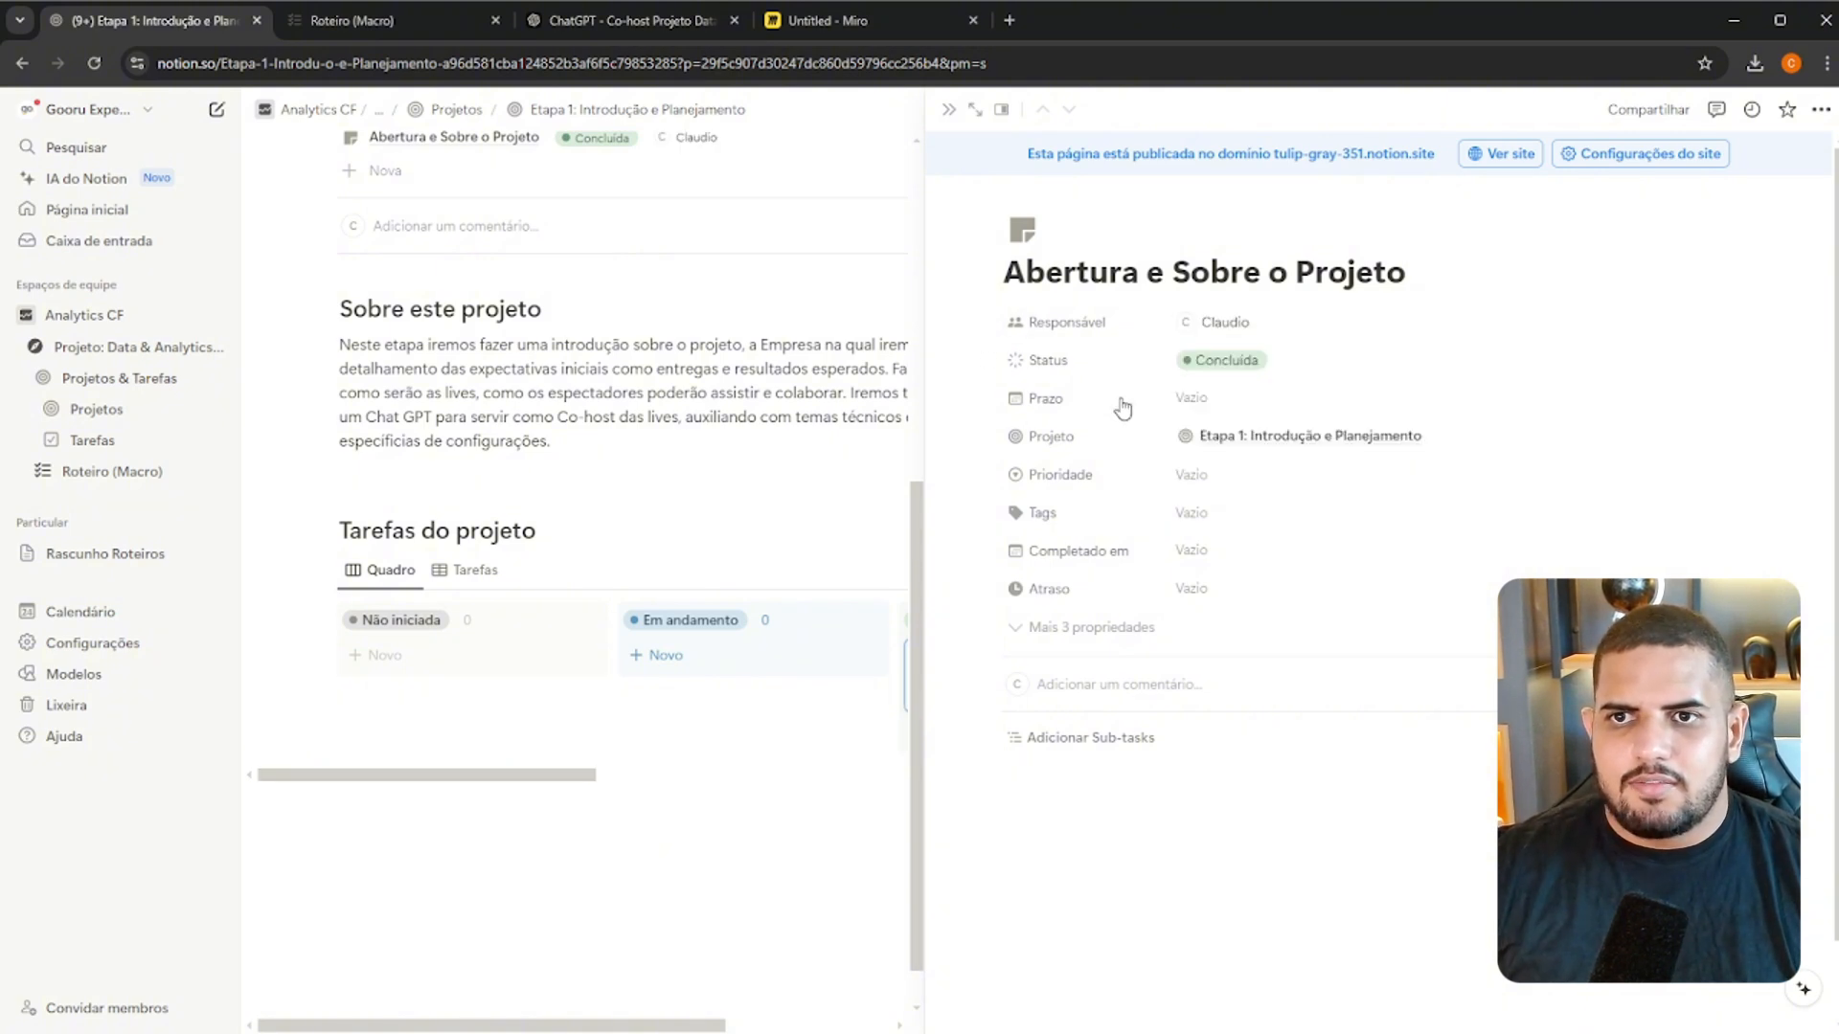
click(1207, 398)
click(1242, 651)
Set the "Abertura e Sobre o Projeto" task's Prioridade to Baixa and Completado em to 23 de setembro de 2024
click(1232, 479)
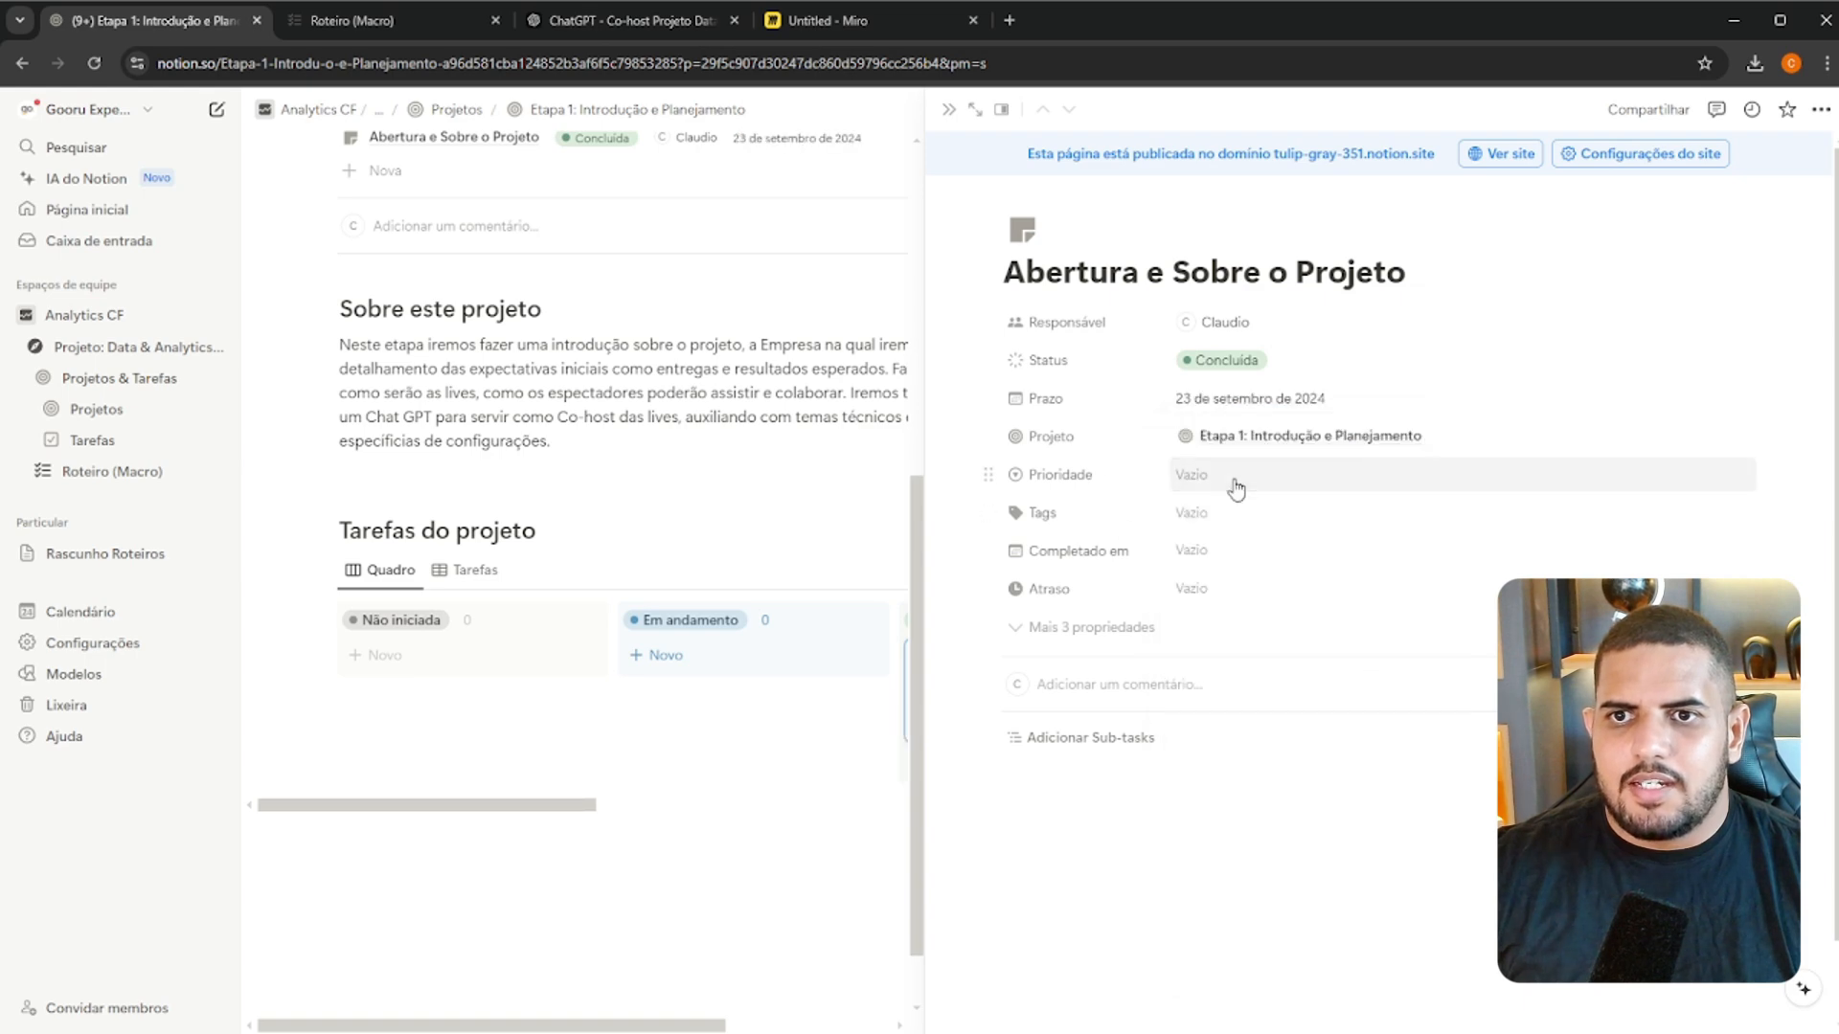
click(1231, 476)
click(1210, 533)
click(1128, 517)
click(1224, 520)
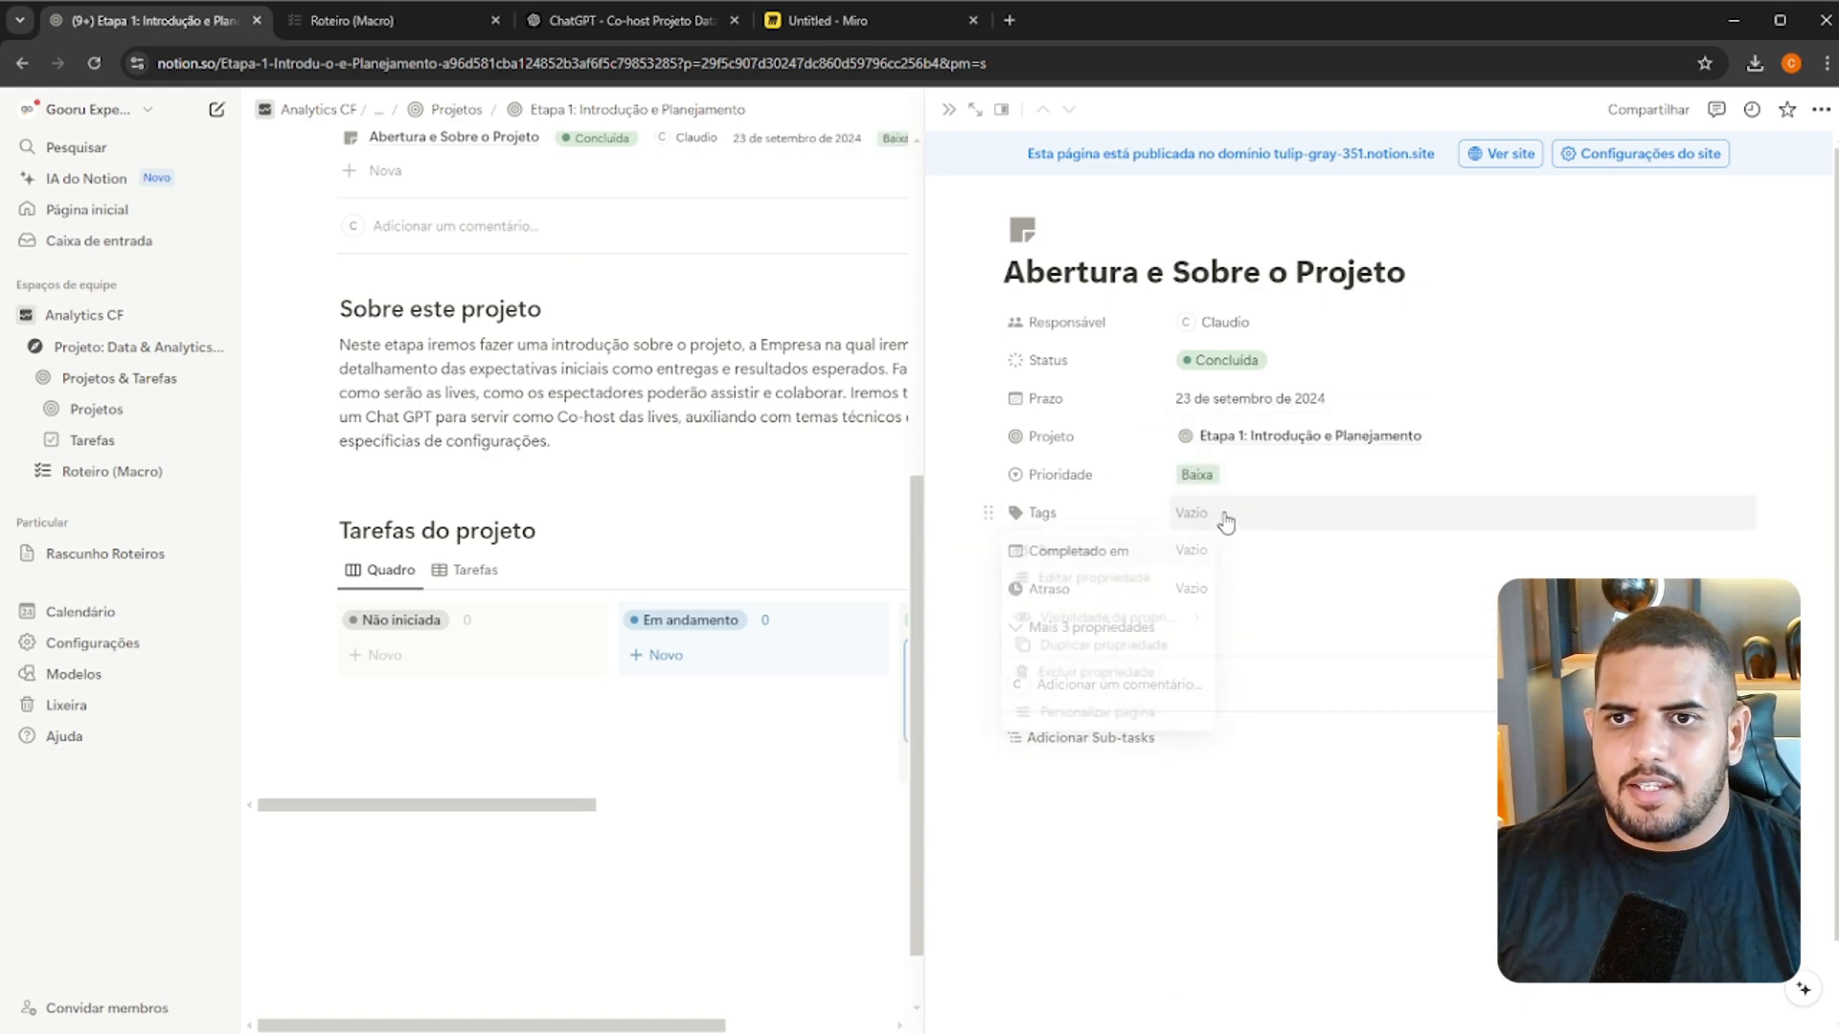
click(1202, 559)
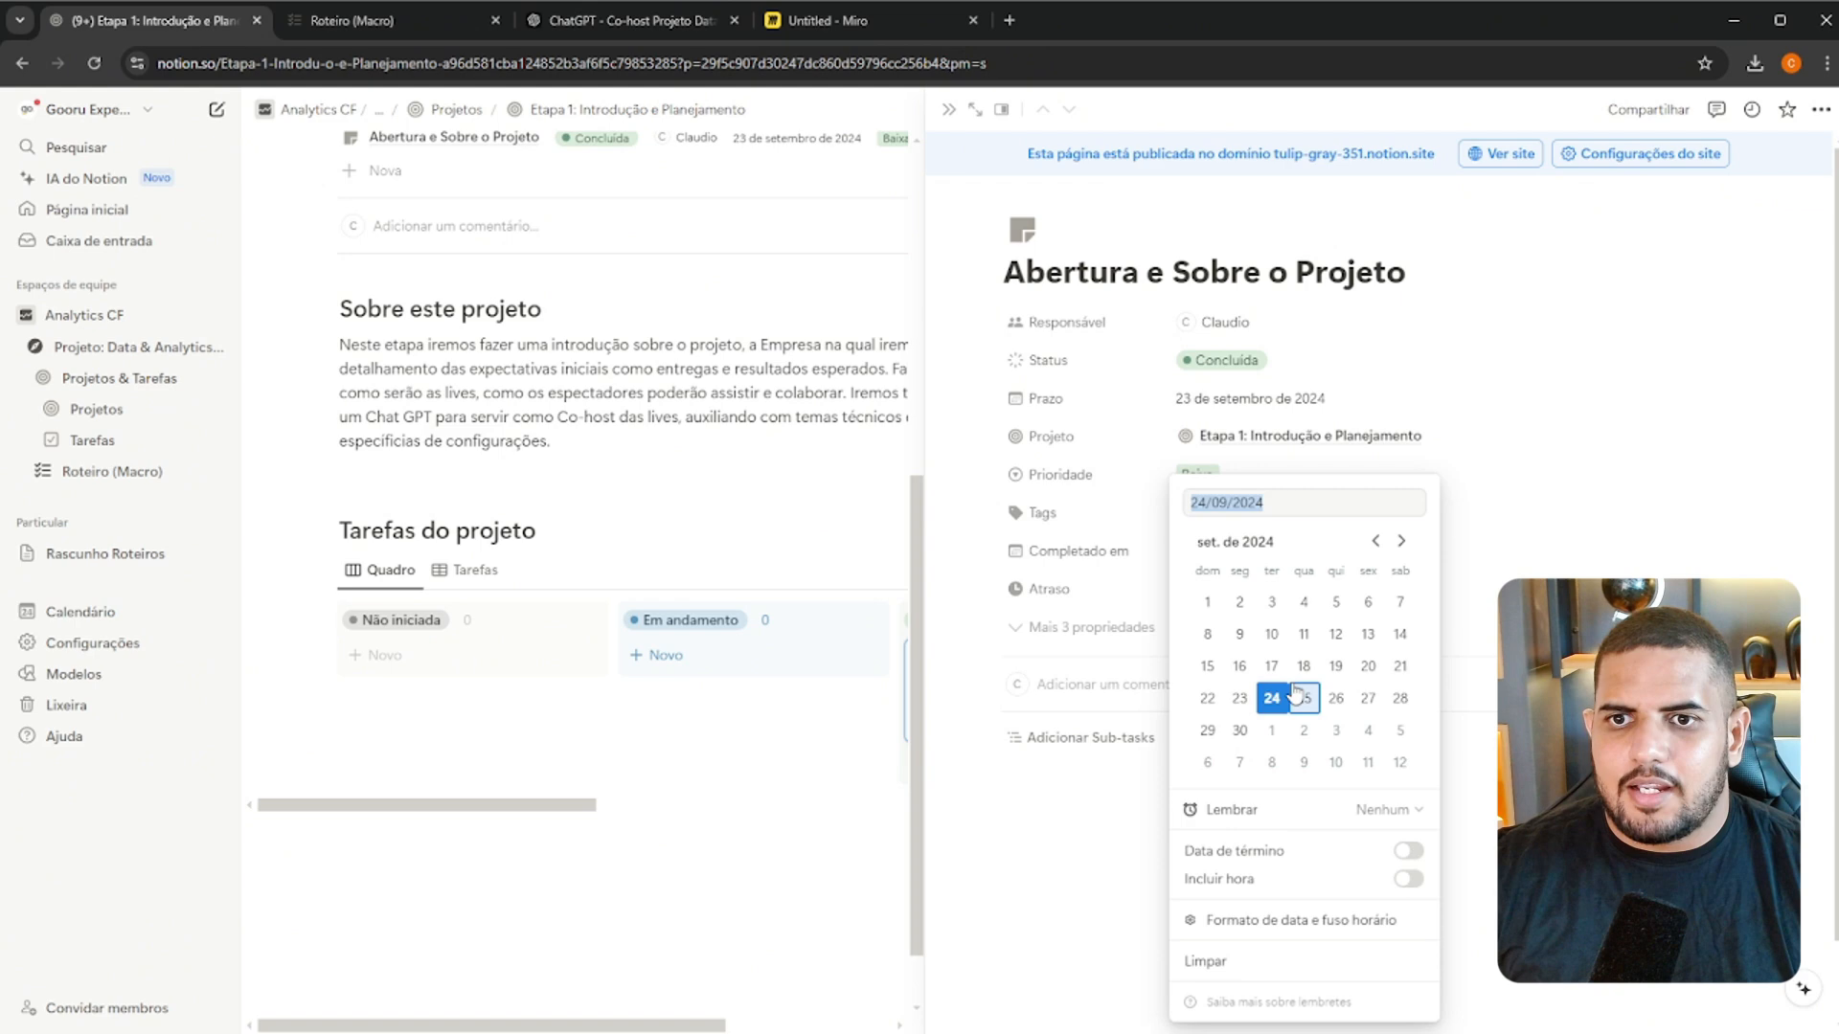
click(1241, 698)
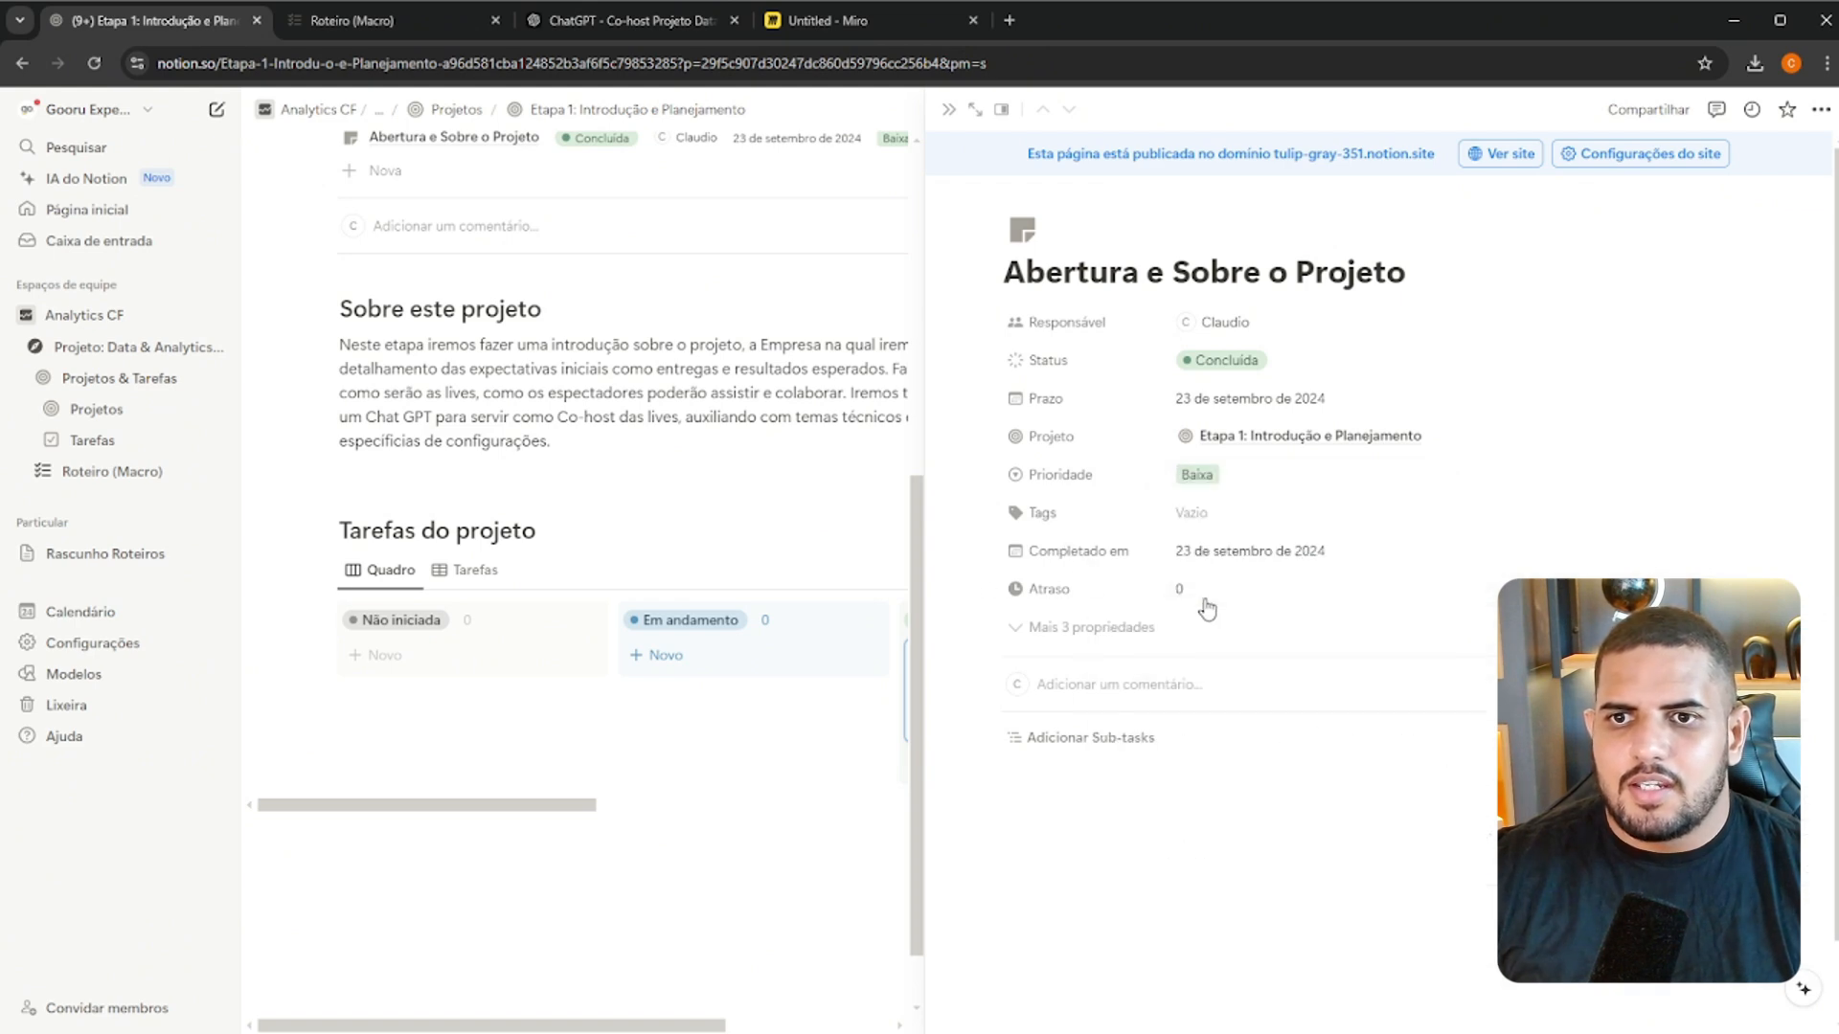
Reveal the three hidden properties of the "Abertura e Sobre o Projeto" task and look them over
click(1097, 627)
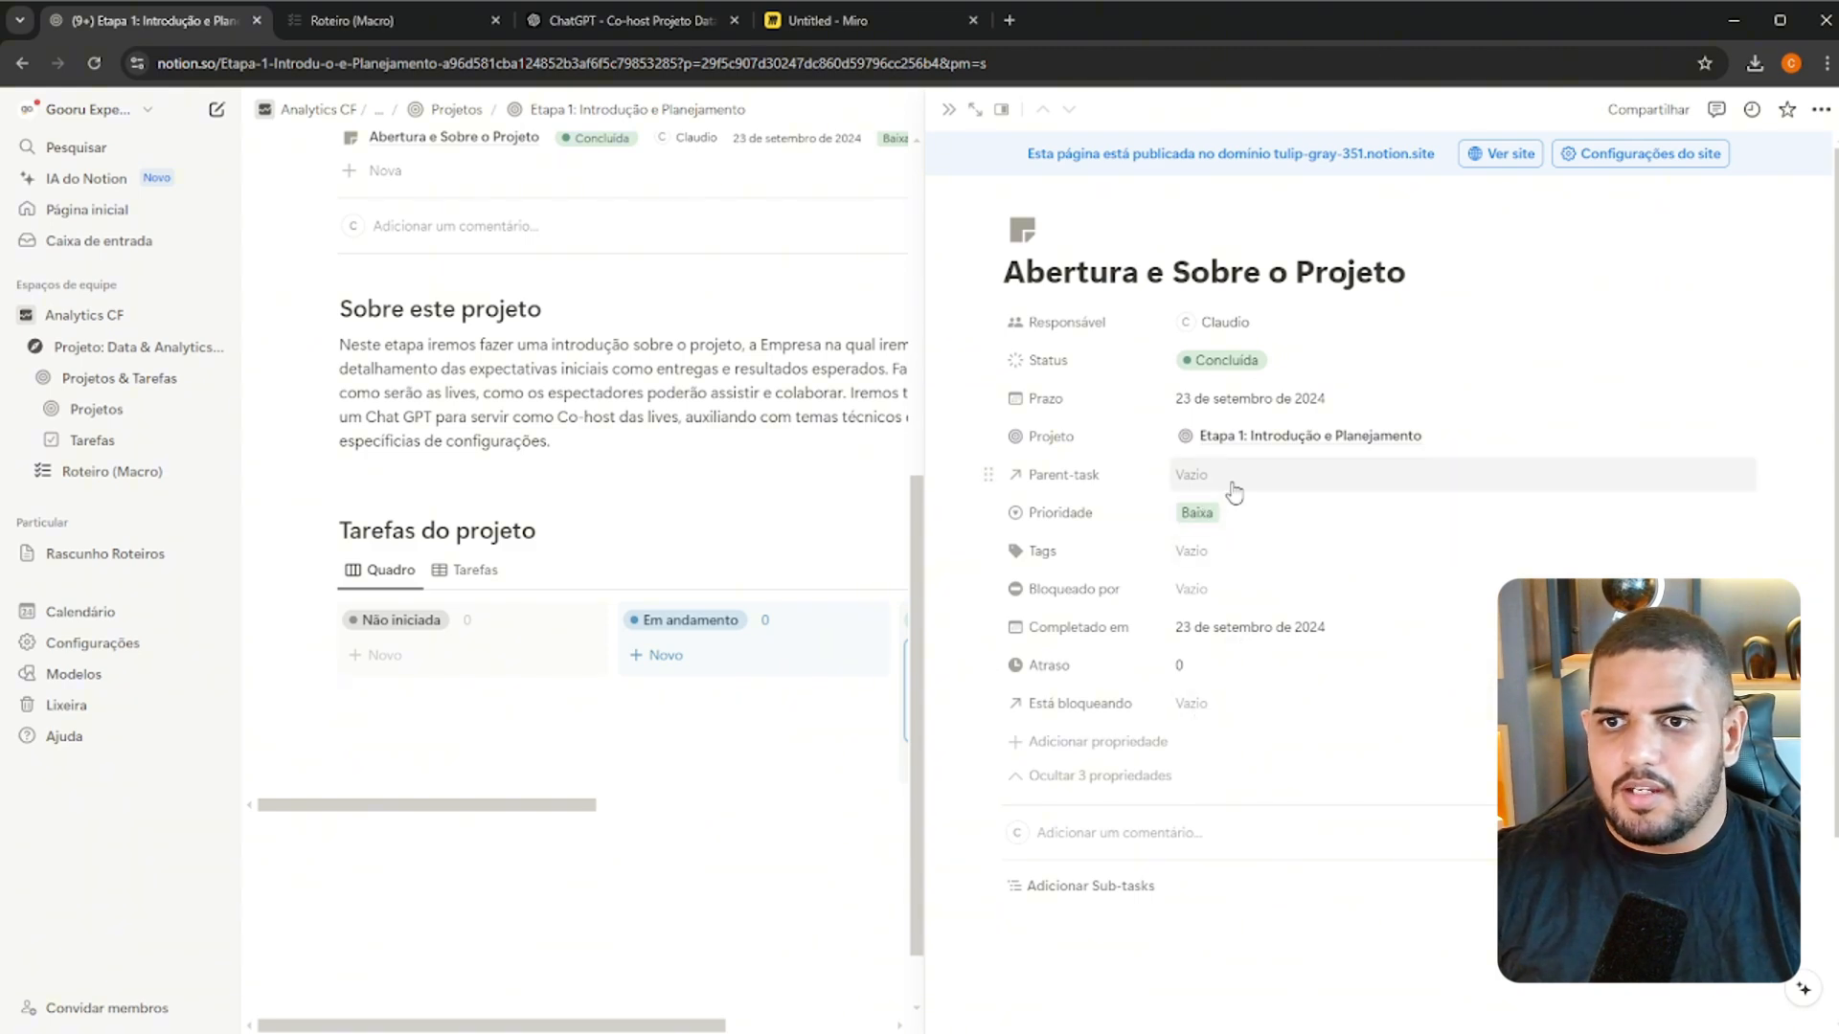
scroll(1233, 491, down, 2)
scroll(1117, 713, up, 2)
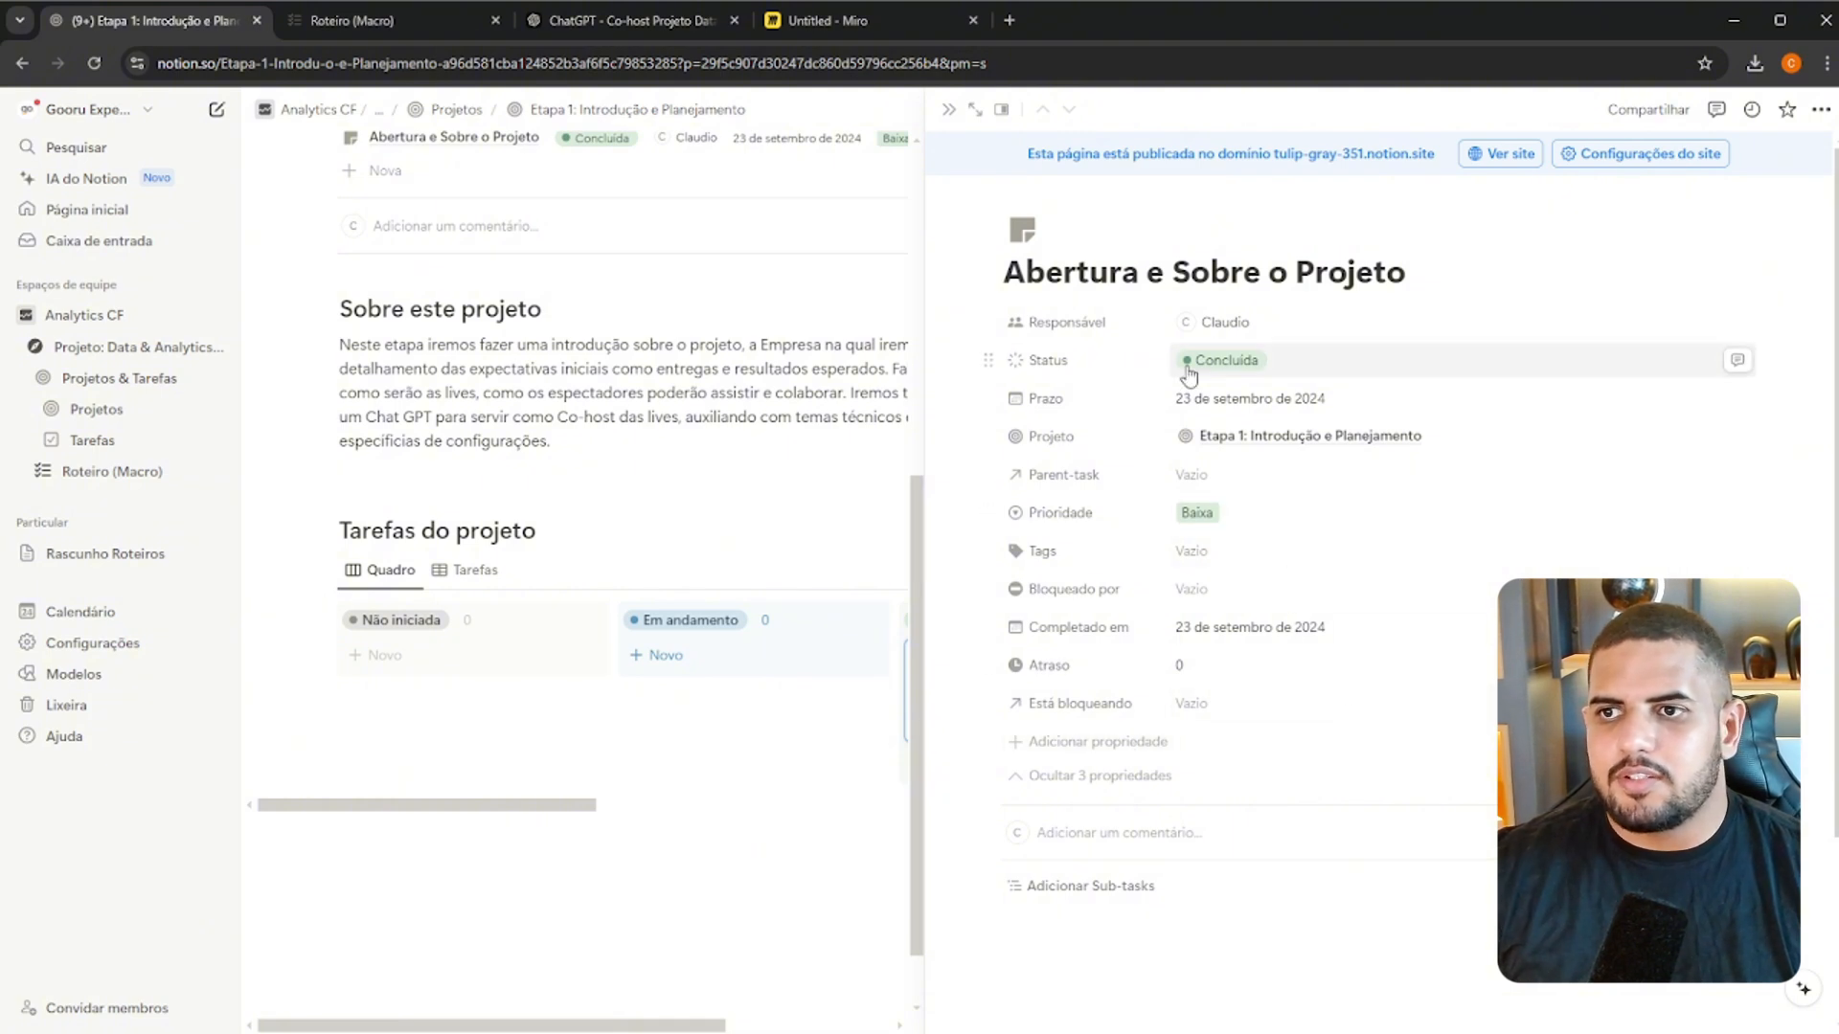
Add "Sobre a Empresa em Análise" from the Roteiro (Macro) page as a Concluída task, plus another new task below it
drag(555, 816, 749, 809)
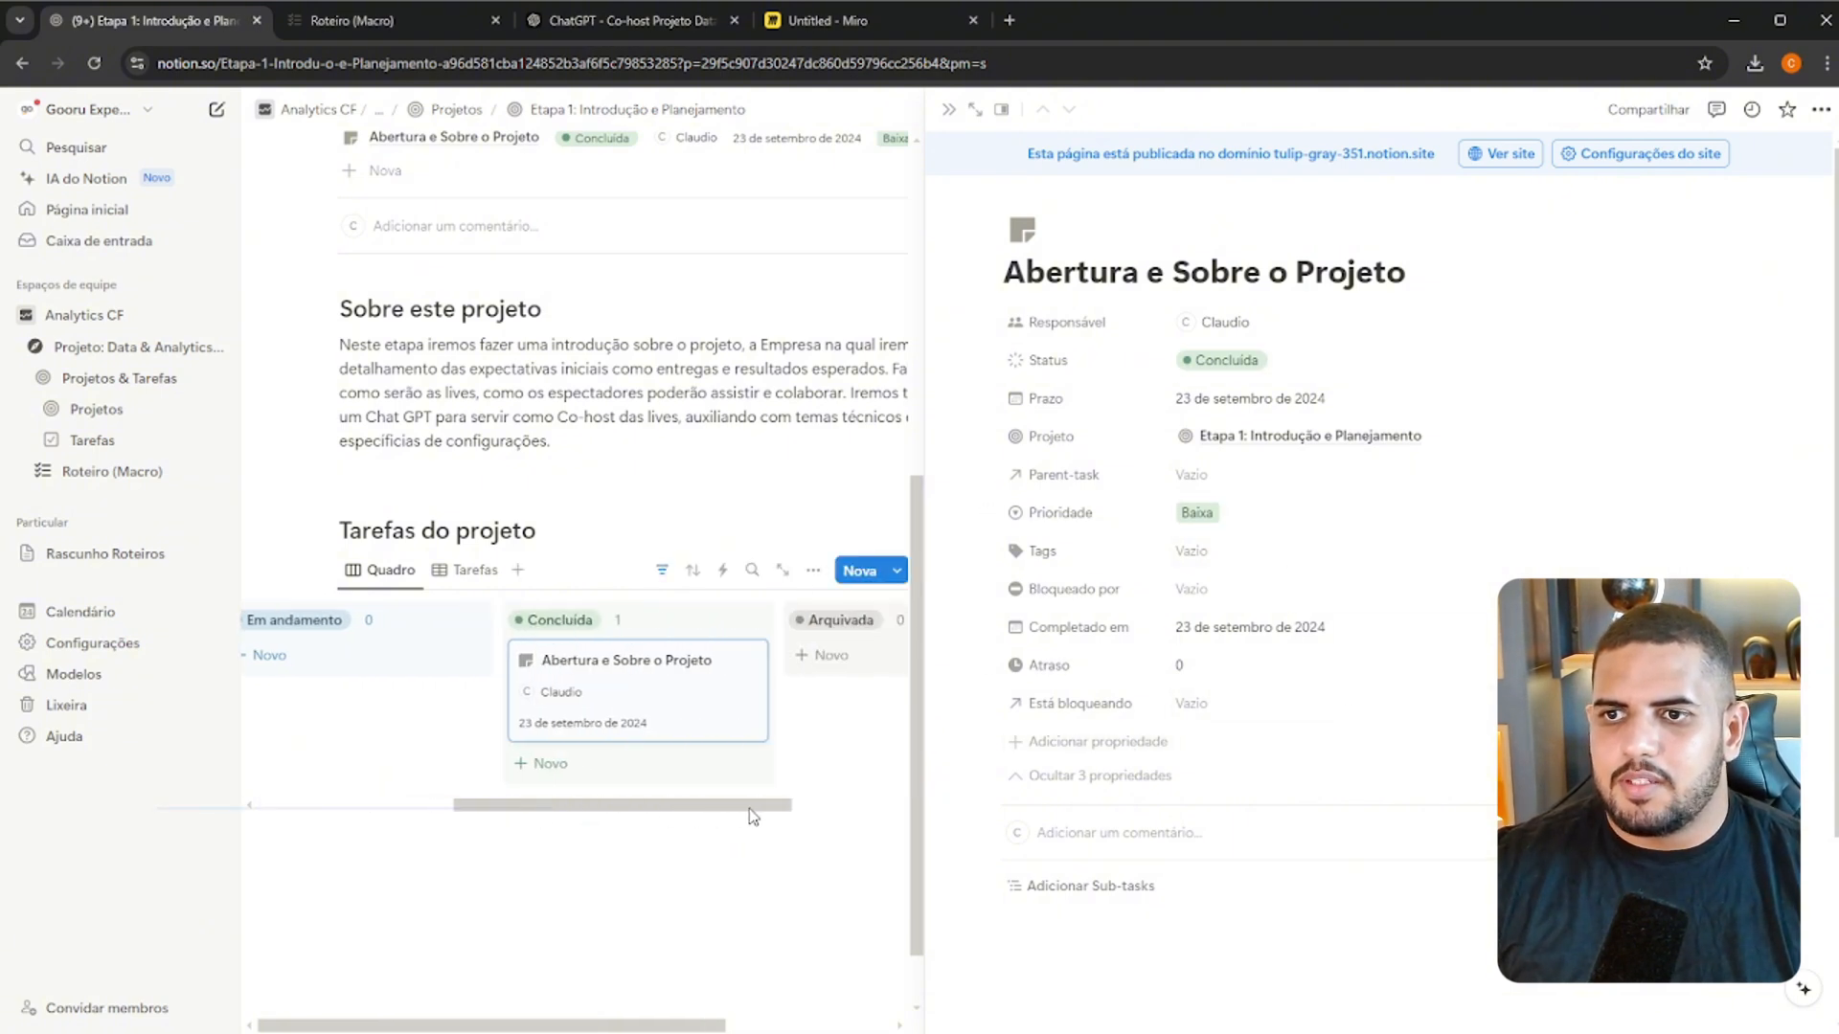
click(670, 777)
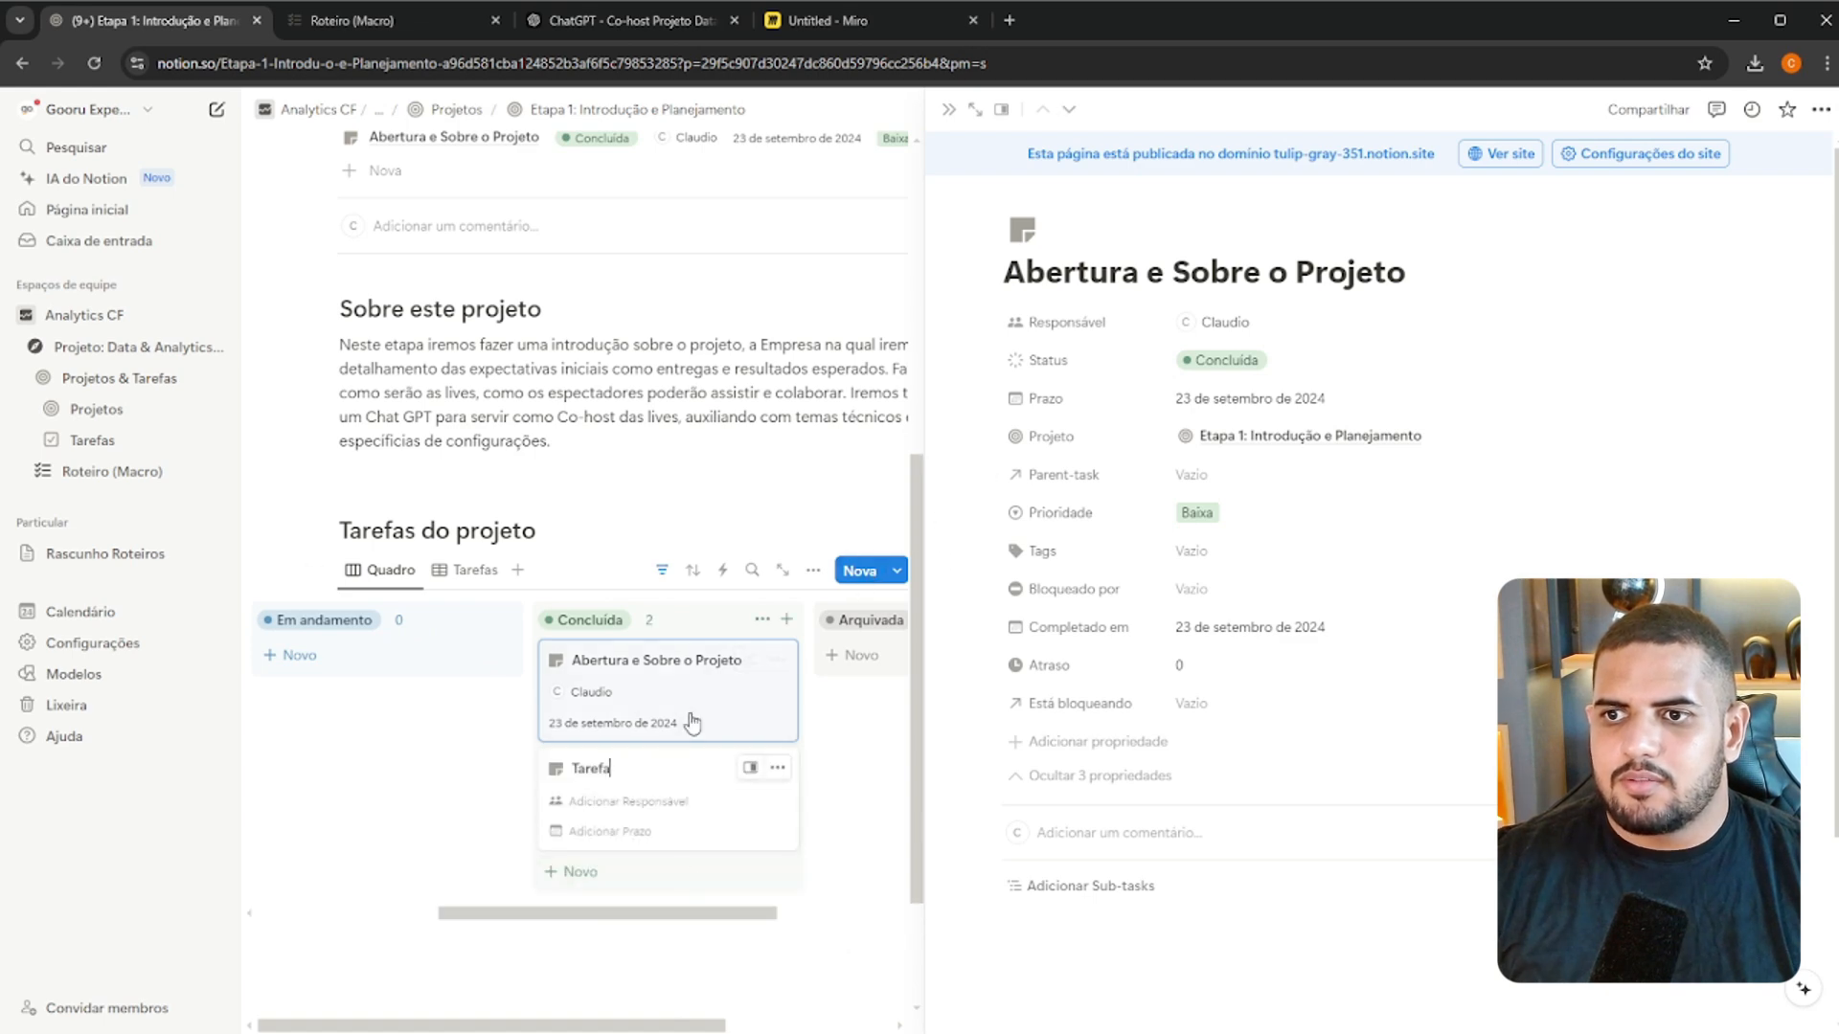
click(343, 20)
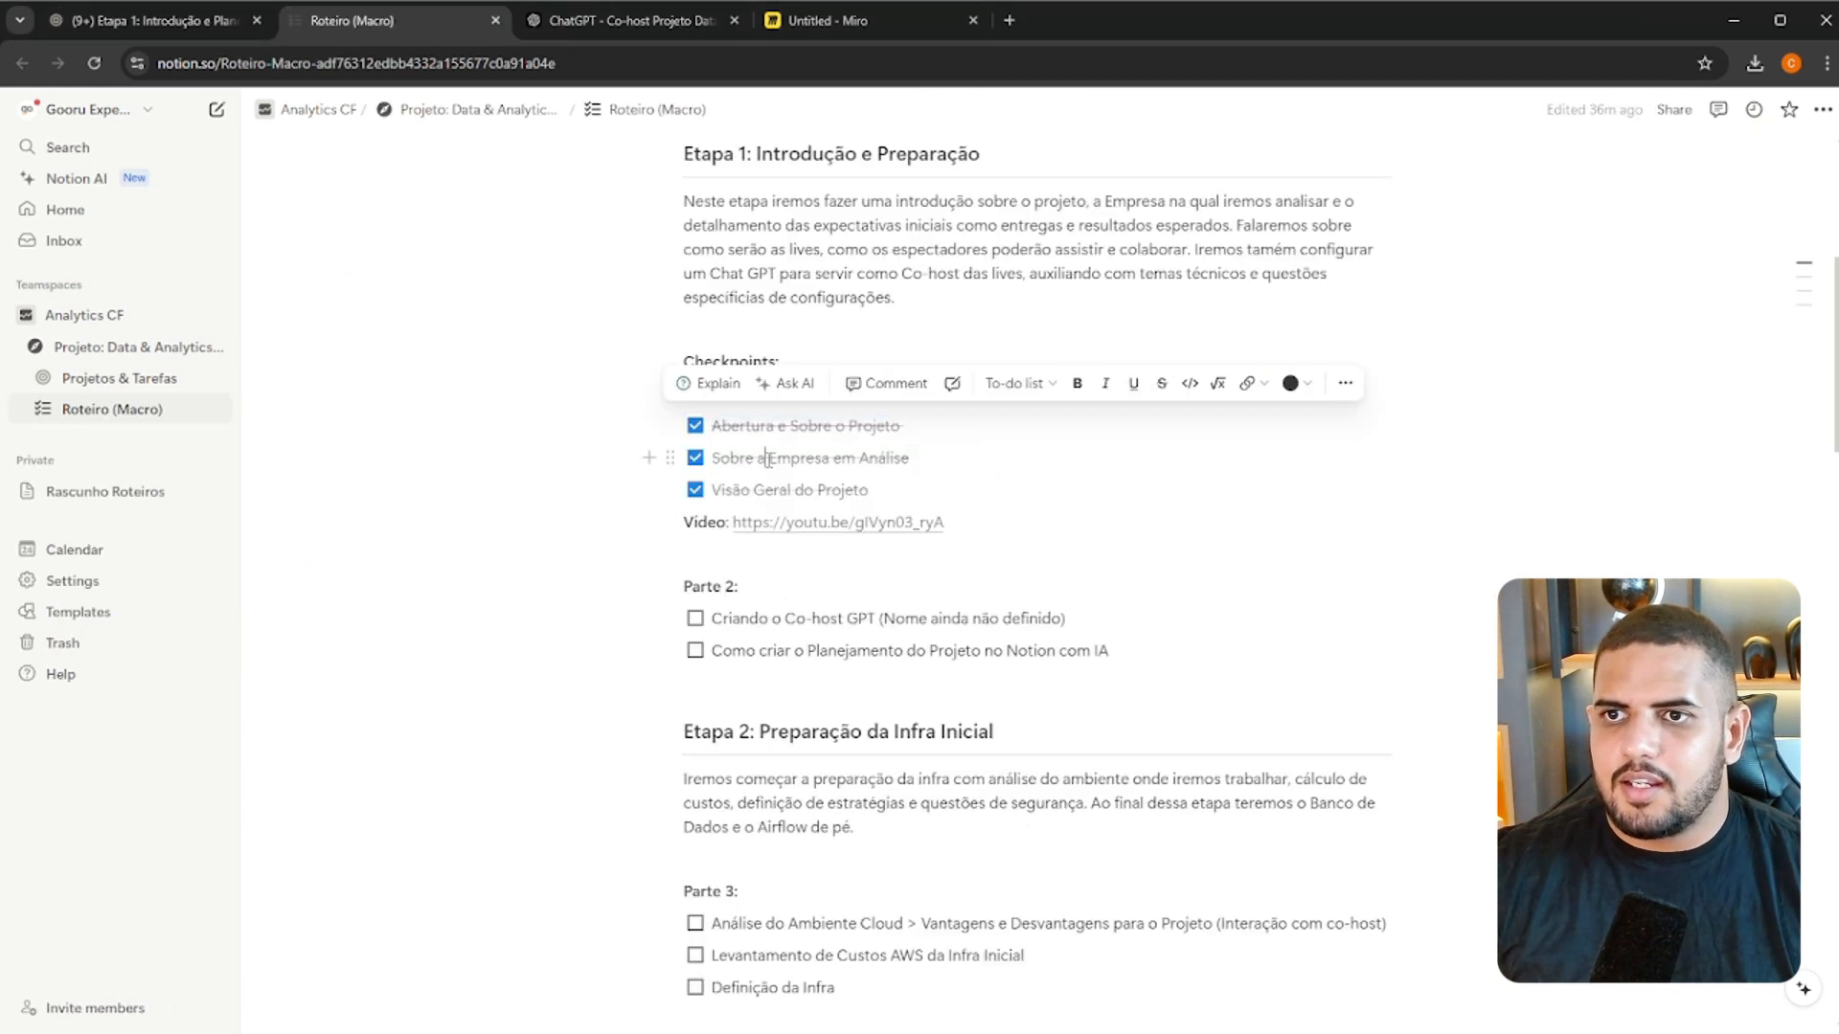
click(200, 21)
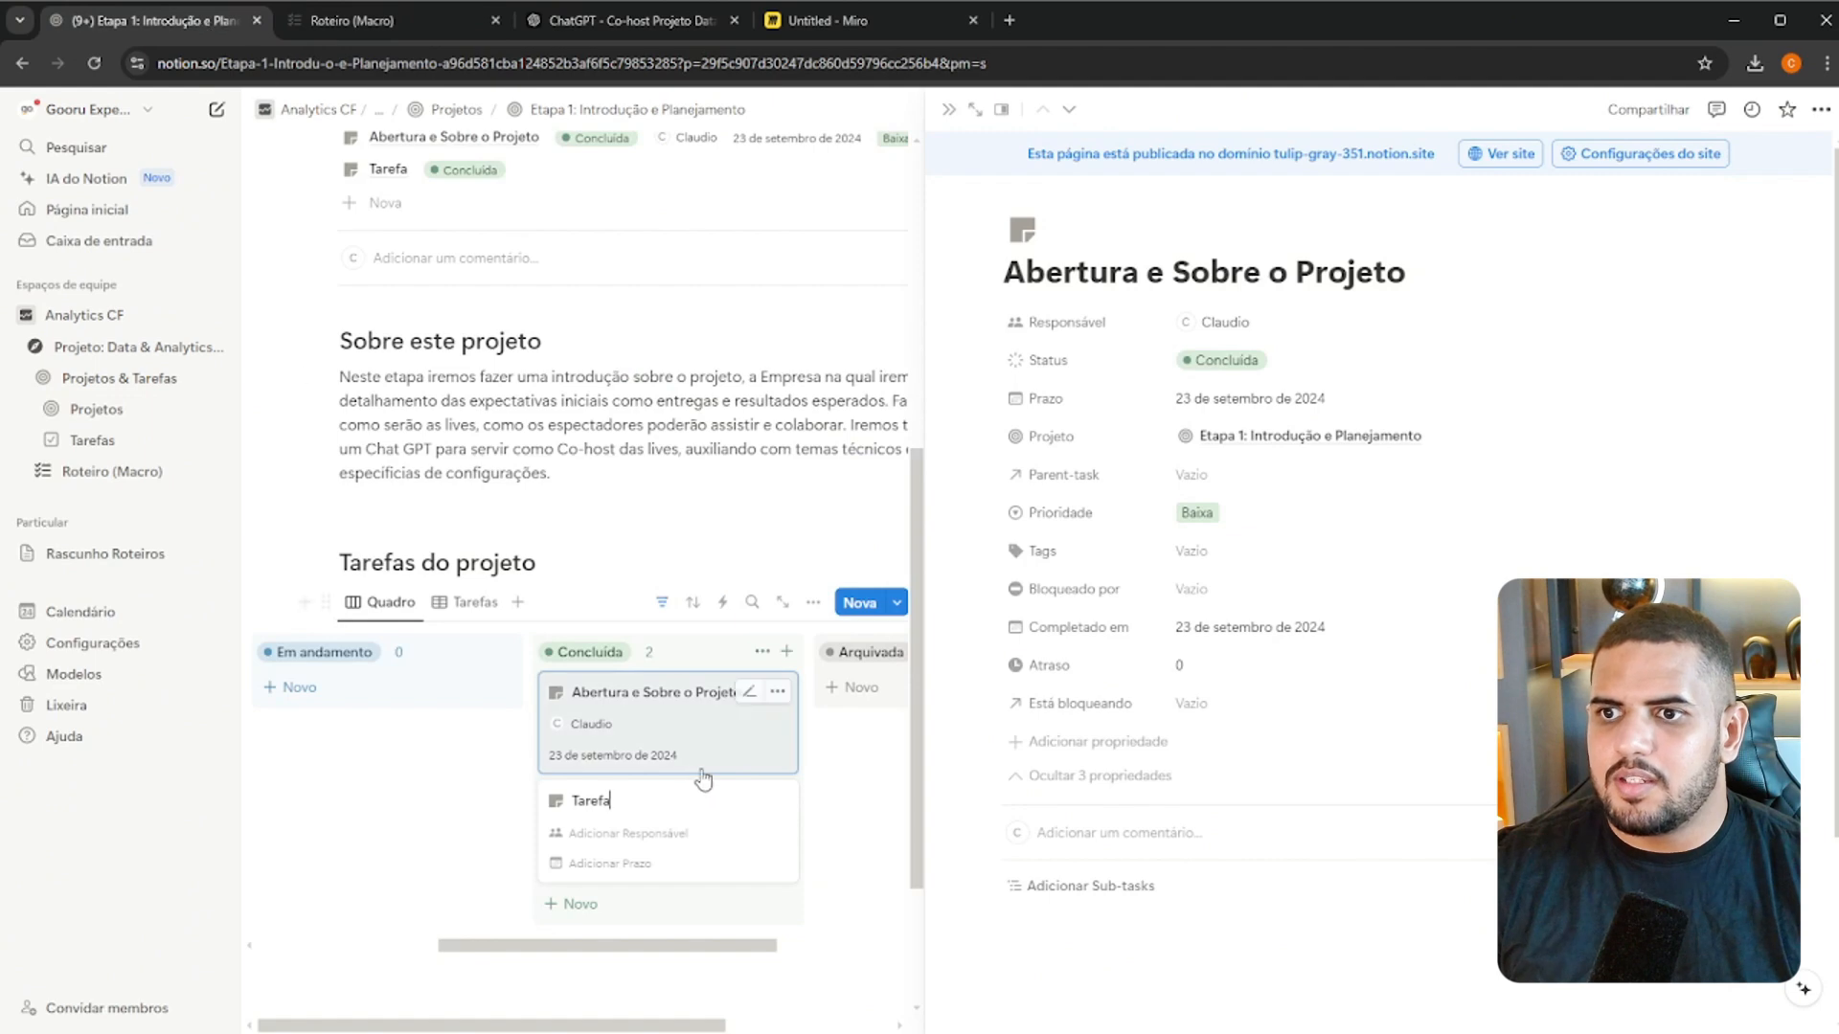
key(ctrl+a)
text(Sobre a Empresa em Análise)
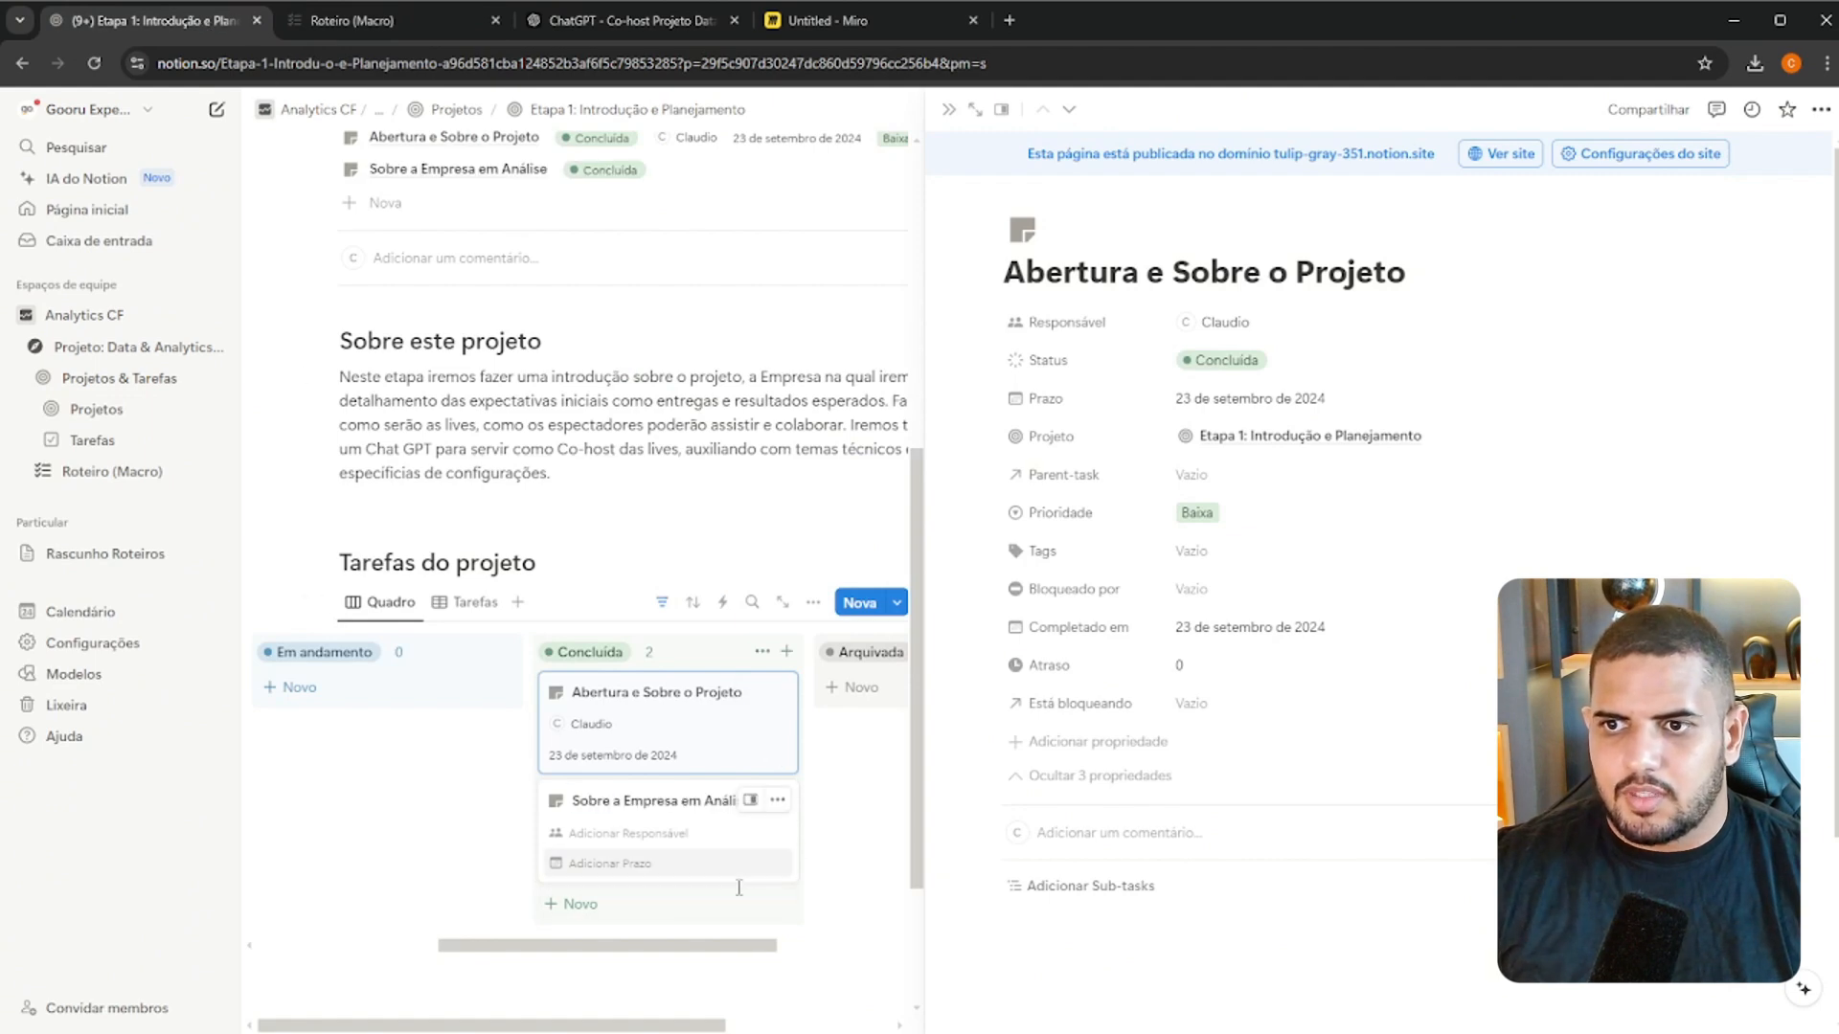
click(657, 900)
Open the "Sobre a Empresa em Análise" task and set Prazo to 23 de setembro de 2024 and Prioridade to Baixa
click(646, 814)
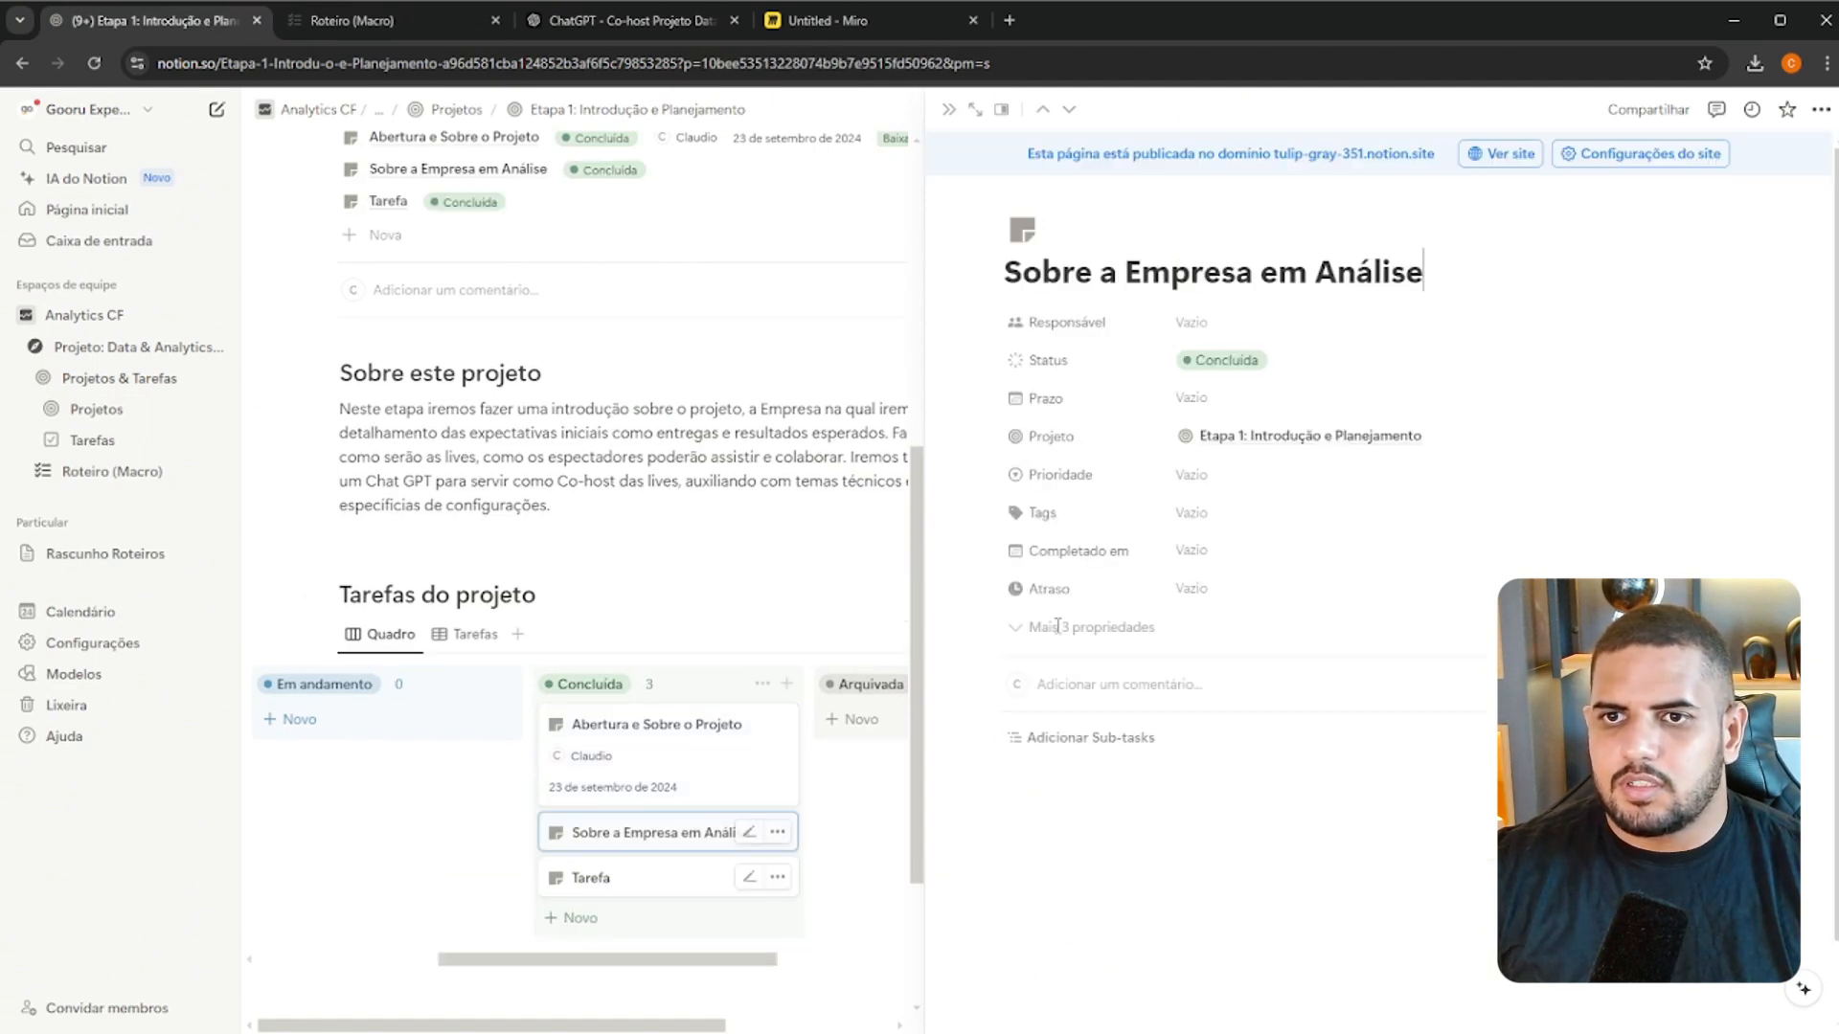
click(1245, 406)
click(1241, 642)
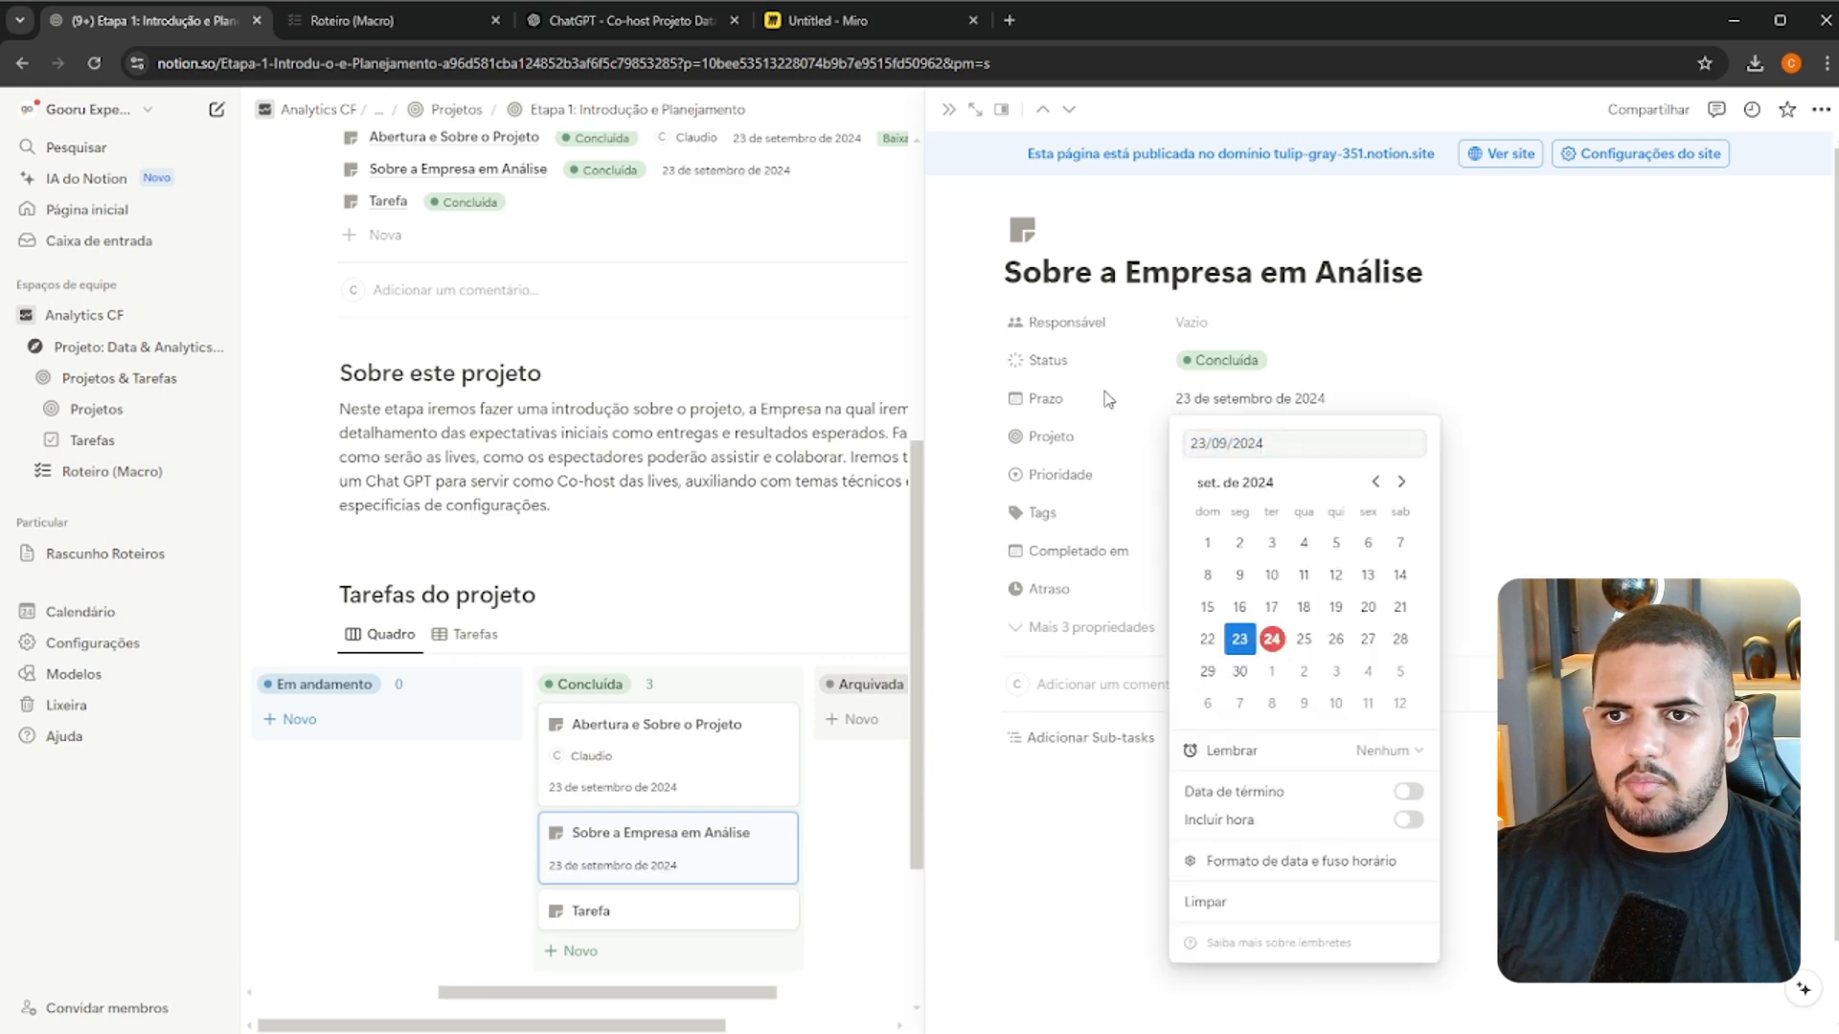
click(1108, 399)
click(1209, 482)
click(1236, 550)
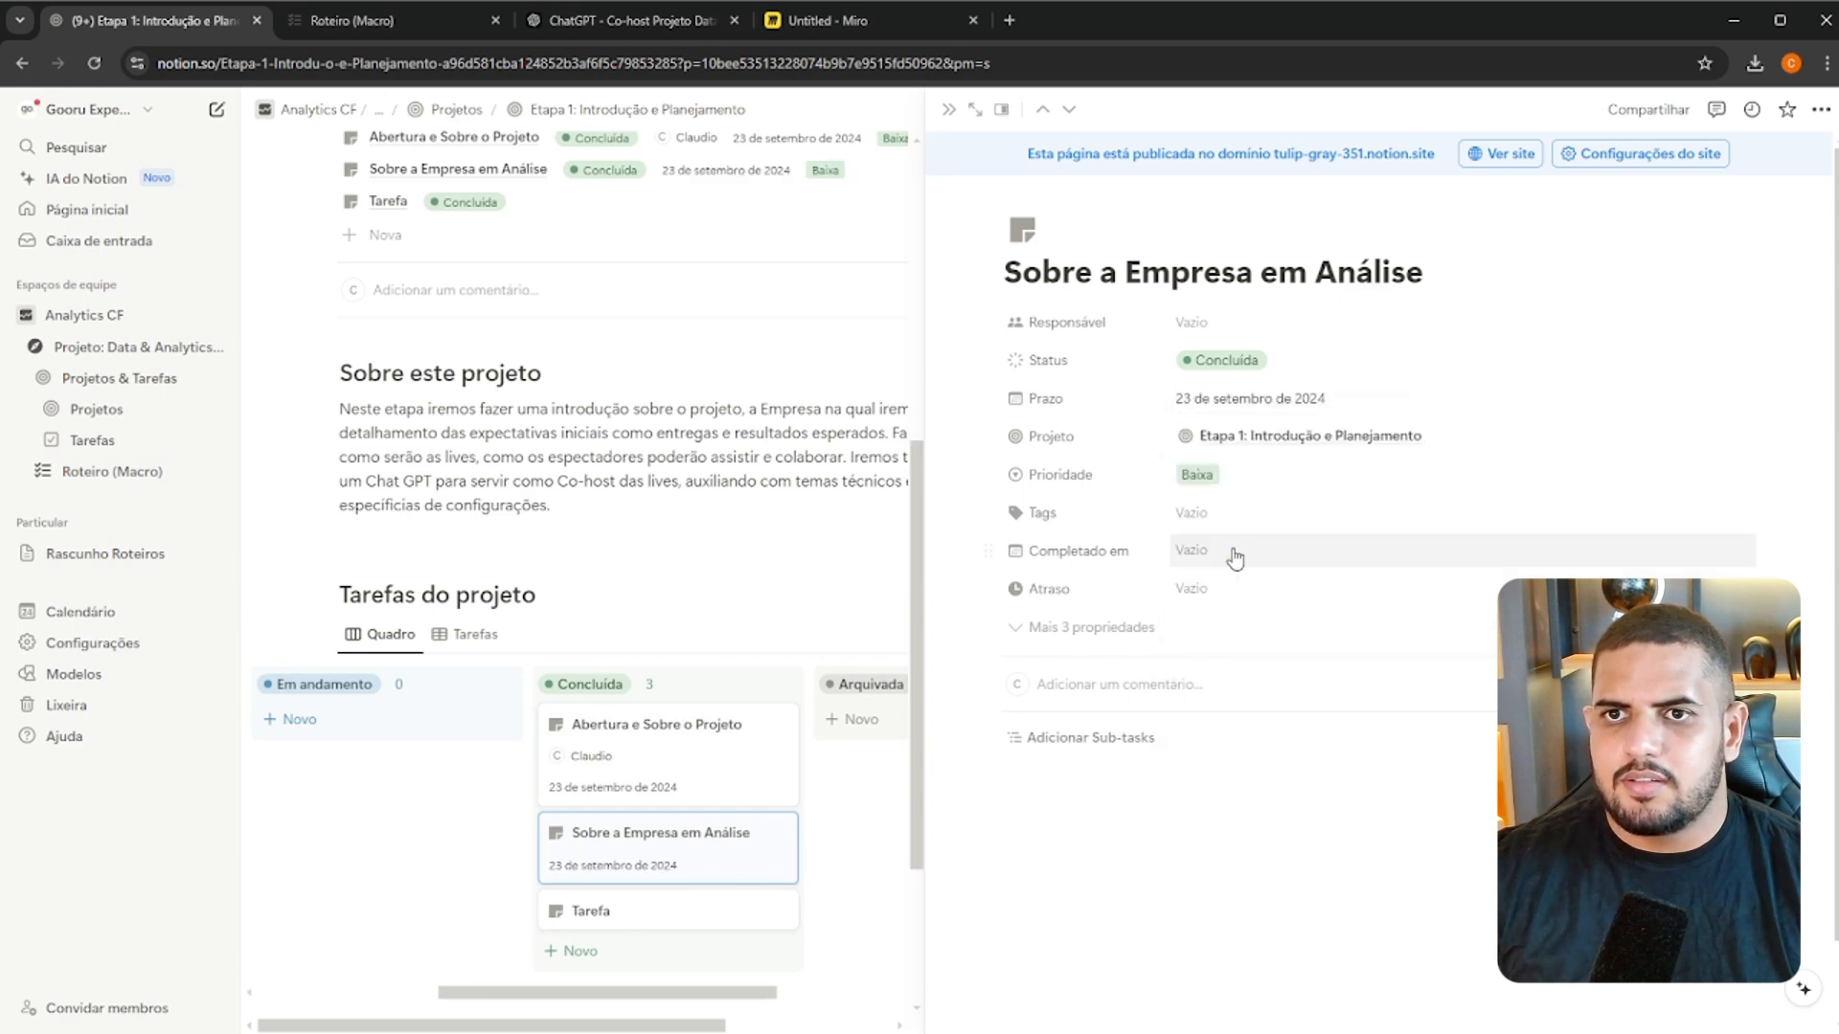
Assign yourself as Responsável for "Sobre a Empresa em Análise" and set Completado em to 23 de setembro de 2024
click(1236, 326)
click(1237, 385)
click(1226, 360)
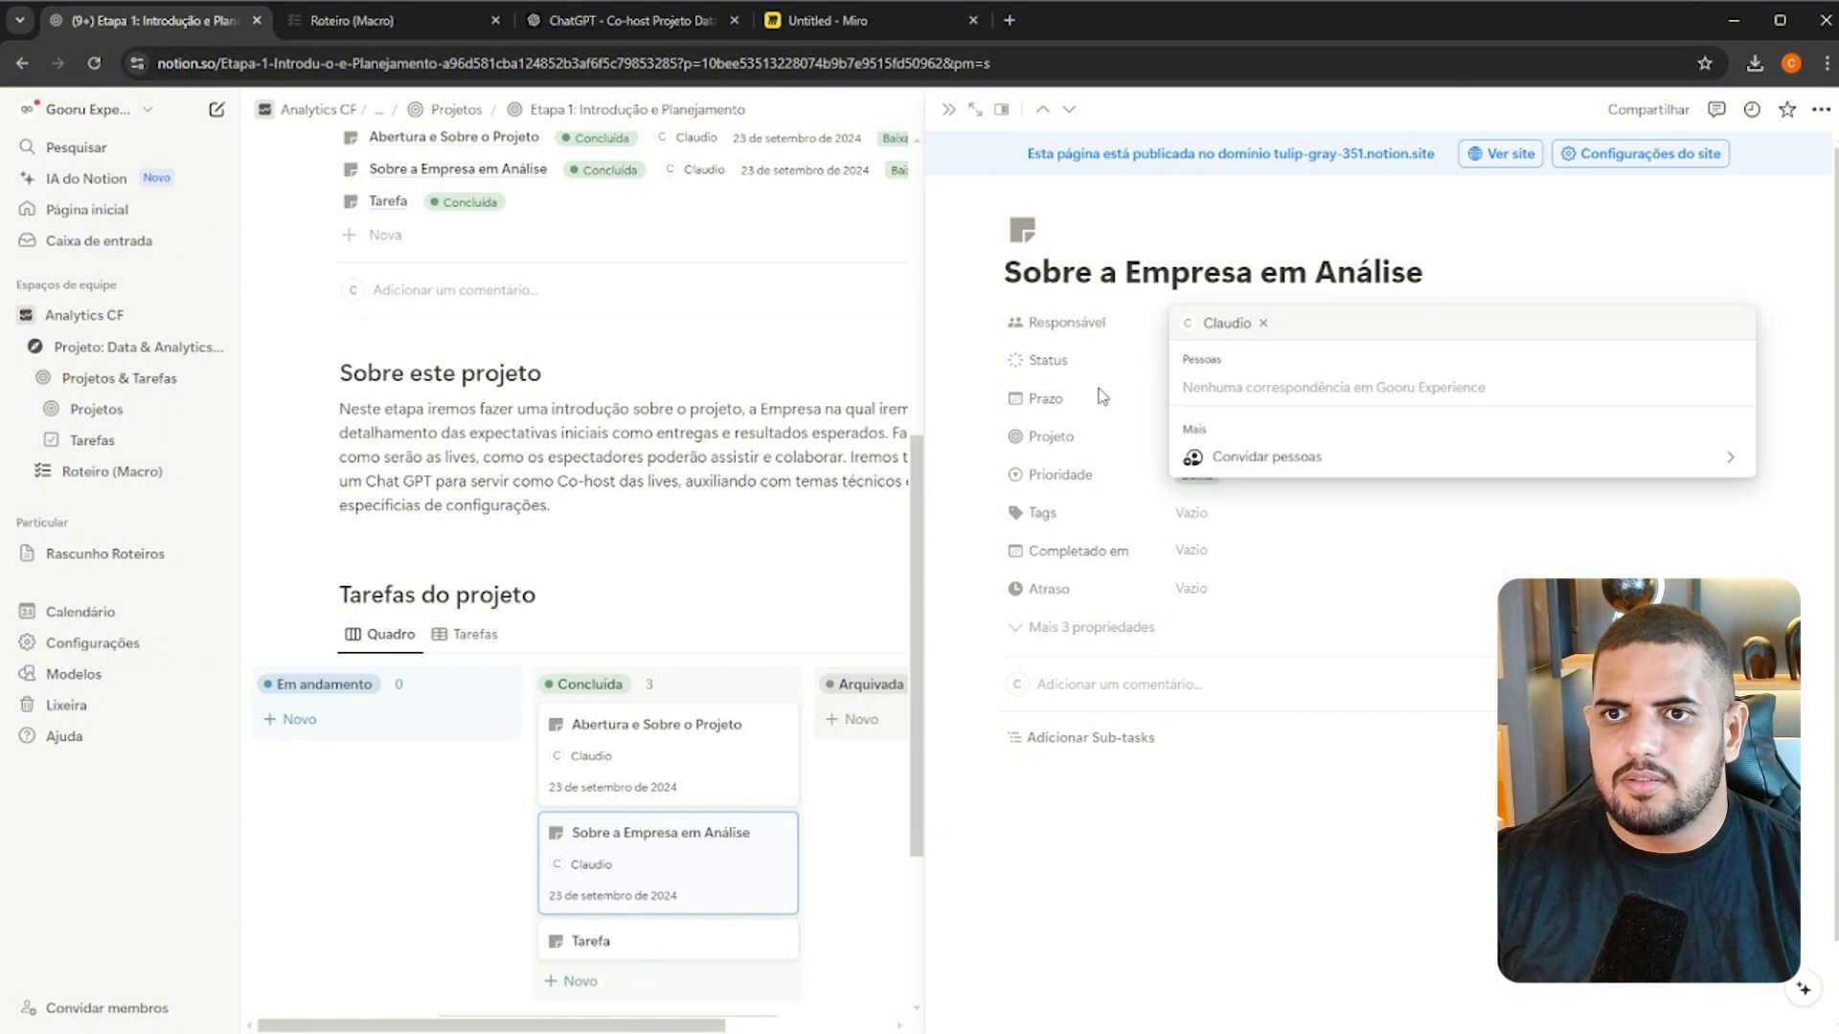
click(1235, 452)
click(1207, 561)
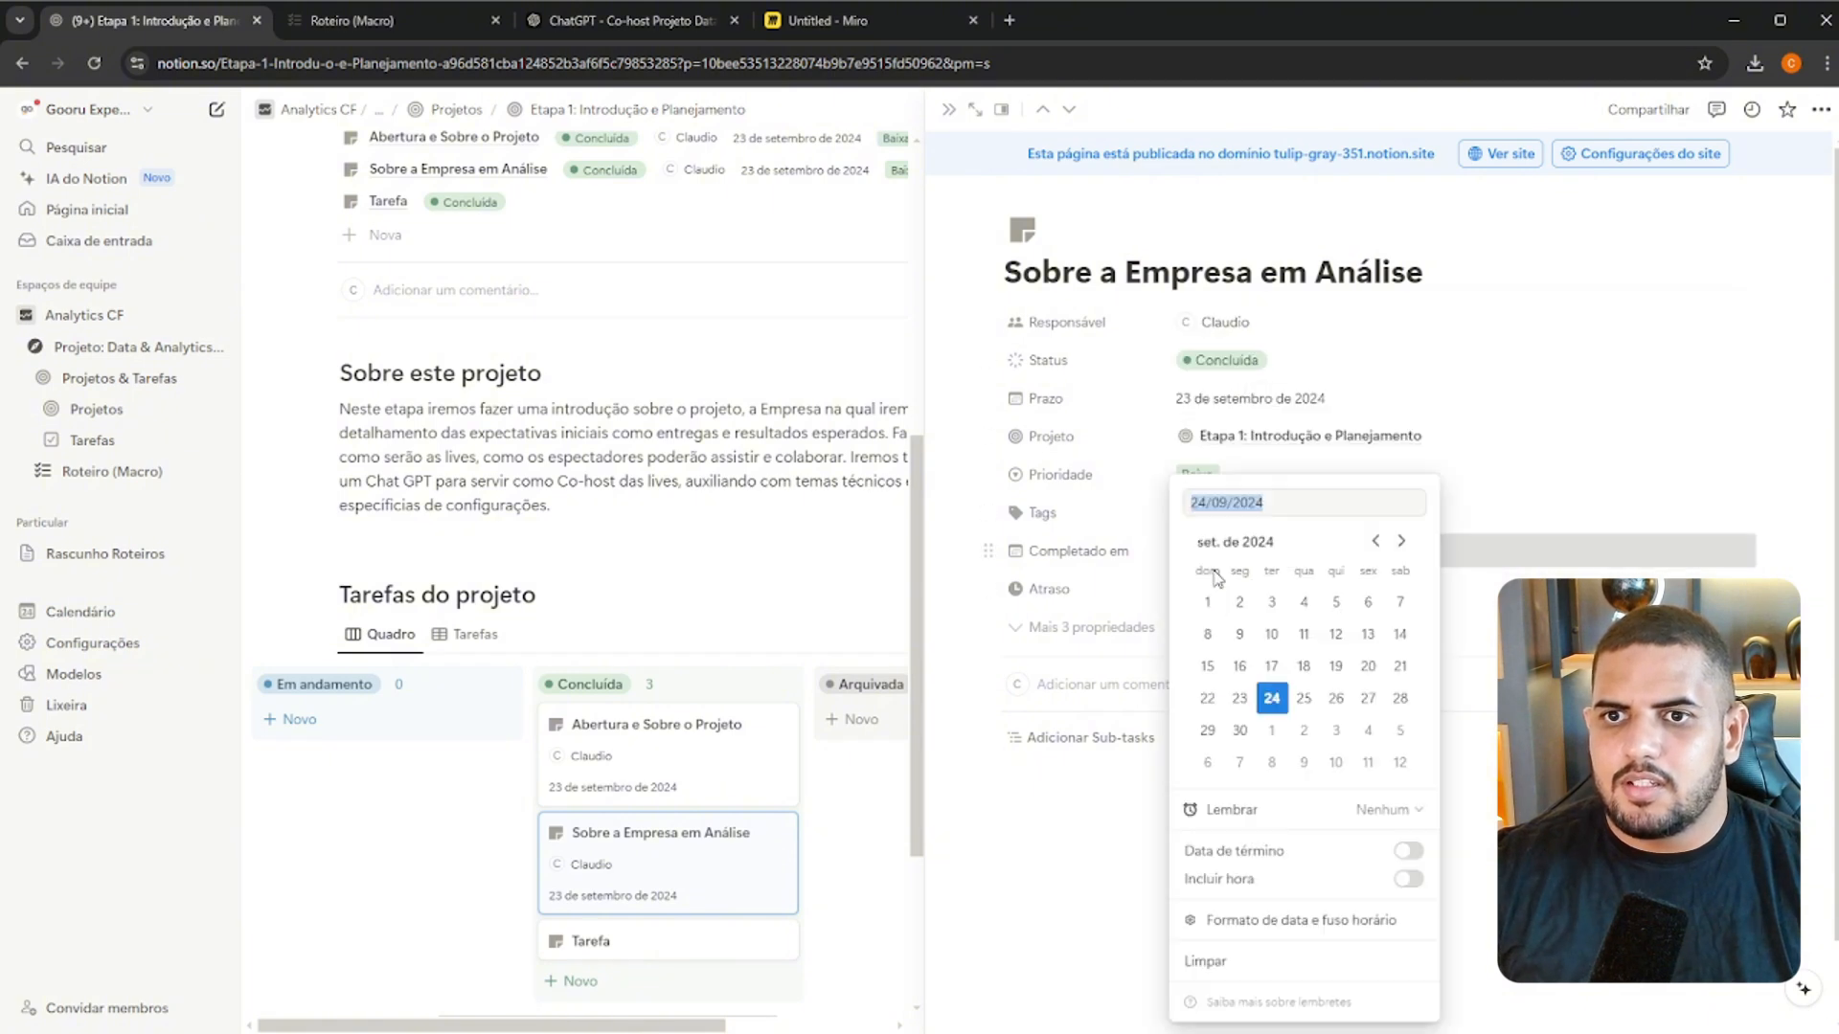
click(1078, 619)
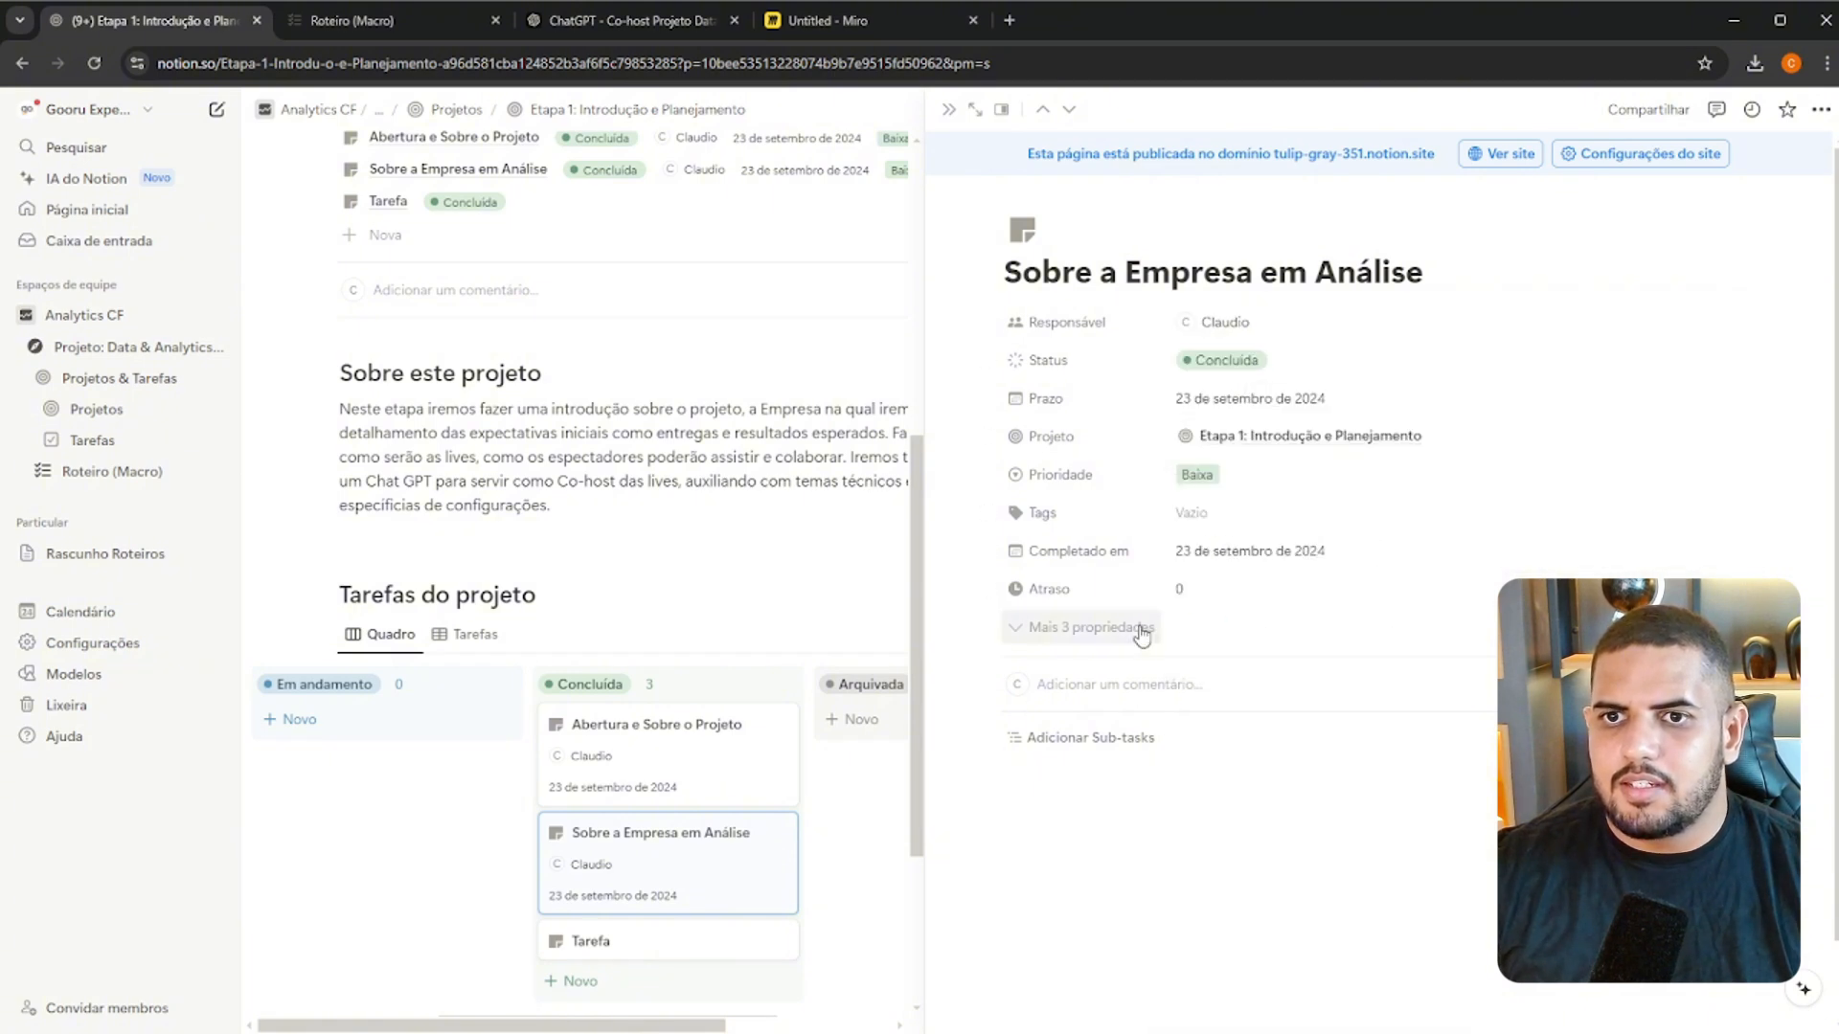
Open the placeholder "Tarefa" task in Concluída and copy the "Visão Geral do Projeto" checkpoint from the Roteiro (Macro) page
click(648, 948)
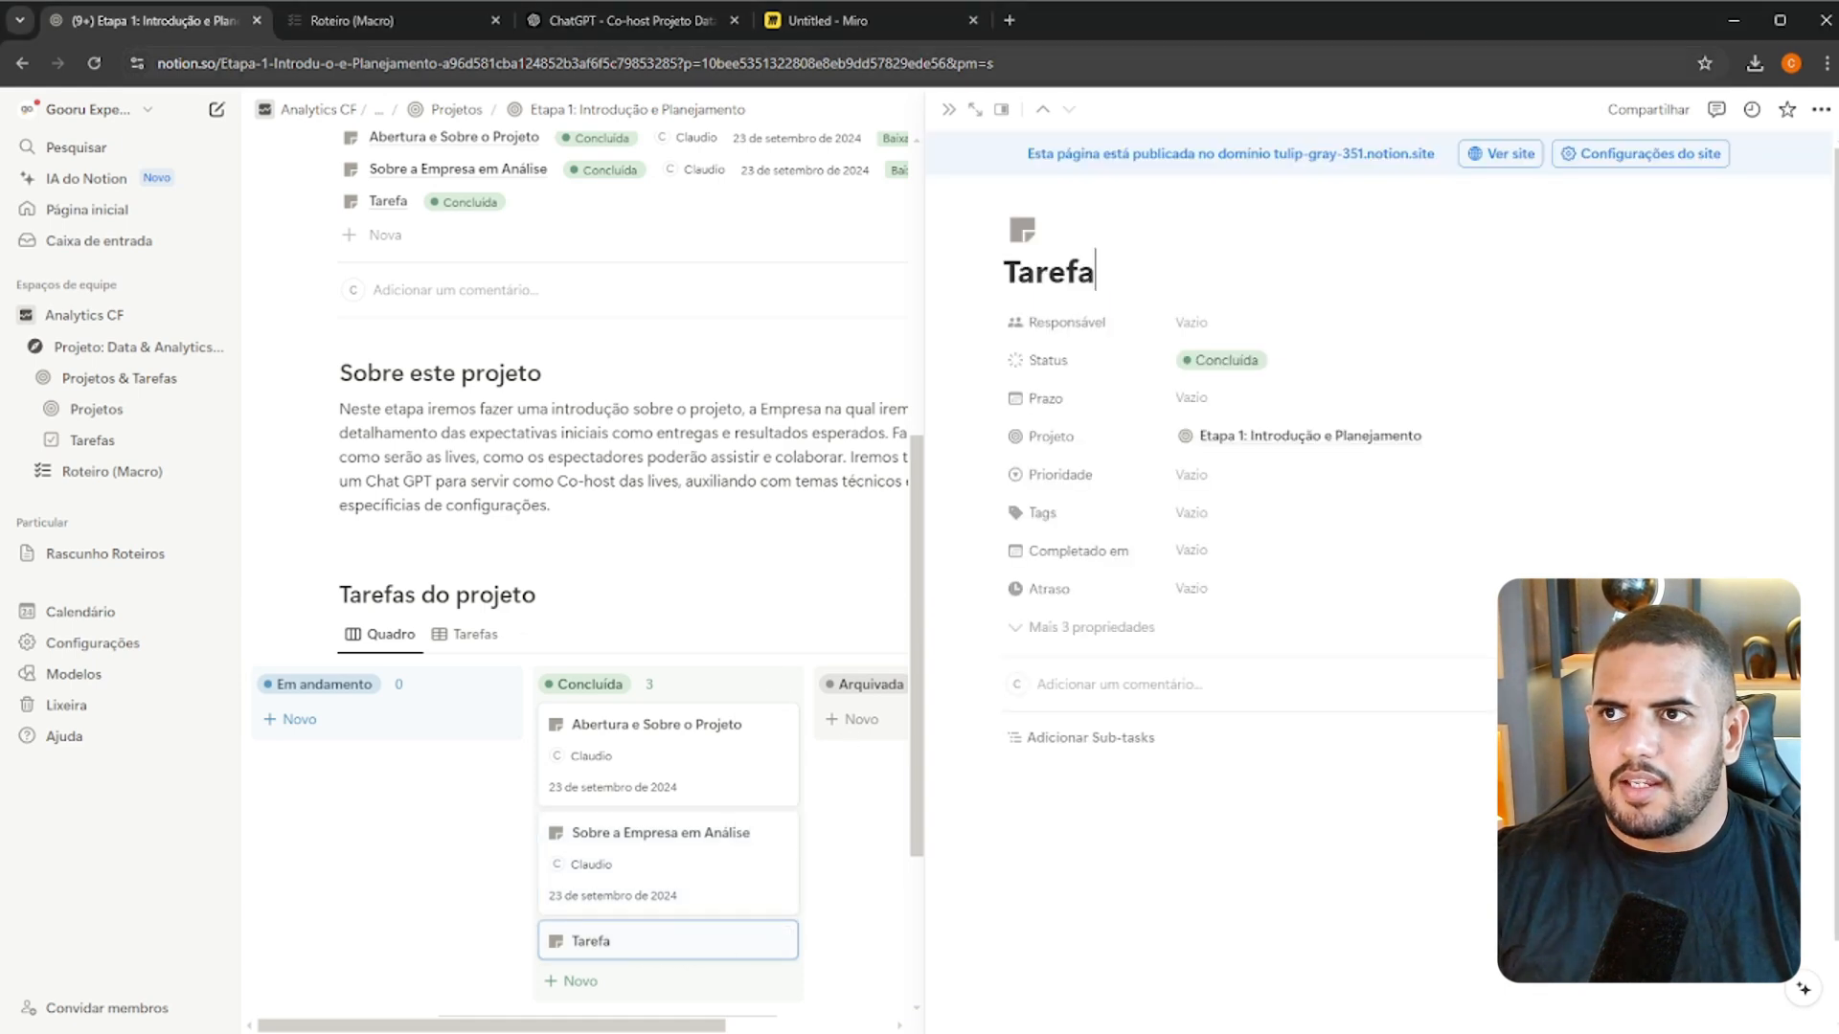
click(402, 20)
triple_click(788, 492)
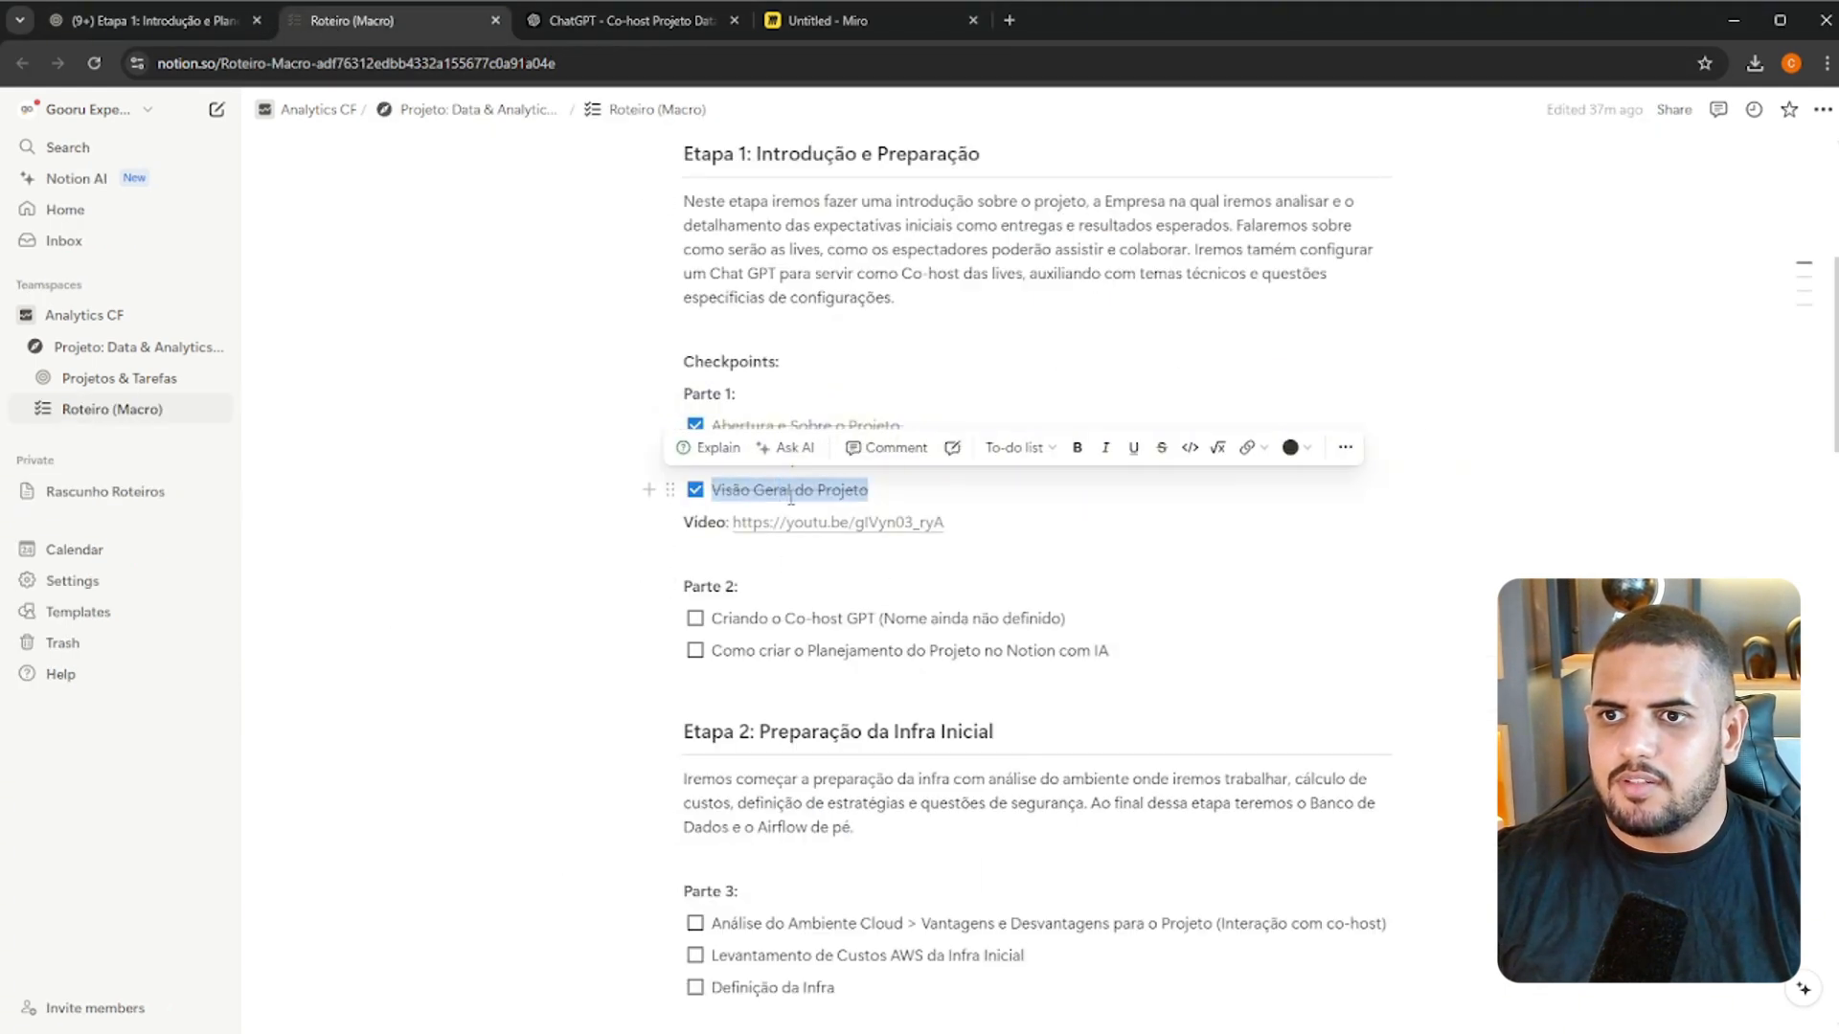
key(ctrl+c)
click(144, 20)
click(1187, 322)
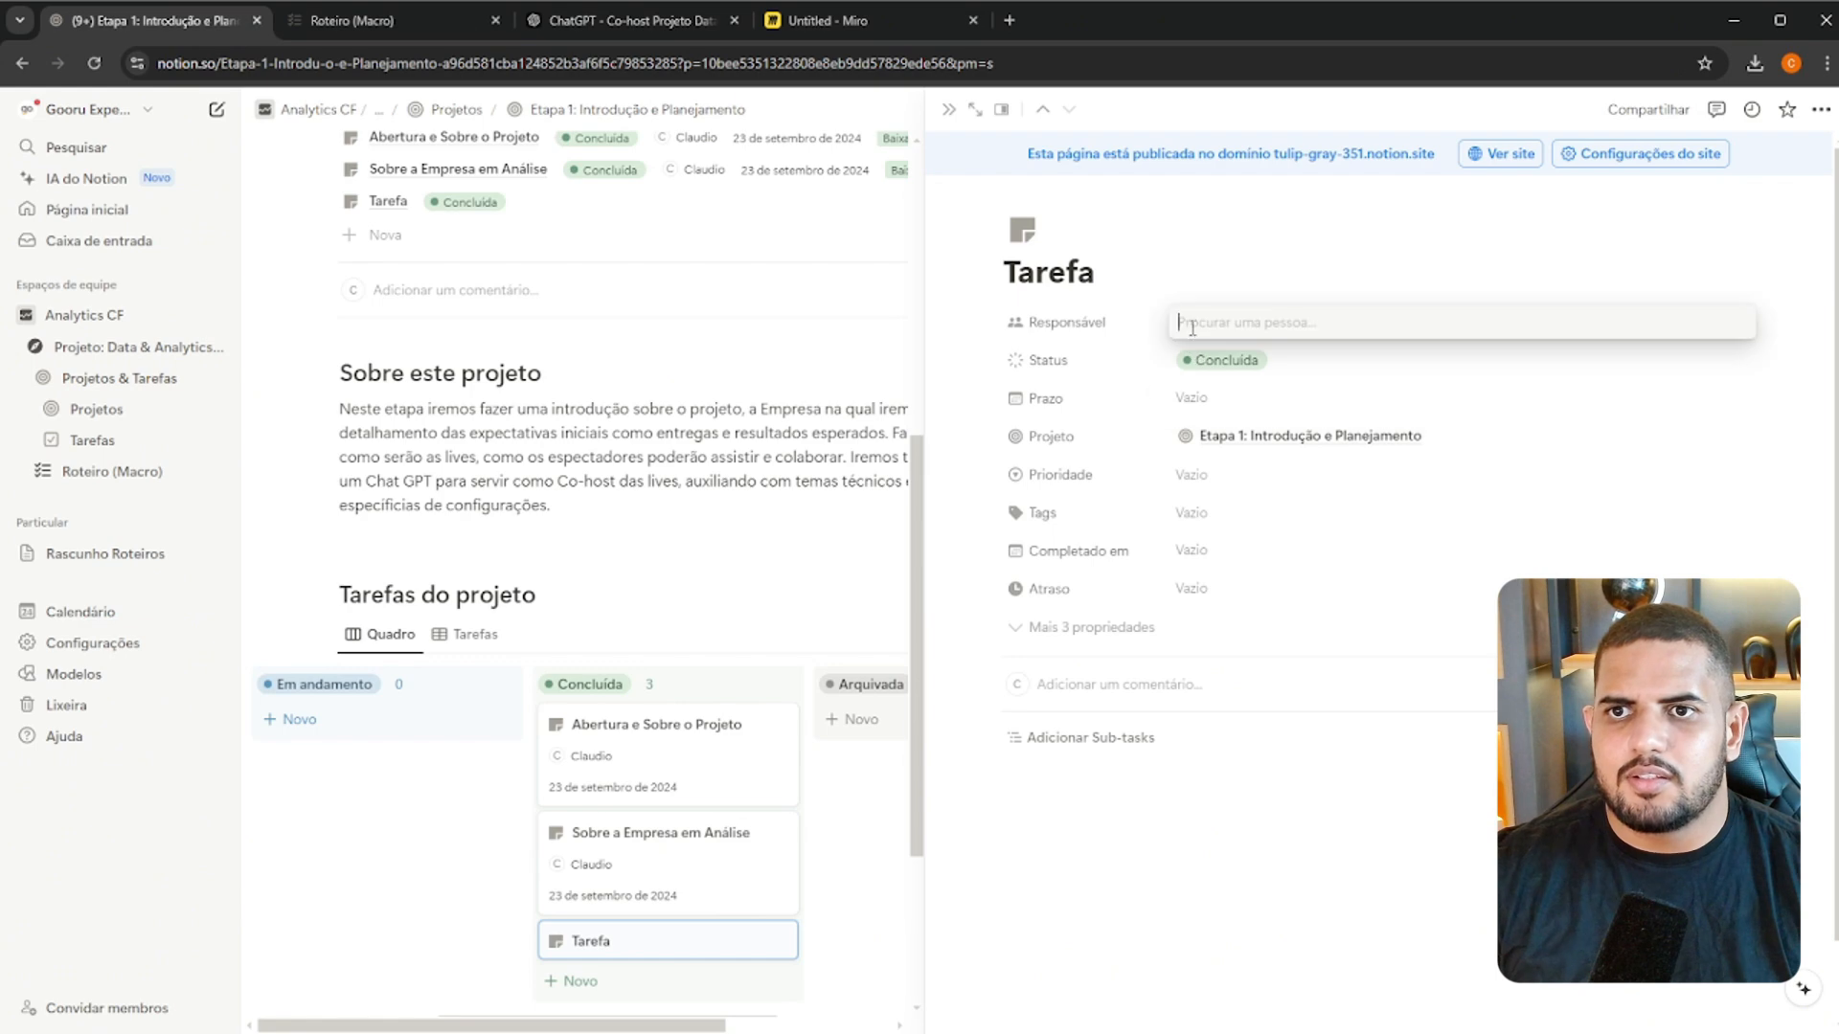
key(ctrl+v)
click(1083, 320)
click(1205, 323)
Replace the placeholder task's title with the copied text "Visão Geral do Projeto"
click(1076, 270)
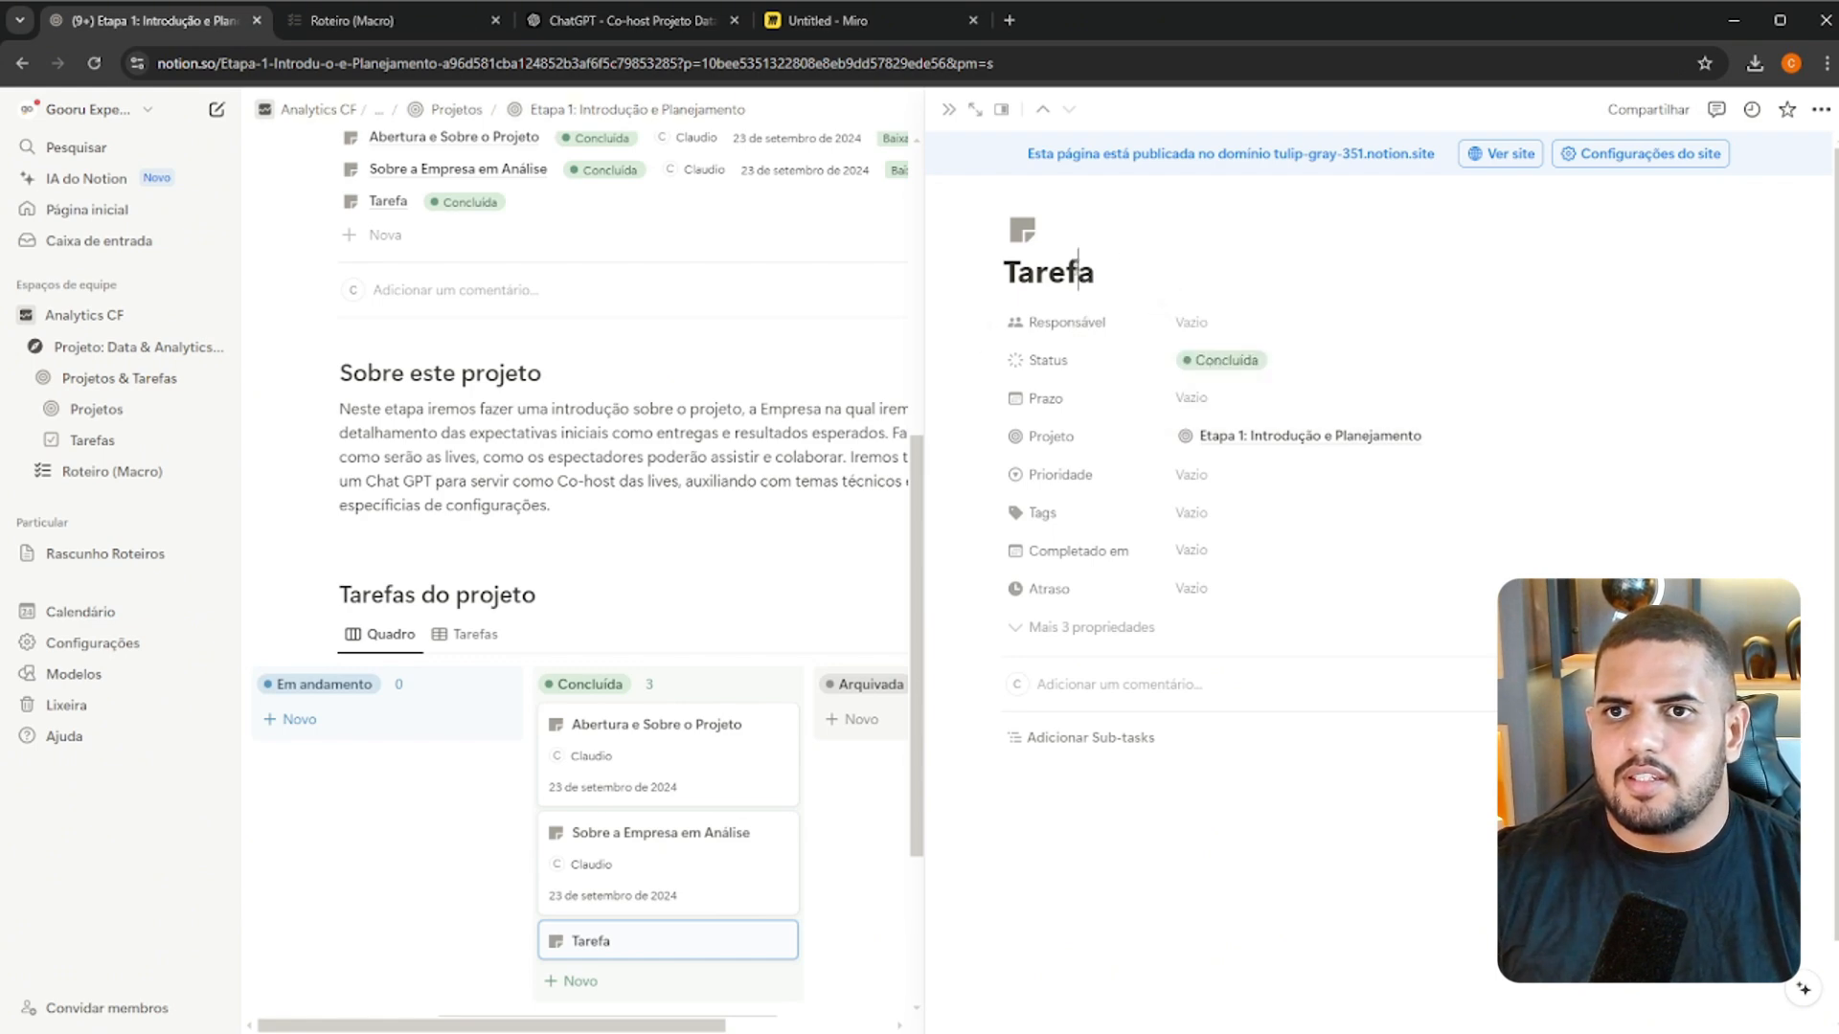
double_click(1077, 270)
key(ctrl+v)
Assign yourself as Responsável for "Visão Geral do Projeto" and set Prazo to 23 de setembro de 2024
click(1277, 321)
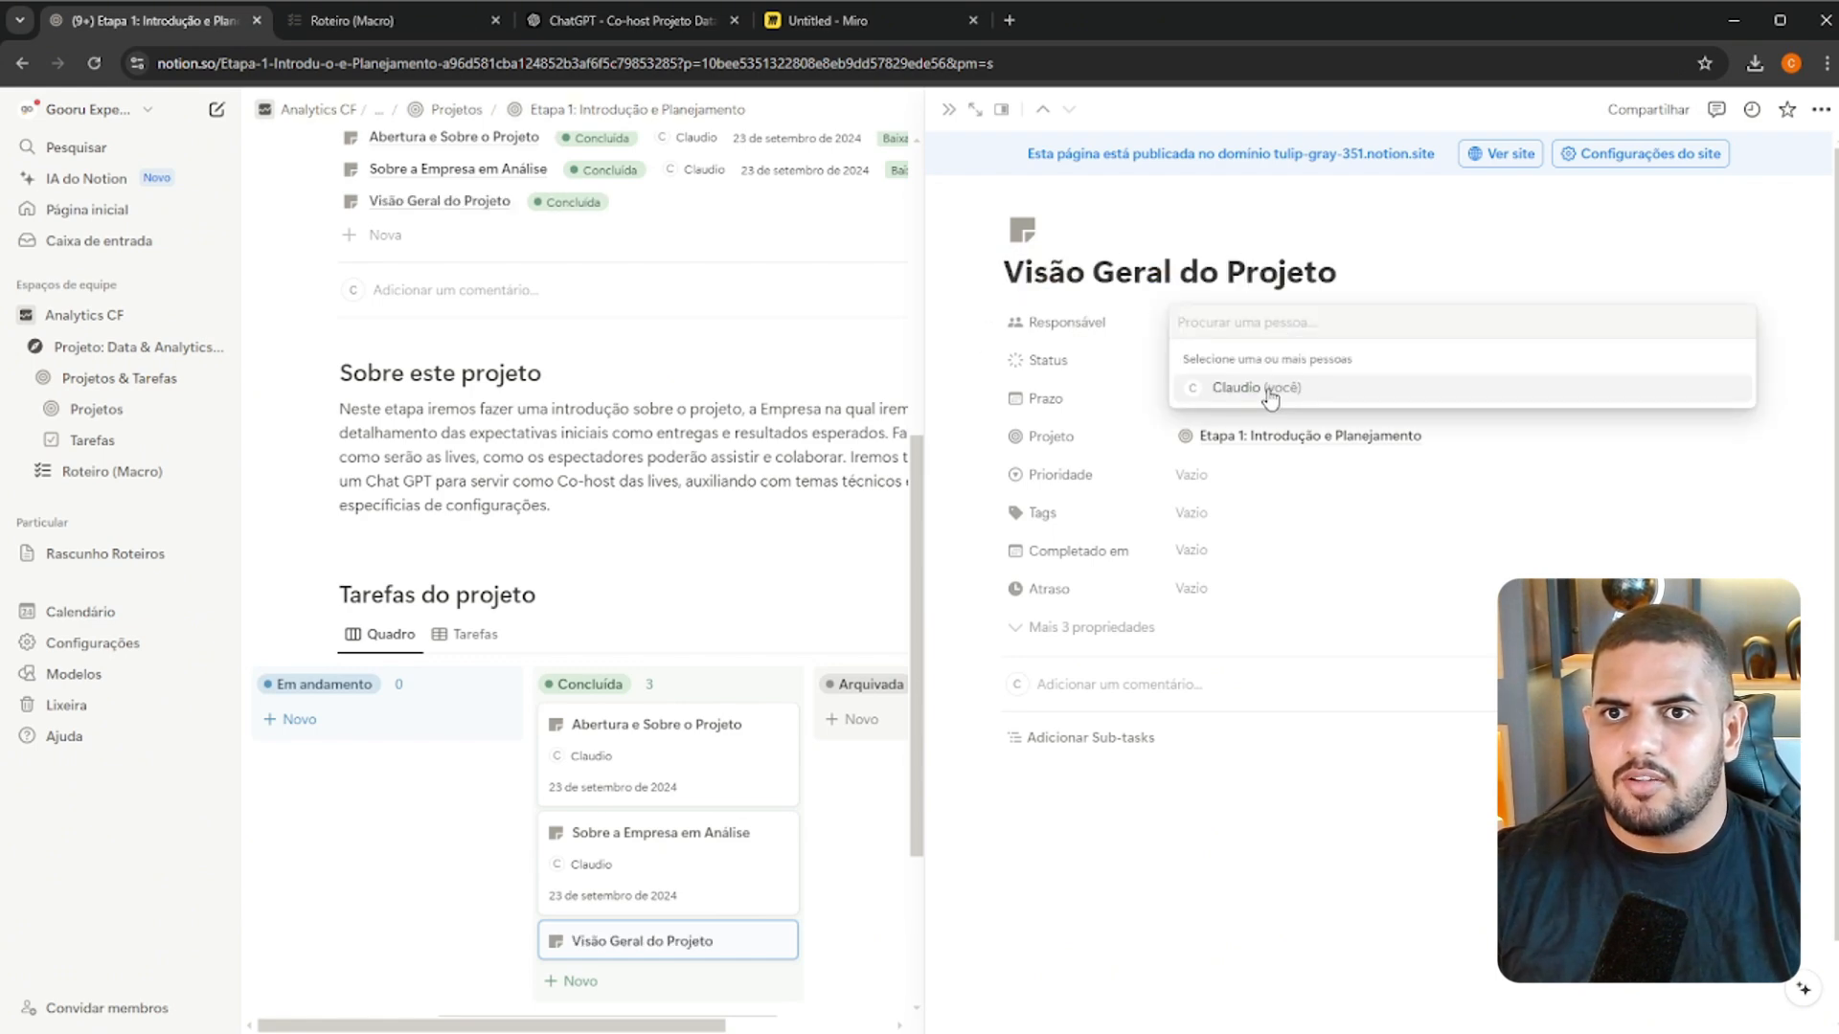
click(1236, 394)
key(Escape)
click(1212, 400)
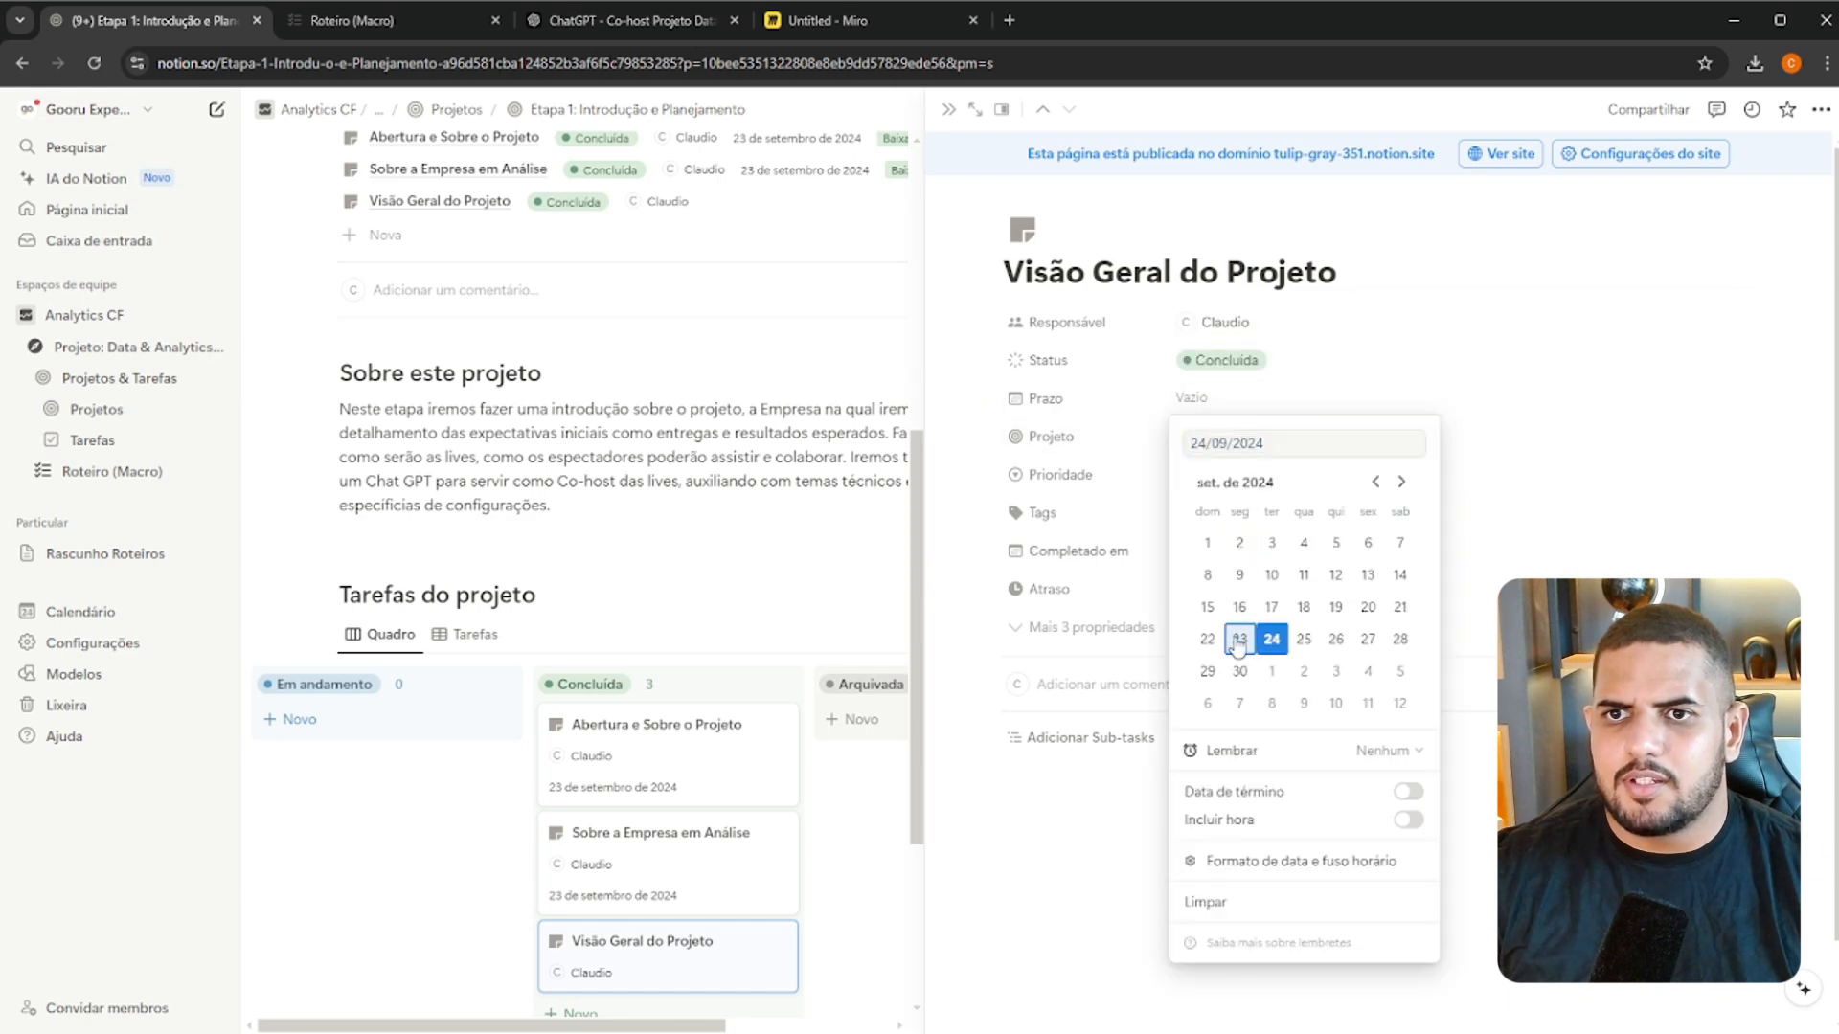
click(1239, 639)
Set the "Visão Geral do Projeto" task's Prioridade to Baixa and Completado em to 23 de setembro de 2024
click(1197, 474)
click(1235, 539)
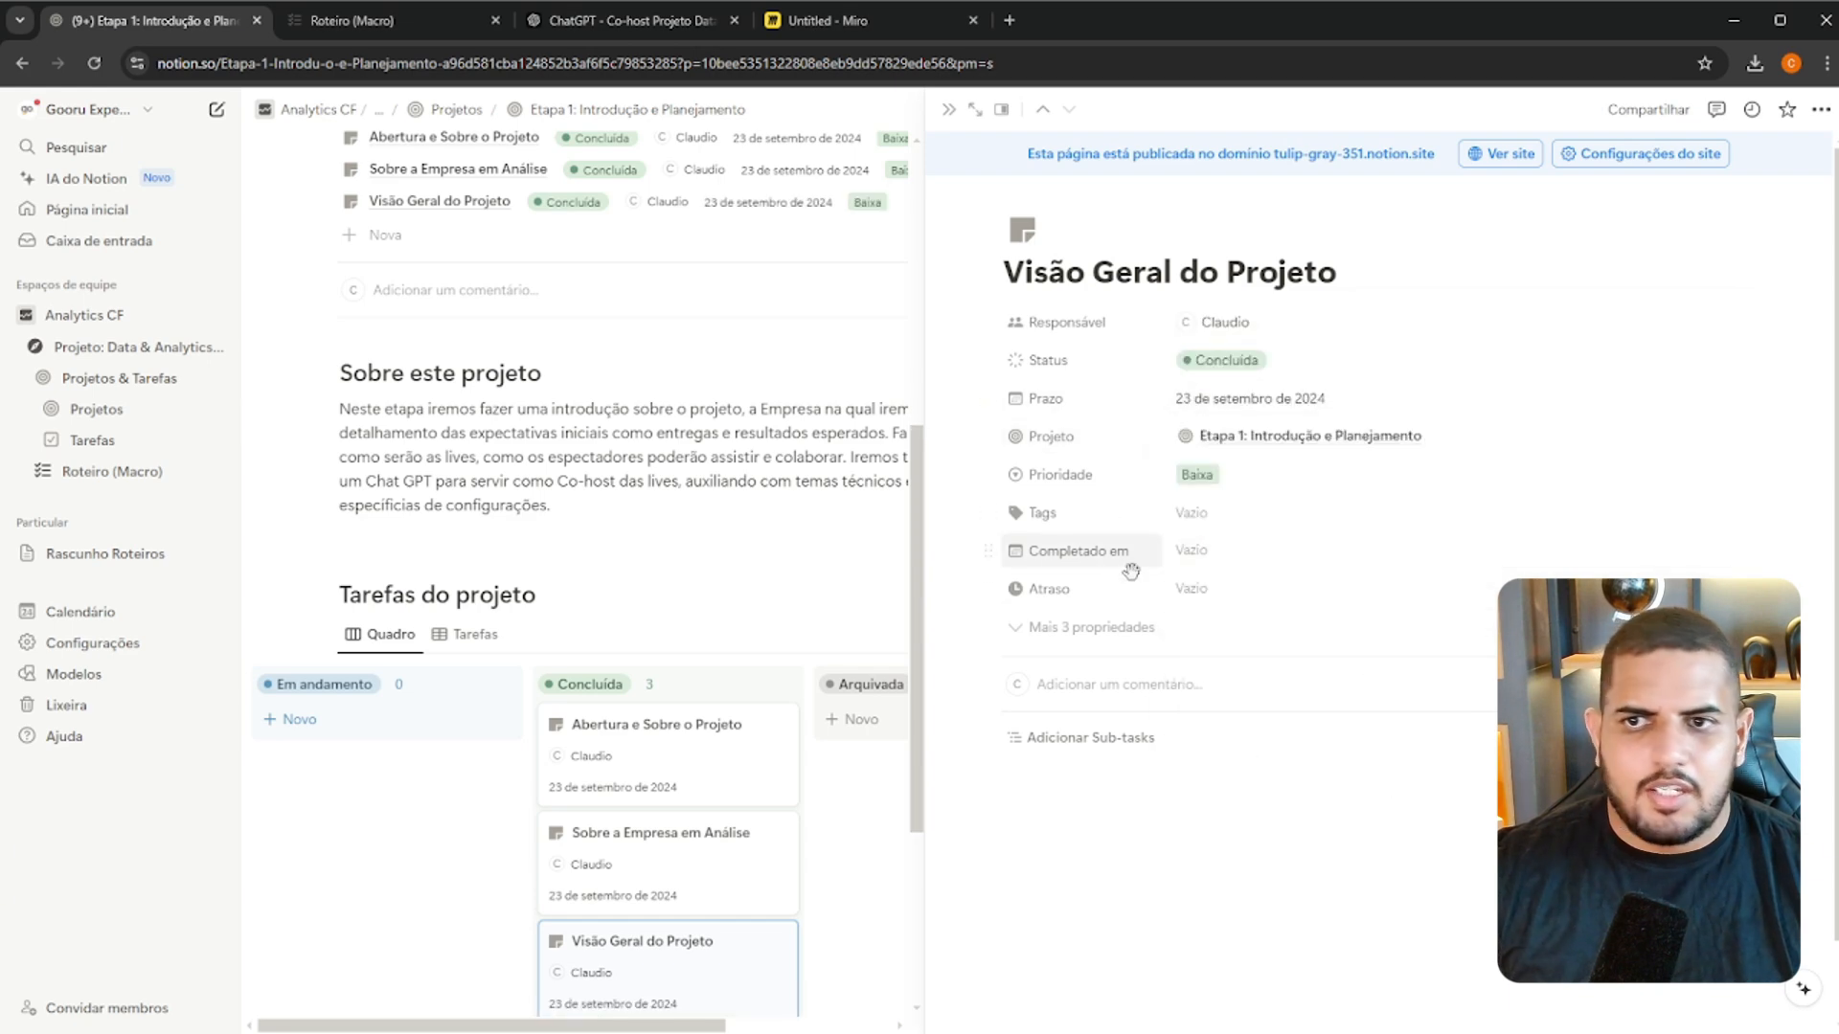
click(1192, 553)
click(1151, 520)
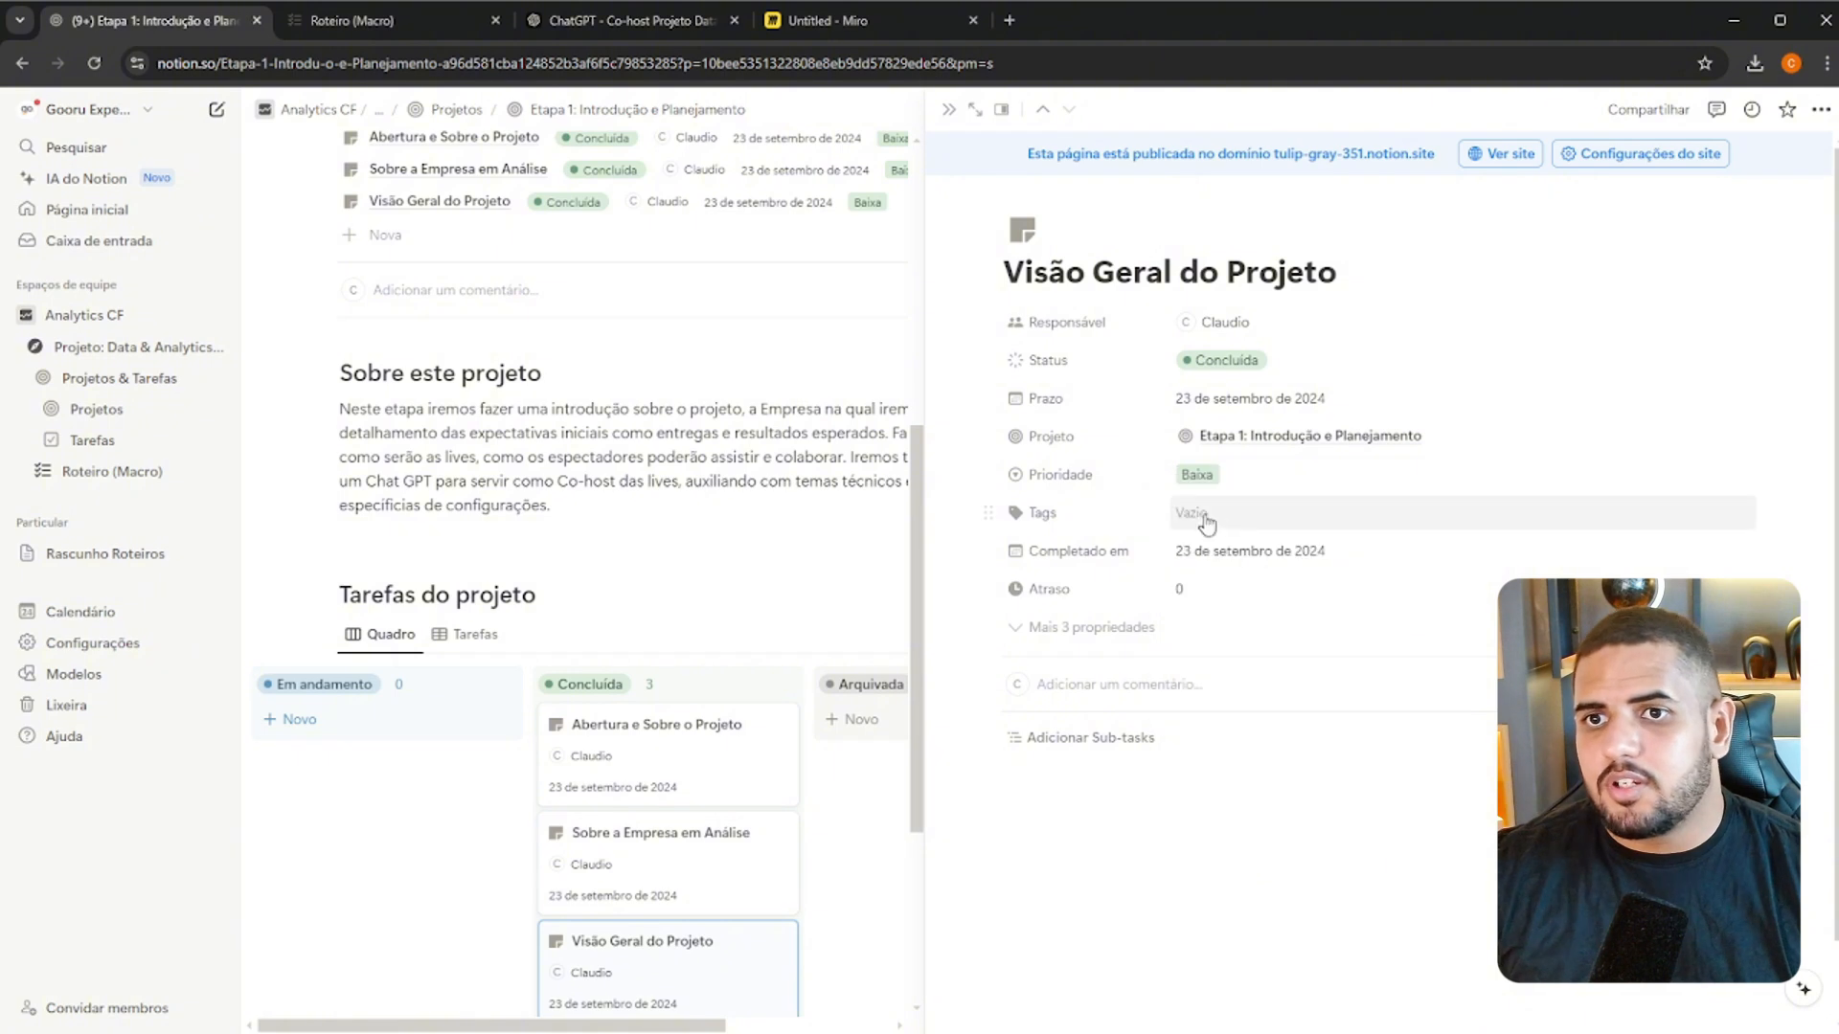
click(1235, 521)
click(1076, 503)
Add a task titled "Criação do Co-host e planejamento do Projeto" under Em andamento on the Tarefas do projeto board, based on the roadmap's Parte 2
scroll(950, 673, down, 1)
scroll(950, 674, down, 1)
scroll(755, 843, down, 2)
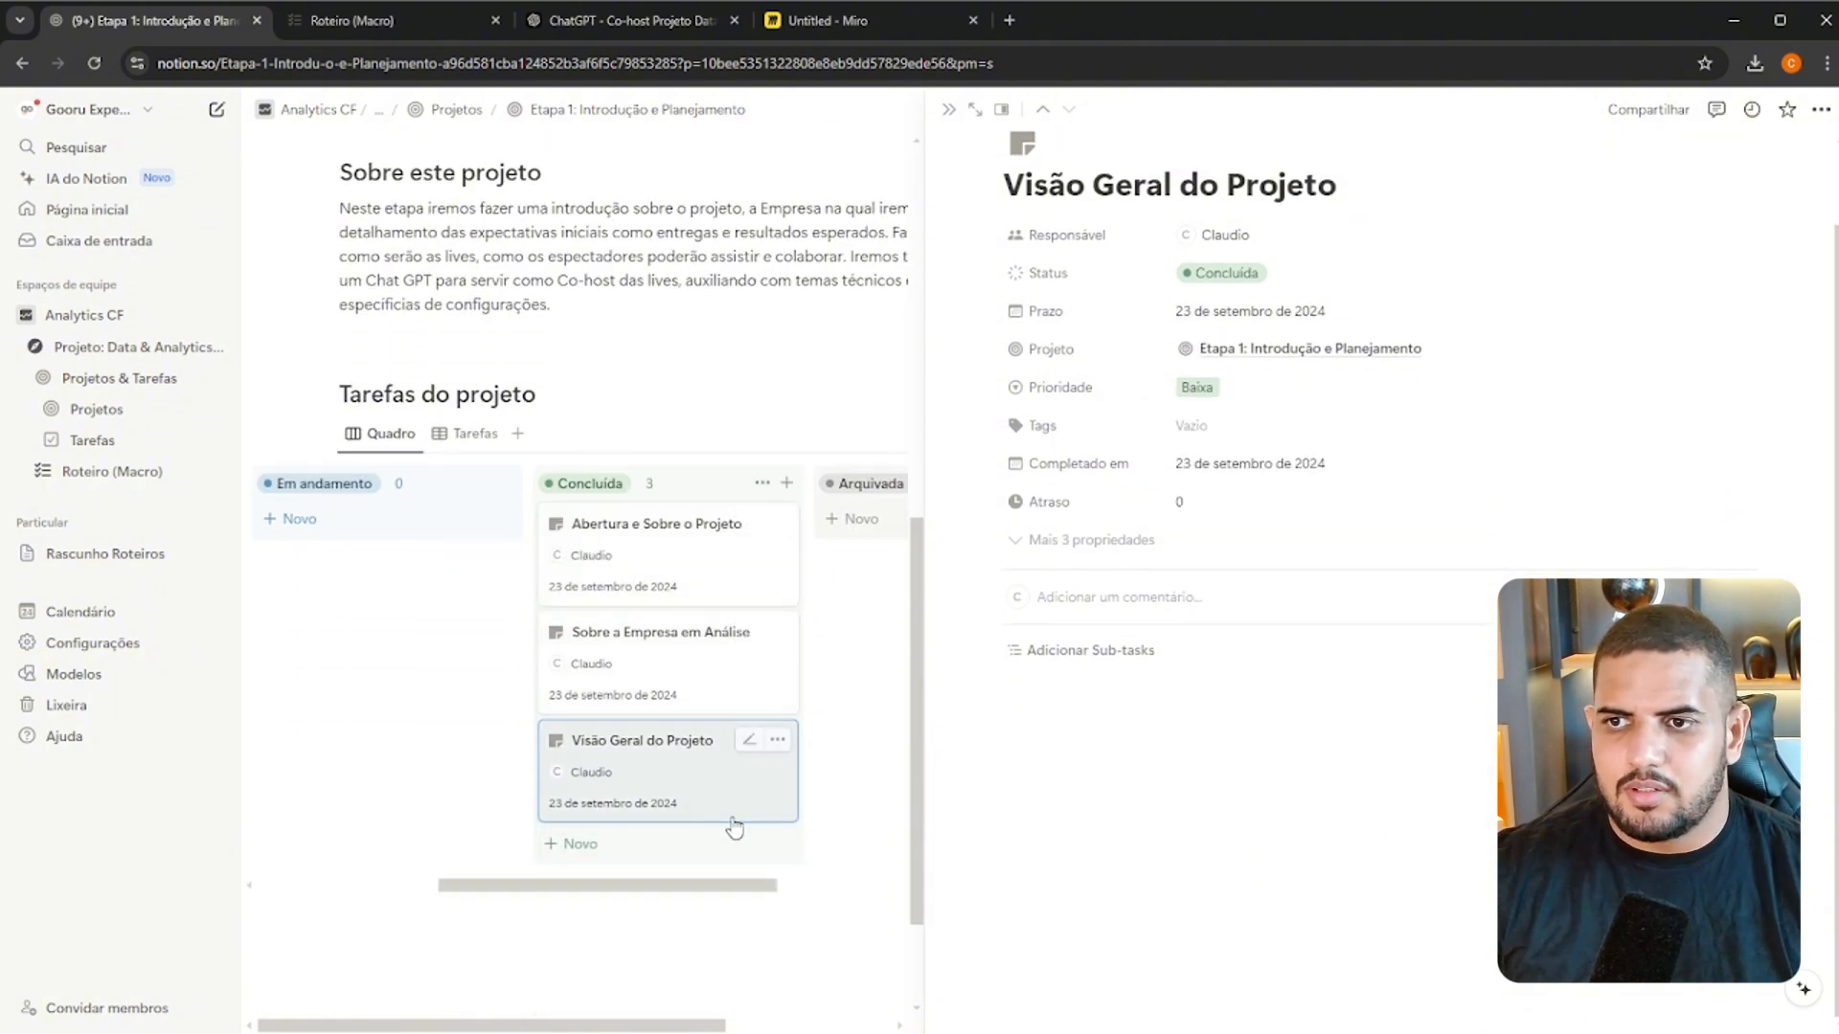
drag(562, 886, 527, 883)
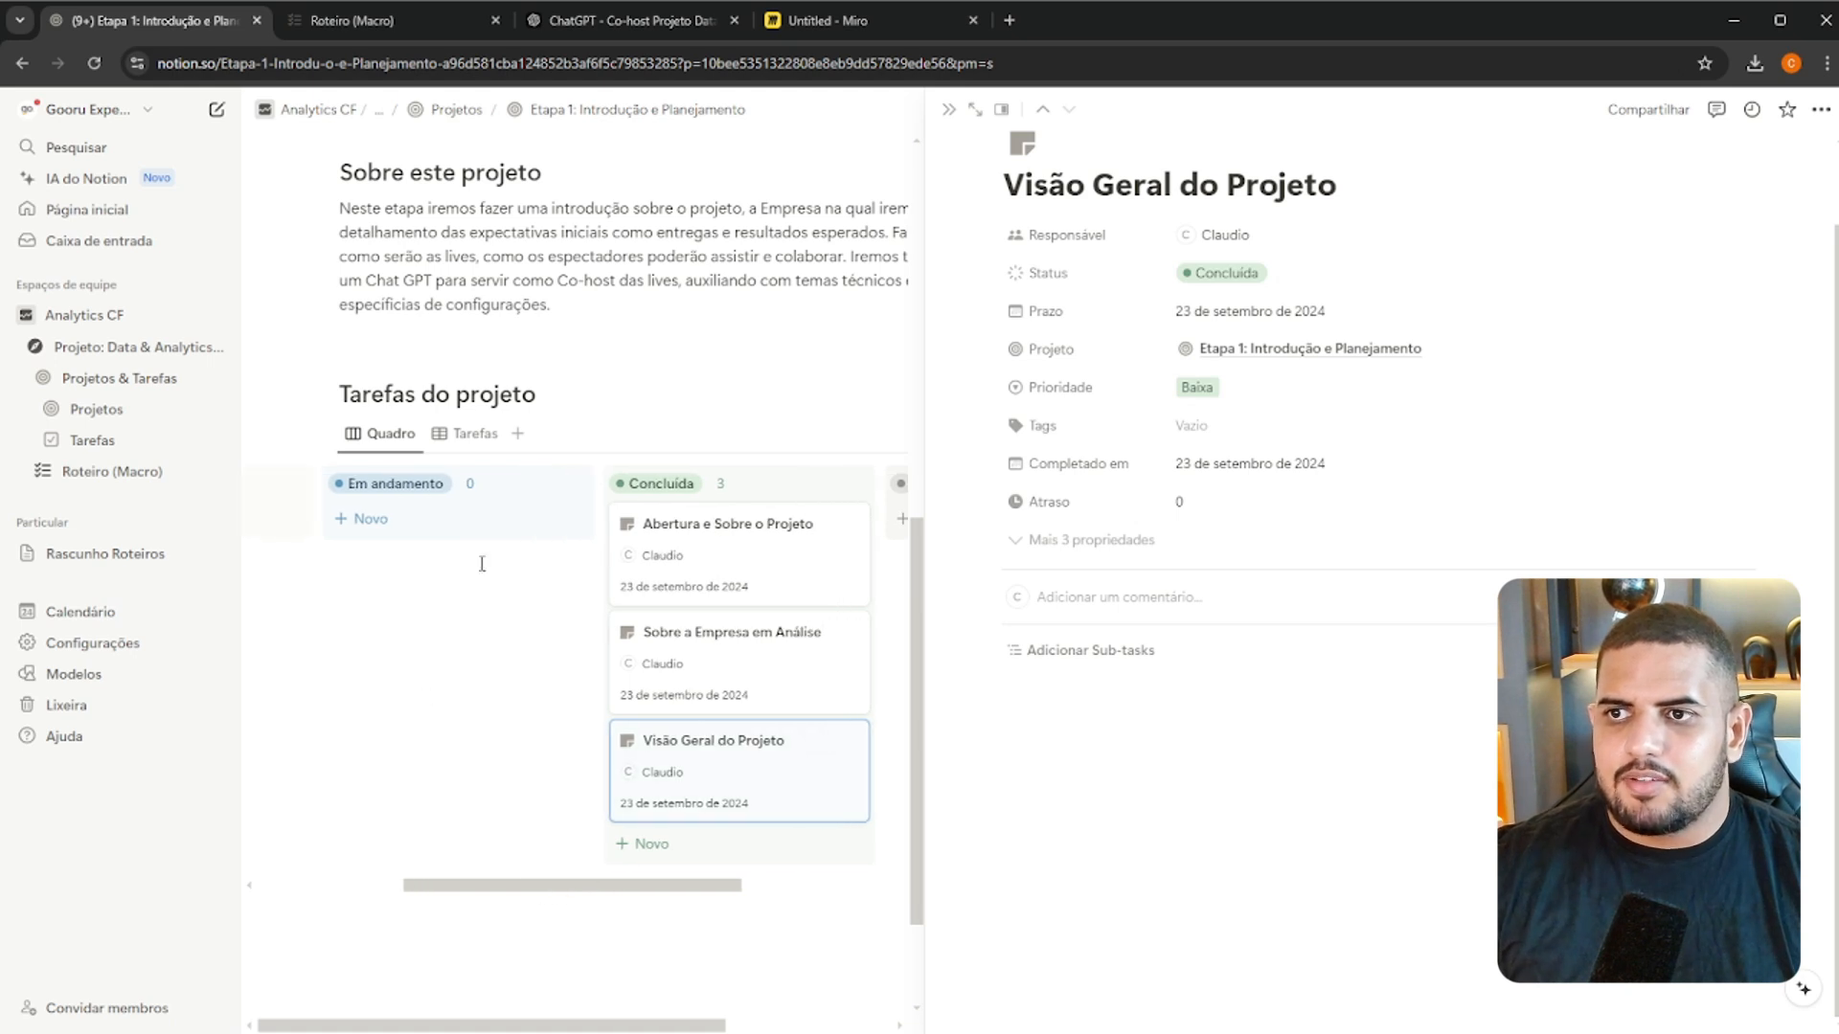
click(443, 518)
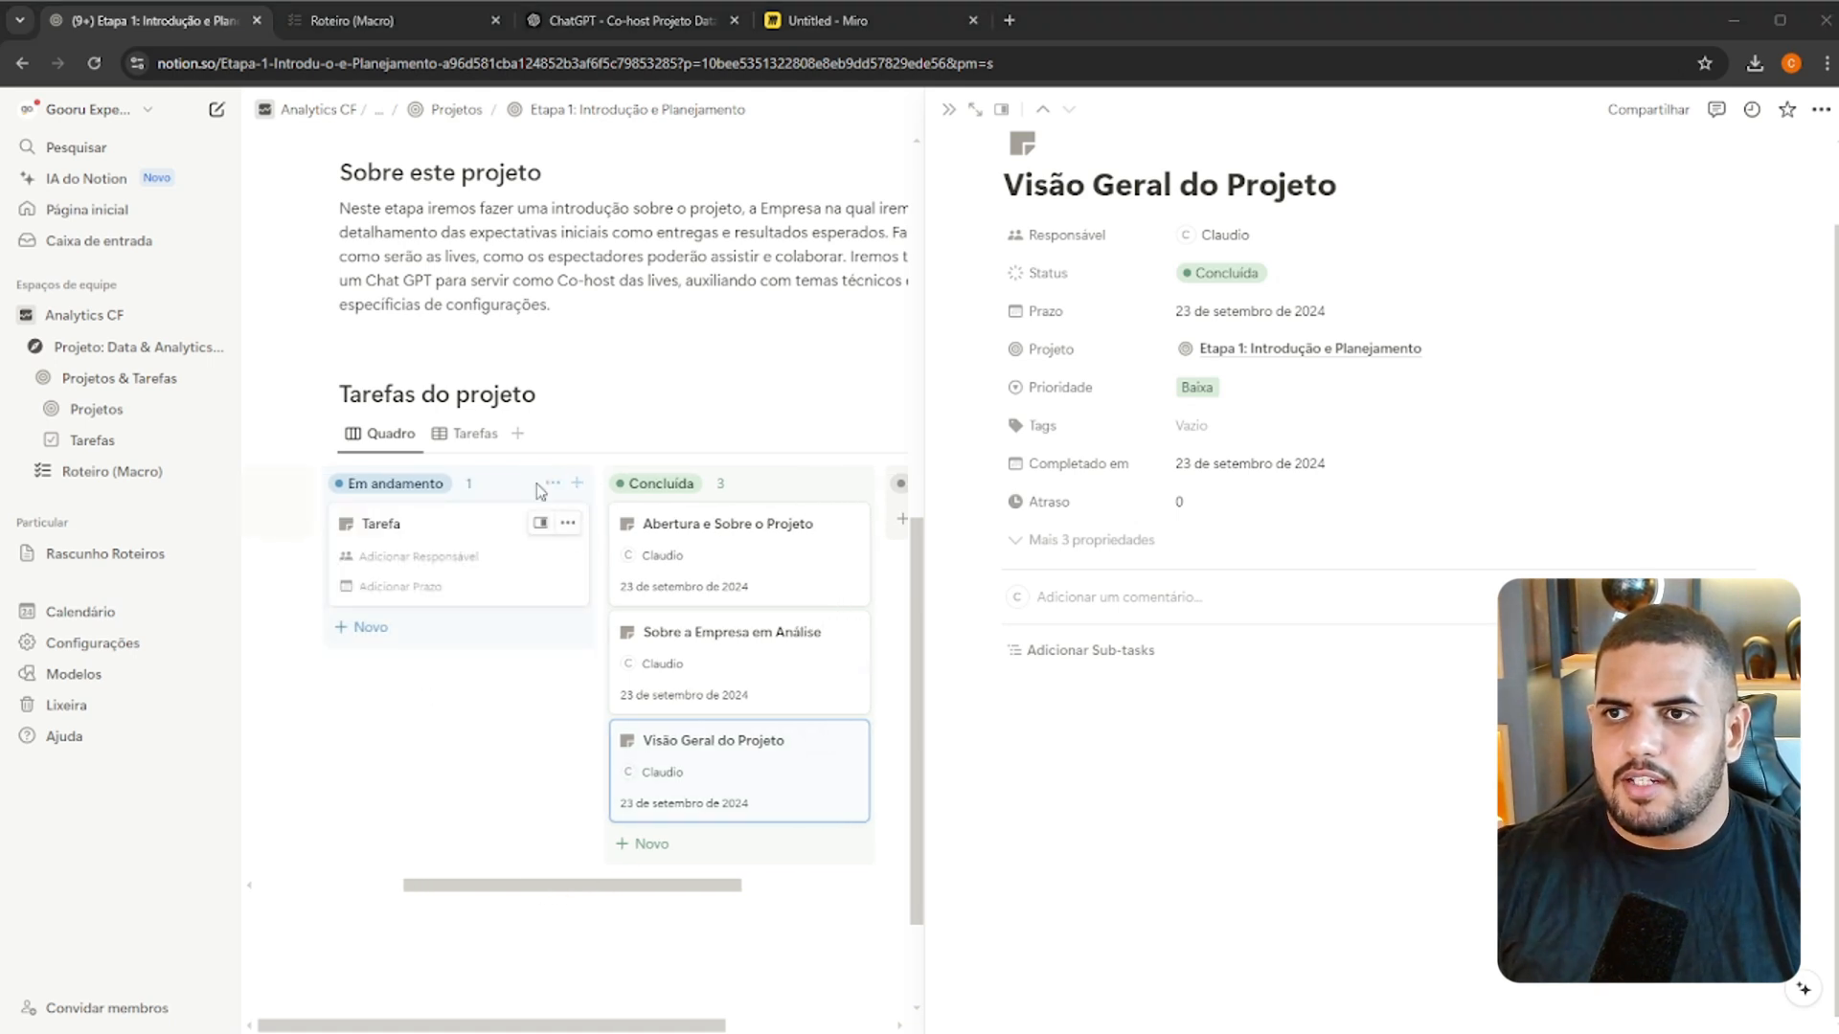
click(349, 20)
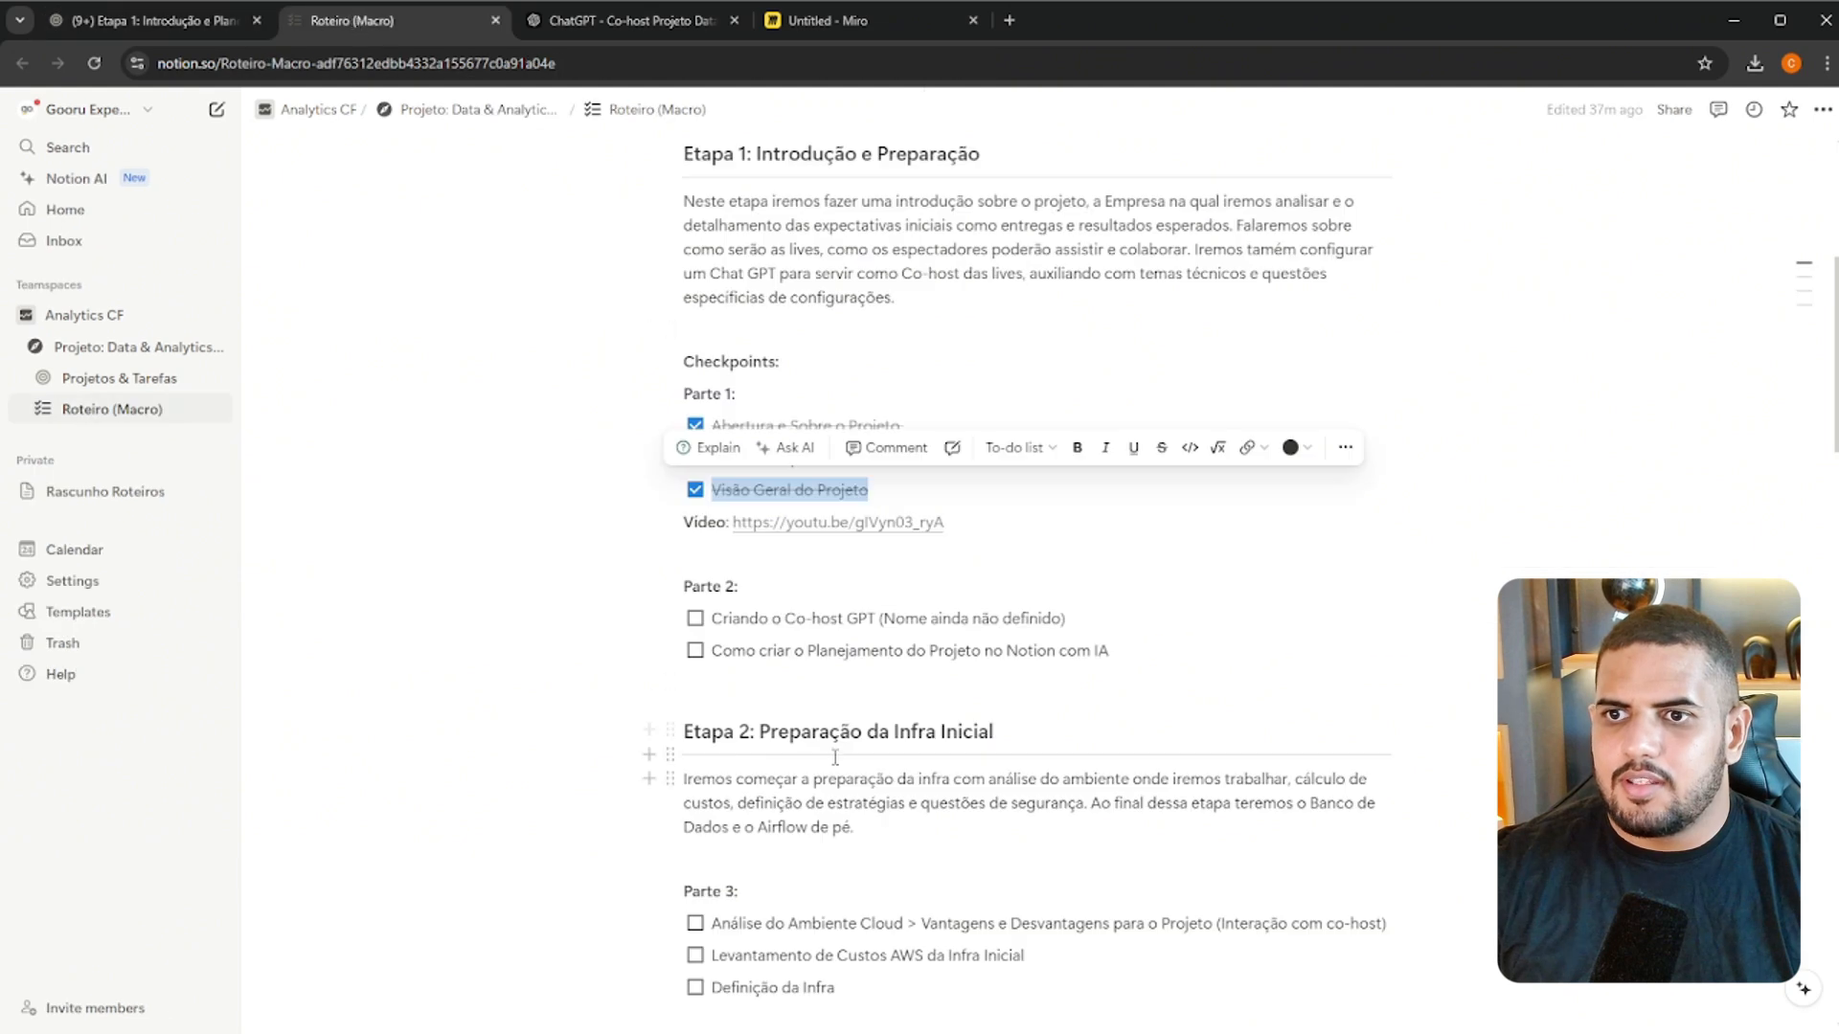
click(219, 19)
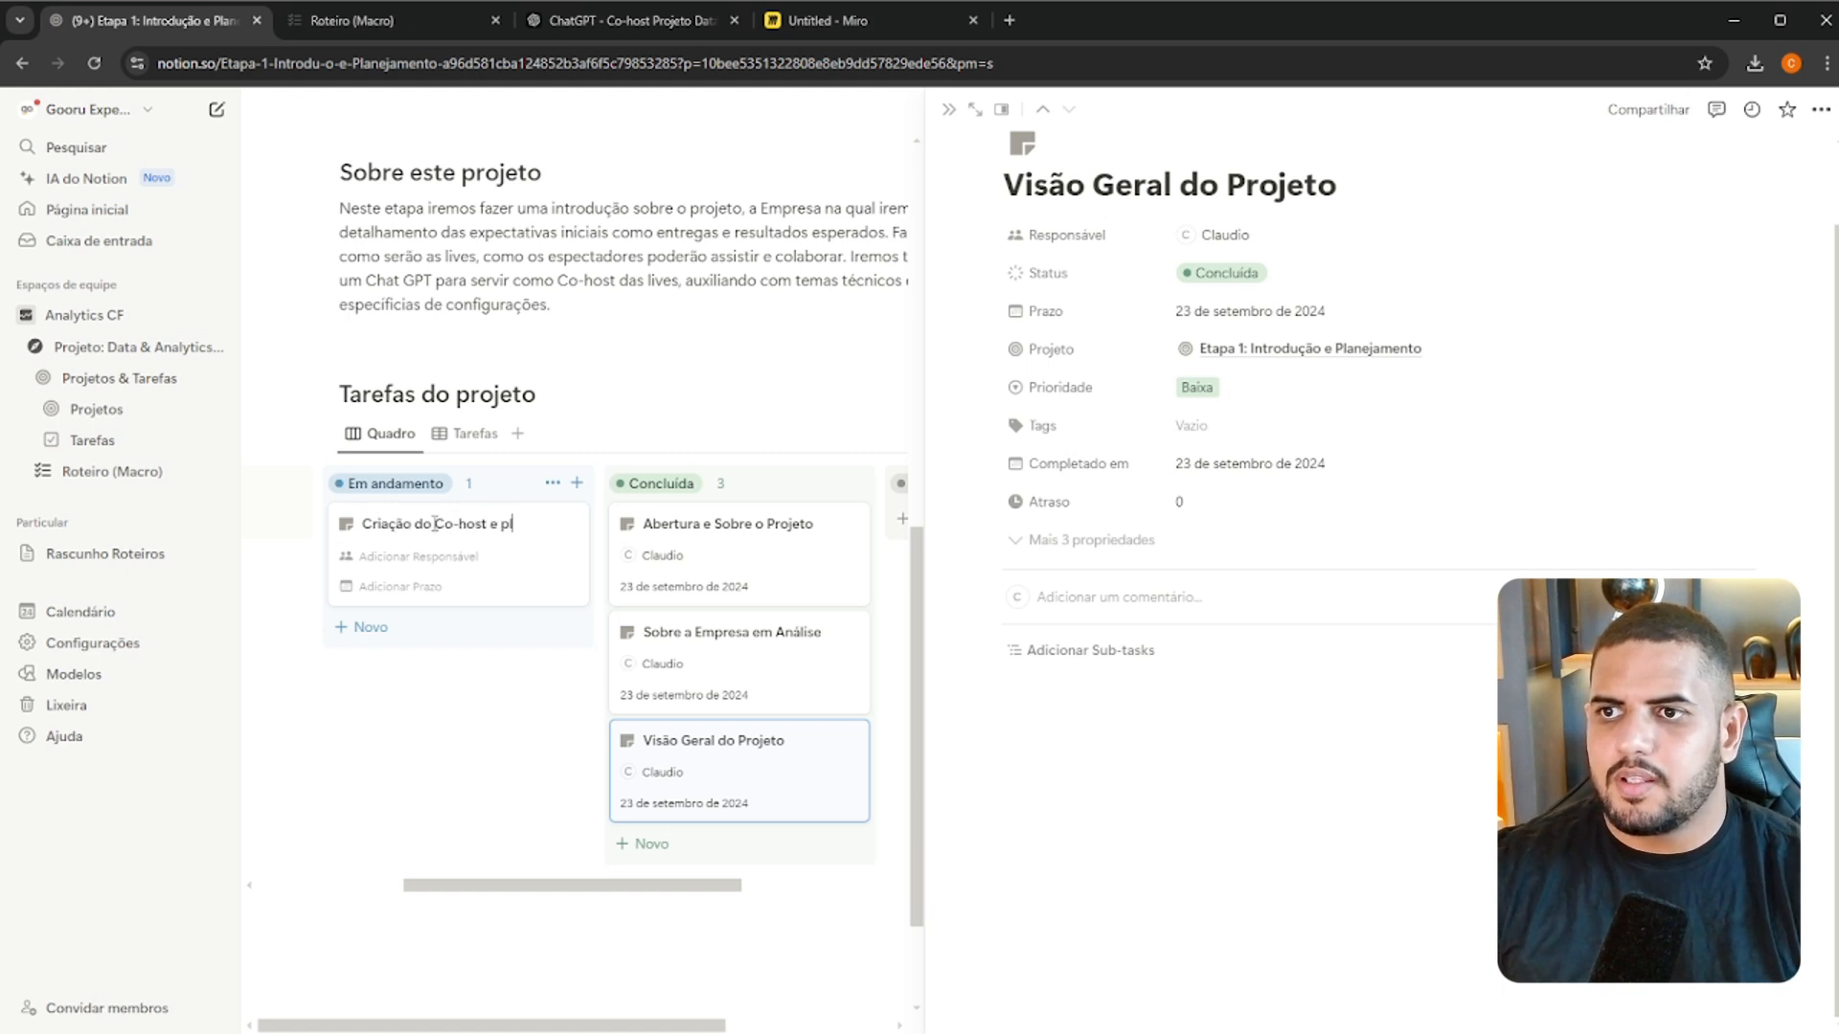
text(mento do Projeot)
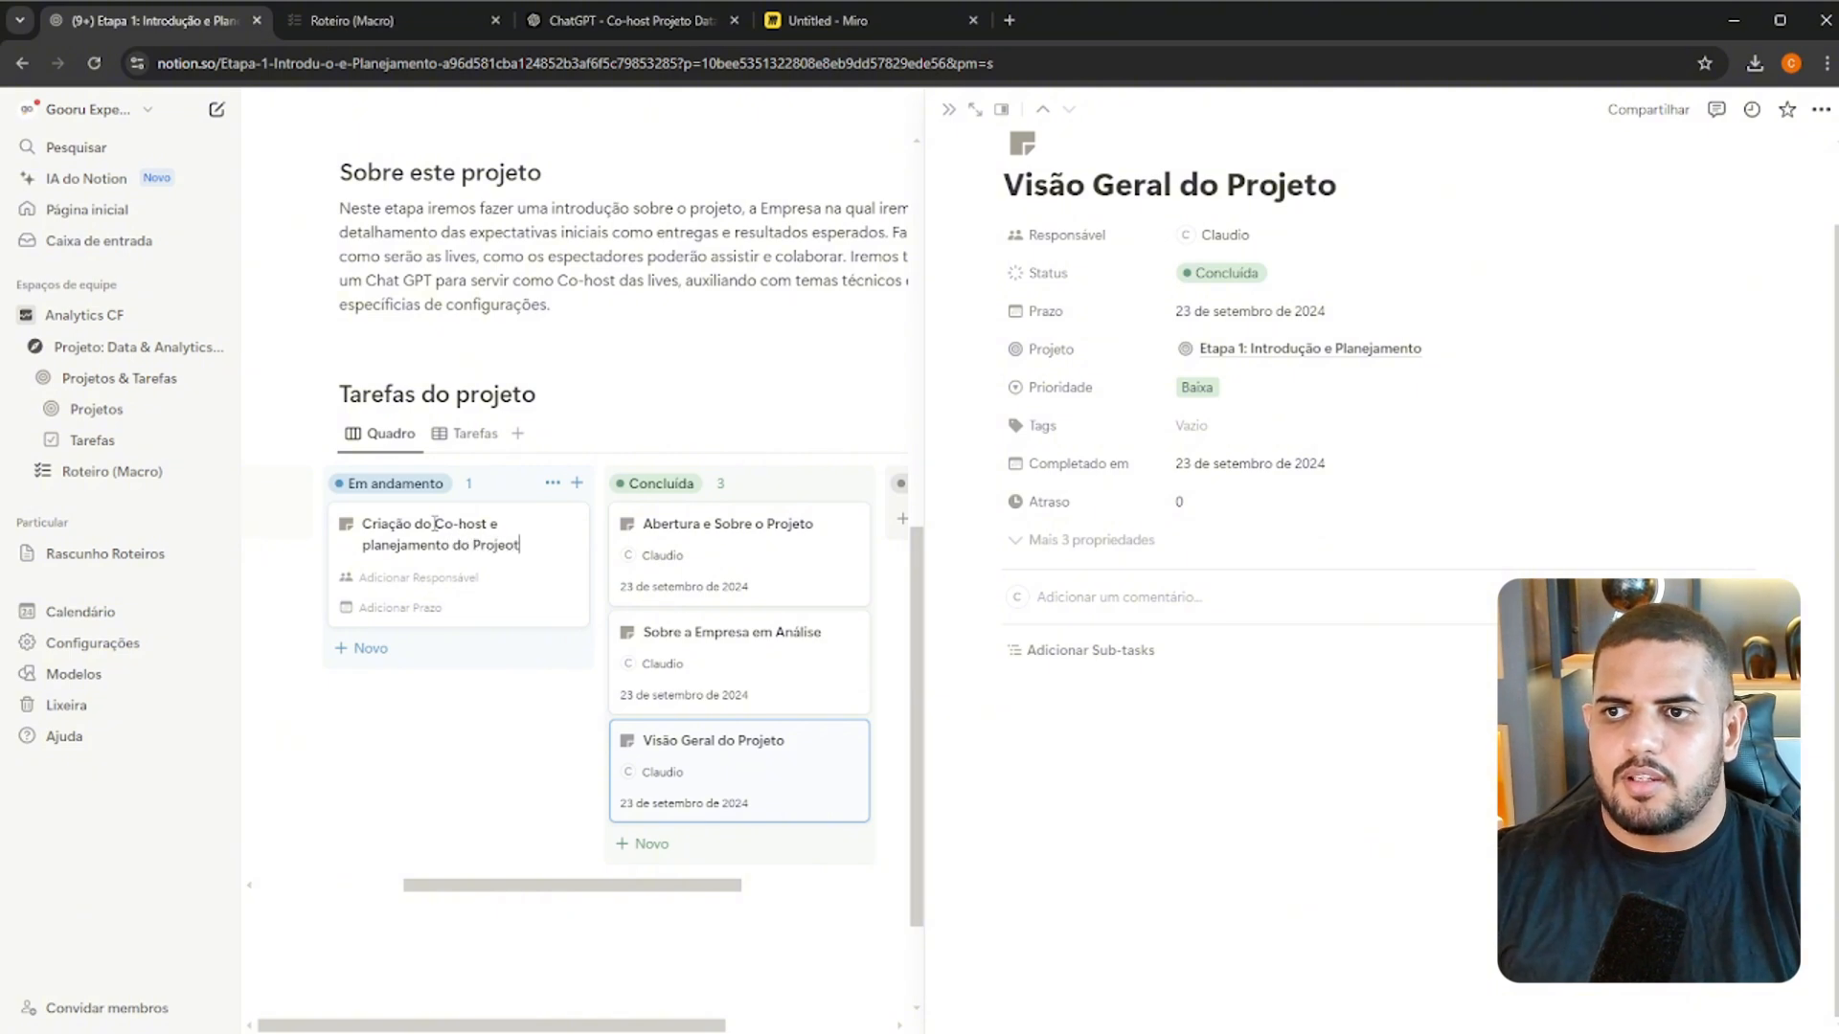
key(BackSpace)
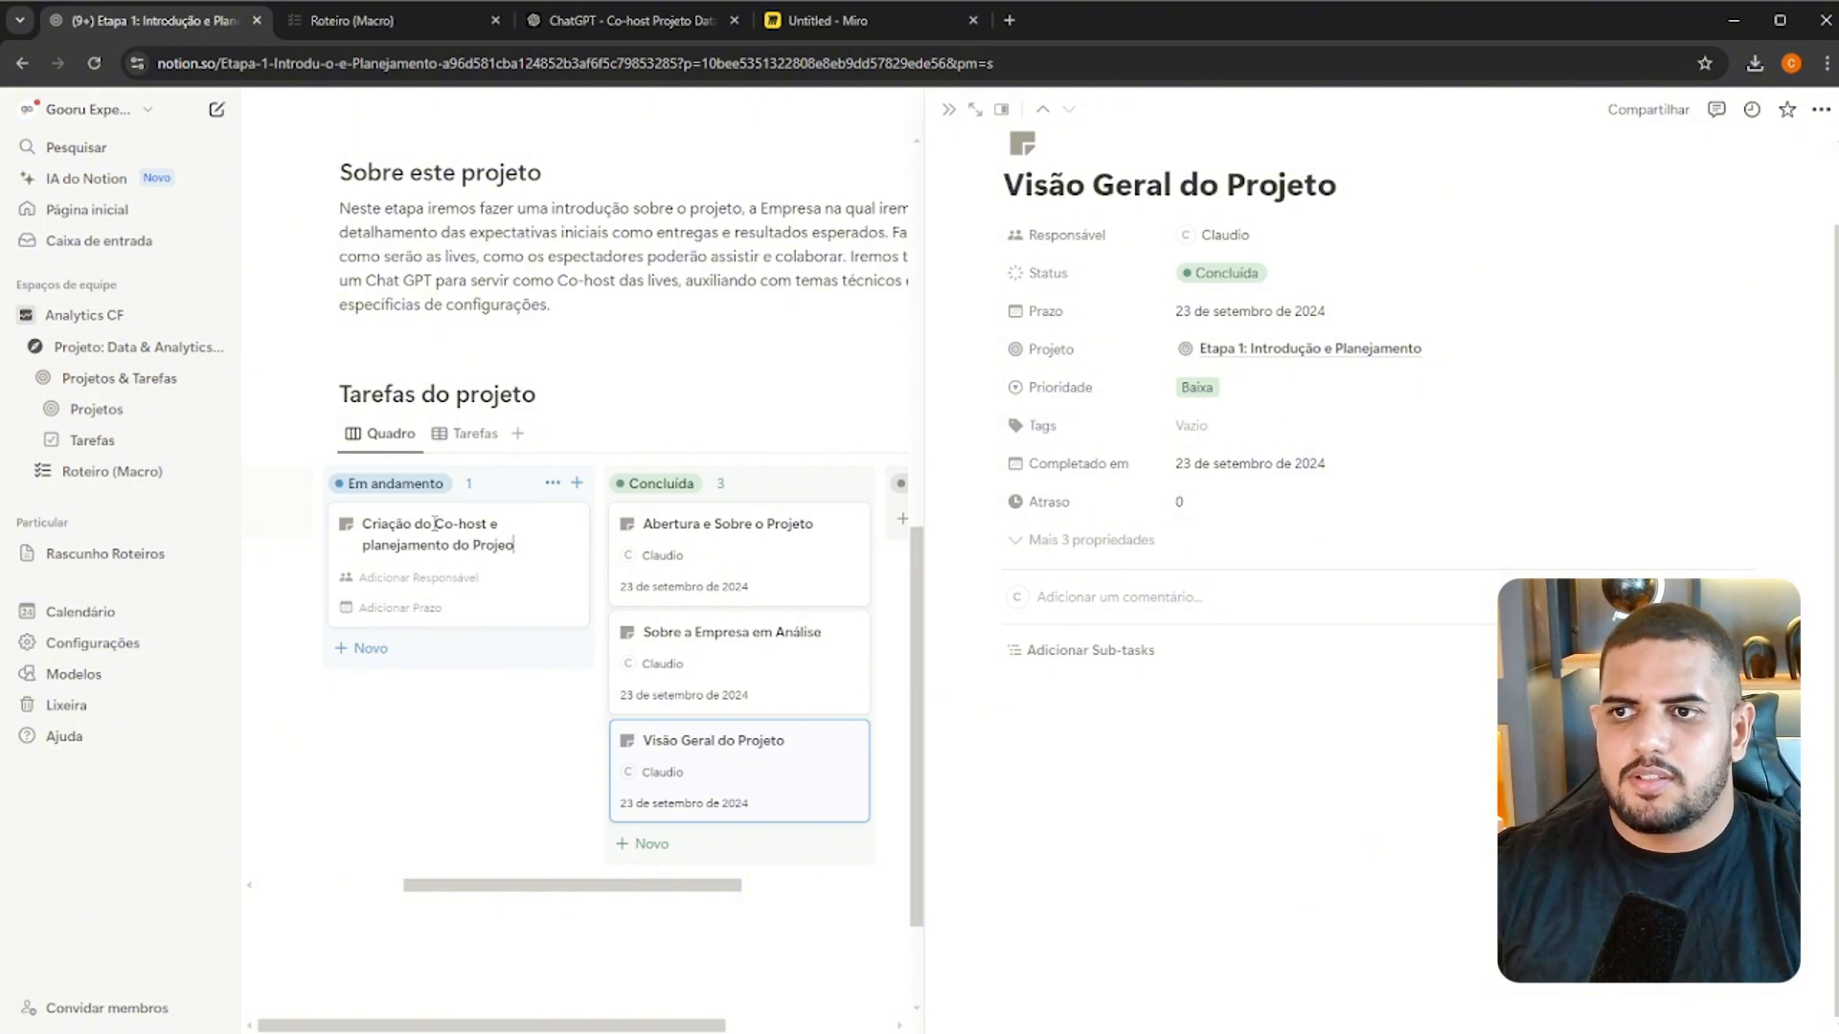
key(Return)
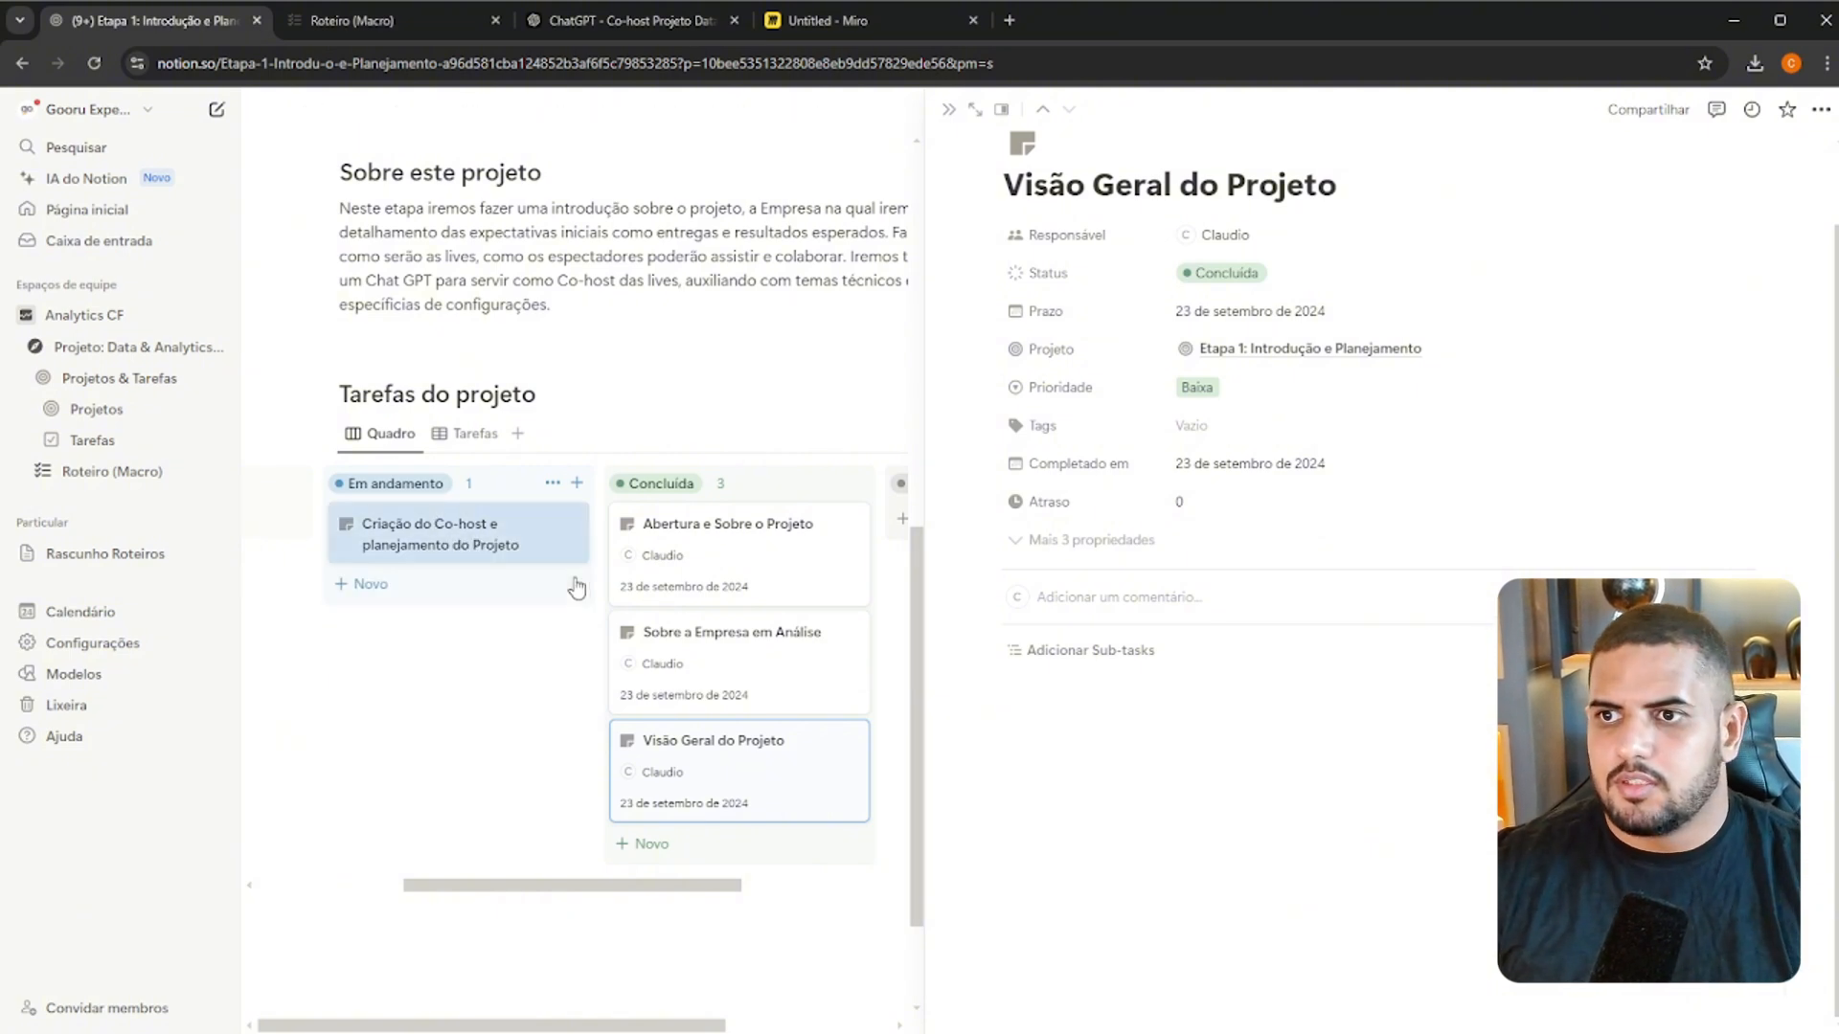
Open the "Criação do Co-host e planejamento do Projeto" task, assign yourself as Responsável and set Prazo to 24 de setembro de 2024
click(499, 539)
click(1231, 324)
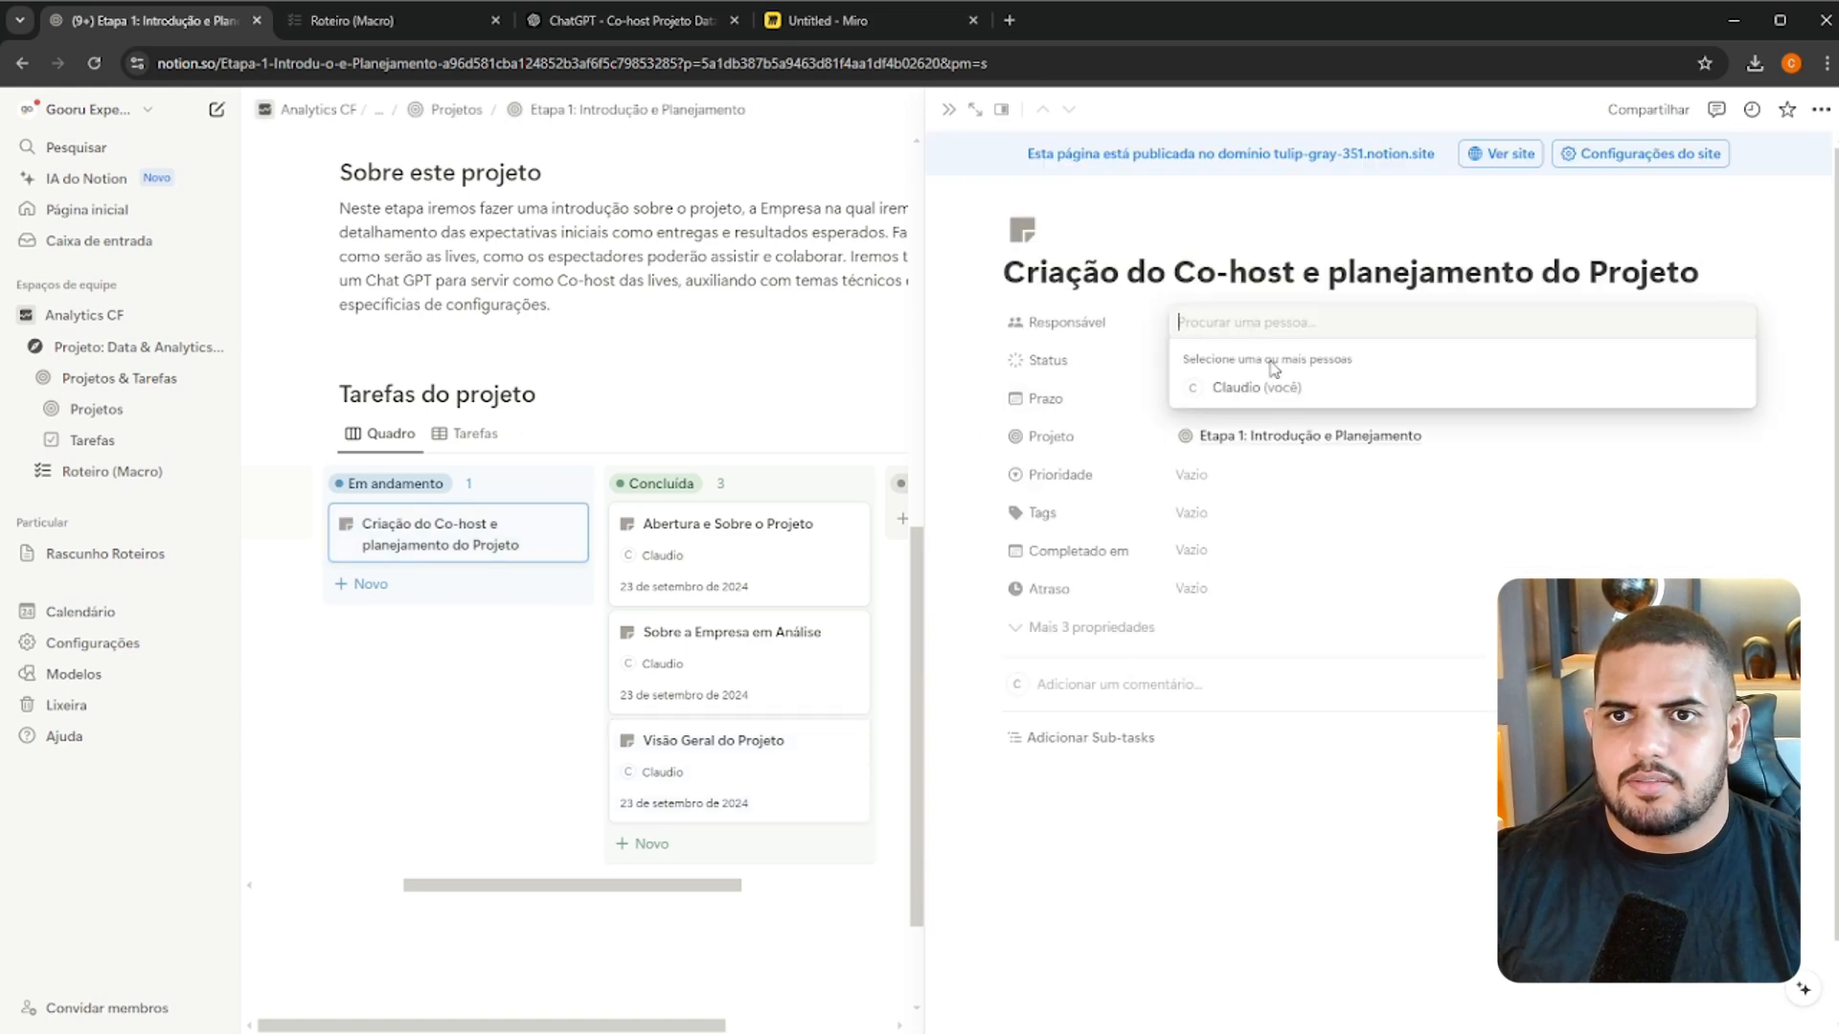
click(1254, 388)
key(Escape)
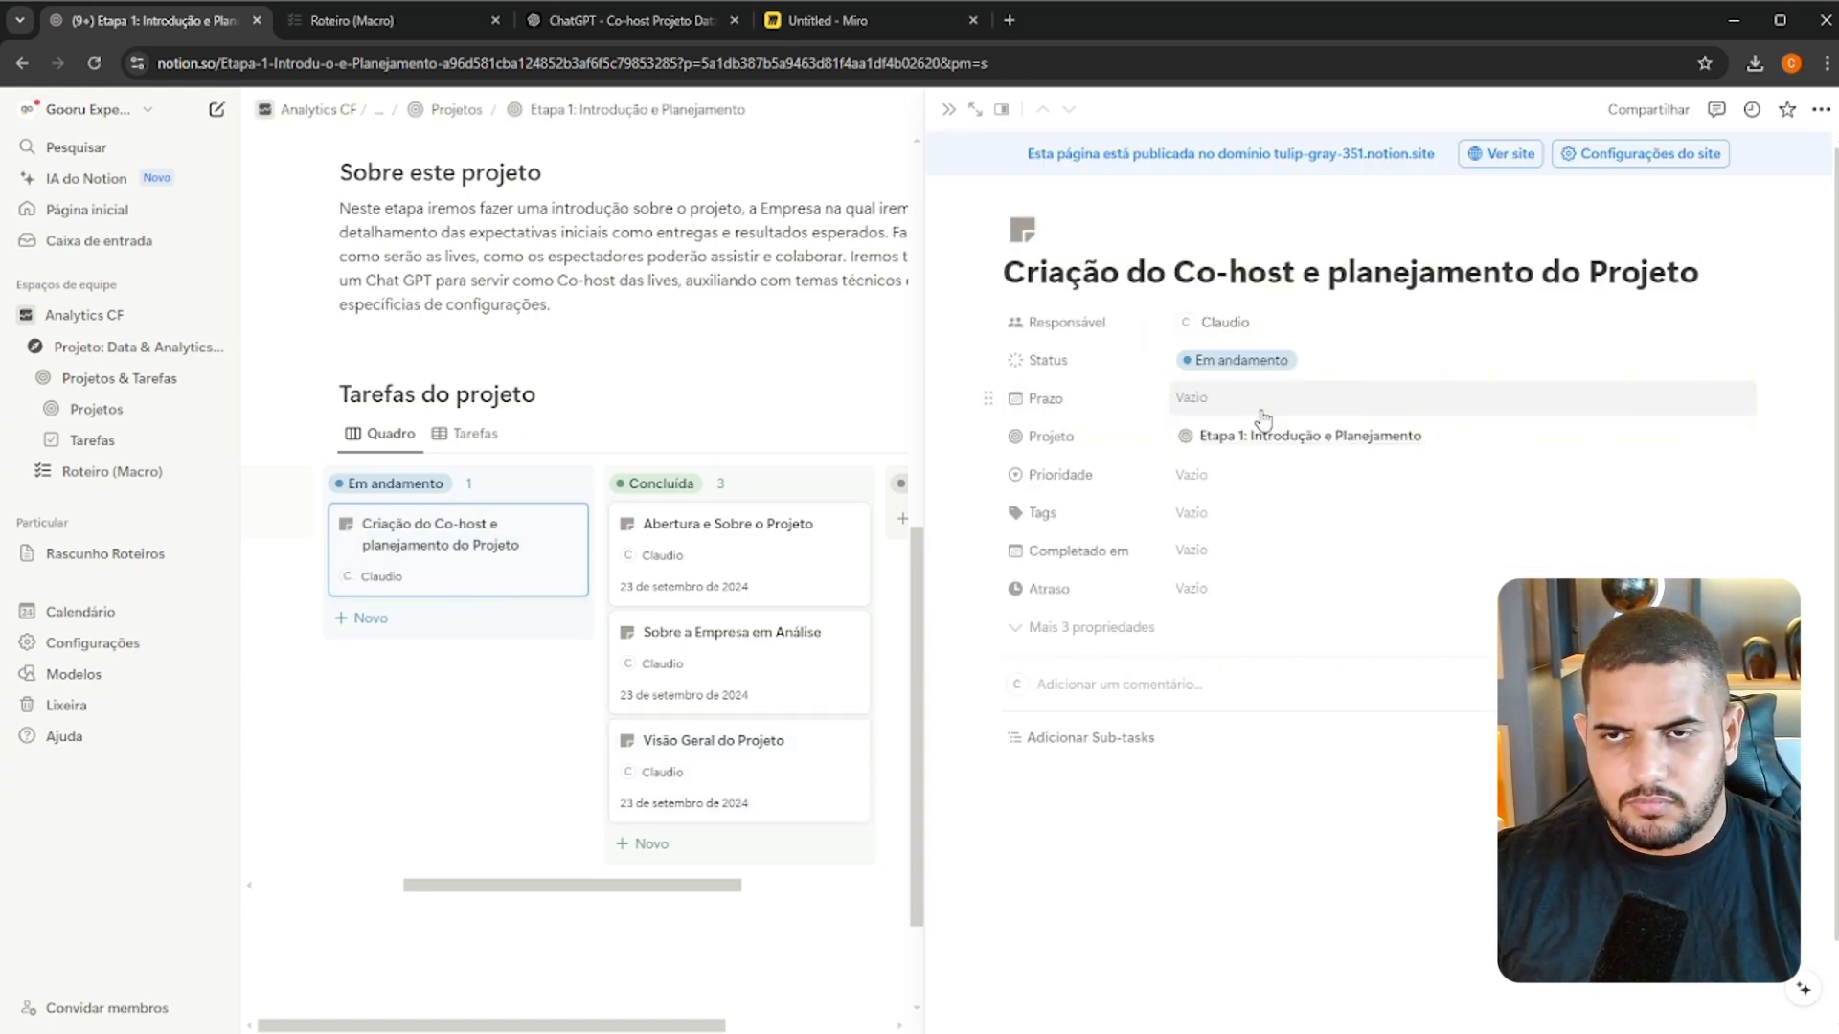
click(1232, 438)
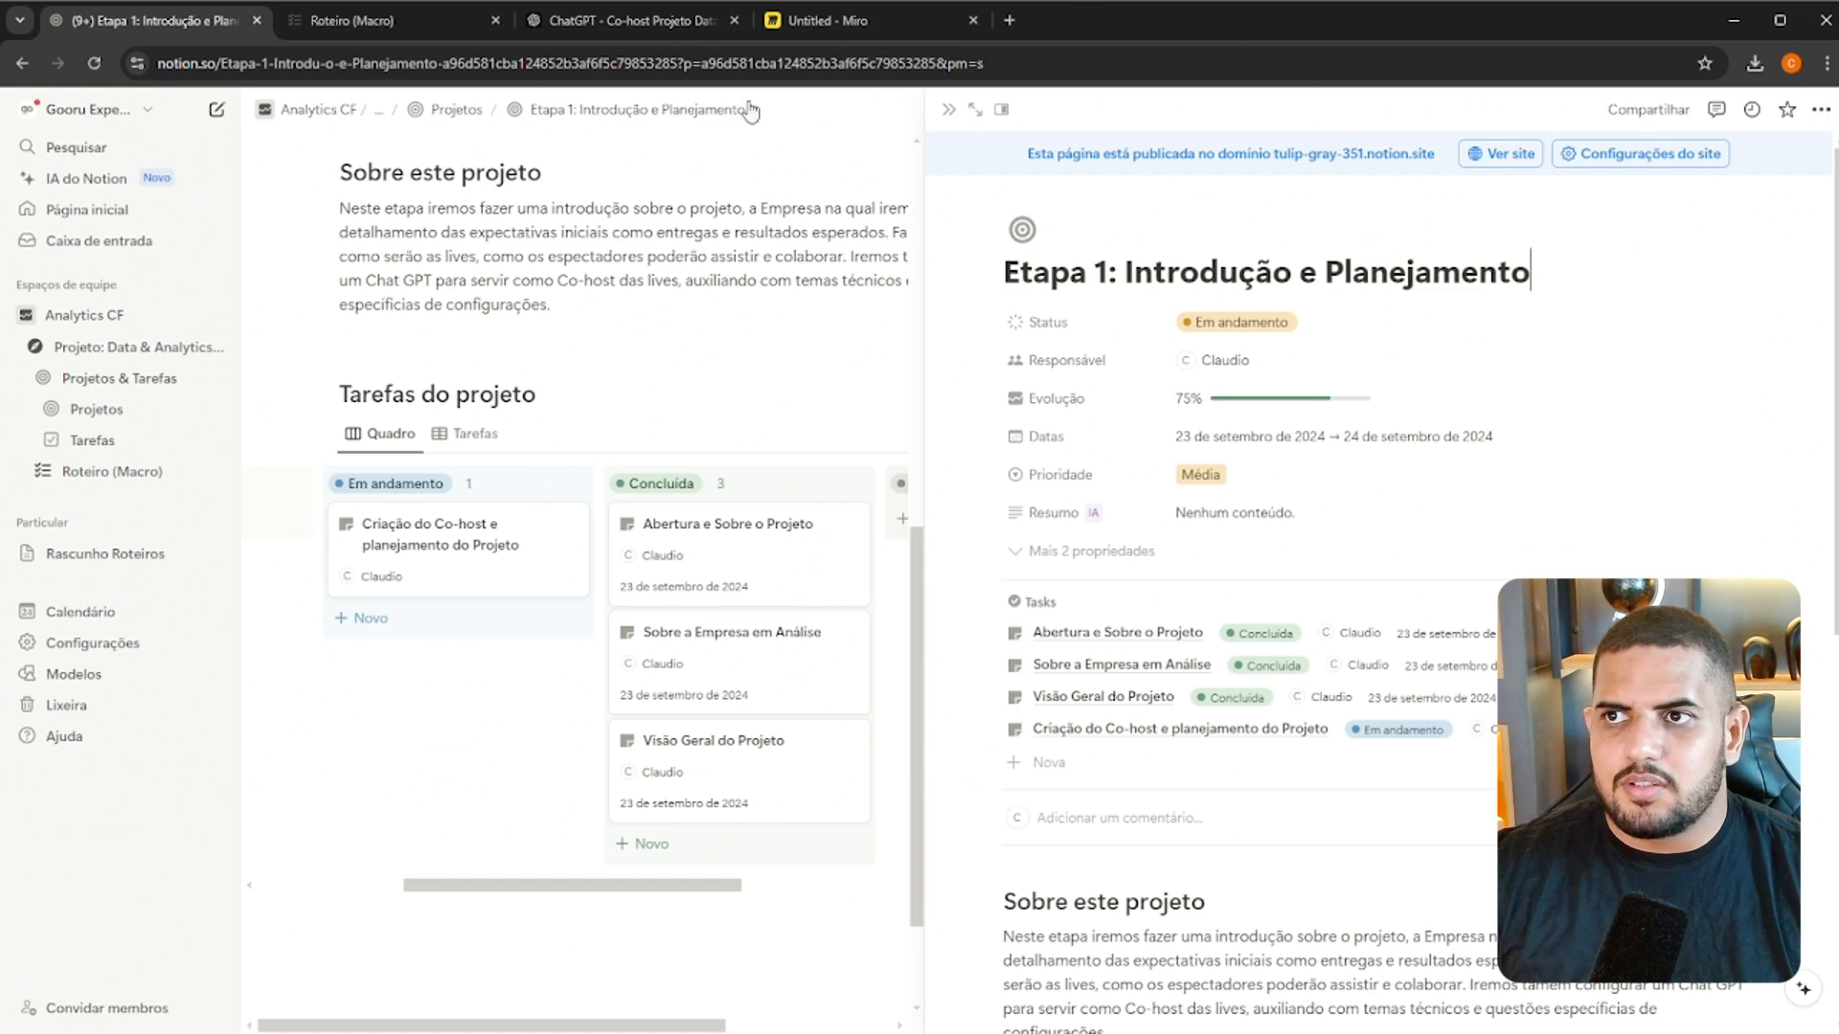
click(460, 565)
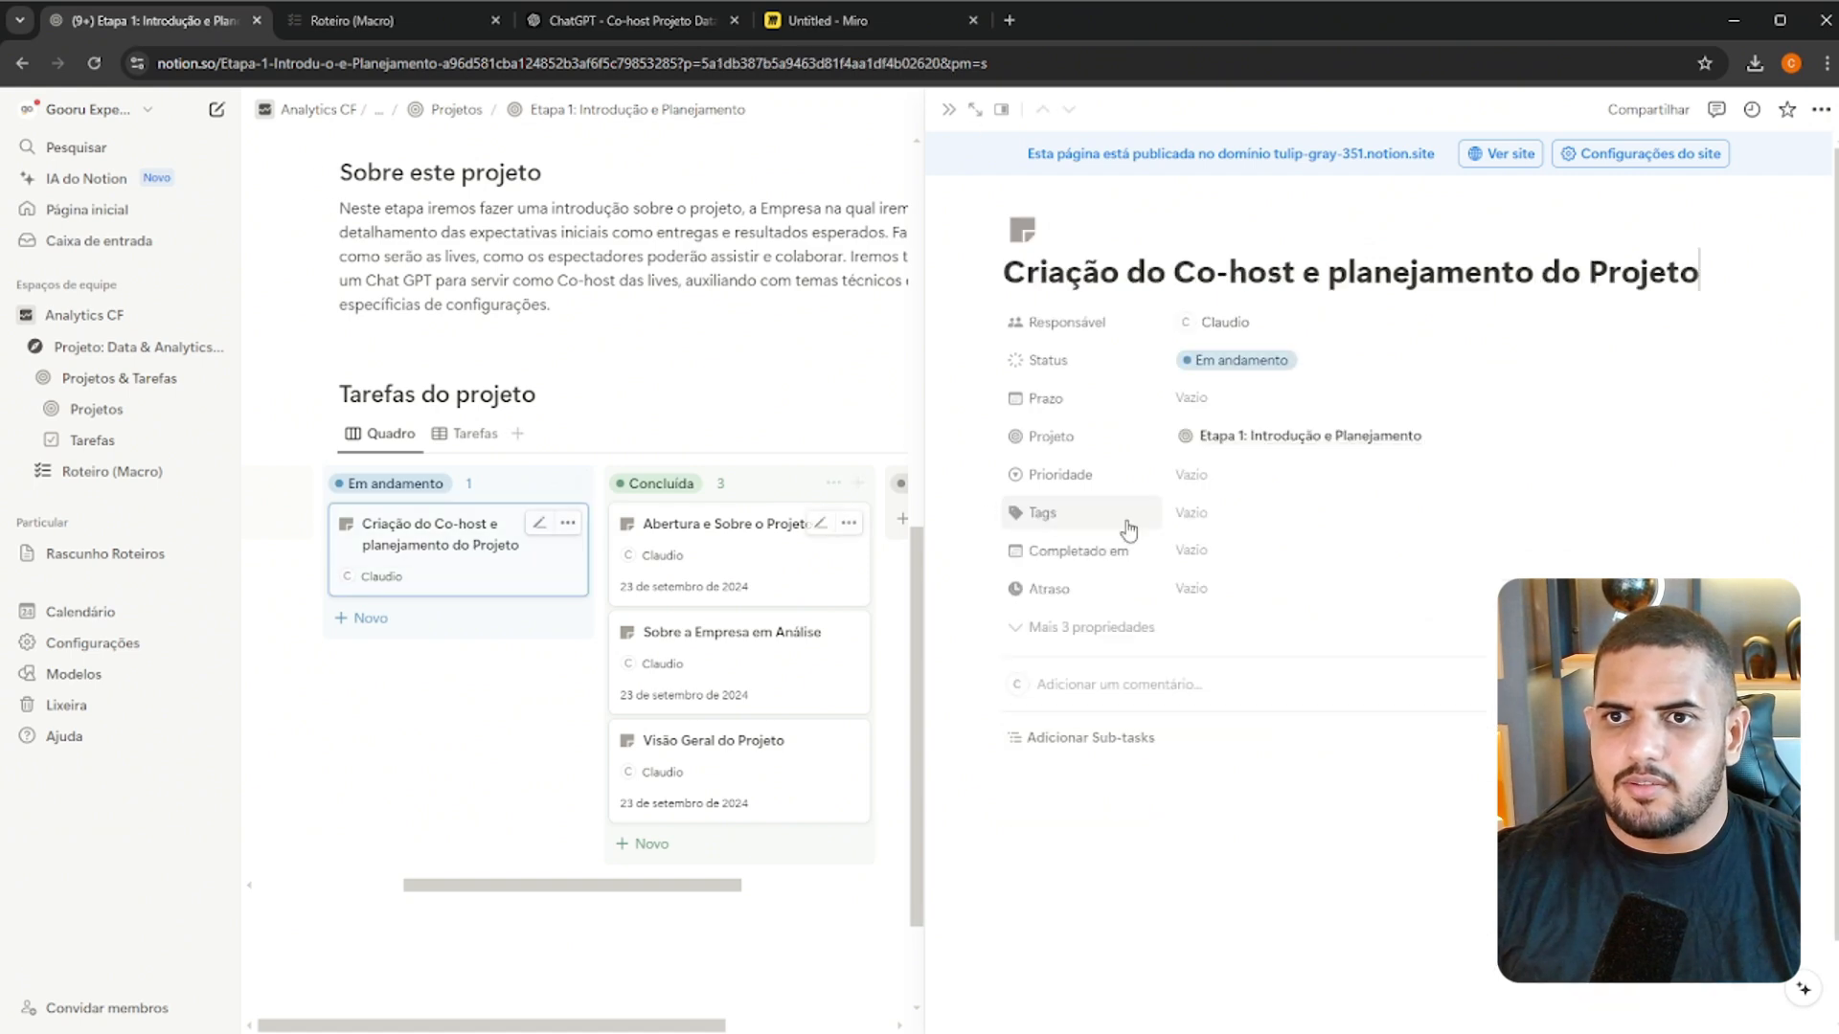
click(1208, 407)
click(1272, 651)
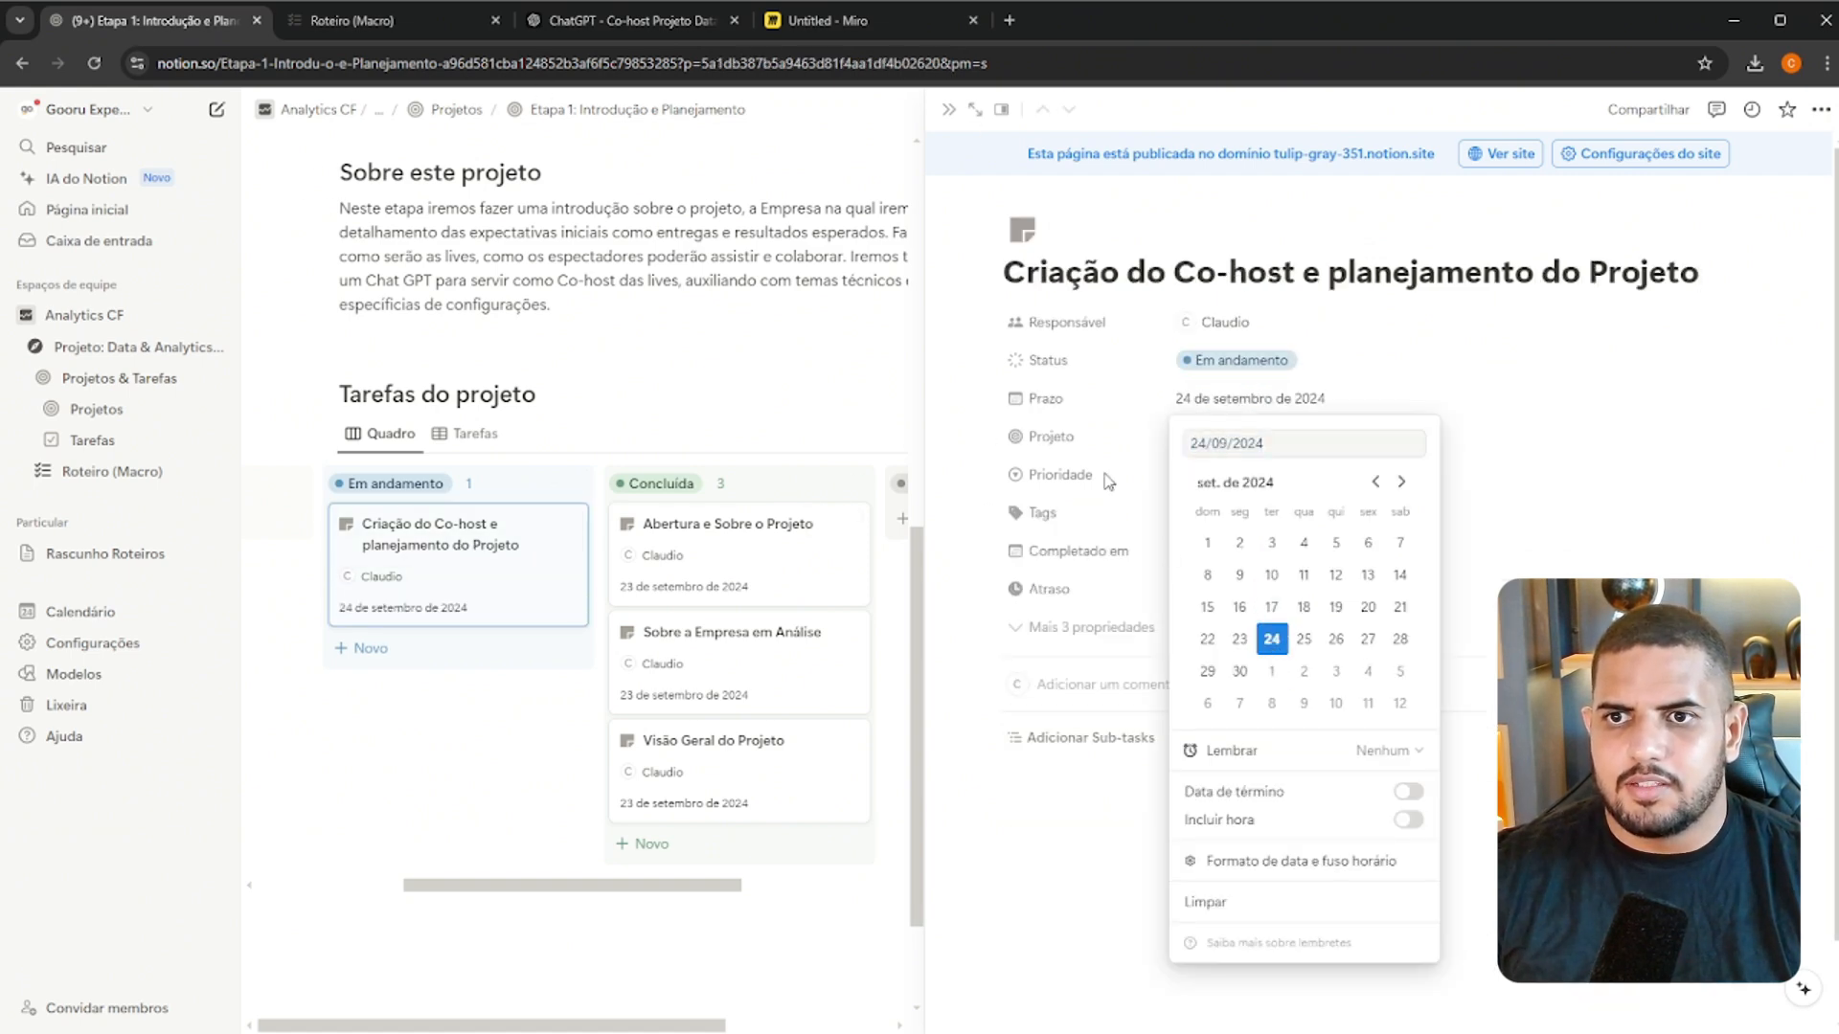
click(1108, 482)
Set the co-host task's Completado em to 24 de setembro de 2024 and its Prioridade to Média
click(1204, 552)
click(1128, 615)
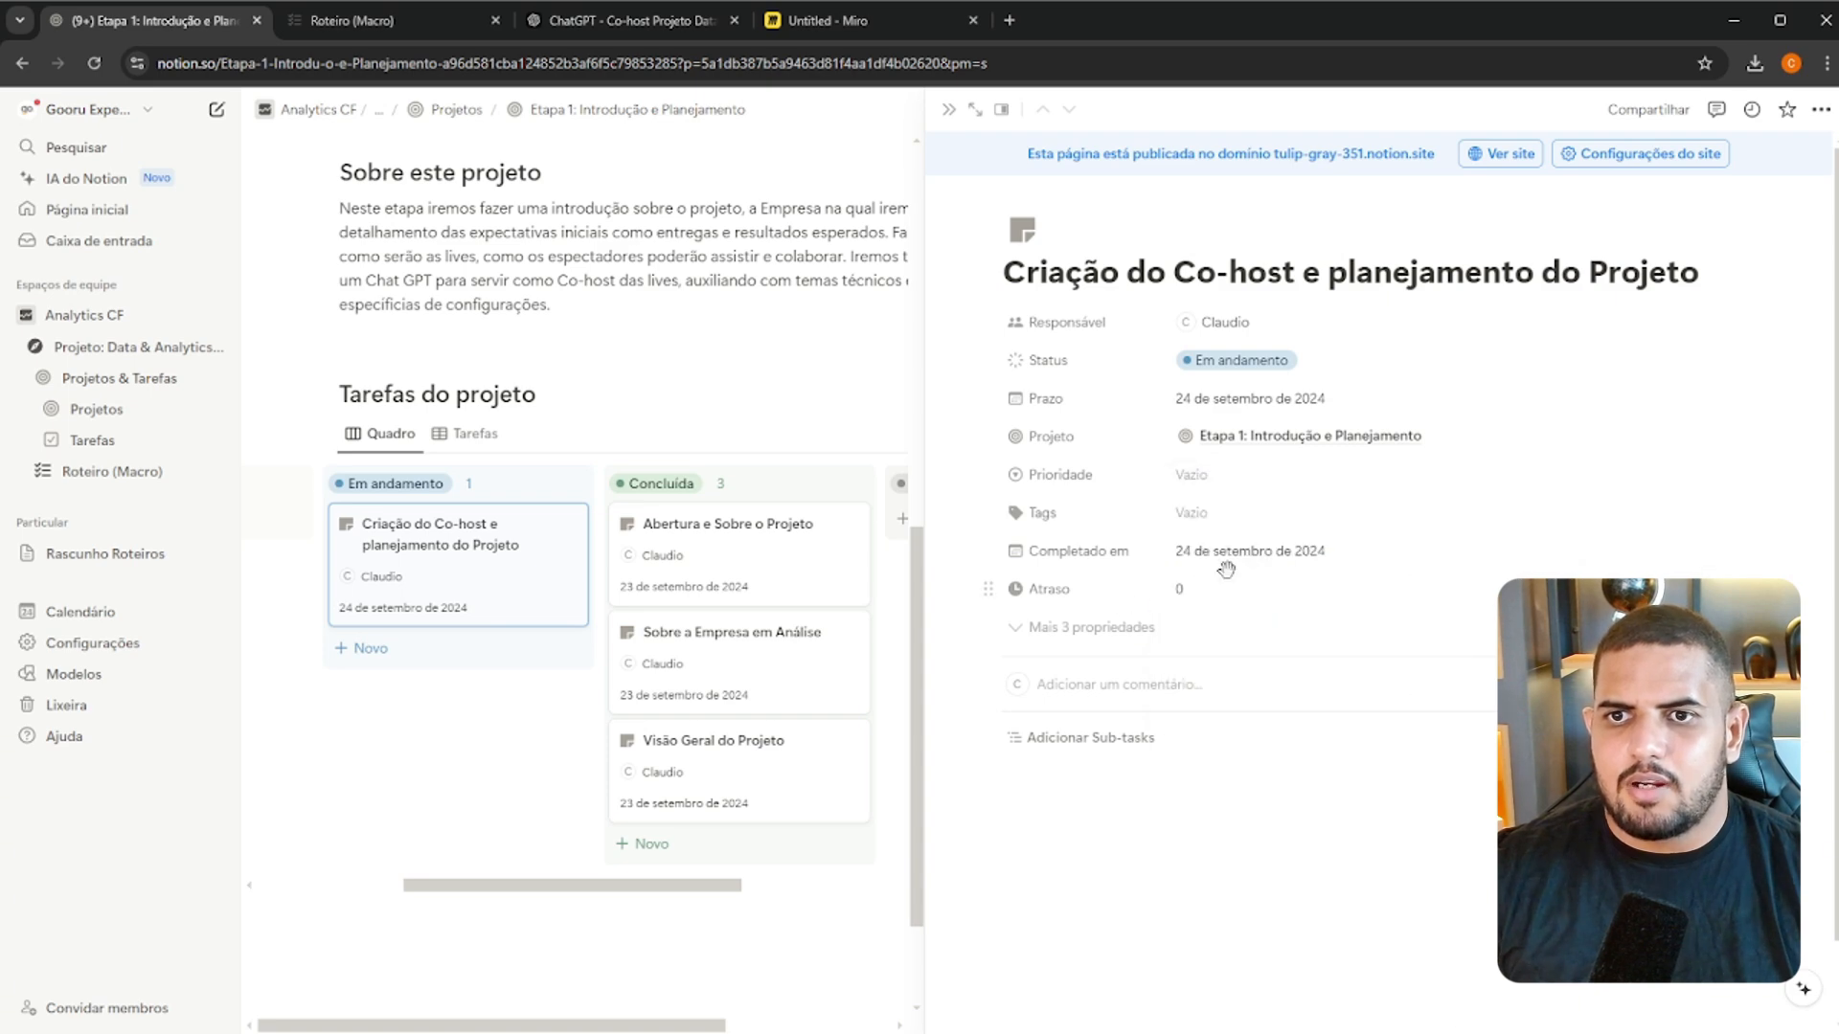
click(1231, 474)
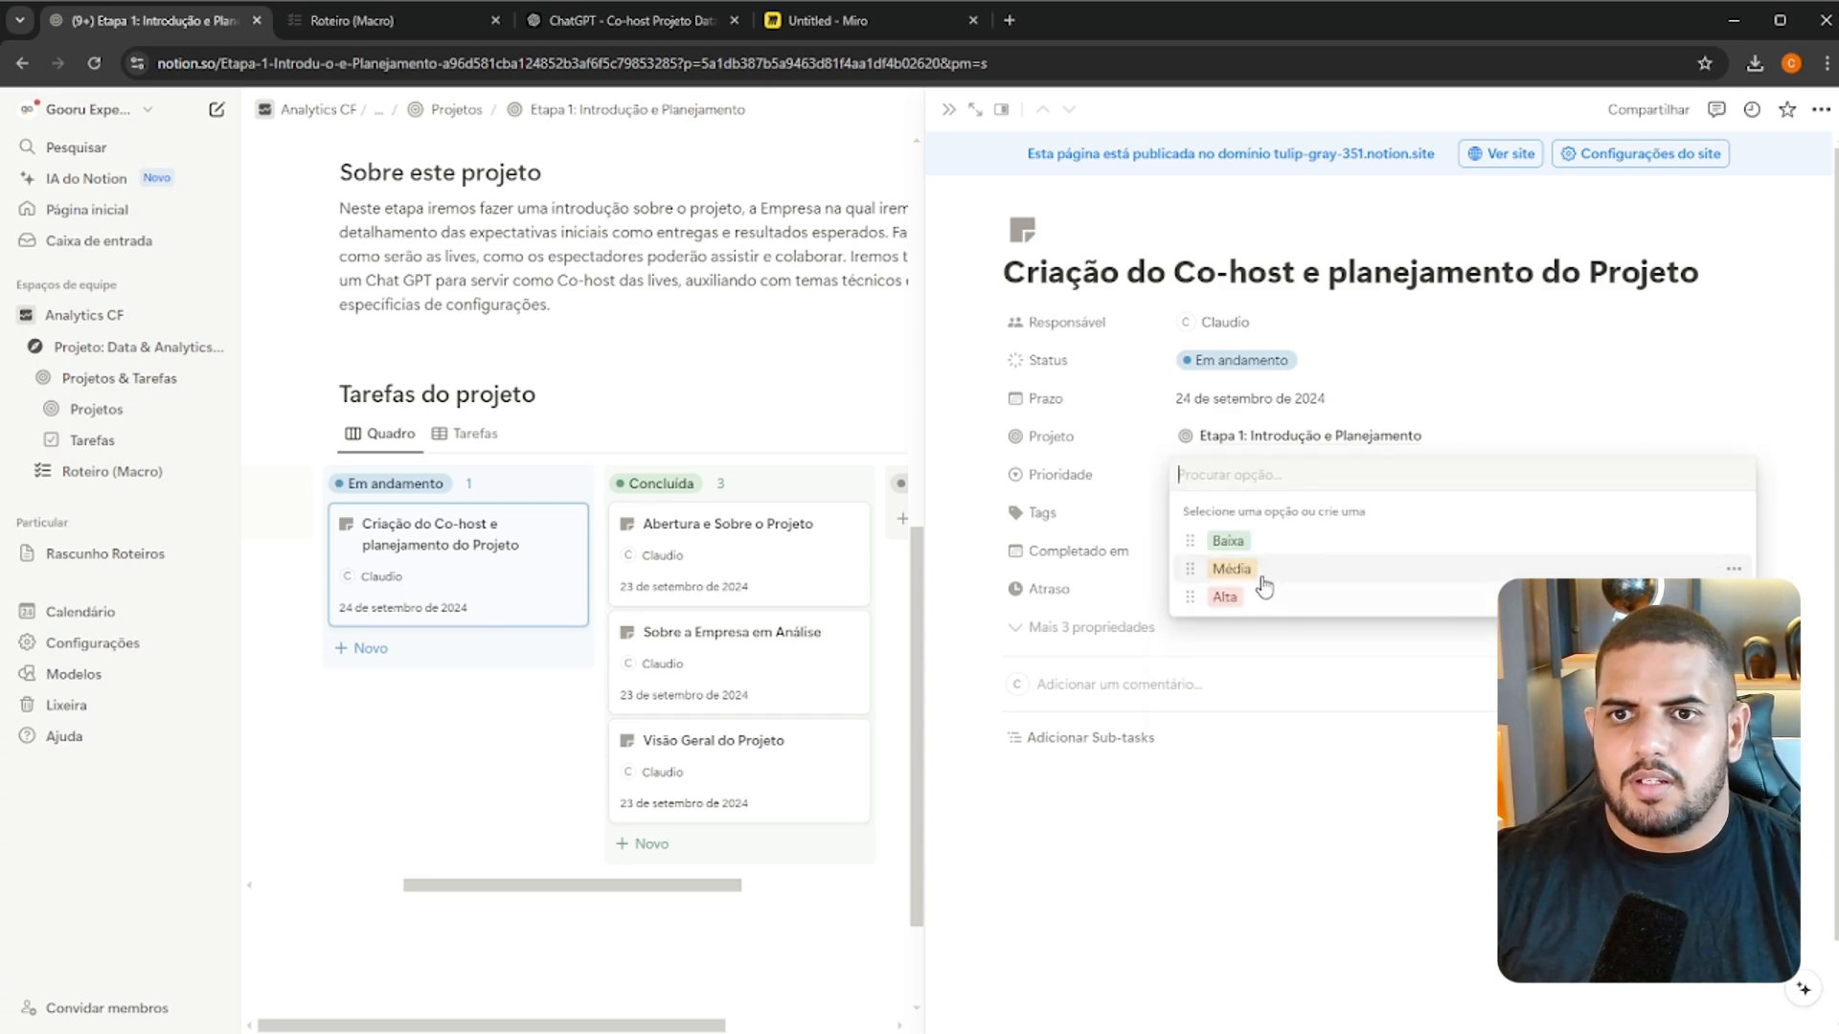
click(1244, 565)
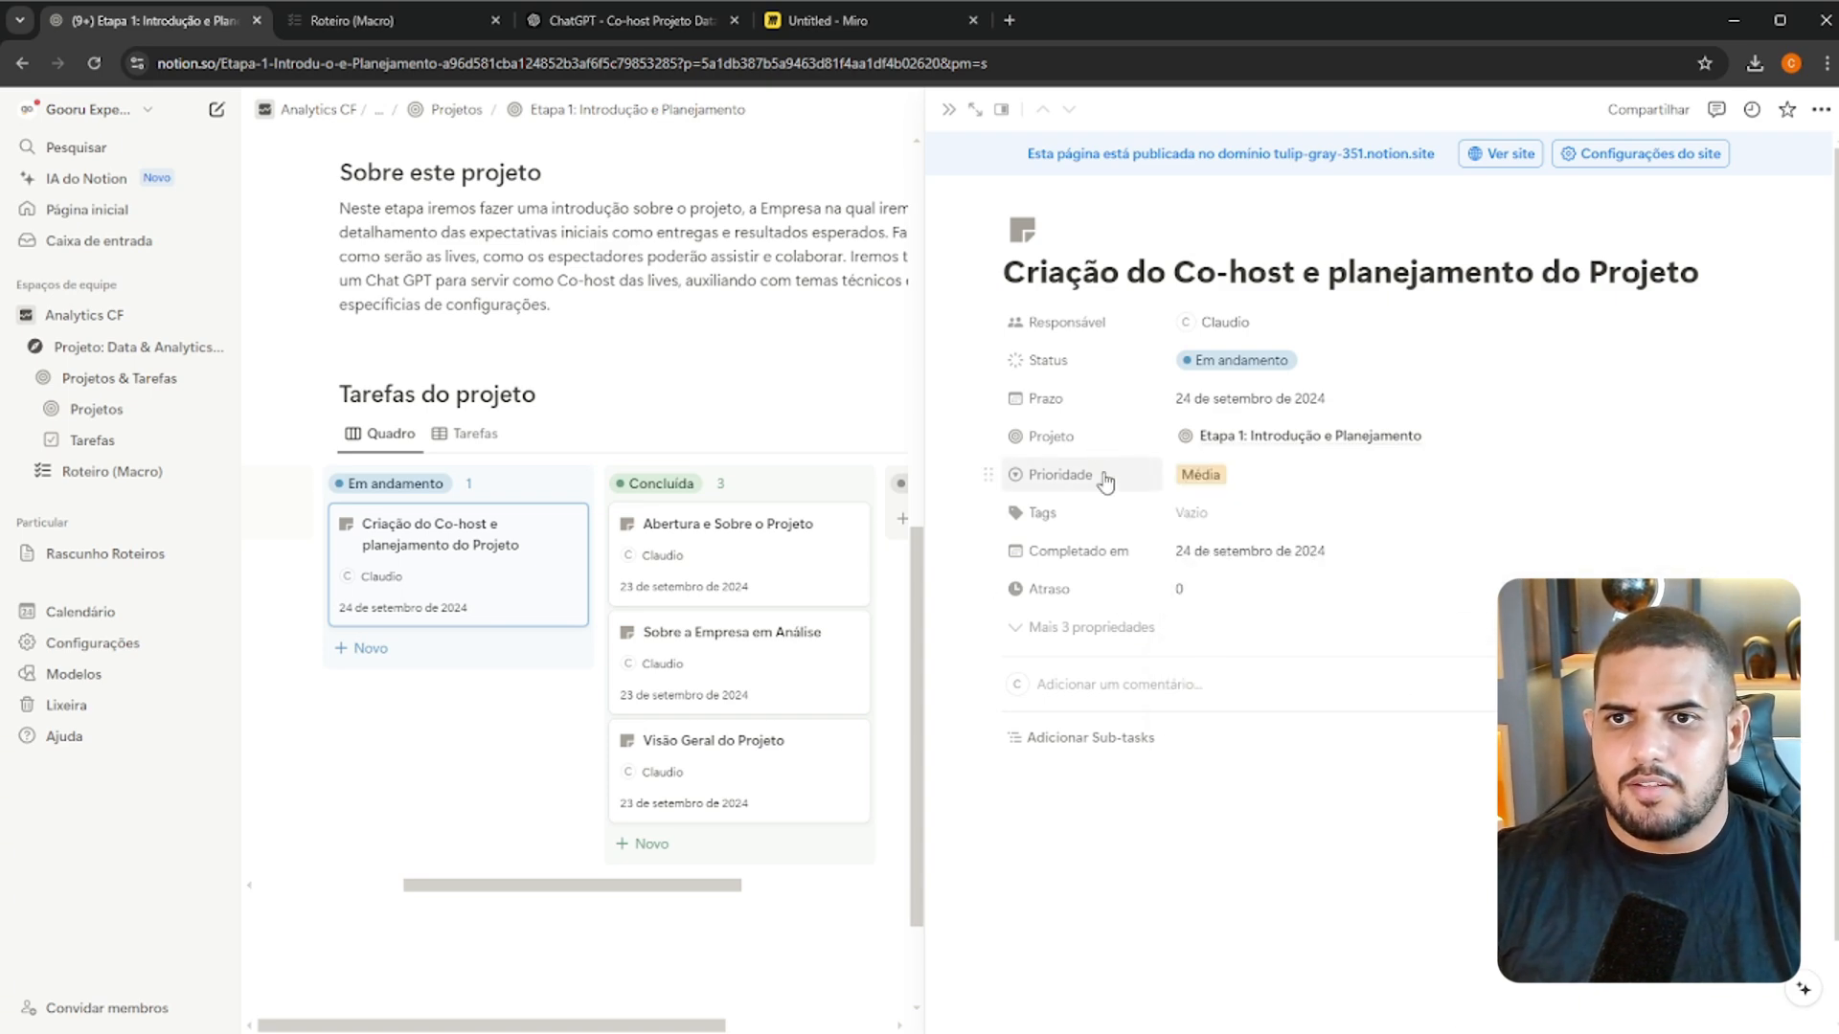
Show the co-host task's three hidden properties and open the list of new properties that can be added
click(1087, 627)
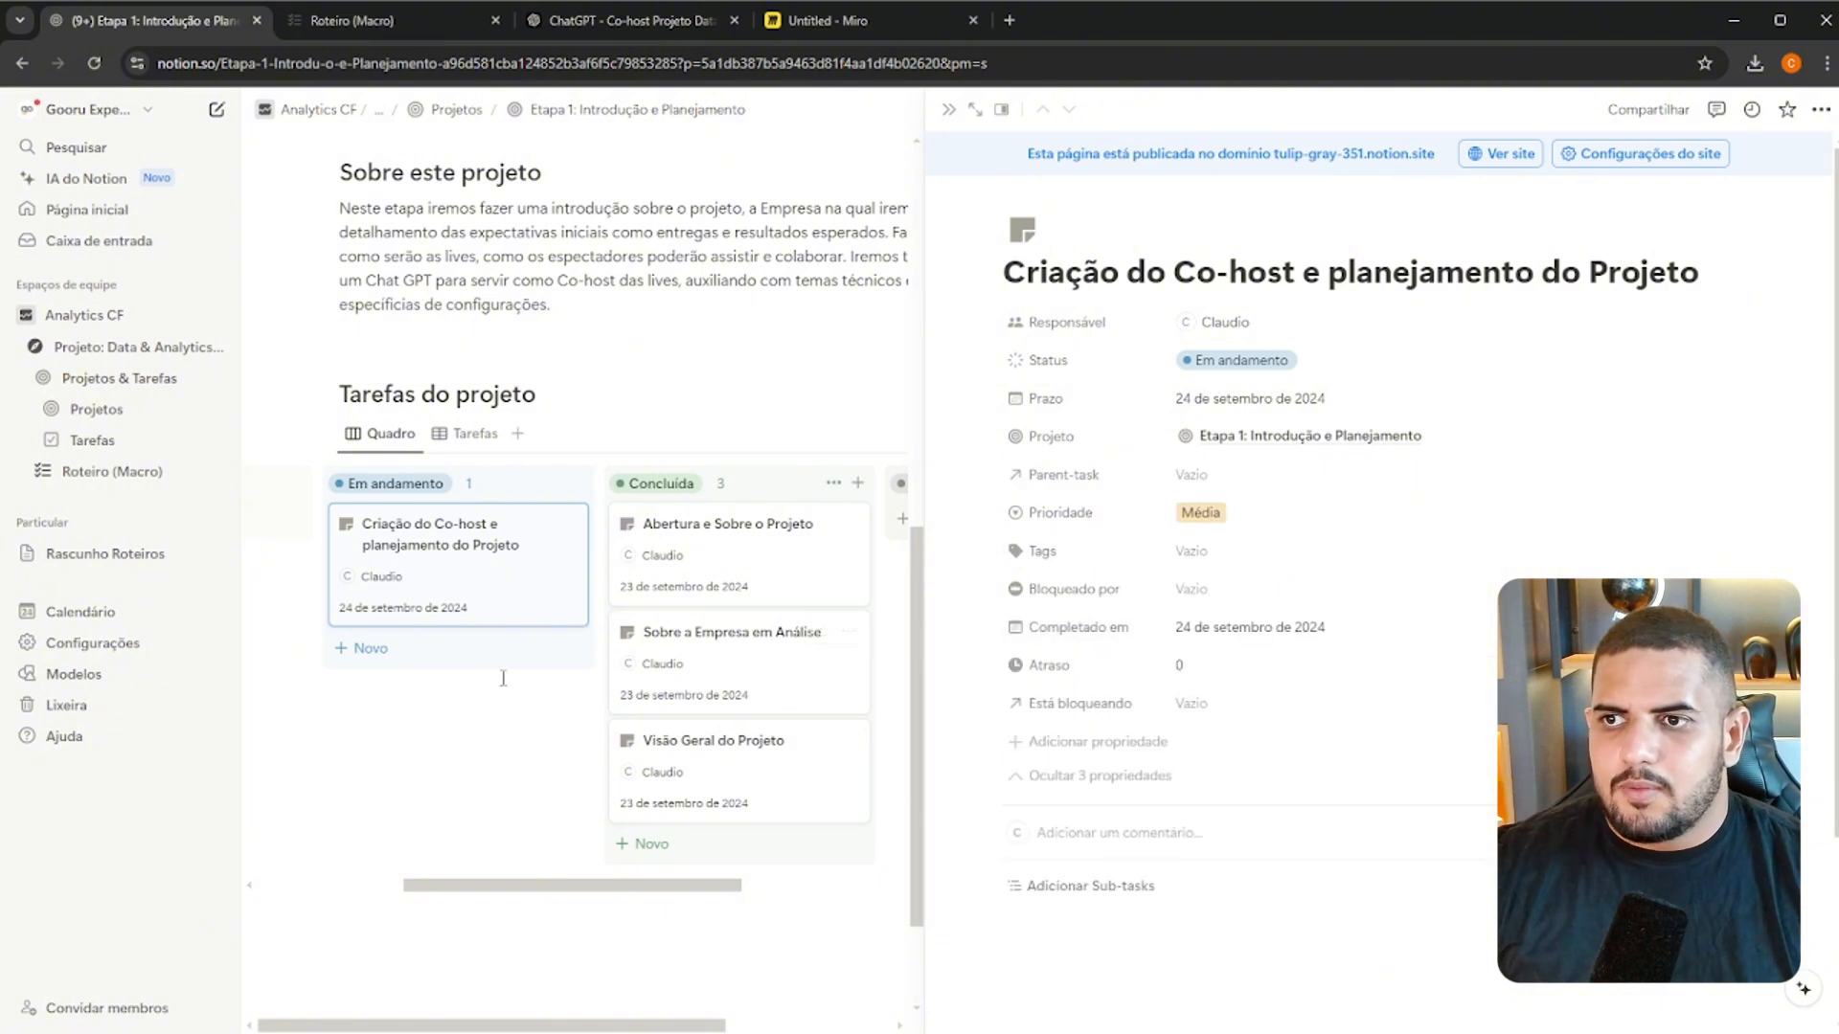
drag(648, 888, 608, 879)
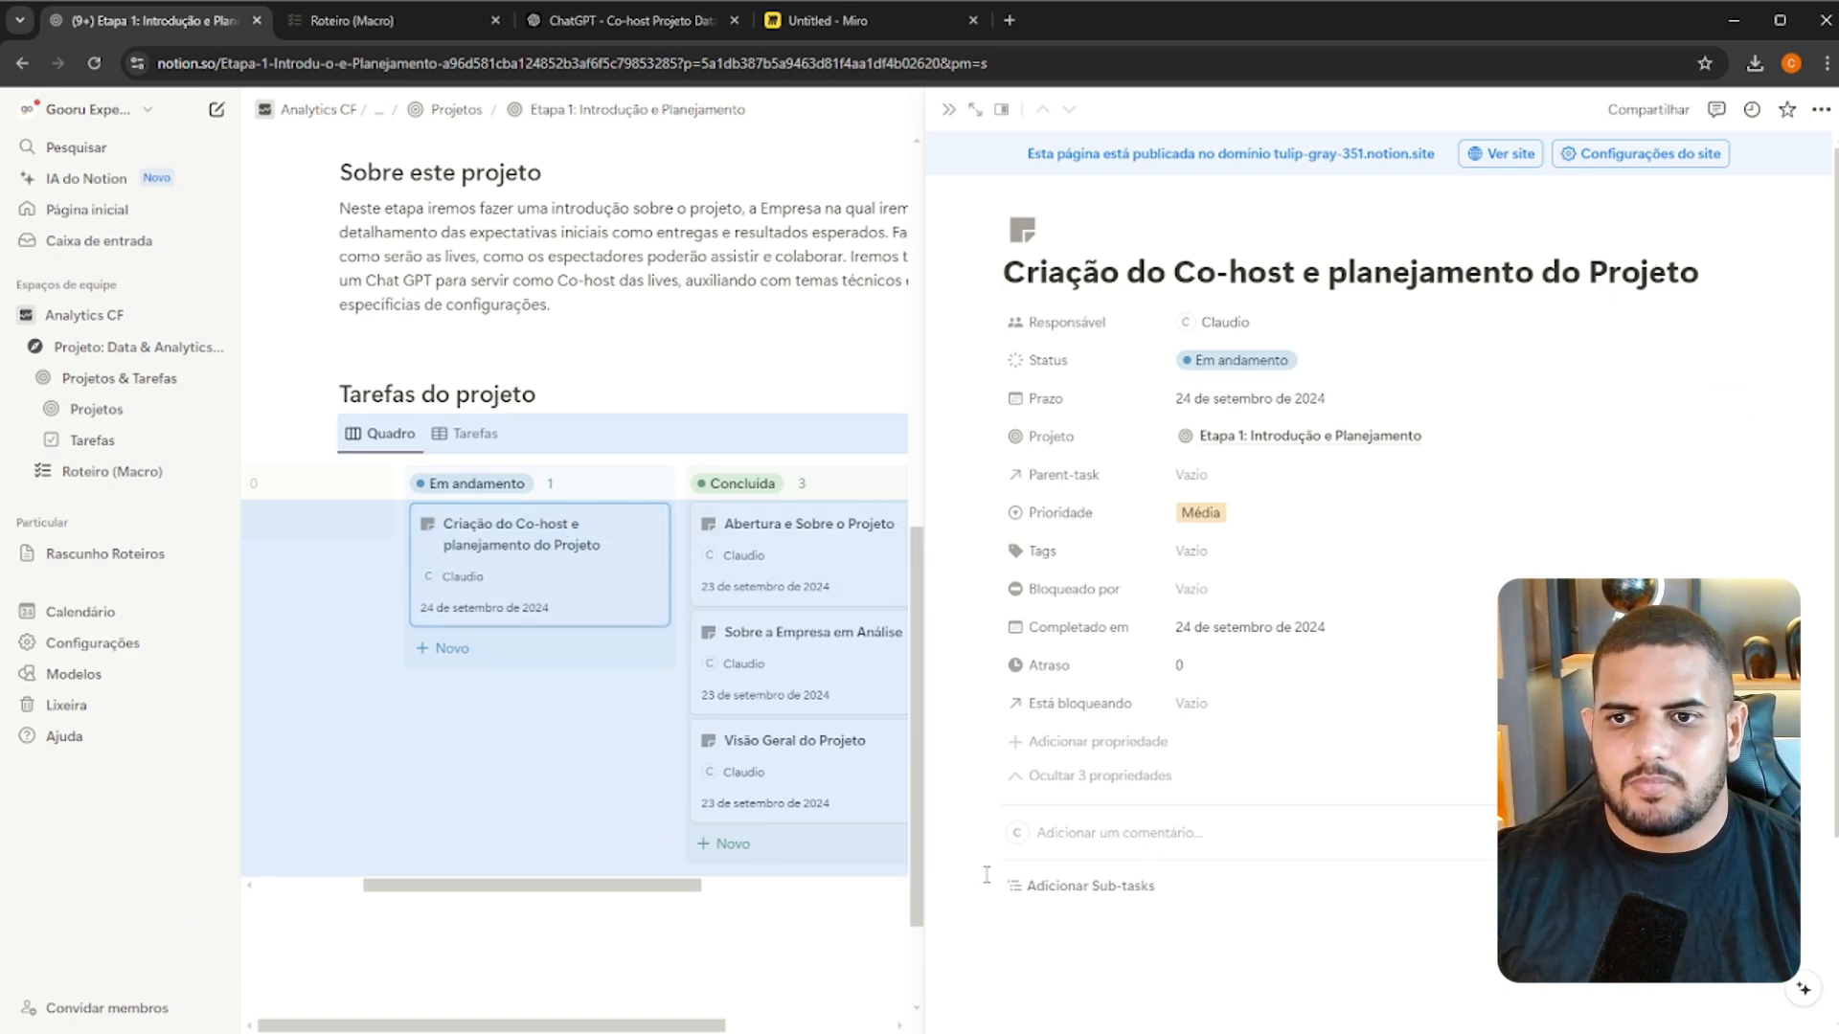
click(1138, 747)
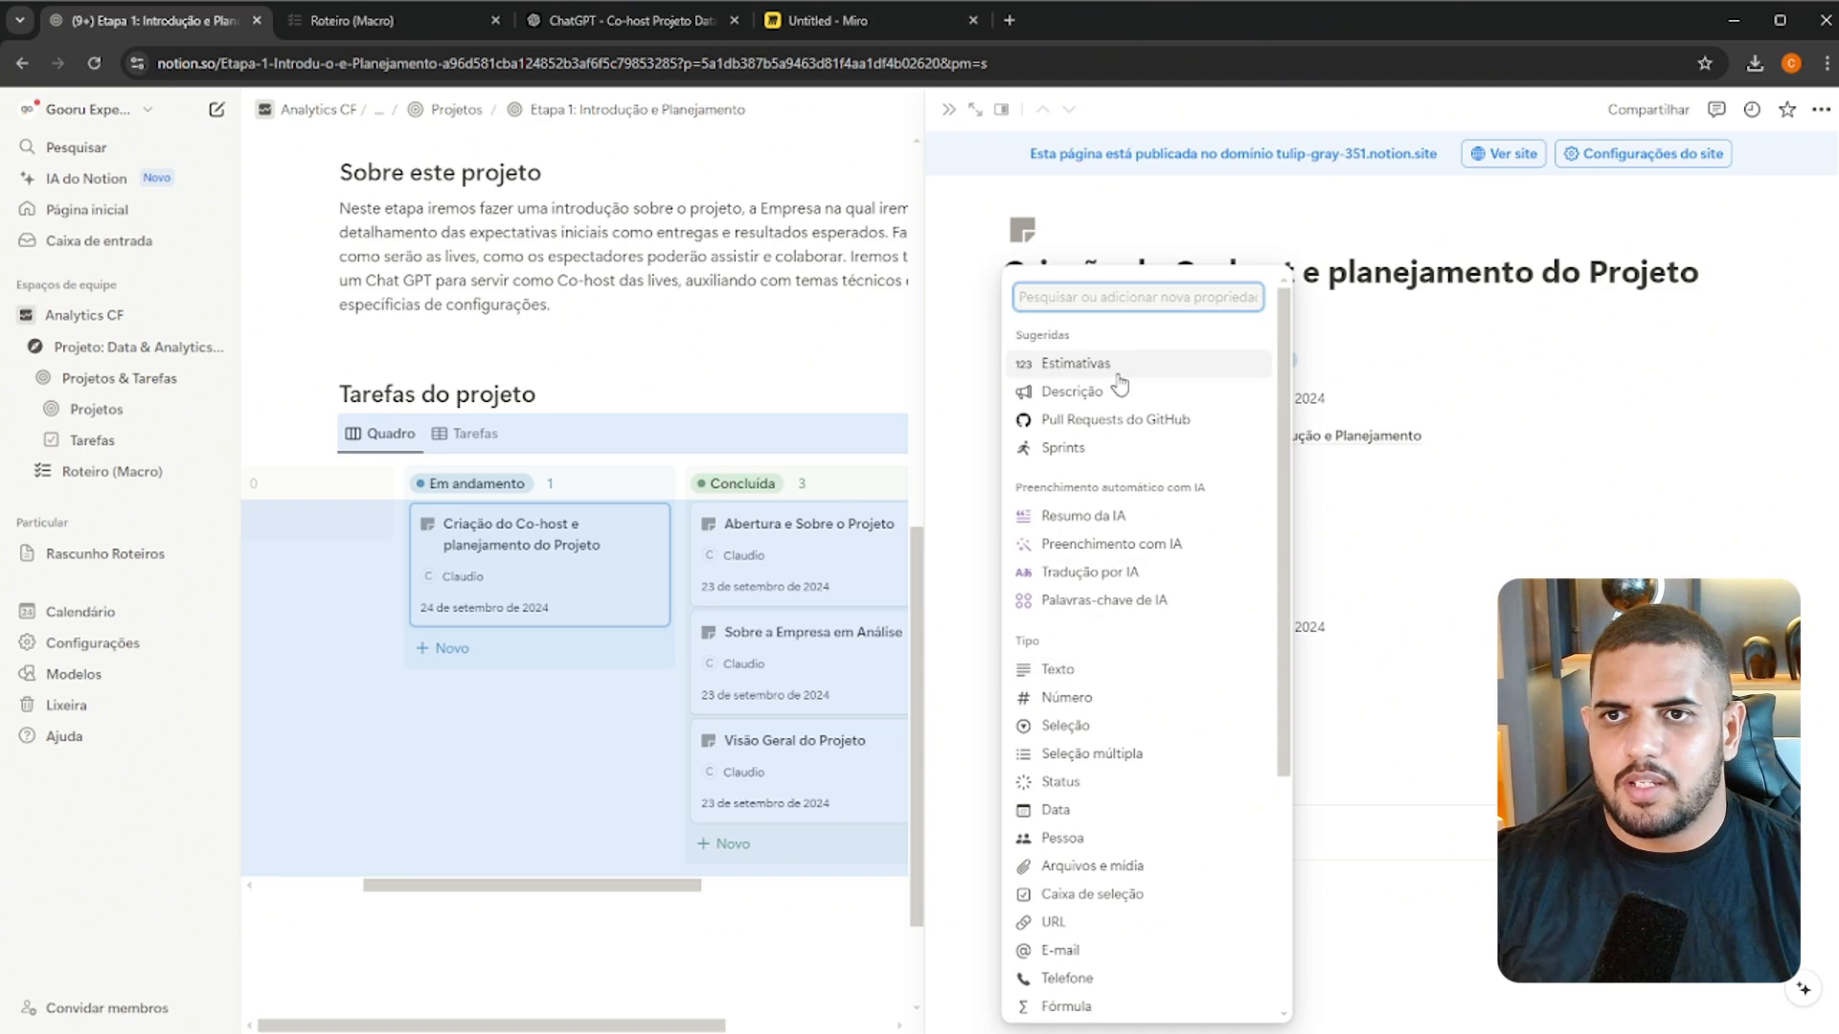
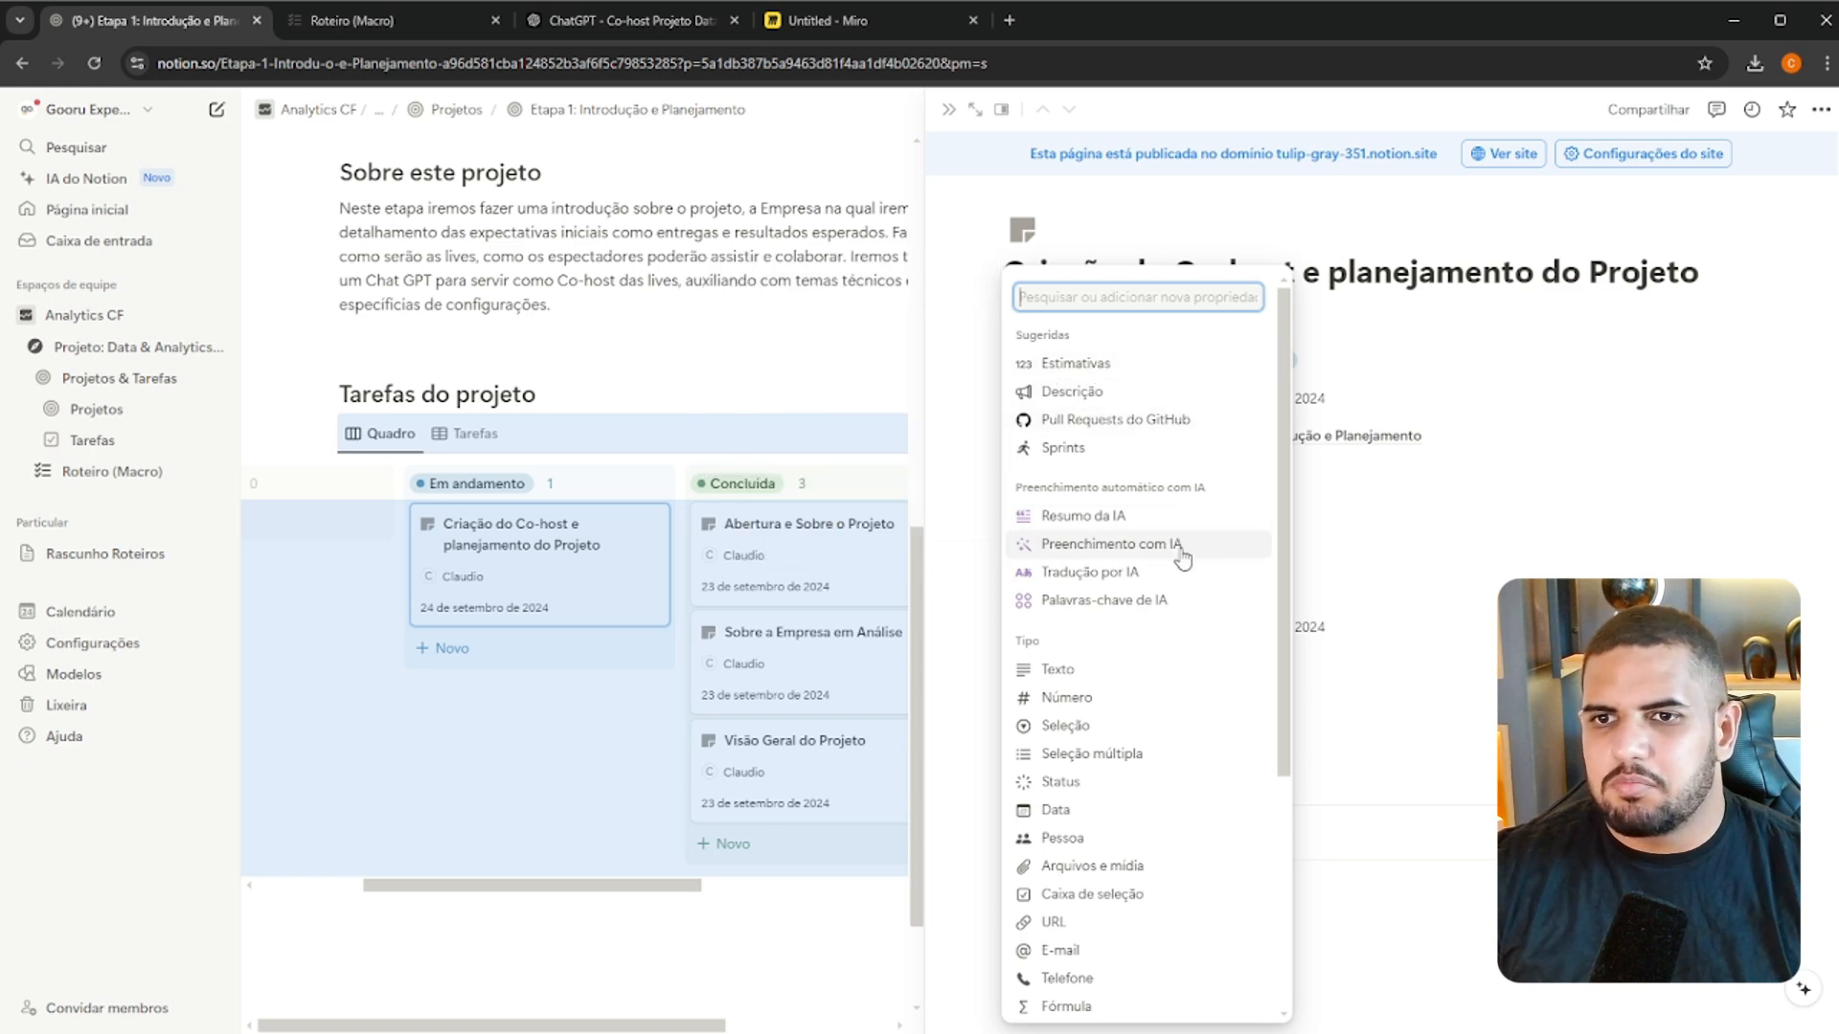
Add a new number property named "Horas Dev." to the co-host task
scroll(1115, 640, down, 2)
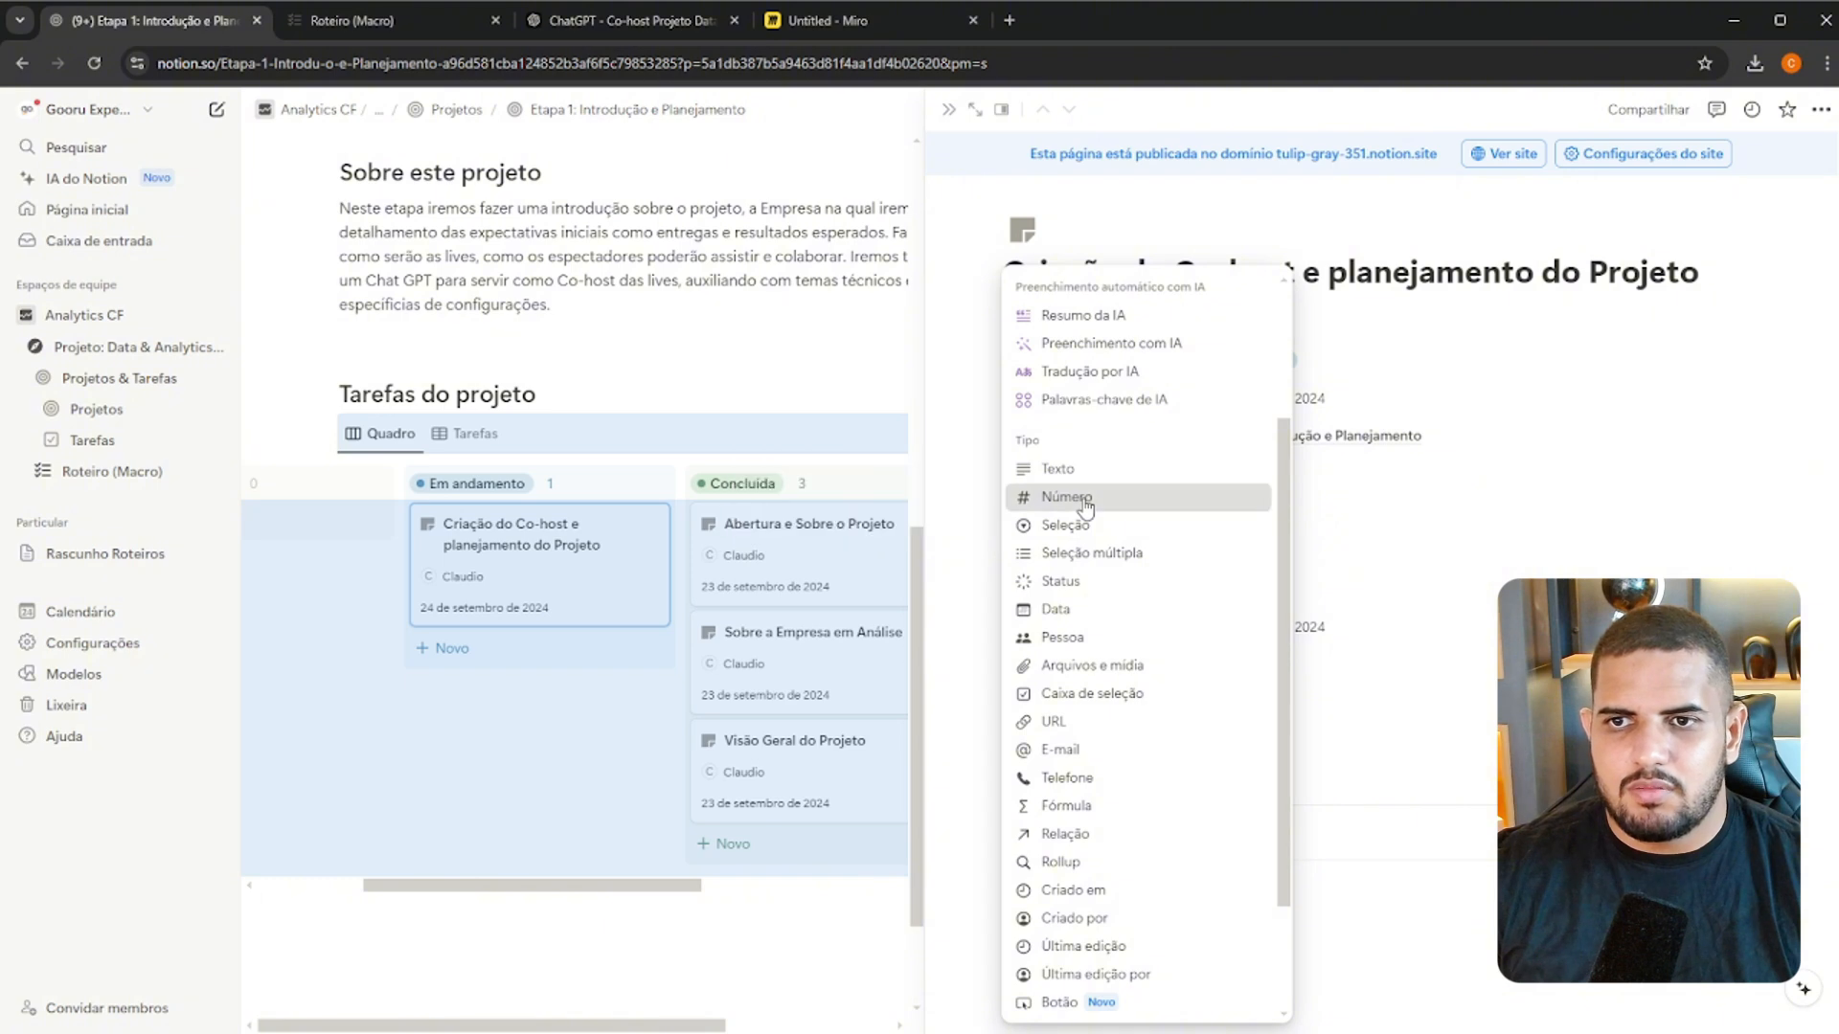
click(1129, 497)
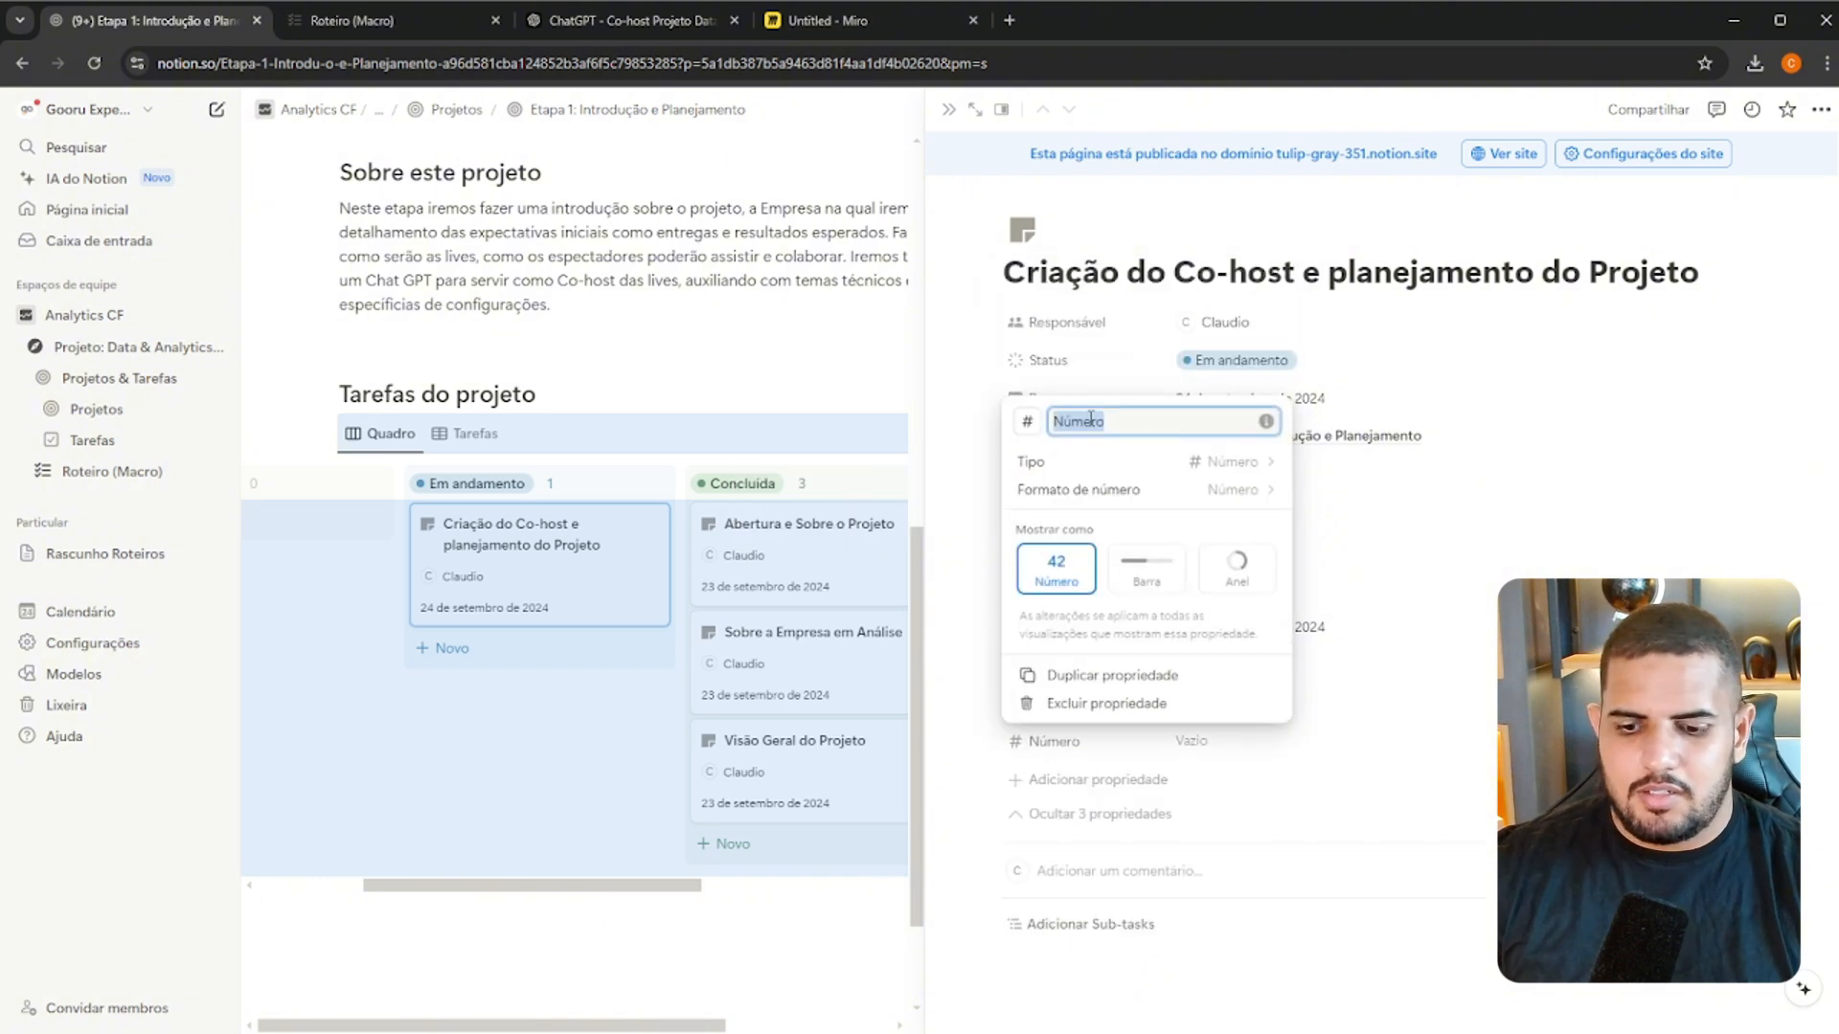
text(Horas Dev.)
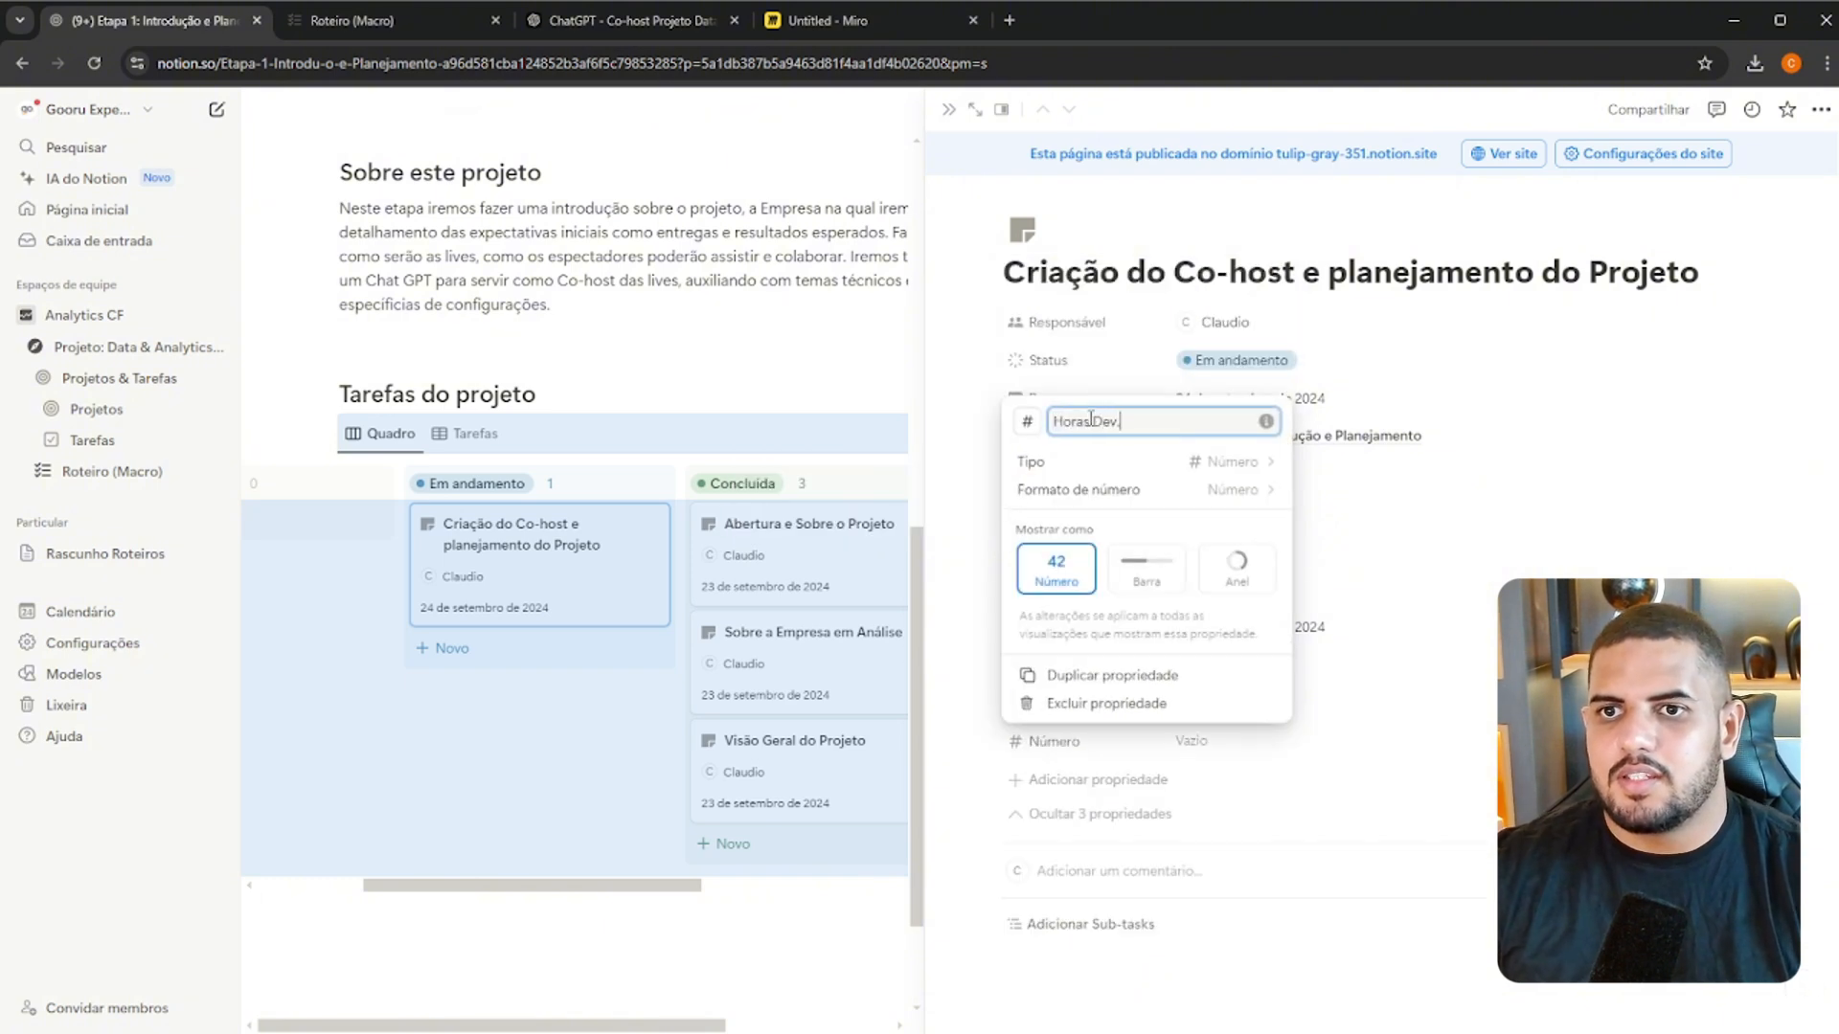
click(1417, 505)
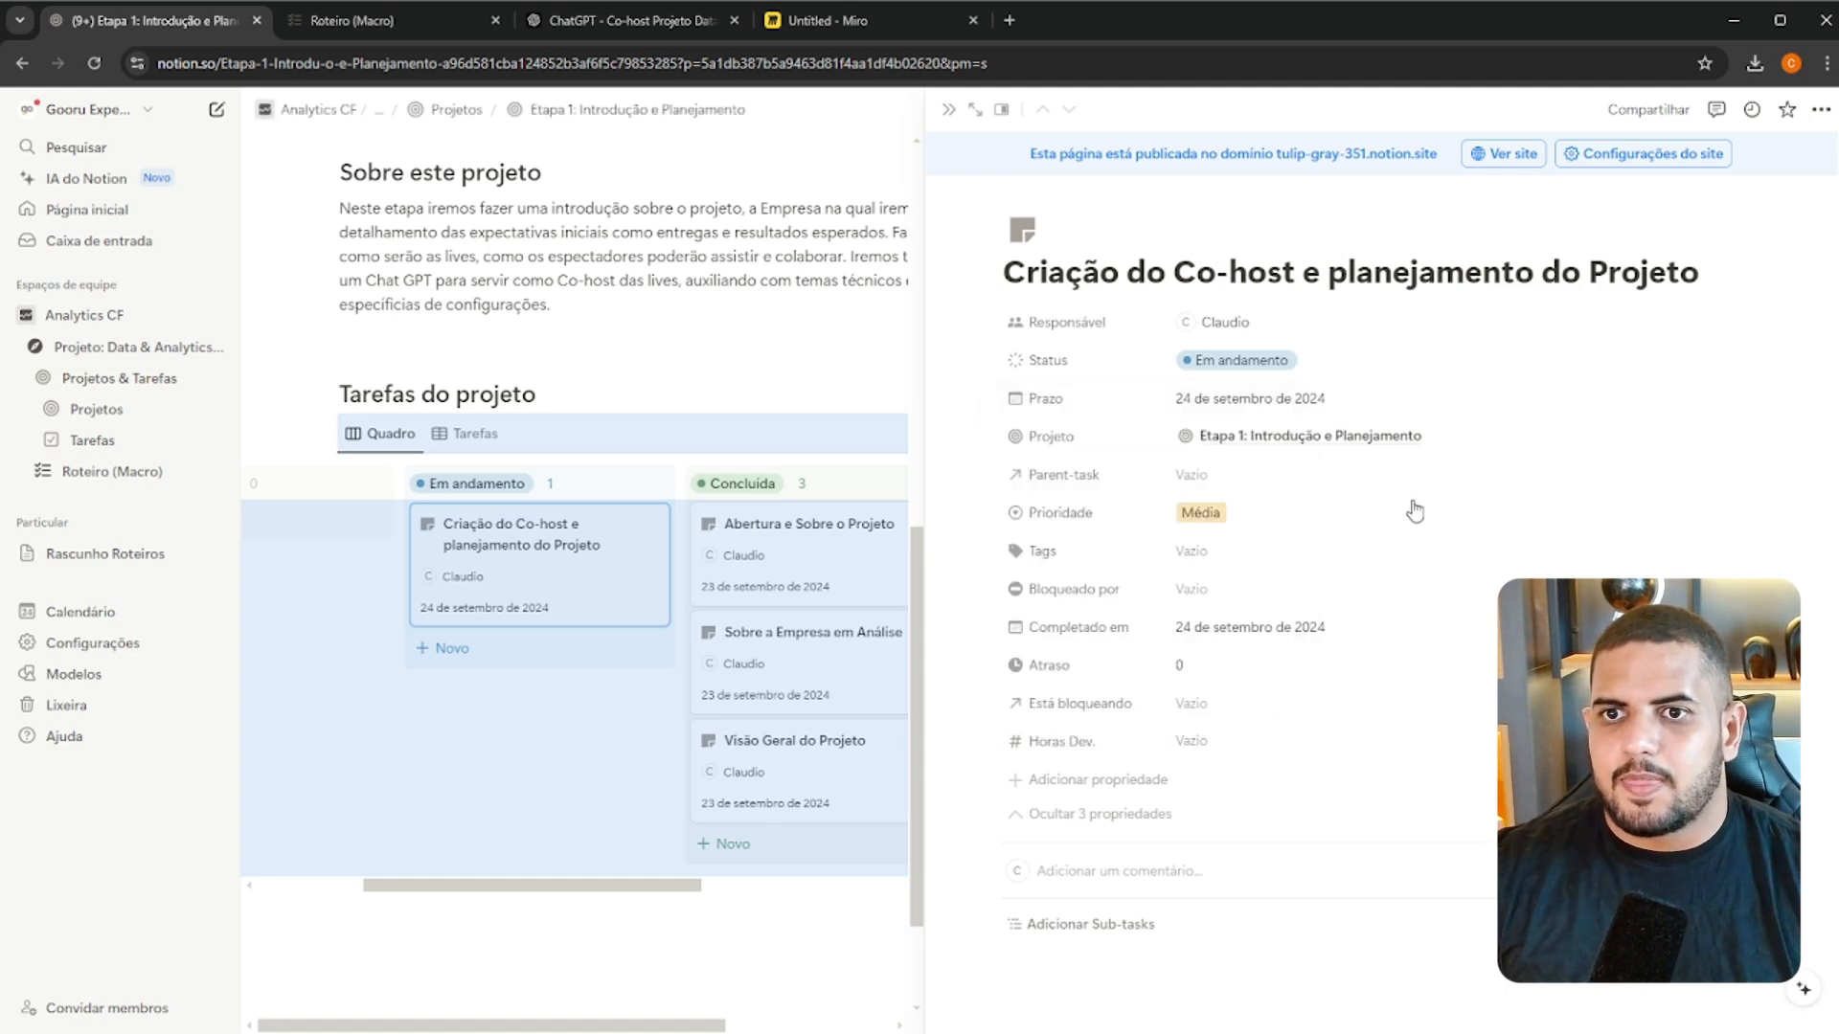
click(1202, 745)
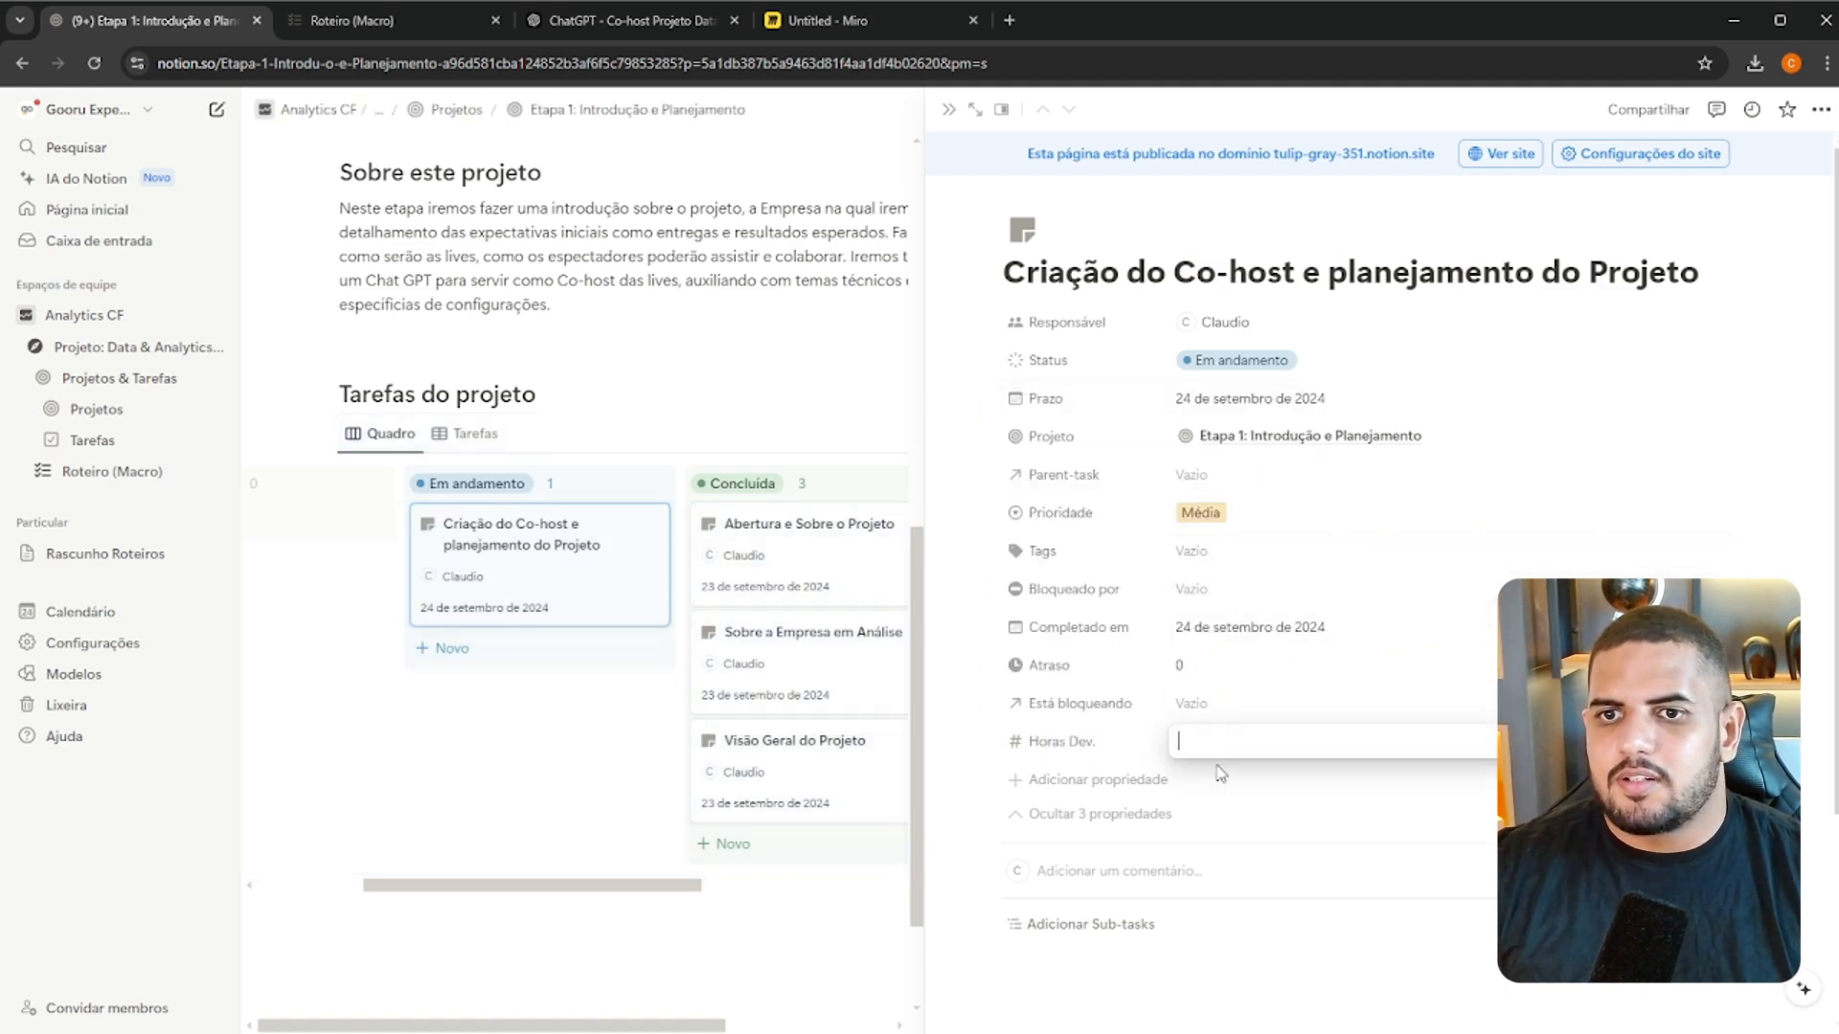
Change the Horas Dev. property's icon to the solid clock found by searching the icons for "time"
click(1017, 747)
click(1098, 815)
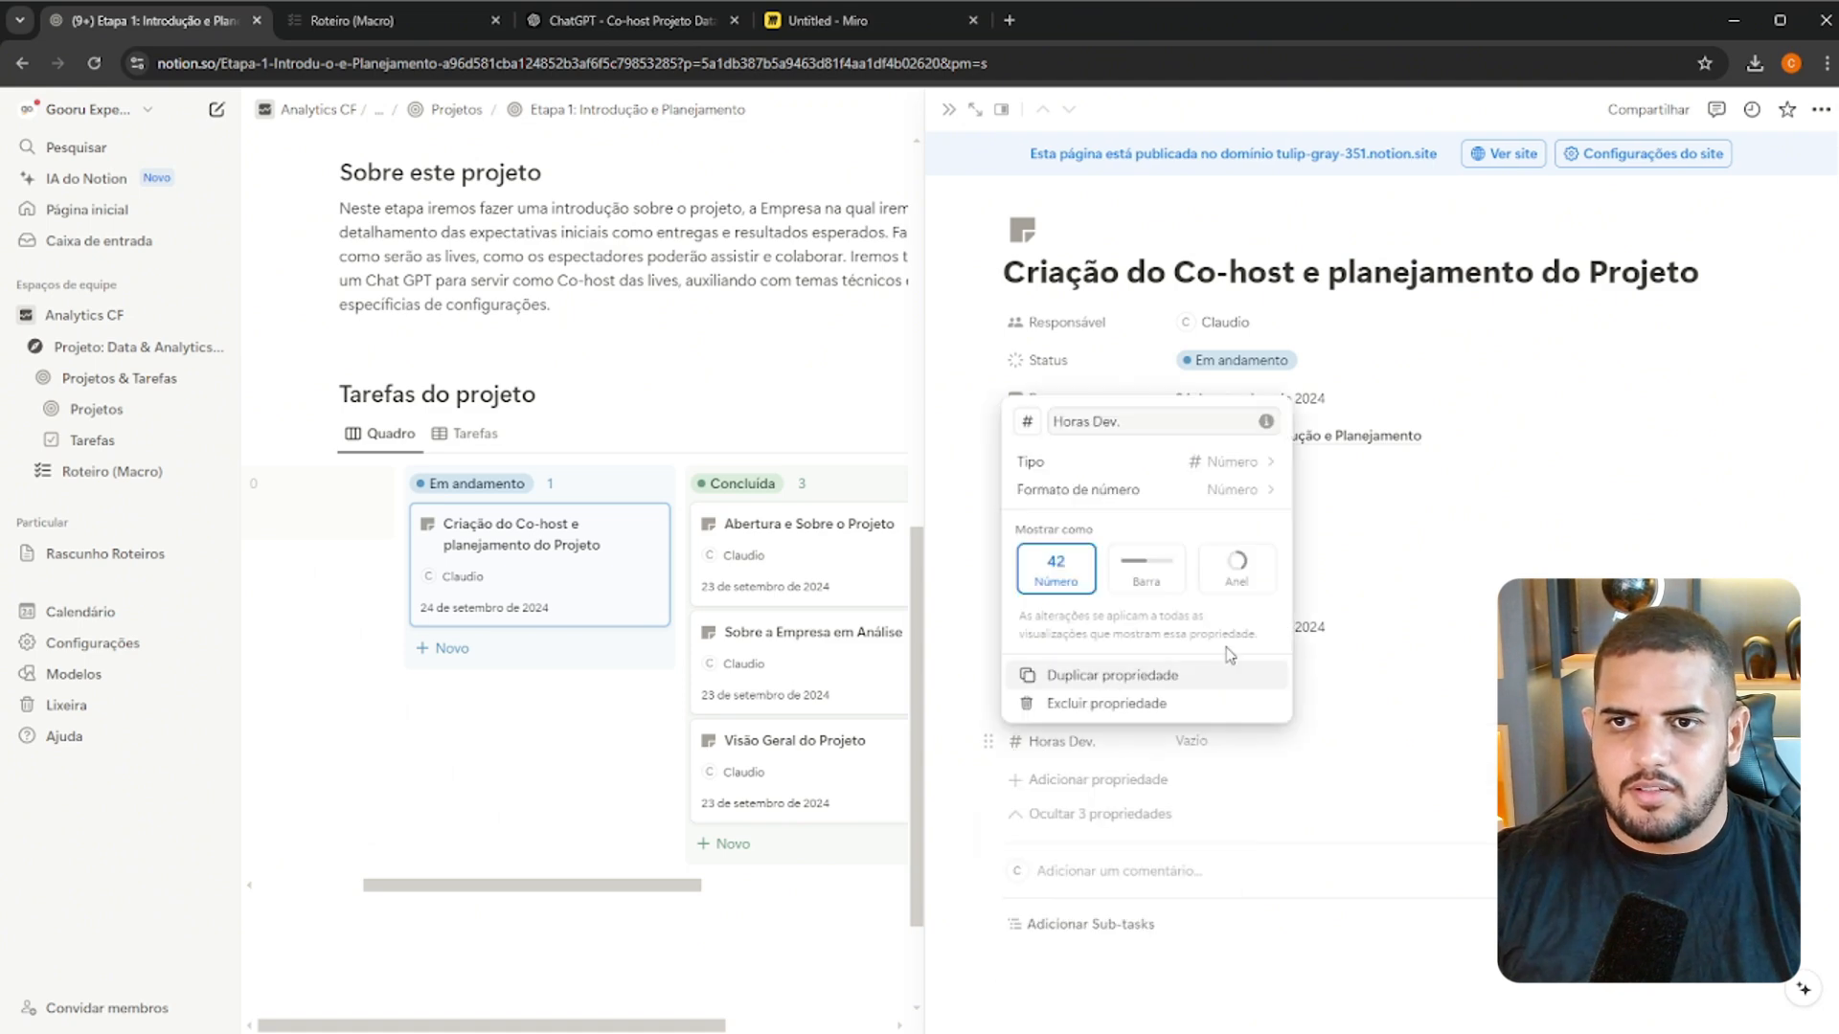
click(1027, 422)
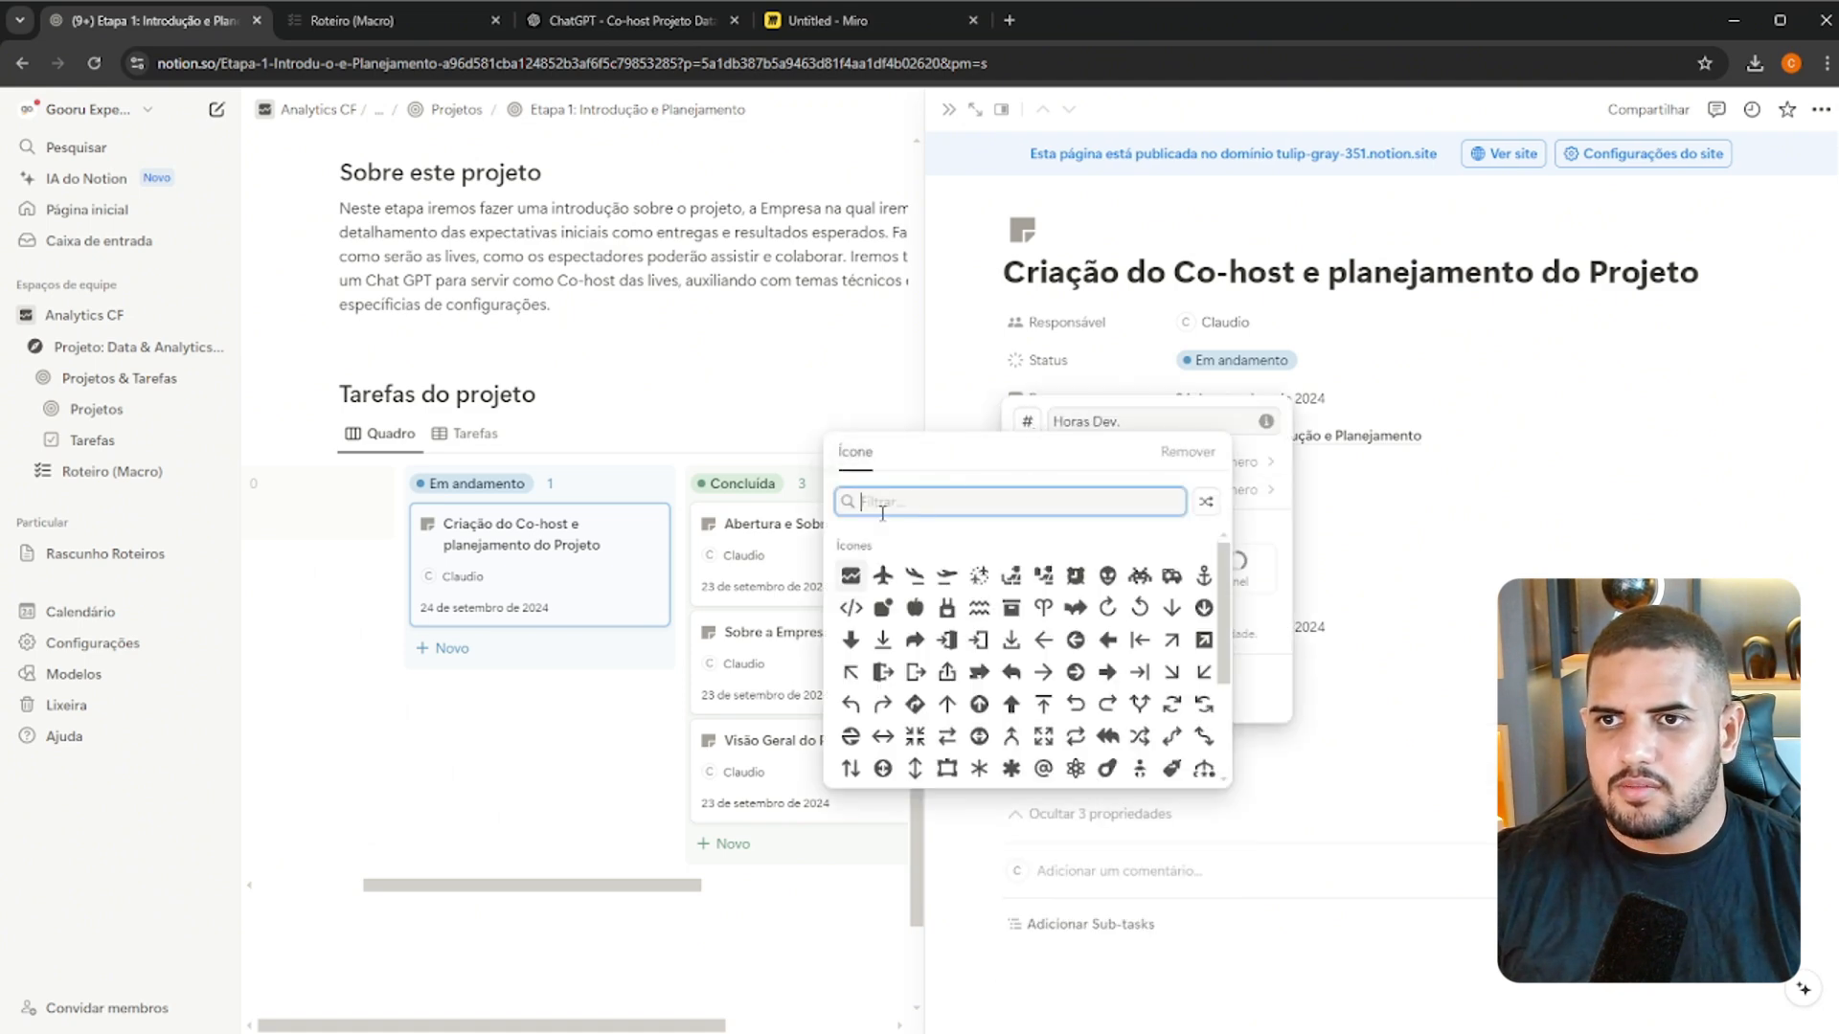
text(time)
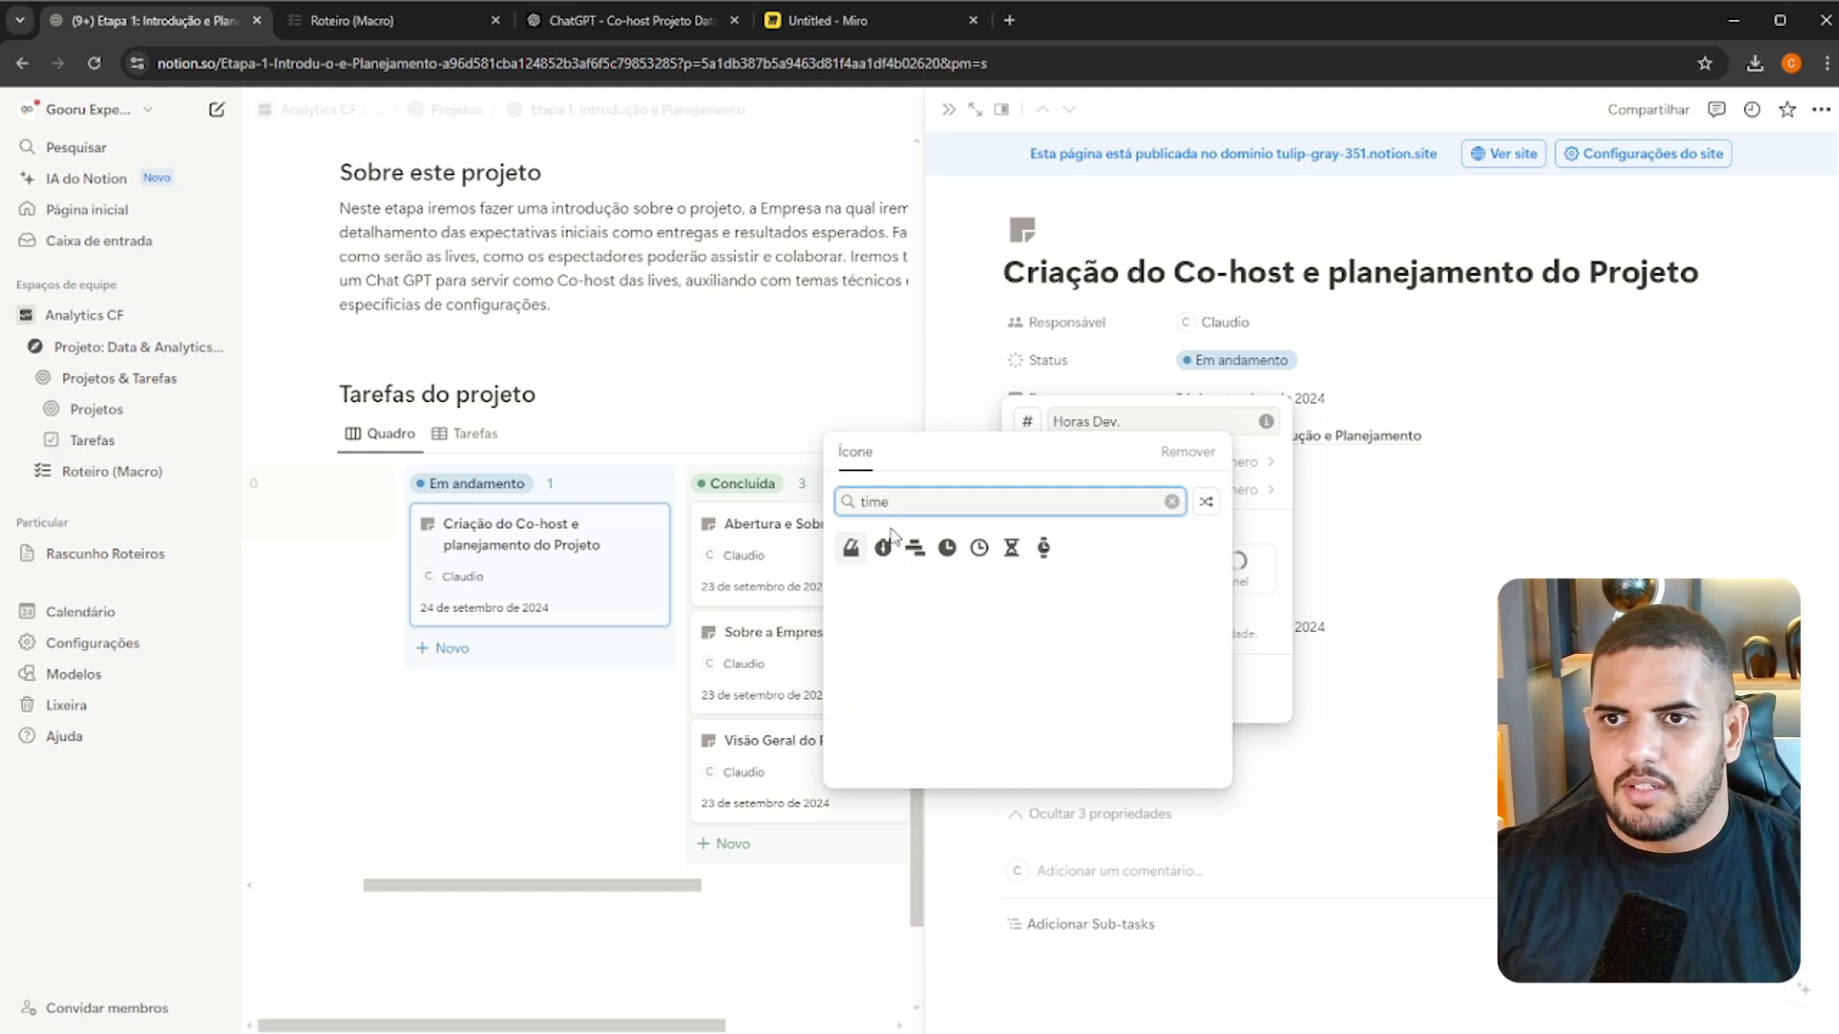
click(946, 547)
click(1367, 510)
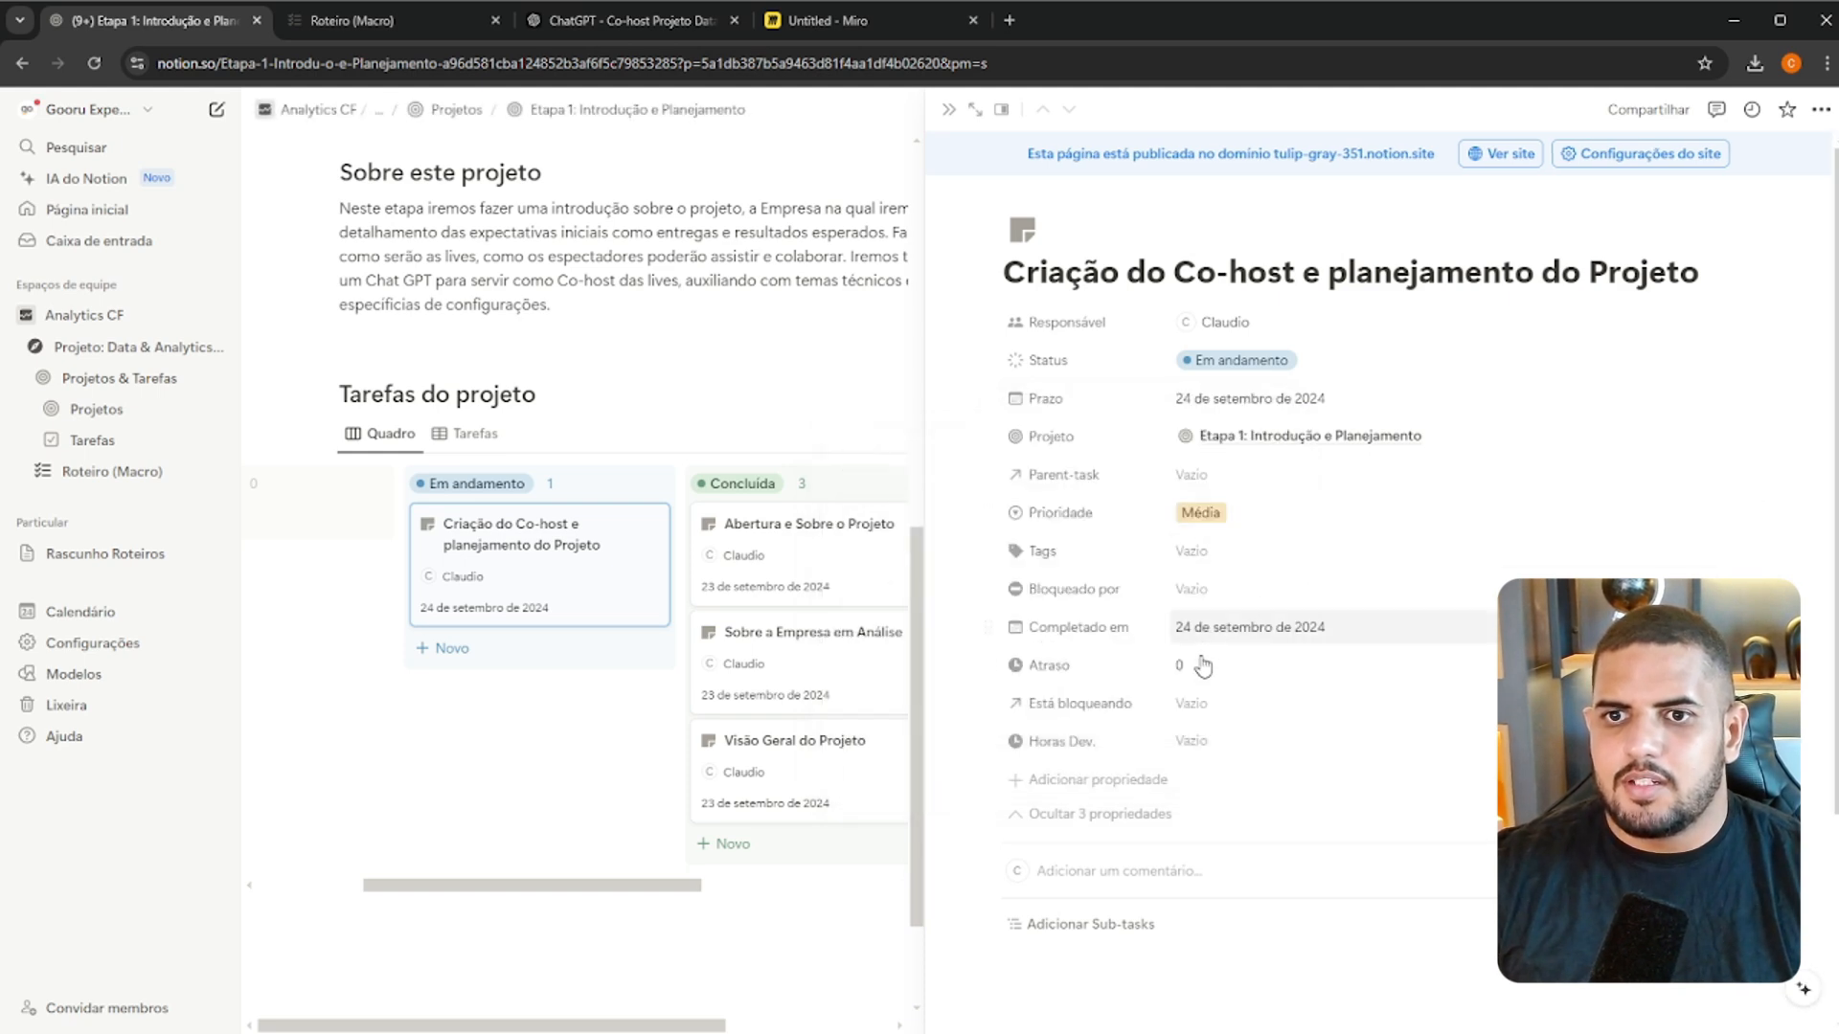
Set Horas Dev. to 2 on the co-host task and enter the hours on the "Abertura e Sobre o Projeto" task
click(1217, 757)
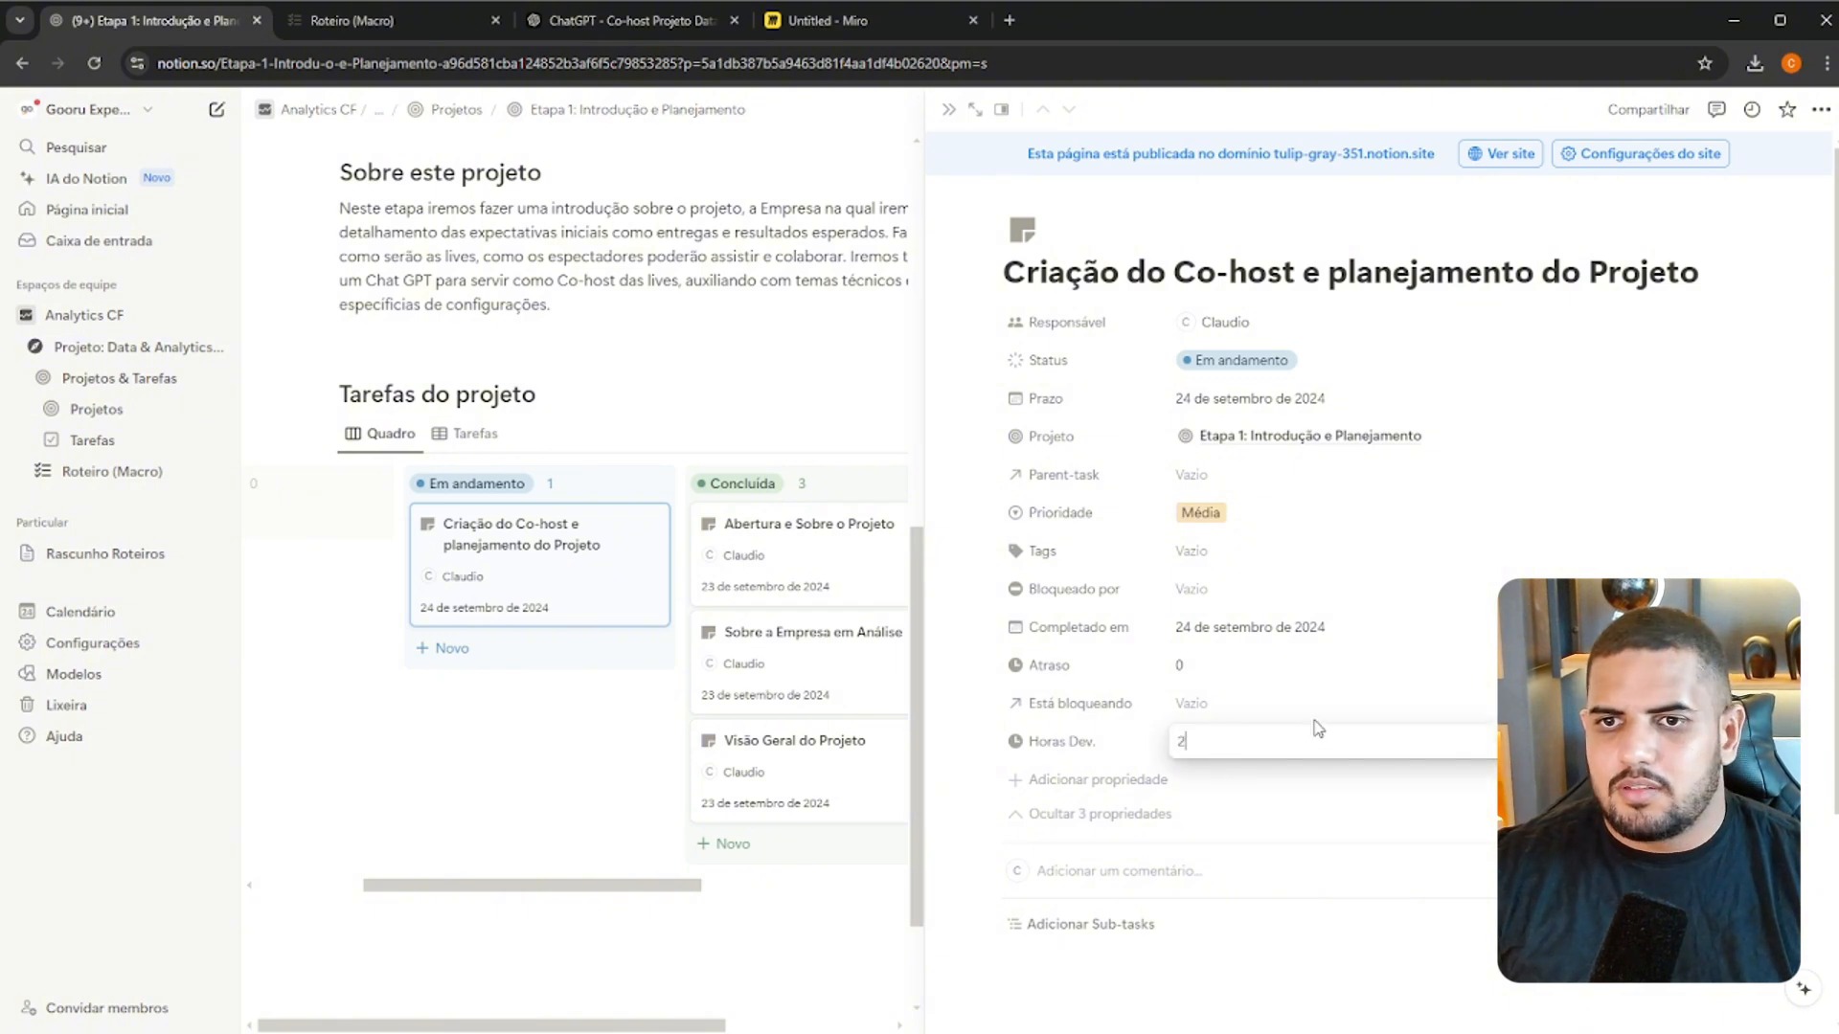
key(Return)
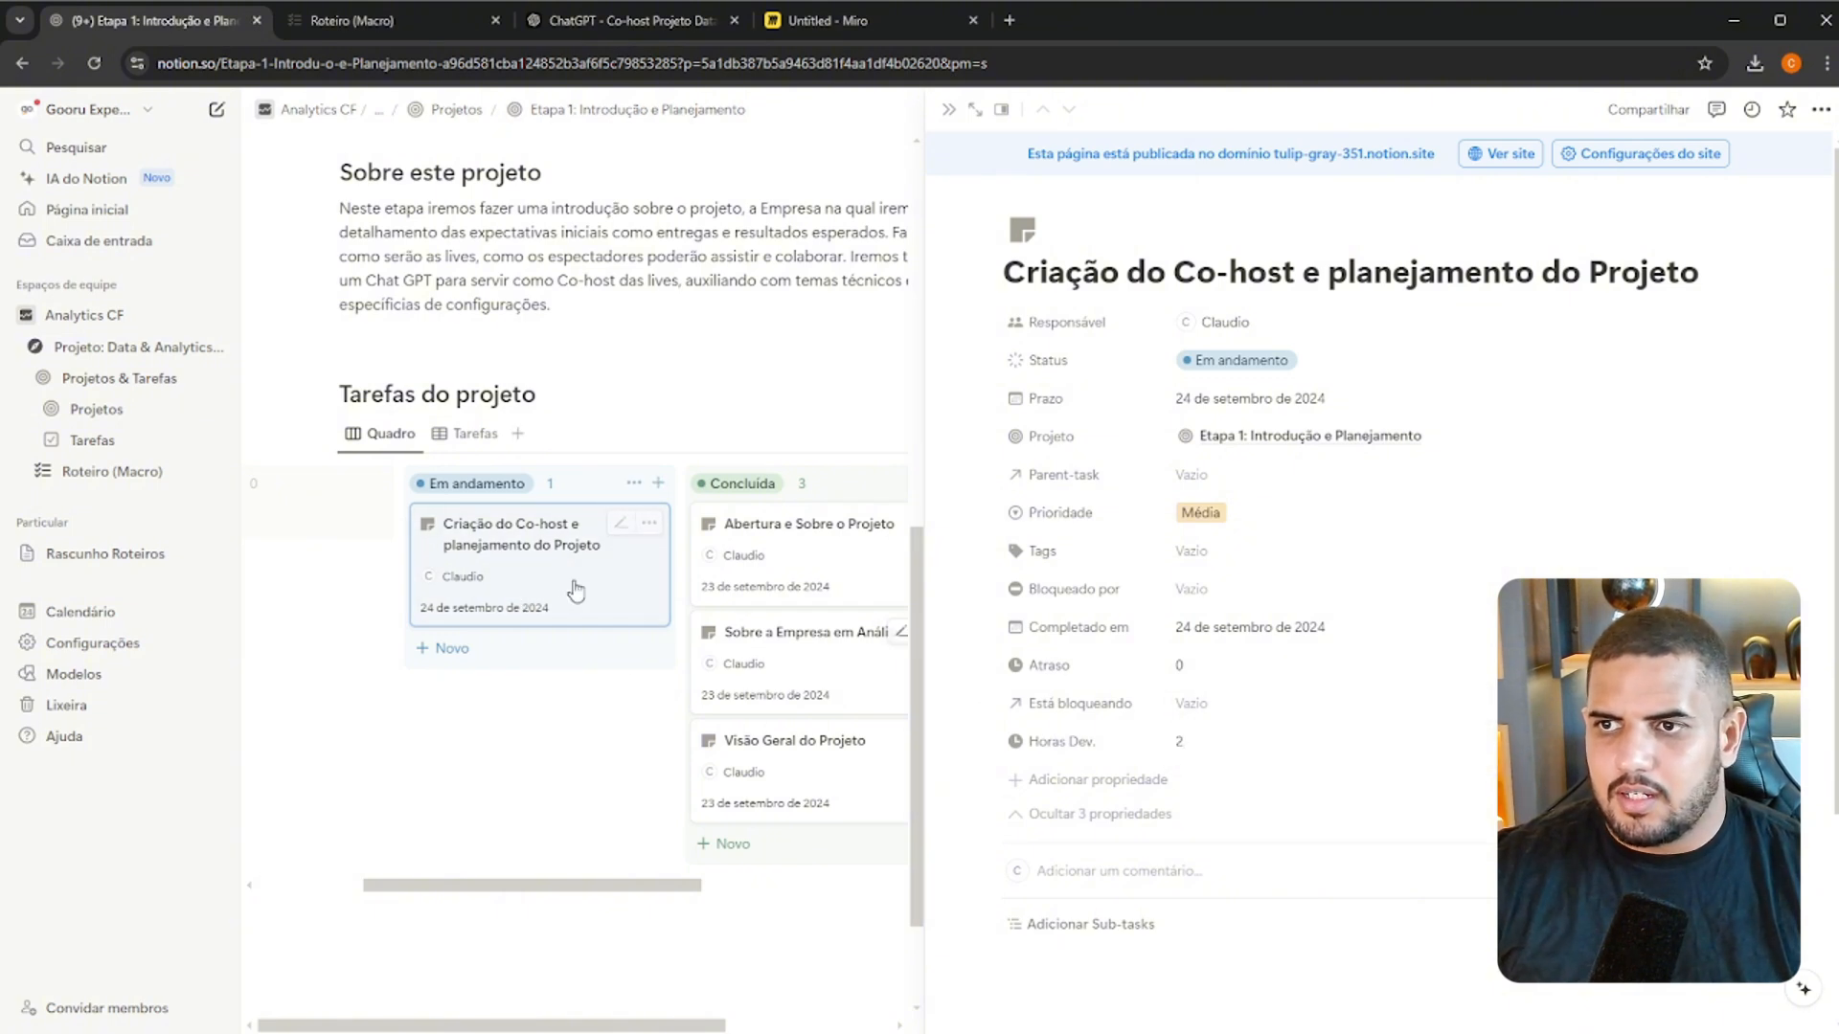
click(816, 581)
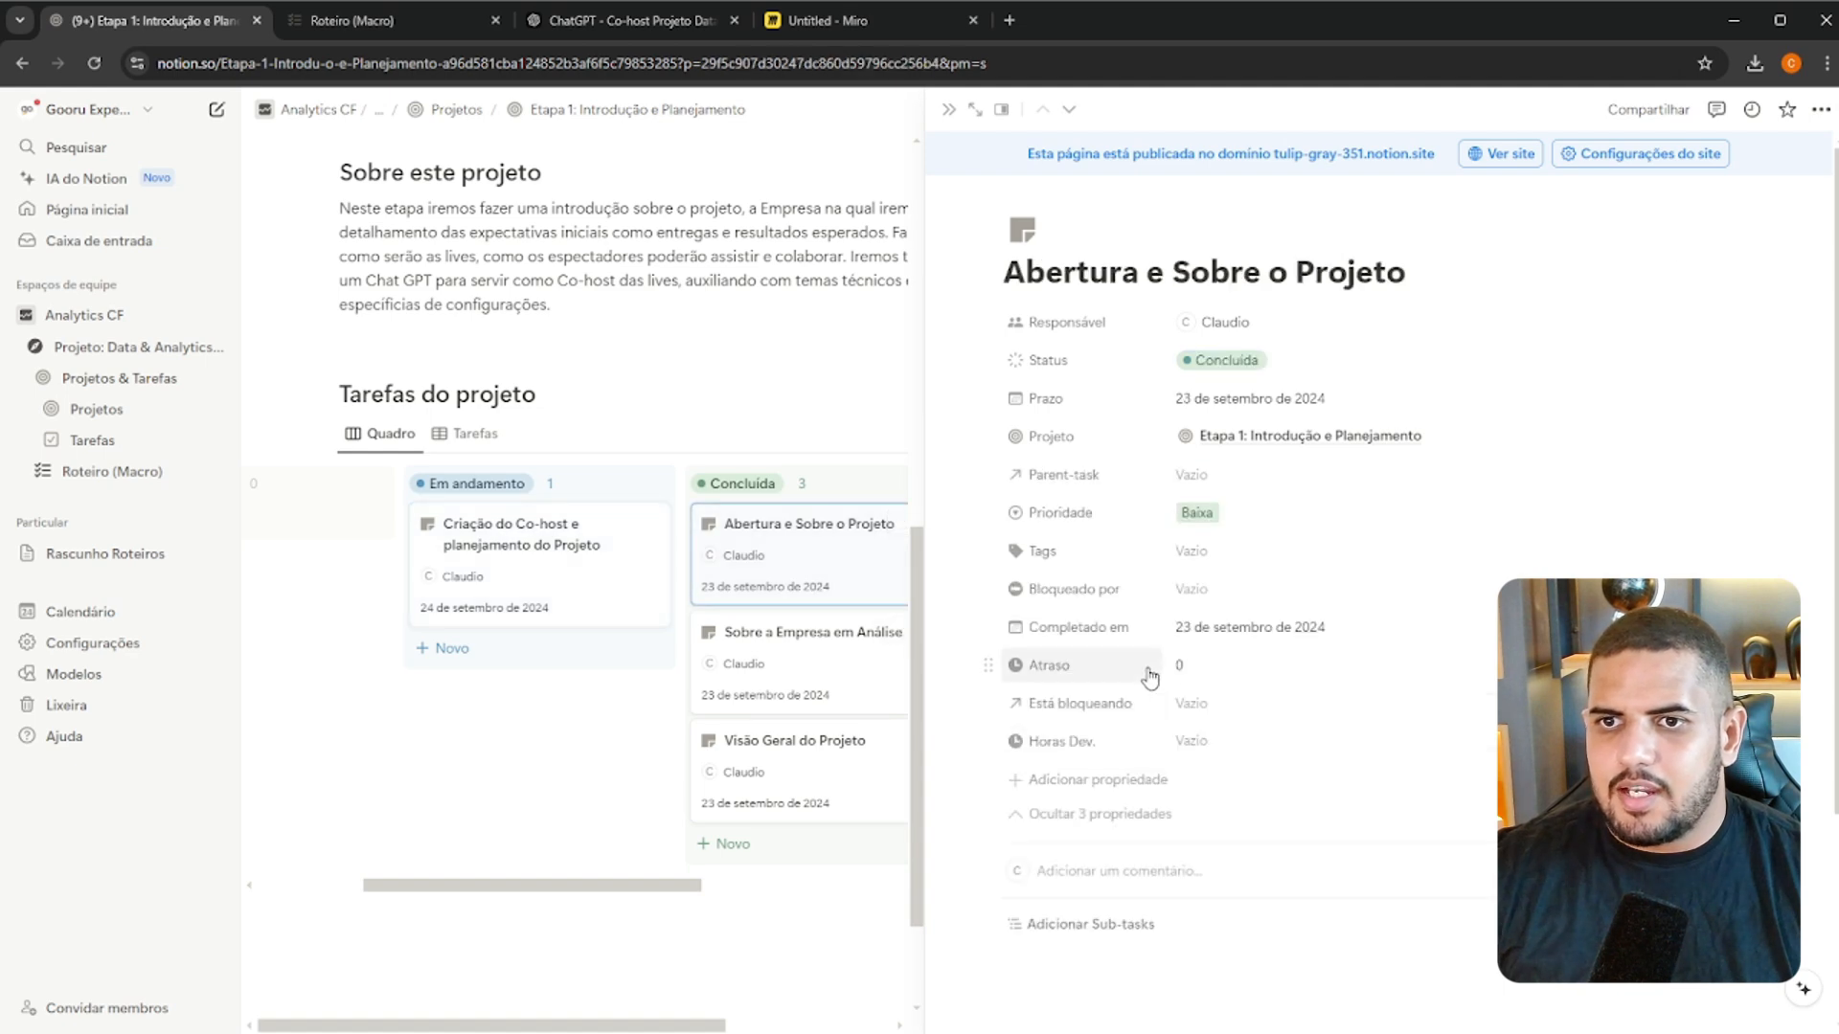
click(1244, 744)
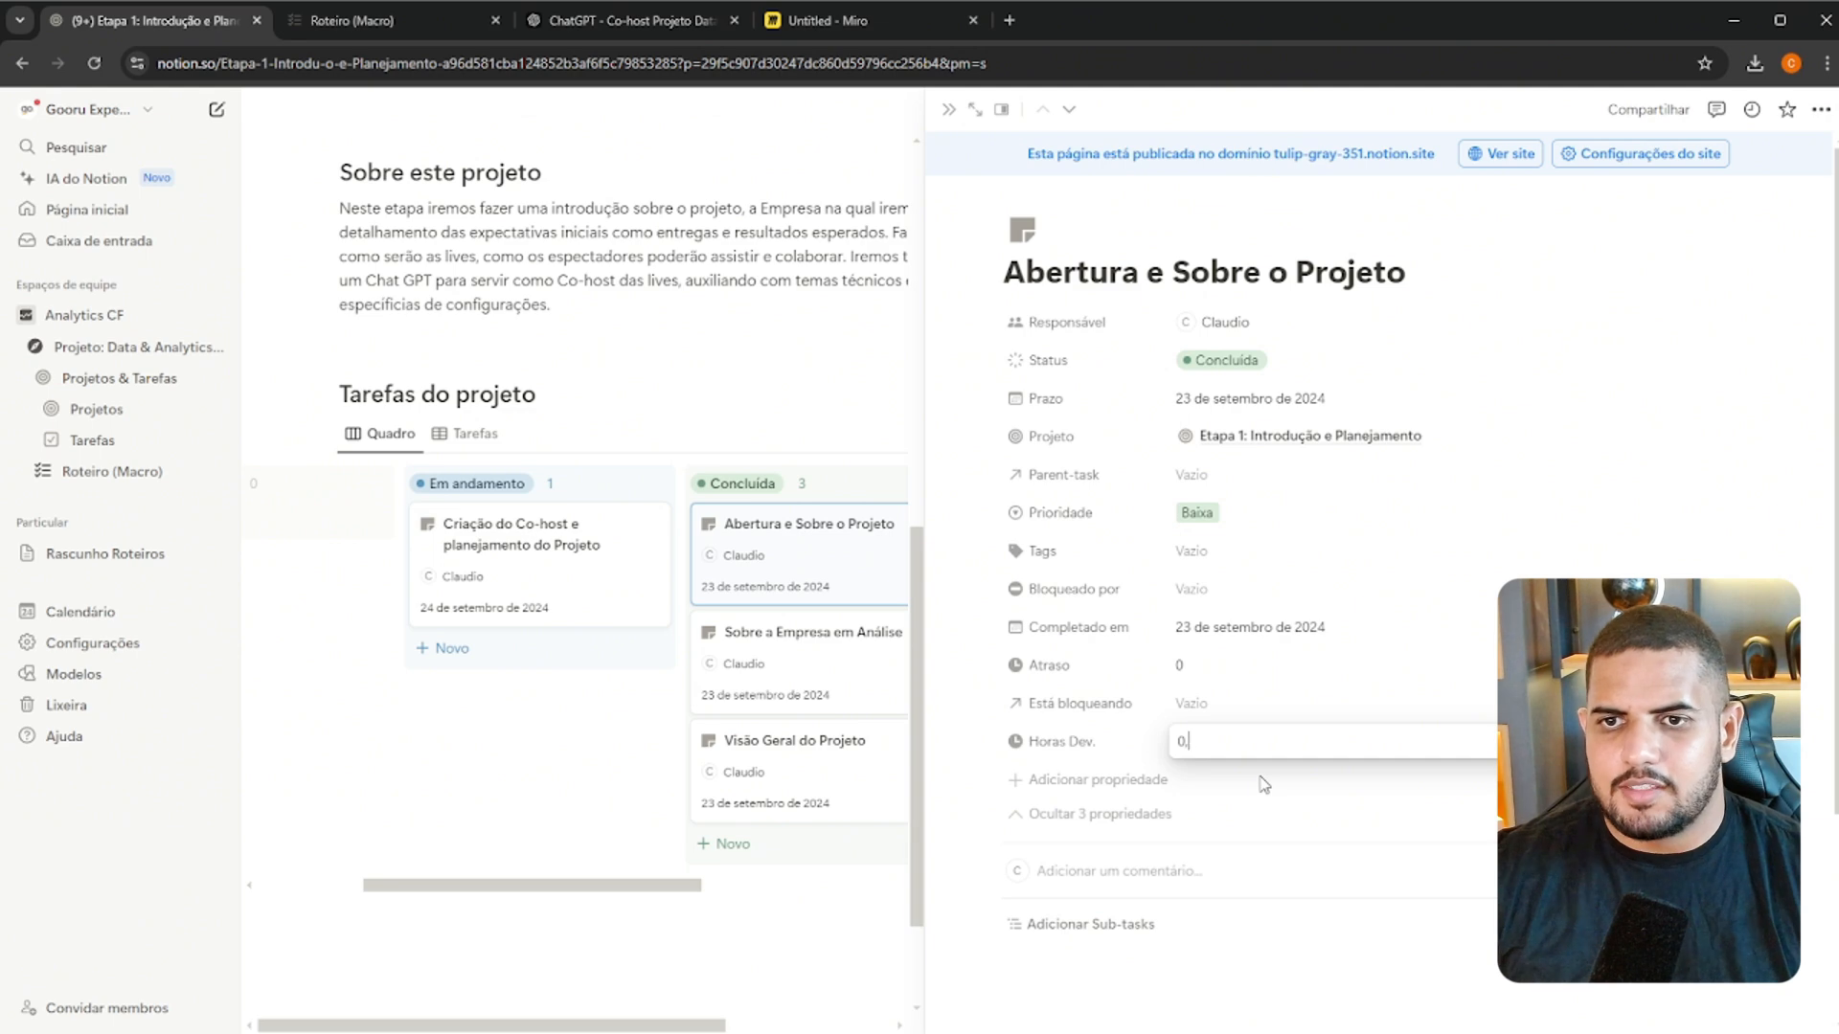
Open the "Sobre a Empresa em Análise" task and enter a fractional number of hours in Horas Dev
click(786, 658)
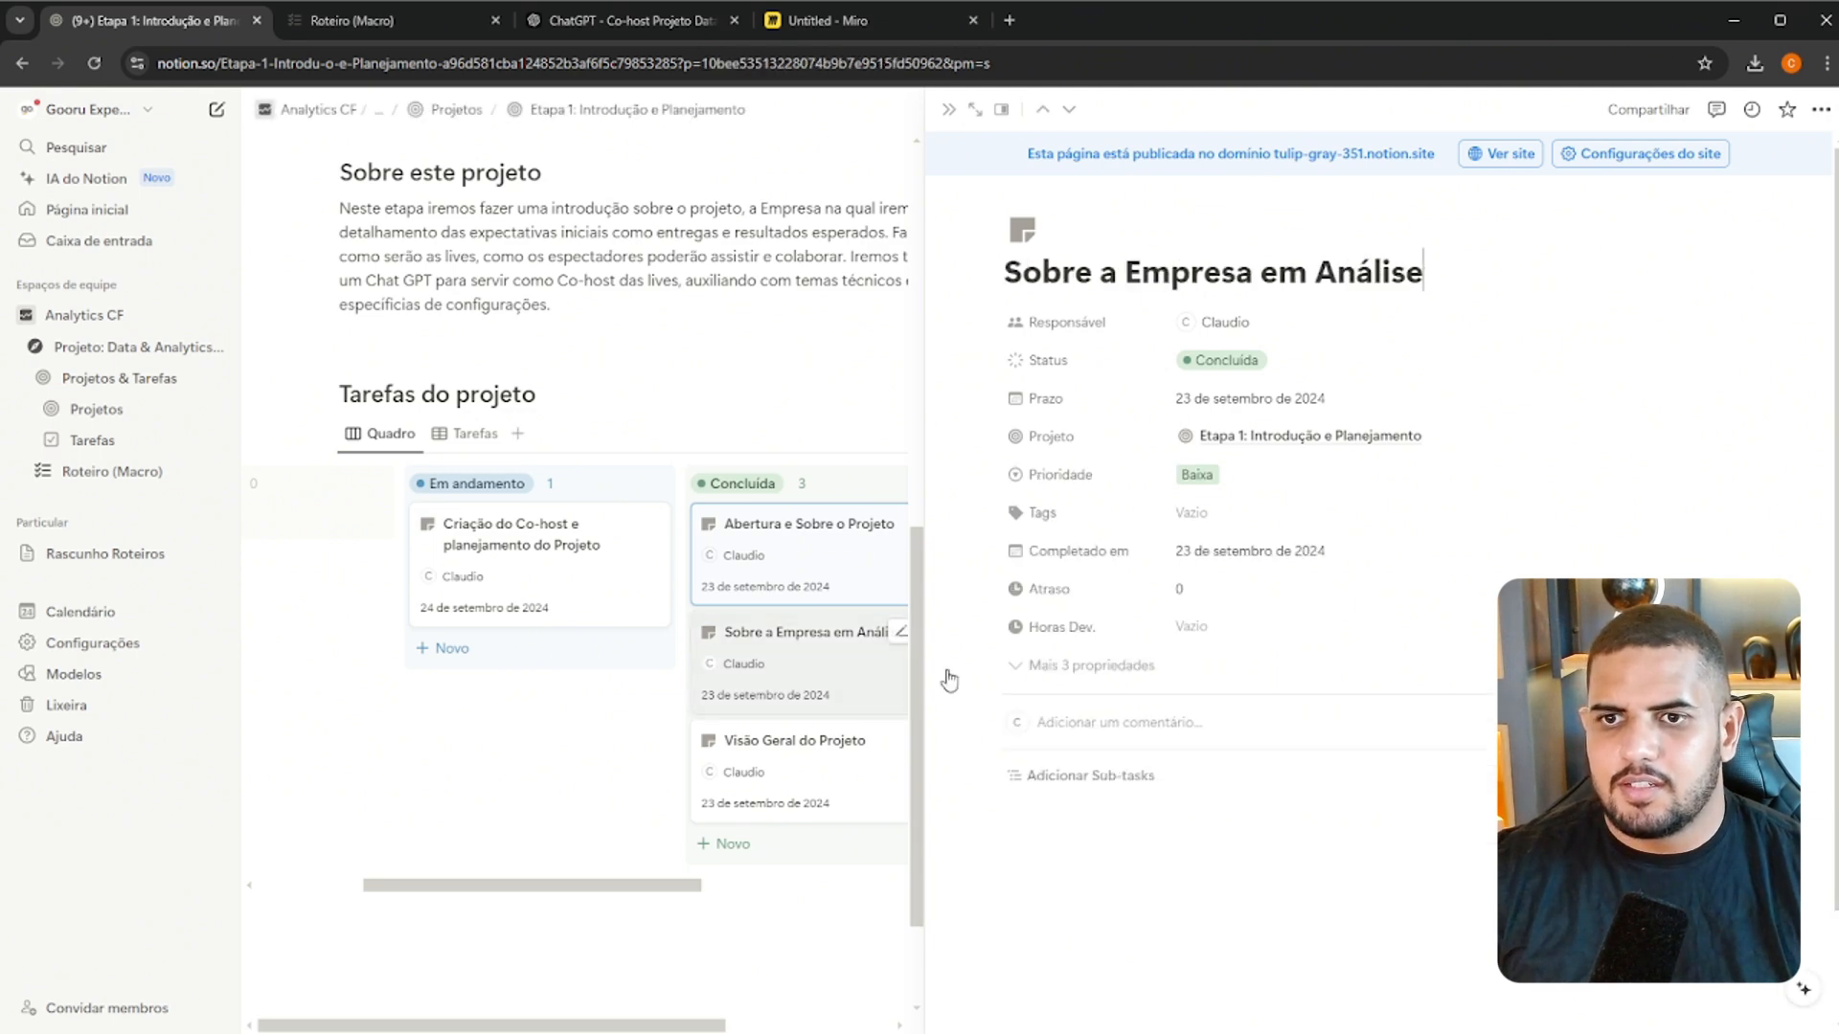
click(1188, 632)
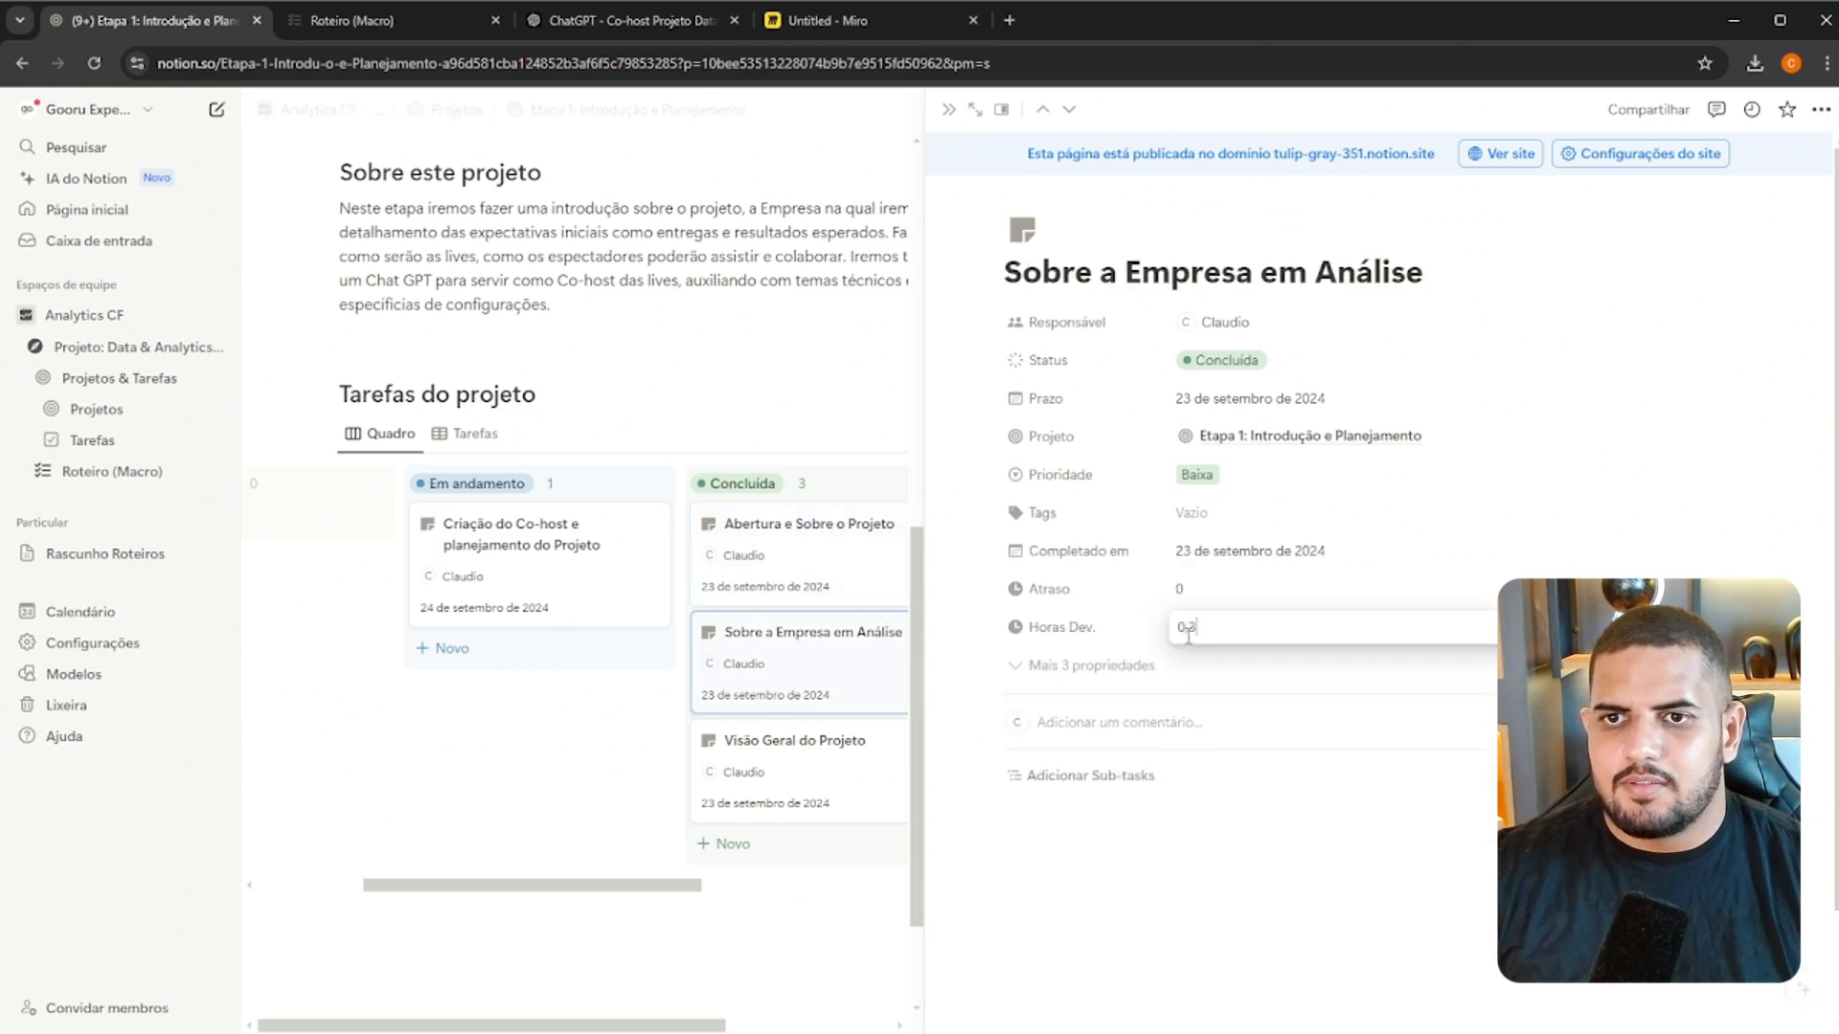
text(0.2)
key(Return)
Open the "Visão Geral do Projeto" task and enter 0,4 in Horas Dev
click(808, 746)
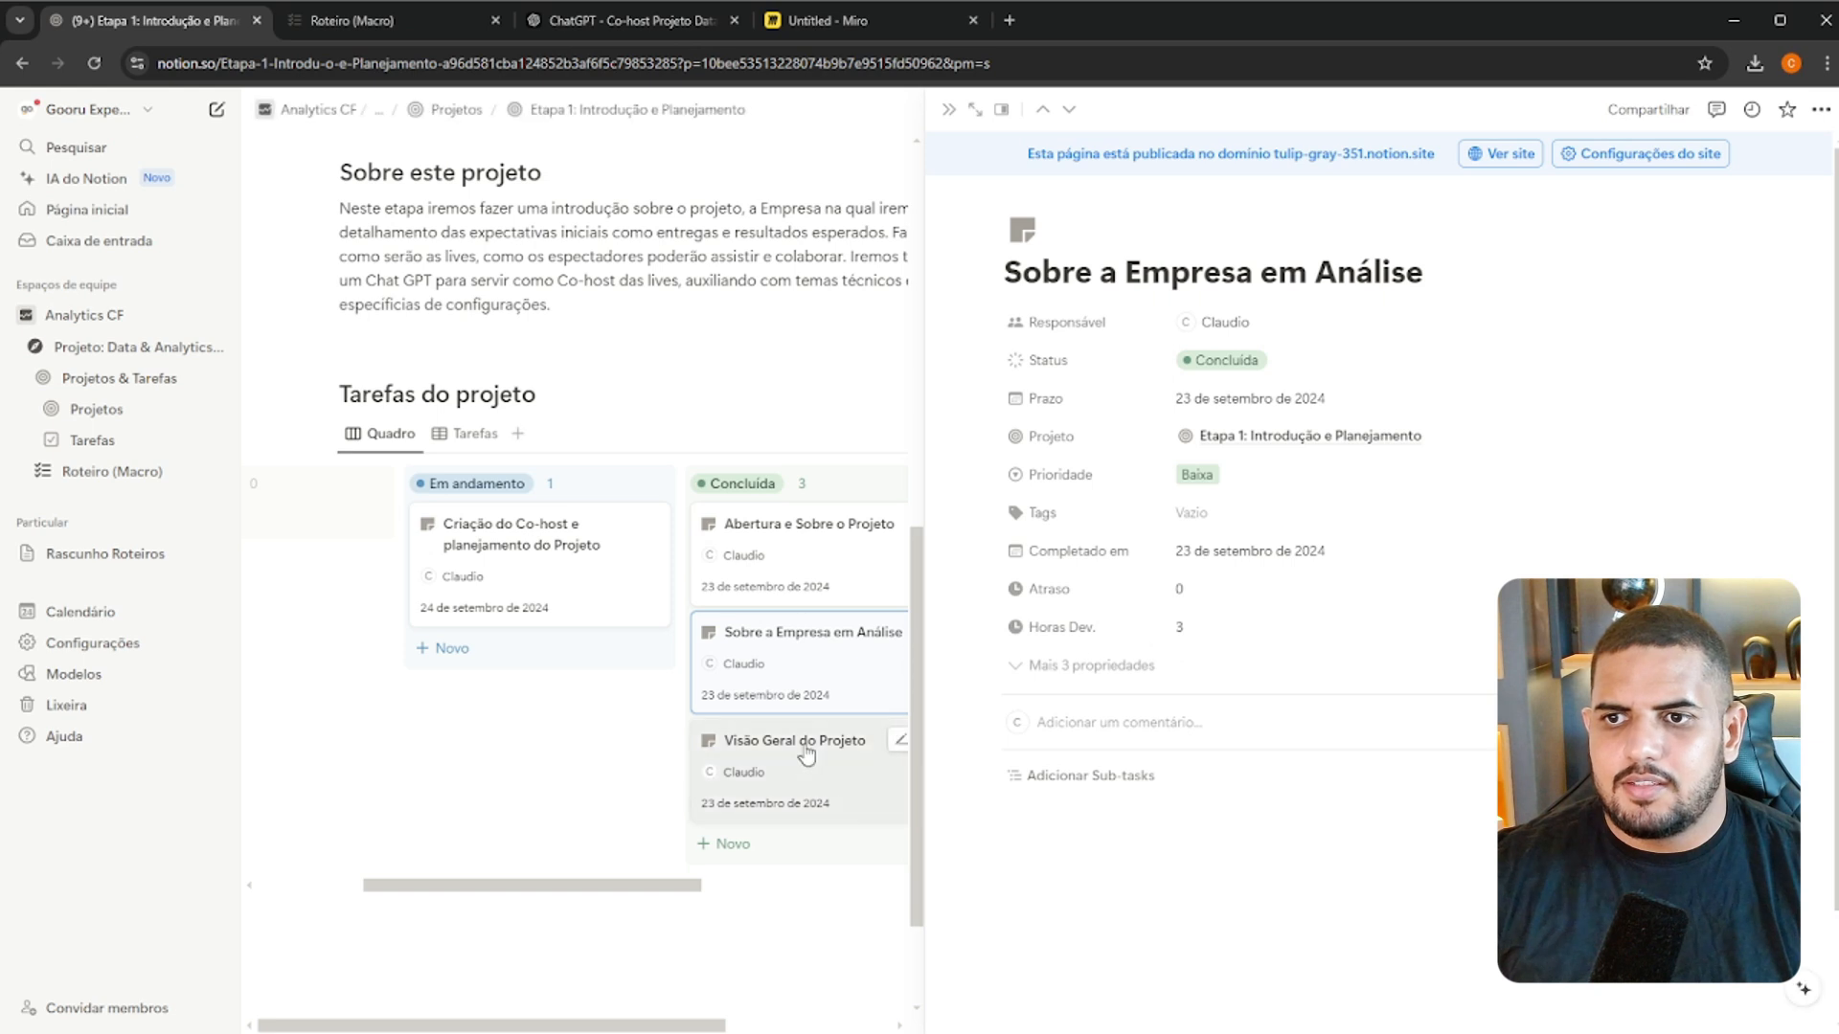
click(1128, 640)
click(1236, 630)
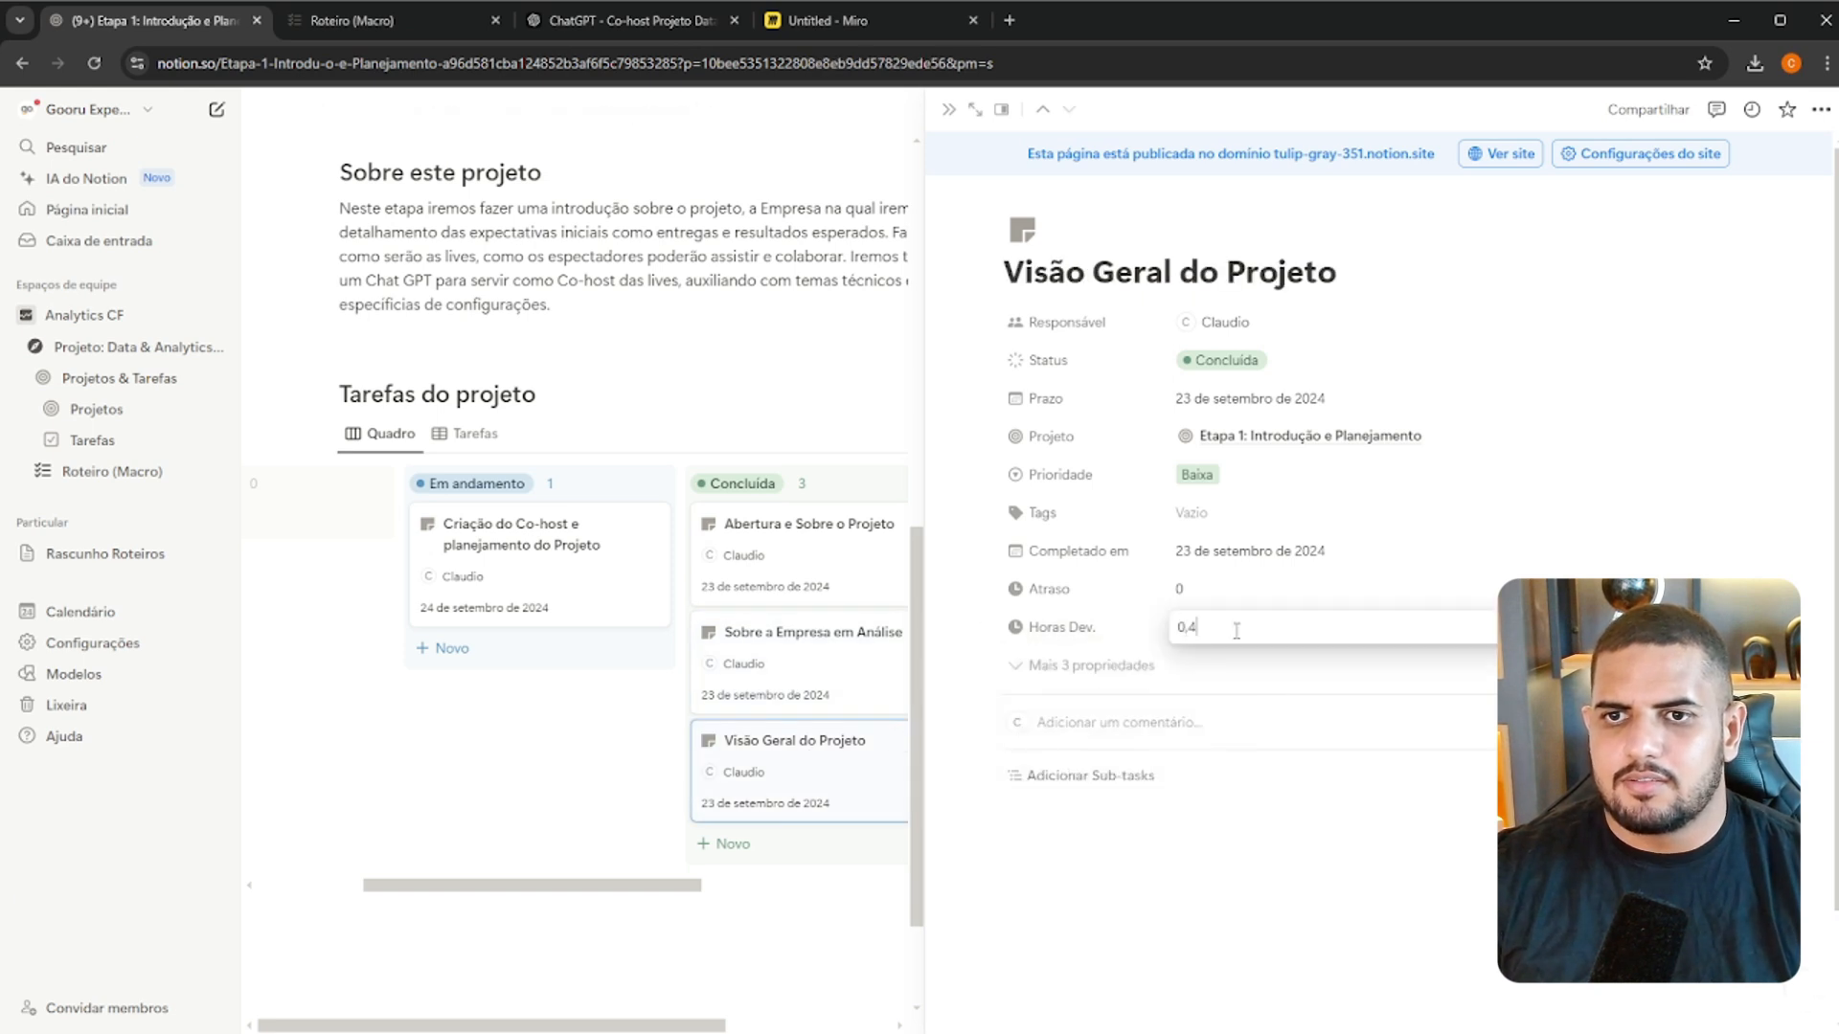
key(Return)
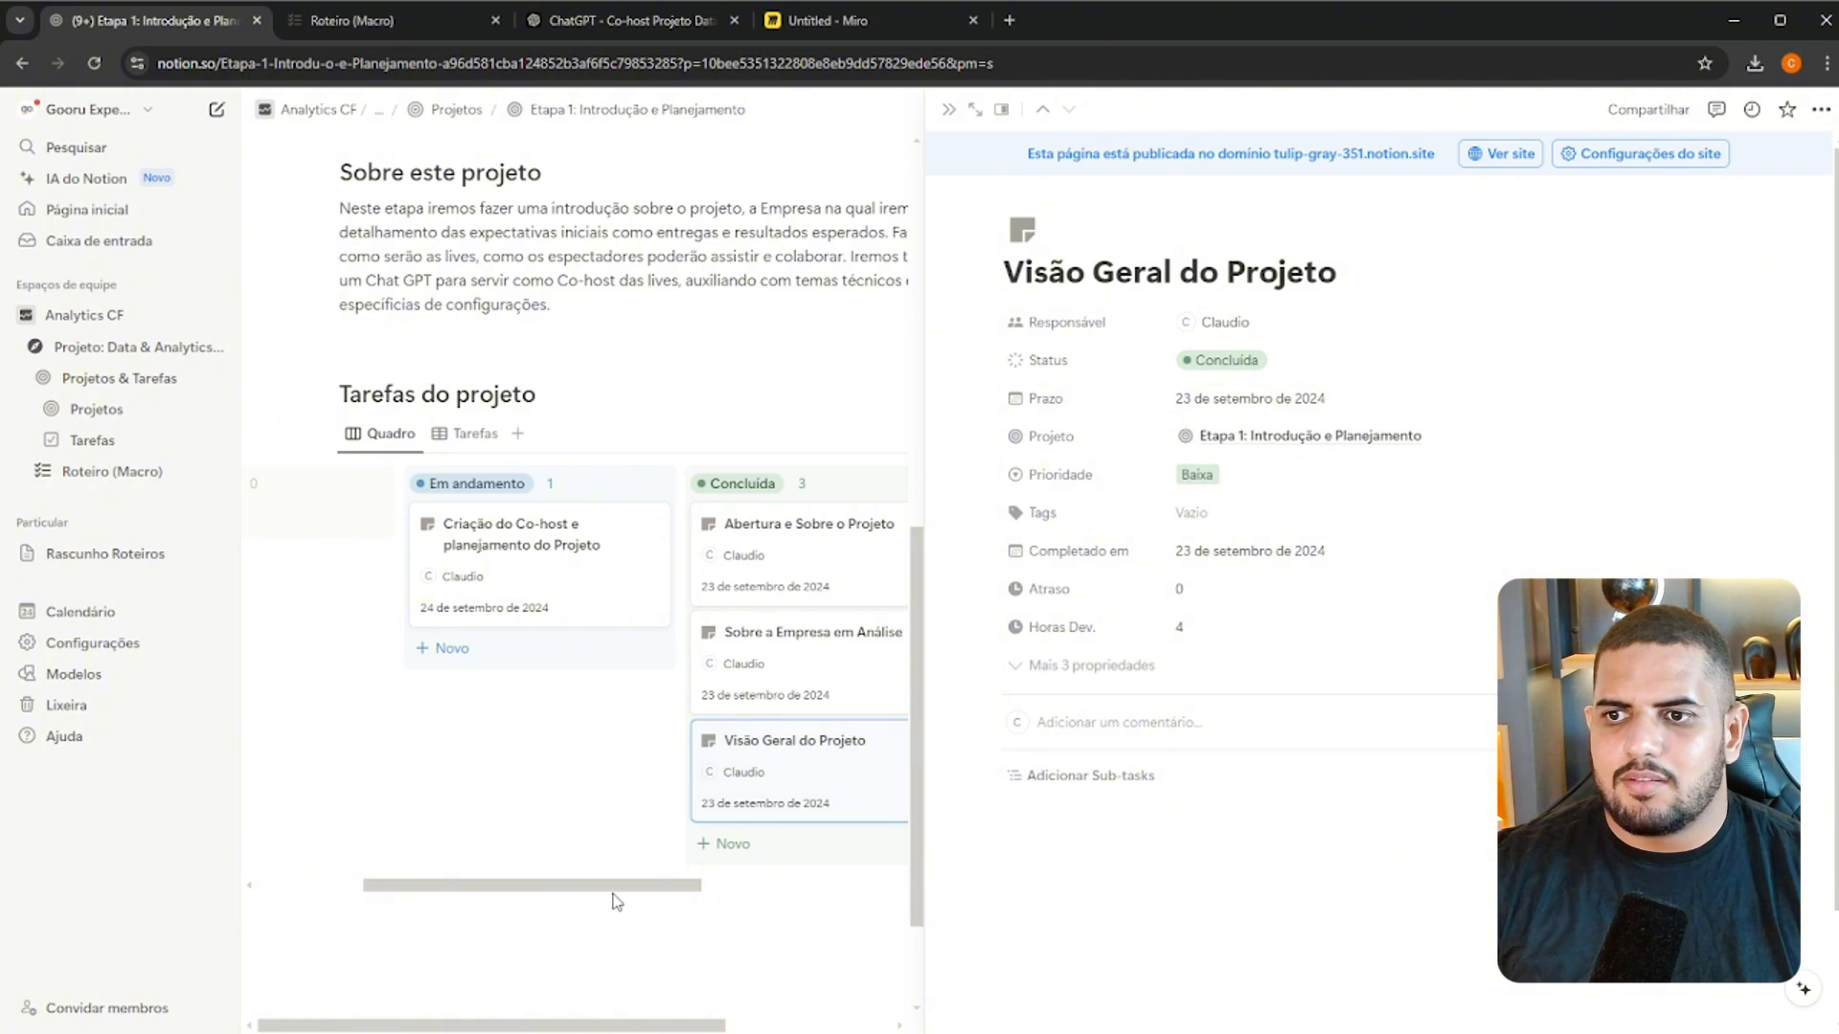
Close the open task and examine the Etapa 1 project's Evolução, its task list and the Tarefas do projeto board
drag(616, 902, 482, 888)
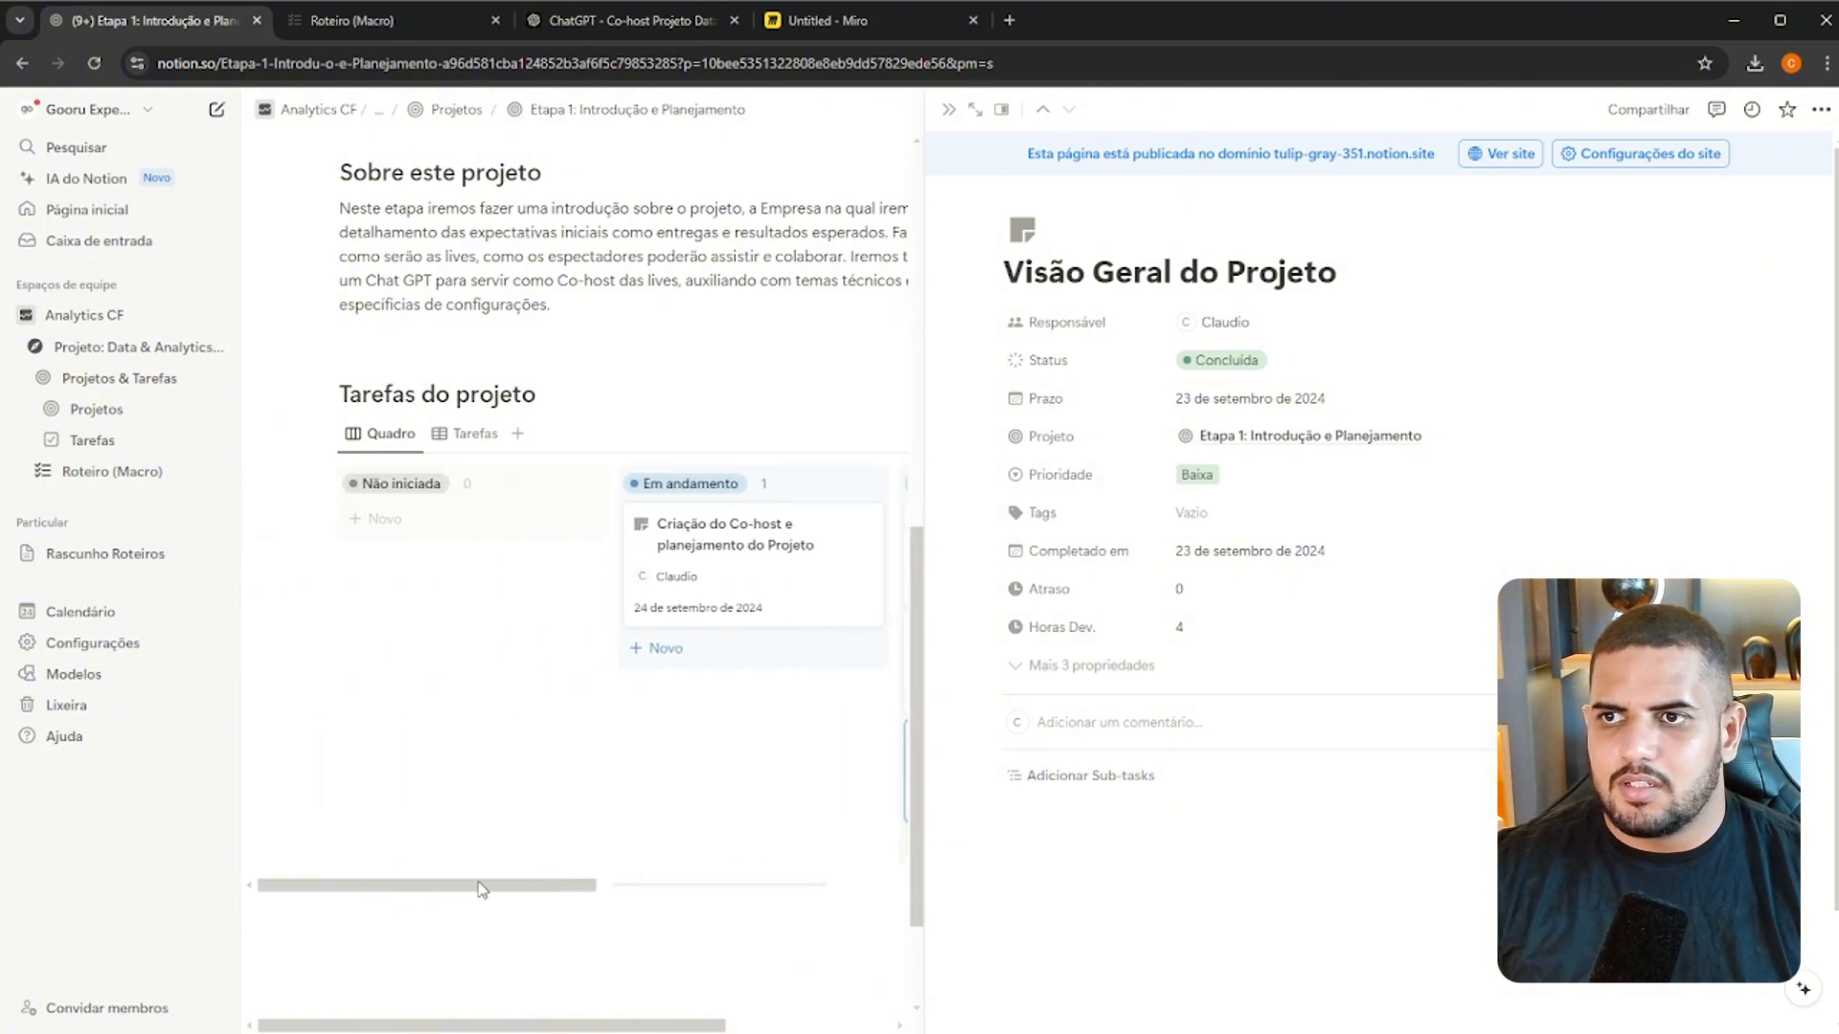
click(948, 109)
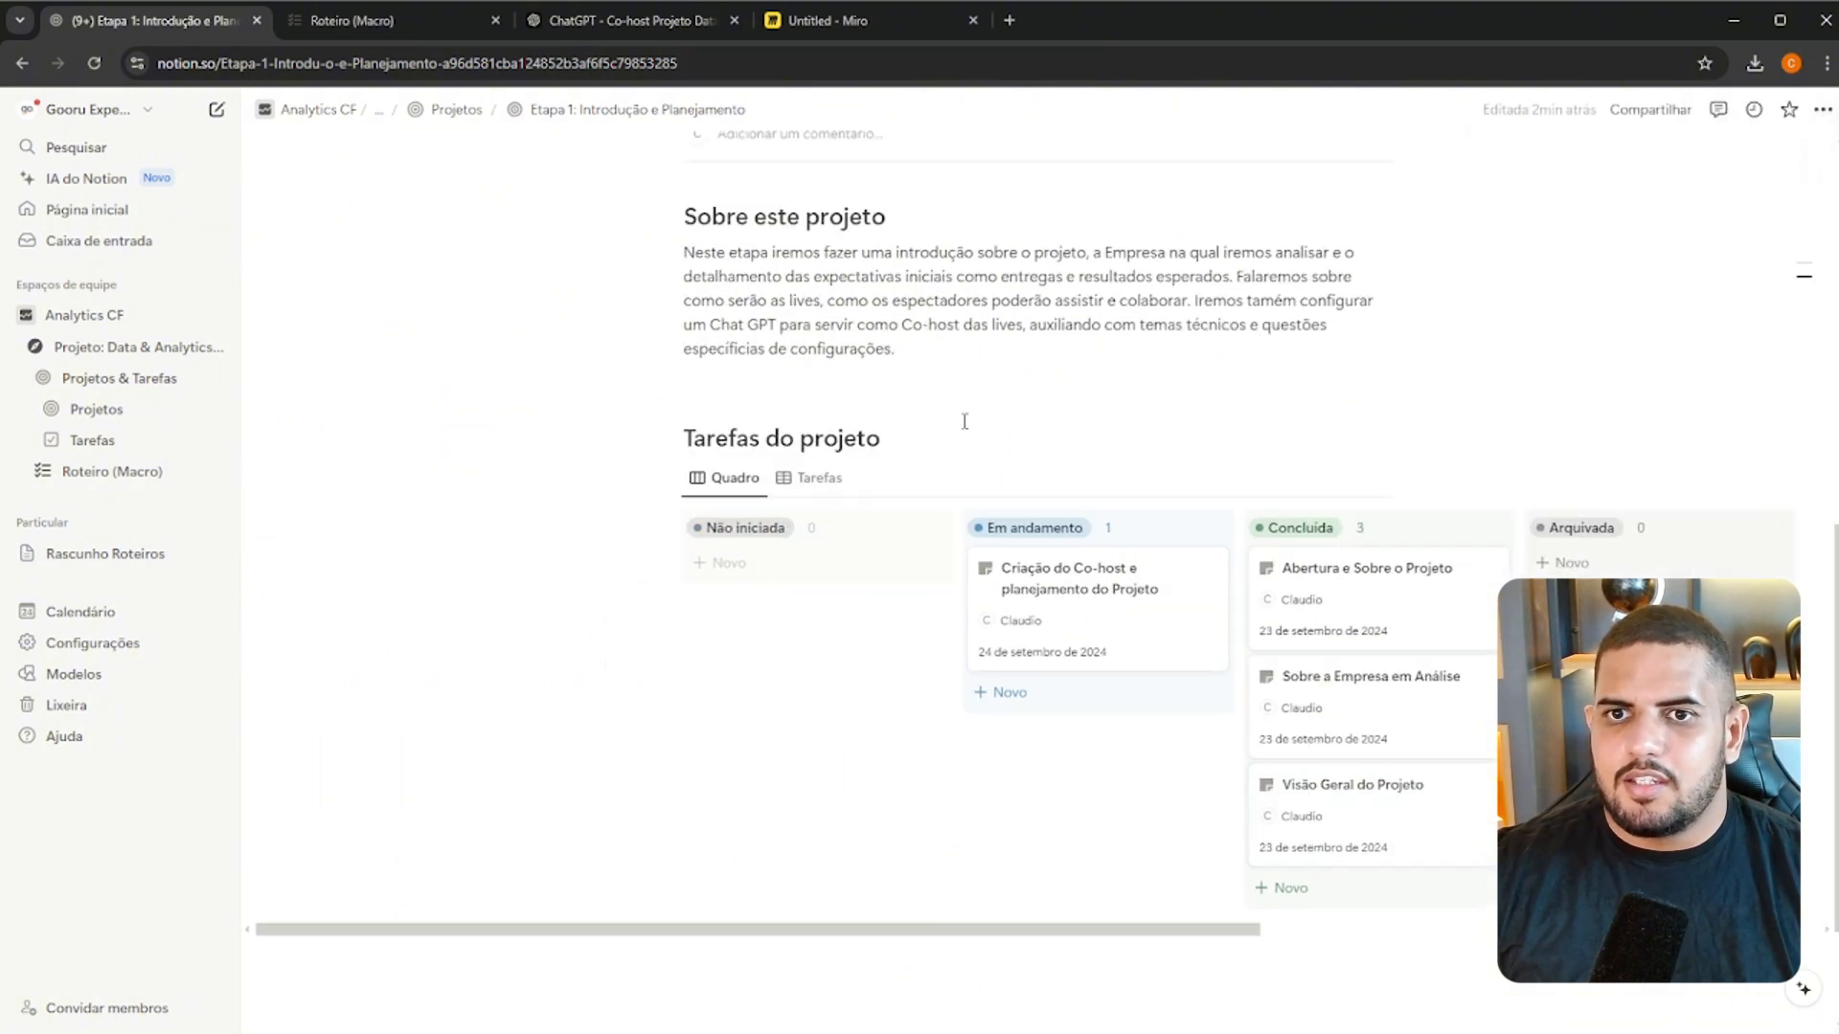
scroll(958, 402, up, 6)
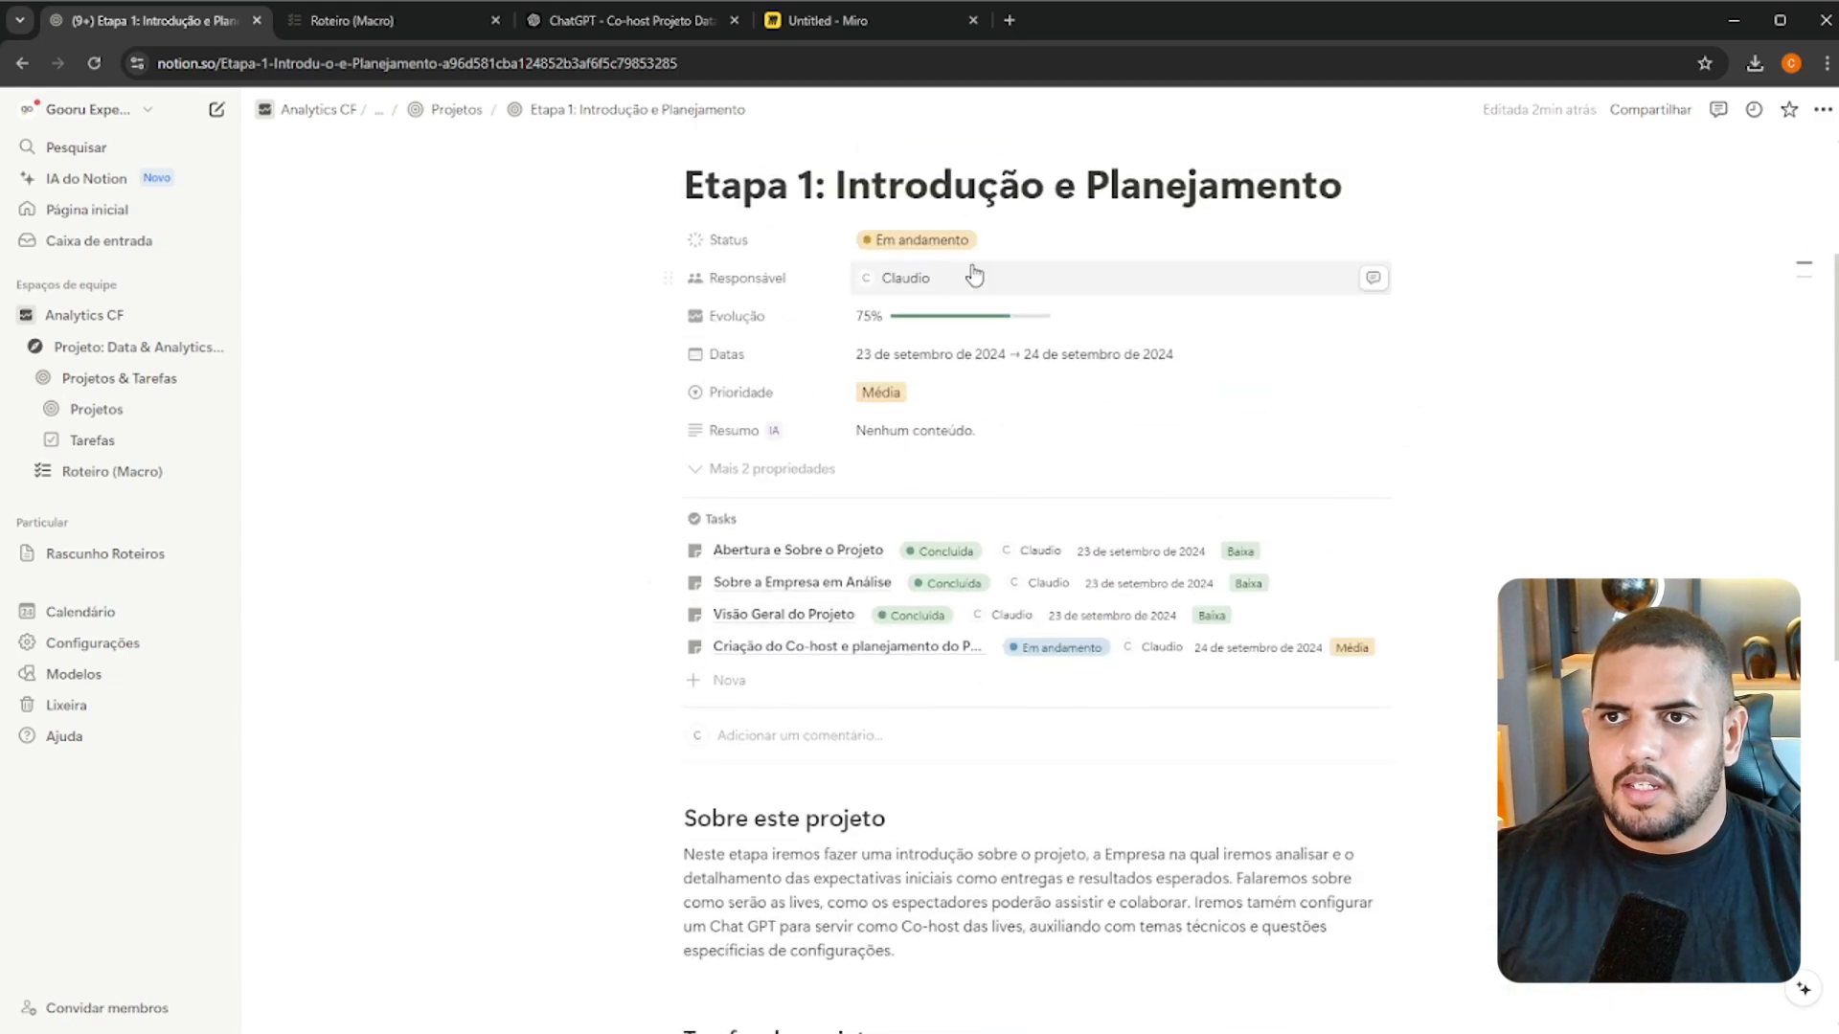
scroll(894, 273, down, 2)
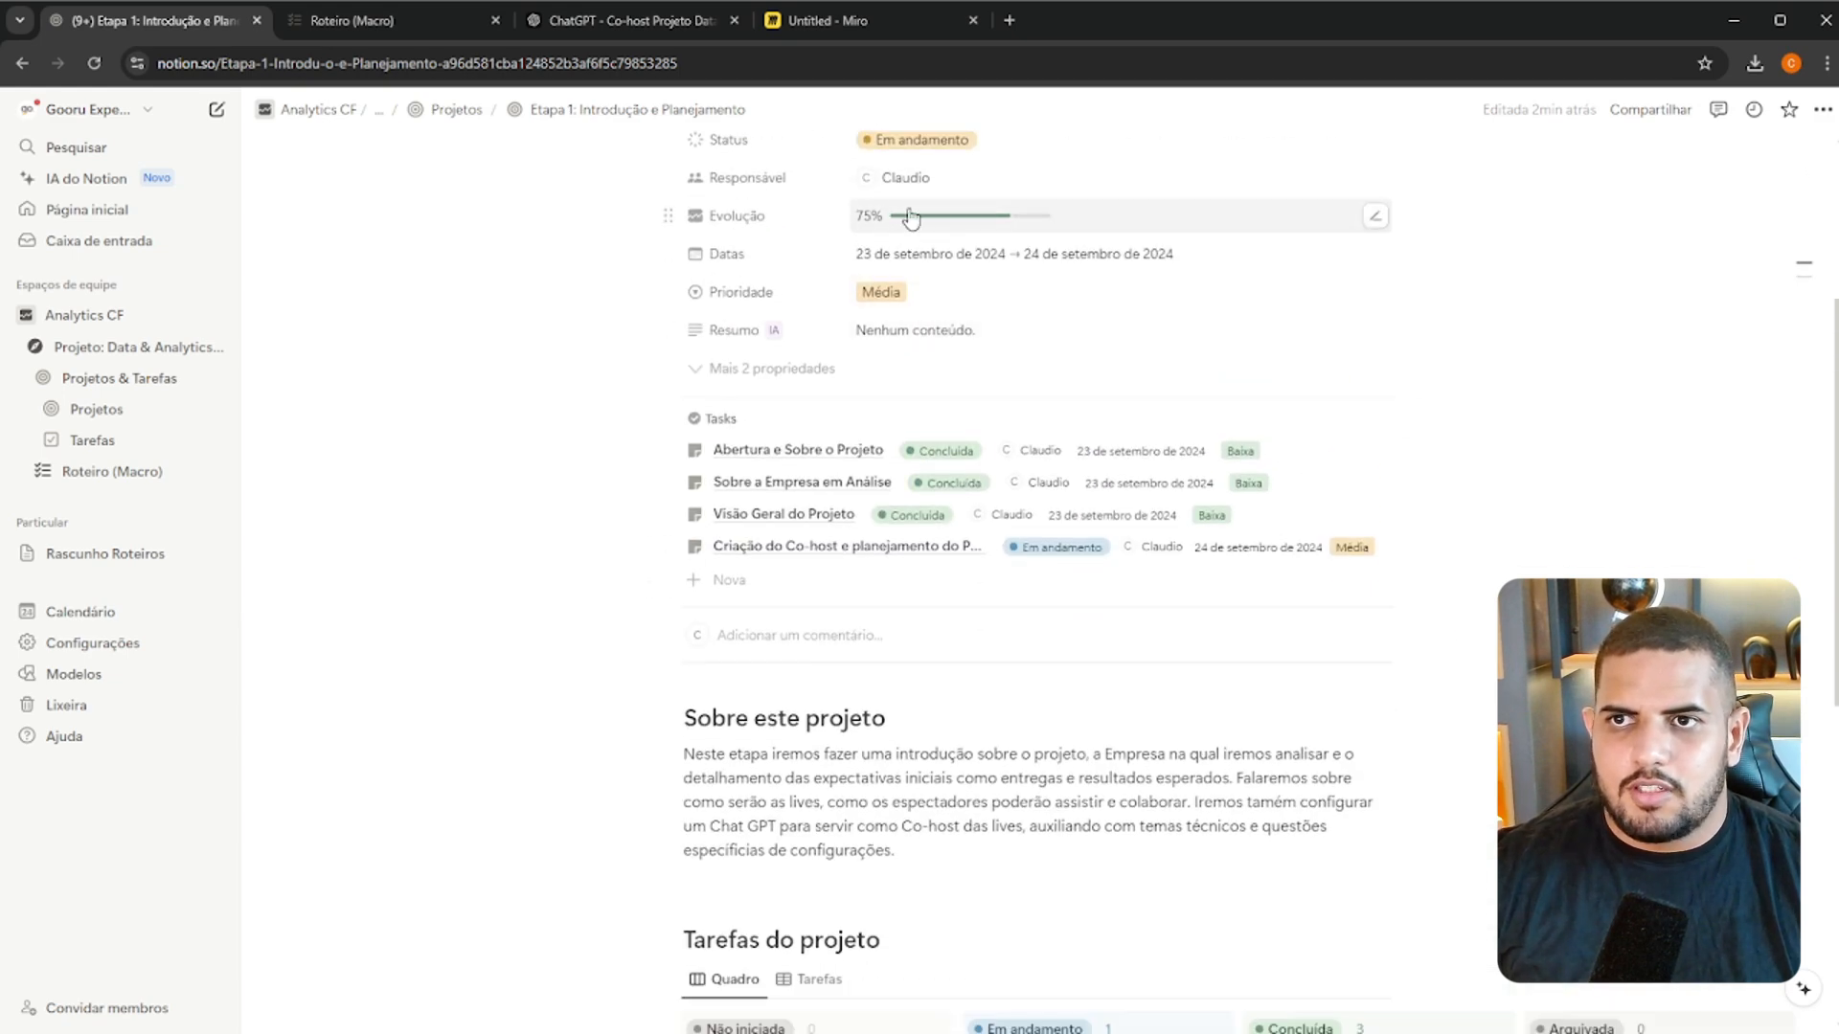
scroll(938, 316, up, 4)
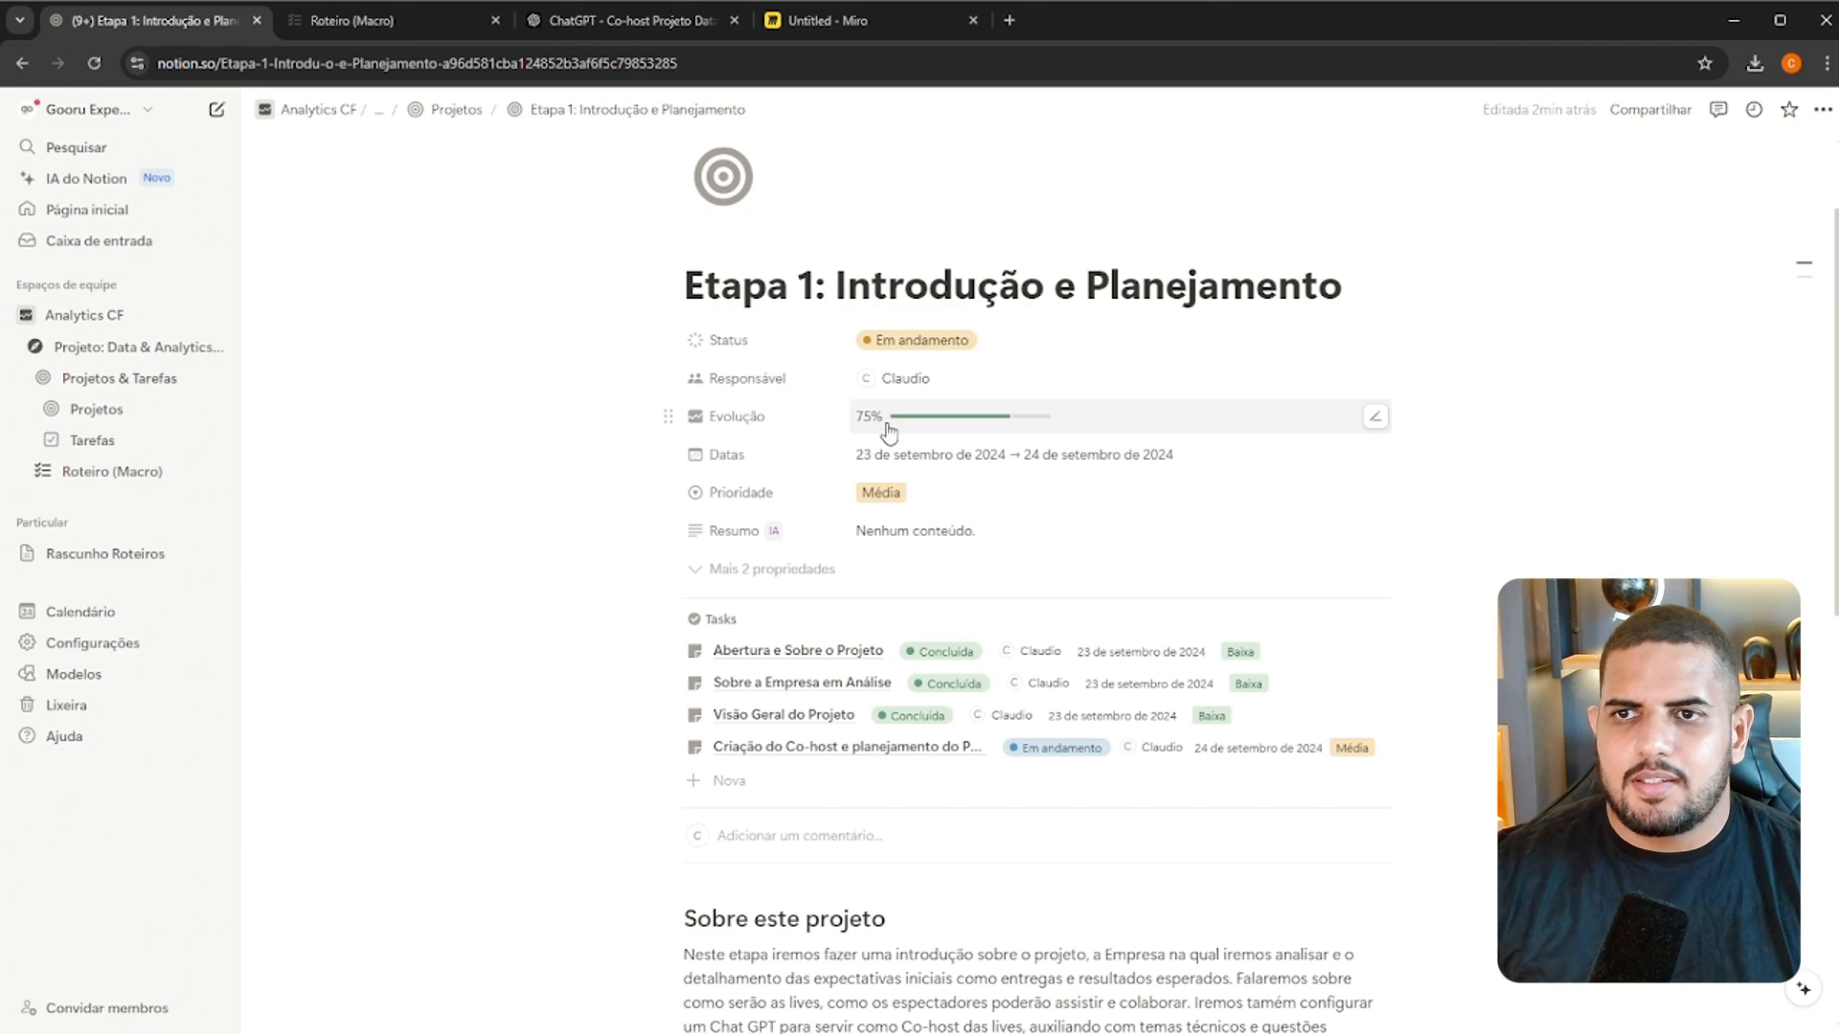
scroll(924, 436, down, 3)
scroll(1031, 407, down, 7)
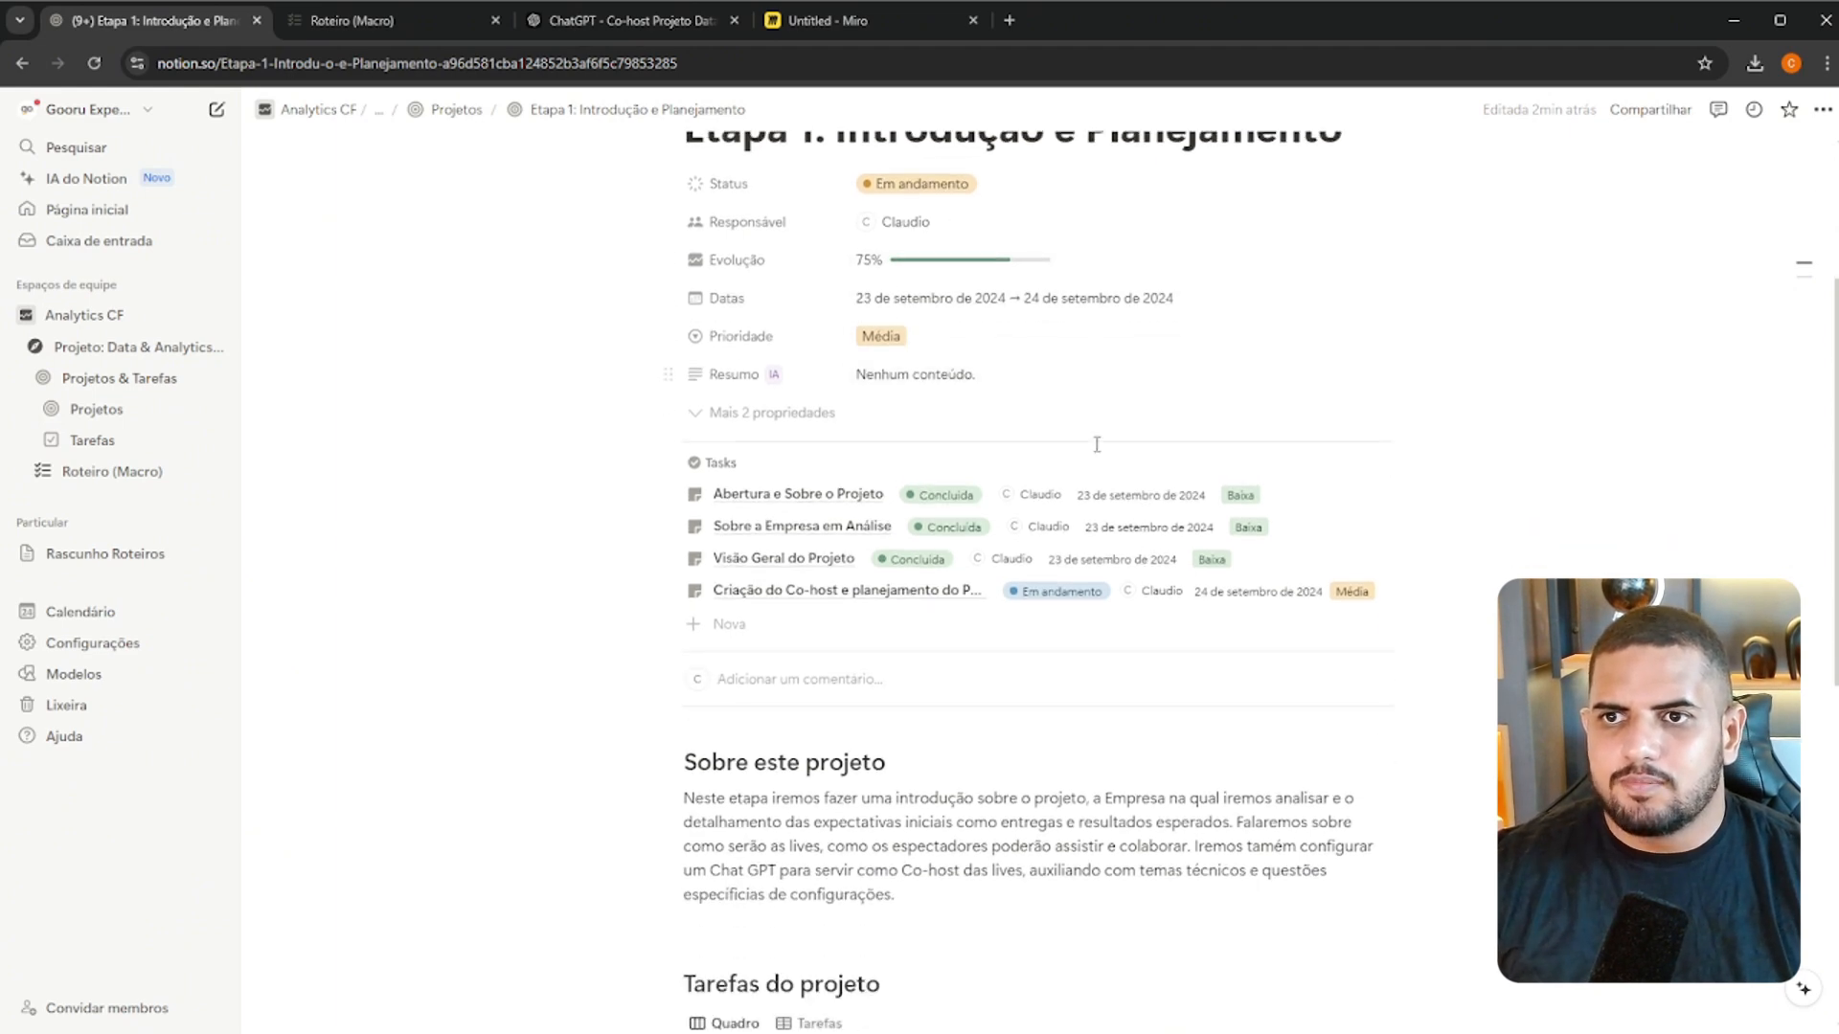
scroll(1096, 795, down, 2)
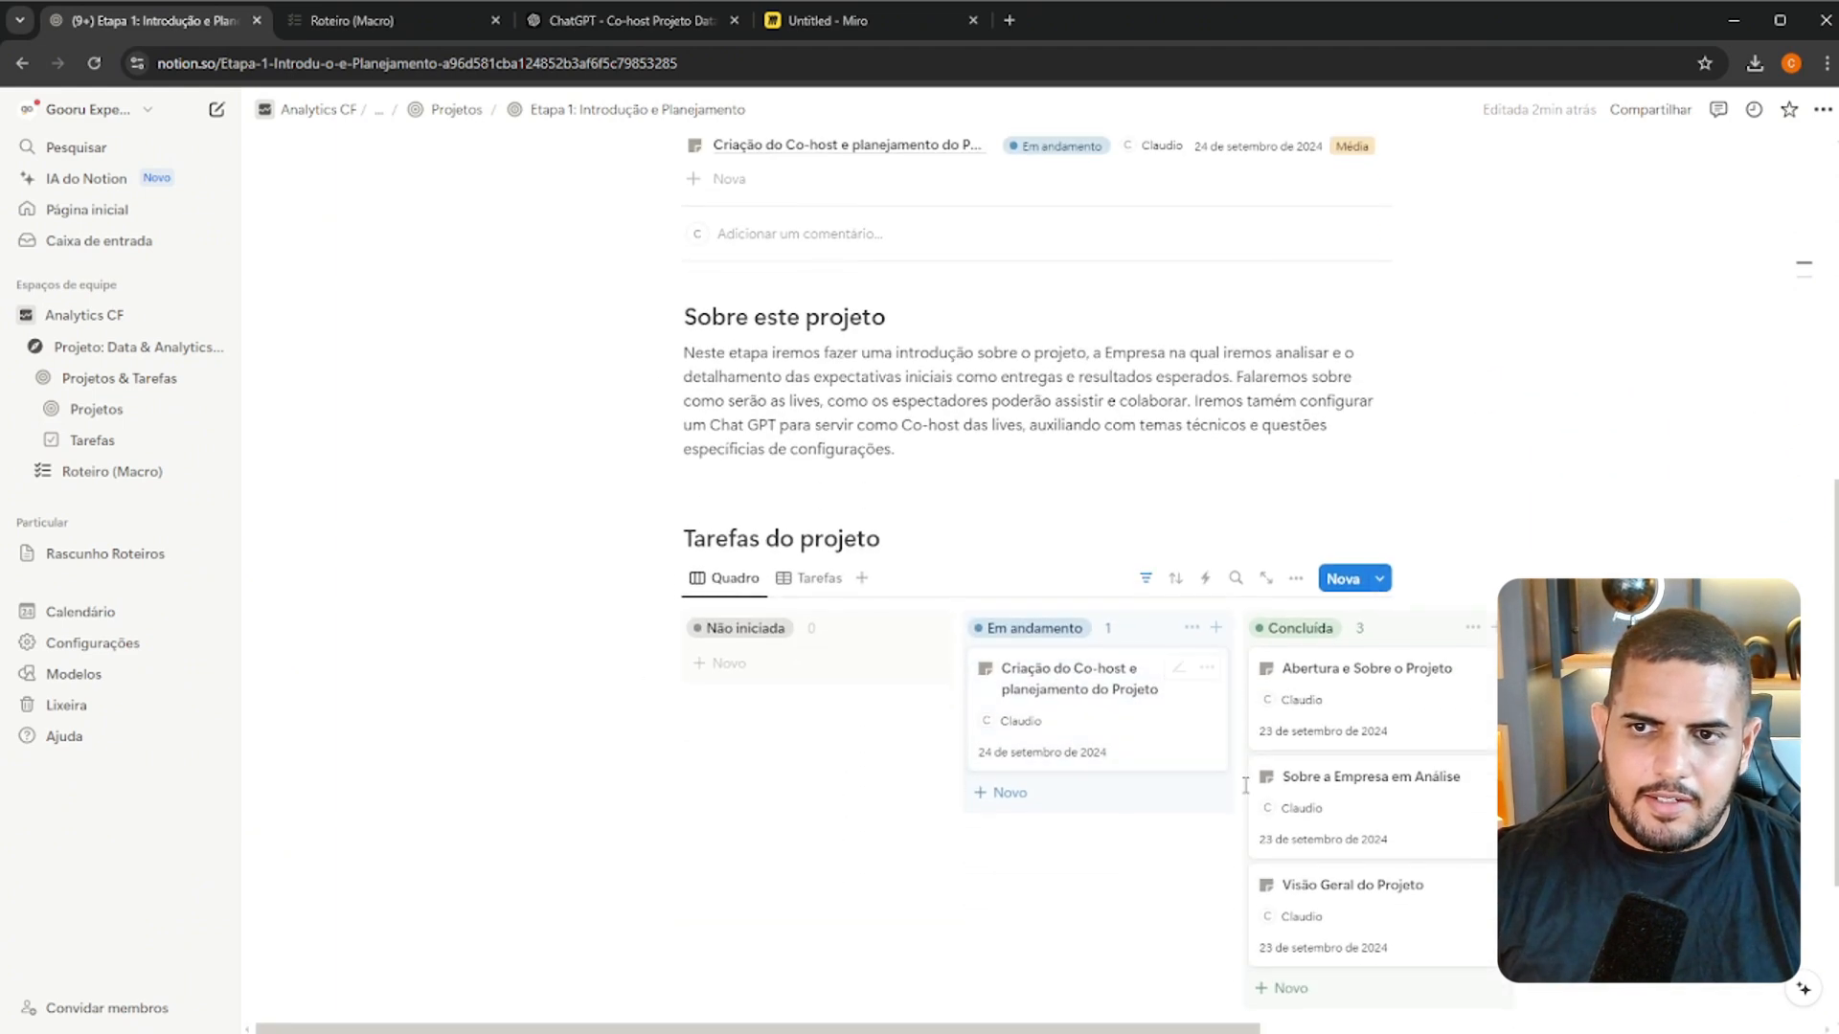
scroll(1273, 862, down, 4)
scroll(1197, 929, up, 2)
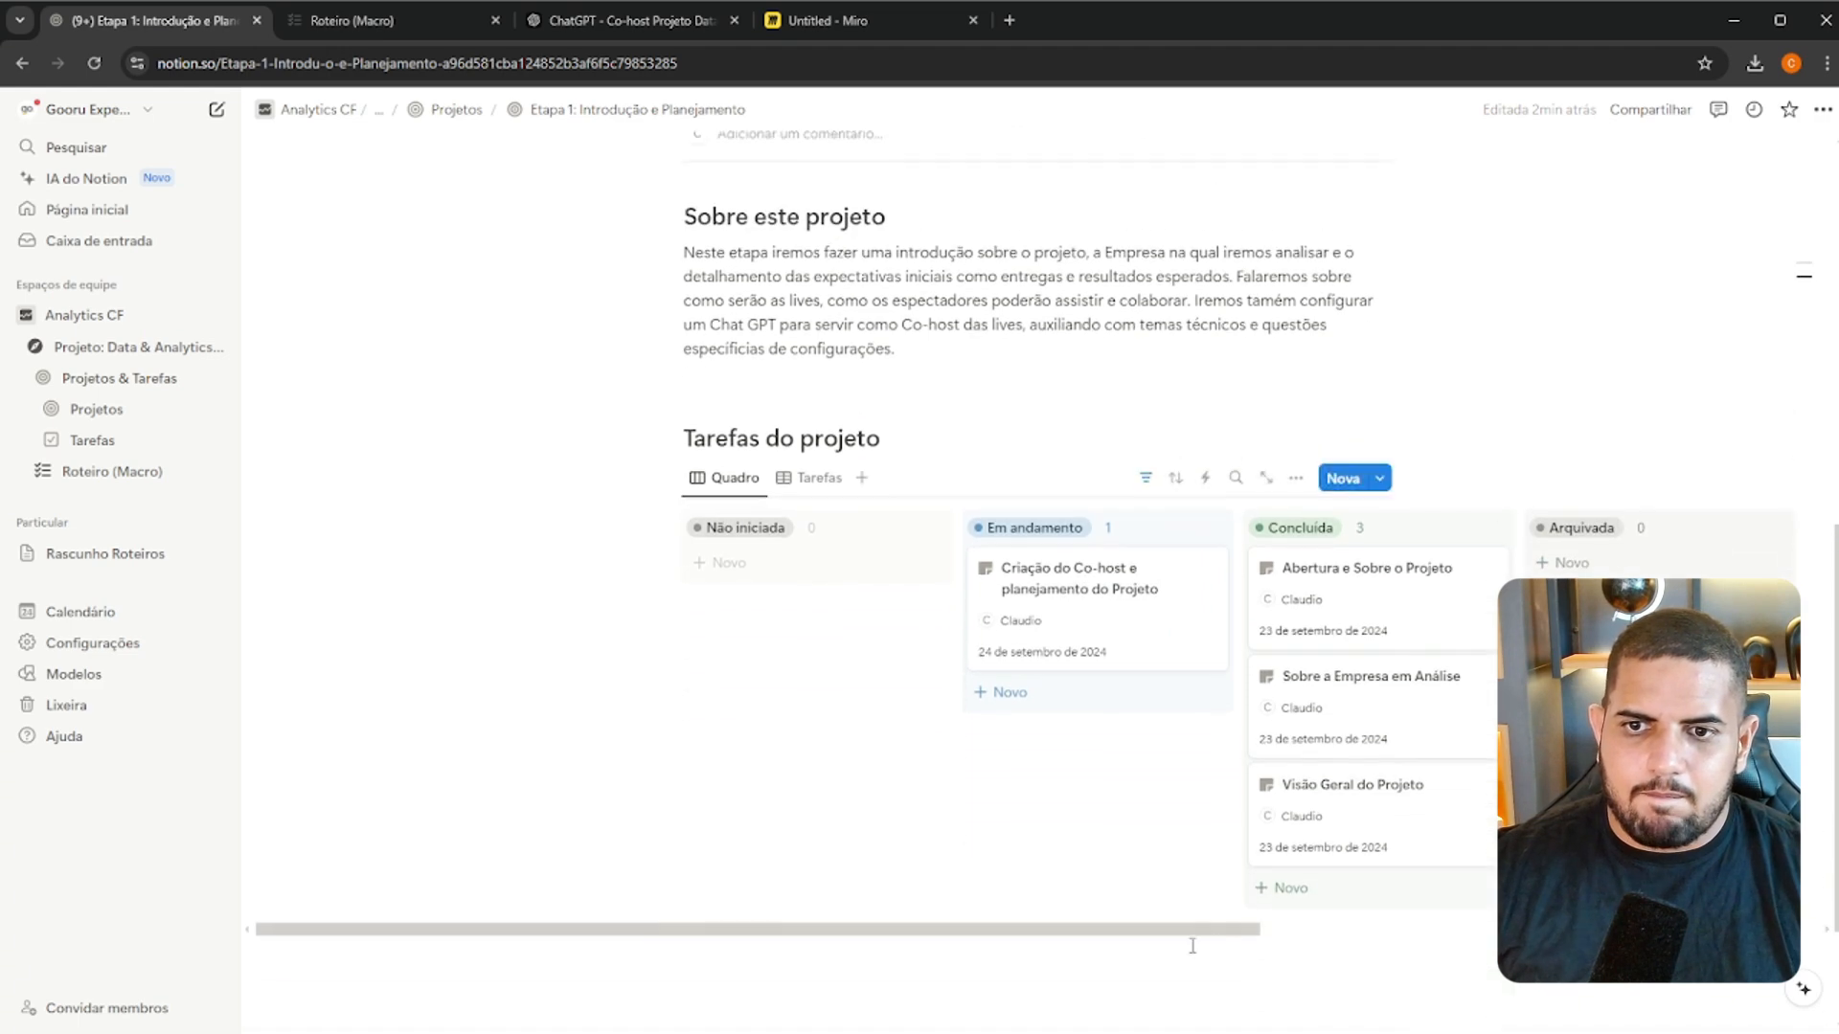
drag(1197, 936, 1277, 929)
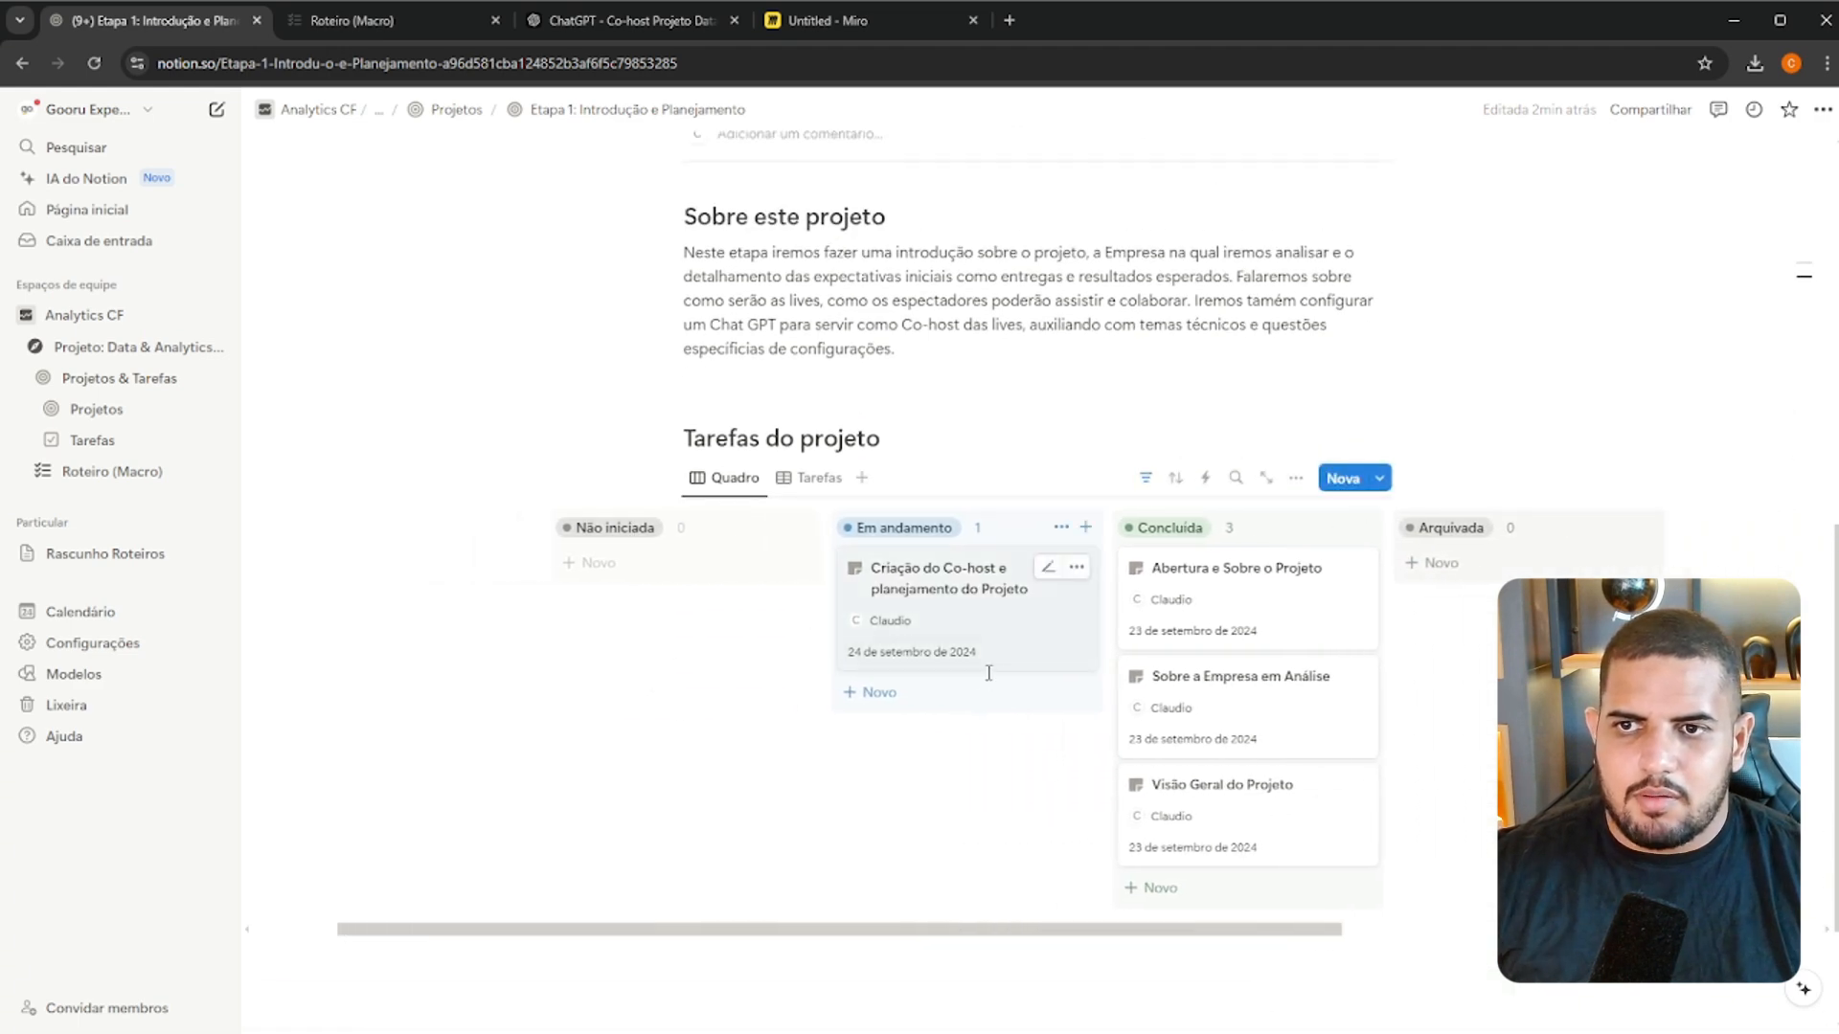
scroll(988, 621, up, 7)
scroll(910, 575, down, 6)
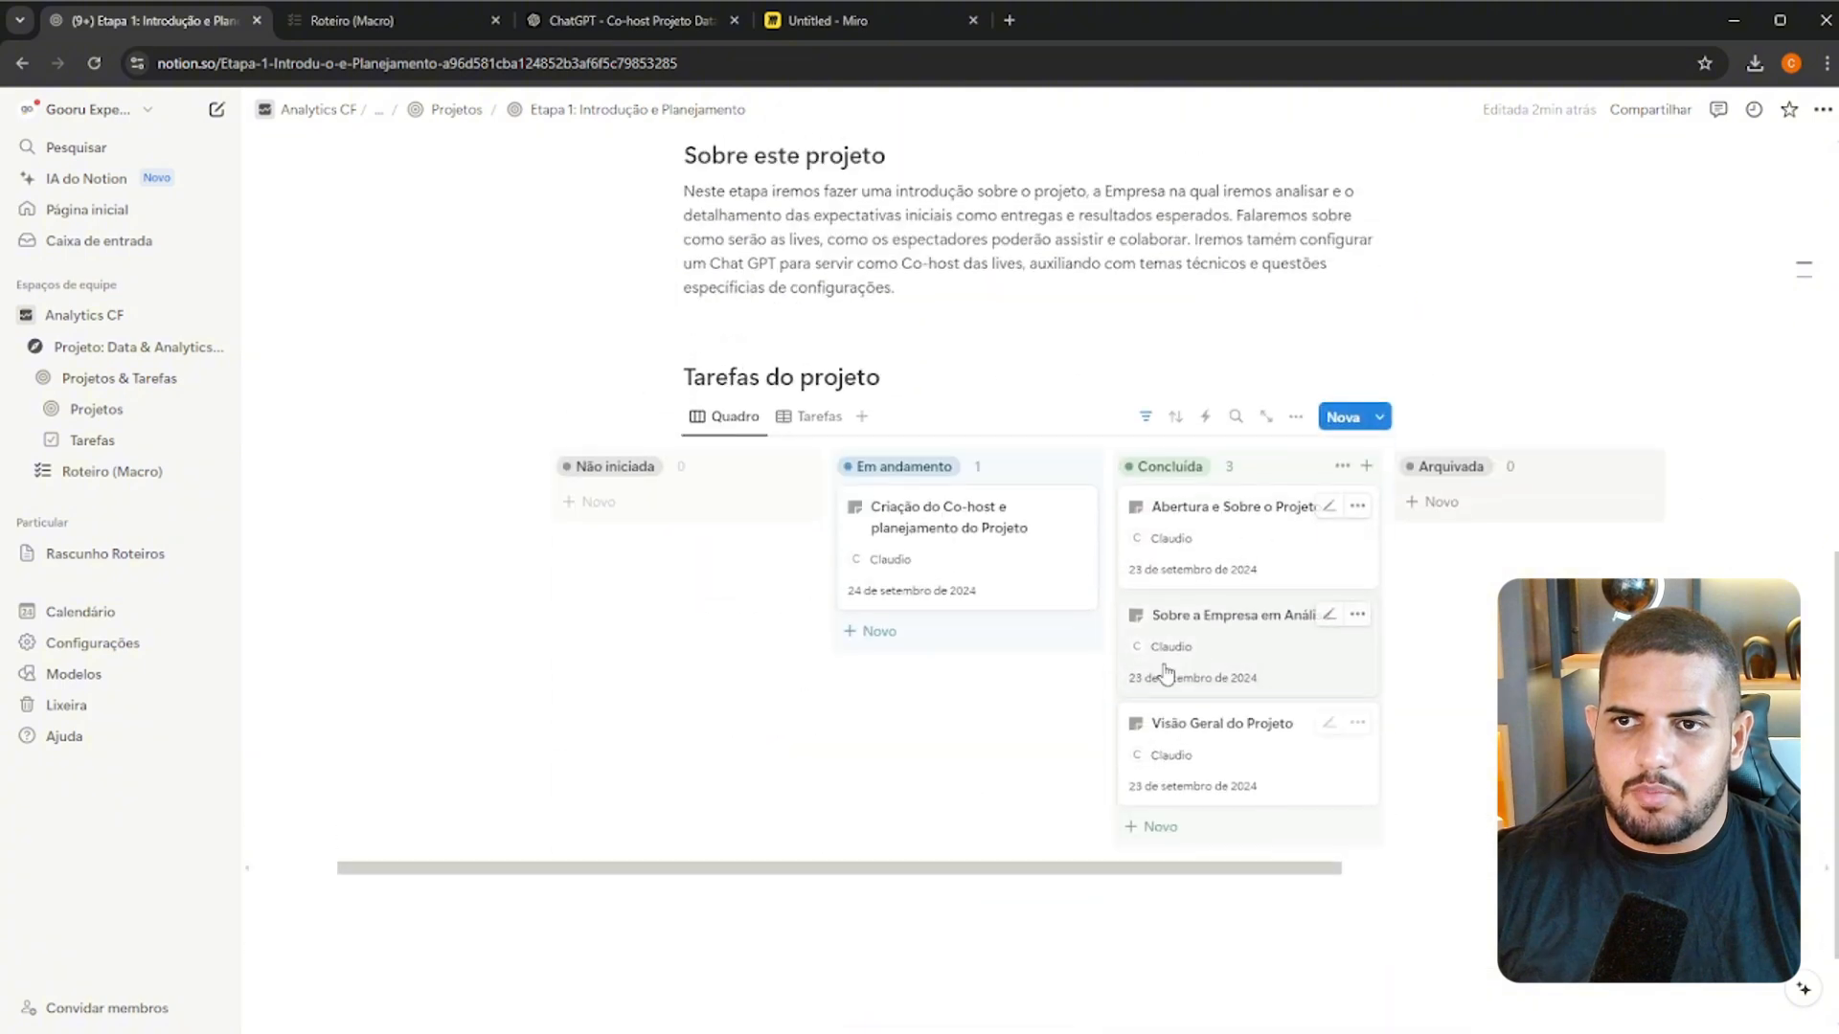
scroll(802, 514, up, 6)
Show the Etapa 1 project's two hidden properties and add a new Rollup property
click(792, 471)
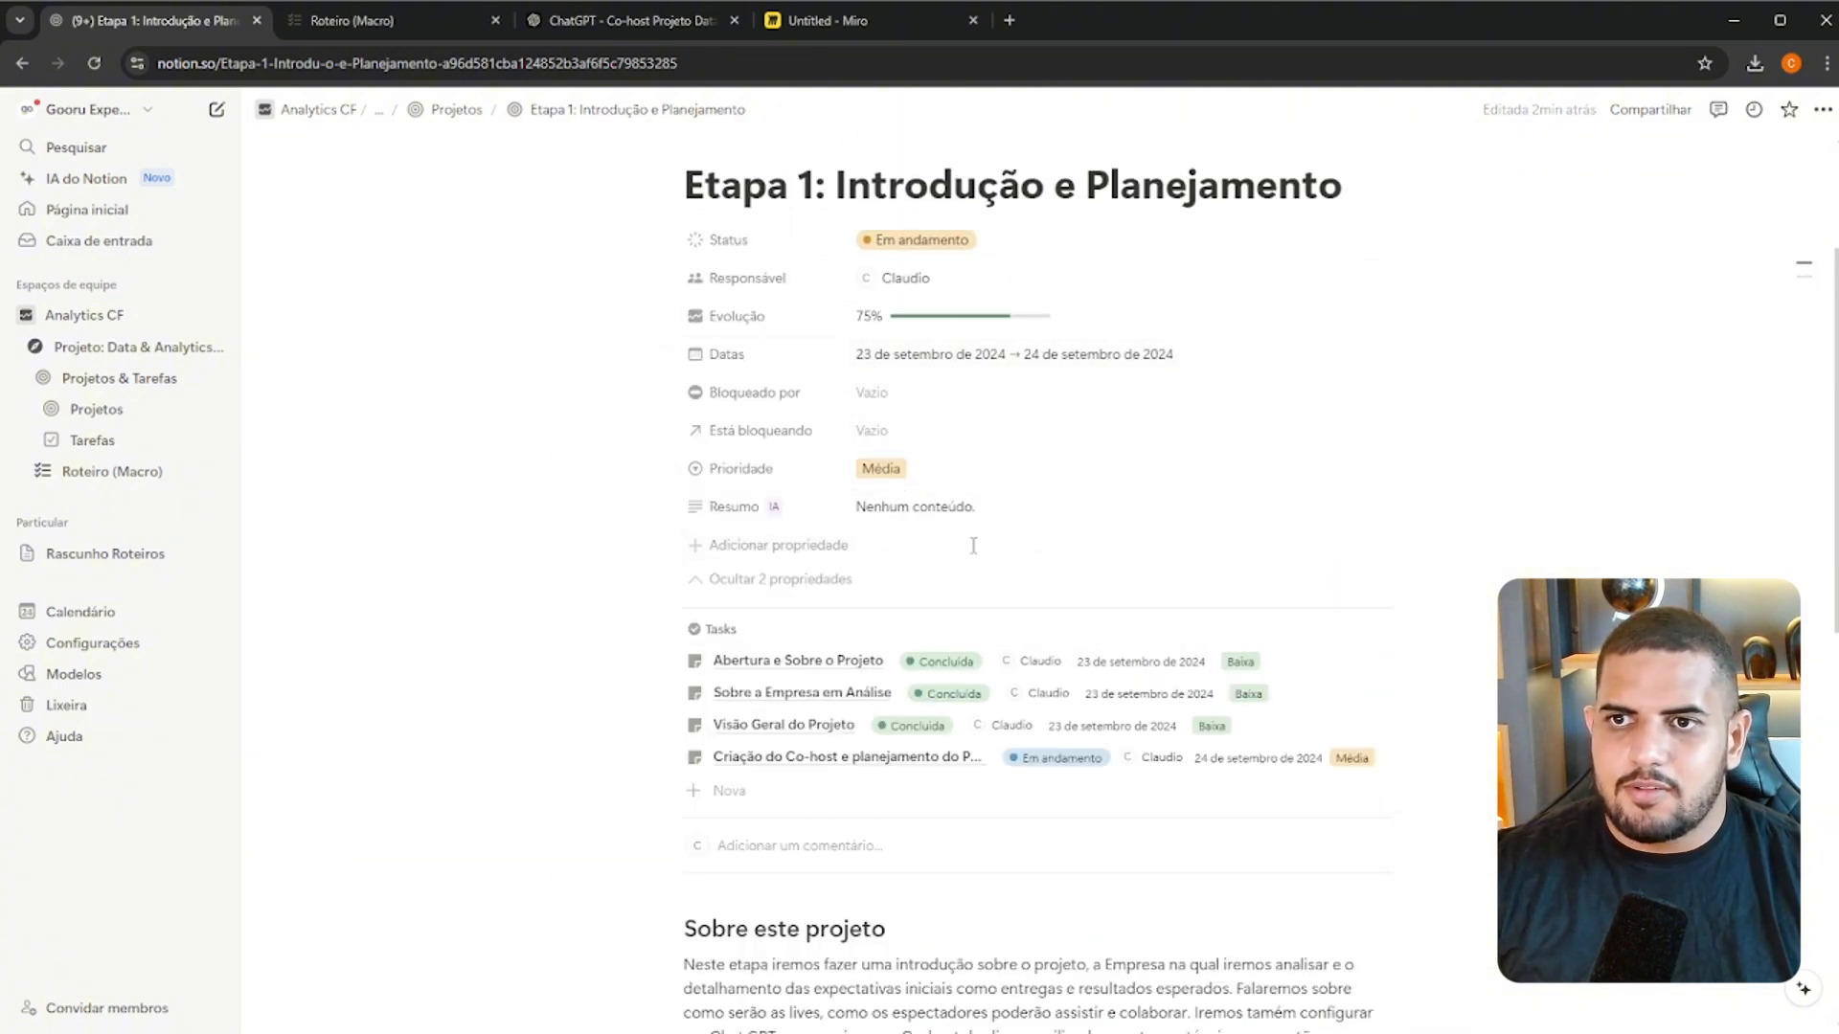
scroll(973, 545, down, 8)
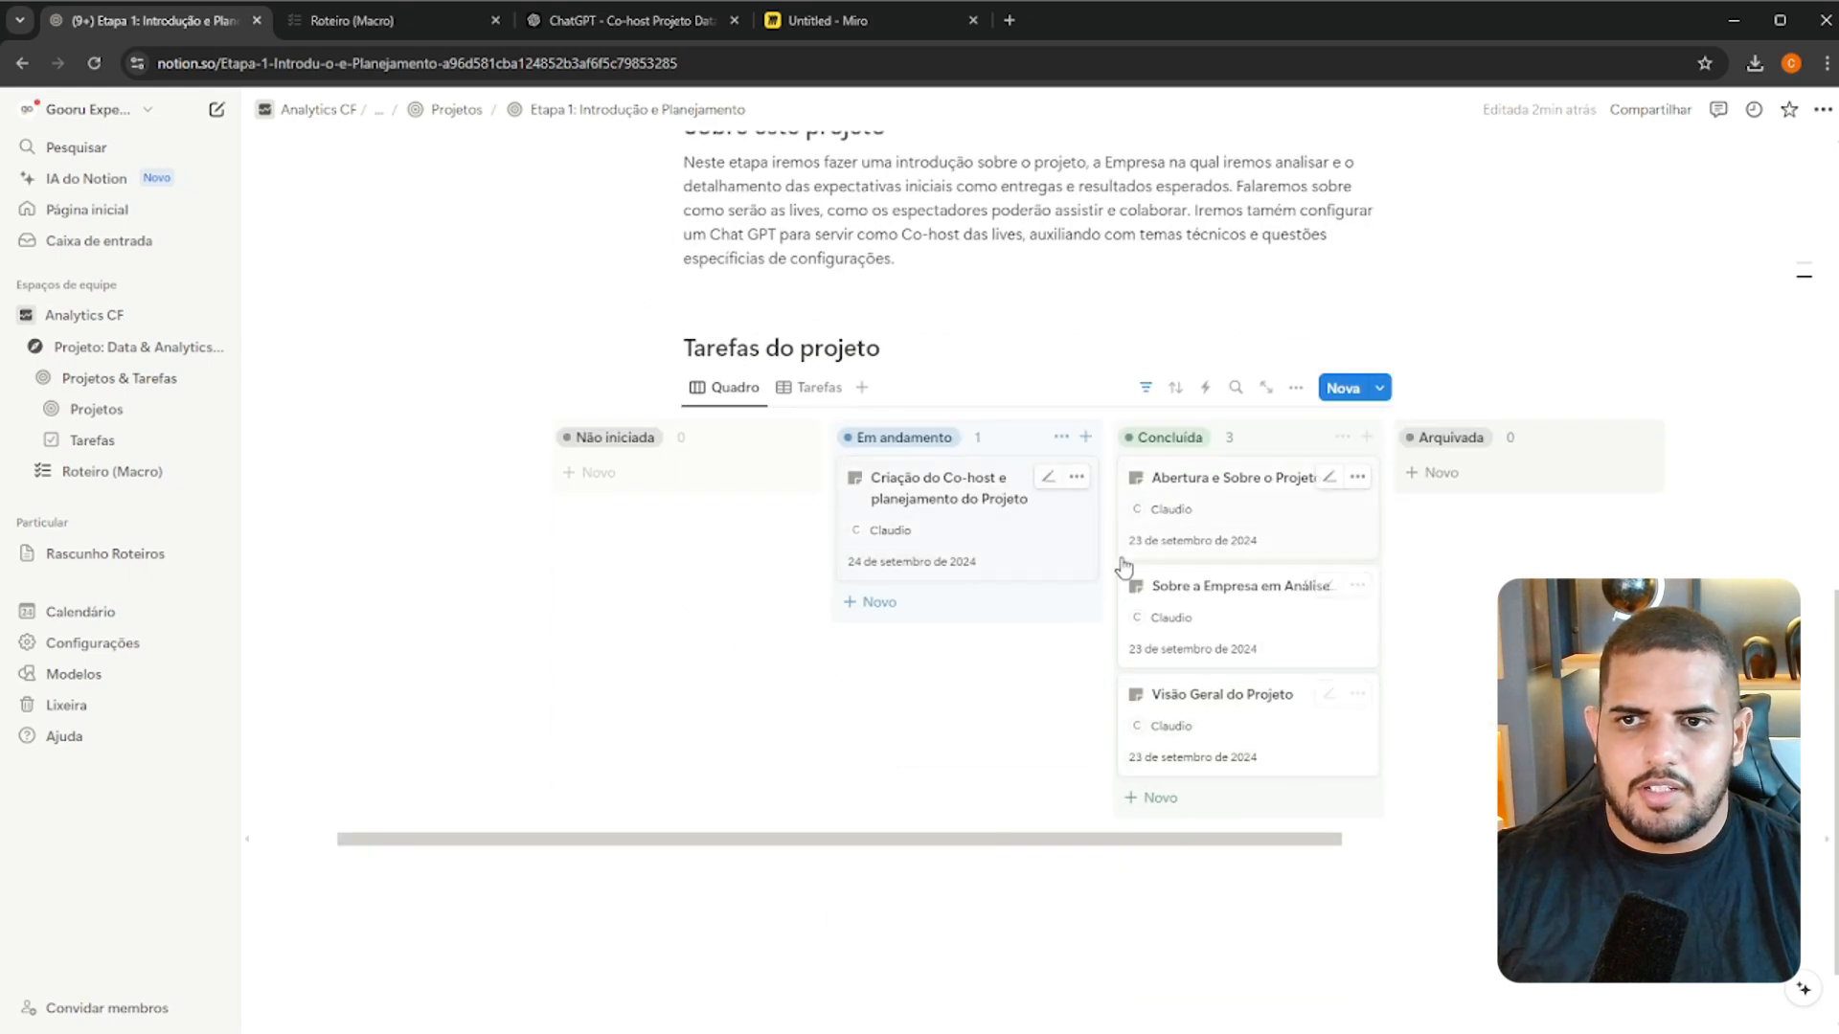
scroll(1124, 565, up, 8)
click(837, 542)
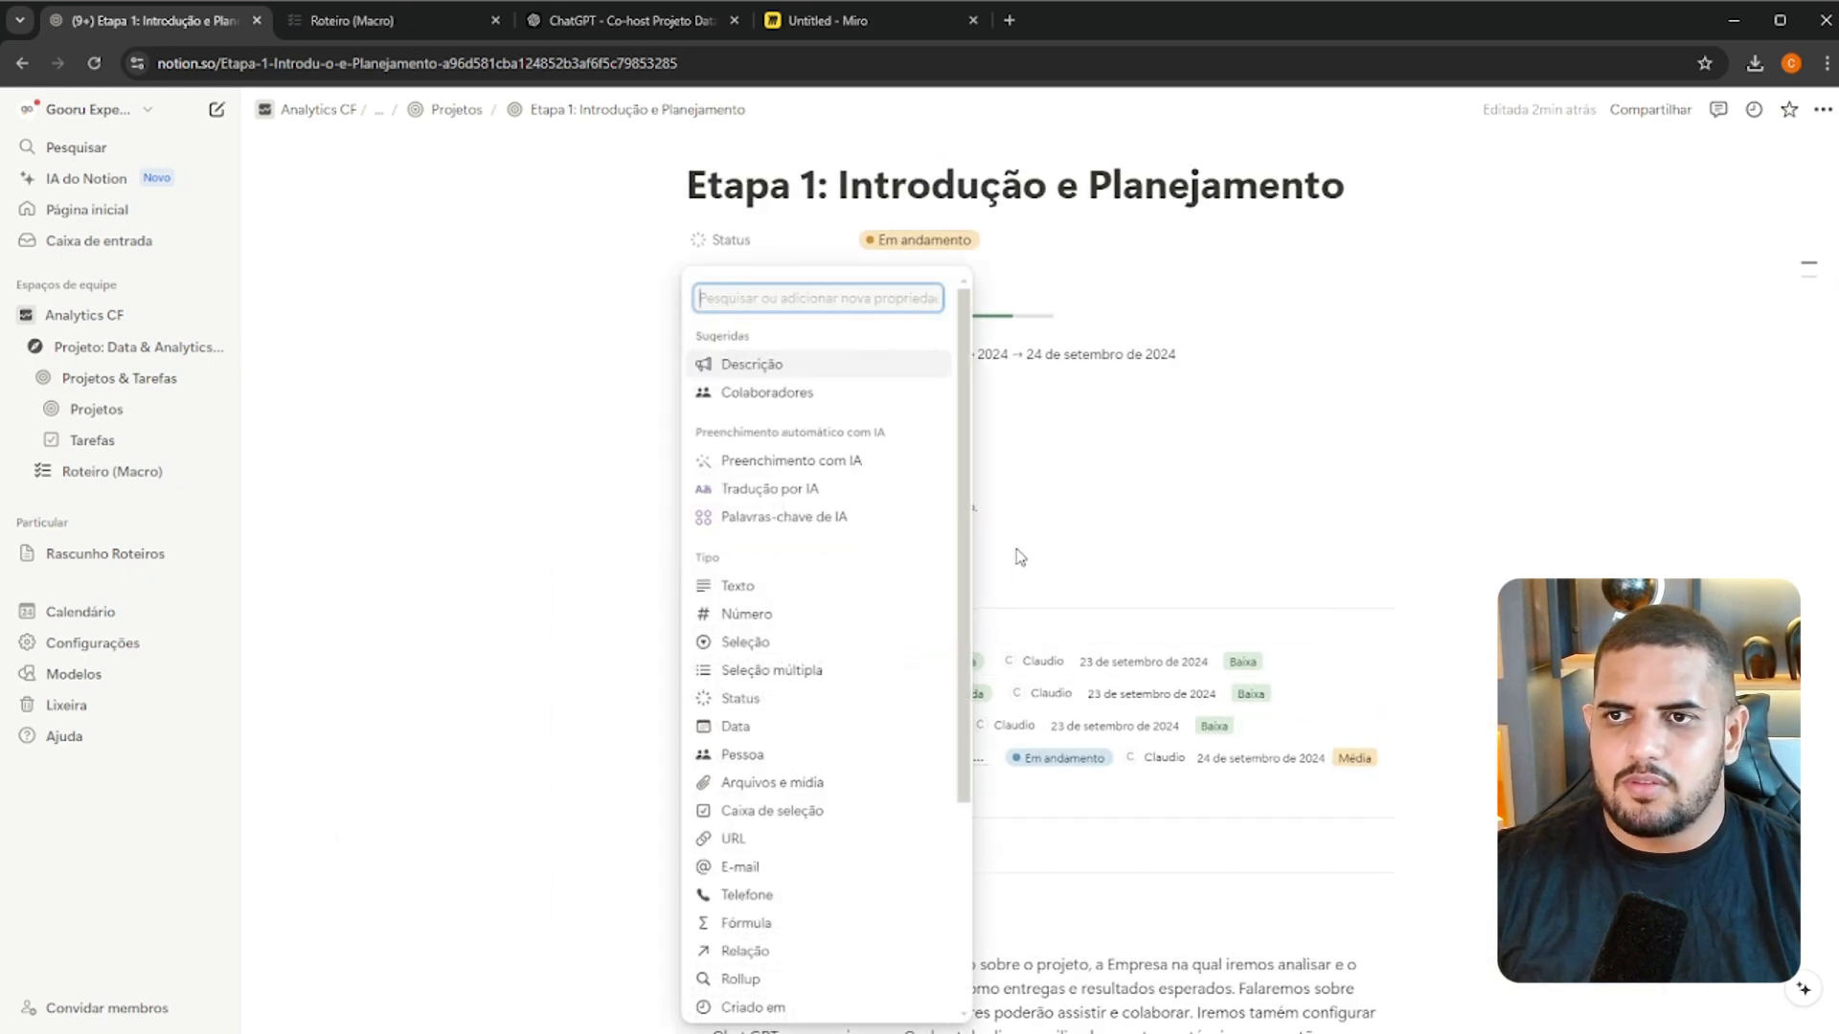
scroll(920, 445, down, 3)
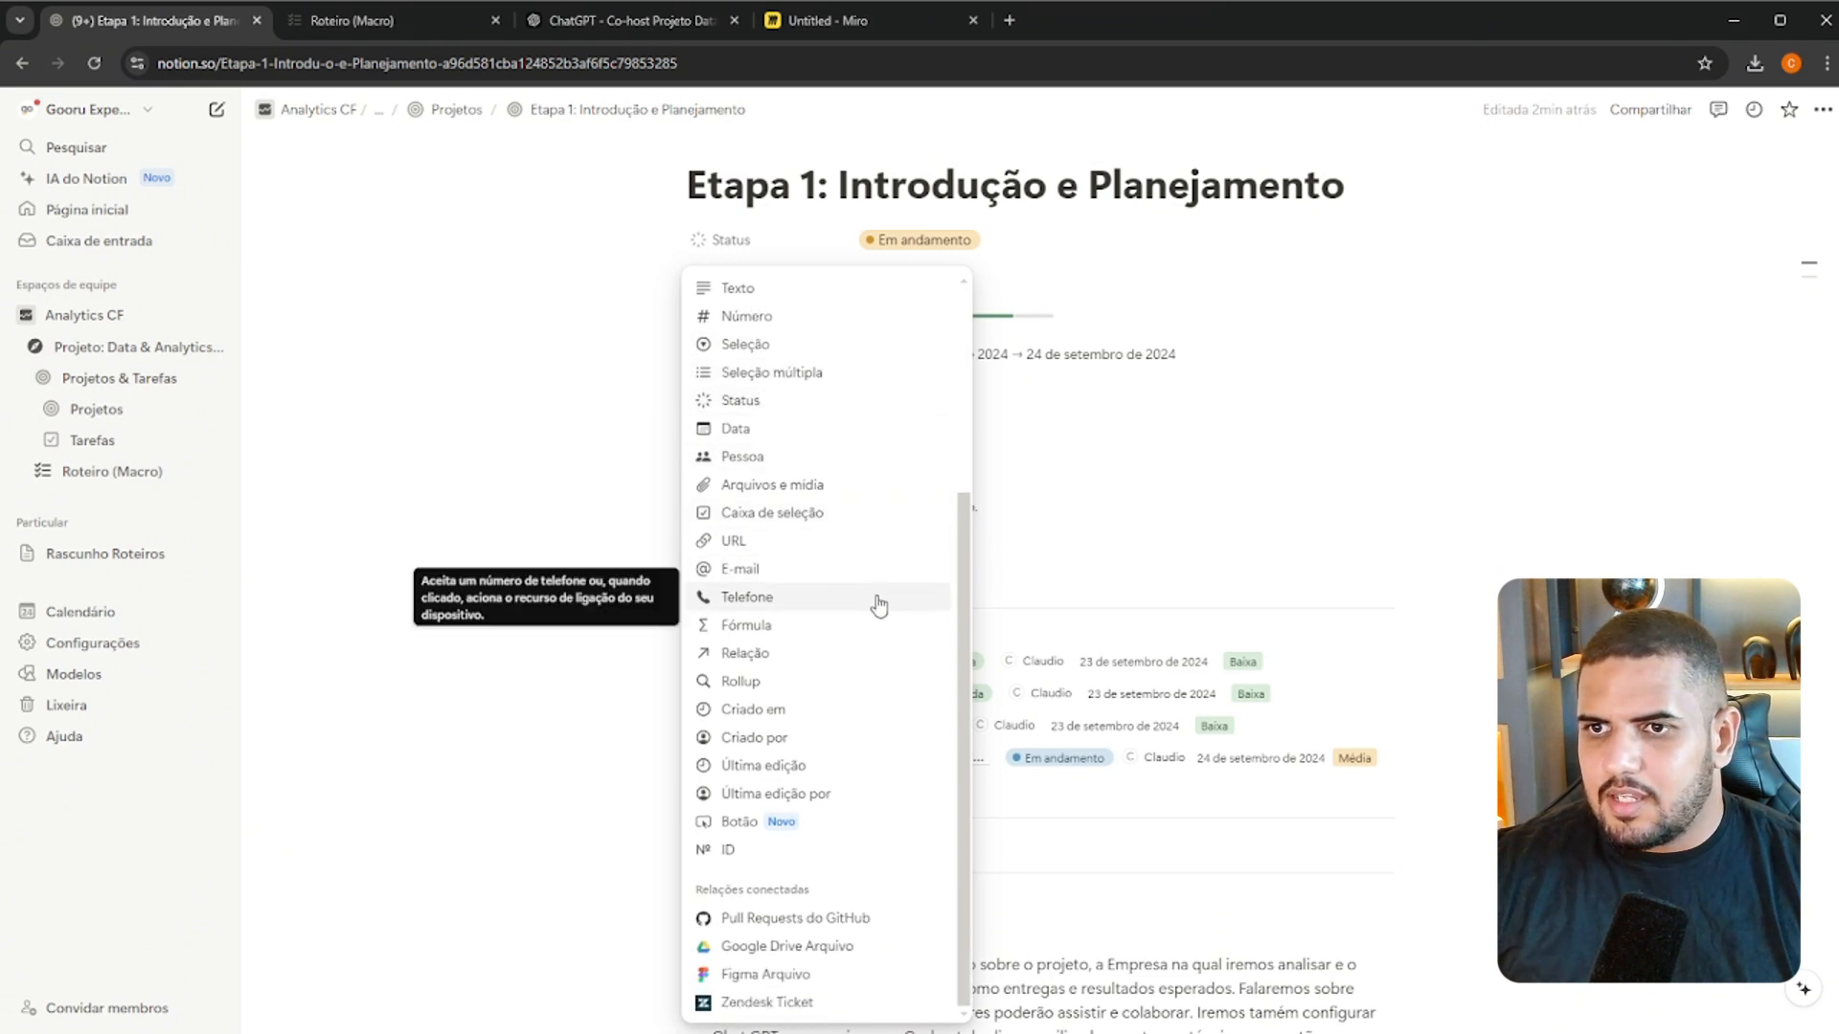
click(742, 682)
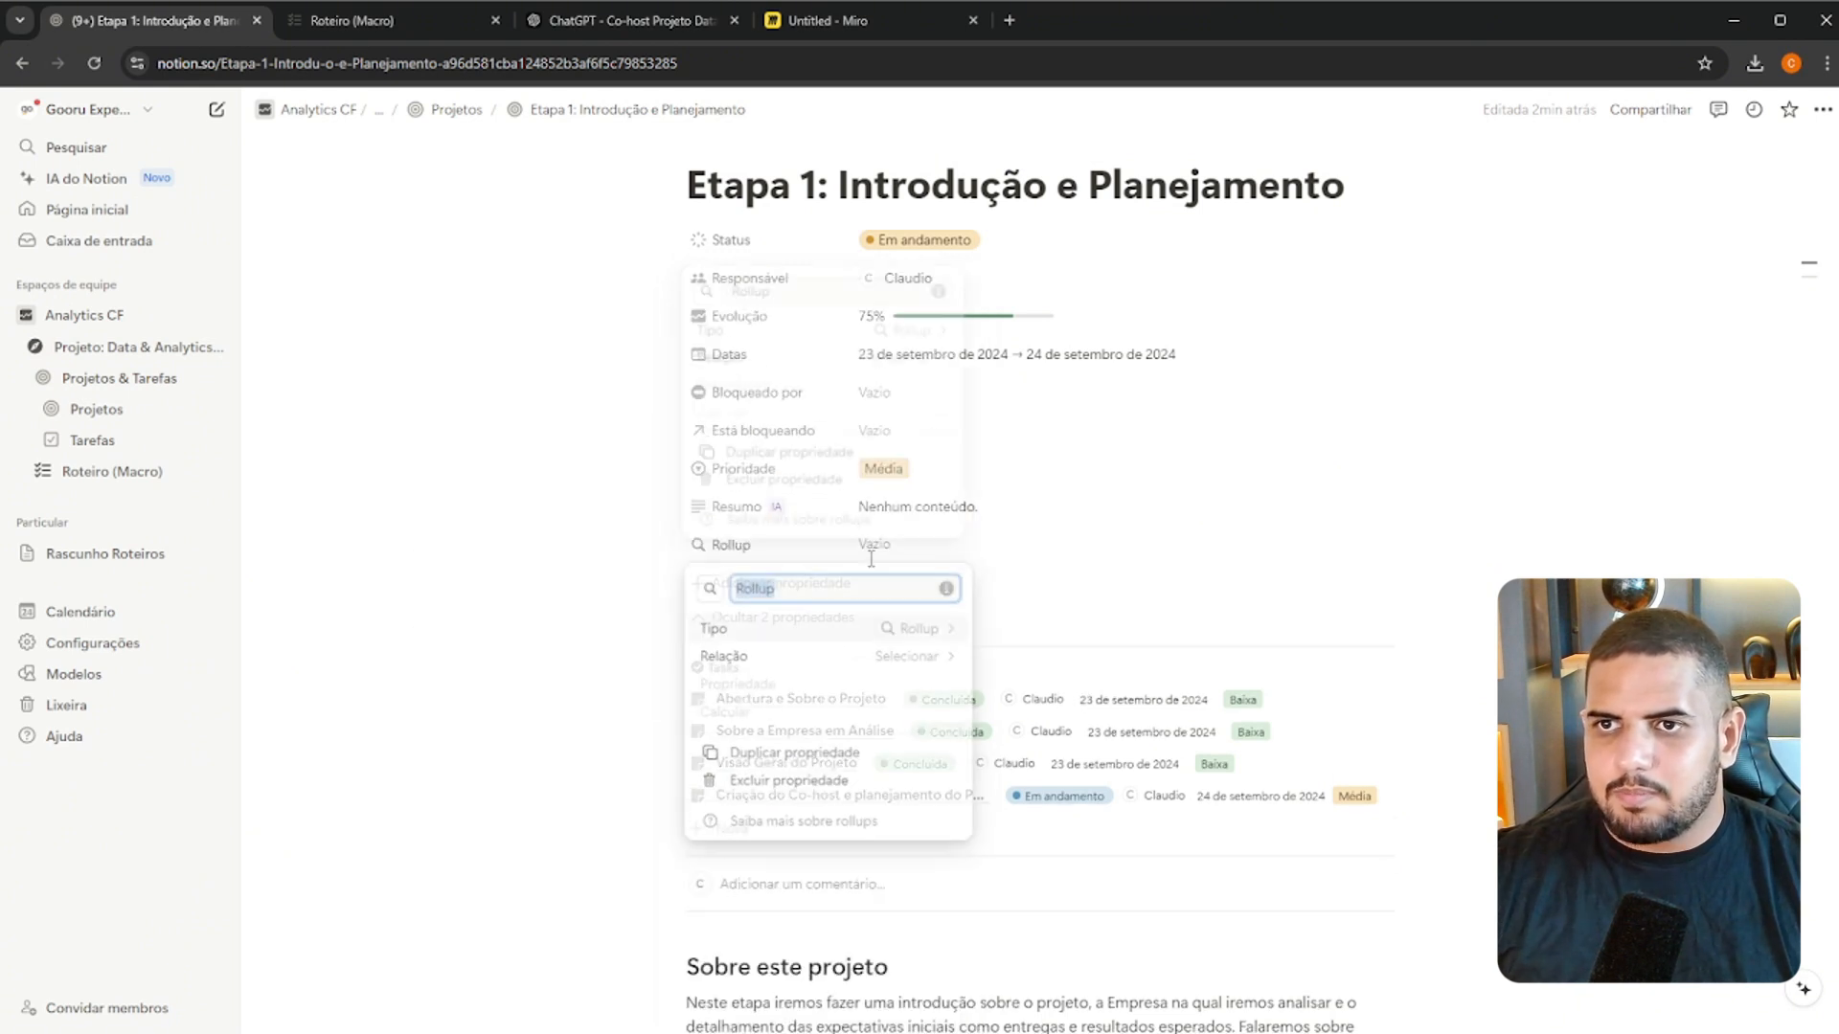
click(946, 657)
click(937, 632)
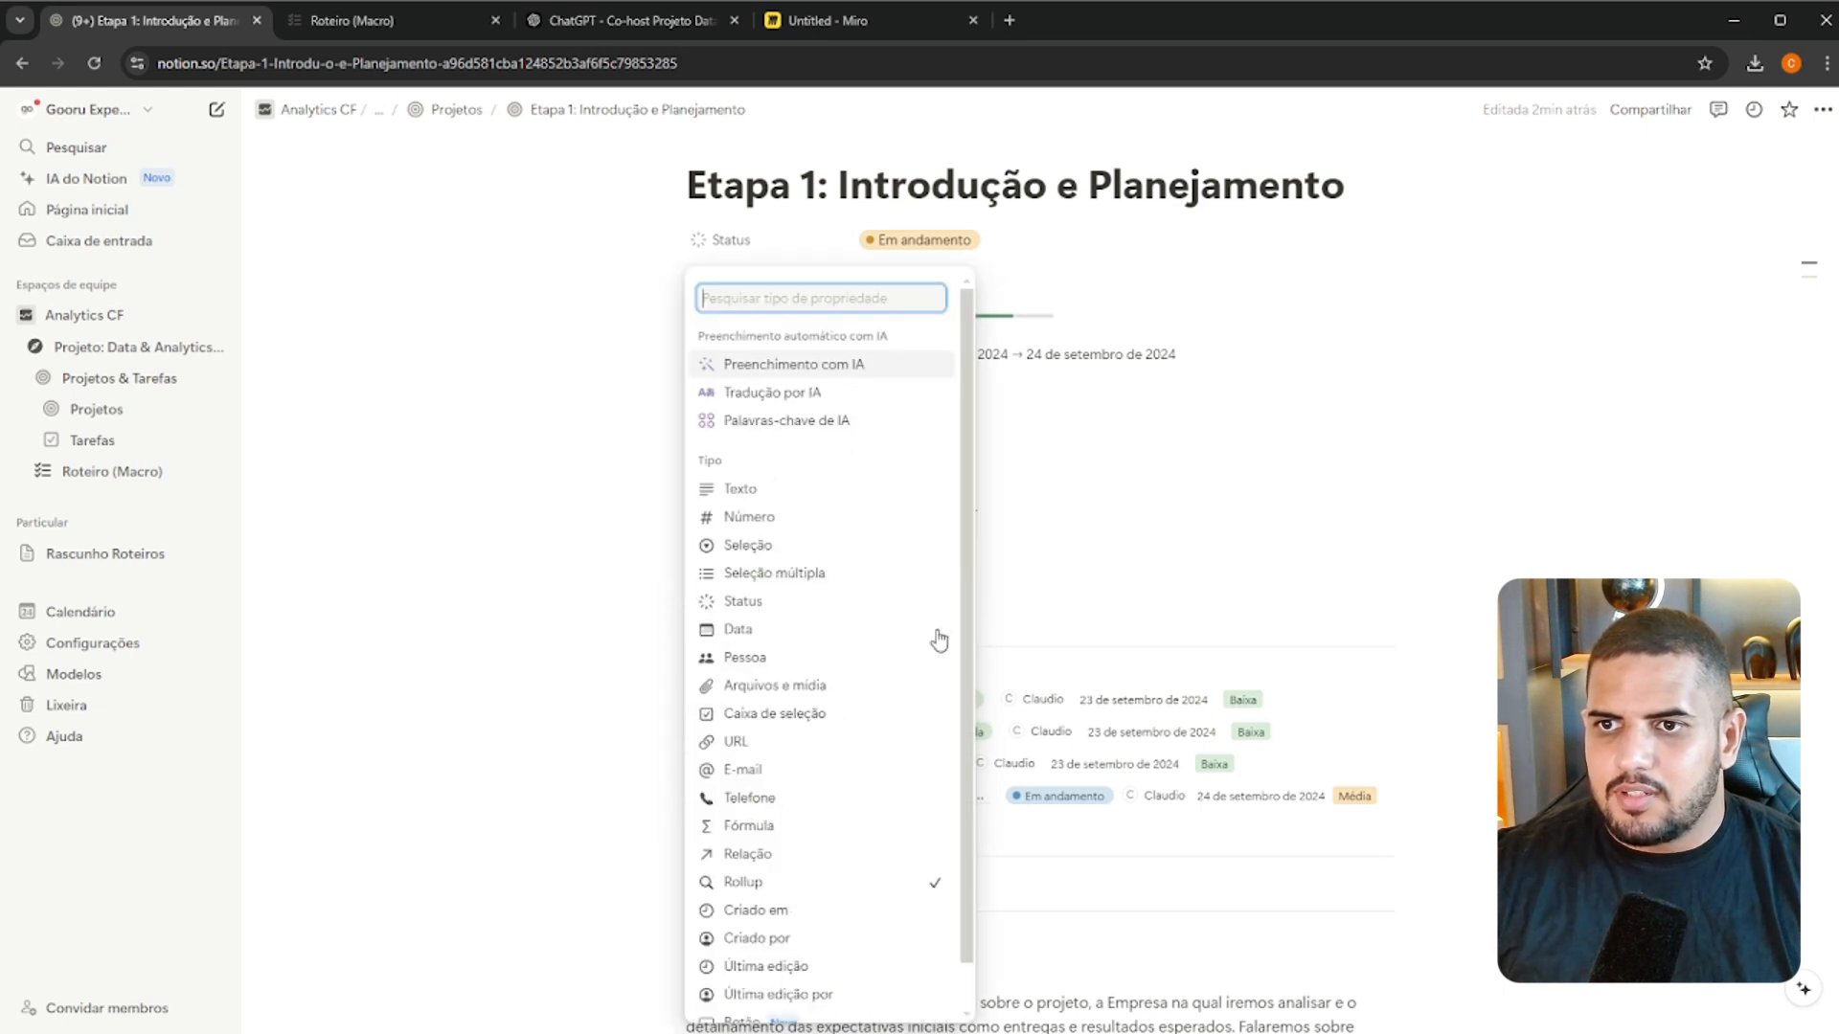
key(Escape)
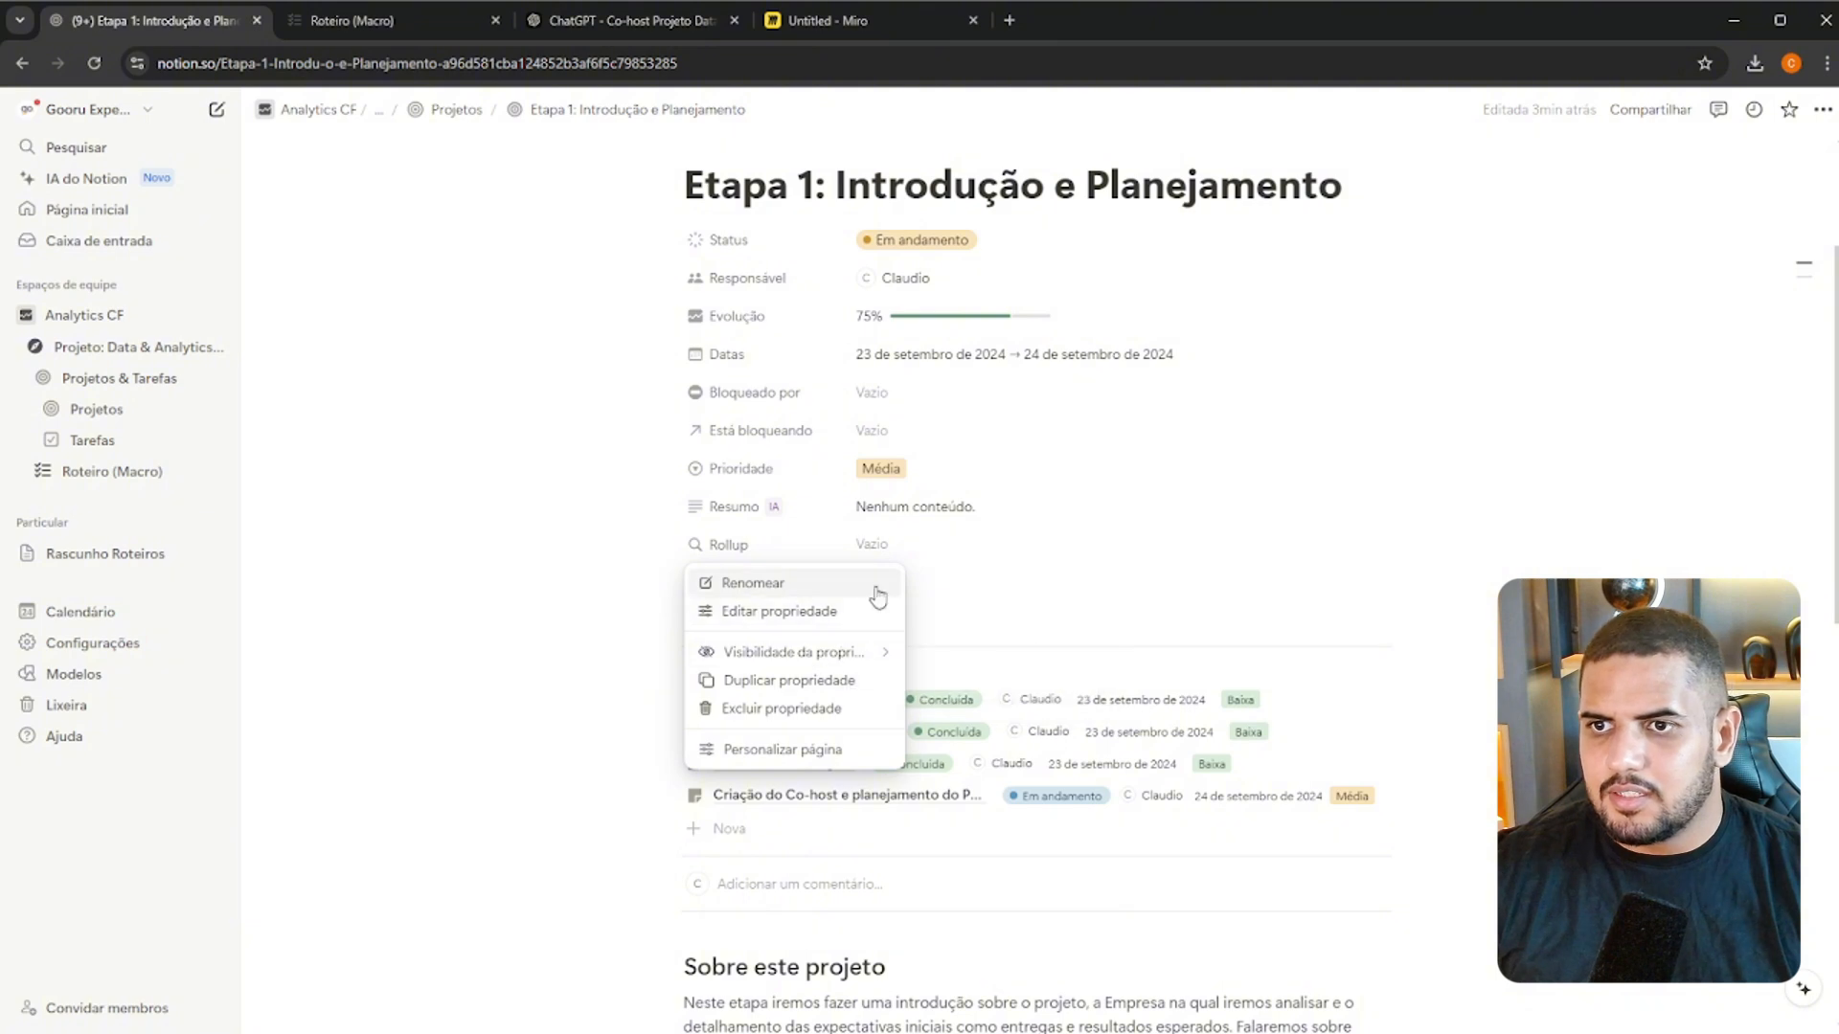
Point the new Rollup property at the Tasks relation and its Horas Dev. property
click(900, 543)
click(810, 555)
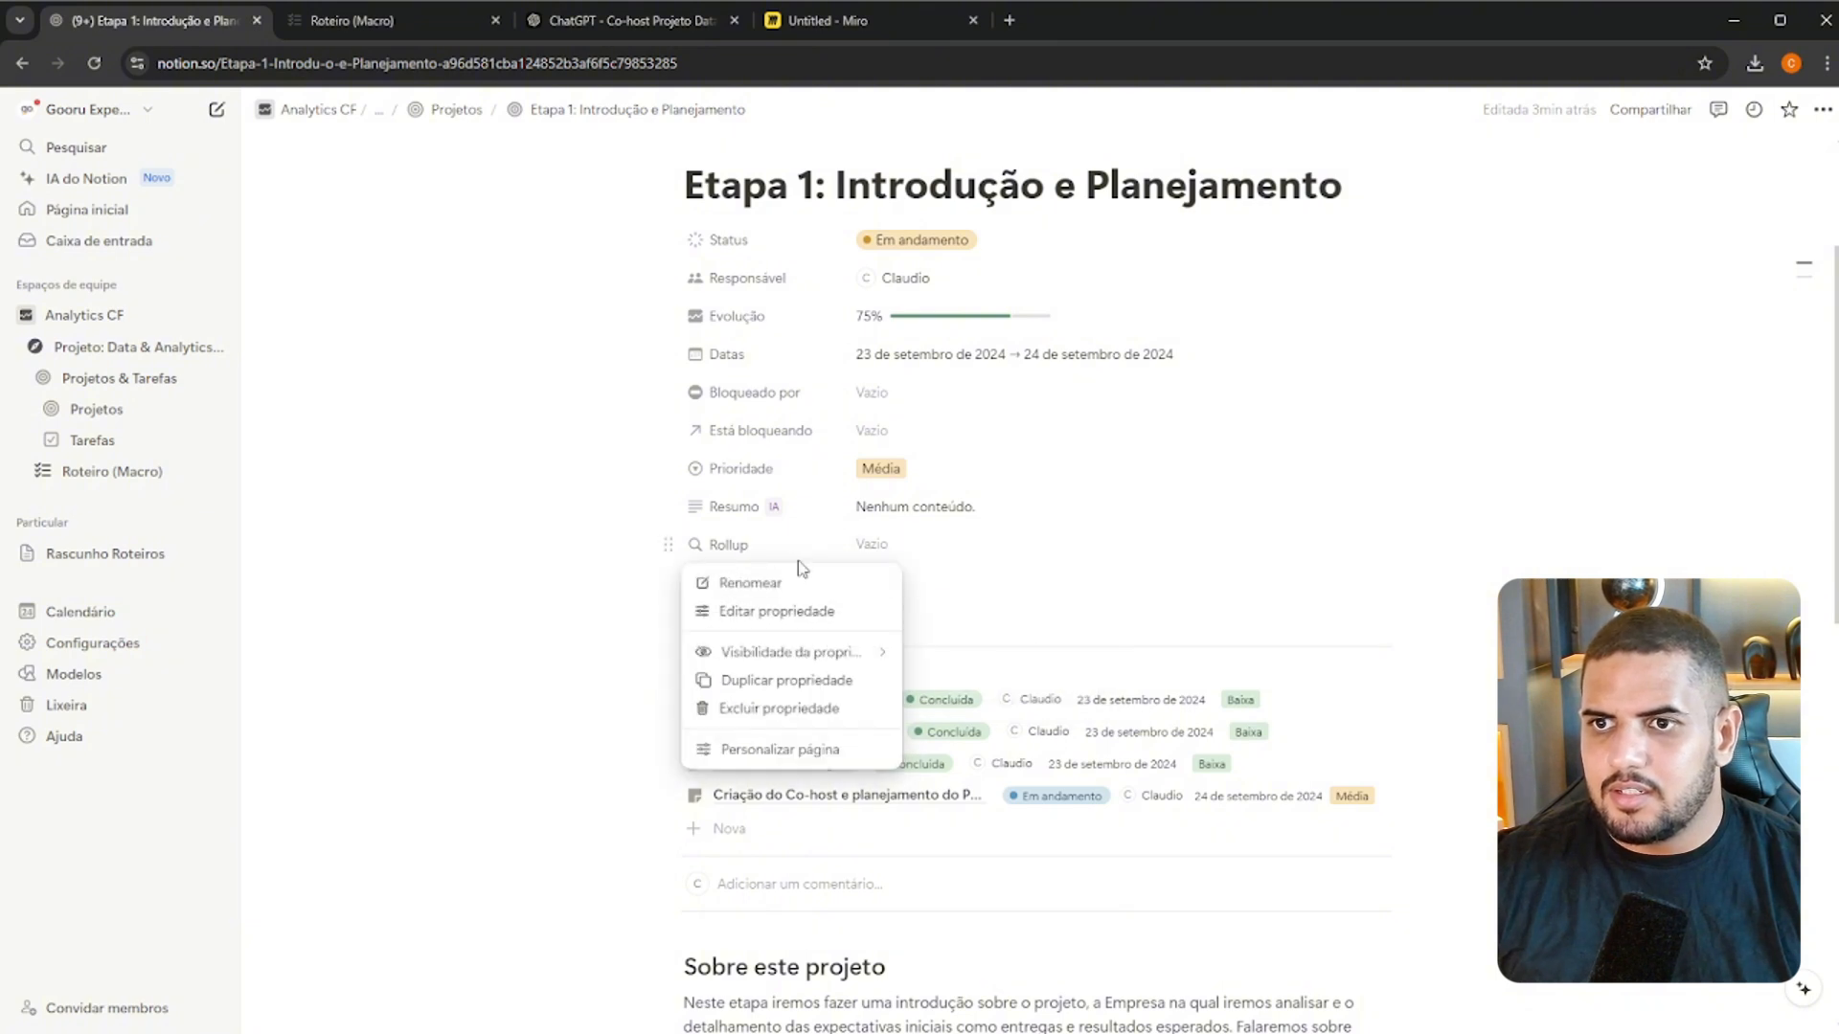
click(821, 612)
click(934, 657)
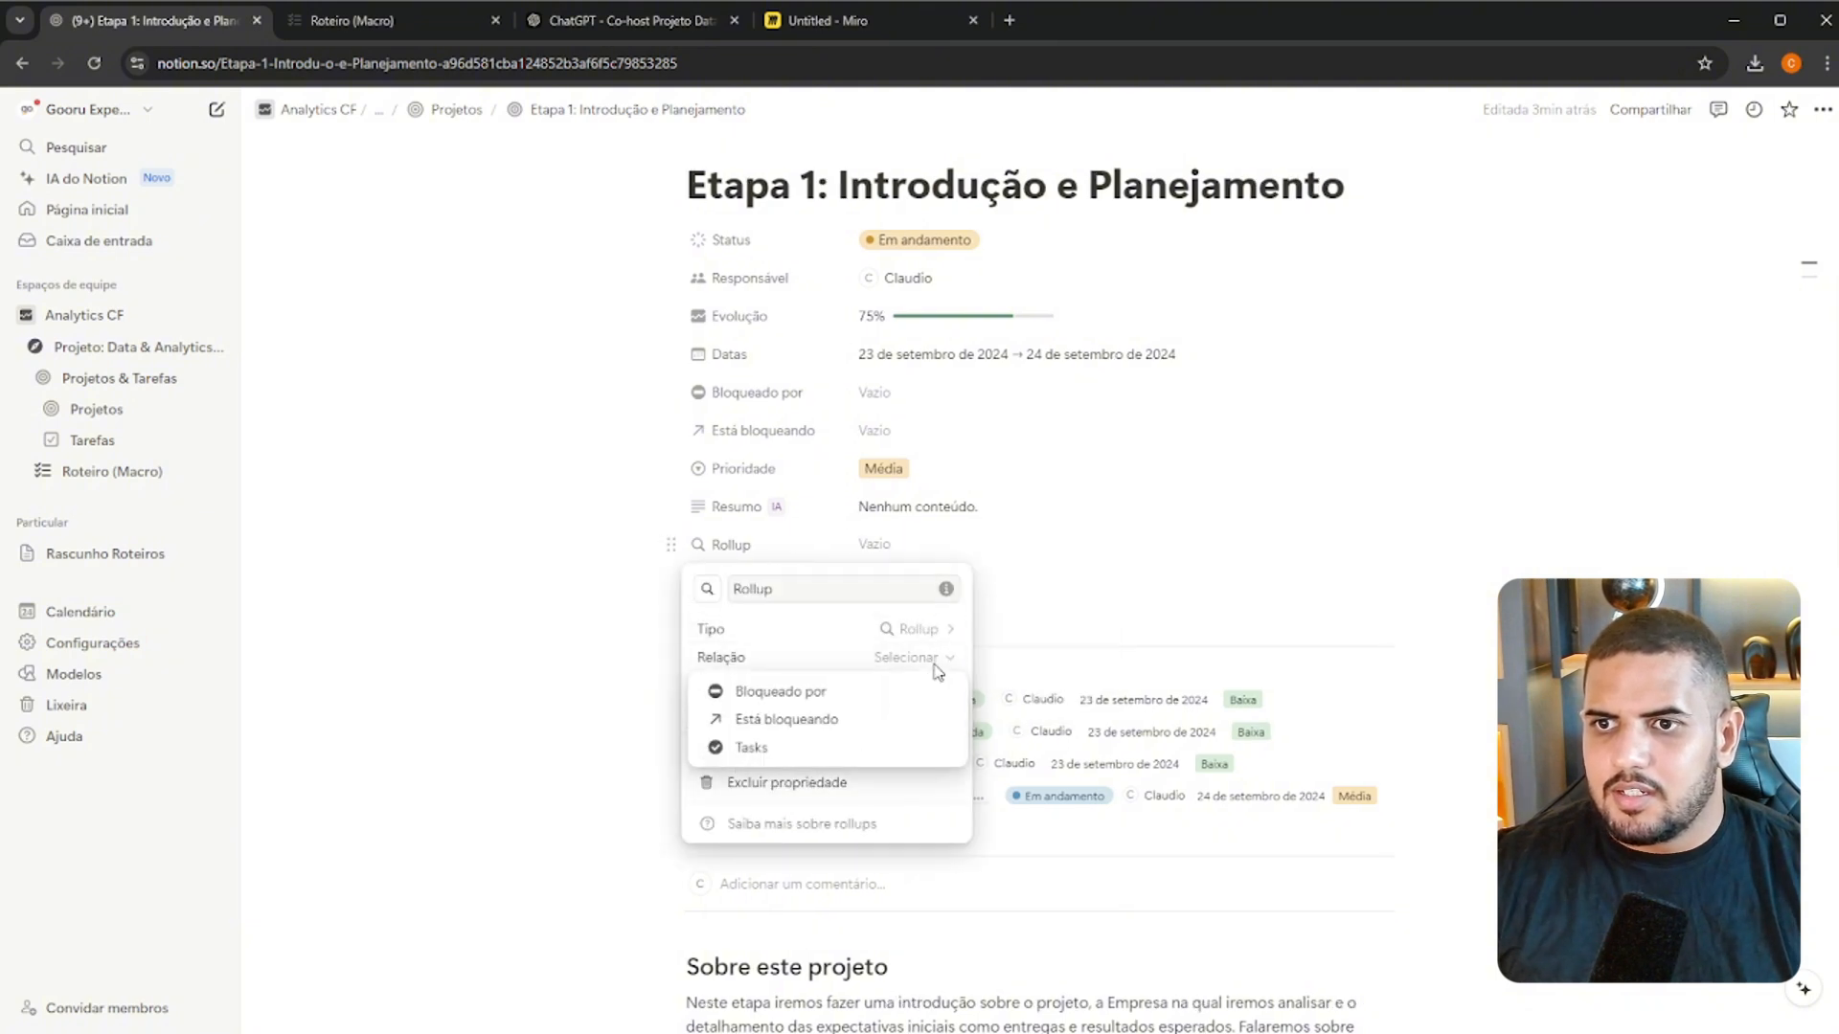
click(826, 747)
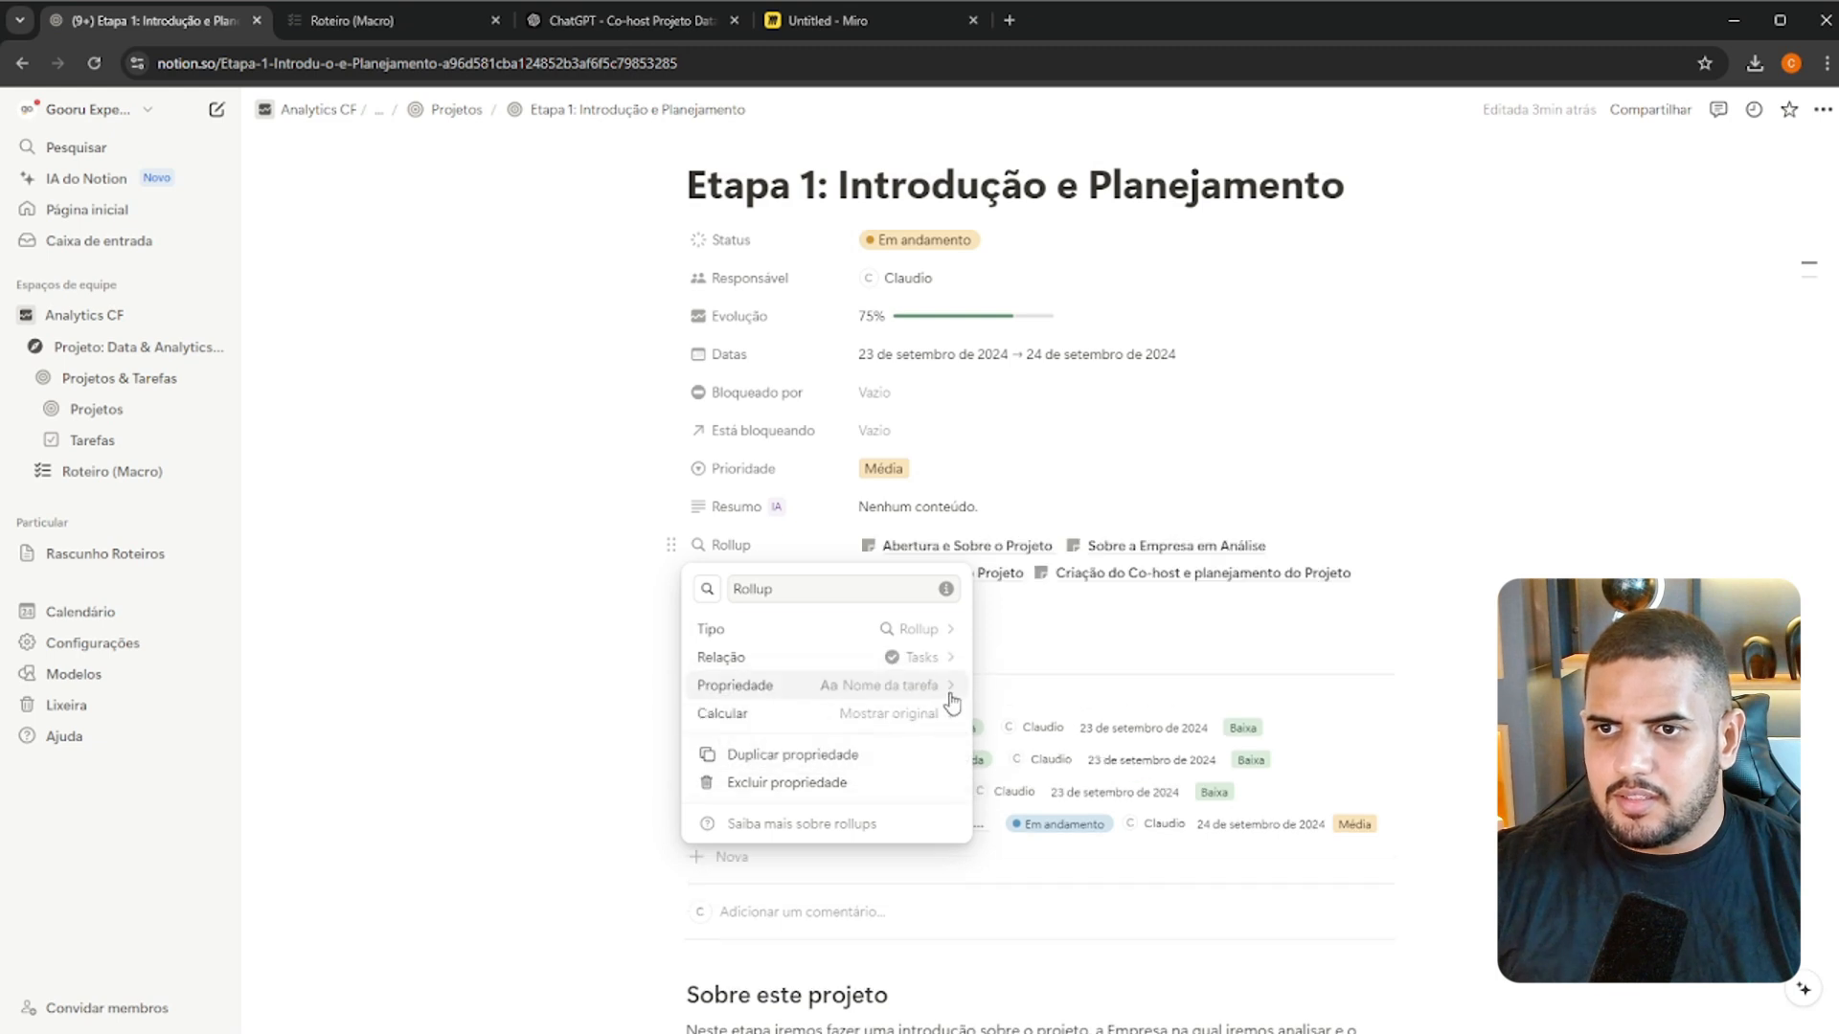
click(951, 697)
click(882, 427)
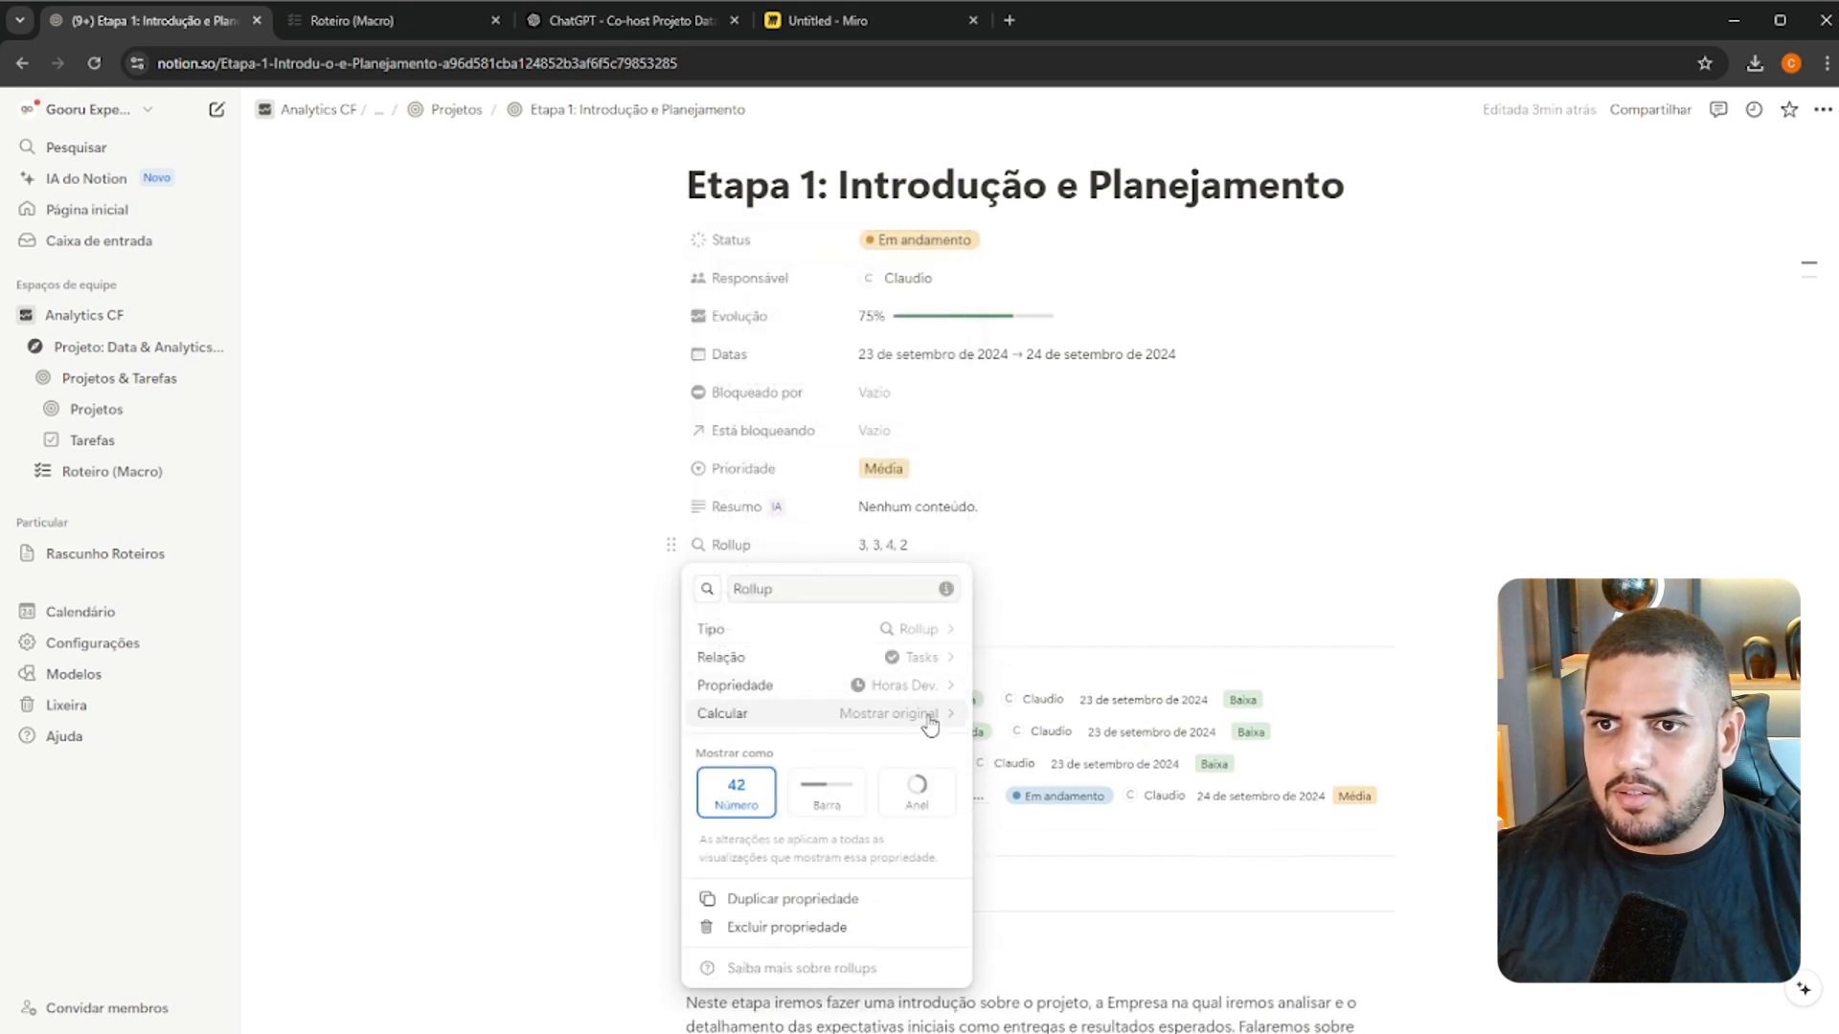
Set the rollup to calculate the Soma and rename the property as Total Horas
click(929, 724)
mouse_move(898, 865)
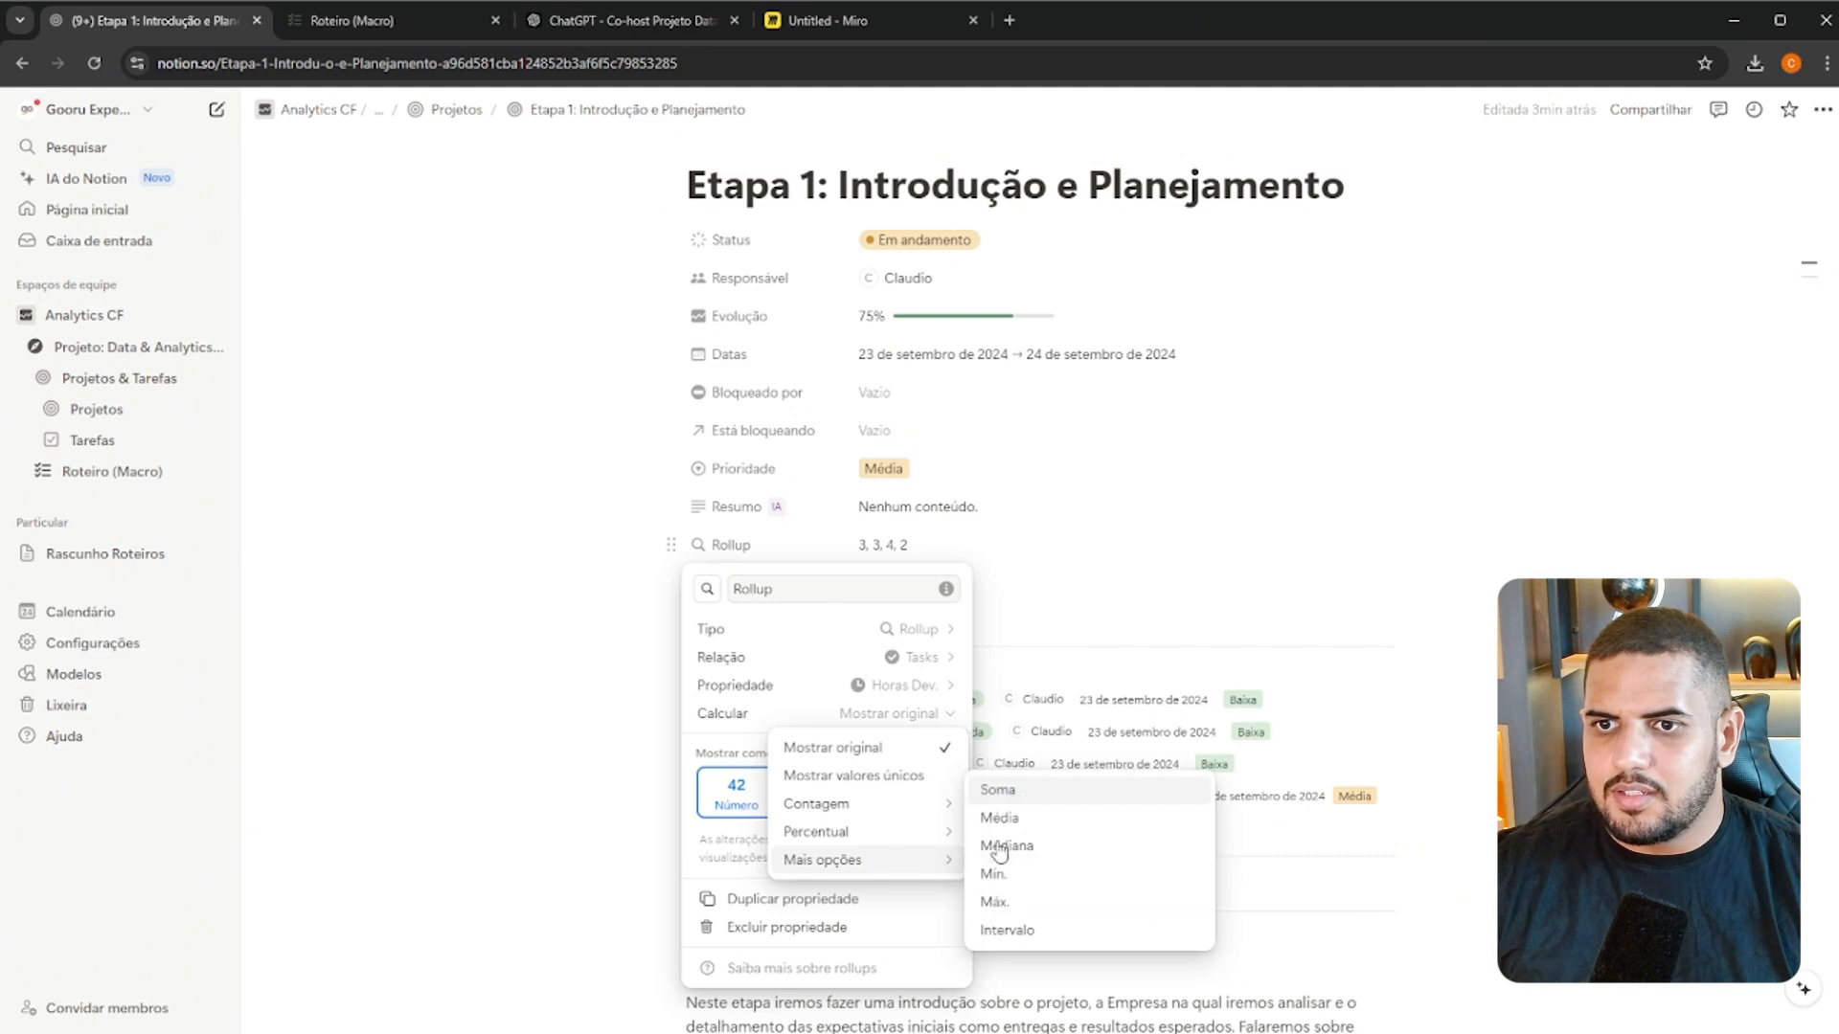
click(998, 789)
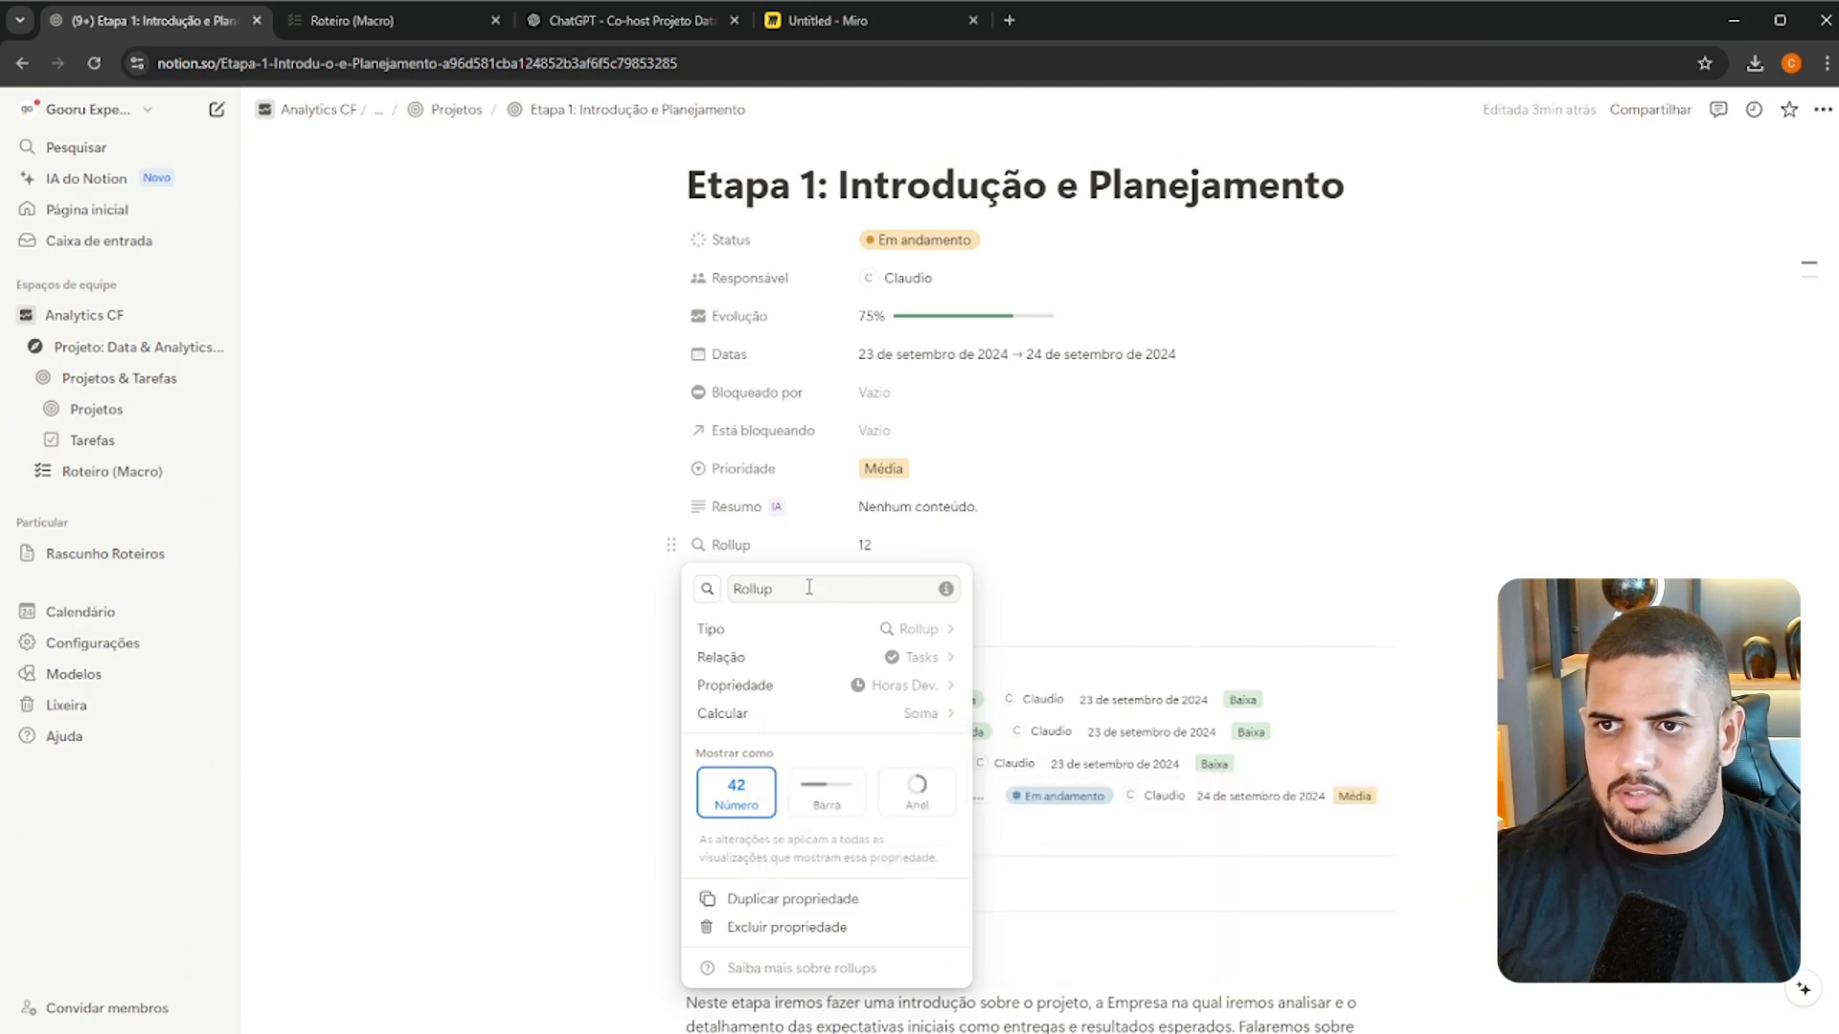
text(Total Horas)
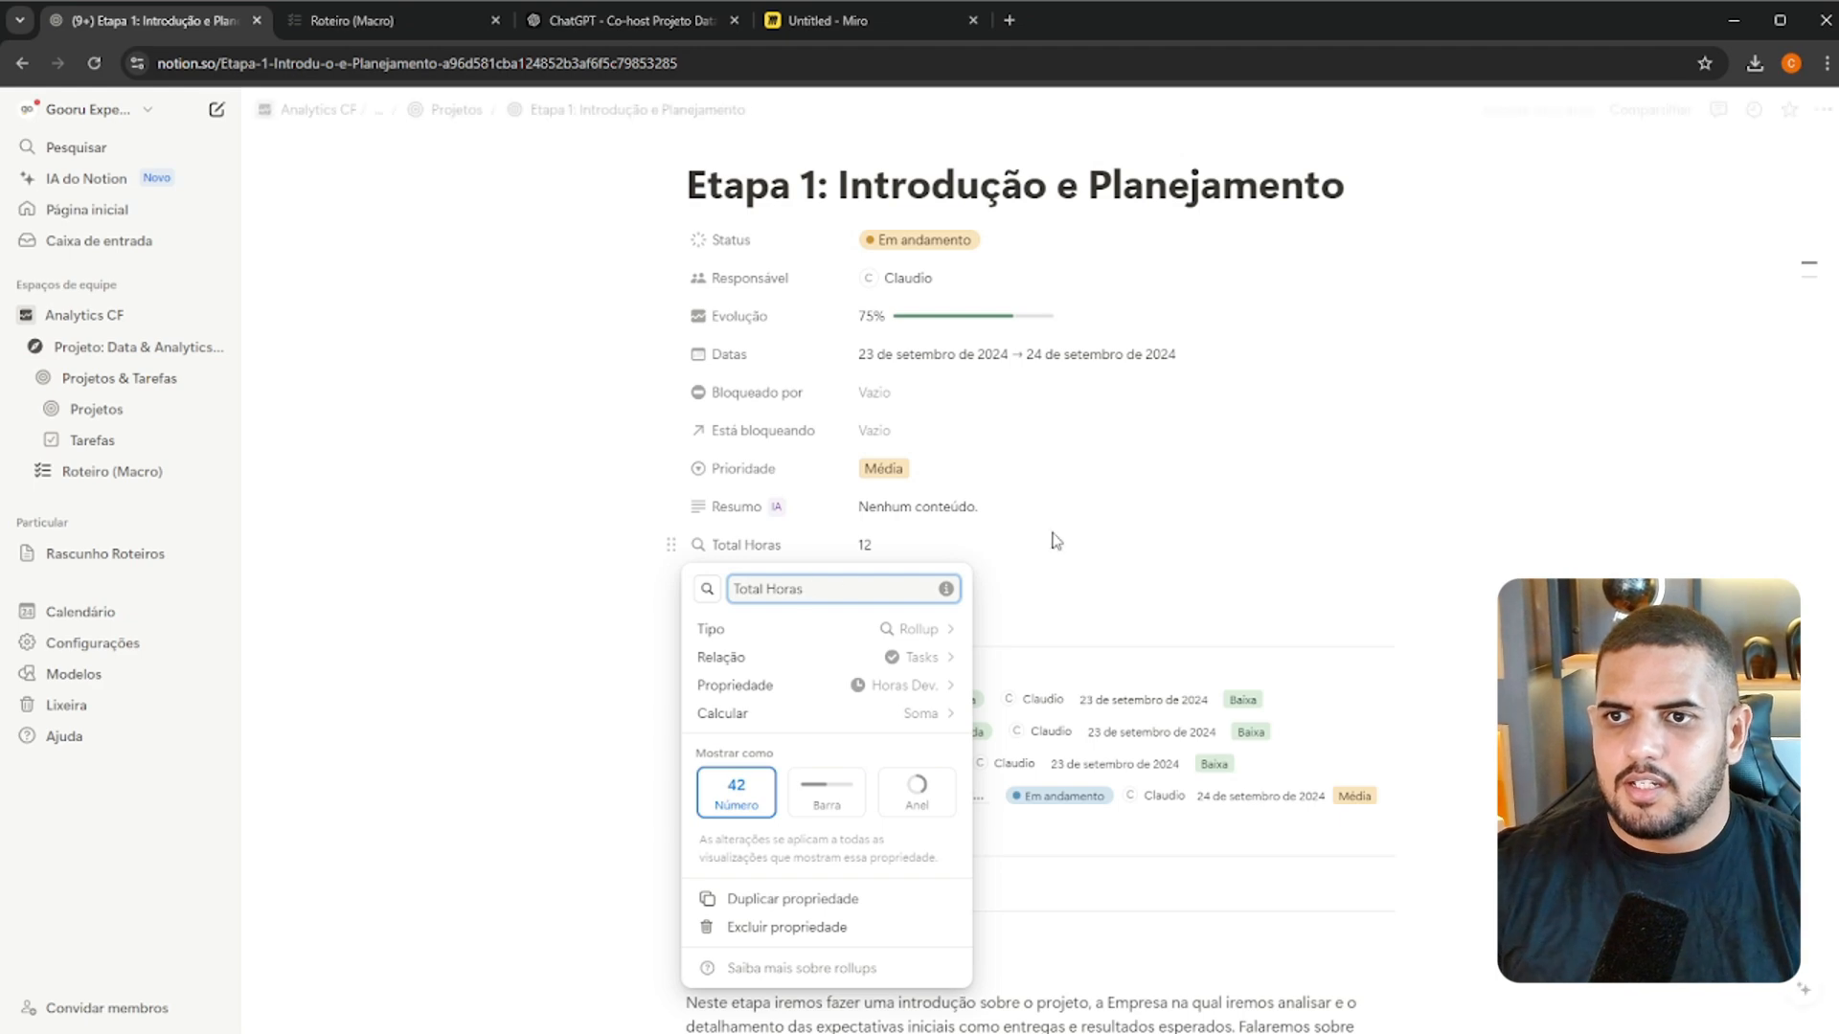
click(1056, 541)
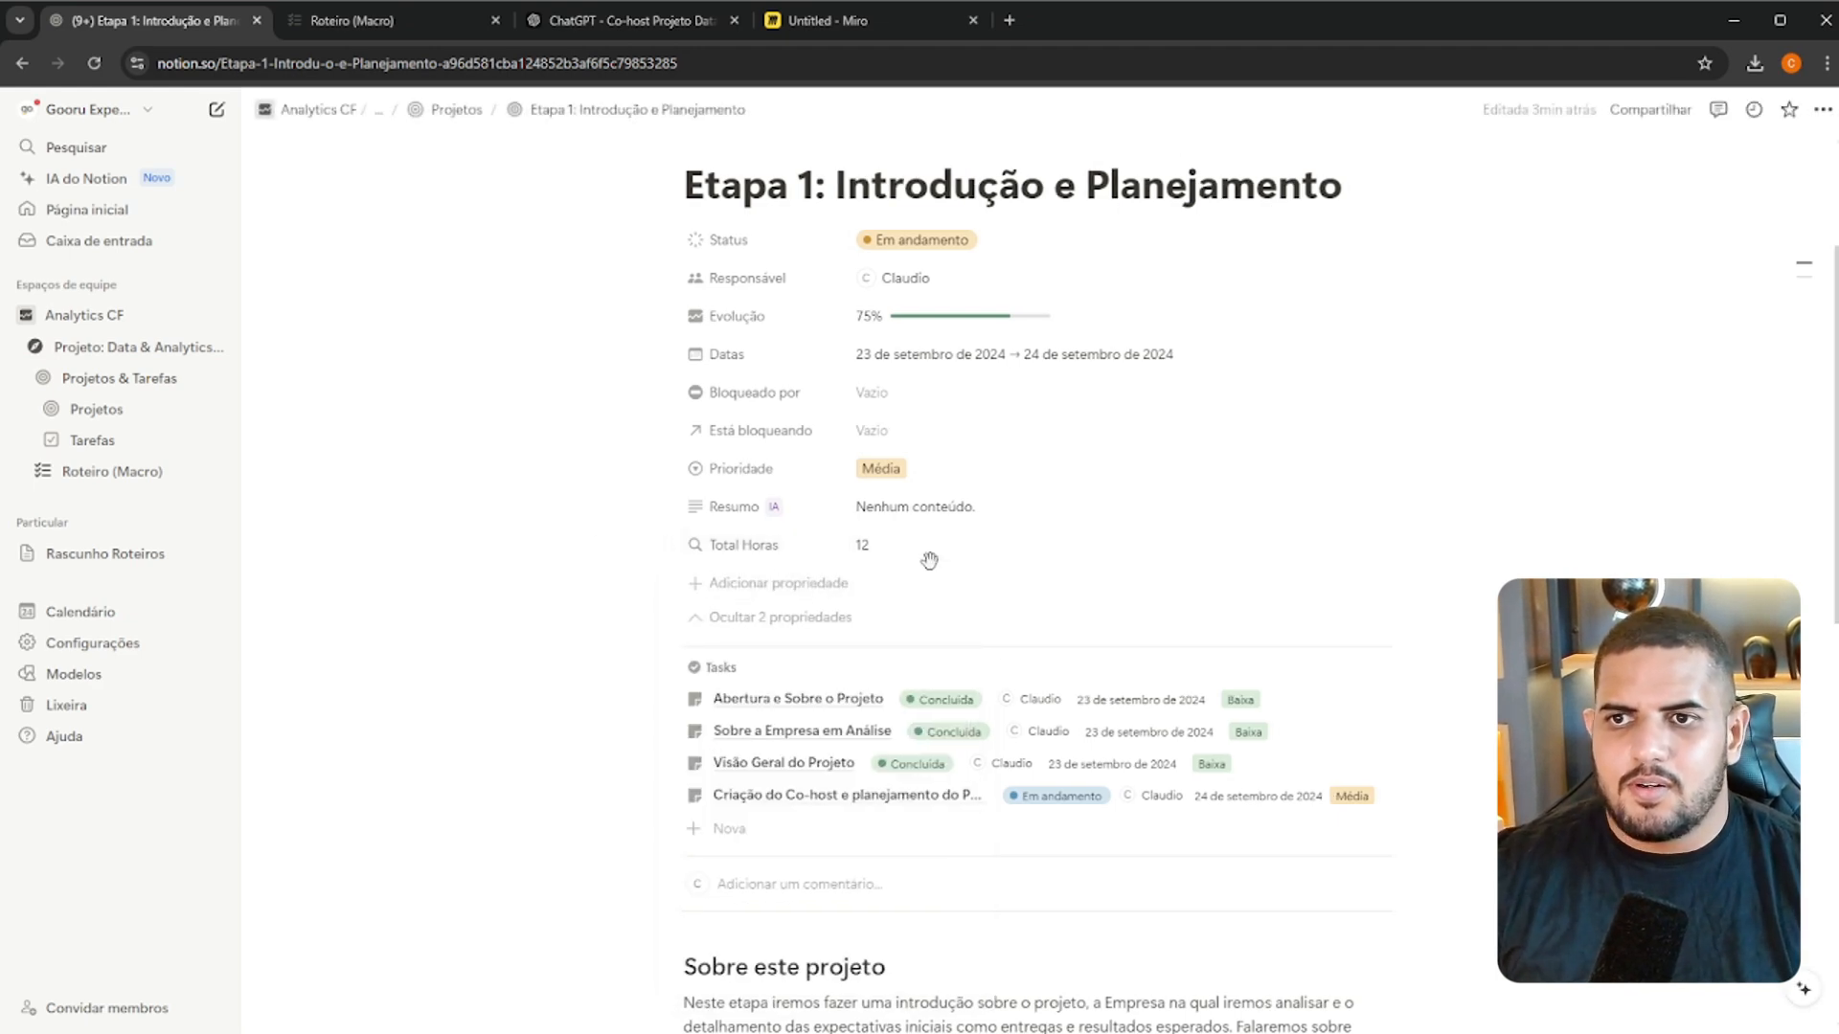
Open the "Criação do Co-host e planejamento do Projeto" and "Abertura e Sobre o Projeto" tasks and check their Horas Dev
scroll(958, 566, down, 5)
scroll(1150, 743, down, 2)
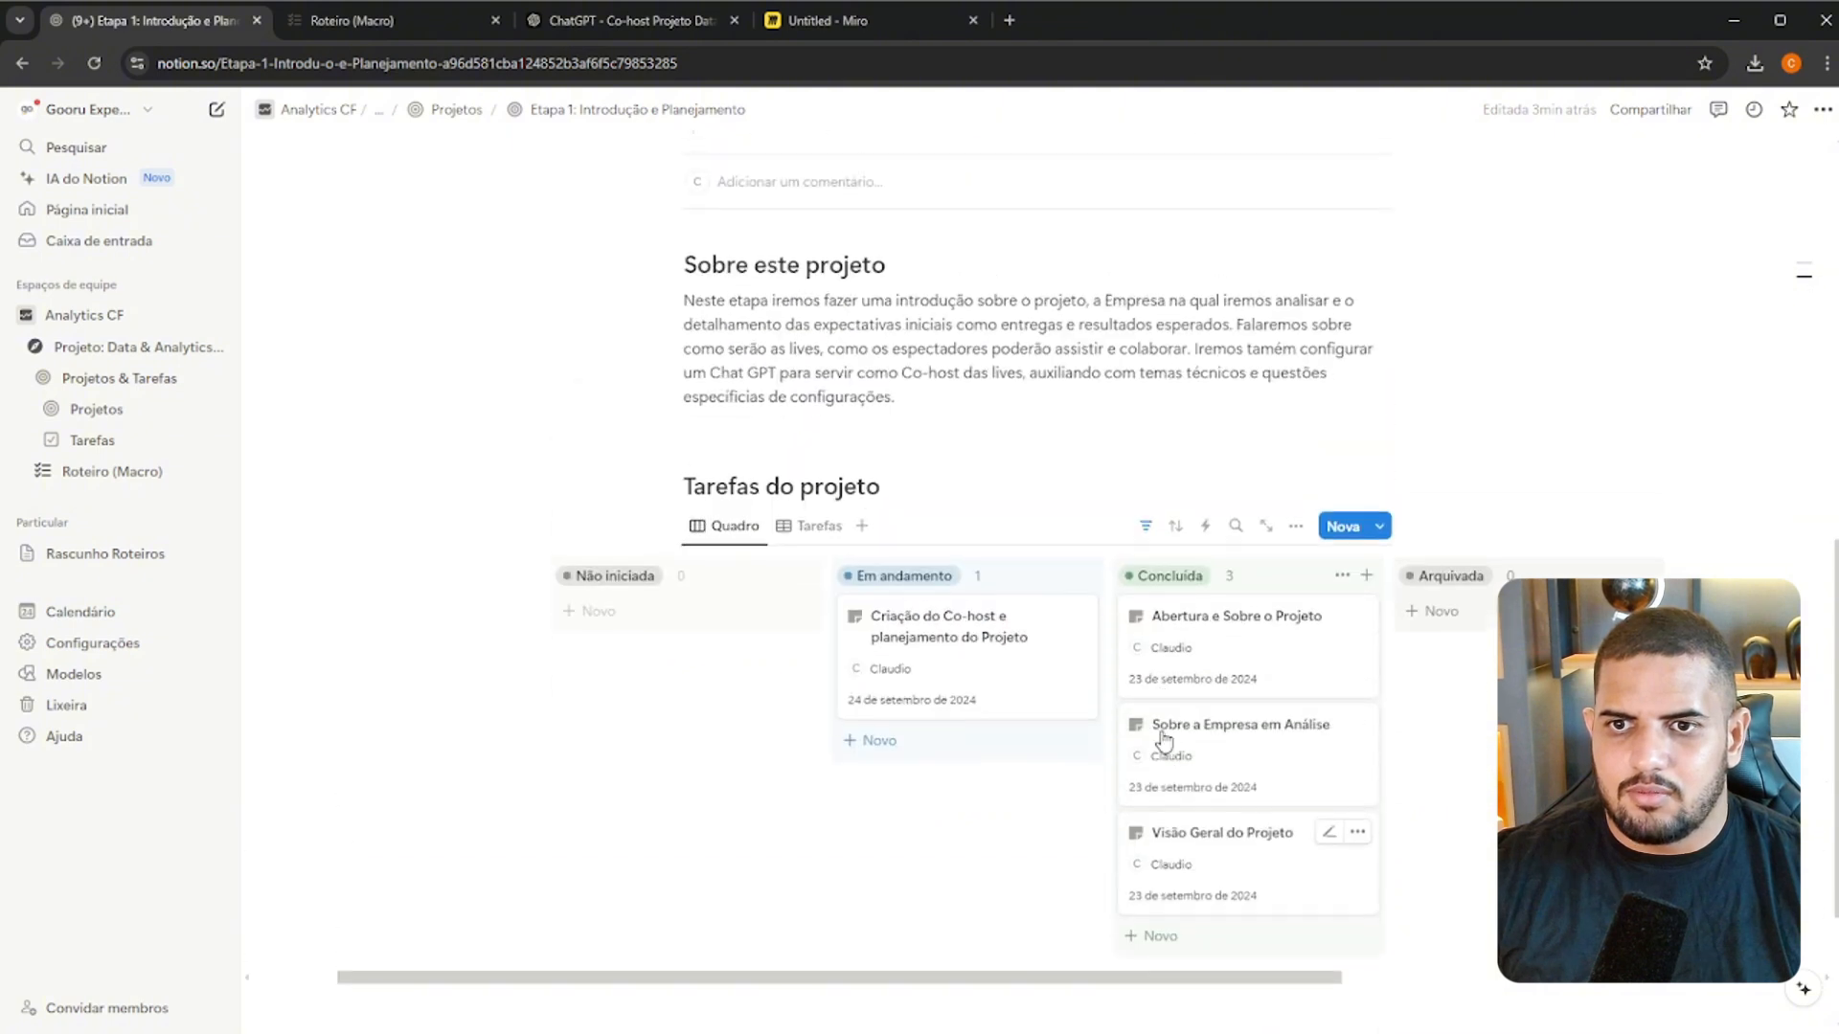
scroll(1102, 661, up, 5)
scroll(1063, 613, down, 5)
click(997, 650)
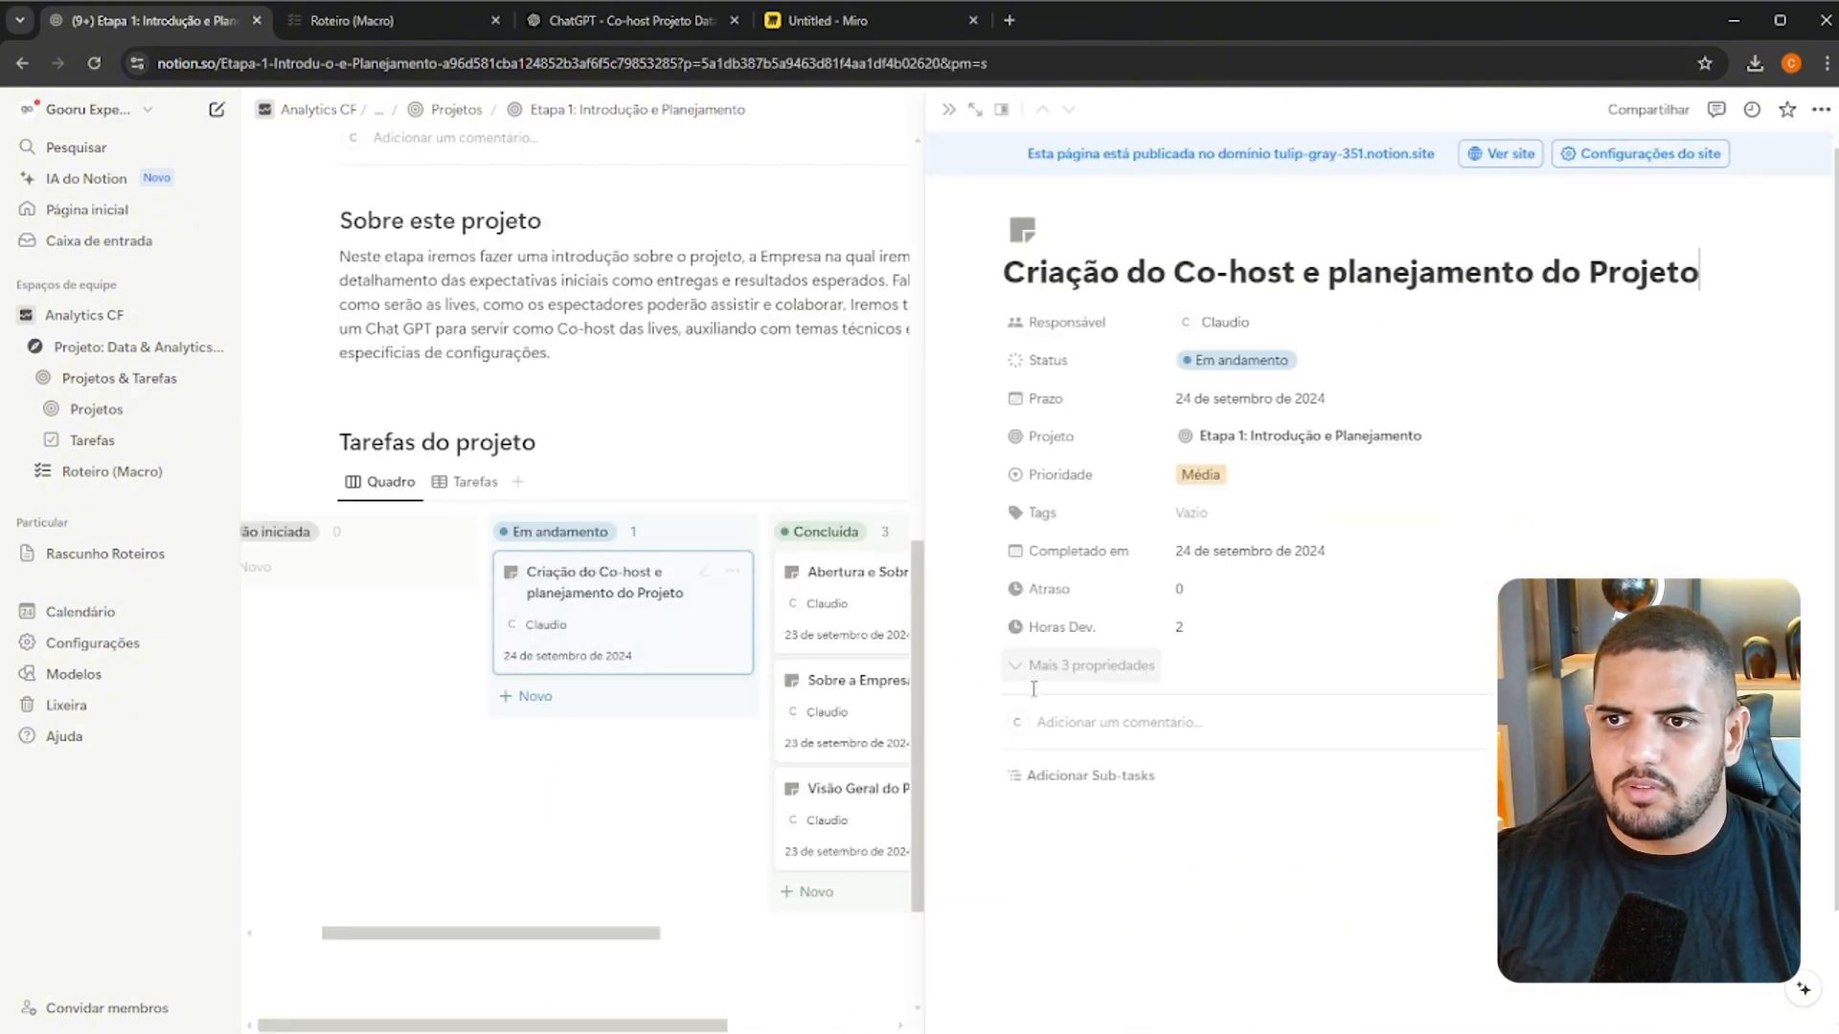
click(879, 586)
click(1208, 642)
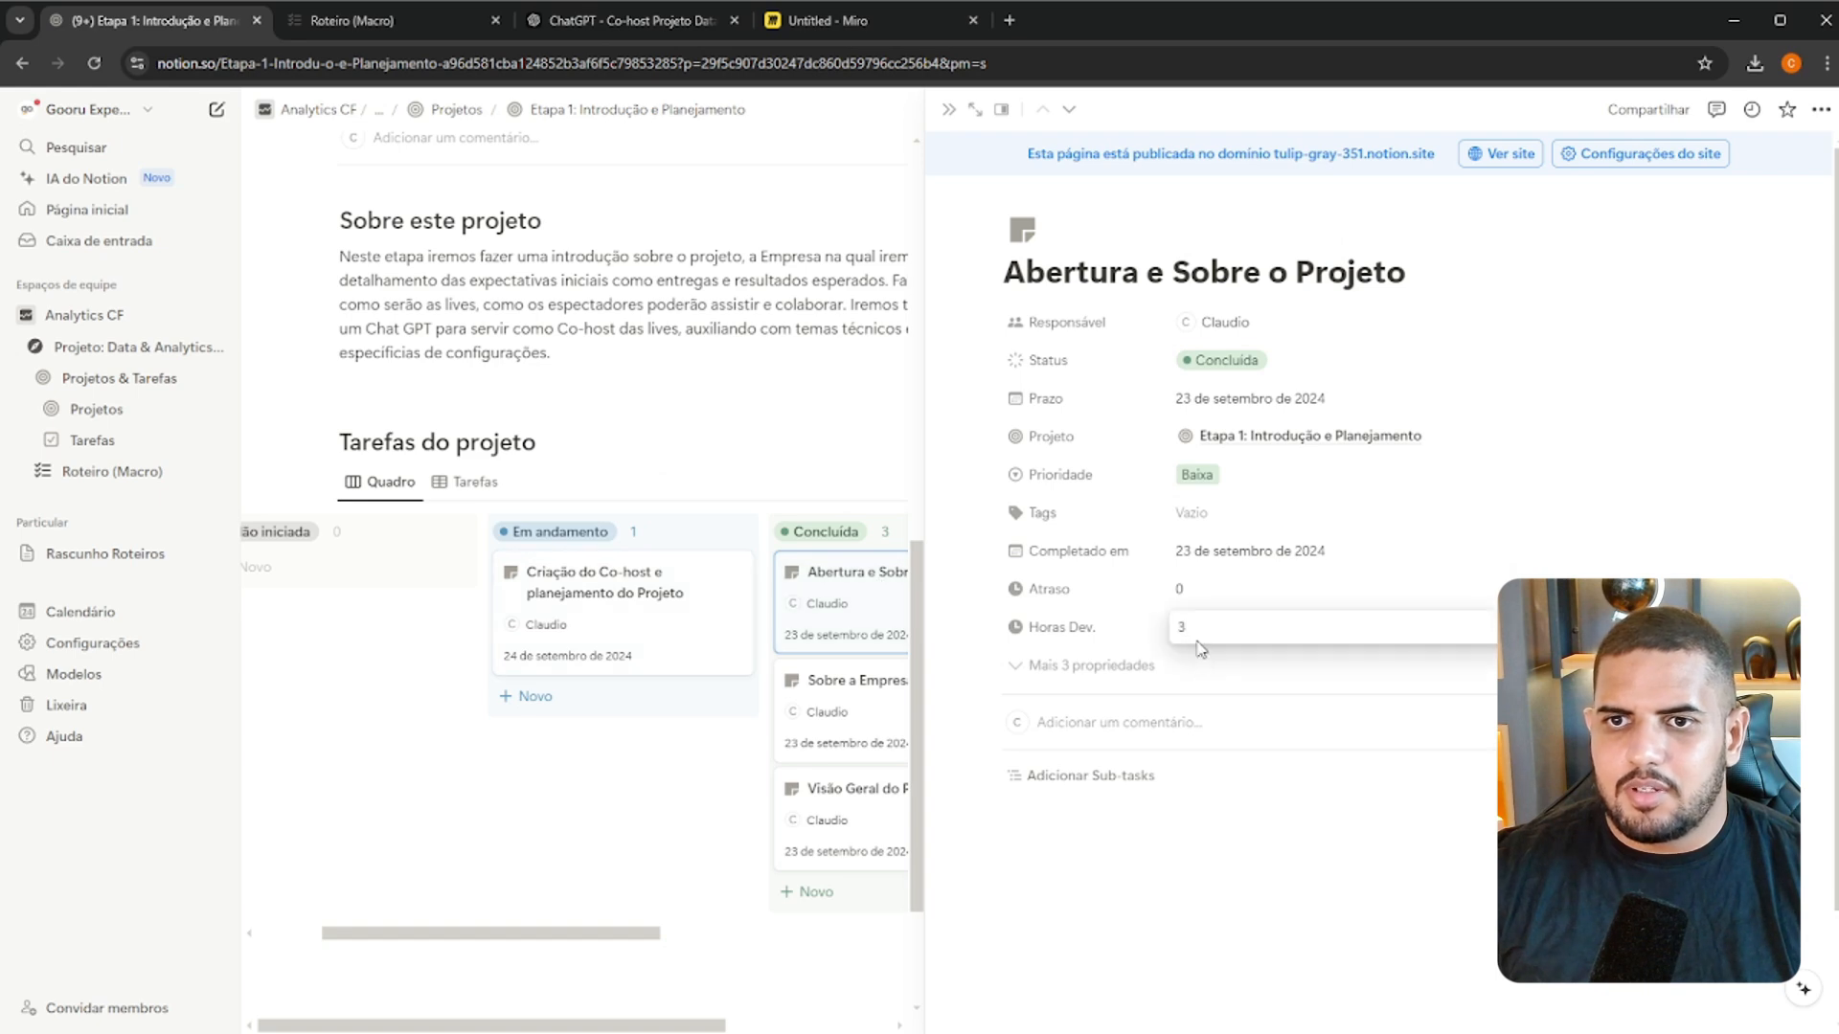
click(1165, 636)
Change the number format of the Horas Dev. property to Número com vírgulas
click(1059, 628)
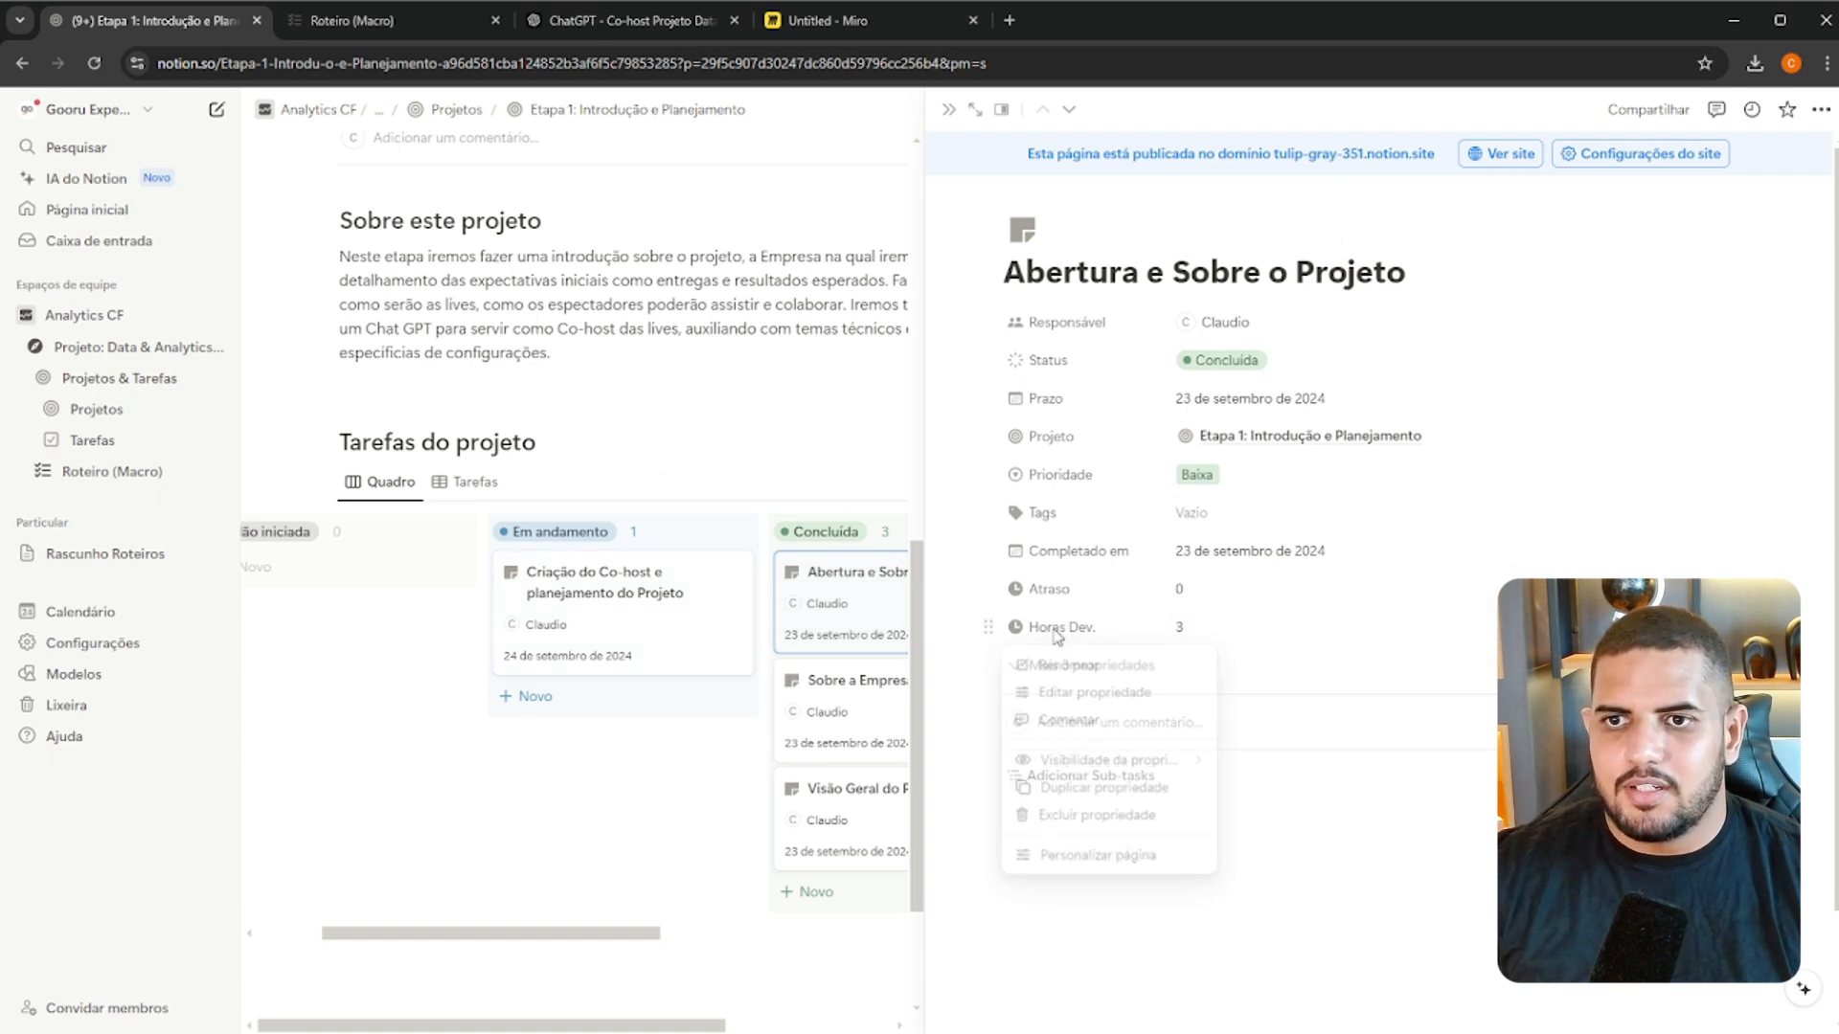
click(1111, 697)
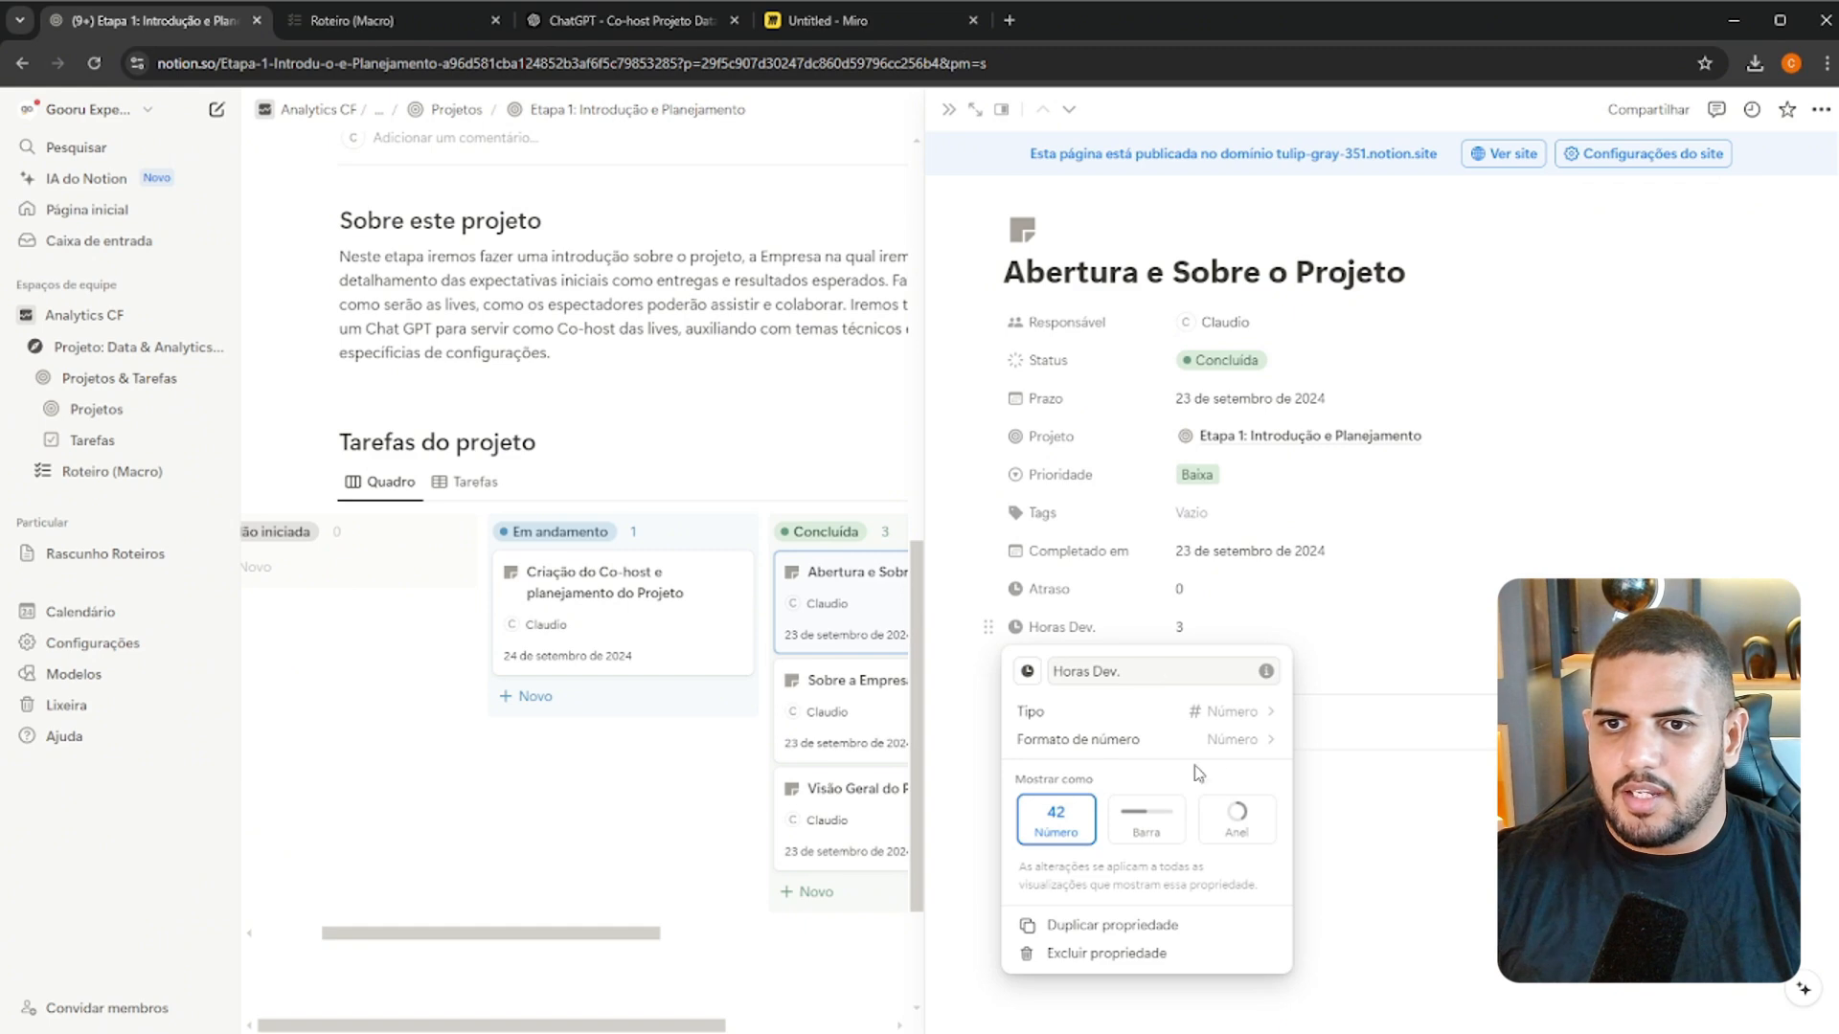
click(1235, 742)
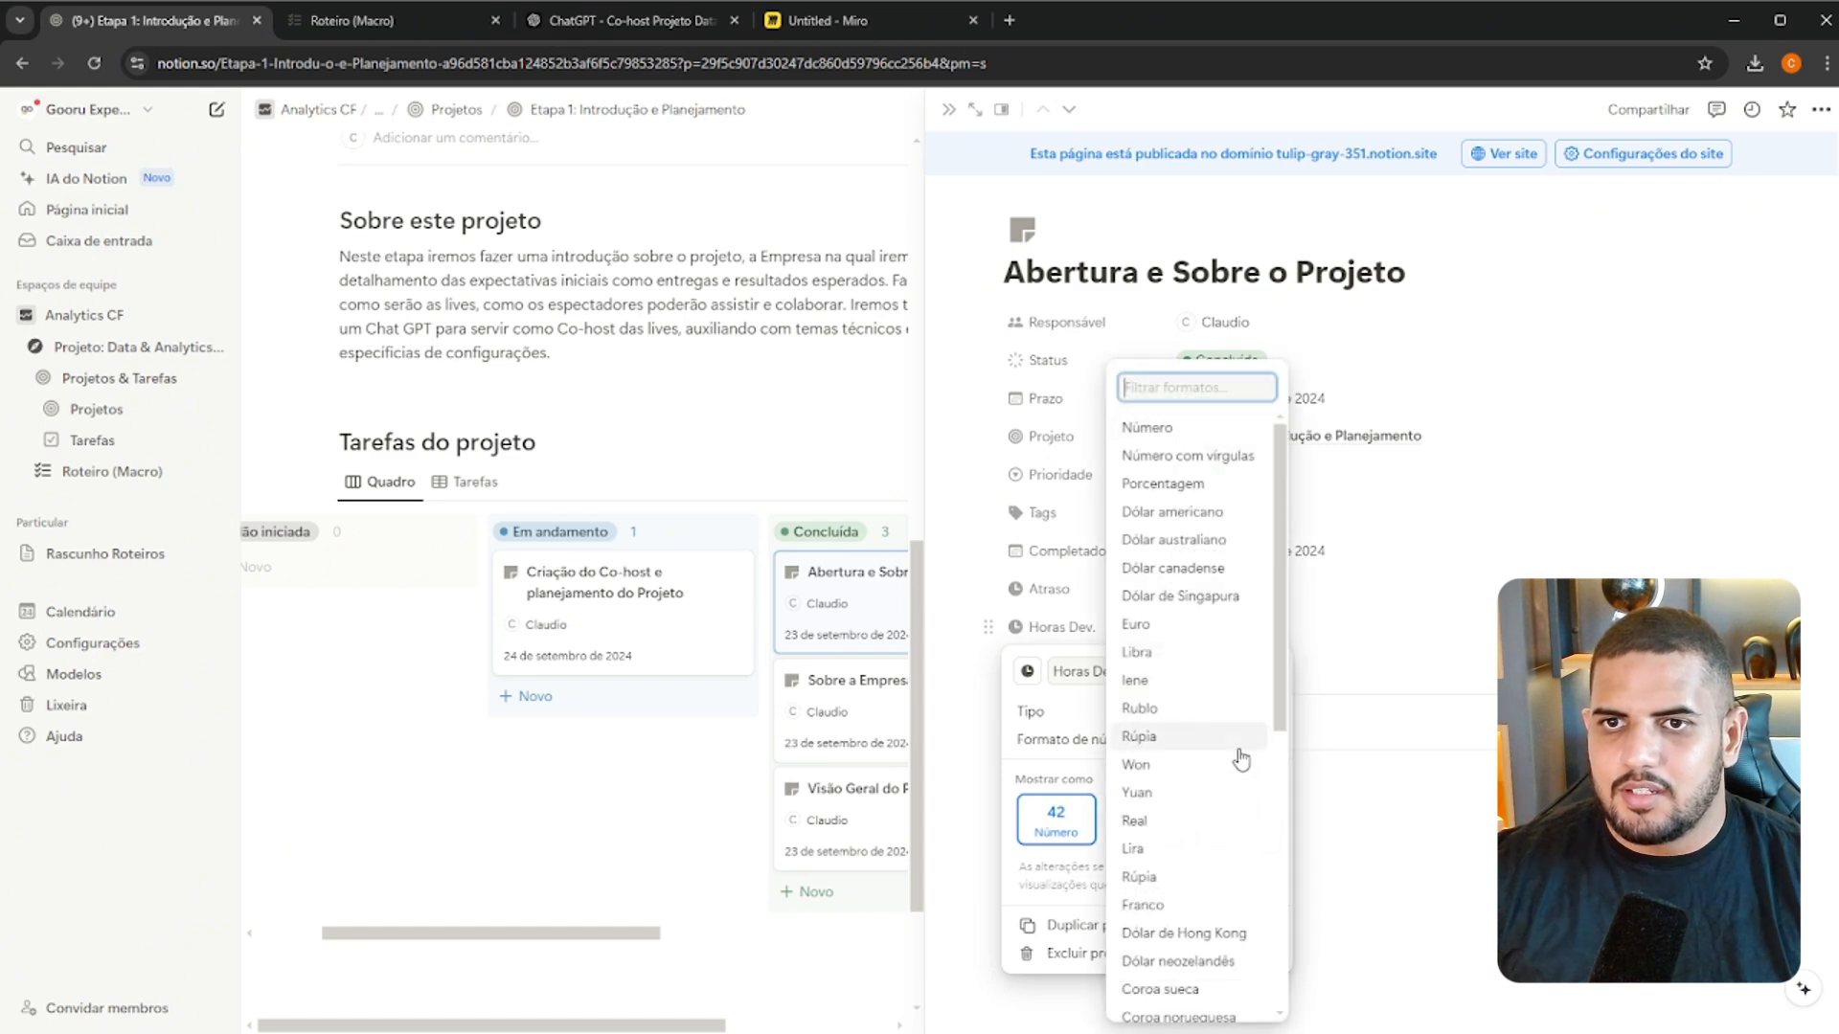
click(1240, 457)
Set Horas Dev. to 0,3 in the "Abertura e Sobre o Projeto" task
click(1232, 628)
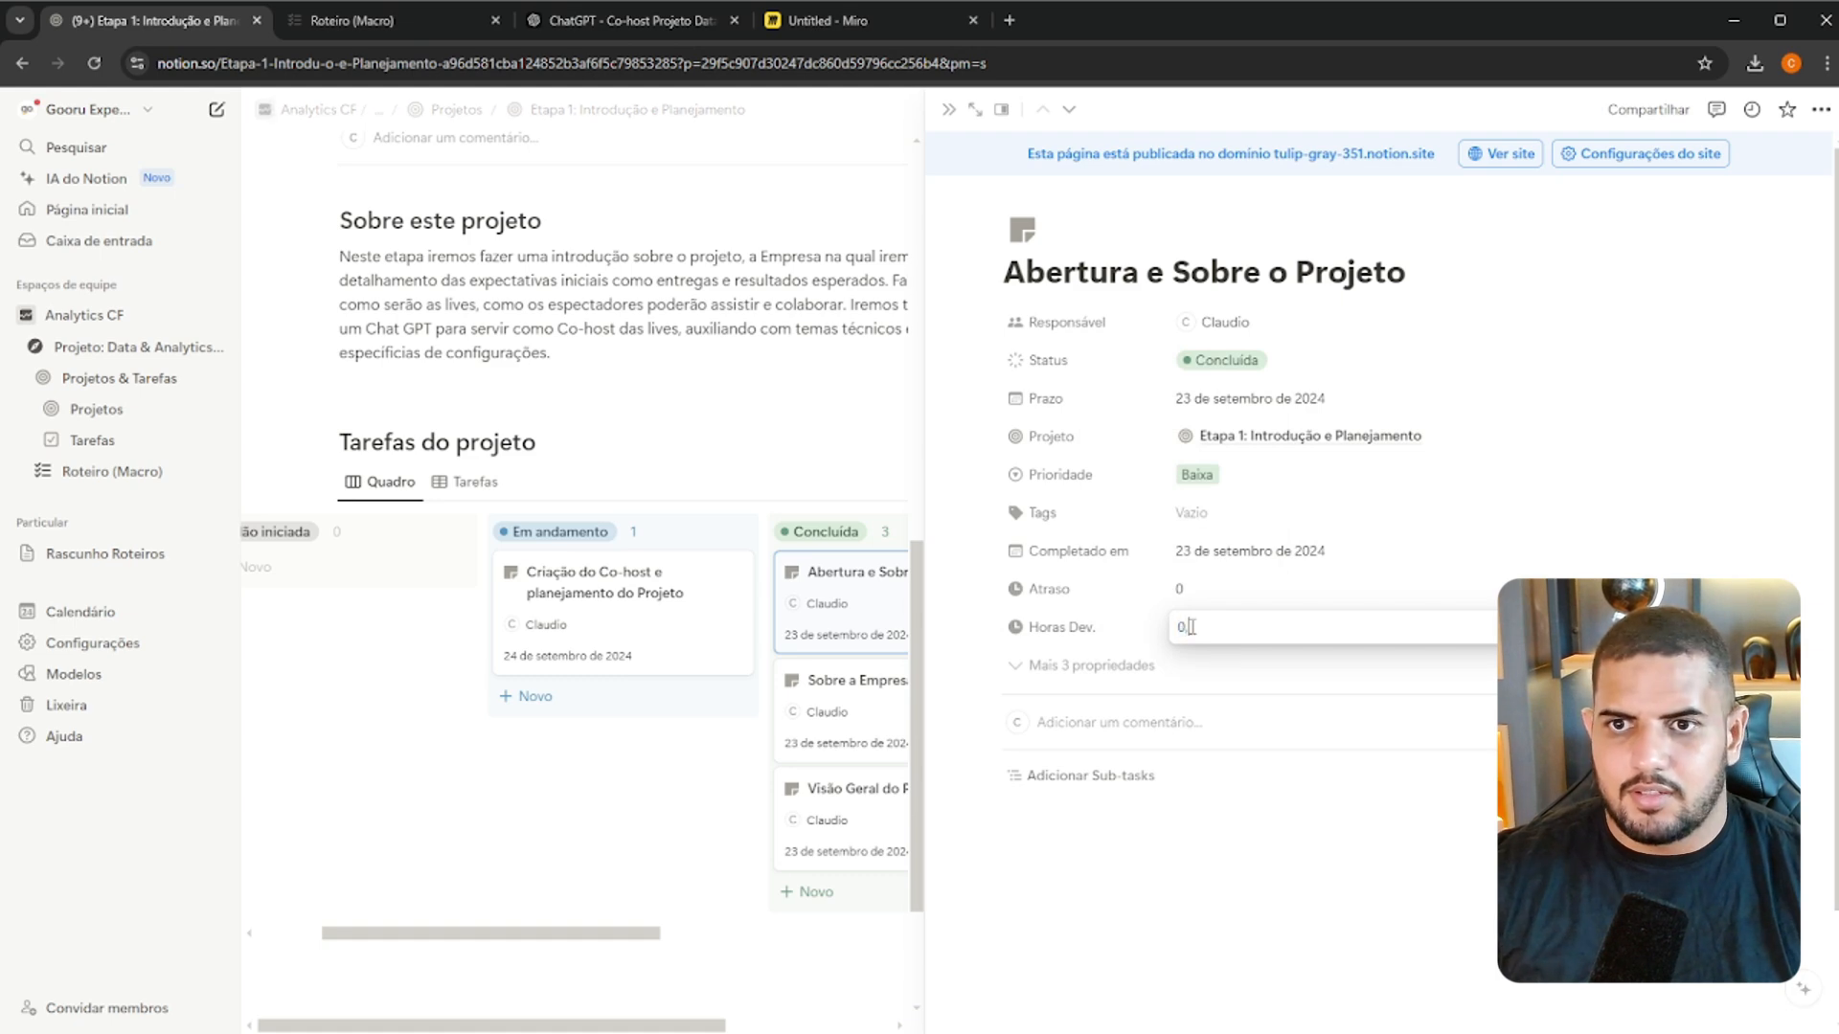
key(BackSpace)
text(3)
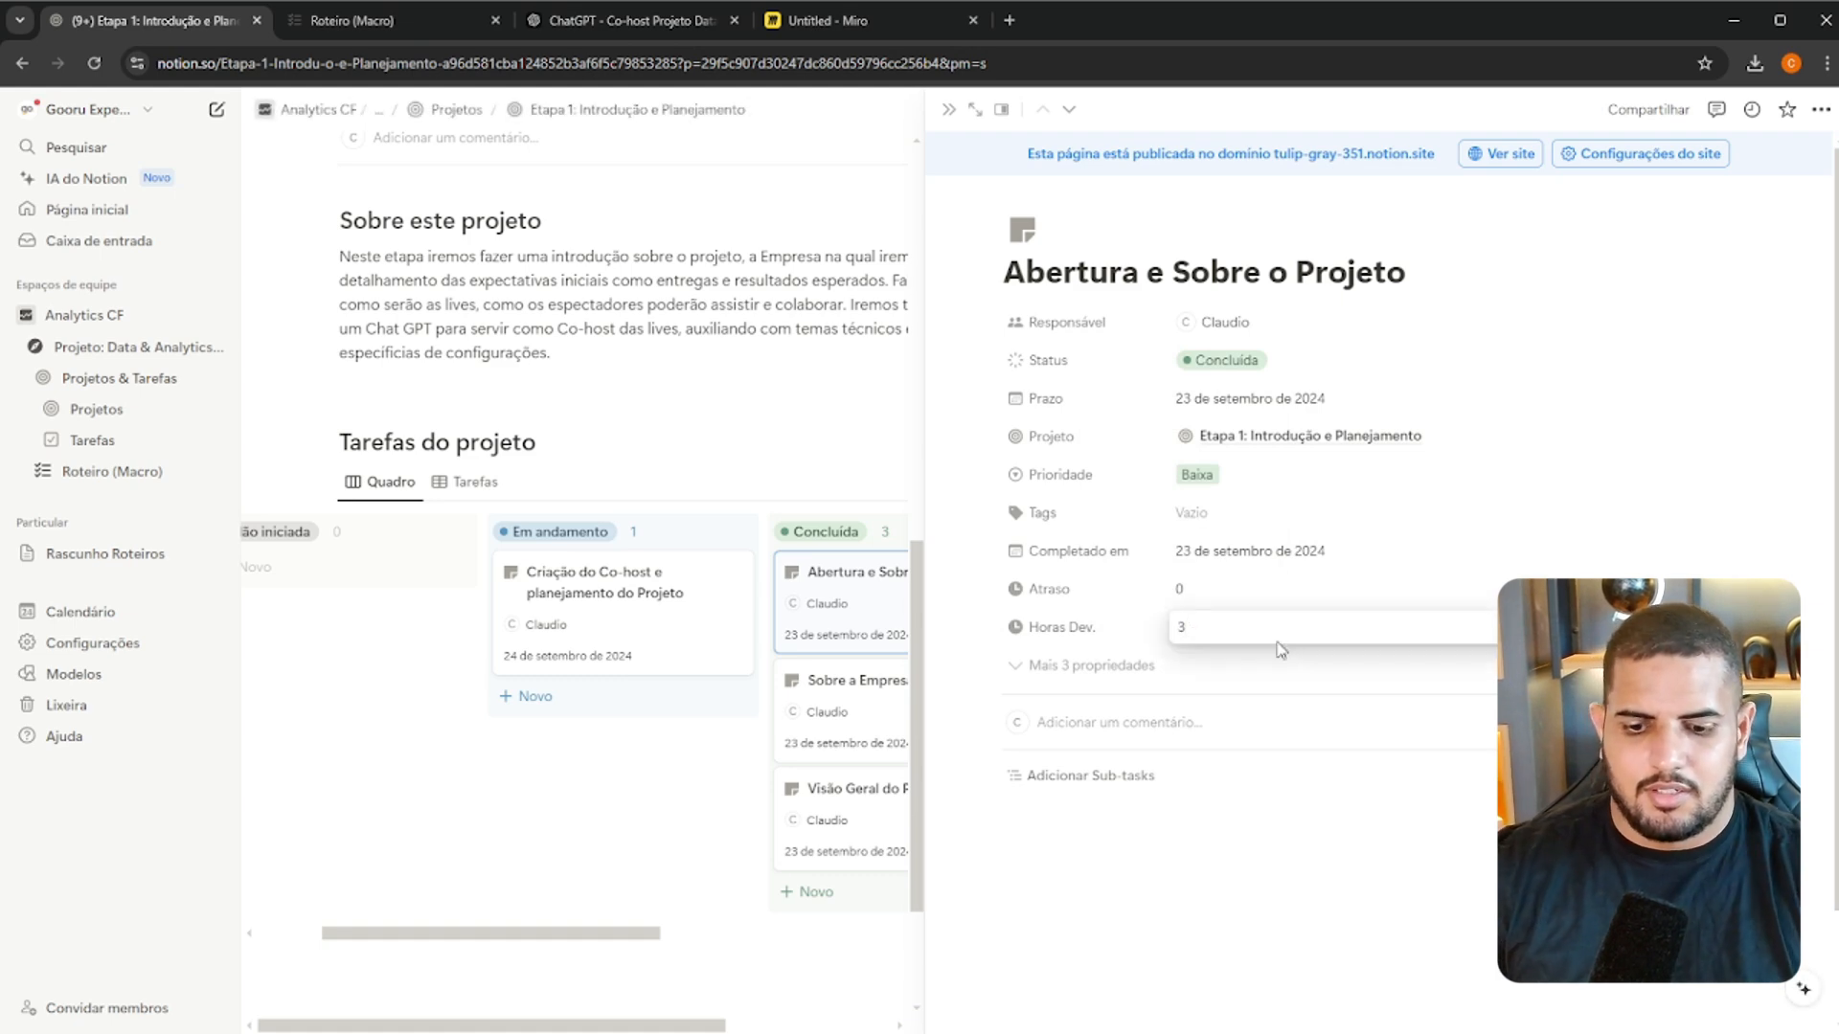
key(BackSpace)
text(0,)
key(Return)
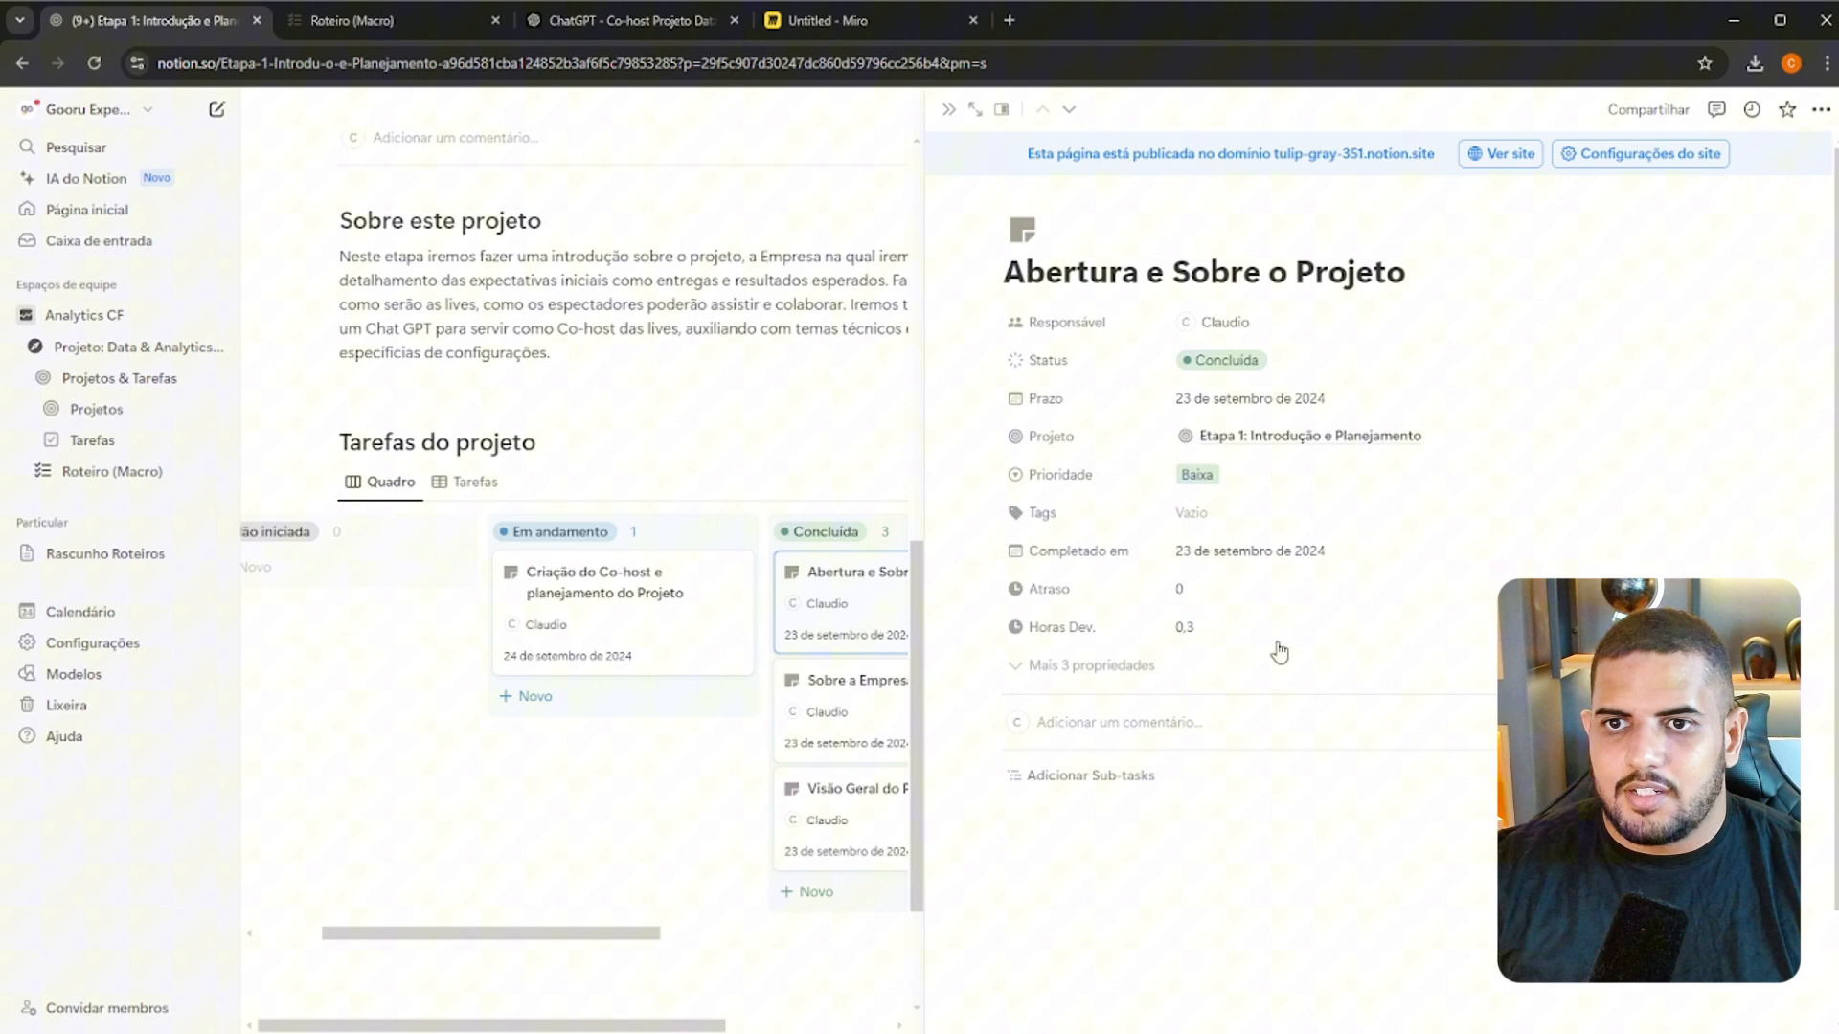
Open the "Sobre a Empresa em Análise" task and set Horas Dev. to 0,3
click(898, 697)
click(1224, 634)
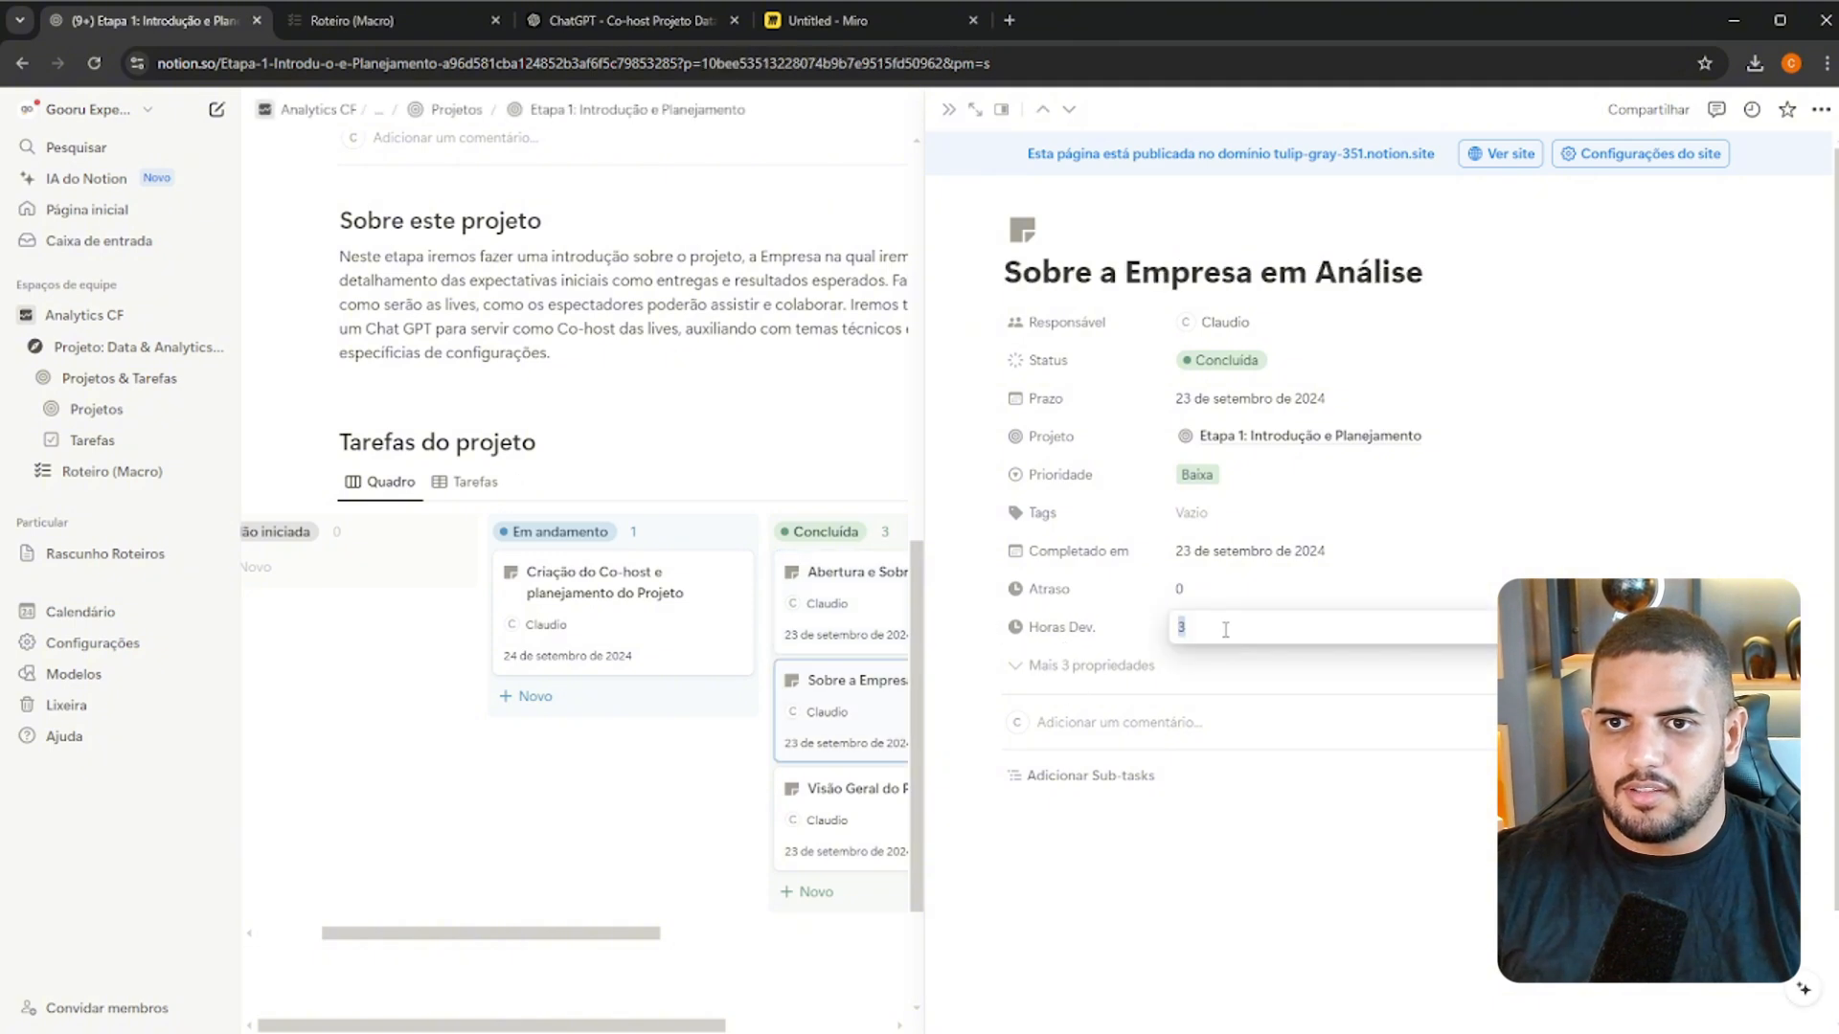
text(0.3)
key(Return)
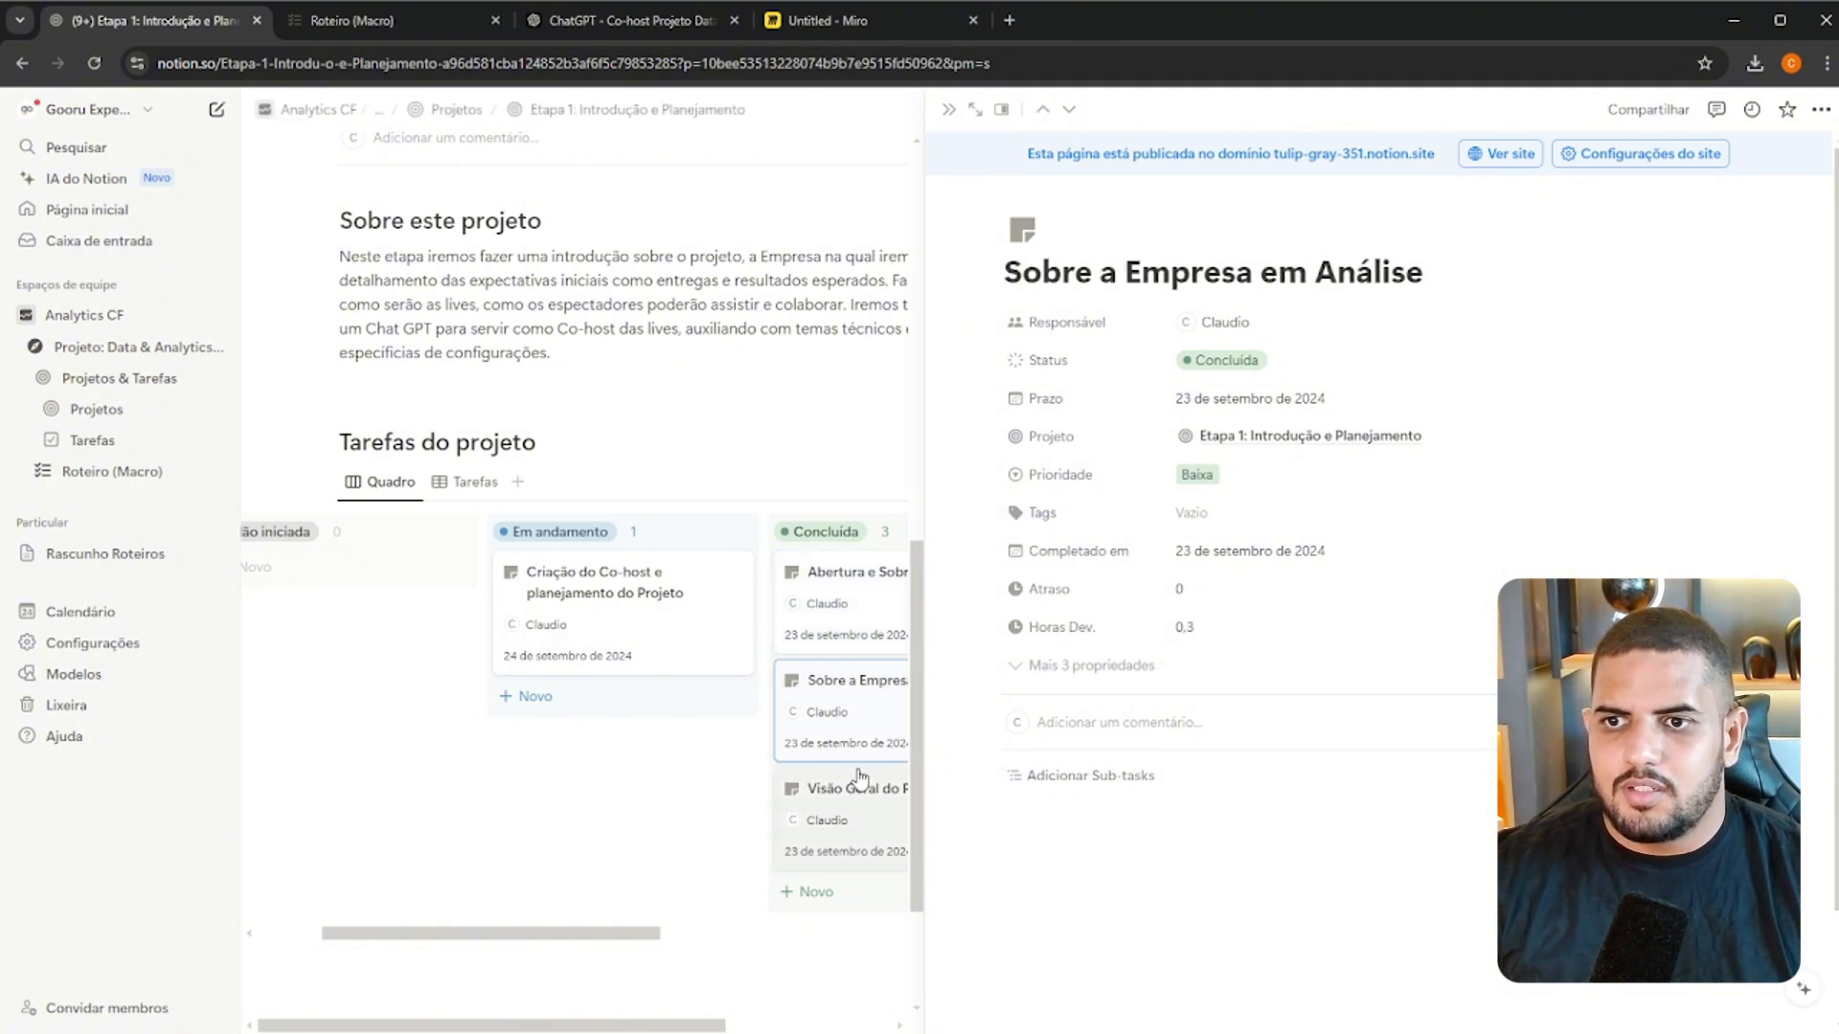
Open the "Visão Geral do Projeto" task and set Horas Dev. to 0,4
click(810, 792)
click(1194, 637)
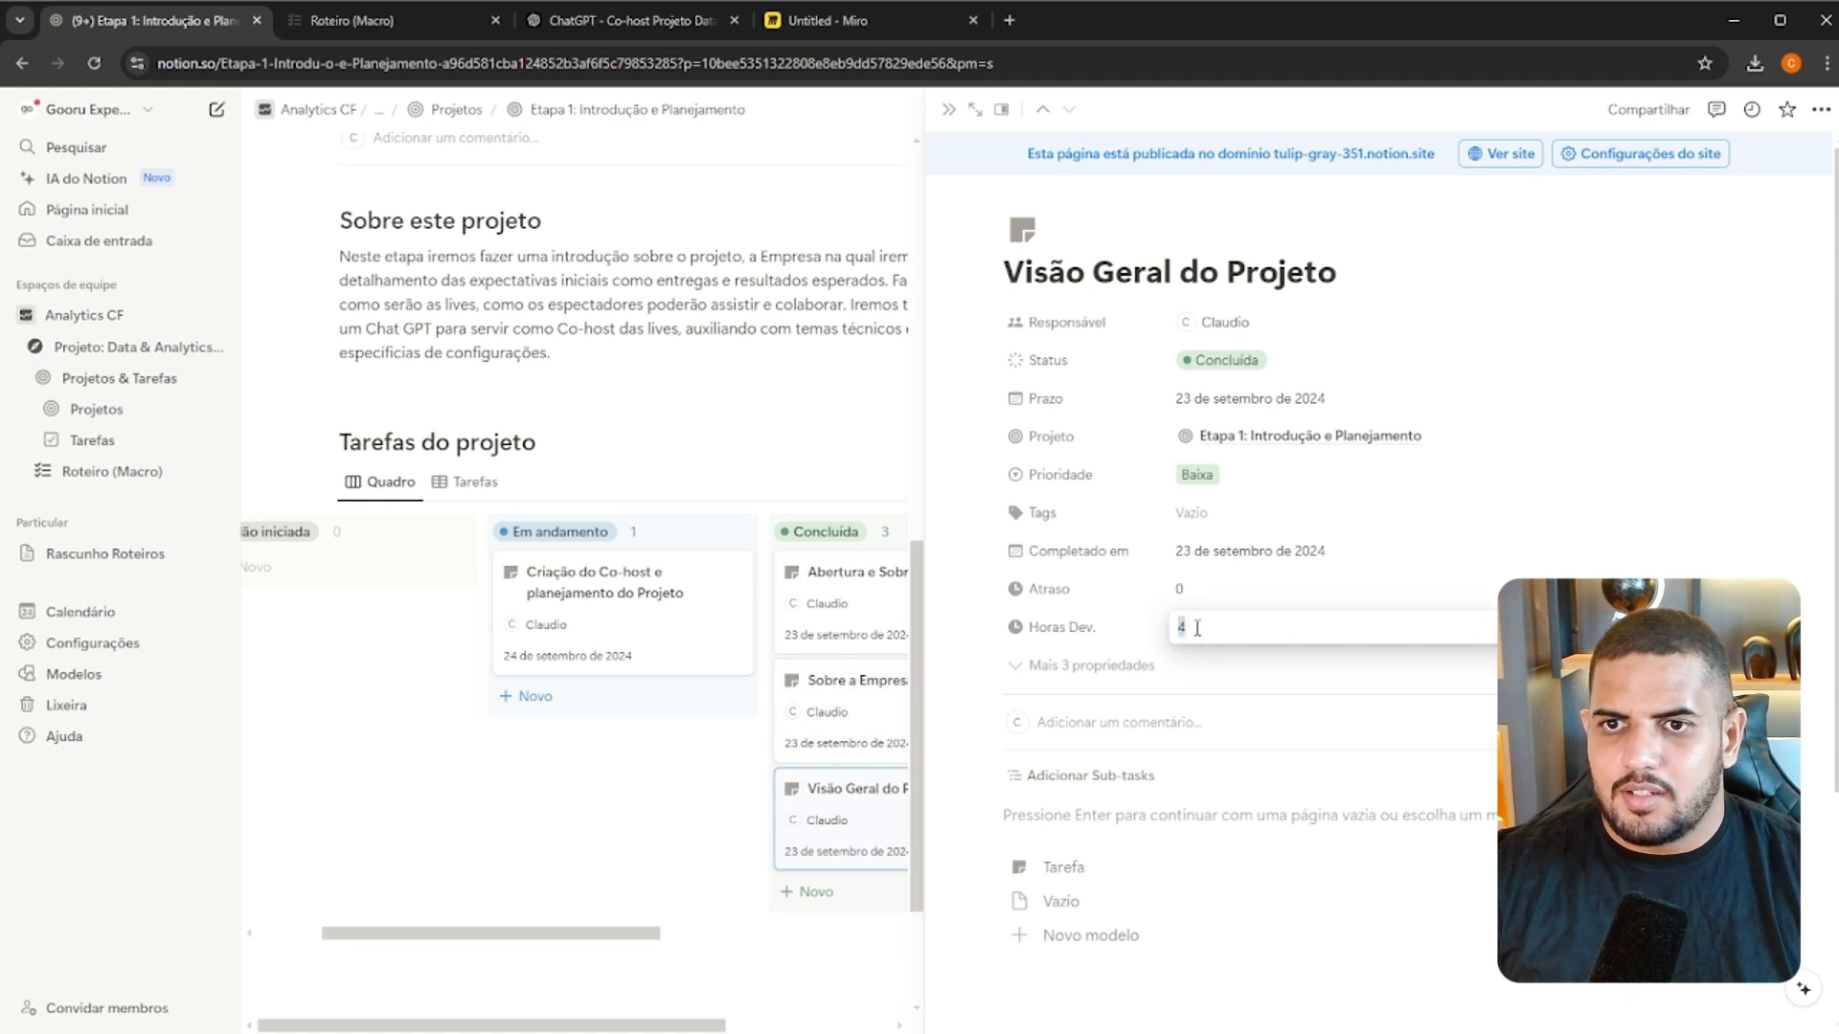
text(0)
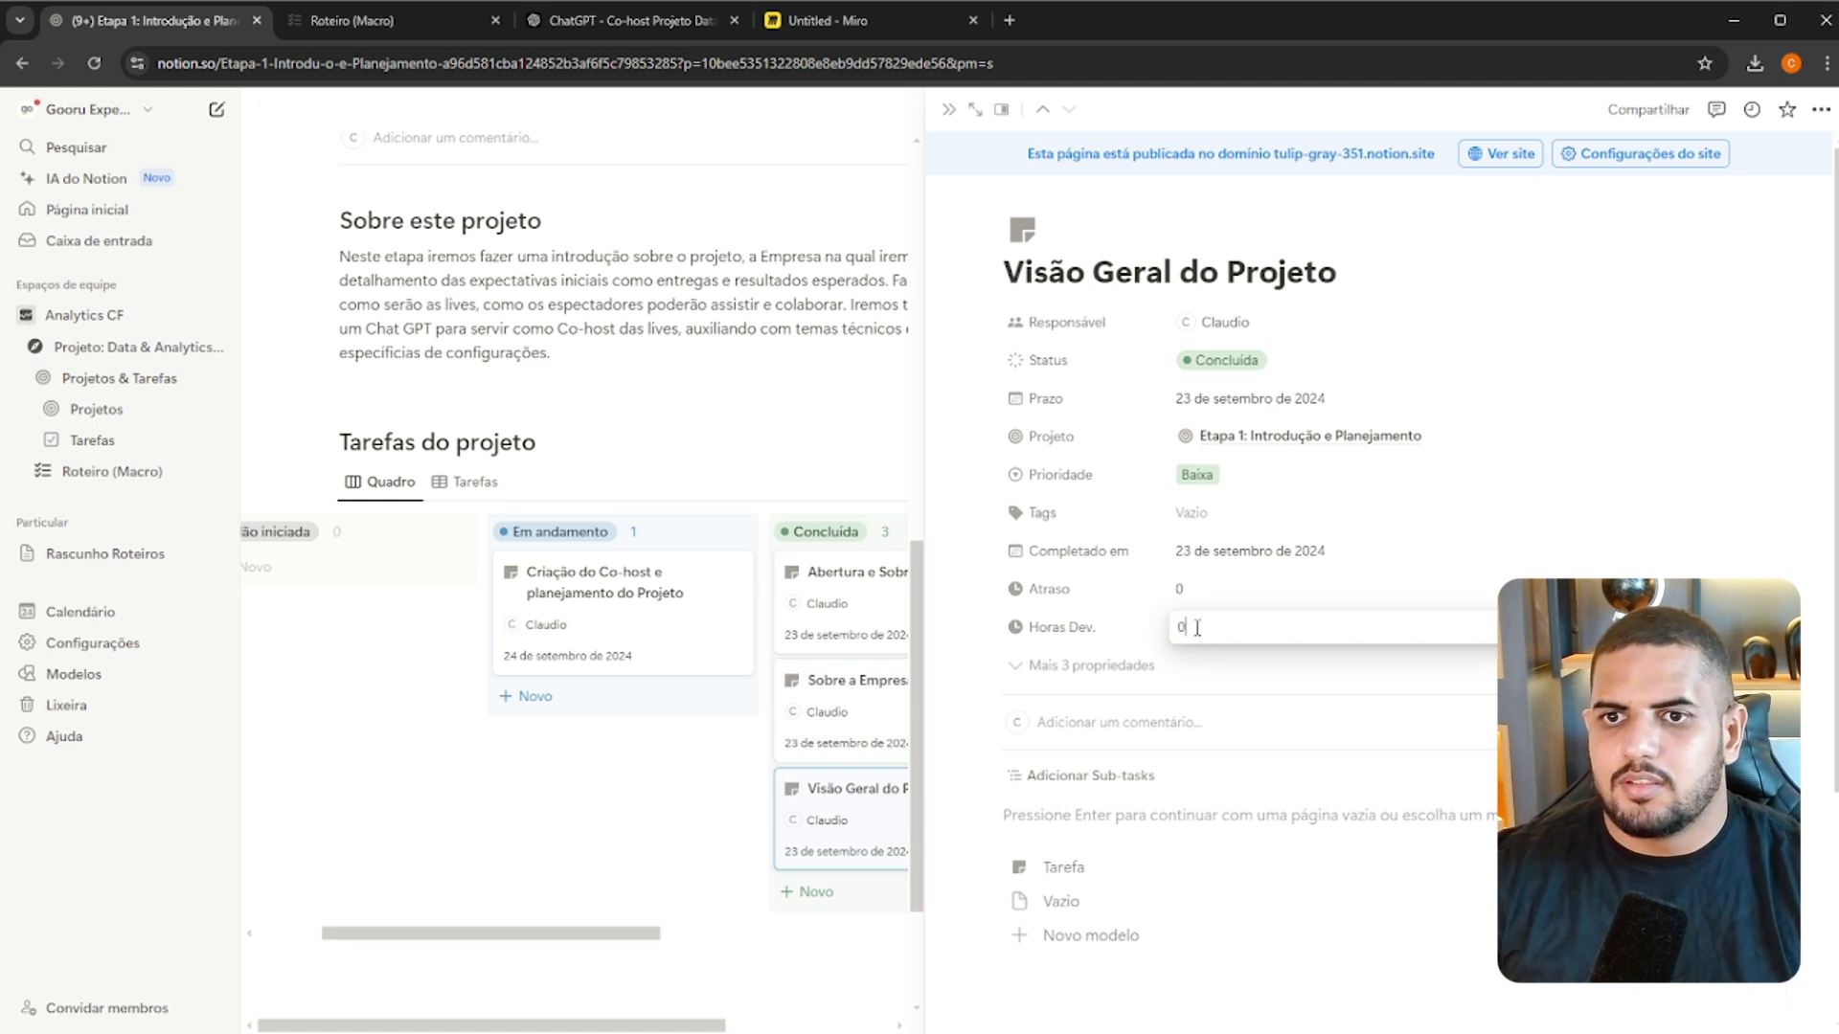
text(.4)
key(Return)
Close the open task and check the Etapa 1 project's Total Horas, Evolução and Tarefas do projeto board
click(785, 408)
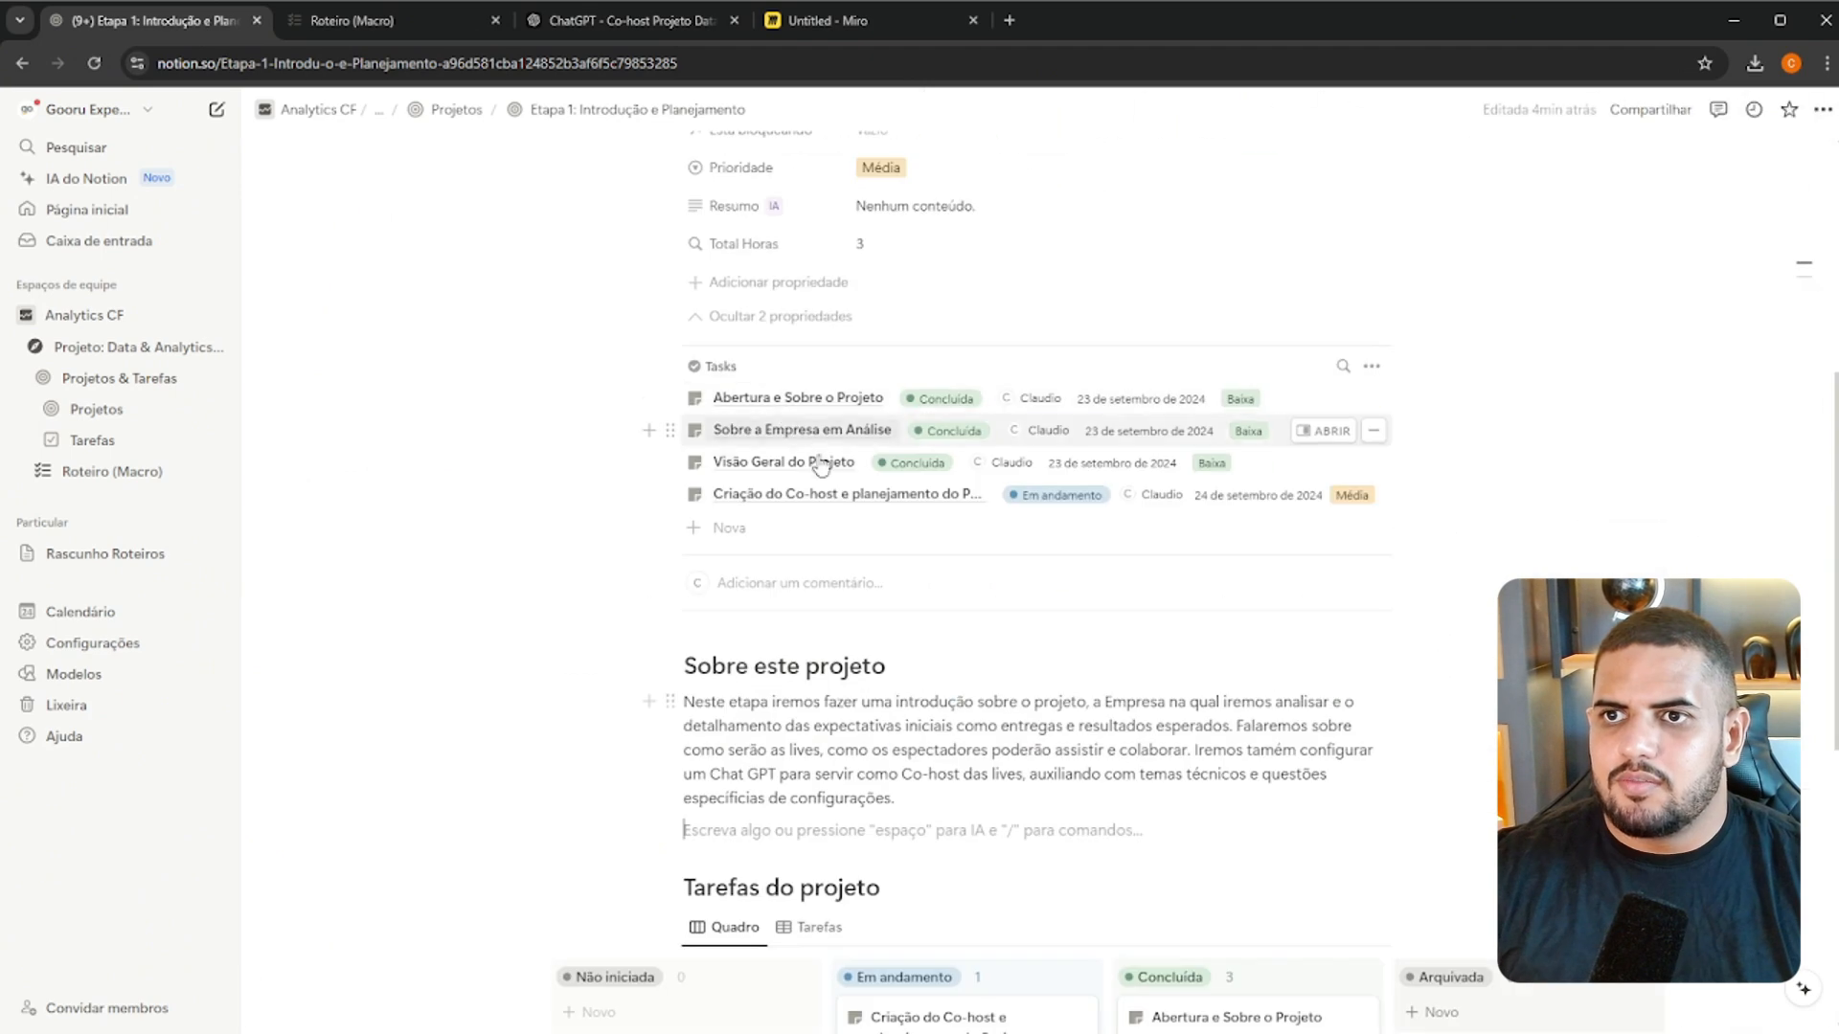
scroll(975, 331, down, 4)
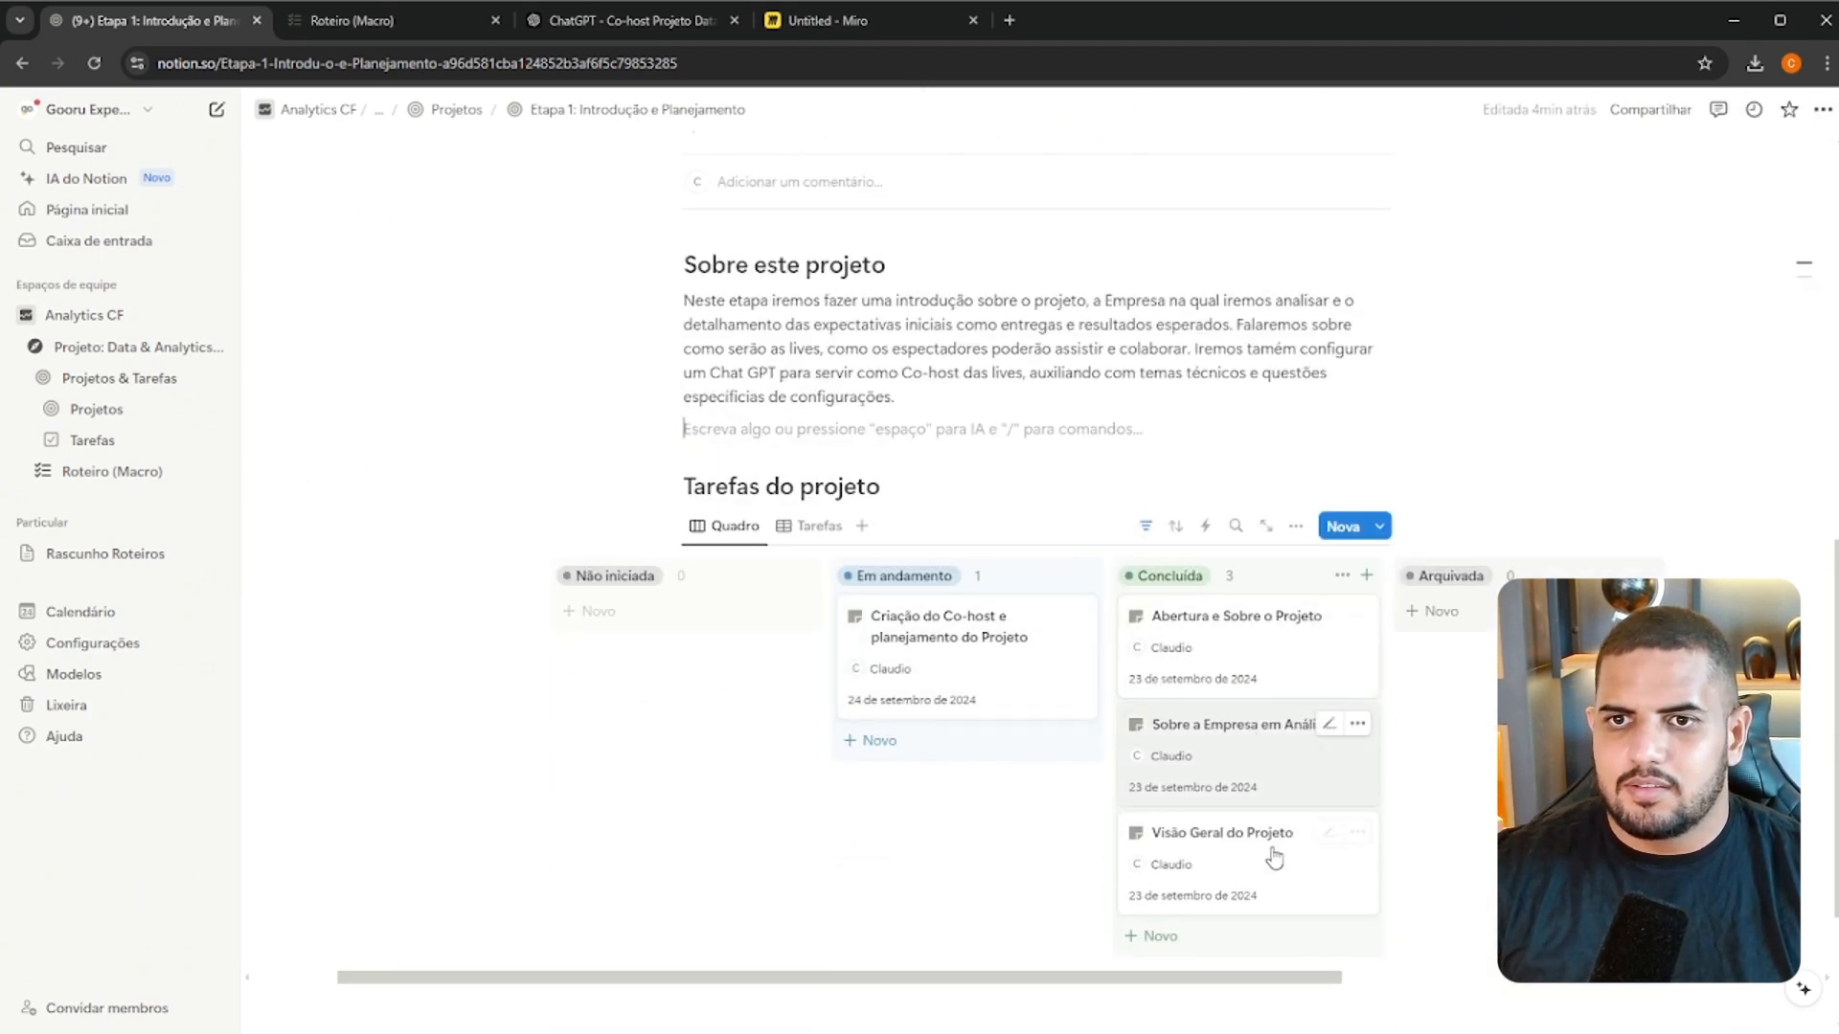
drag(1153, 978, 1060, 979)
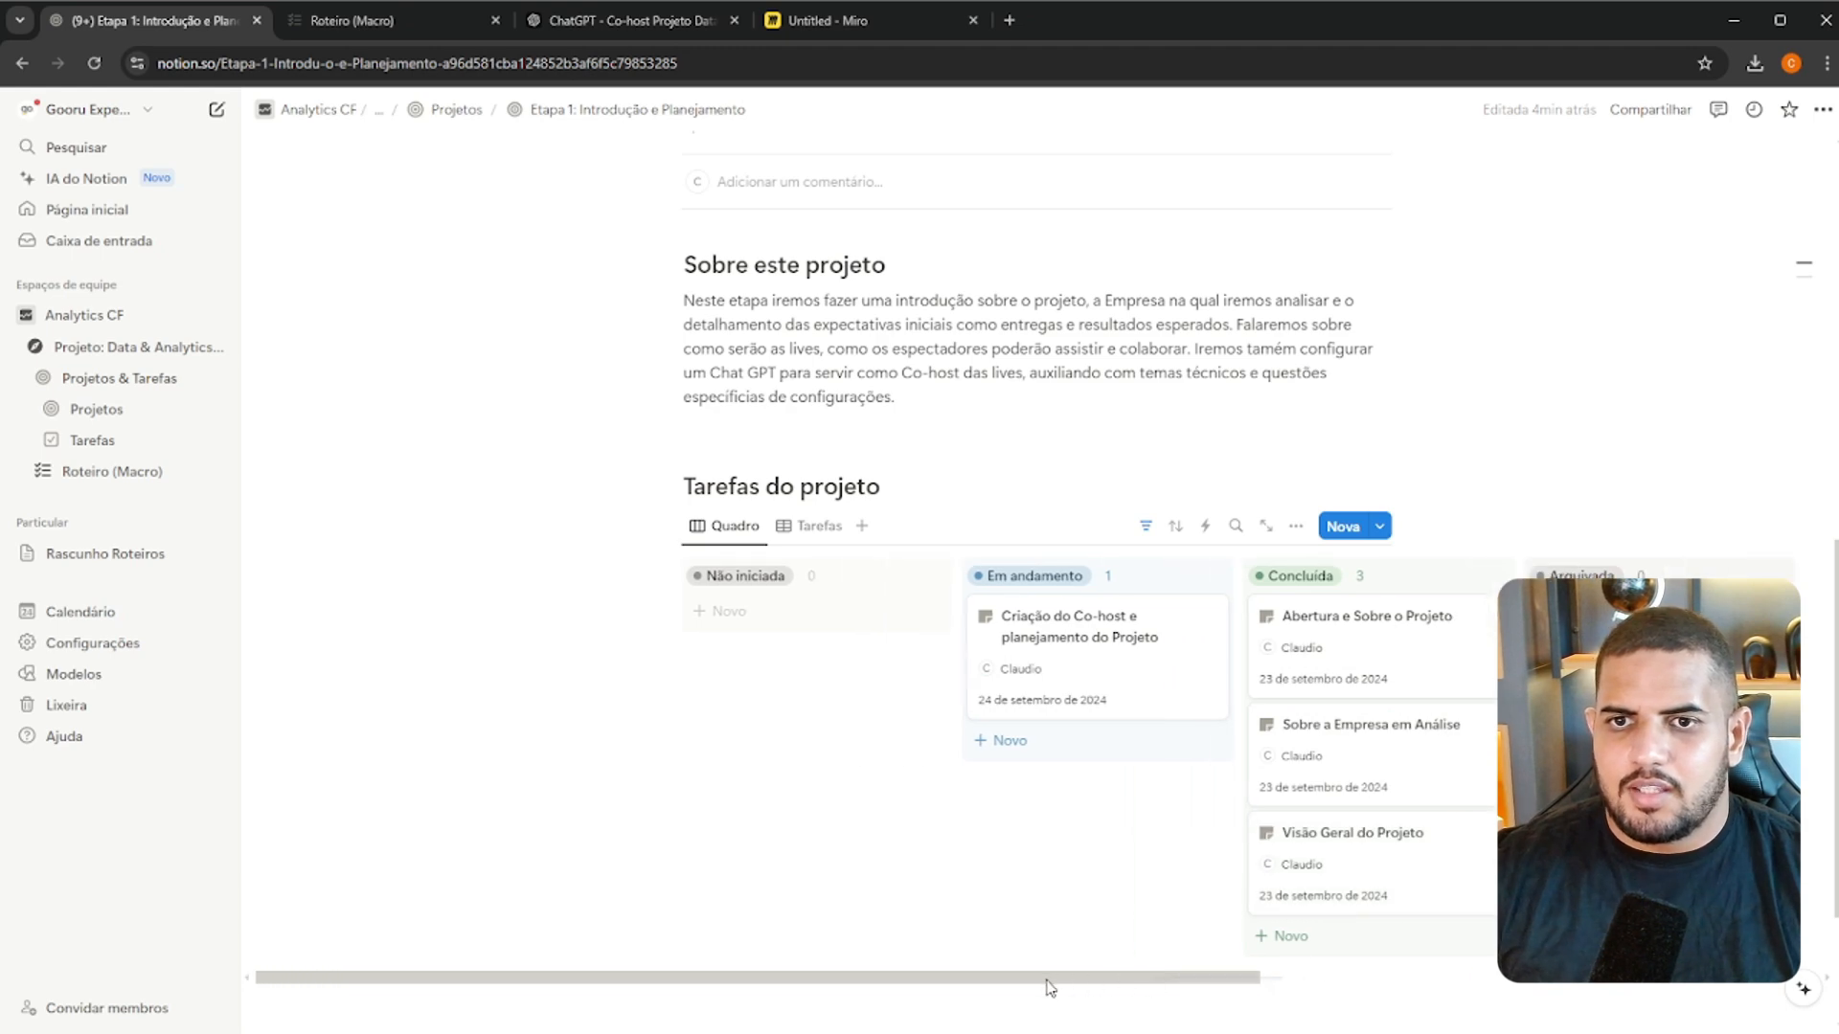
scroll(1343, 718, up, 6)
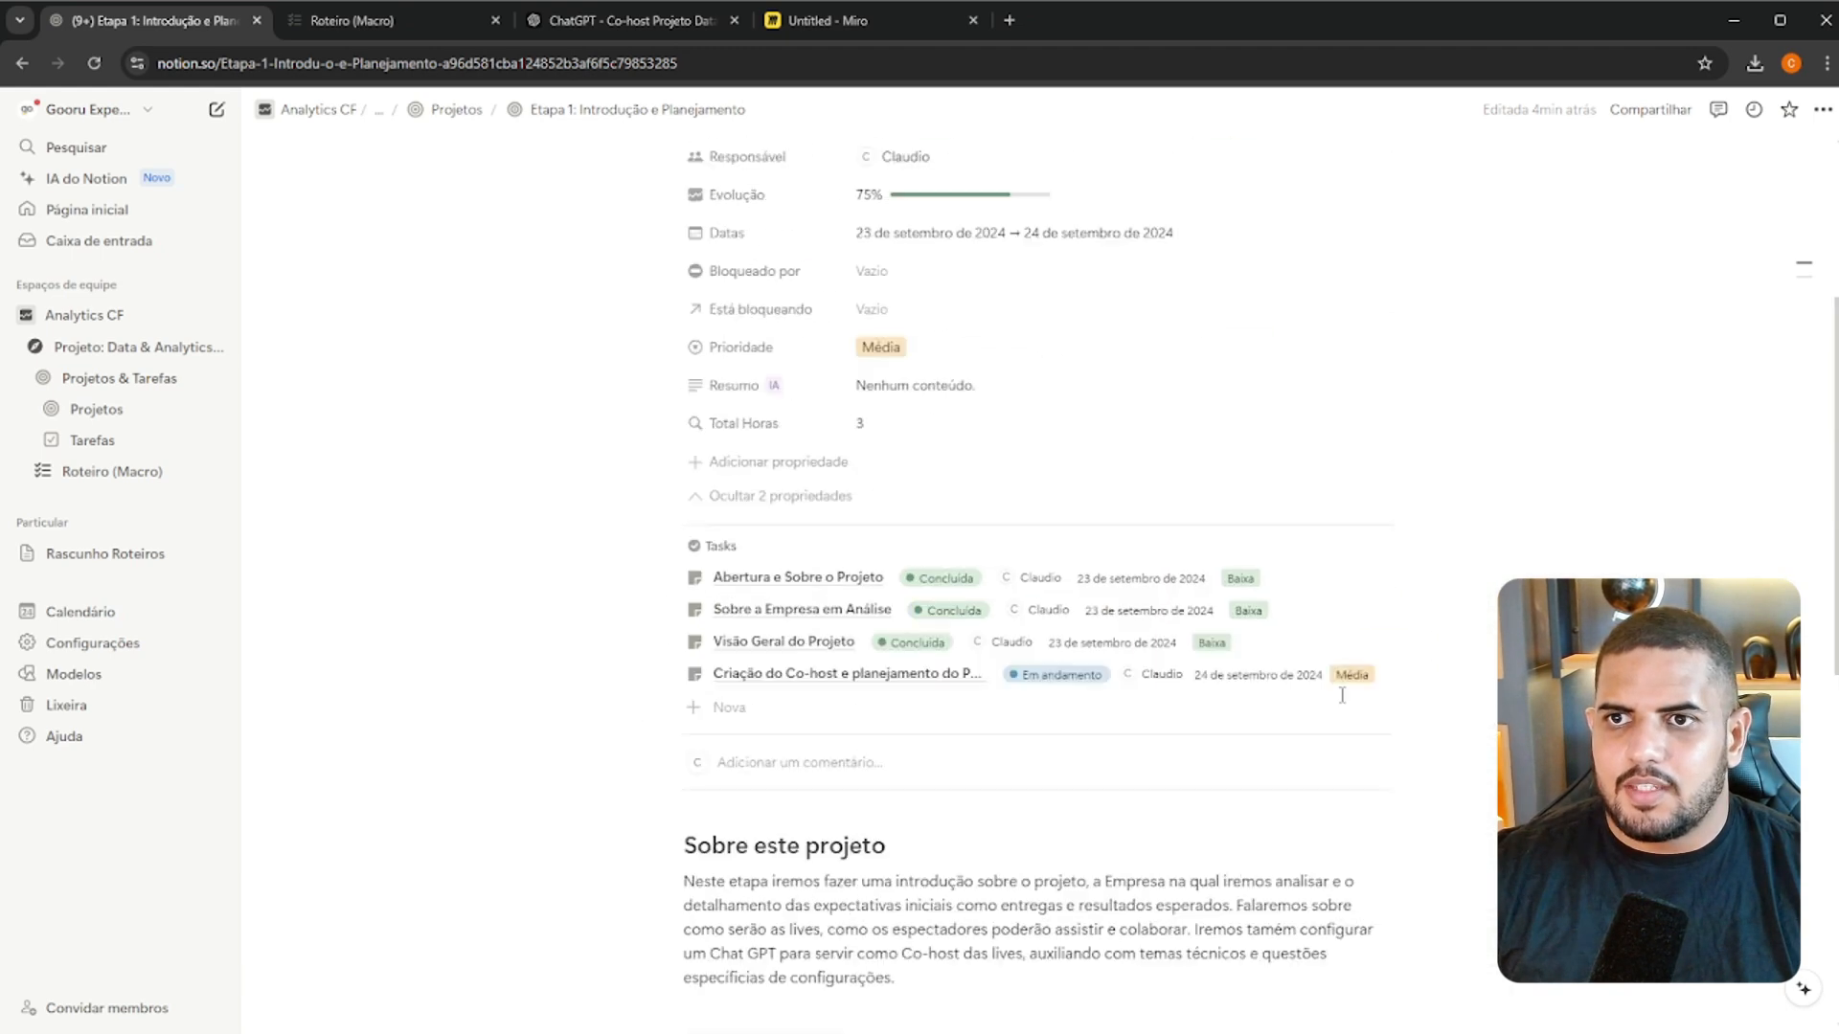
scroll(1342, 695, up, 3)
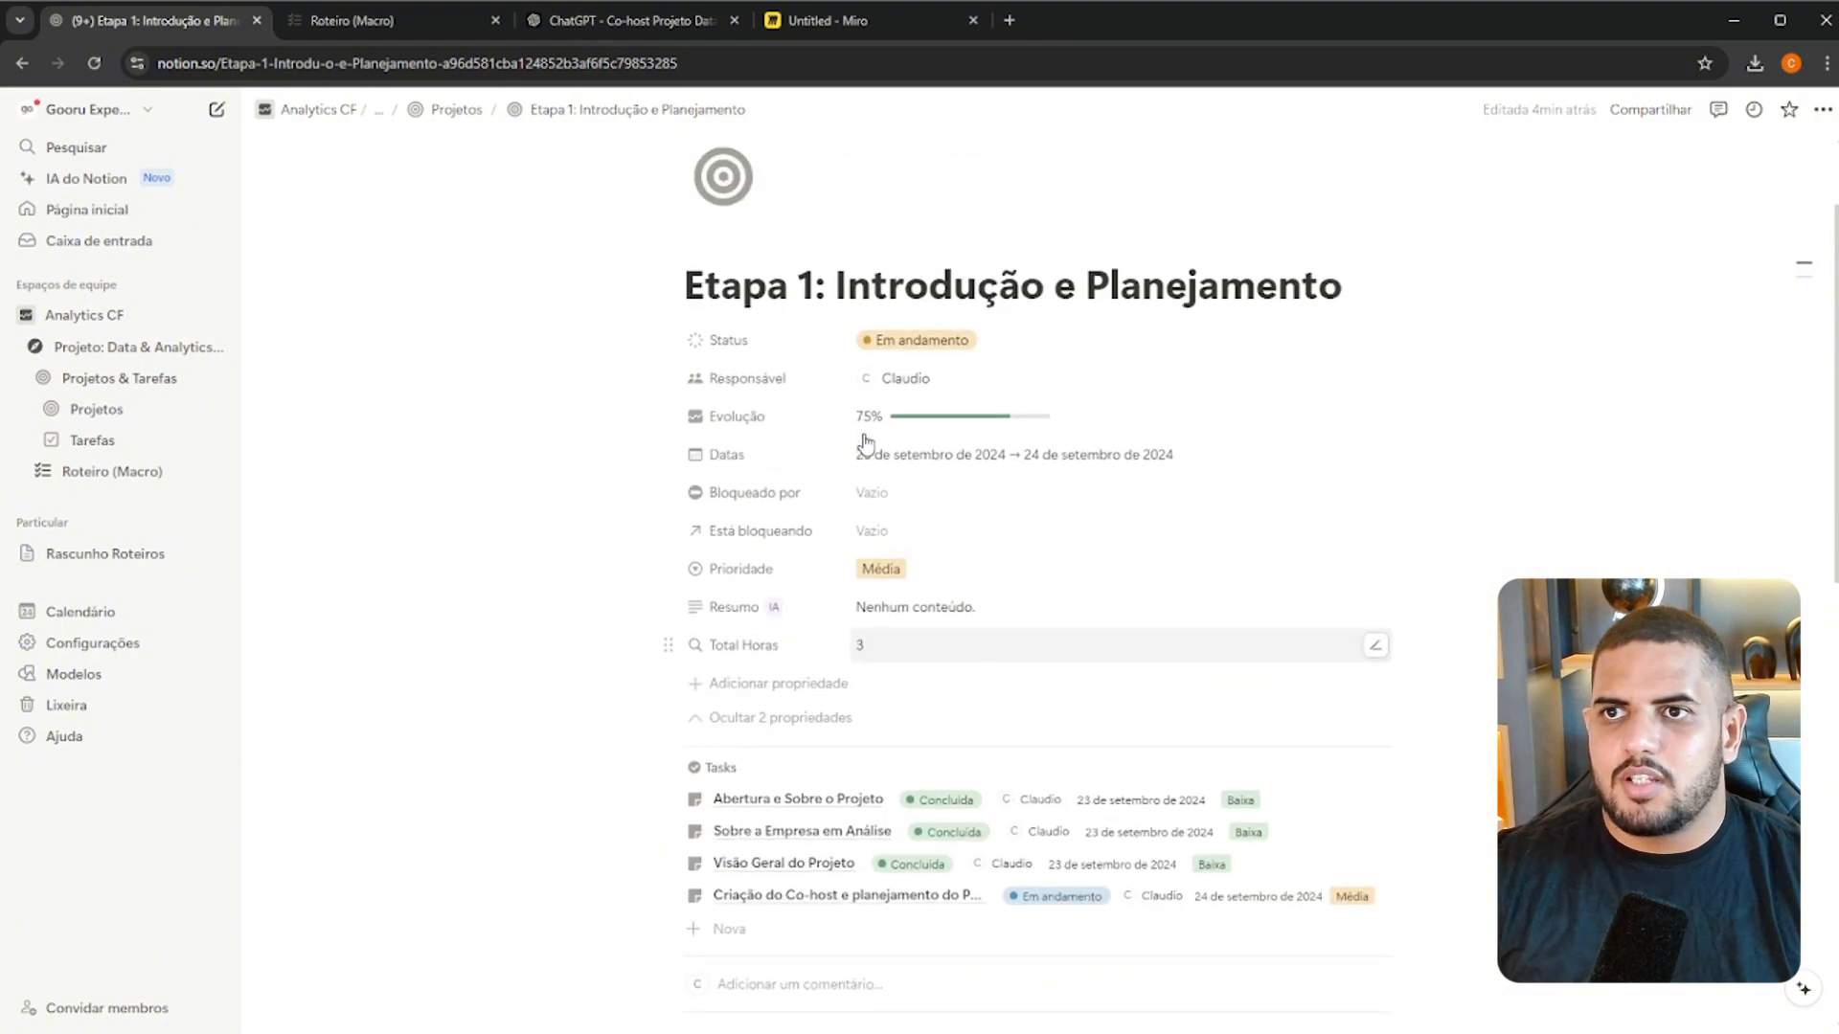
scroll(865, 442, up, 2)
Open the Projetos database and add the project "Etapa 2: Preparação da Infra Inicial", copying its title from Roteiro (Macro)
click(455, 110)
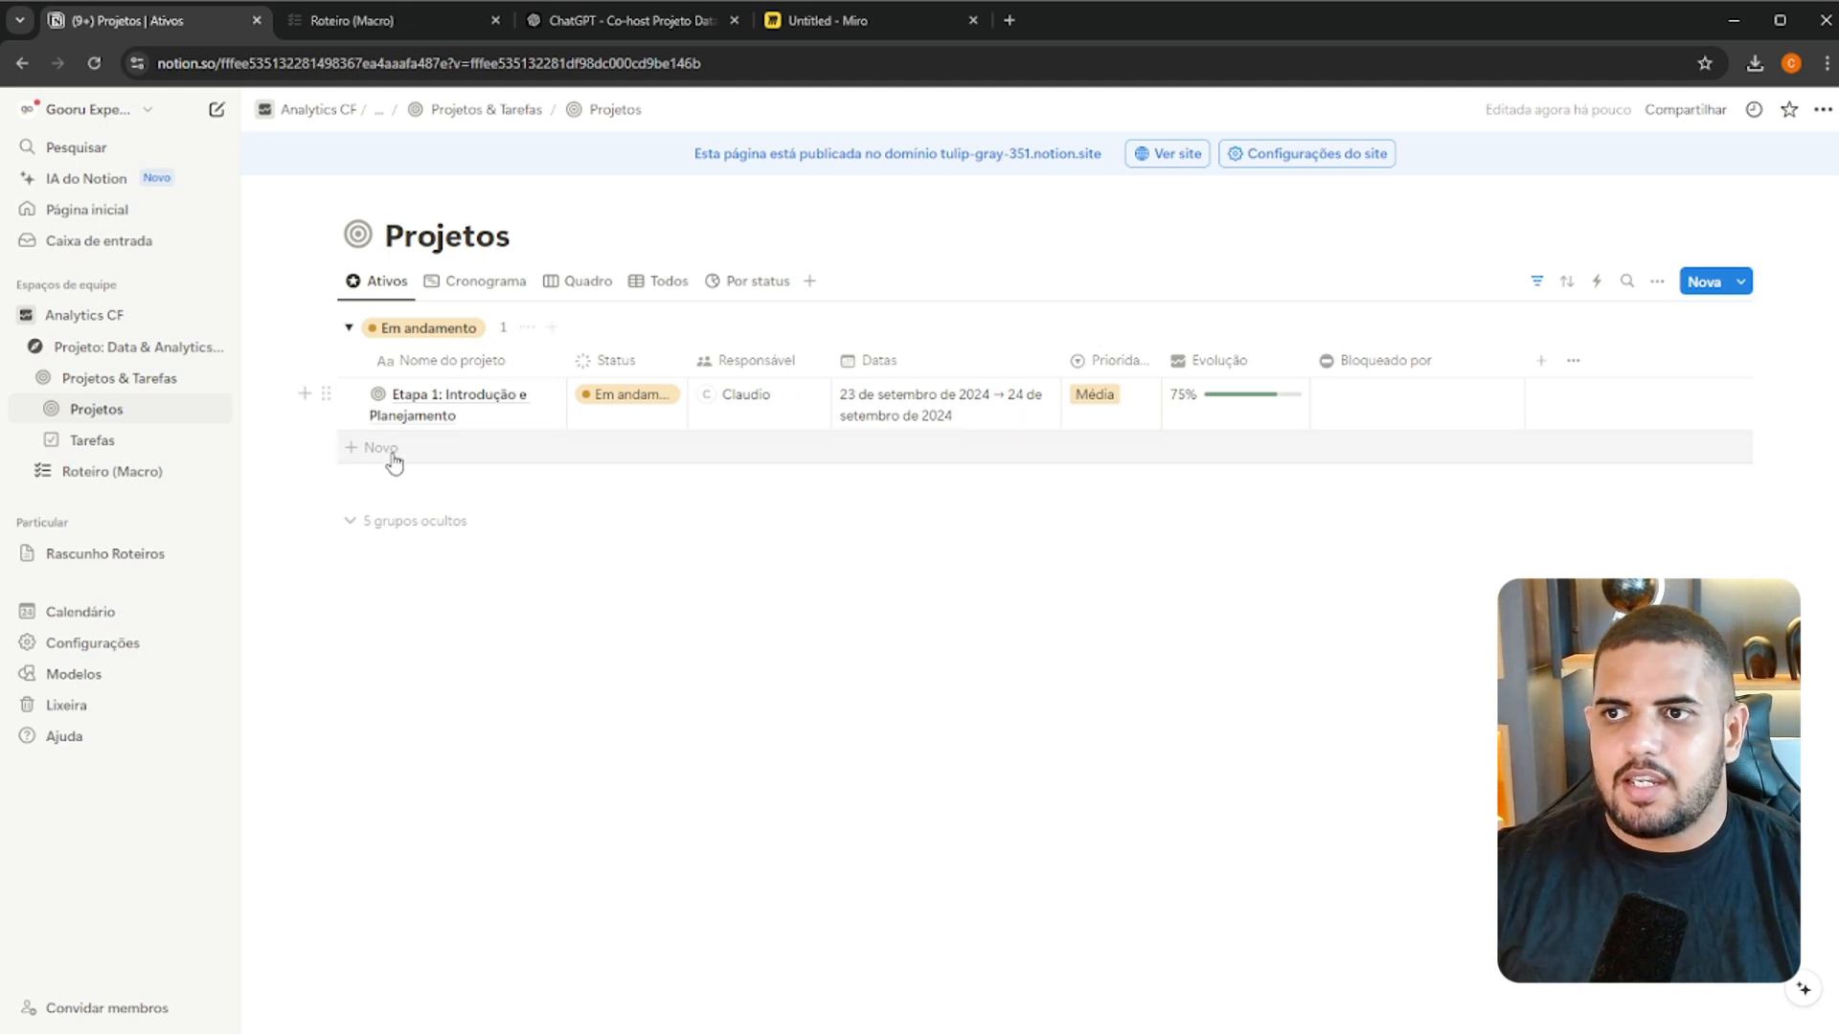
click(489, 452)
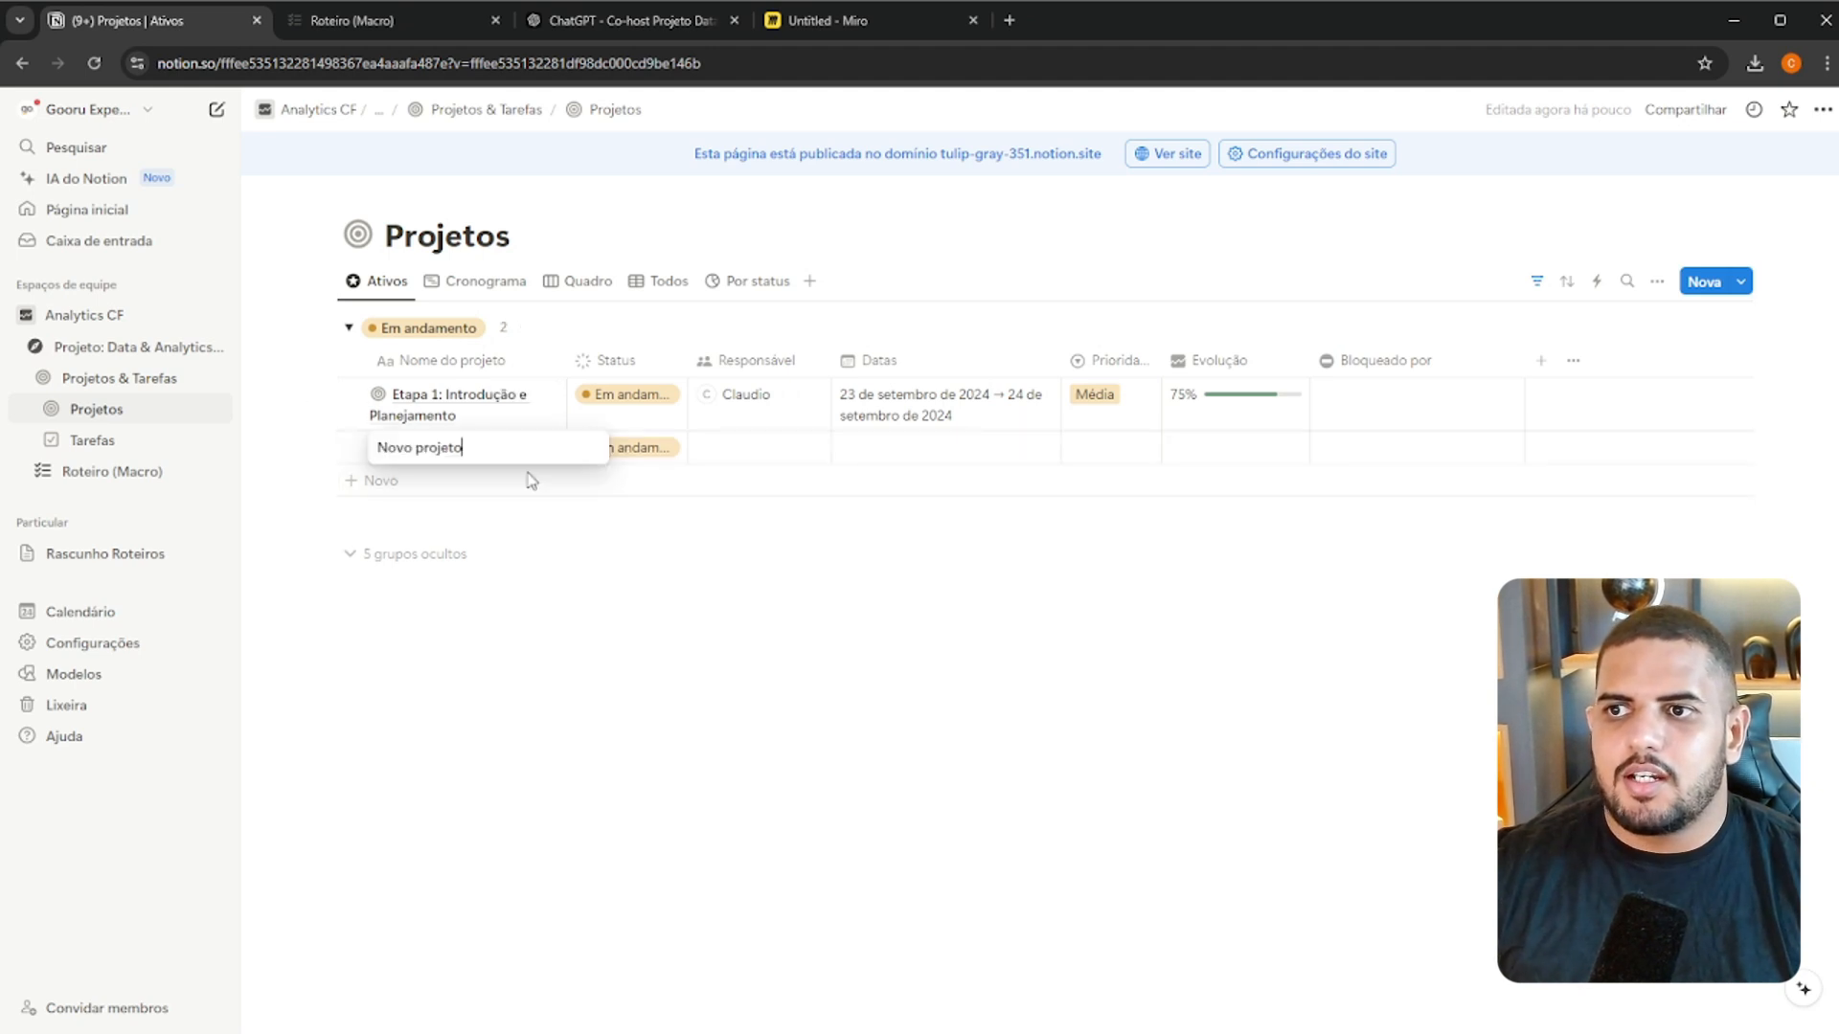
click(428, 29)
triple_click(821, 730)
key(ctrl+c)
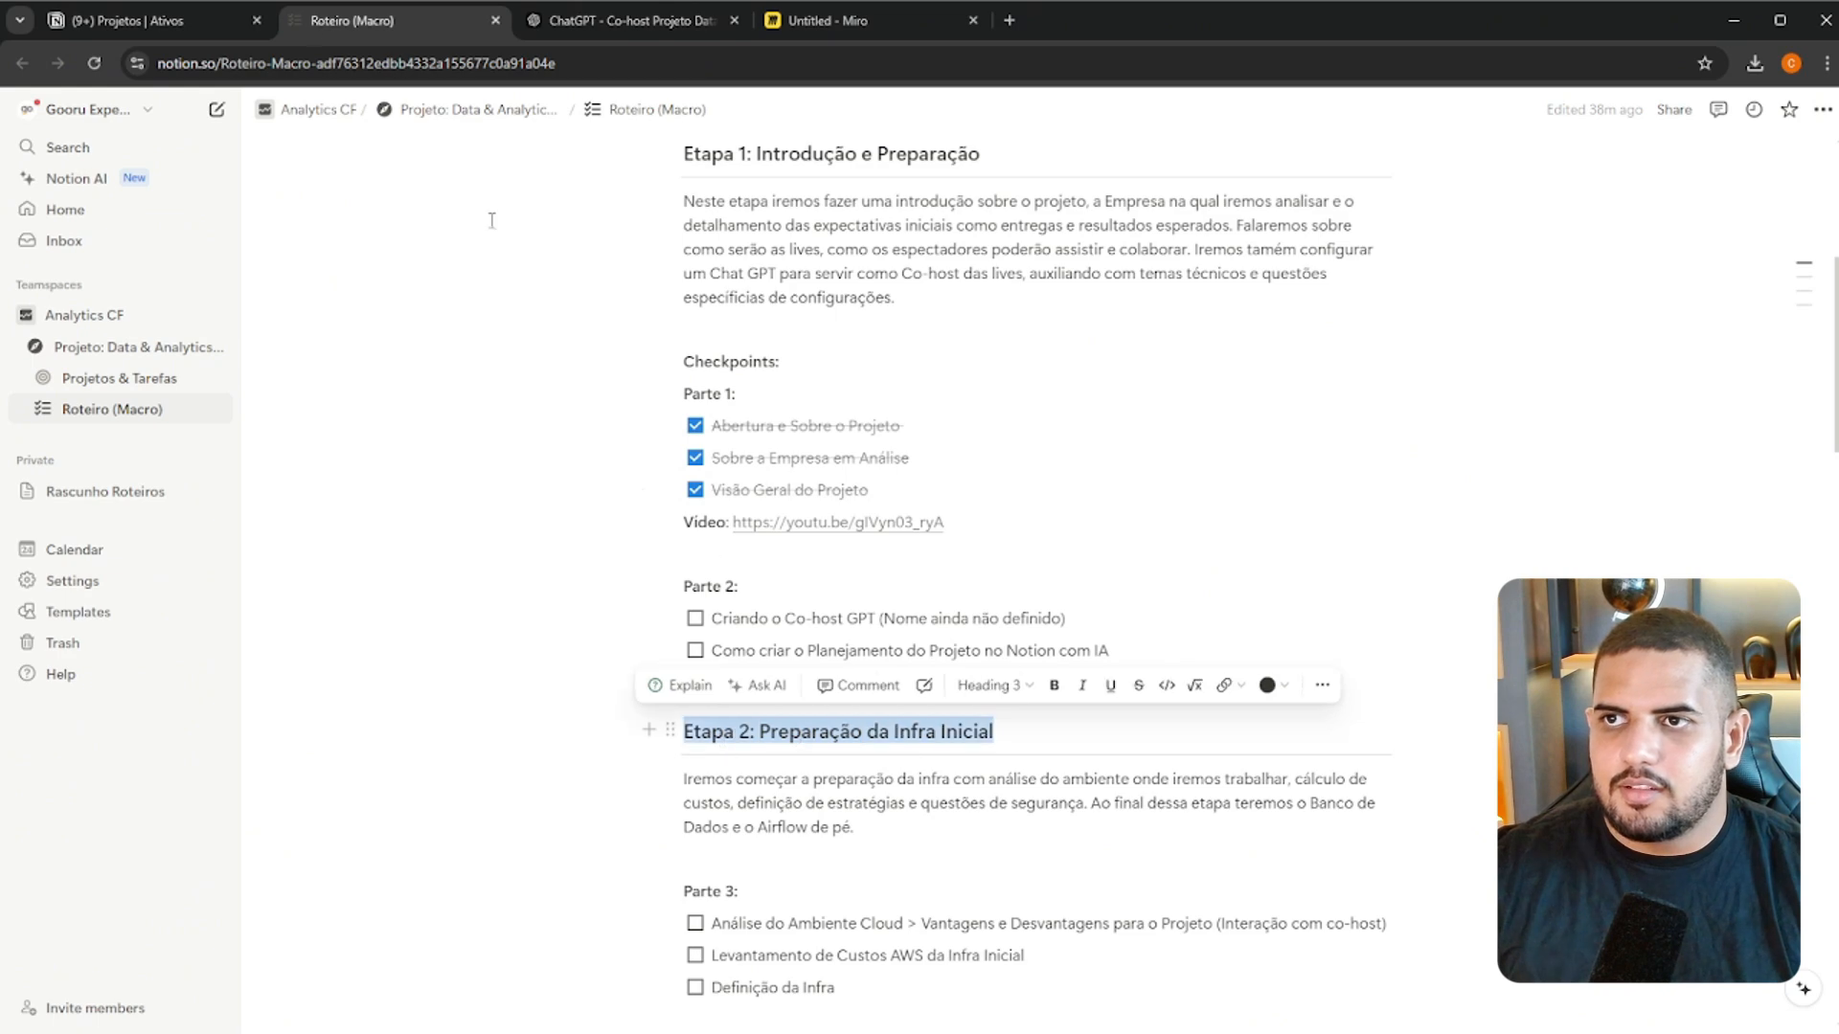
click(198, 23)
key(ctrl+a)
key(ctrl+v)
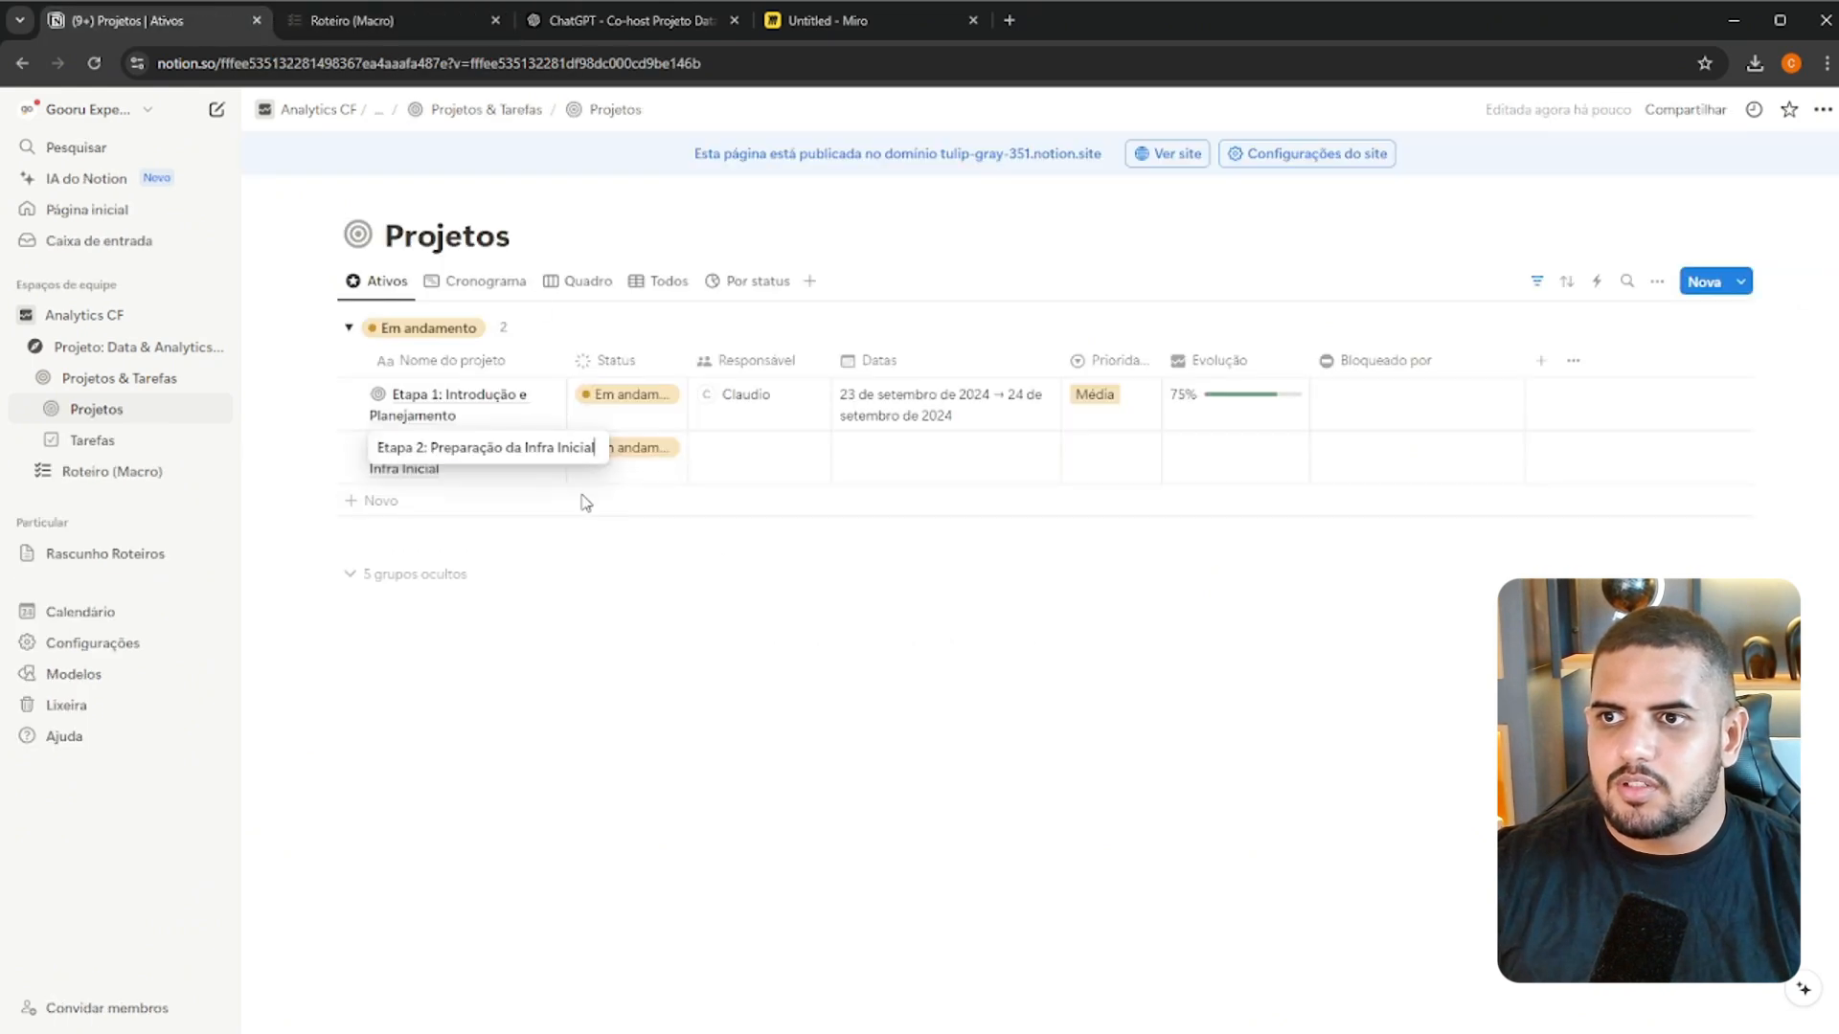
key(Return)
Add a project named "Etapa 3: Primeiras Integrações - Bling e Woocommerce", copying its title from Roteiro (Macro)
click(476, 501)
click(410, 23)
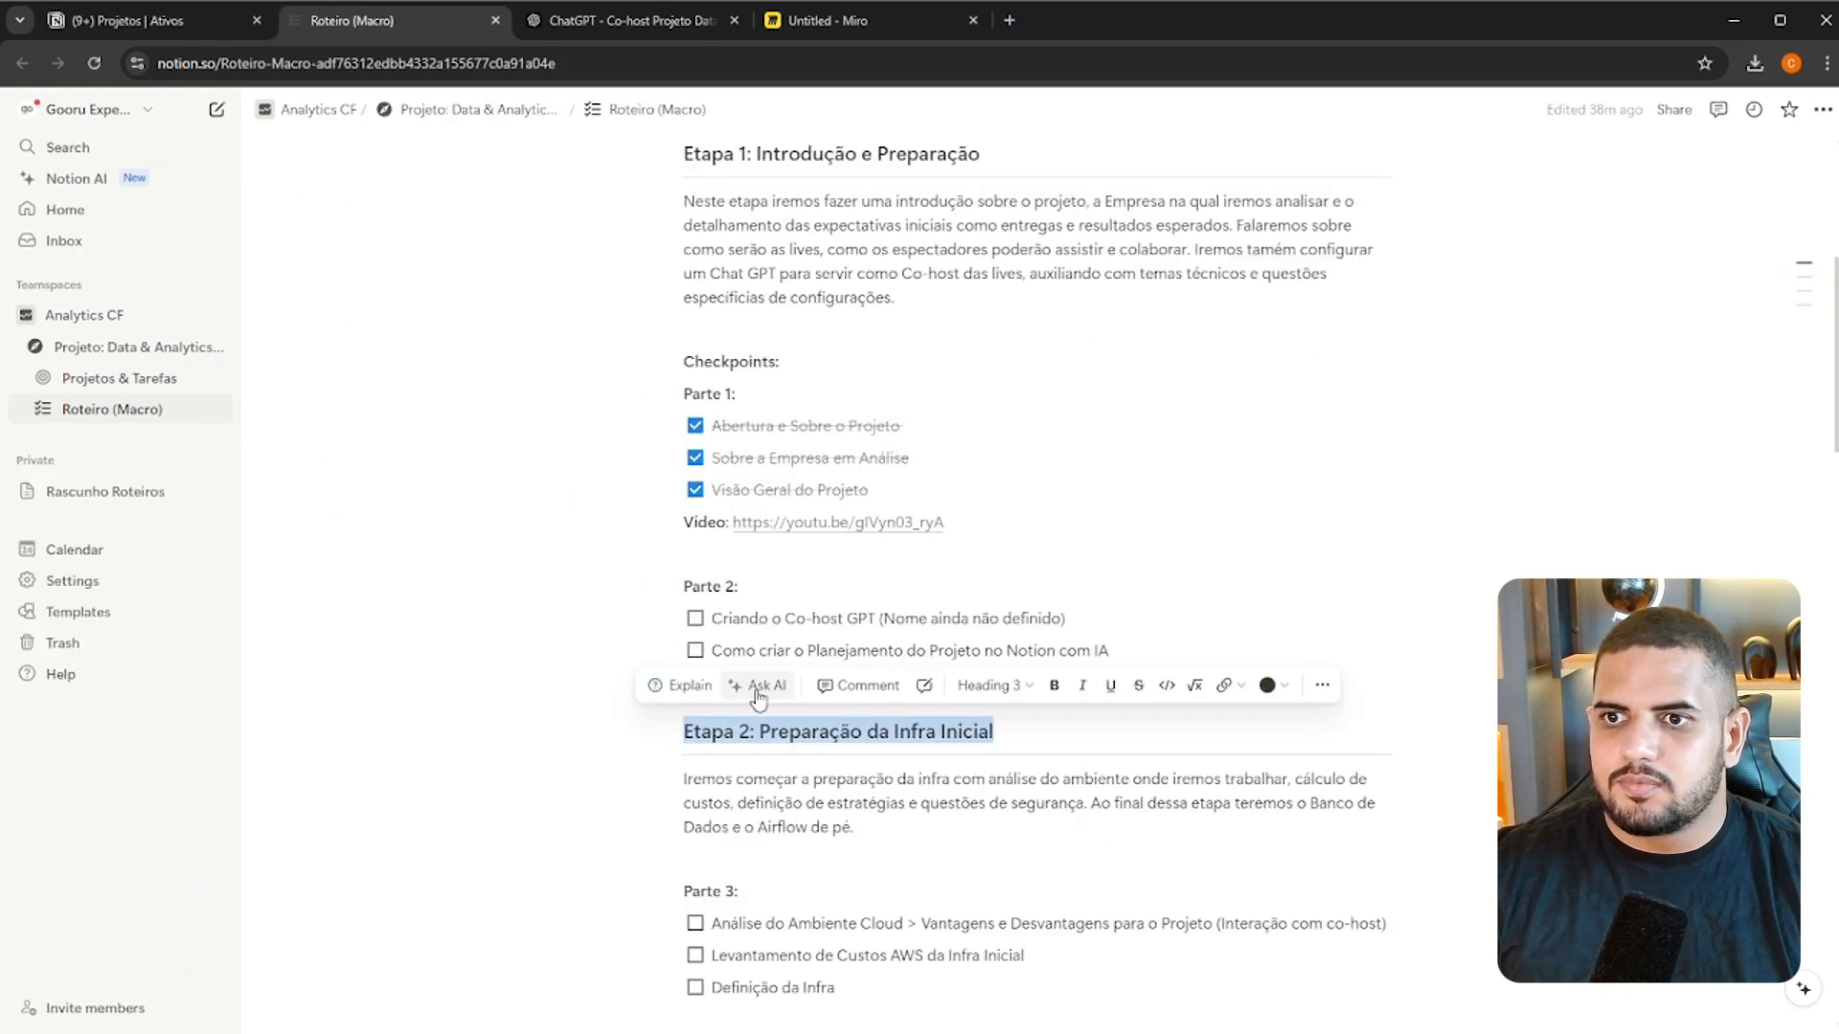
scroll(800, 636, down, 8)
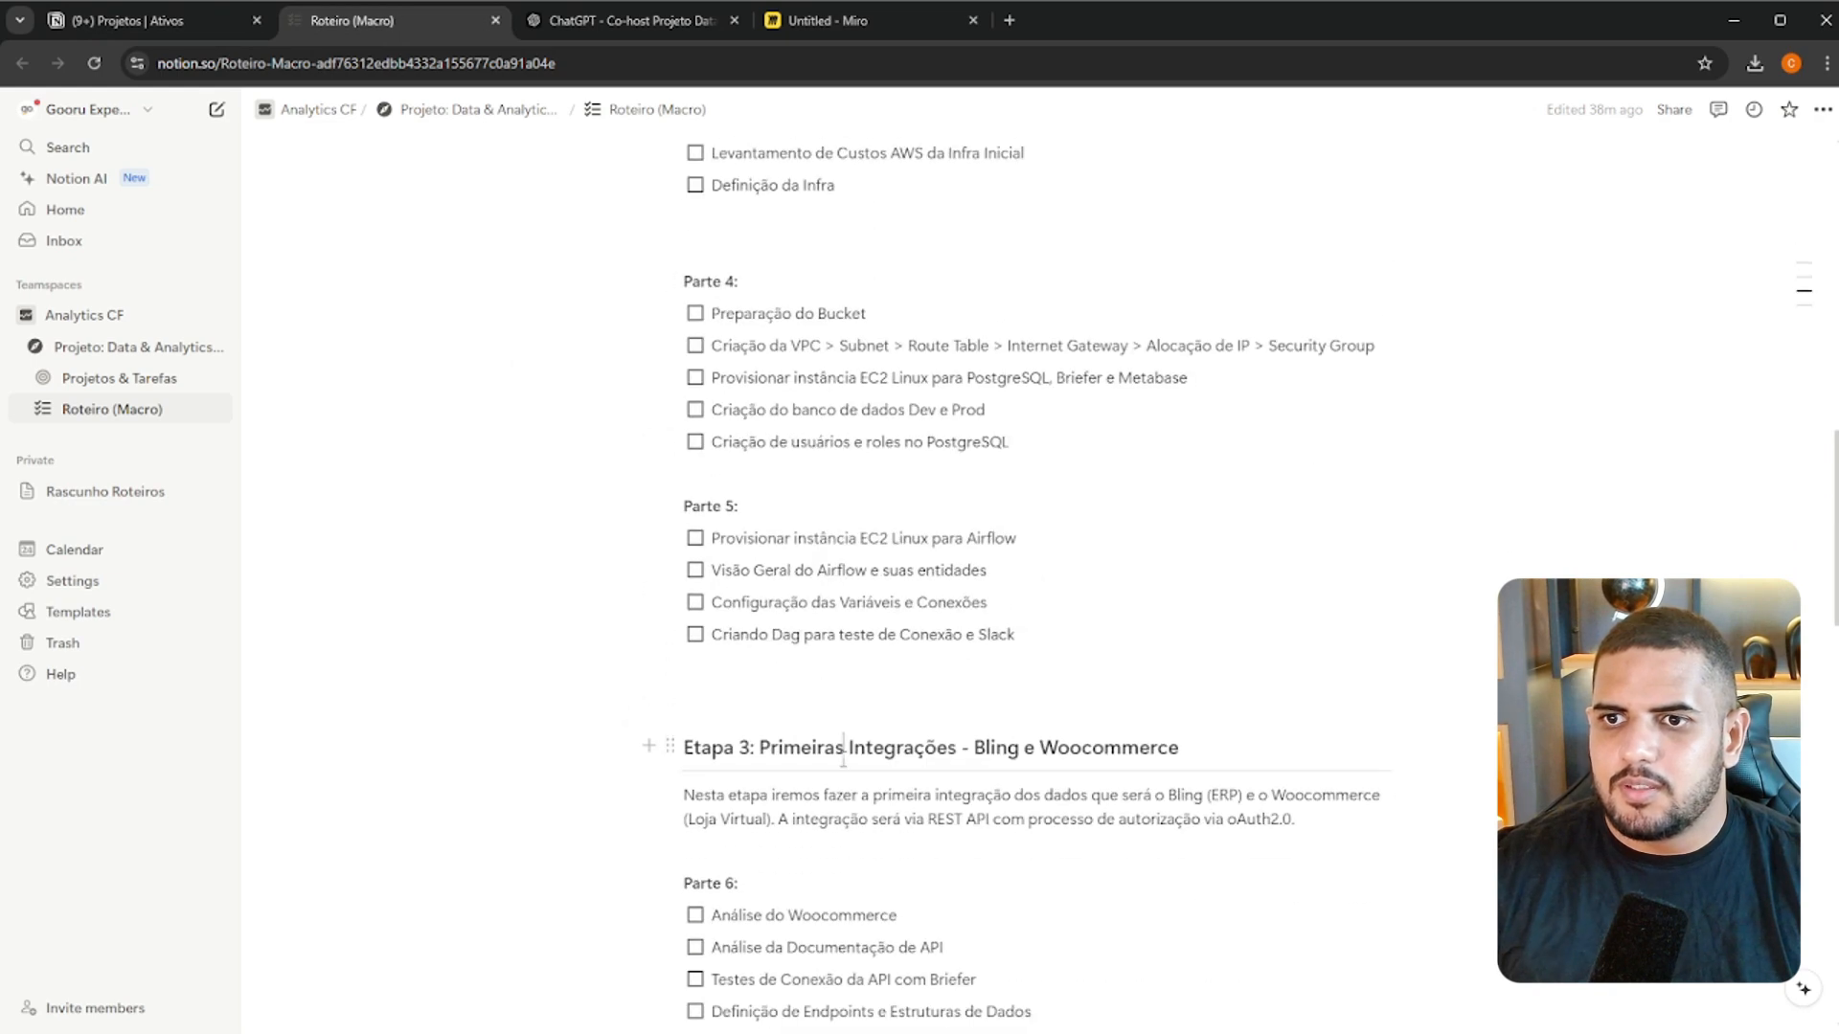
triple_click(842, 752)
key(ctrl+c)
click(199, 21)
key(ctrl+a)
key(ctrl+v)
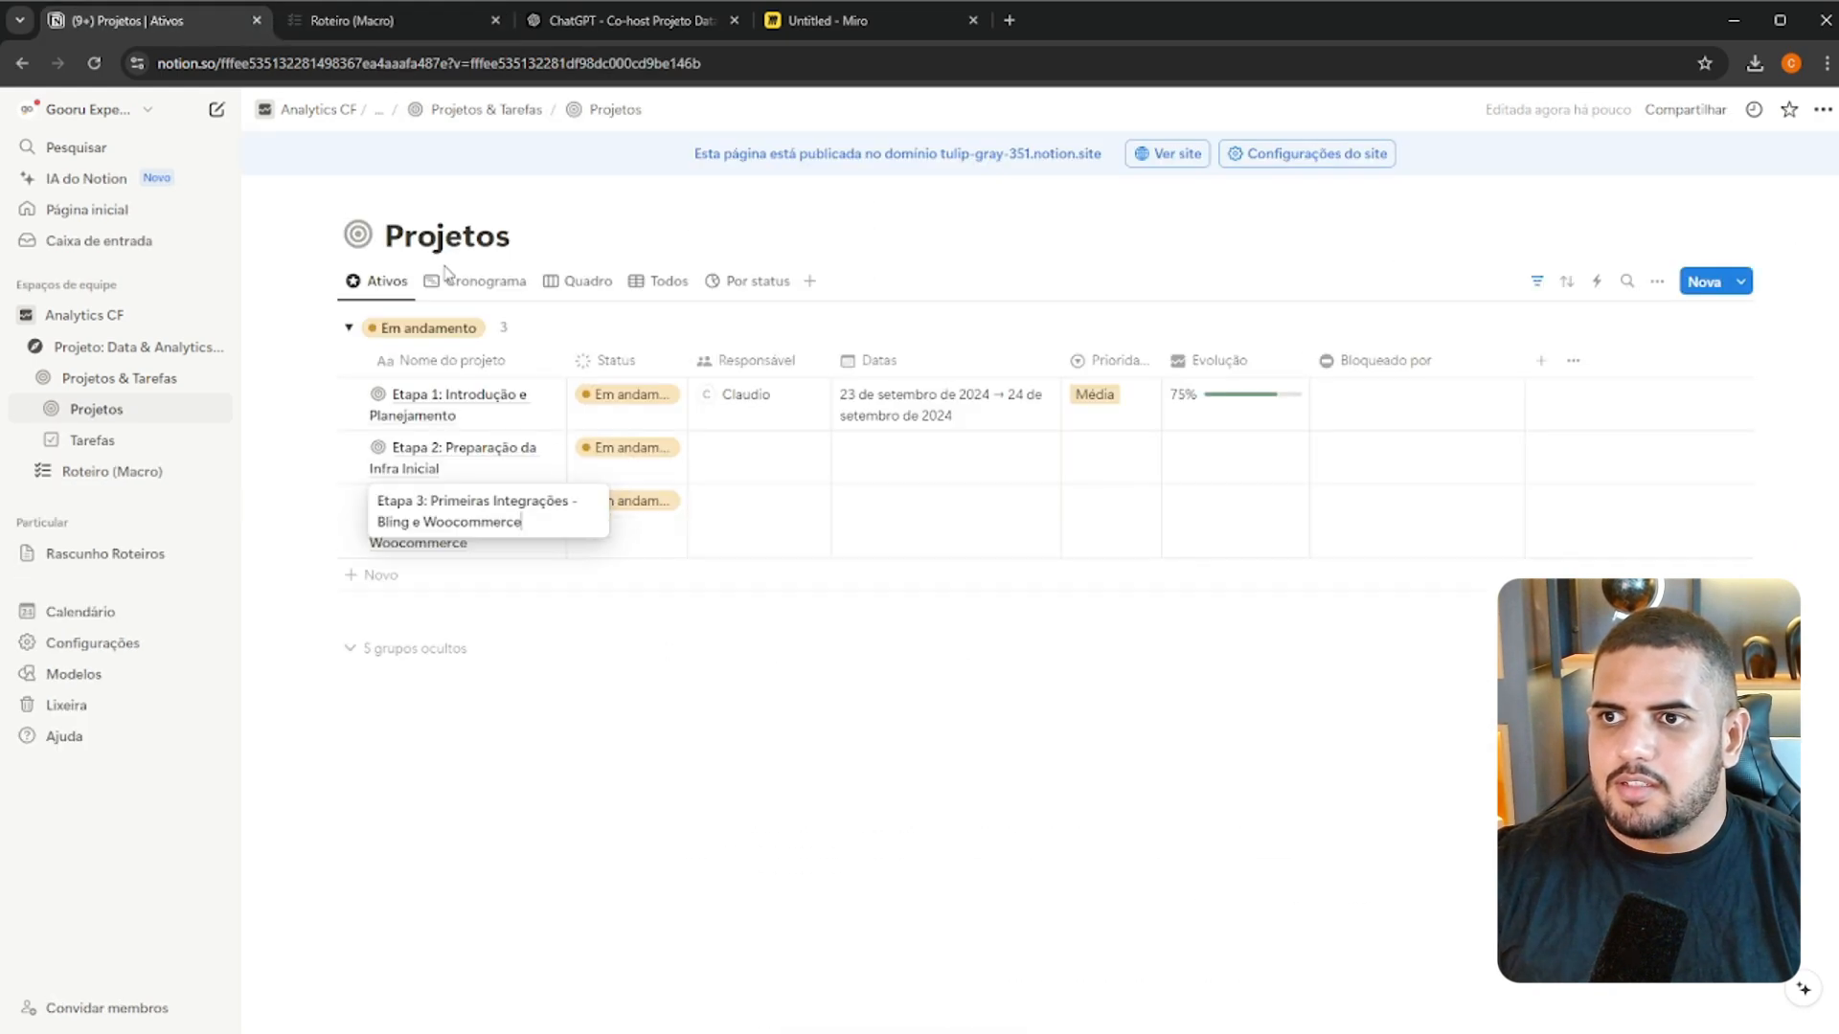
Add a project named "Etapa 4: Primeiras Análises e Paineis de Acompanhamento", copying its title from Roteiro (Macro)
click(386, 20)
scroll(814, 857, down, 8)
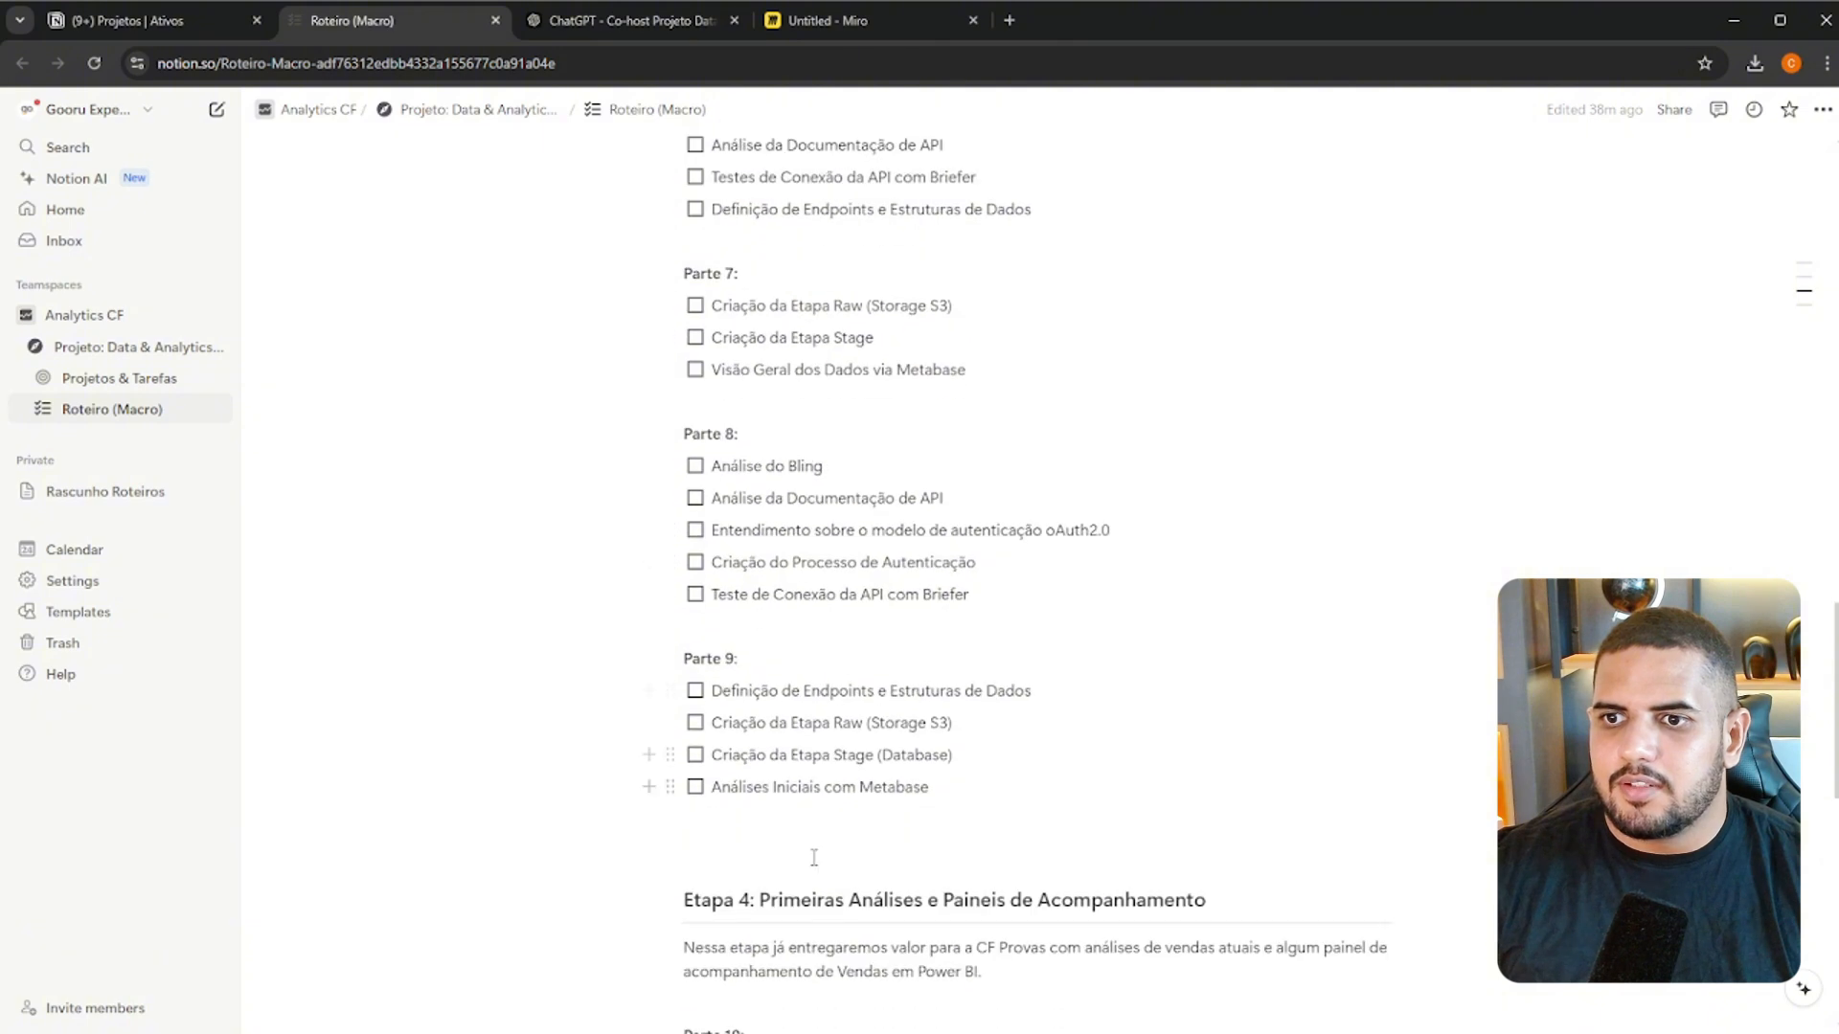
triple_click(816, 898)
key(ctrl+c)
click(152, 20)
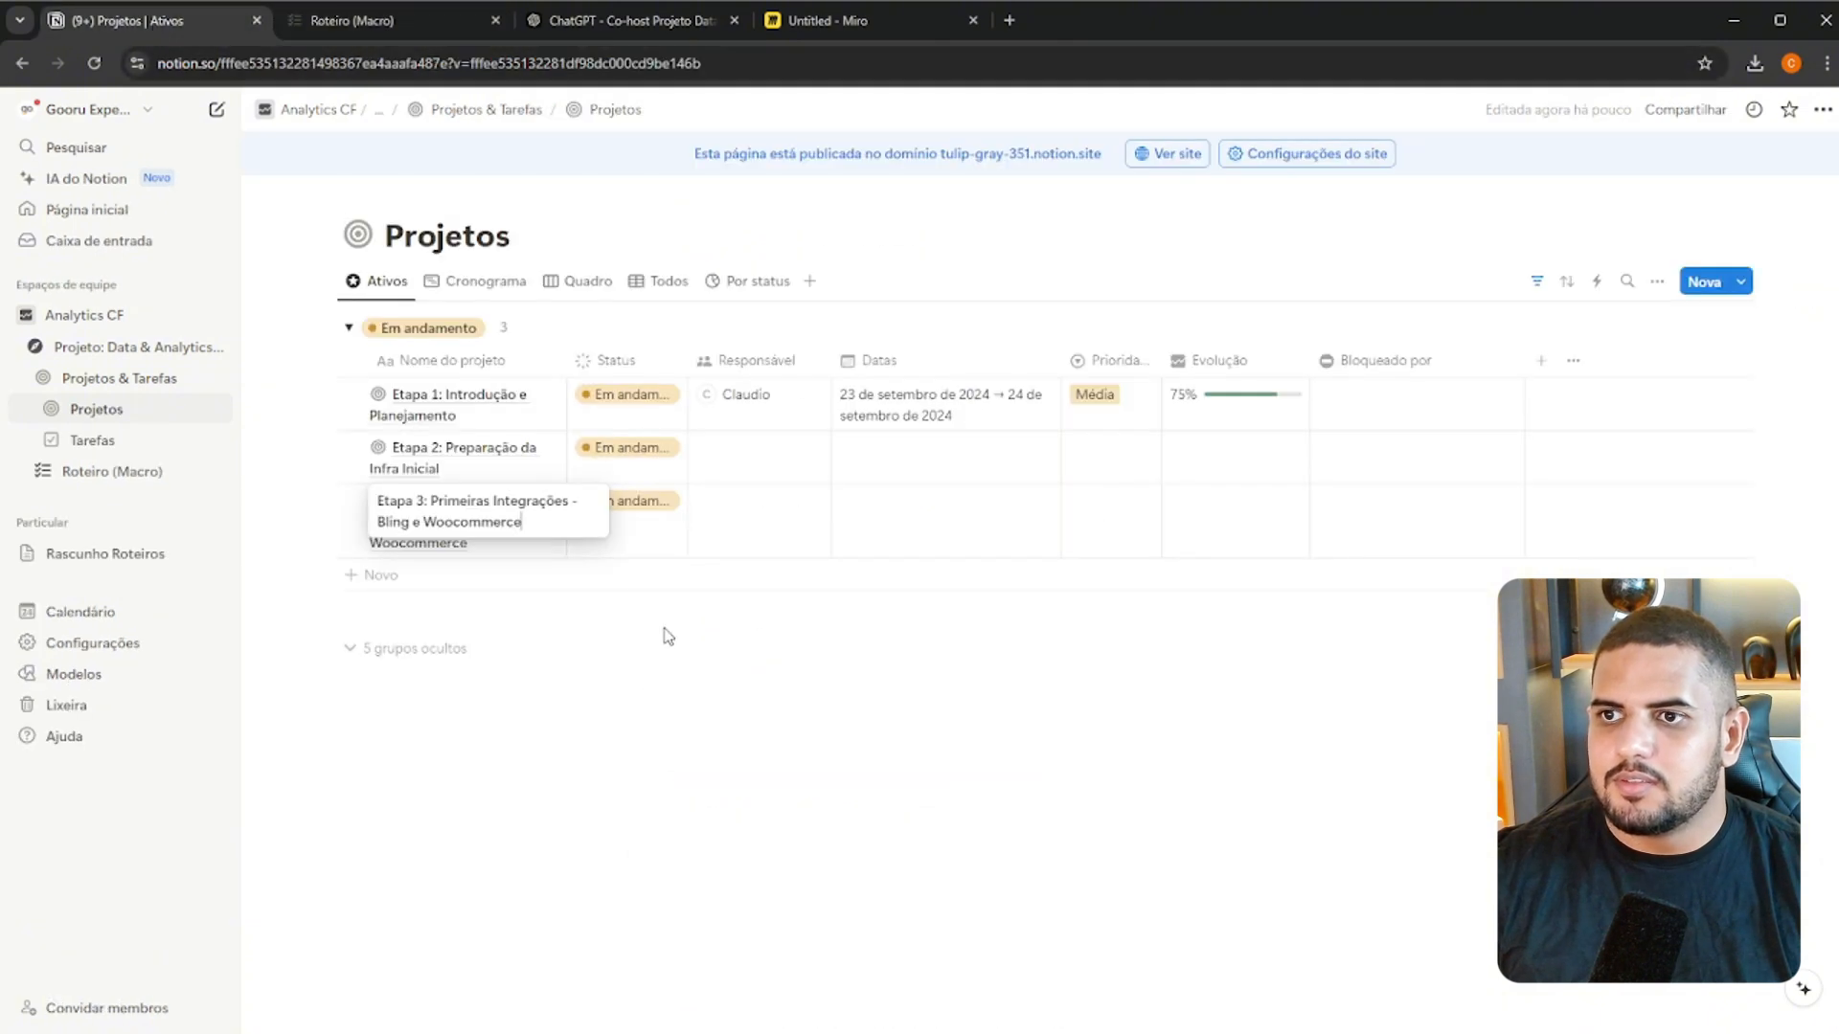
click(485, 574)
key(ctrl+a)
key(ctrl+v)
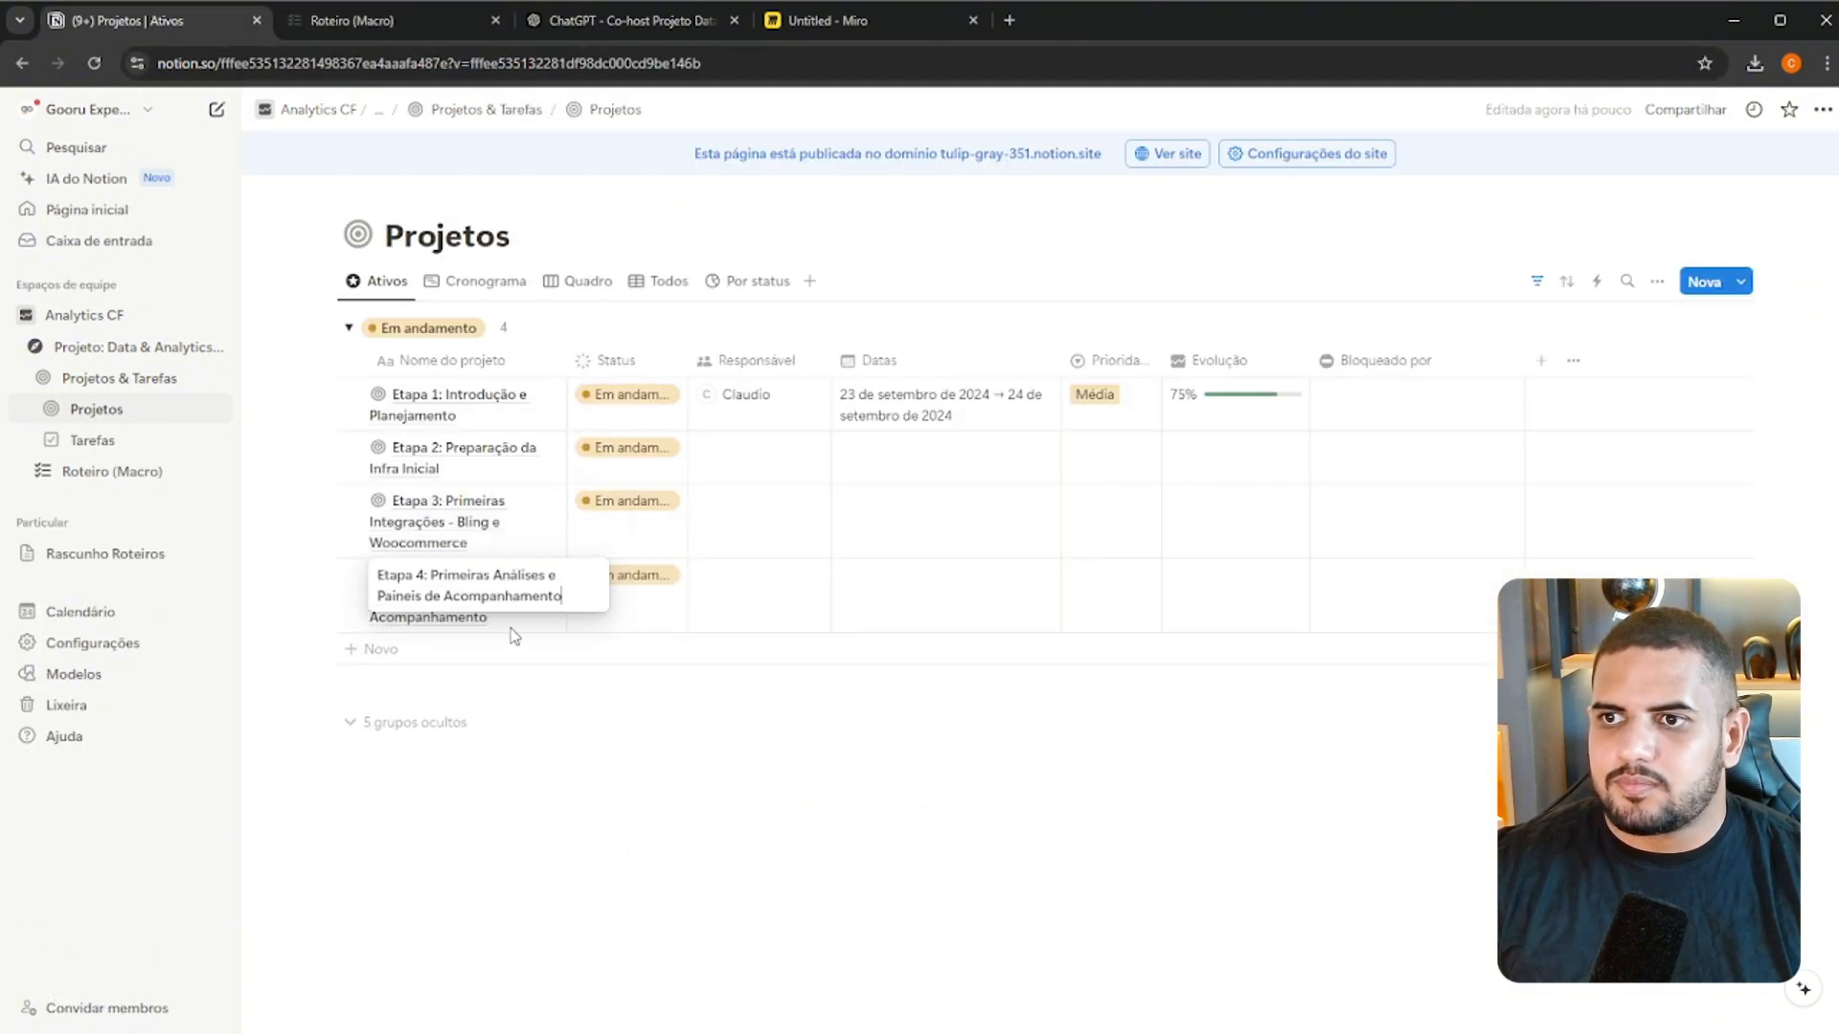
key(Return)
Add a project named "Etapa 5: Integração com Google Analytics e Google Ads", copying its title from the ChatGPT conversation
click(412, 20)
scroll(1015, 658, down, 5)
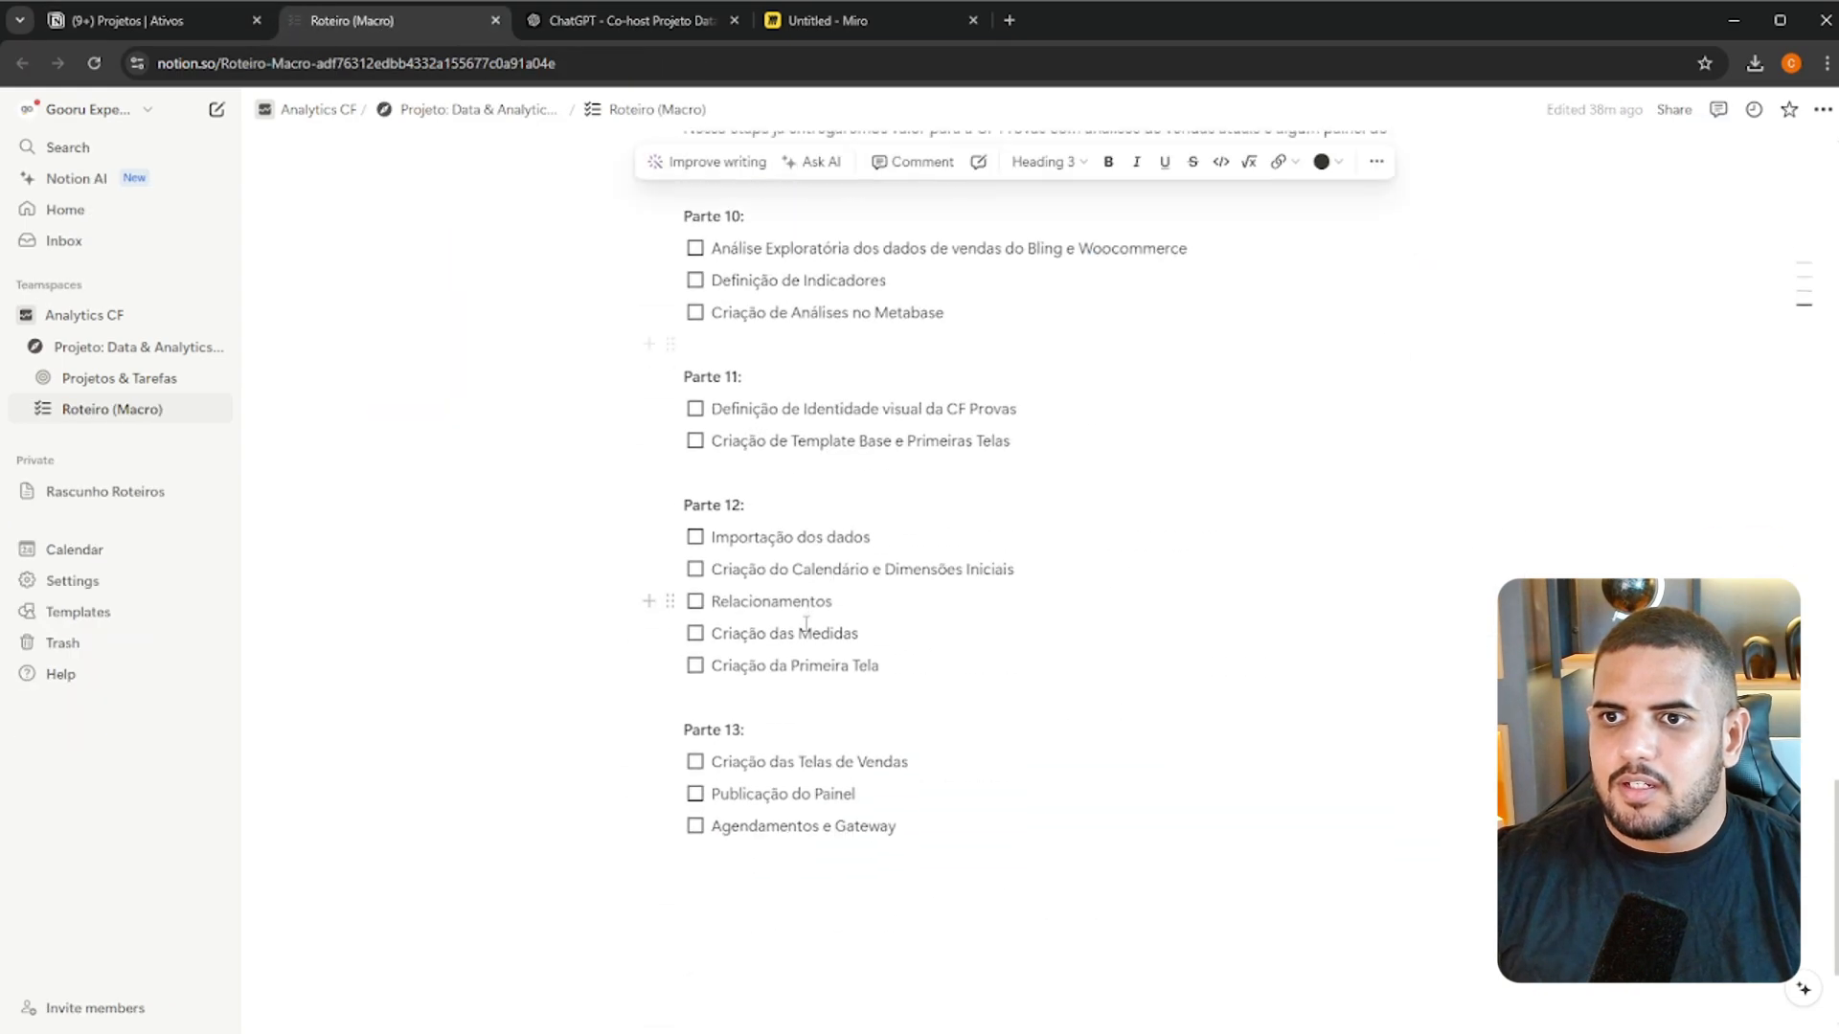
click(609, 23)
scroll(834, 460, up, 15)
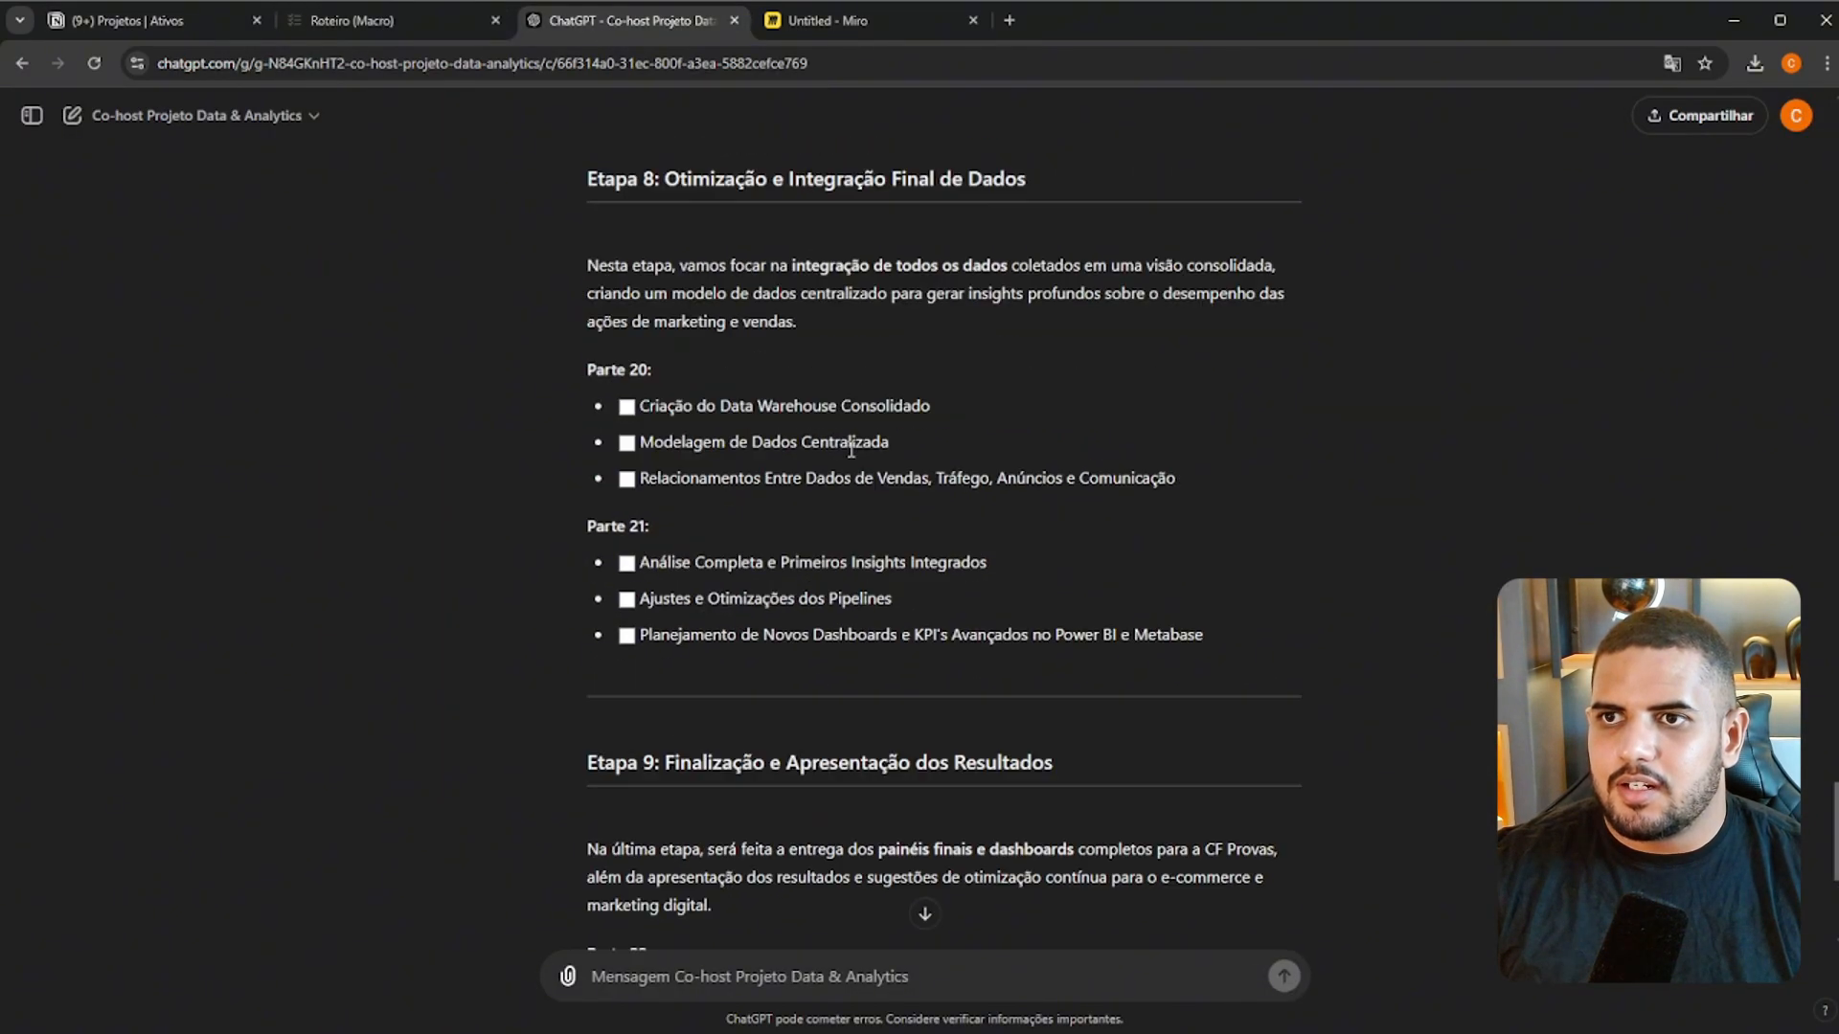
scroll(836, 471, up, 6)
scroll(856, 485, down, 5)
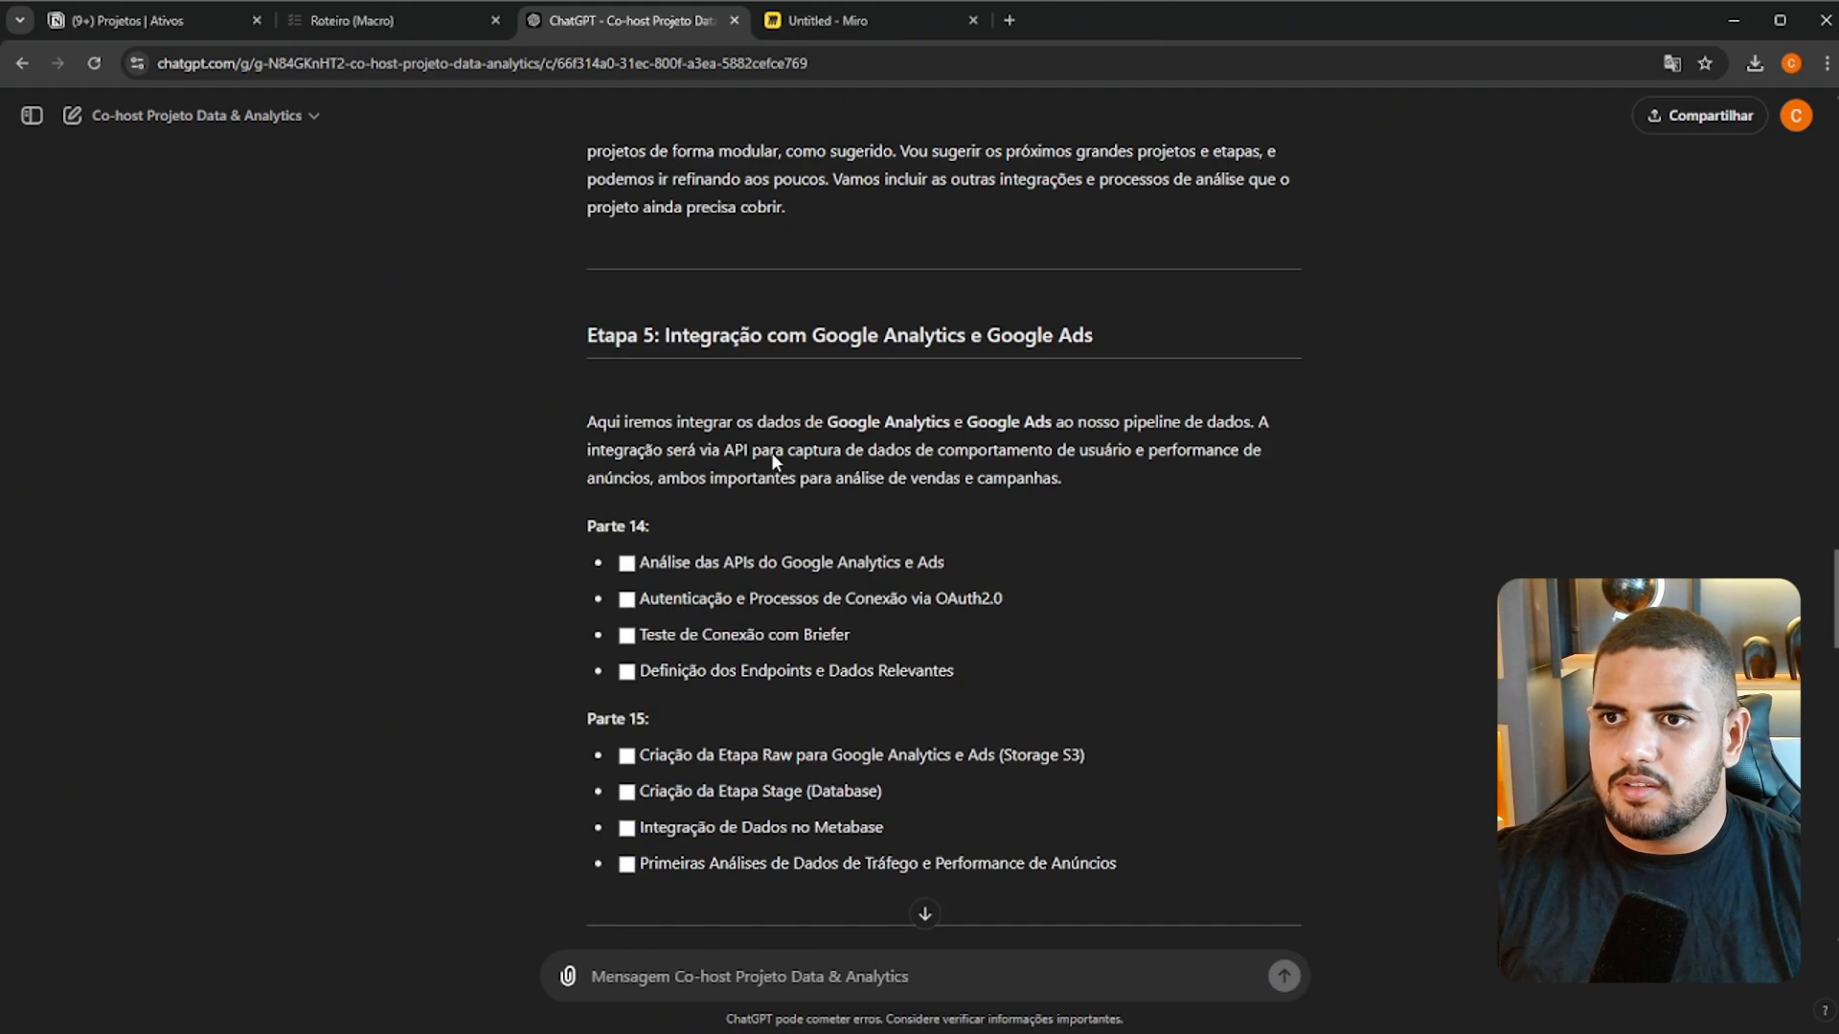
triple_click(737, 335)
key(ctrl+c)
click(148, 23)
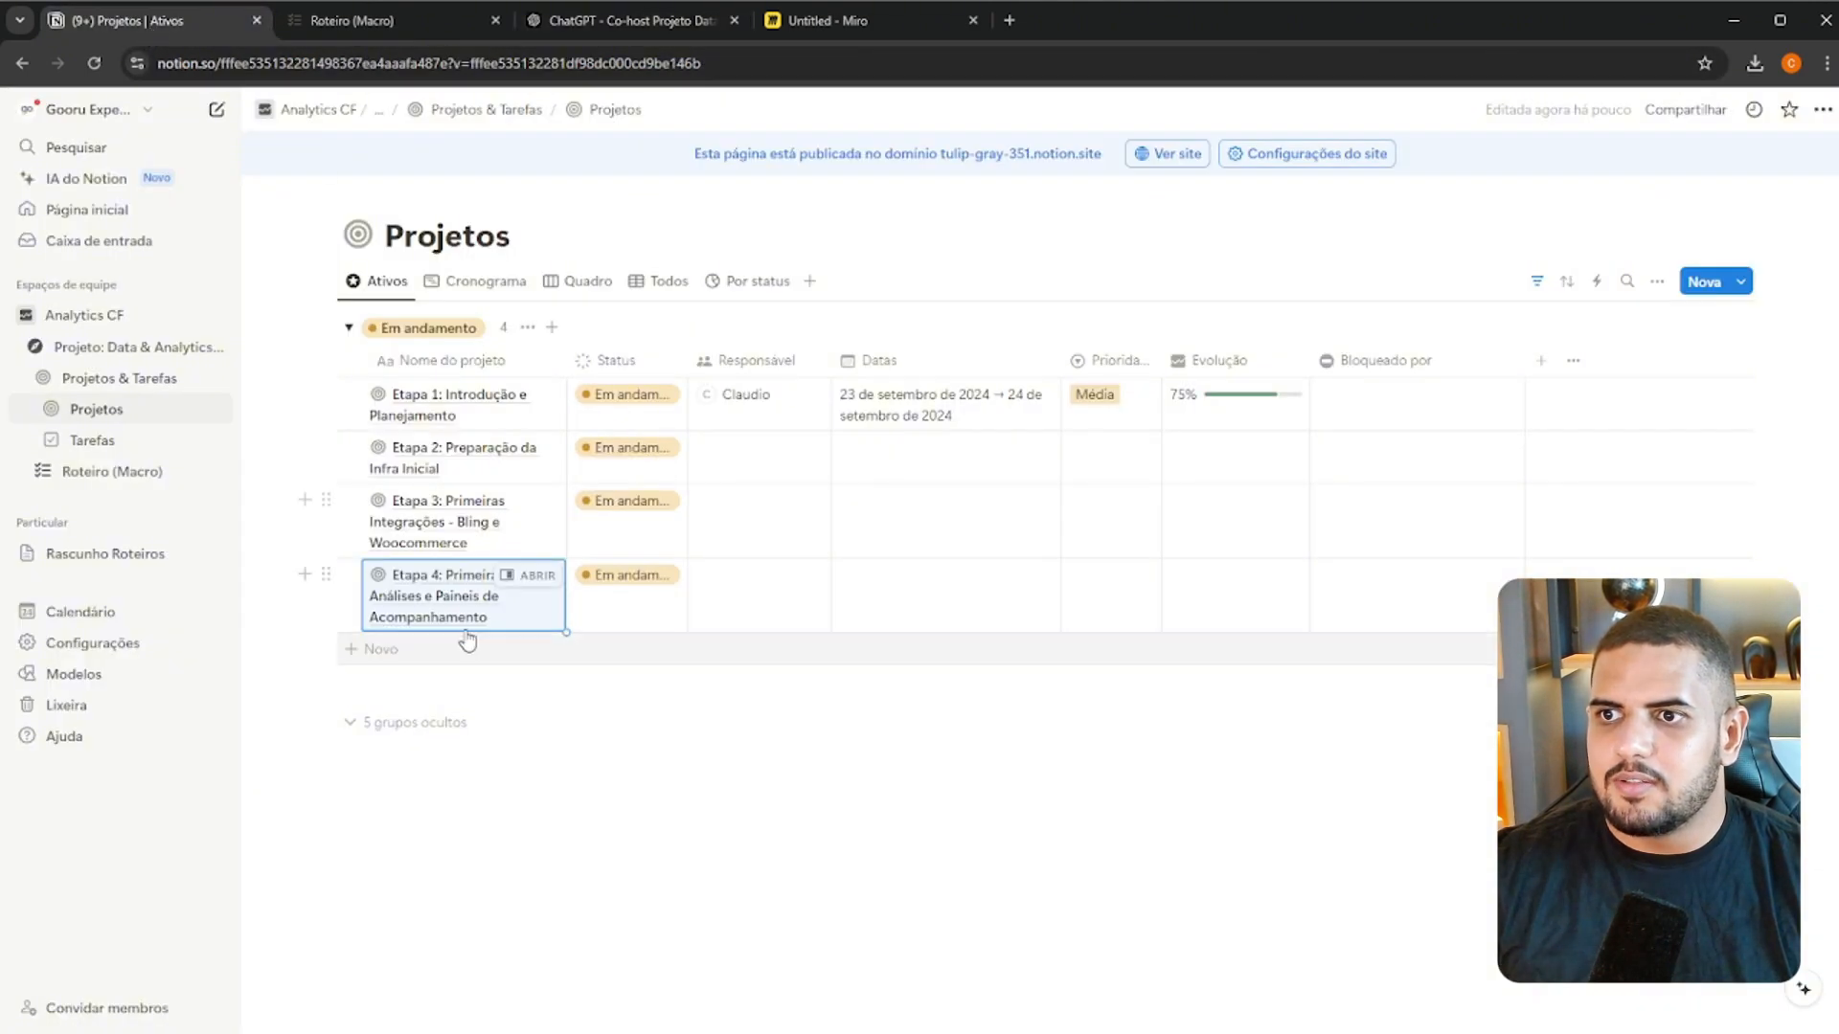
click(437, 648)
key(ctrl+a)
key(ctrl+v)
key(Return)
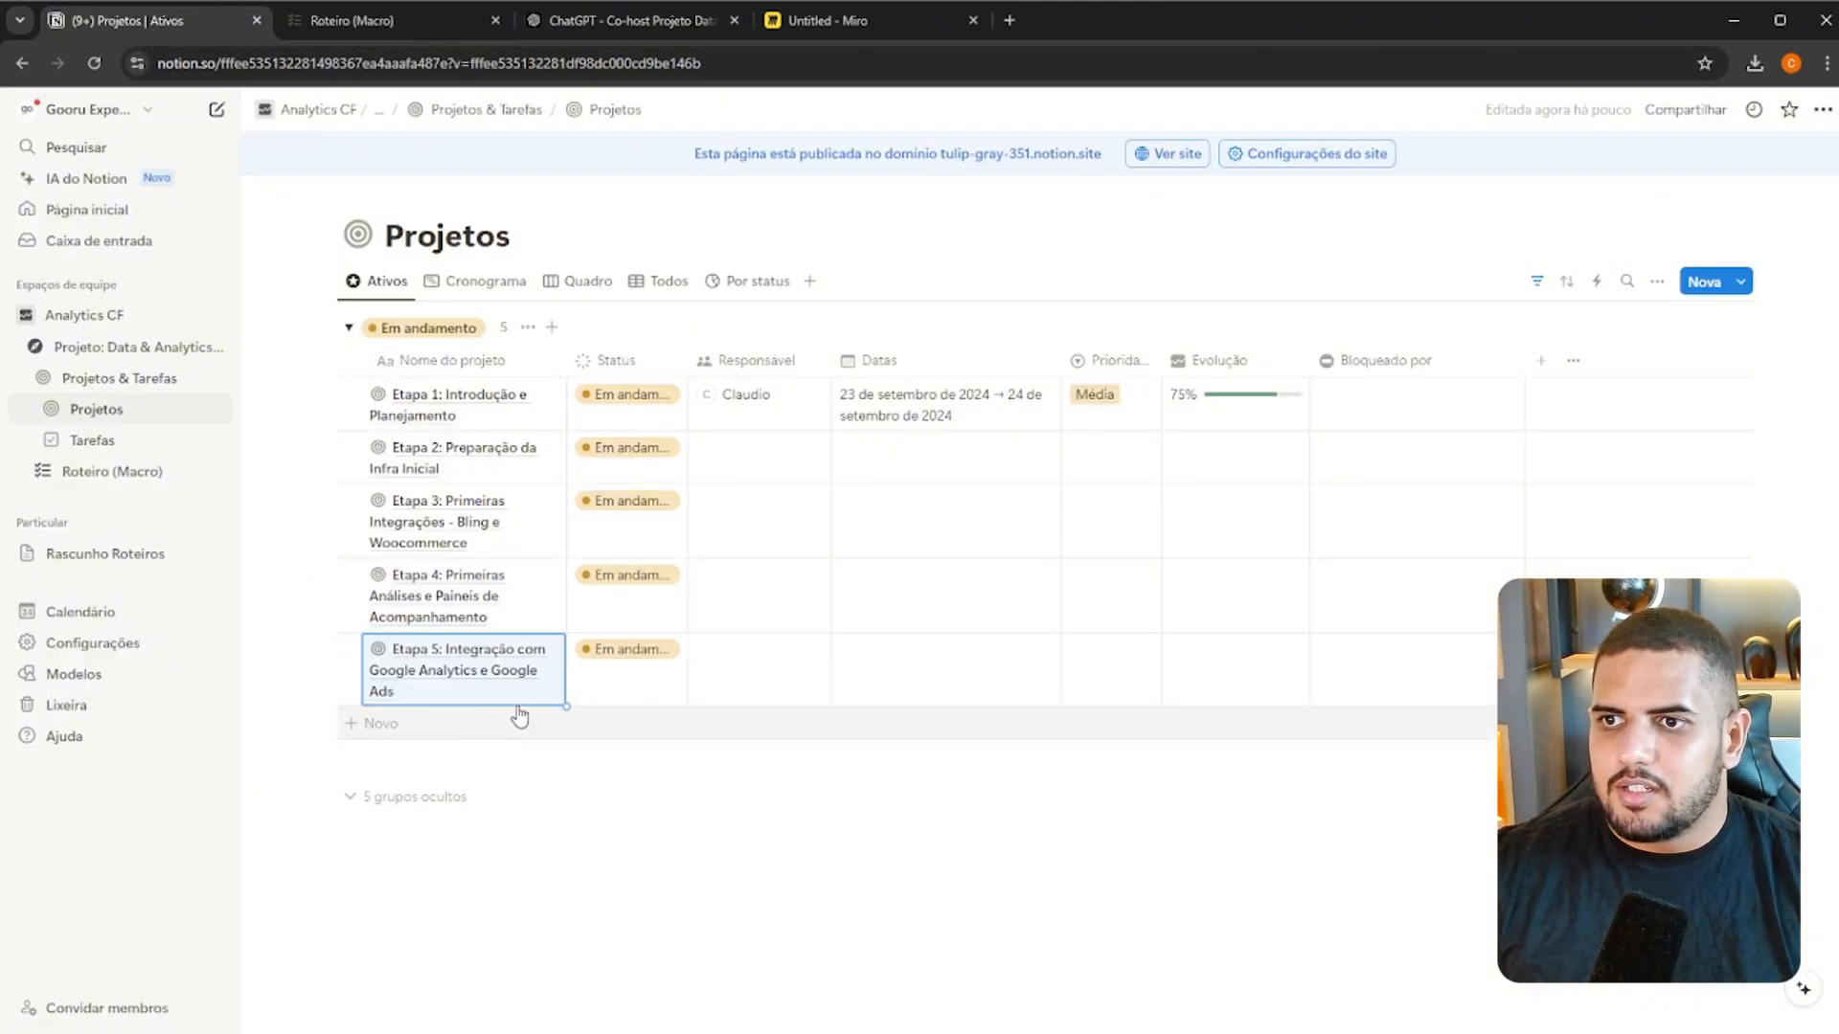
Add a project named "Etapa 6: Integração com Meta Ads (Facebook e Instagram)", copying its title from the ChatGPT conversation
click(393, 20)
click(575, 20)
scroll(670, 479, down, 5)
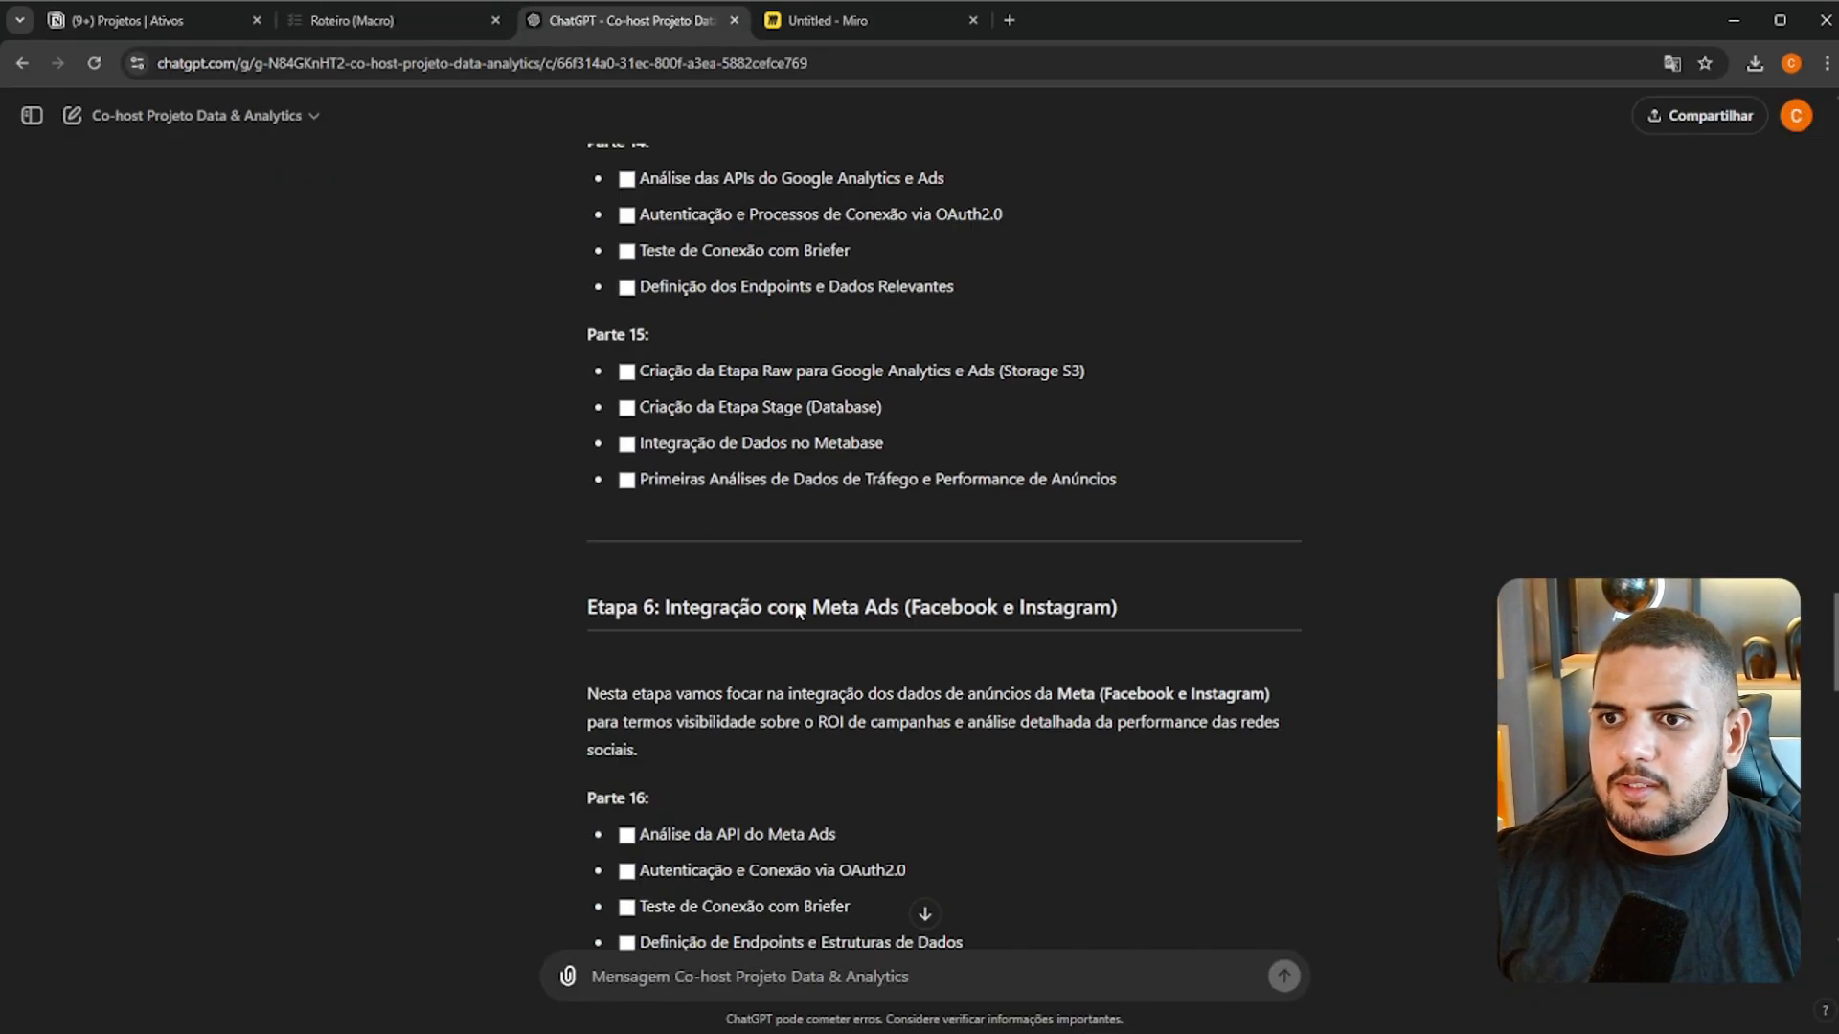
triple_click(727, 487)
click(727, 478)
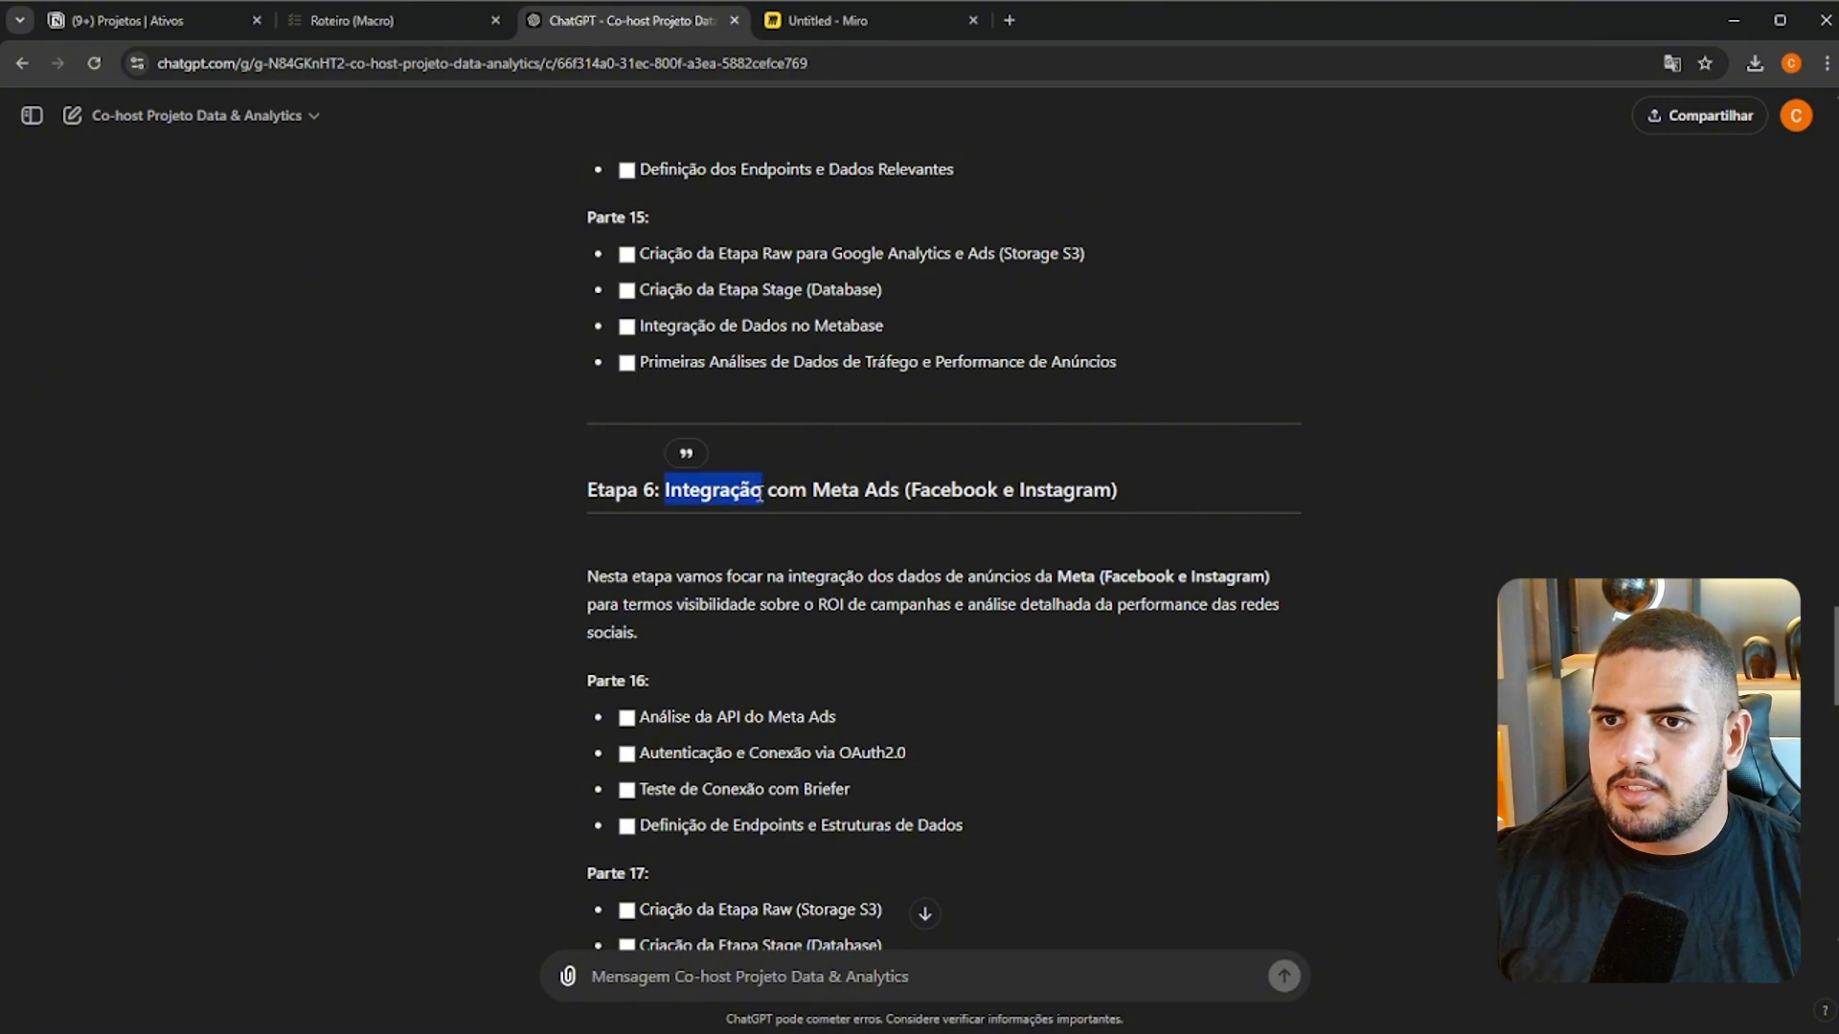
triple_click(763, 493)
key(ctrl+c)
click(163, 21)
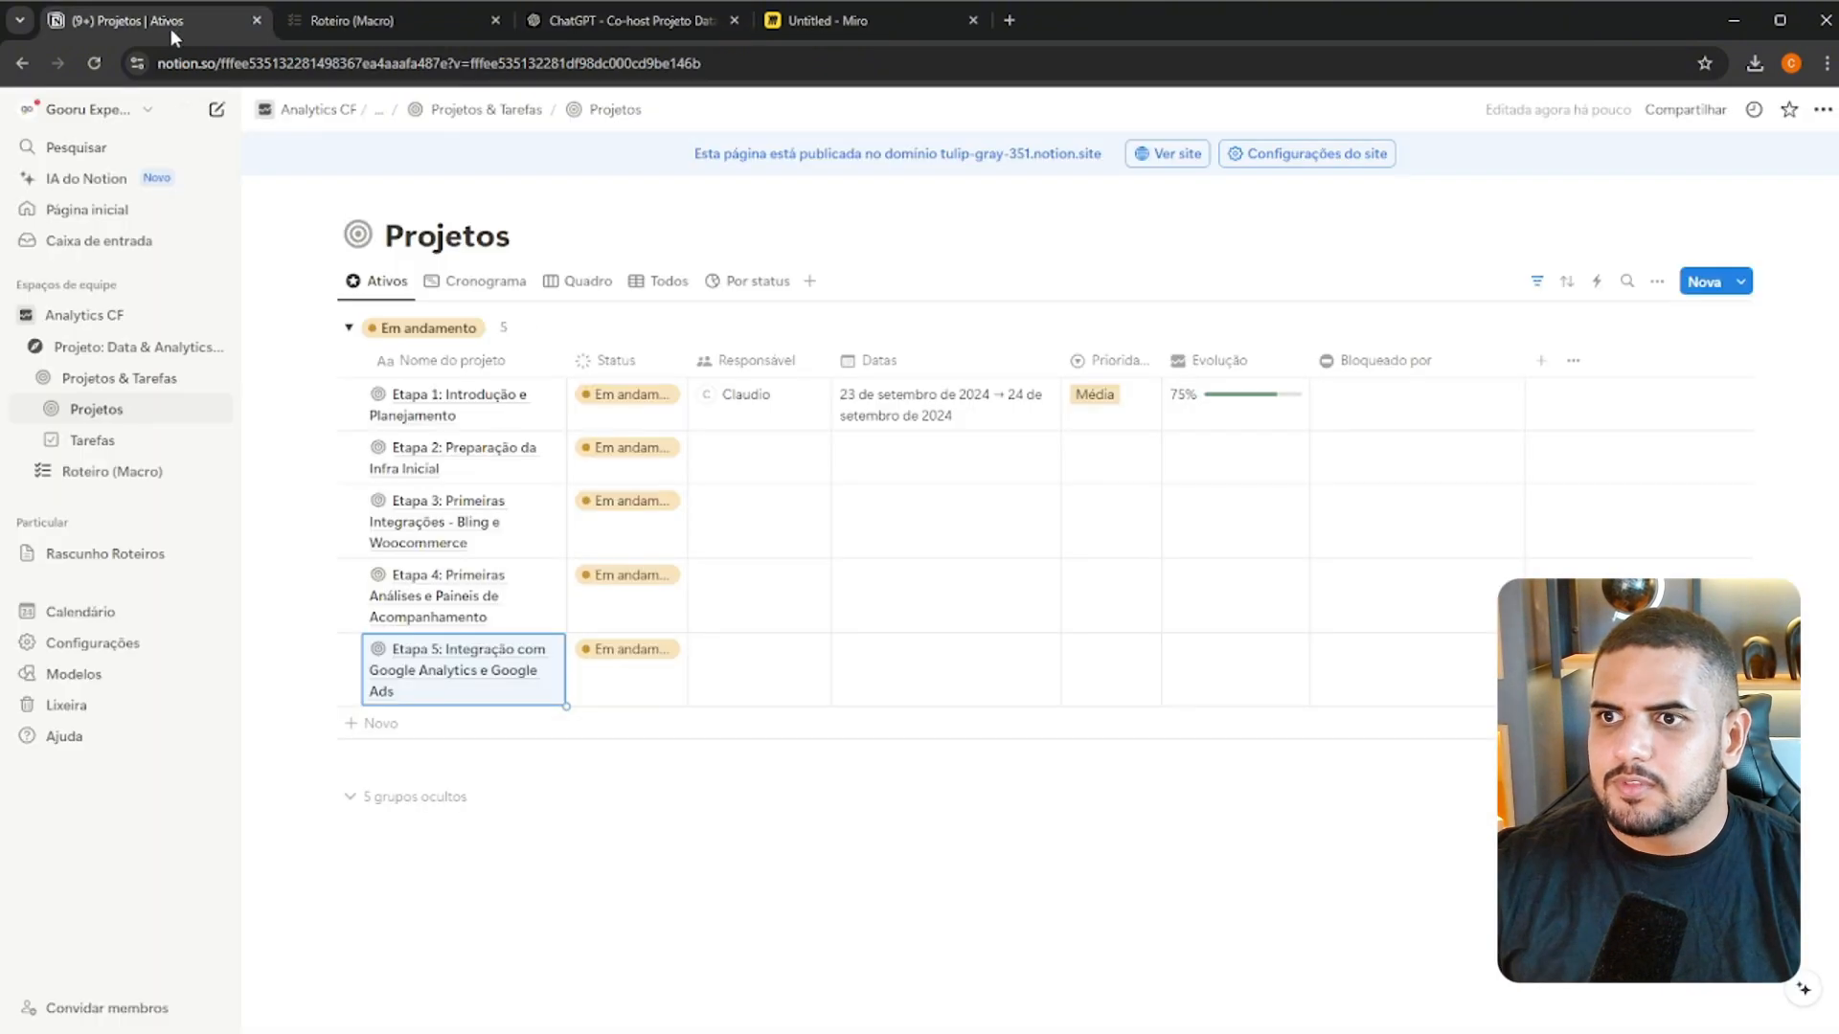
click(469, 753)
key(ctrl+v)
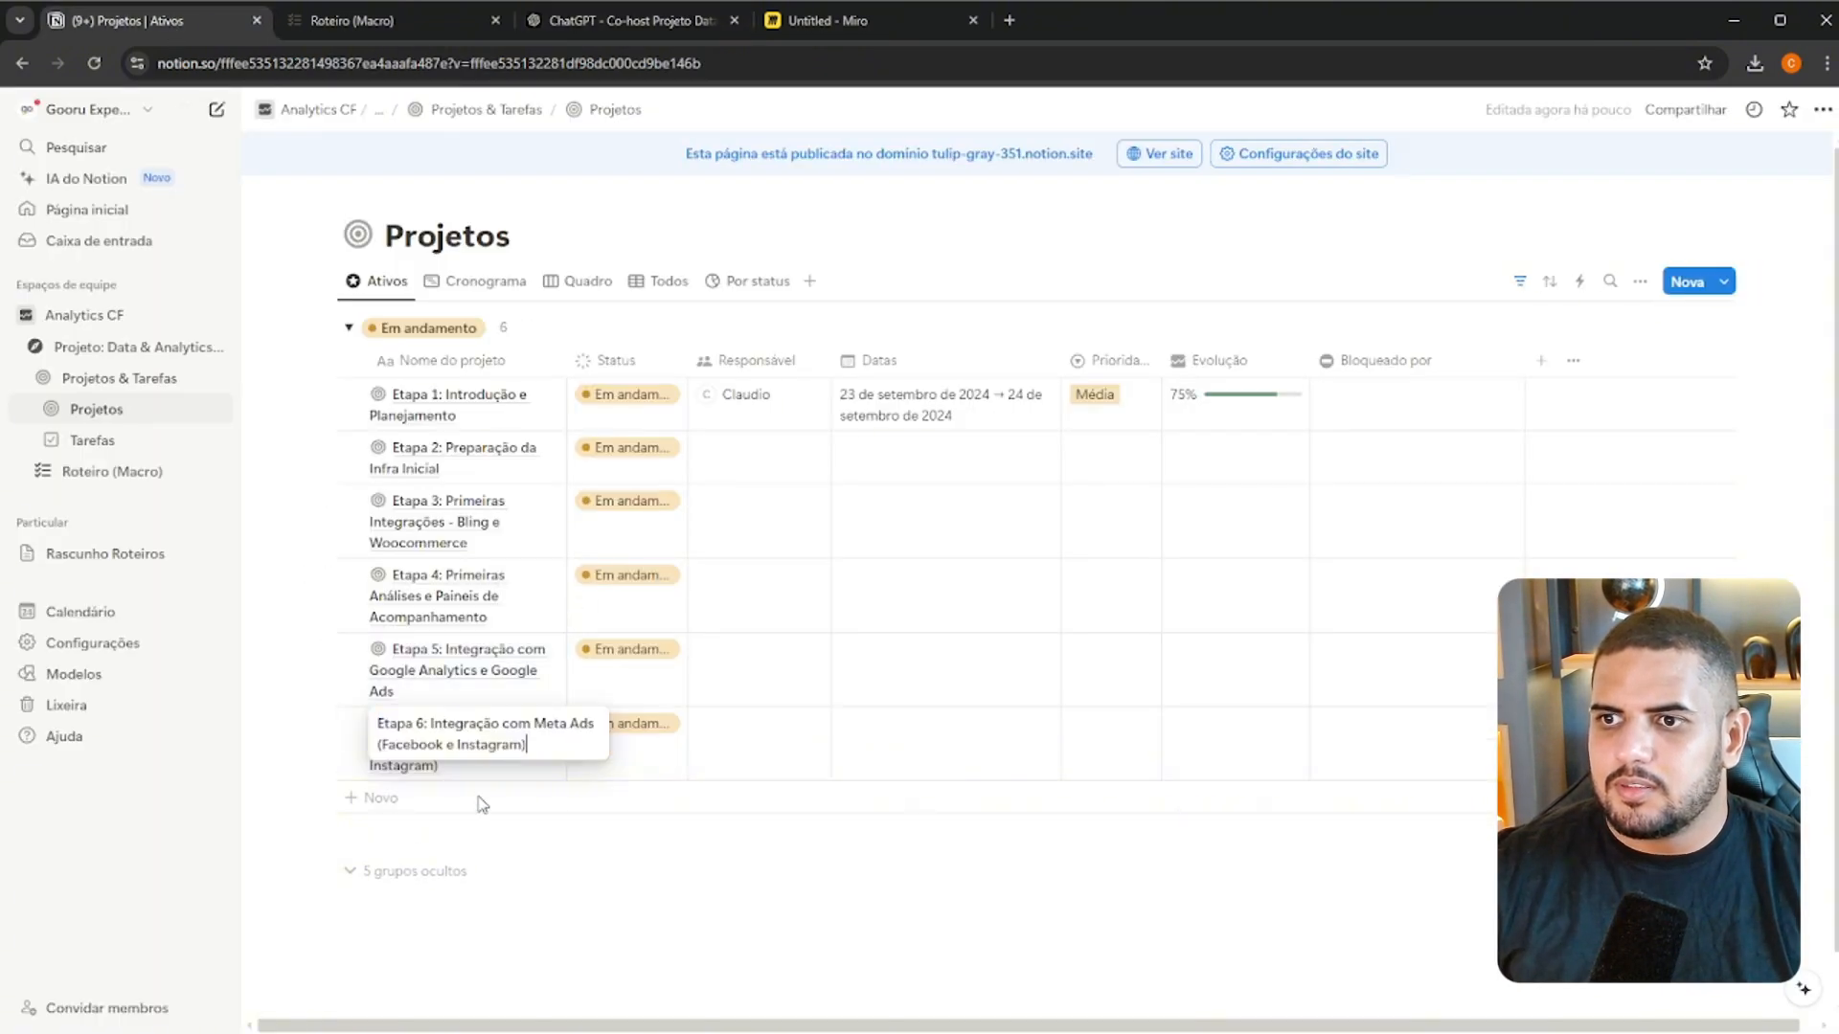
key(Return)
Add a project named "Etapa 7: Integração com Brevo e Wati (Comunicação)", copying its title from the ChatGPT conversation
click(623, 21)
scroll(737, 468, down, 8)
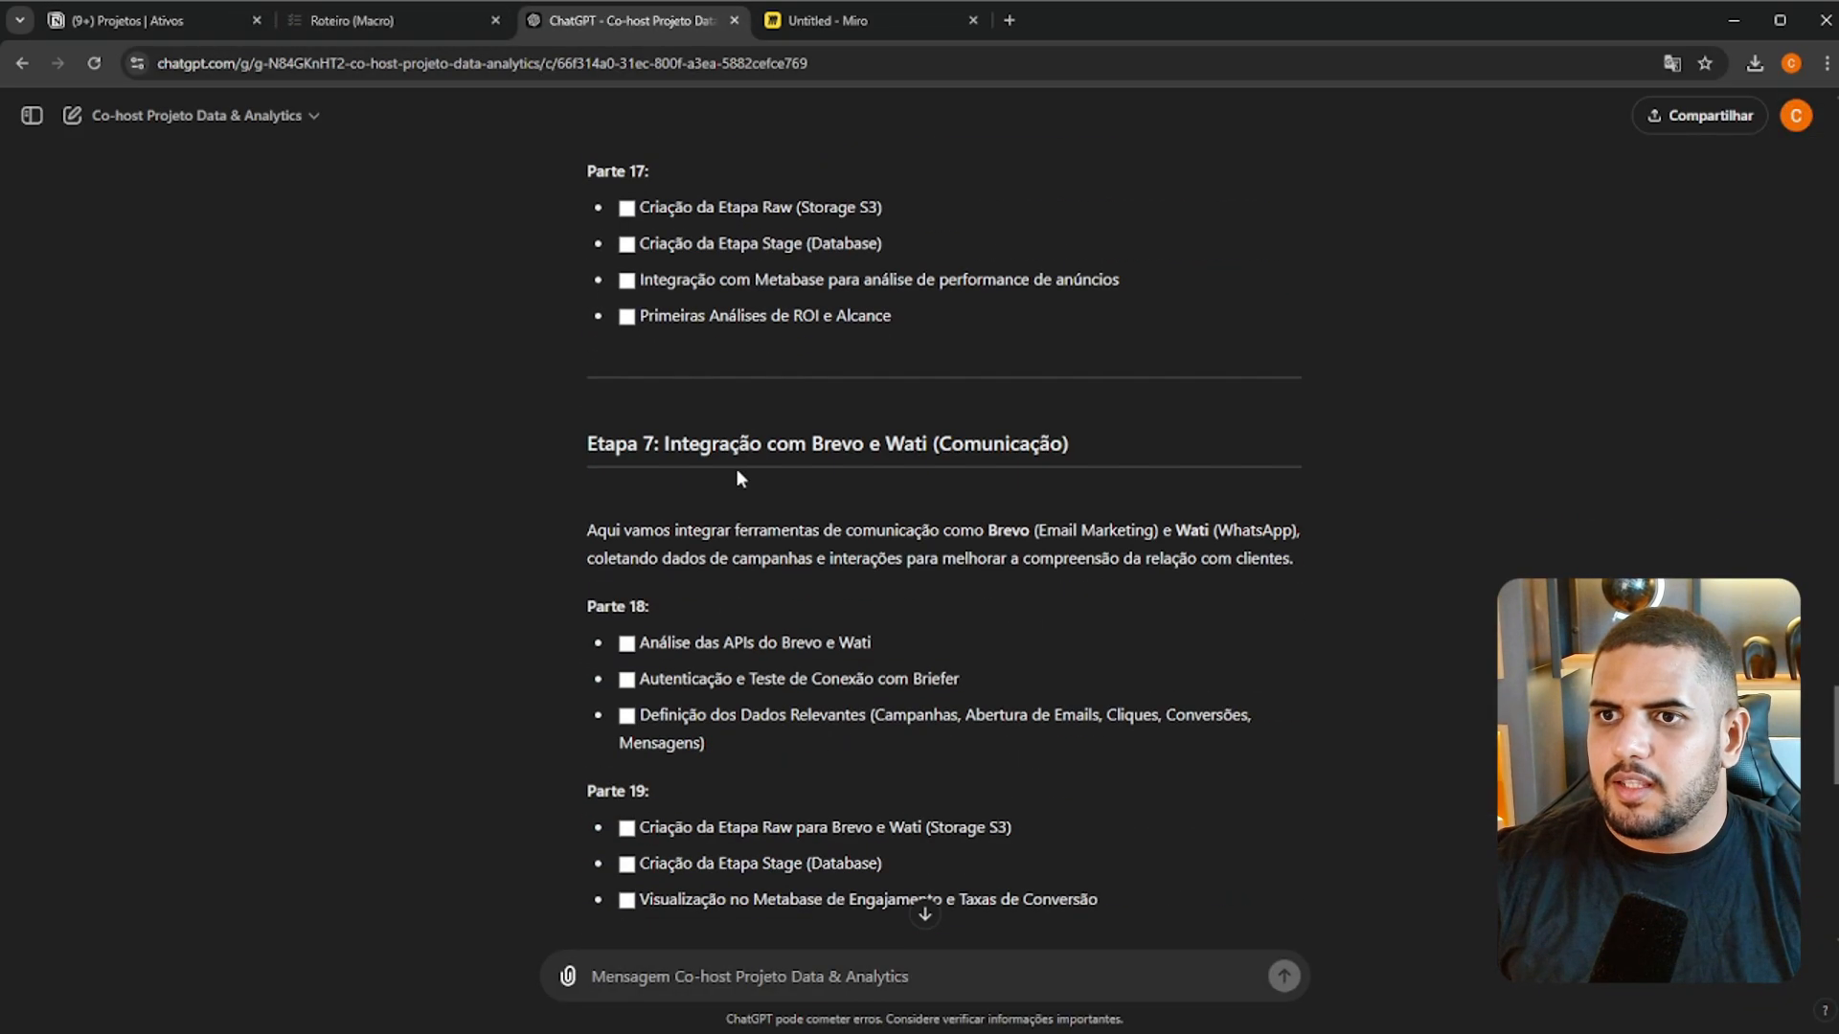
triple_click(736, 442)
key(ctrl+c)
click(192, 22)
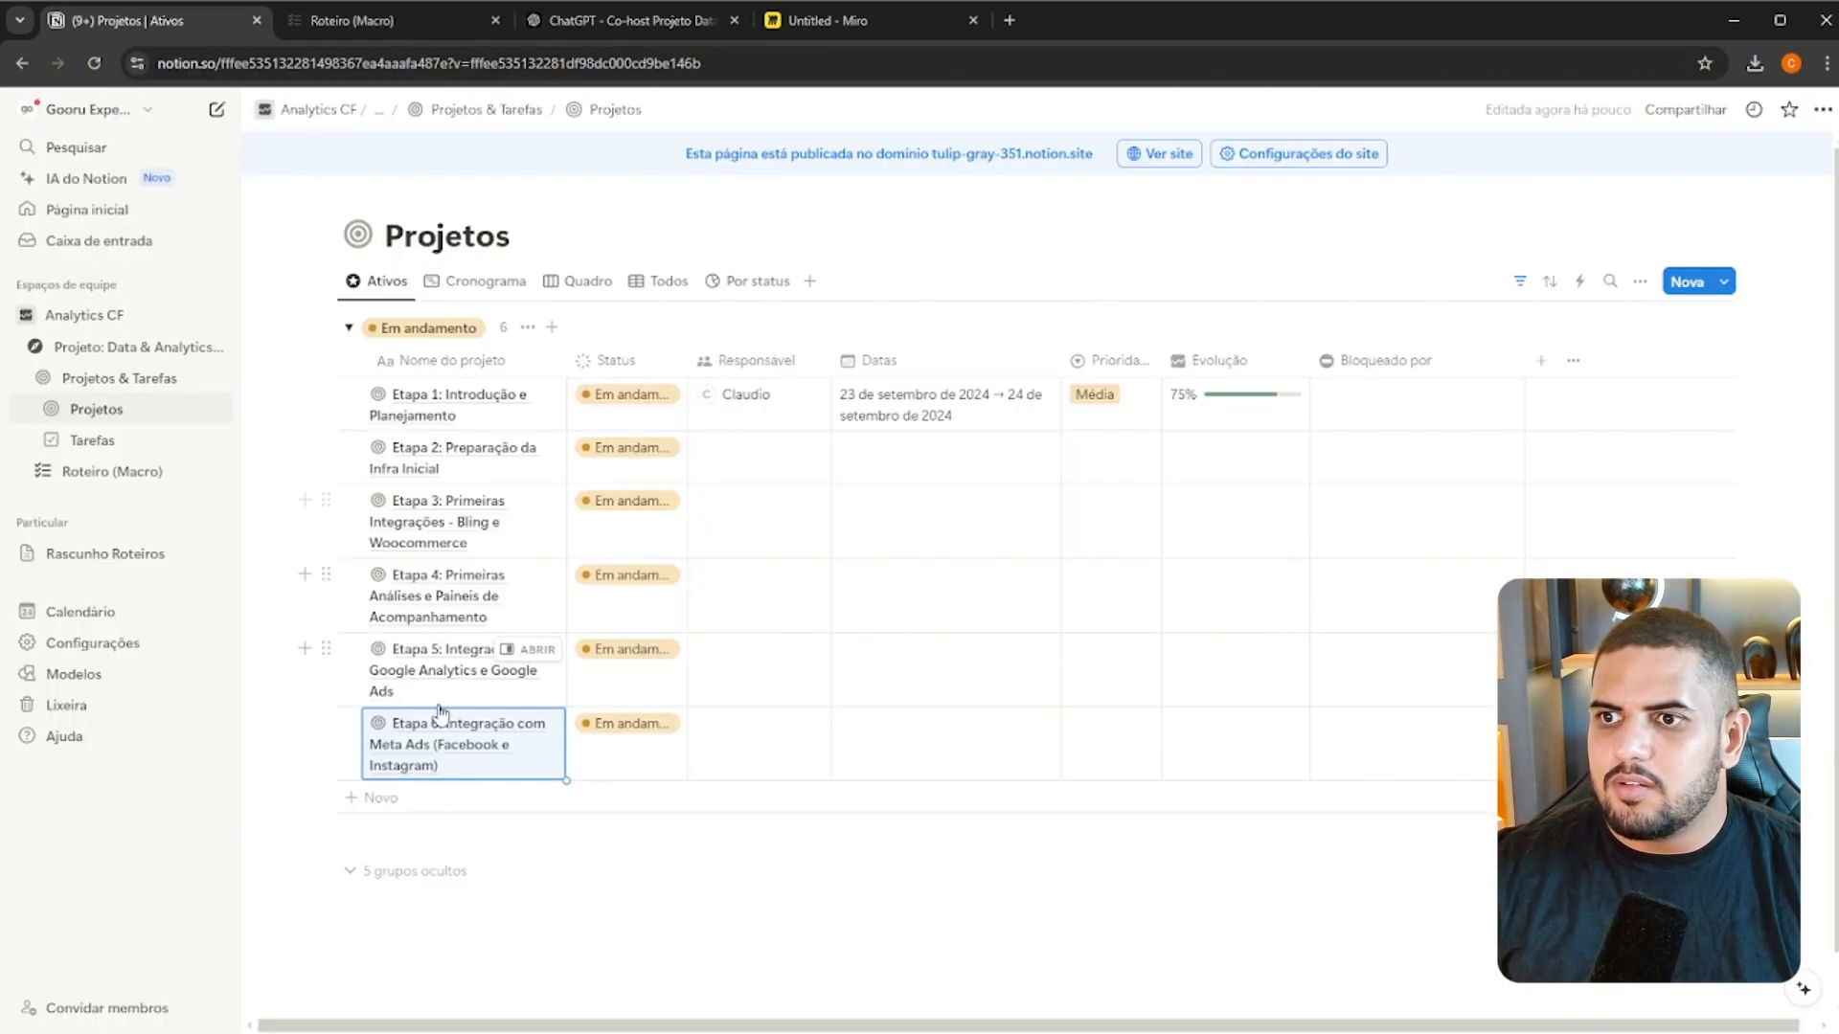
click(457, 802)
key(ctrl+a)
key(ctrl+v)
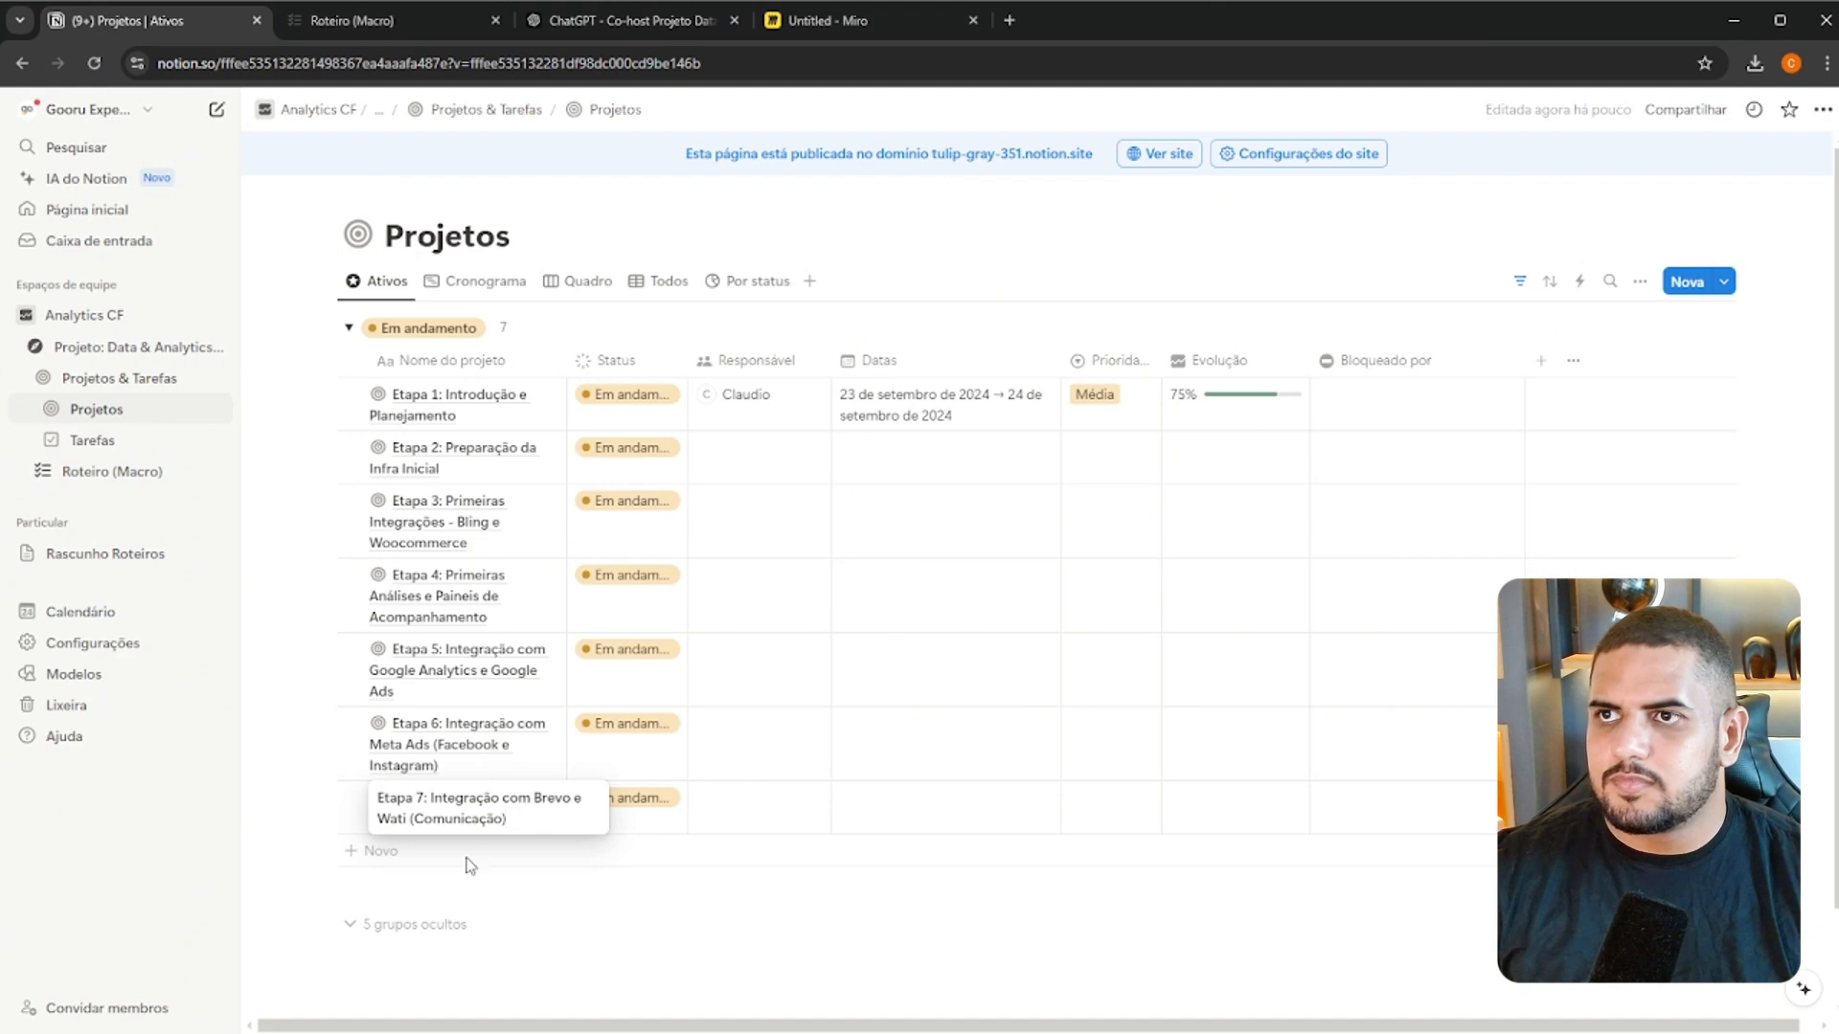
key(Return)
Add a project named "Etapa 8: Otimização e Integração Final de Dados", copying its title from the ChatGPT conversation
click(611, 21)
scroll(763, 311, down, 8)
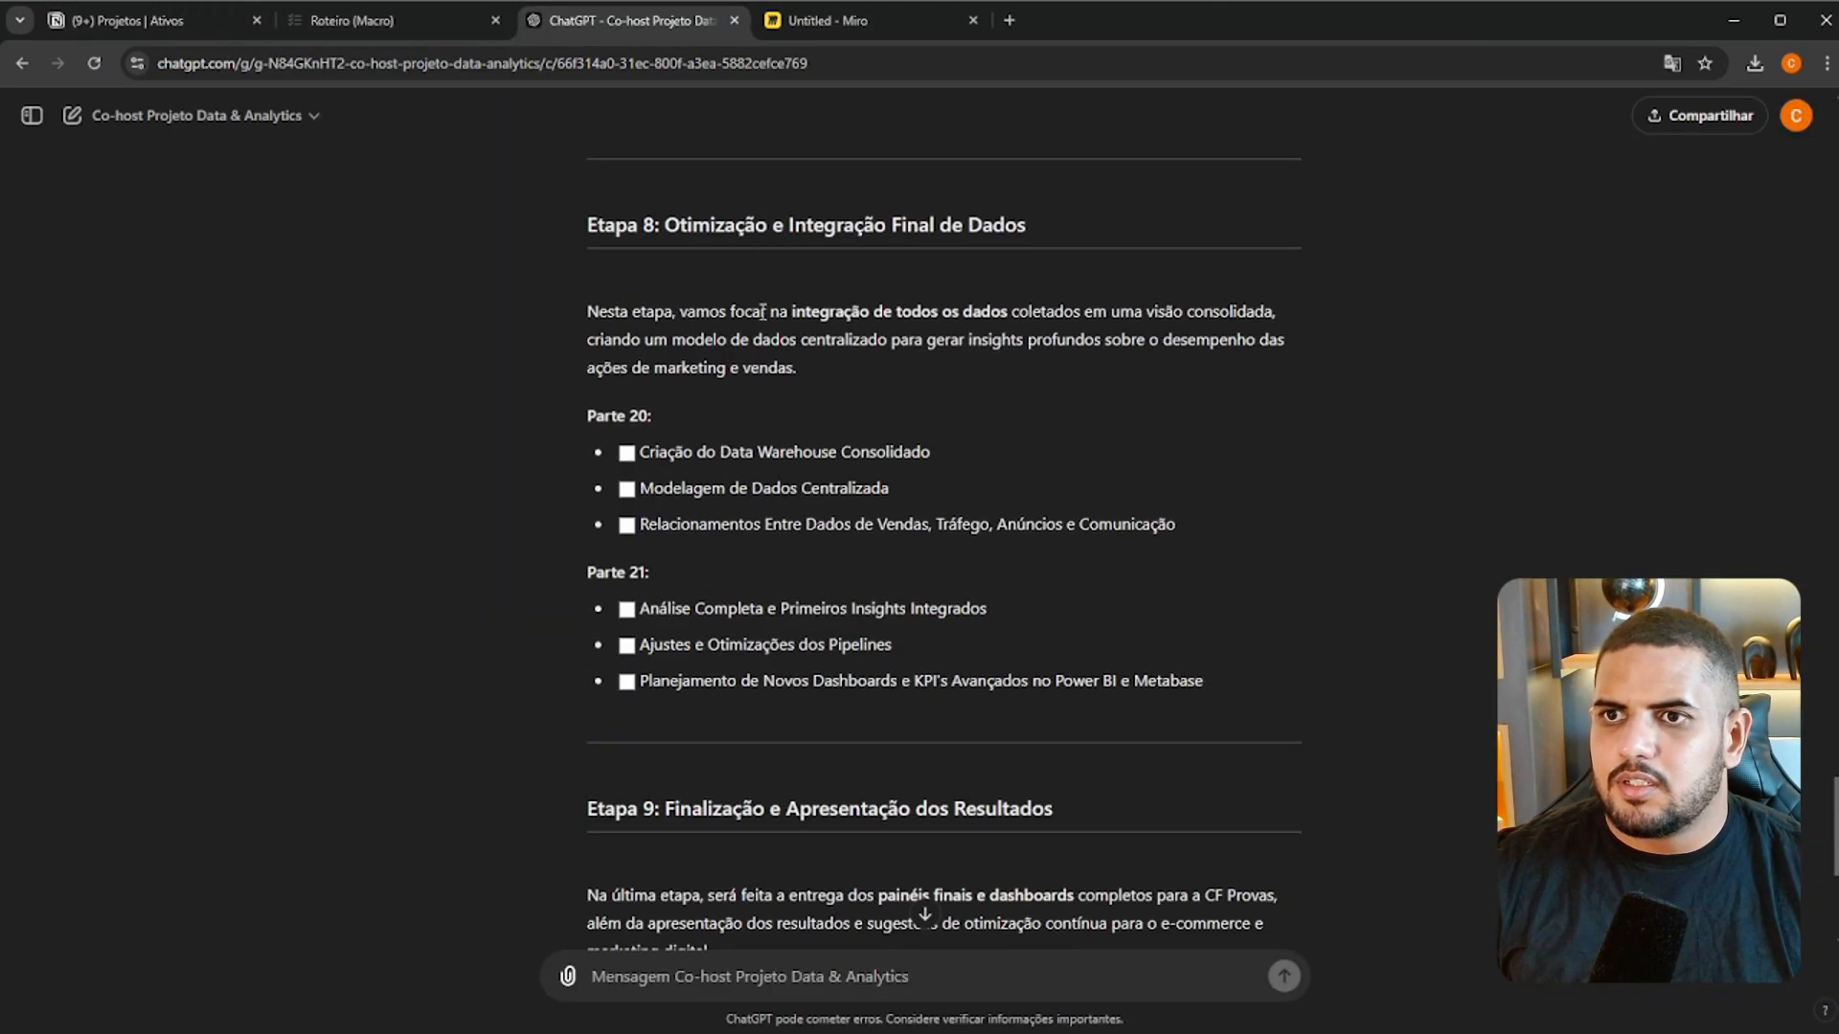
triple_click(762, 236)
key(ctrl+c)
click(192, 21)
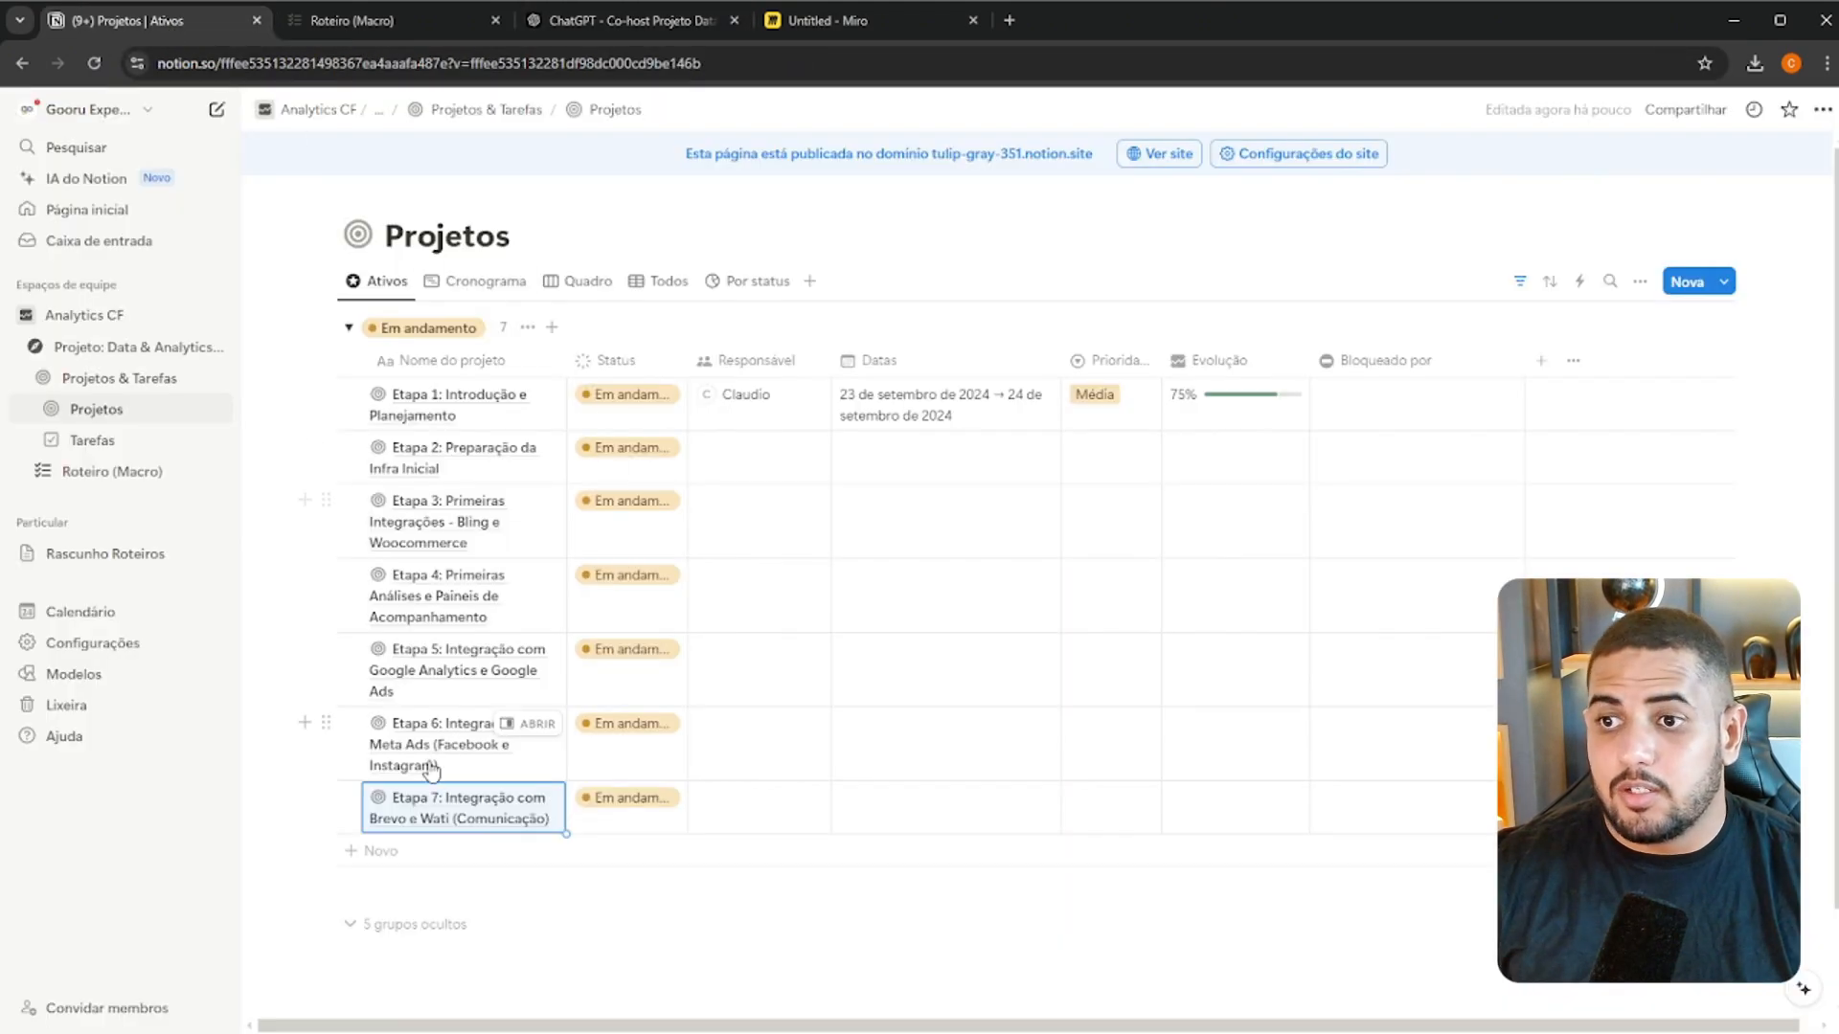
click(456, 850)
key(ctrl+a)
key(ctrl+v)
key(Return)
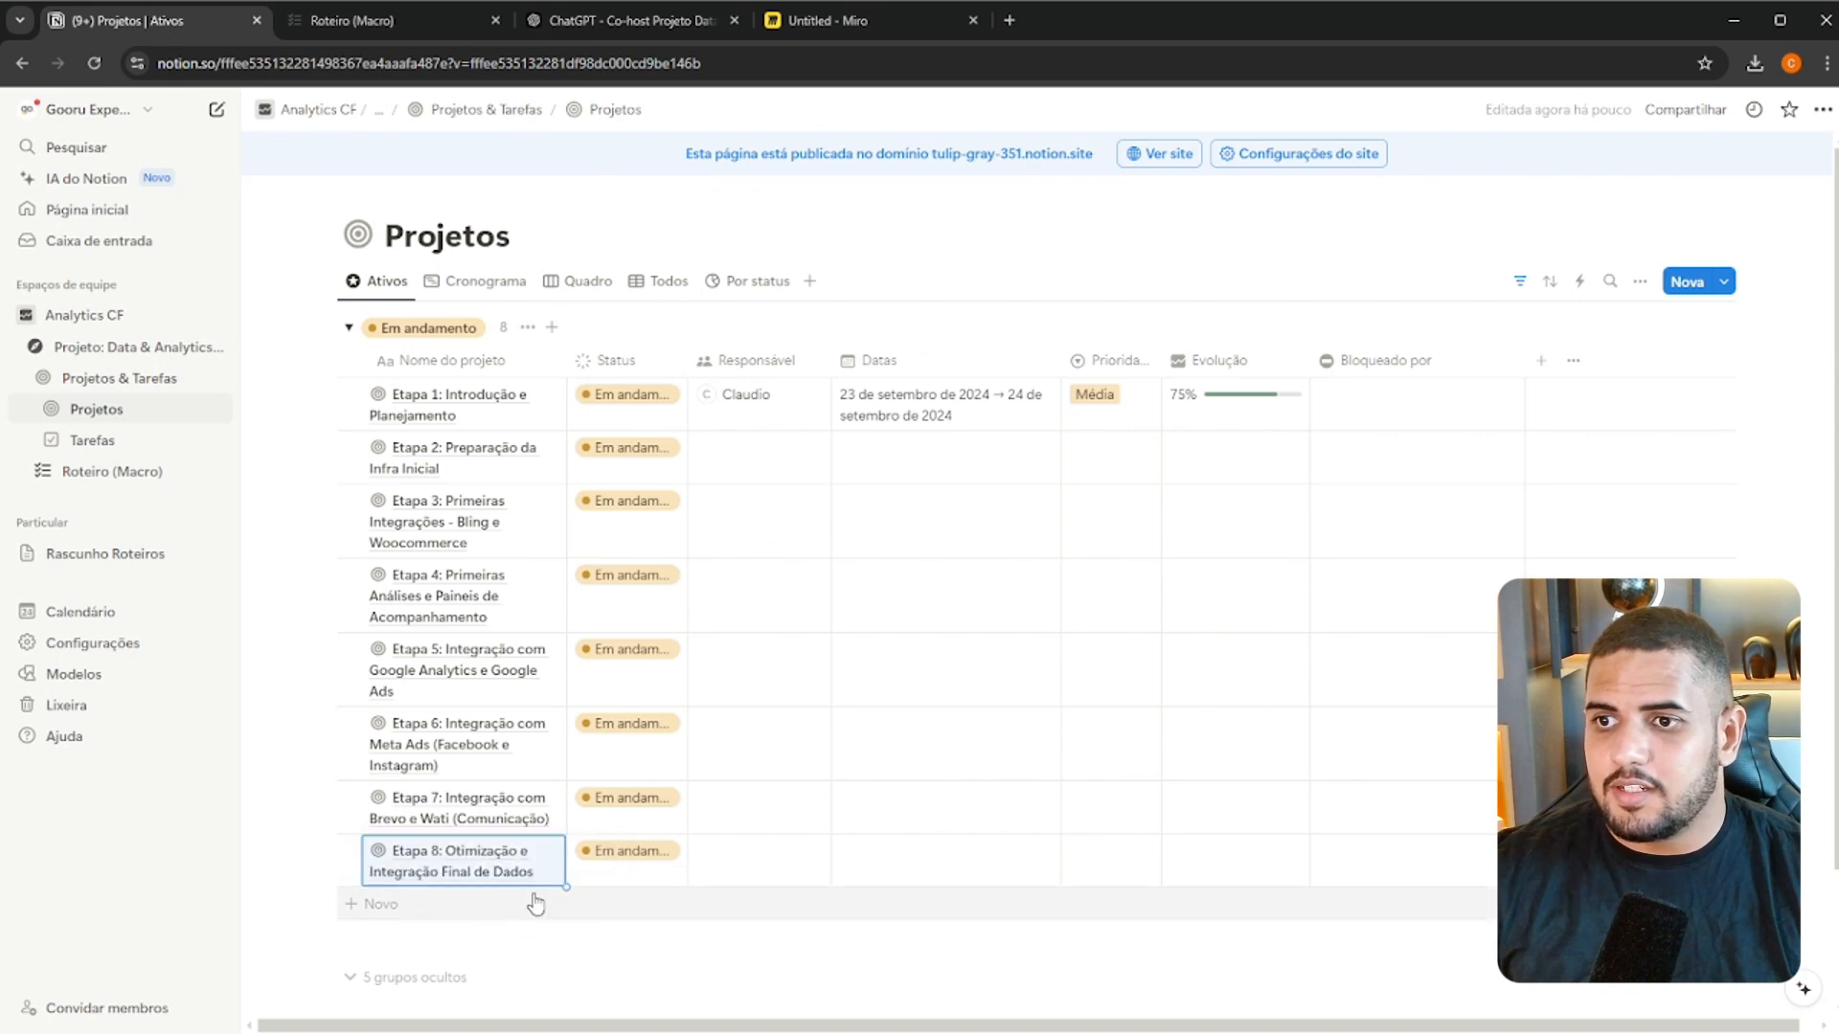
Add a project named "Etapa 9: Finalização e Apresentação dos Resultados", copying its title from the ChatGPT conversation
scroll(514, 895, down, 2)
click(622, 21)
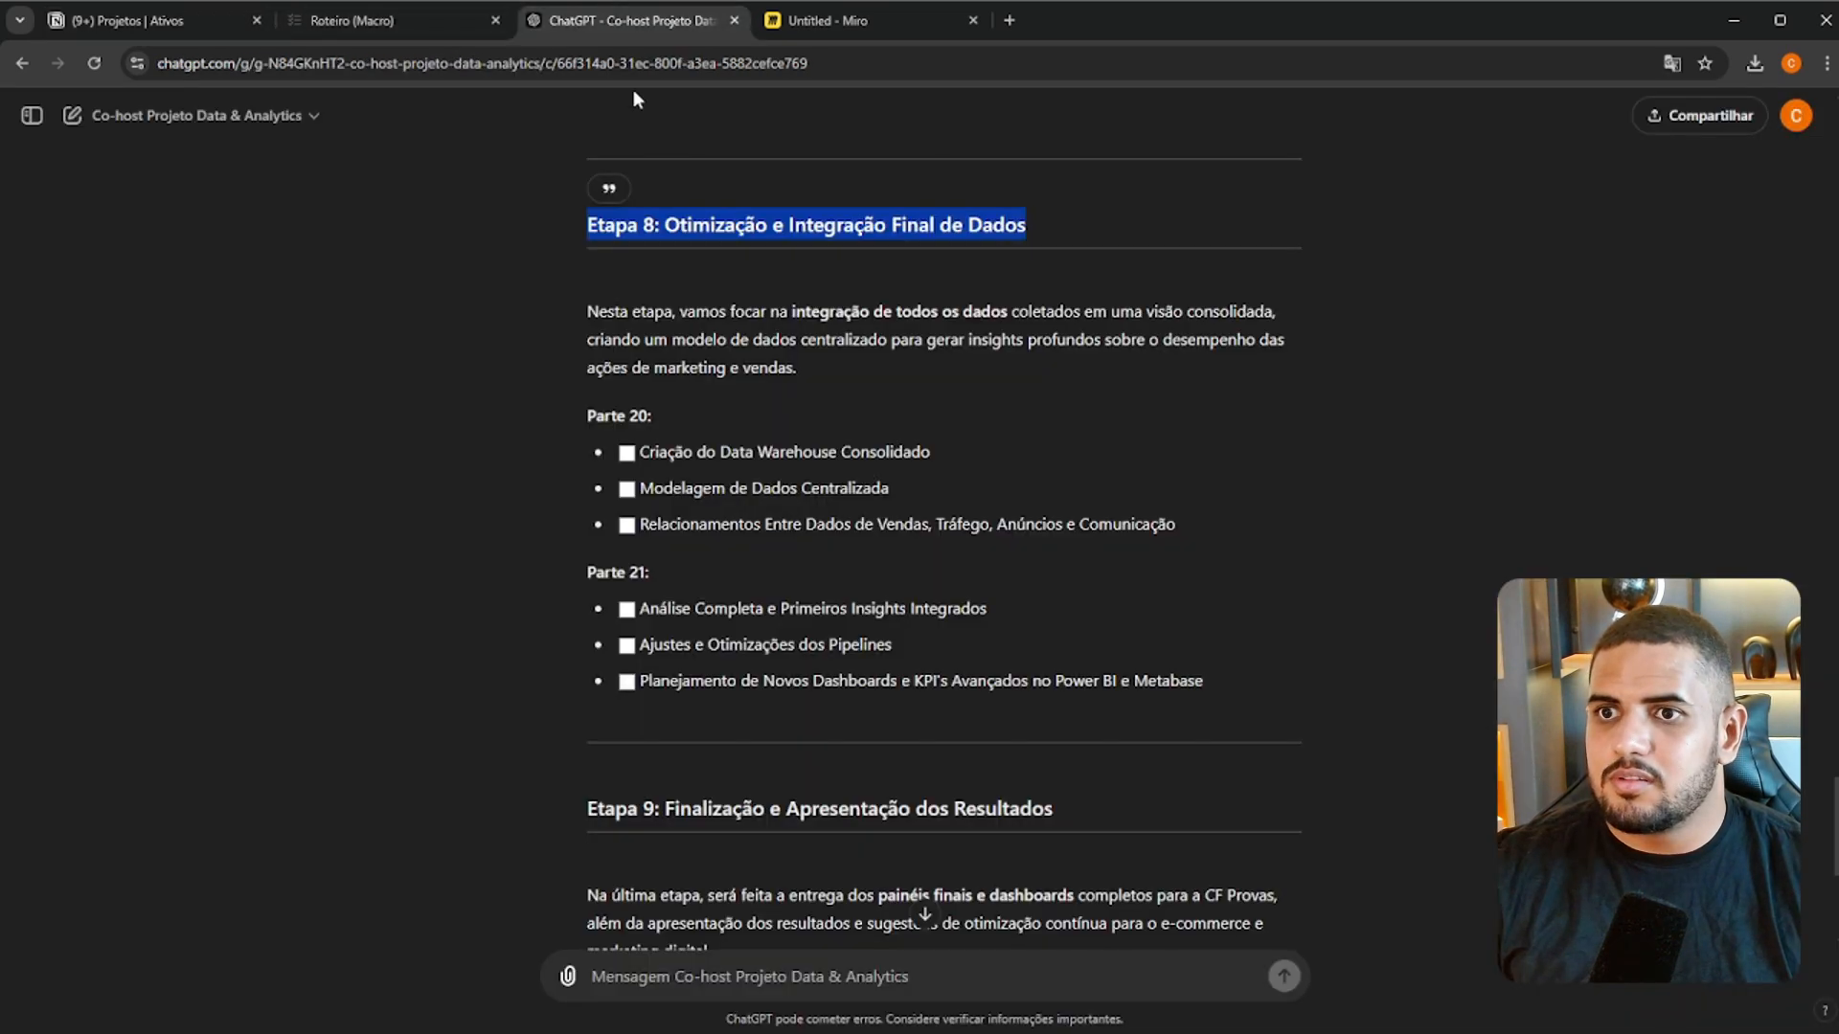
scroll(797, 517, down, 4)
triple_click(797, 517)
key(ctrl+c)
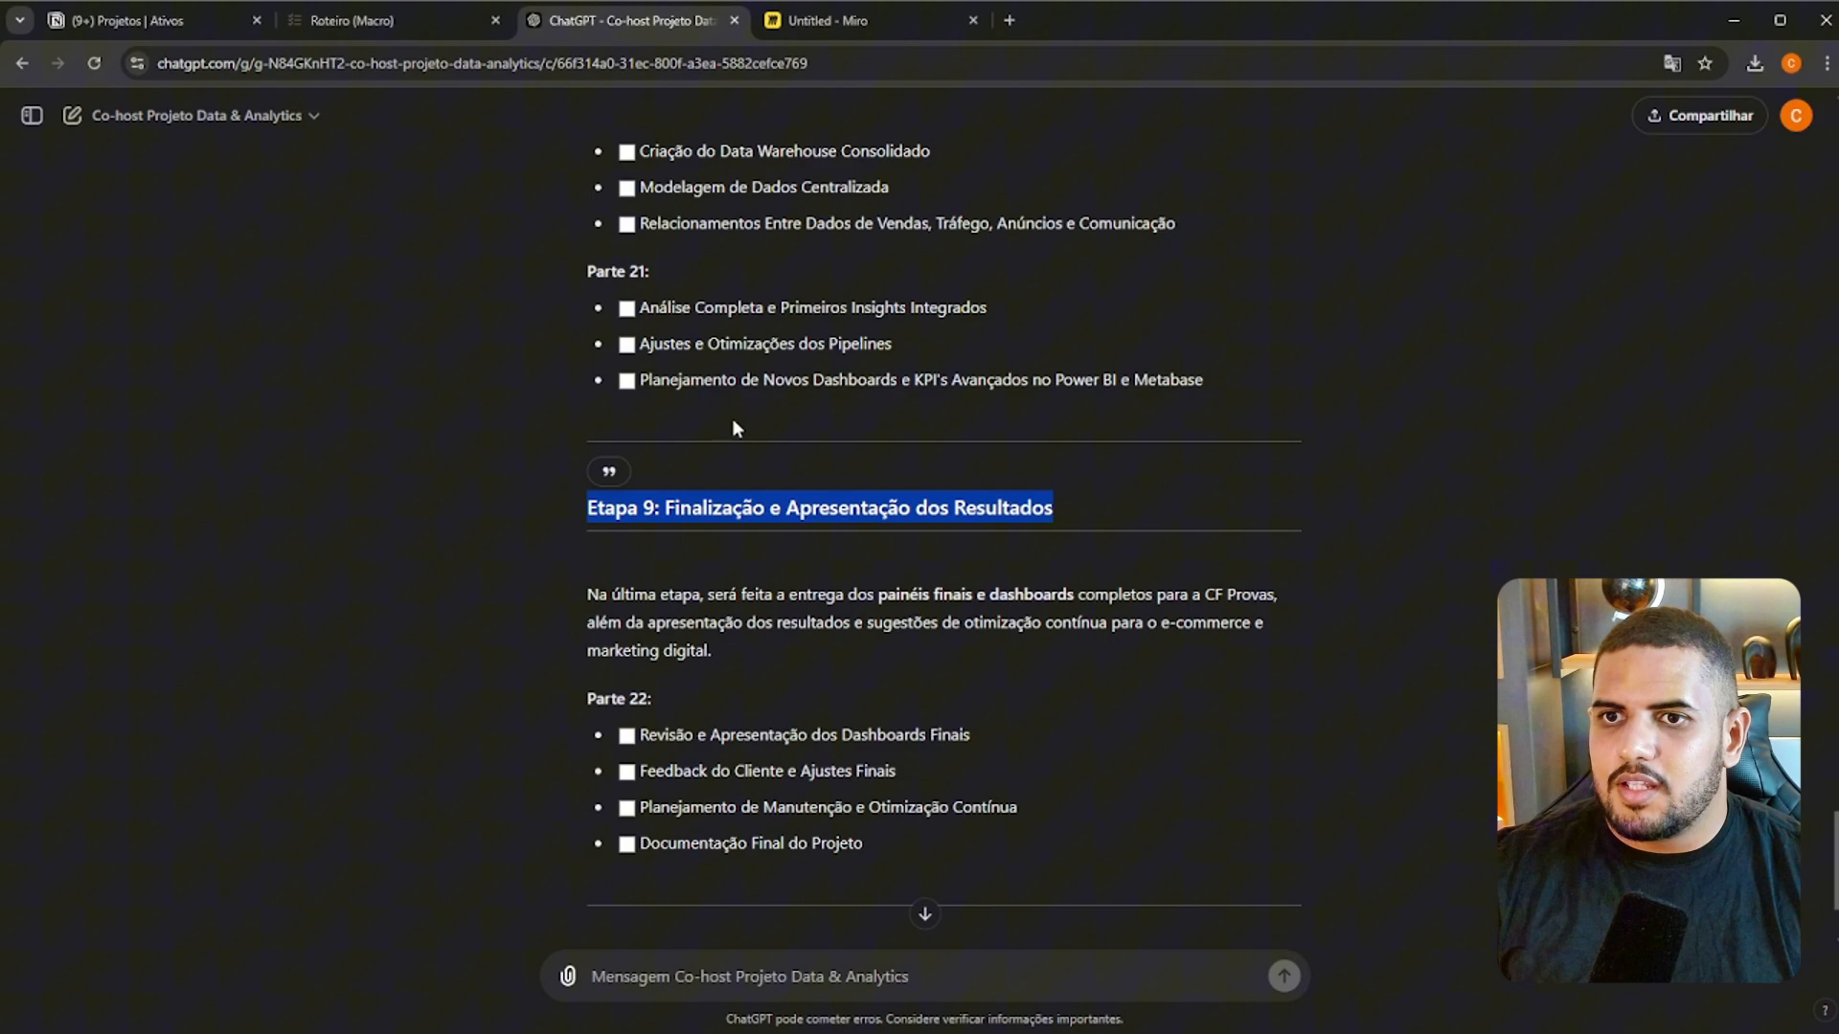
click(192, 21)
click(457, 744)
key(ctrl+v)
key(Return)
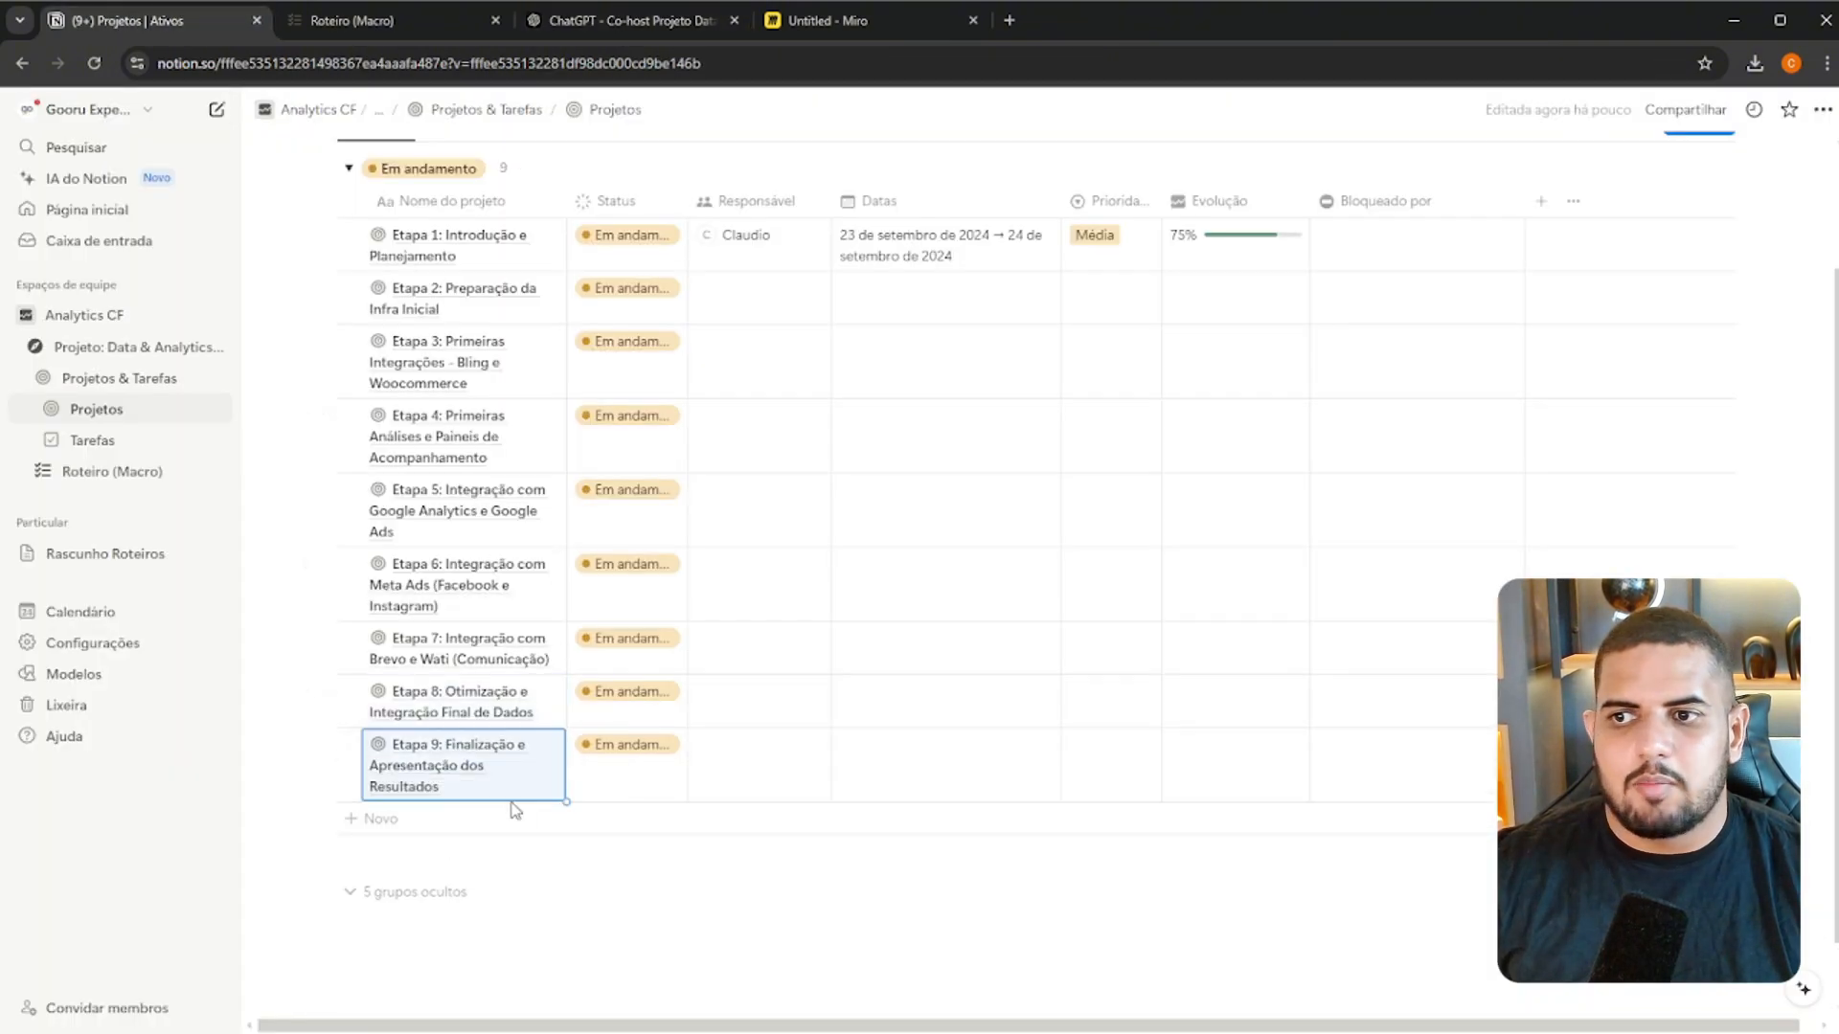
Switch to the ChatGPT conversation and review the suggested etapas from Etapa 5 to Etapa 9
click(594, 20)
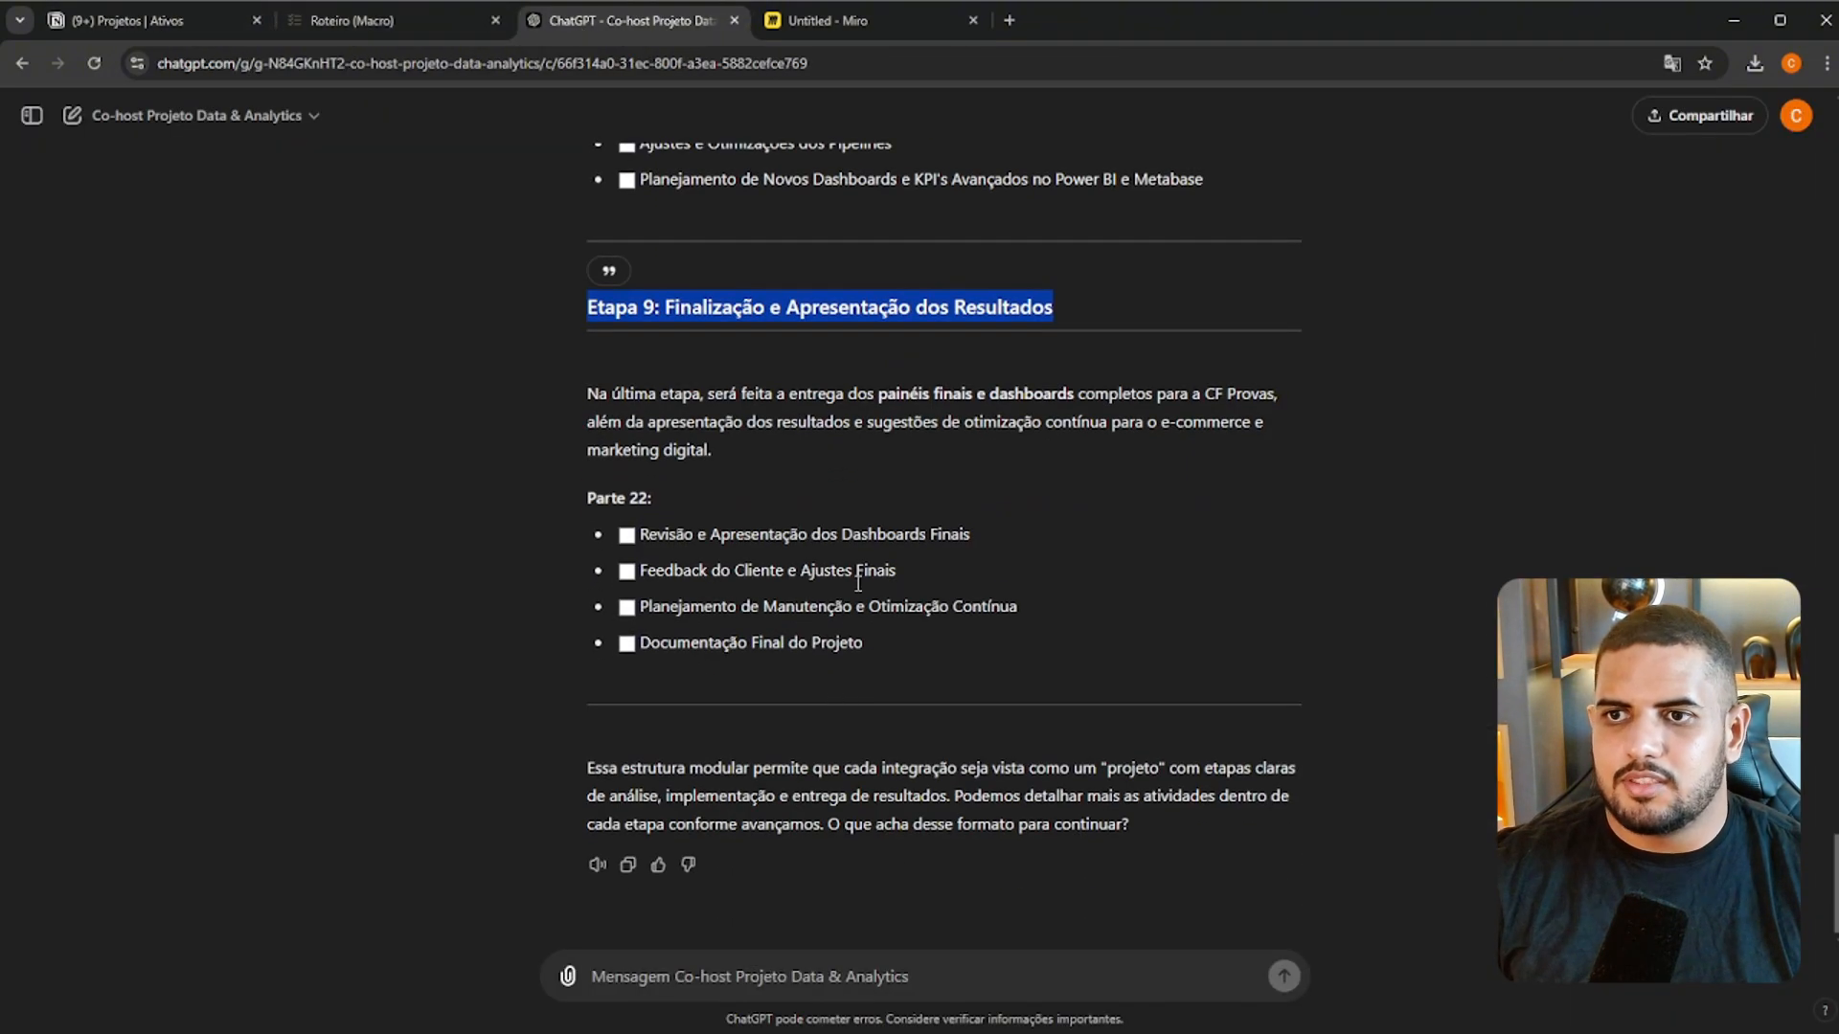
scroll(858, 582, up, 15)
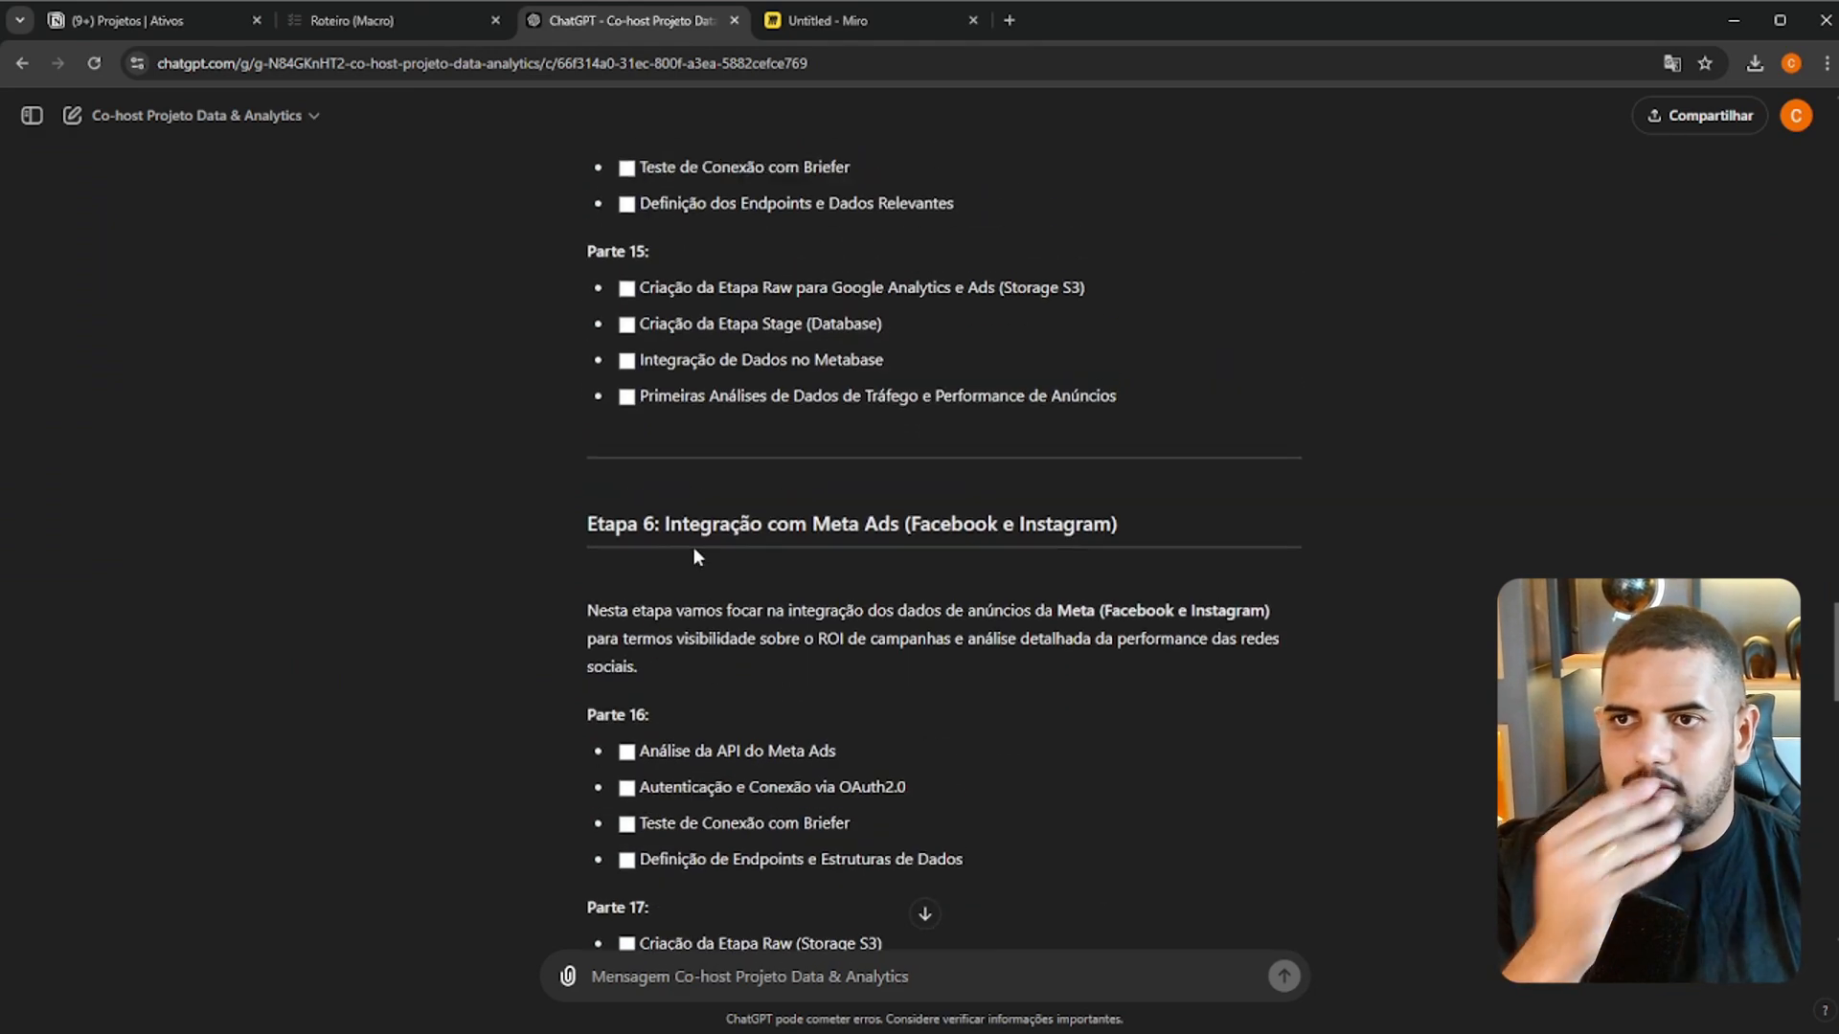
scroll(695, 553, up, 10)
scroll(678, 565, down, 3)
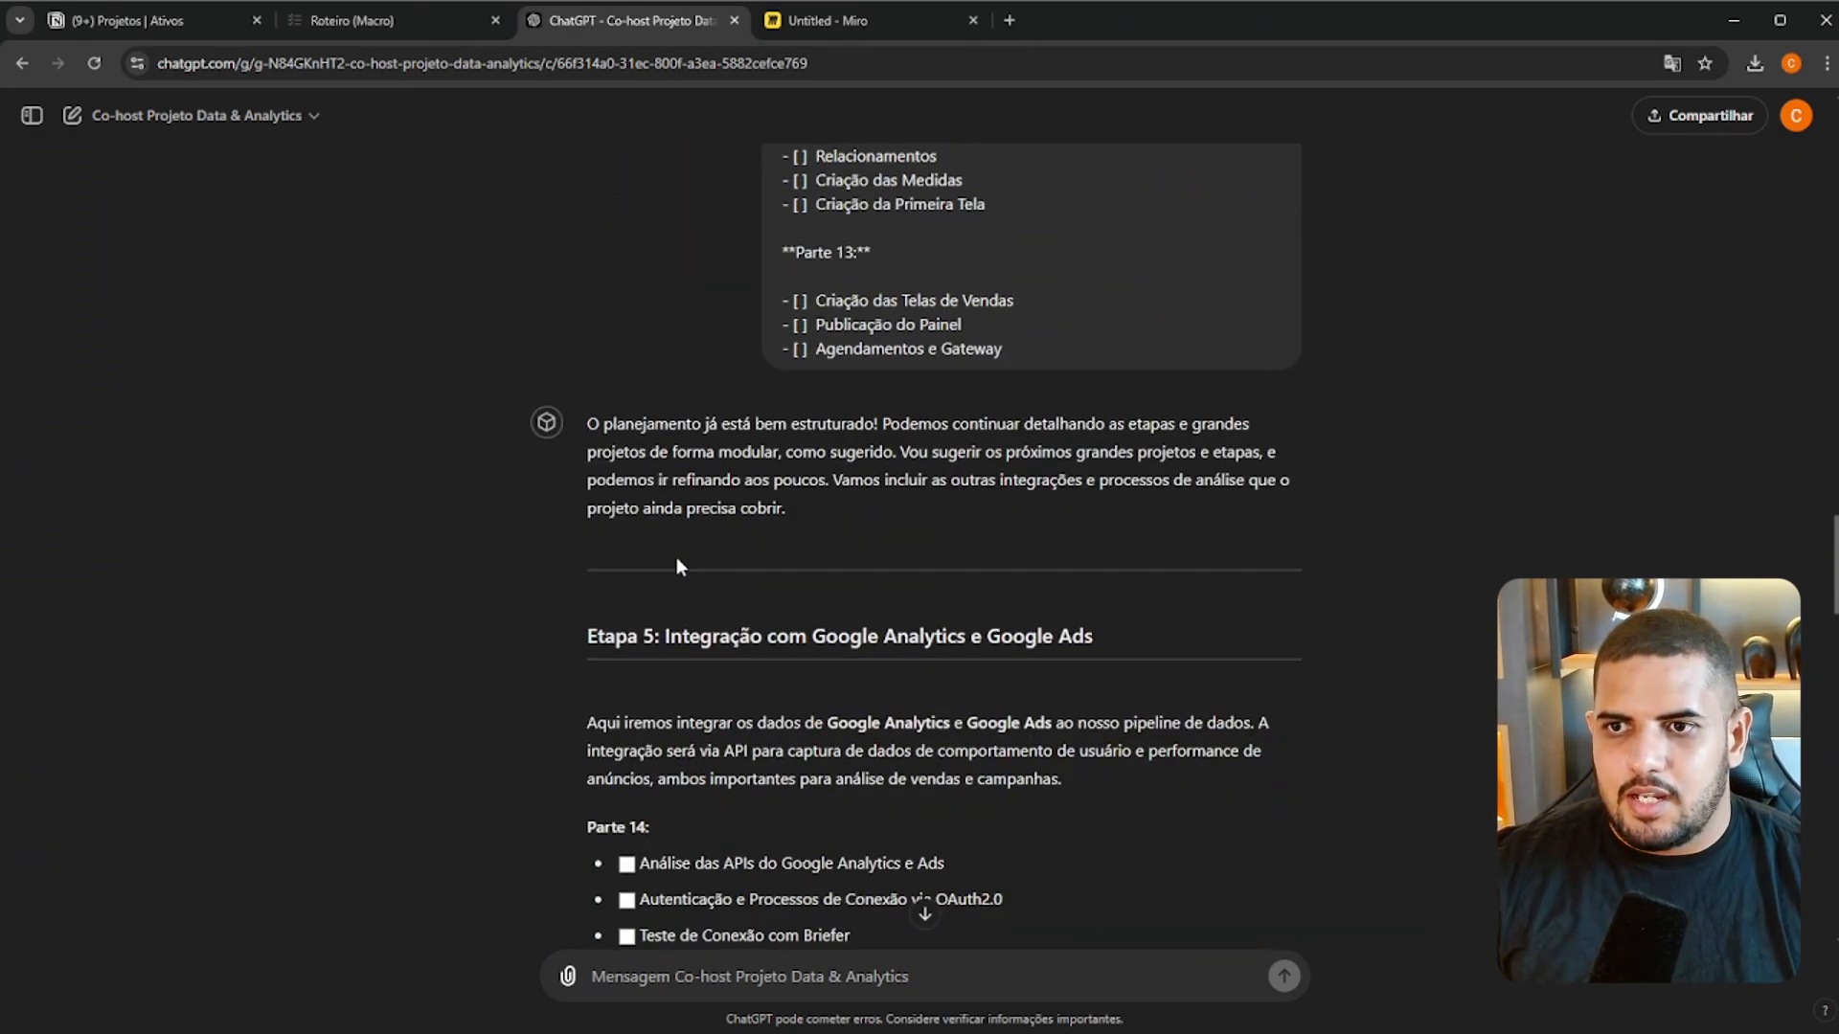
scroll(676, 558, down, 4)
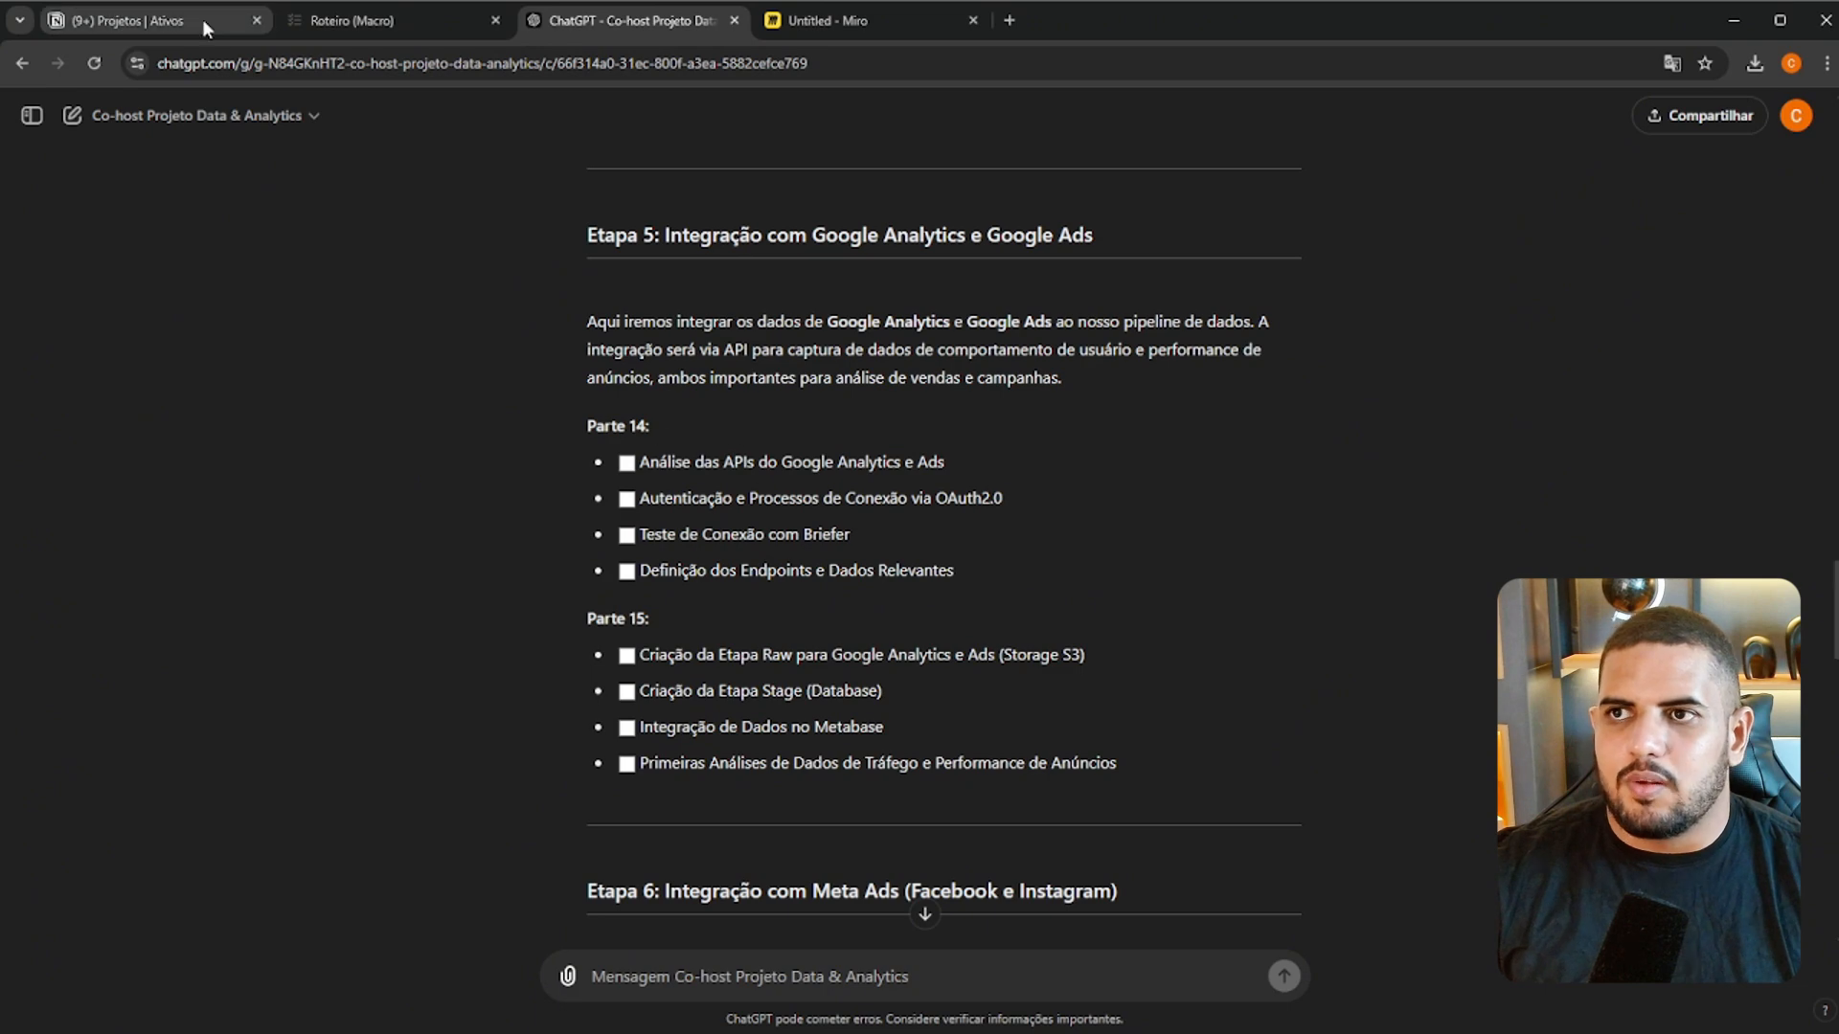
Return to the Projetos database in Notion and set the Etapa 2 project's Status to Planejando
click(168, 20)
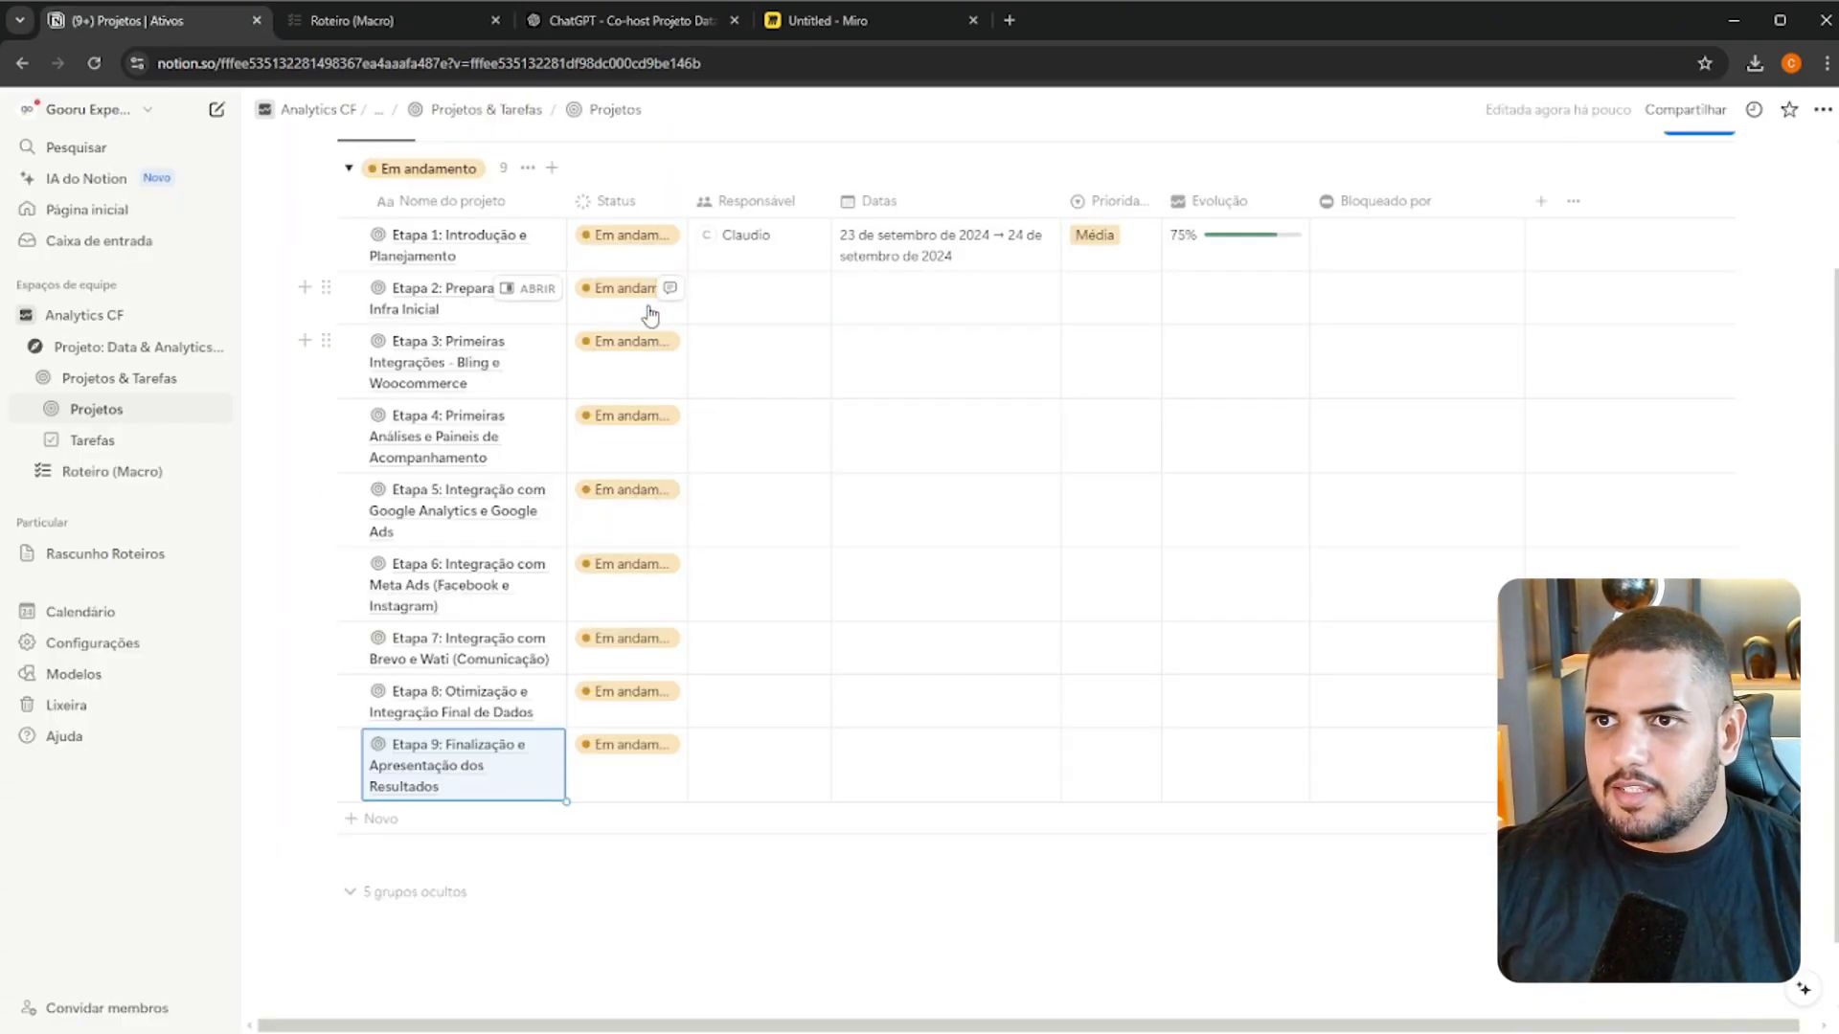
click(611, 297)
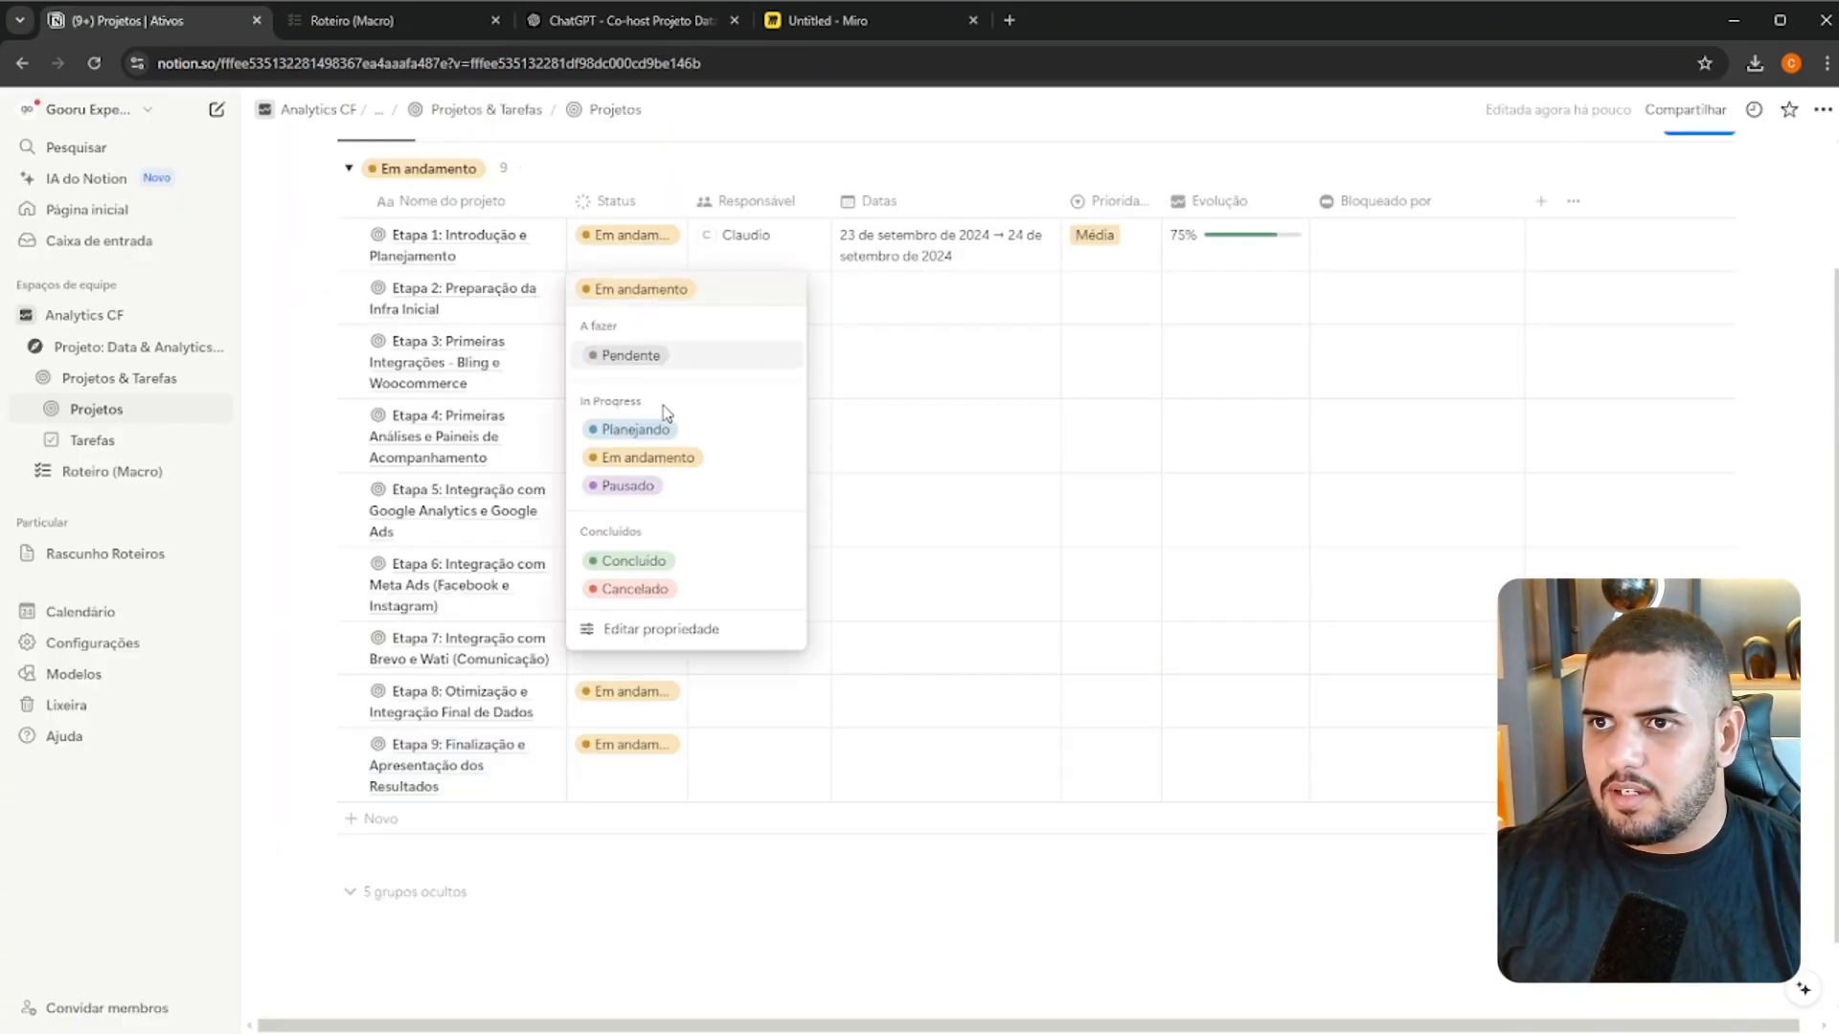
click(639, 428)
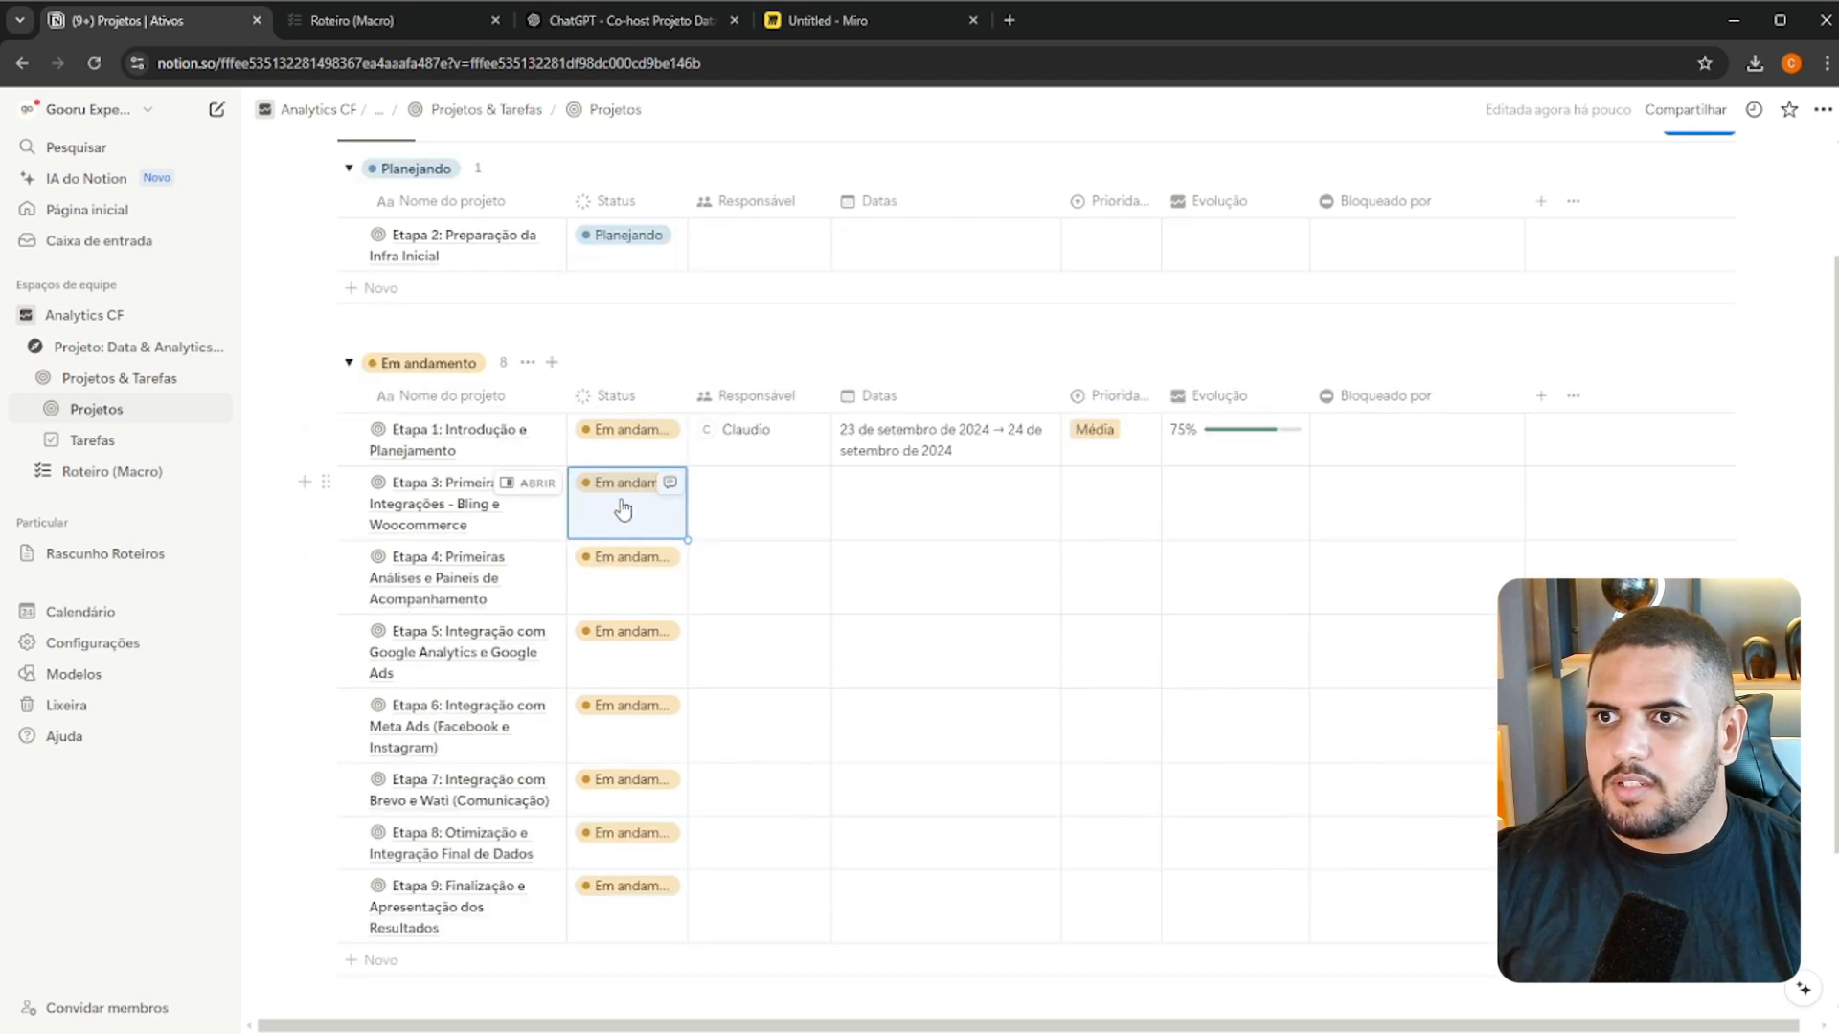
Select the projects Etapa 3 through Etapa 9, leaving out Etapa 1, and set their Status to Planejando together
click(350, 483)
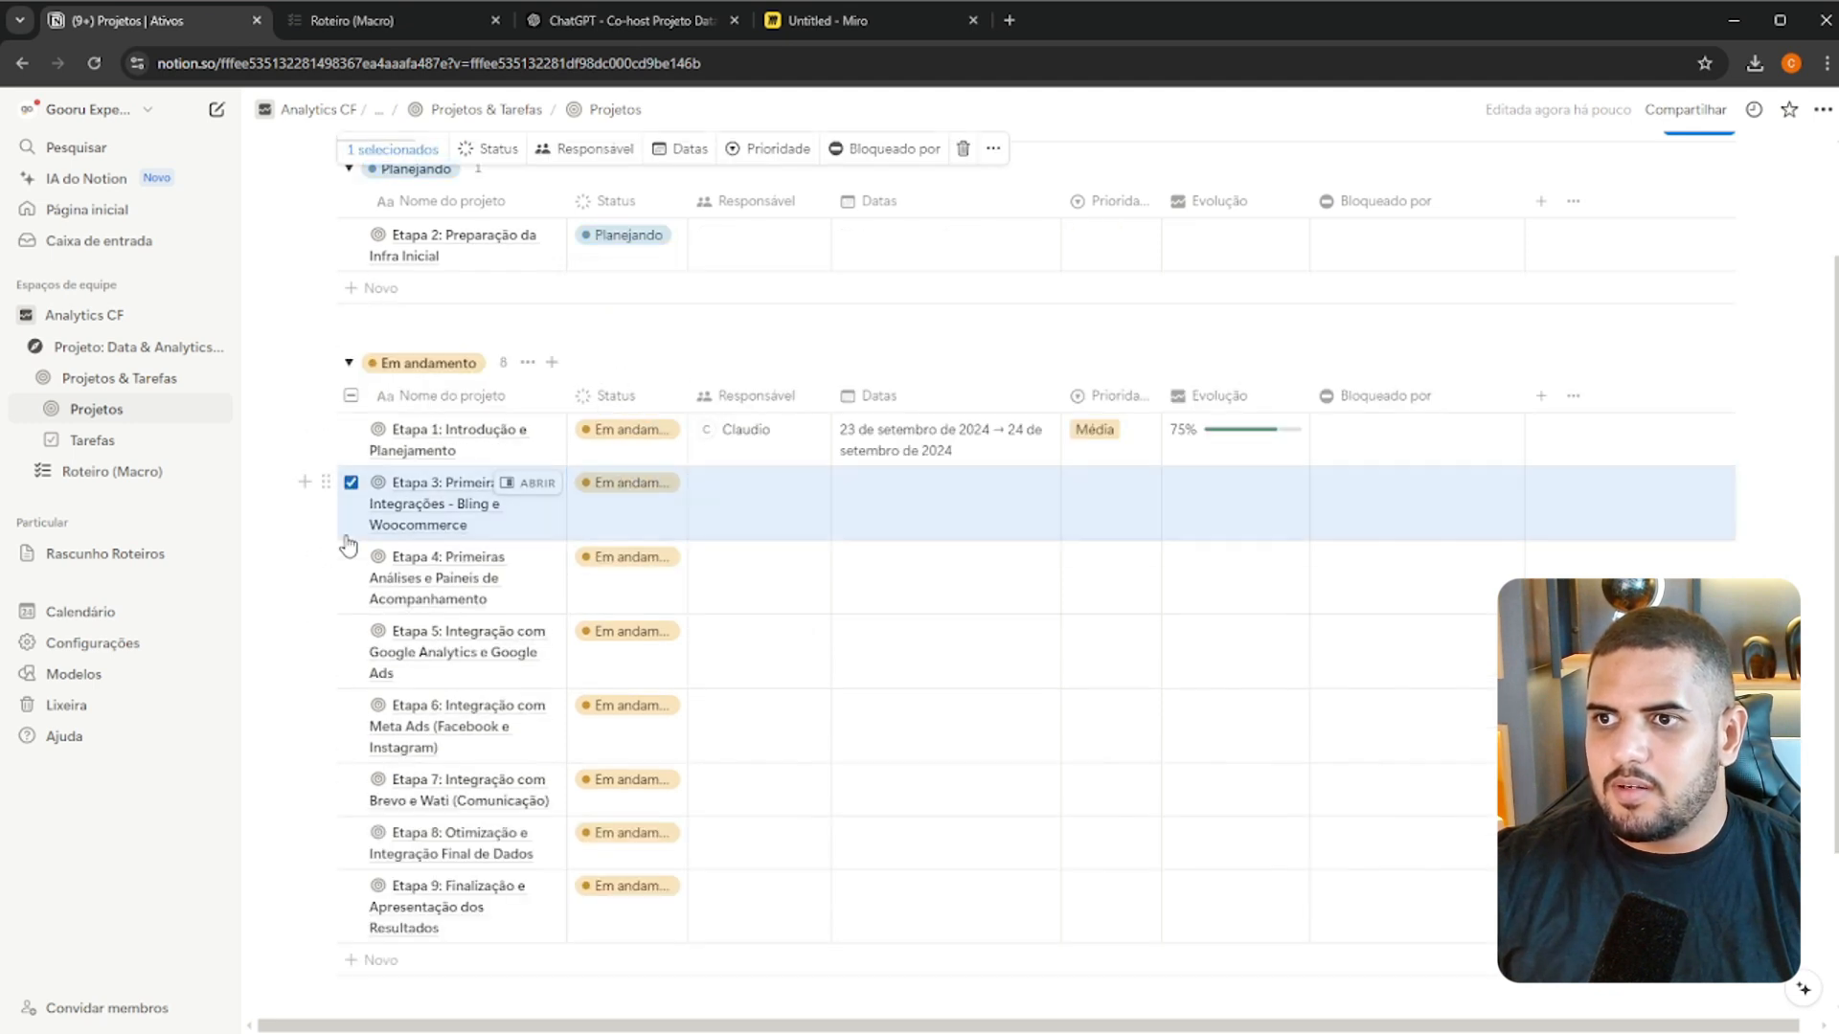
click(353, 430)
click(352, 396)
click(351, 430)
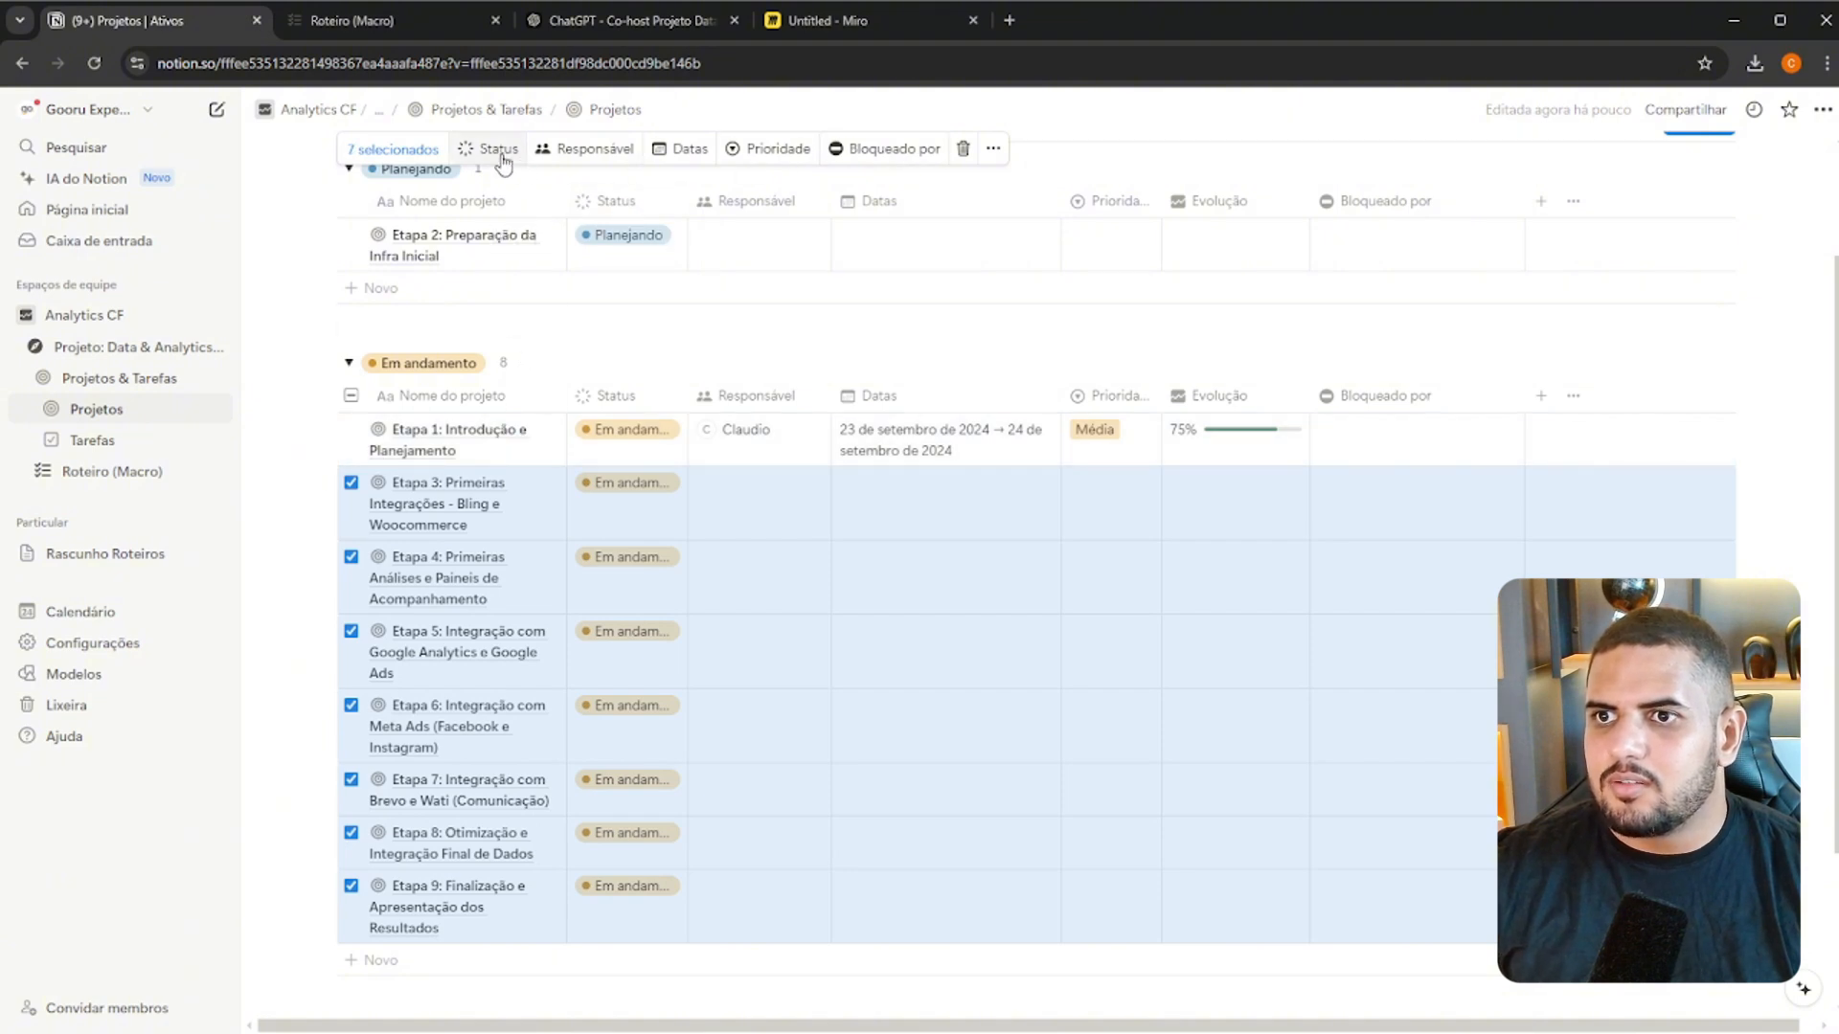
click(499, 150)
click(543, 290)
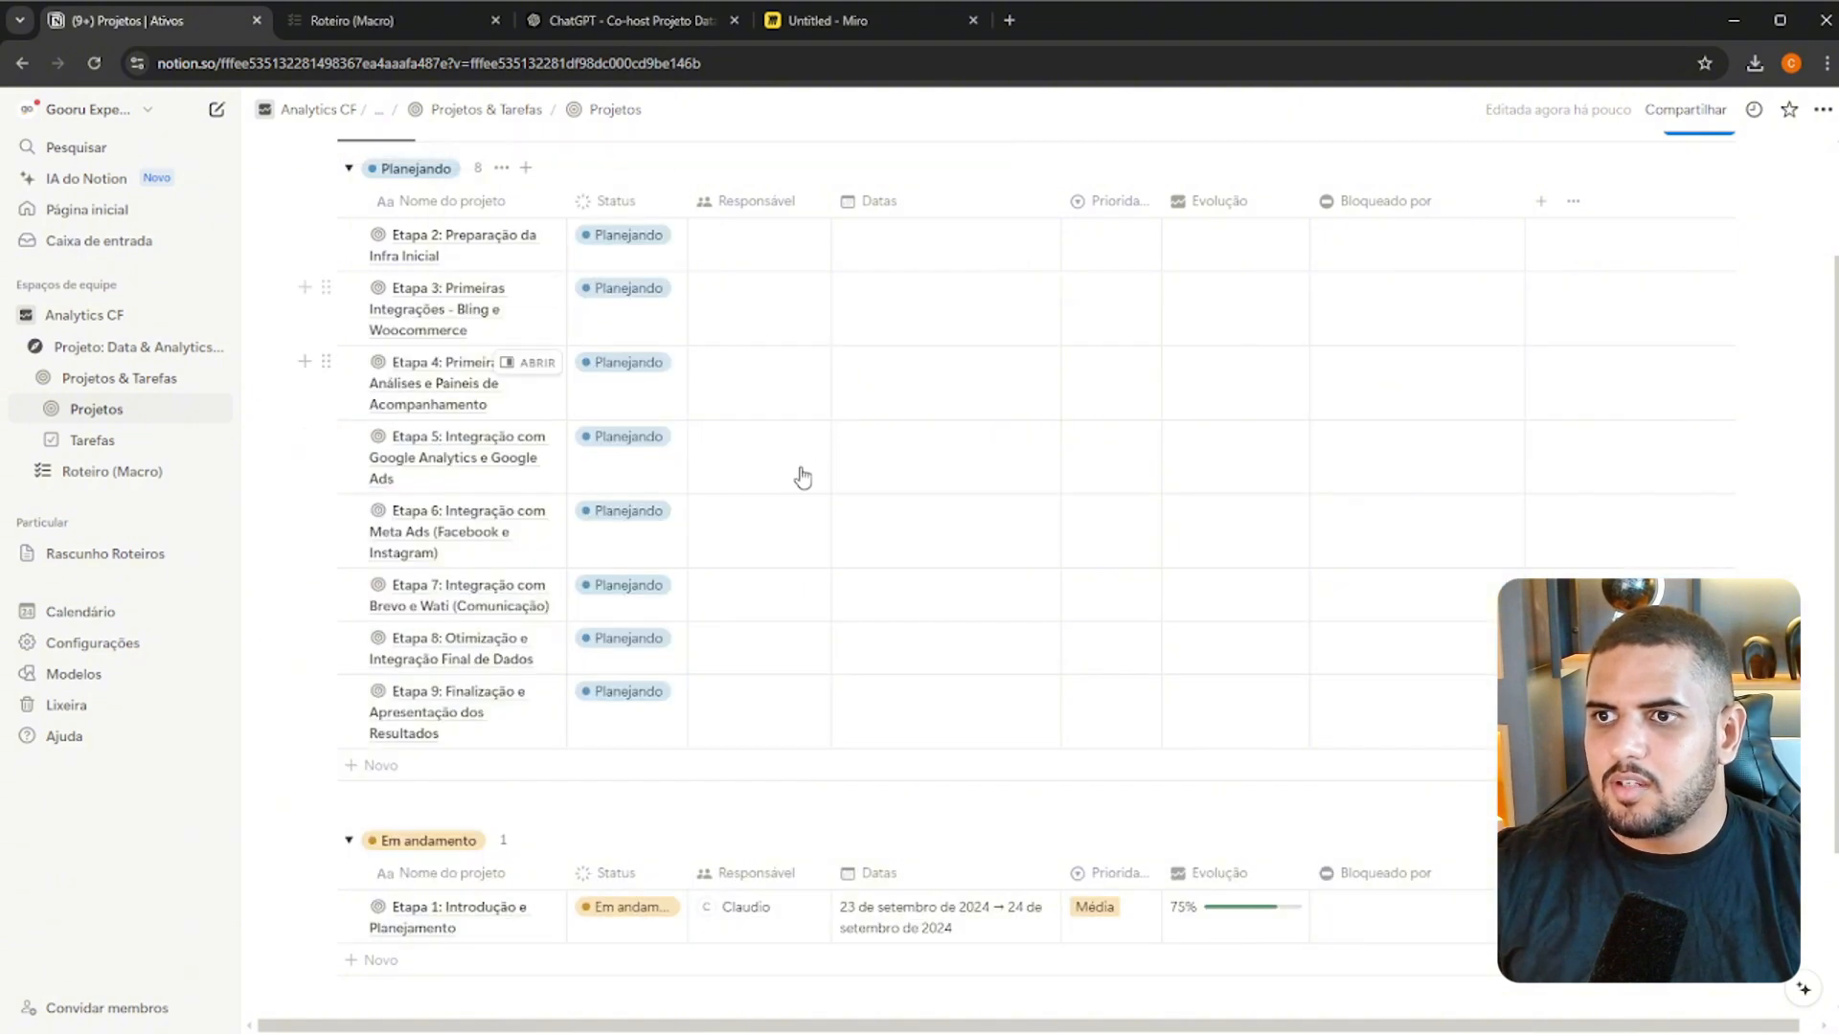
Widen the Nome do projeto column to fit the titles and assign the same Responsável as Etapa 1 to all Planejando projects
drag(565, 202, 835, 206)
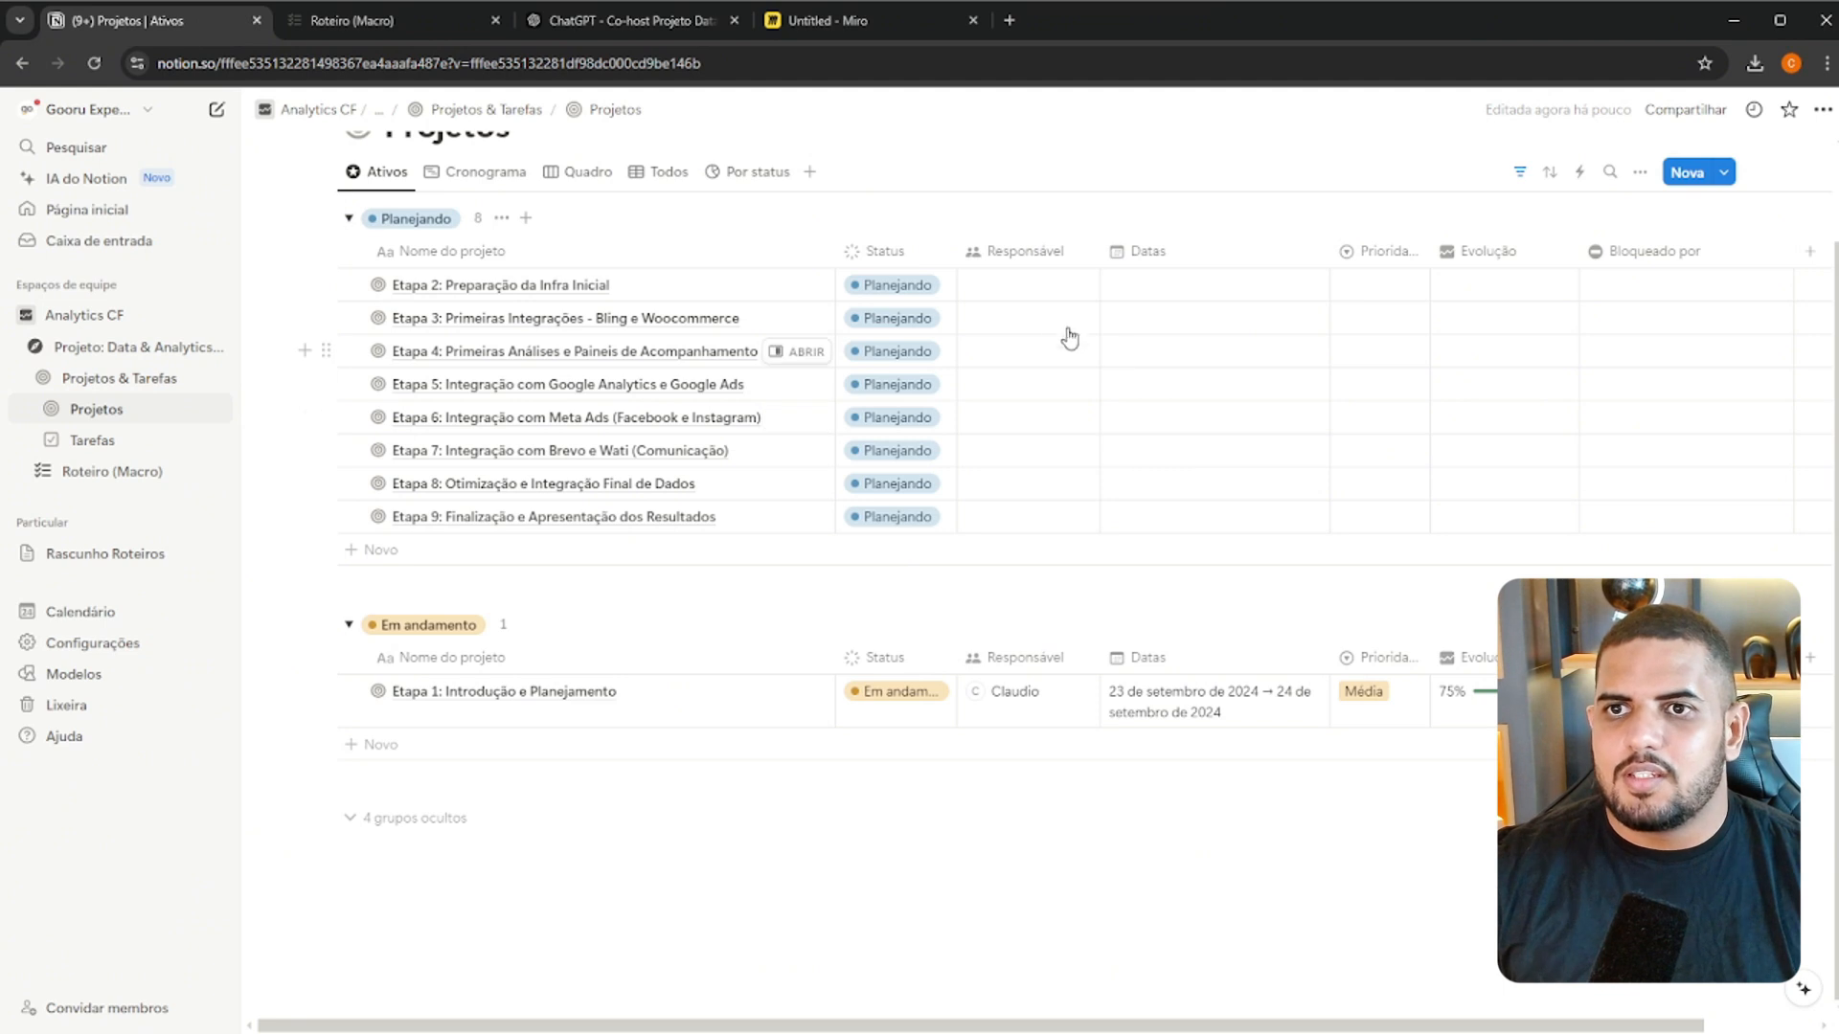
click(350, 250)
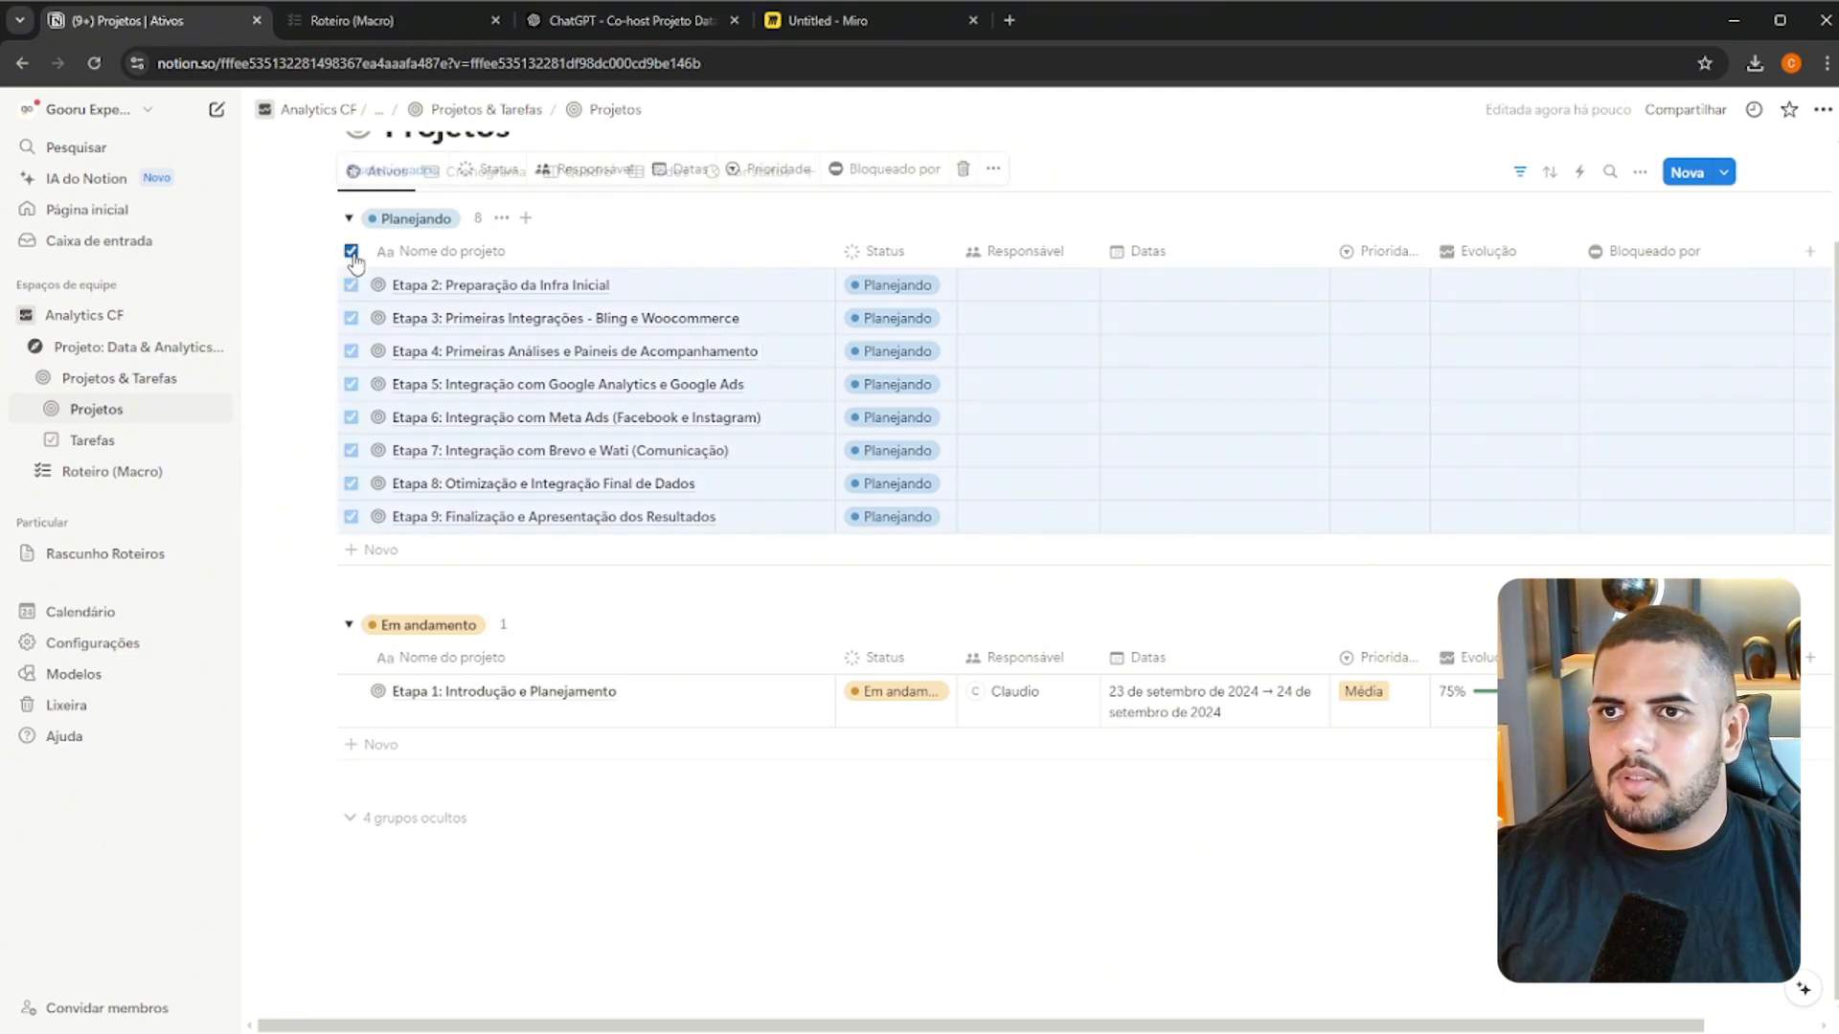
click(623, 170)
click(602, 233)
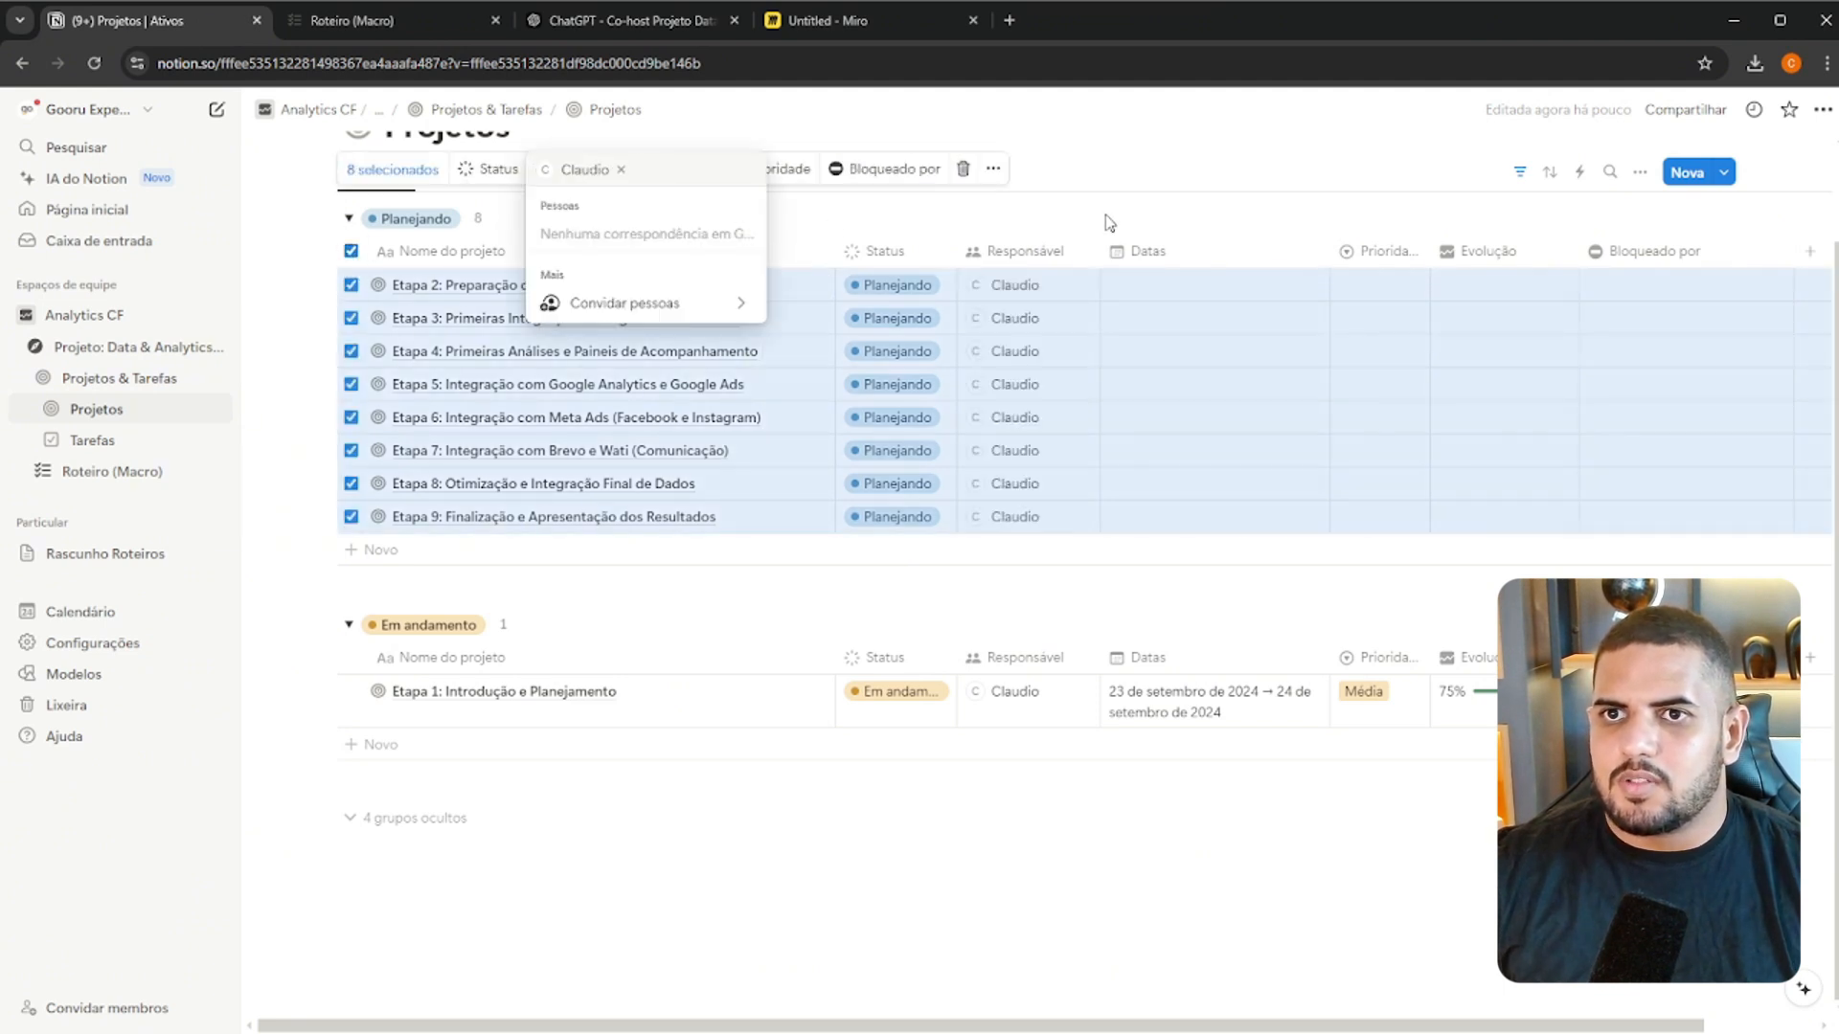
click(1182, 201)
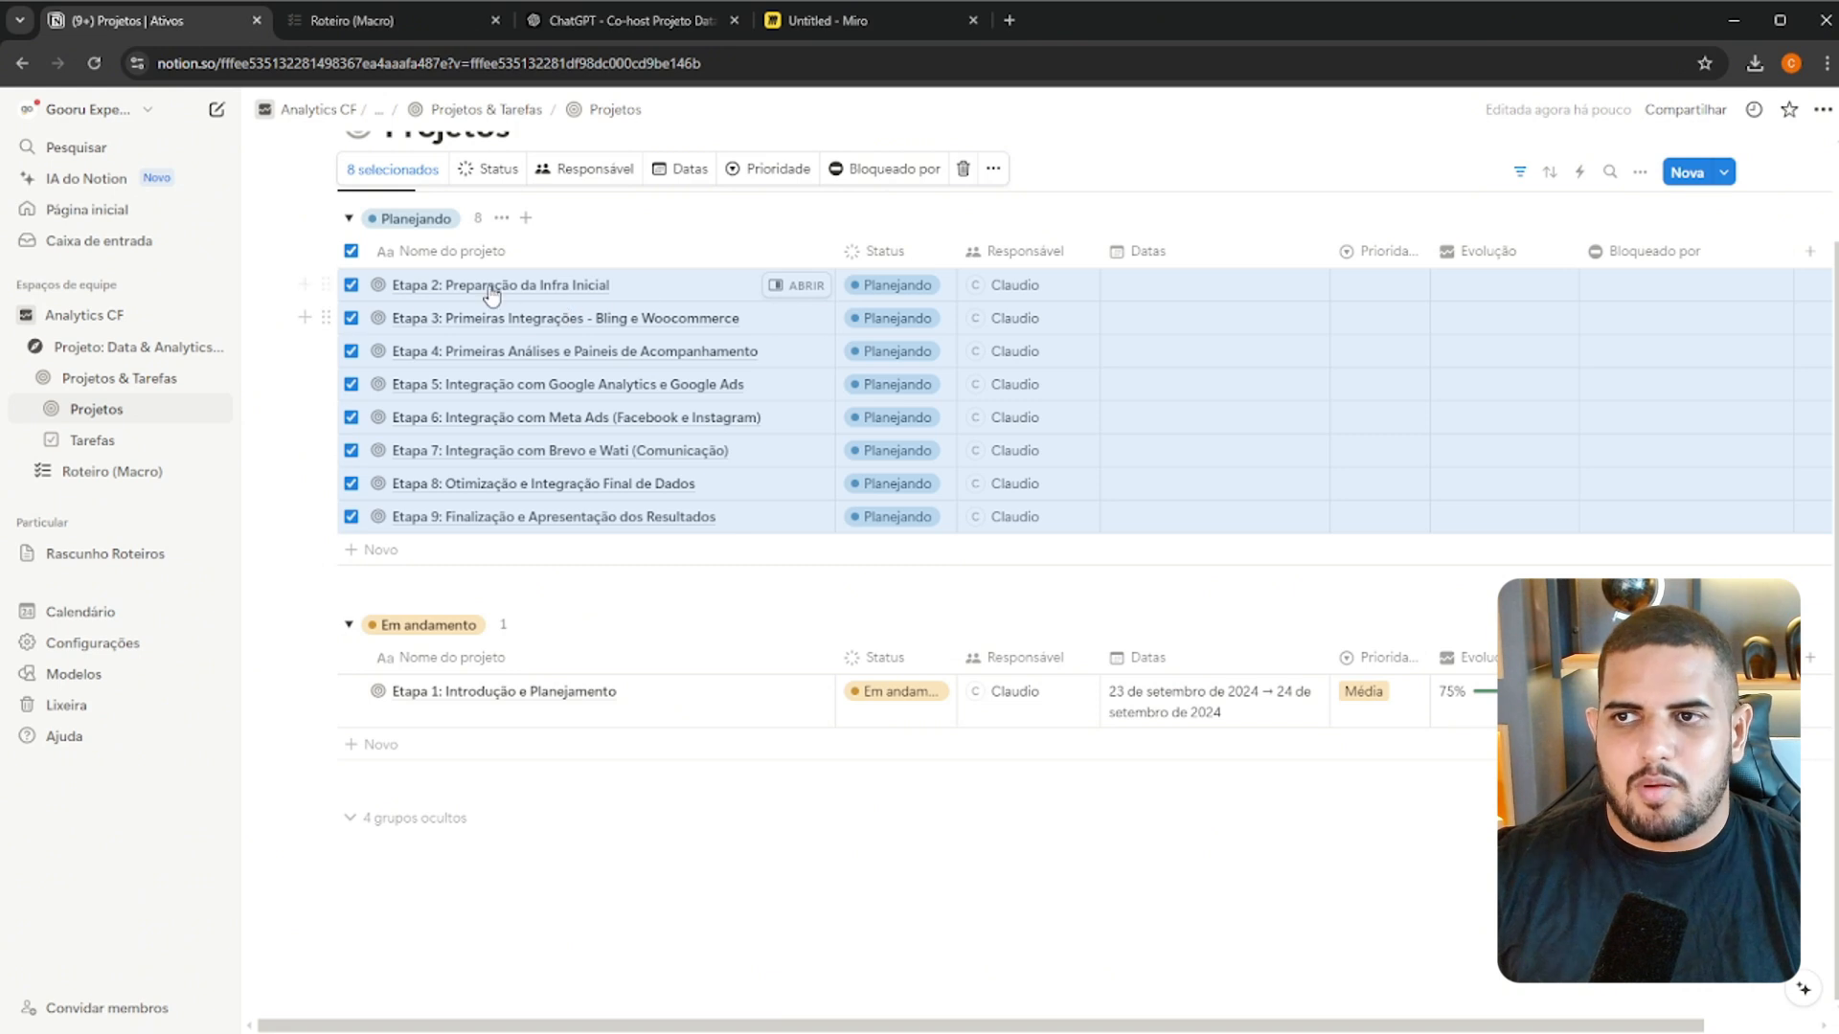
Clear the project selection and review the Projetos database in its Cronograma, Quadro, Todos and Por status views, returning to Ativos
click(869, 213)
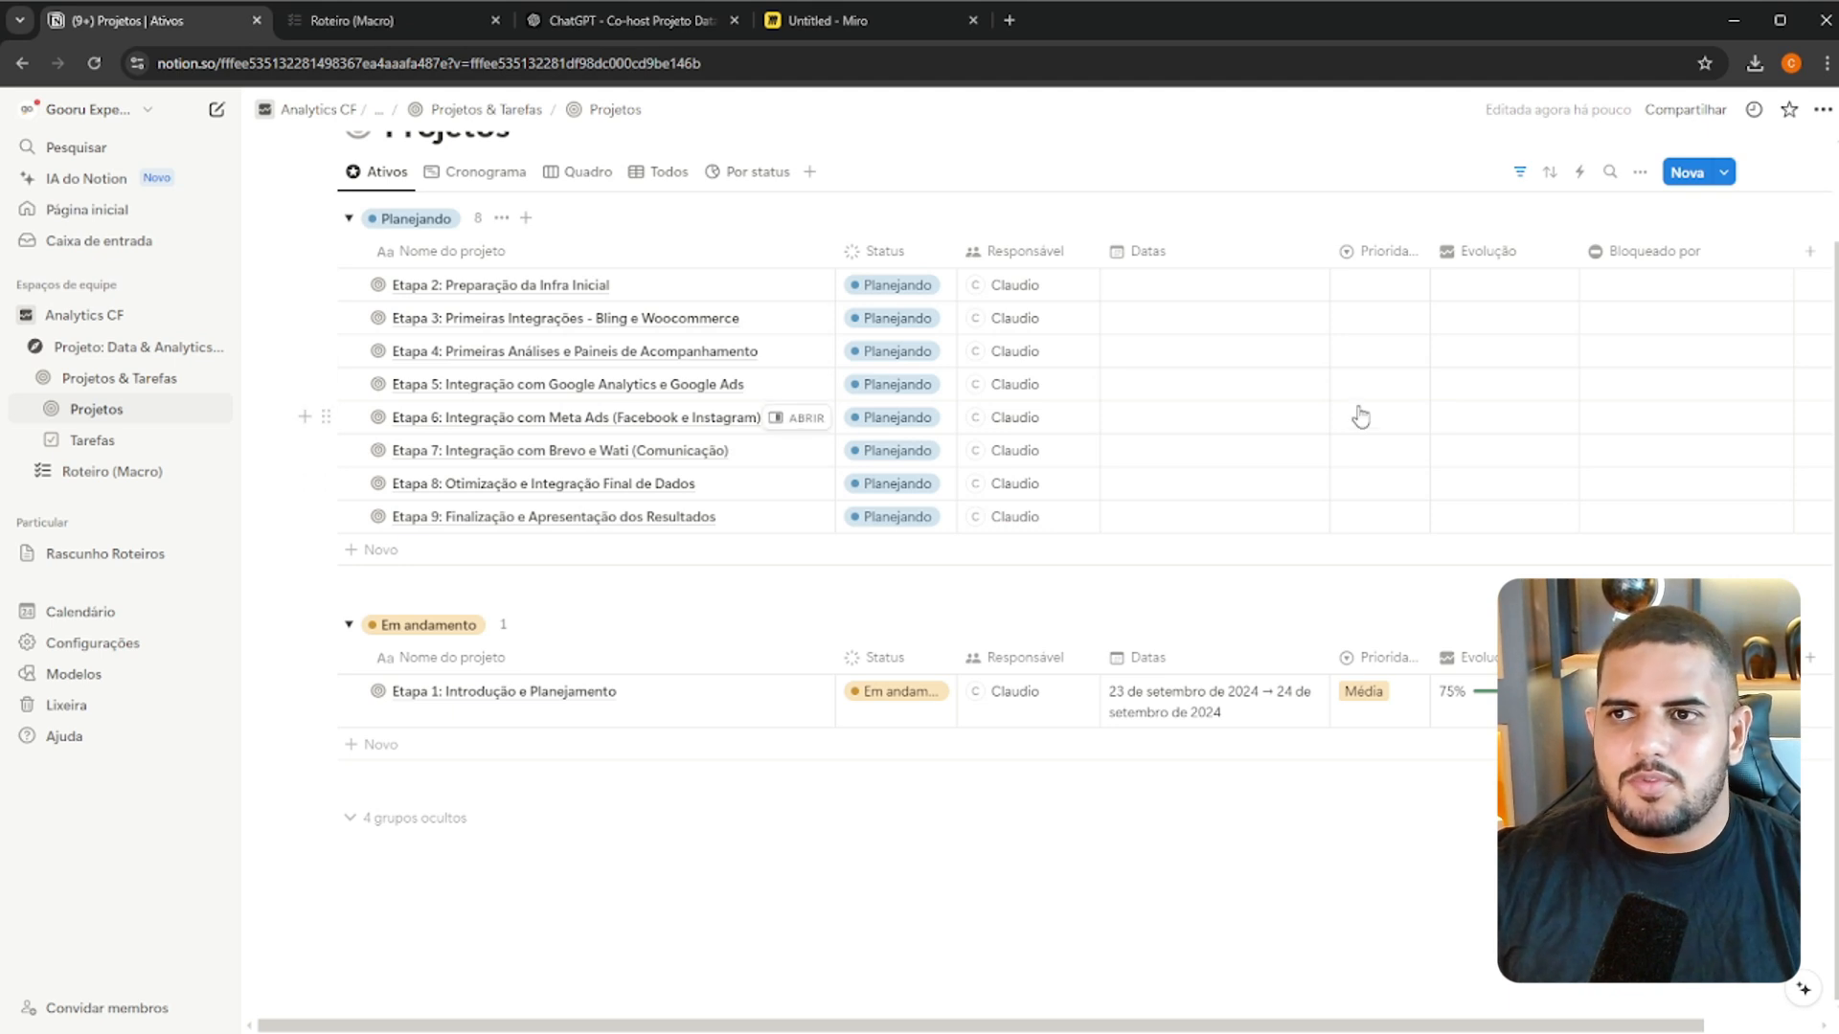
scroll(1360, 416, up, 2)
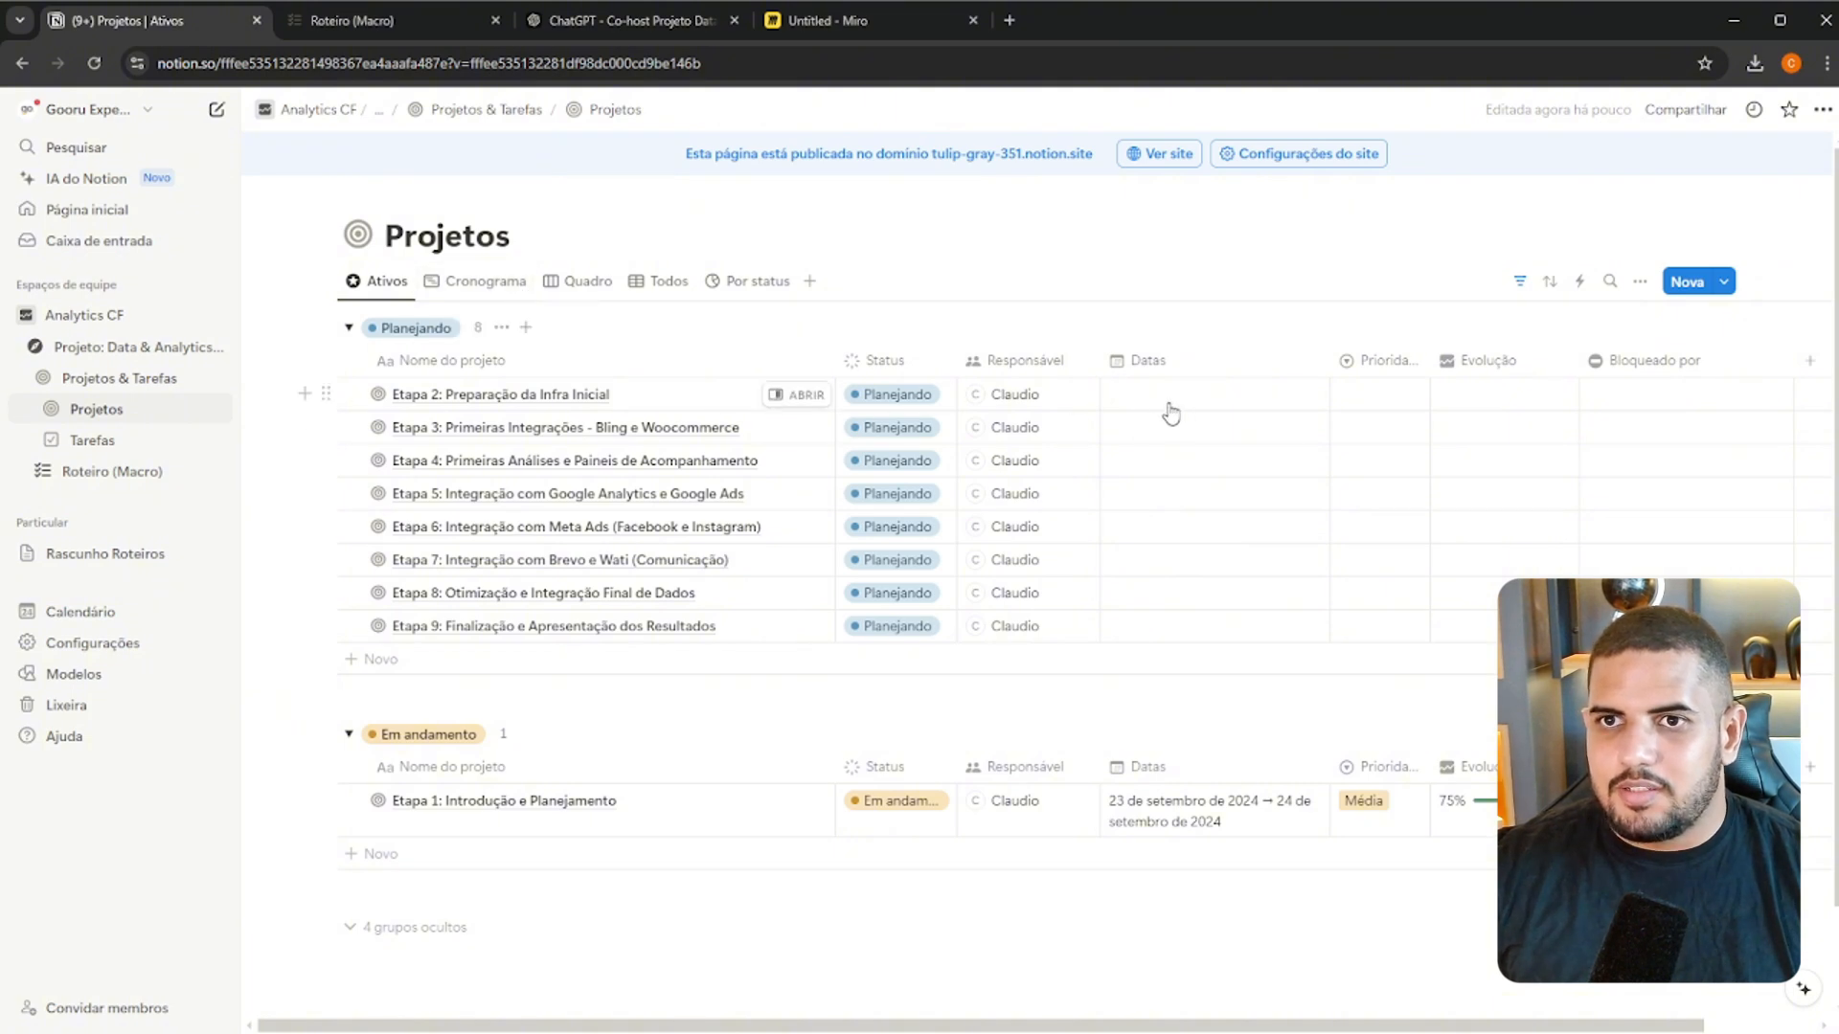
click(482, 281)
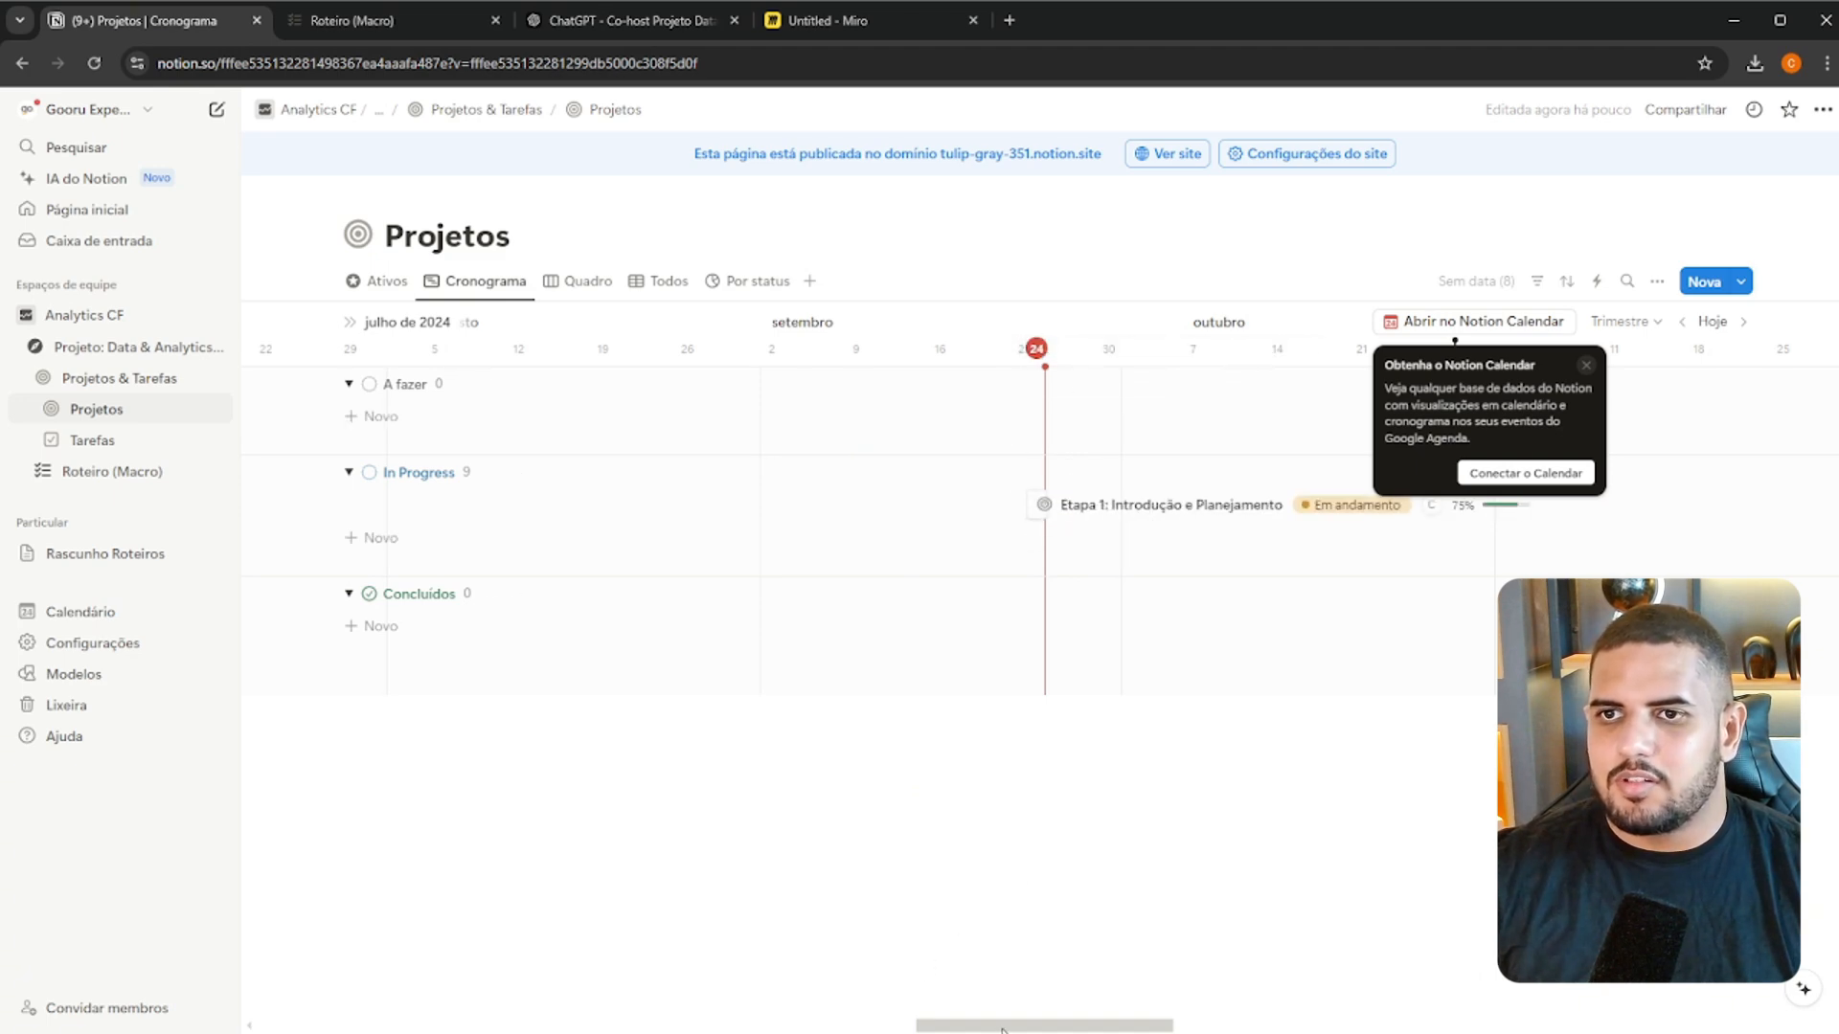
drag(1003, 1030, 1054, 1022)
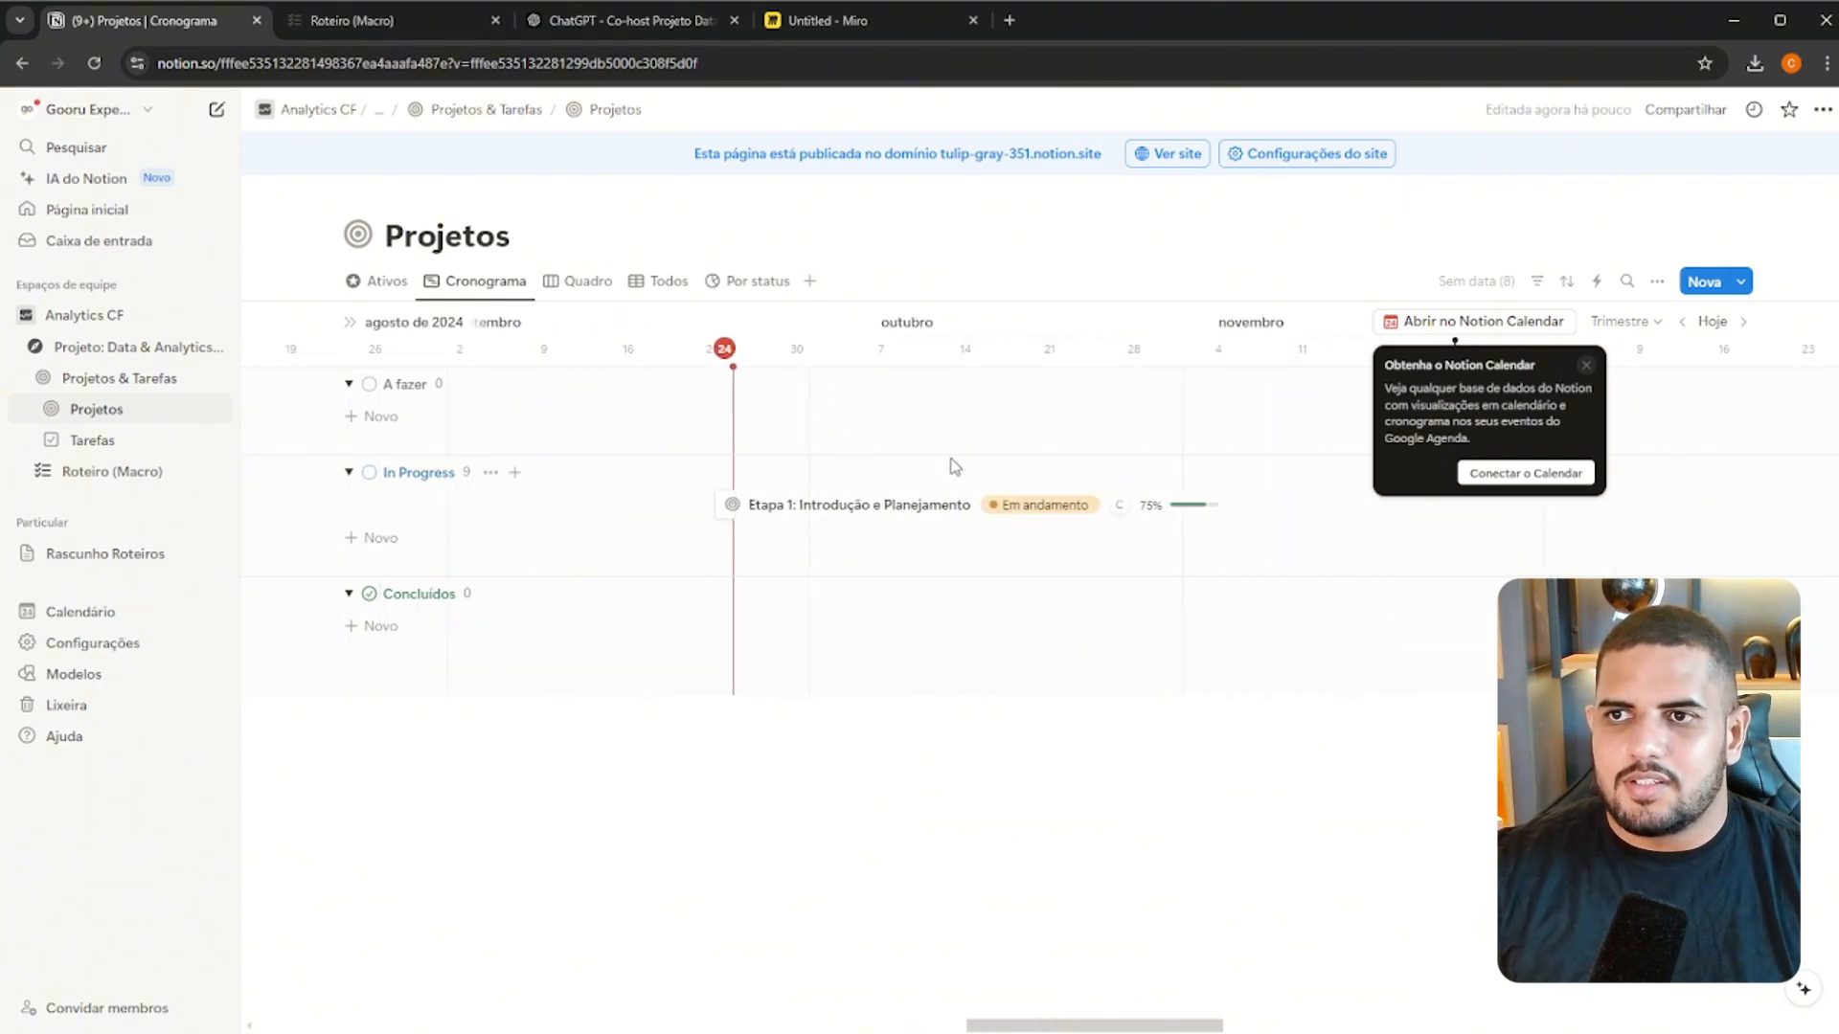
click(579, 282)
scroll(972, 478, down, 2)
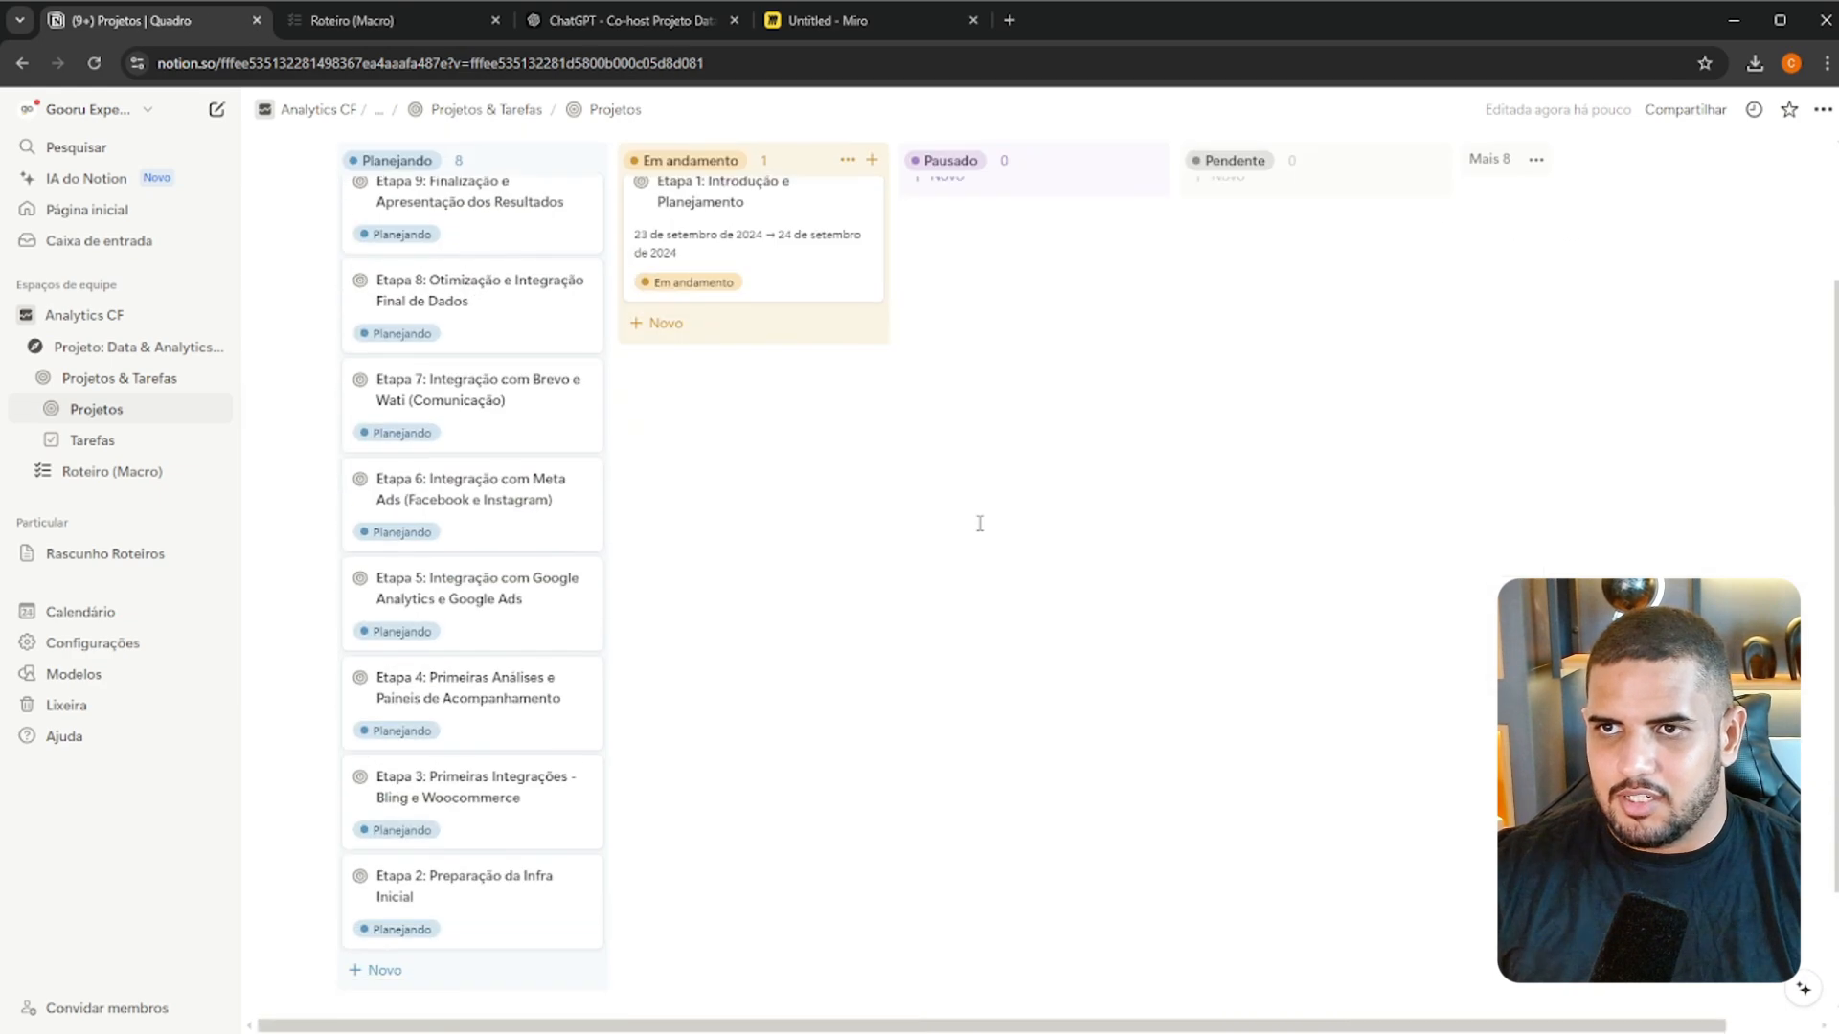
scroll(958, 517, up, 2)
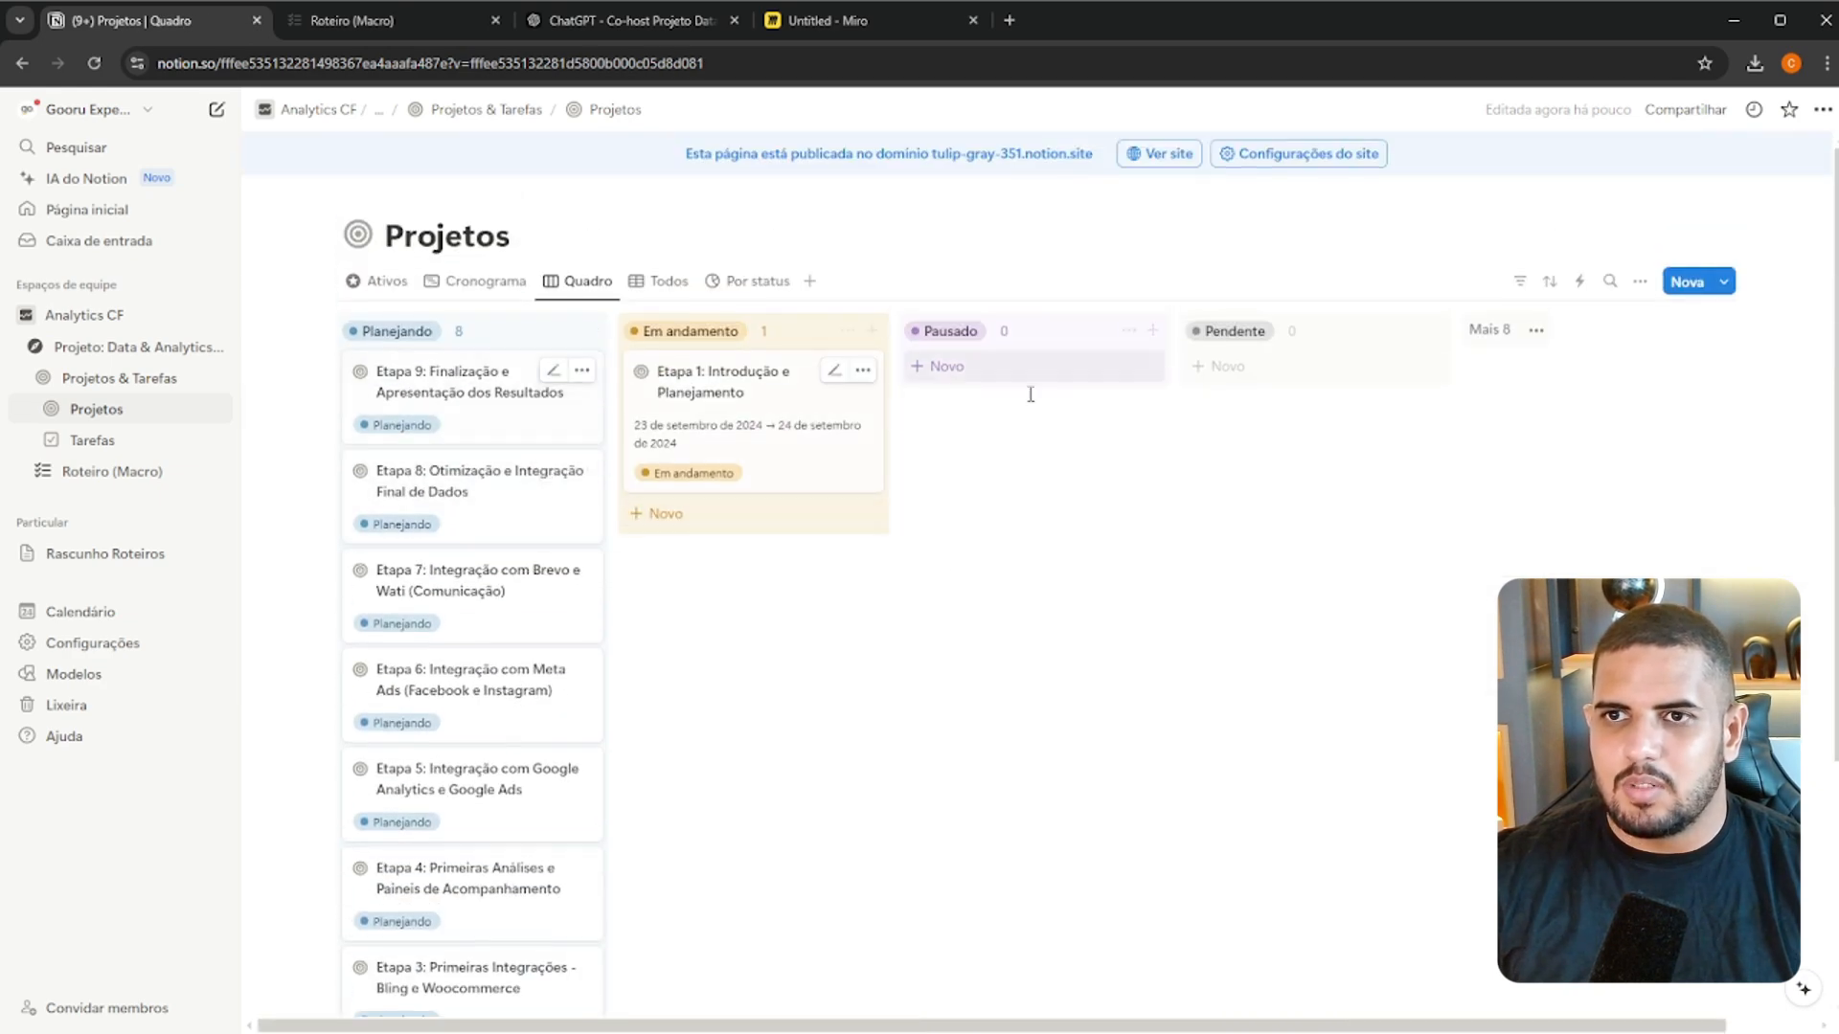
click(660, 284)
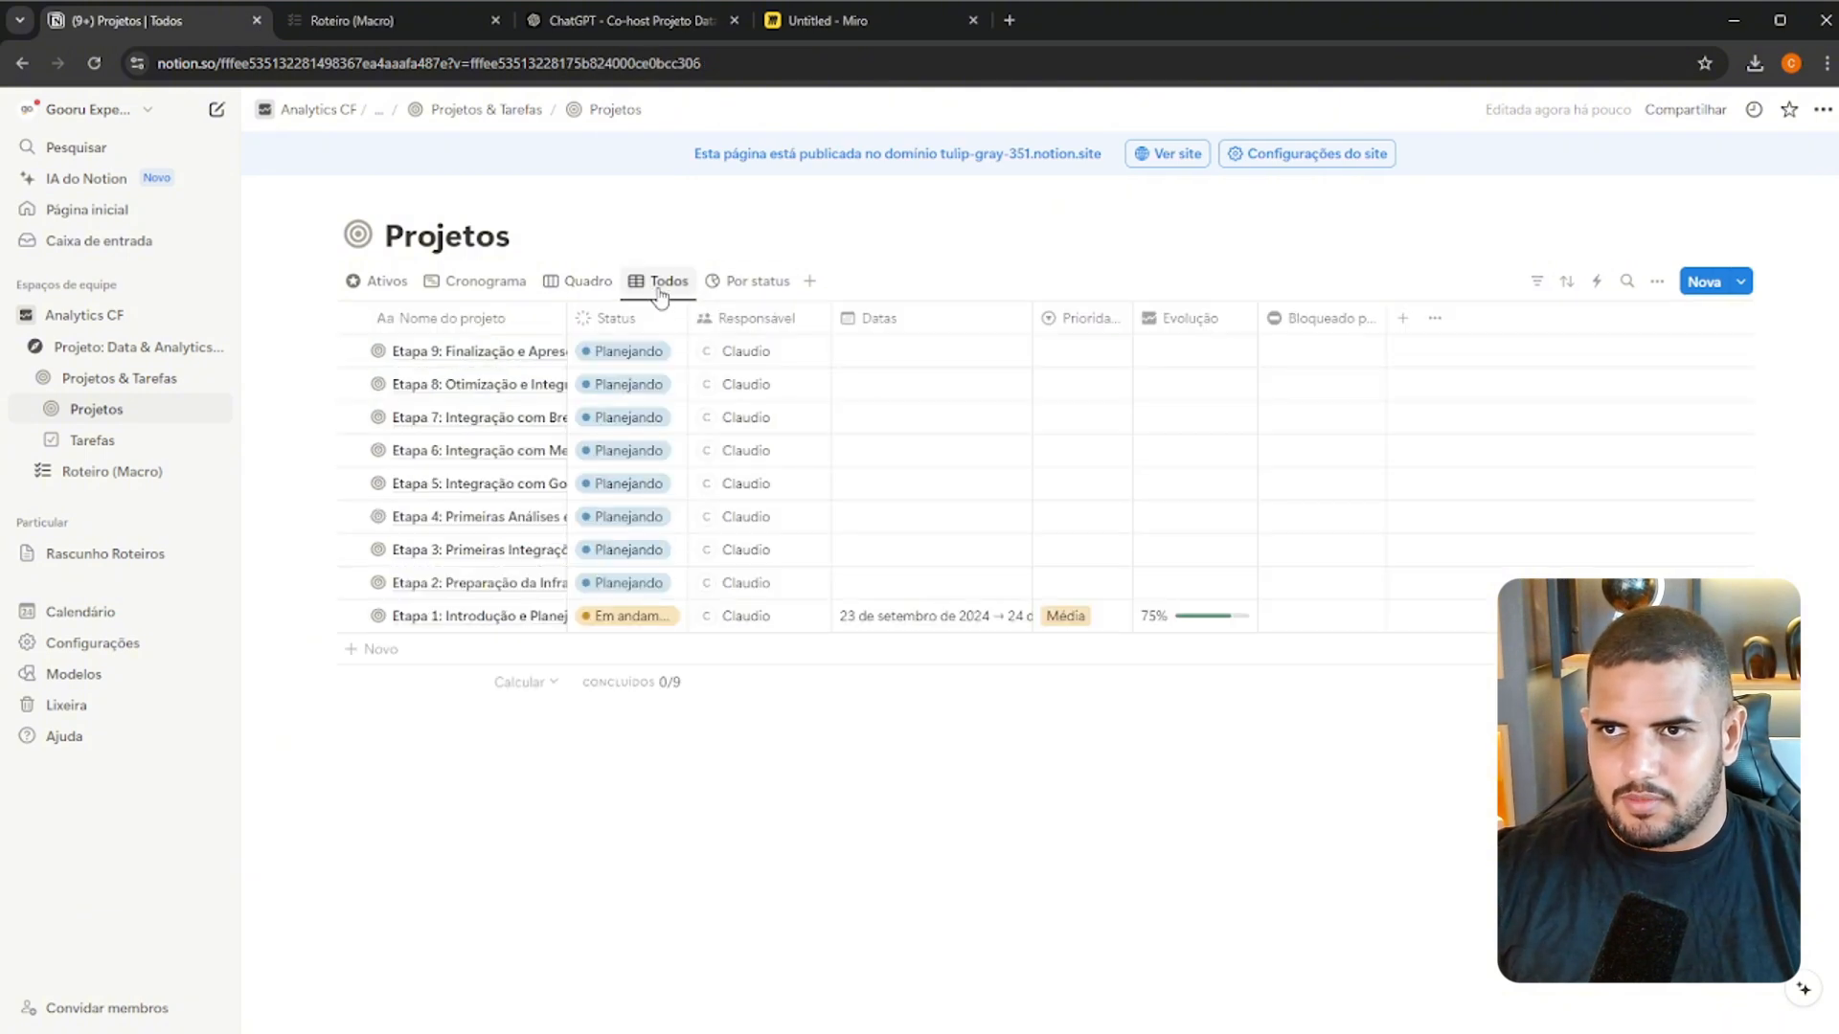
click(770, 285)
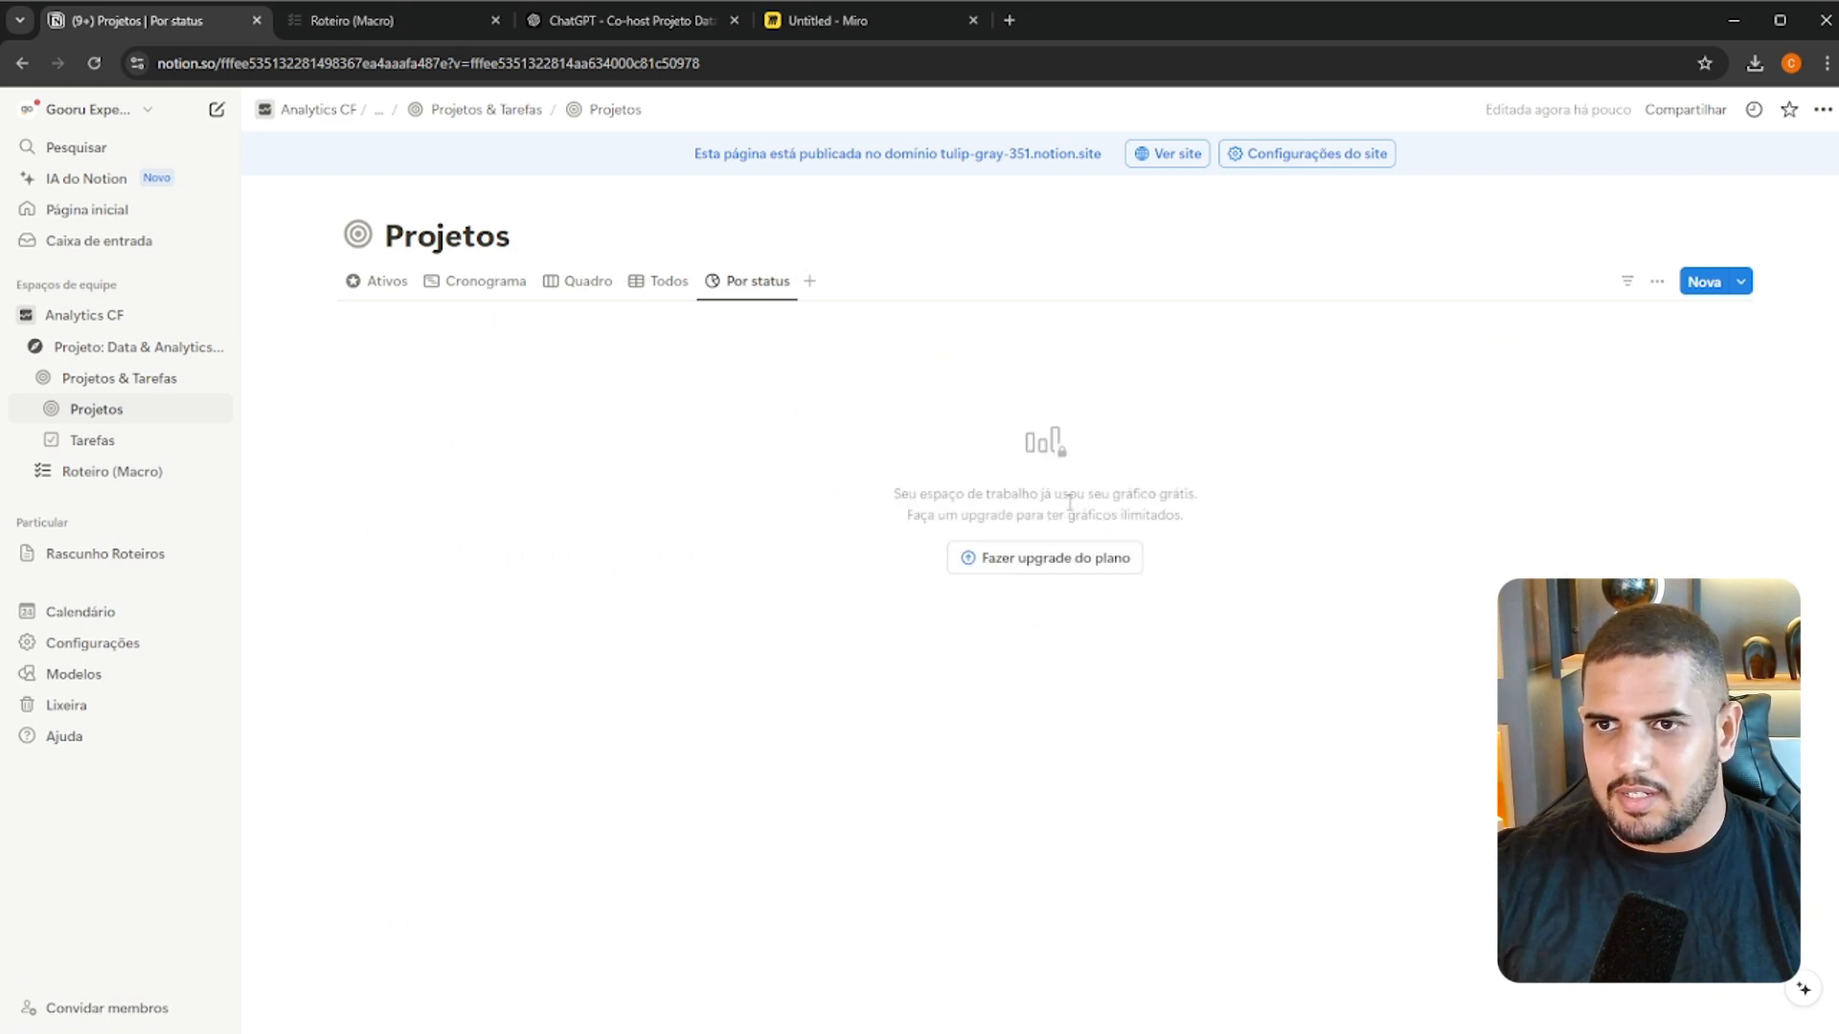
click(384, 286)
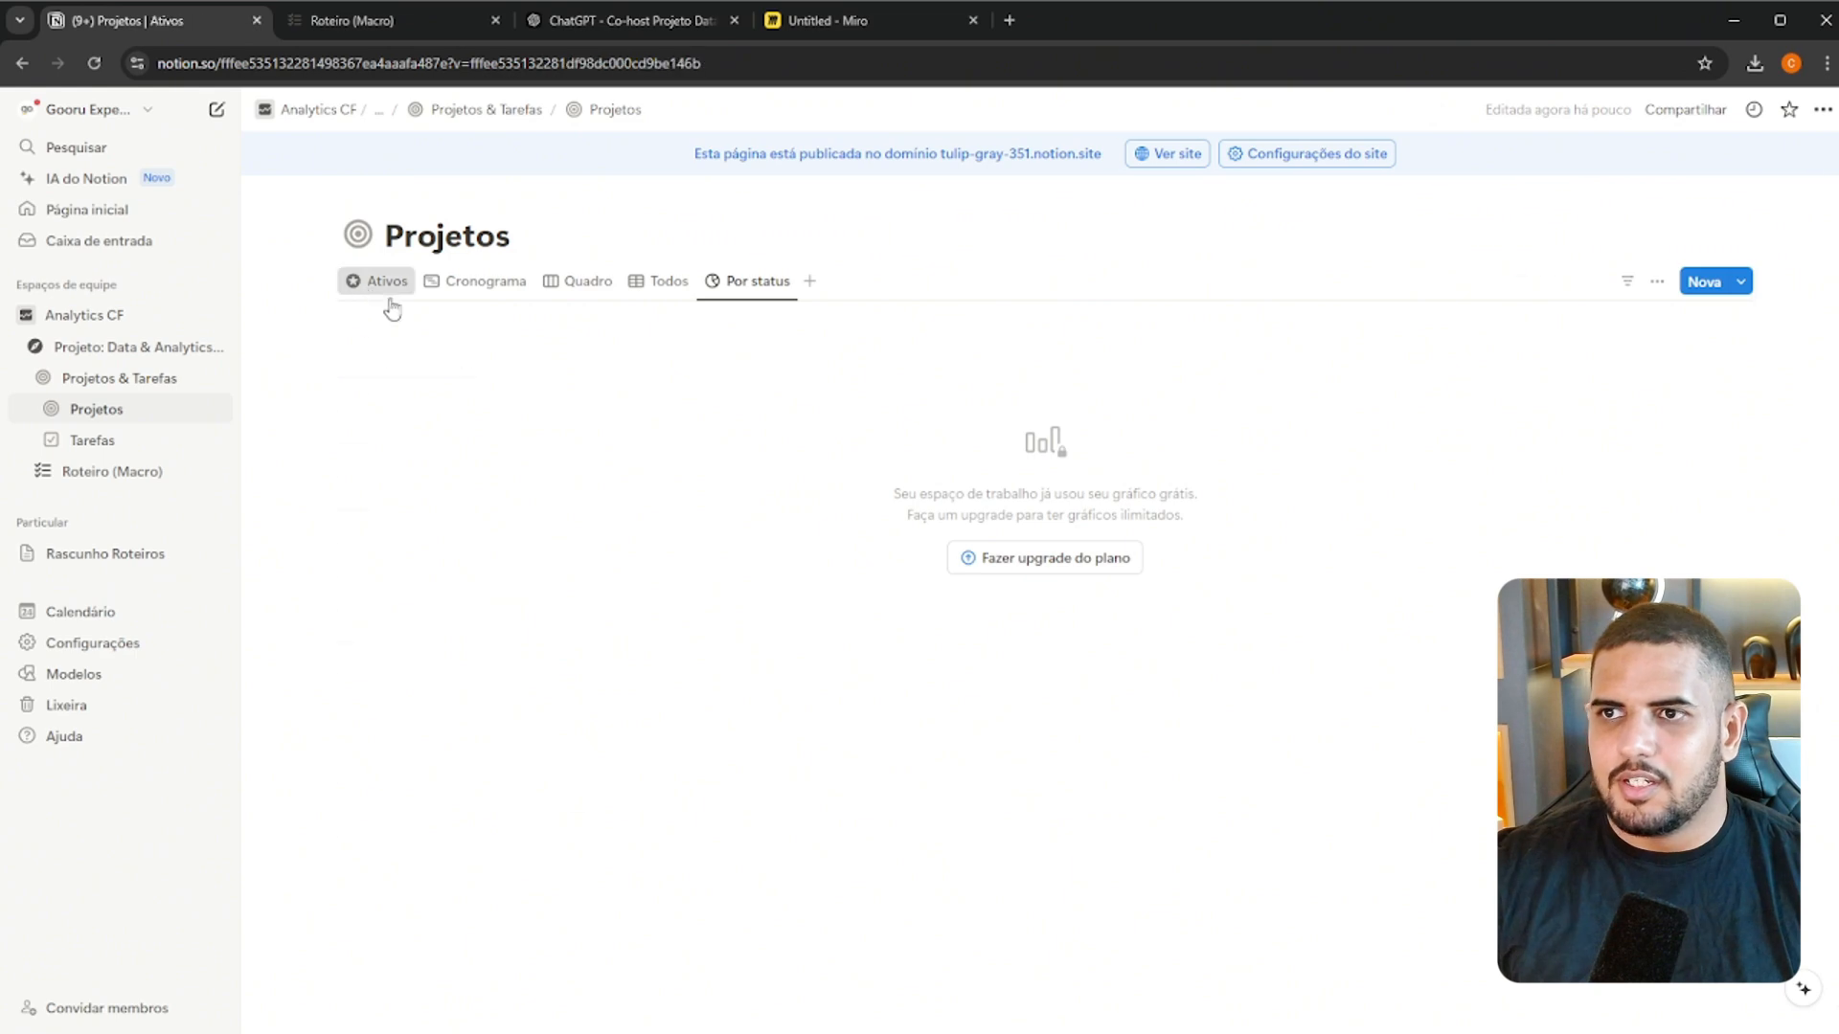
scroll(1357, 460, down, 1)
scroll(1357, 459, up, 1)
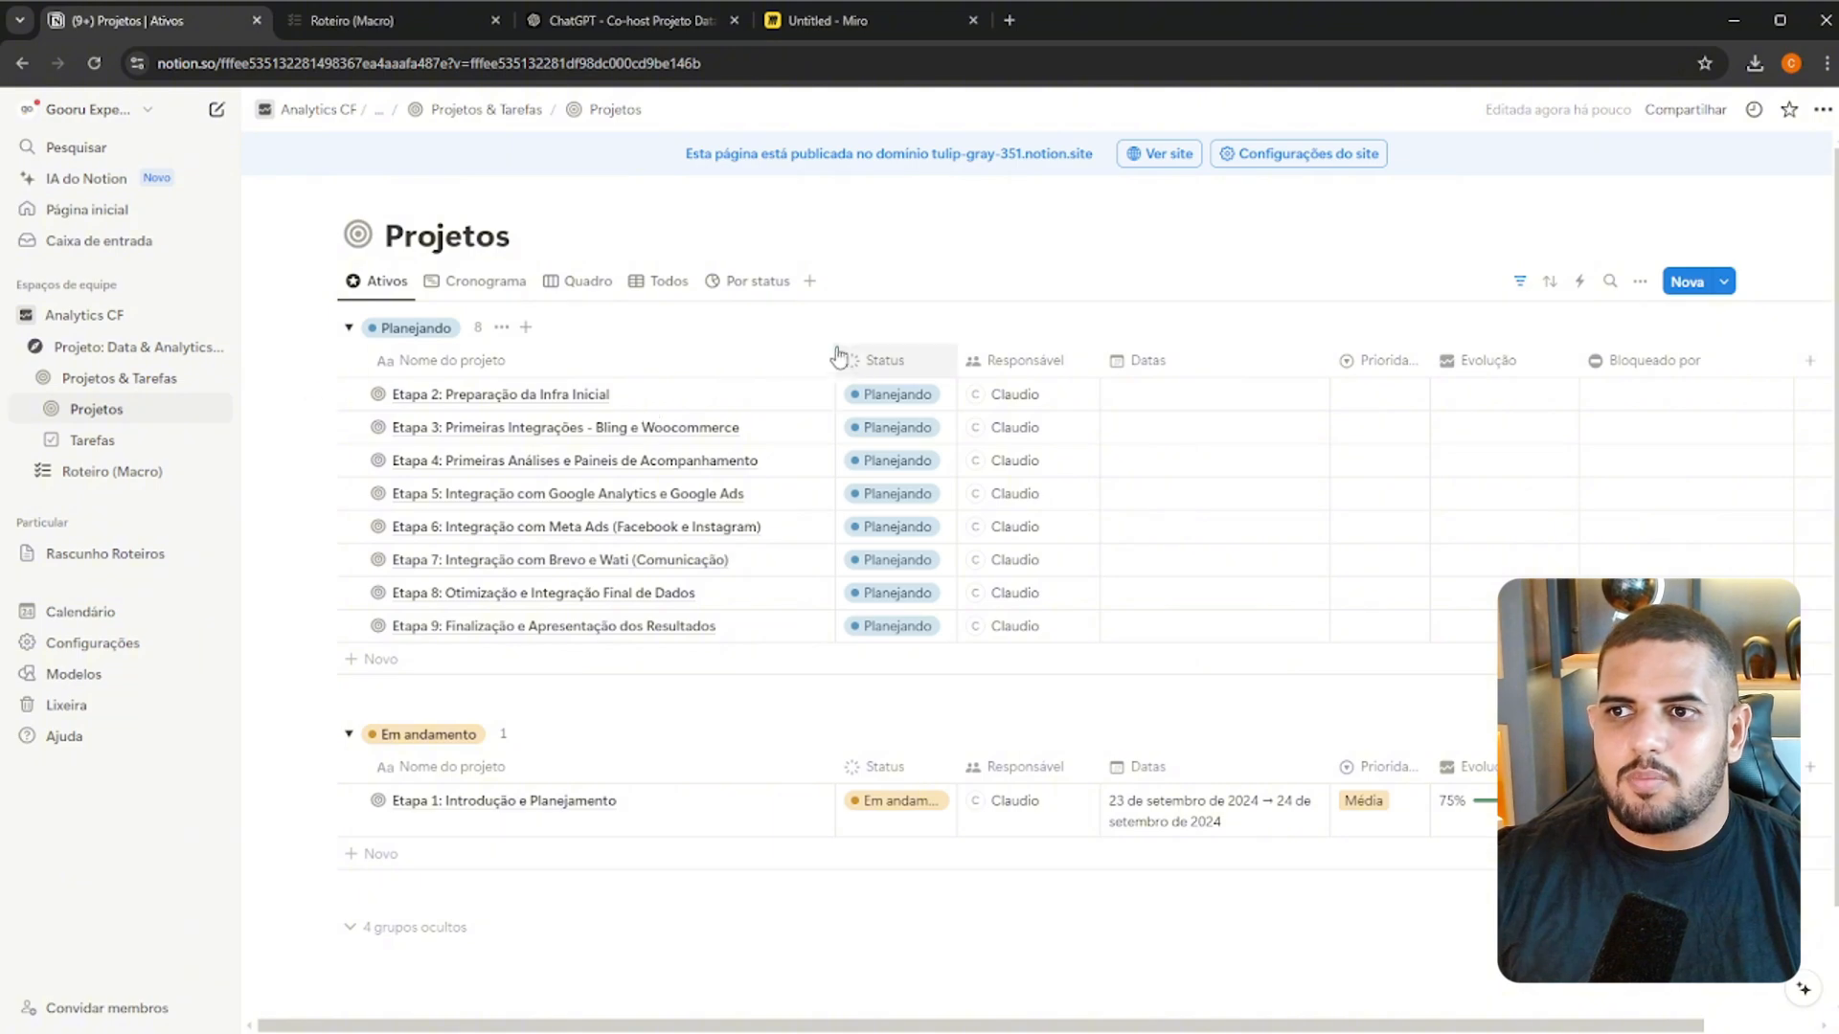
Check the ChatGPT conversation and the Roteiro (Macro) page for the Etapa 2 description and its parts
click(613, 17)
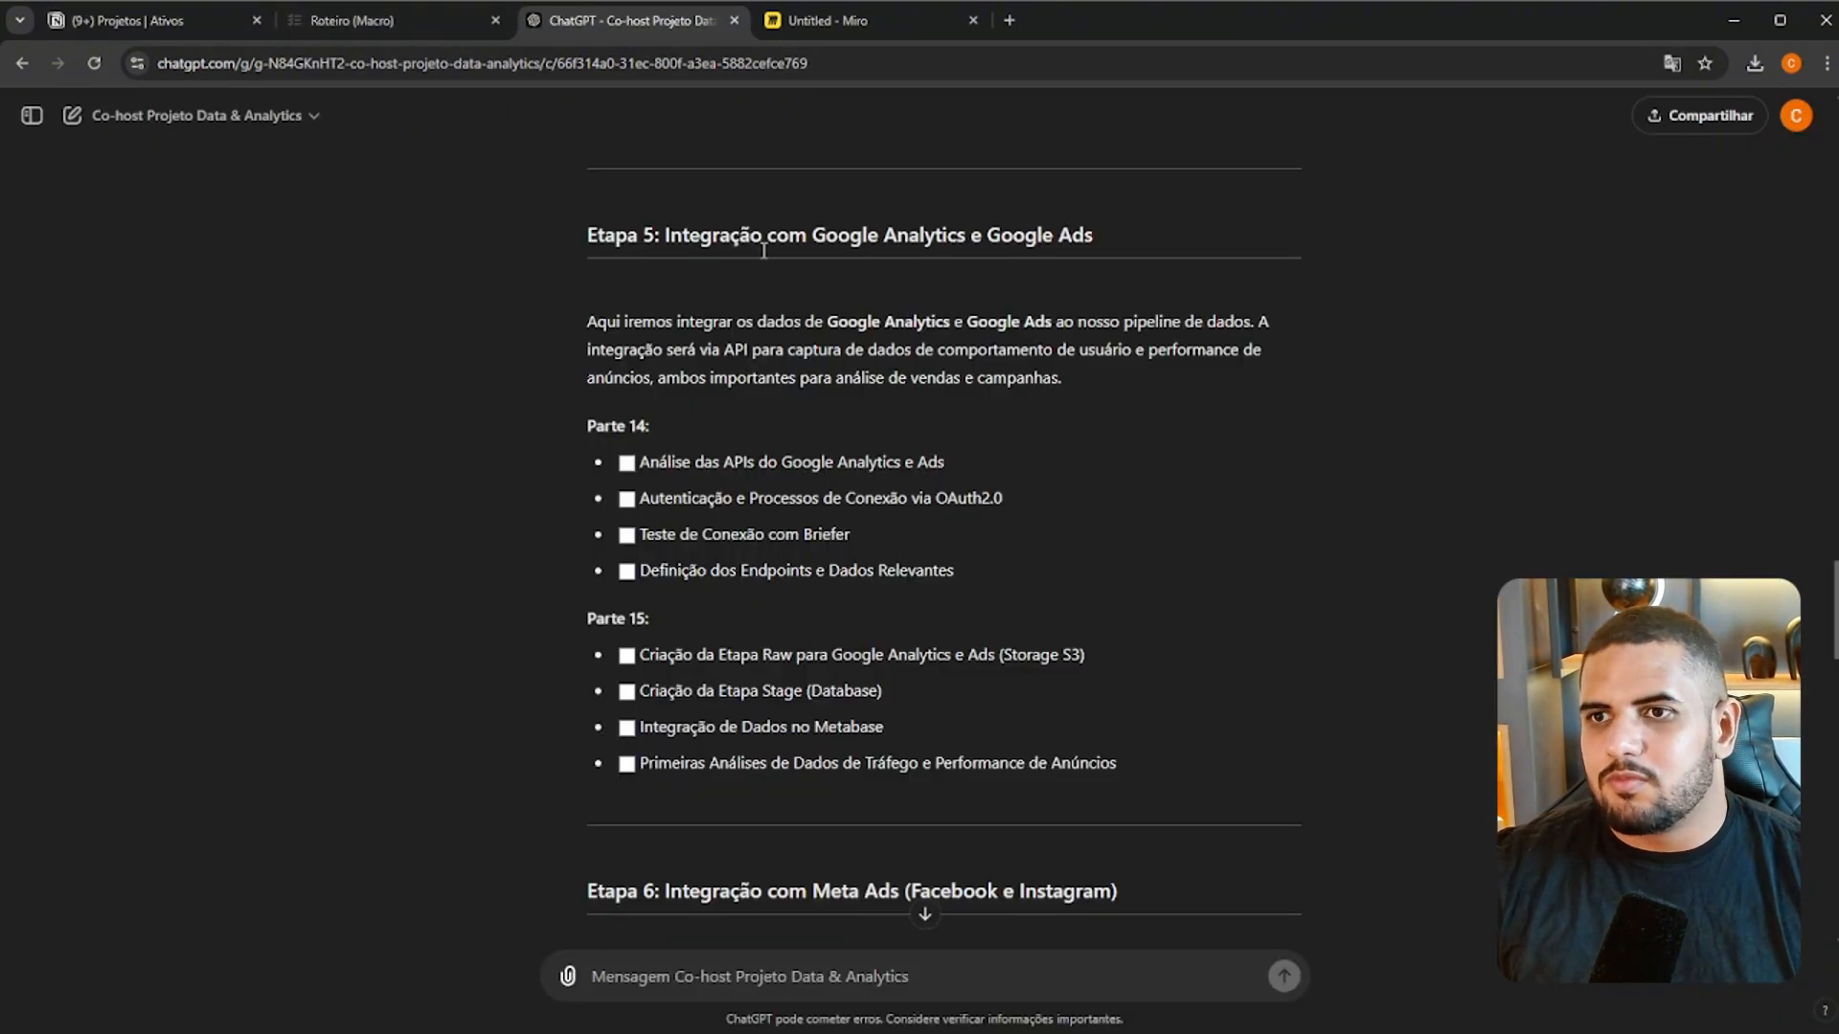
scroll(813, 374, up, 15)
click(360, 17)
scroll(807, 426, up, 20)
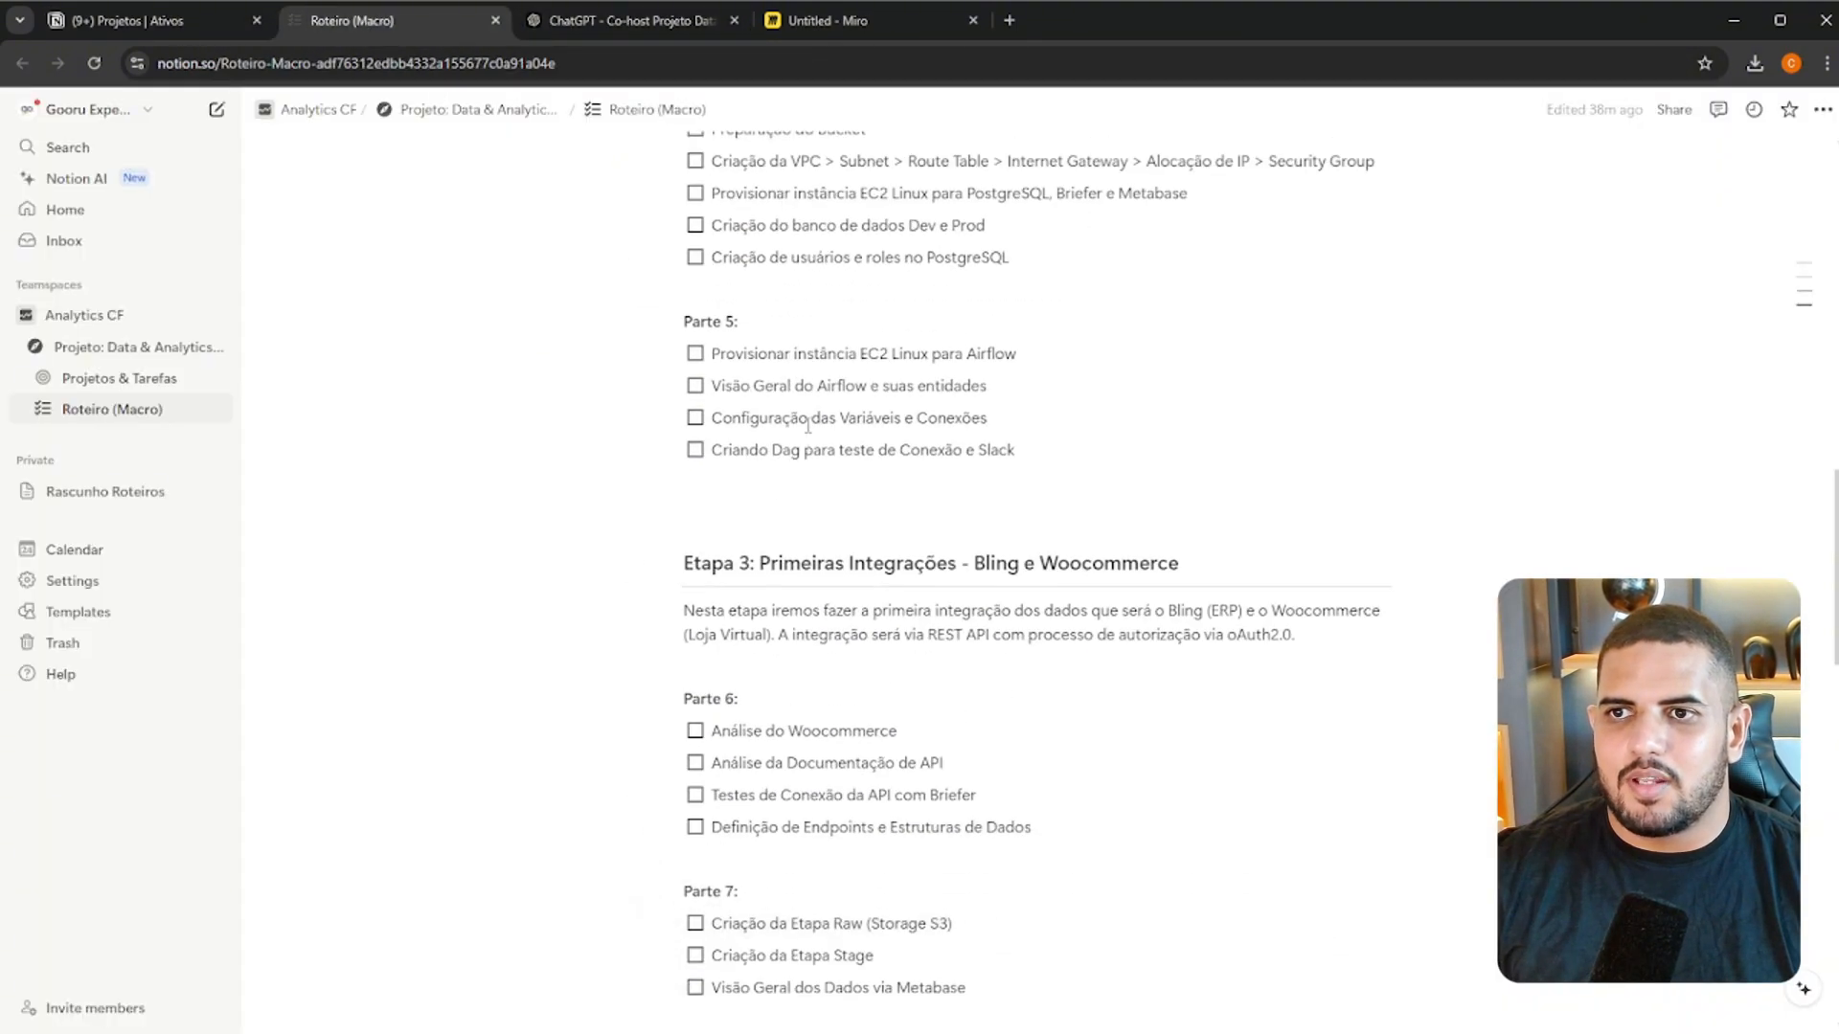
scroll(814, 403, down, 8)
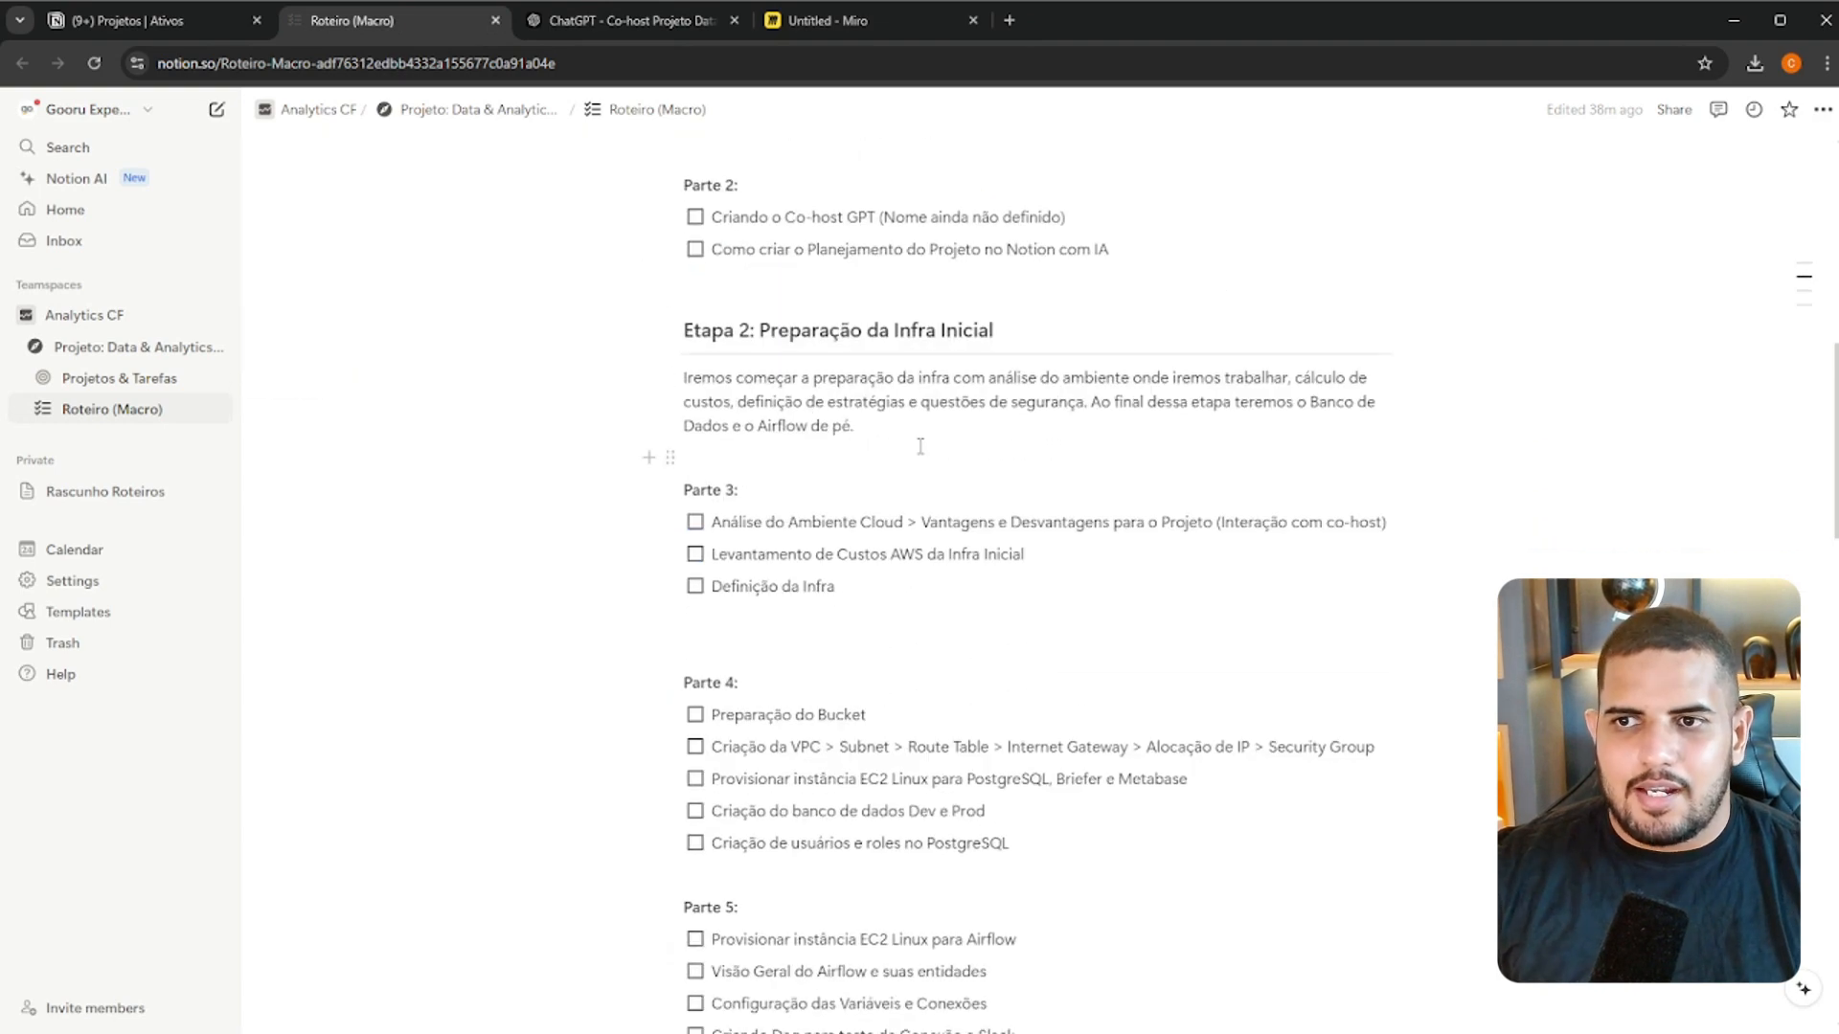
Open the Etapa 2 project from the Projetos database and set its Datas from 26/09/2024 to 30/09/2024
click(176, 23)
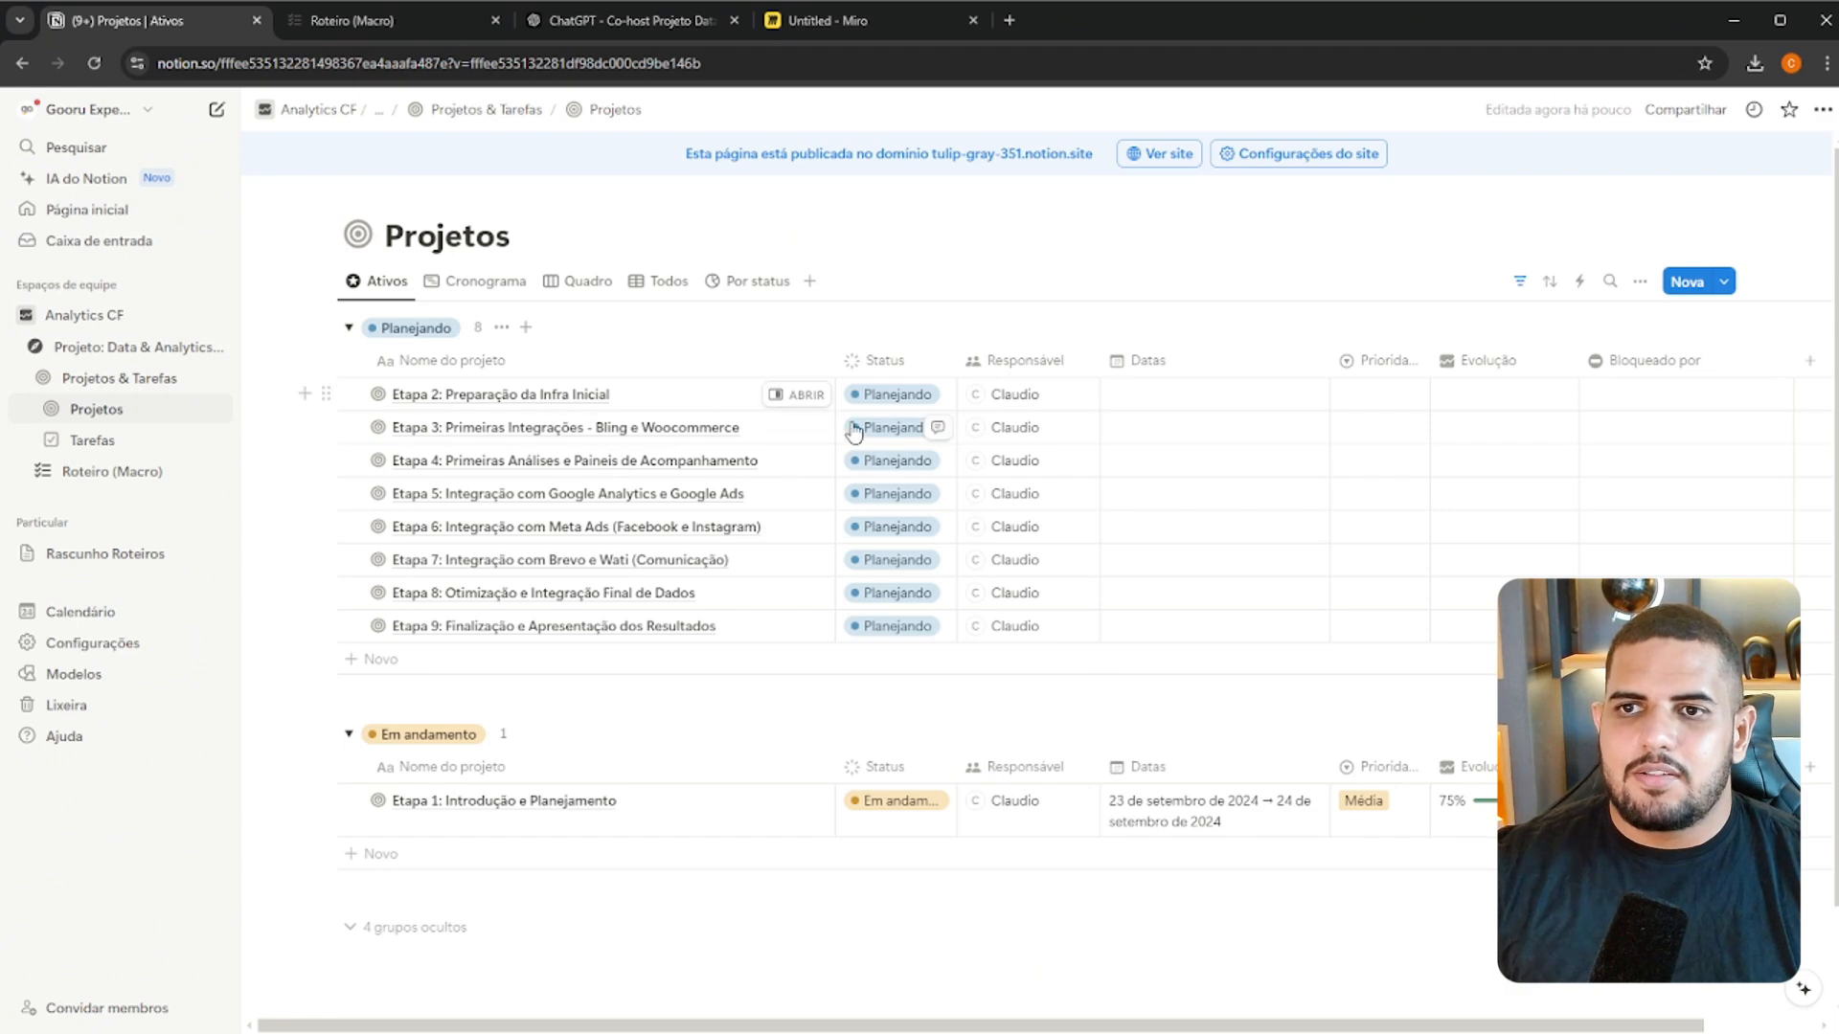
click(795, 399)
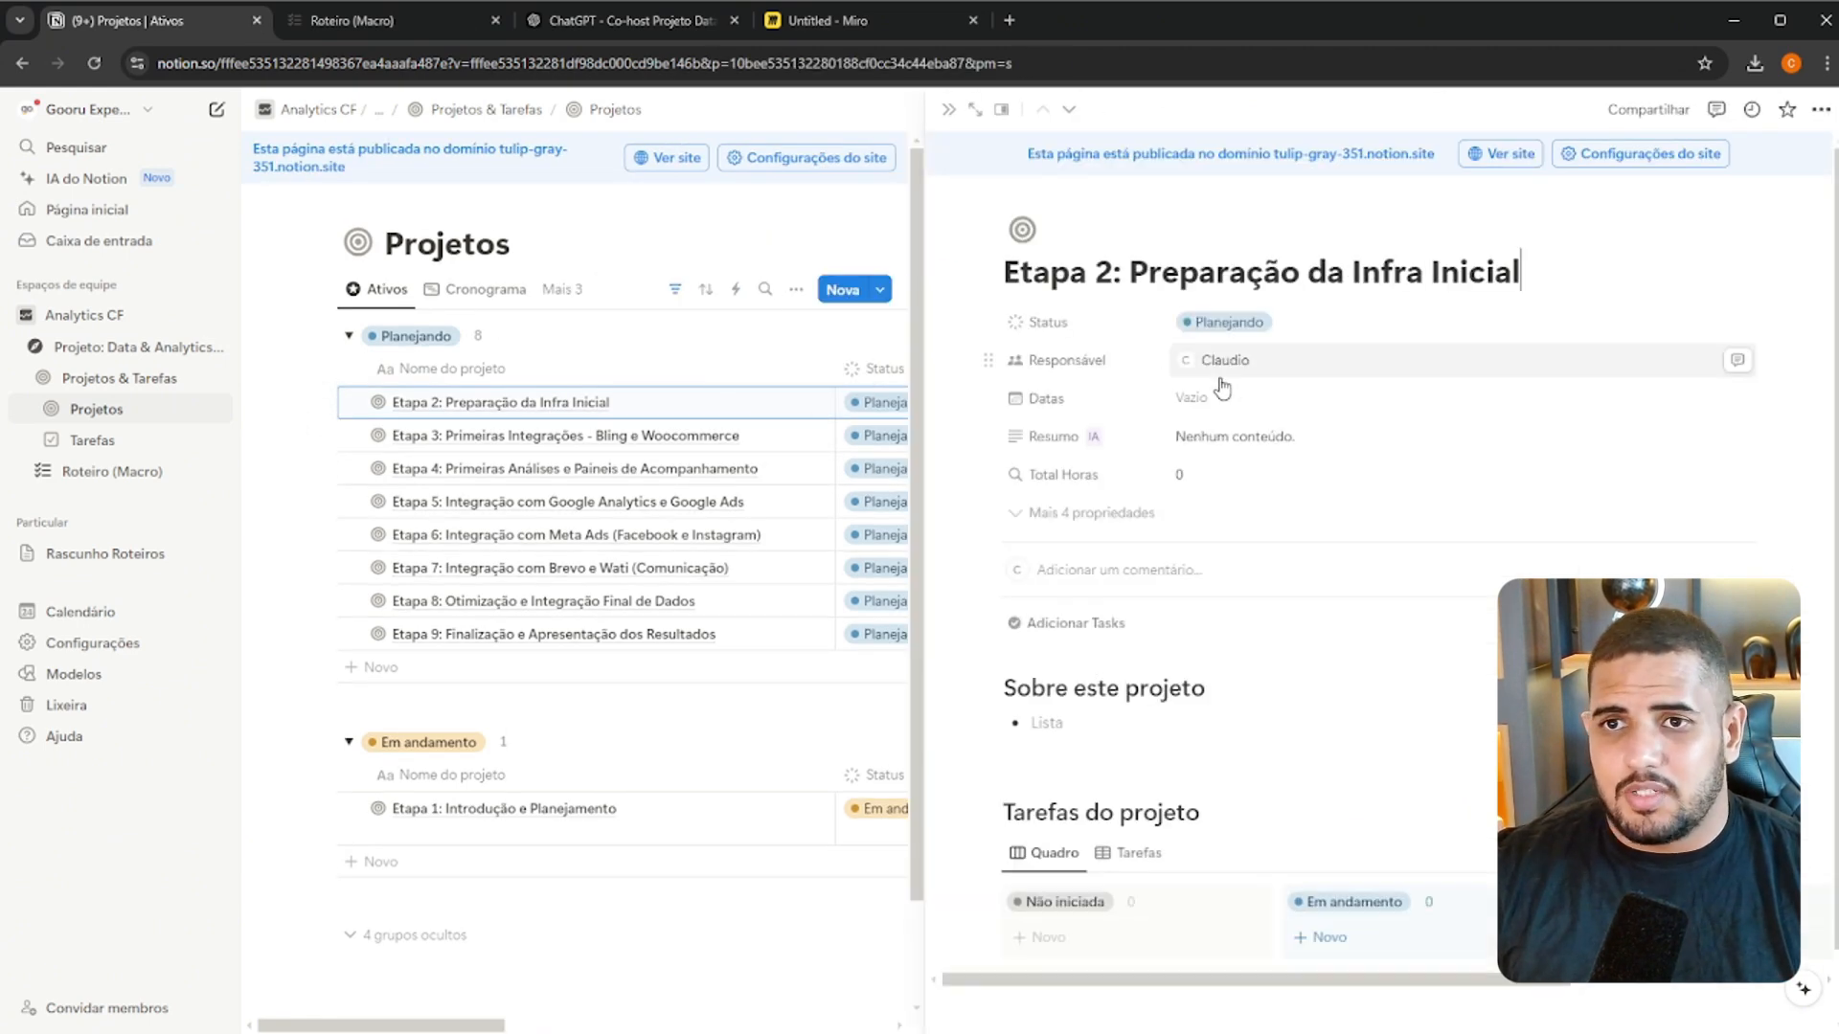
click(1283, 402)
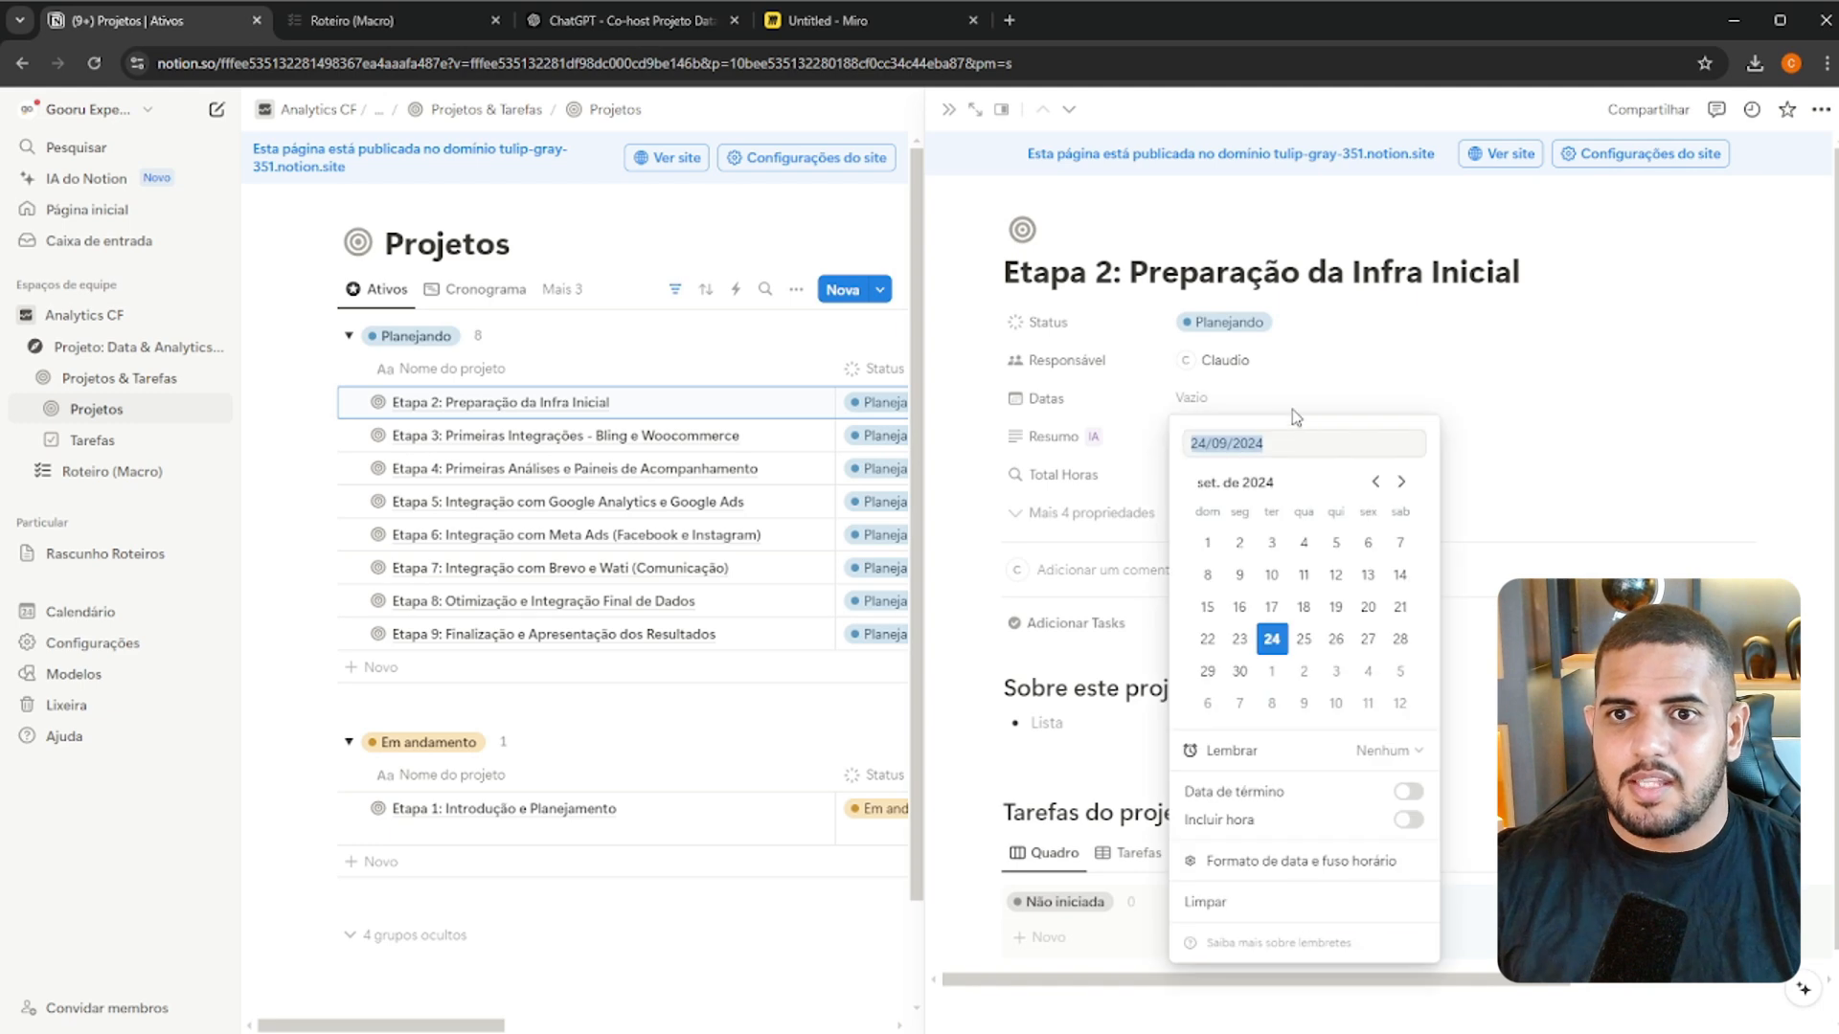
click(1339, 649)
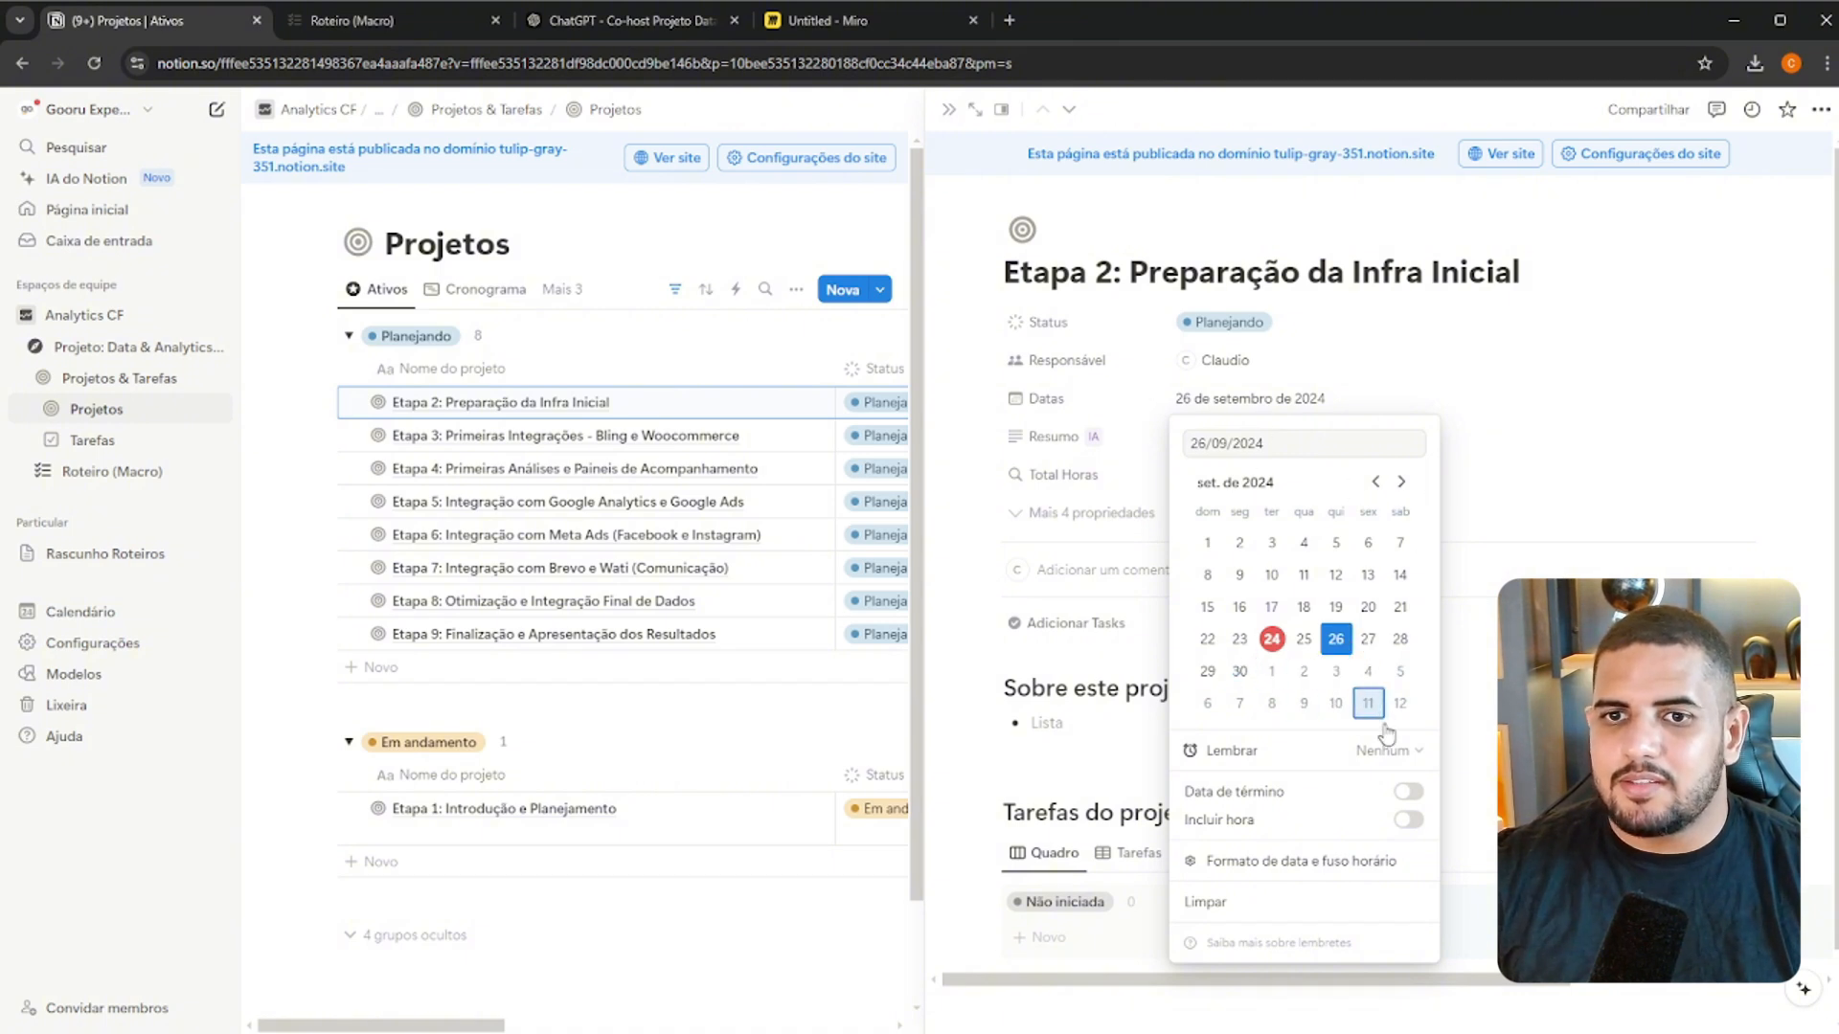
click(1407, 791)
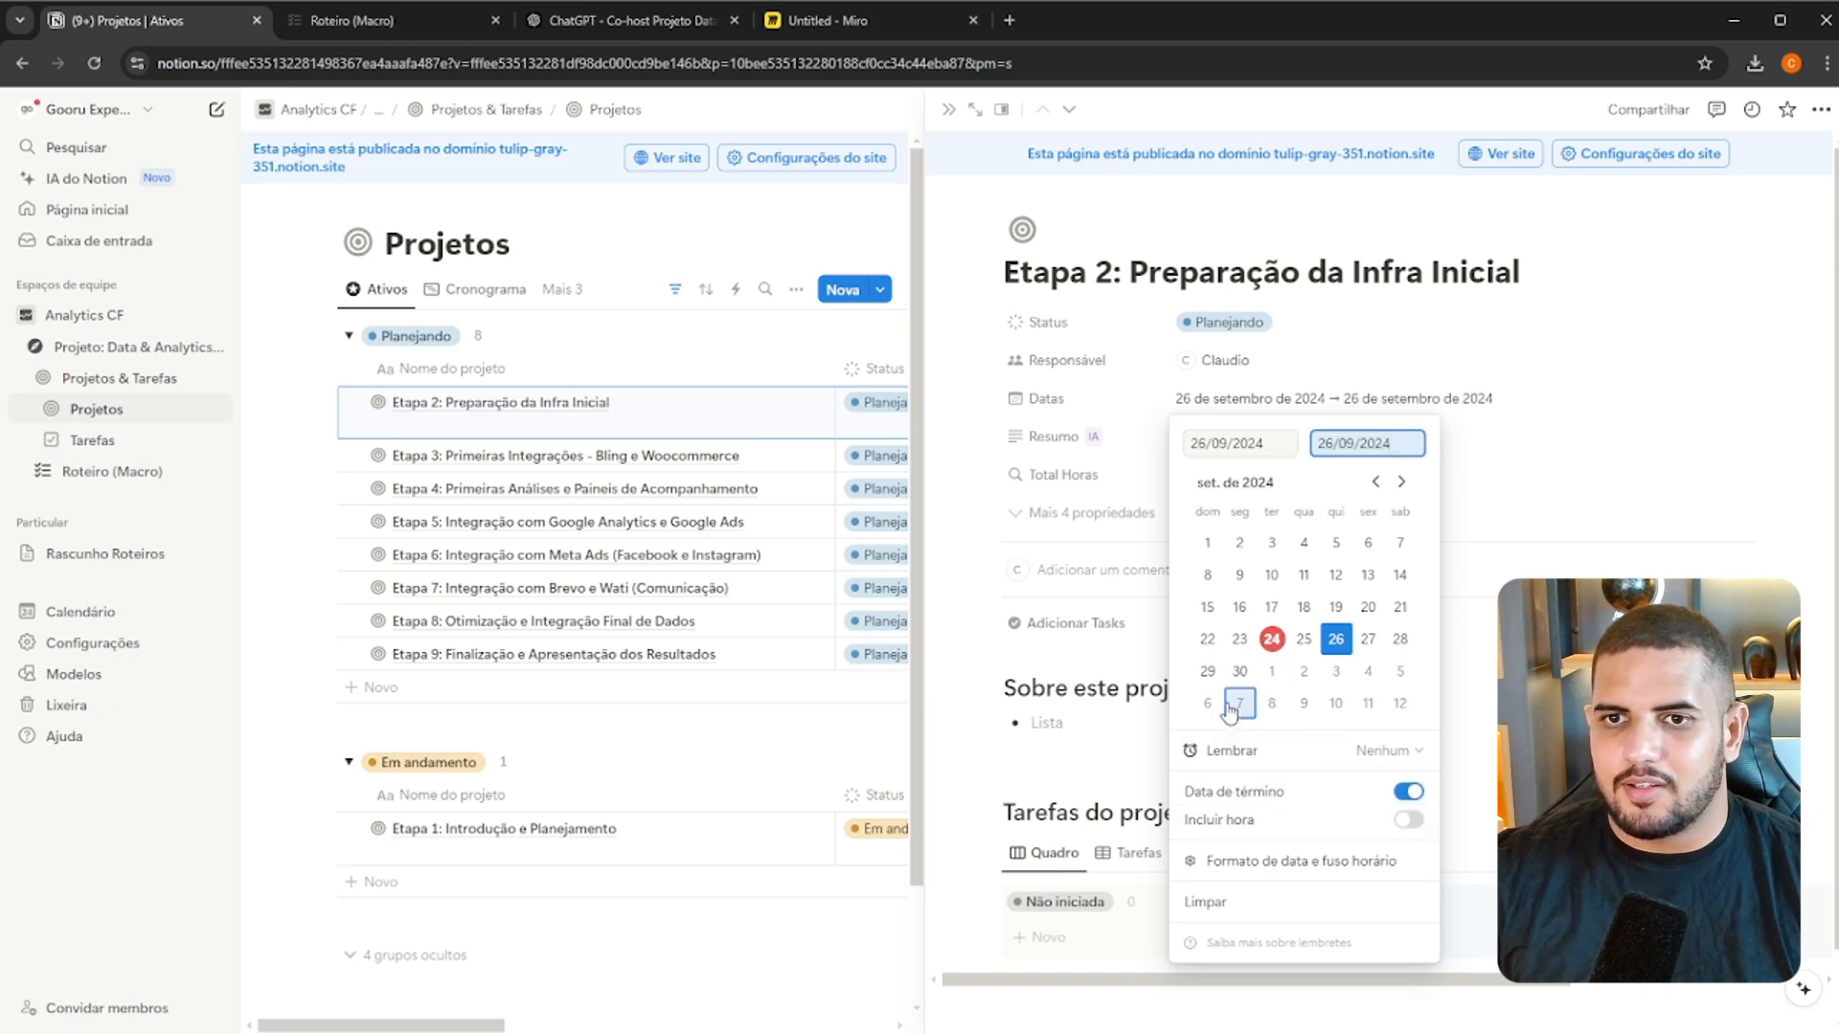
click(1239, 670)
click(1494, 610)
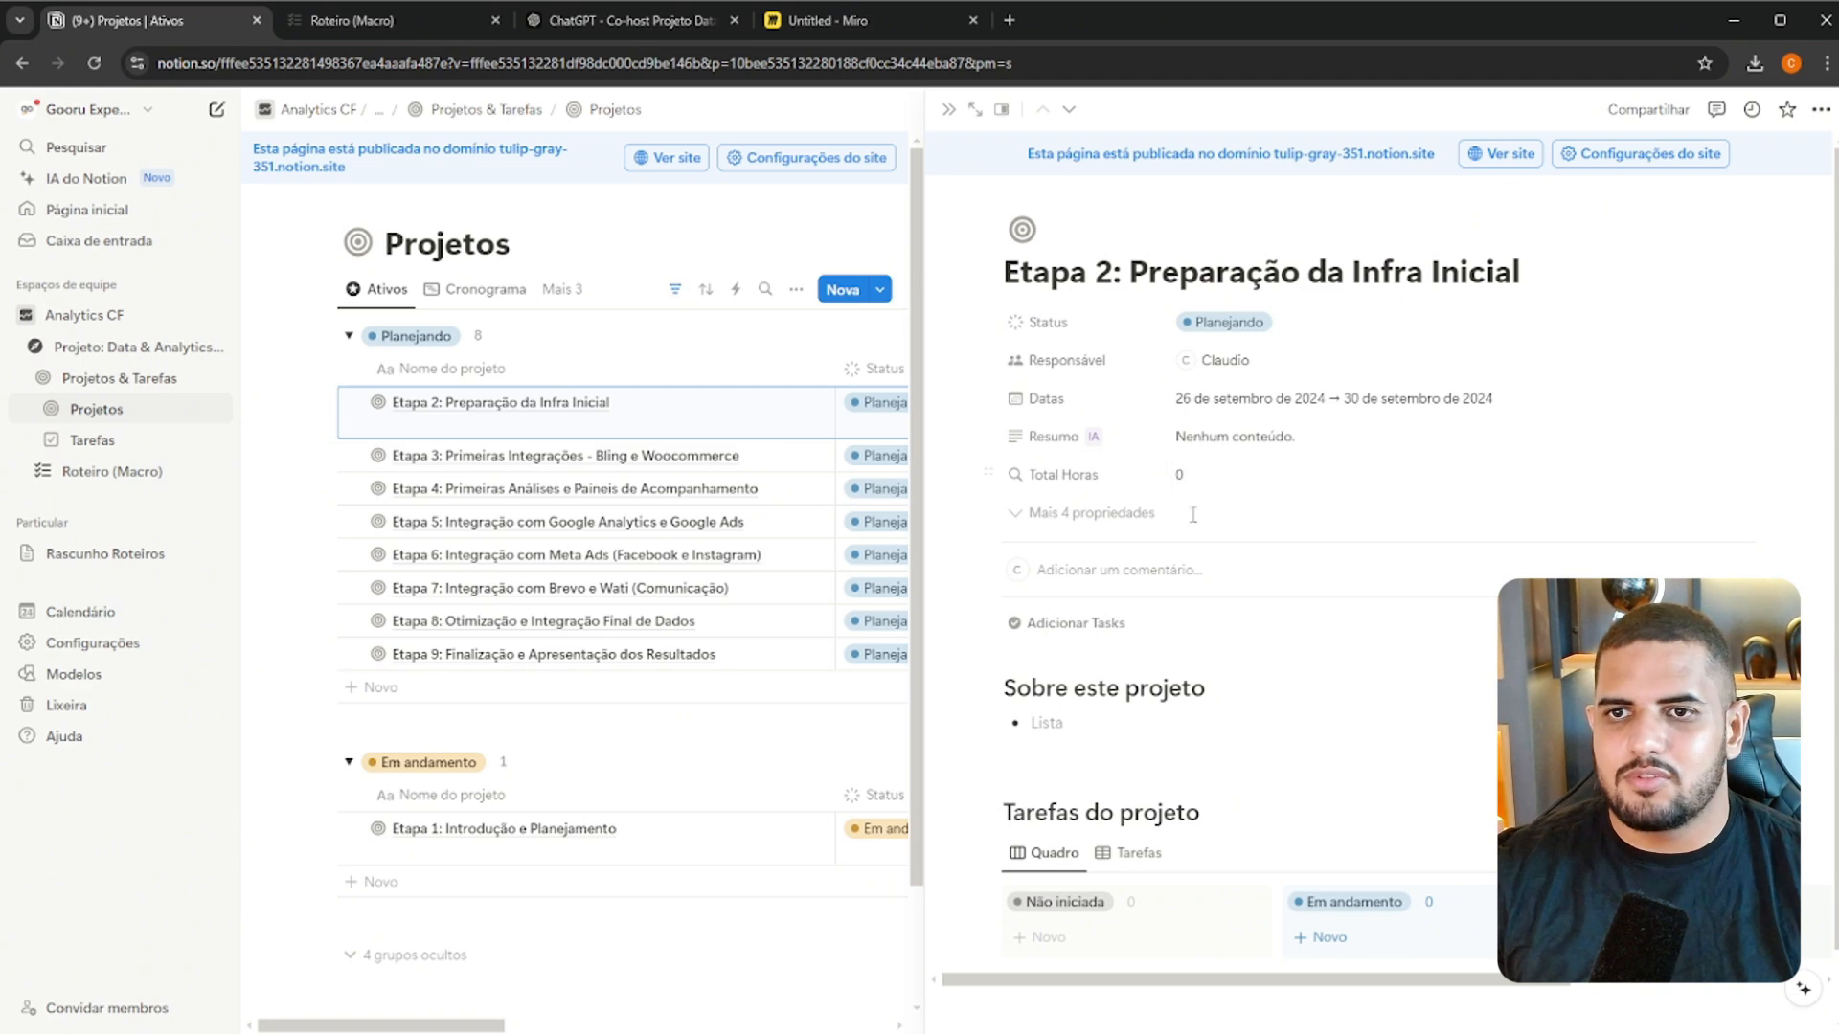
Reveal the hidden properties of the Etapa 2 project and set its Prioridade to Alta
click(1091, 512)
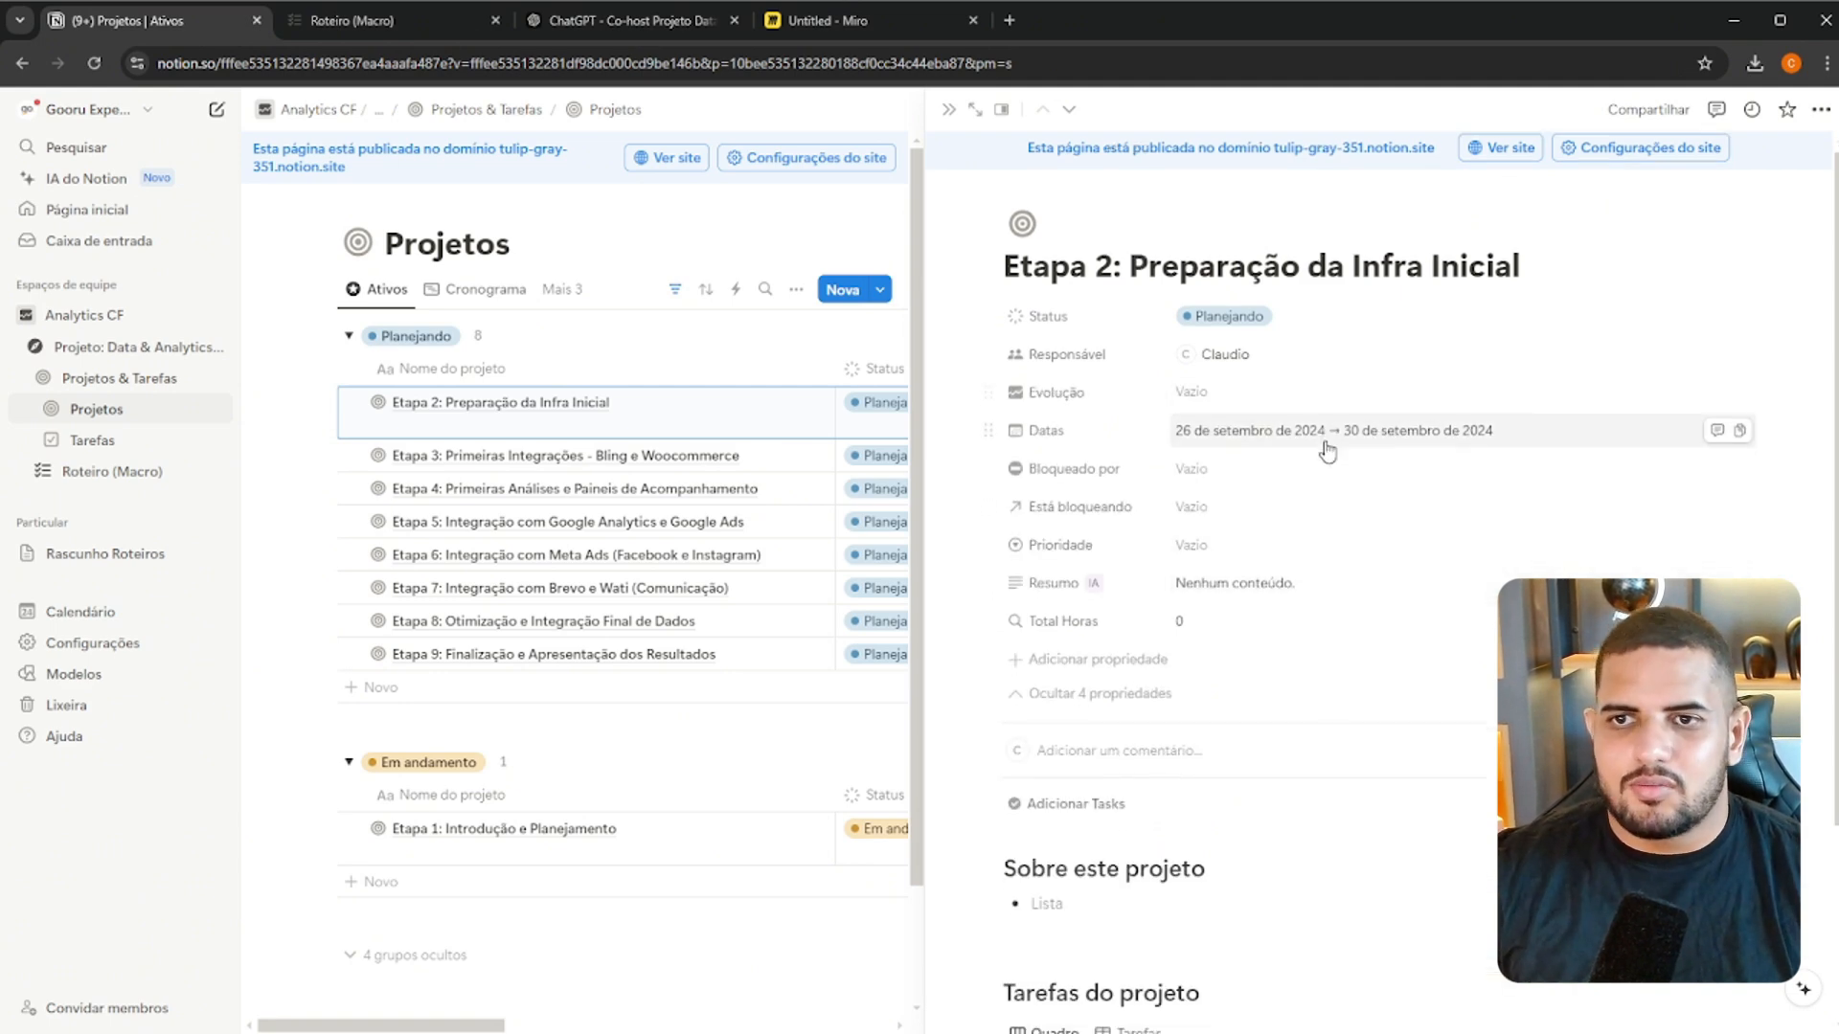
scroll(1323, 445, down, 2)
click(1283, 356)
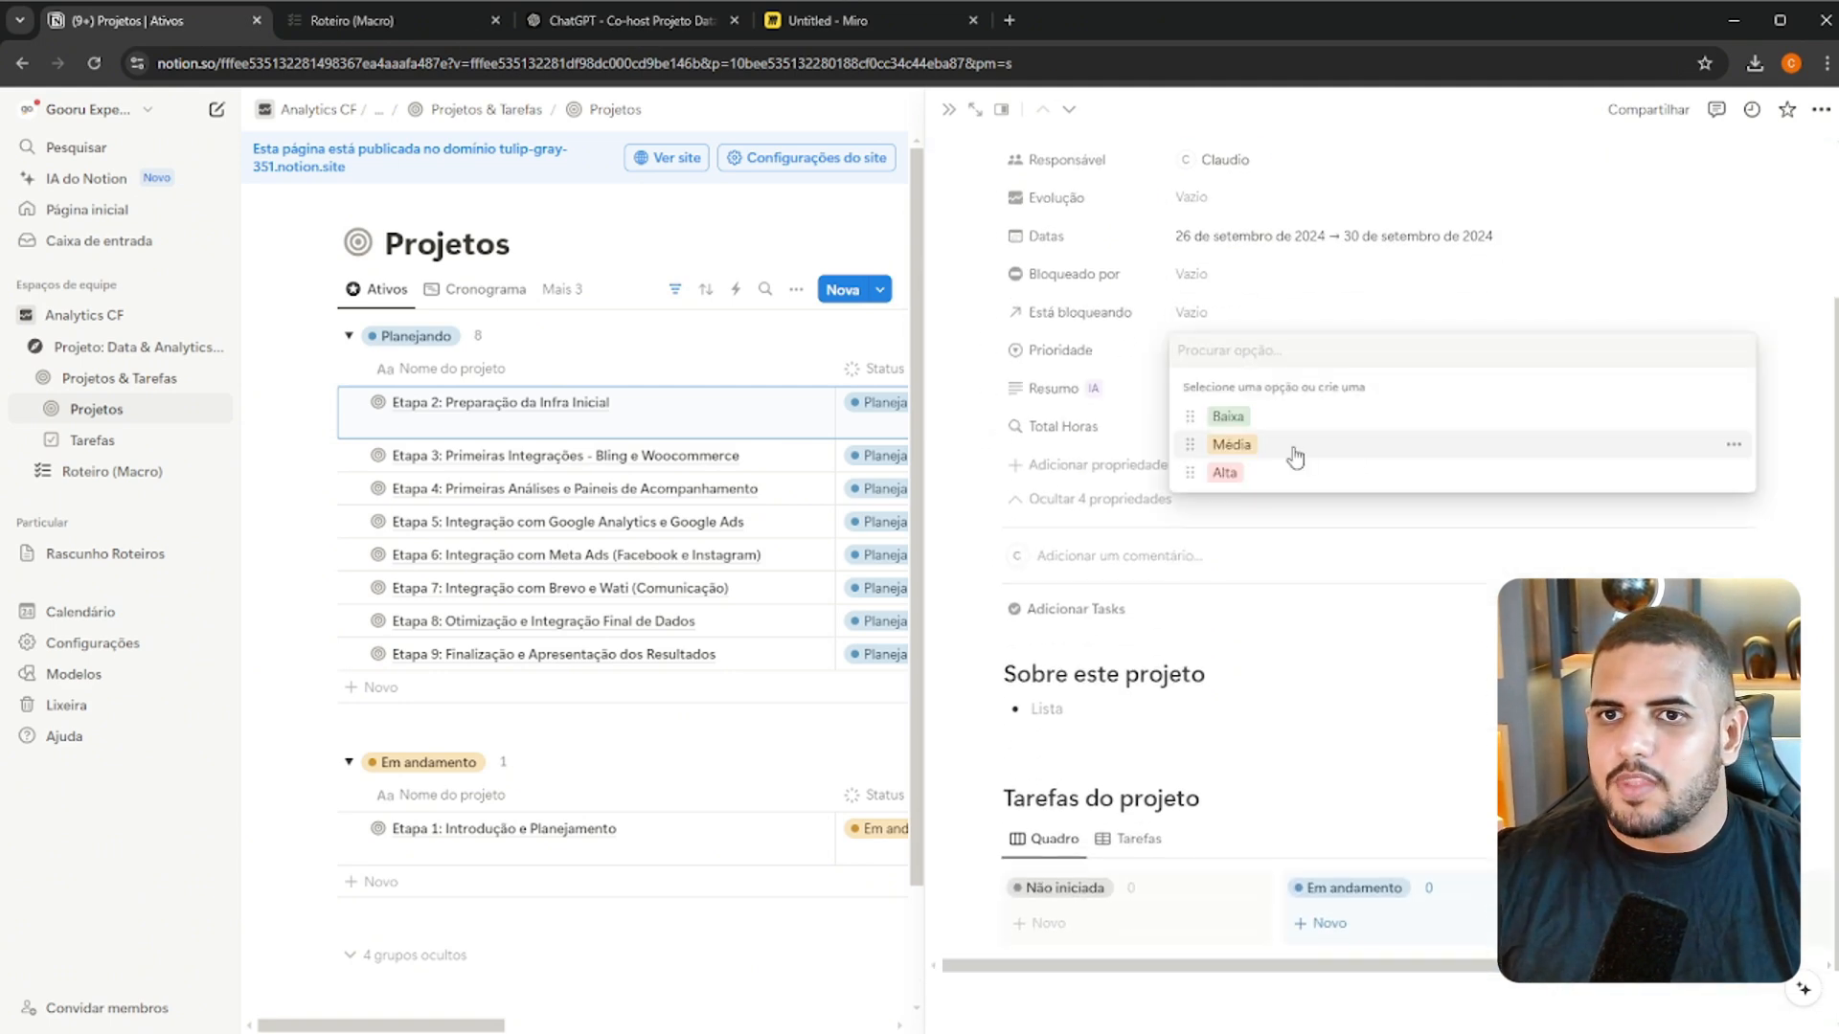
click(1268, 472)
scroll(1519, 428, up, 2)
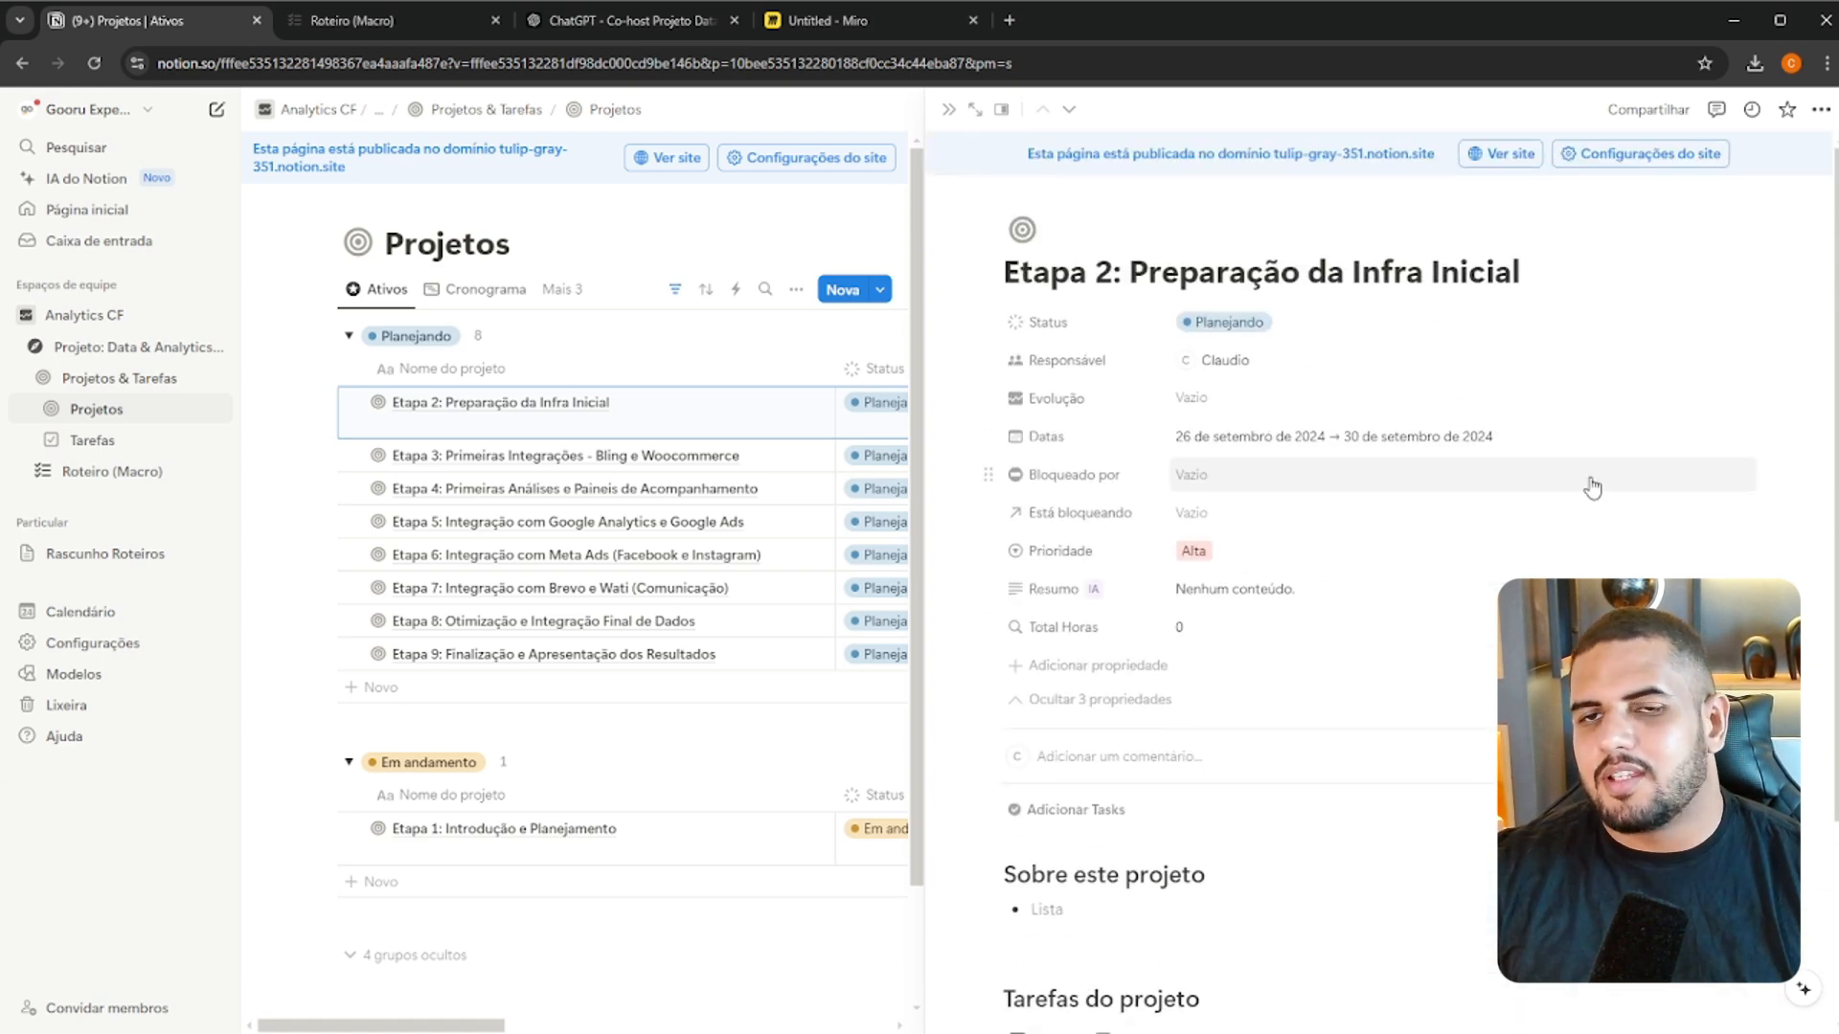
Copy the Etapa 2 description paragraph from Roteiro (Macro) into the project's Sobre este projeto section, replacing the empty list item
scroll(1436, 473, down, 3)
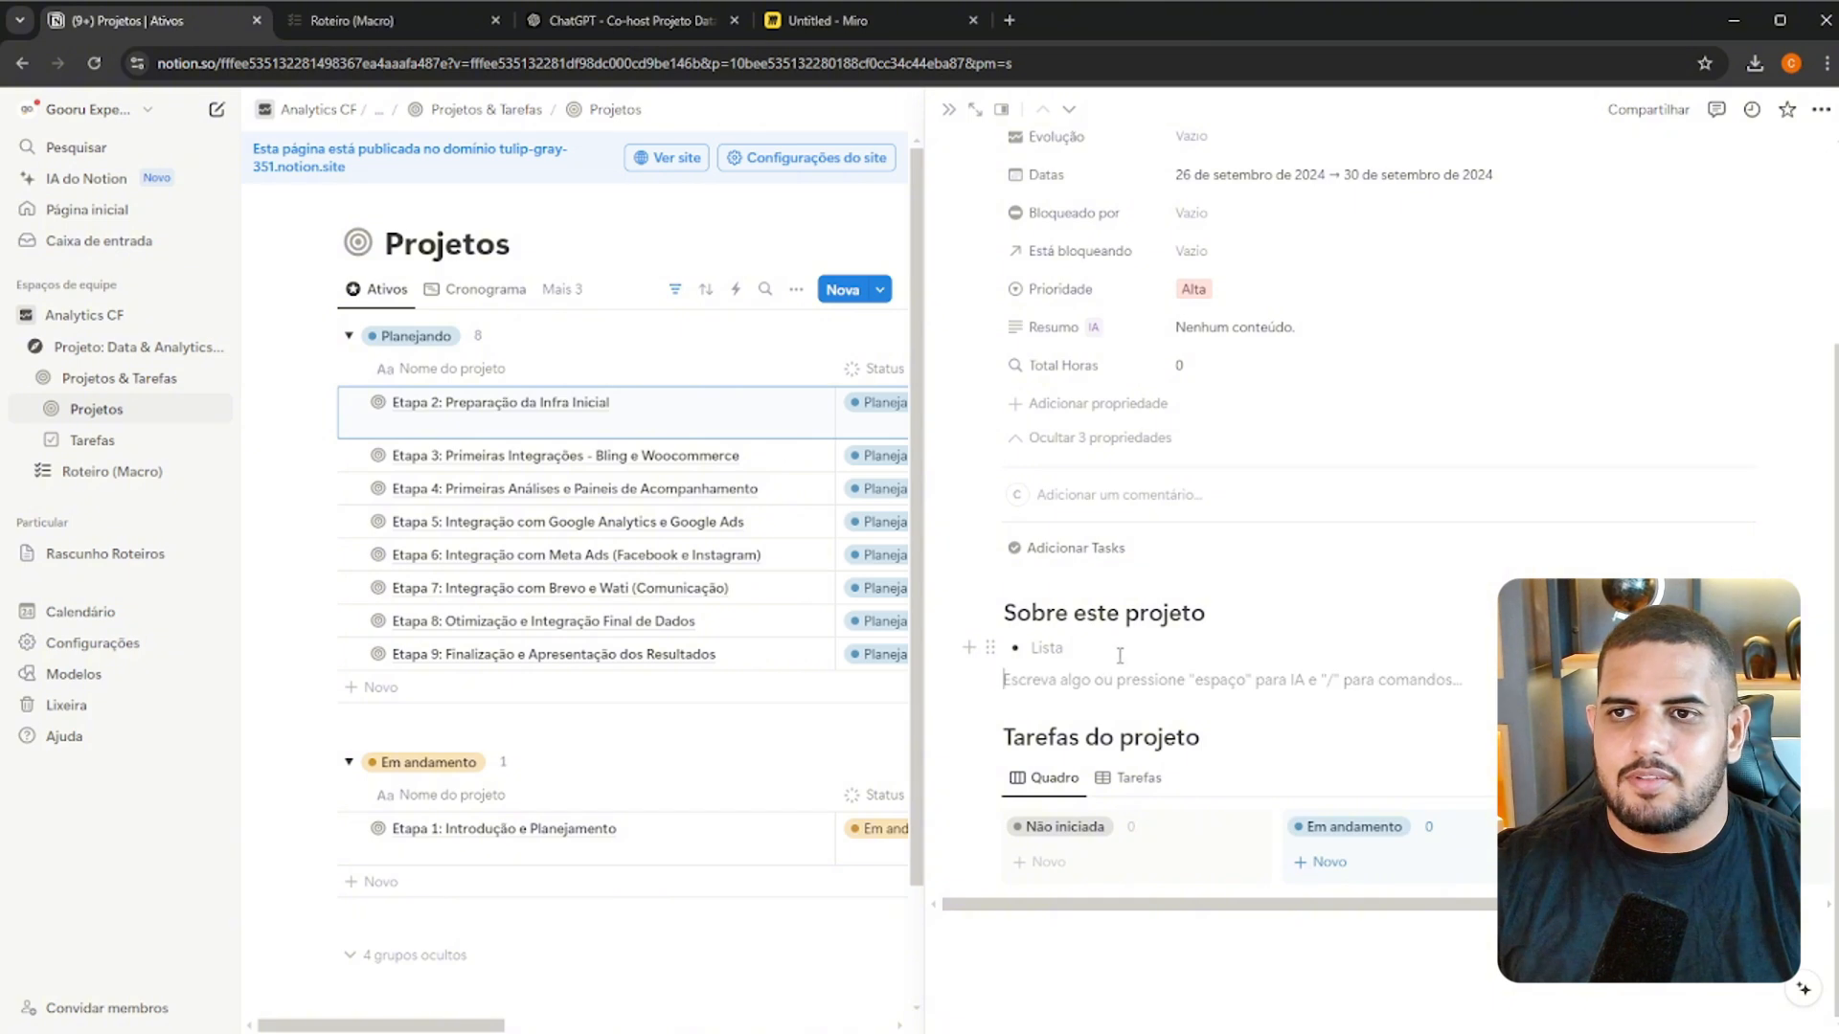
click(386, 21)
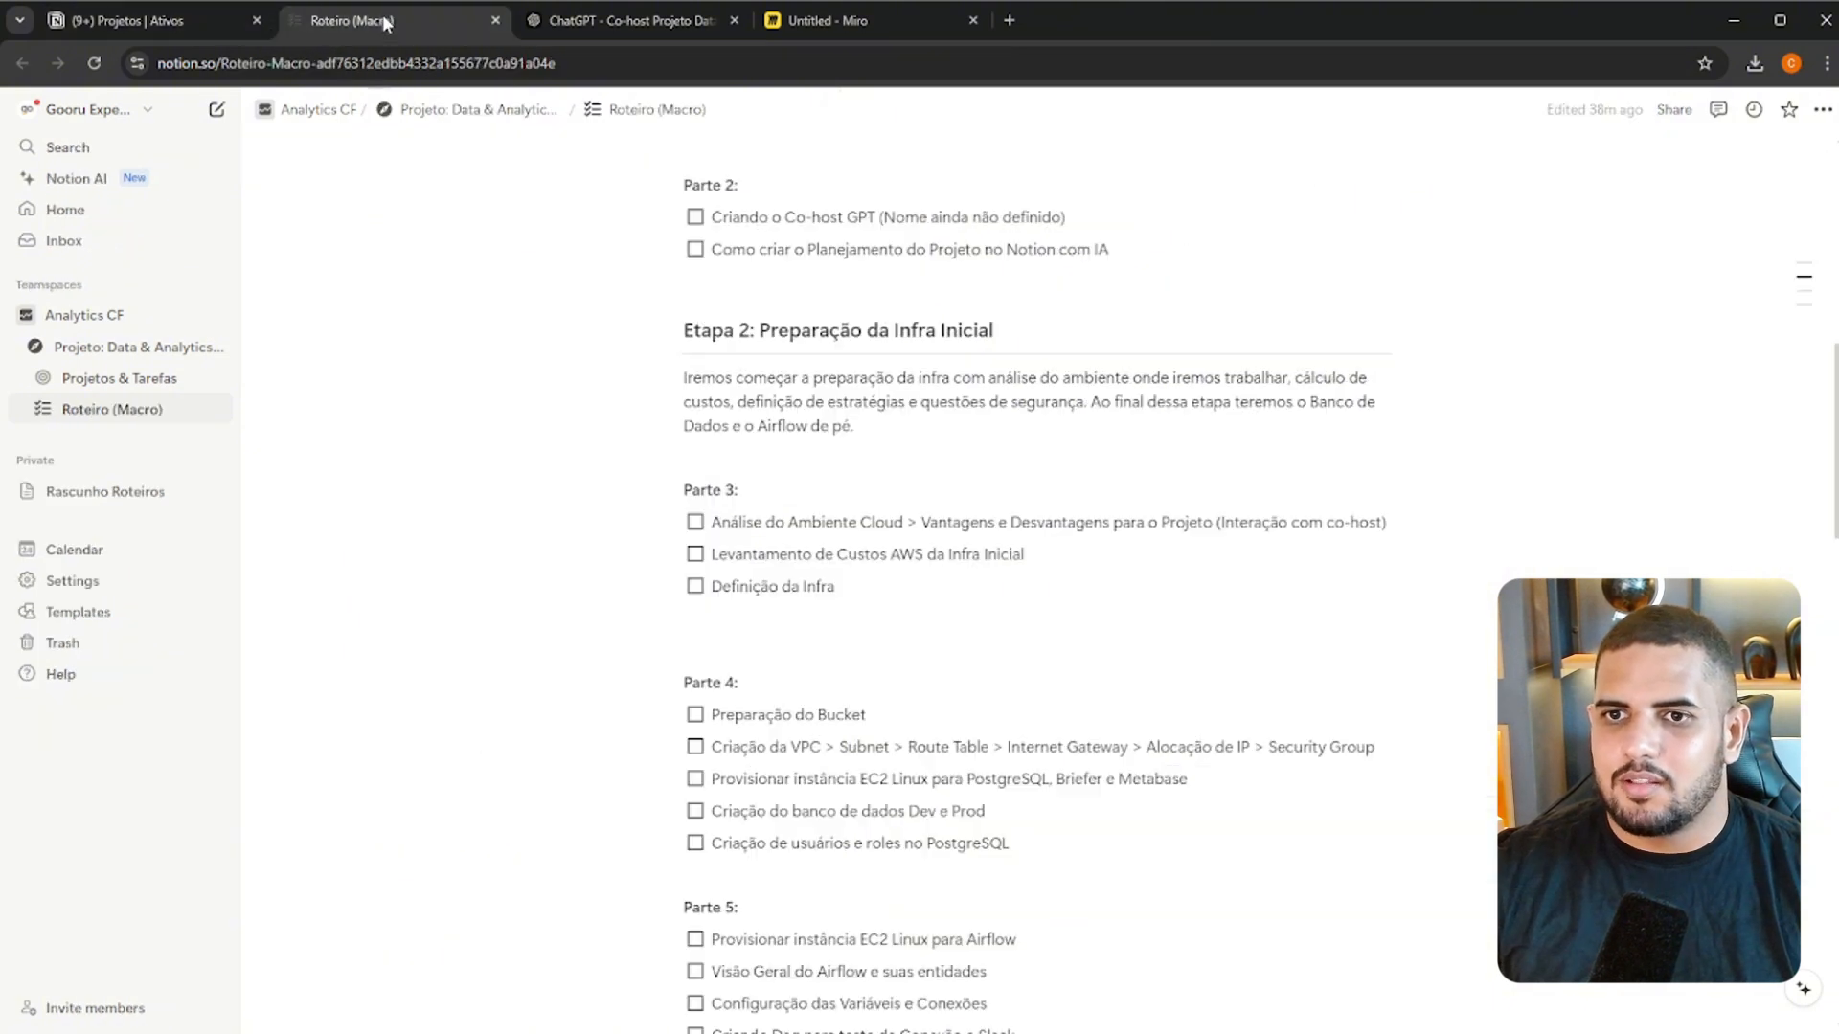
triple_click(879, 421)
click(193, 13)
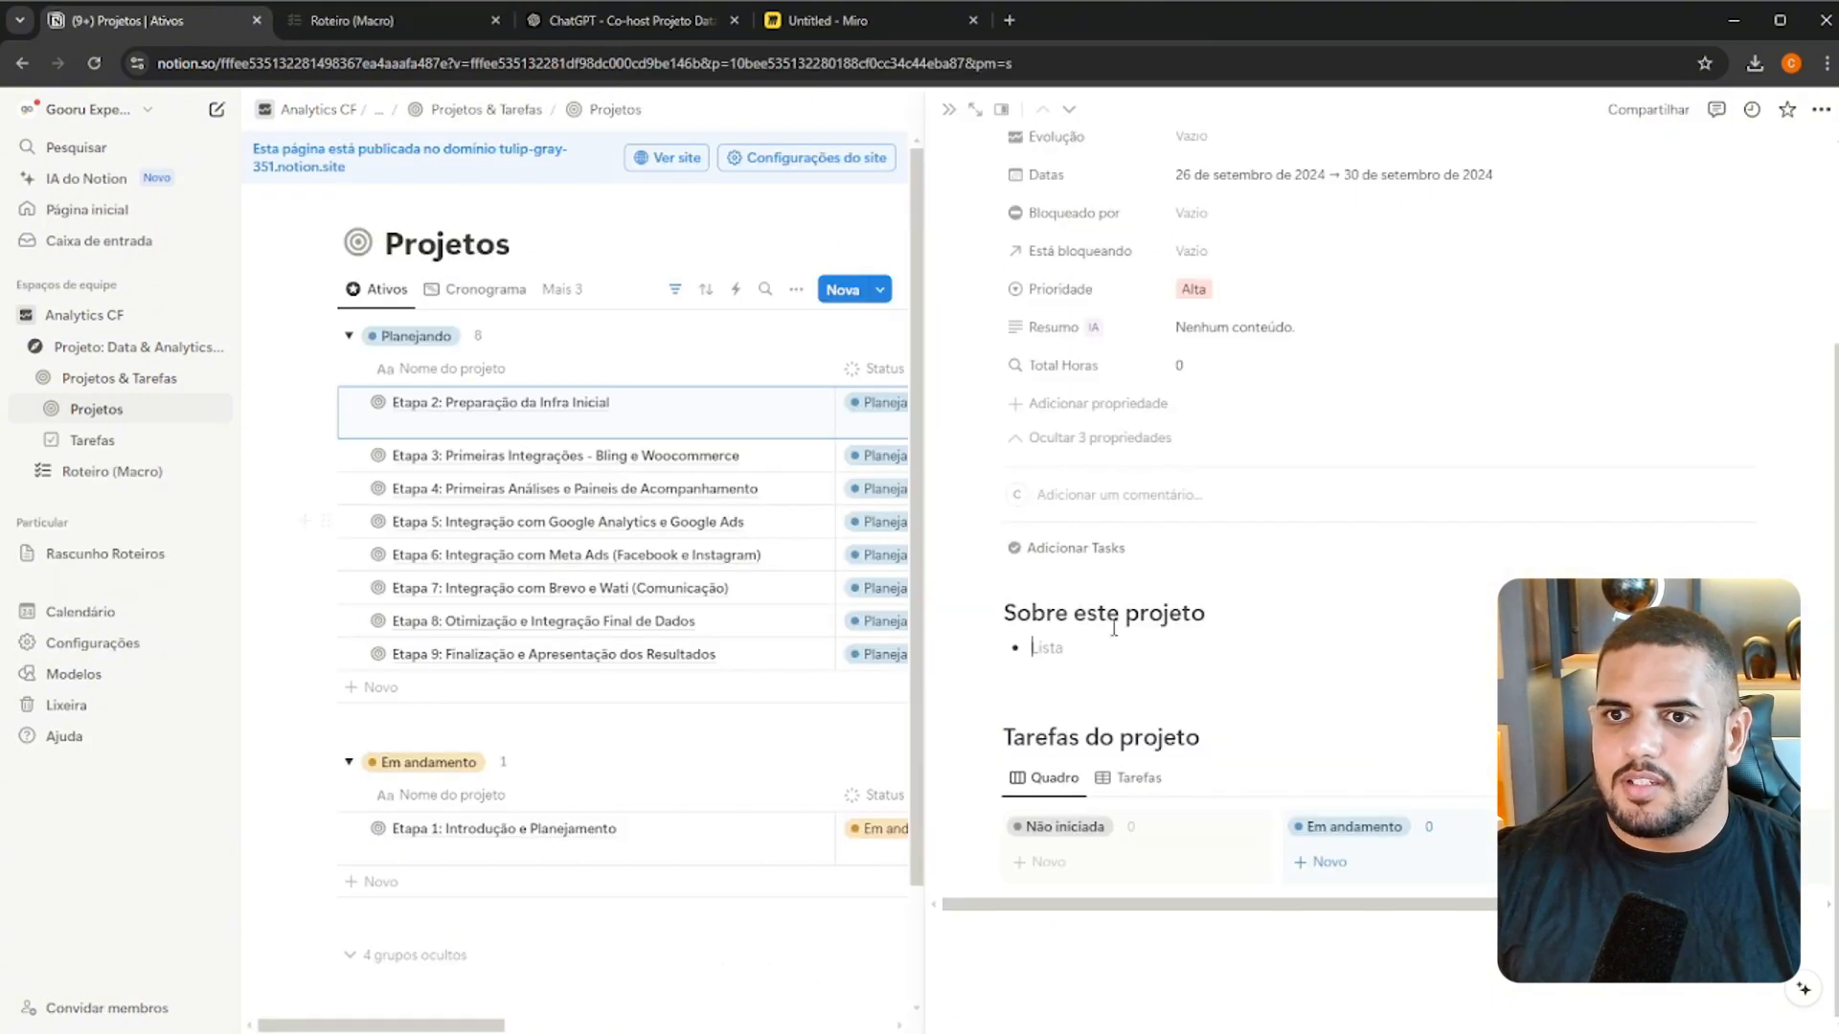
key(ctrl+v)
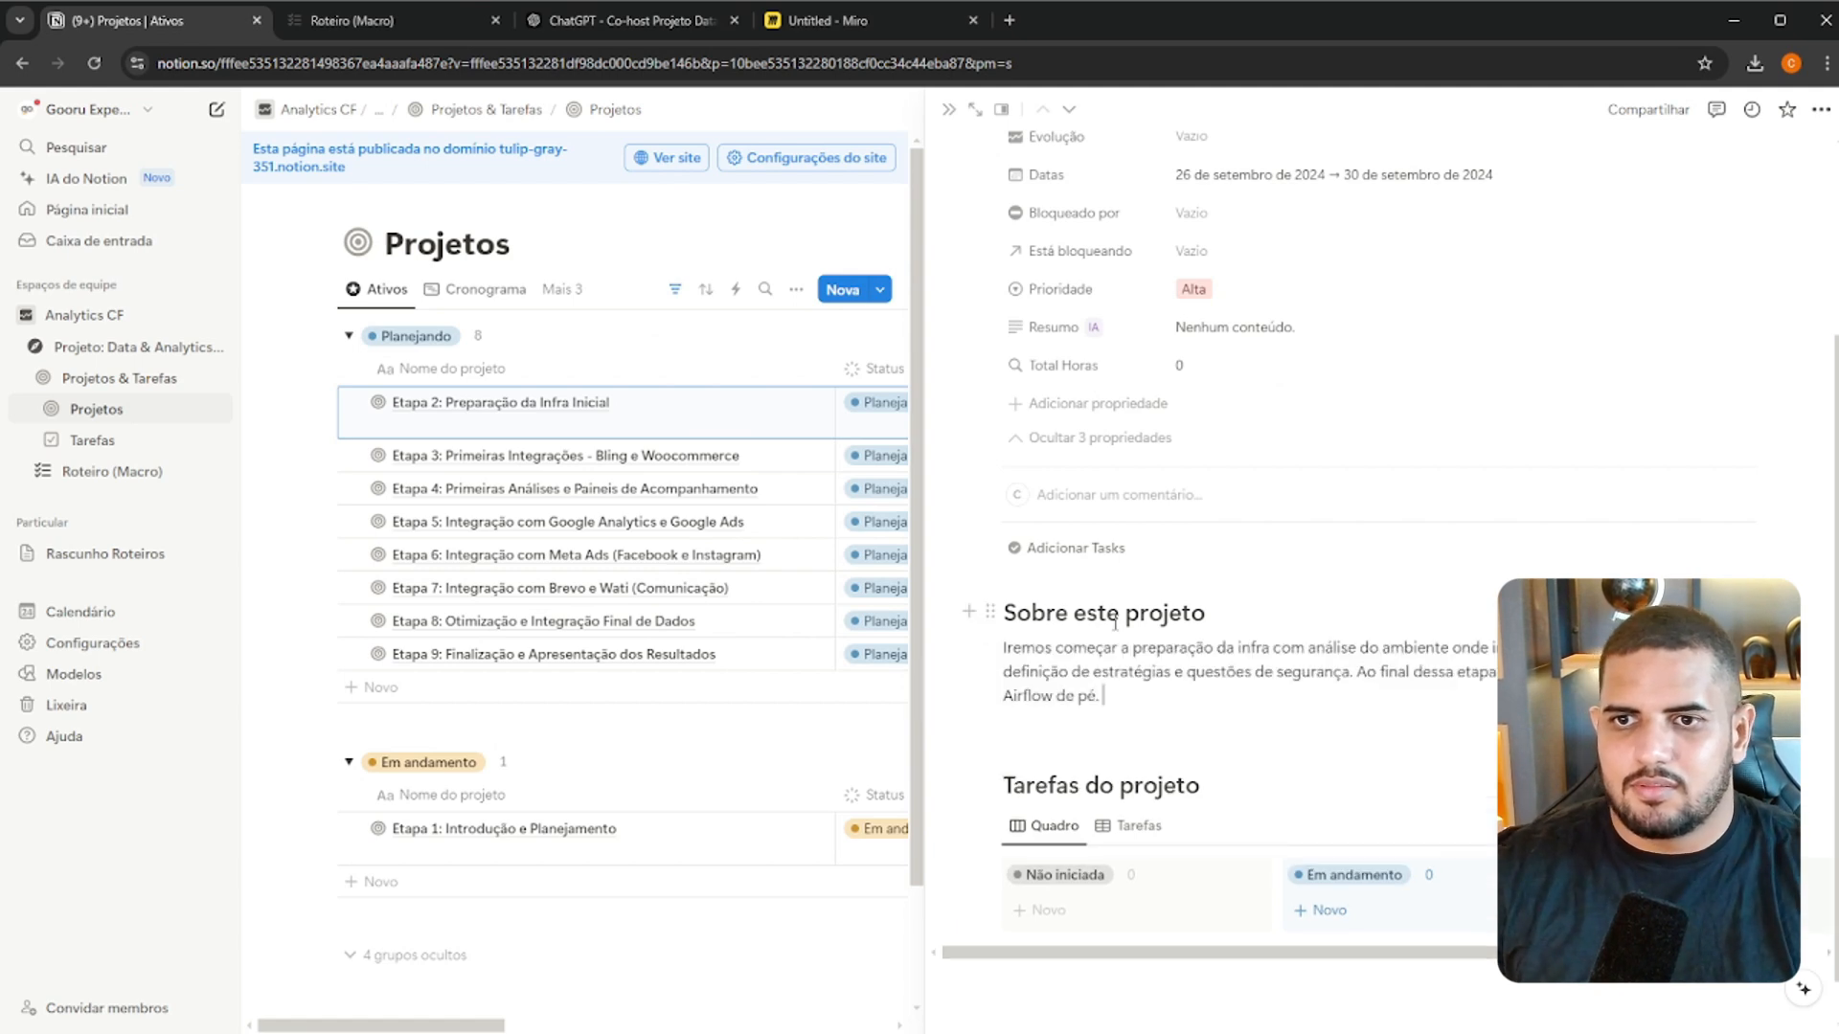
Open the Etapa 2 project as a full page and bring its Tarefas do projeto board into view
scroll(1282, 691, down, 1)
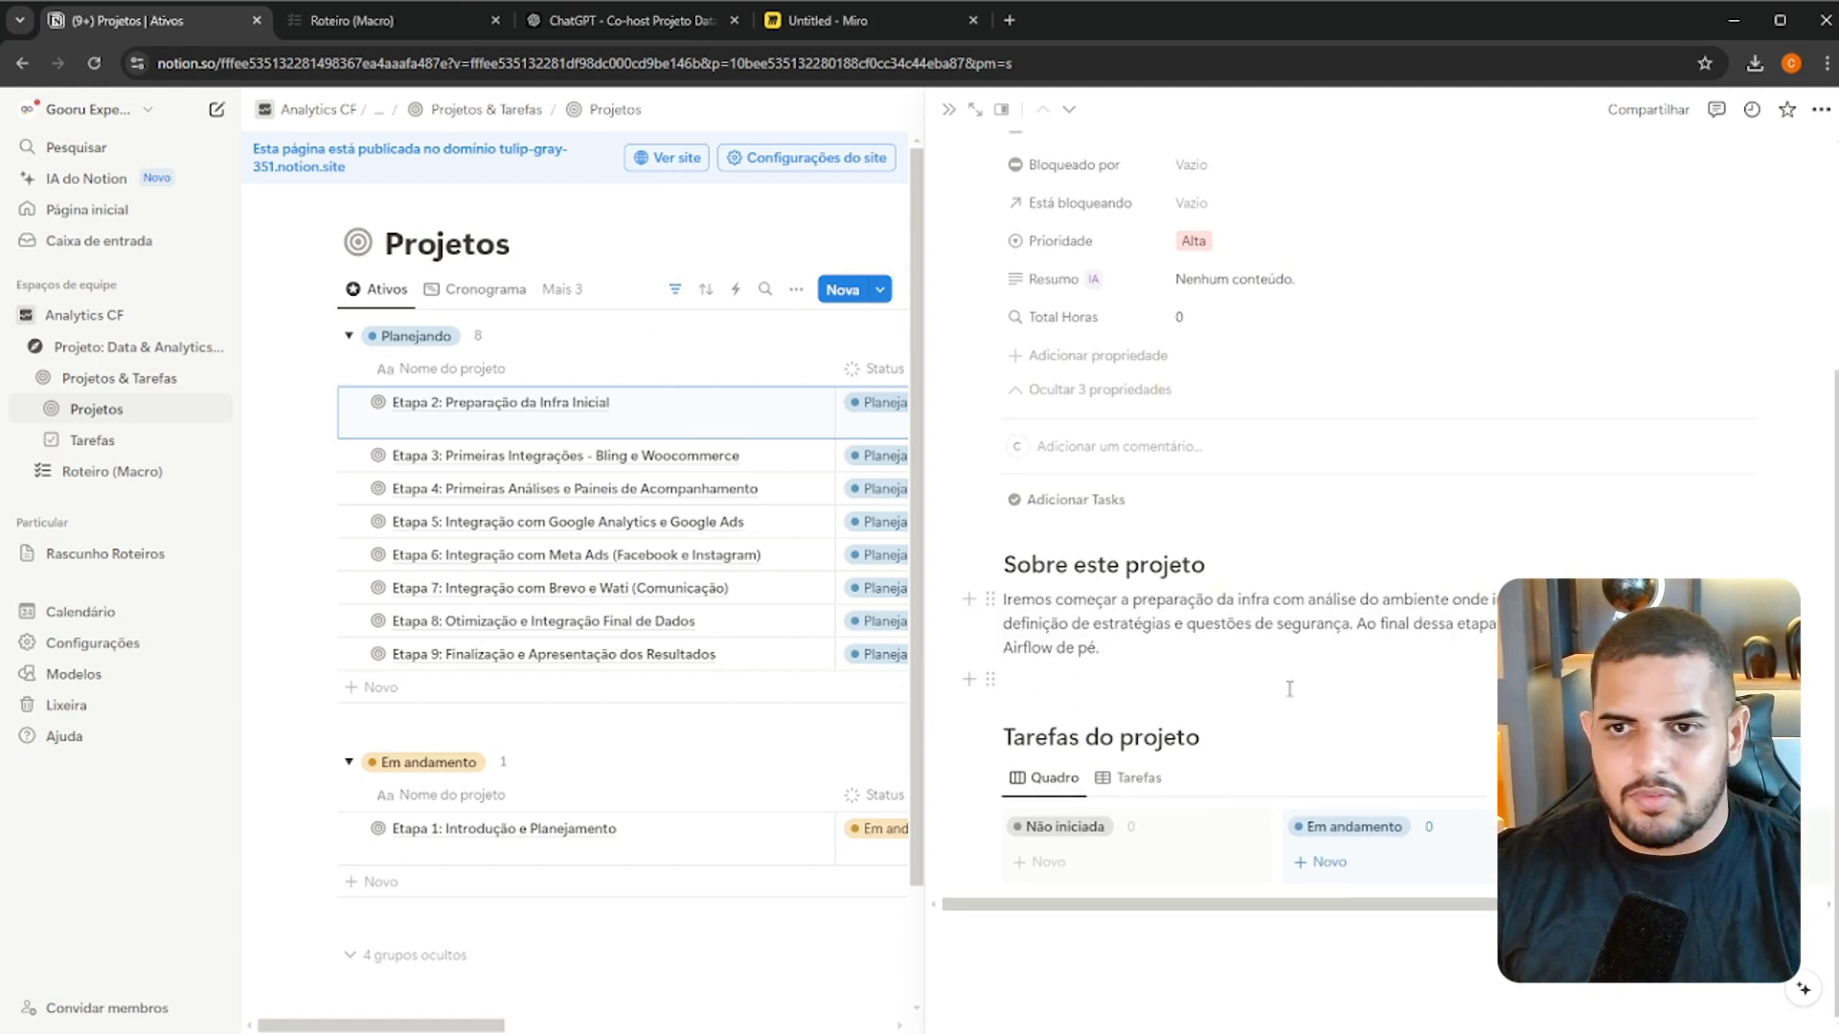
drag(1290, 904, 1539, 904)
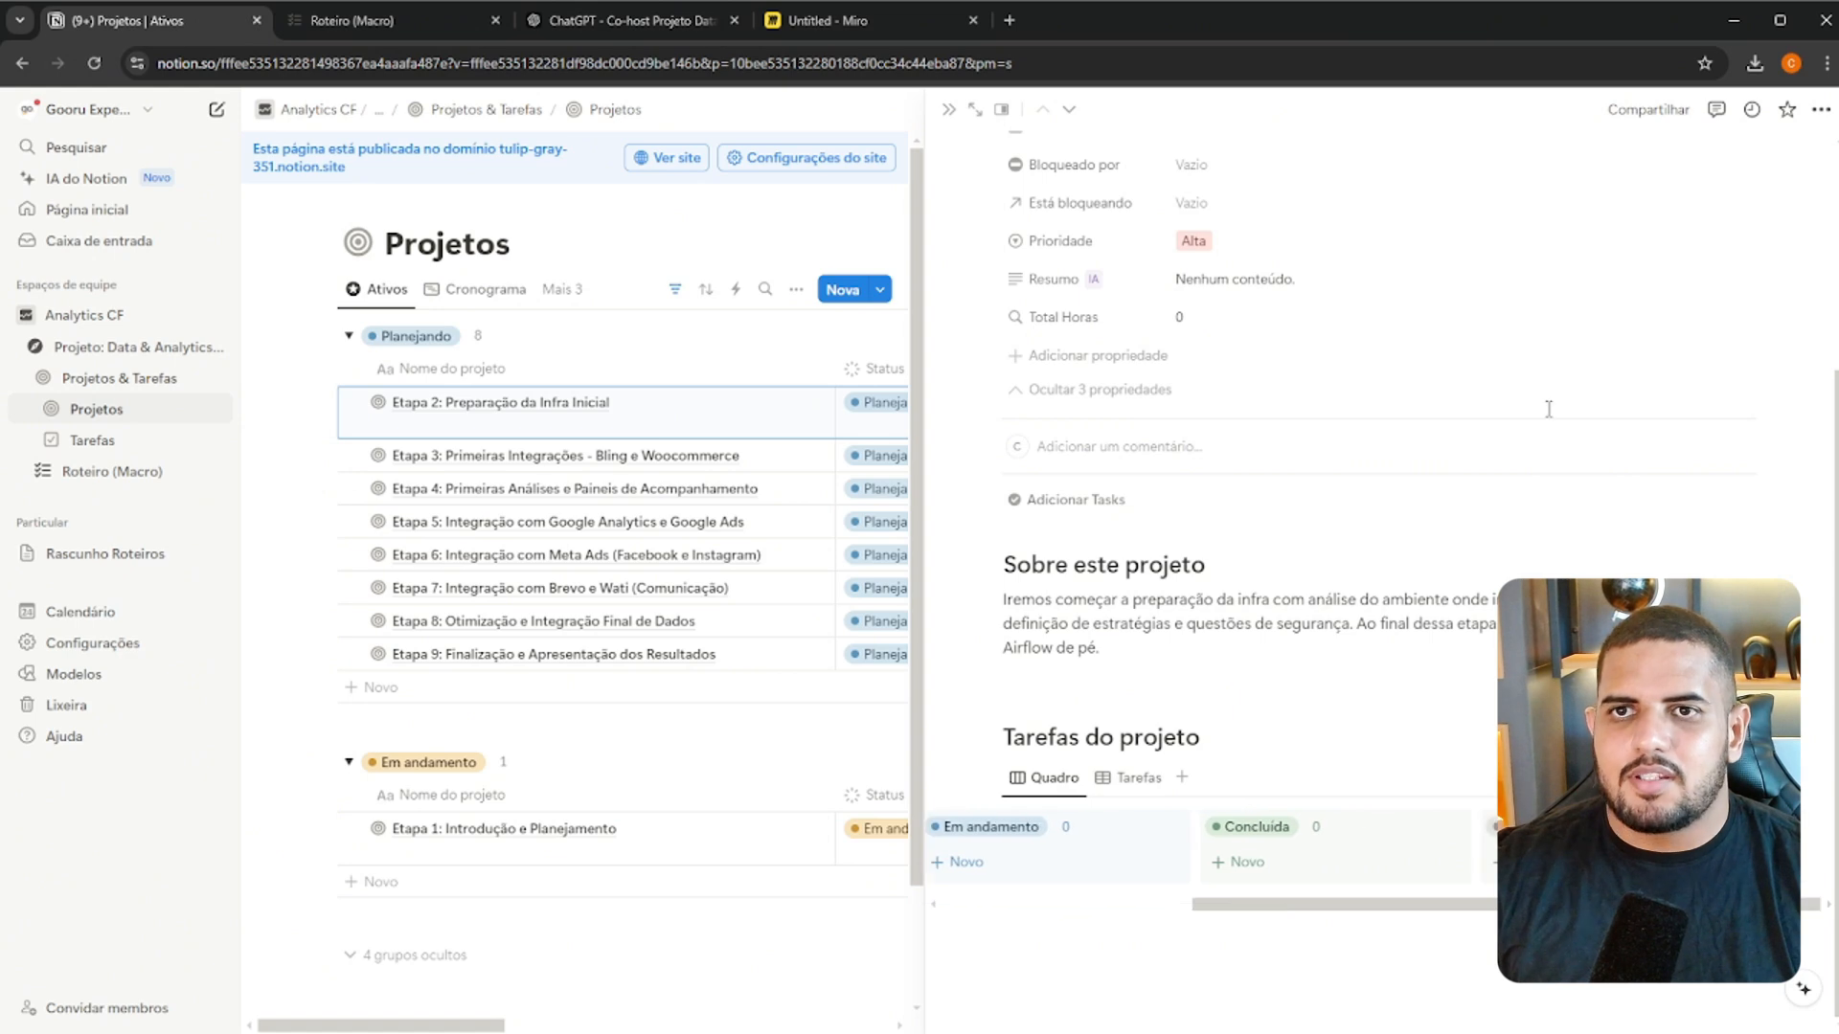
click(974, 109)
scroll(1374, 666, down, 3)
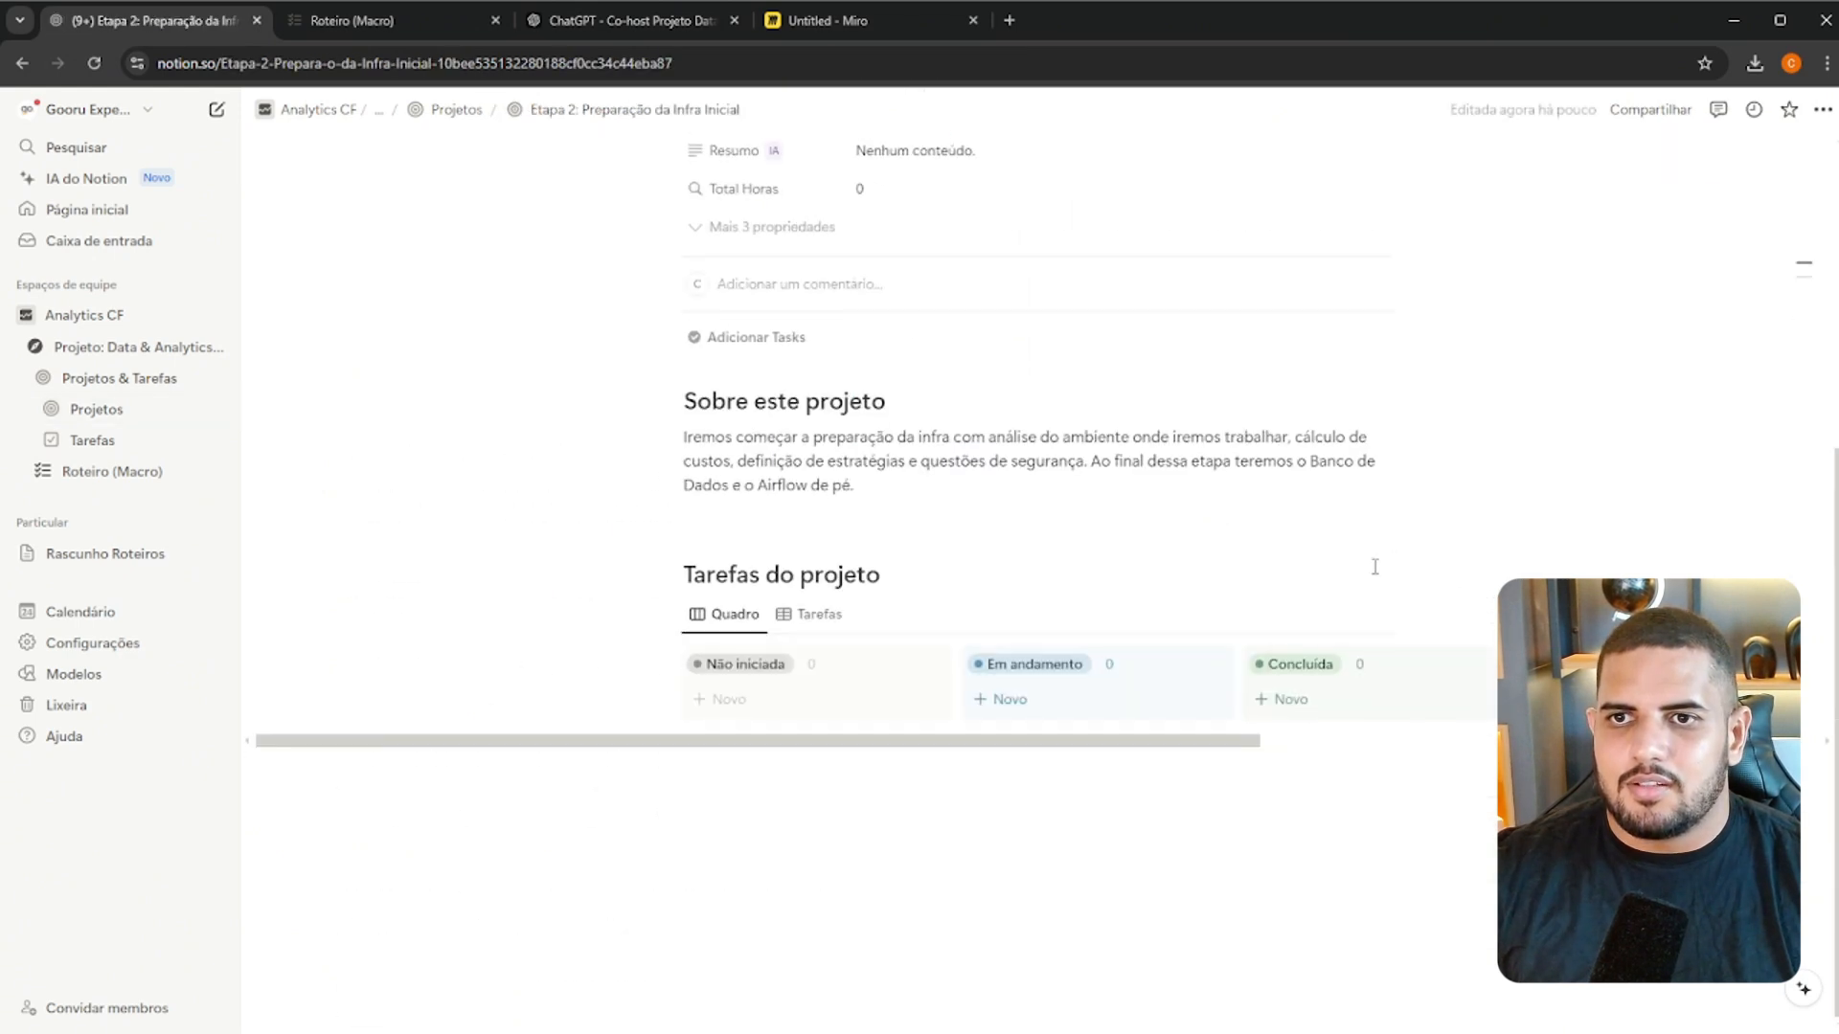
scroll(1377, 564, up, 1)
drag(1178, 842, 1298, 840)
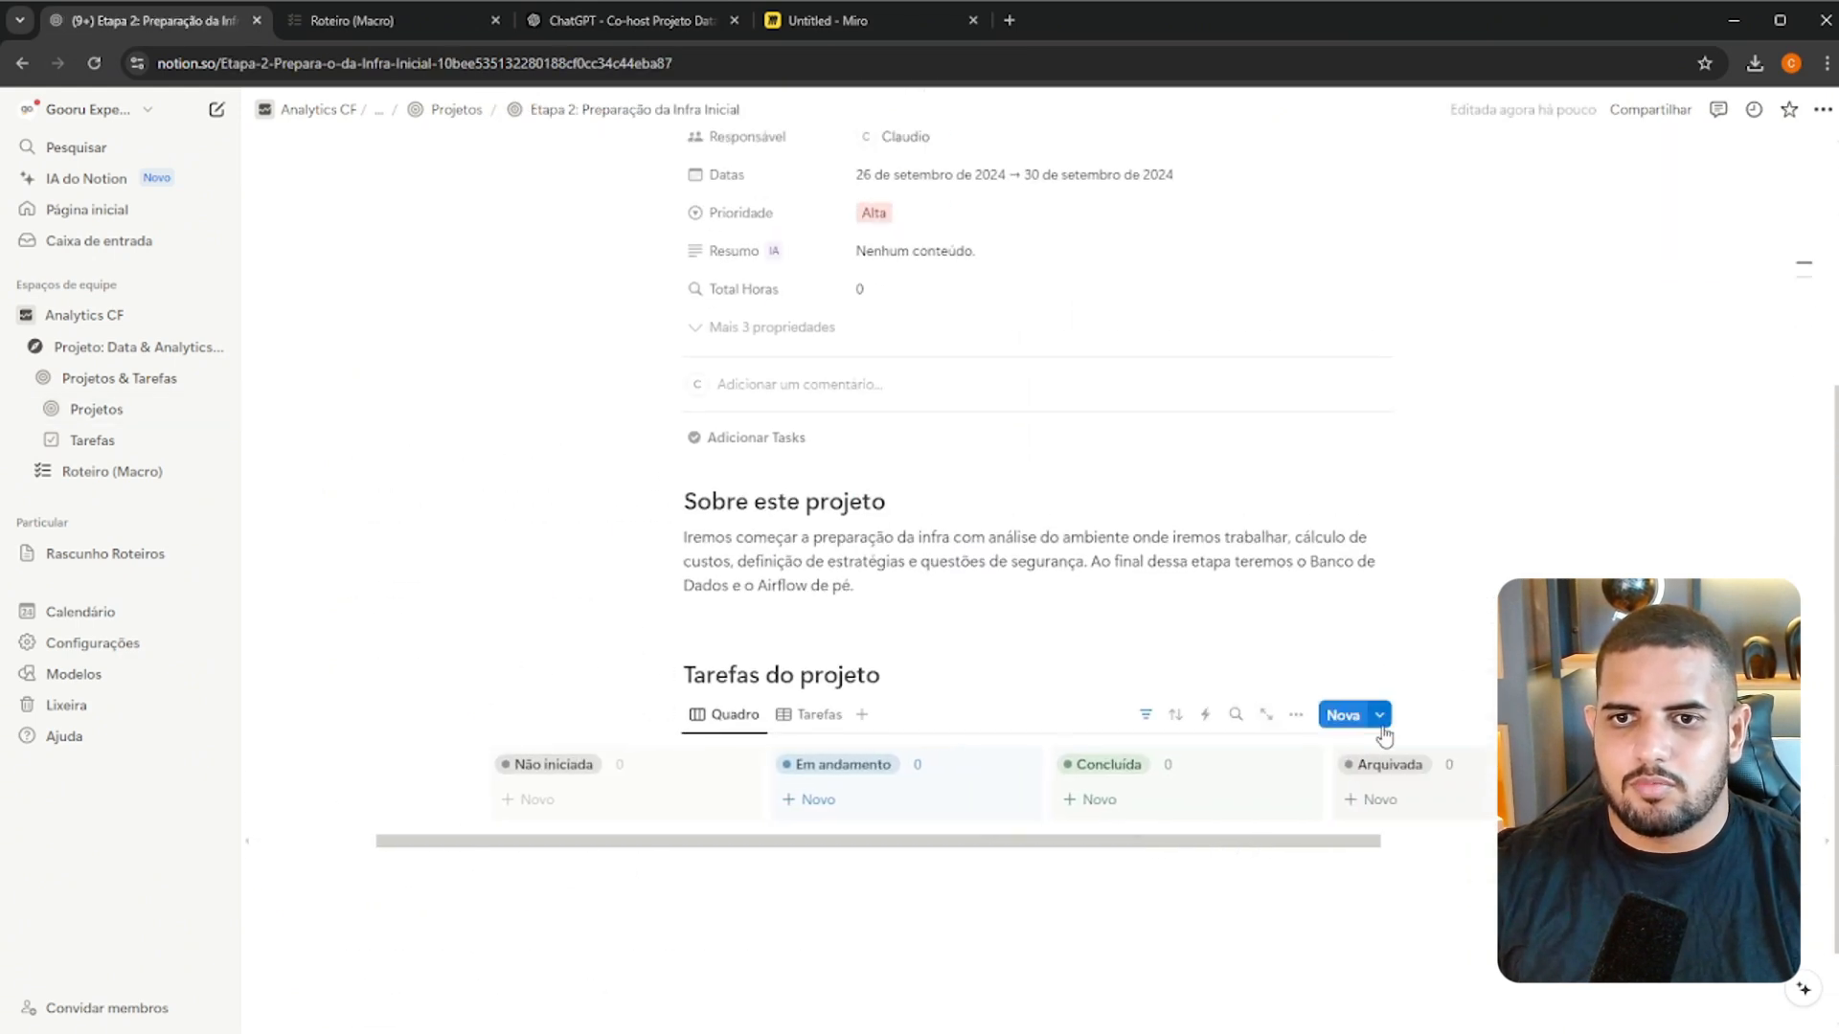
Add a task named "Parte 3: Análise Cloud, Custos e Definições da Infra Estrutura" under Não iniciada, checking Roteiro (Macro) for its topics
click(550, 804)
click(393, 29)
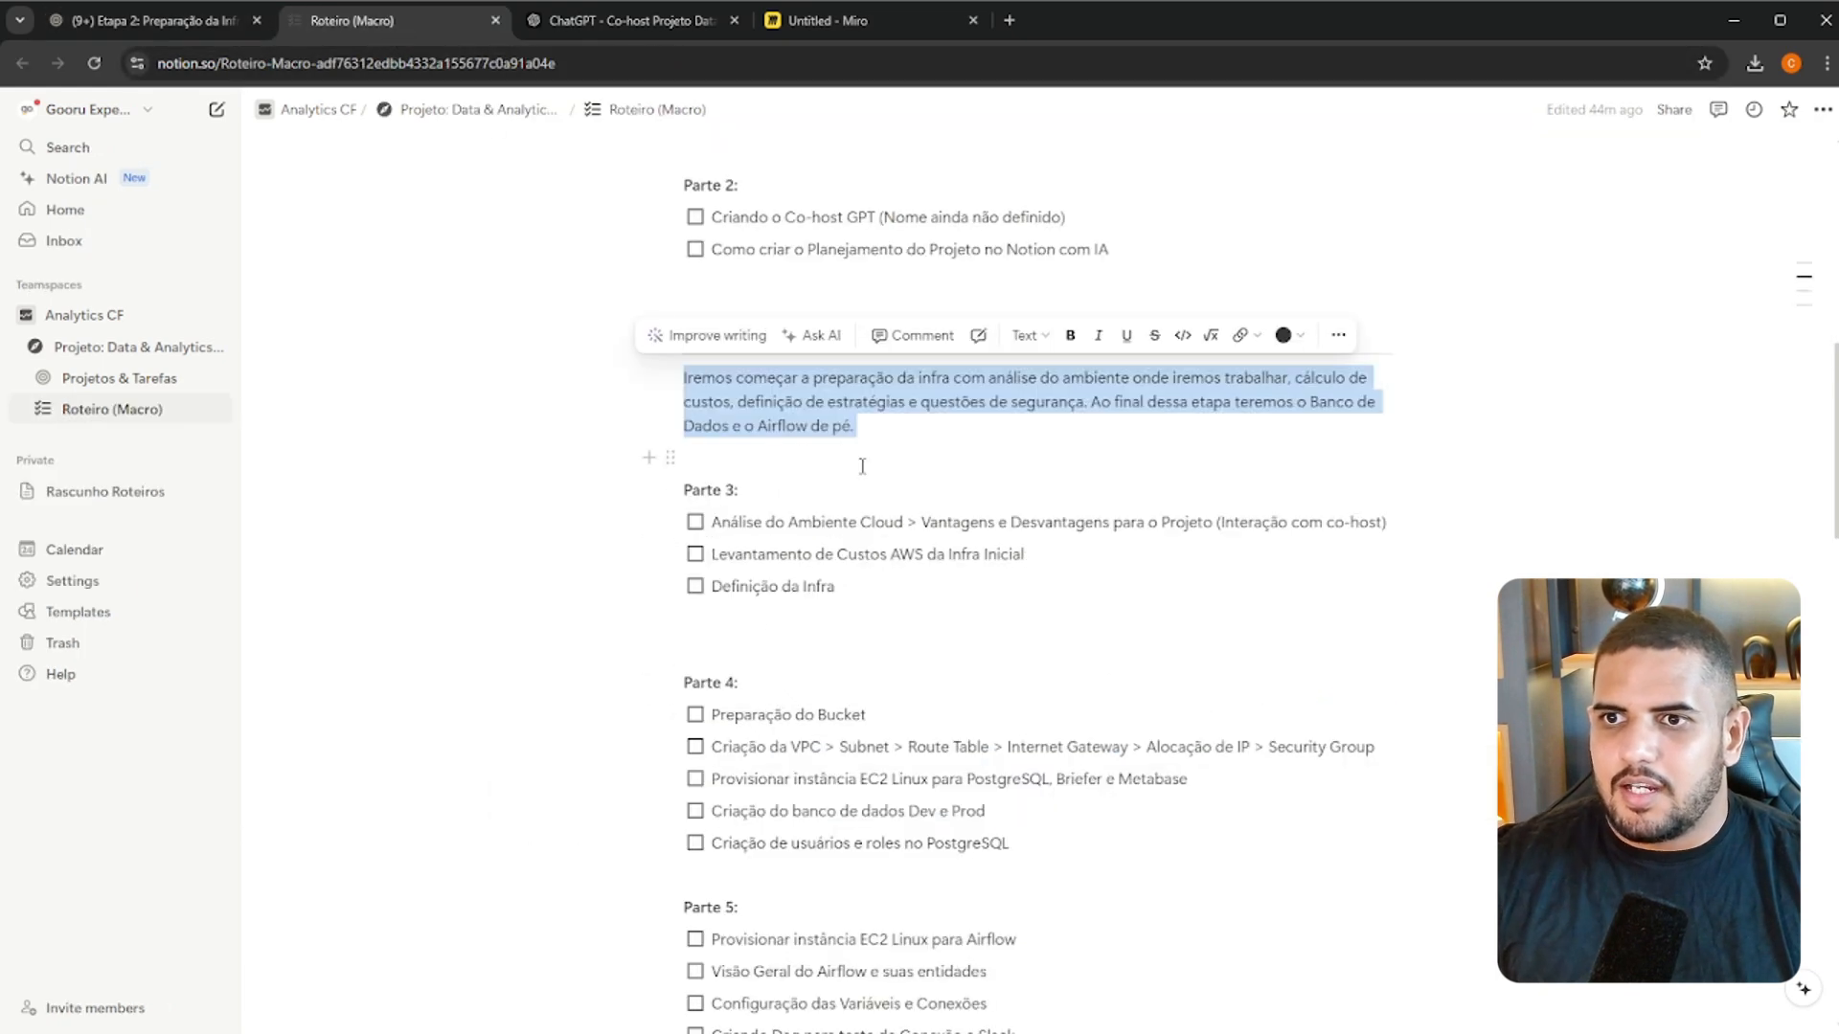
scroll(720, 509, up, 2)
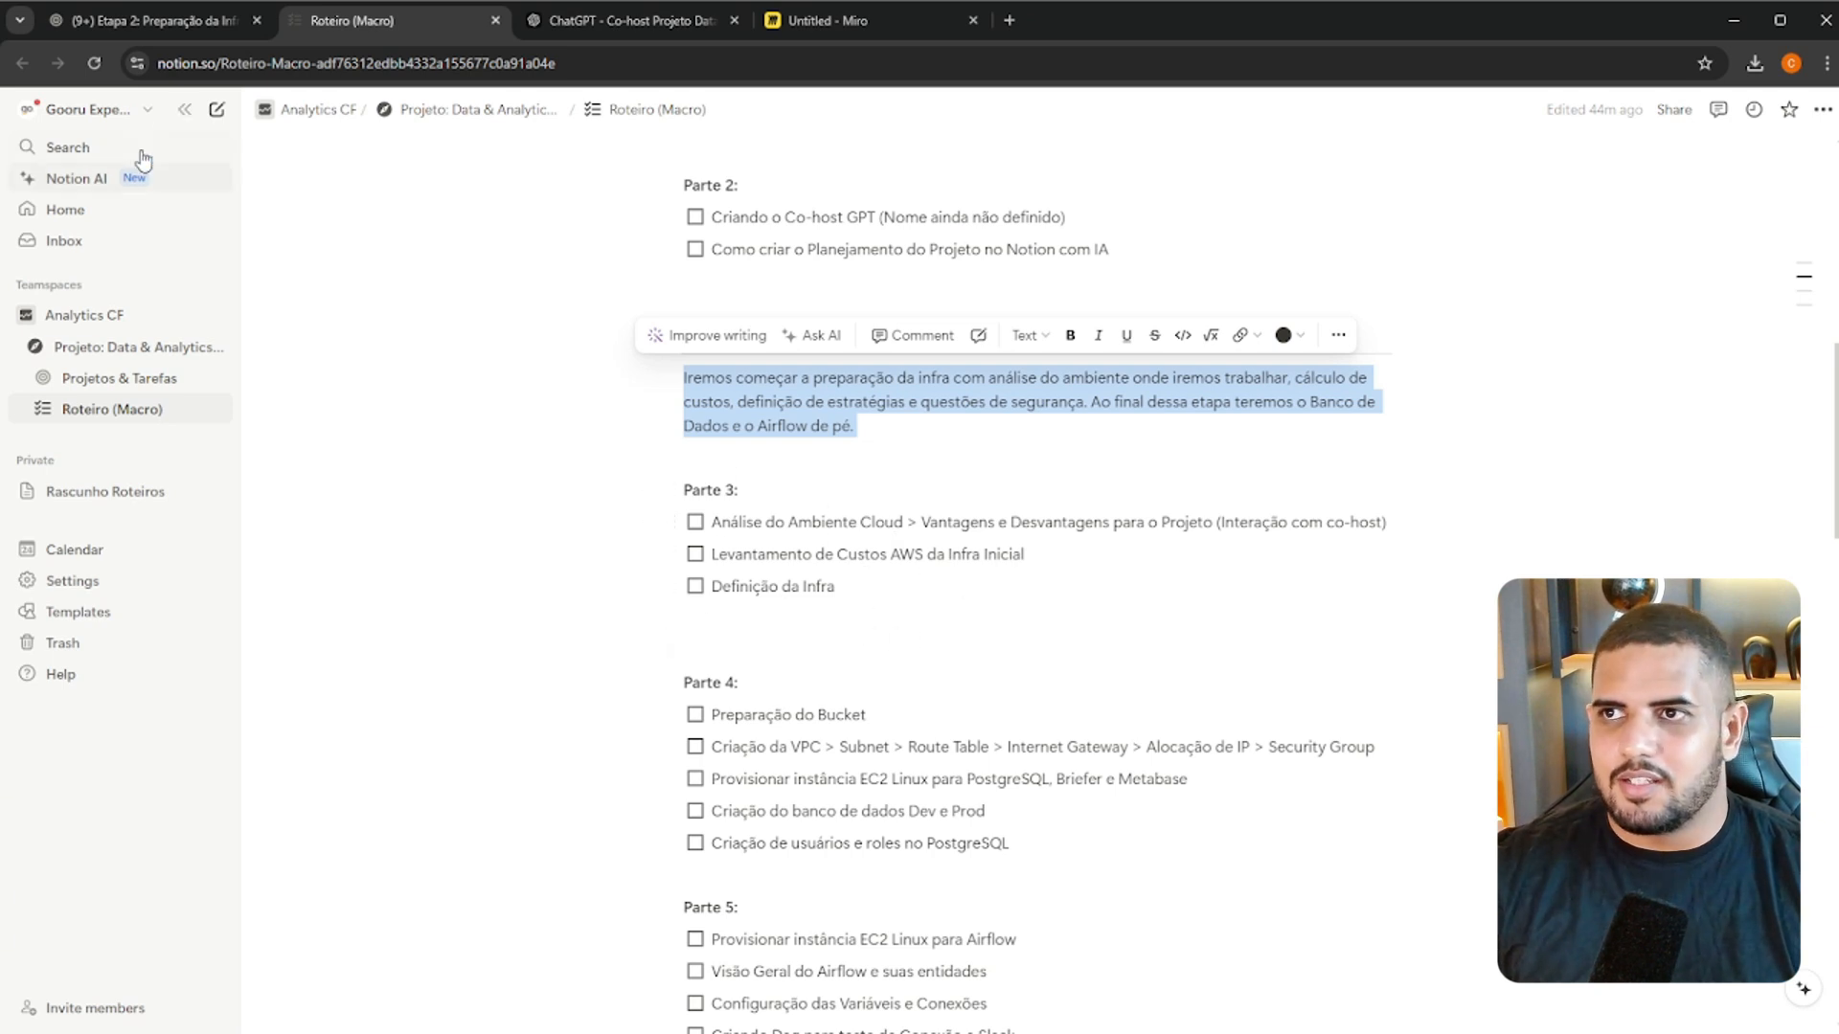
click(188, 21)
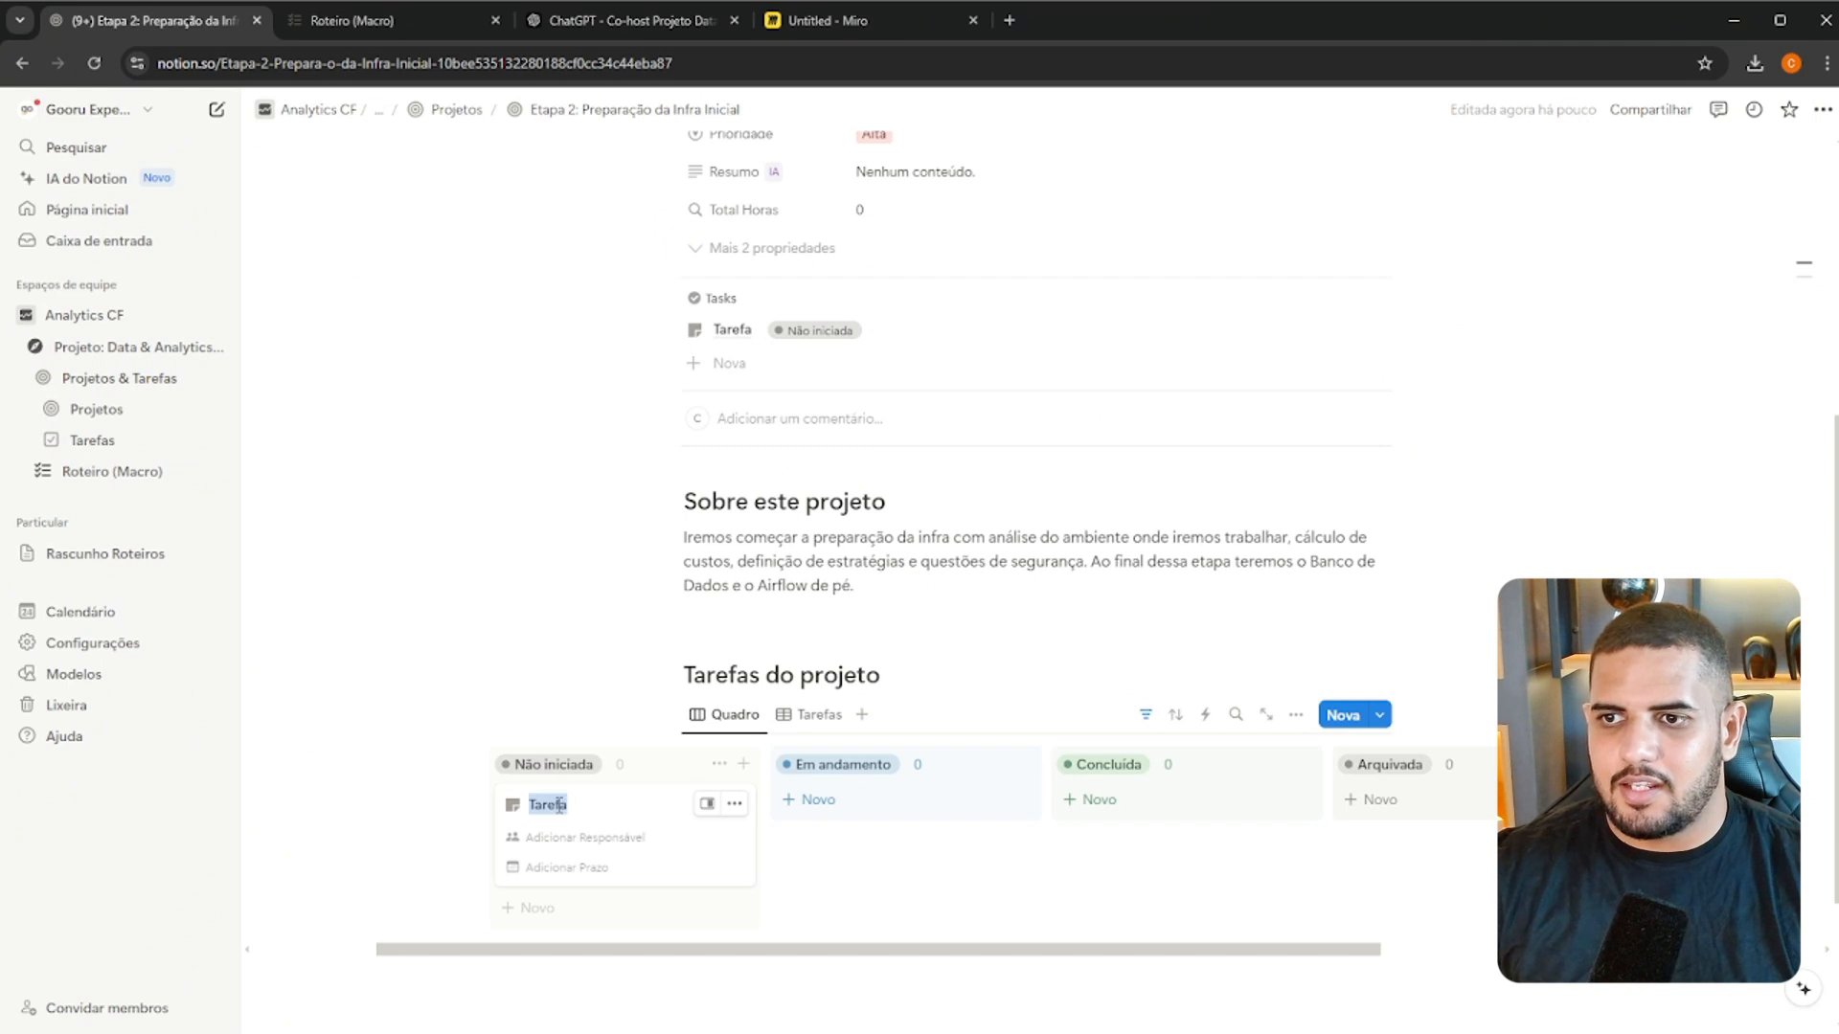
text(Part)
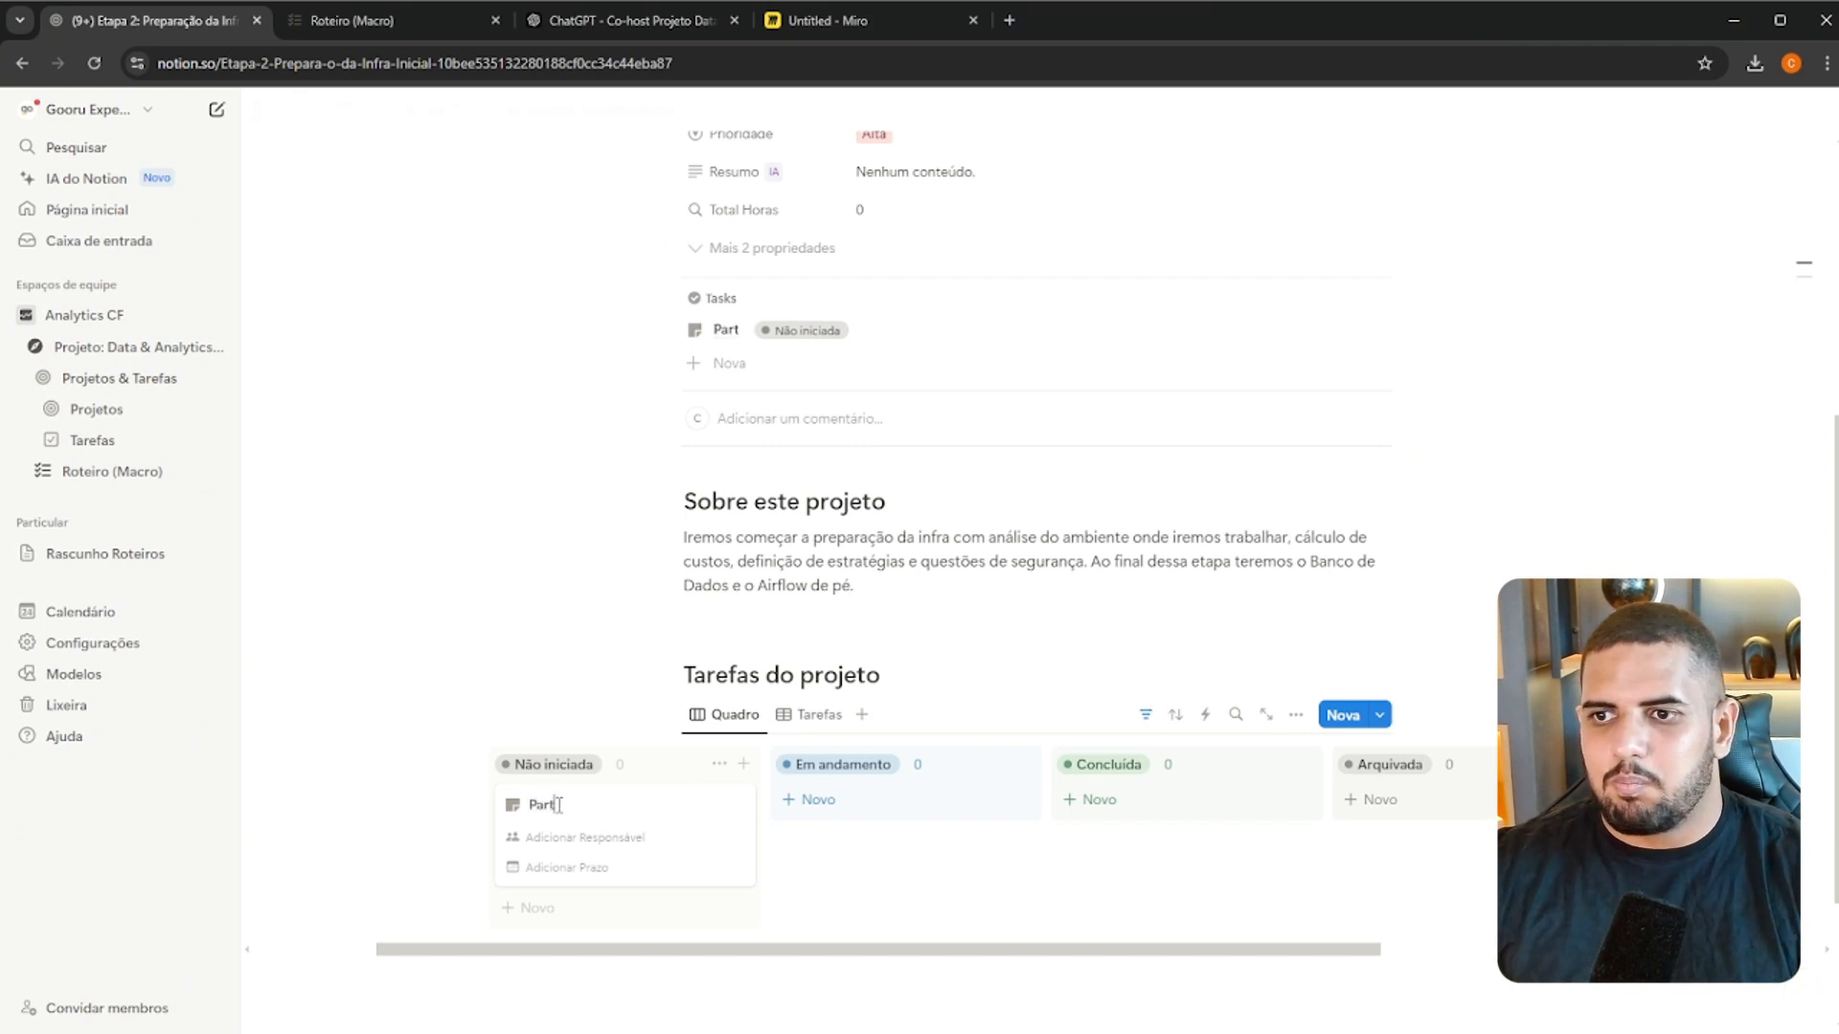
text(e 3:)
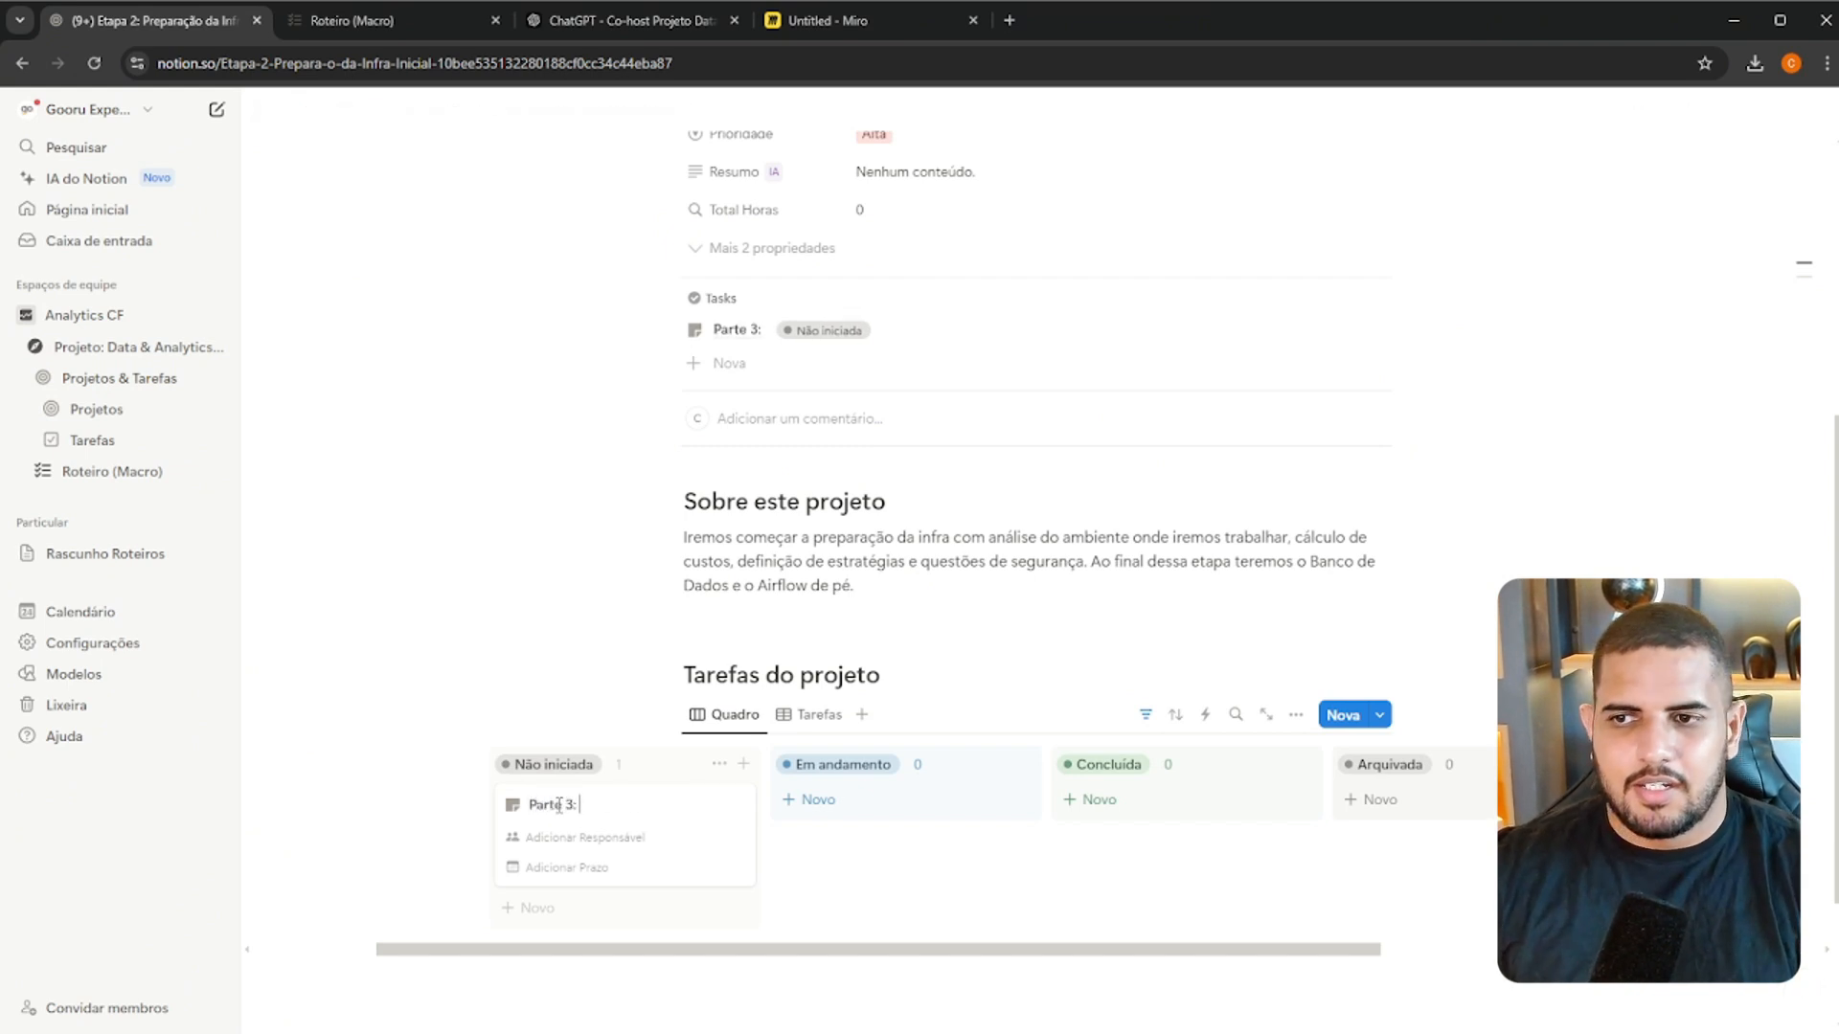
text( Análise CLoud)
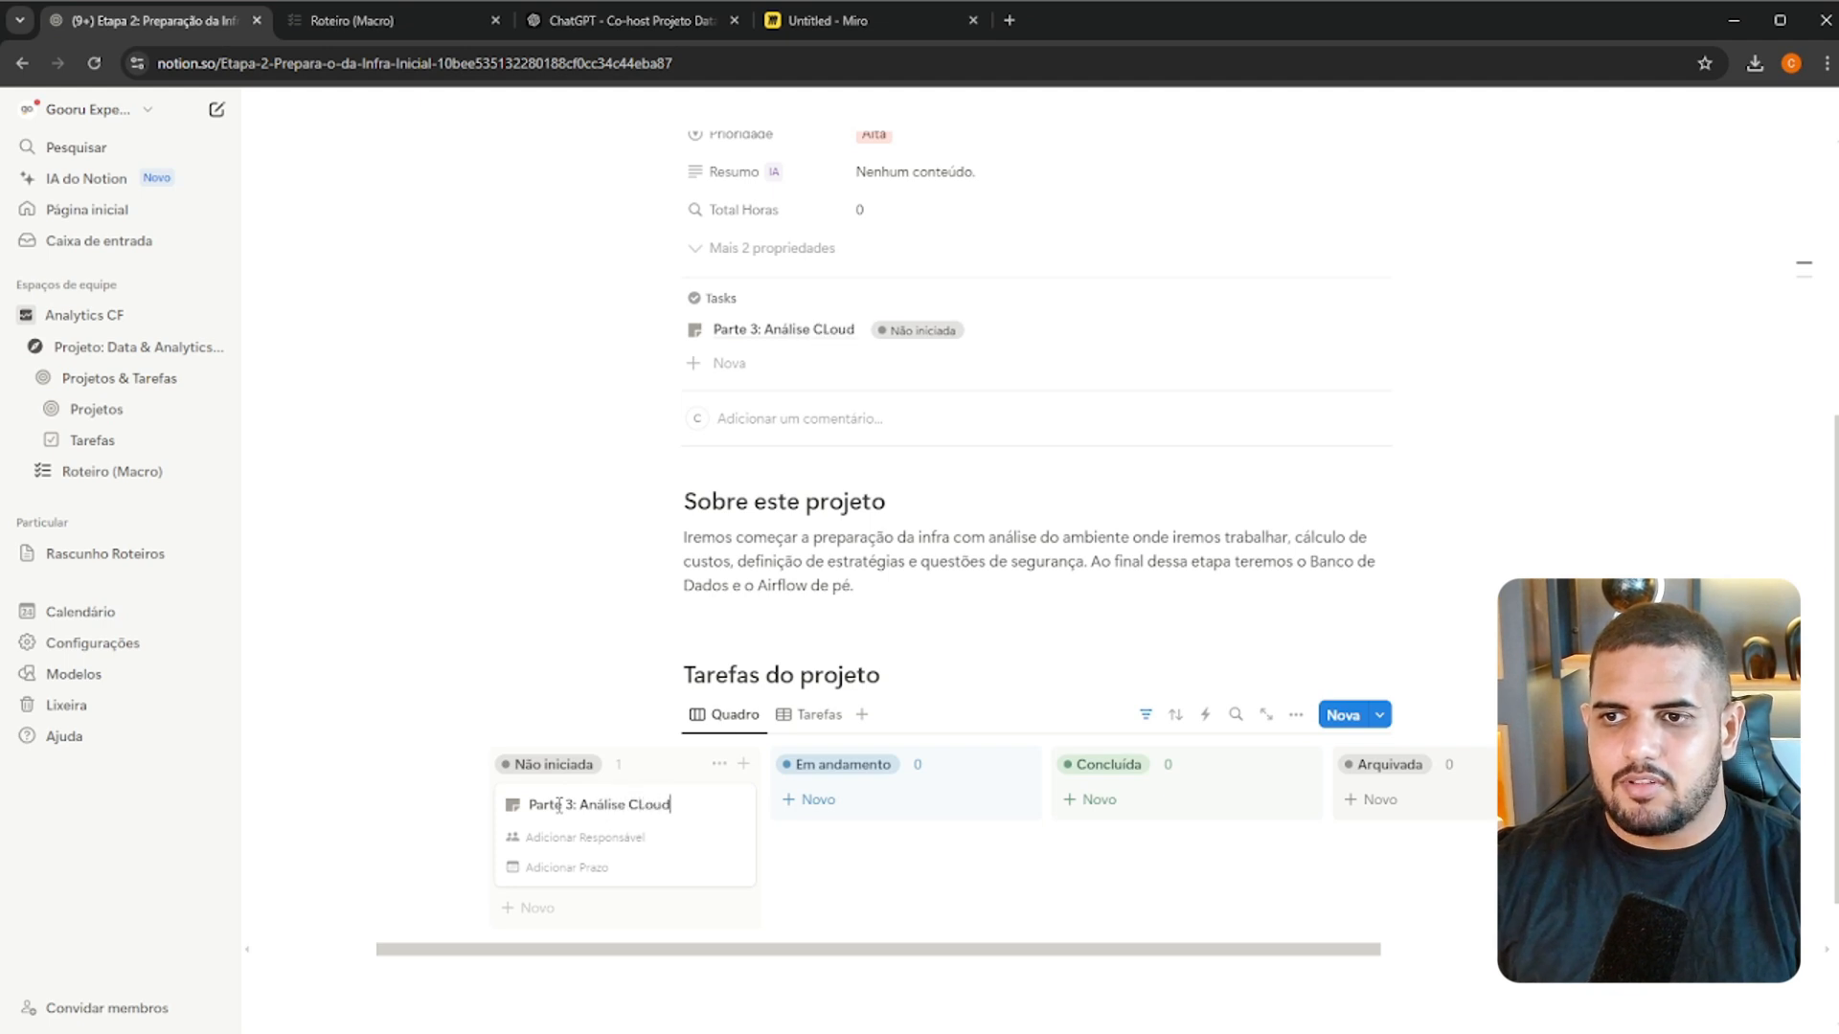
key(BackSpace)
key(BackSpace)
key(BackSpace)
key(BackSpace)
text(lou)
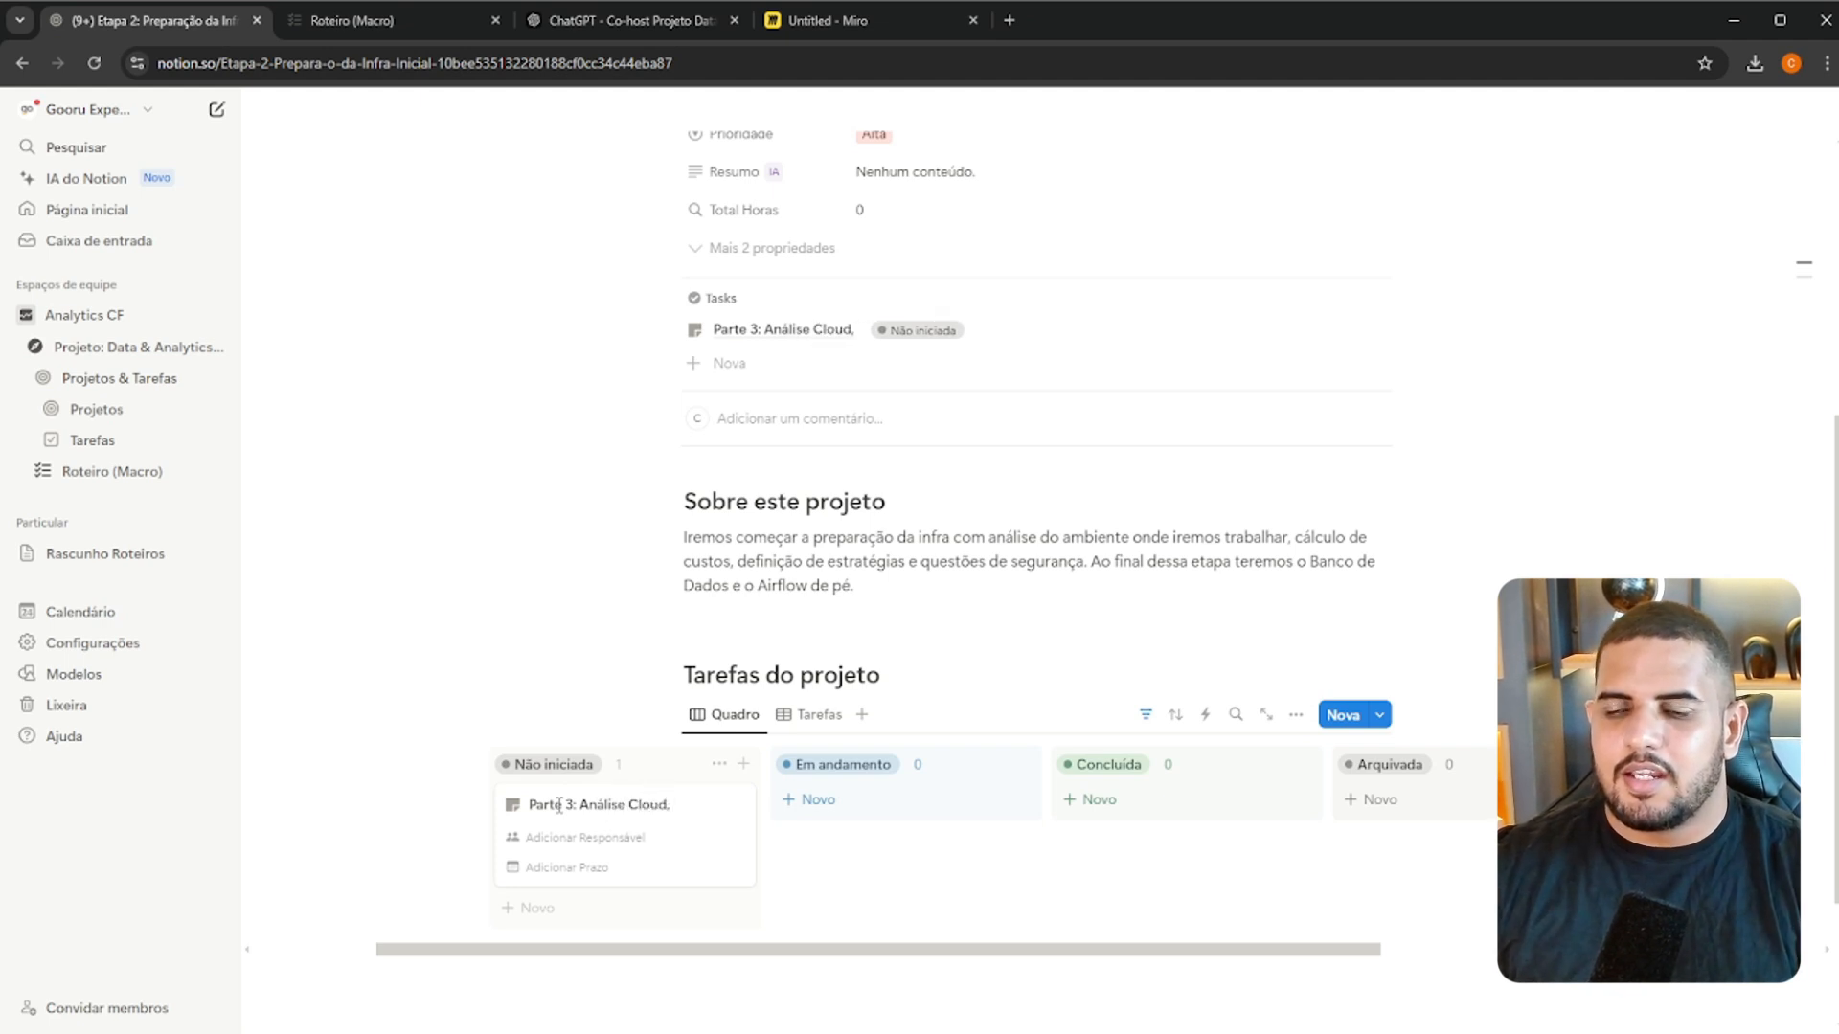
text(d, Custos e)
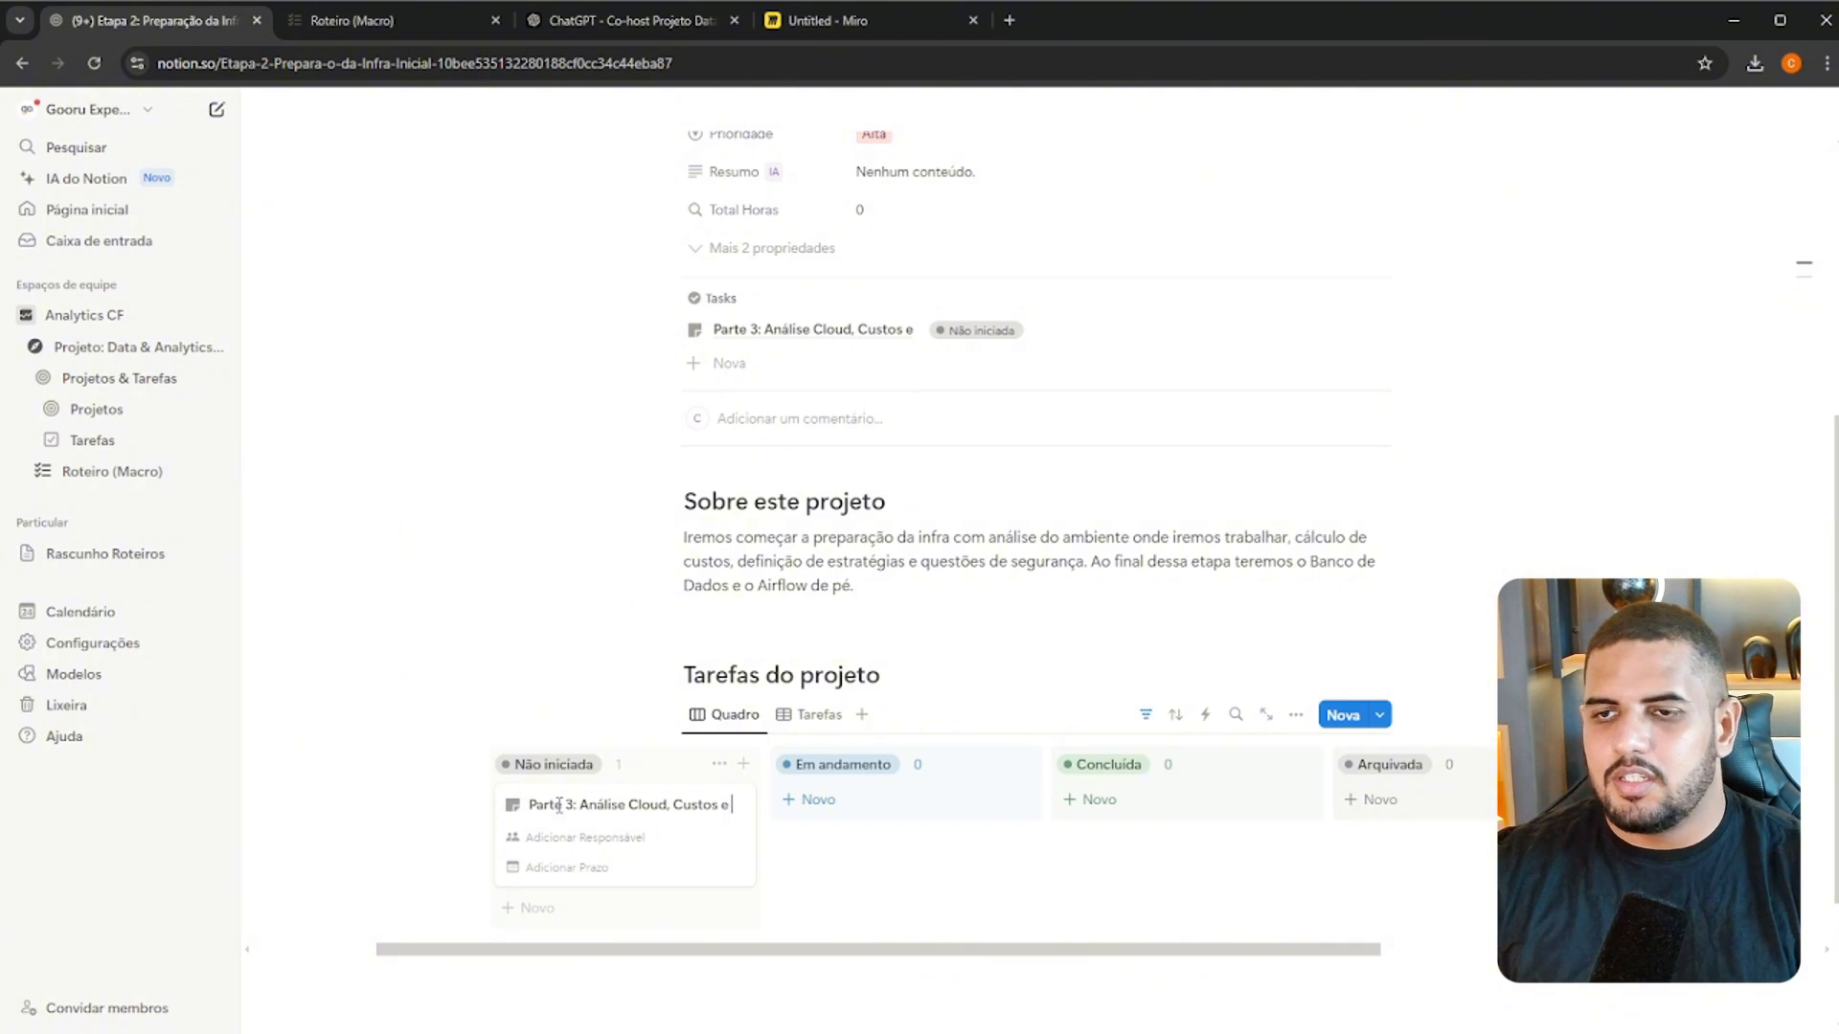
click(381, 24)
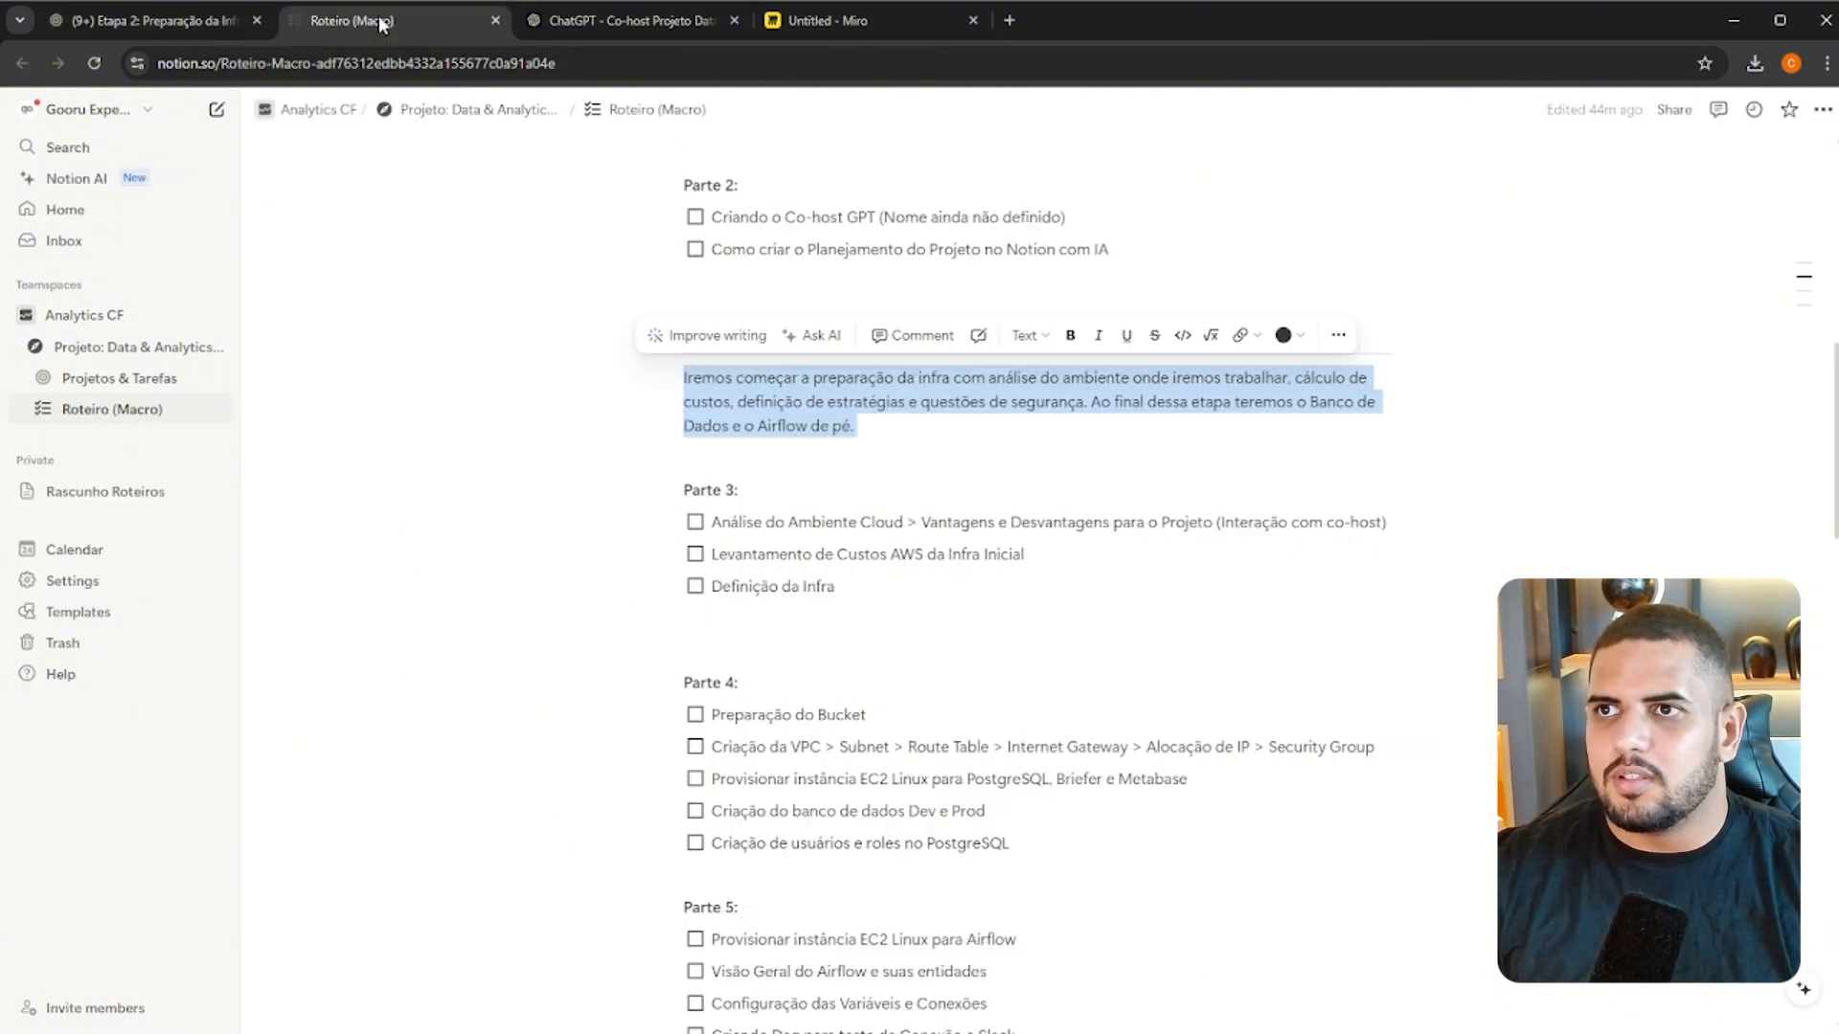
click(180, 23)
text(os e De)
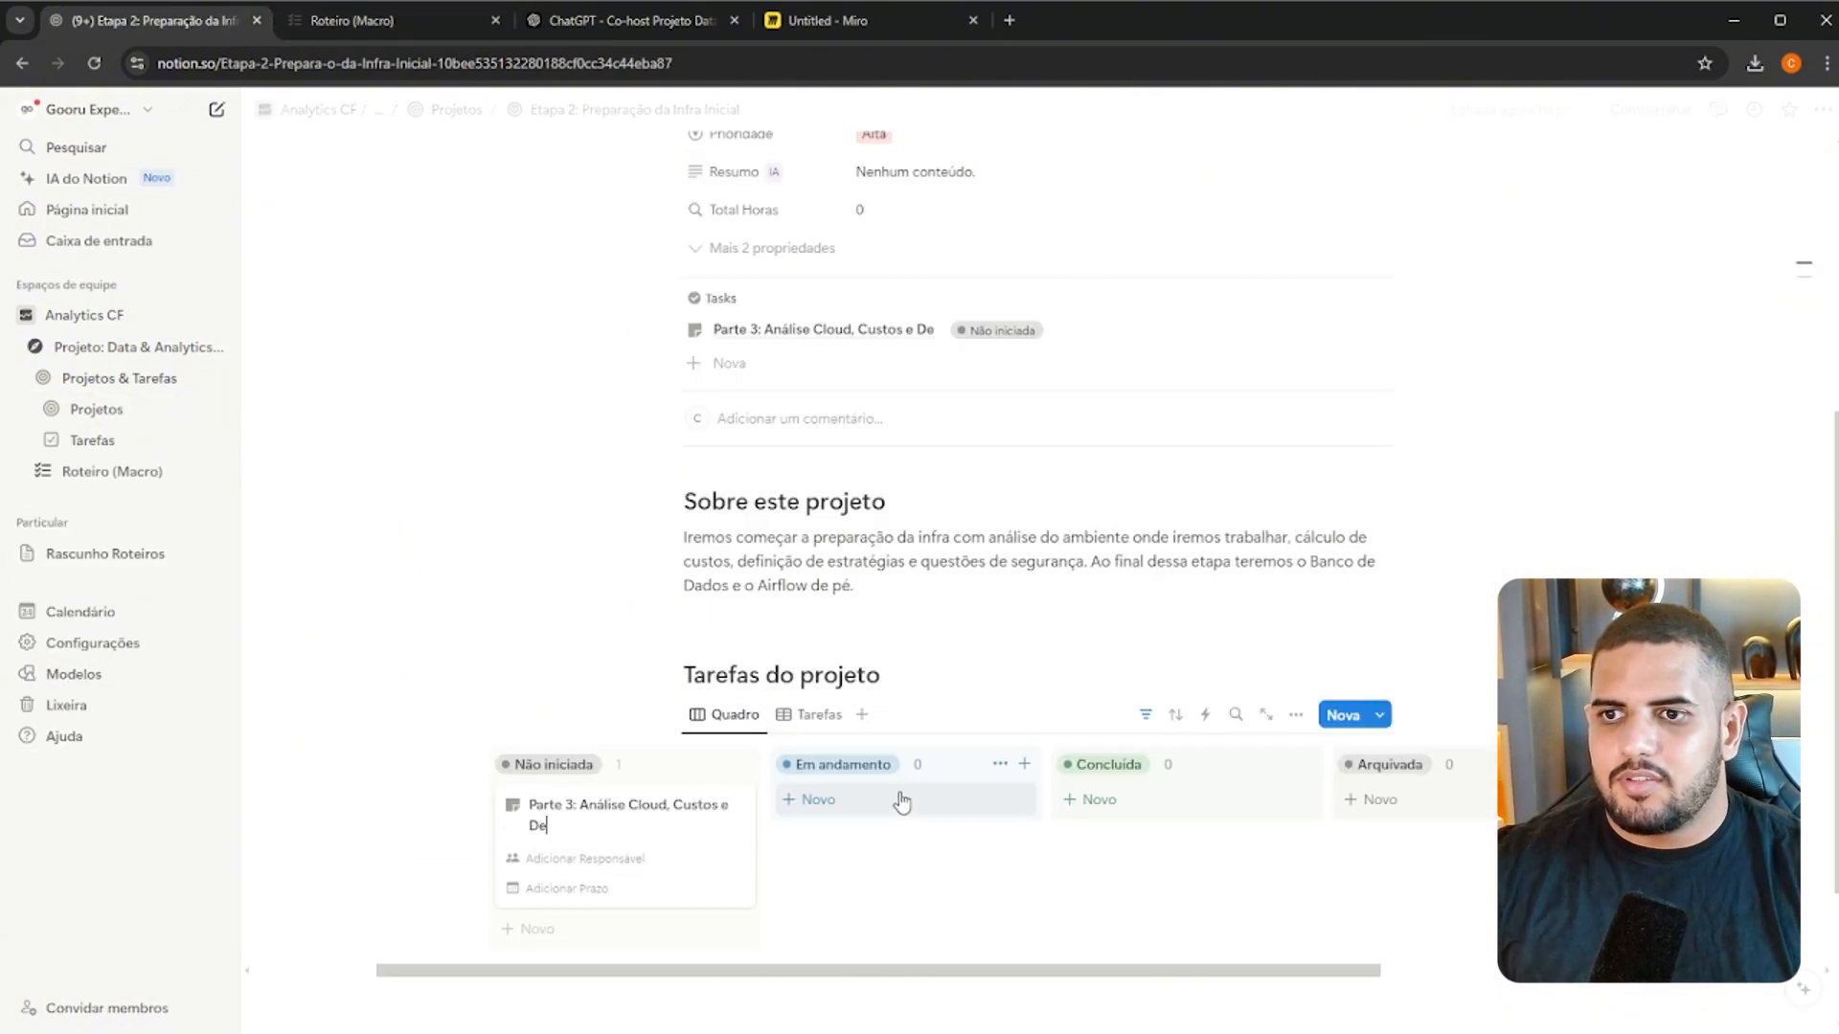
text(fim)
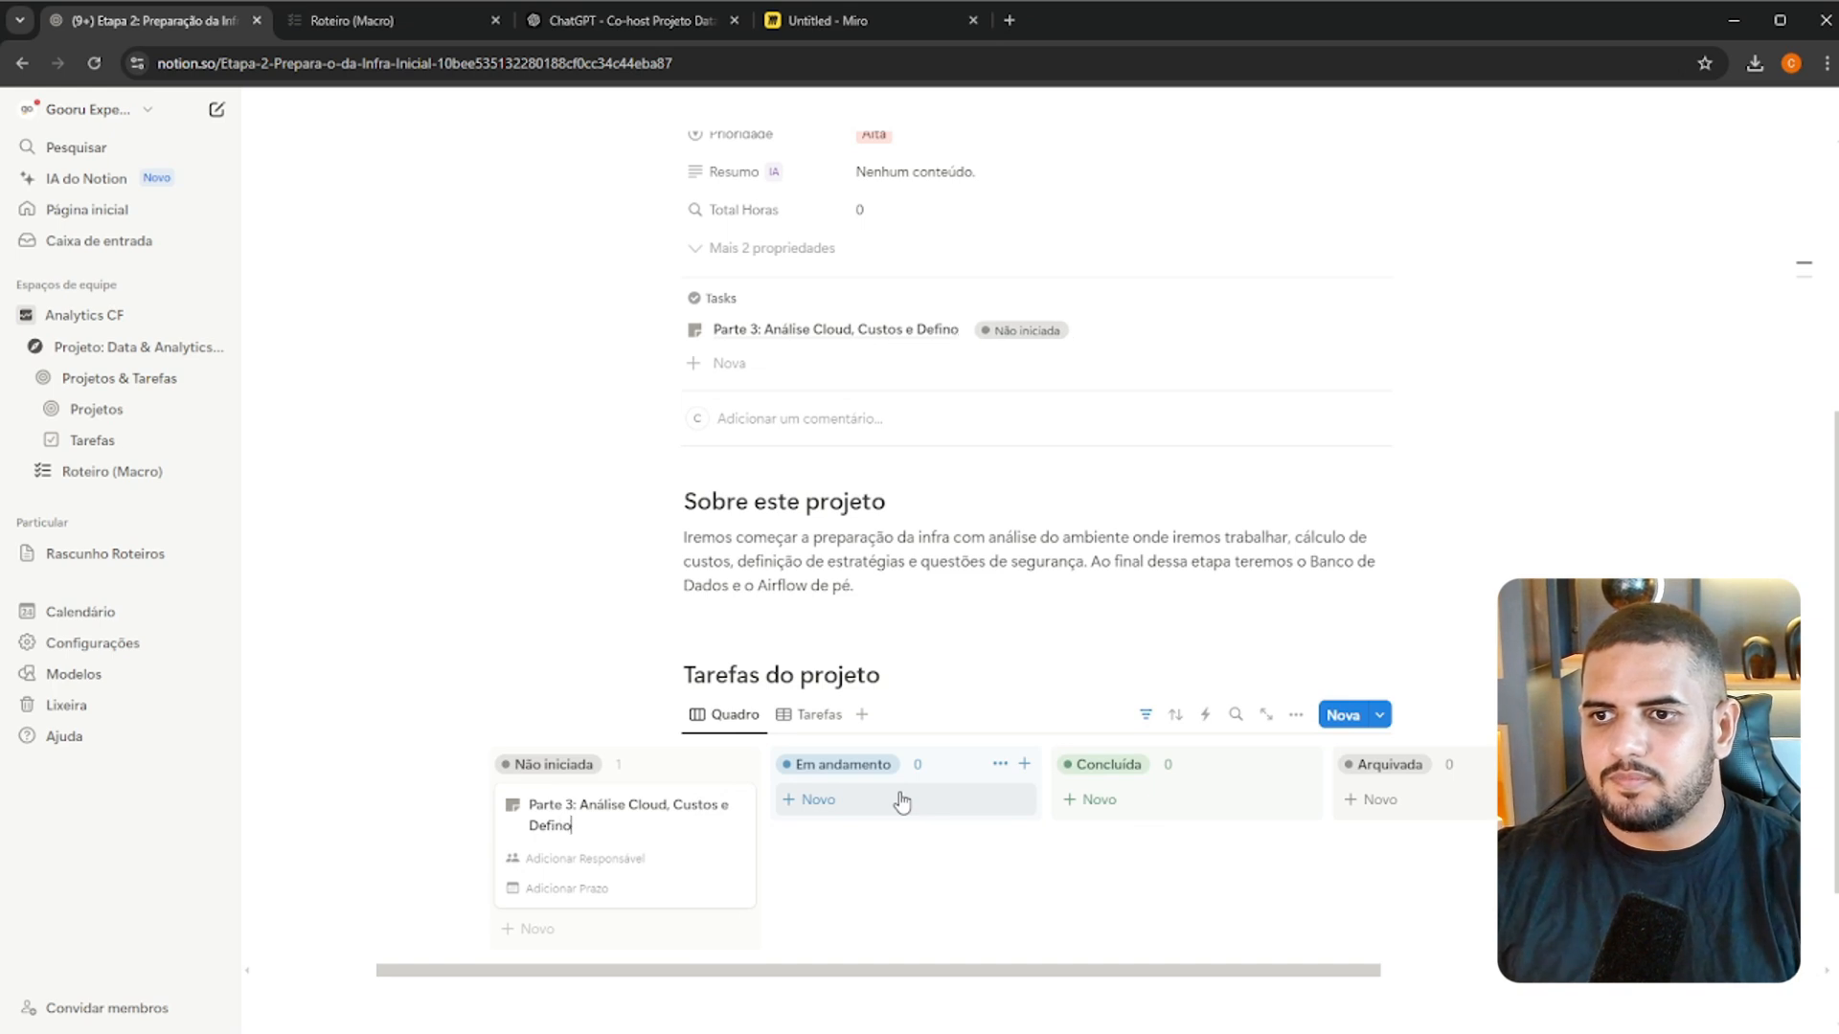
text(ões da Infra)
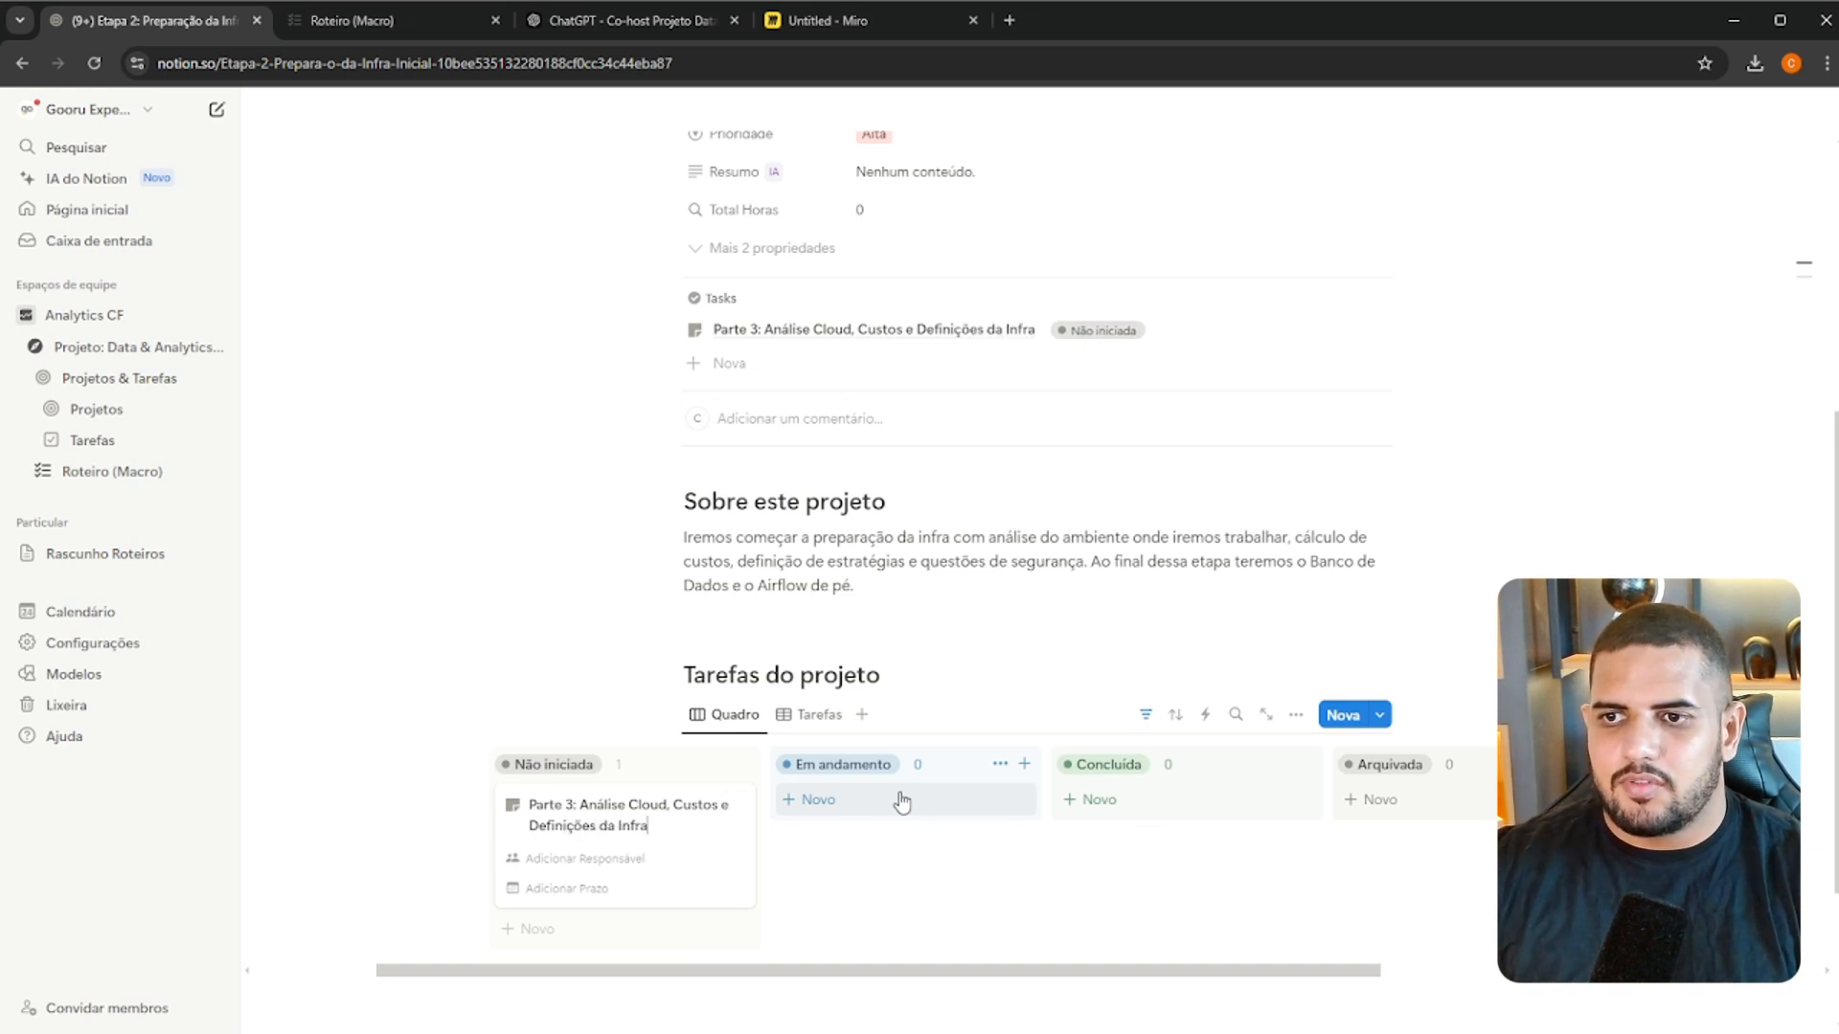
text( Estrutura)
key(Return)
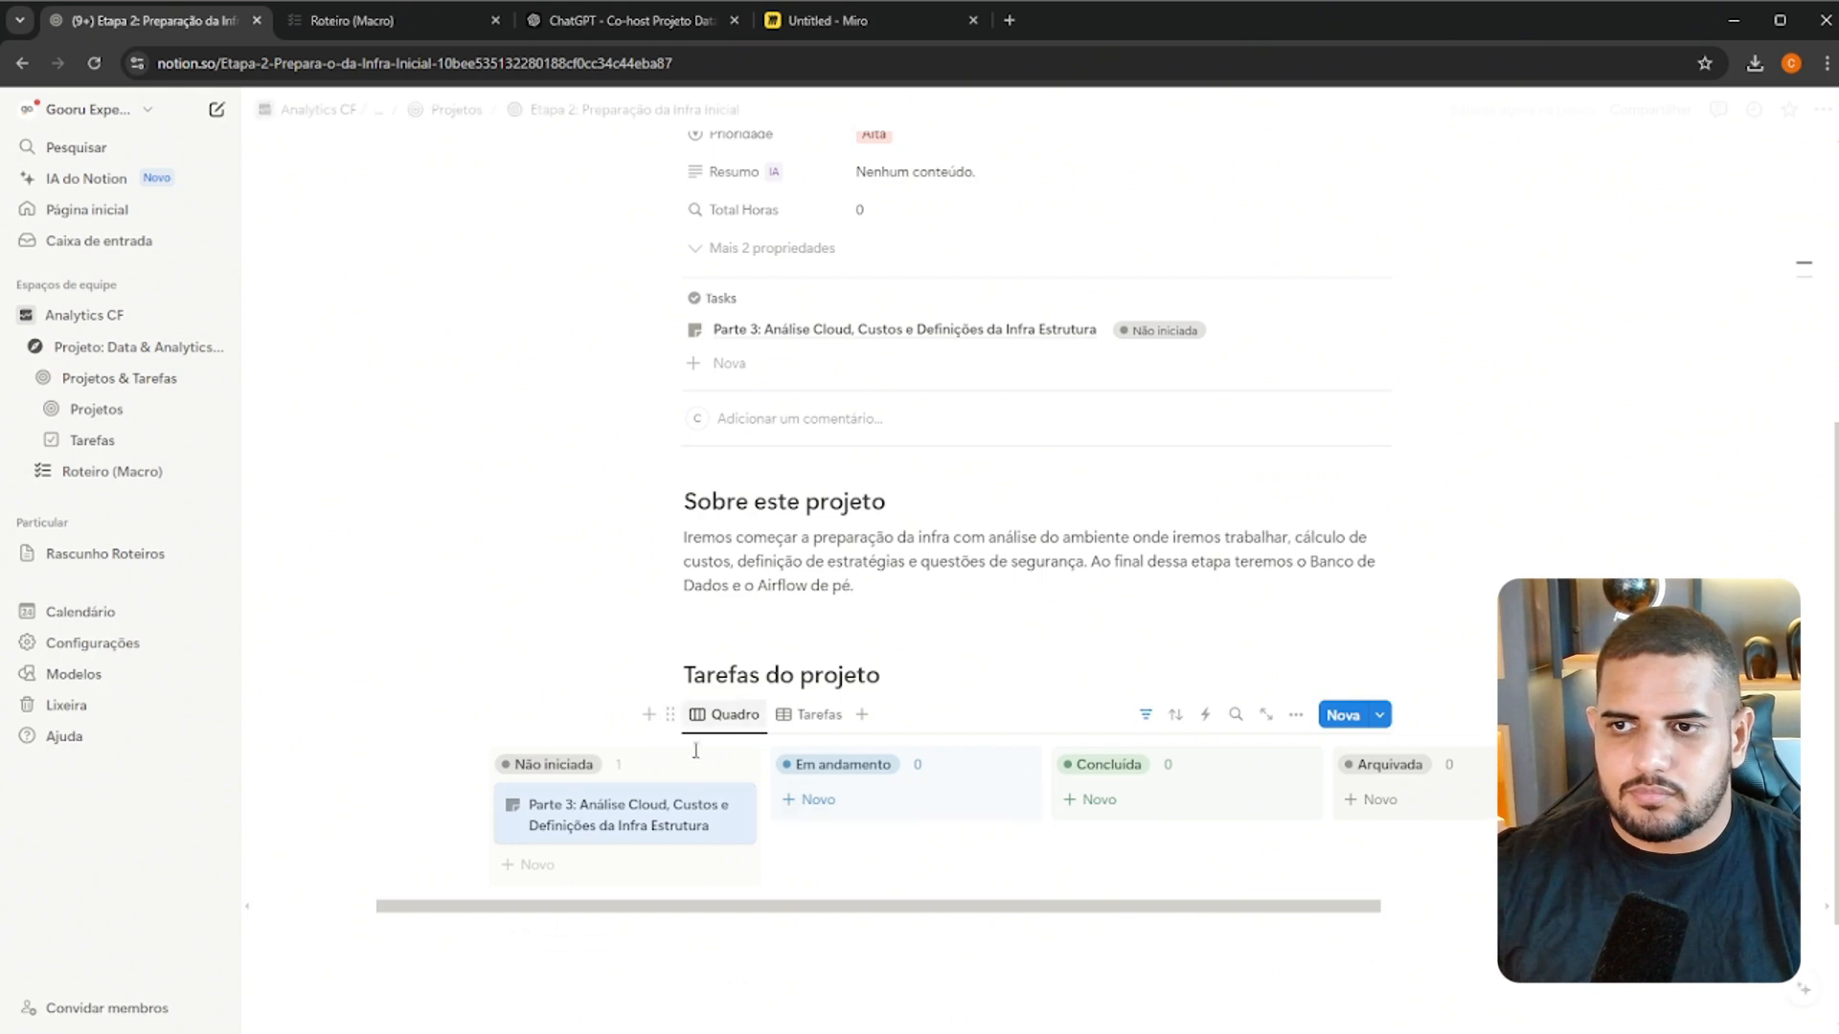
Open the Parte 3 task and assign the project's responsible person as its Responsável
click(605, 812)
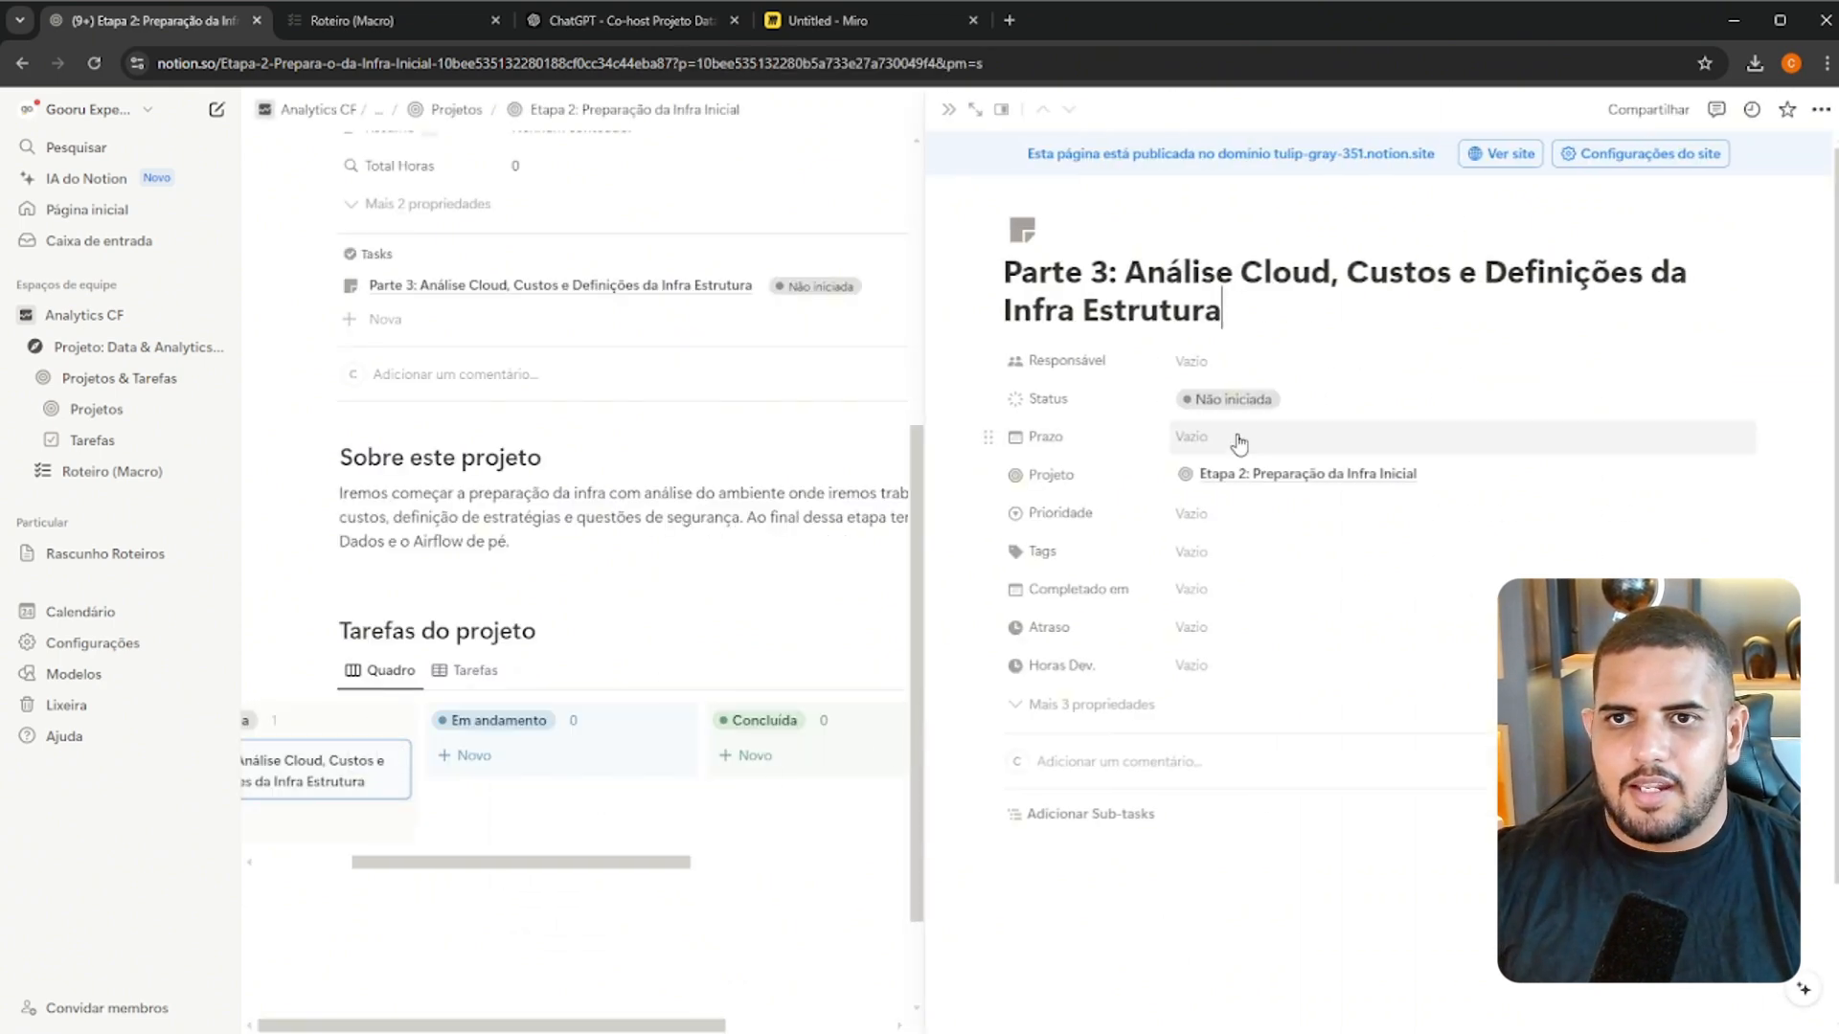
click(1225, 376)
click(1249, 422)
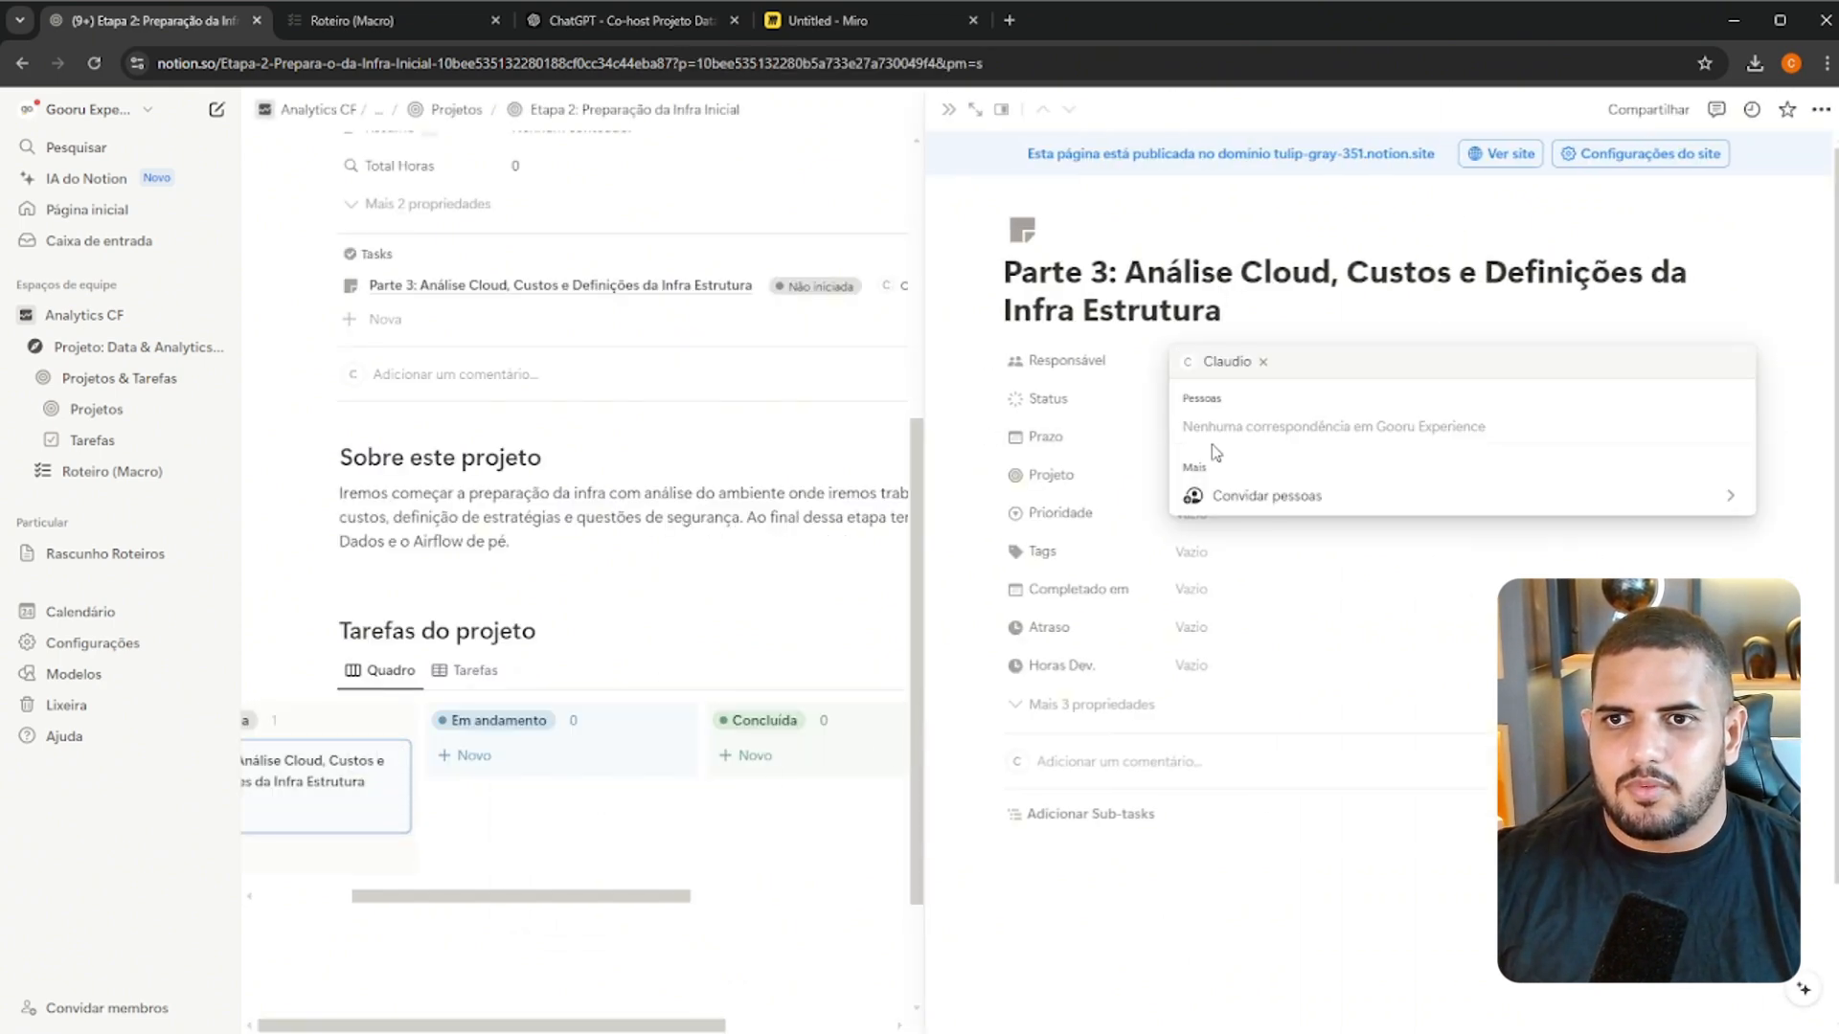
key(Escape)
Set the Parte 3 task's Prazo to 26/09/2024 and its Prioridade to Média
click(1210, 441)
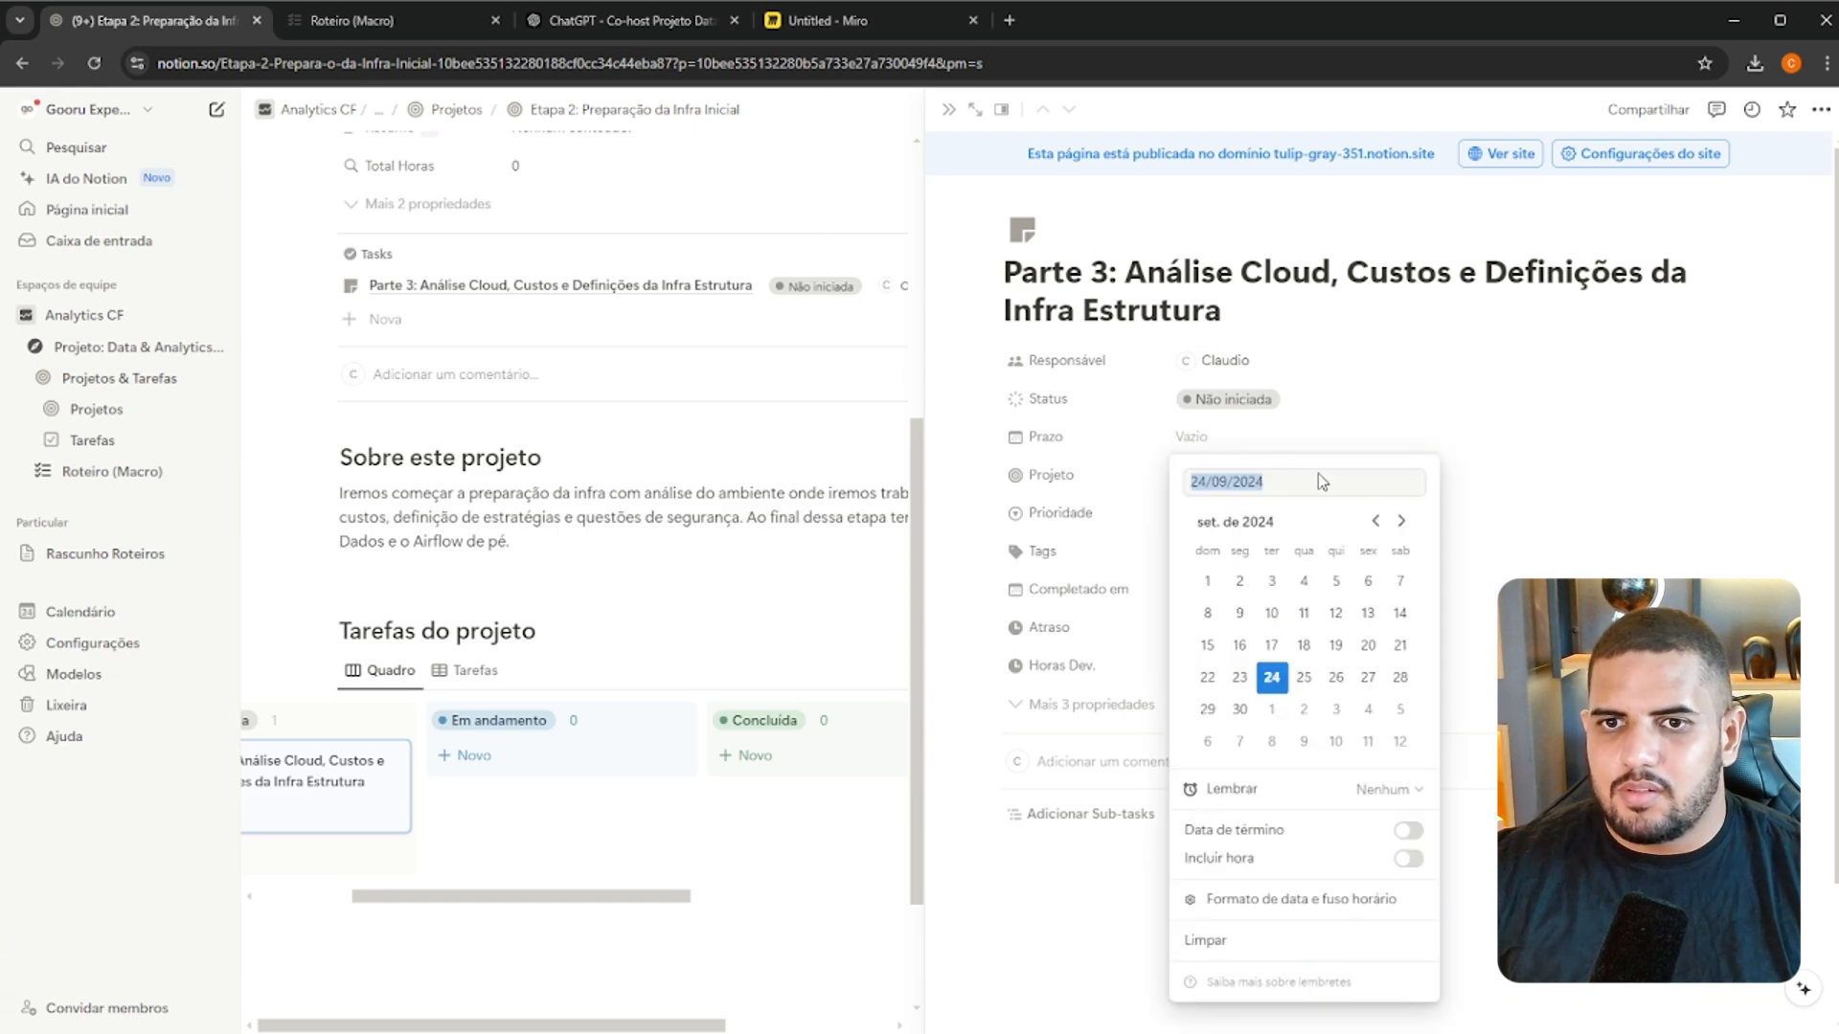
click(1335, 677)
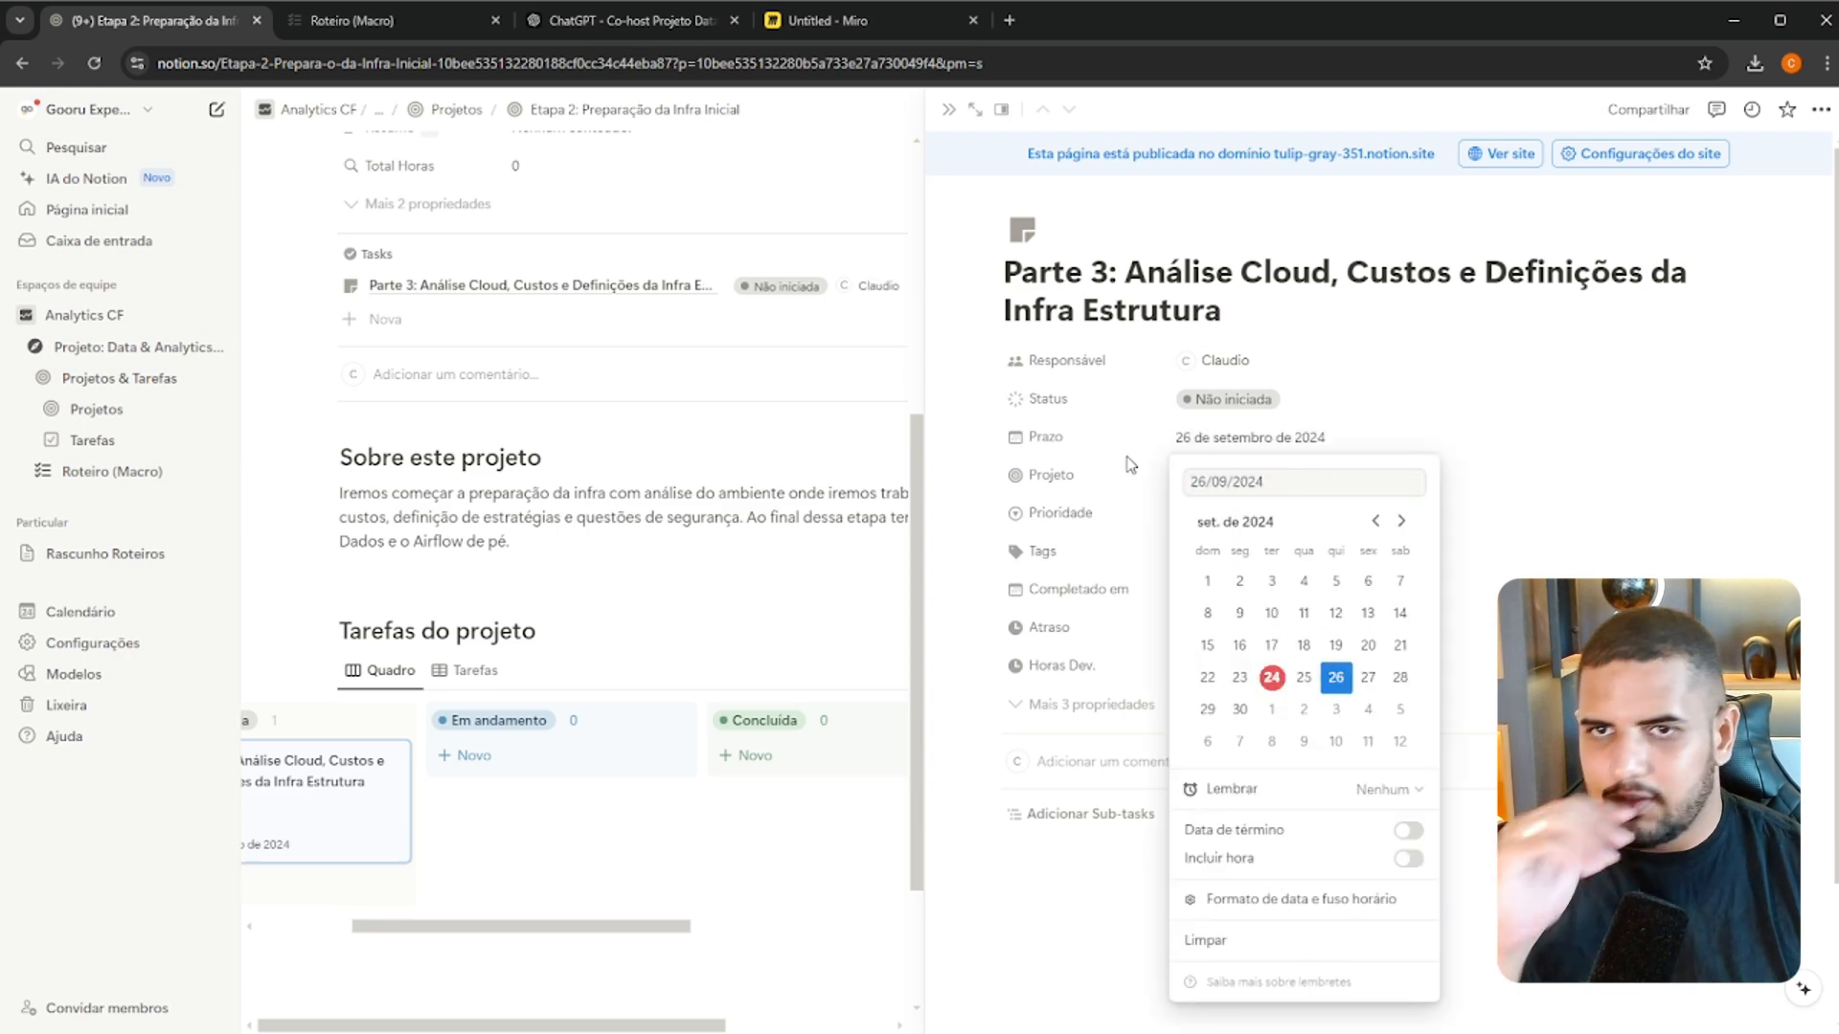
click(1108, 432)
click(1231, 525)
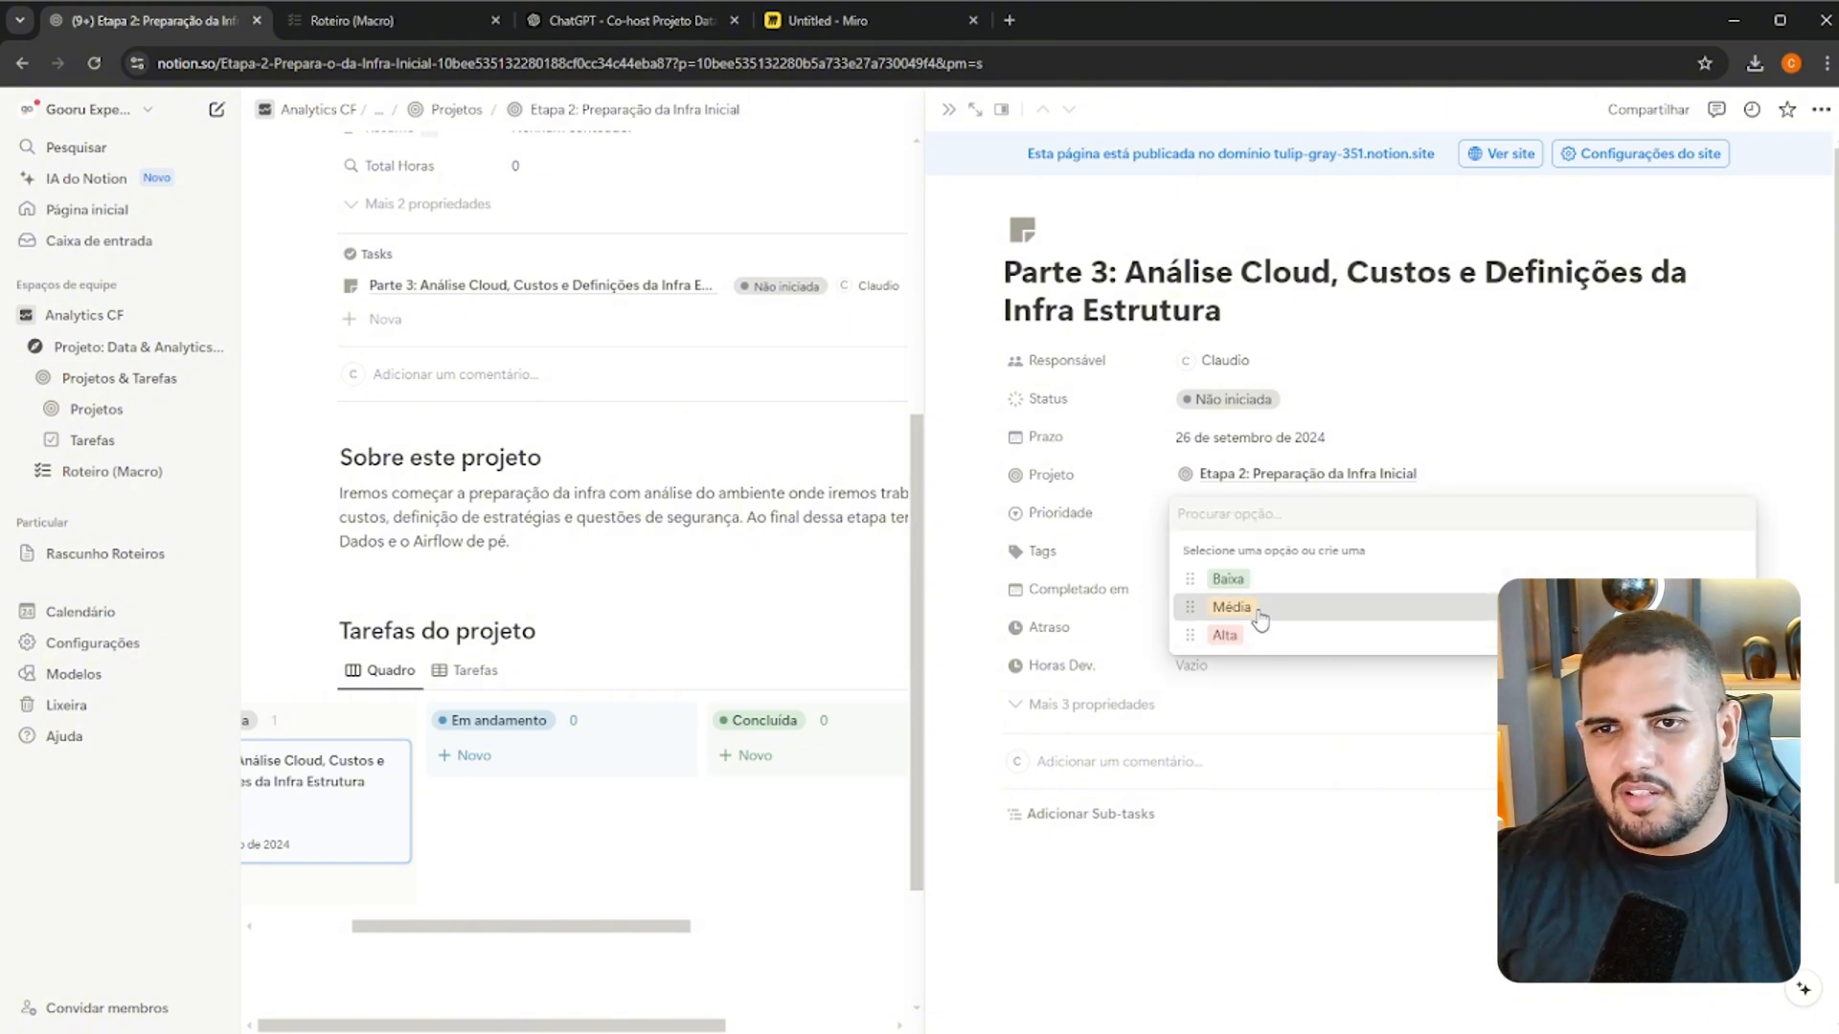
click(1257, 609)
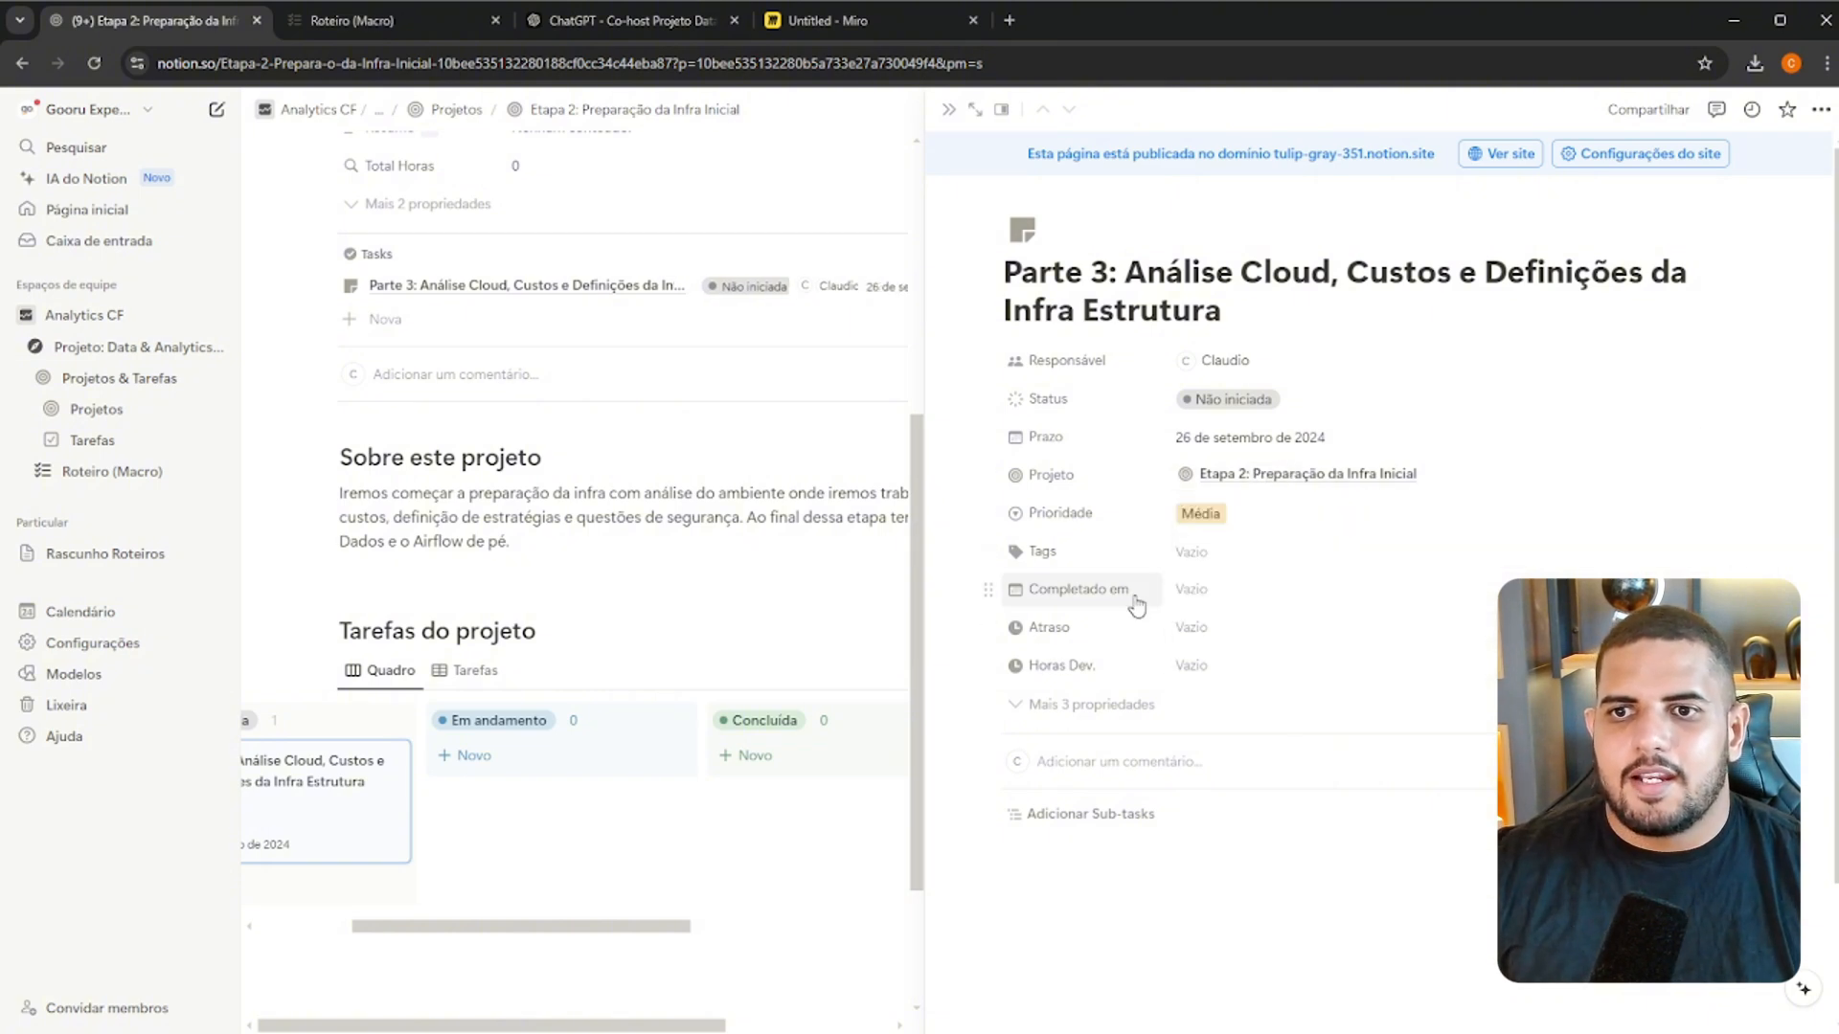
Add the first Parte 3 item from Roteiro (Macro), "Análise do Ambiente Cloud > Vantagens e Desvantagens para o Projeto (Interação com co-host)", as a sub-task
scroll(1187, 632, down, 1)
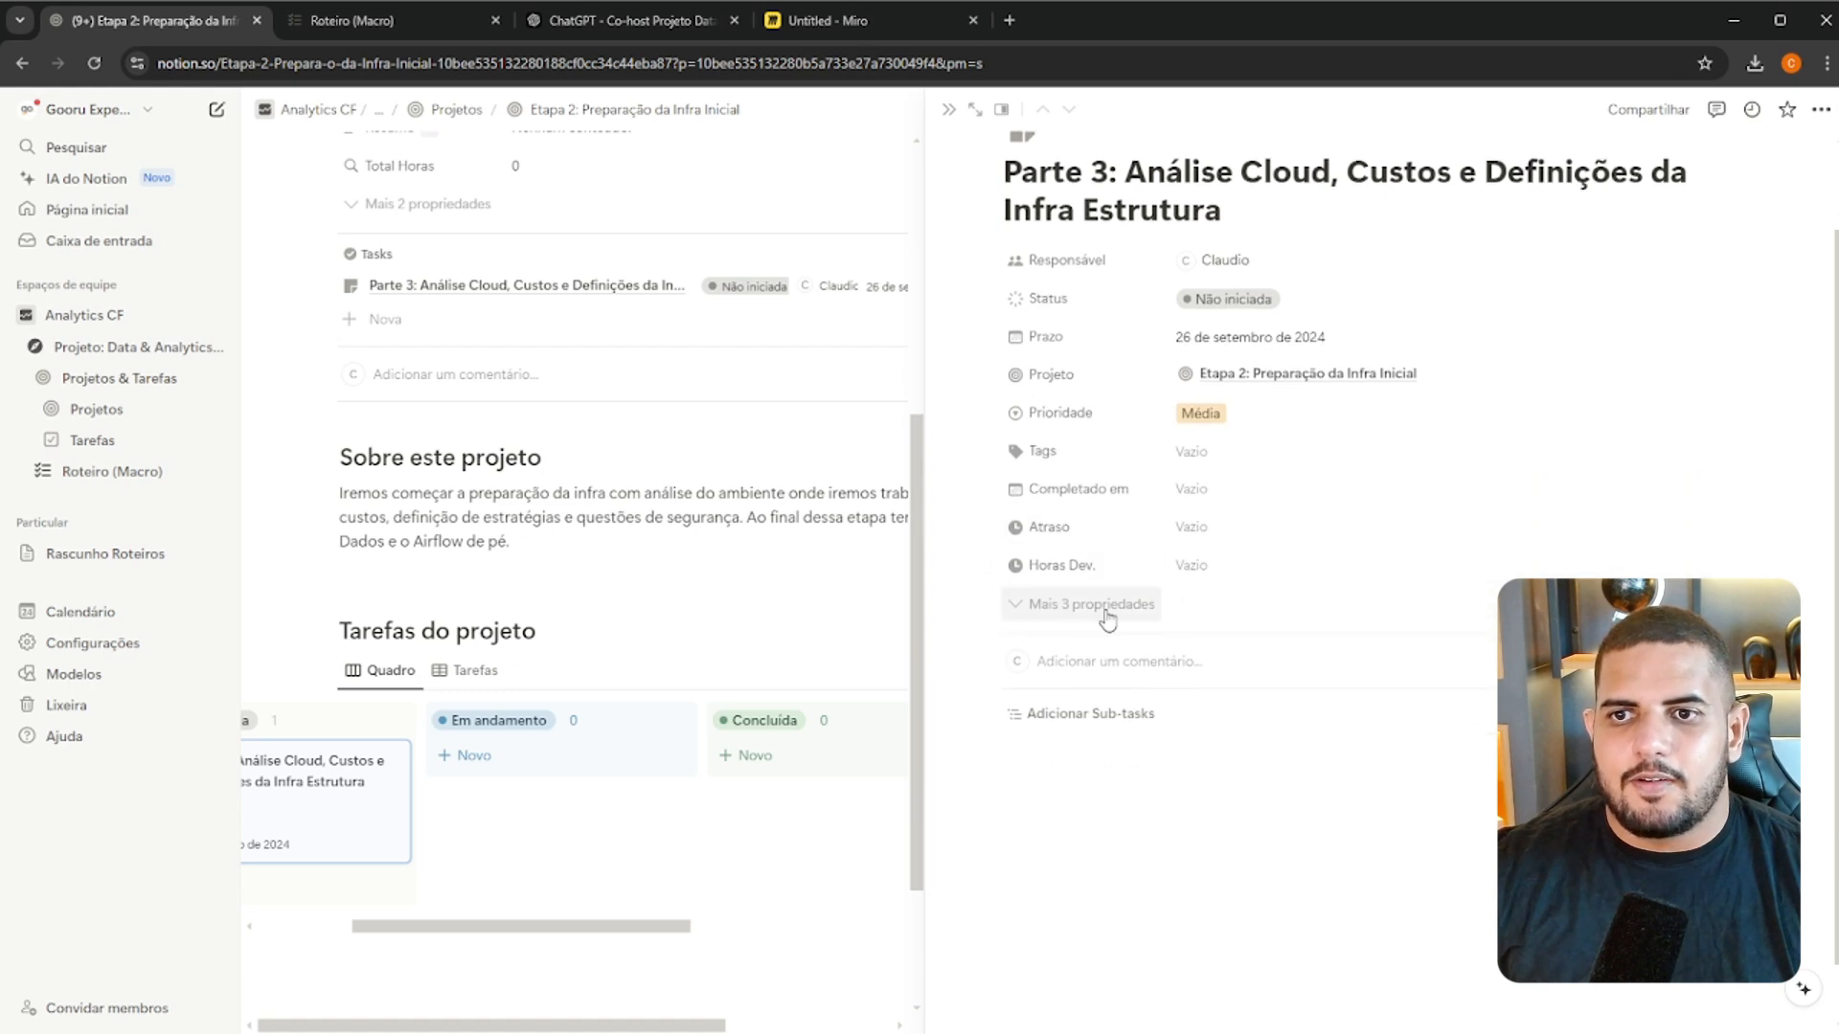
scroll(1244, 642, up, 1)
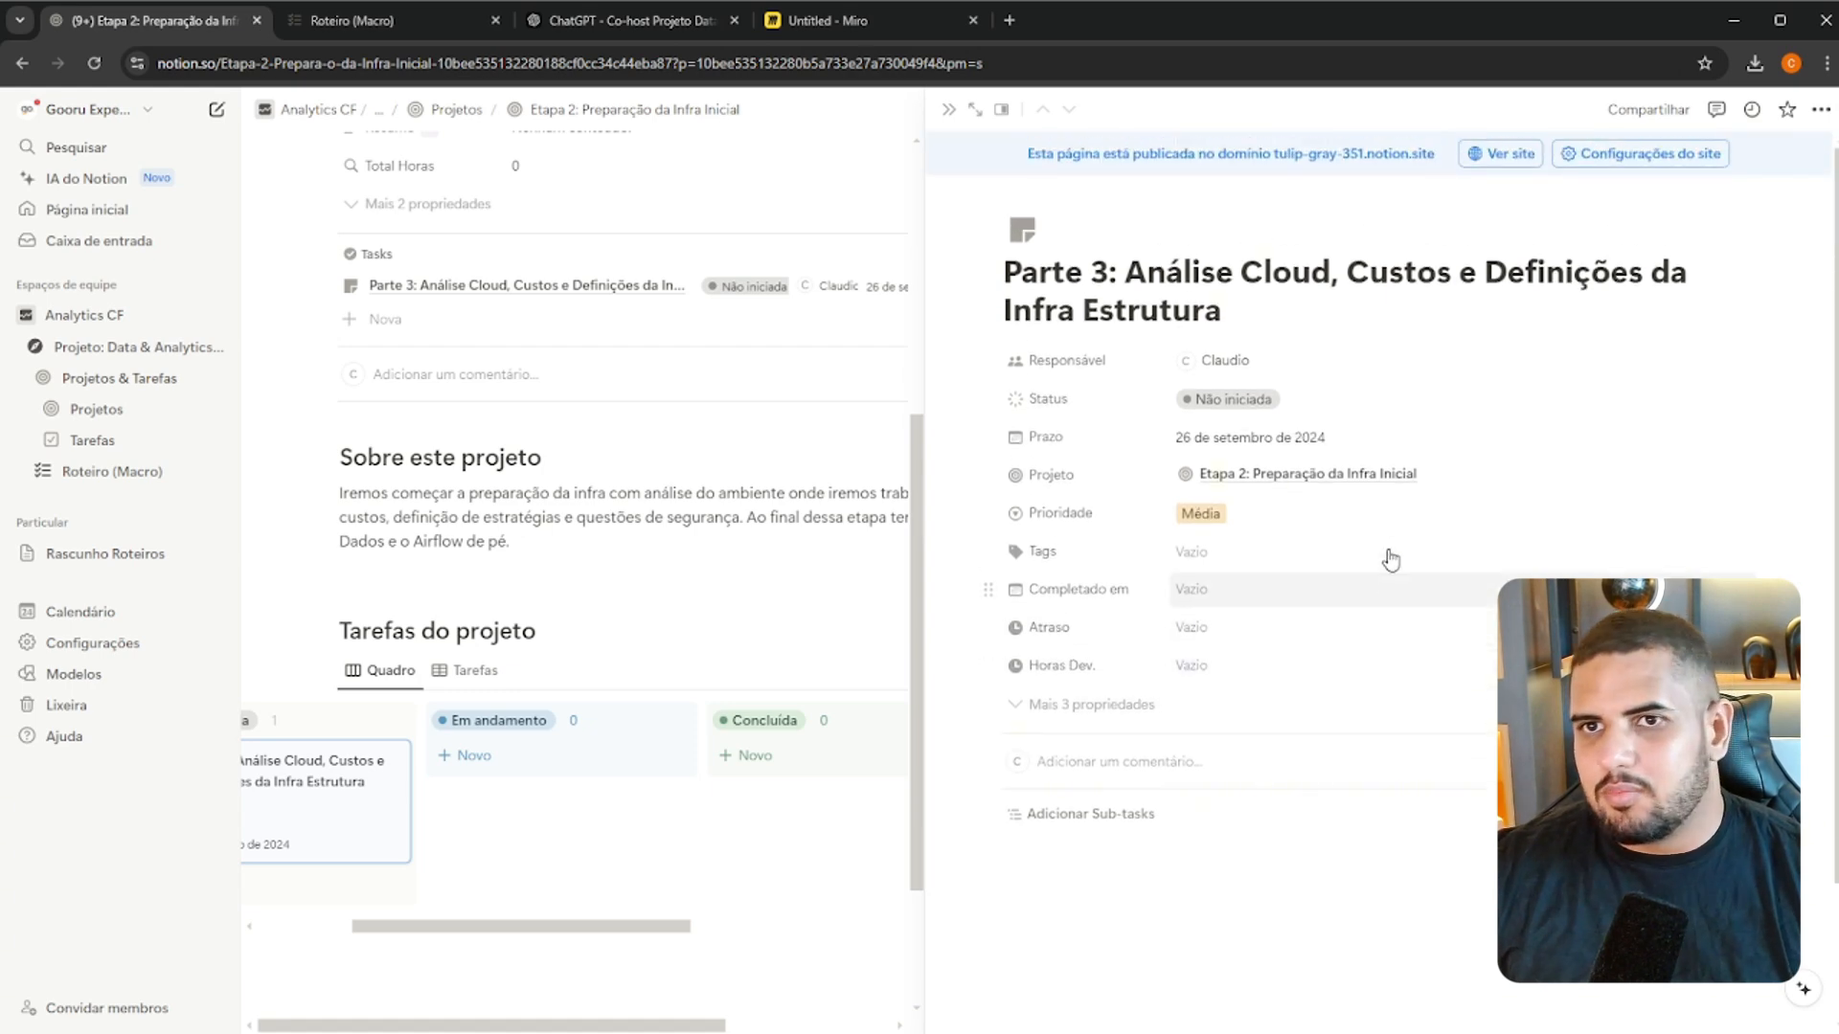
scroll(1187, 785, down, 2)
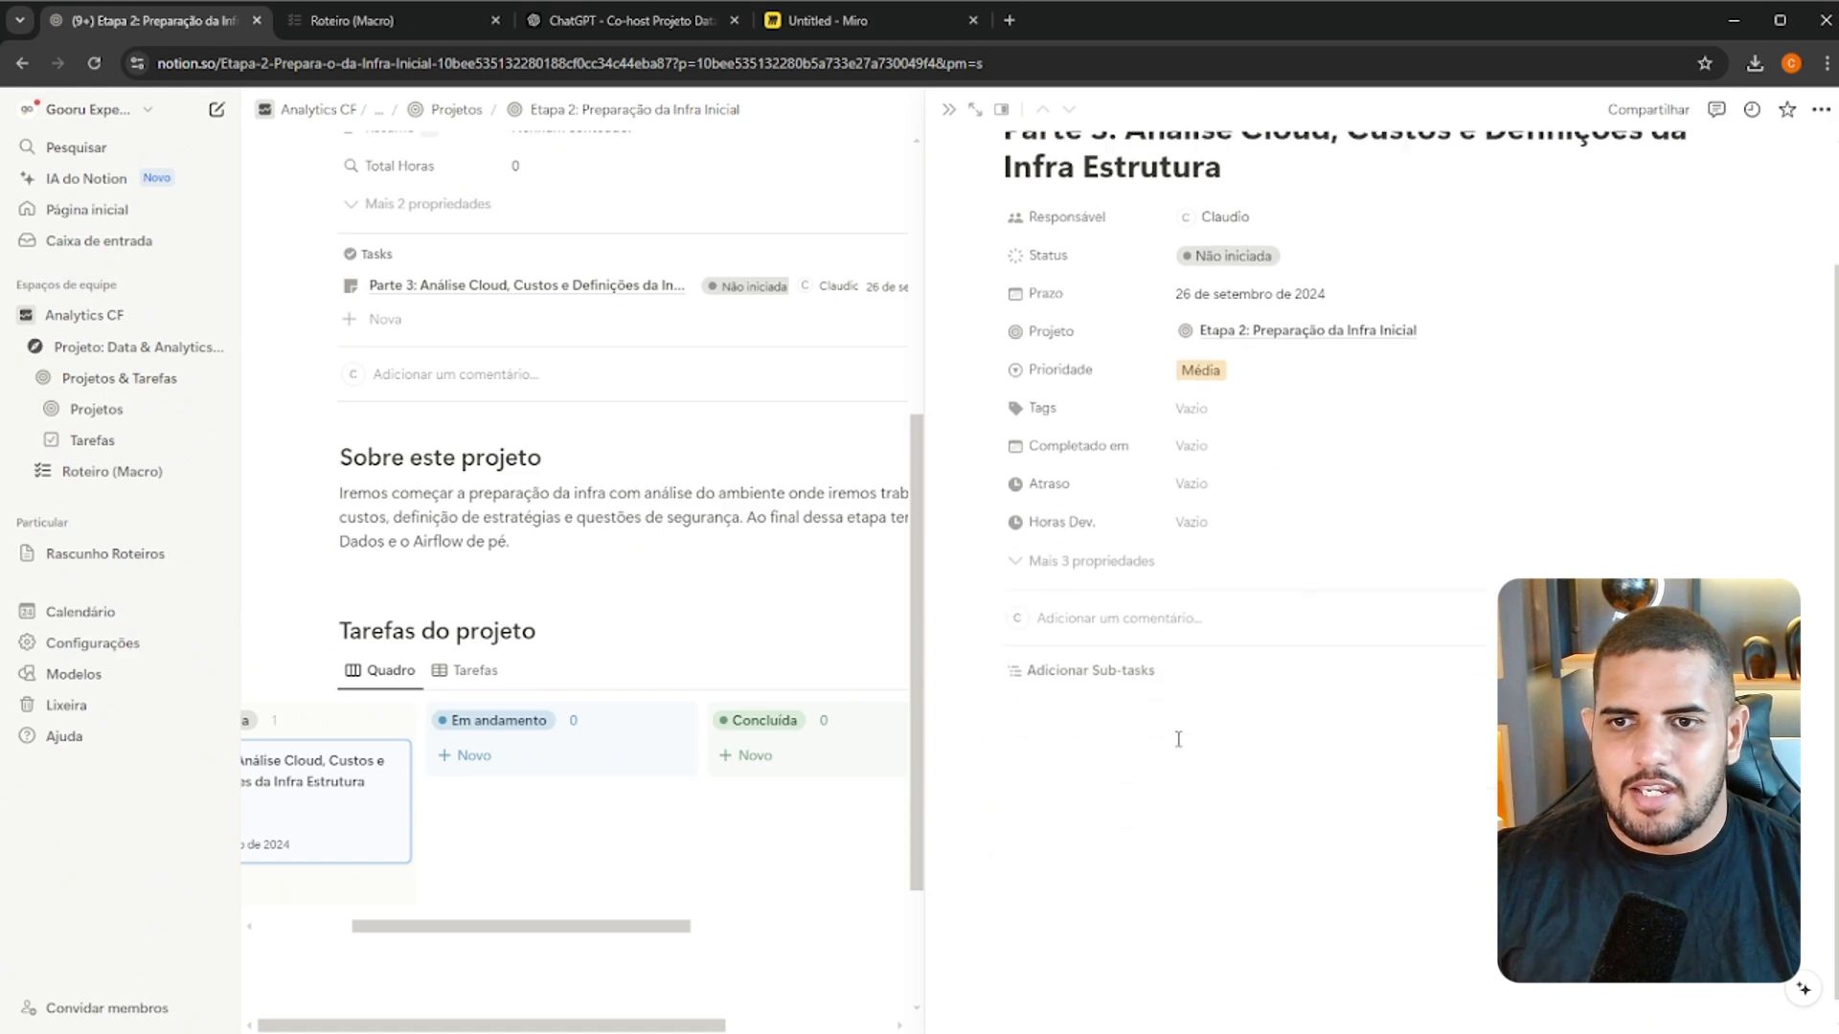
click(1064, 649)
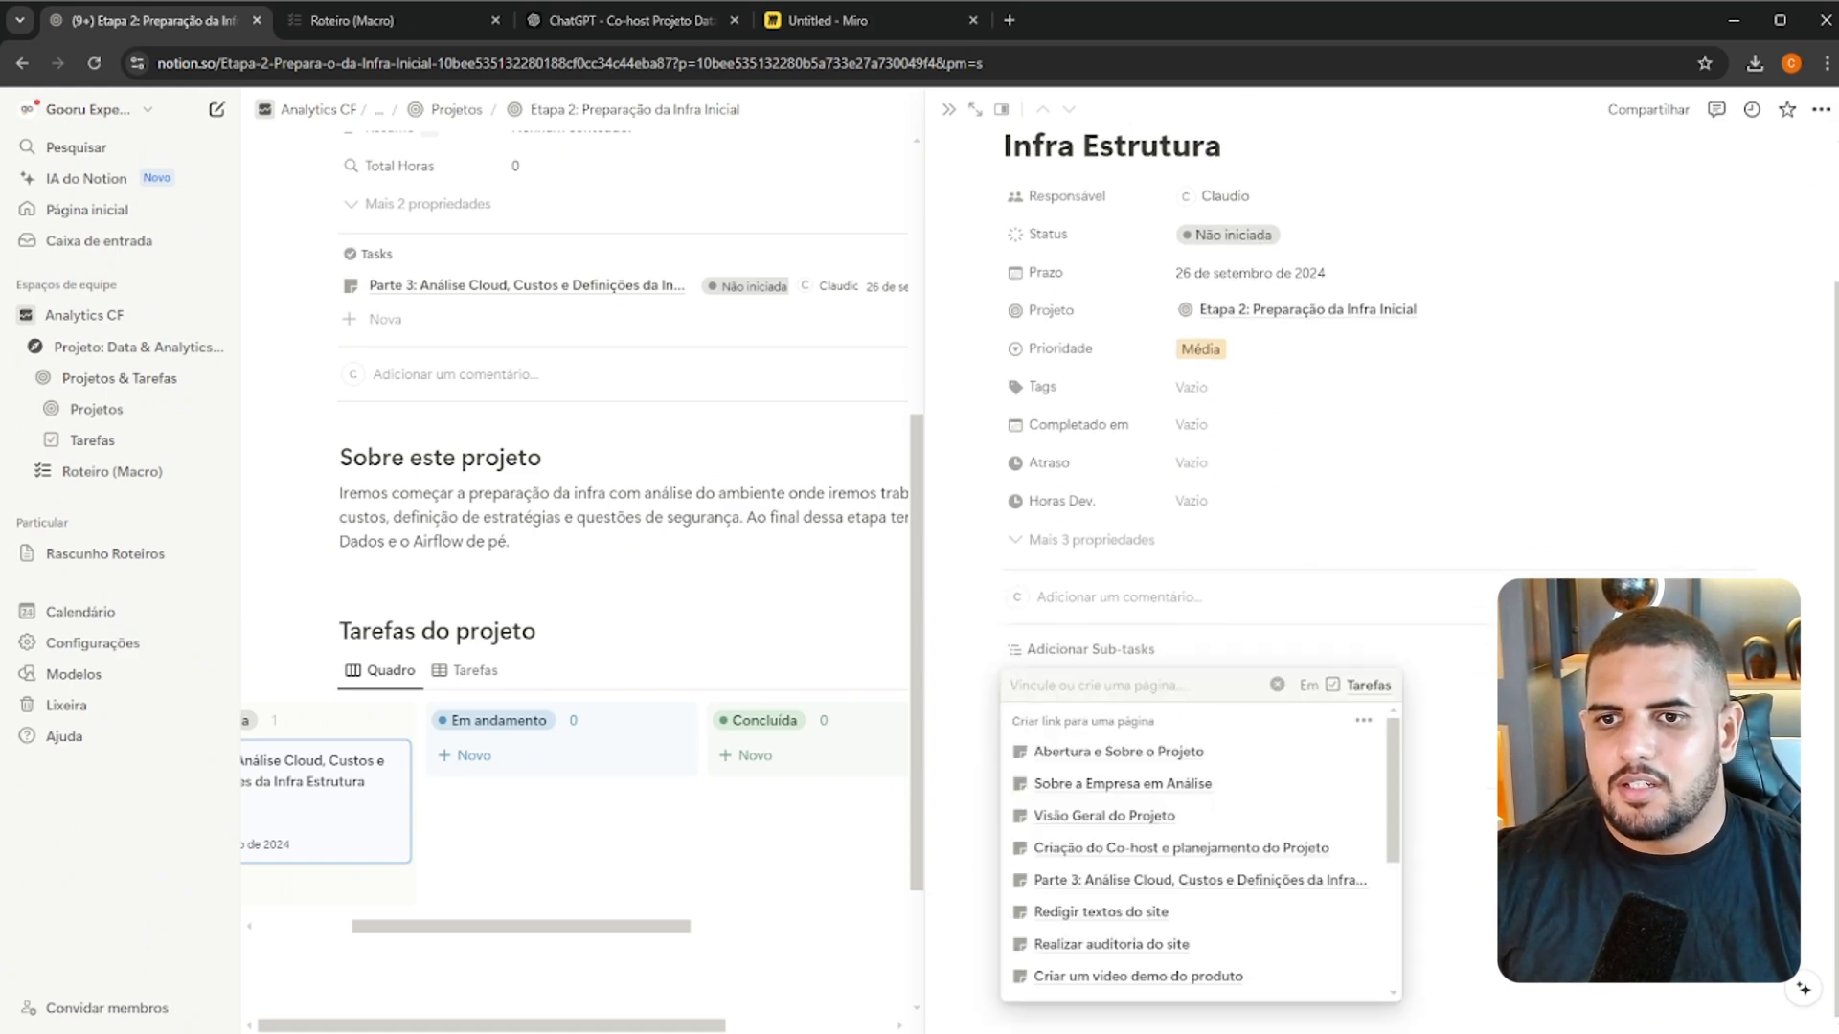
click(1472, 691)
click(1036, 653)
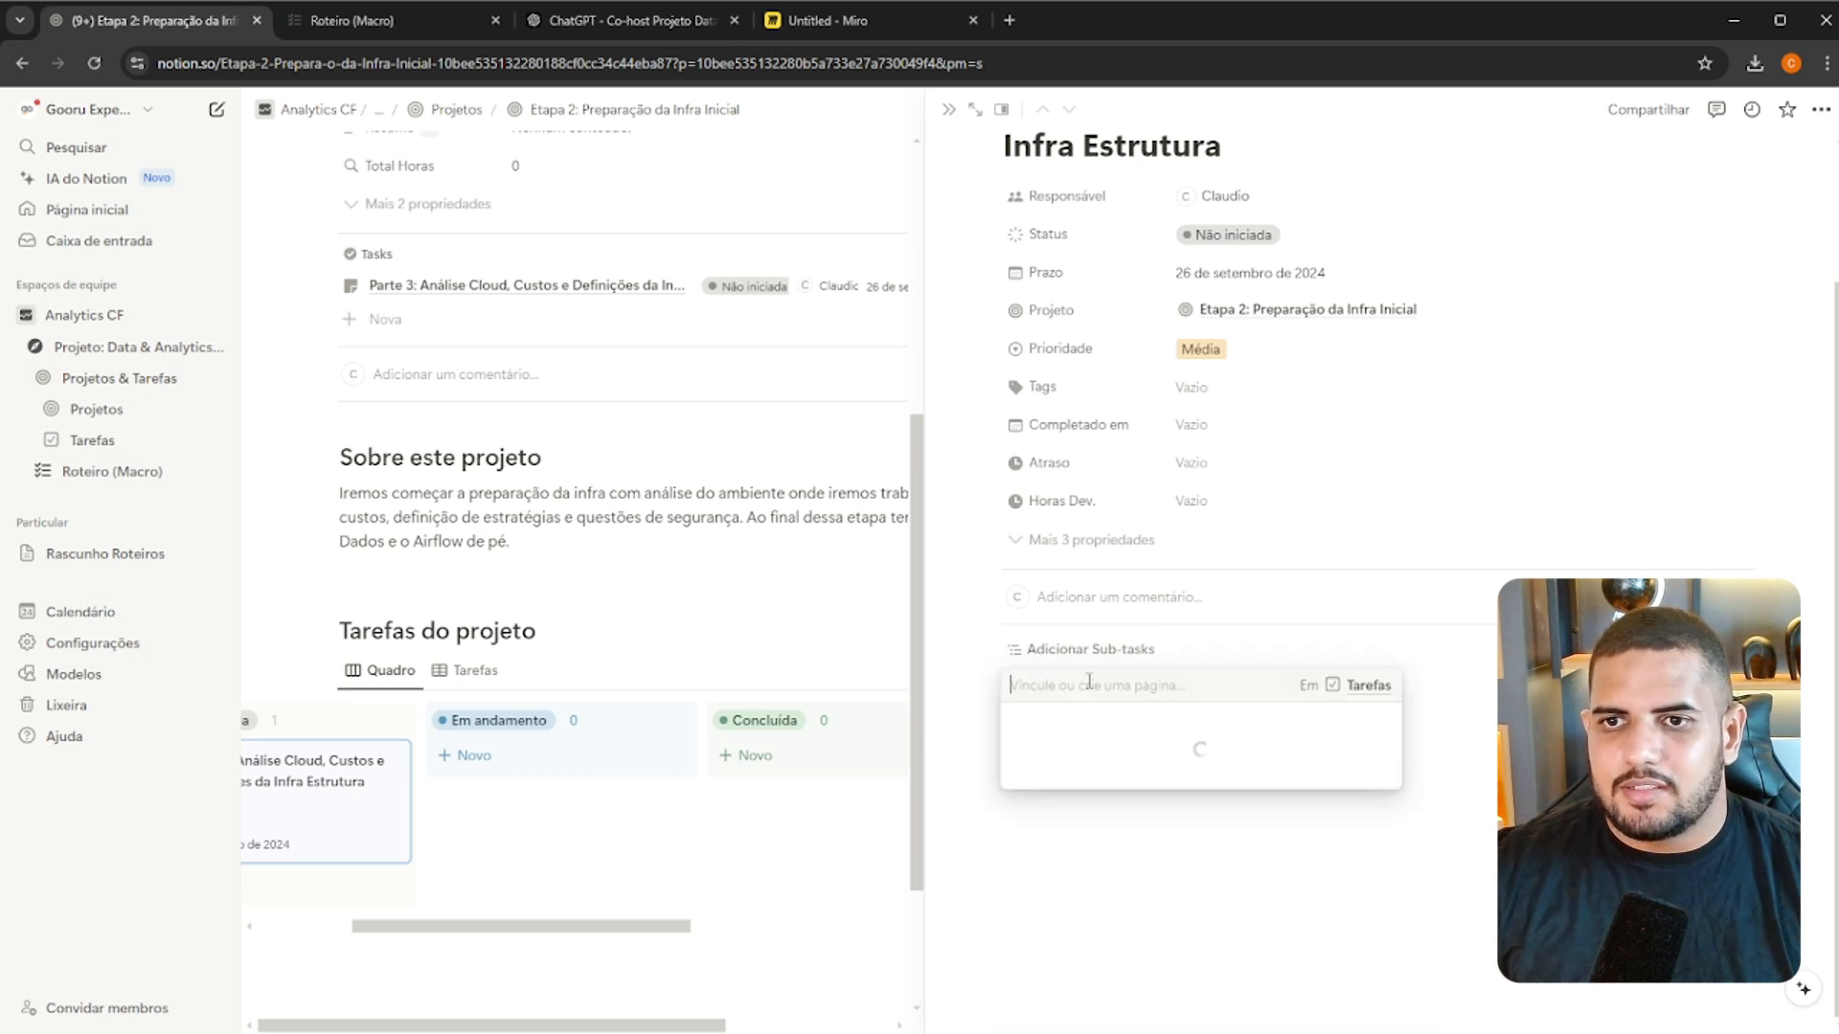
click(355, 8)
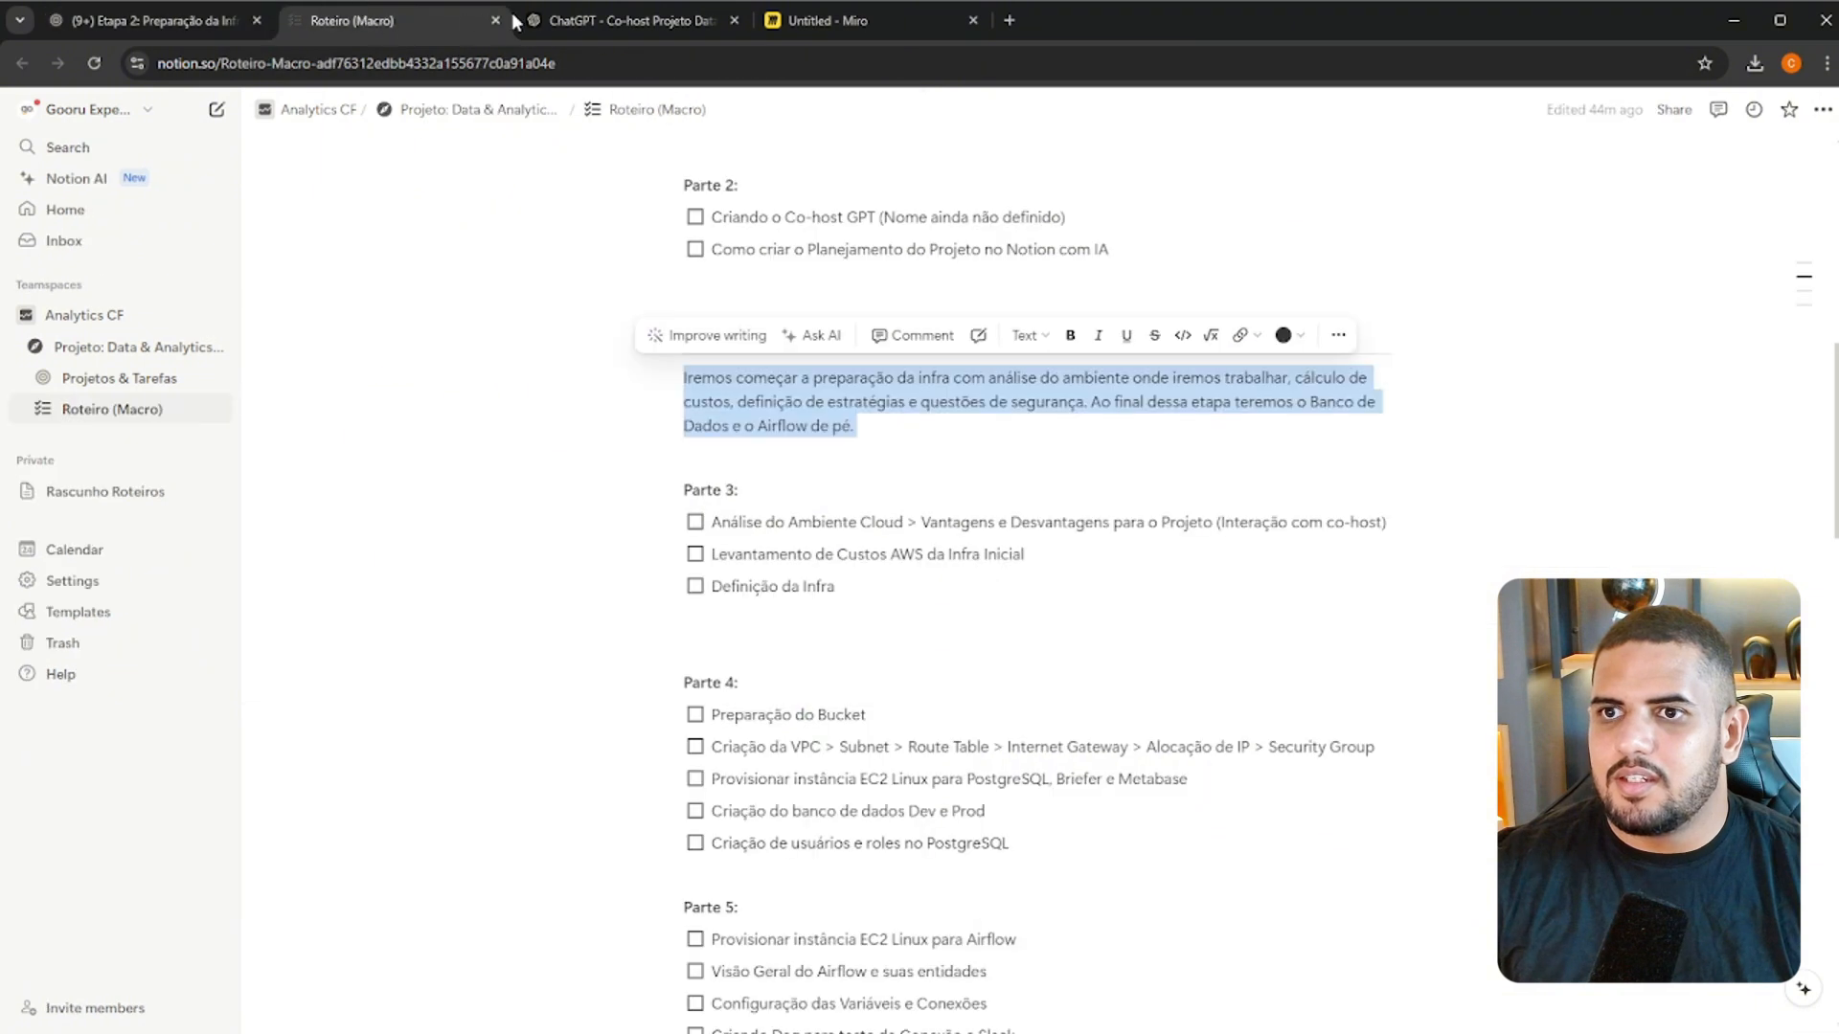
triple_click(812, 519)
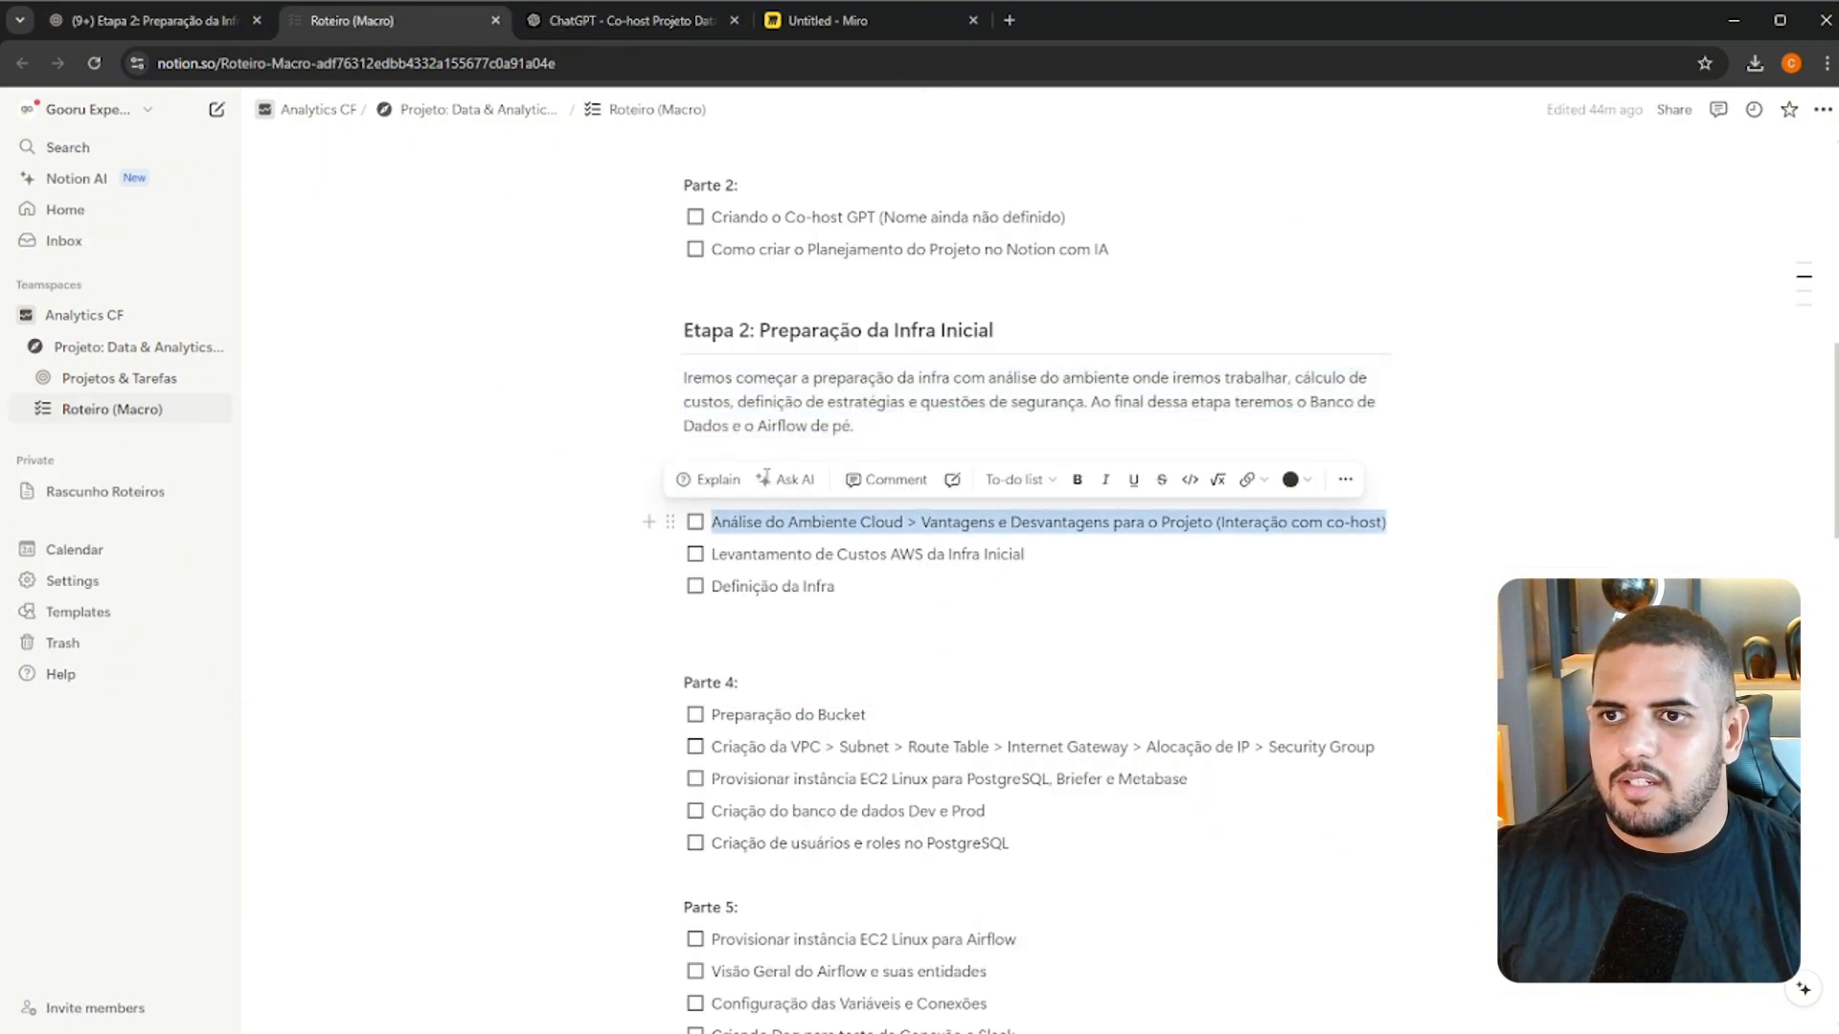
key(ctrl+c)
click(153, 20)
key(ctrl+v)
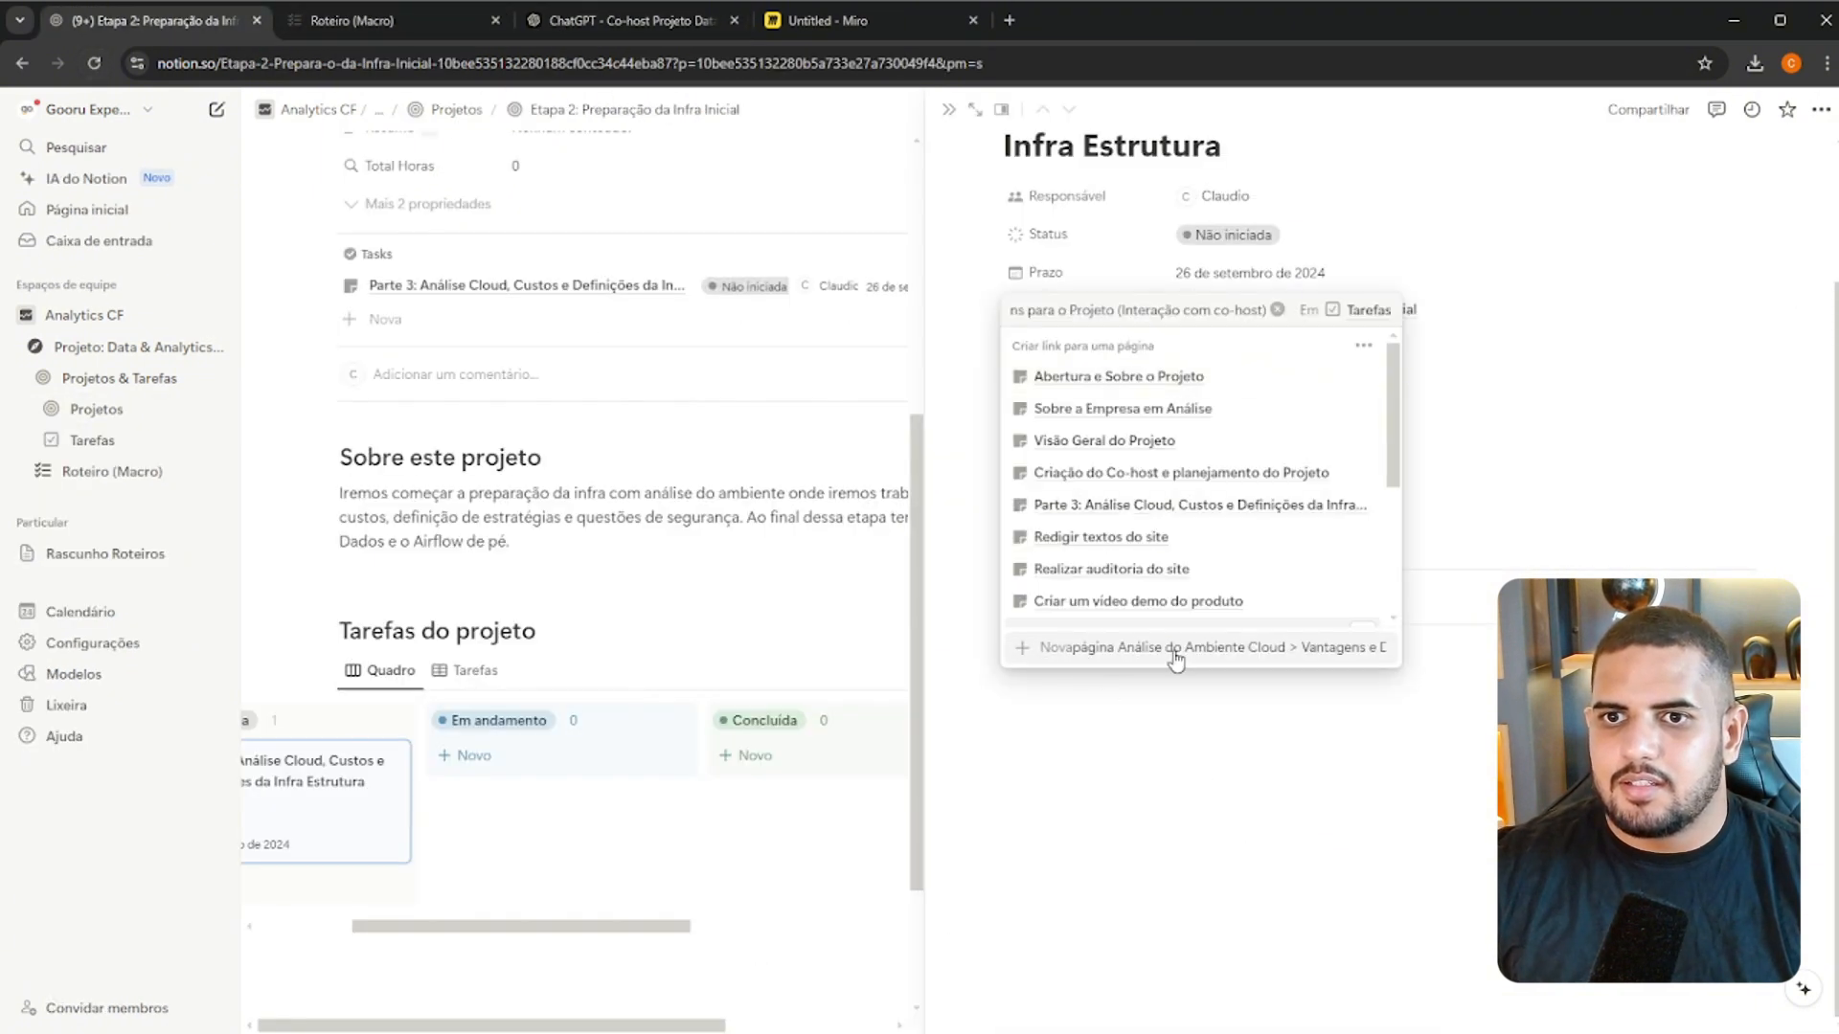
Copy "Levantamento de Custos AWS da Infra Inicial" from Roteiro (Macro) and create it as a second sub-task of Parte 3
click(336, 35)
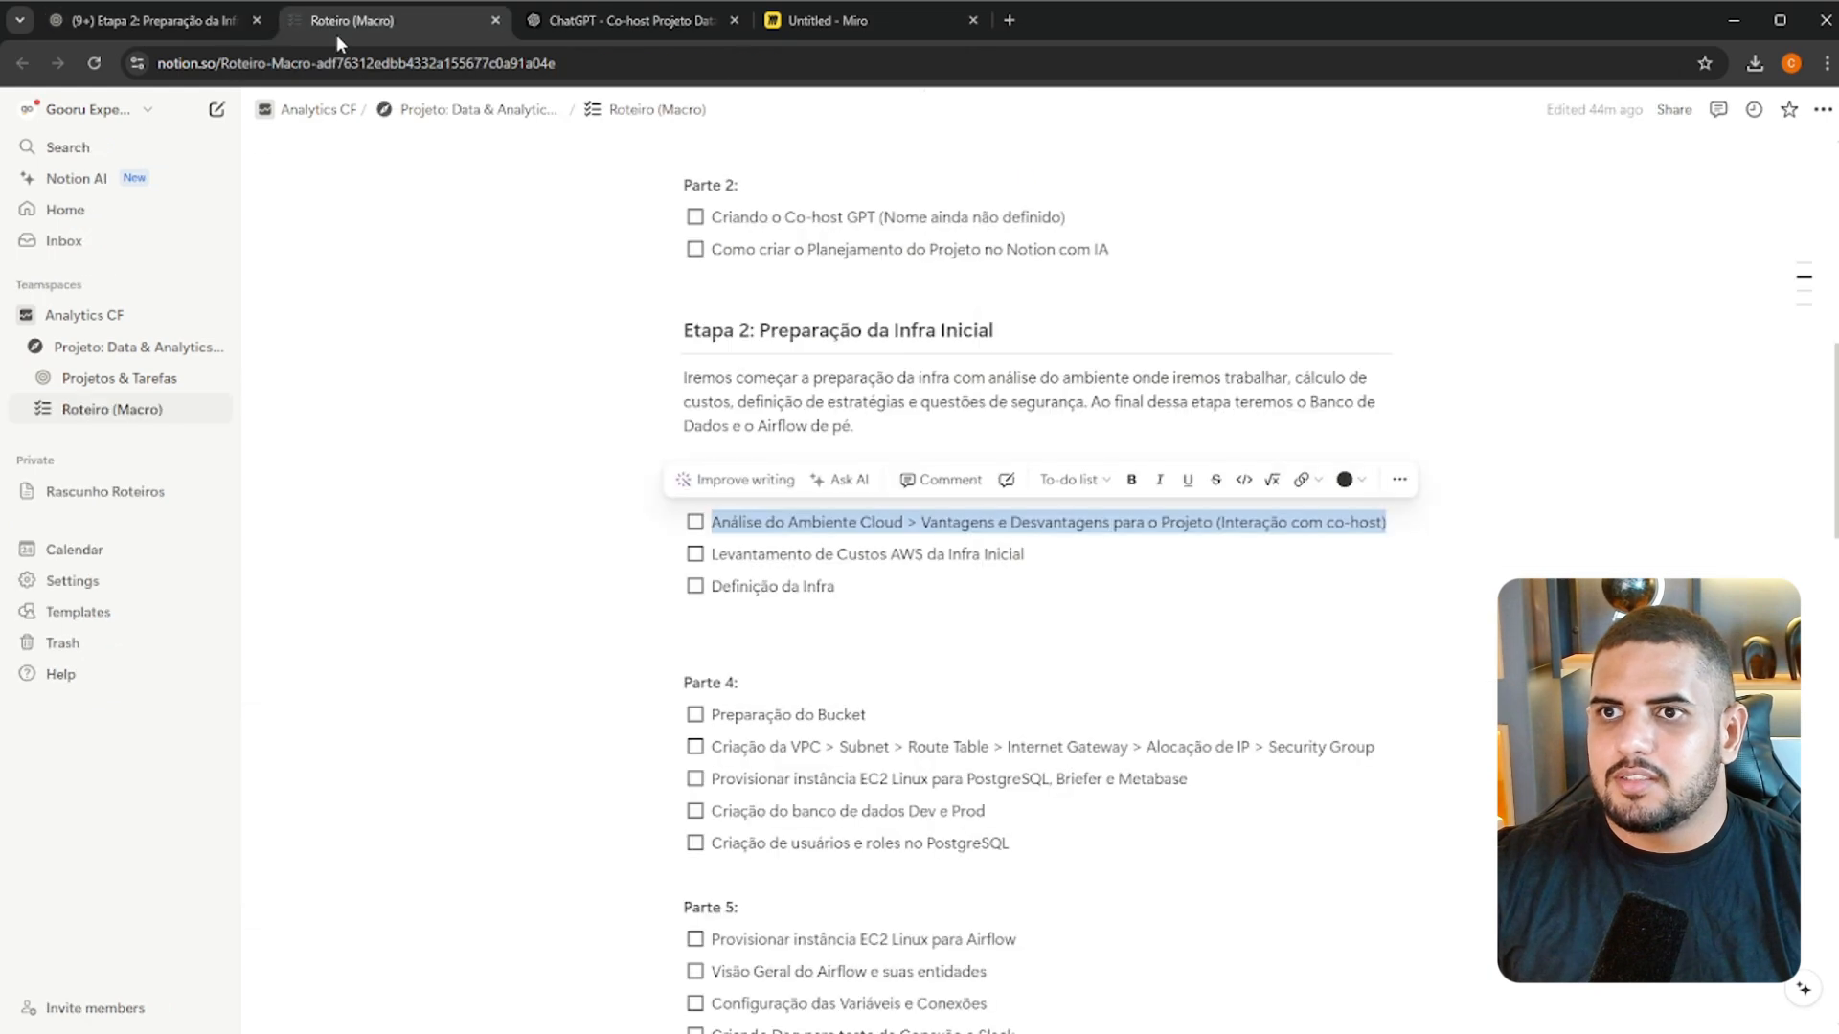
triple_click(873, 551)
click(153, 20)
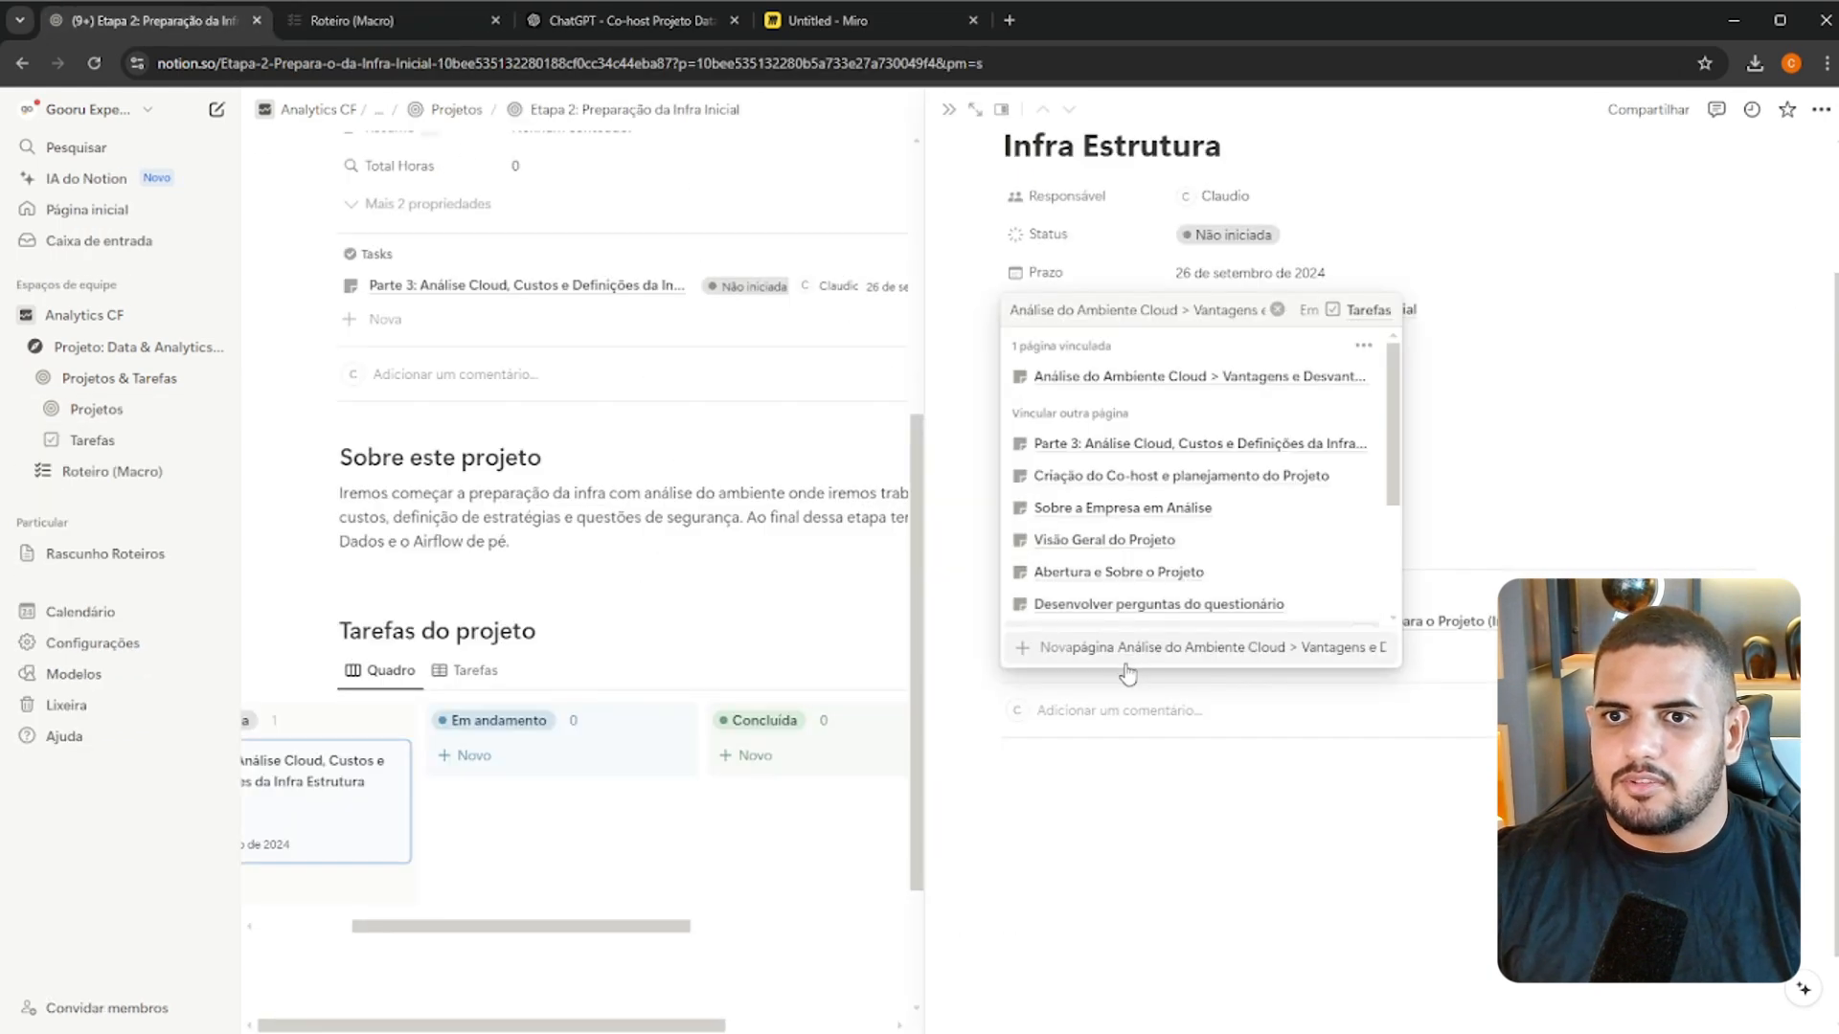
click(1278, 310)
key(ctrl+v)
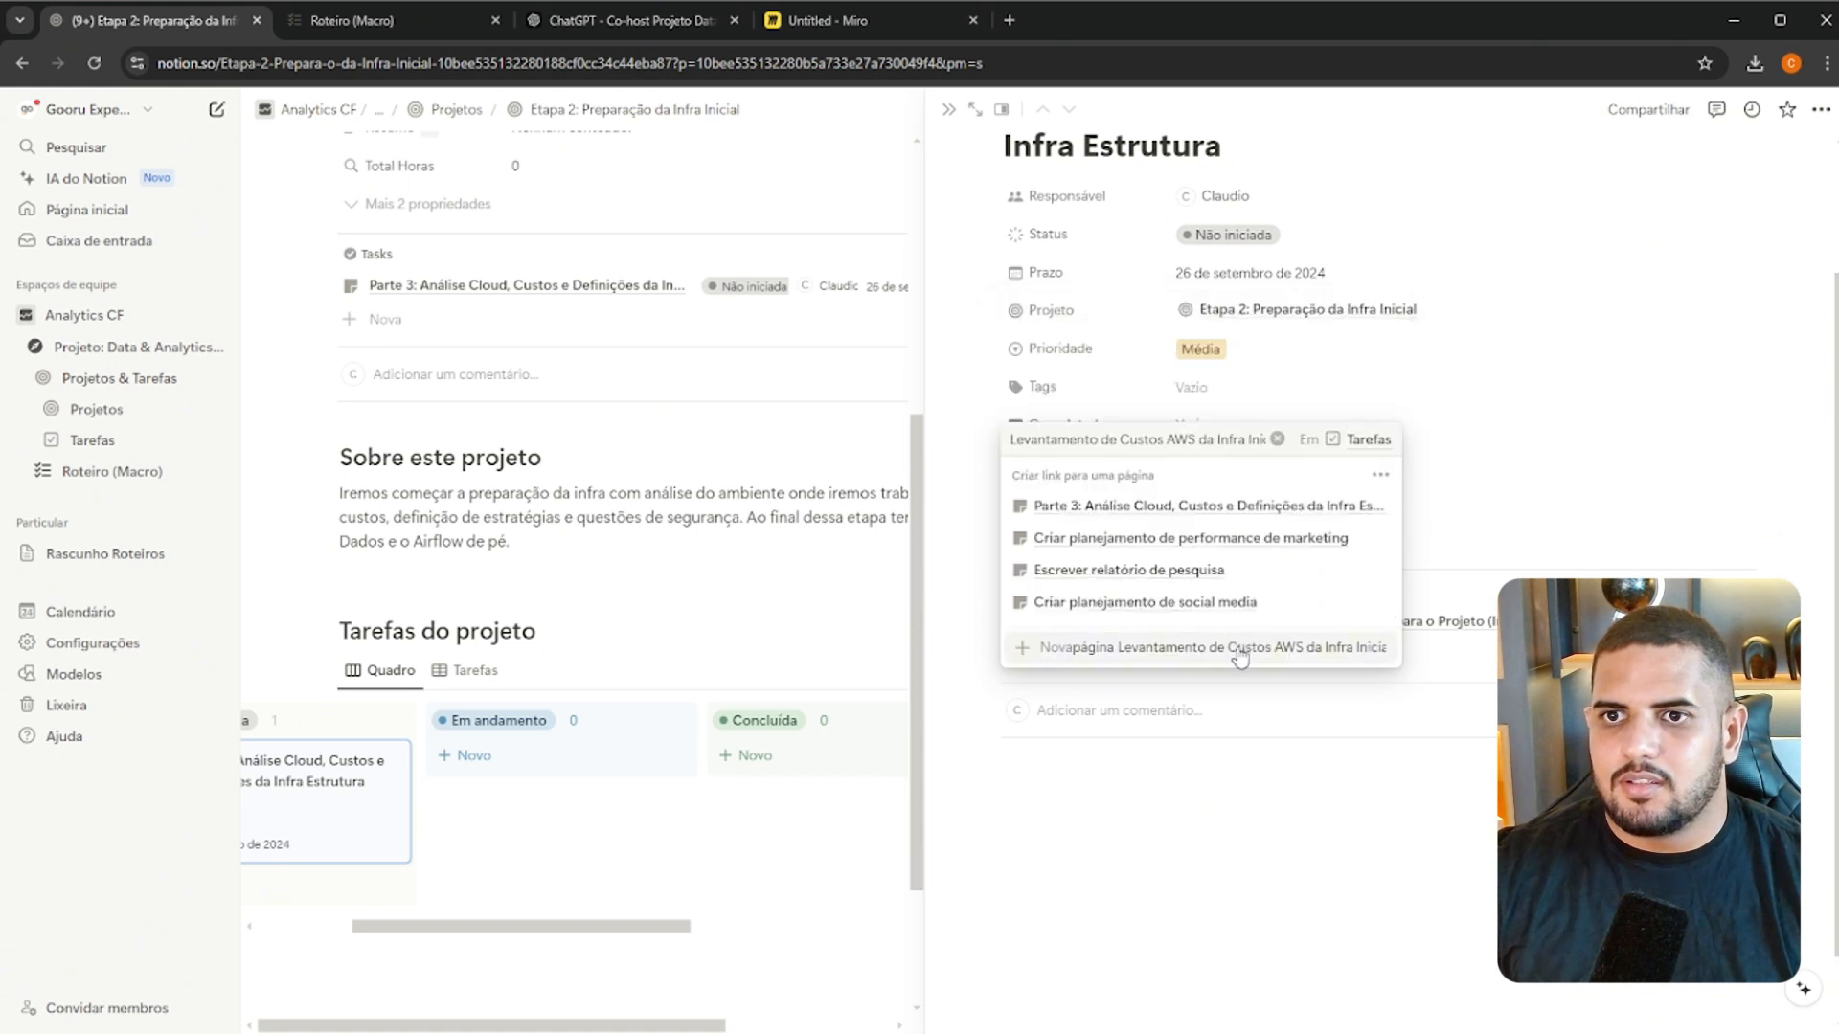
click(1239, 651)
click(1183, 718)
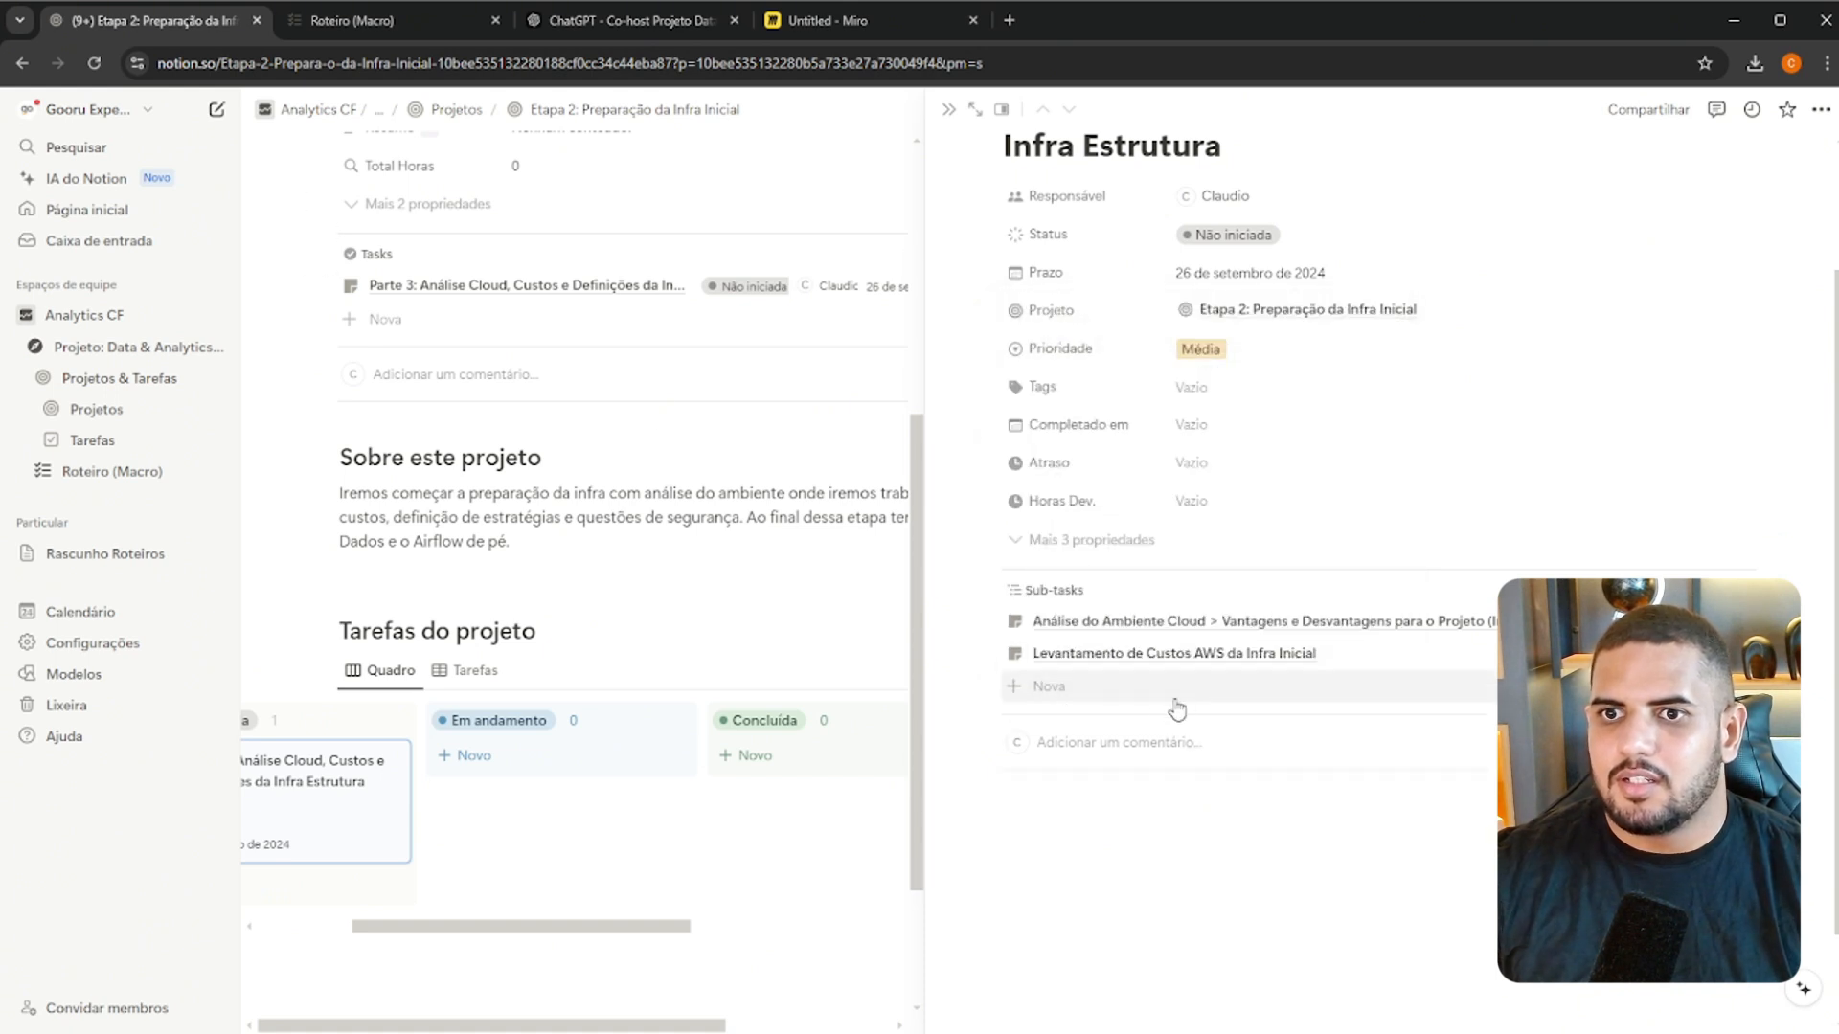
Copy "Definição da Infra" from Roteiro (Macro) and add it as the third sub-task of Parte 3
click(304, 31)
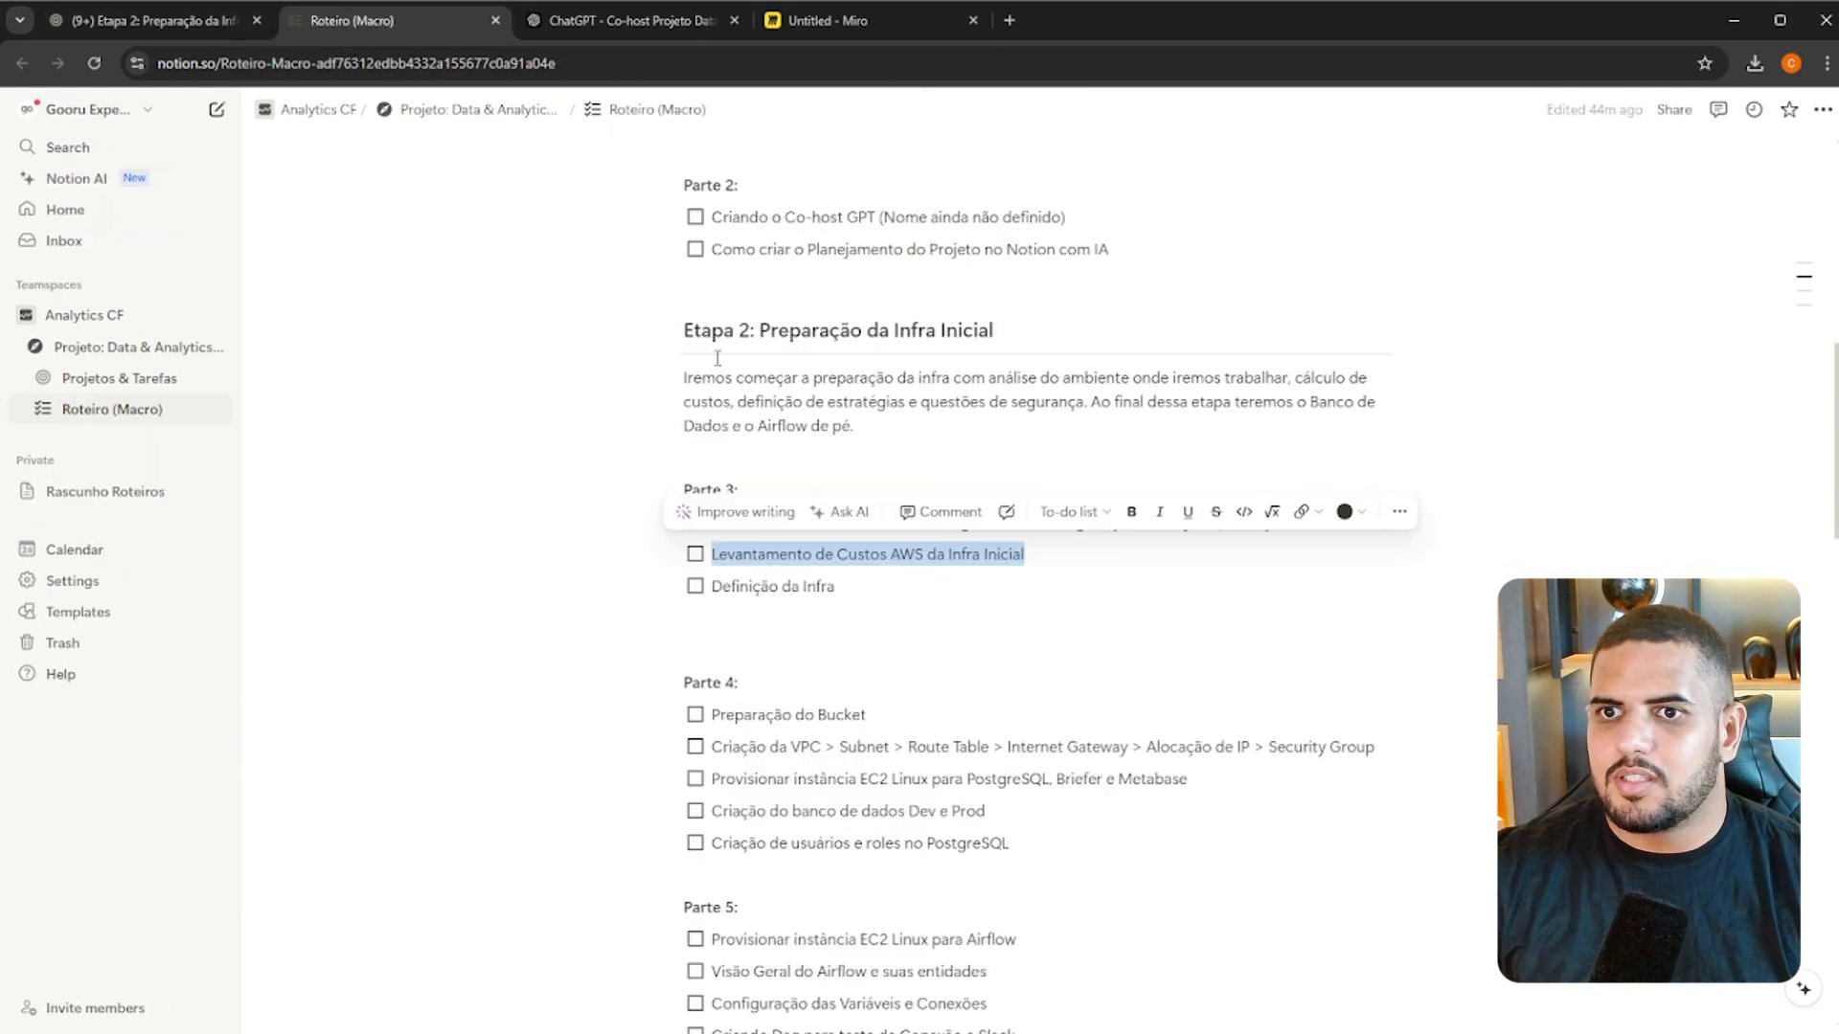
double_click(788, 586)
triple_click(799, 587)
key(ctrl+c)
click(148, 20)
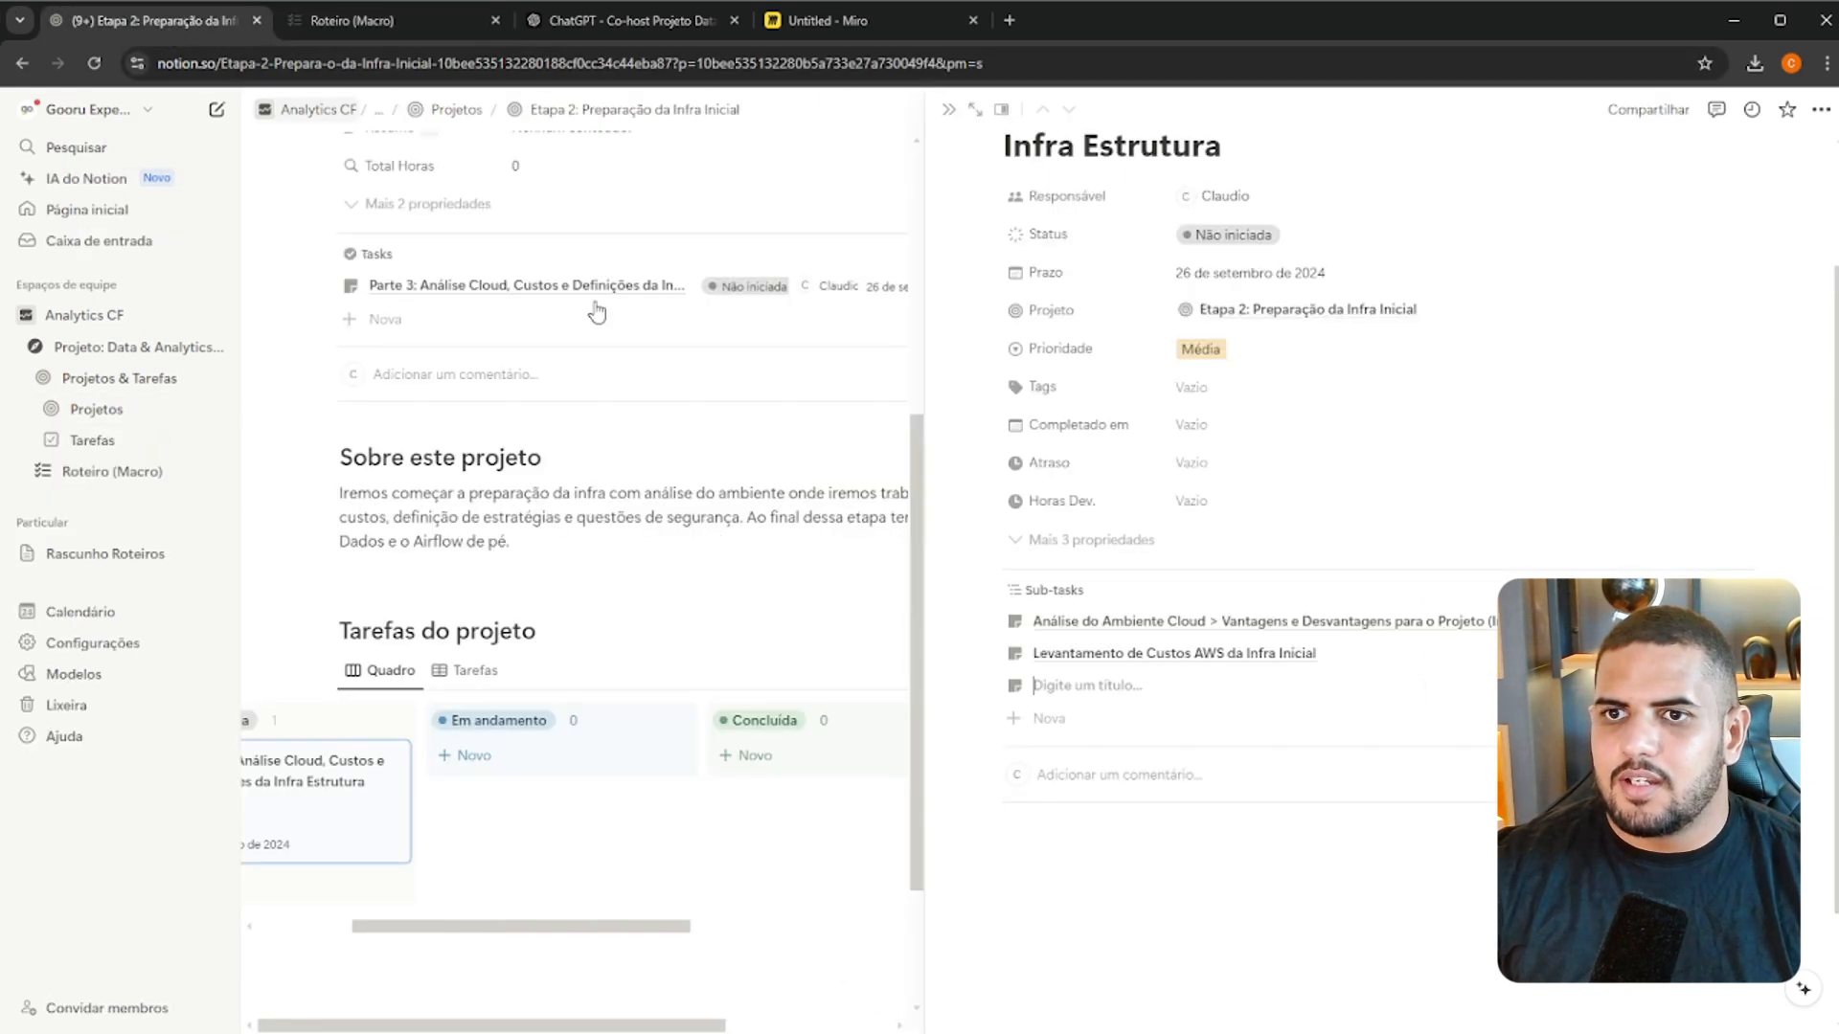
click(1108, 718)
key(ctrl+v)
click(1231, 827)
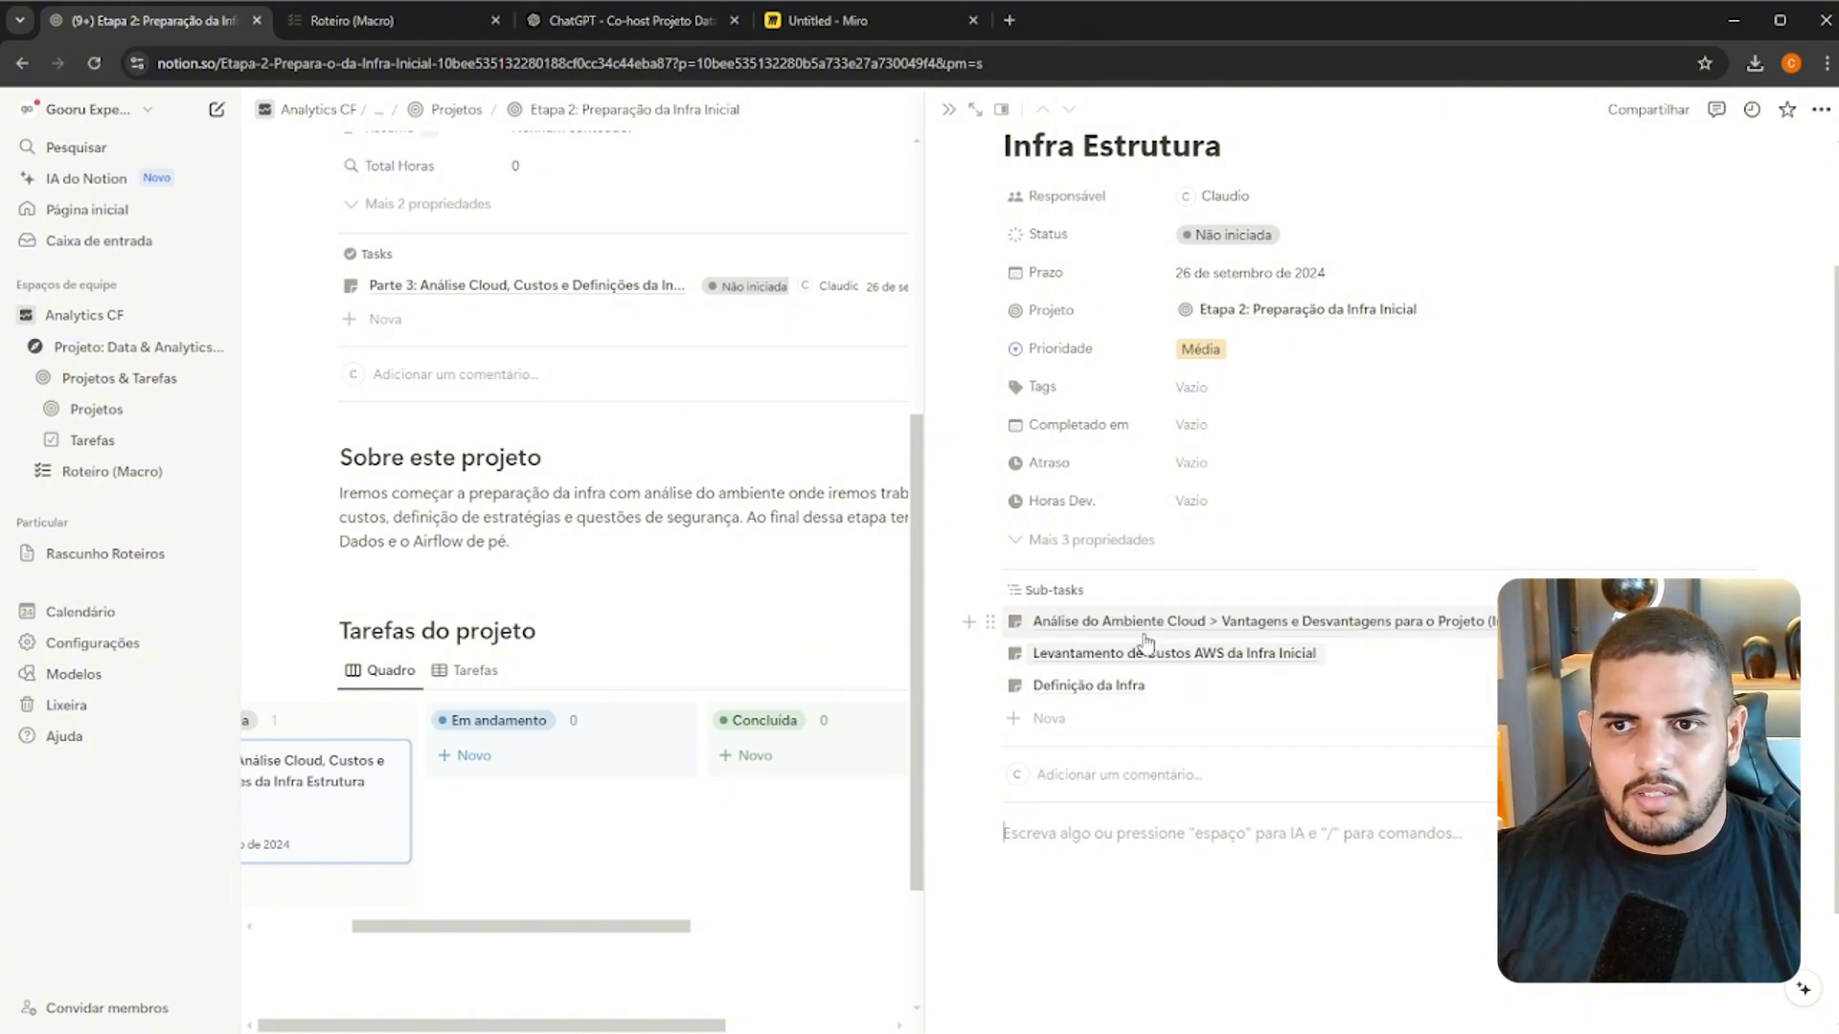
drag(565, 927, 463, 927)
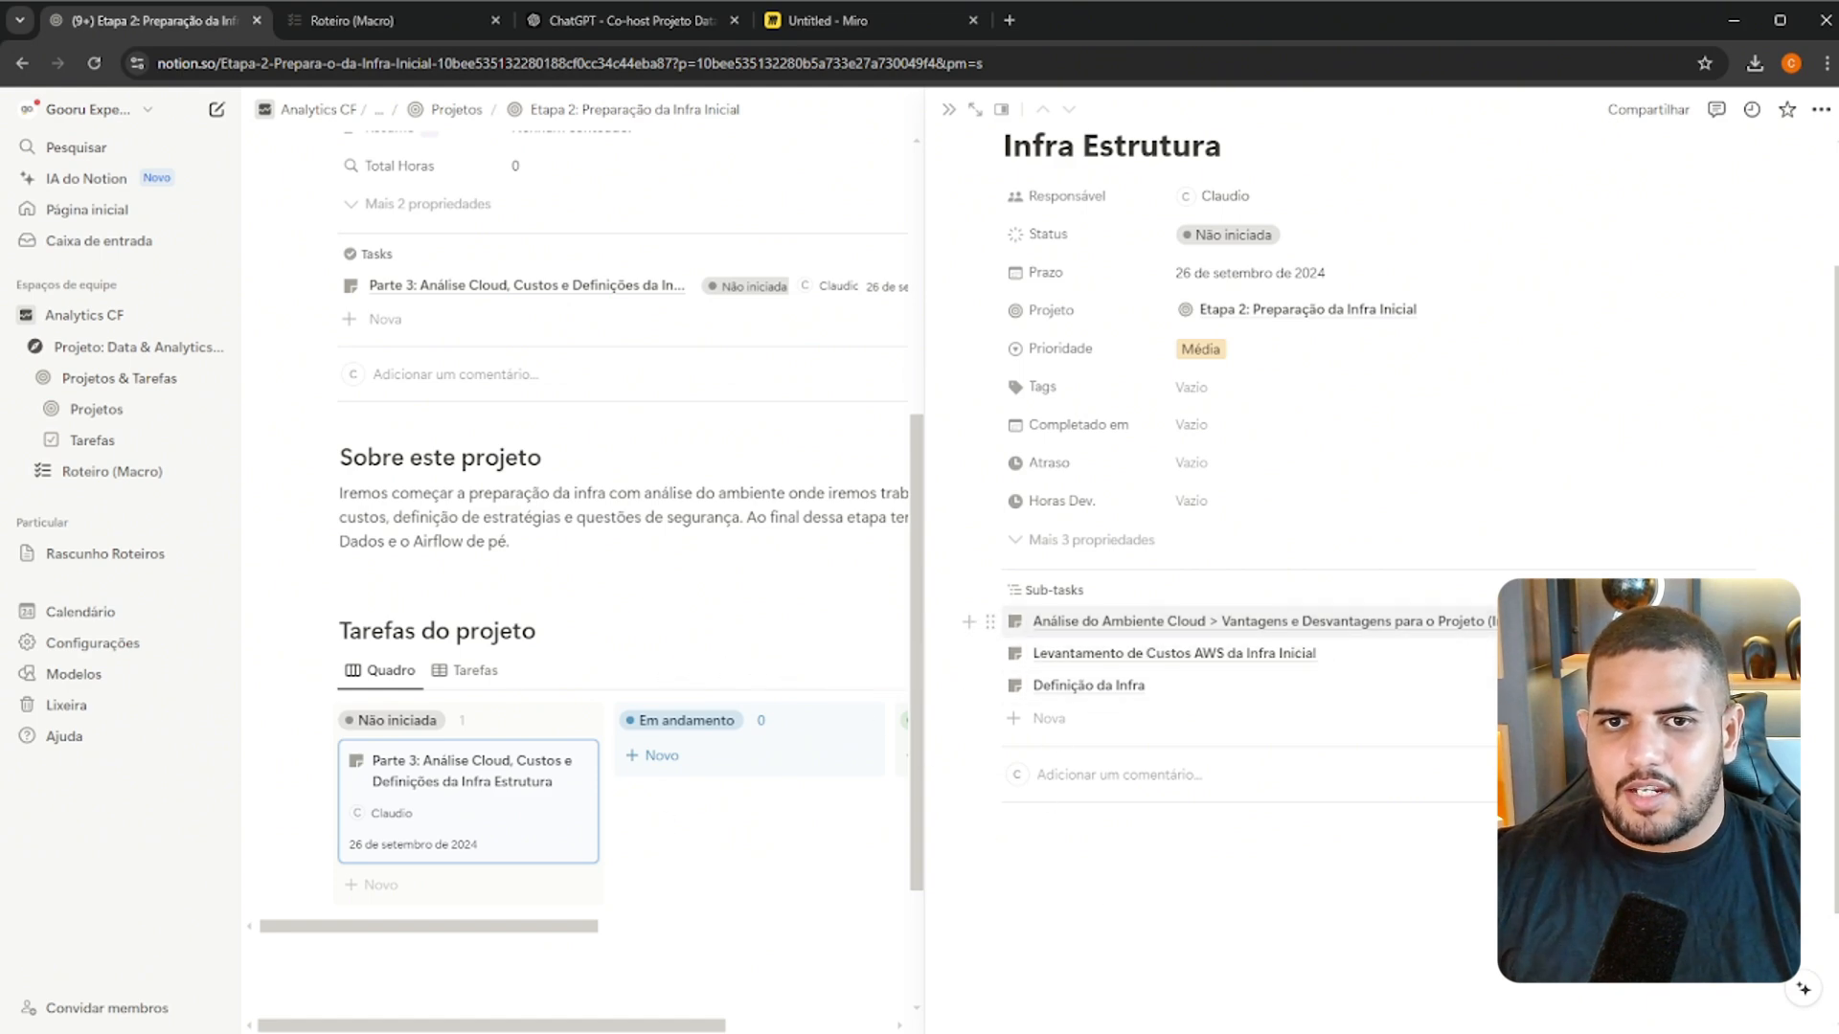
Look over the sub-task "Análise do Ambiente Cloud" and its parent Parte 3, and return to the full Etapa 2 page
click(1446, 620)
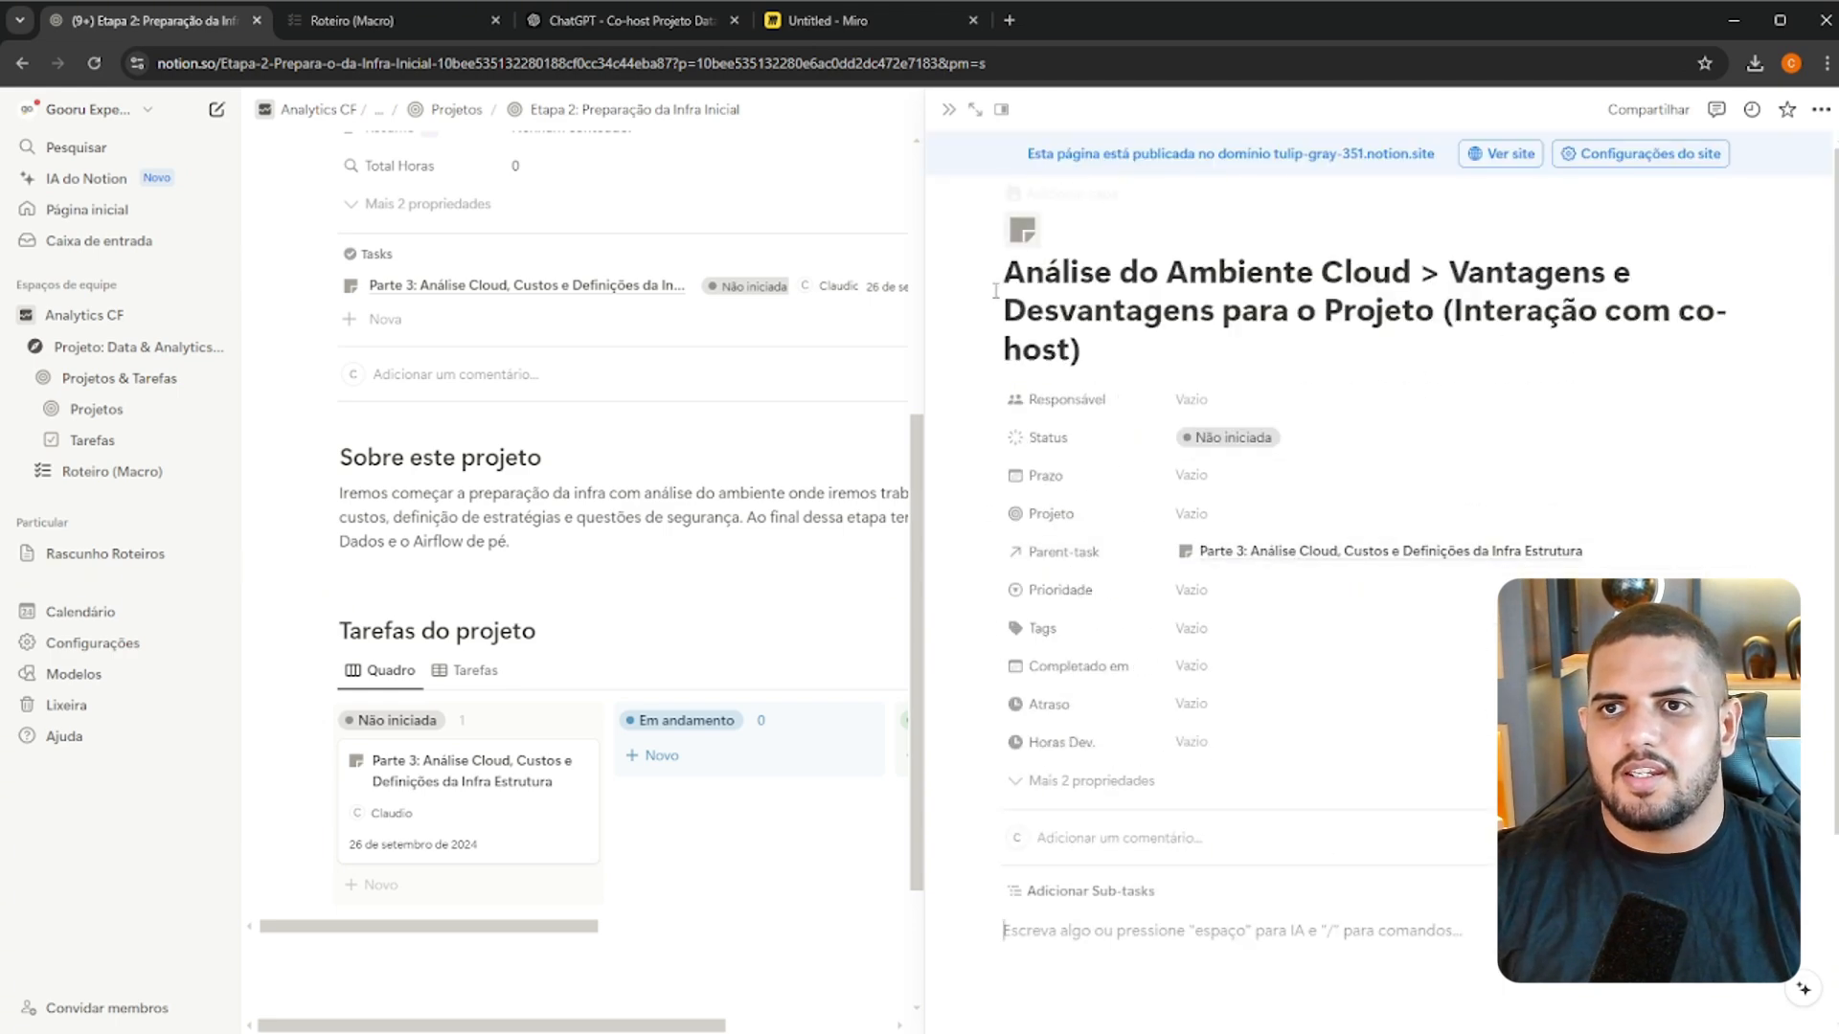
click(560, 791)
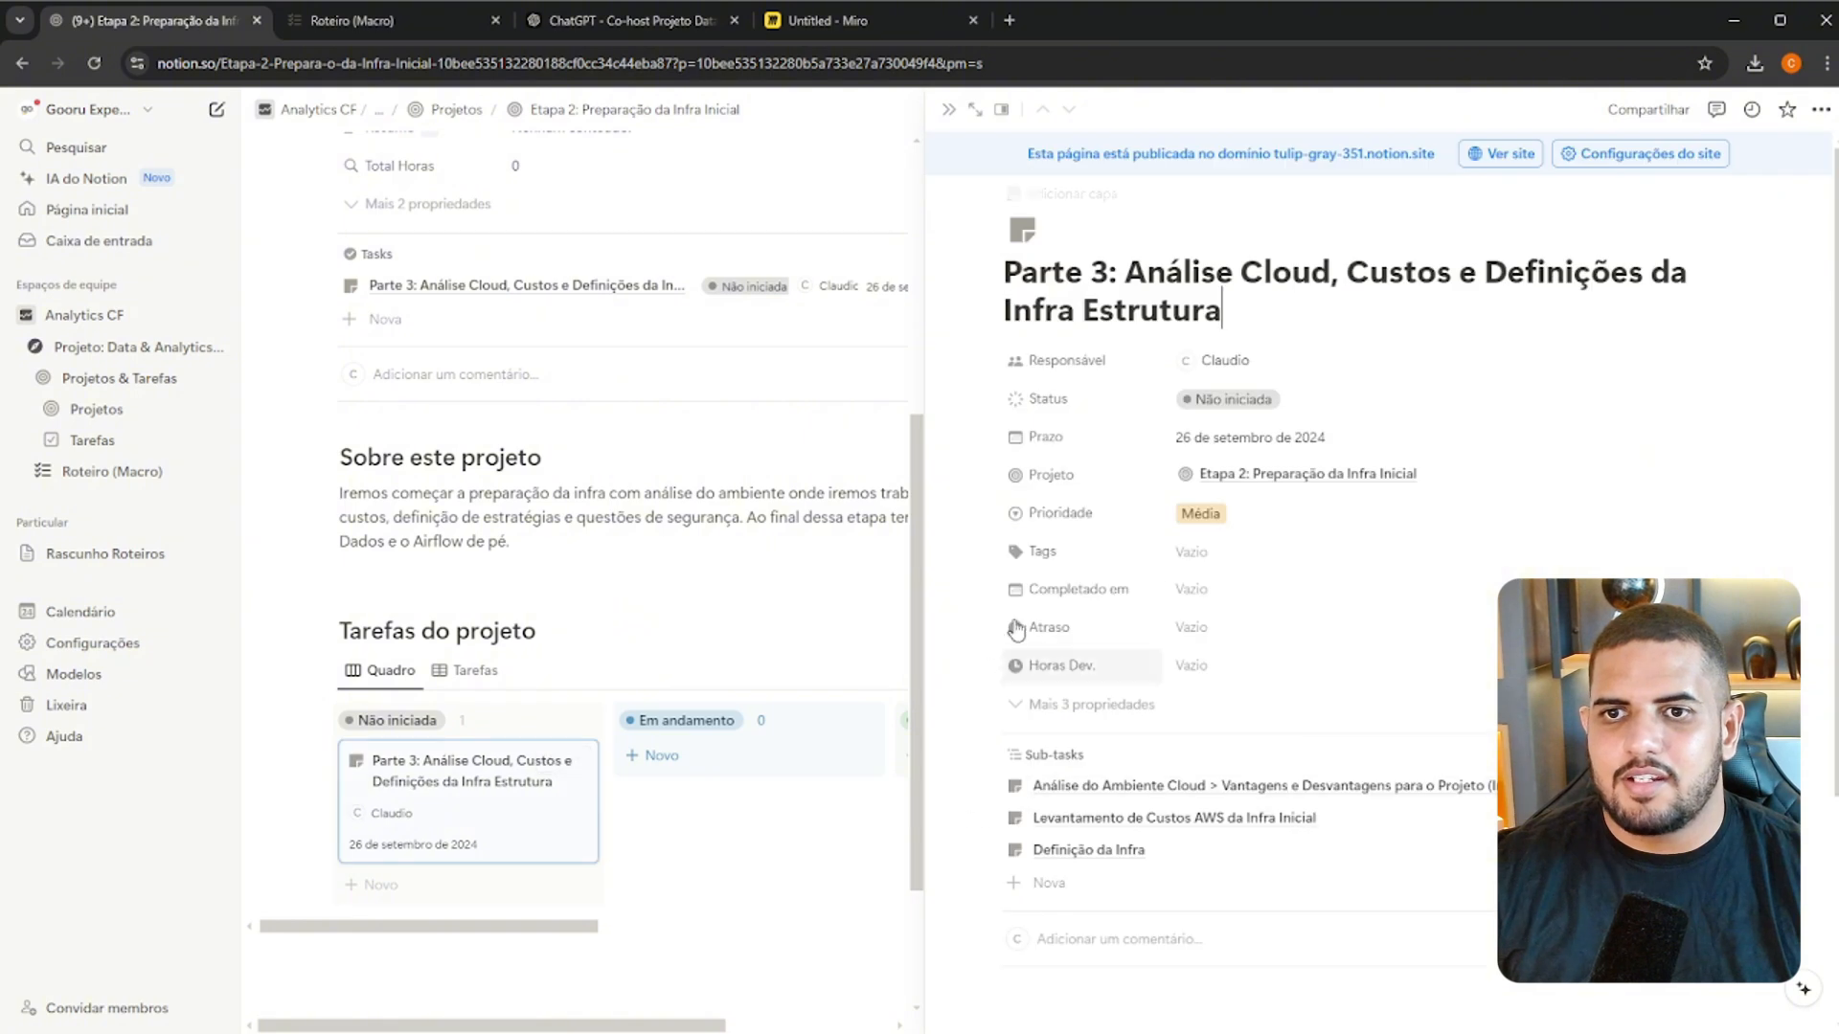
scroll(1359, 749, down, 4)
scroll(1360, 749, up, 5)
click(948, 109)
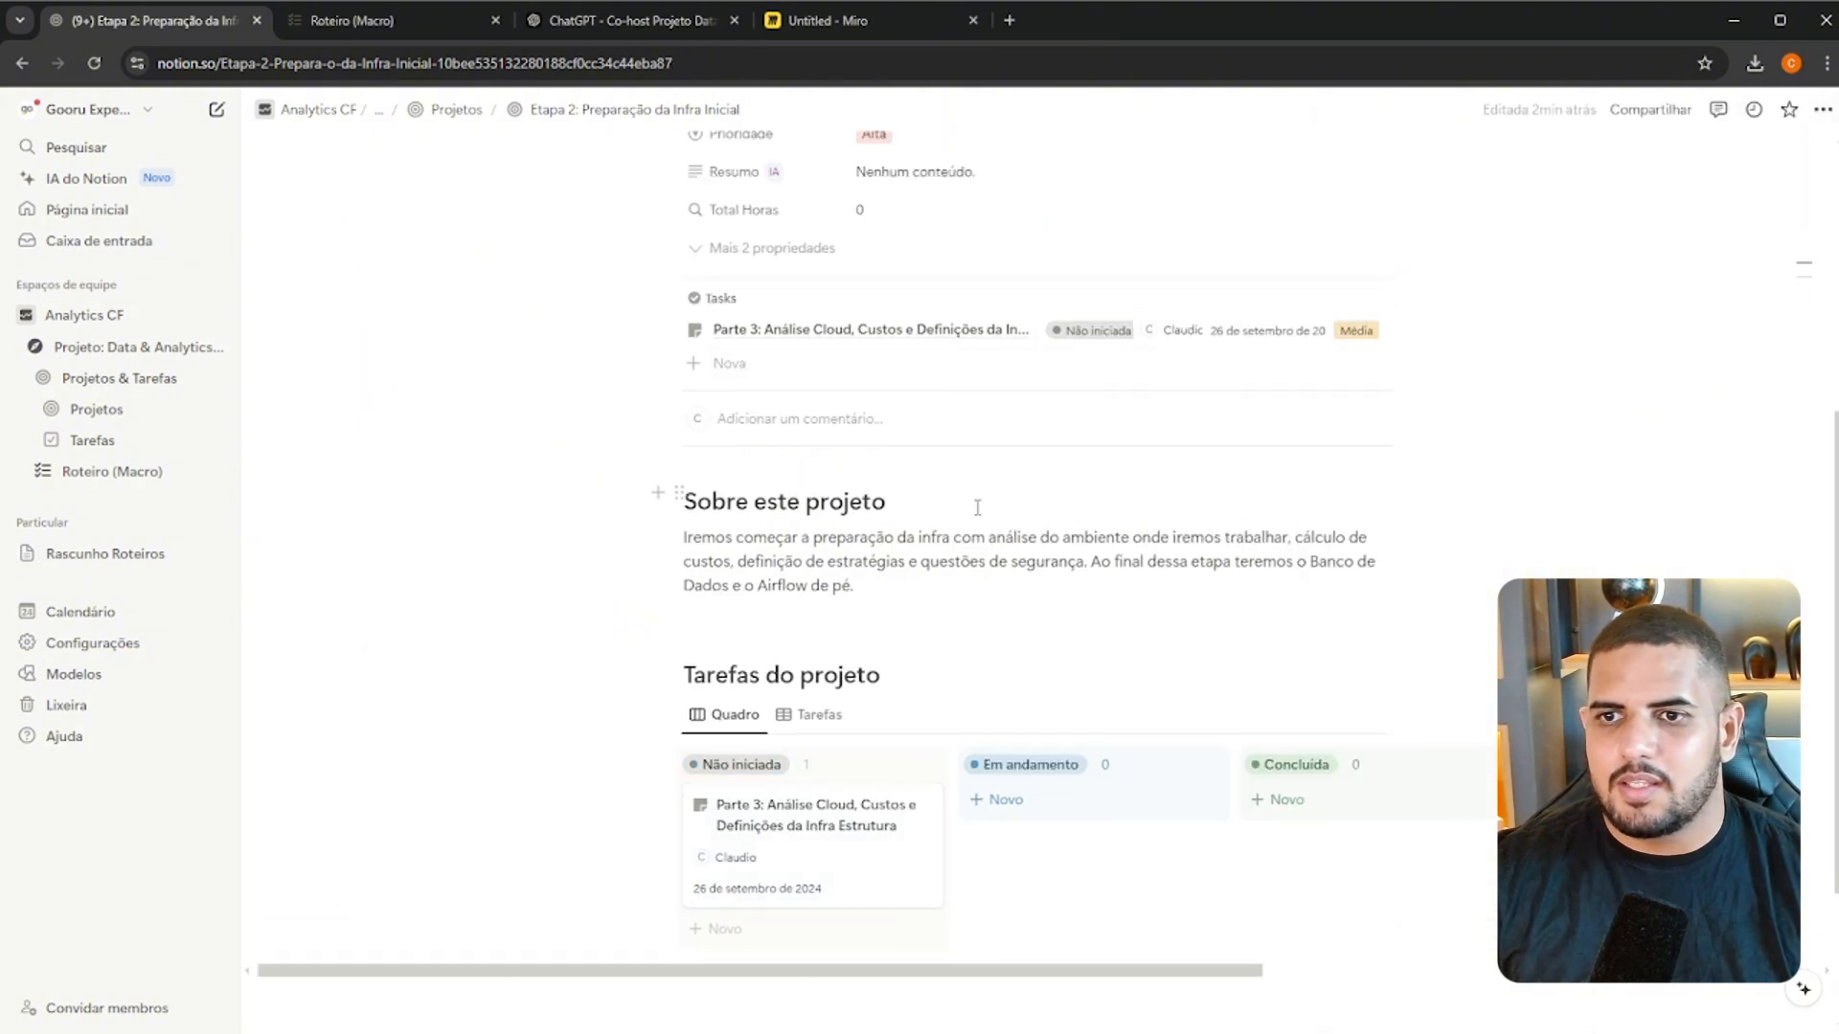
Add a new task card under Não iniciada on the Etapa 2 task board
scroll(923, 862, down, 3)
scroll(935, 817, up, 1)
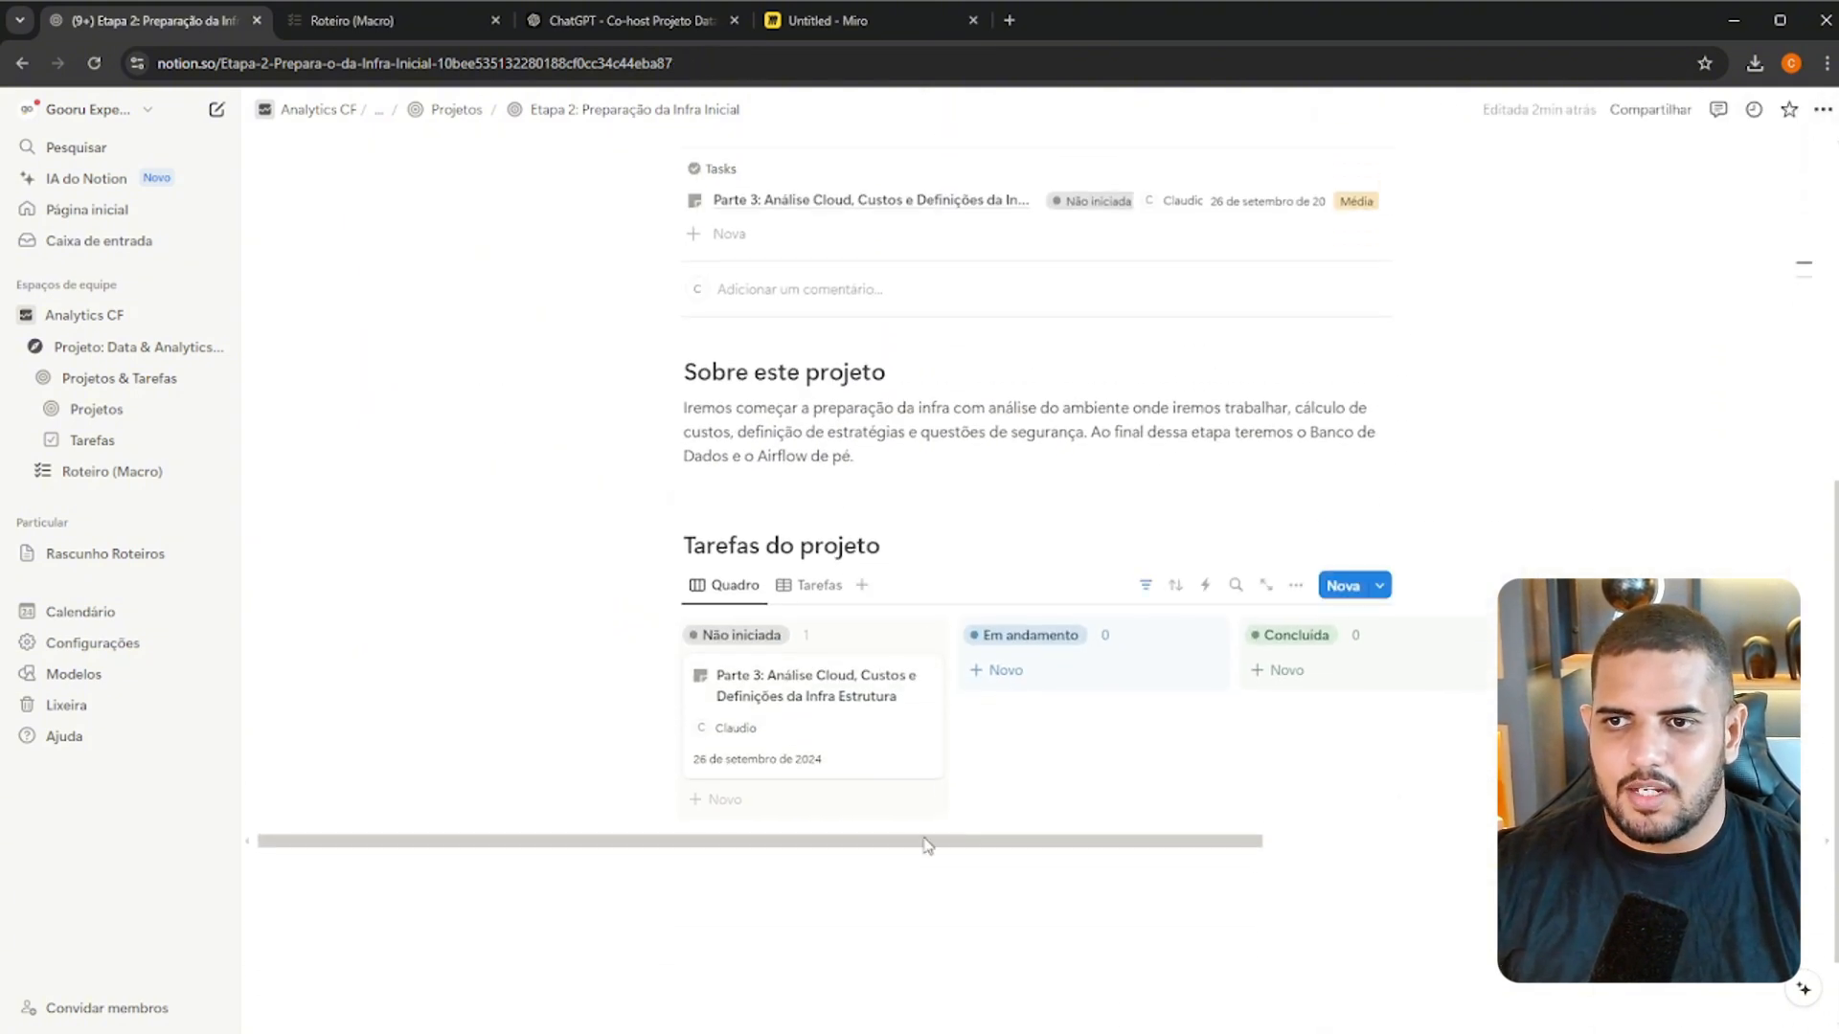
click(792, 798)
Review the Parte 4 checklist items in Roteiro (Macro) to find a fitting title for the new task
click(392, 21)
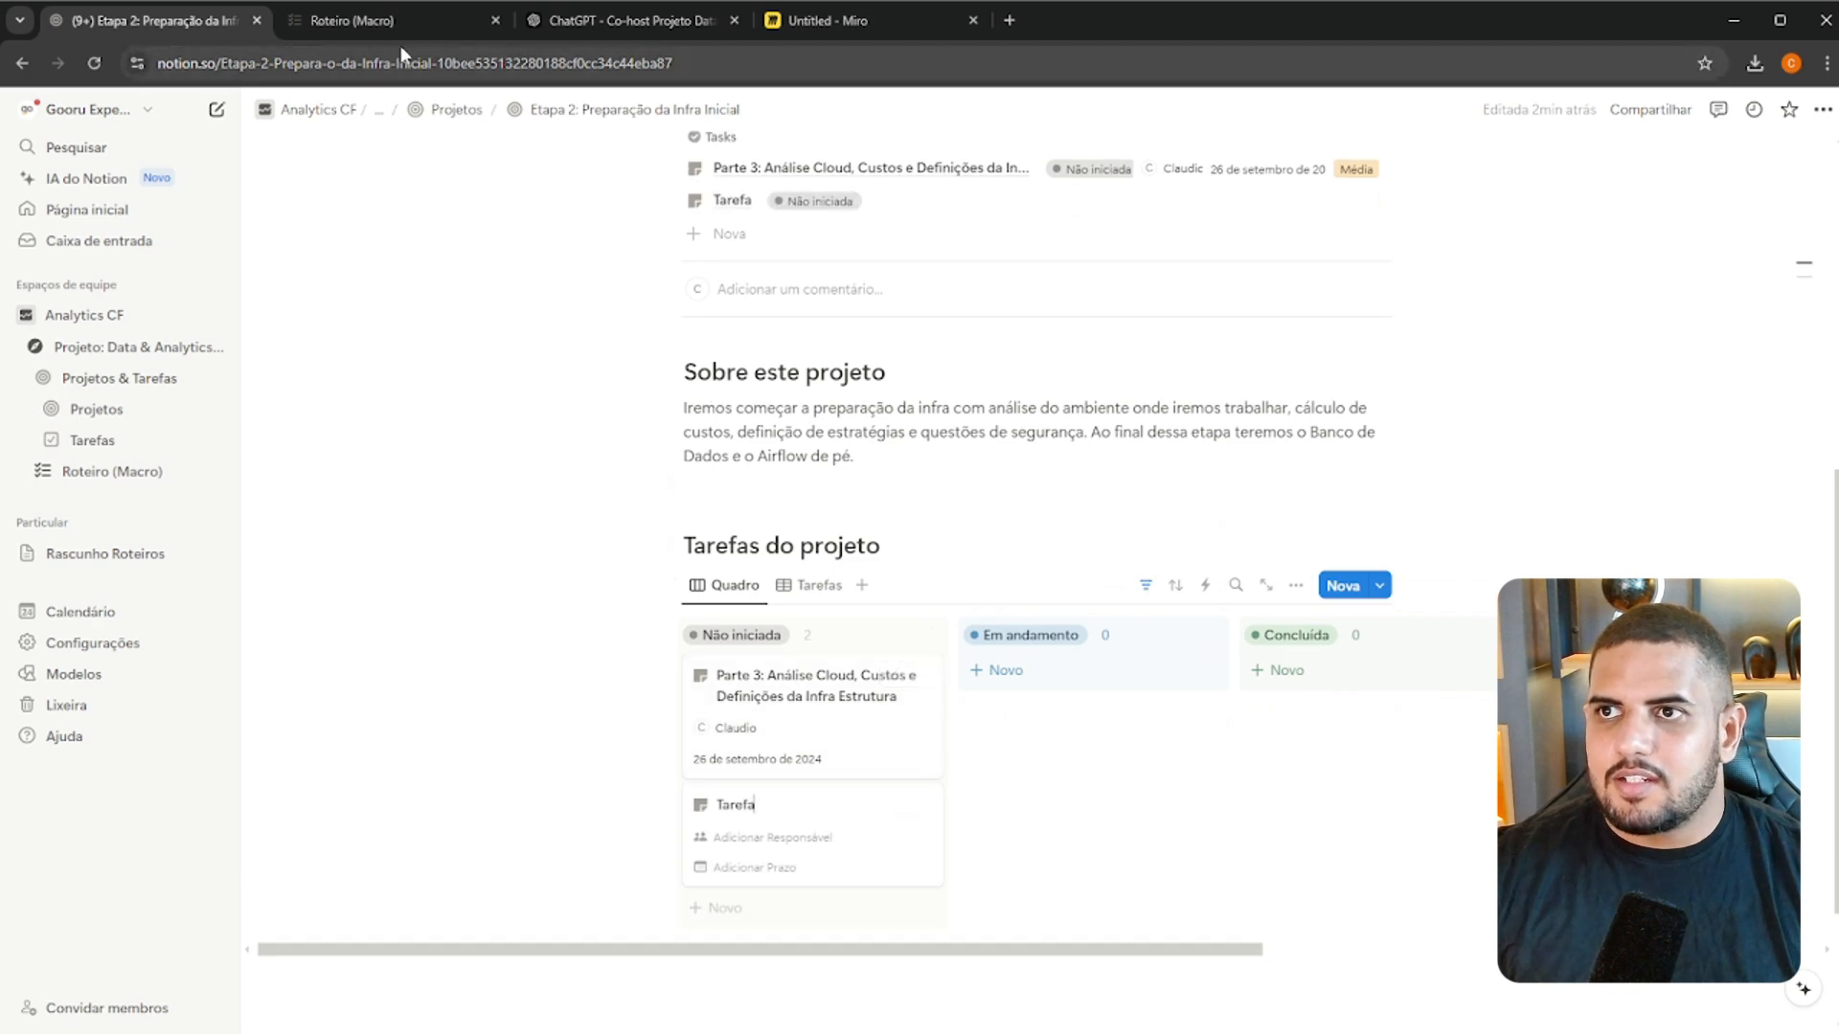
click(791, 628)
scroll(837, 628, down, 2)
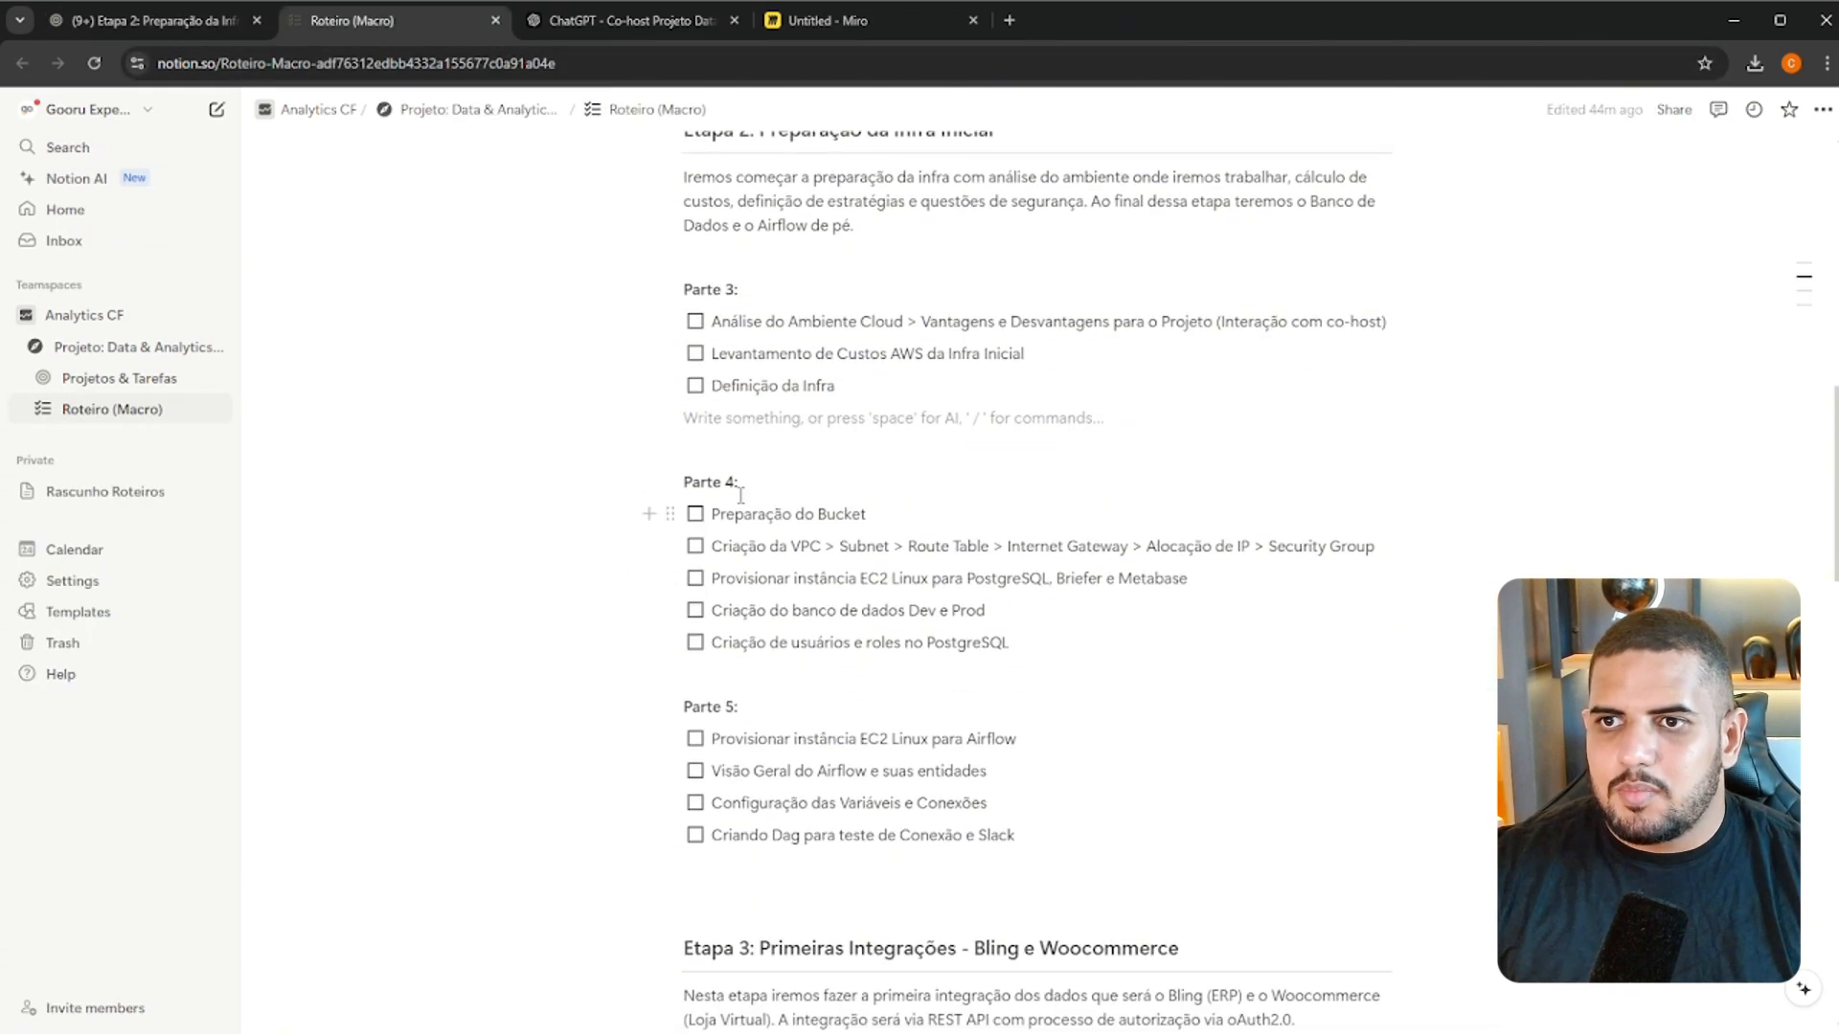
double_click(717, 483)
click(774, 517)
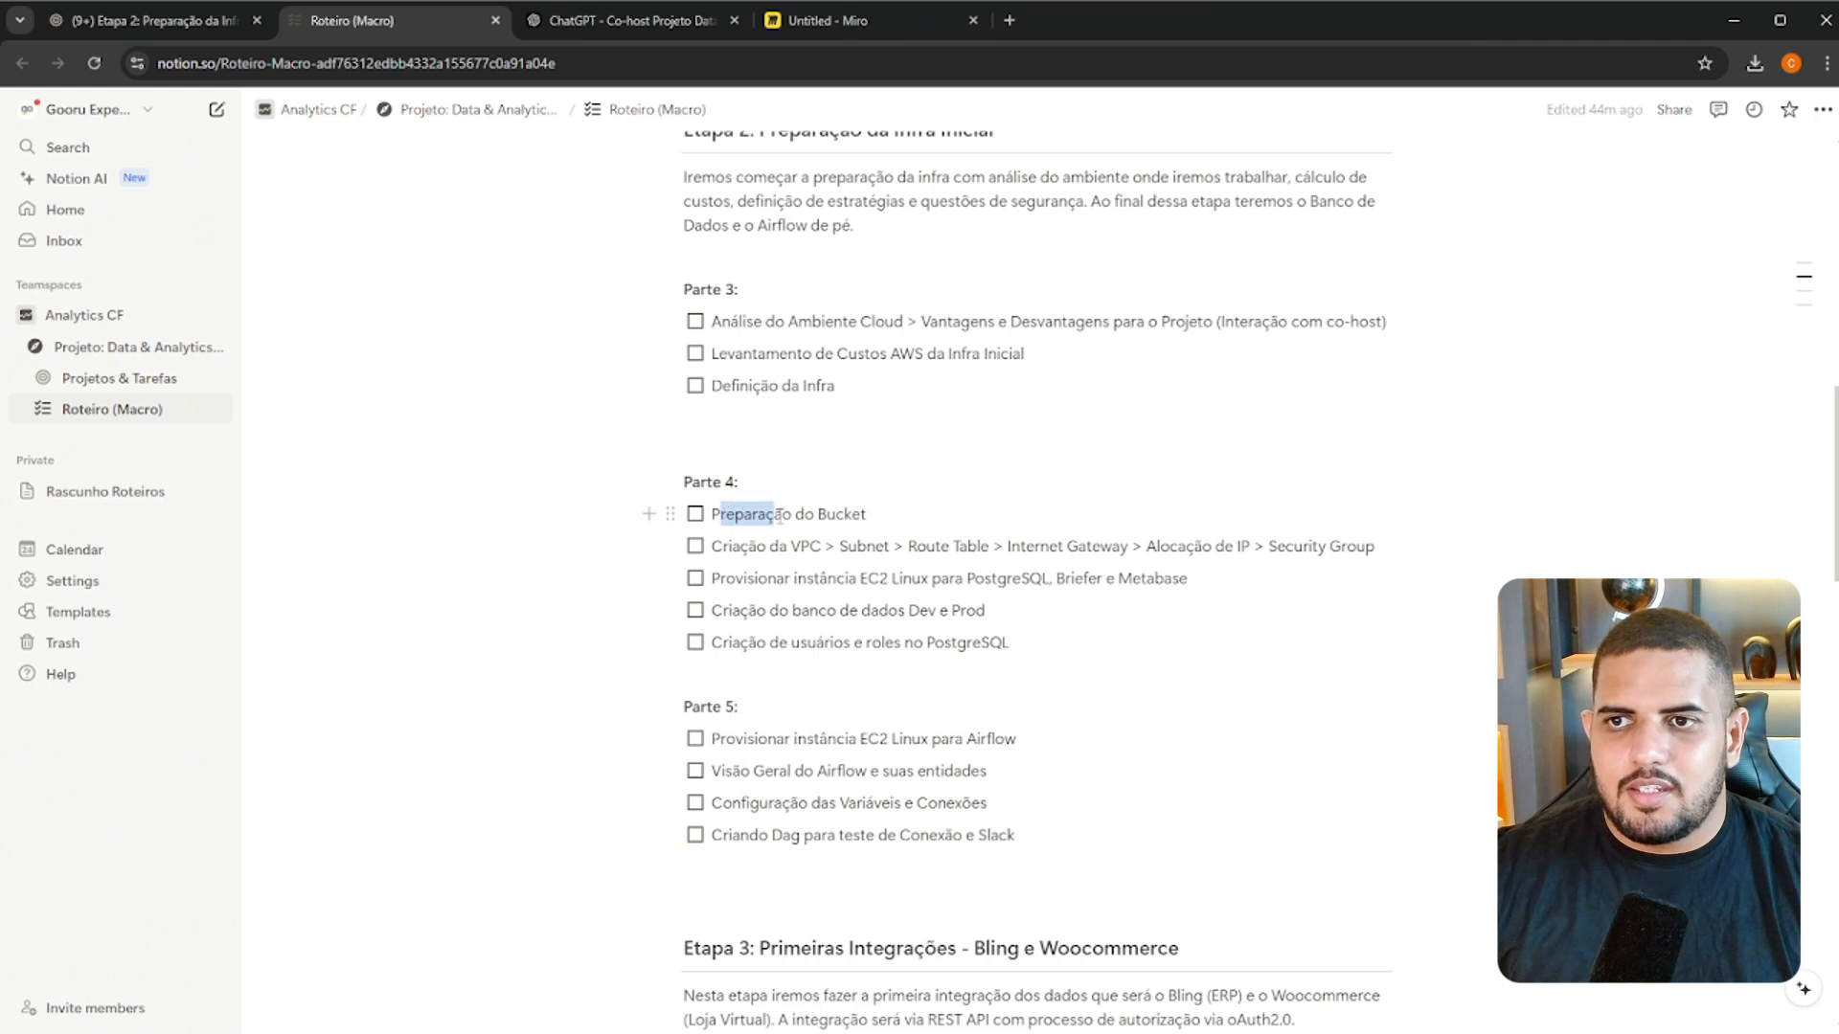
drag(779, 518, 866, 517)
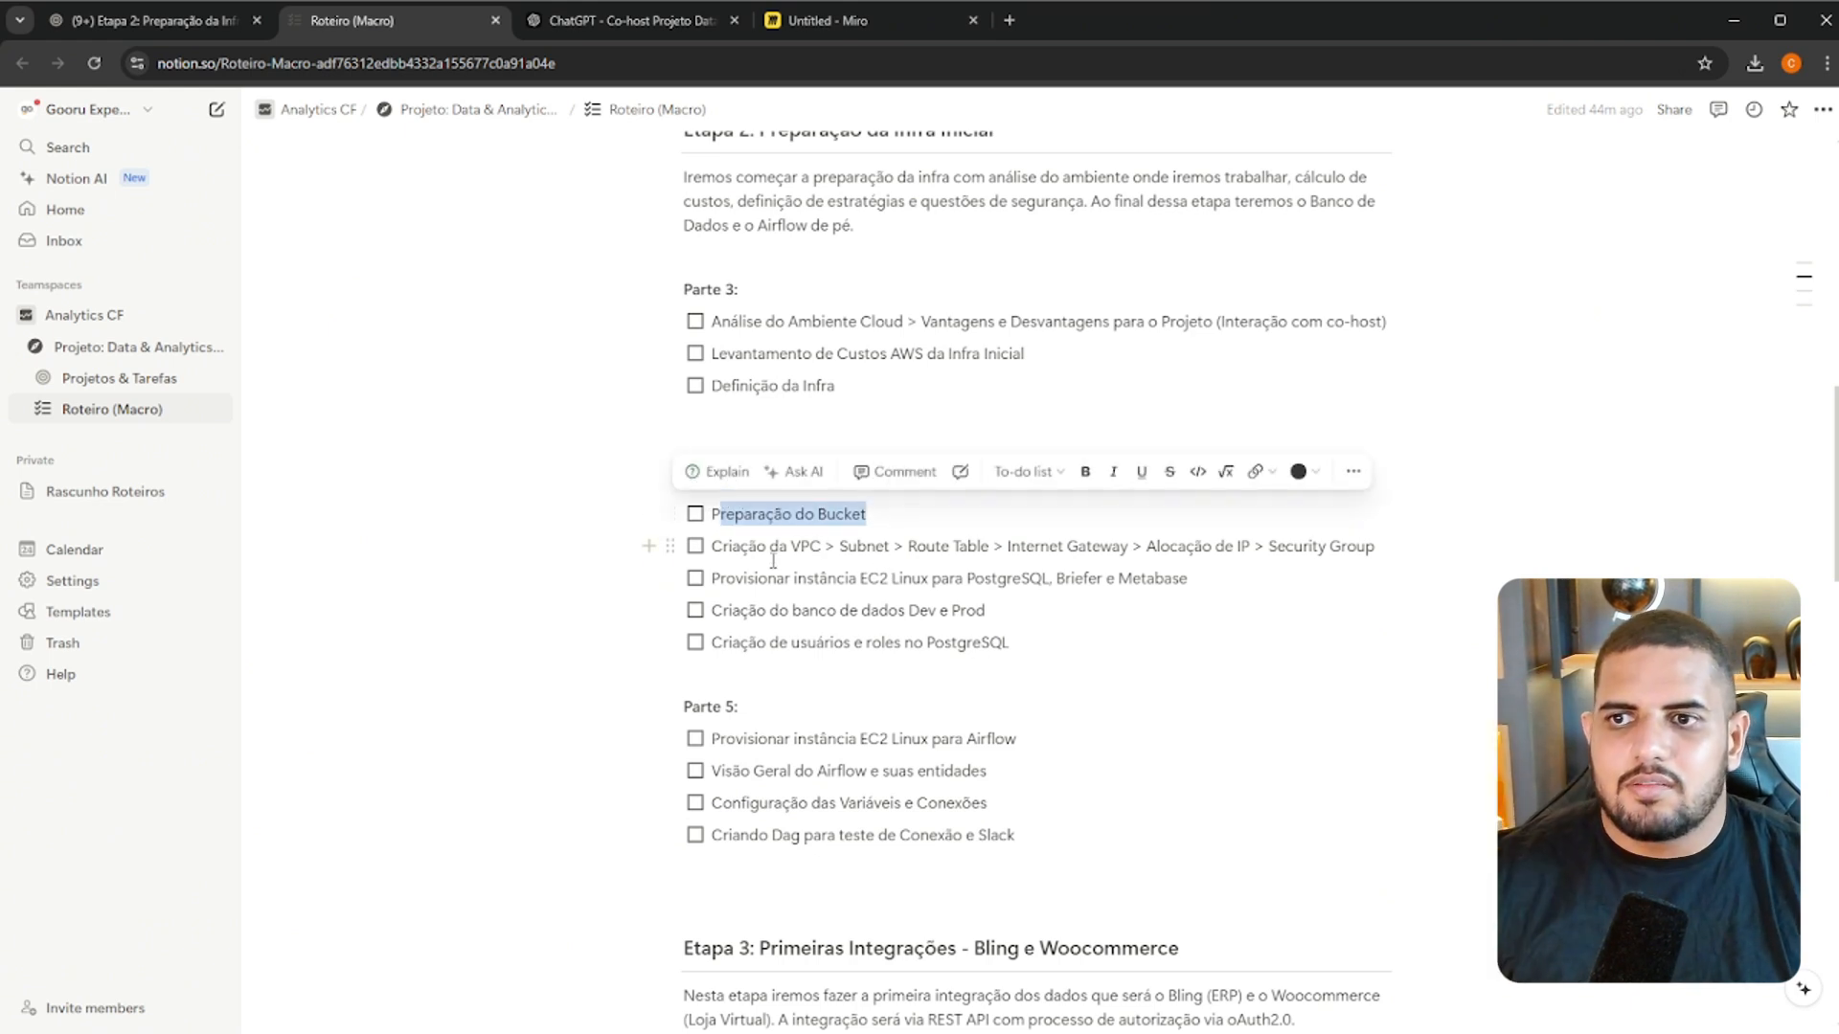
drag(768, 545, 906, 546)
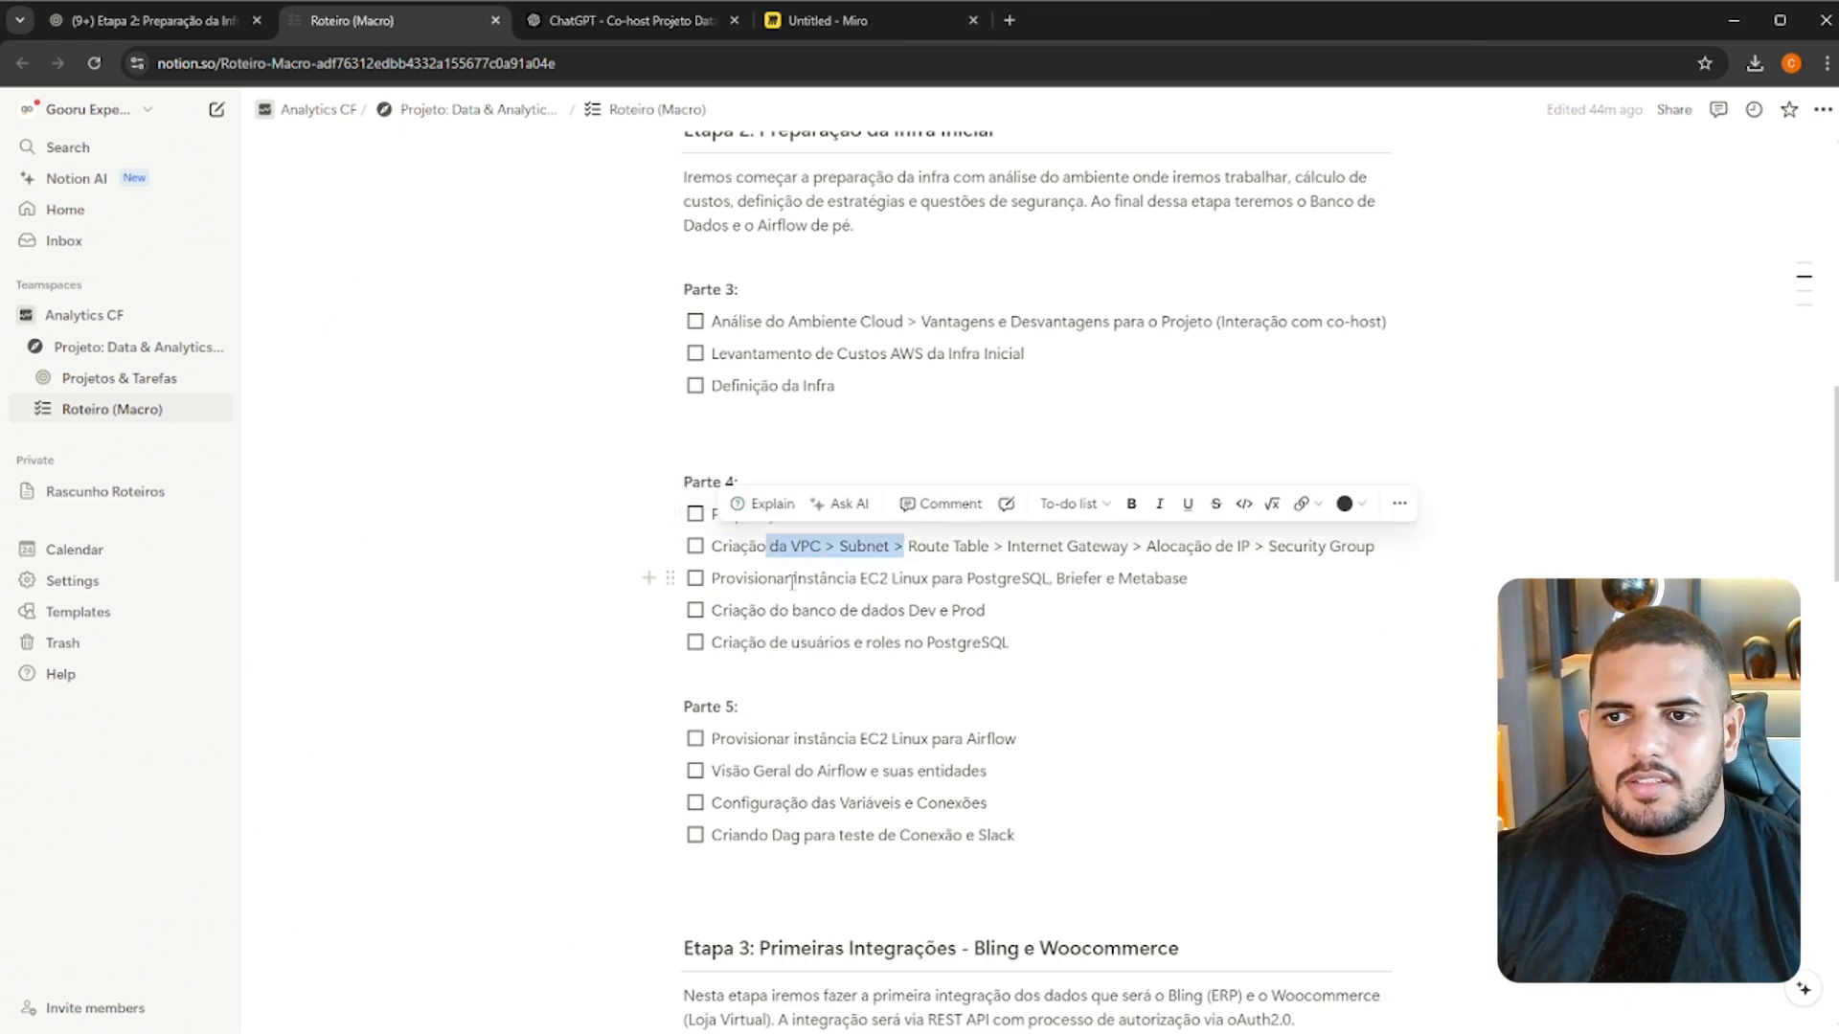
drag(792, 581, 946, 582)
click(963, 613)
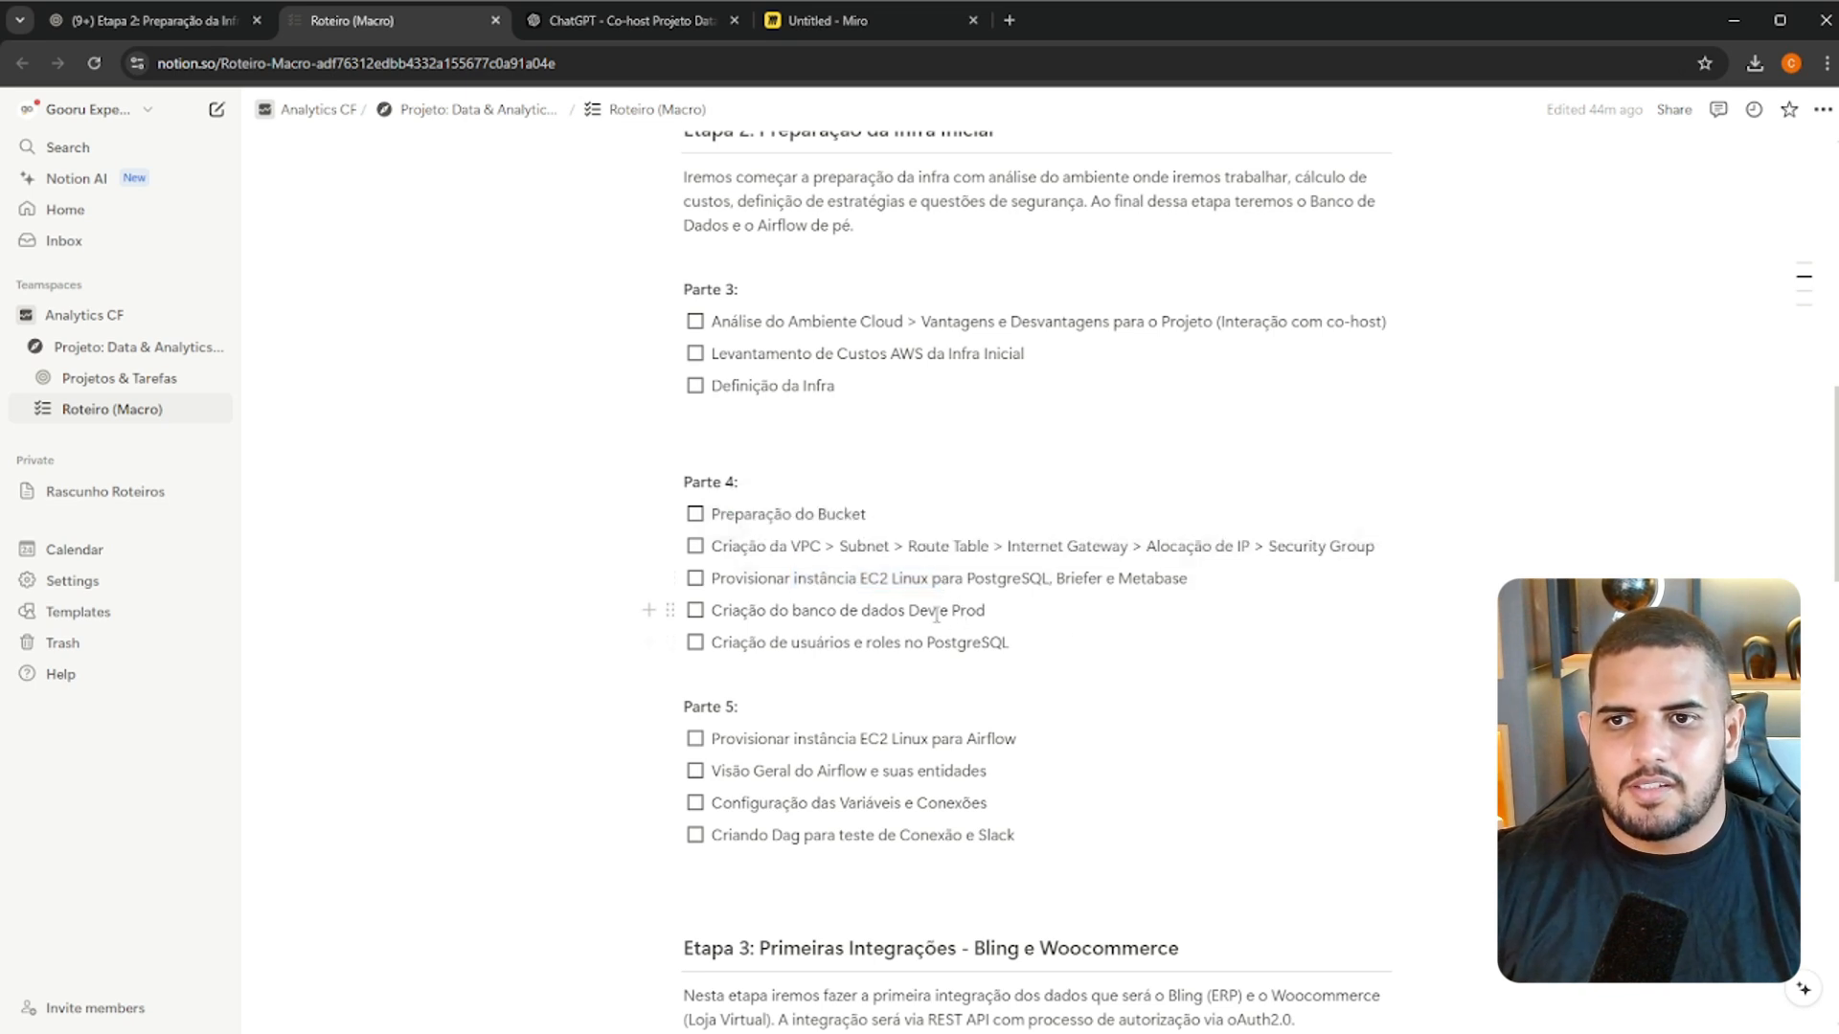
drag(771, 614, 986, 614)
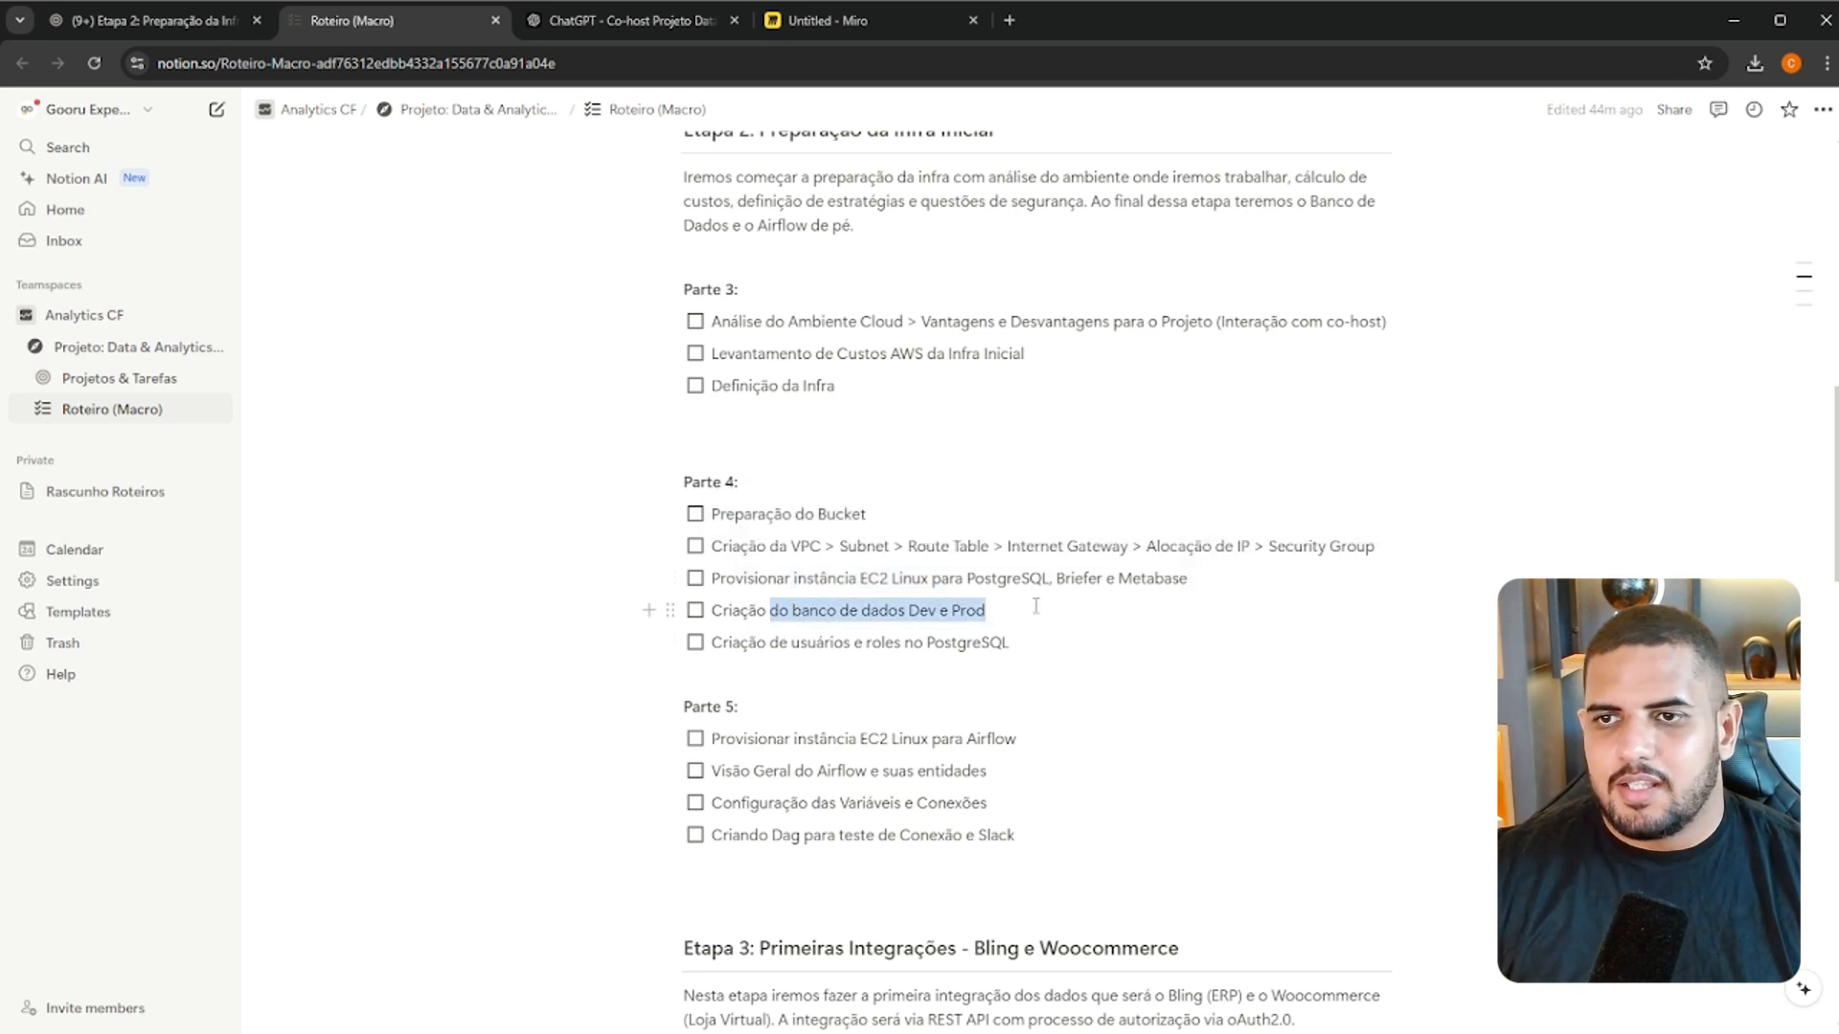
Name the new Etapa 2 task "Parte 4: Provisionamento da Infra de Banco, Briefer e Metabase"
click(172, 20)
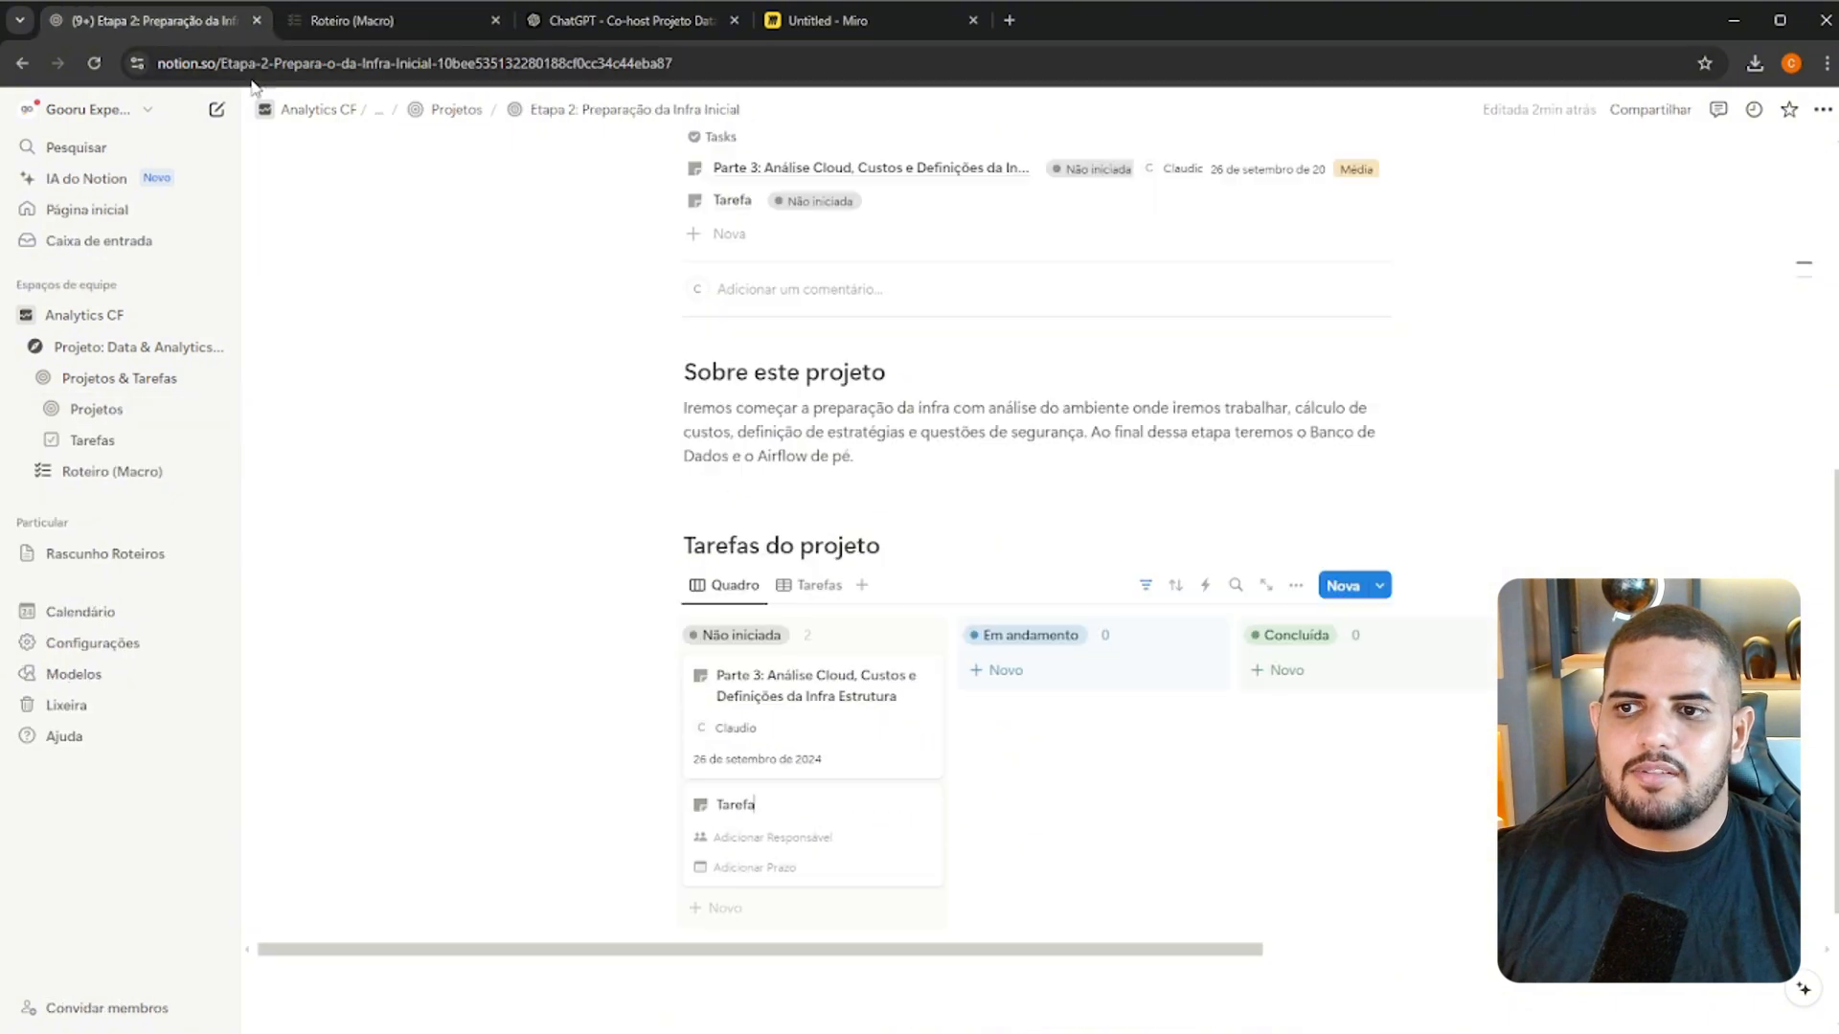
text(Prat)
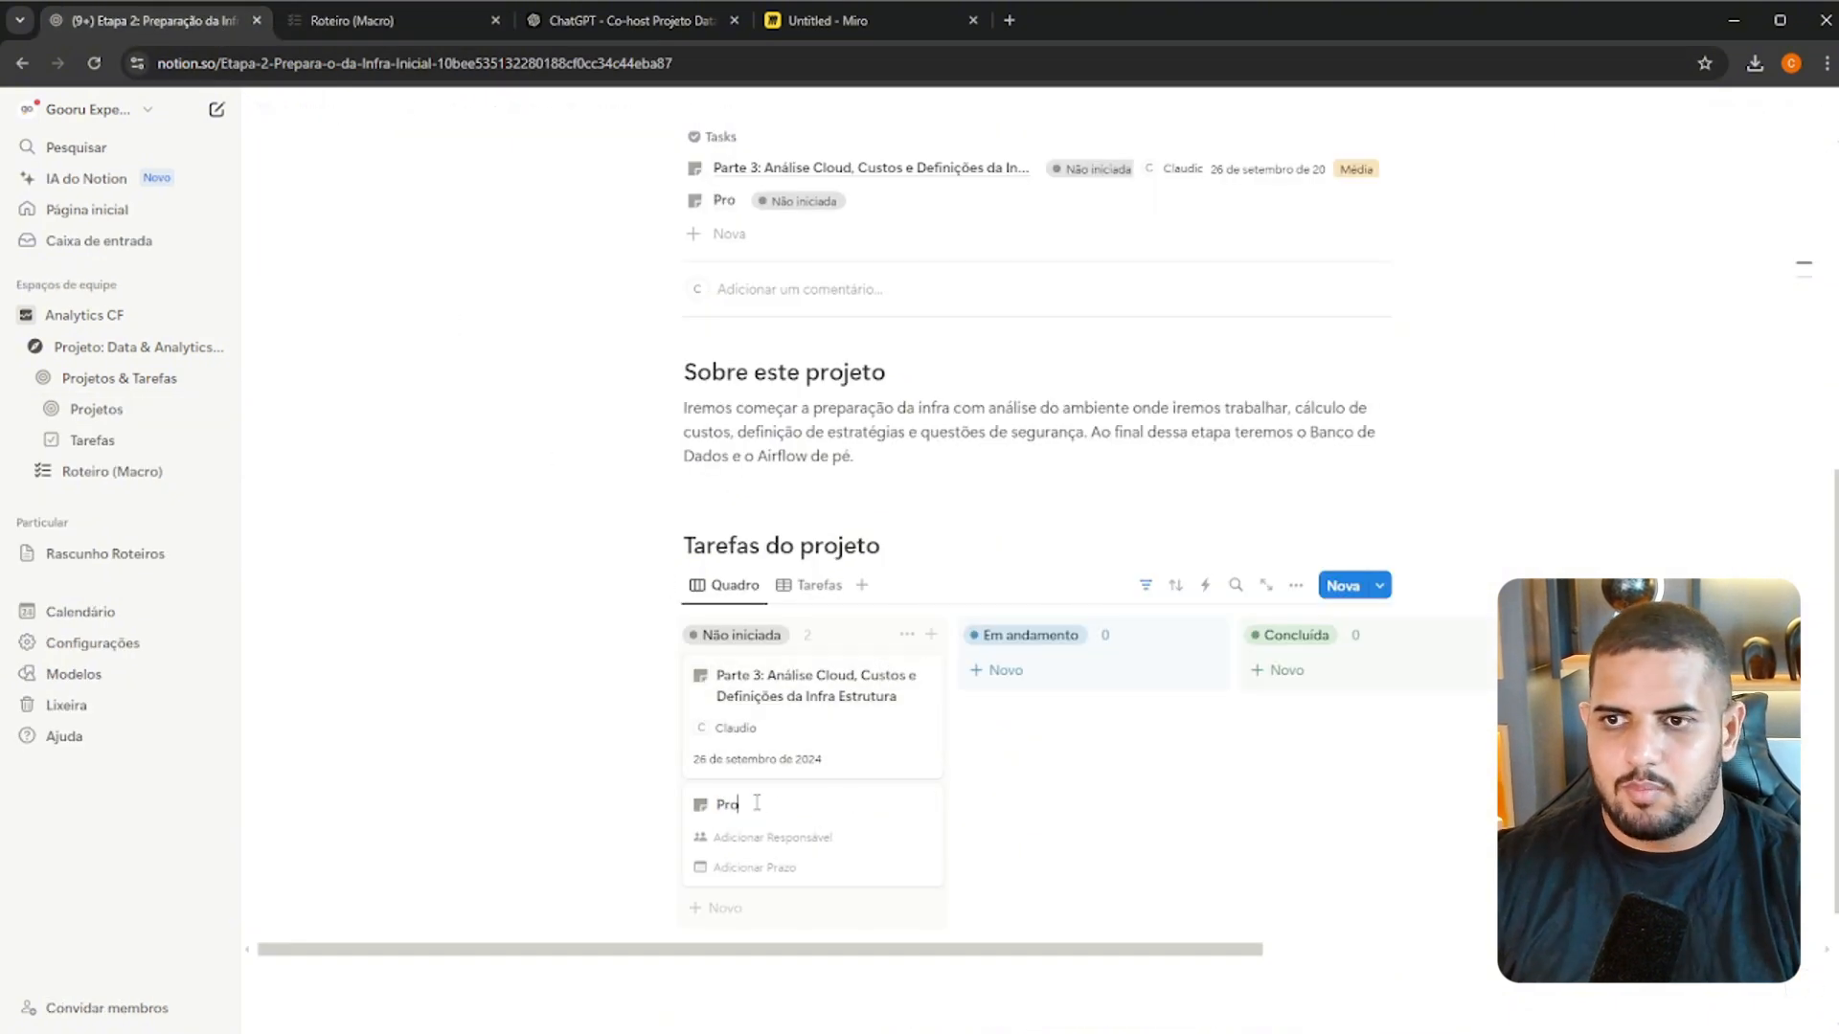
key(BackSpace)
key(BackSpace)
key(BackSpace)
key(BackSpace)
text(Parte 4: )
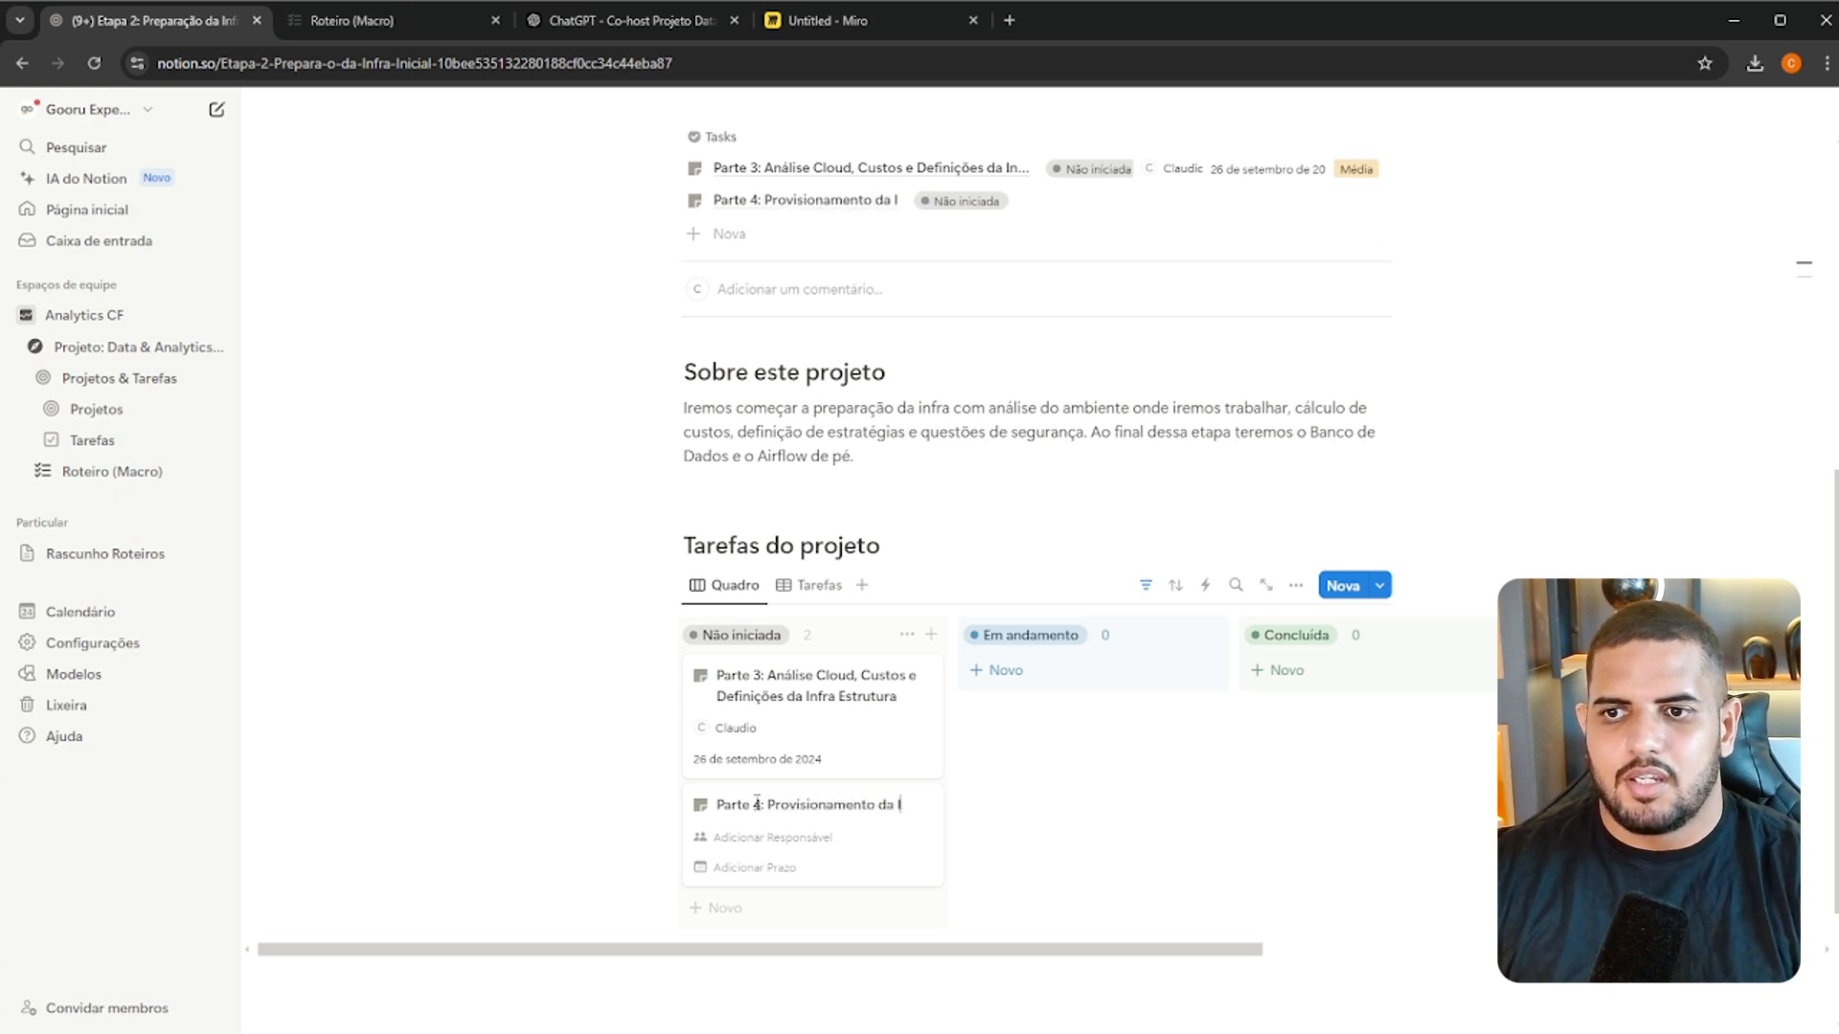
text(de Banco, Briefer e)
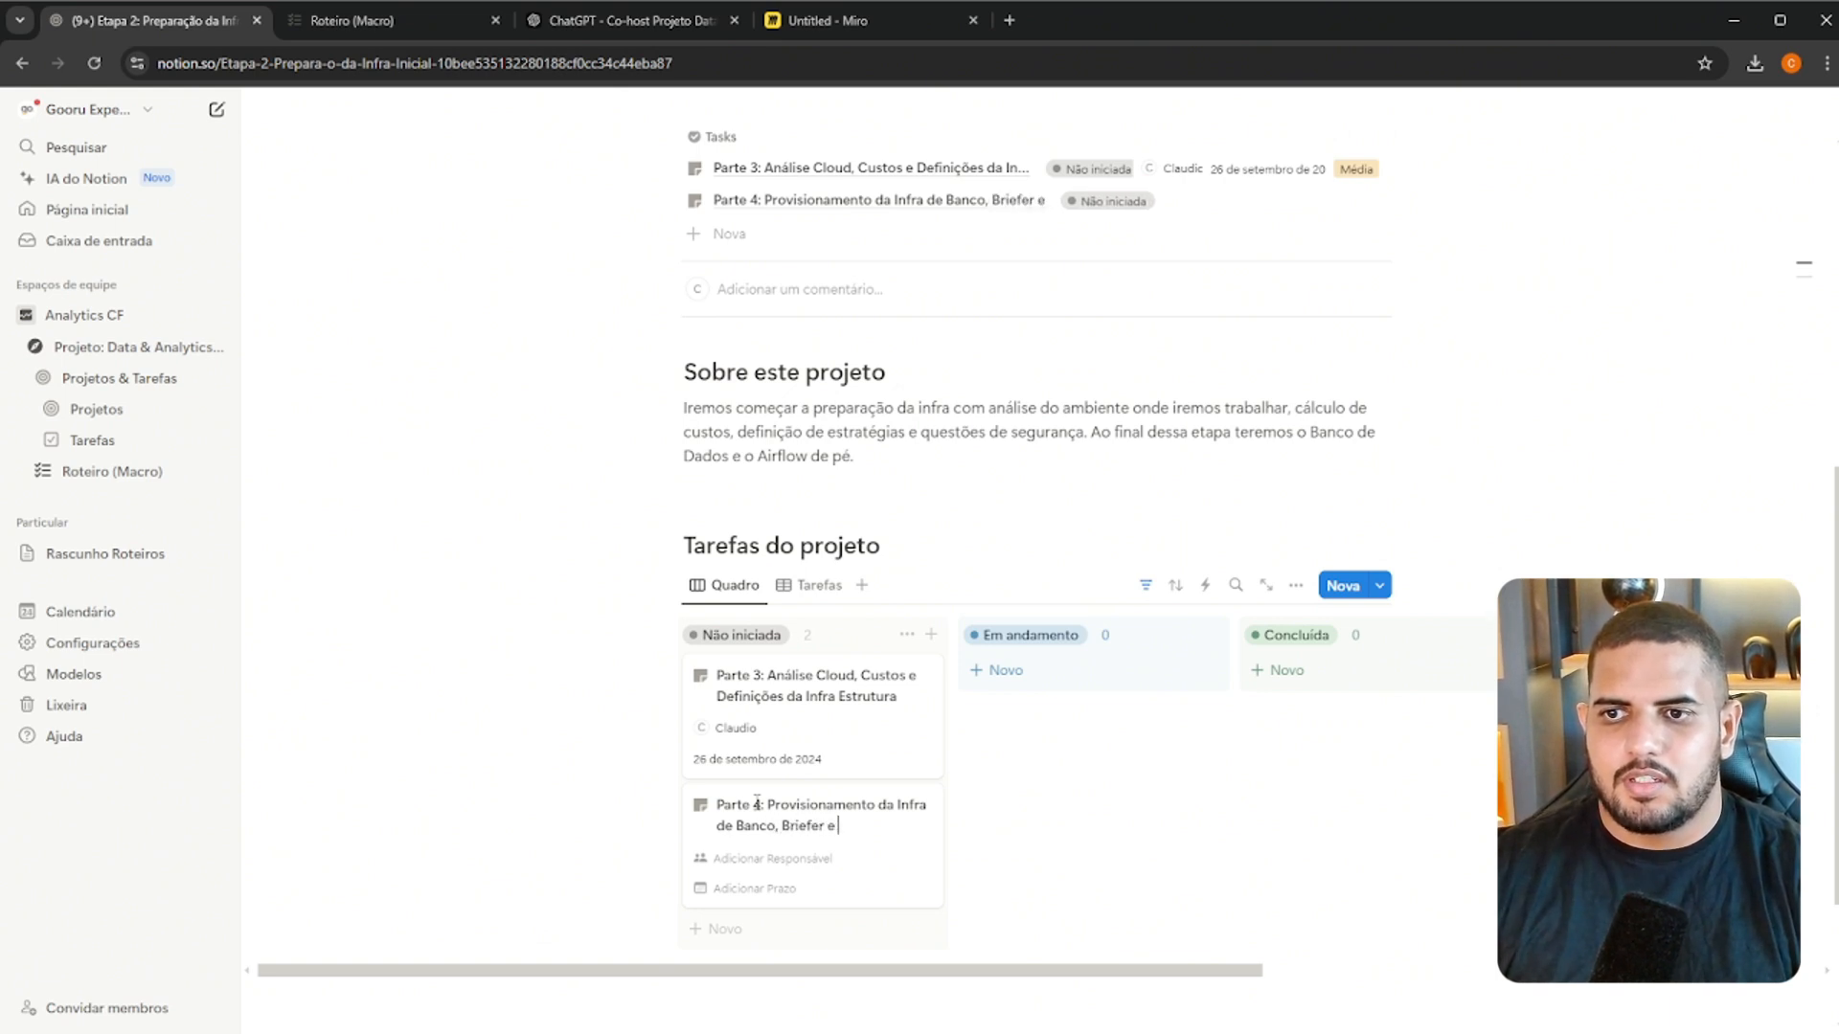
text(se)
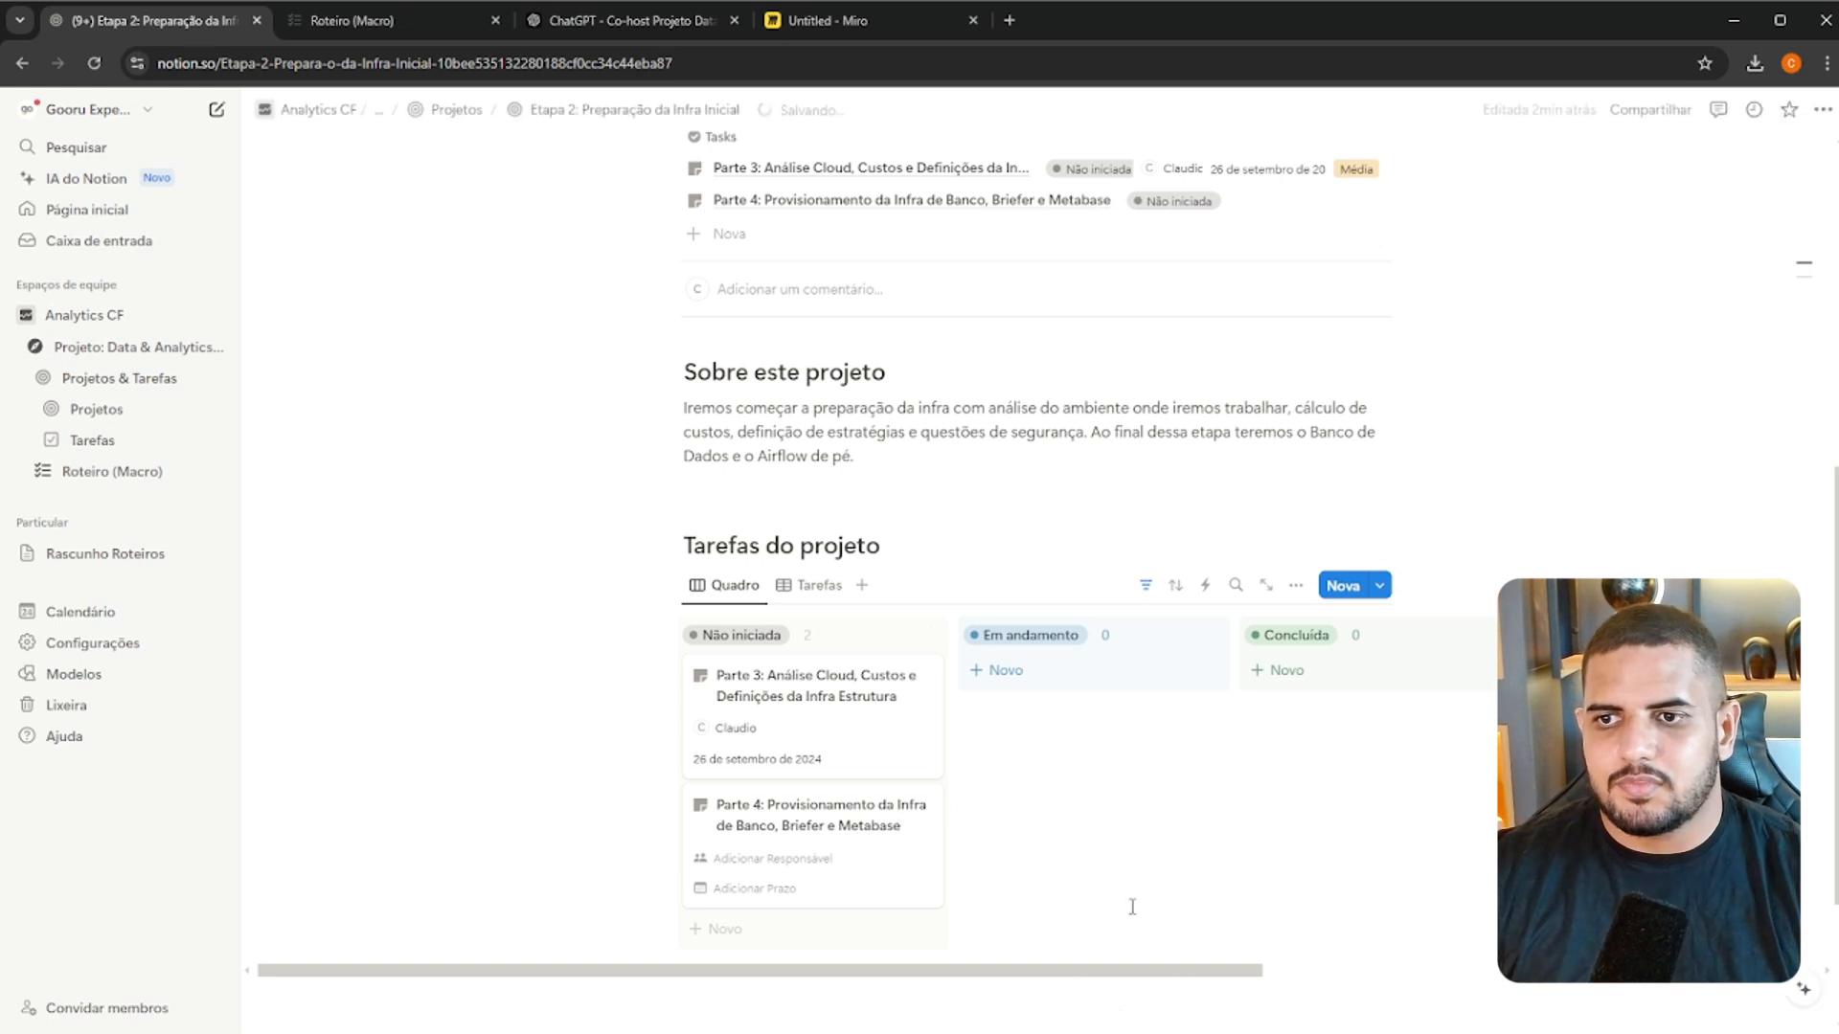
Open the Parte 4 task and assign the workspace's own user as its Responsável
click(853, 830)
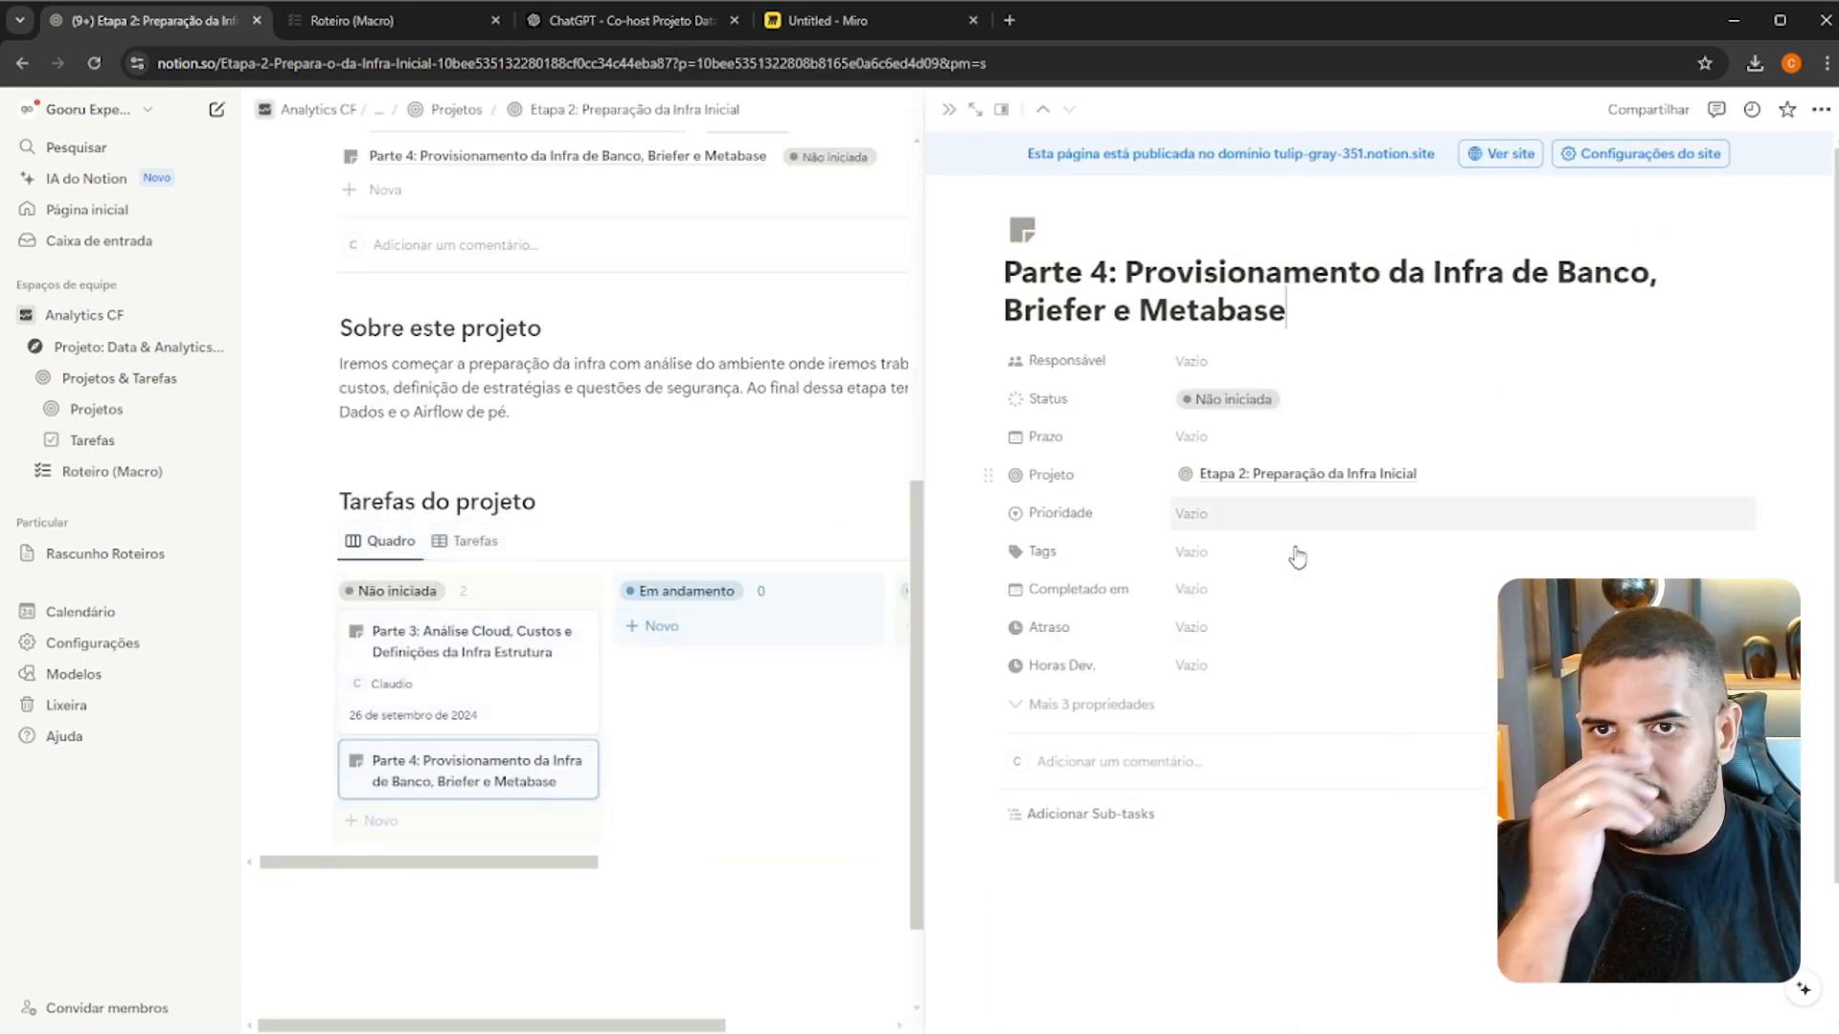
click(1230, 426)
click(1244, 381)
click(1244, 374)
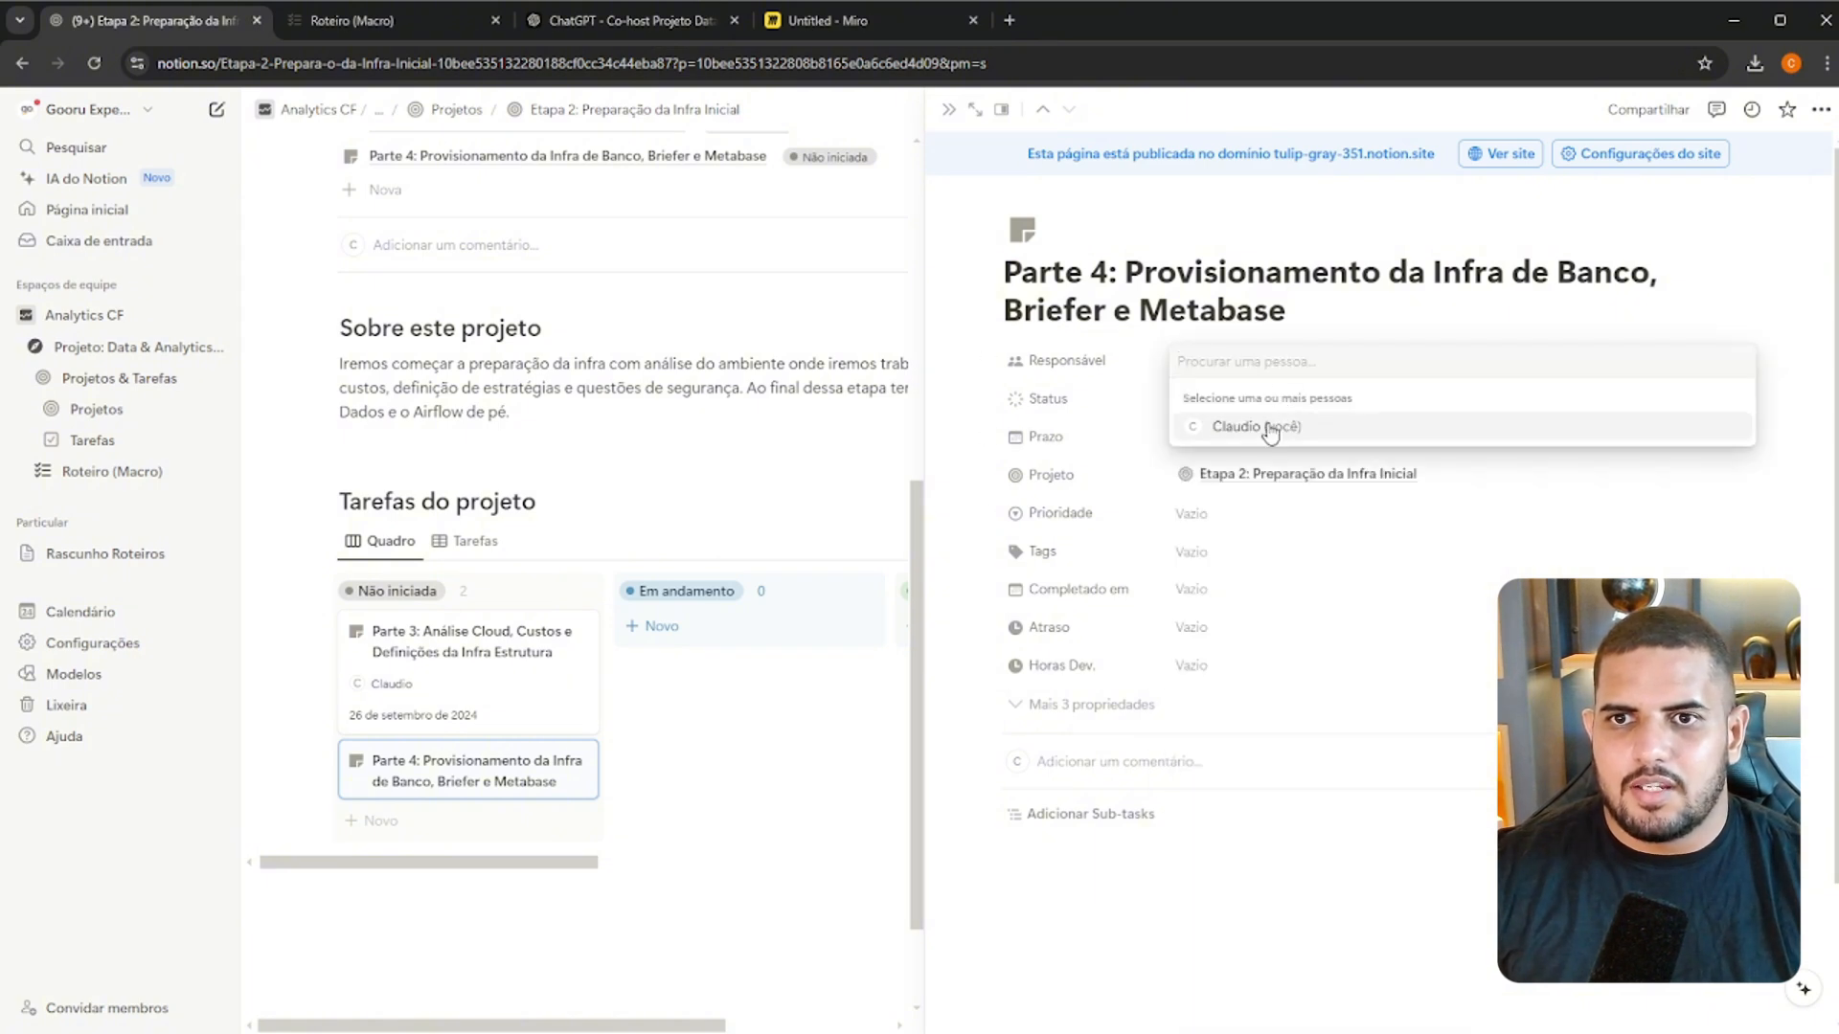
click(1264, 427)
key(Escape)
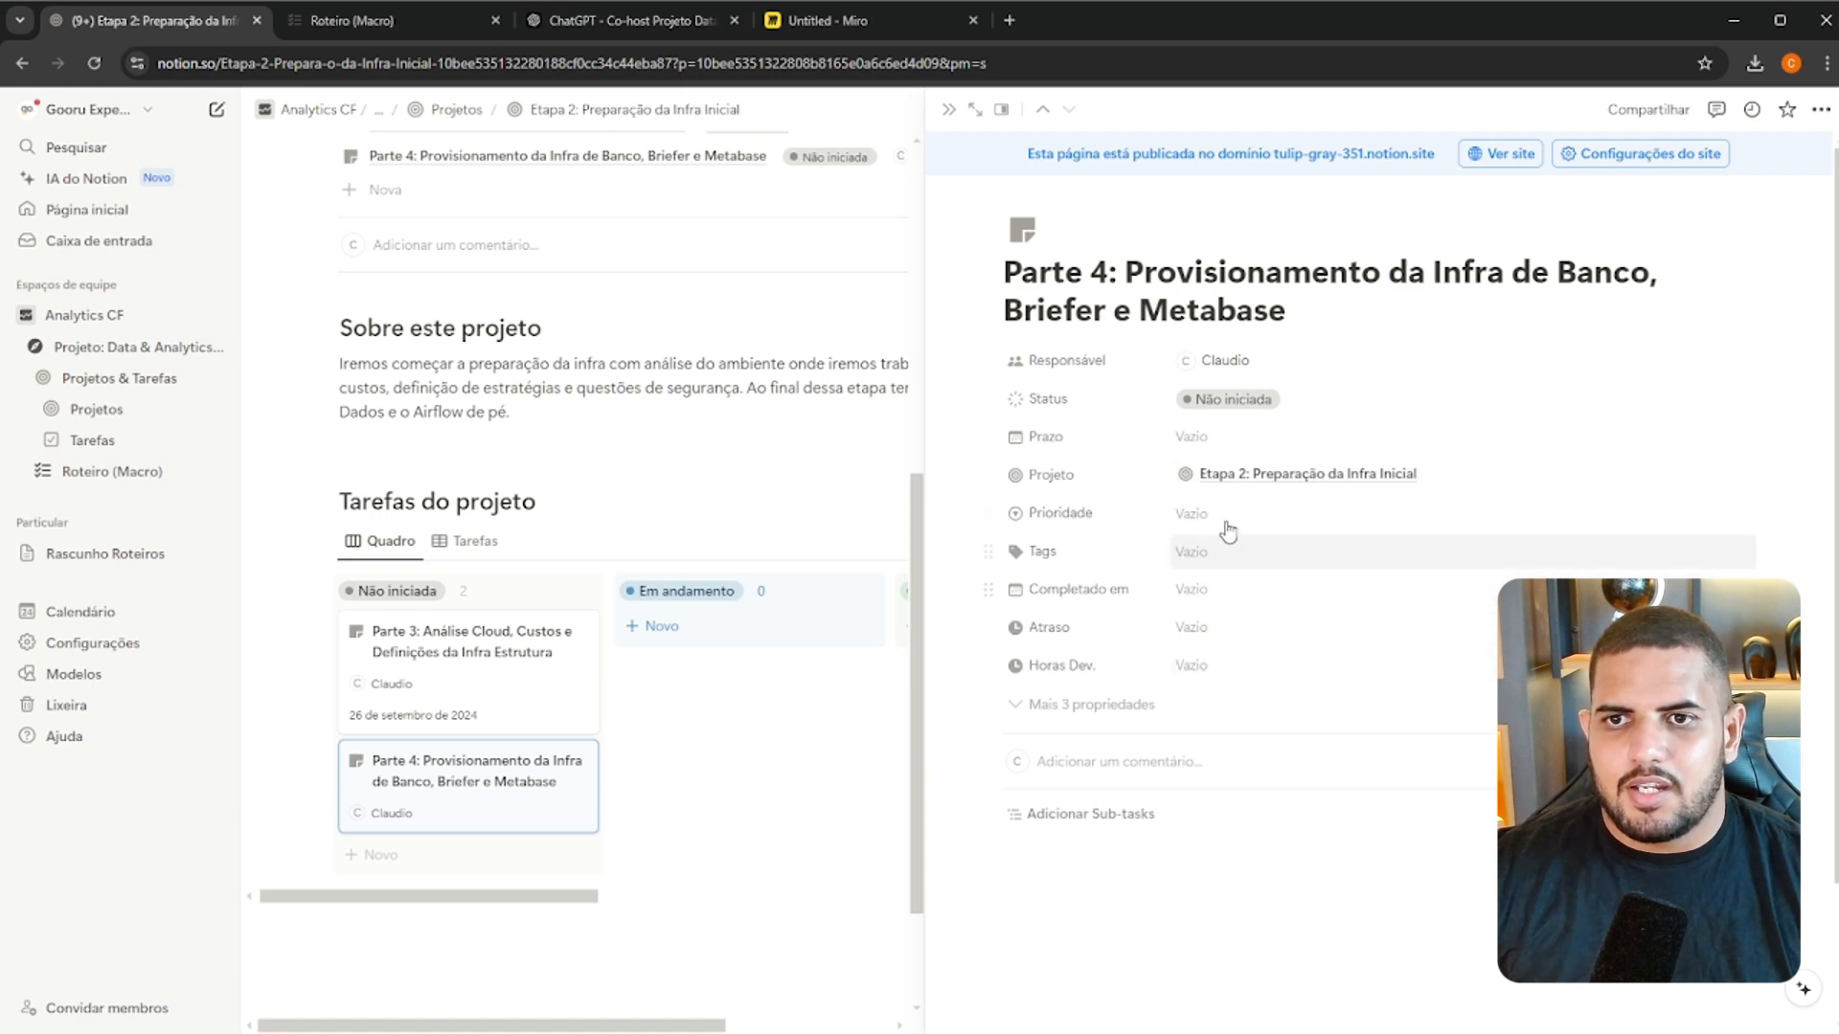
Set the Parte 4 task's Prioridade to Média and its Prazo to 27/09/2024
click(1224, 522)
click(1249, 609)
click(1131, 602)
click(1209, 583)
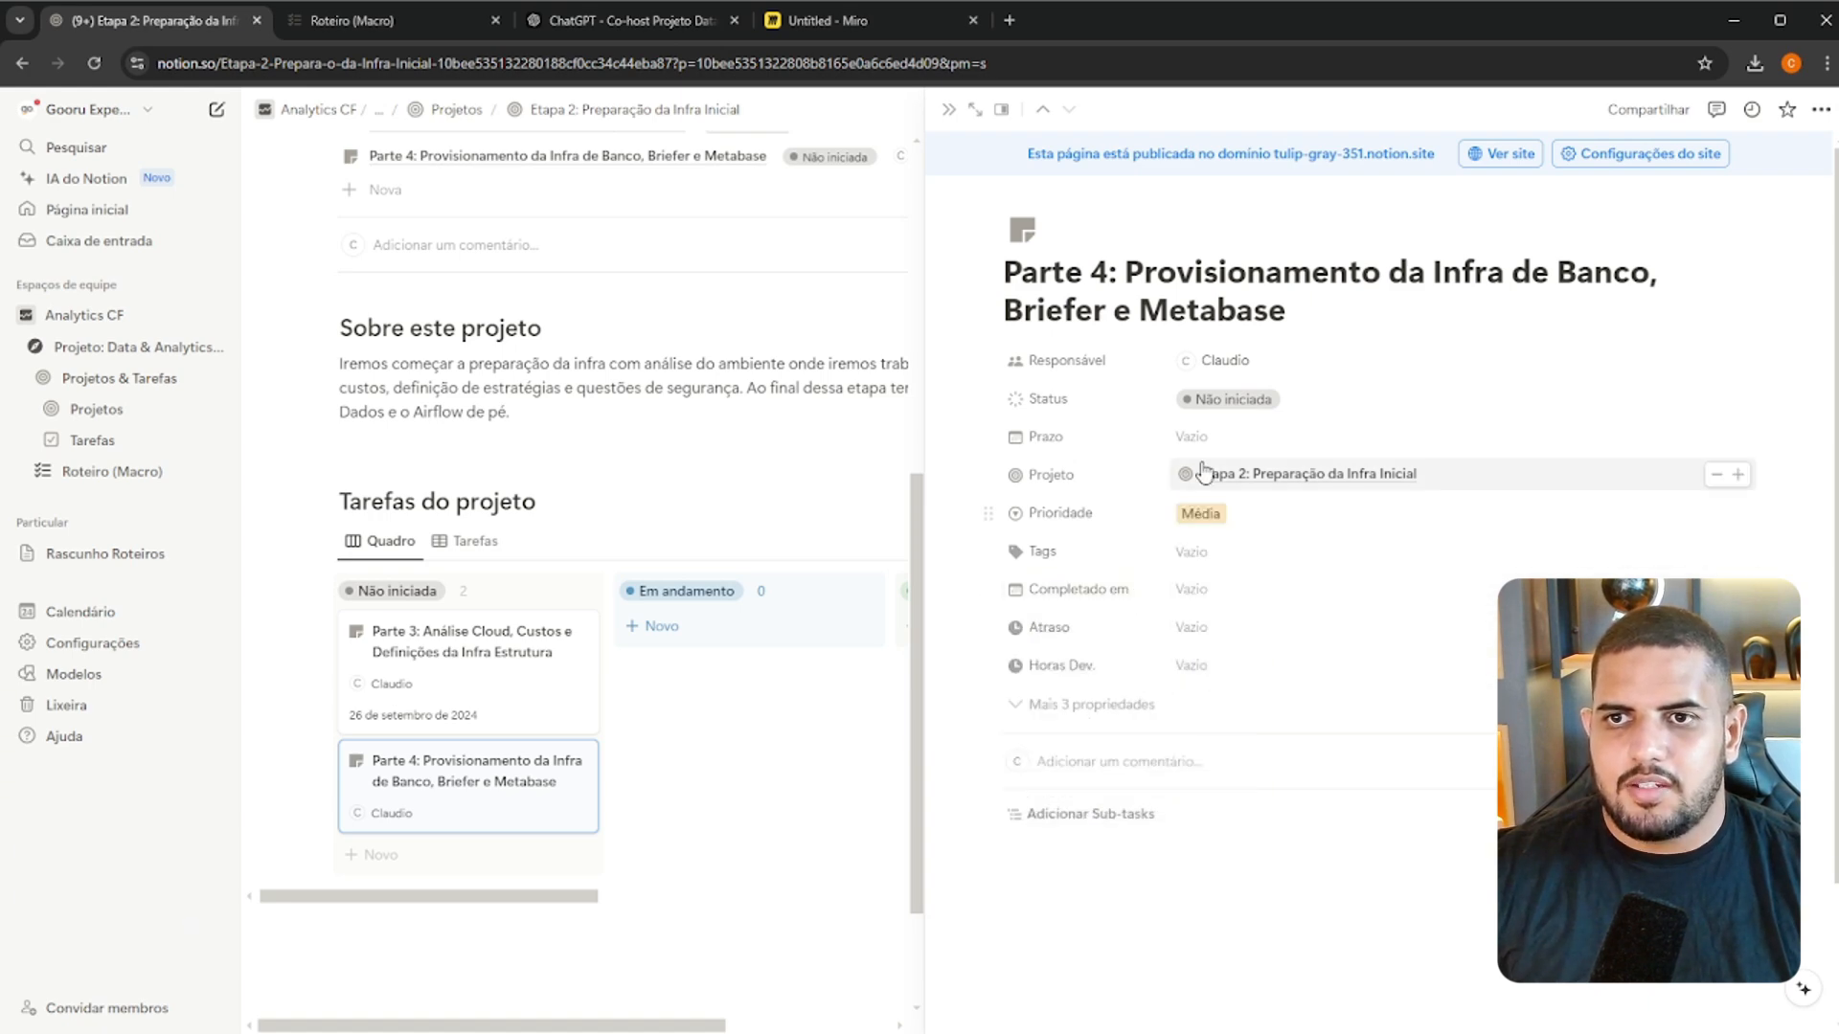
click(1242, 440)
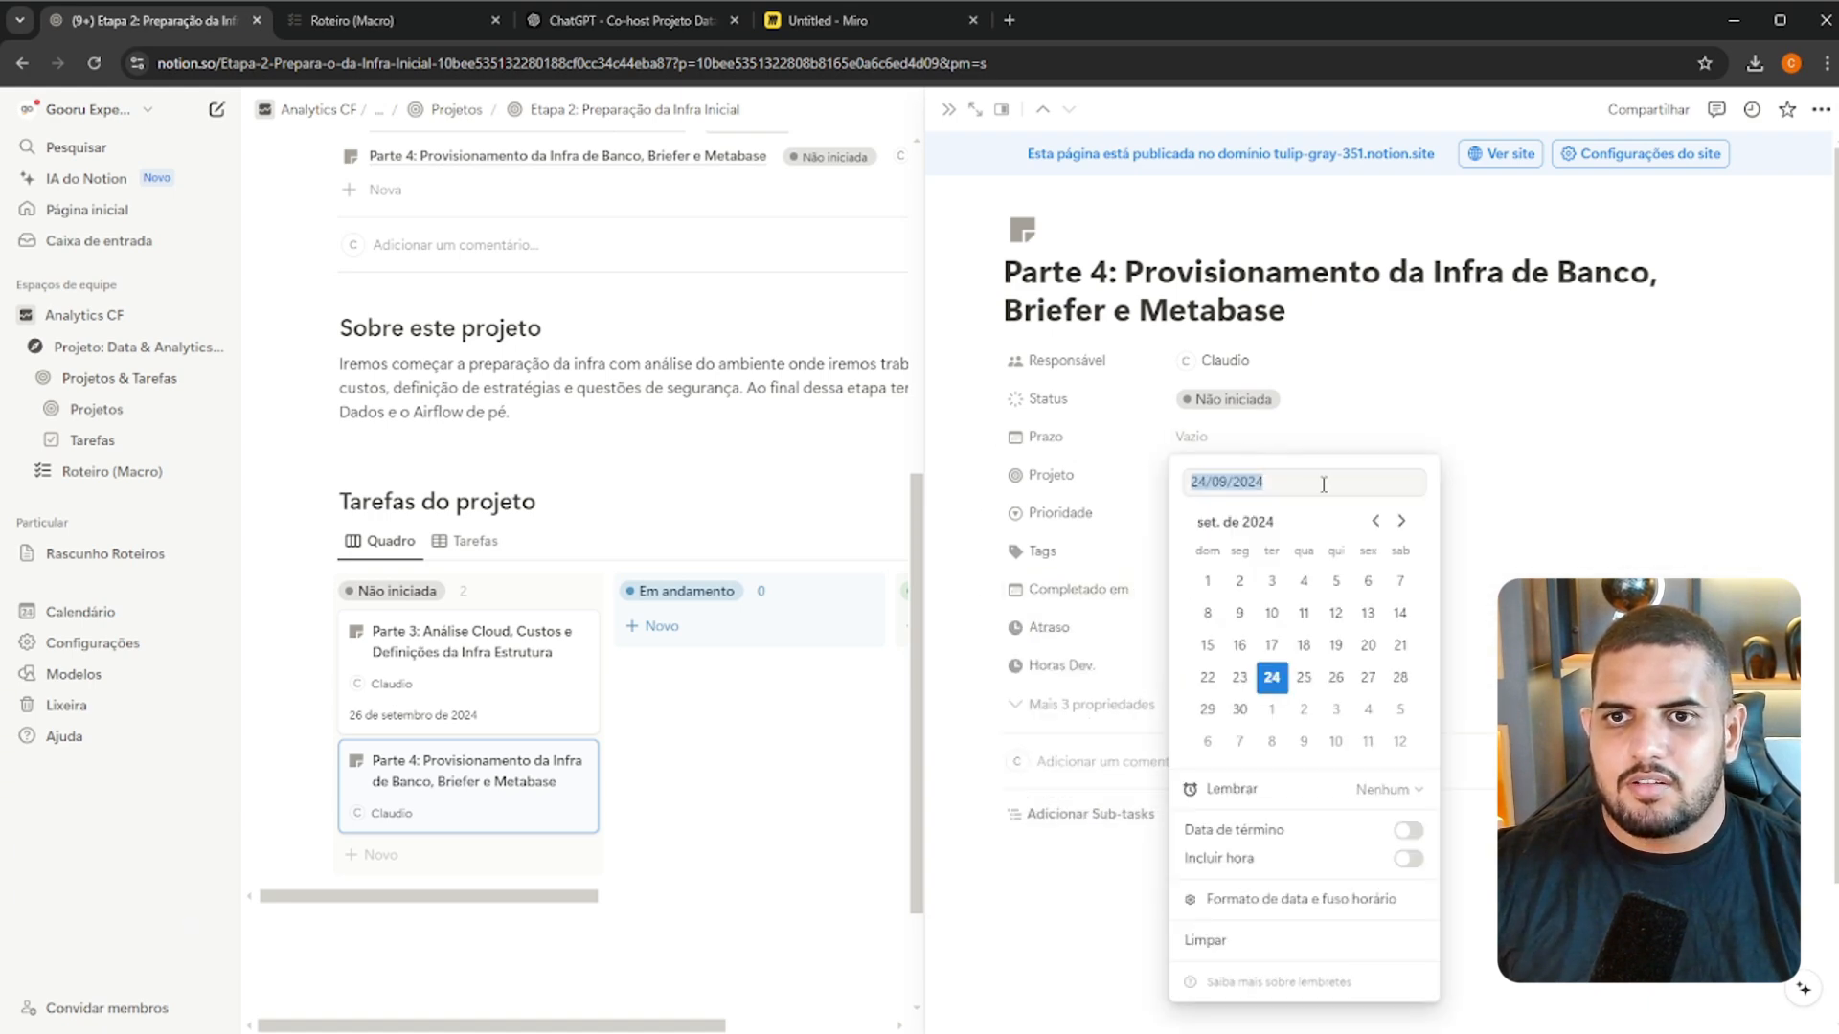
click(1369, 677)
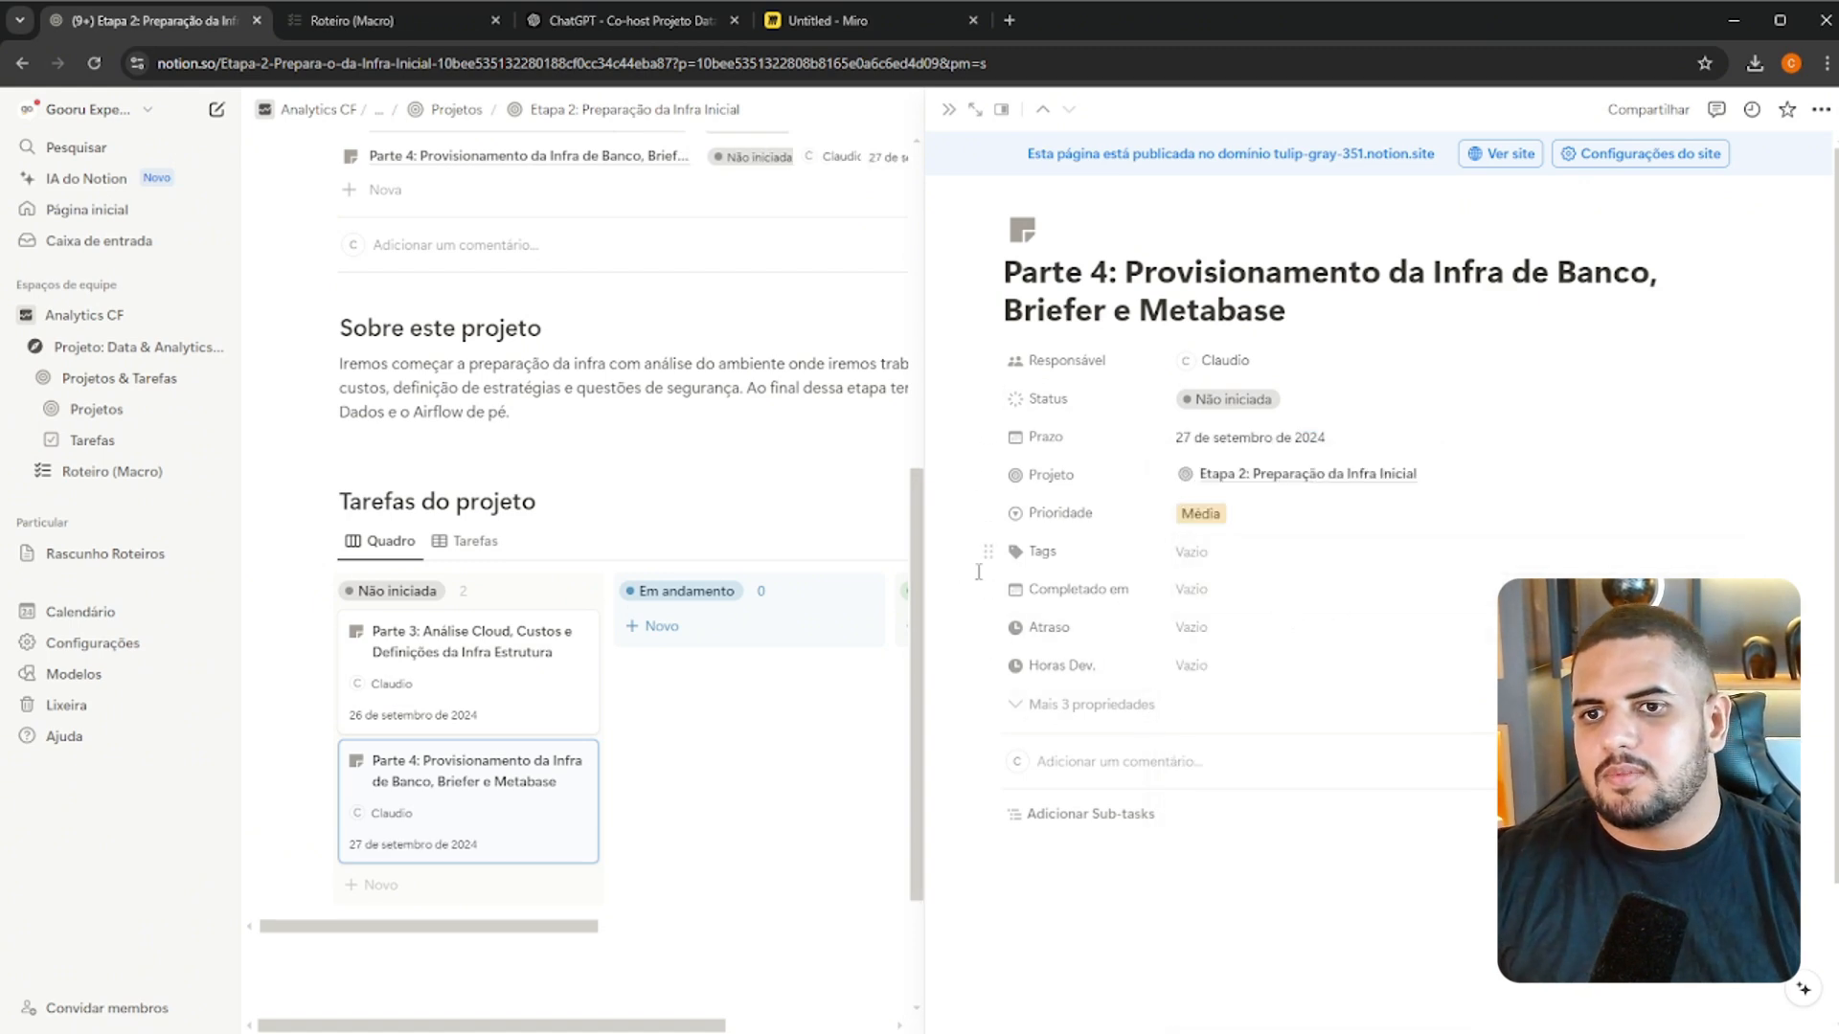
Copy the Parte 4 heading with its five checklist items from Roteiro (Macro) into the body of the Parte 4 task
click(377, 21)
drag(1011, 641, 637, 473)
click(195, 21)
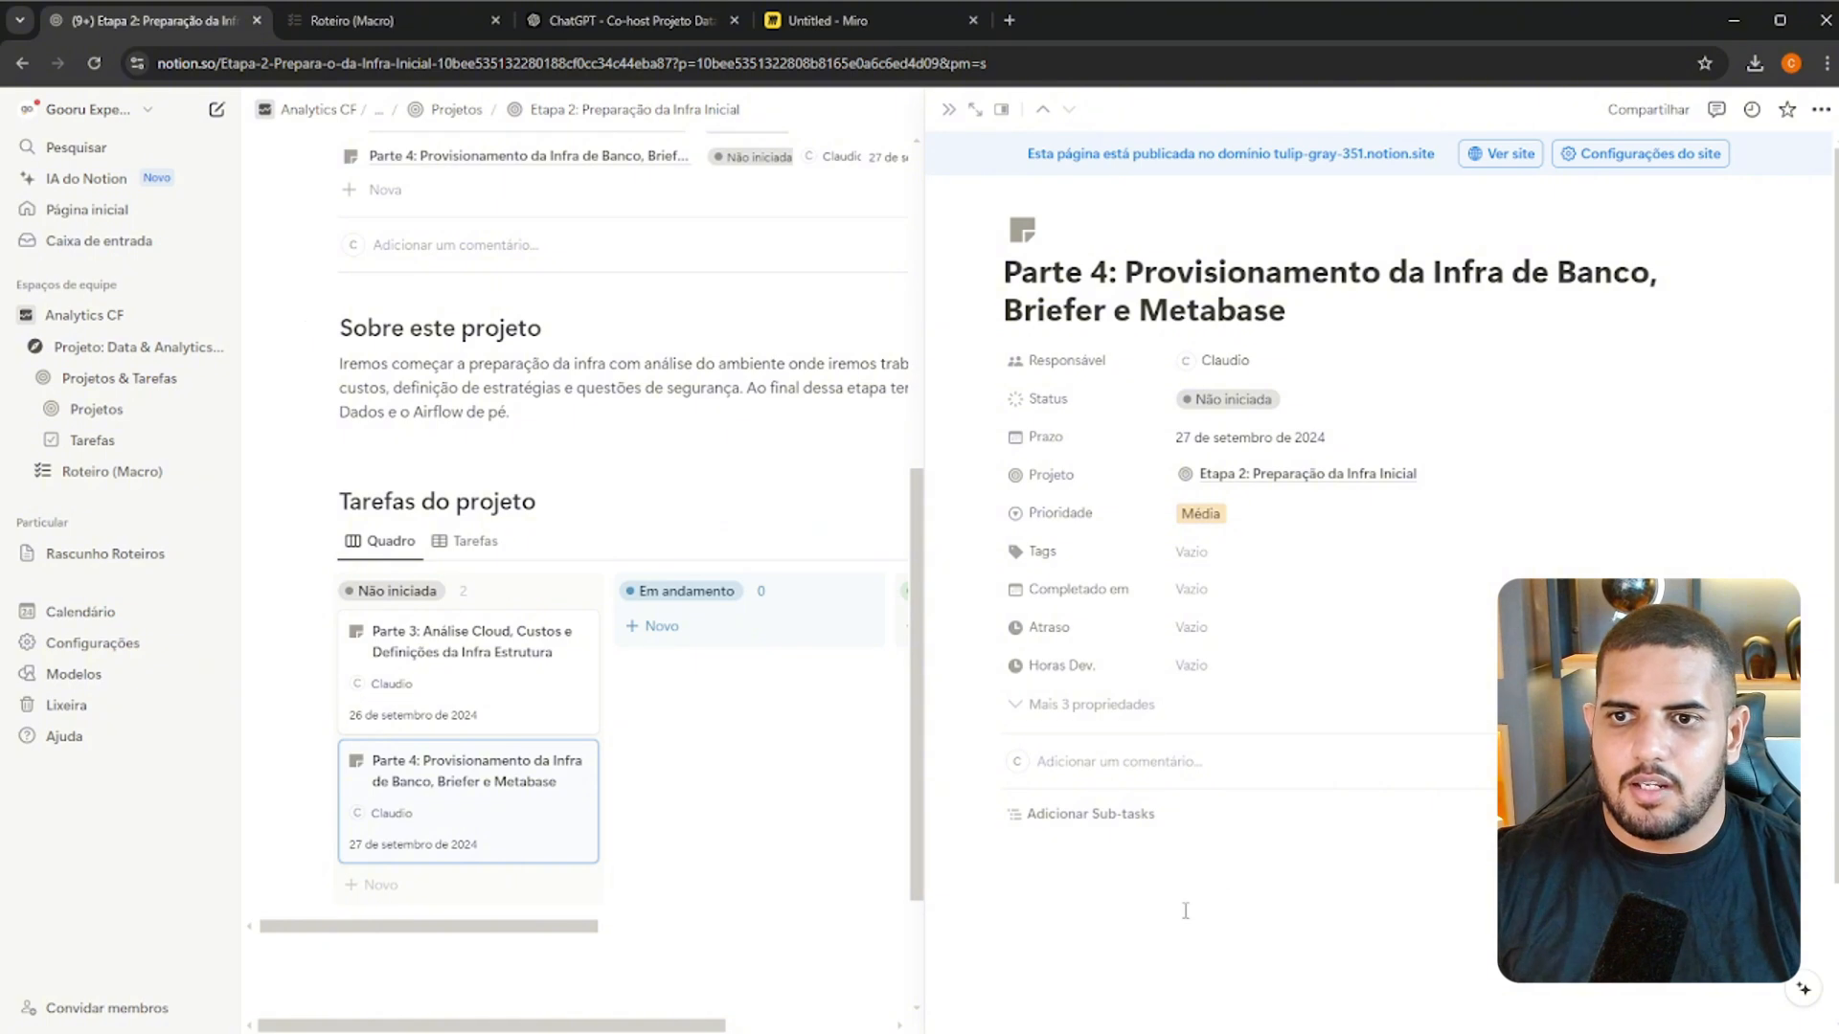
click(1185, 911)
key(ctrl+v)
scroll(1161, 785, down, 1)
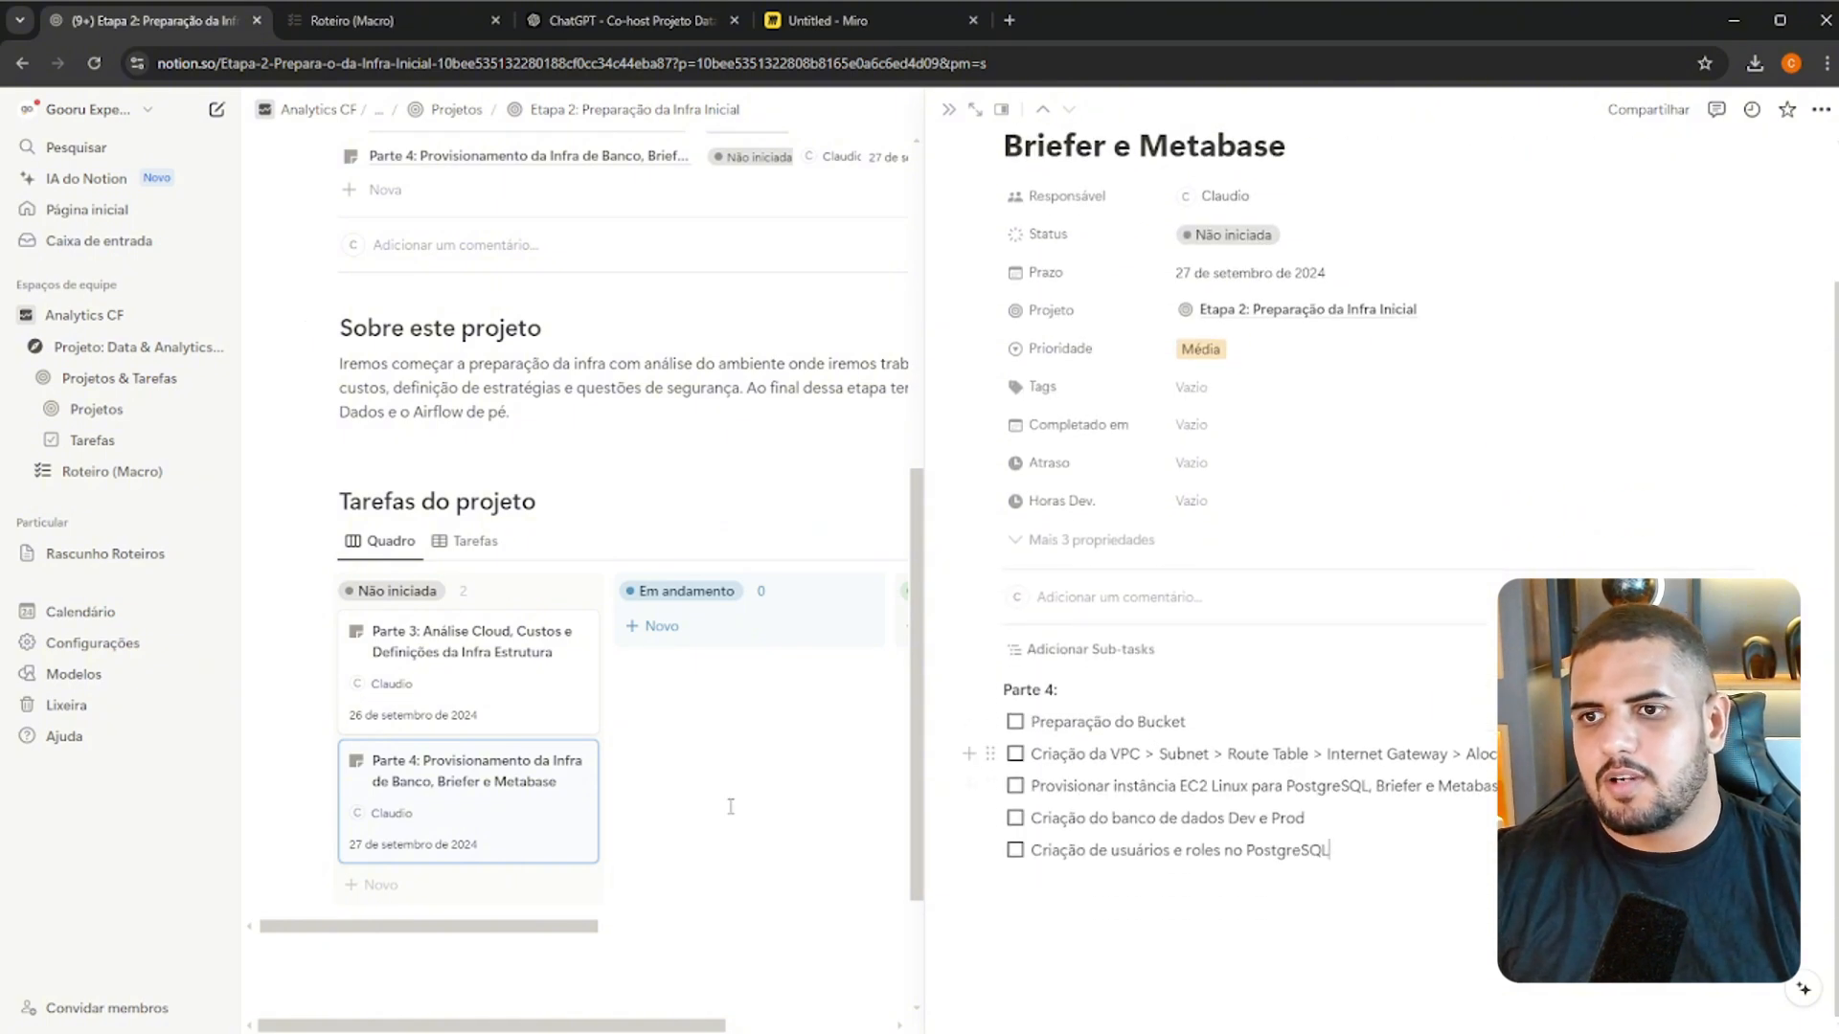
Add another task card under Não iniciada and select the four Parte 5 checklist items in Roteiro (Macro)
click(445, 886)
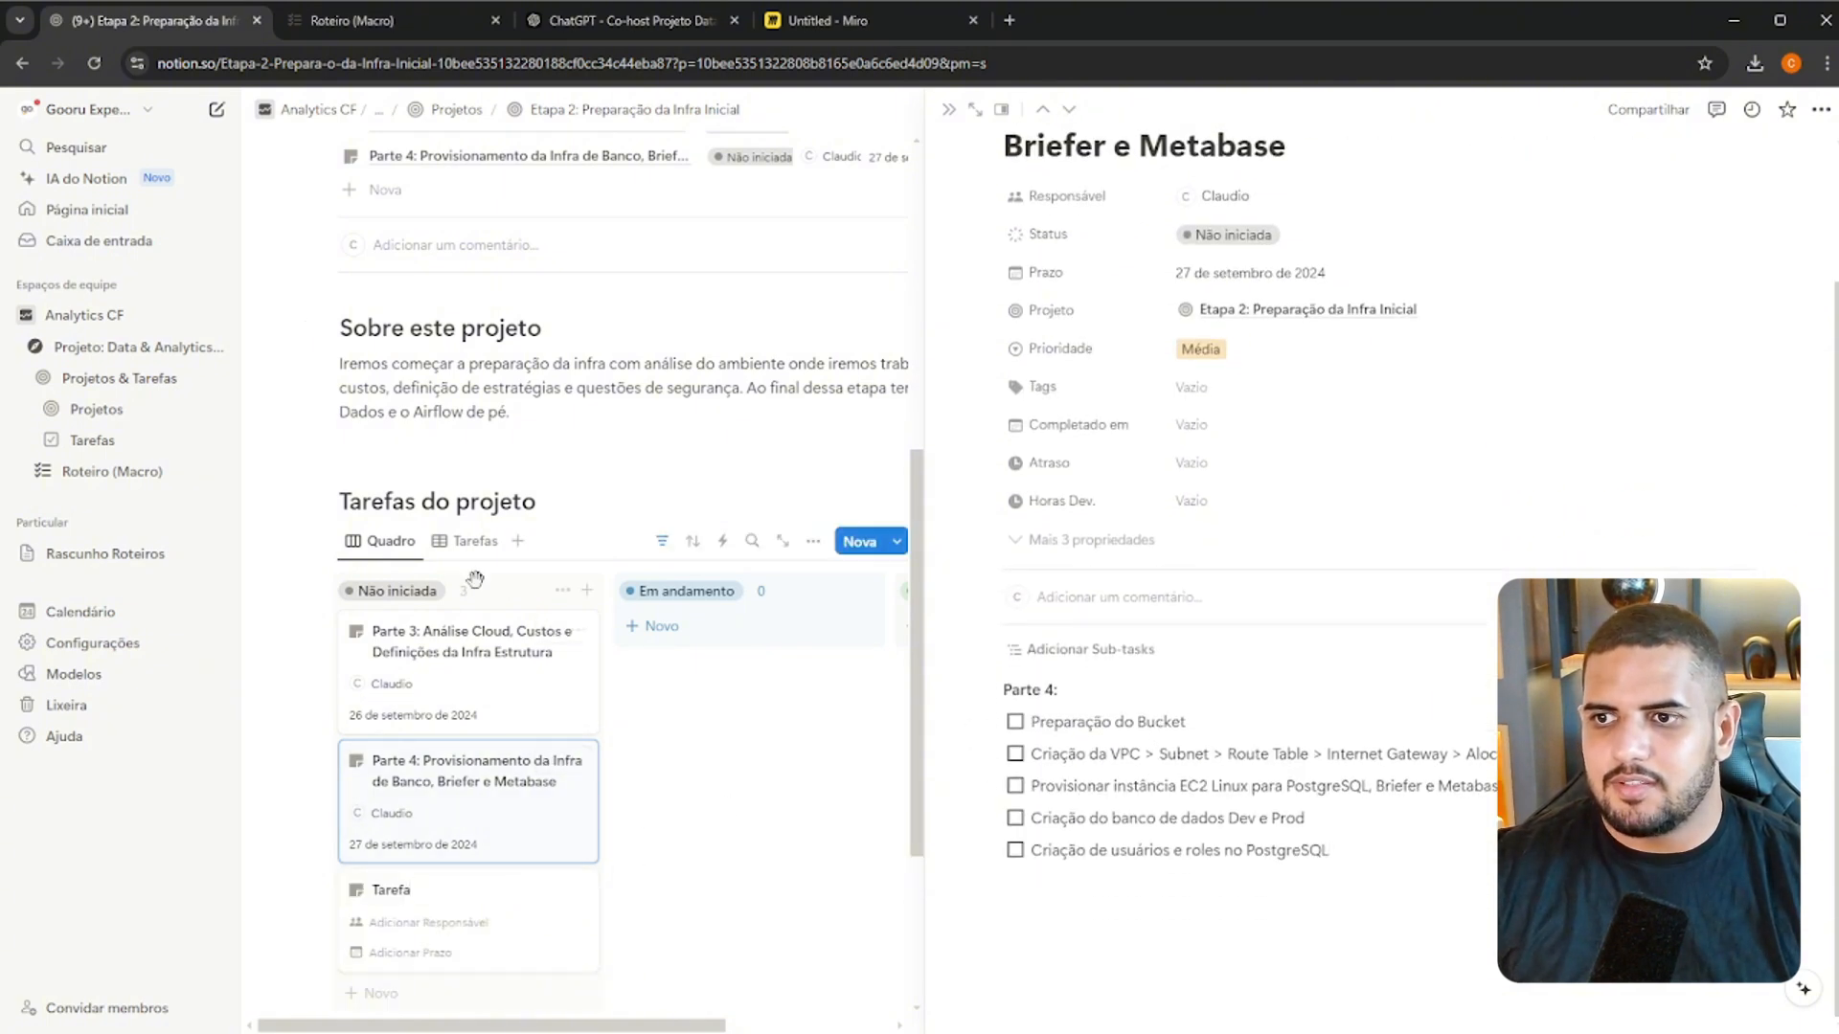
click(344, 21)
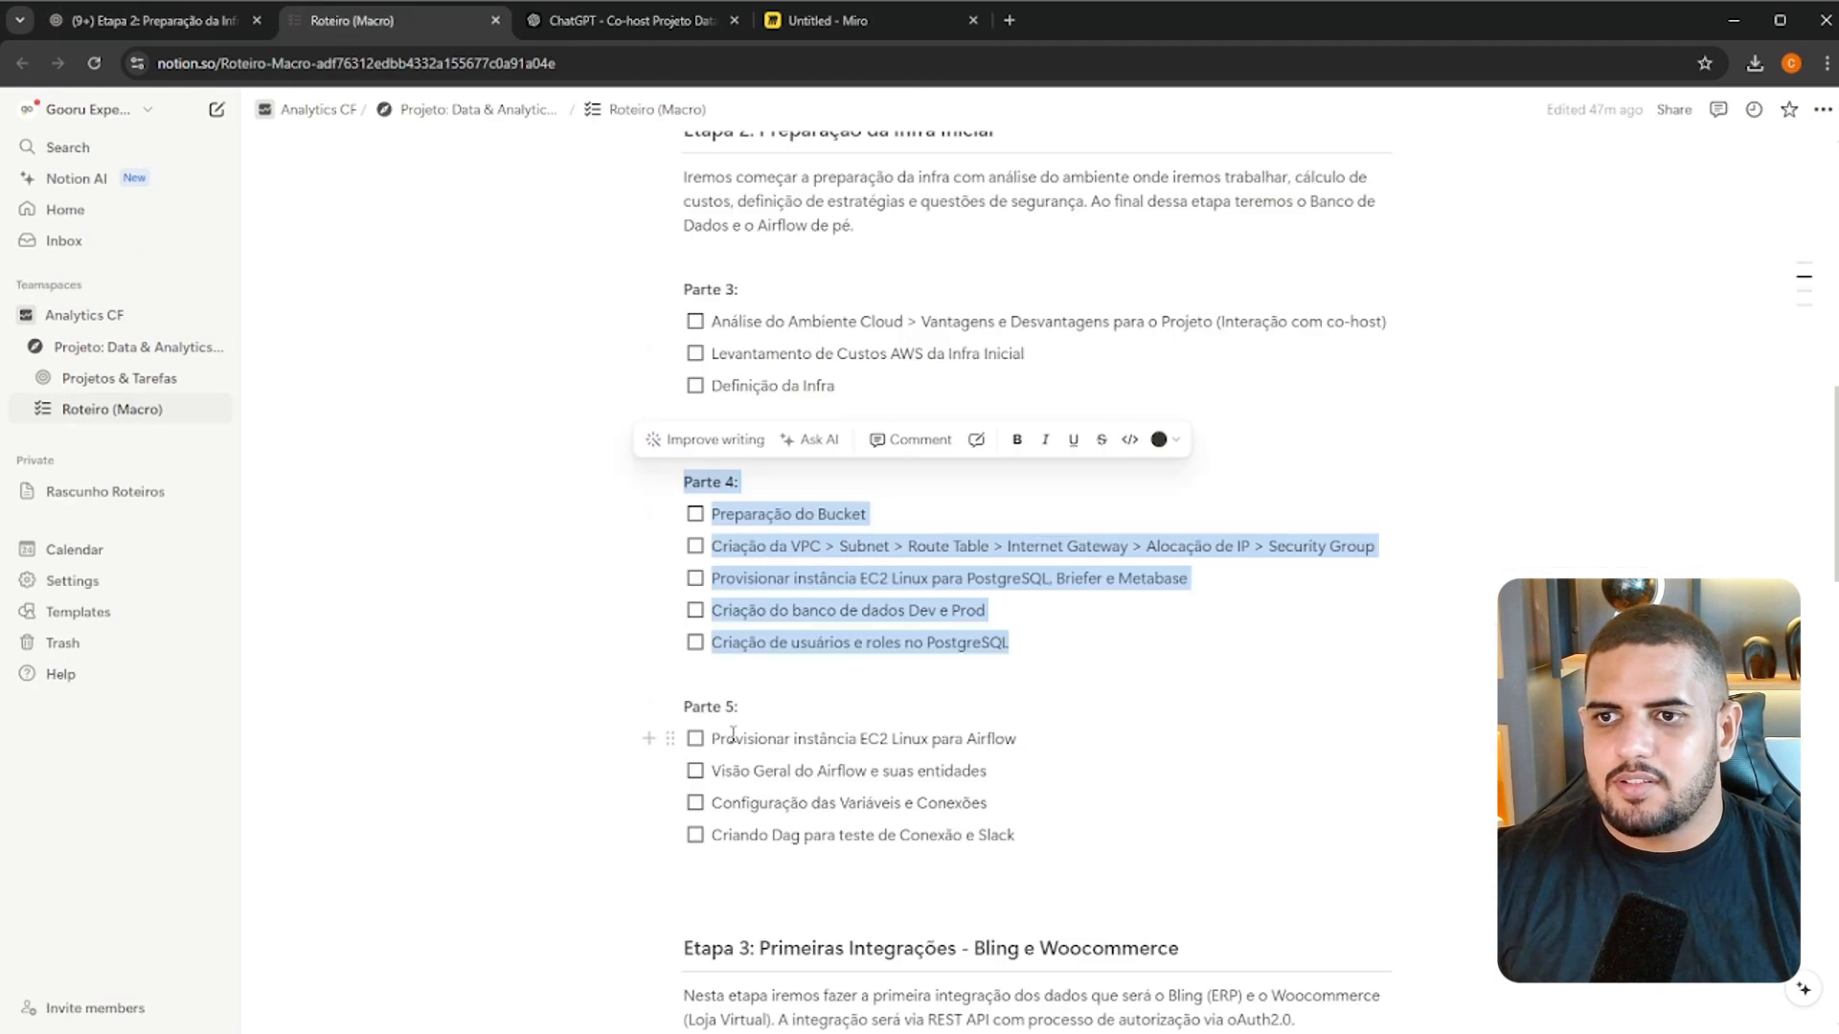
drag(733, 736, 1015, 836)
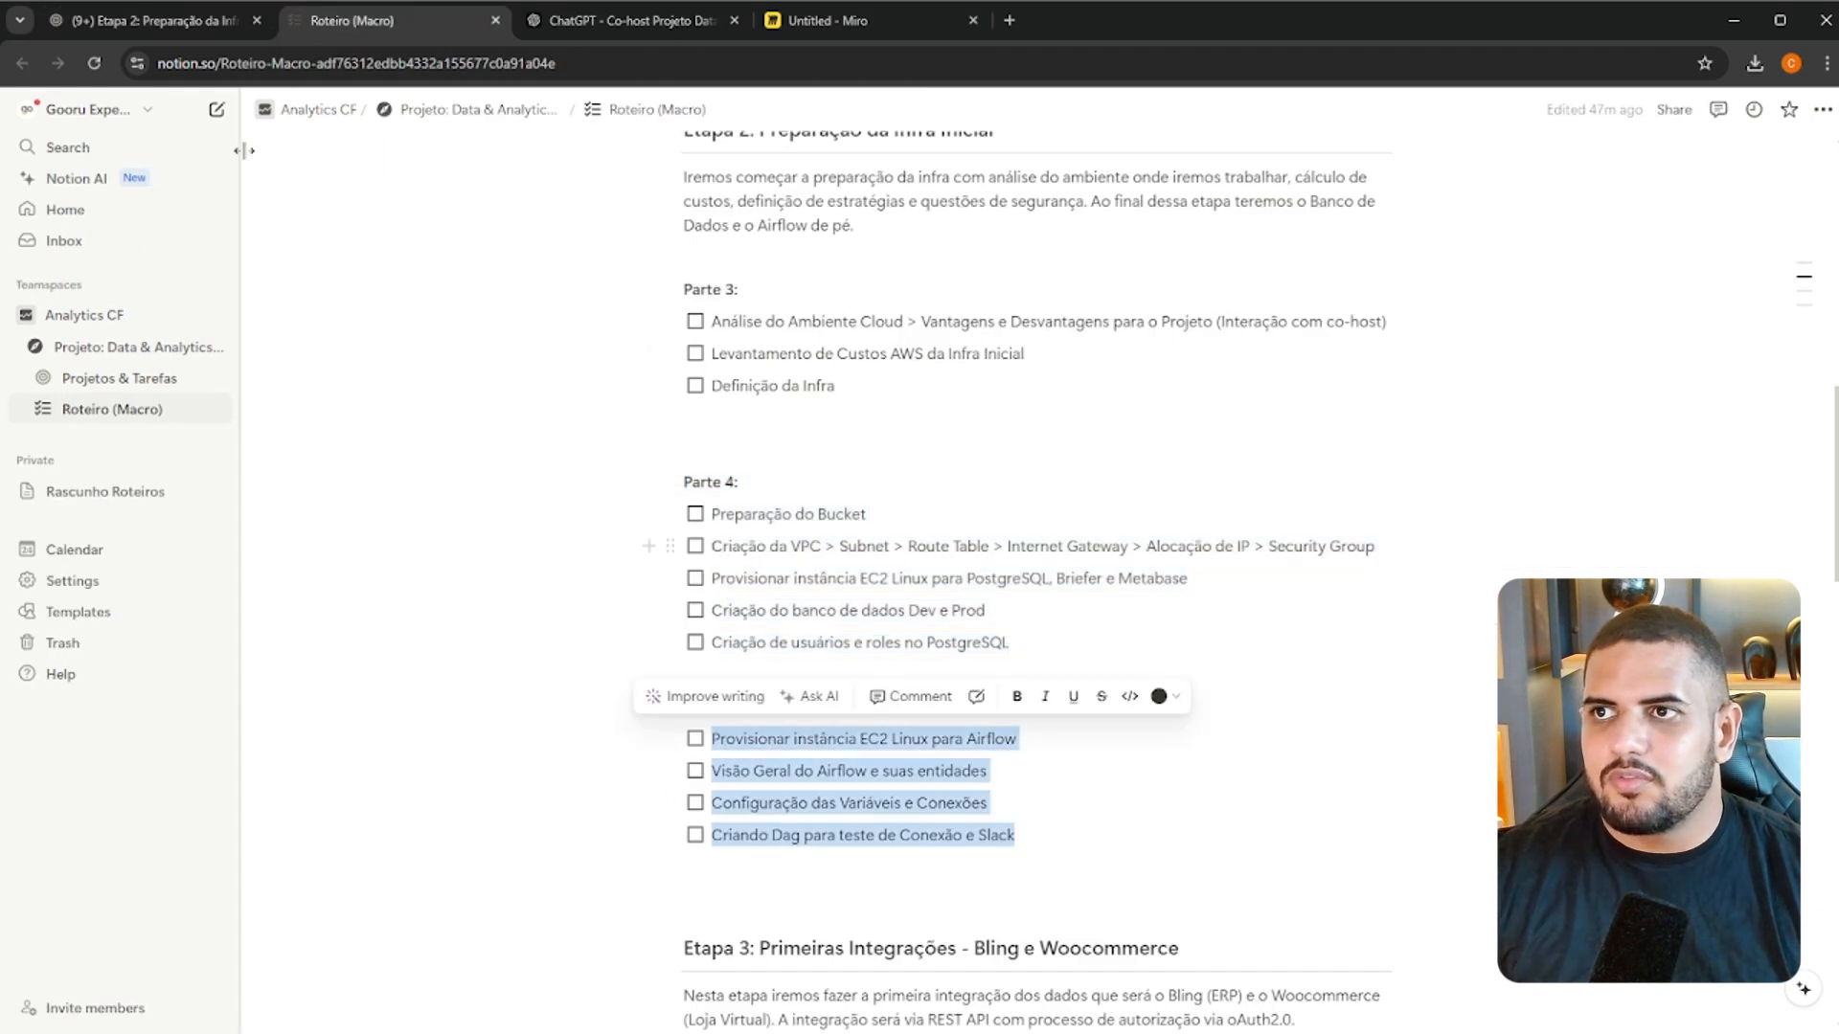
click(200, 29)
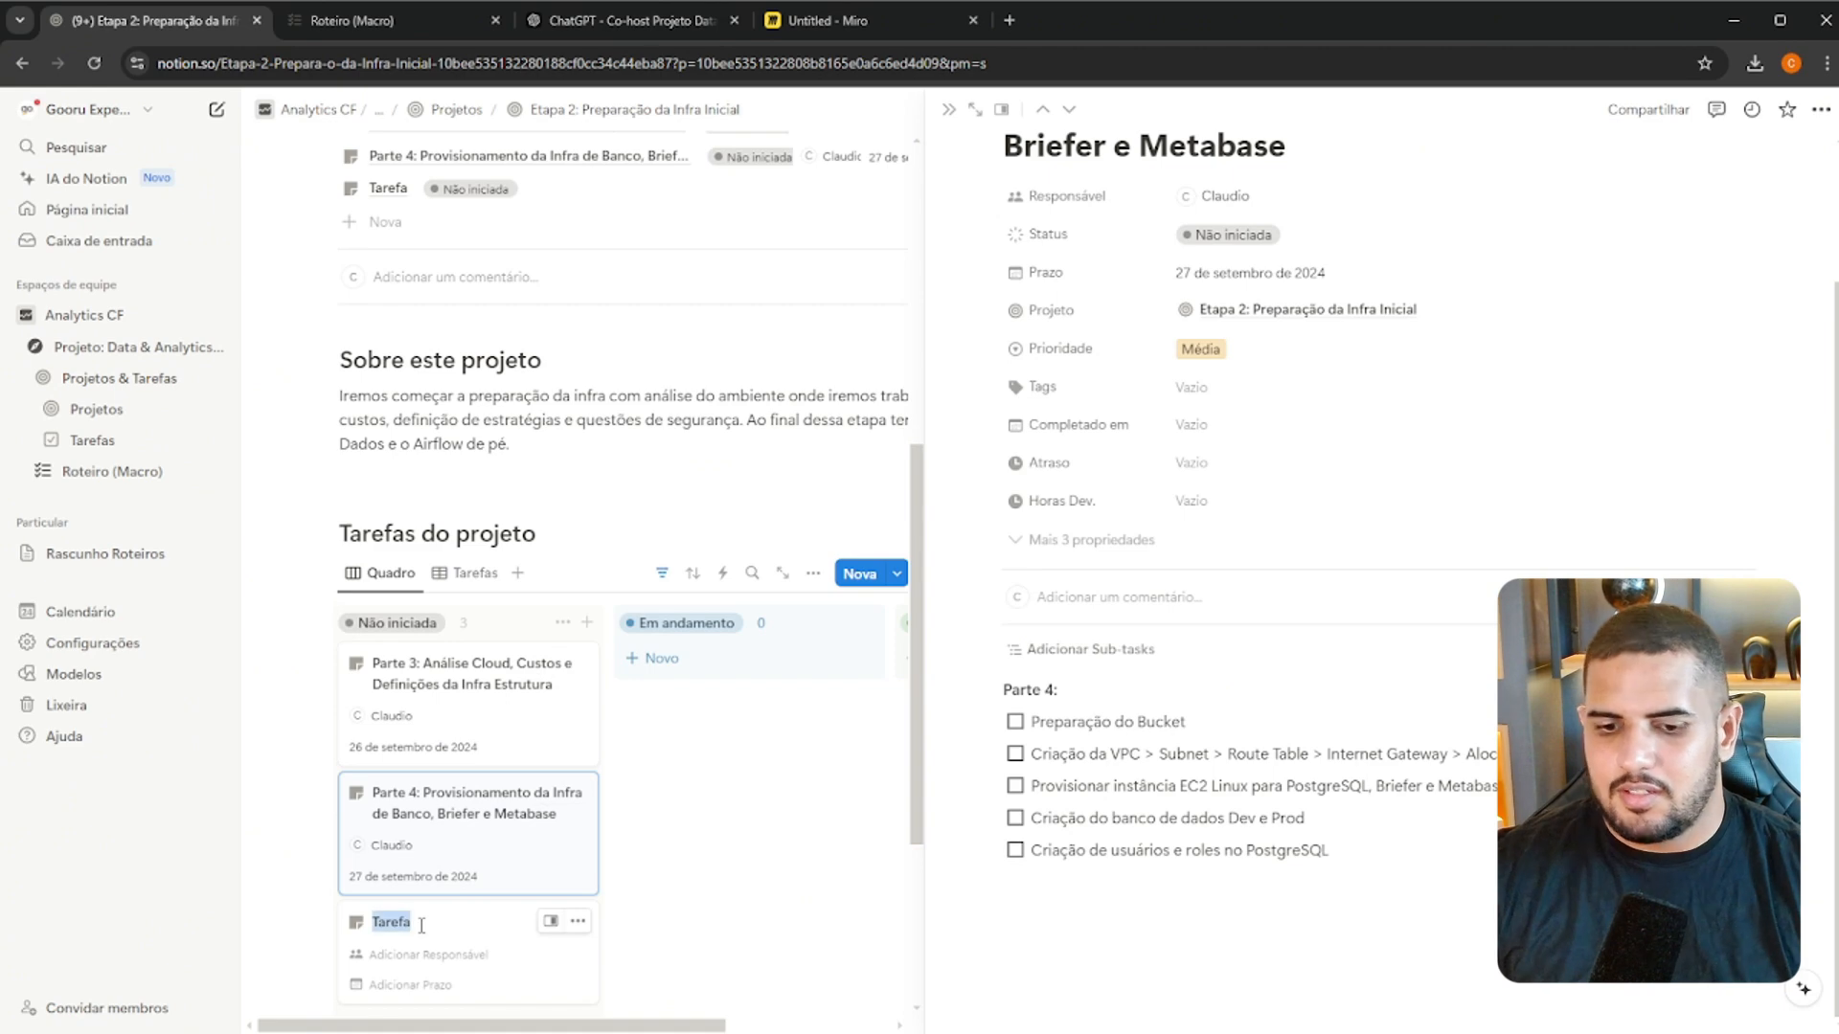
Name the new task card "Parte 5: Provisionamento da Infra de Airflow"
text(Parte 5: Provi)
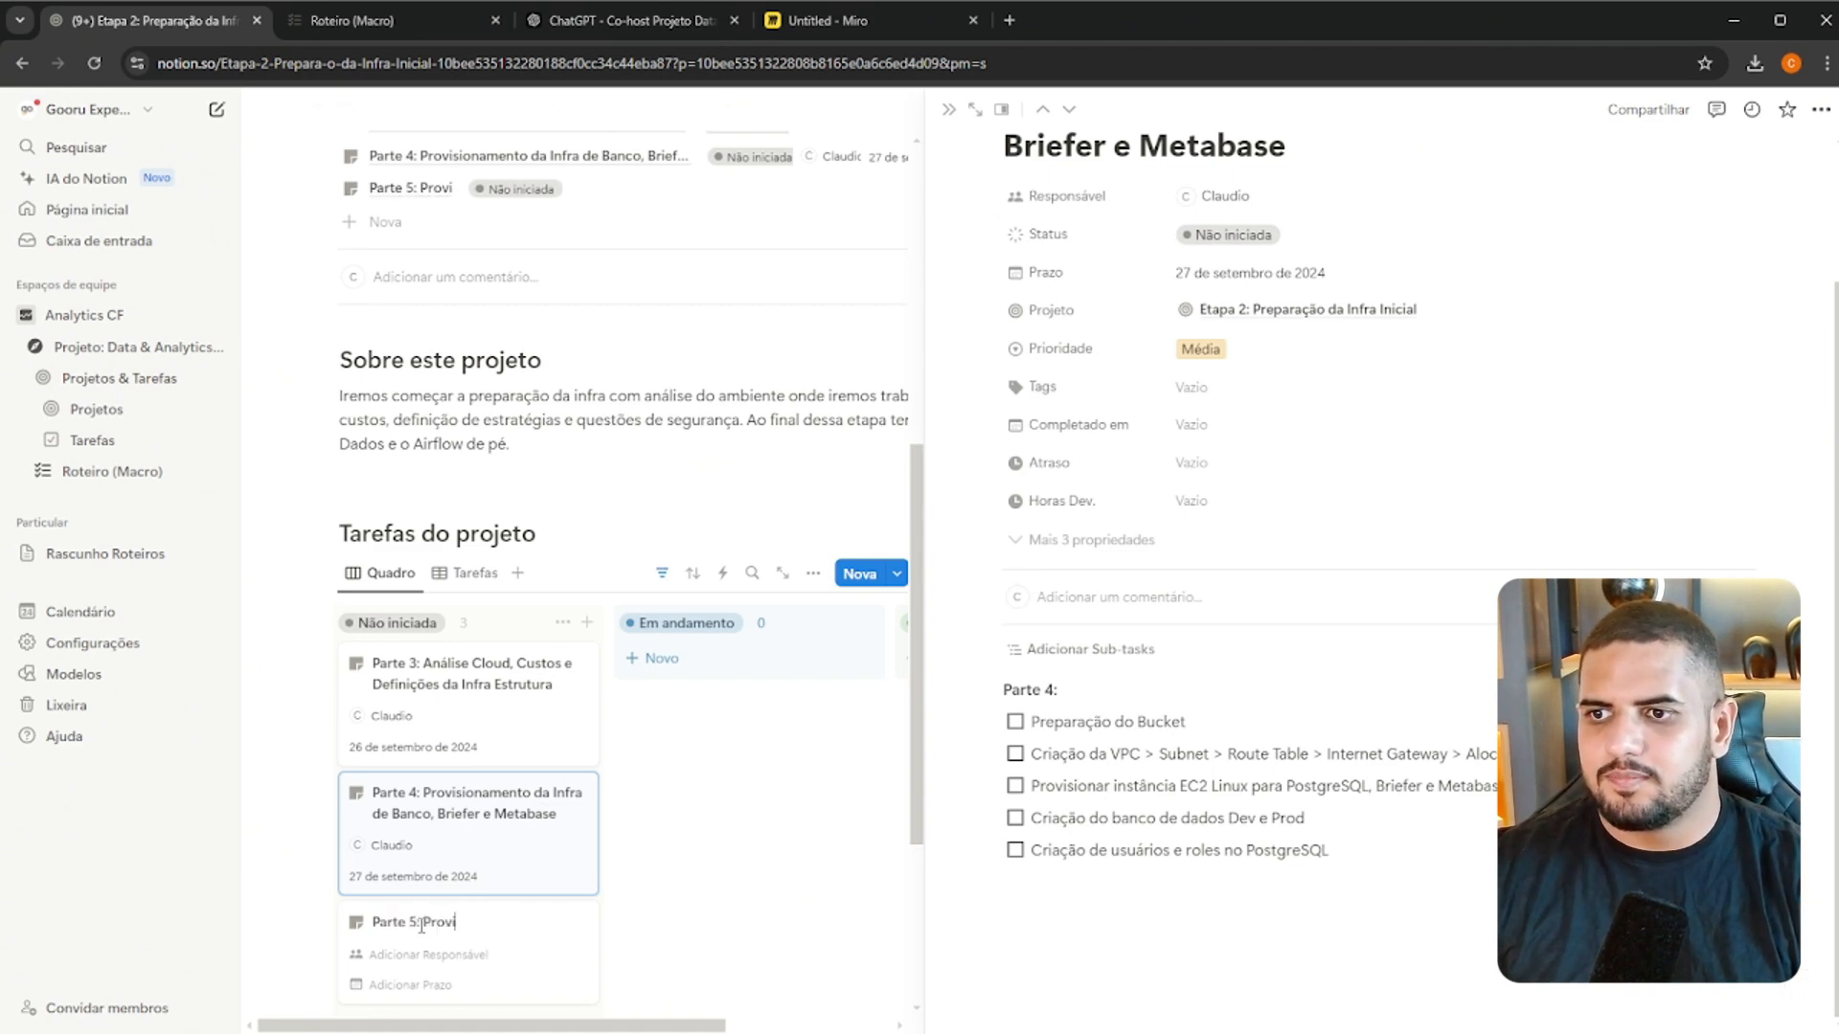
text(sionamento da Inf)
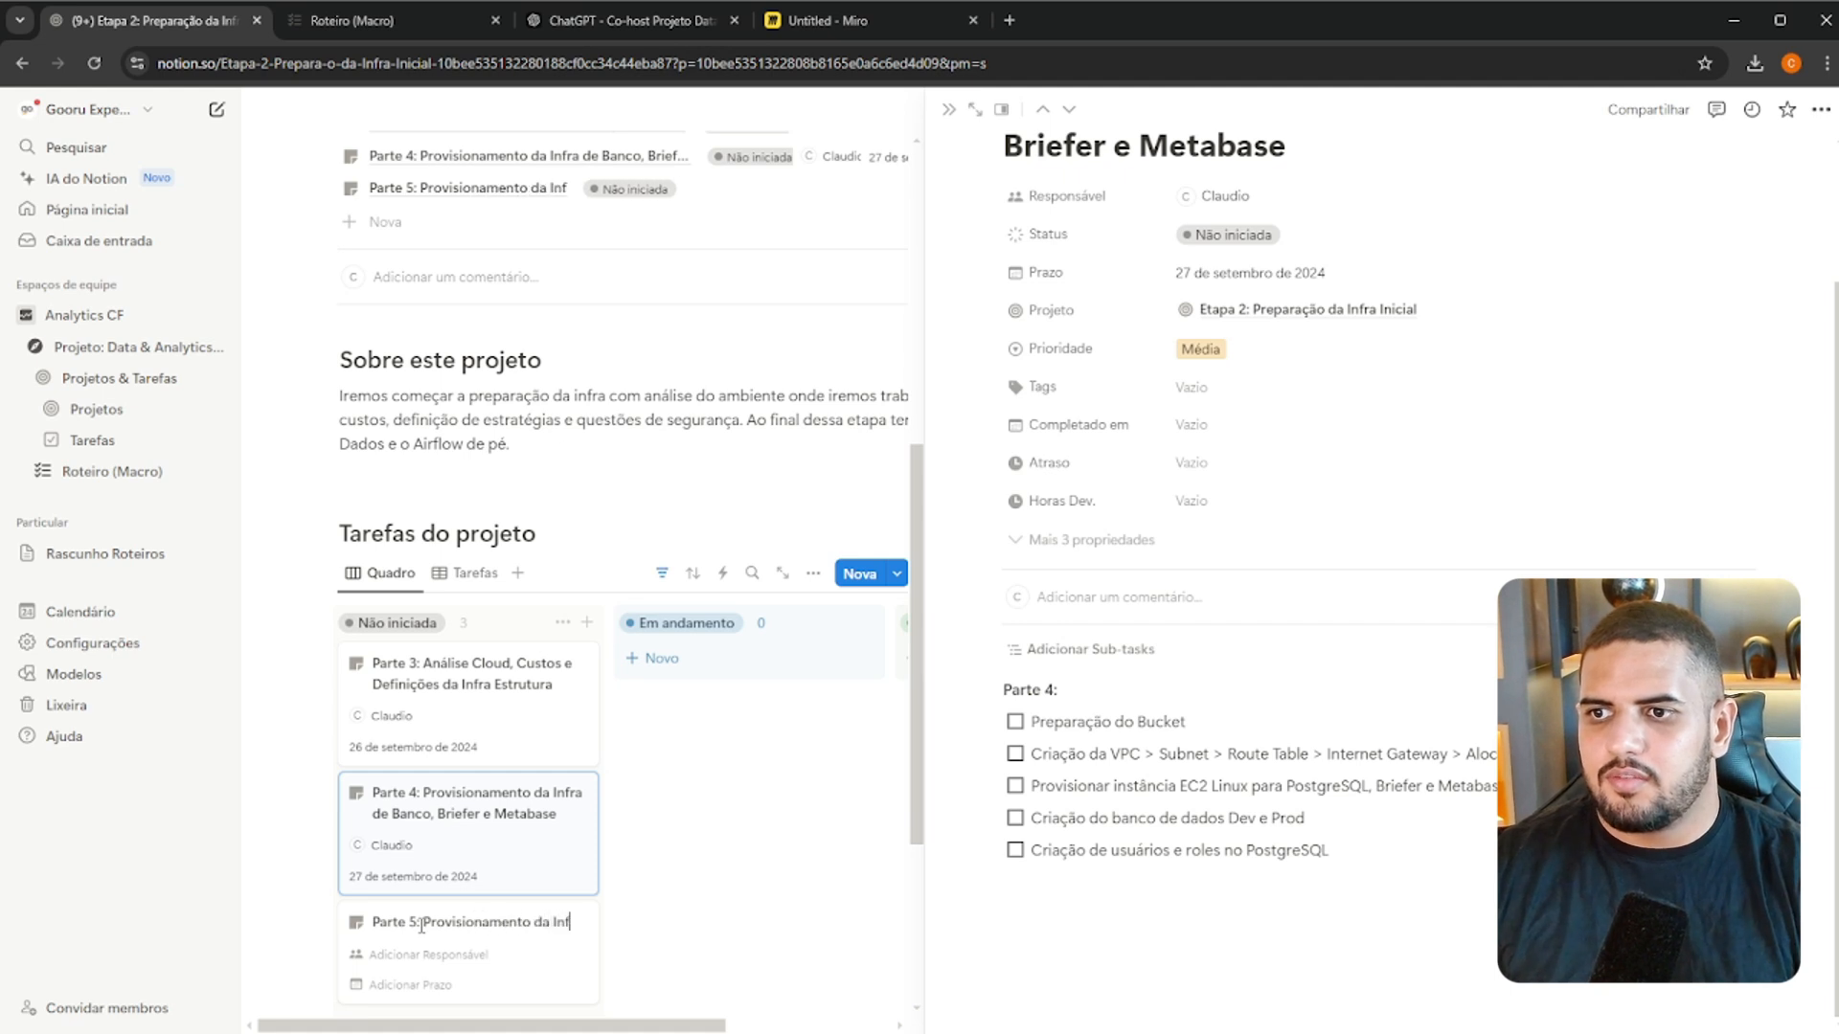
text(ra de Airflow)
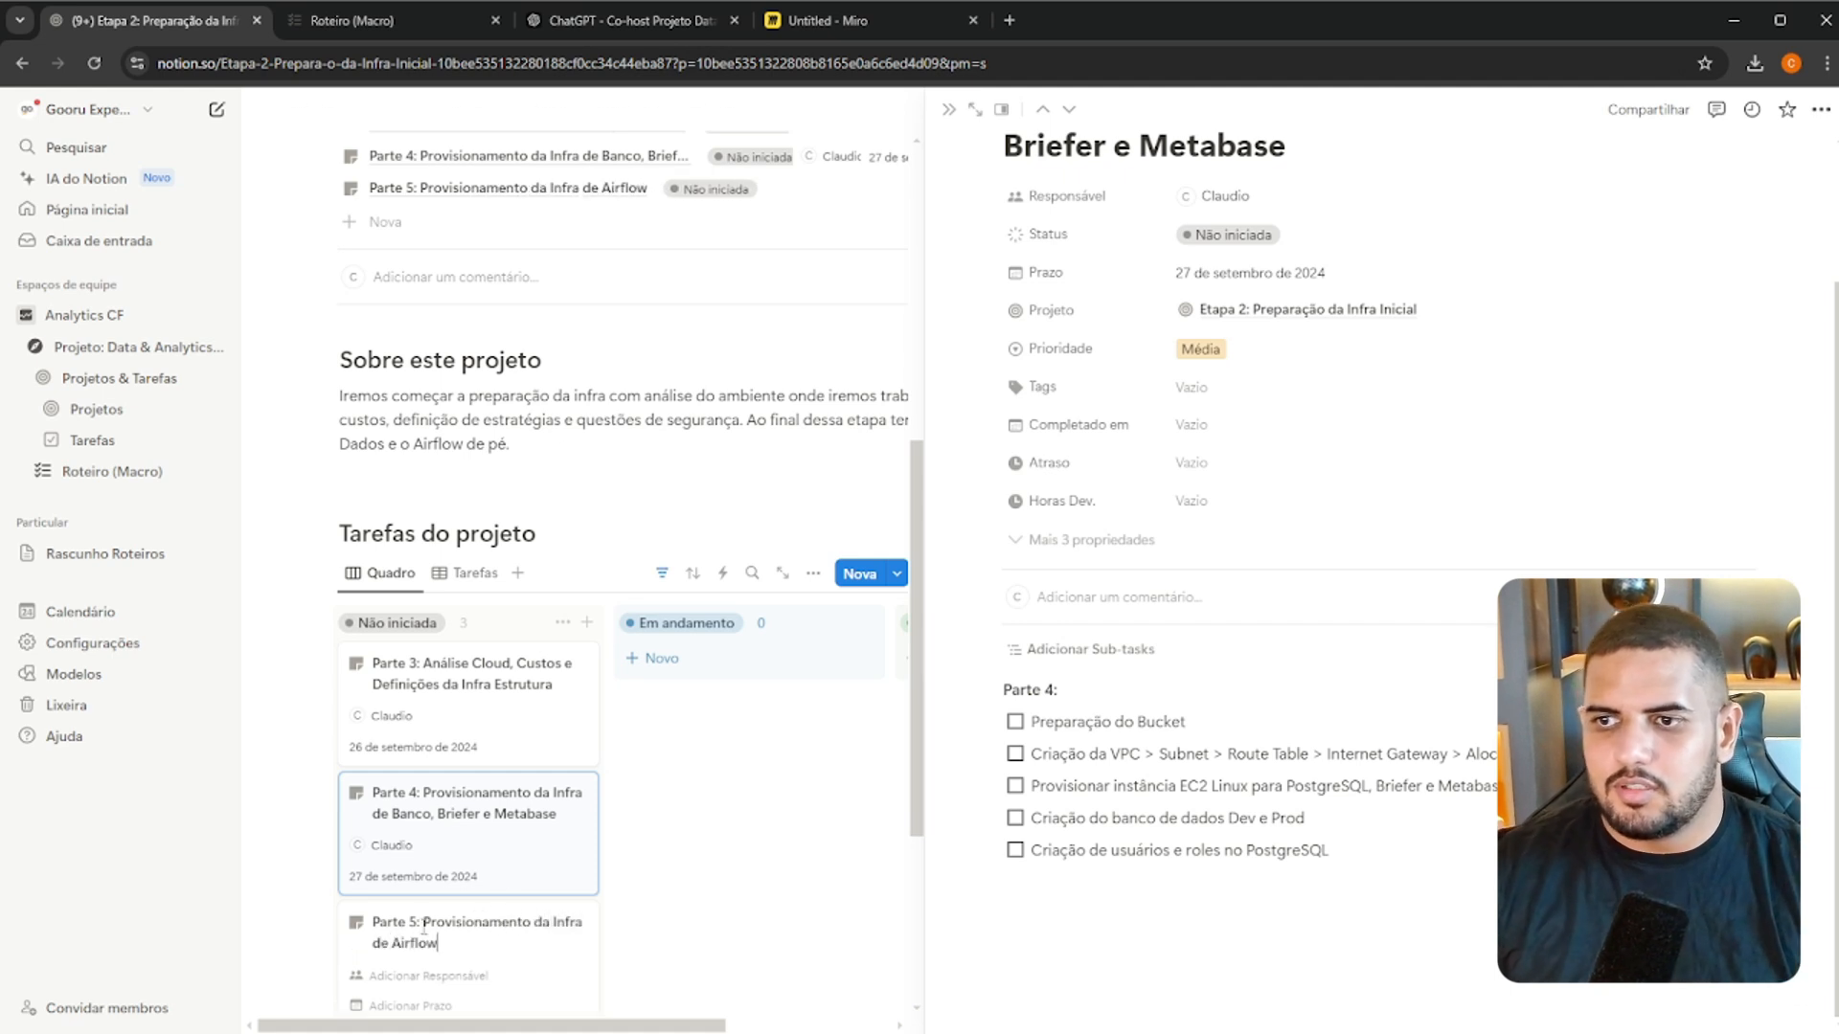
Open the Parte 5 task, assign the workspace's own user as Responsável and set its Prazo to 30/09/2024
key(Return)
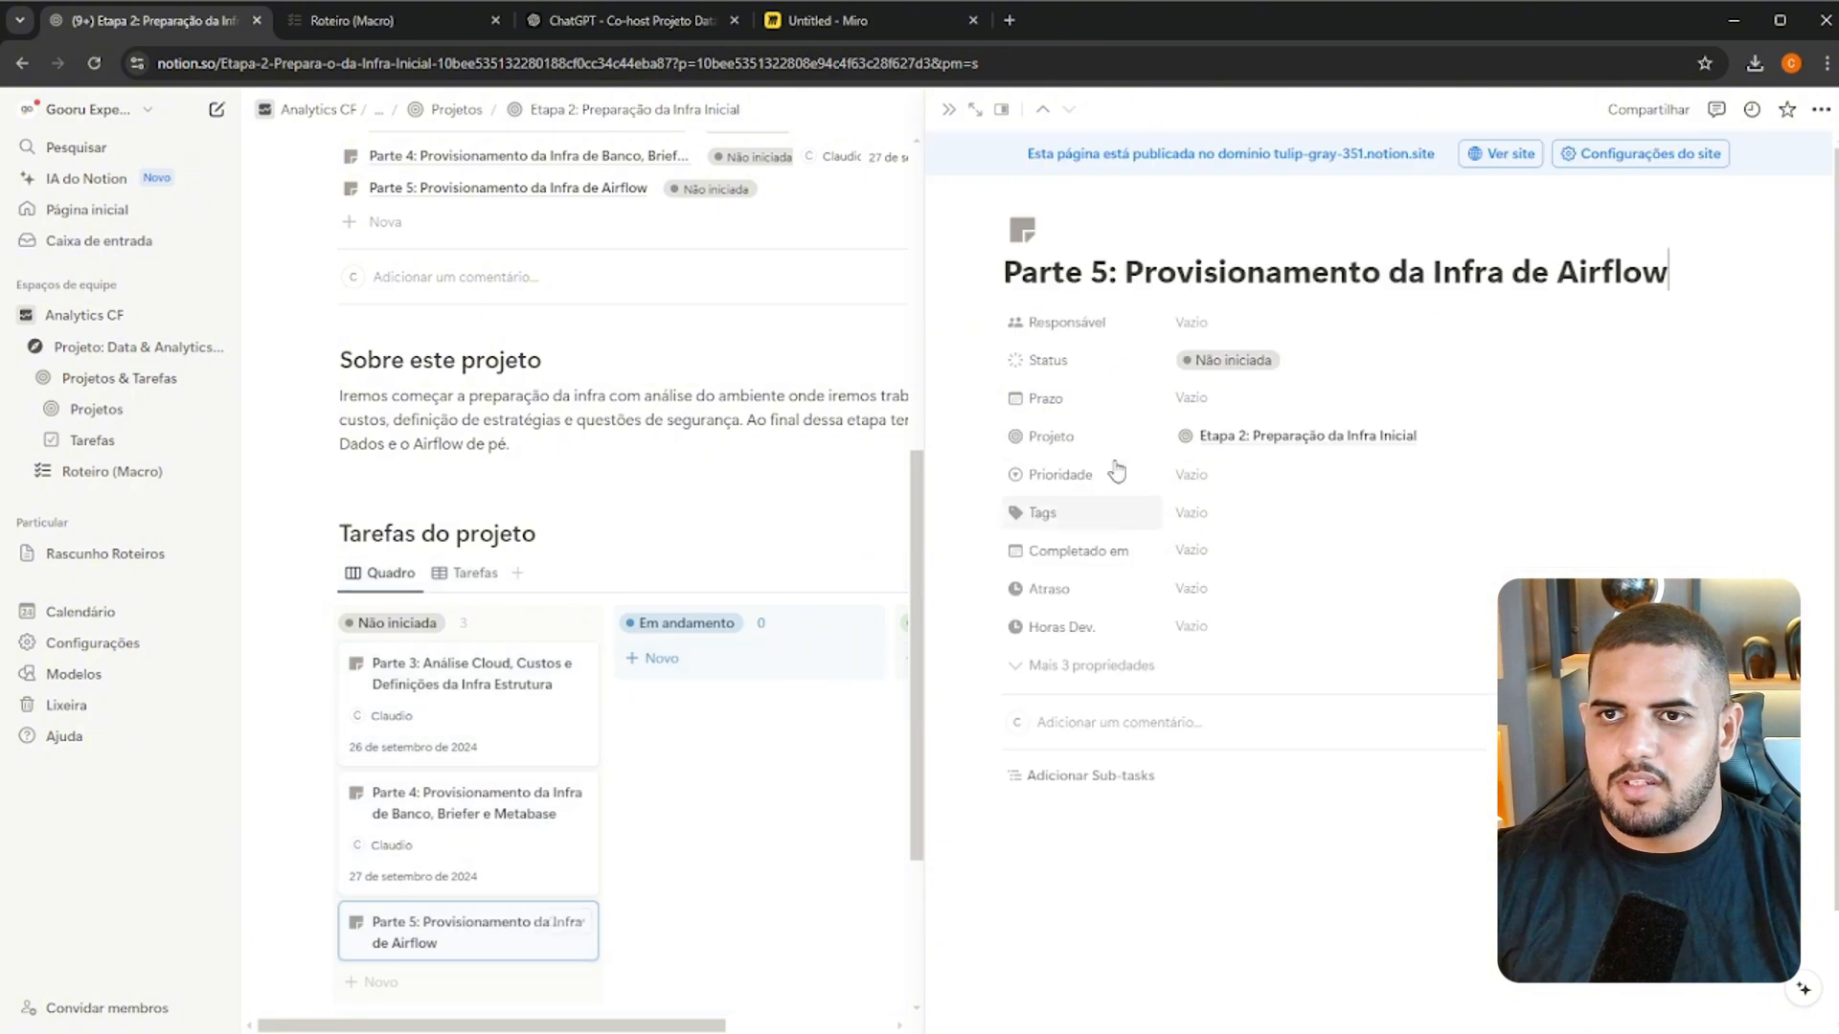
click(1191, 322)
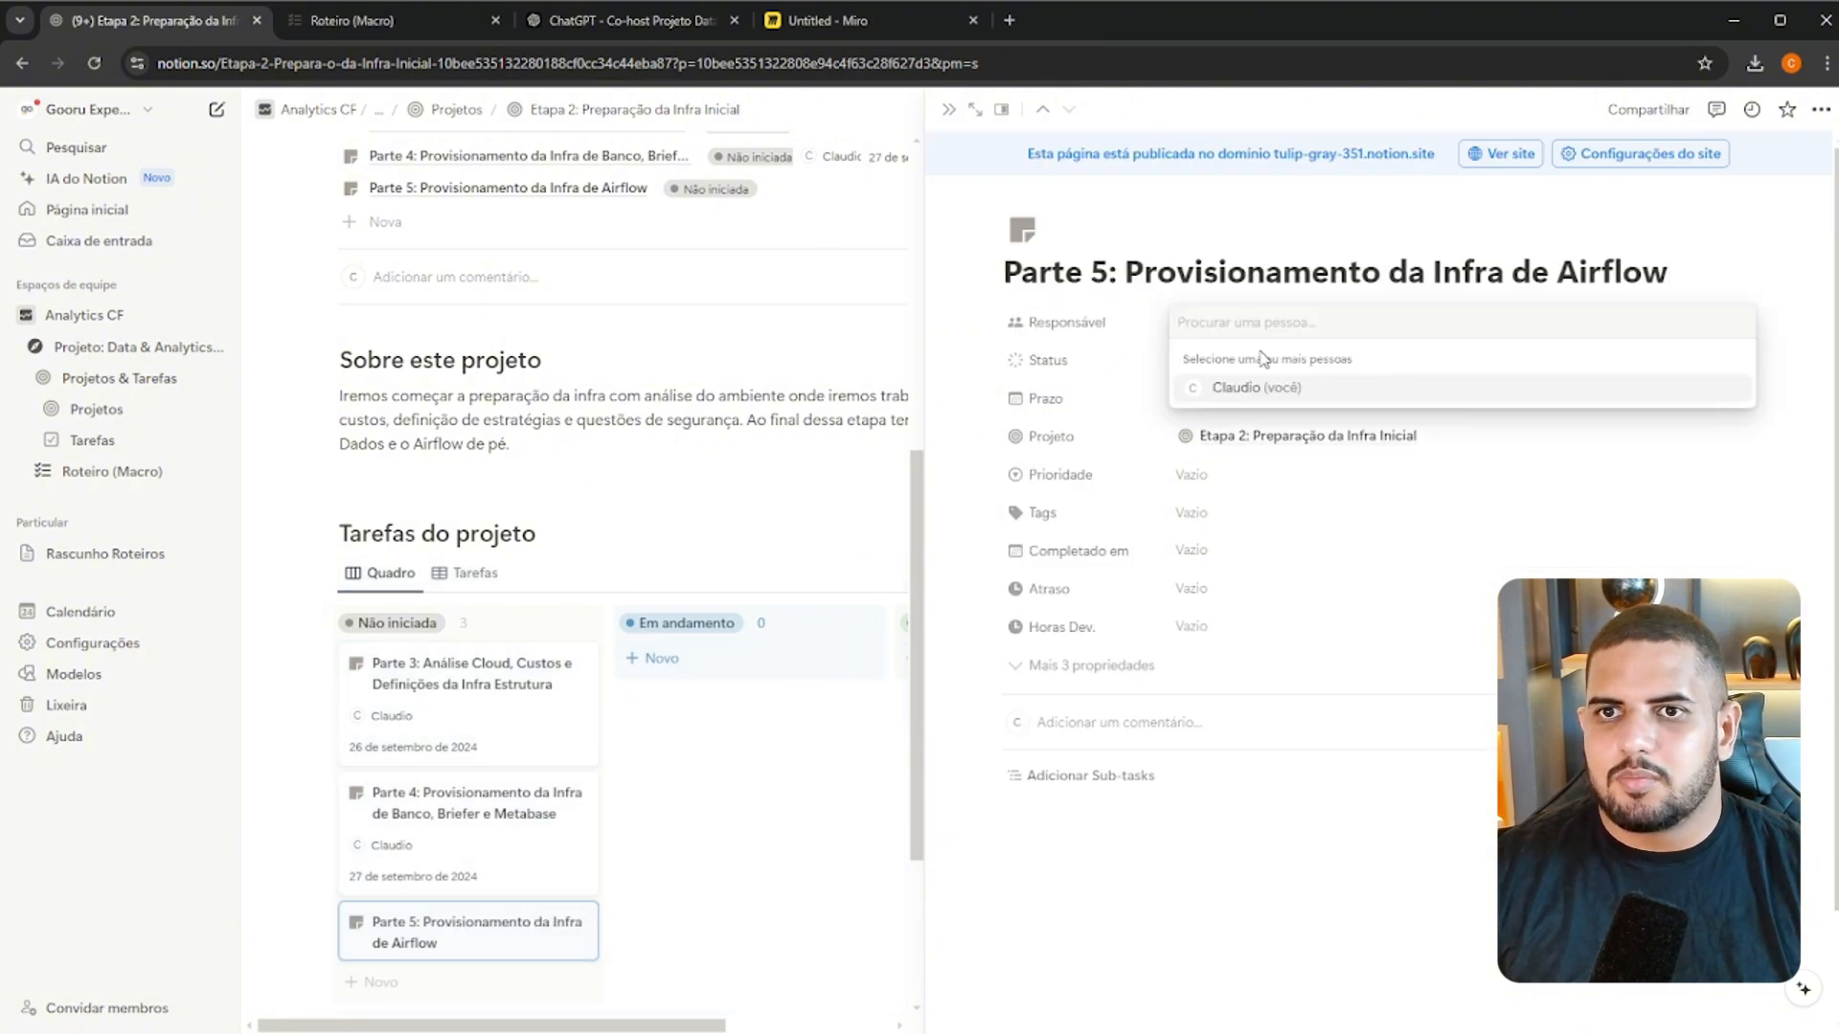
click(1202, 400)
key(Escape)
click(1187, 402)
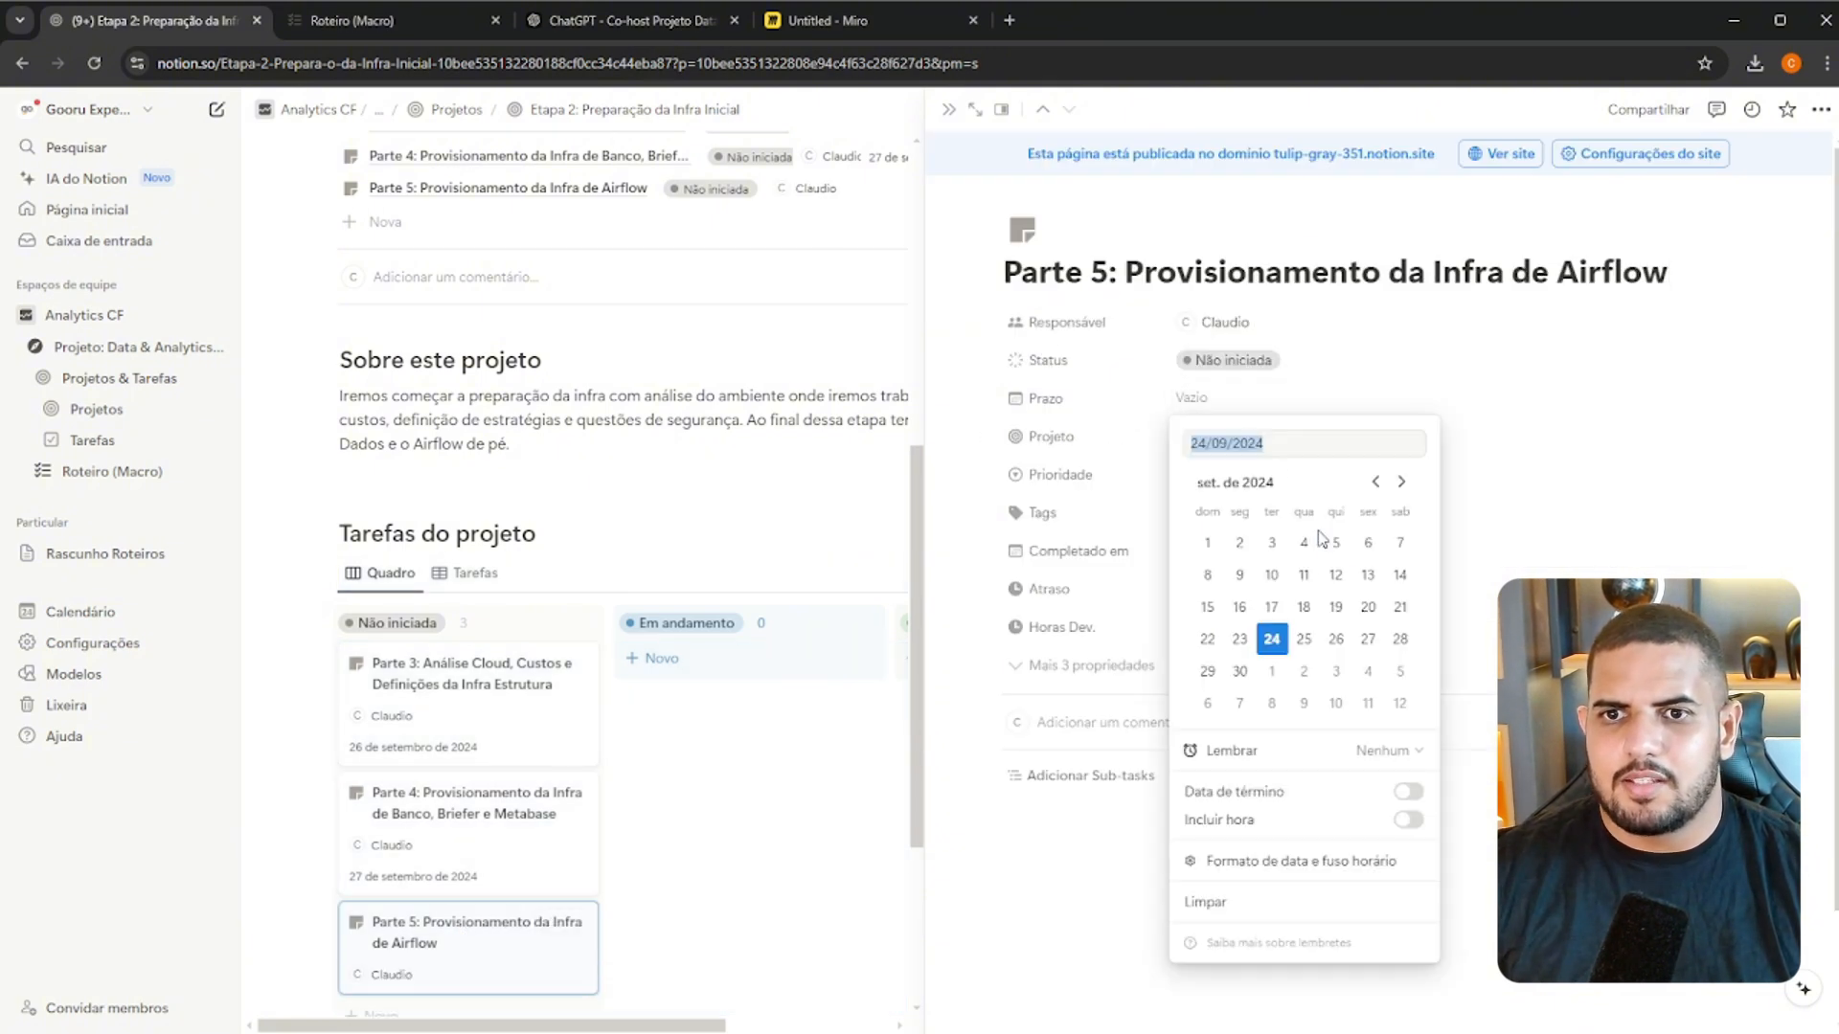
click(1239, 670)
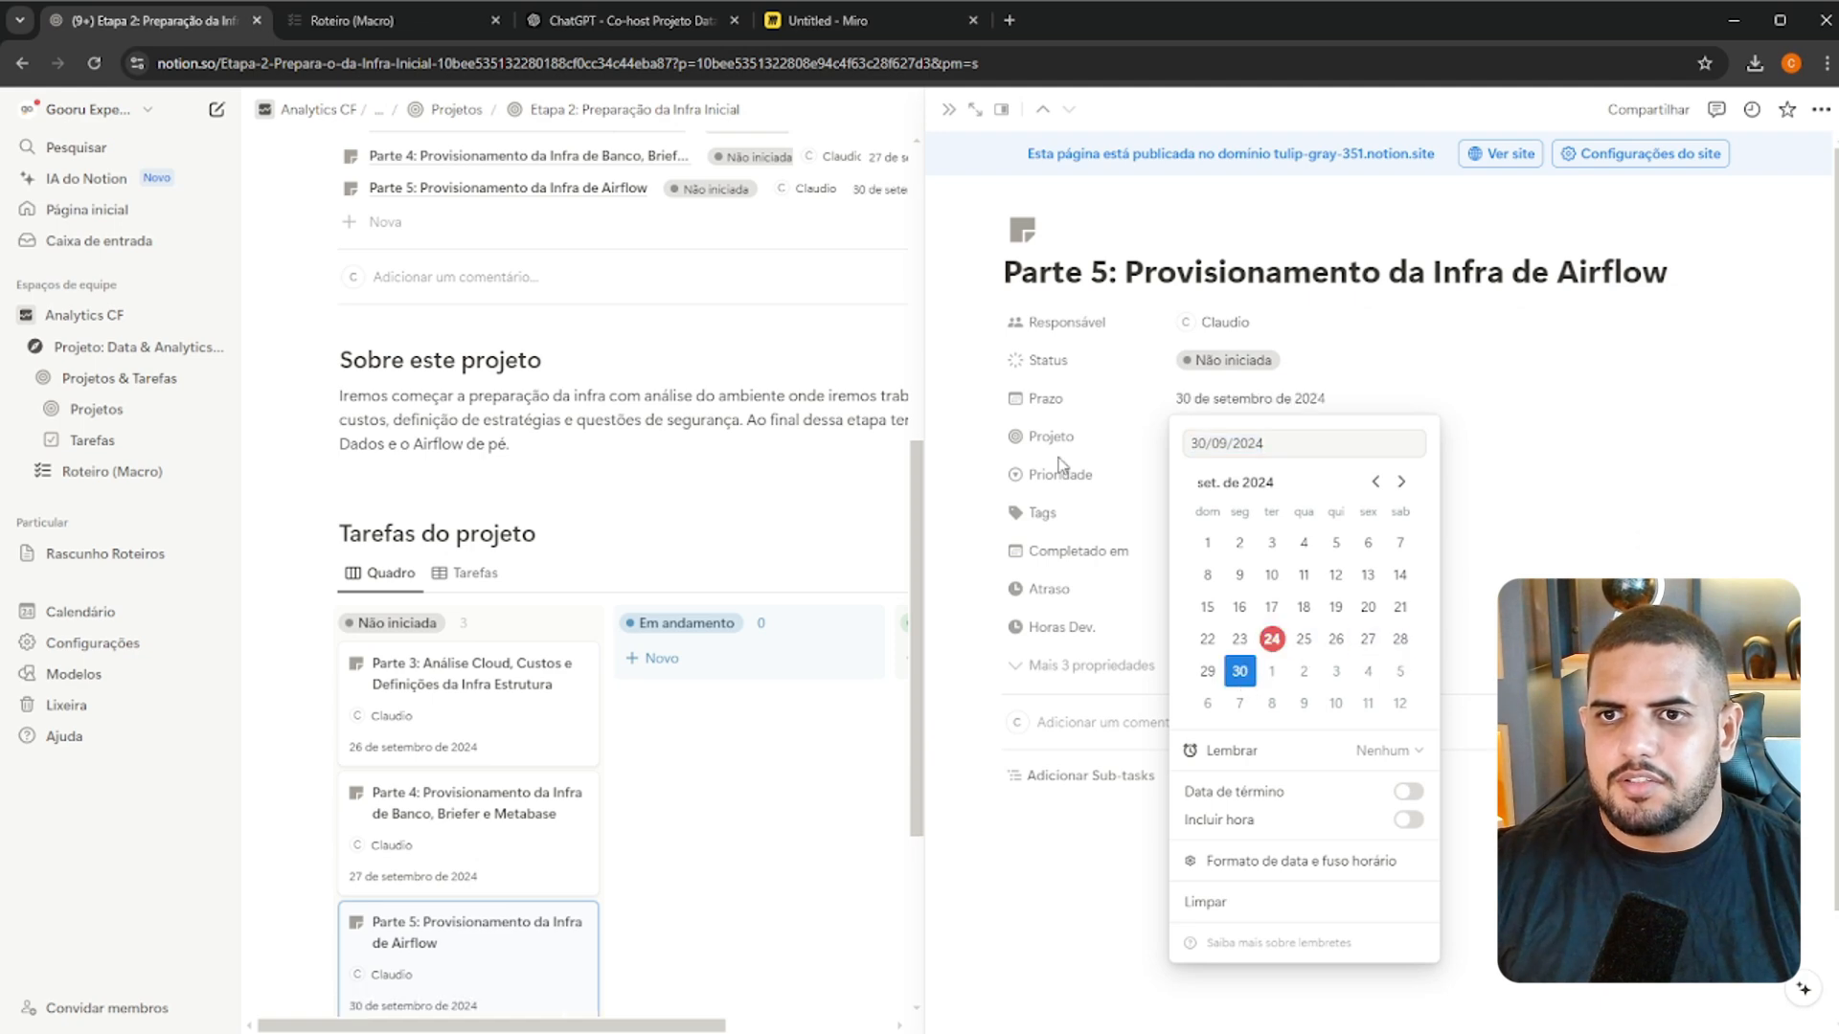
Set the Parte 5 task's Prioridade to Média
key(Escape)
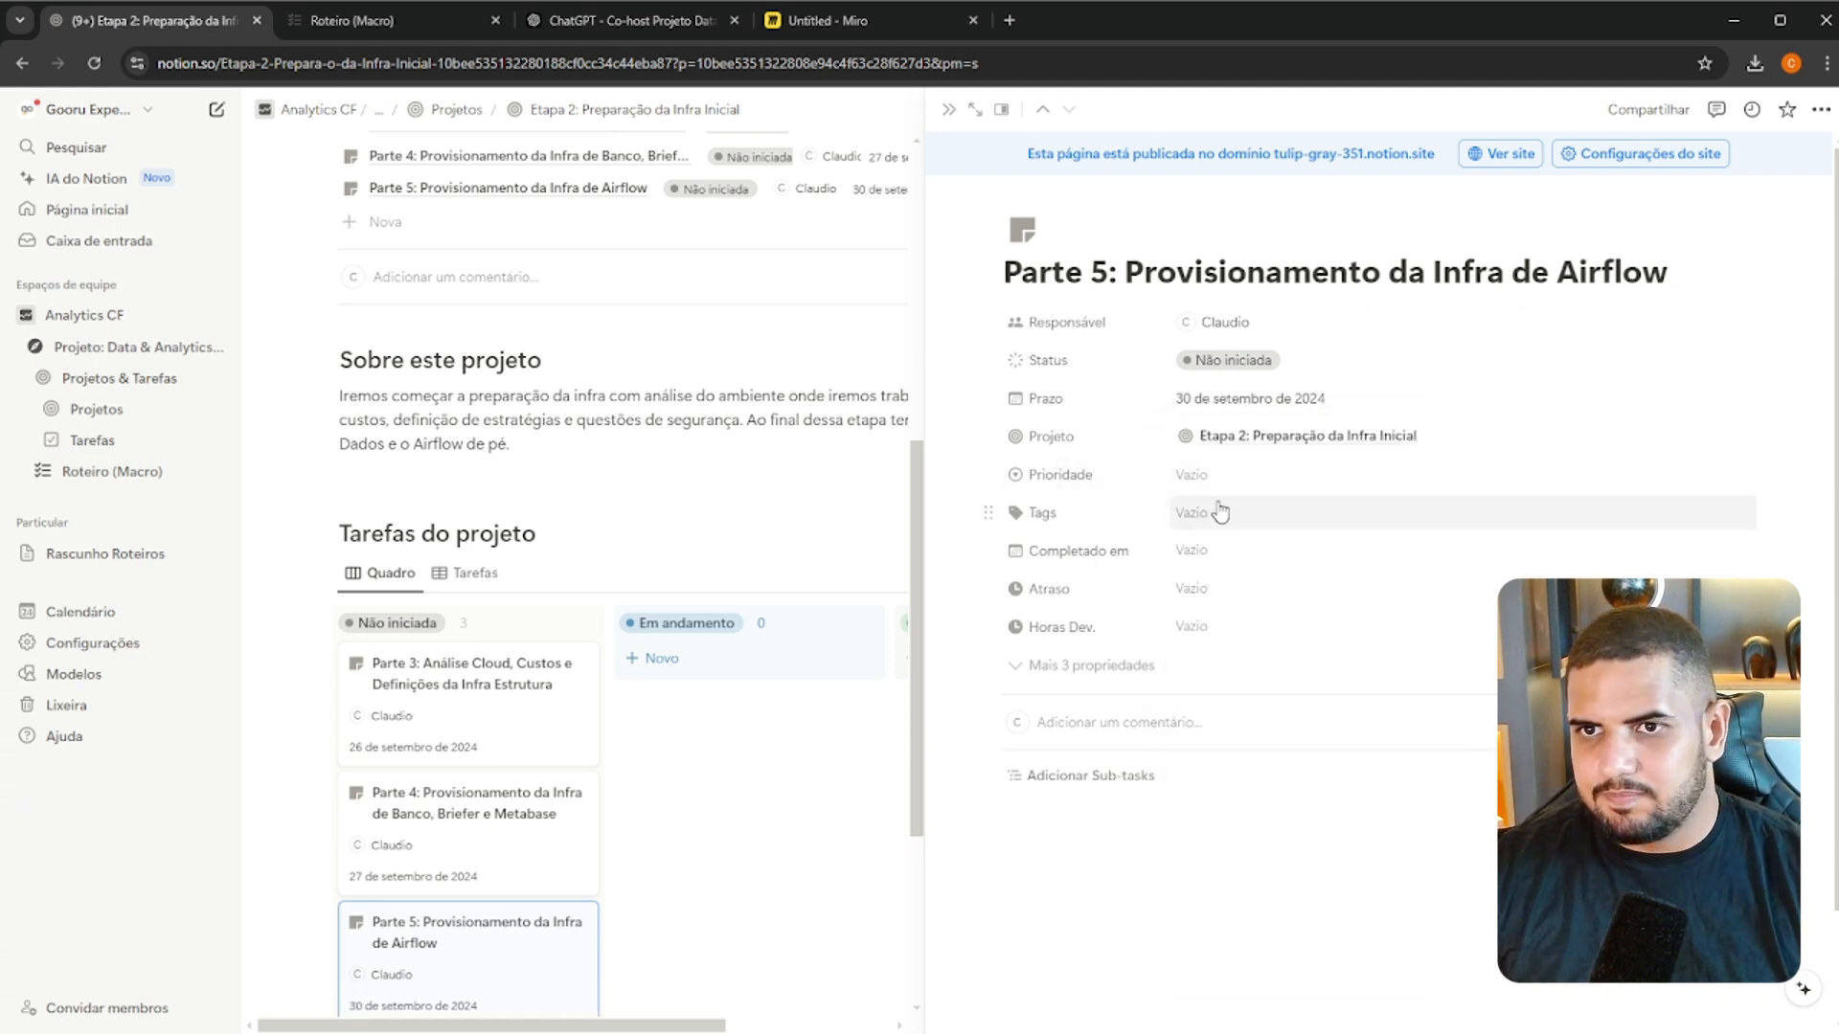
click(1235, 475)
click(1230, 569)
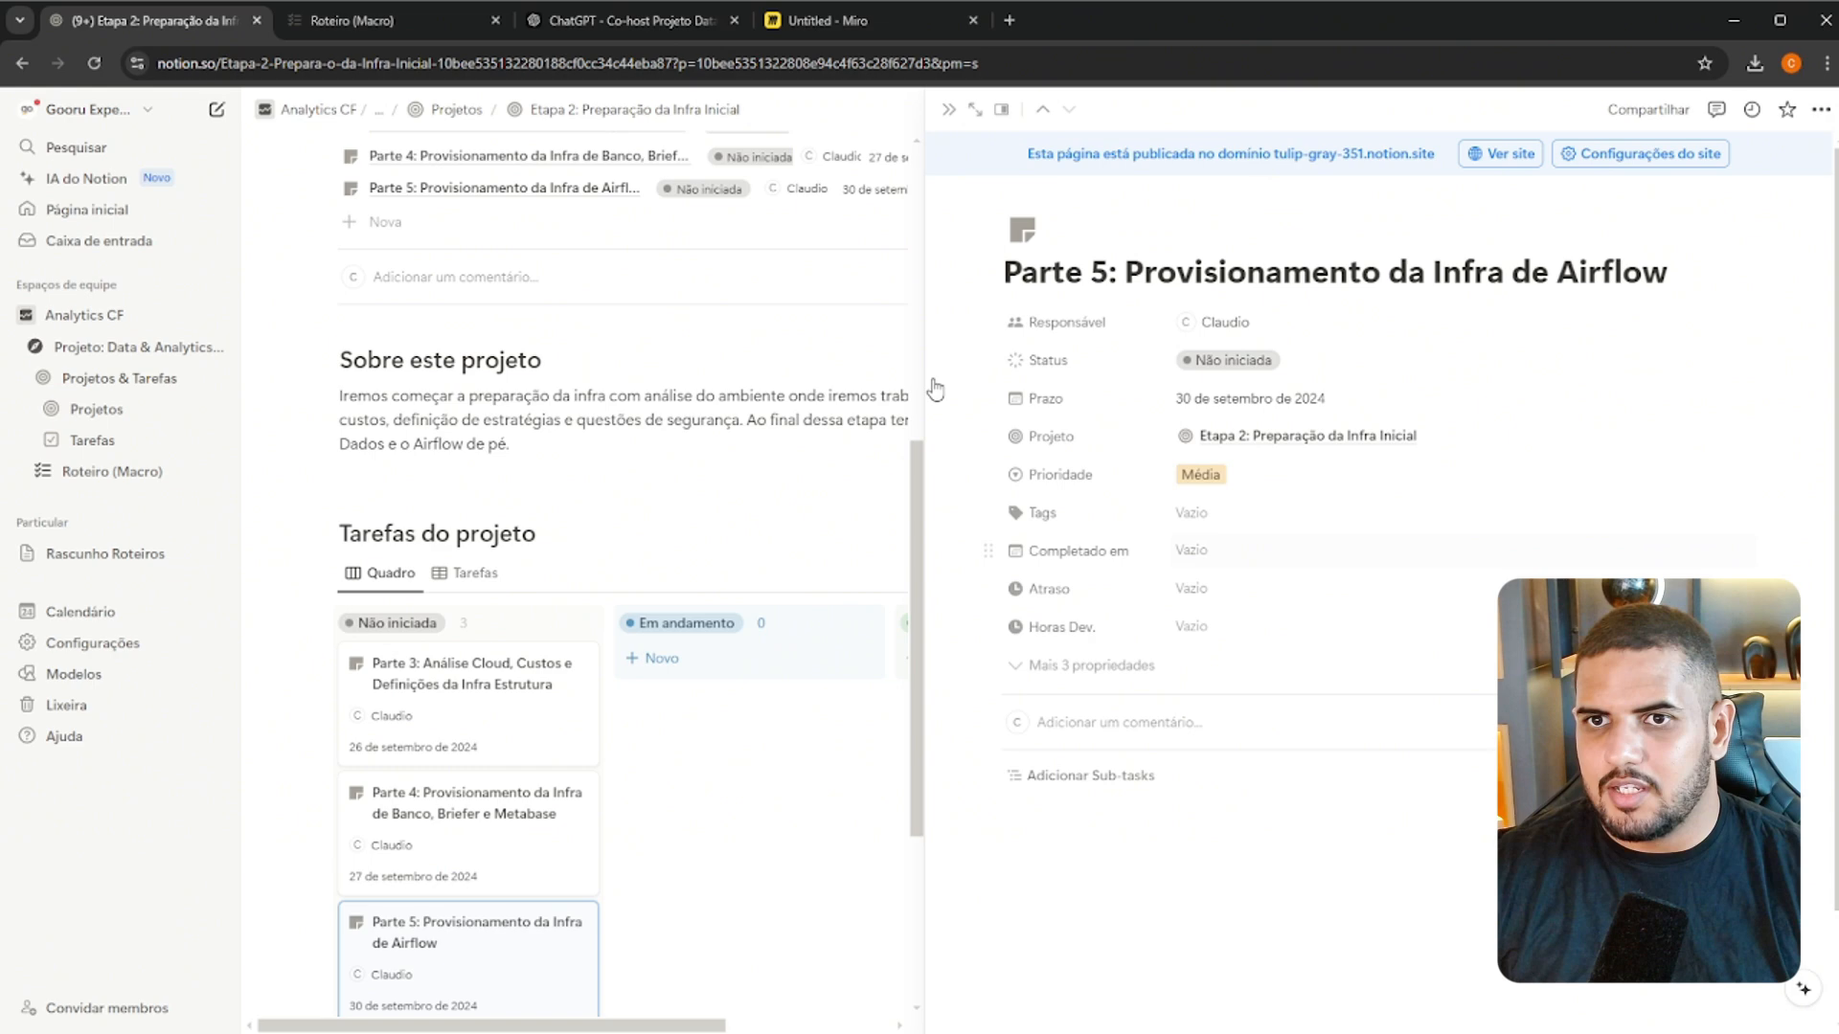
Copy the Parte 5 heading with its four checklist items from Roteiro (Macro) into the body of the Parte 5 task and close it
click(342, 29)
scroll(1139, 813, down, 6)
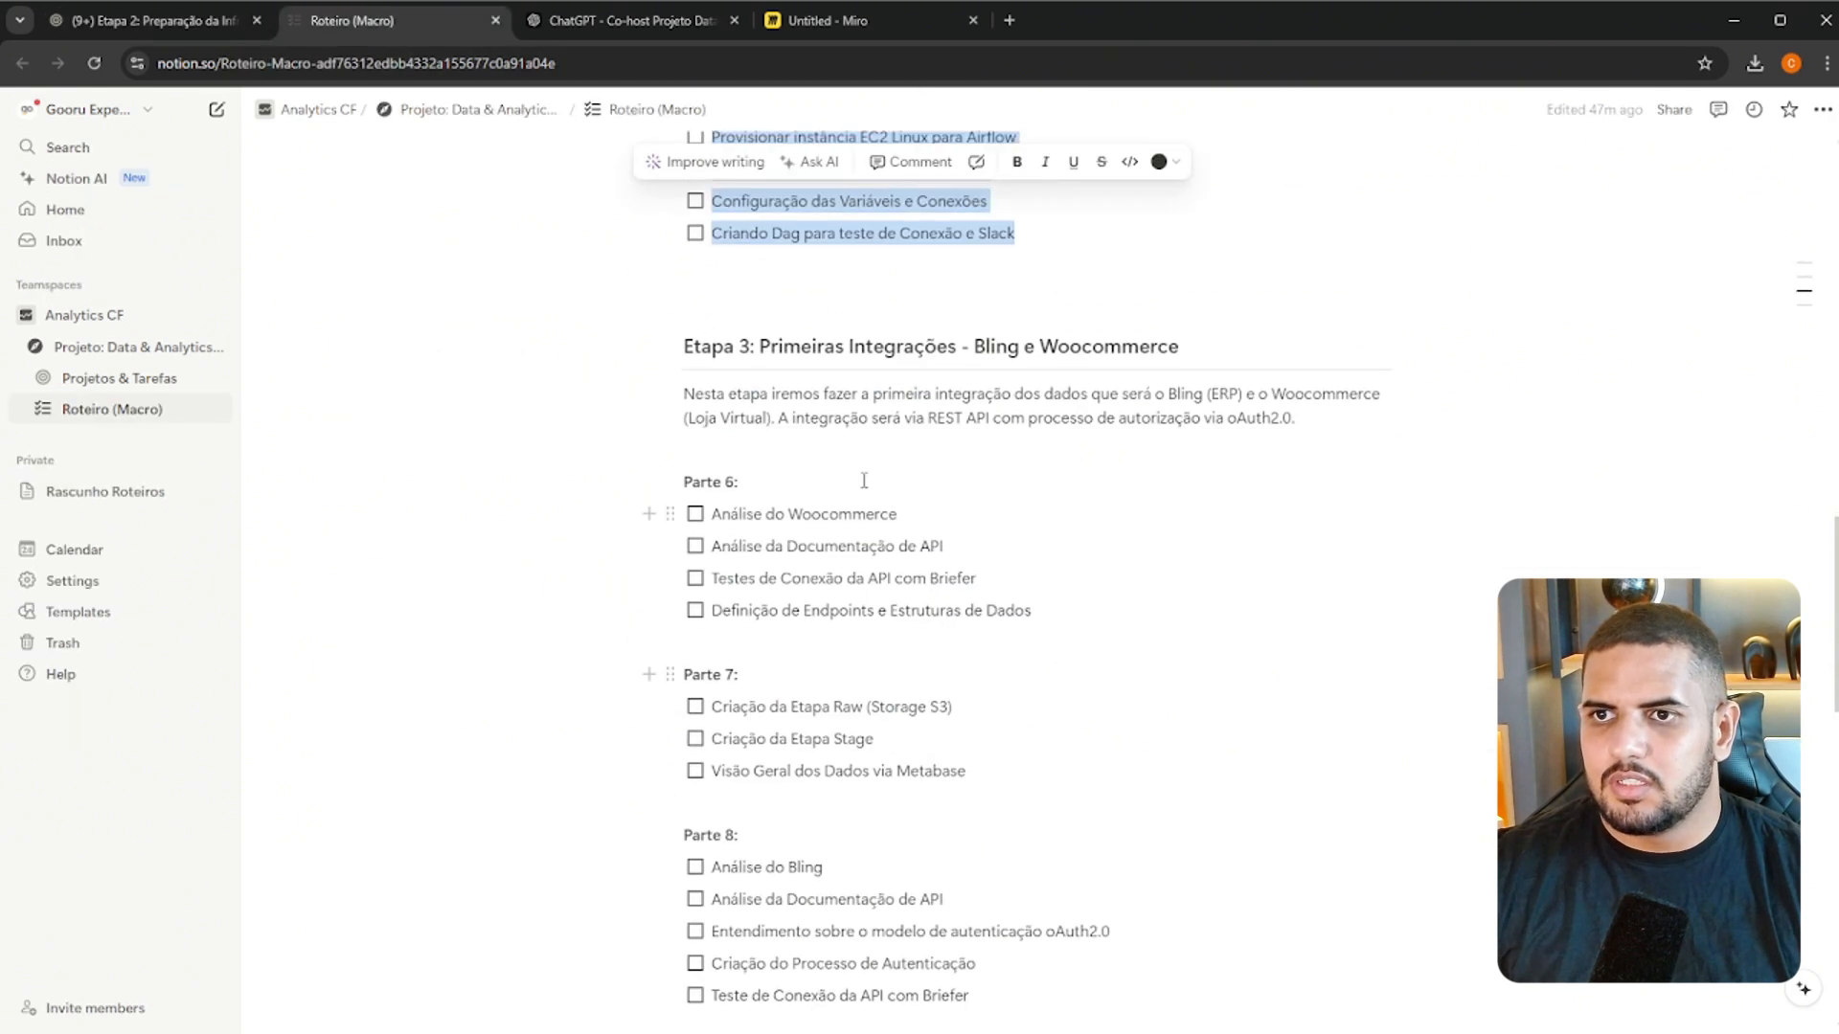
scroll(865, 507, up, 2)
drag(862, 464, 683, 304)
key(ctrl+c)
click(235, 35)
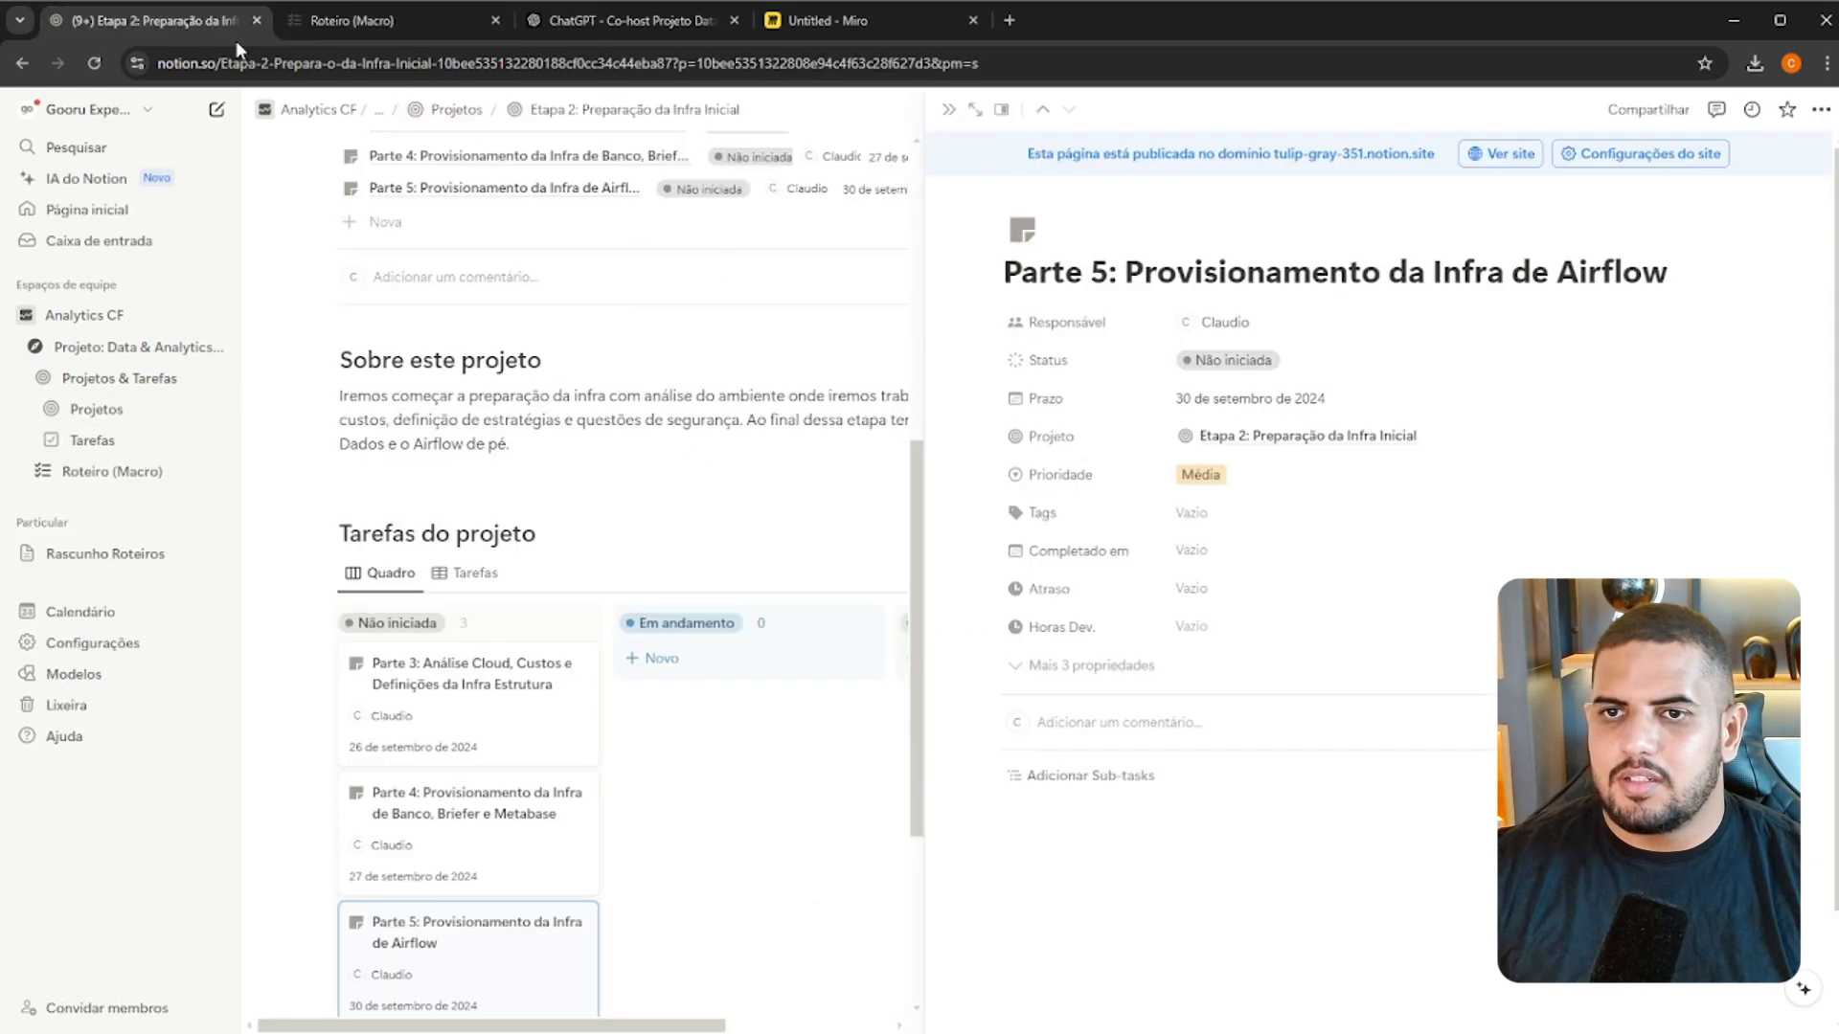
click(1164, 817)
key(ctrl+v)
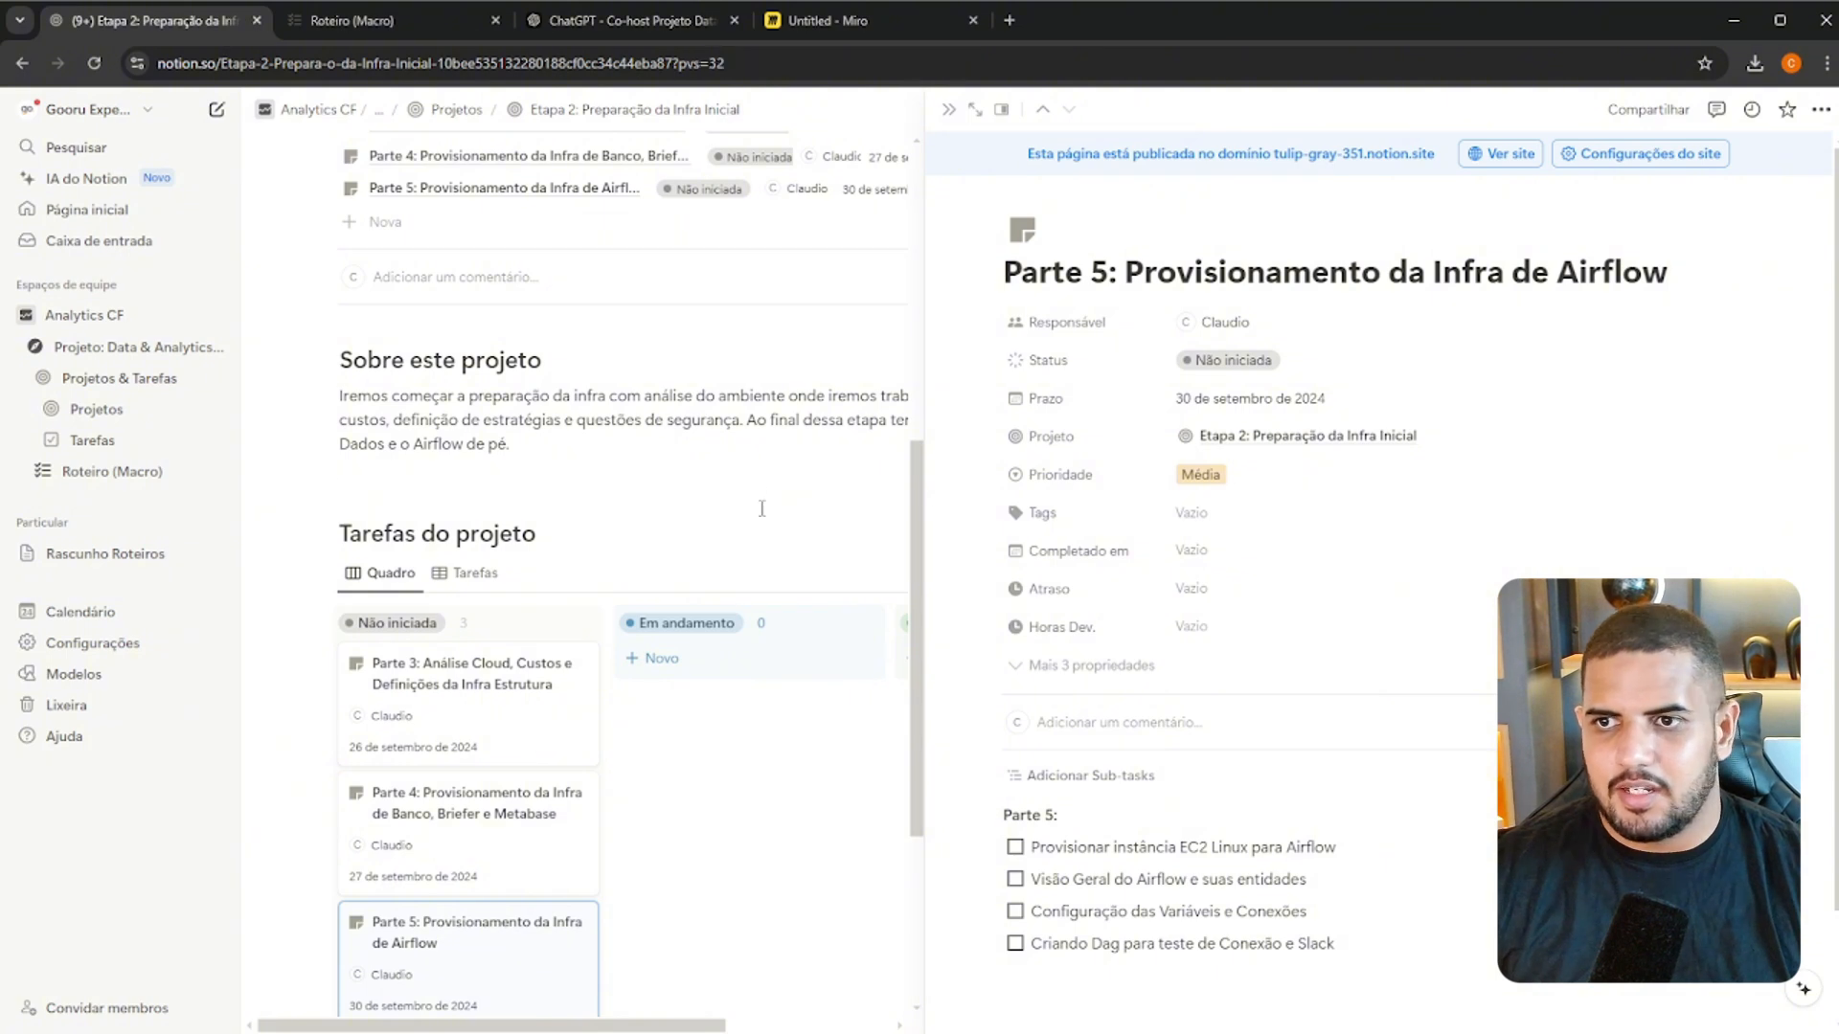
key(Escape)
Return to the Projetos database and review its projects by status, expanding the hidden groups
scroll(1226, 593, up, 7)
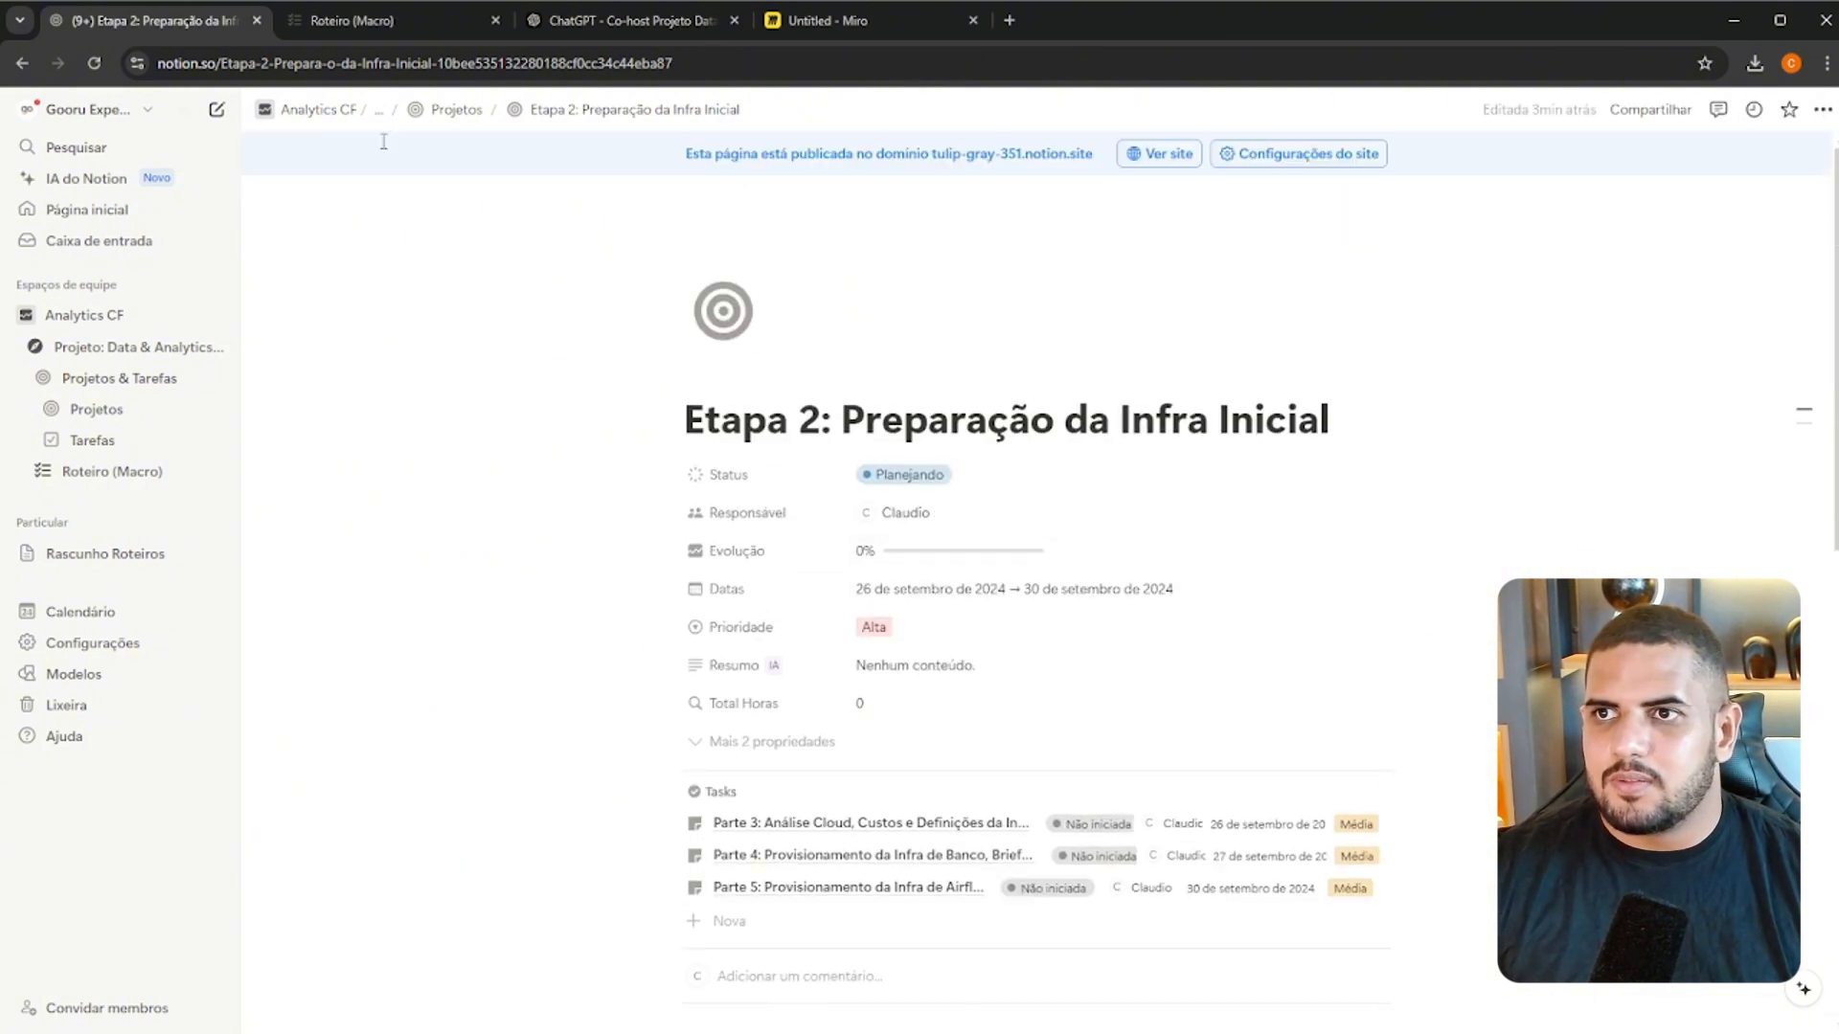
click(443, 111)
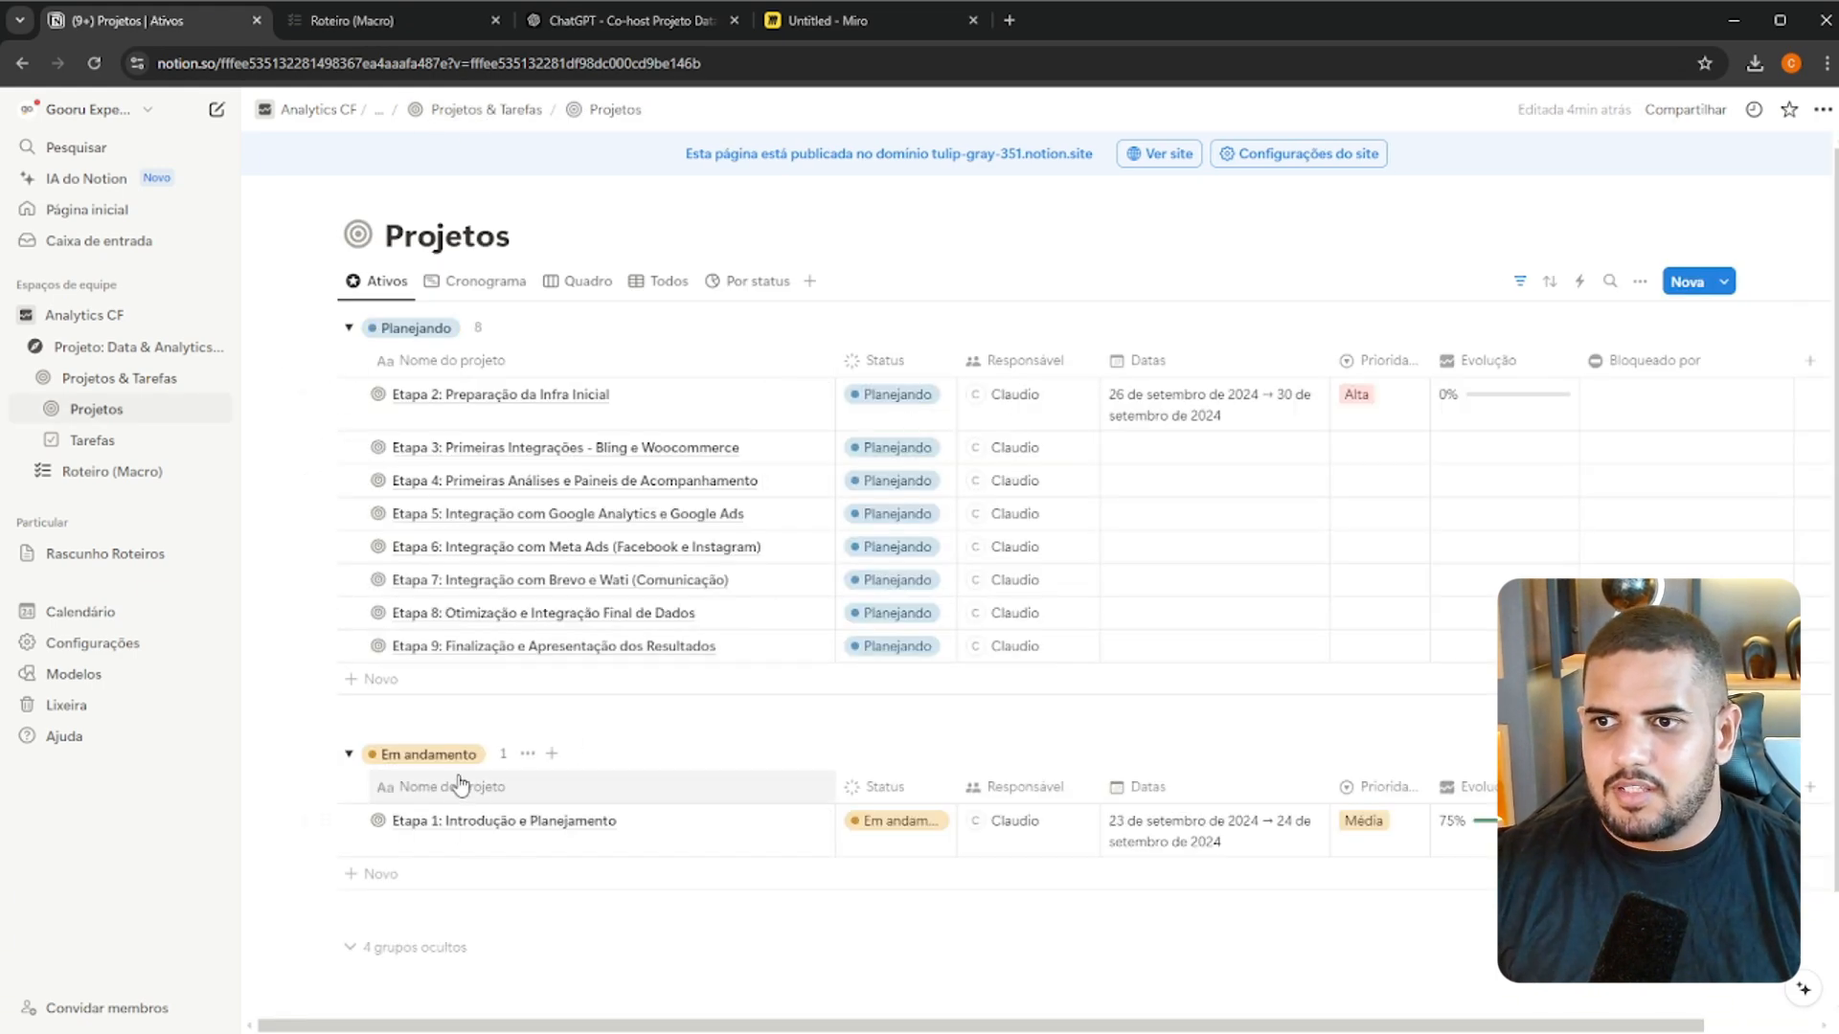
scroll(422, 891, down, 1)
click(431, 847)
scroll(635, 722, down, 5)
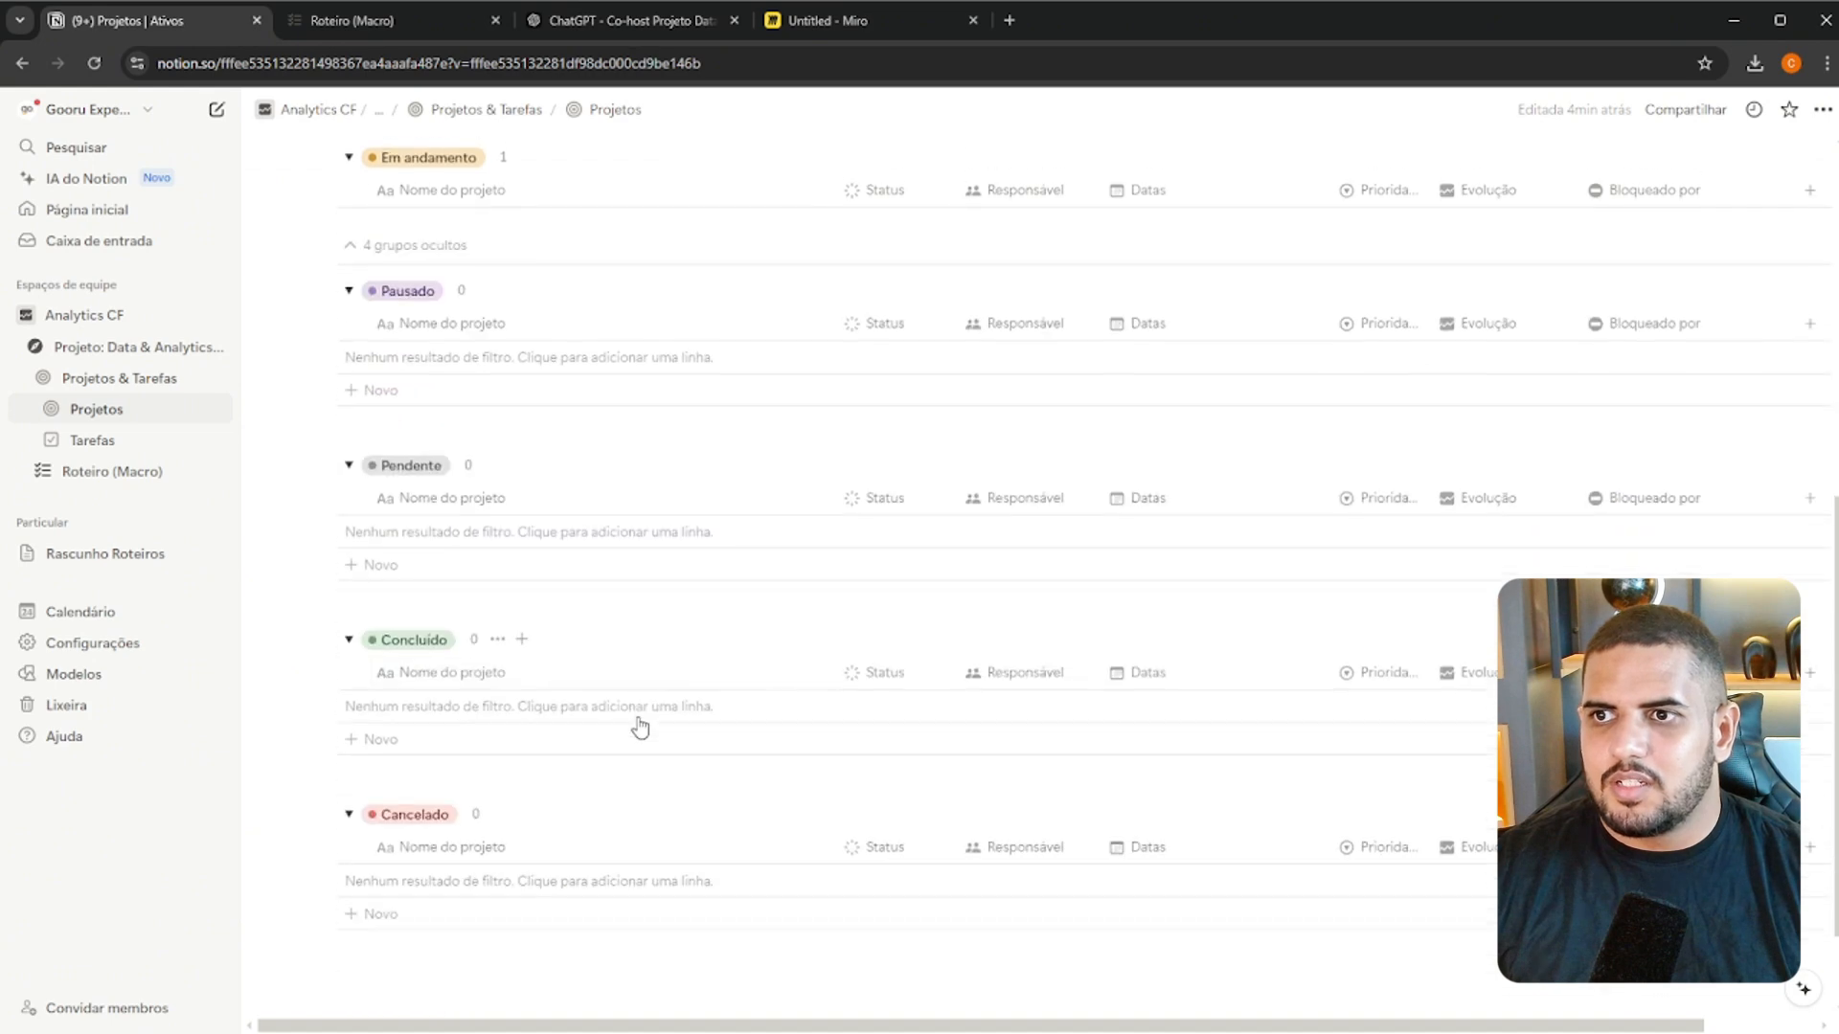
scroll(646, 678, up, 6)
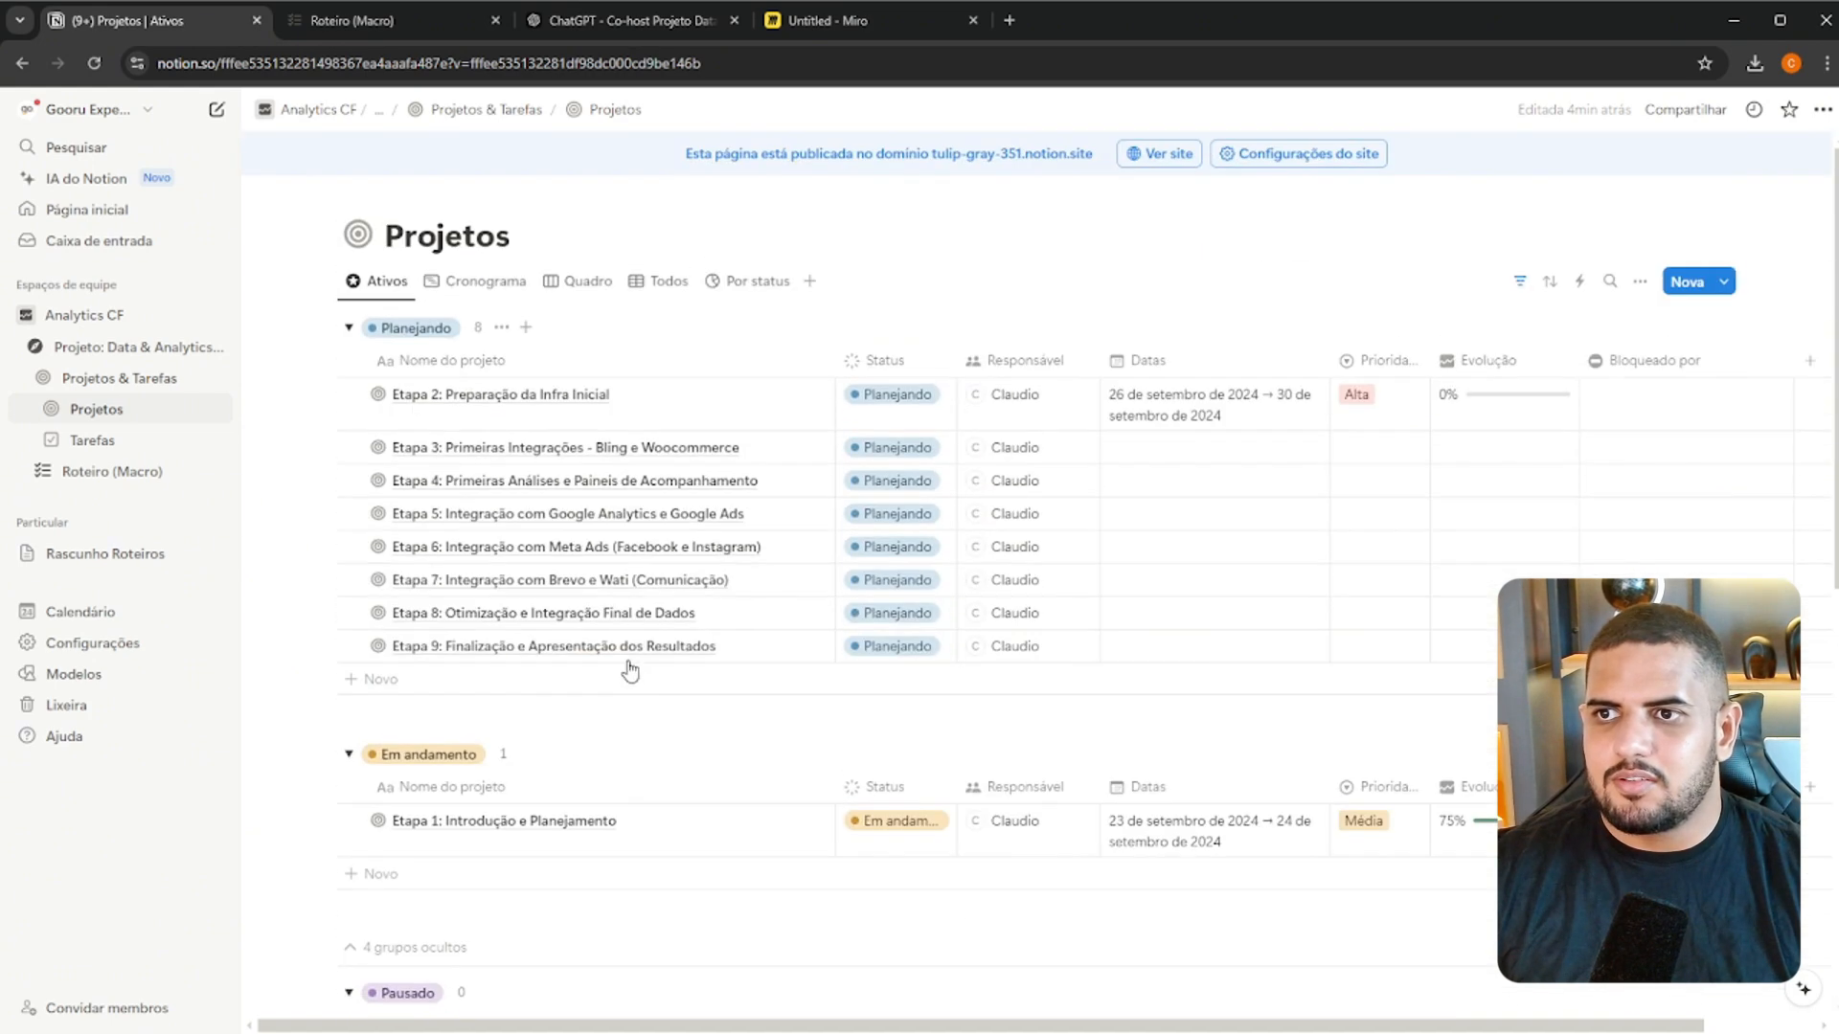
scroll(768, 705, down, 2)
scroll(1102, 706, up, 2)
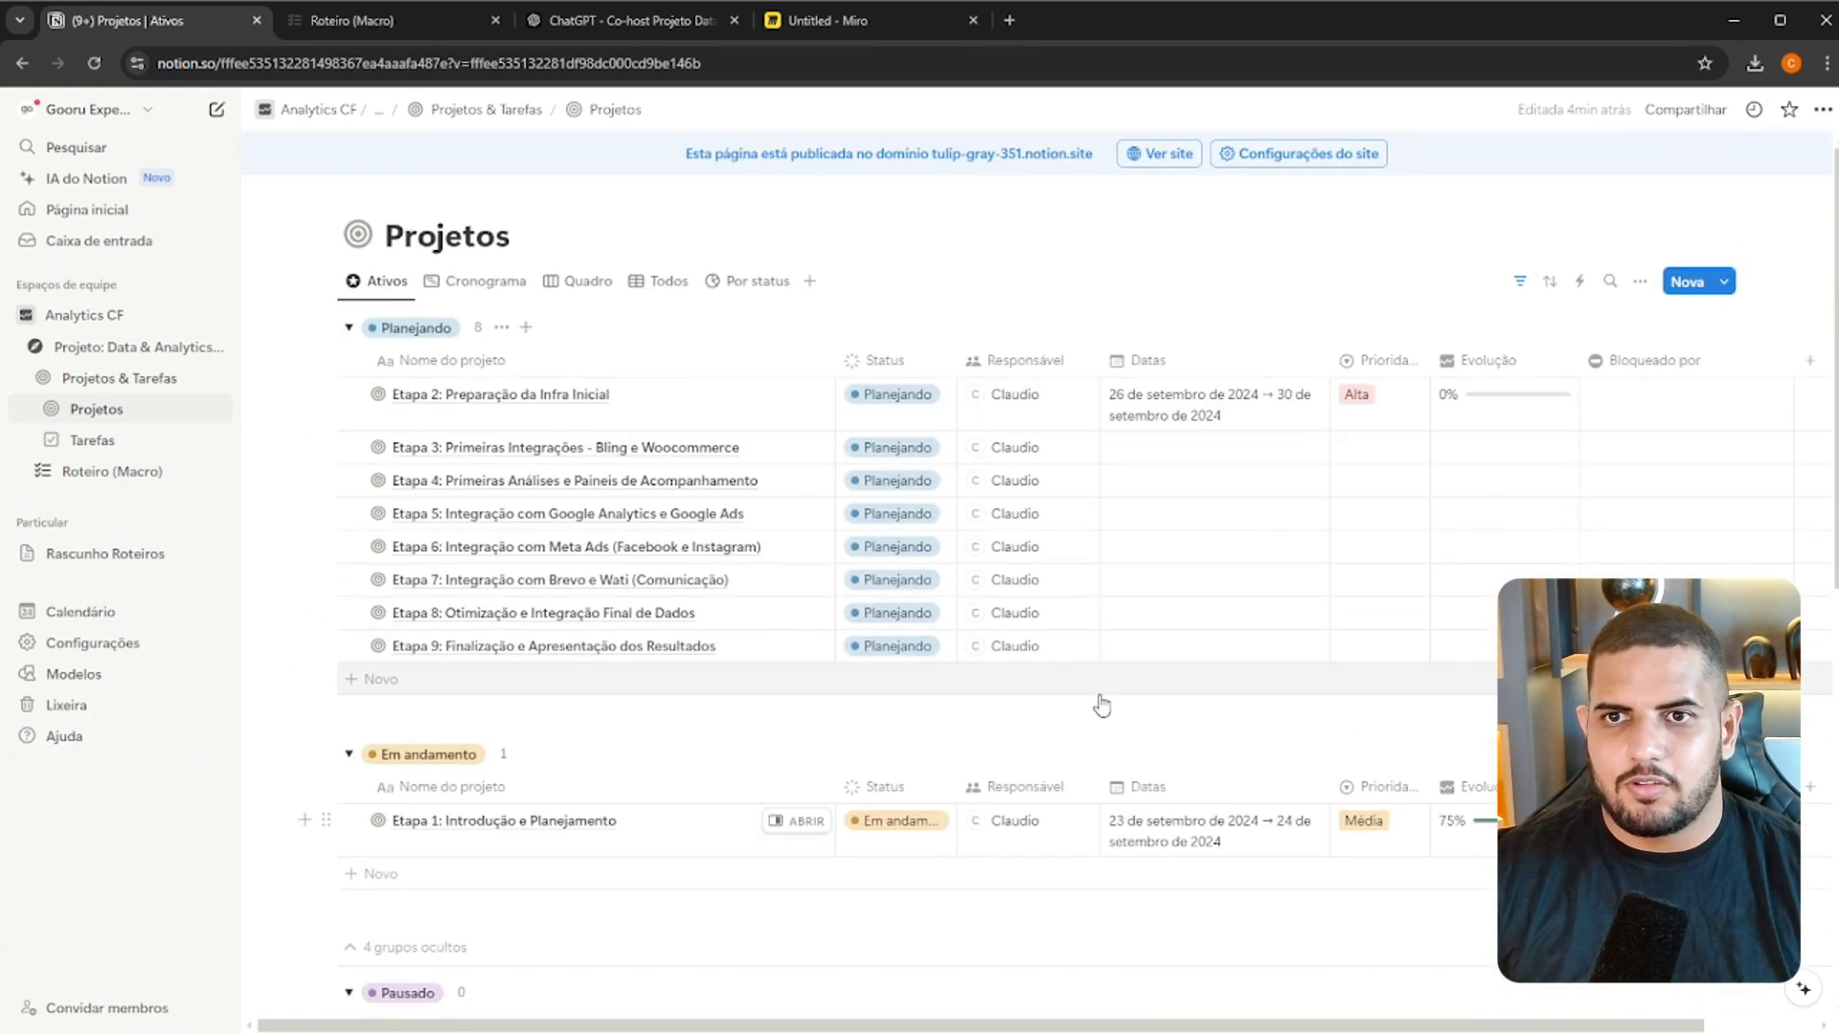
Examine Etapa 1 and Etapa 2 in the Cronograma view of Projetos and dismiss the Notion Calendar promotion
click(501, 293)
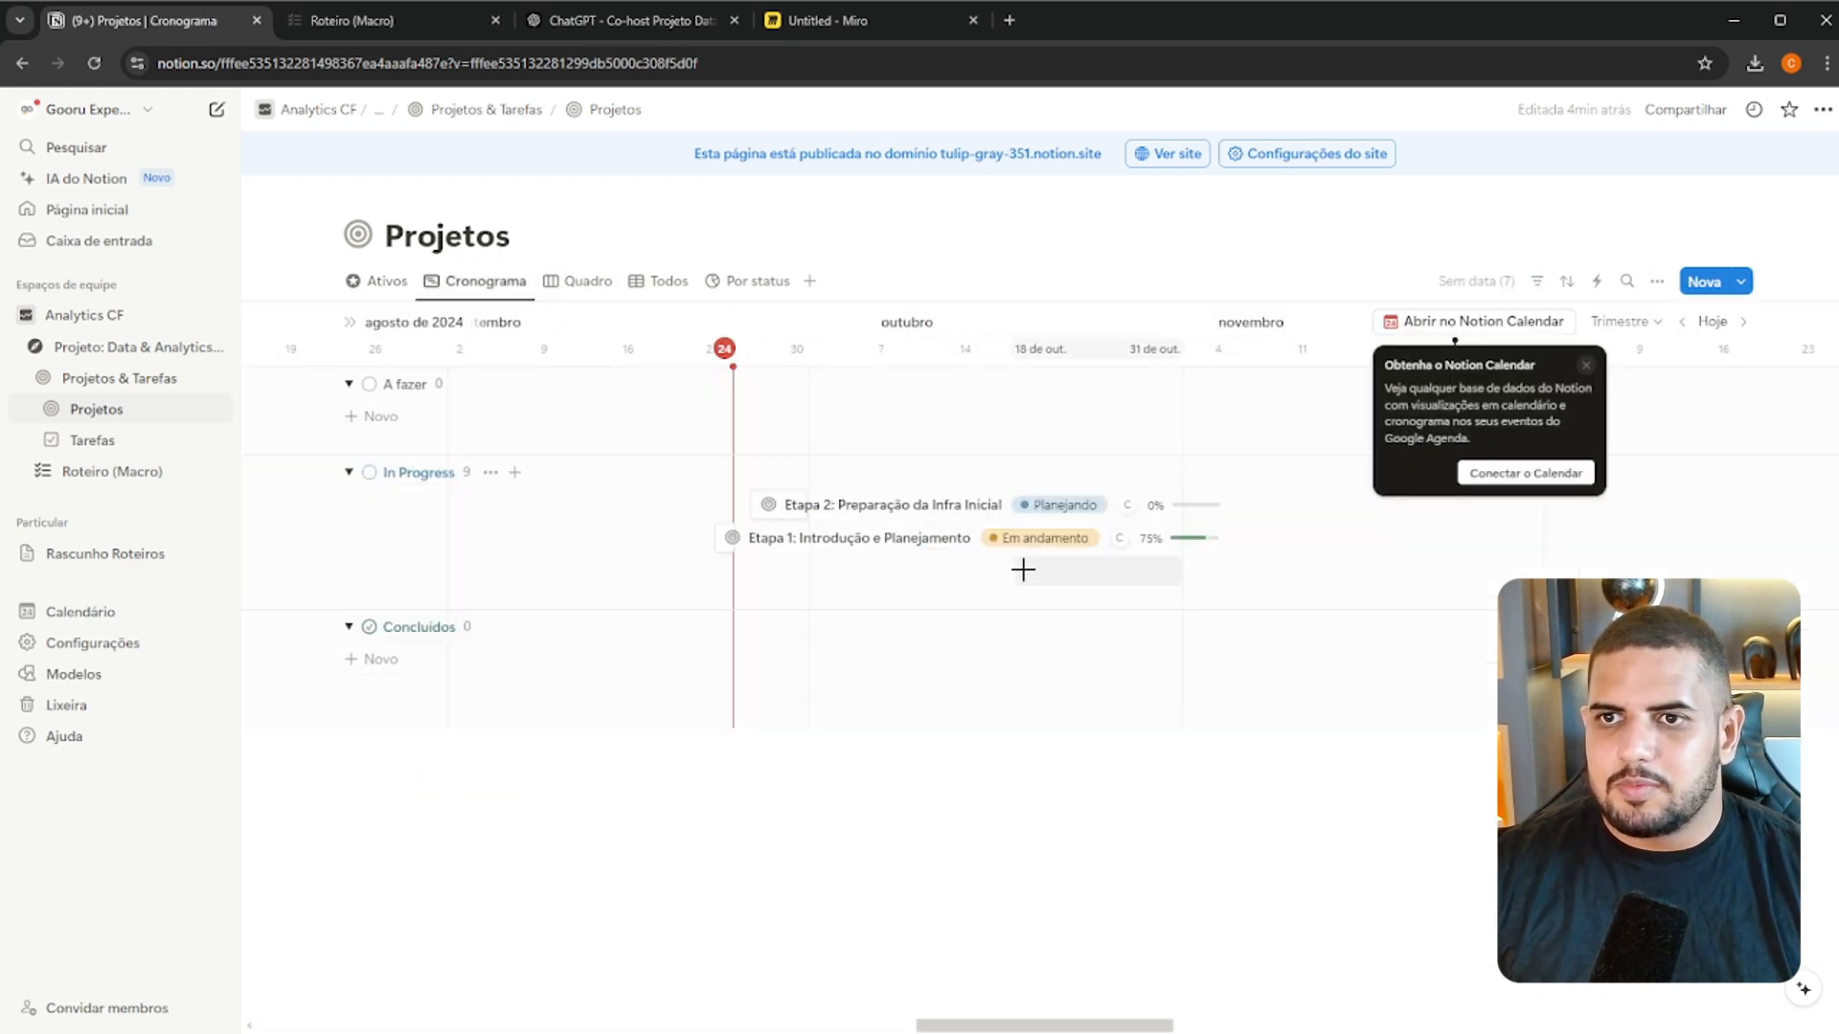
key(ctrl+plus)
key(ctrl+plus)
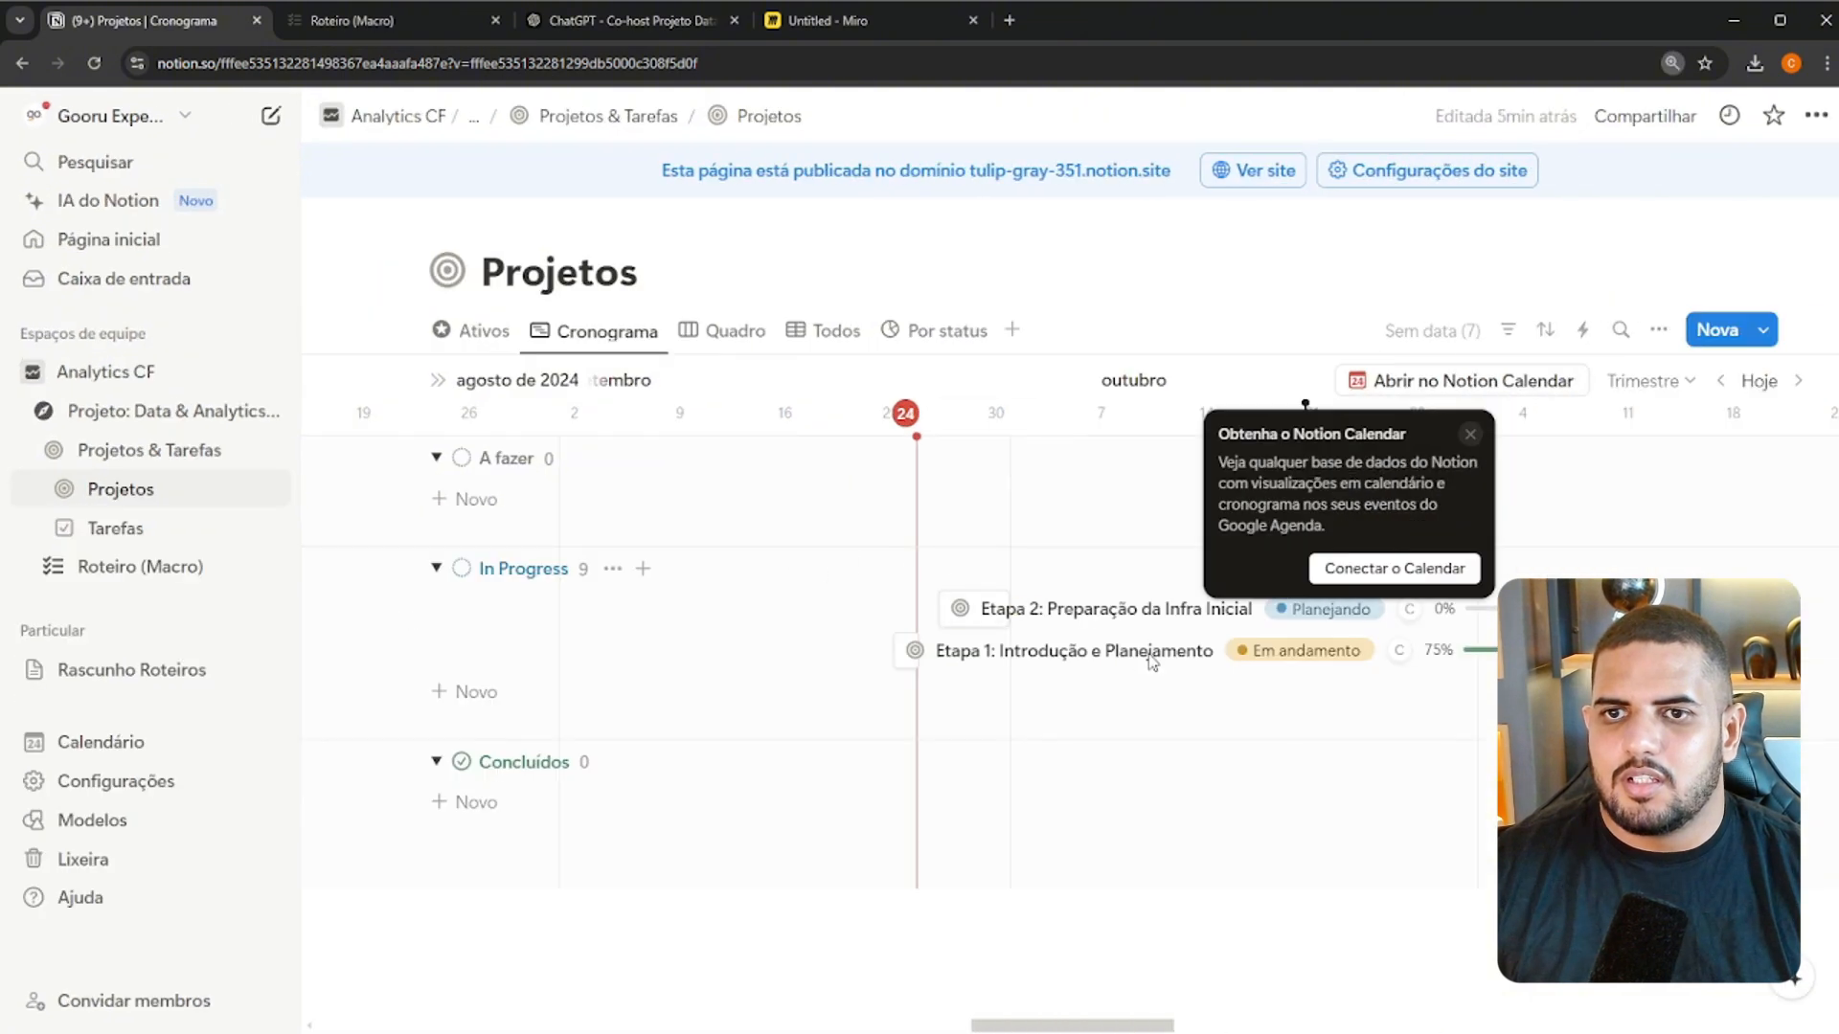
key(ctrl+minus)
key(ctrl+minus)
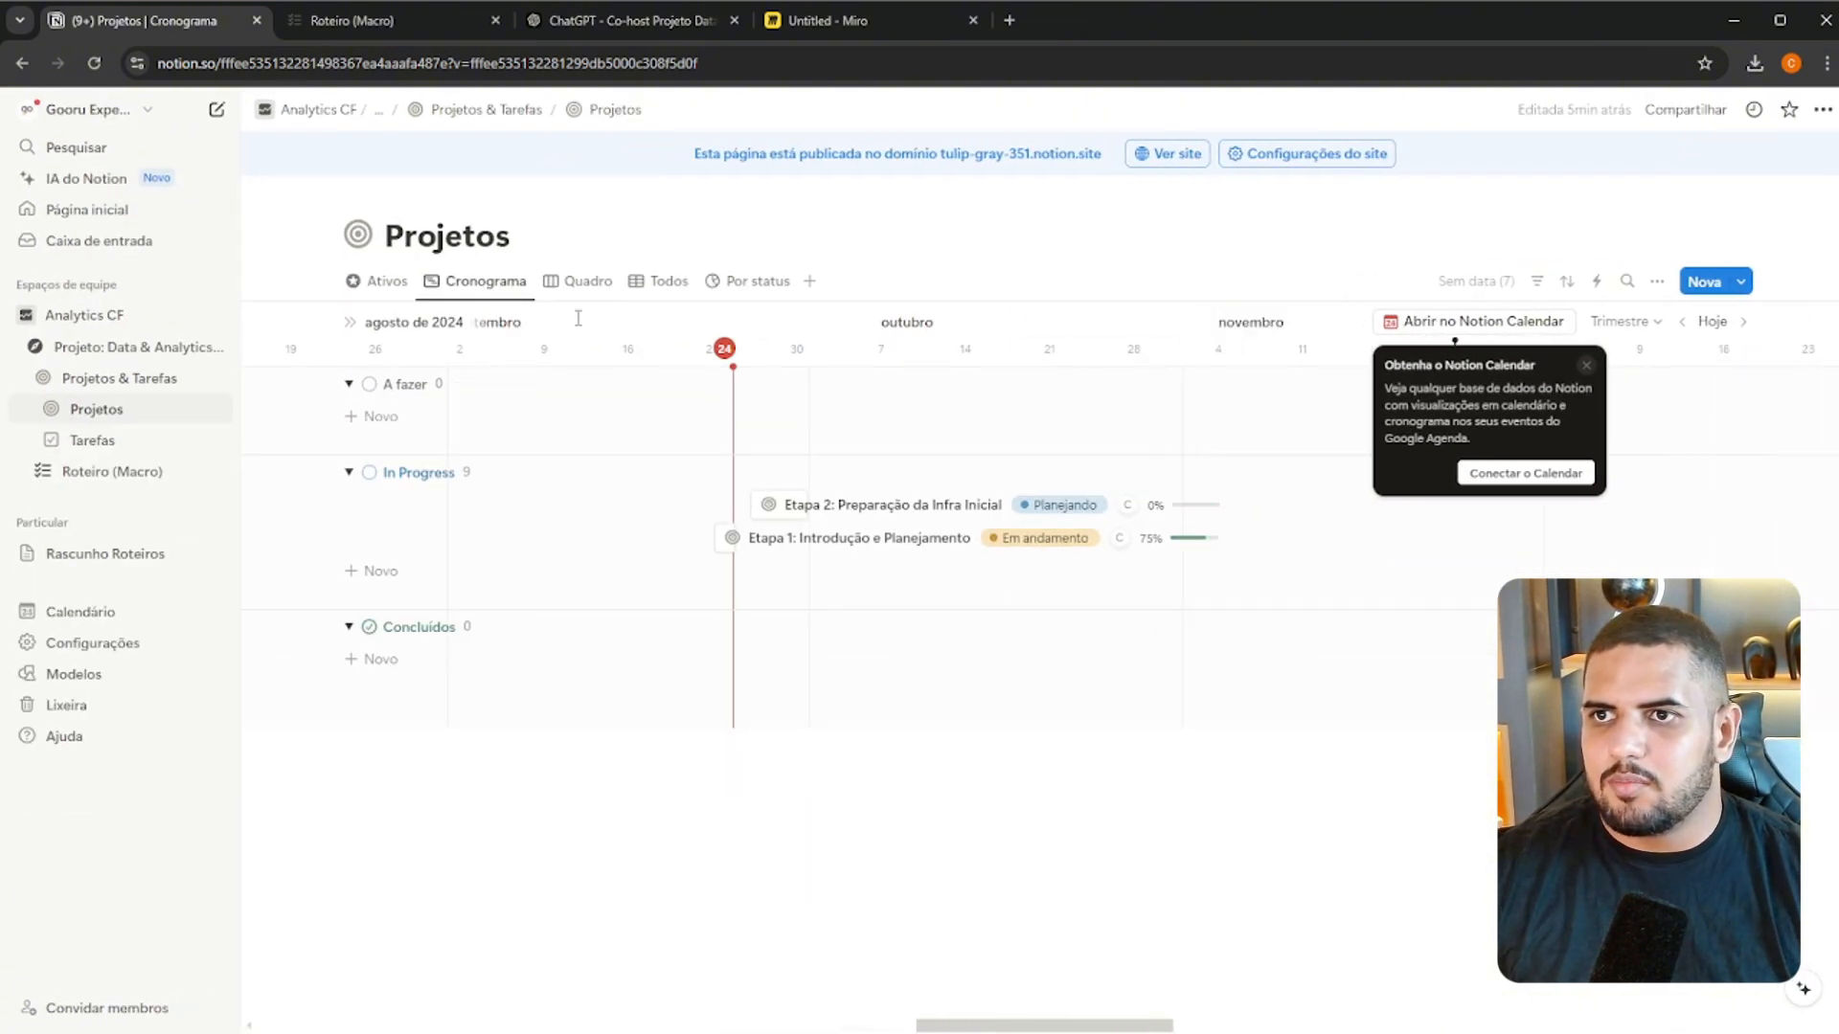
click(1585, 364)
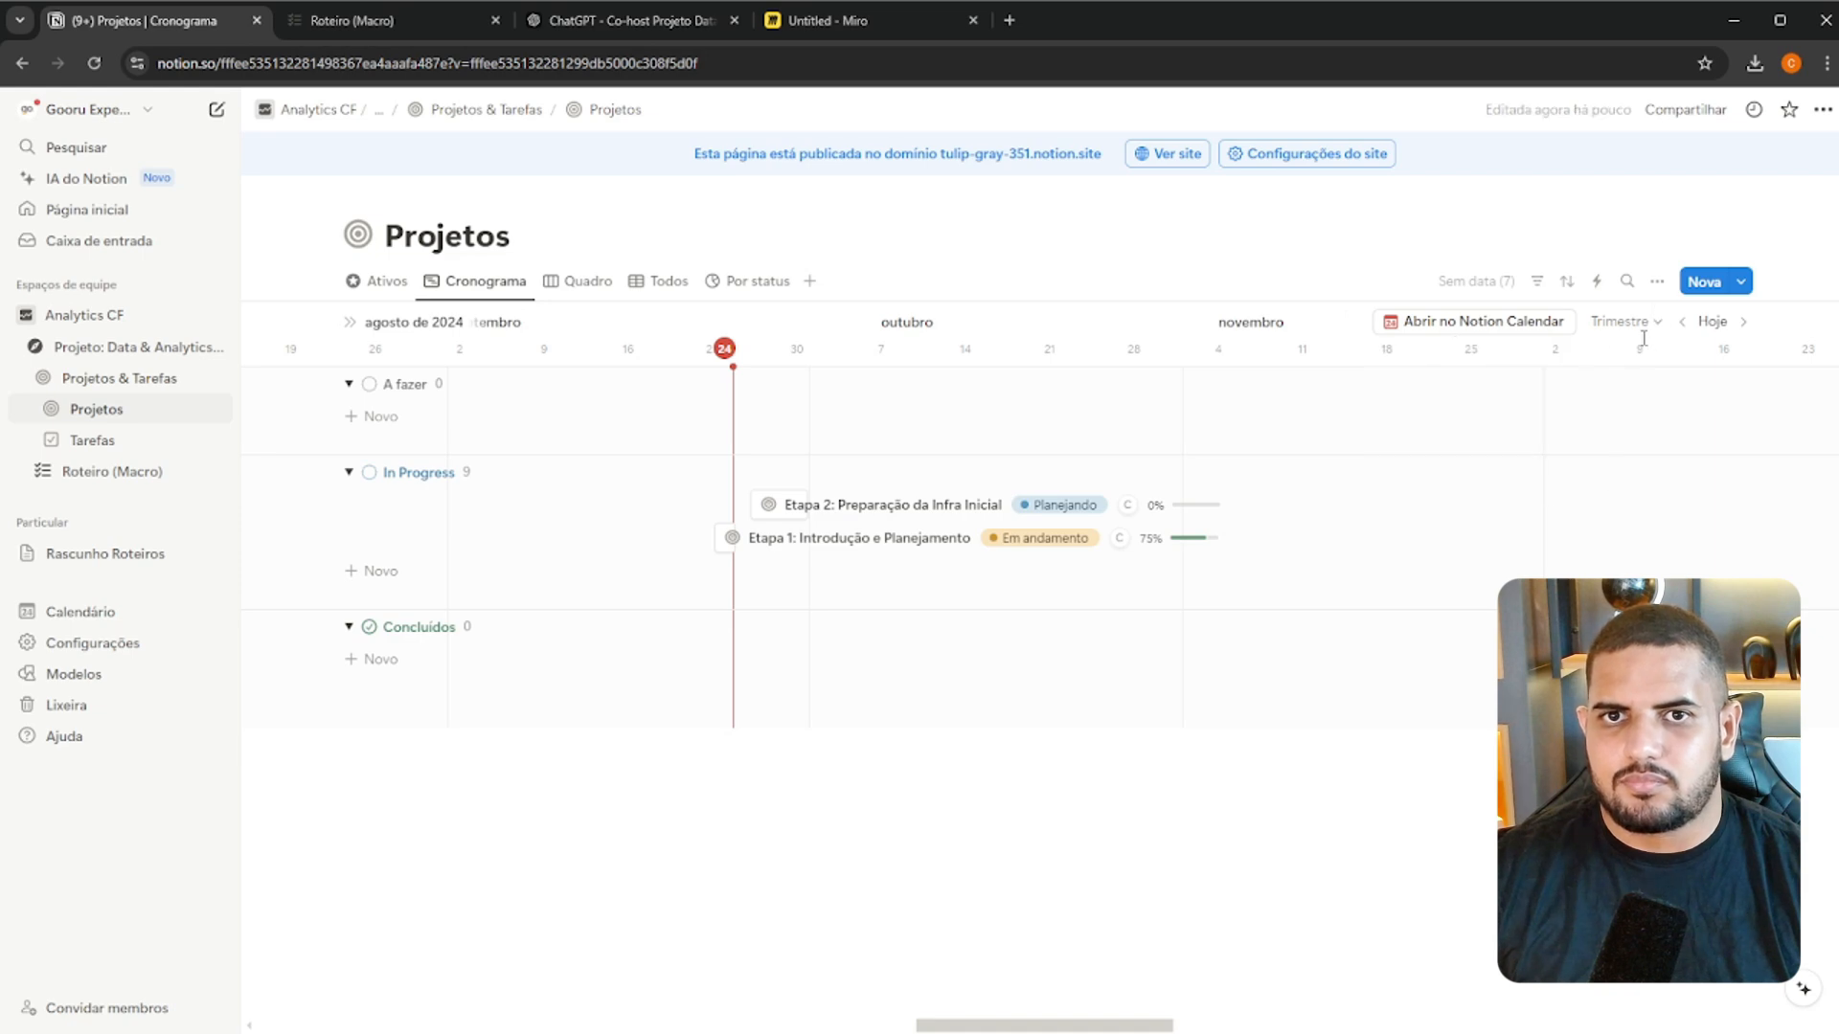
Inspect Etapa 2 on the timeline at the Semana scale and set the timeline scale to Mês
click(1646, 325)
click(1618, 422)
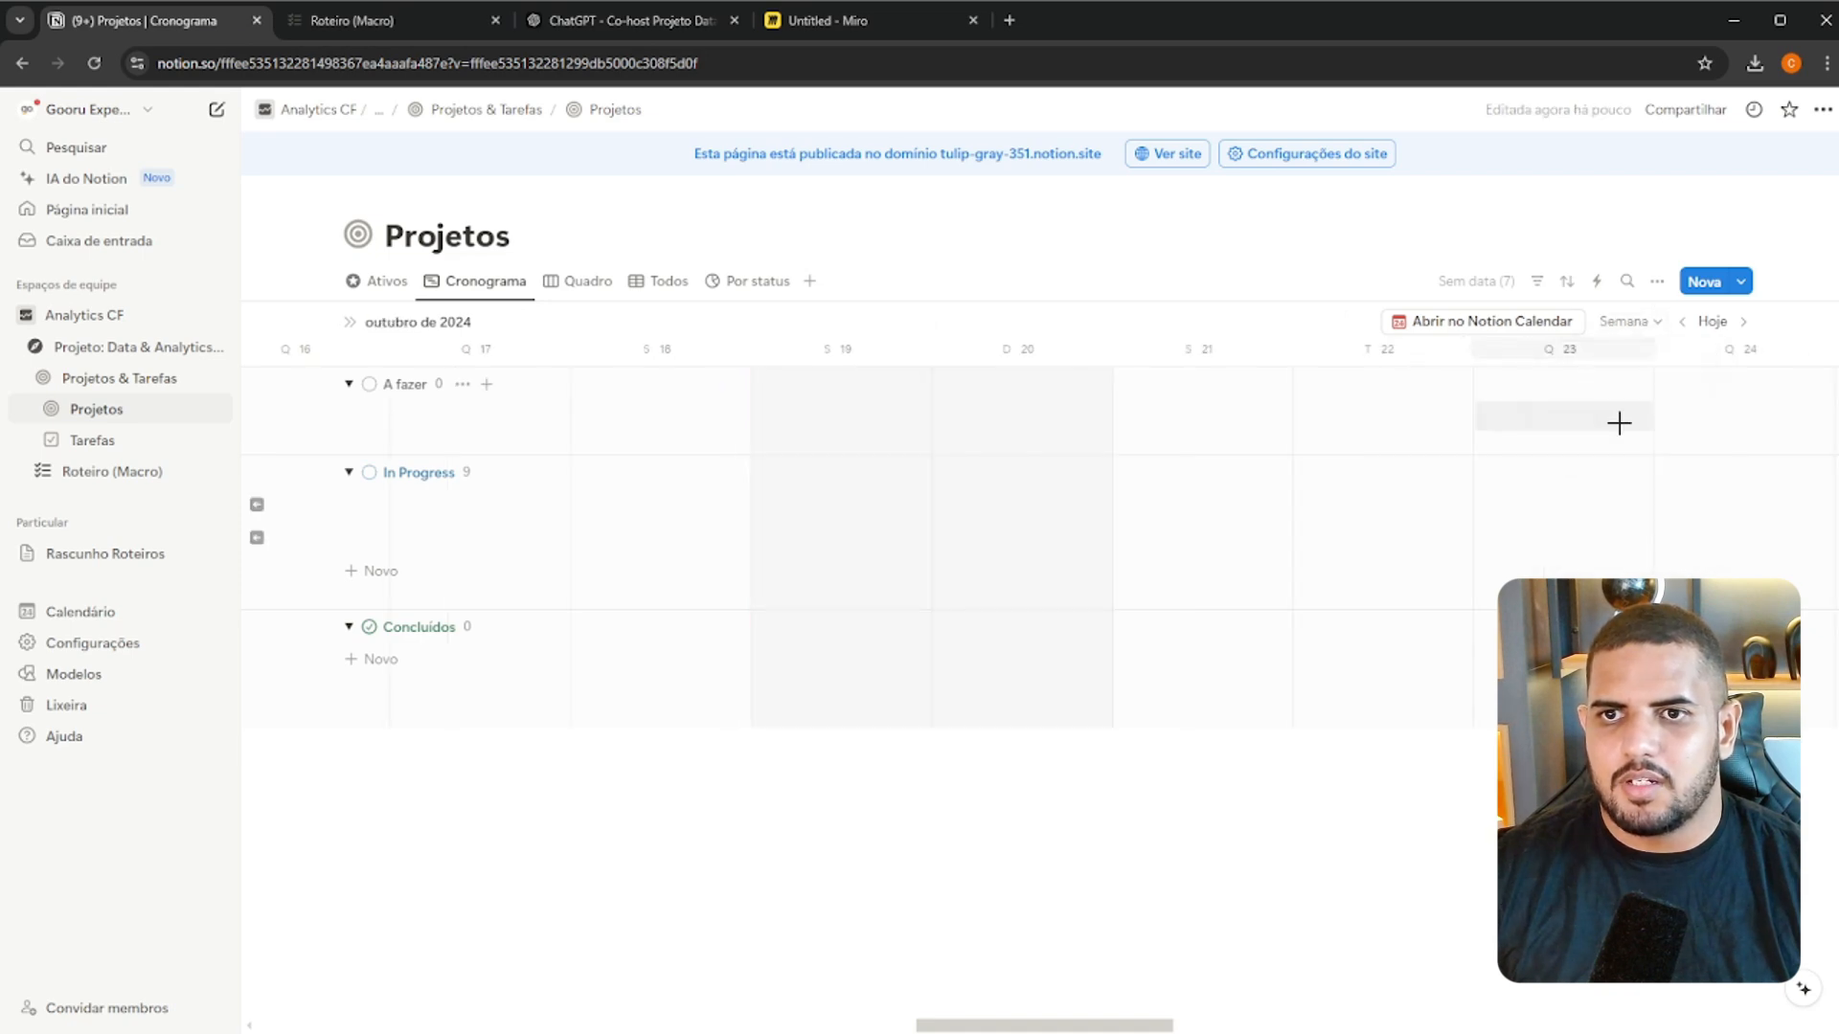
drag(1047, 1027, 990, 1027)
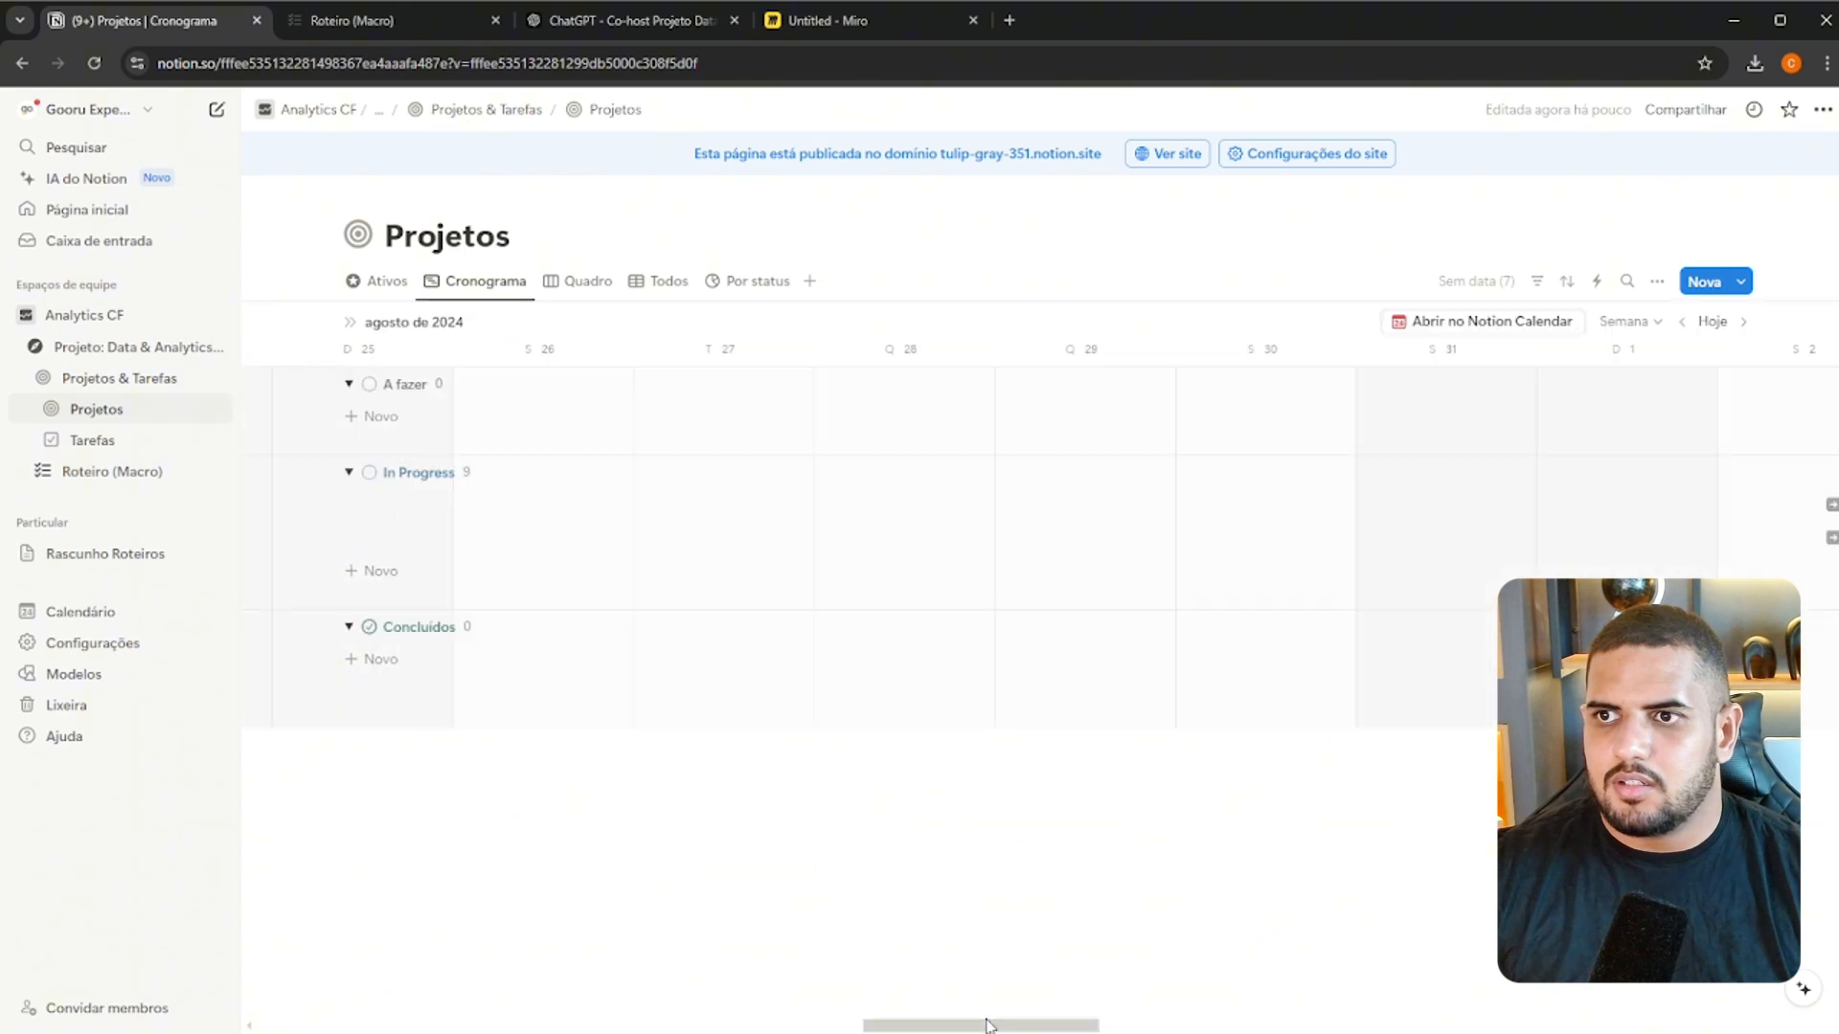
click(1831, 505)
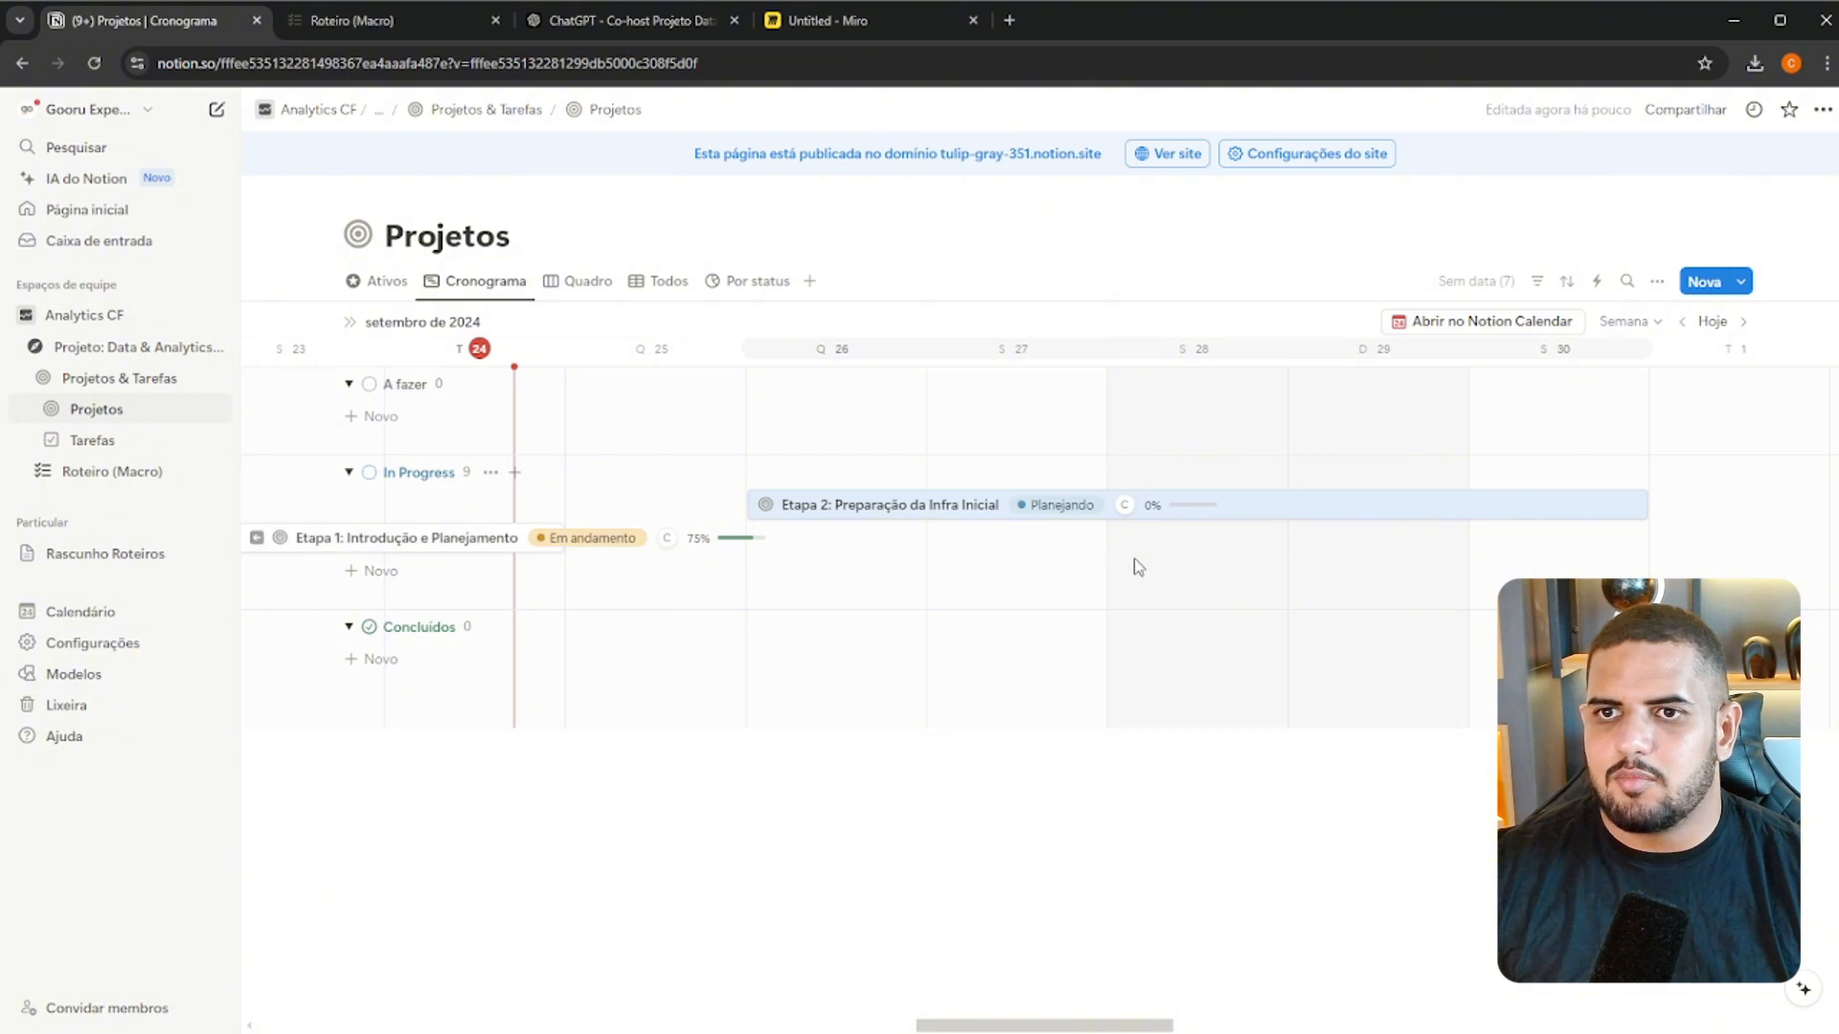
click(1628, 321)
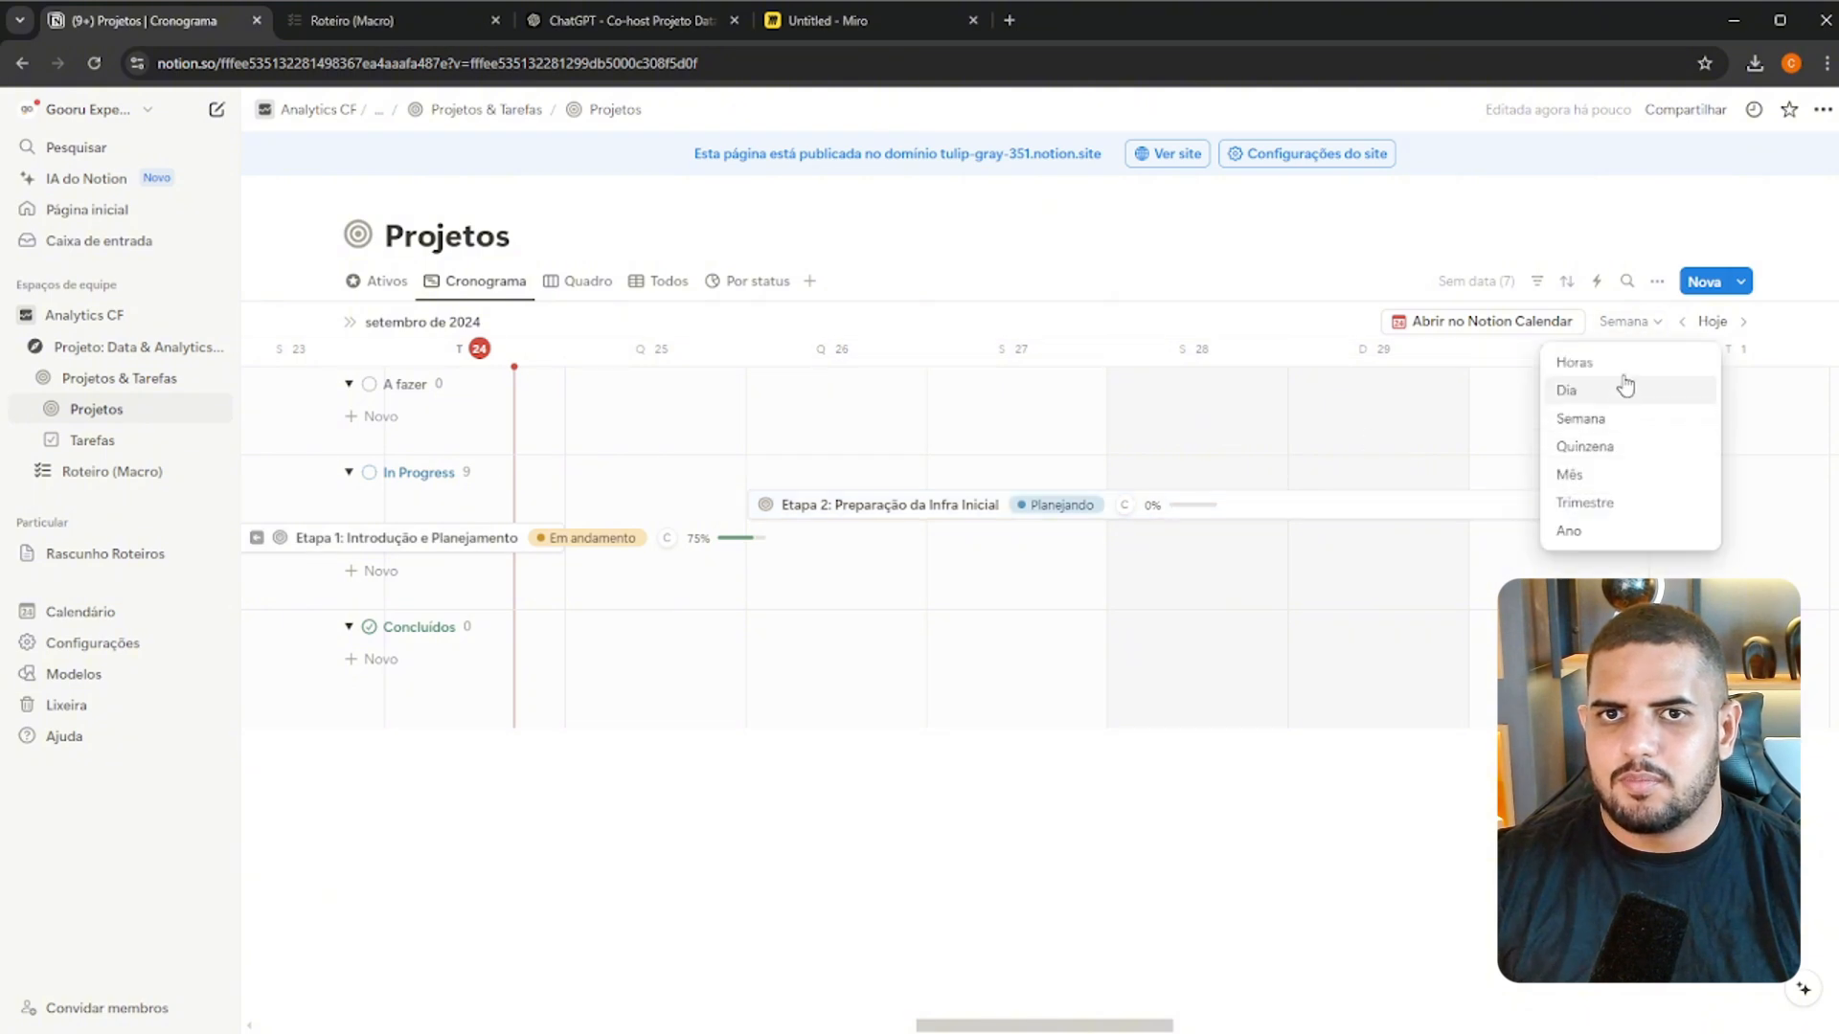
click(1618, 476)
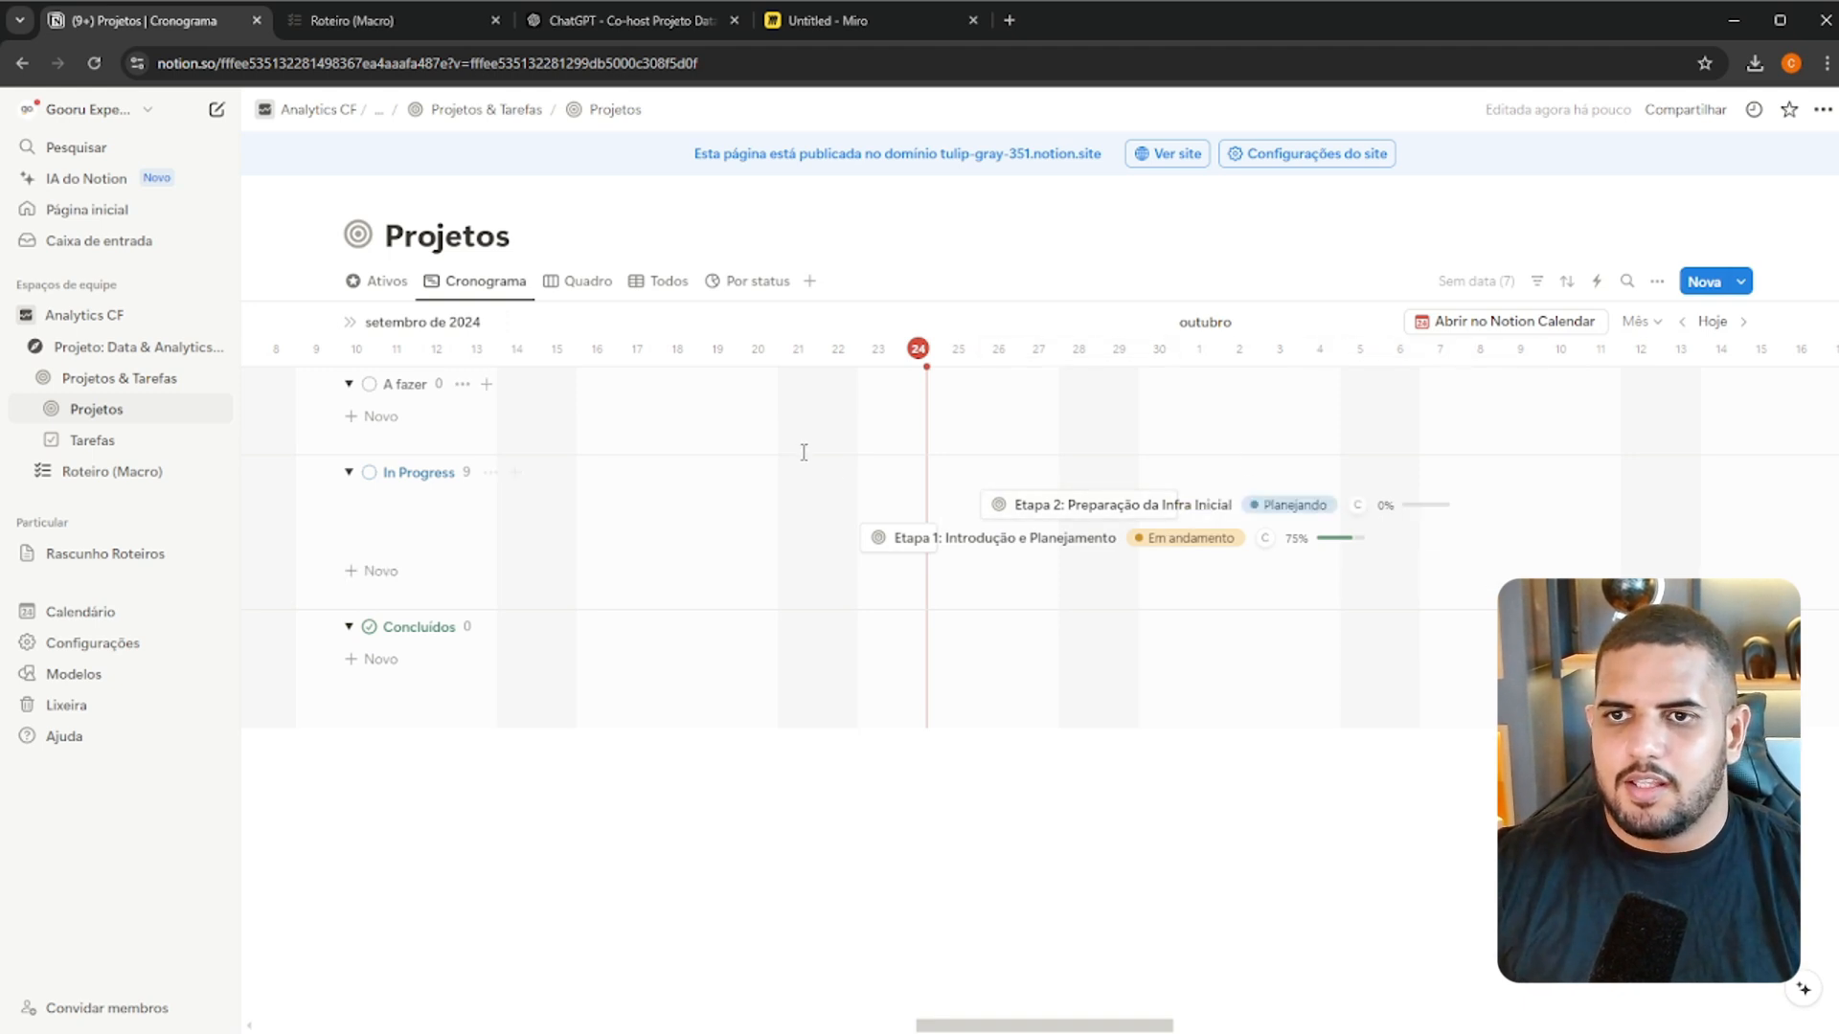
Return to the Ativos view of Projetos, glance at the Tarefas database and reopen Projetos
click(609, 109)
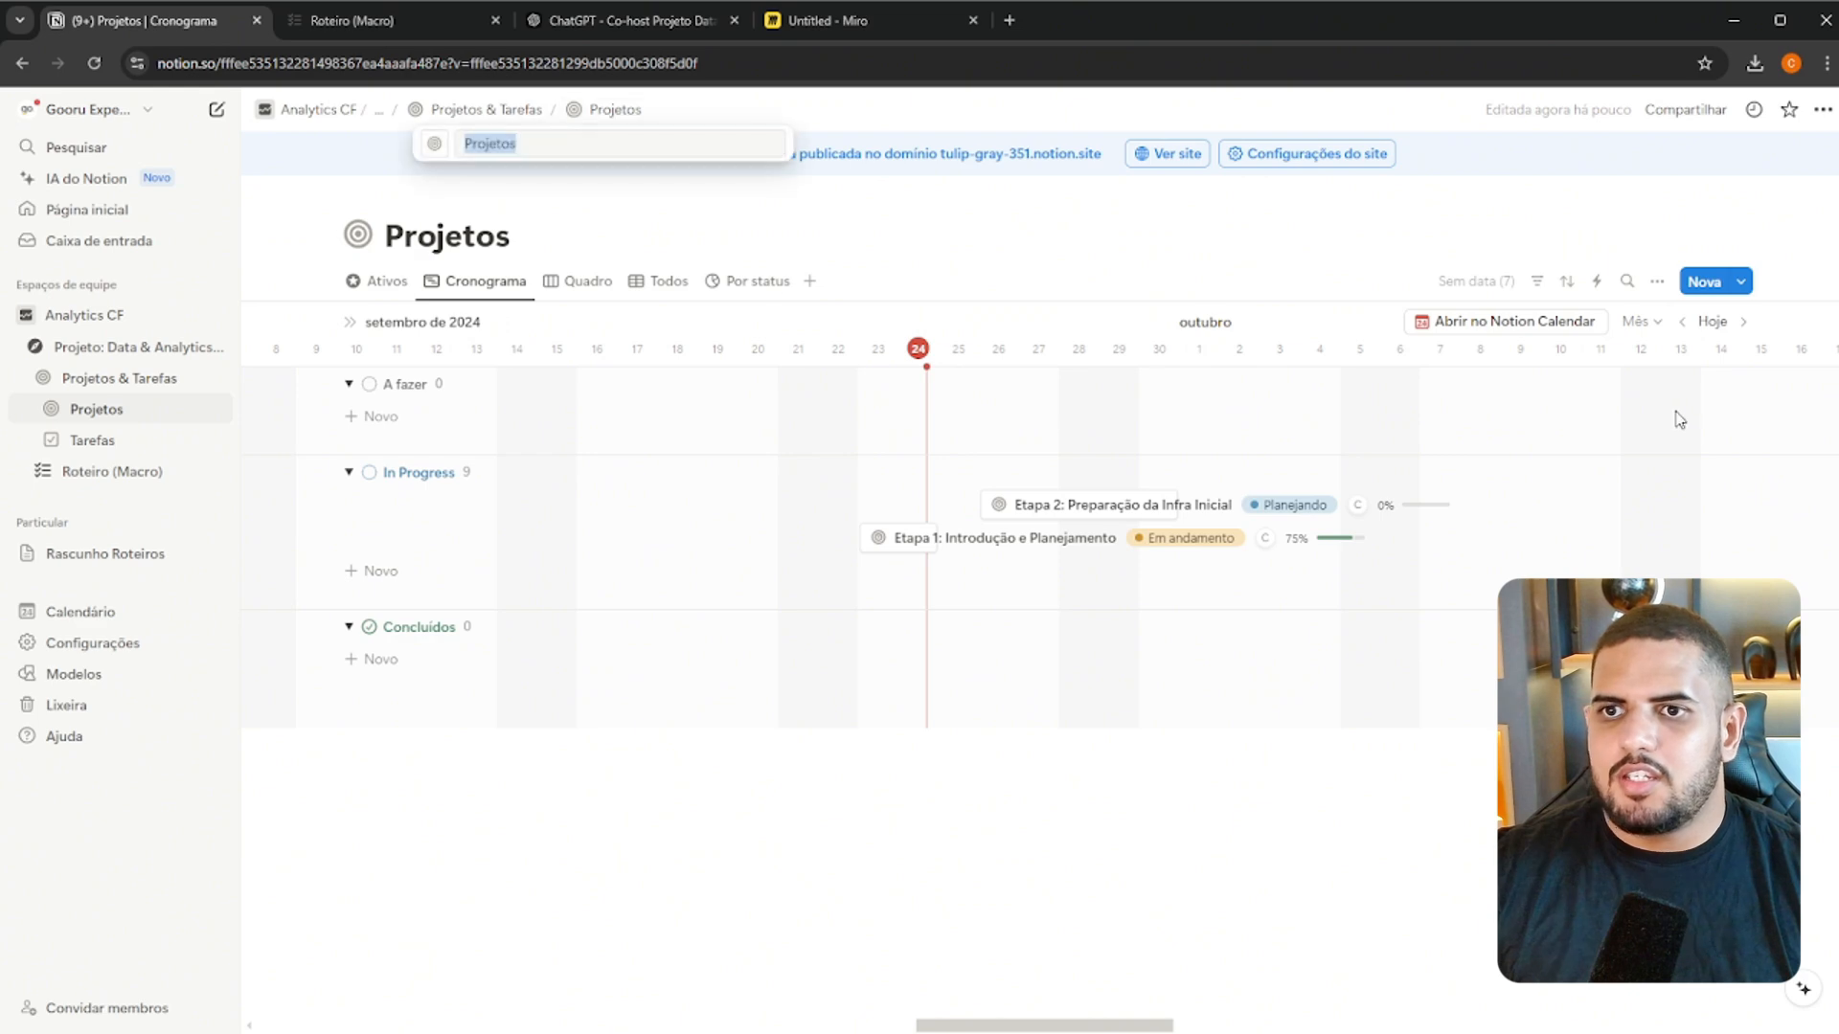
click(498, 113)
click(610, 113)
click(394, 287)
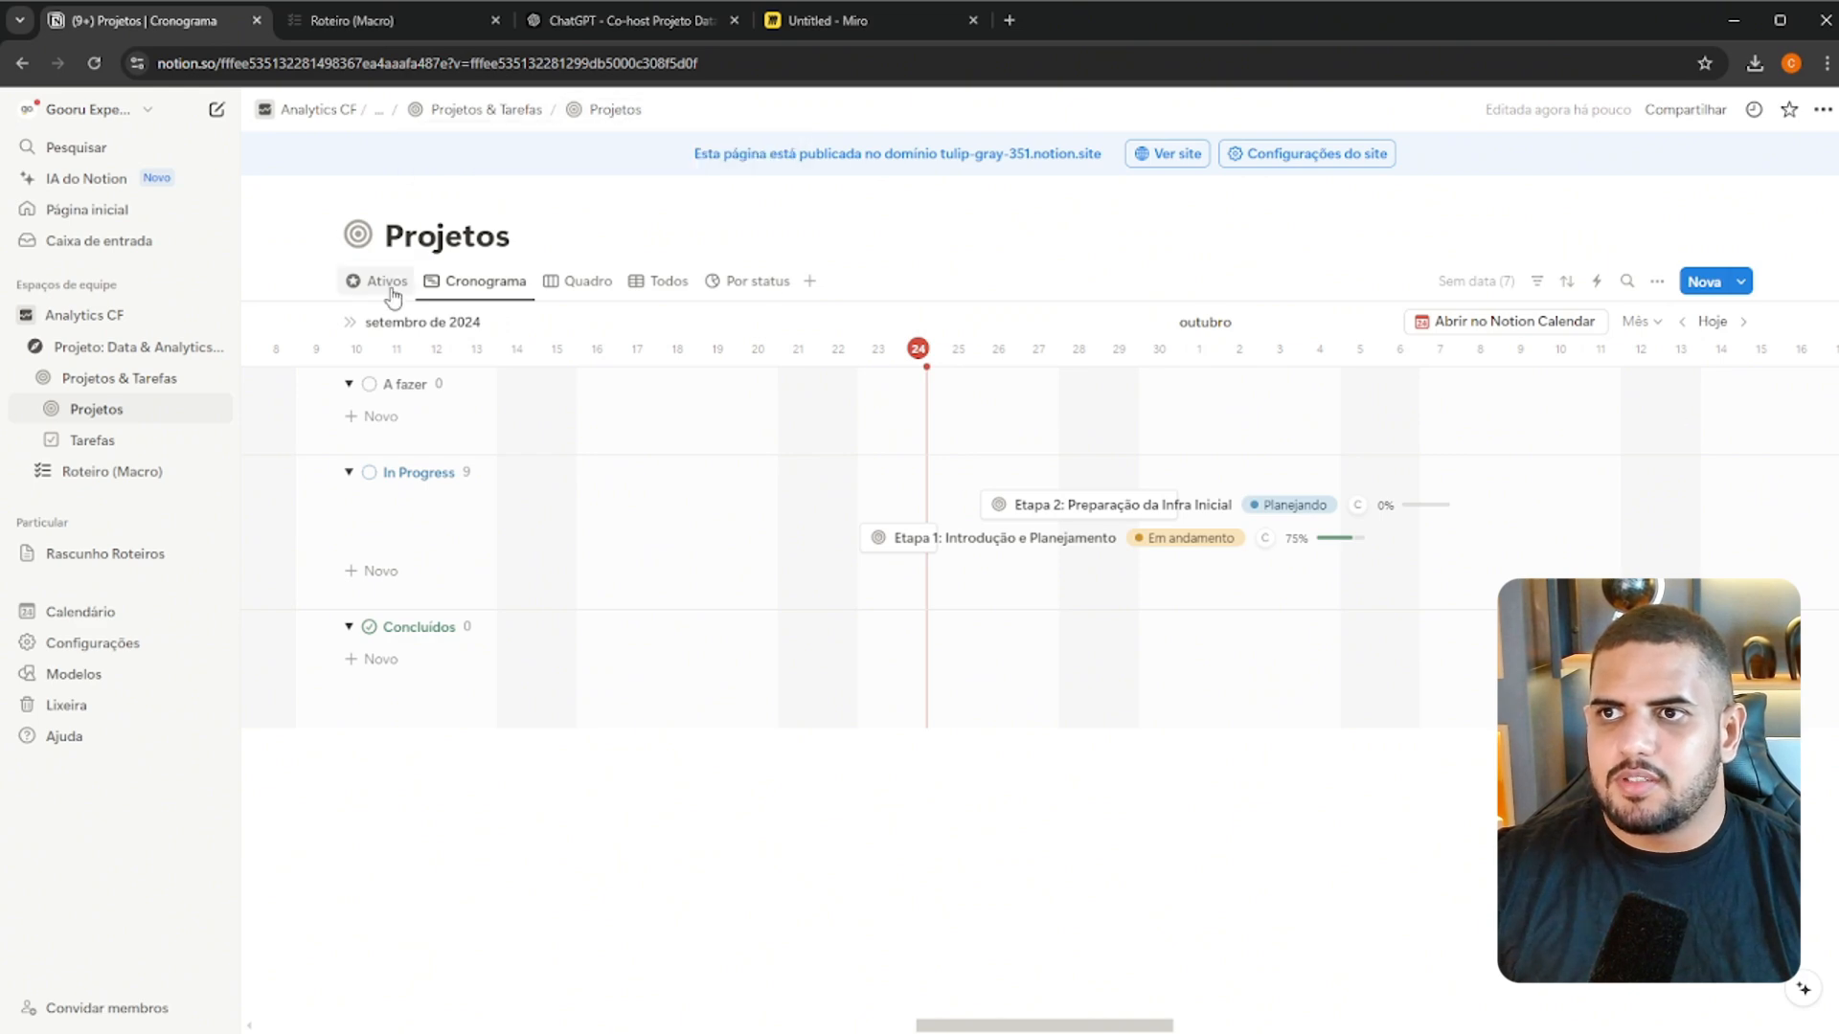
click(393, 285)
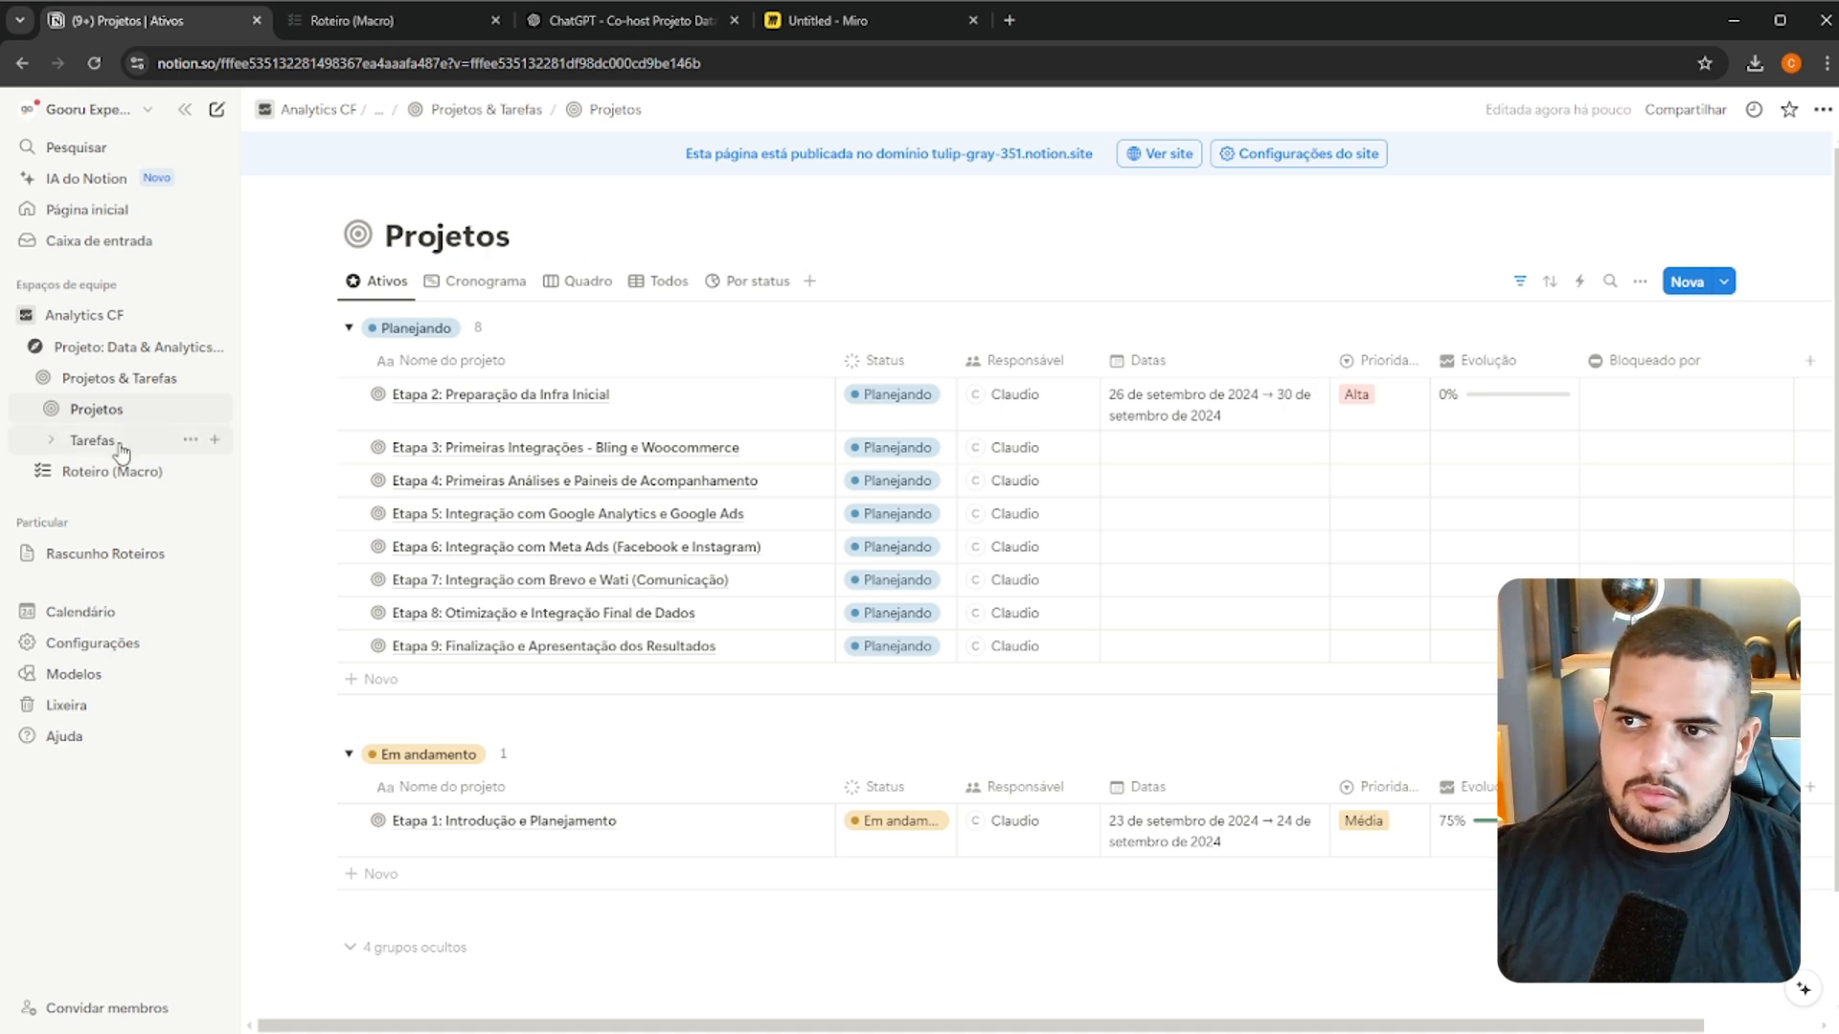
click(65, 436)
click(106, 412)
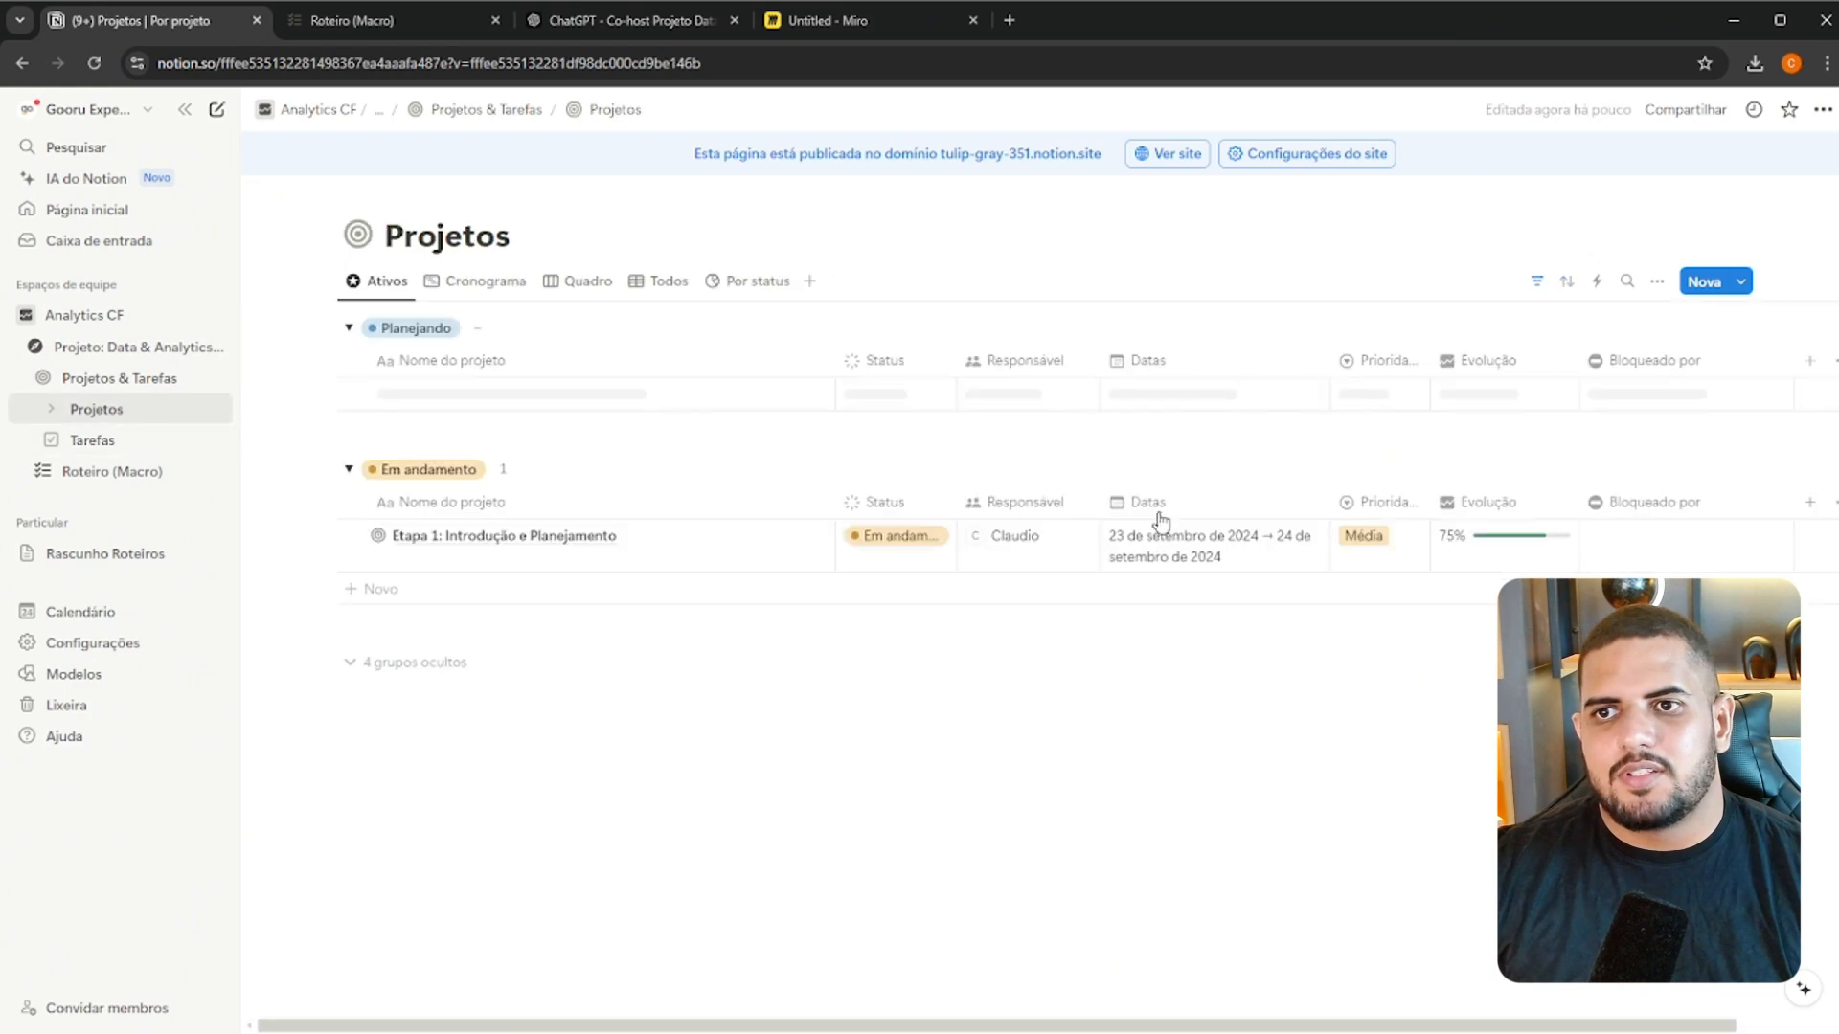